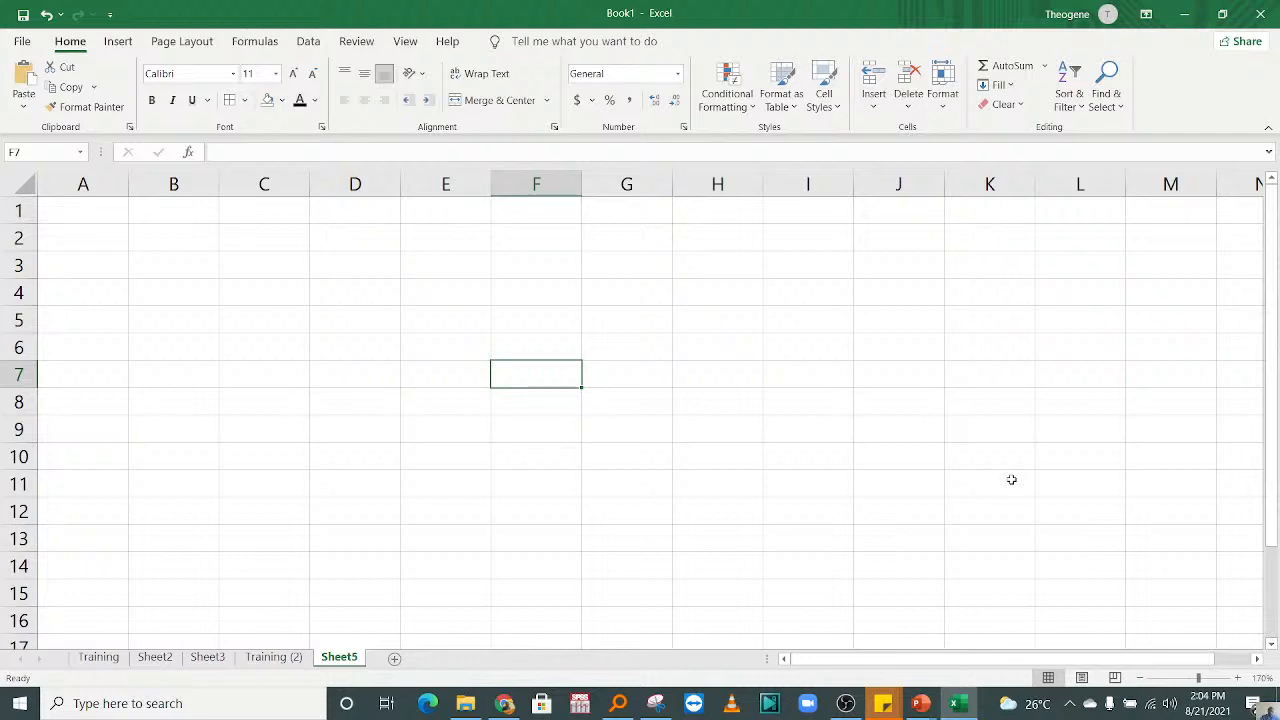
Step: Check the live broadcast in OBS and the stream health in YouTube Studio, and return to the Excel workbook
left_click(846, 703)
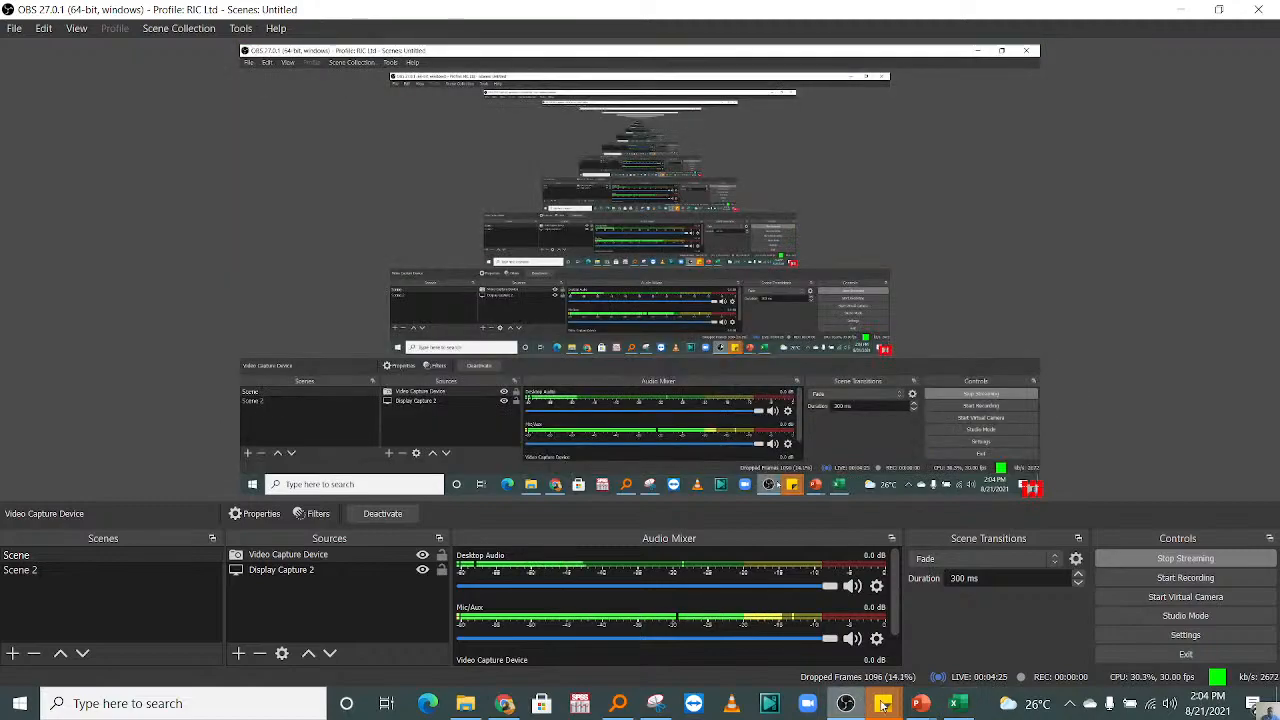
left_click(957, 703)
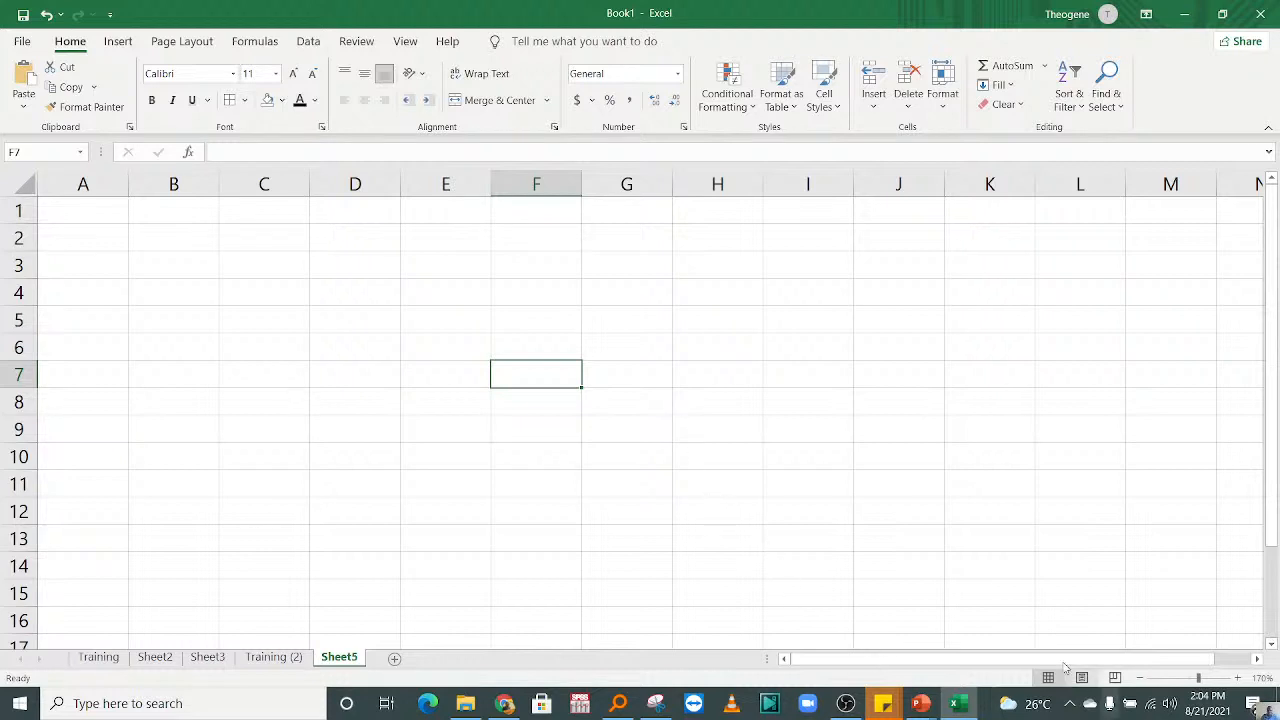
left_click(504, 703)
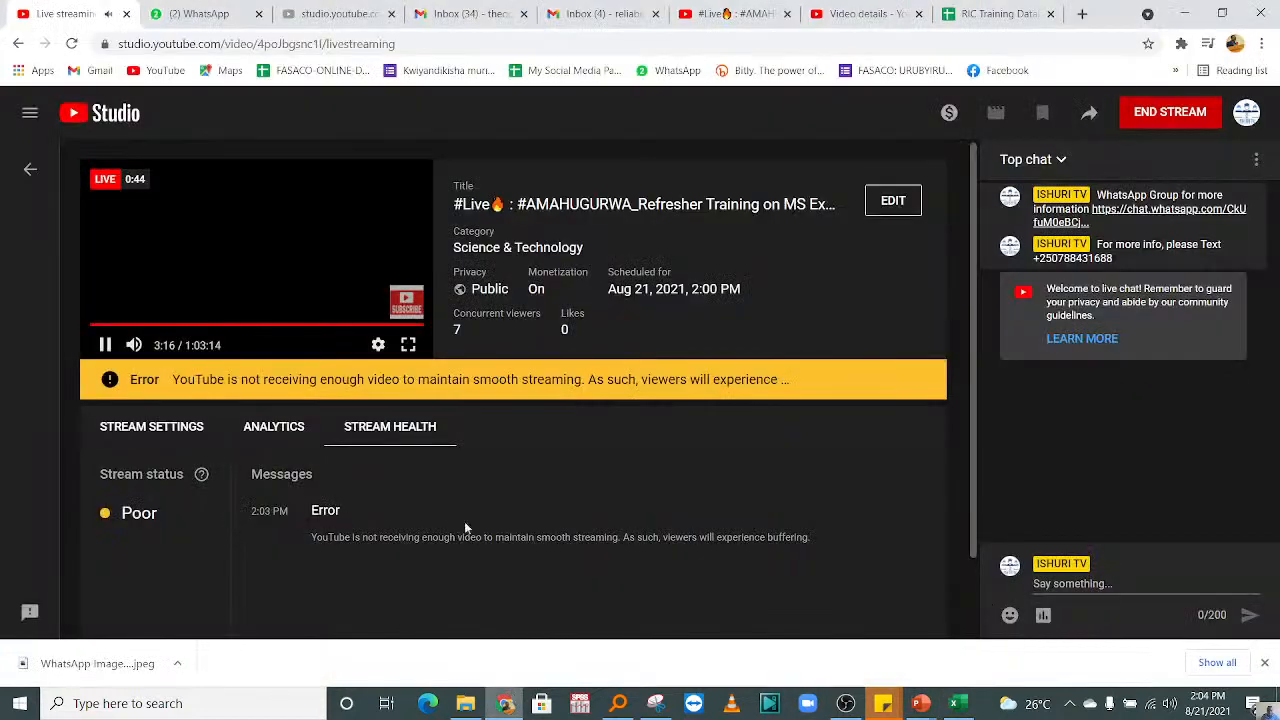
left_click(104, 344)
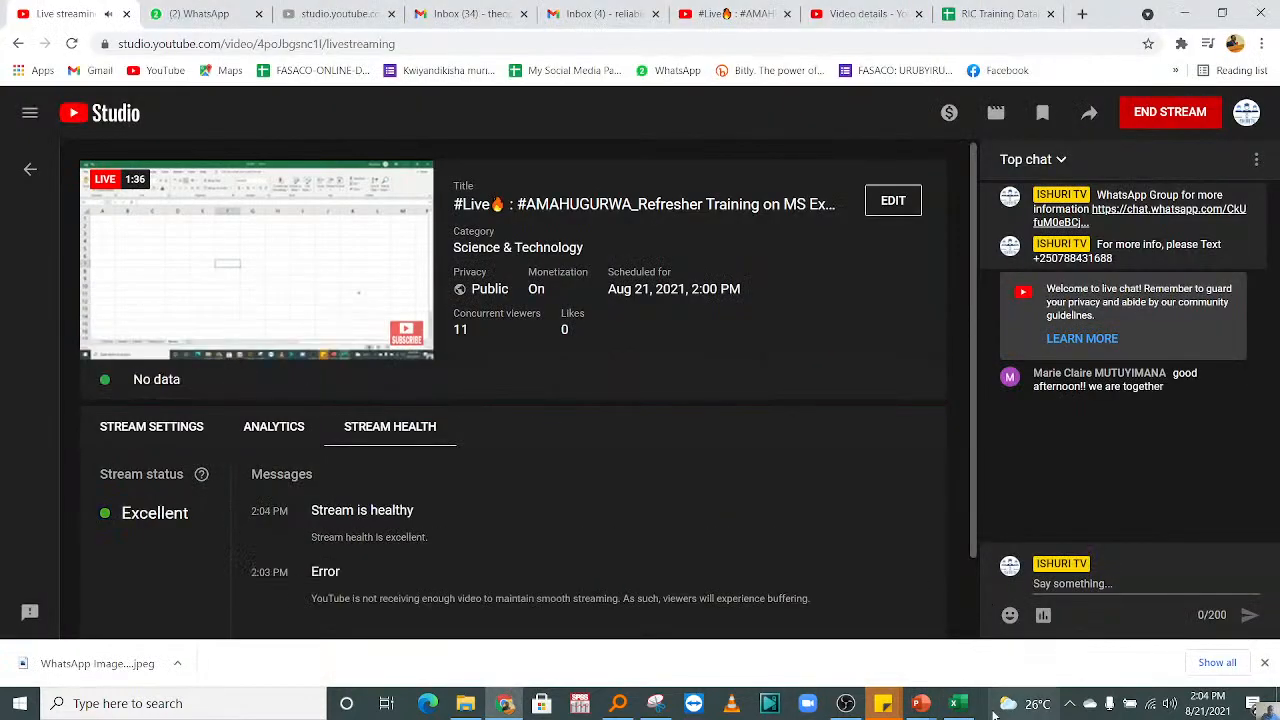
left_click(957, 703)
left_click(472, 296)
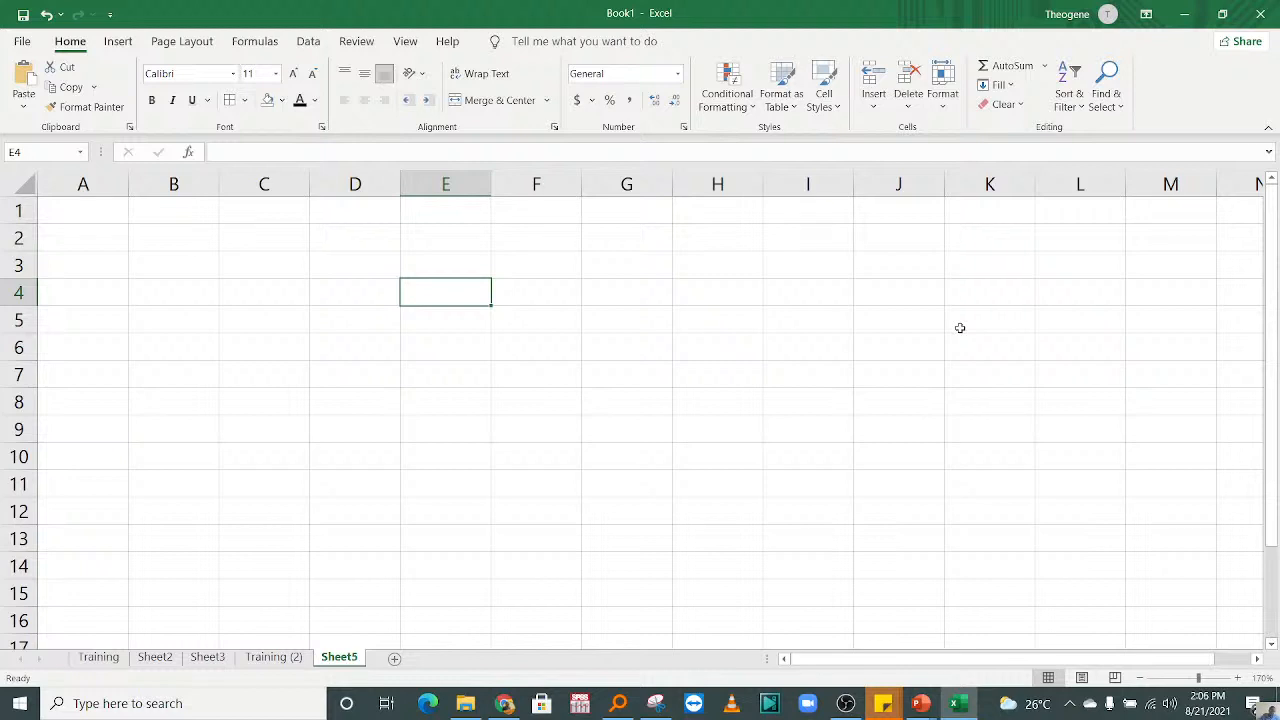
left_click(321, 285)
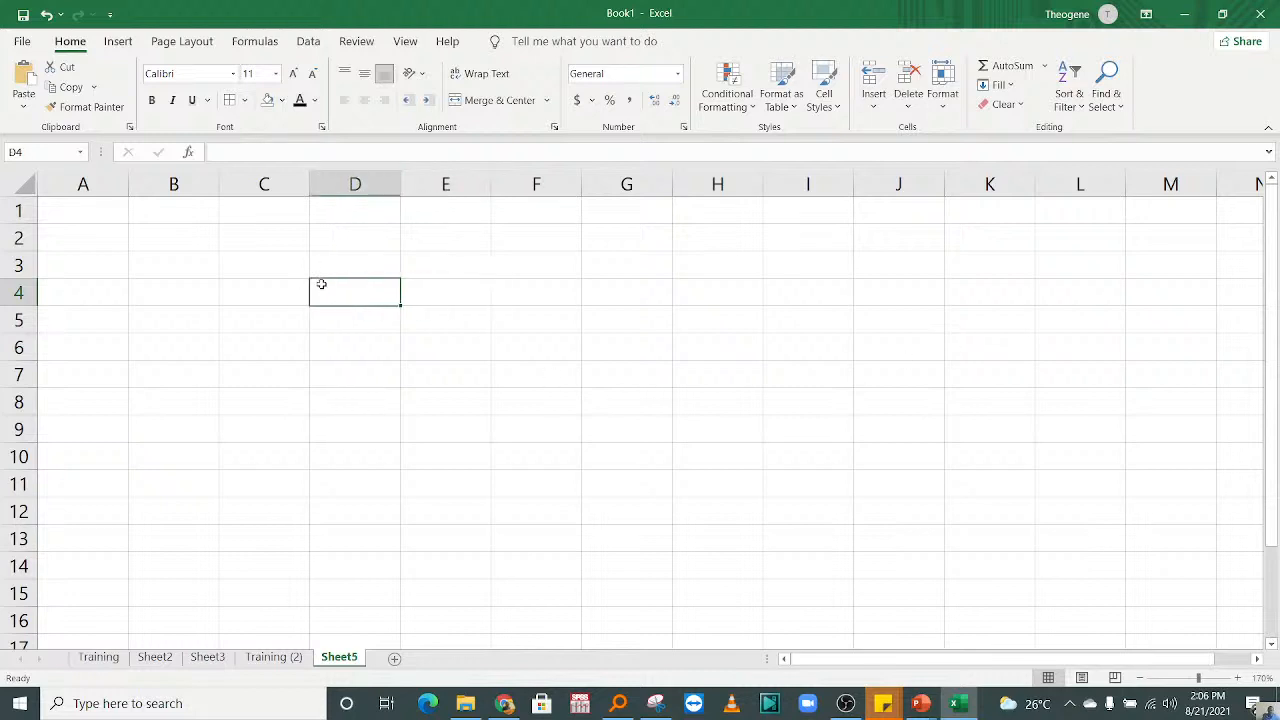
left_click(216, 325)
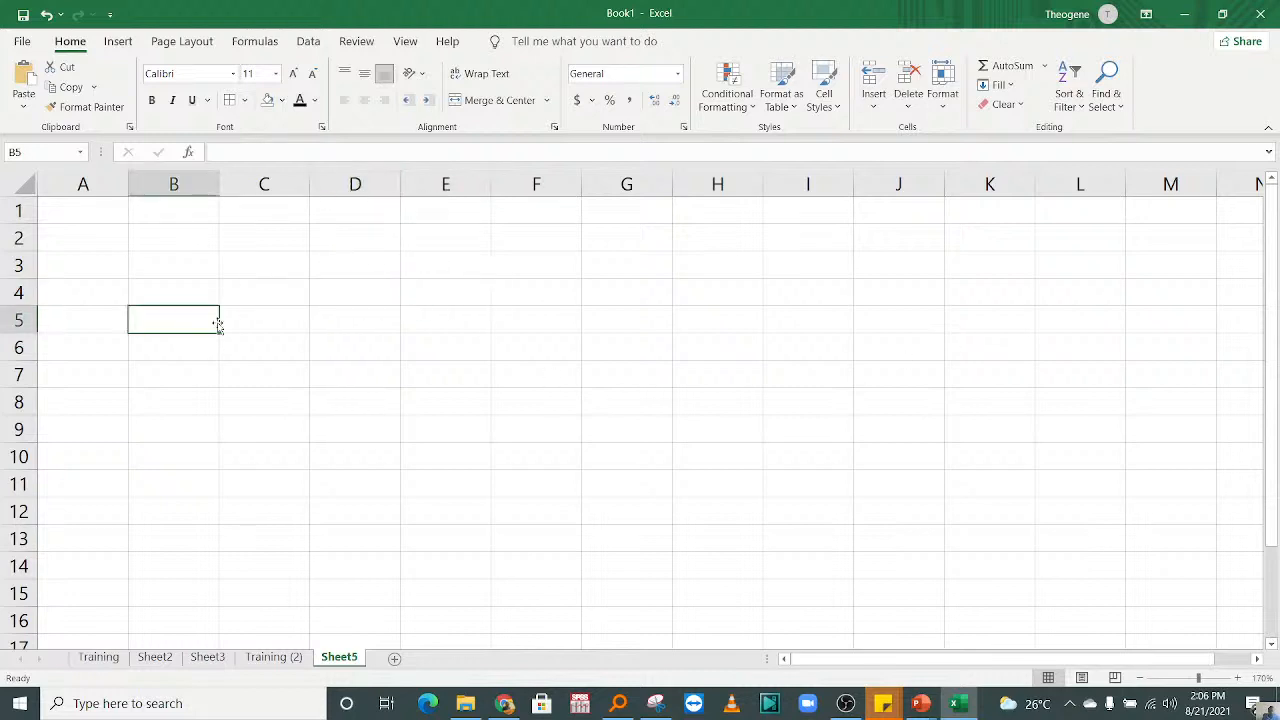
left_click(244, 240)
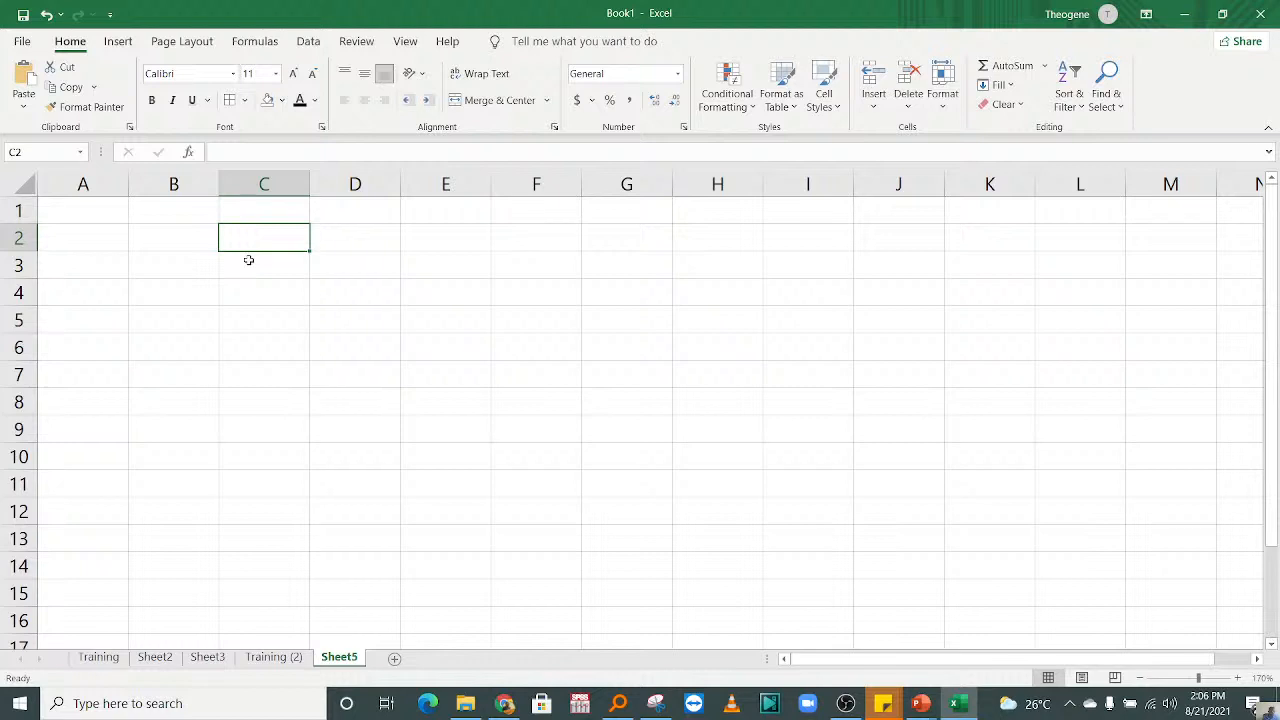
left_click(179, 282)
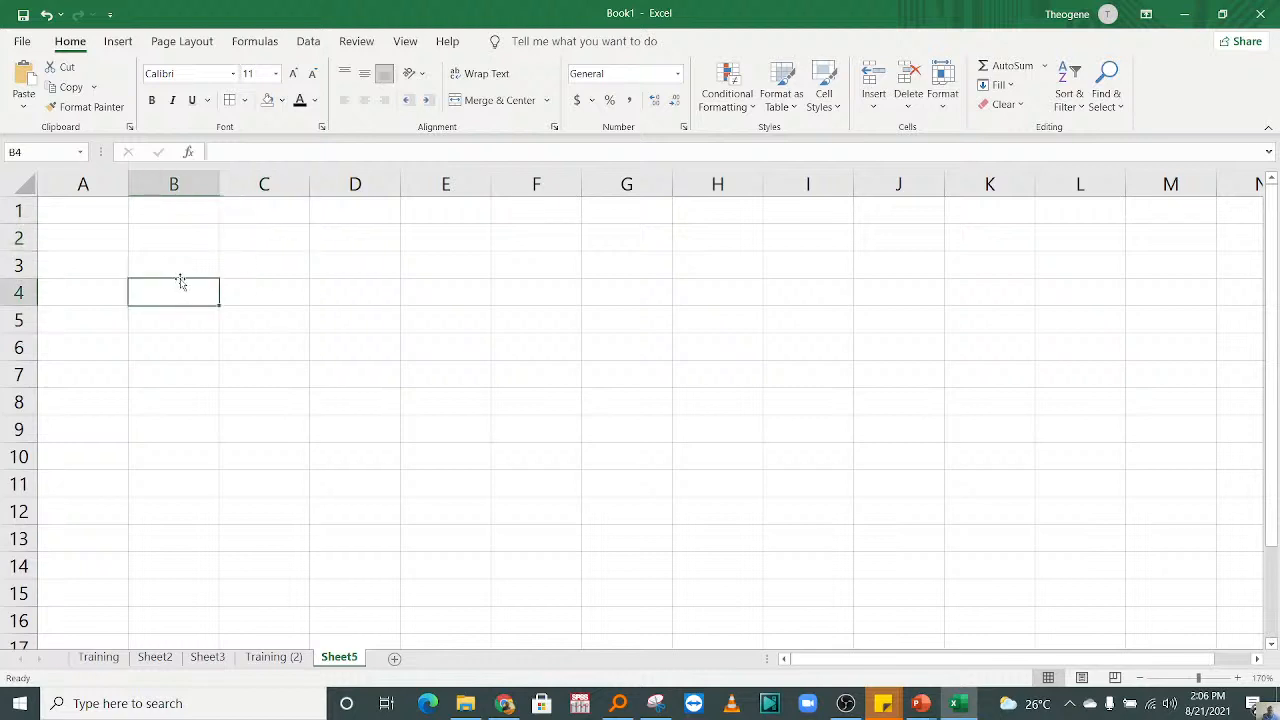
Step: Enlarge the view of Sheet5 to 290% zoom
left_click(1239, 678)
left_click(1239, 678)
left_click(1239, 678)
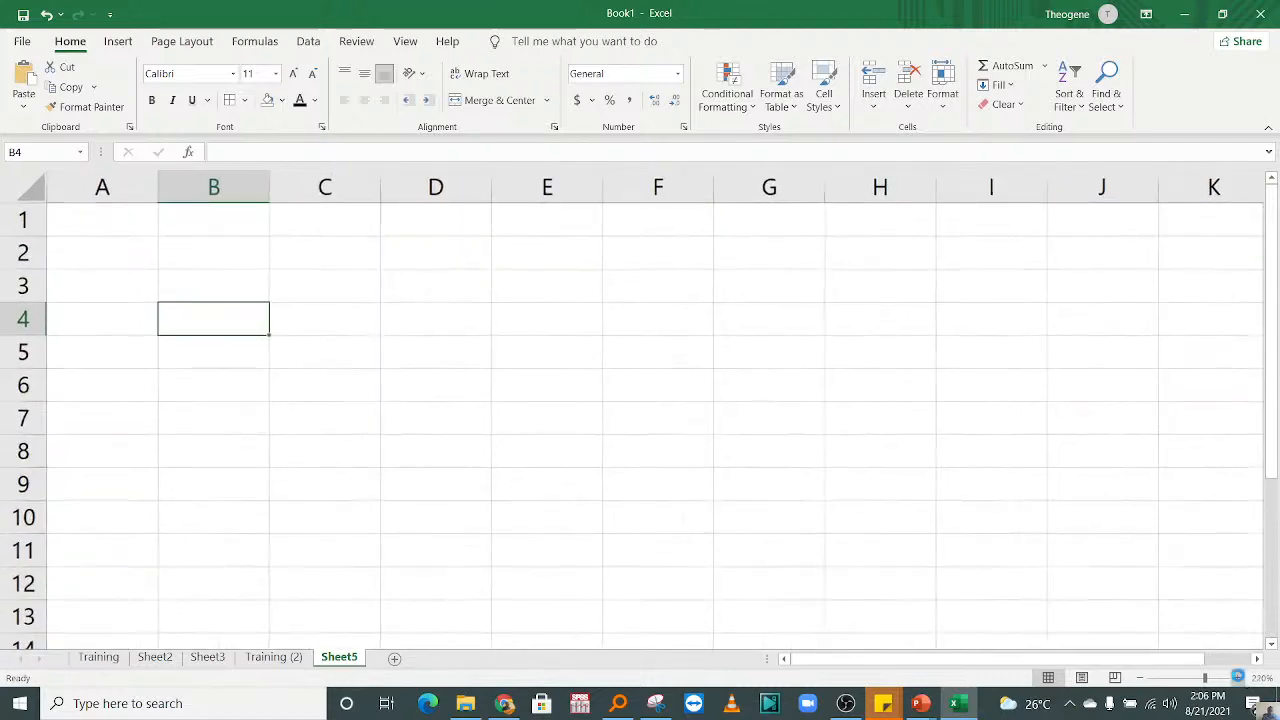
left_click(1239, 678)
left_click(1239, 678)
left_click(1239, 678)
left_click(1239, 678)
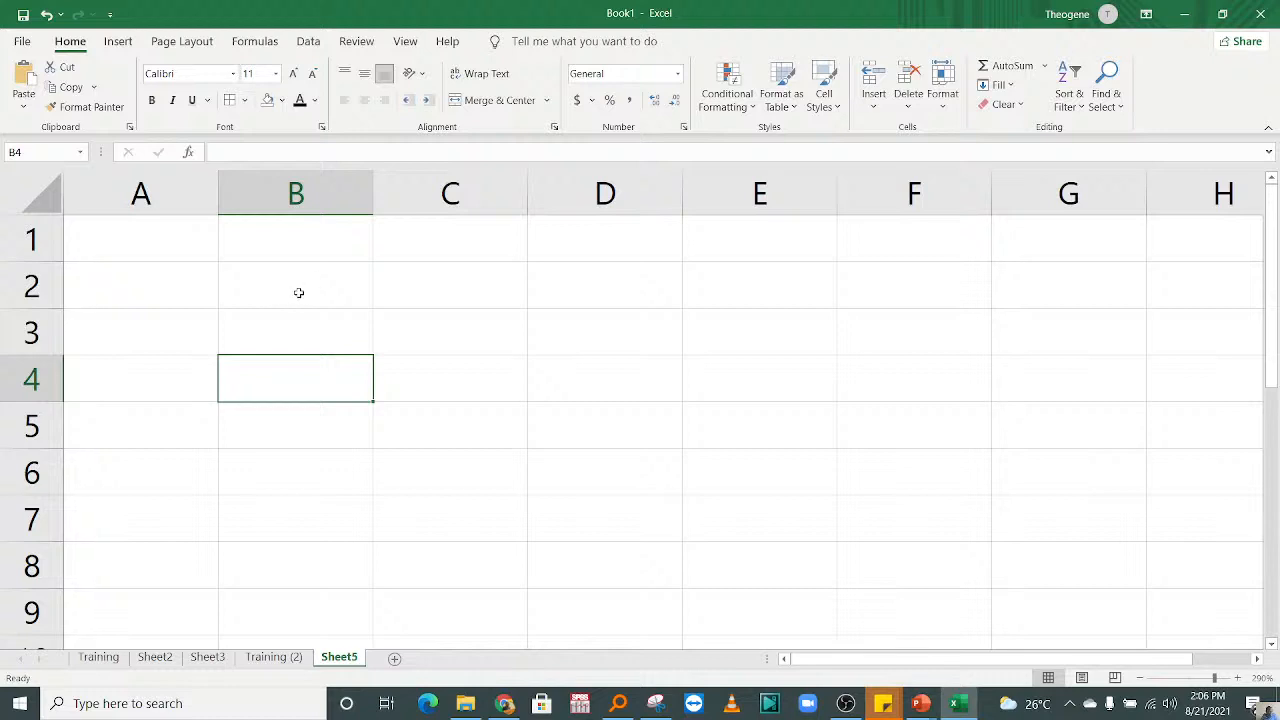
Step: Enter the text "Cell" in cell B2 of the empty sheet
left_click(362, 331)
left_click(339, 286)
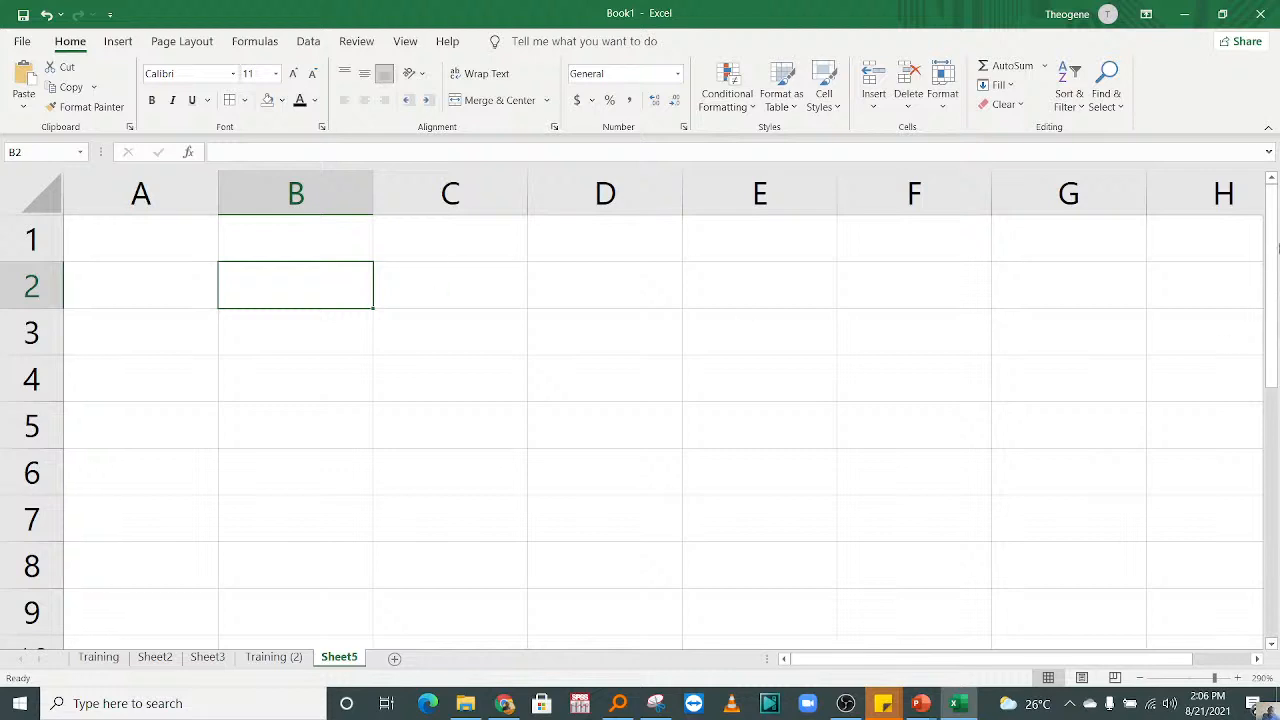
left_click(142, 256)
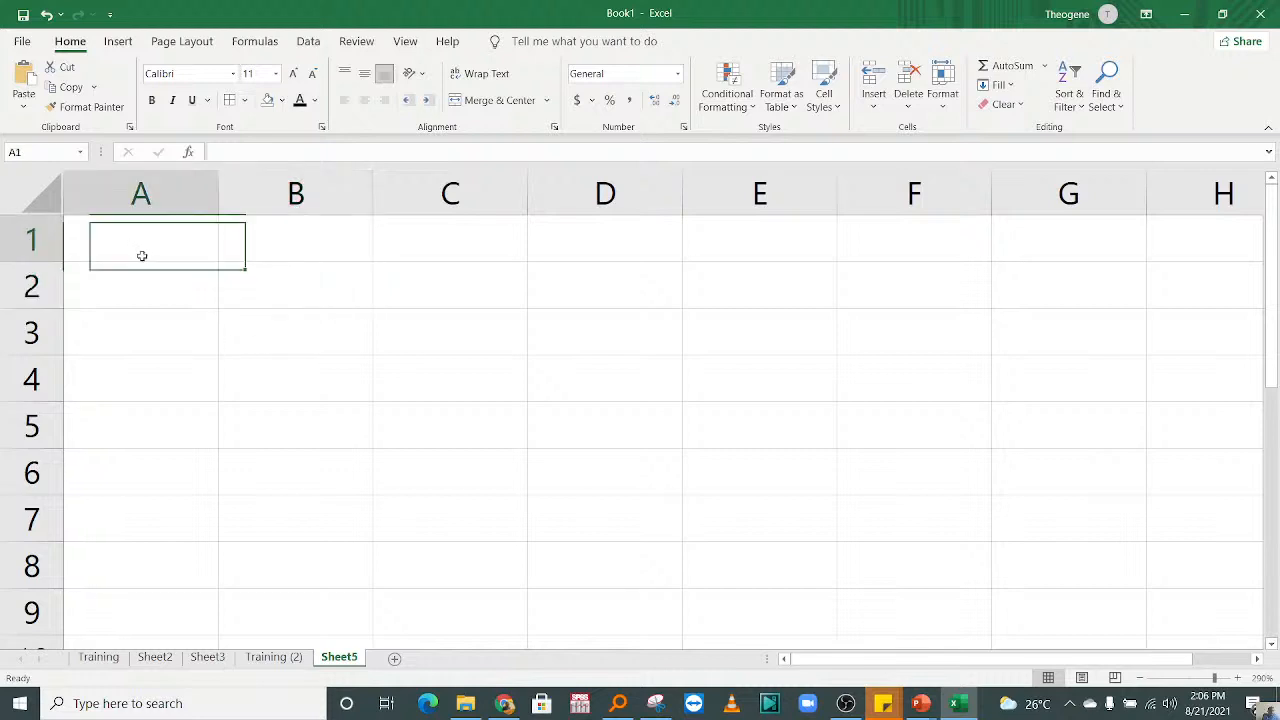
left_click_drag(142, 256, 814, 474)
left_click(251, 300)
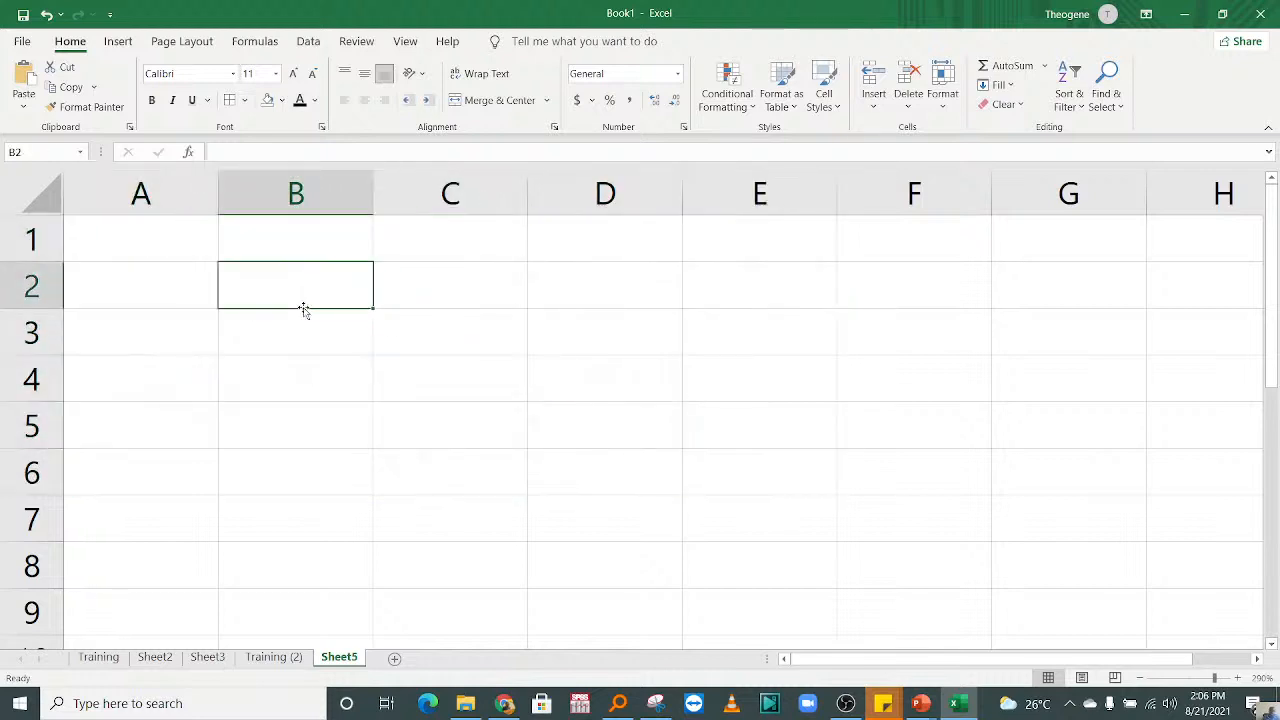
type("Cell")
key("Return")
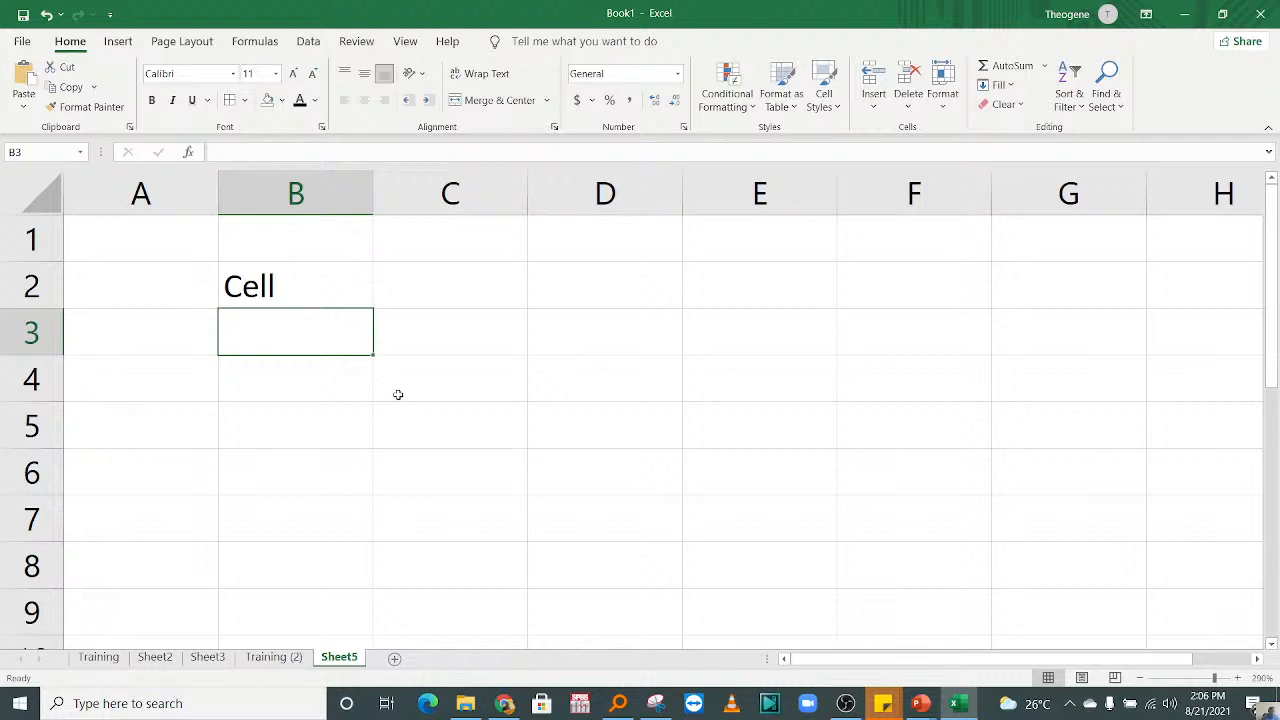
Step: Delete the text "Cell" from cell B2
left_click(357, 300)
left_click(440, 280)
left_click(297, 300)
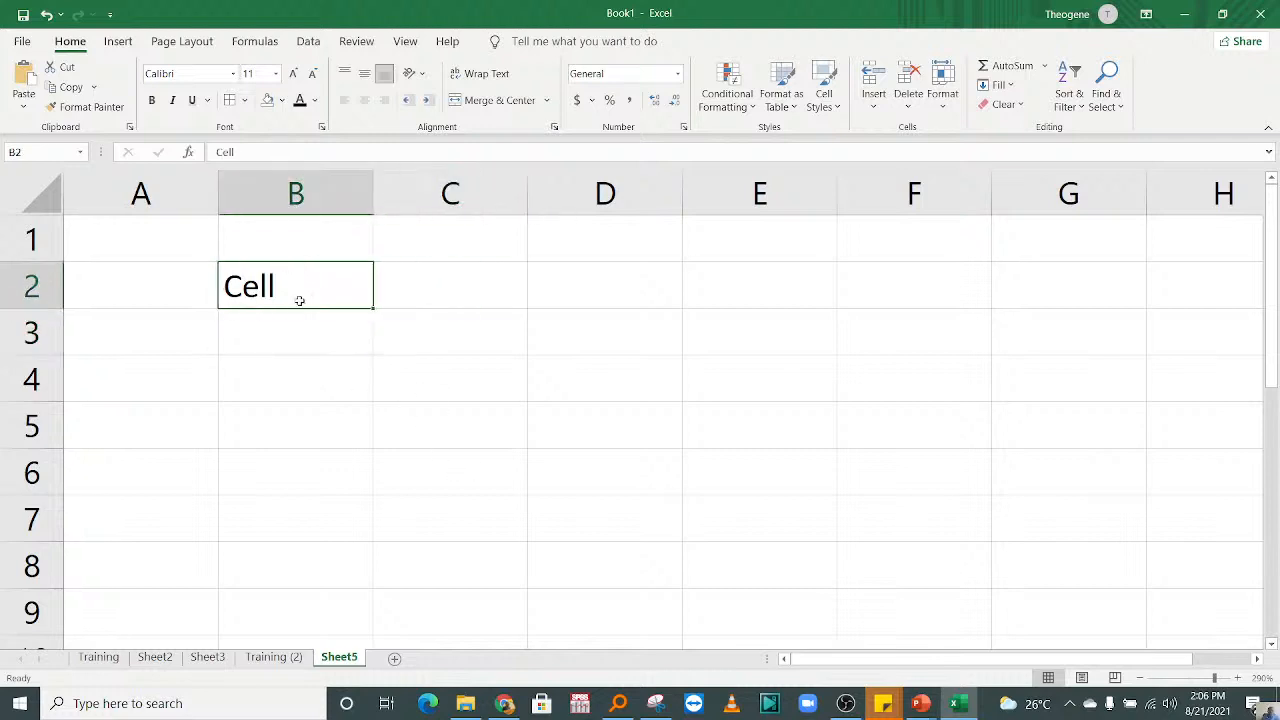
left_click_drag(297, 300, 366, 352)
left_click(300, 288)
left_click(430, 318)
left_click(232, 286)
key("Delete")
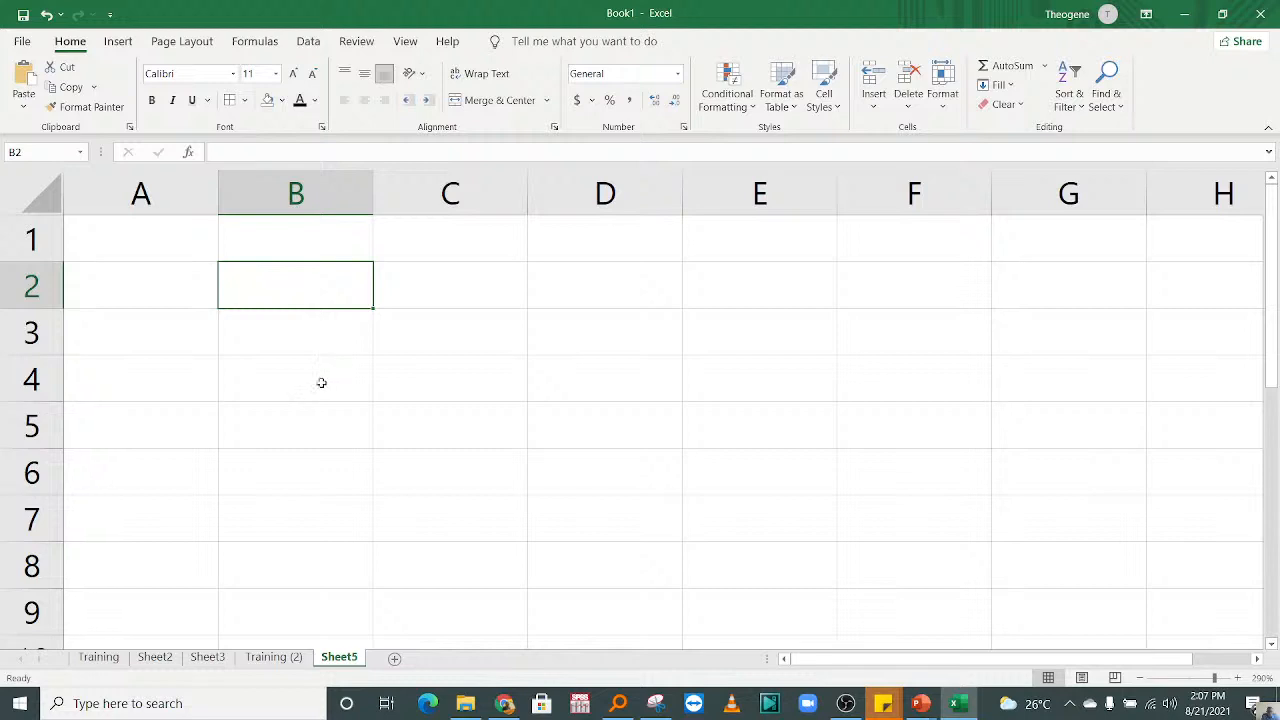
Step: Select the cell range B2:G8 to demonstrate the area of a table
left_click(321, 383)
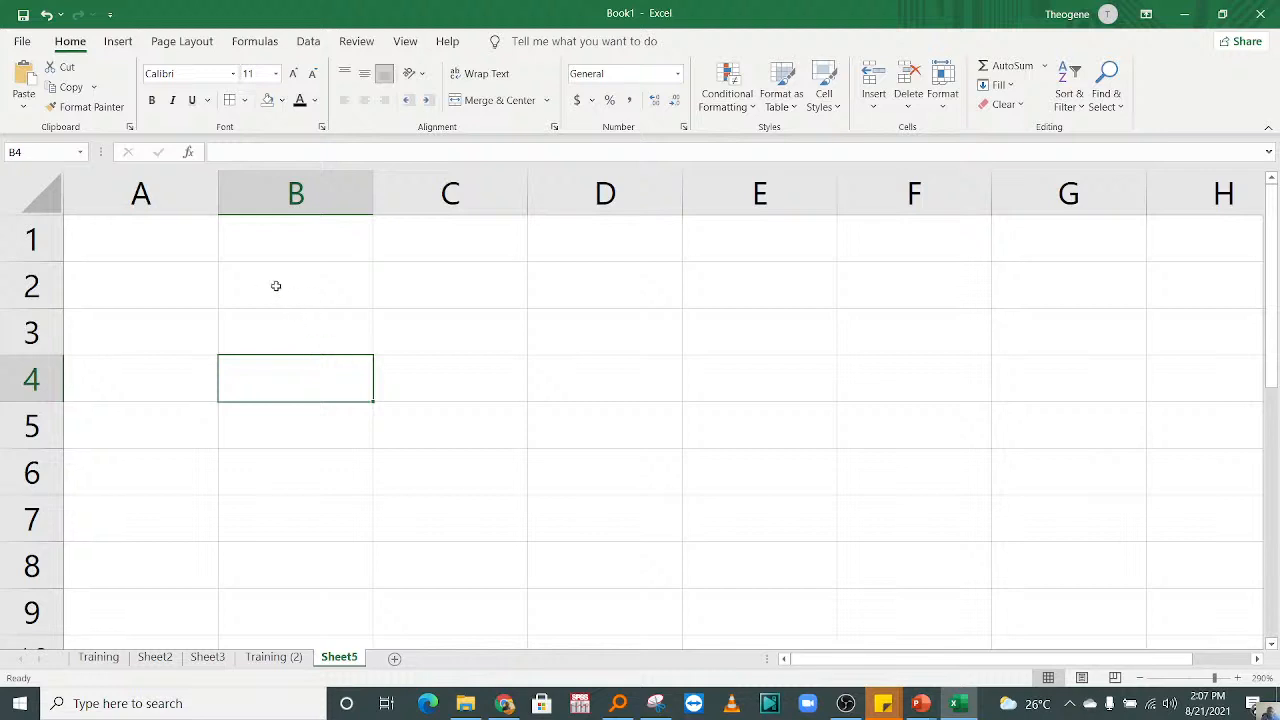
left_click_drag(274, 286, 1015, 542)
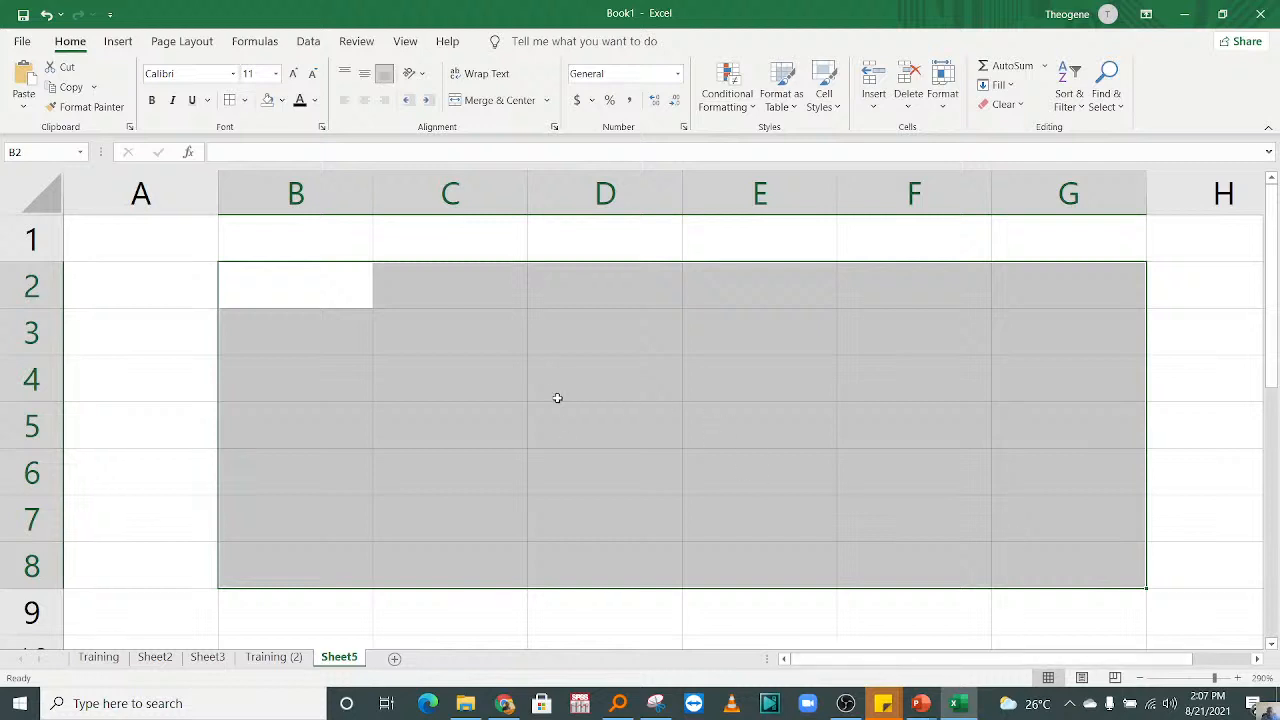
left_click(752, 428)
left_click_drag(297, 273, 1125, 573)
Step: Select columns B, C and D one by one, followed by rows 2 to 5, to show the sheet's columns and rows
left_click(316, 189)
left_click(460, 189)
left_click(608, 188)
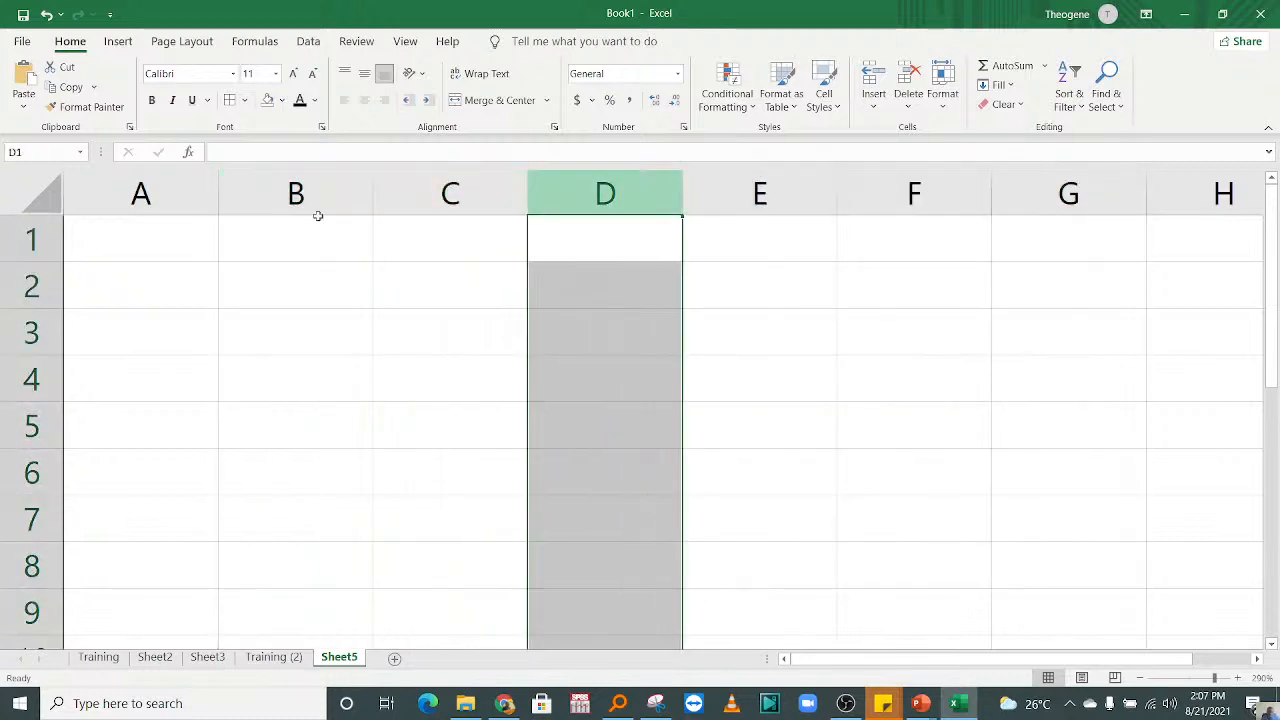
left_click(30, 285)
left_click(28, 336)
left_click(30, 380)
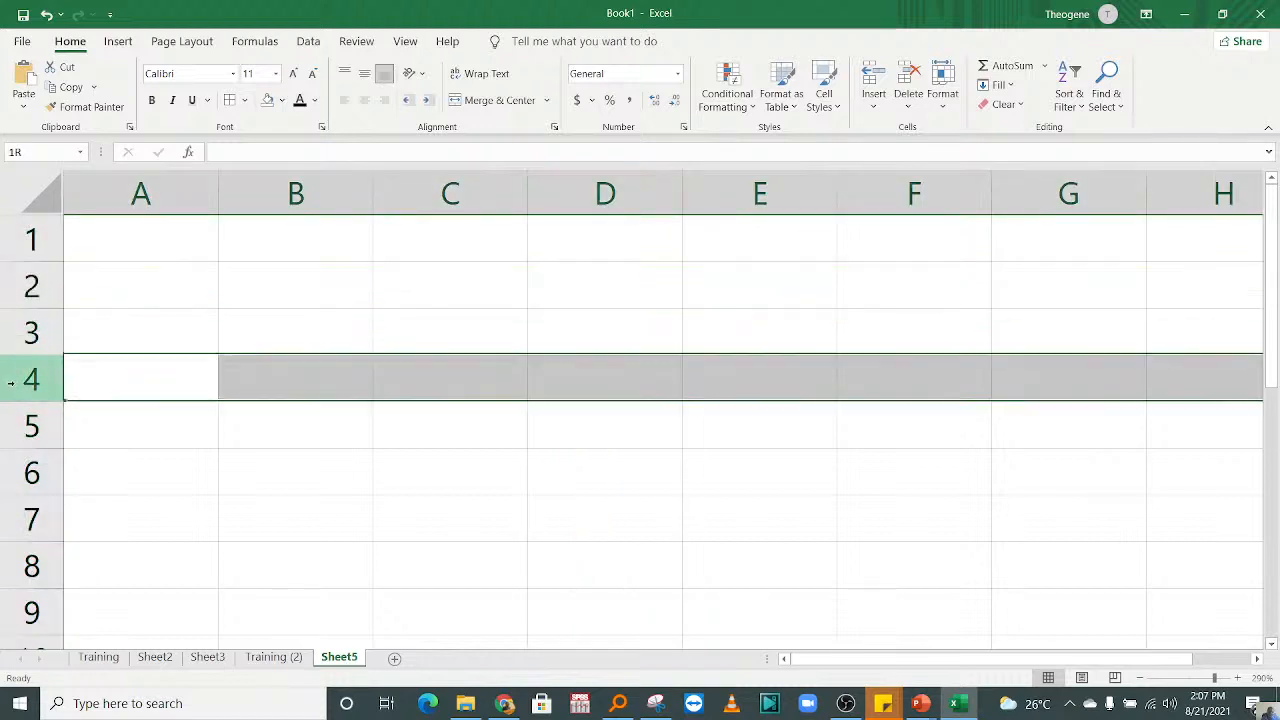
left_click(31, 426)
left_click(425, 461)
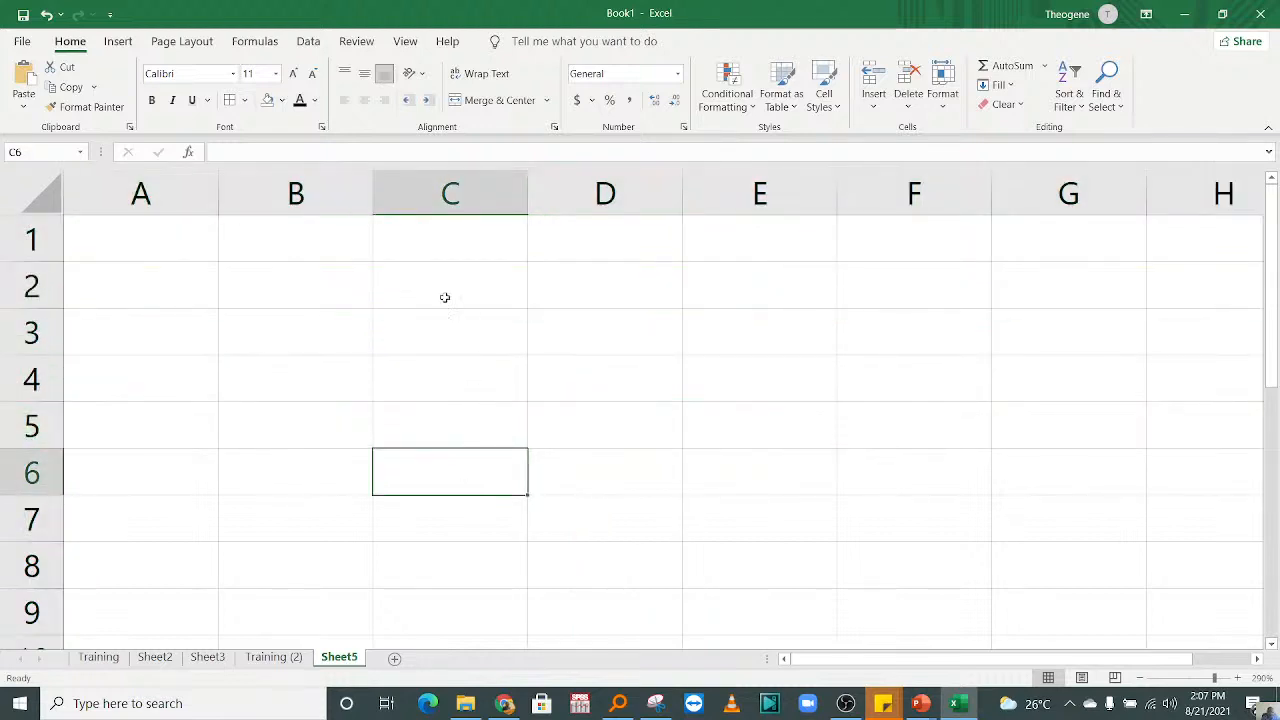
Step: Apply All Borders and Thick Outside Borders to the range B2:G8
left_click_drag(296, 280, 1052, 562)
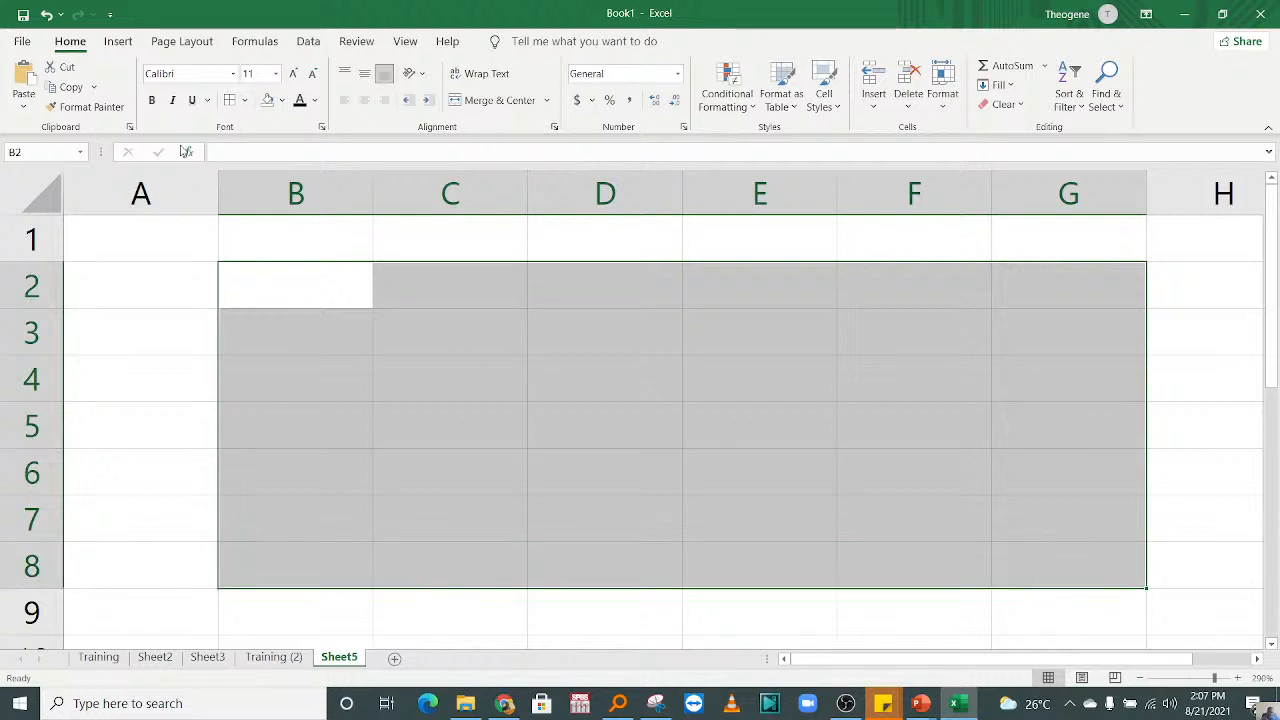
left_click(229, 100)
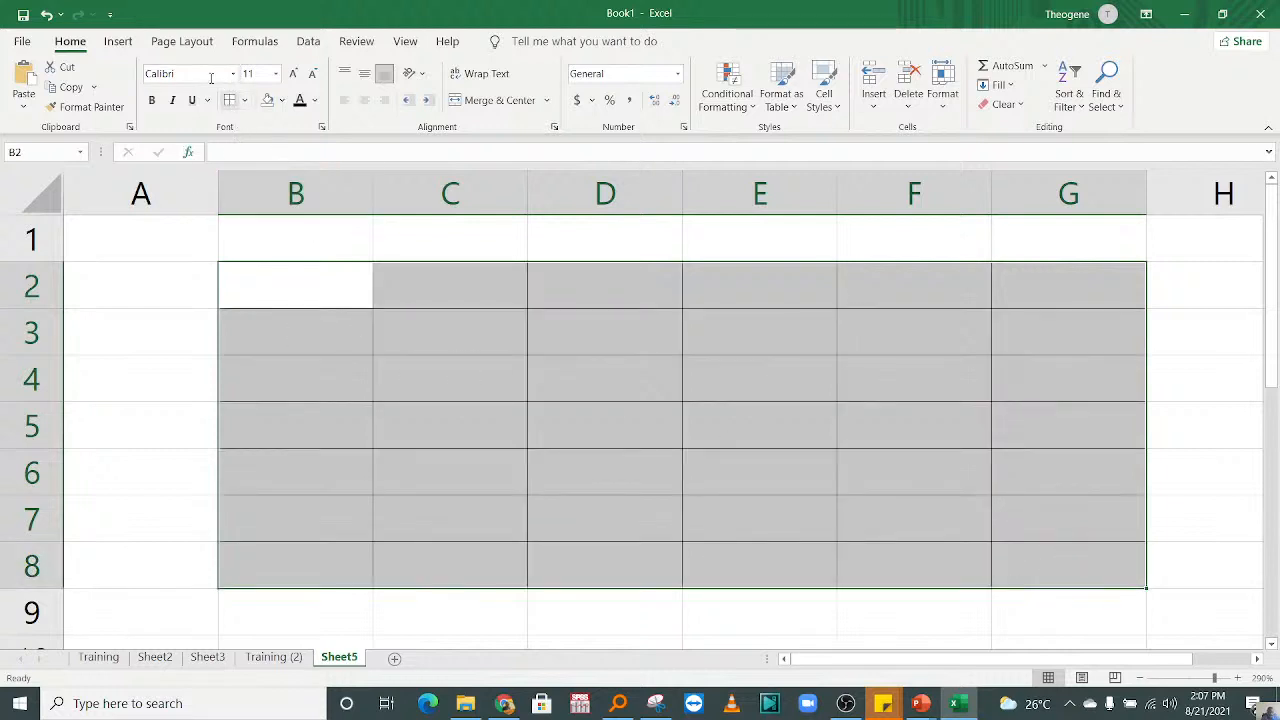
left_click(243, 101)
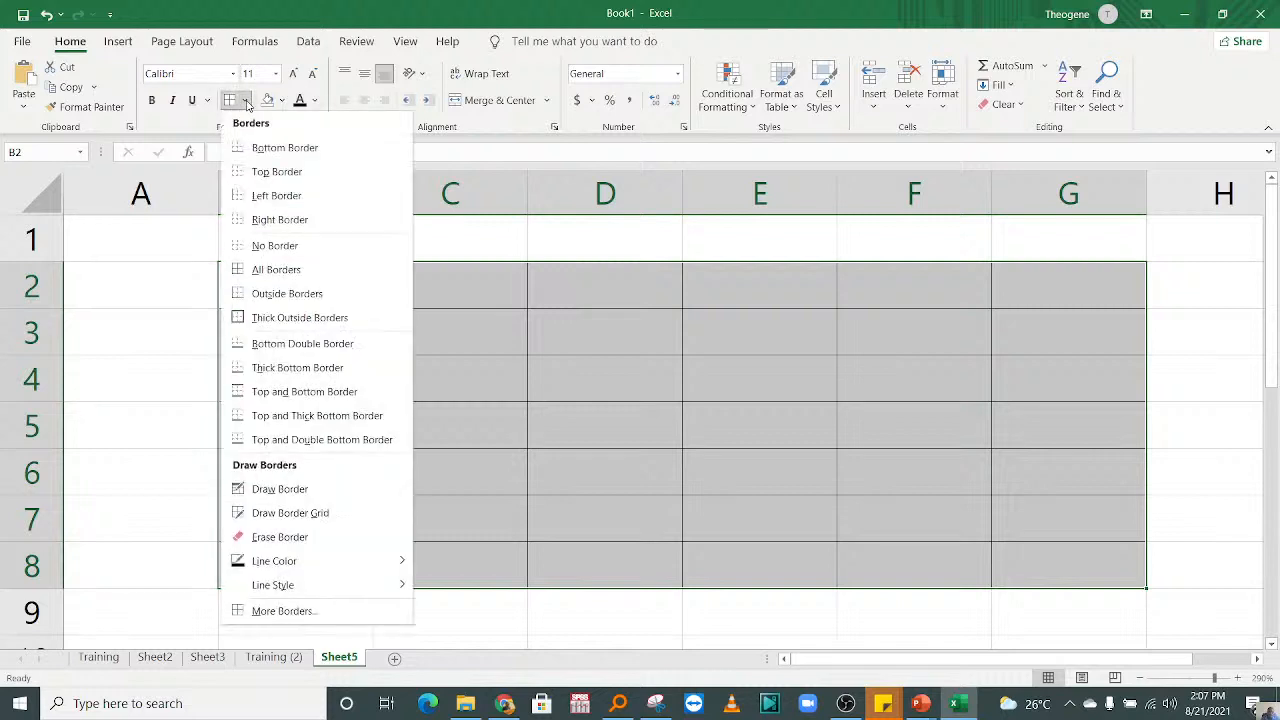
left_click(257, 319)
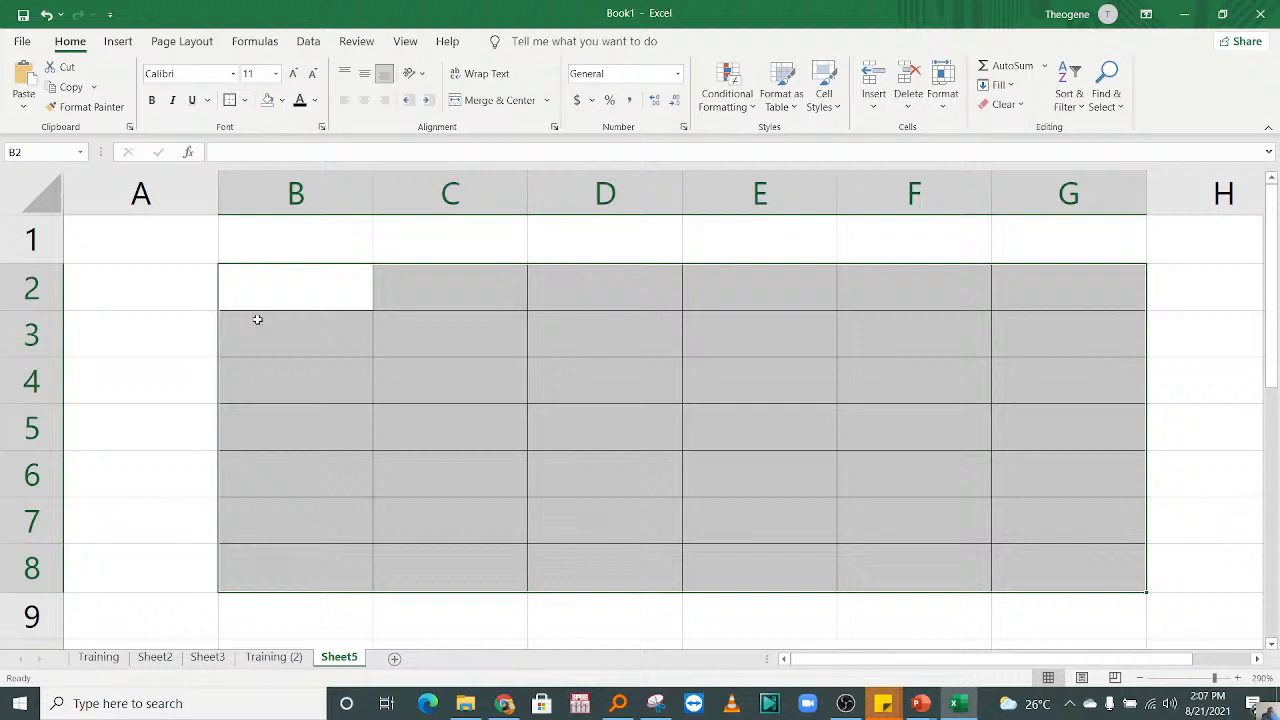
left_click(177, 345)
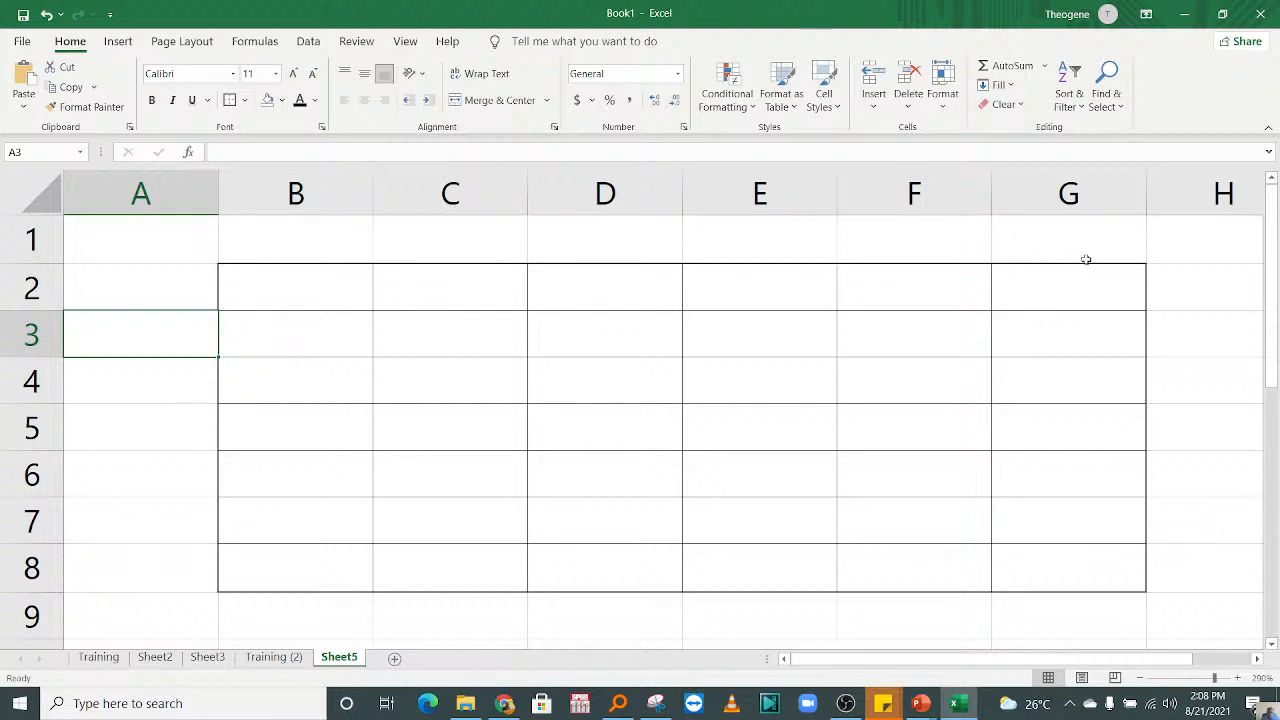
Step: Select the bordered range B2:G8 and review the available border styles
left_click(469, 319)
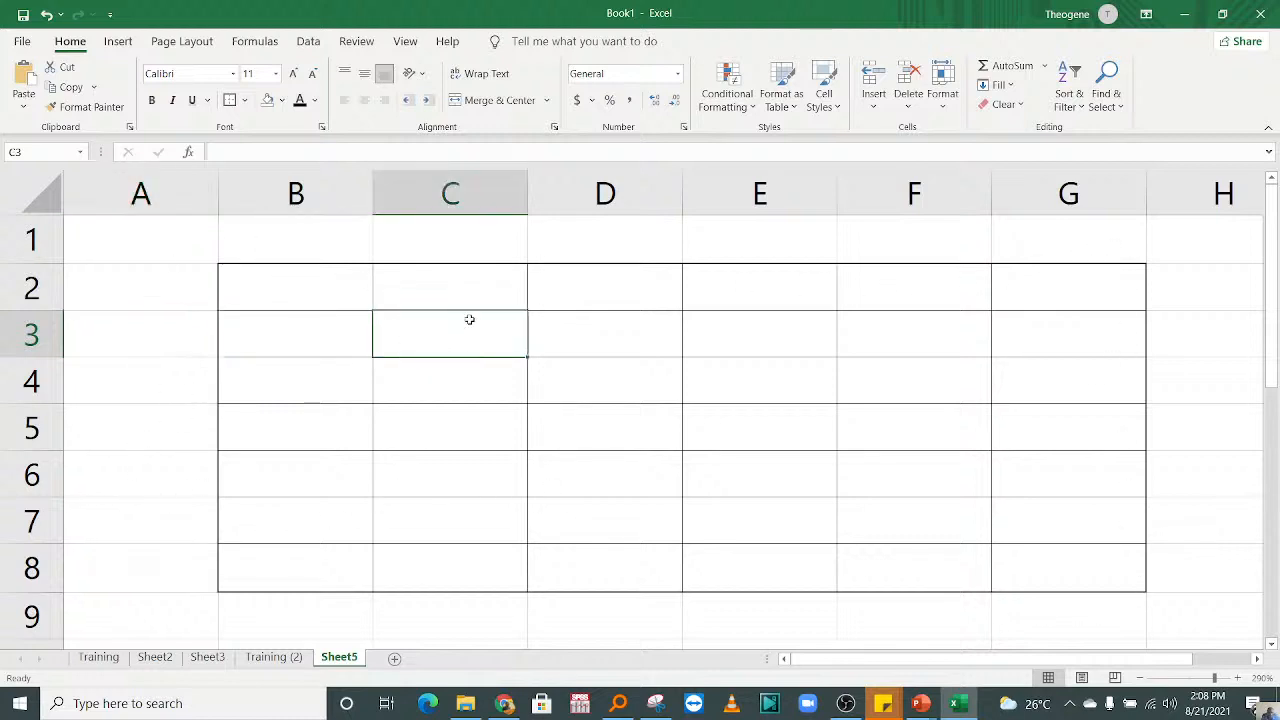
left_click(998, 400)
left_click_drag(234, 277, 1100, 471)
left_click_drag(1272, 420, 1272, 370)
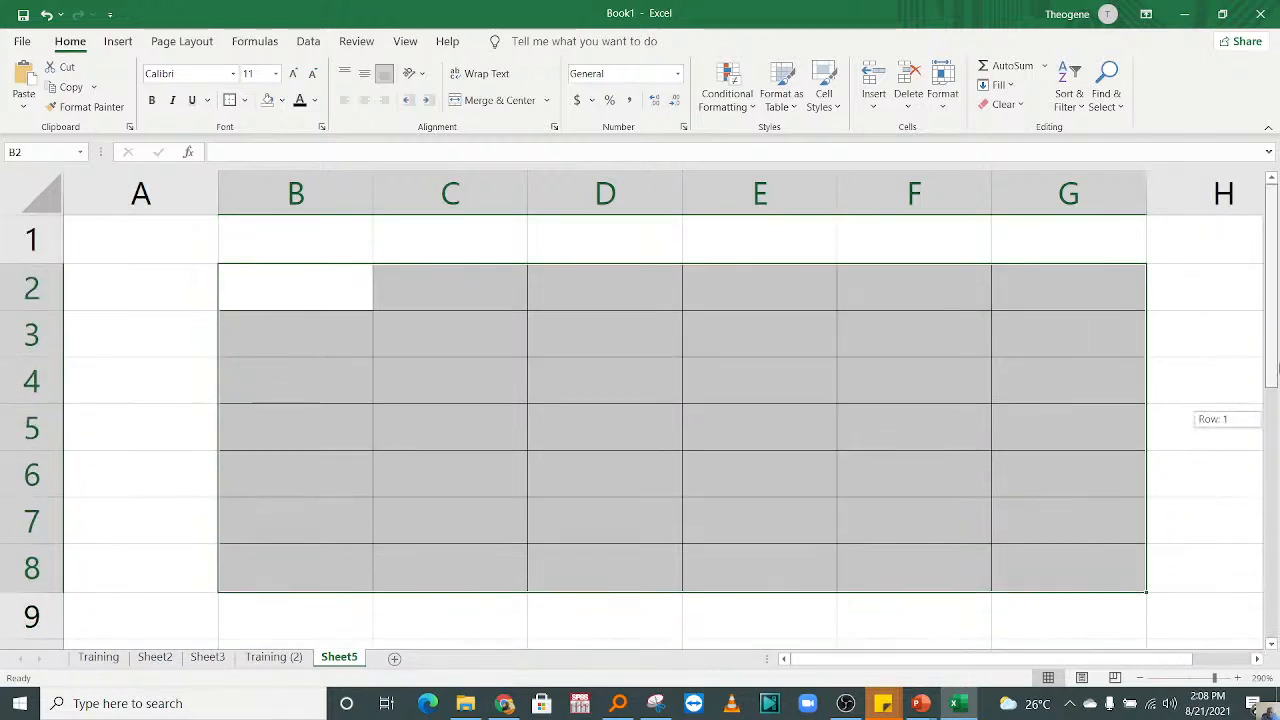
left_click(244, 101)
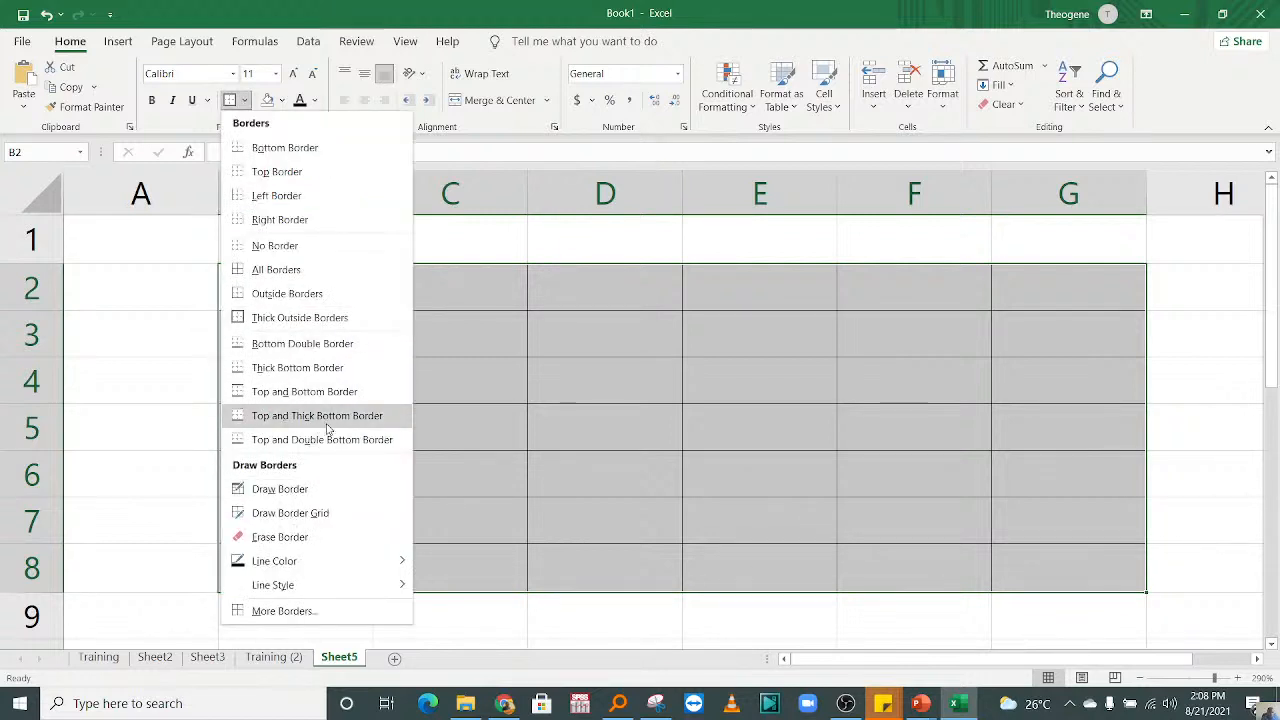
left_click(317, 416)
left_click(366, 378)
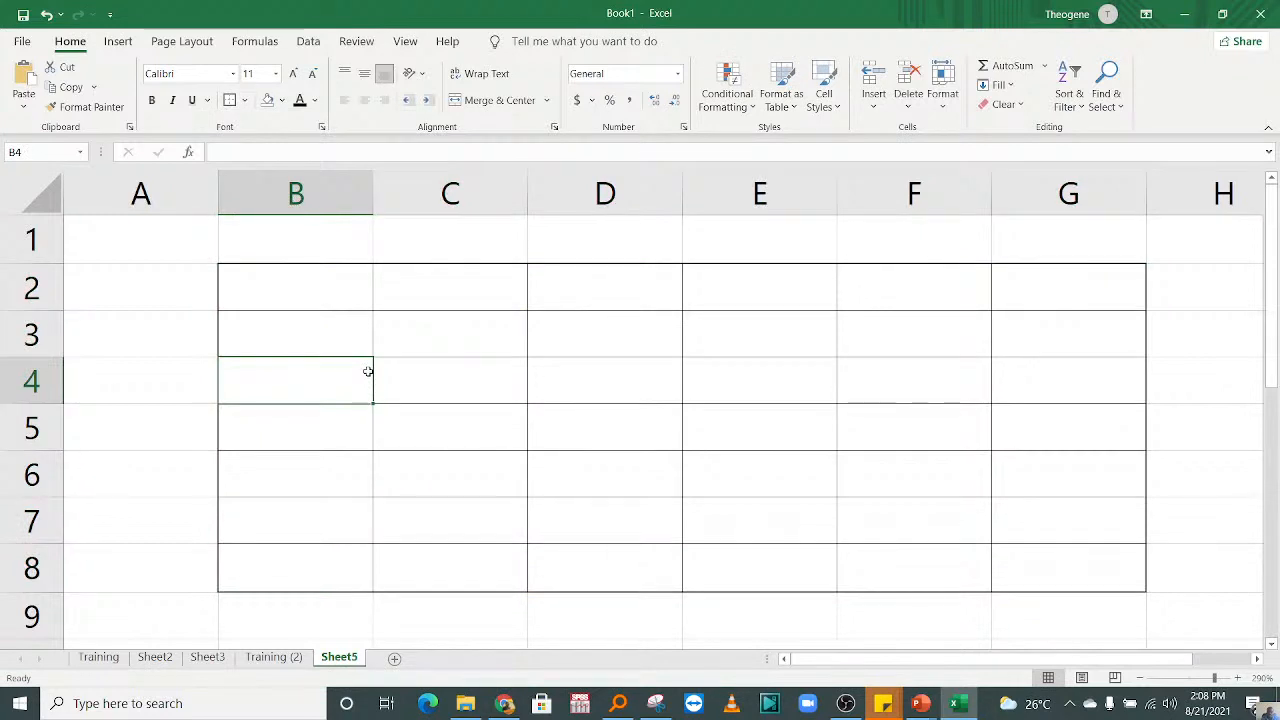
left_click(301, 267)
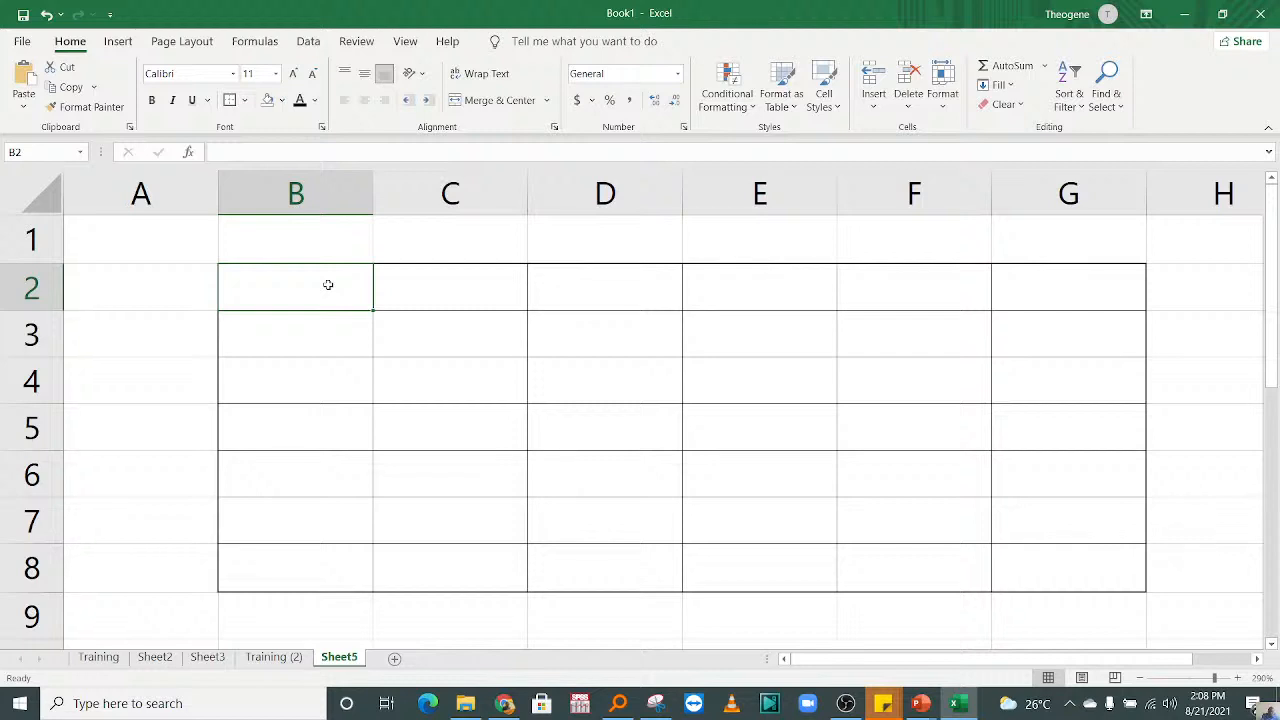
type("Rrli")
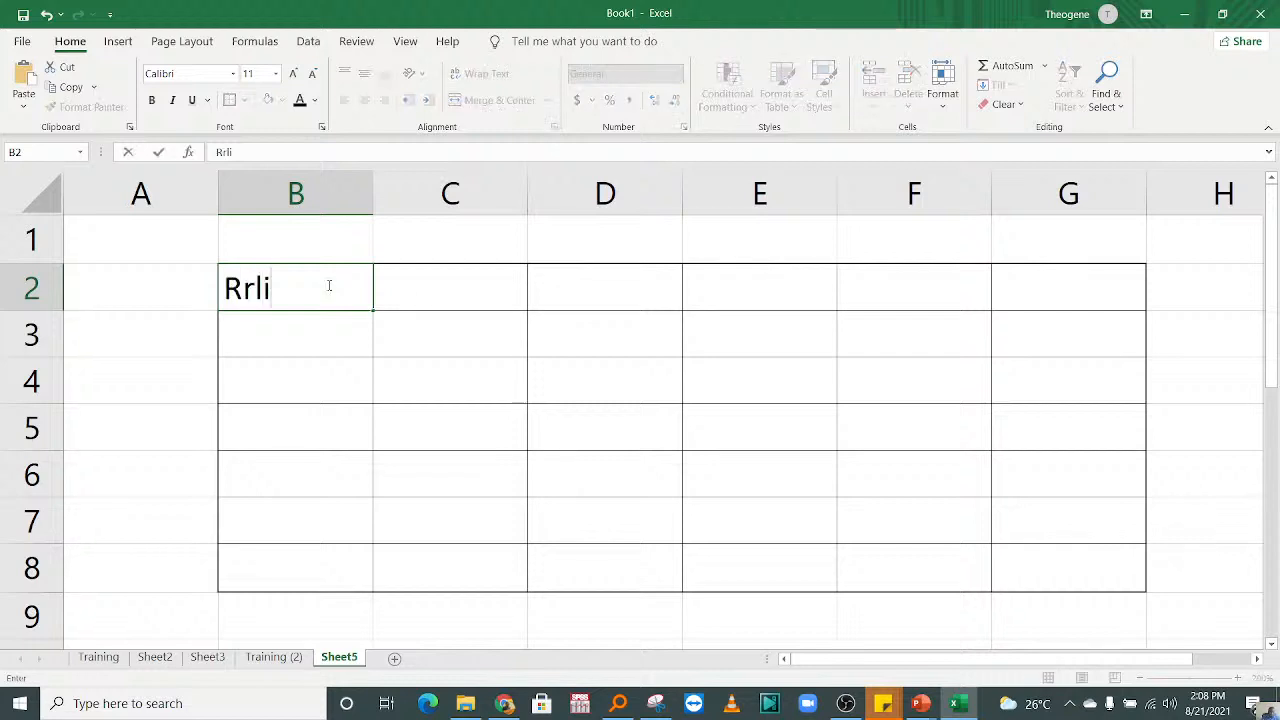
key("BackSpace")
key("BackSpace")
key("BackSpace")
key("BackSpace")
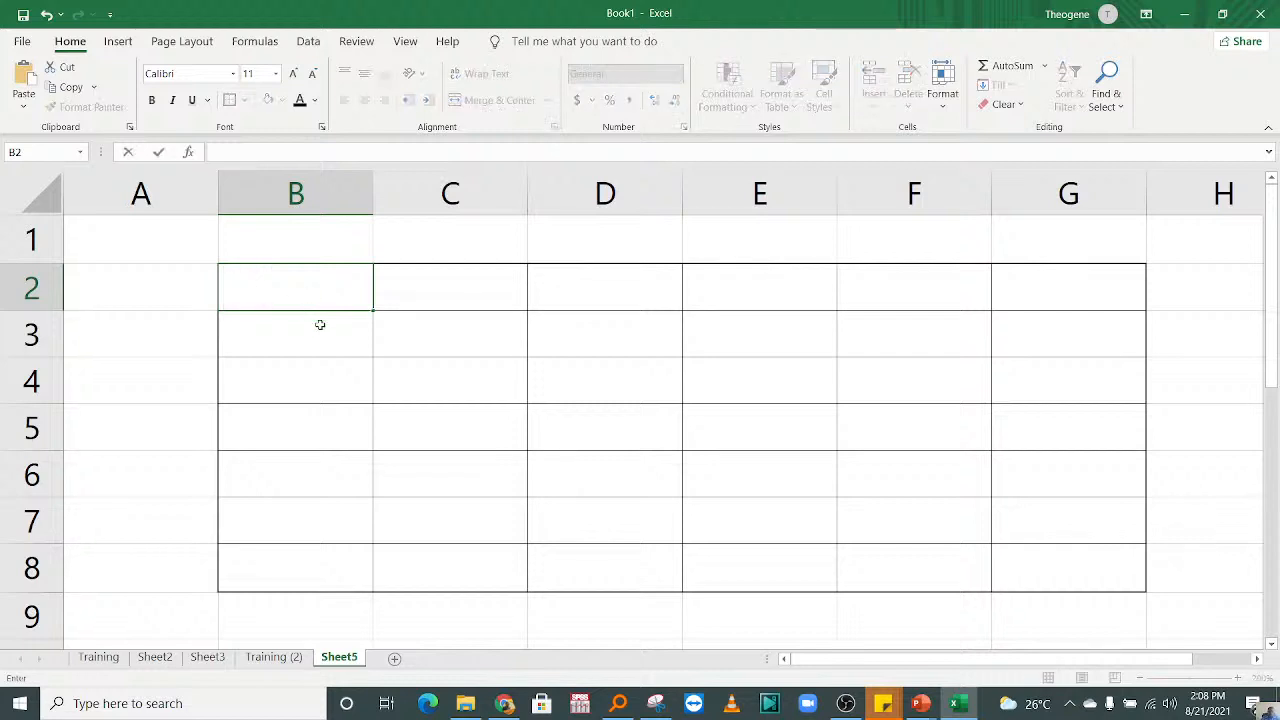
key("Return")
key("Return")
left_click(277, 288)
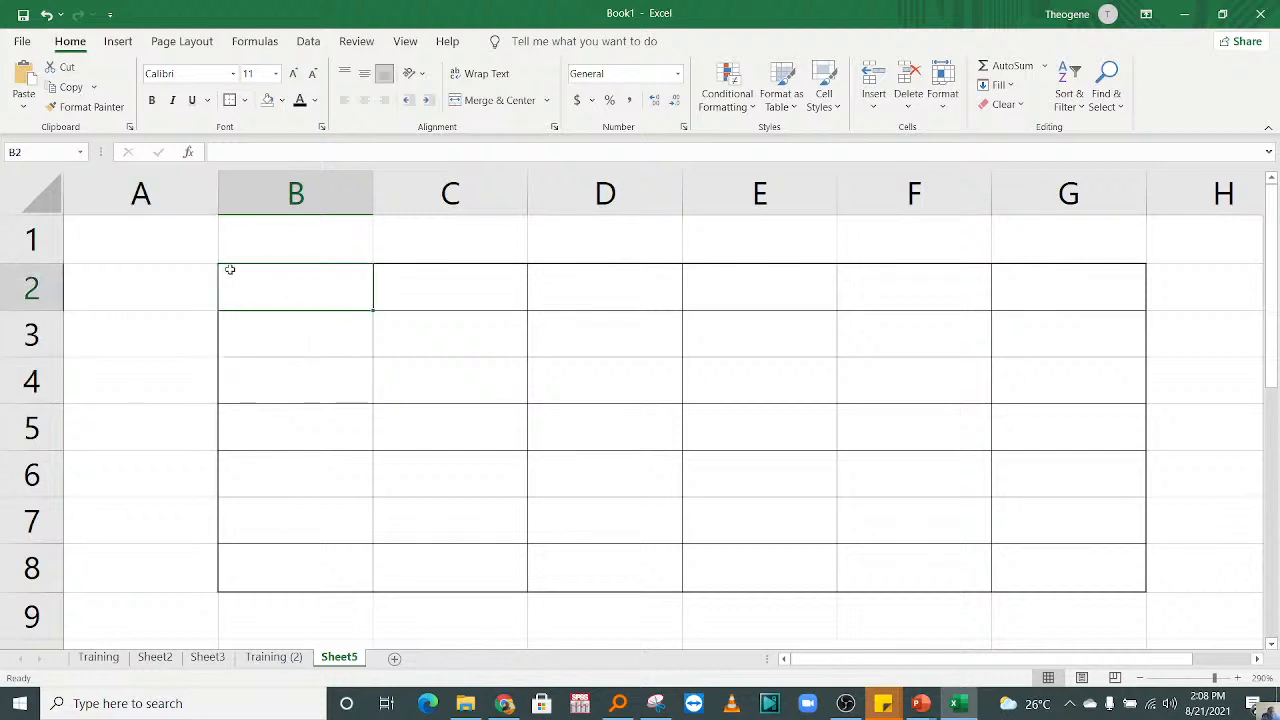
Step: Open the AutoCorrect settings from the proofing options and move the dialog clear of the options behind it
left_click(22, 41)
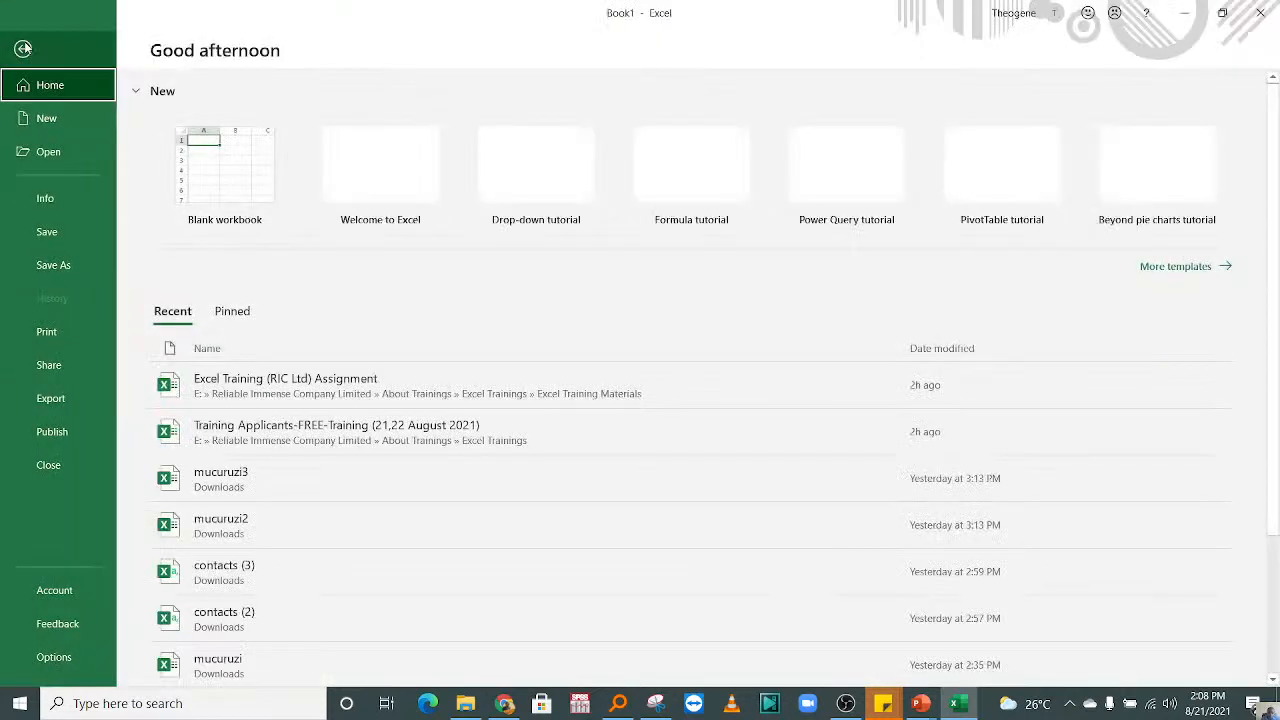
left_click(72, 657)
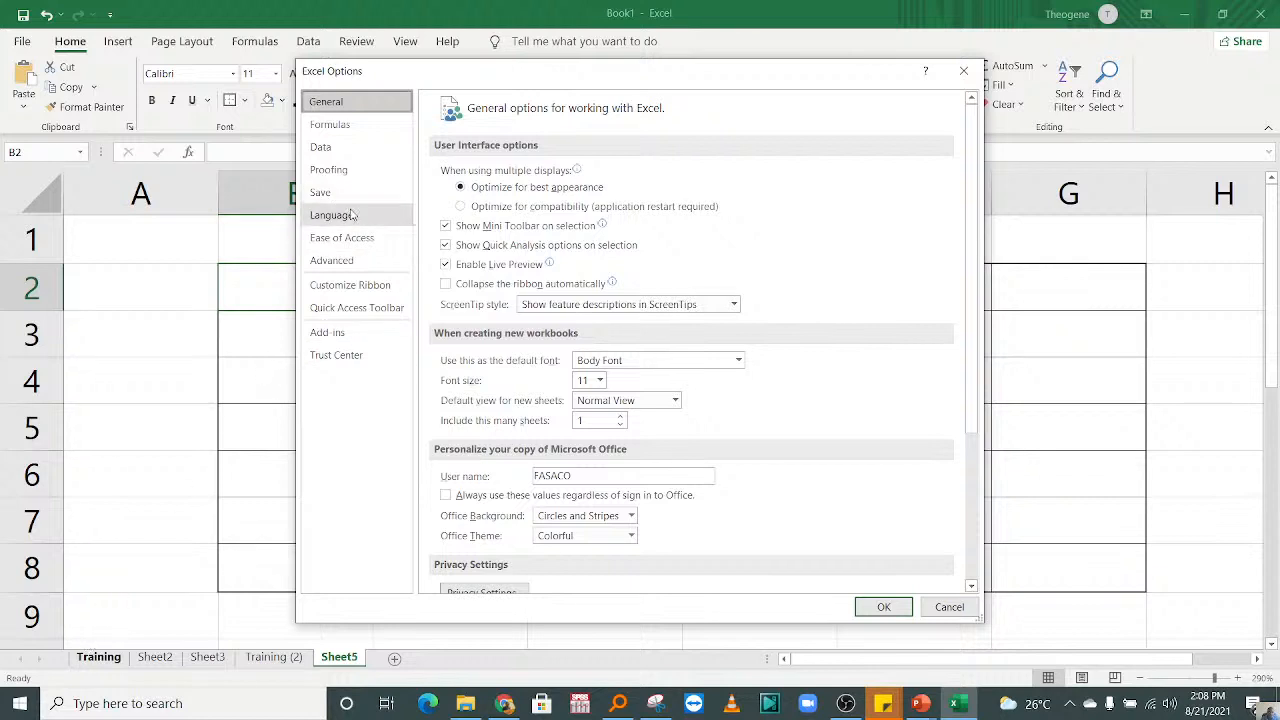
left_click(338, 172)
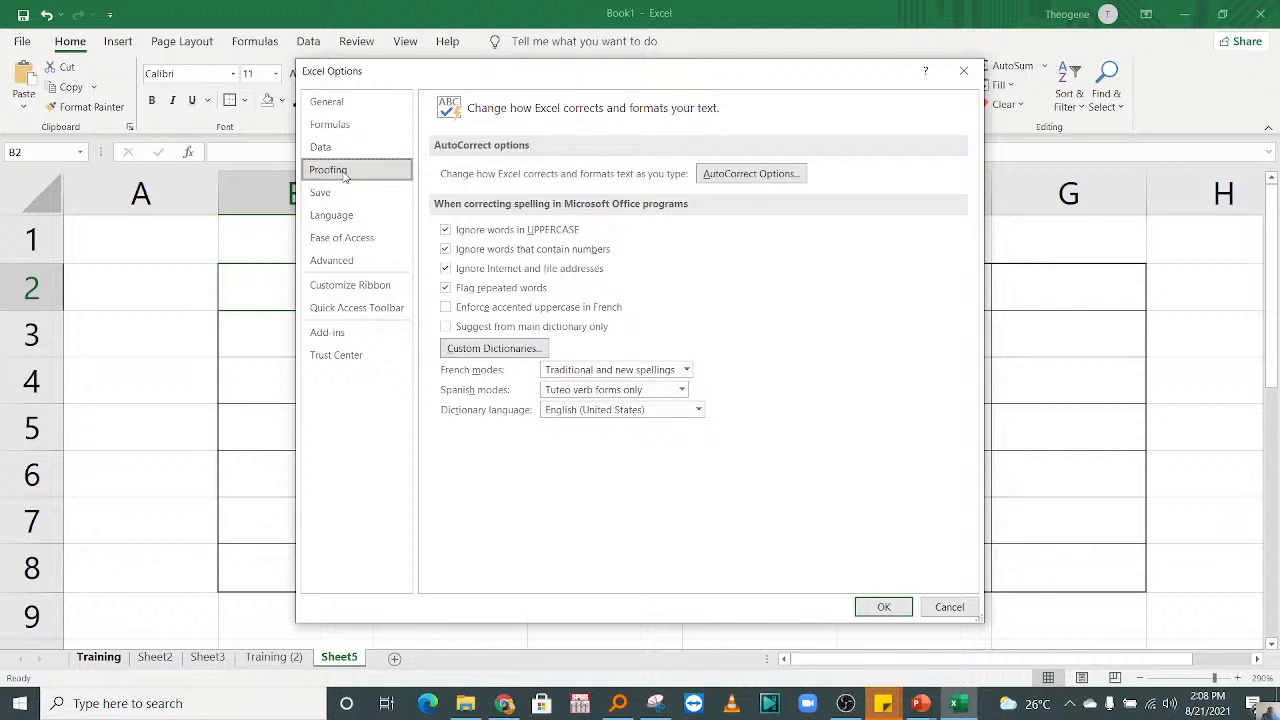
left_click(719, 179)
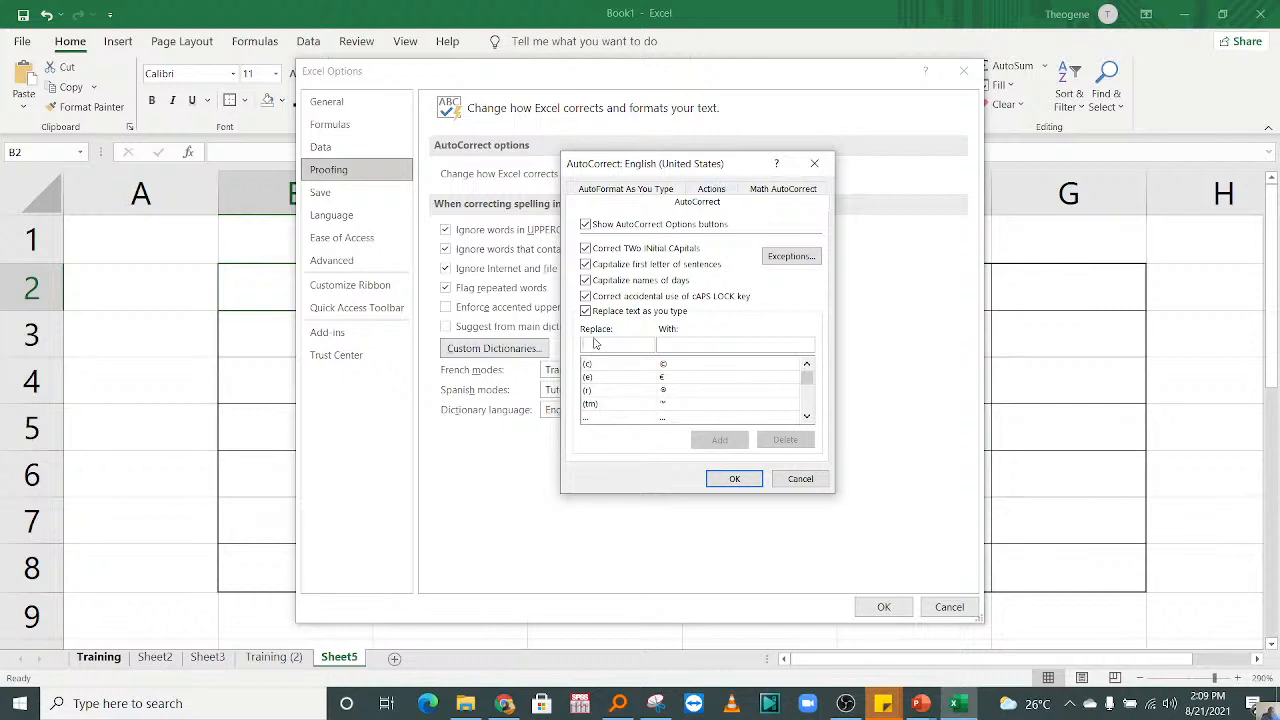
left_click_drag(684, 166, 887, 225)
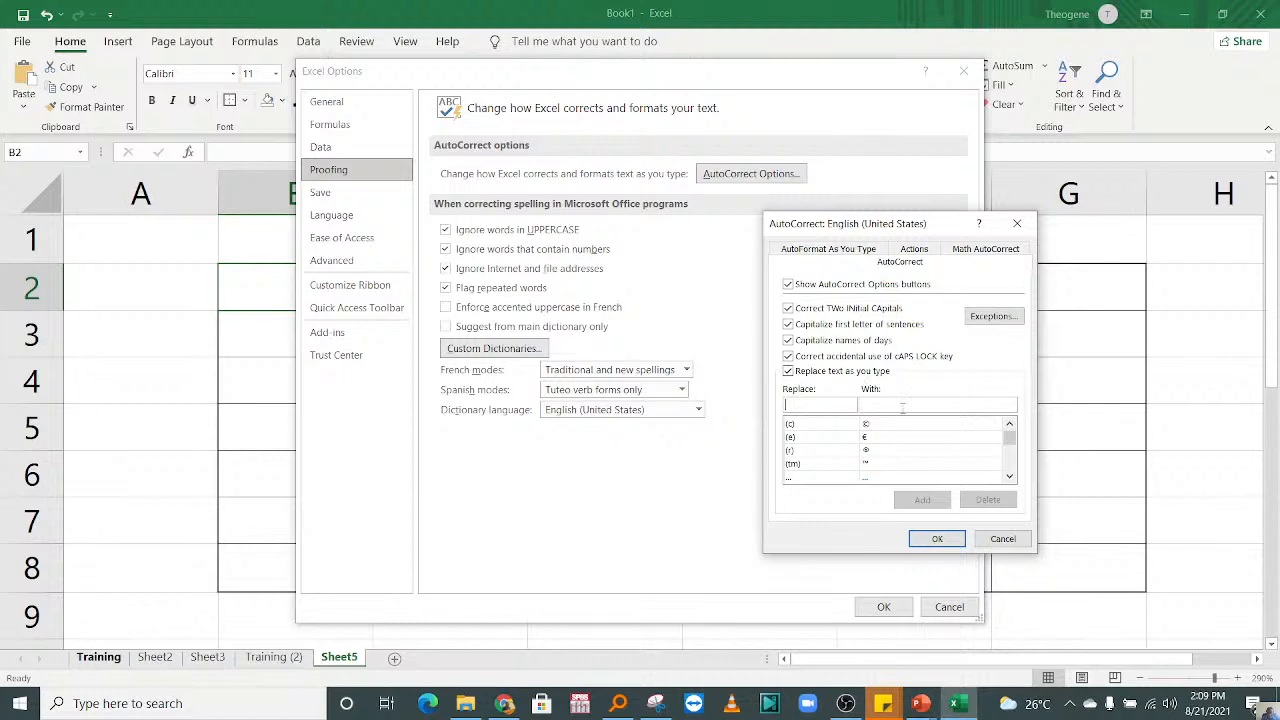
Step: Add an AutoCorrect entry that replaces RIC with "Reliable Immense Company" and save the options
type("RIC")
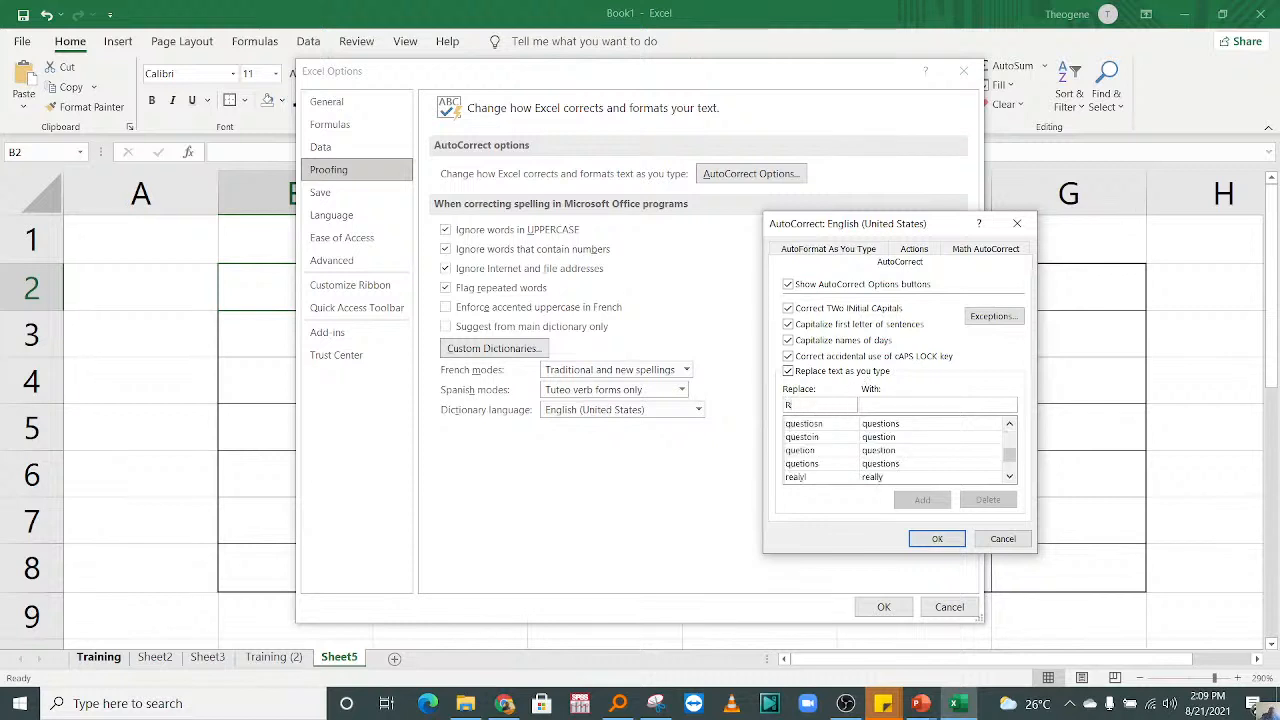
left_click(892, 403)
type("Reliable ")
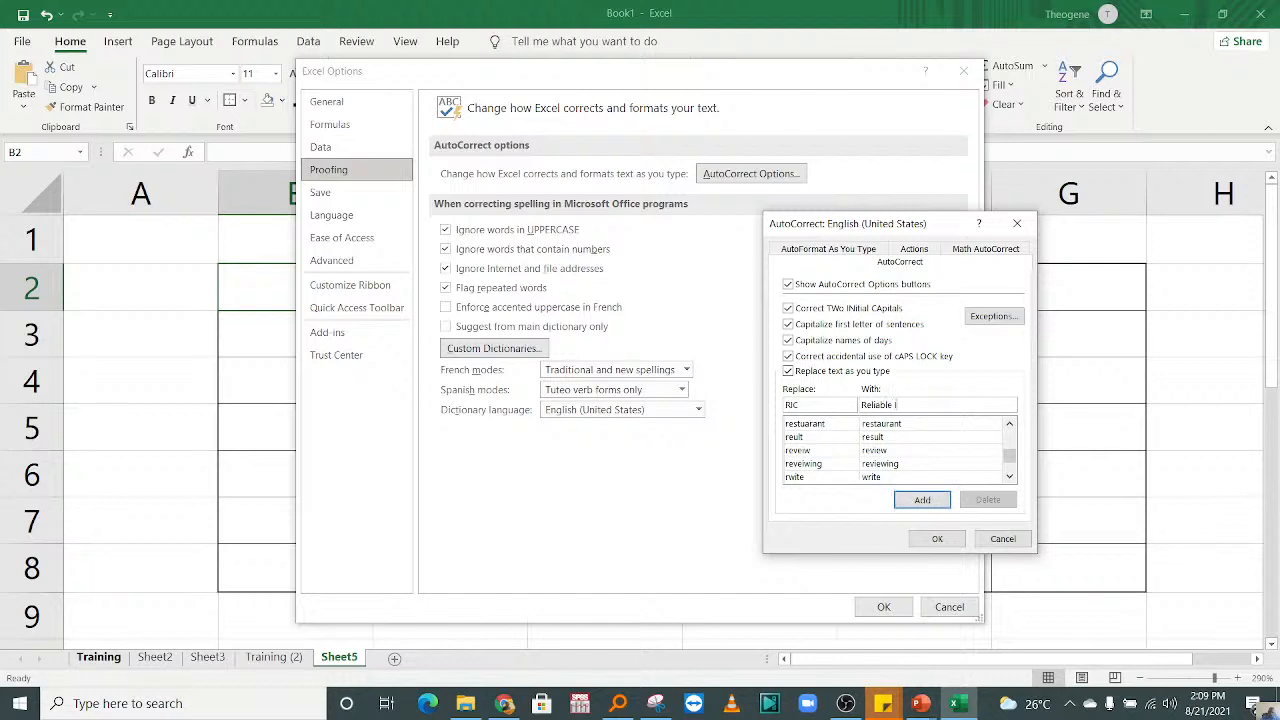
type("Immense Company")
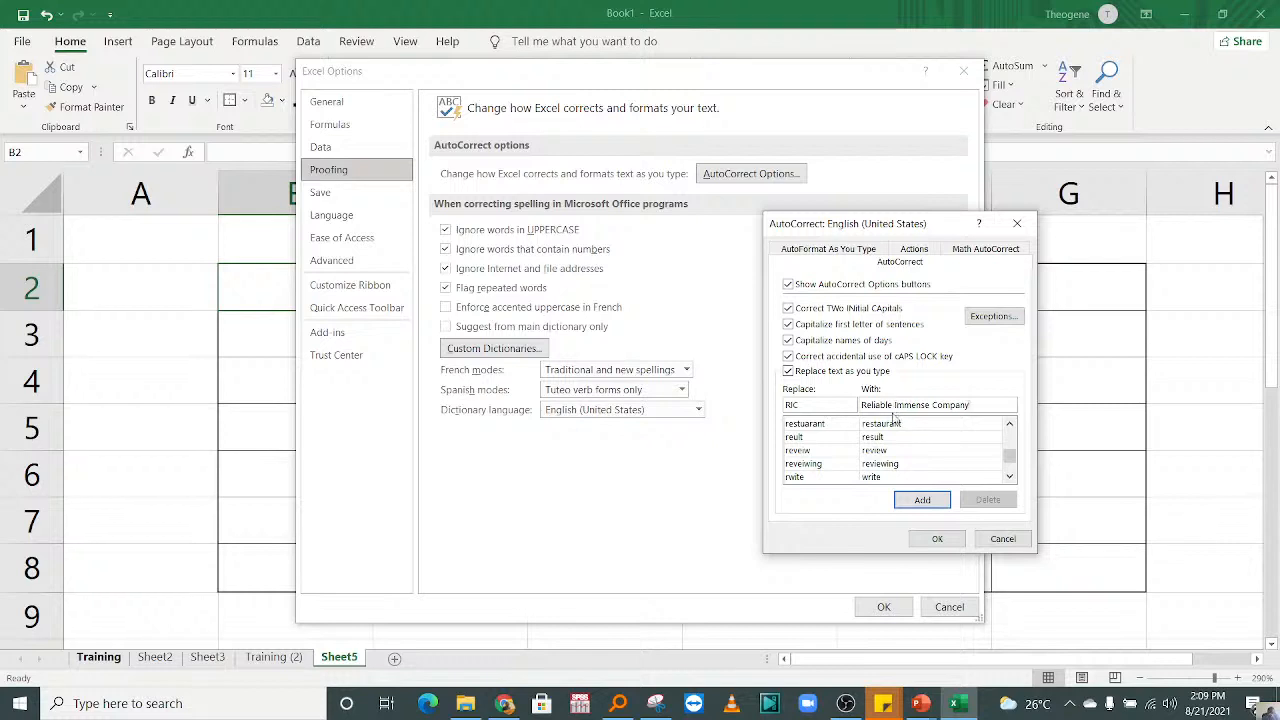
left_click(924, 500)
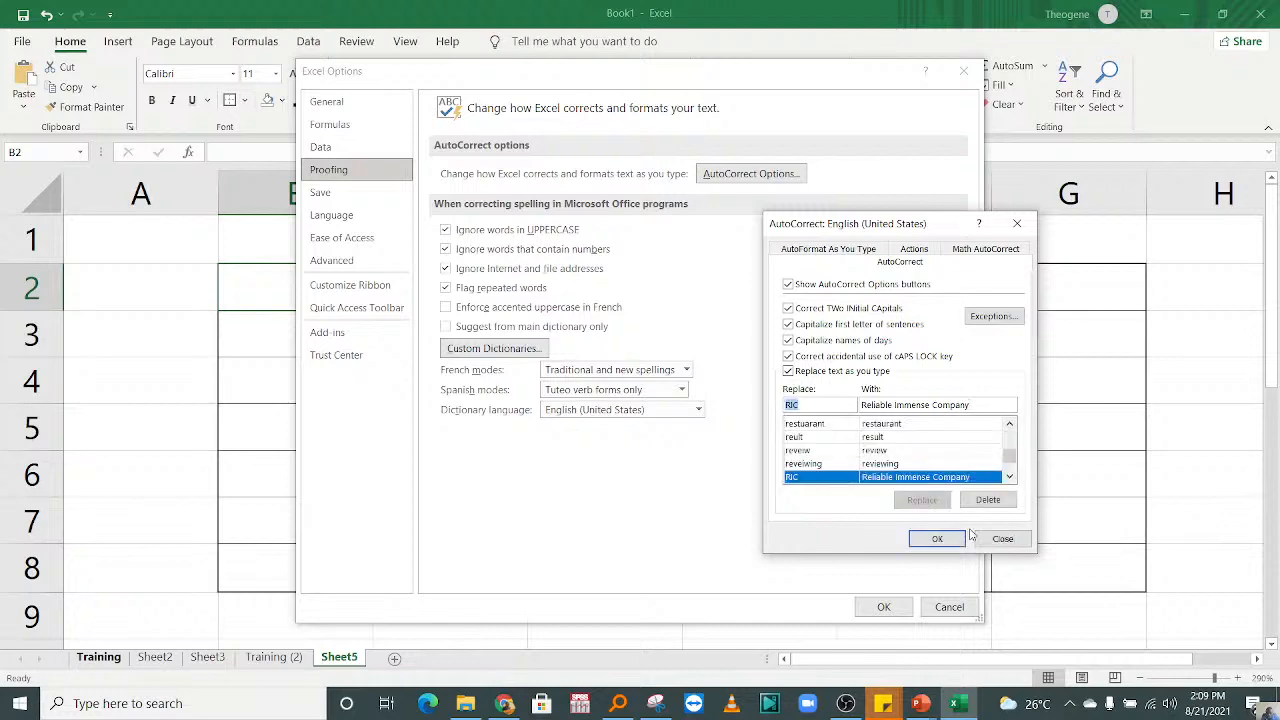
left_click(935, 538)
left_click(884, 607)
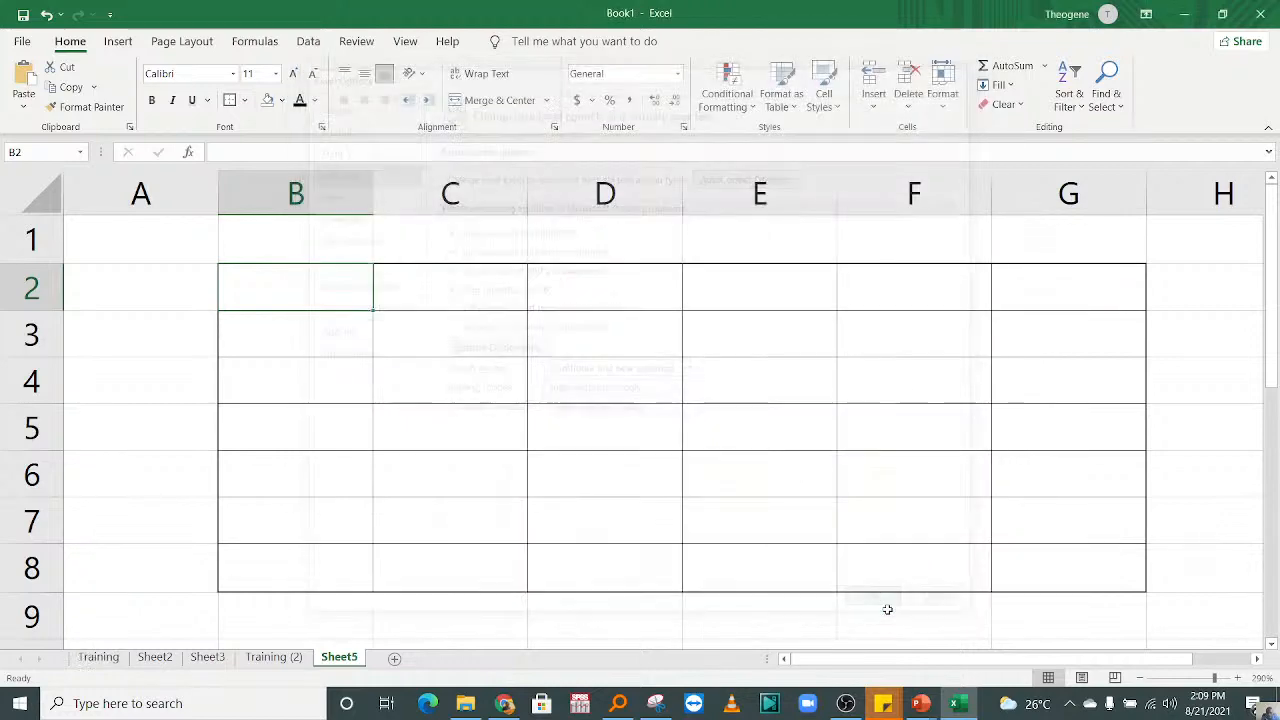
Step: Enter RIC in cell B2 so AutoCorrect expands it to the full company name, and select cell B3
type("RIC")
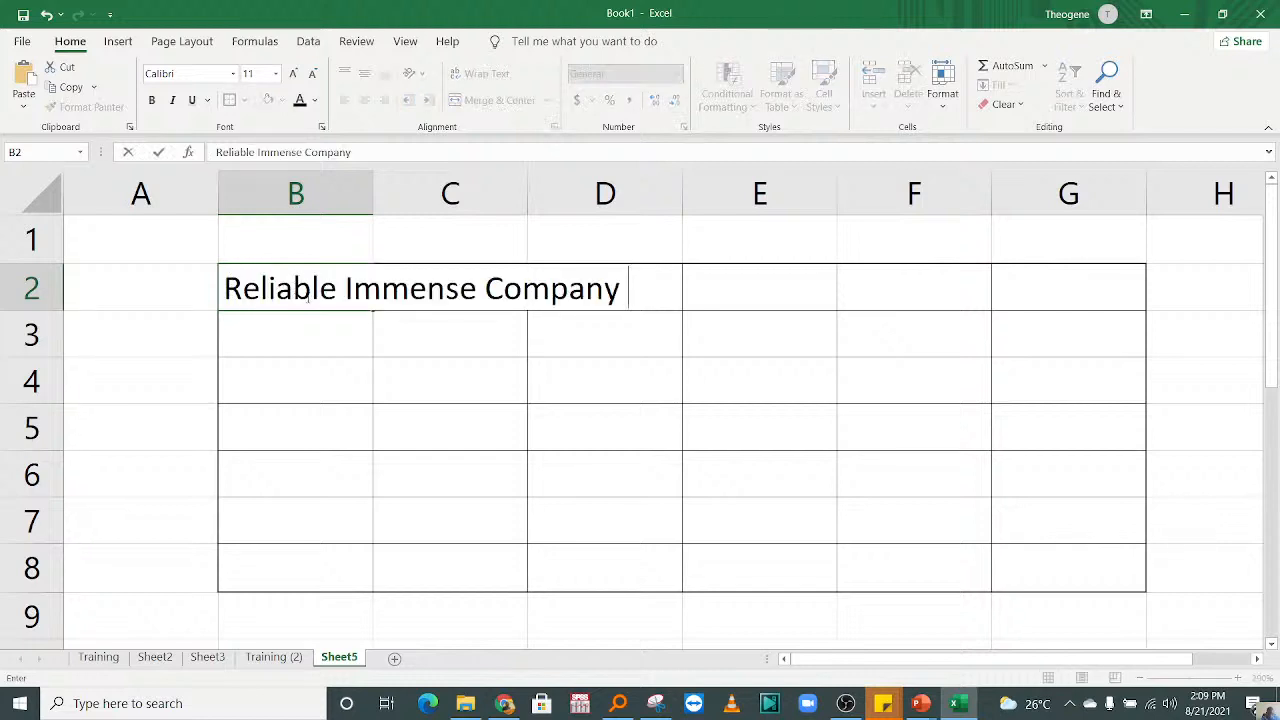
left_click(327, 442)
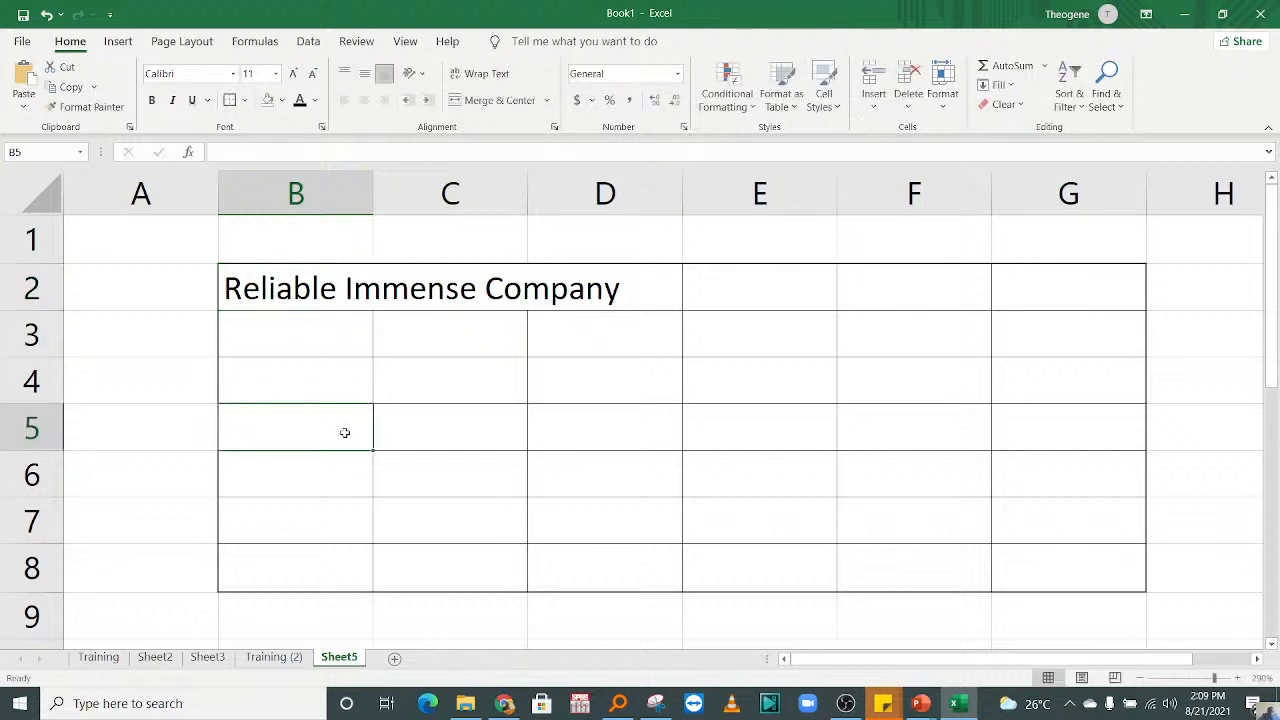
left_click(315, 335)
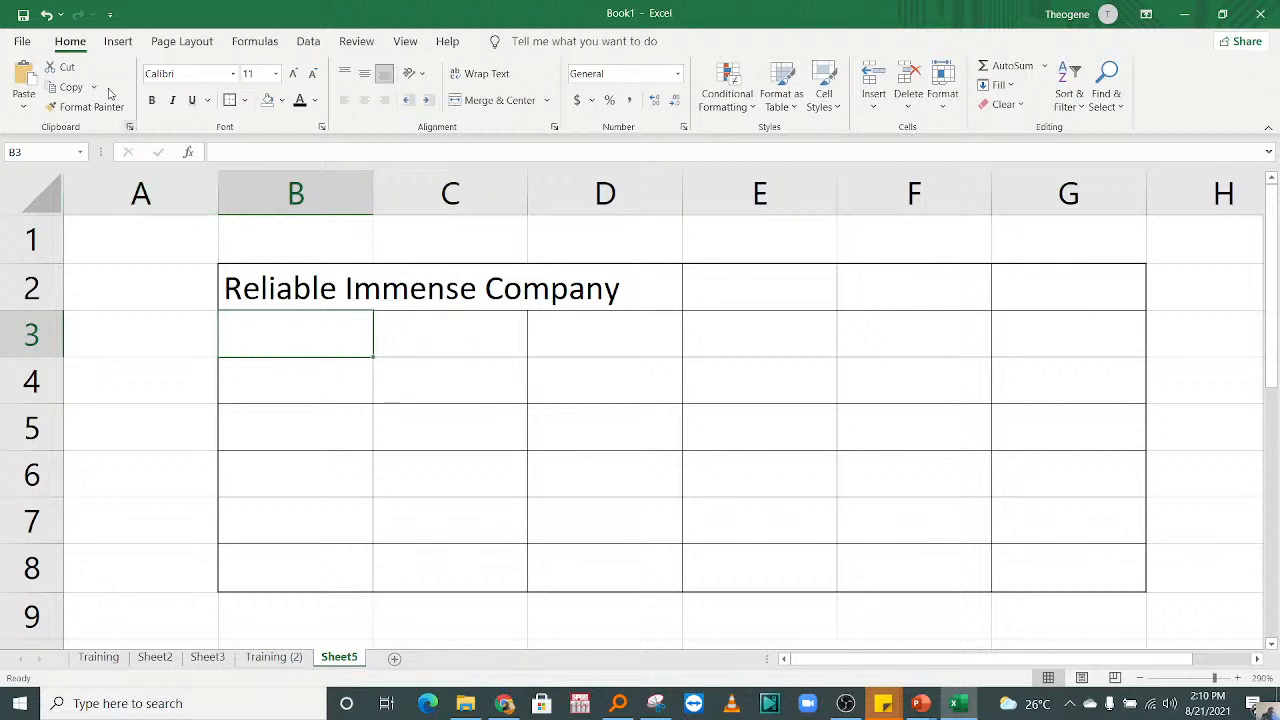
Step: Add a second AutoCorrect entry in the proofing options that replaces UR with "Univeristy of Rwanda"
left_click(22, 41)
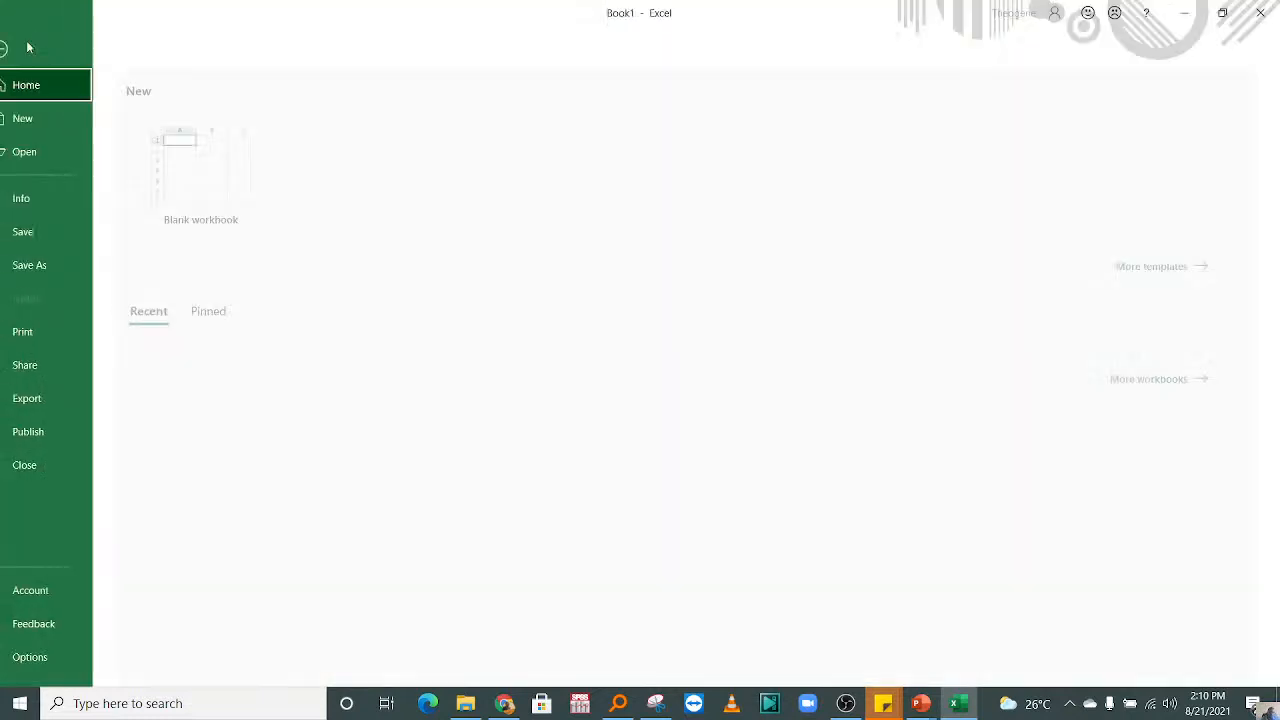
left_click(58, 660)
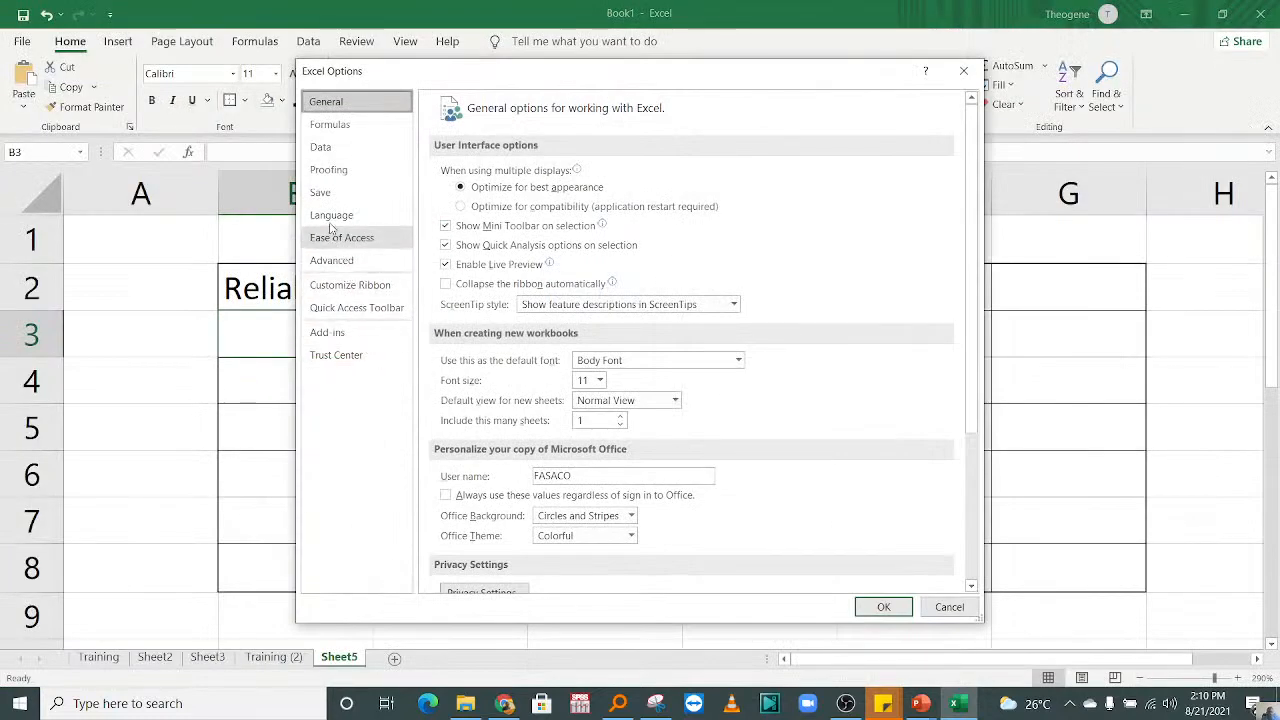
left_click(330, 170)
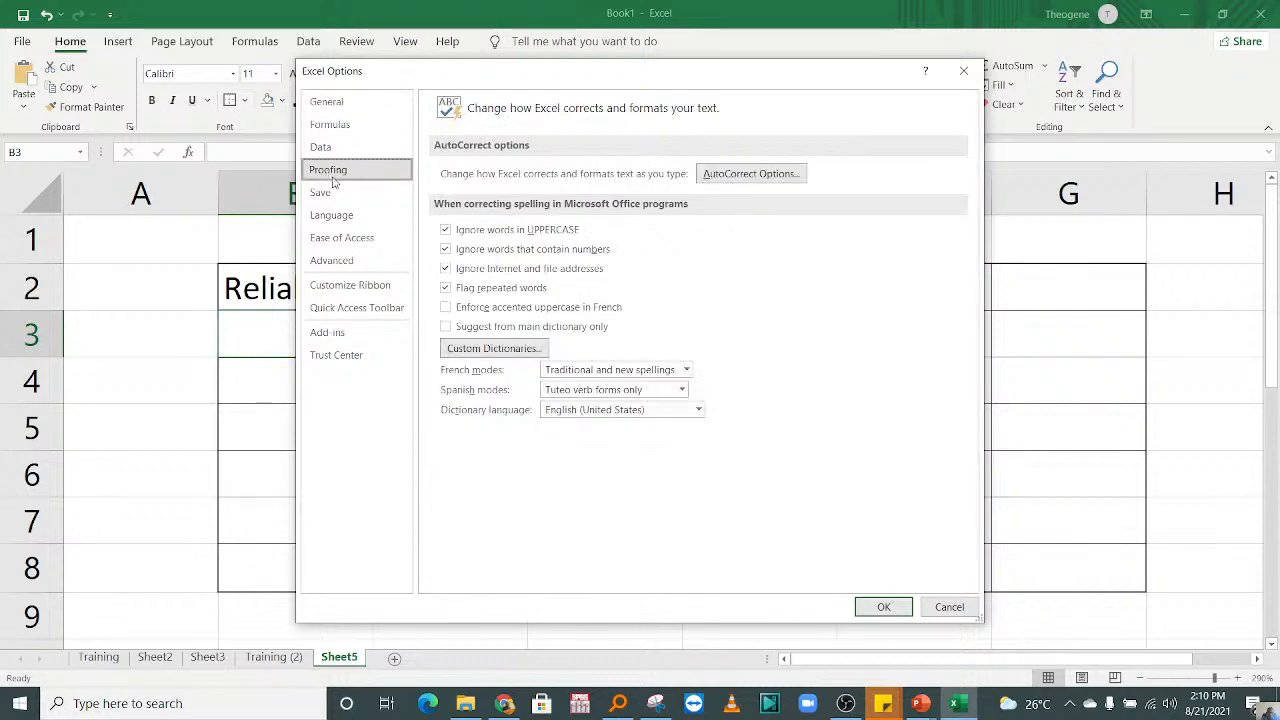
left_click(744, 176)
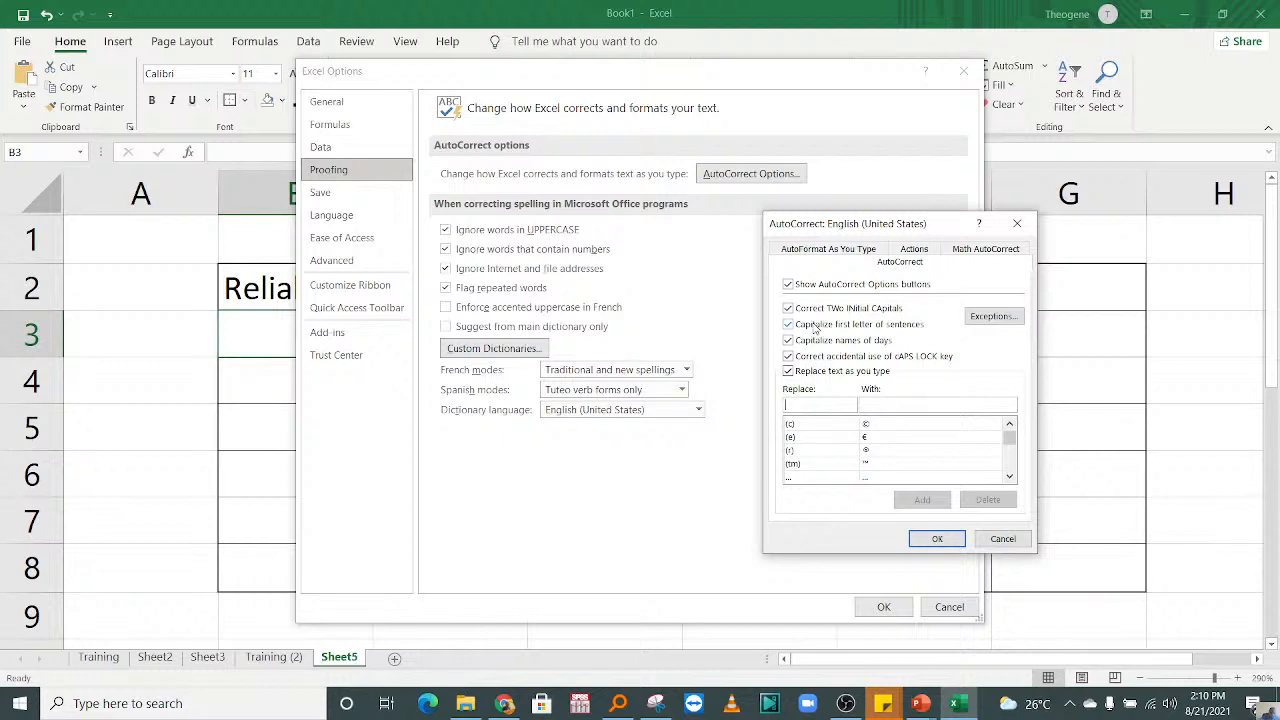
type("UR")
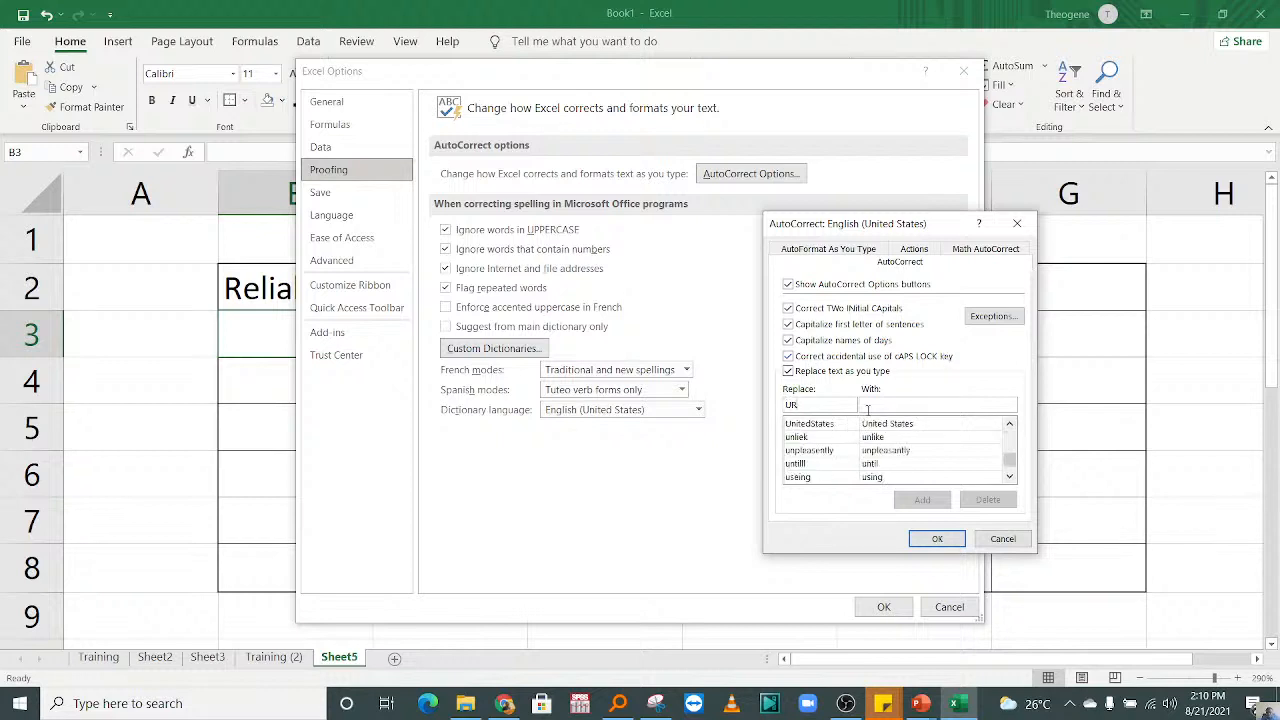
left_click(895, 404)
type("Ur")
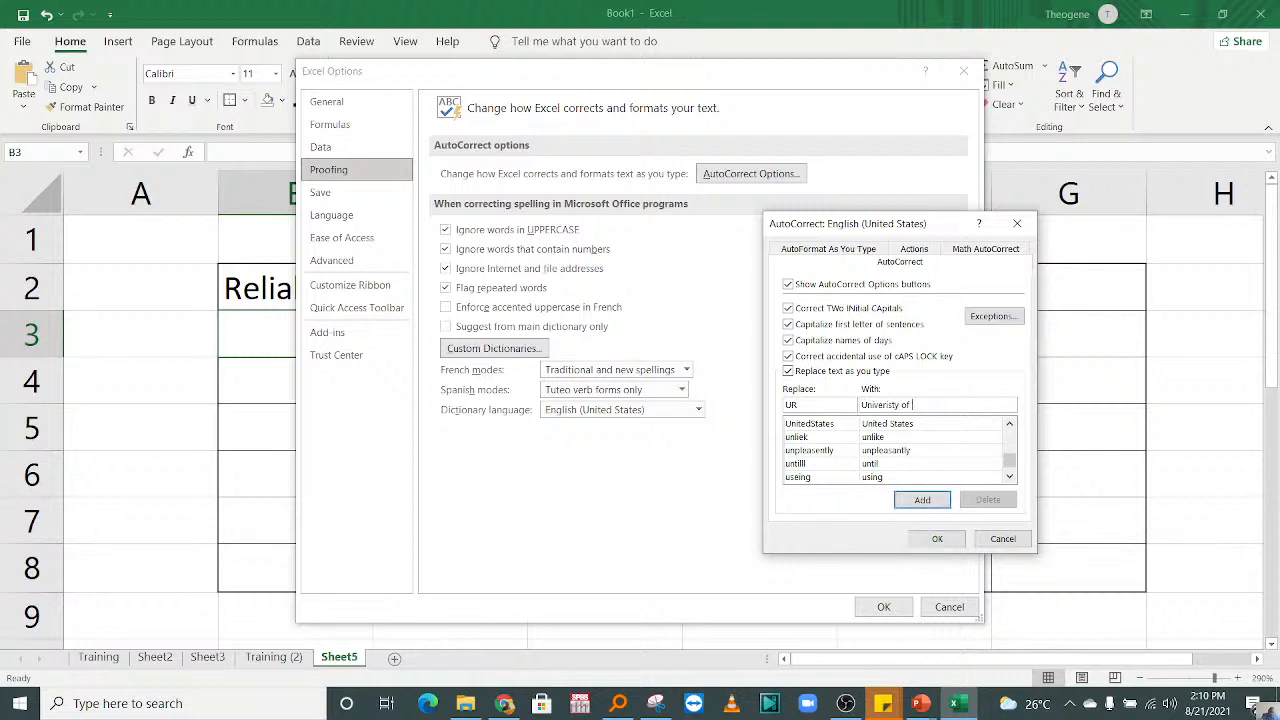
type("iveristy of Rwanda")
left_click(922, 500)
left_click(937, 538)
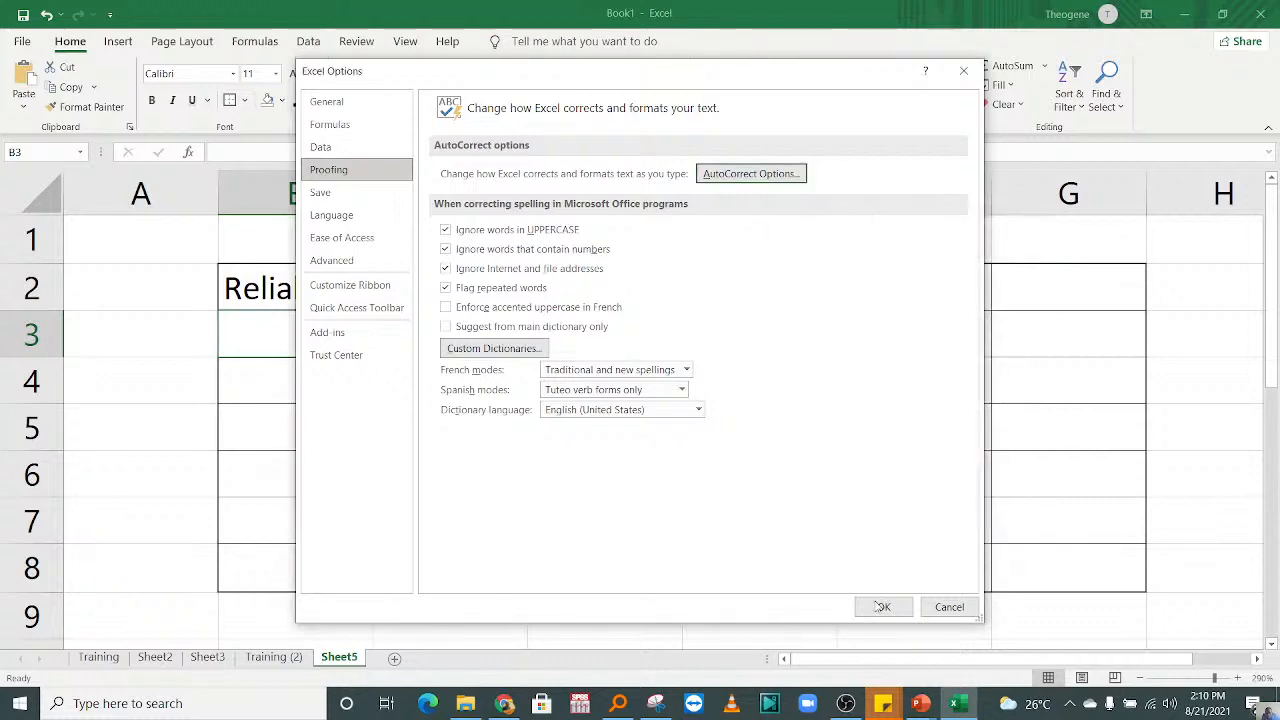
left_click(884, 606)
Step: Enter UR in cell B3 to test its AutoCorrect replacement
left_click(400, 478)
left_click(283, 337)
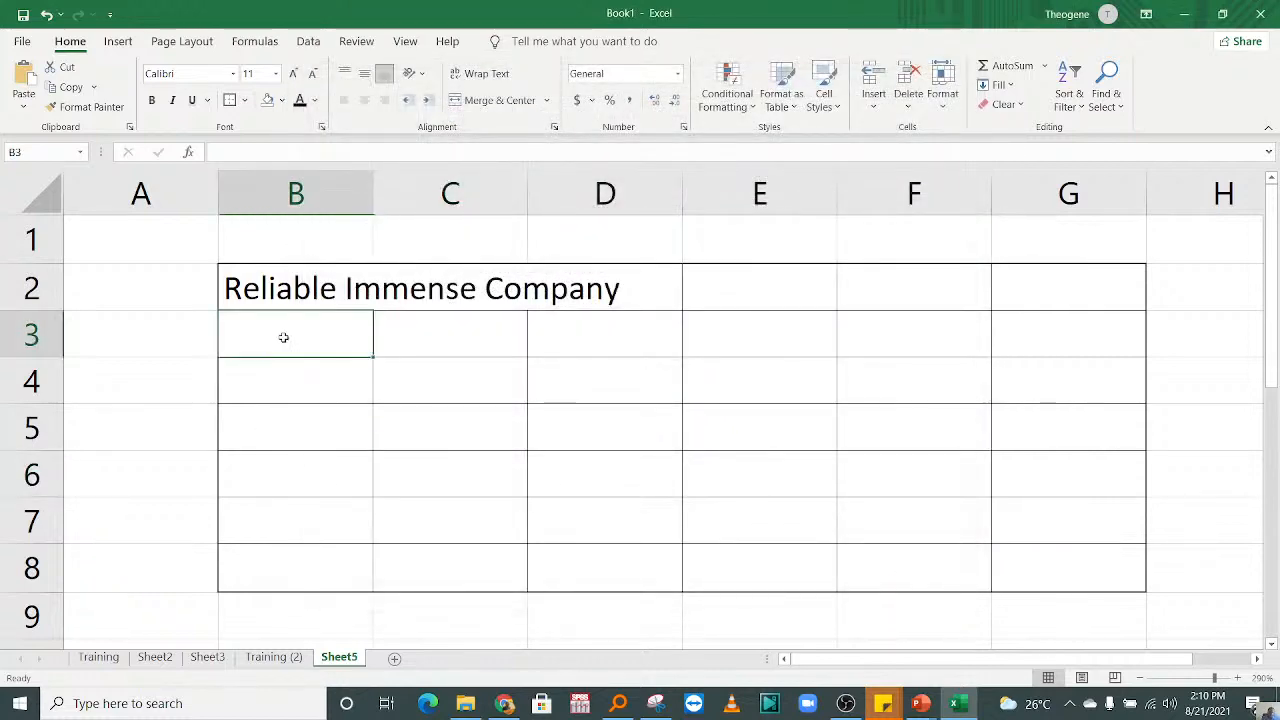
type("UR")
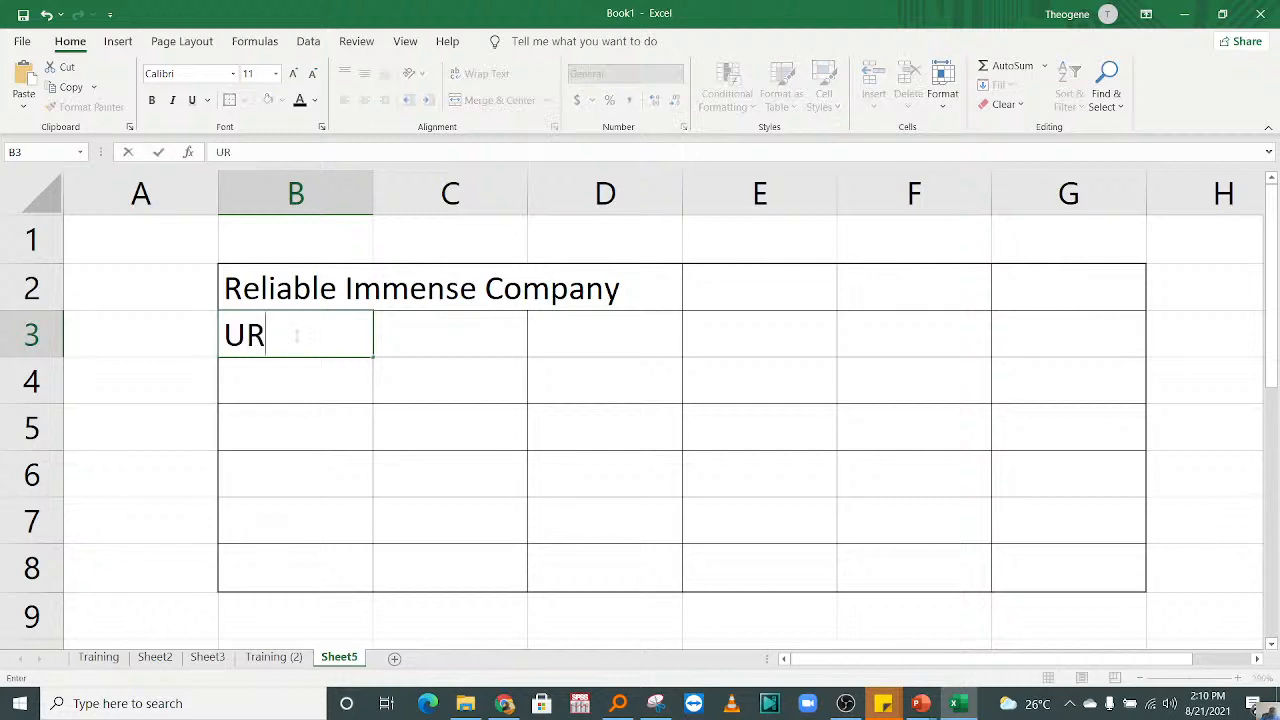
key("Return")
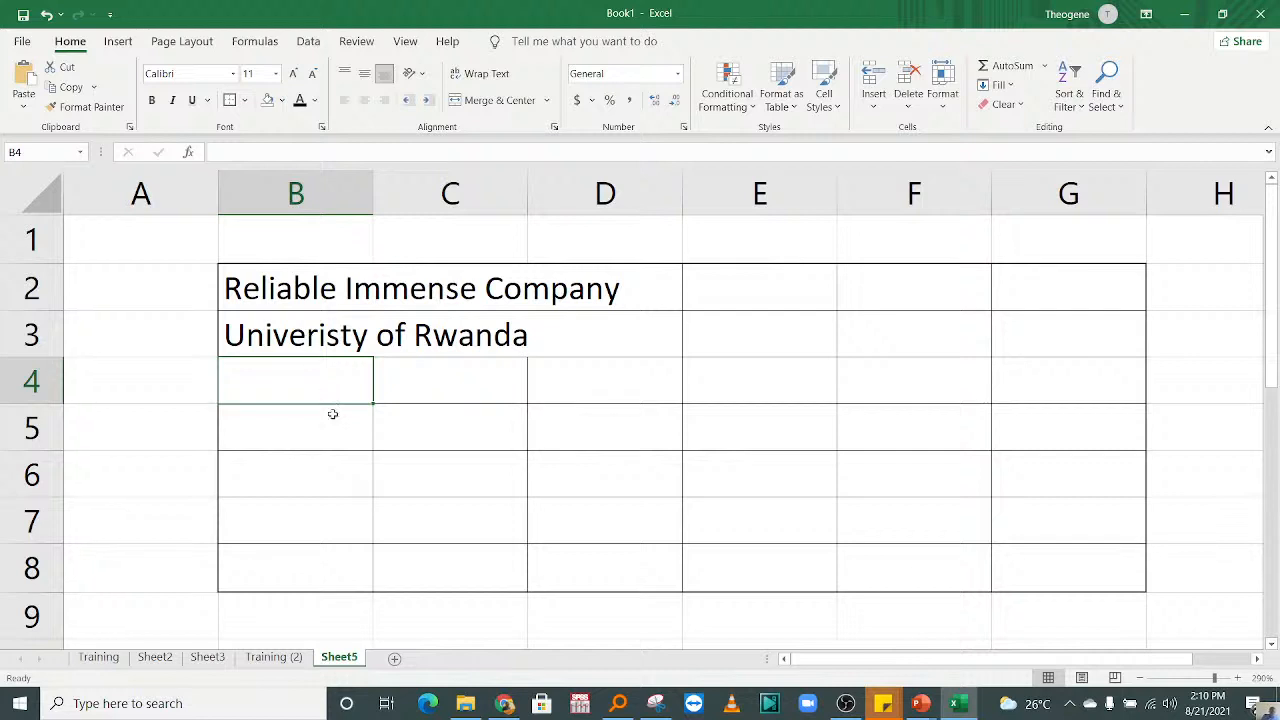
Step: Clear the expanded university name from cell B3
left_click(332, 328)
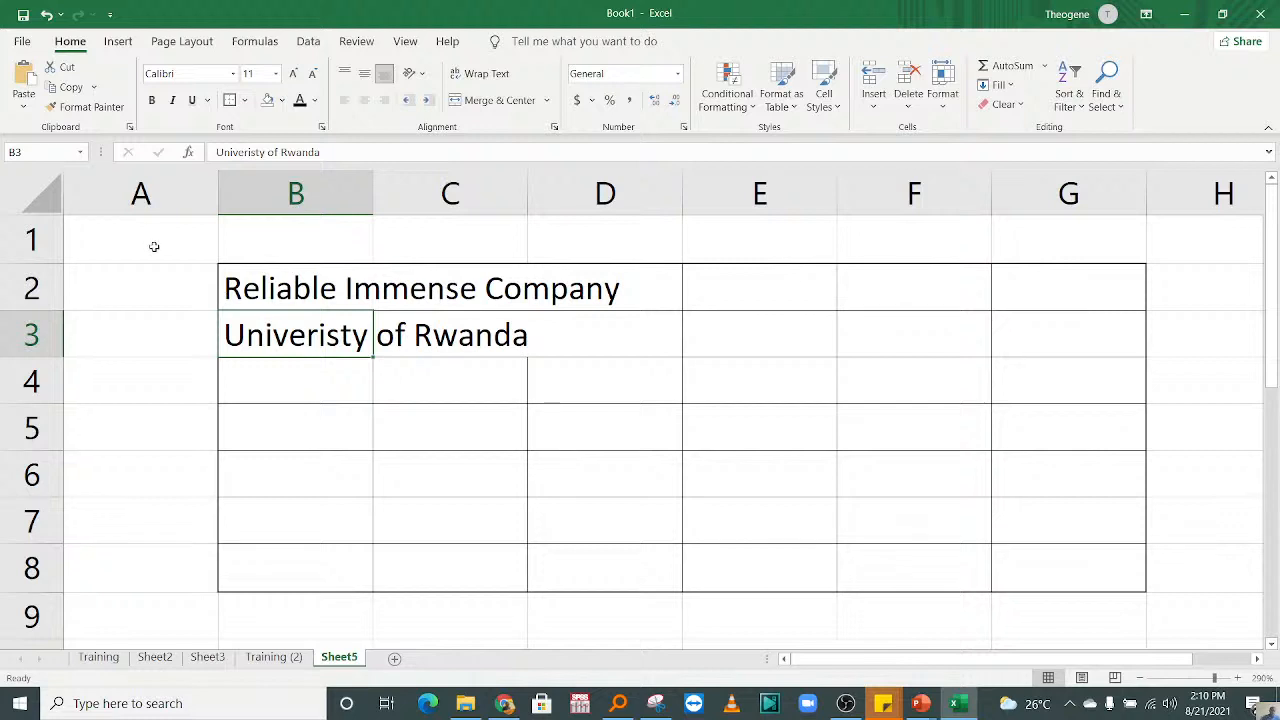
key("Delete")
left_click(379, 342)
Step: Examine which cell holds the overflowing company name by selecting B2, E2 and columns B and D
left_click(331, 284)
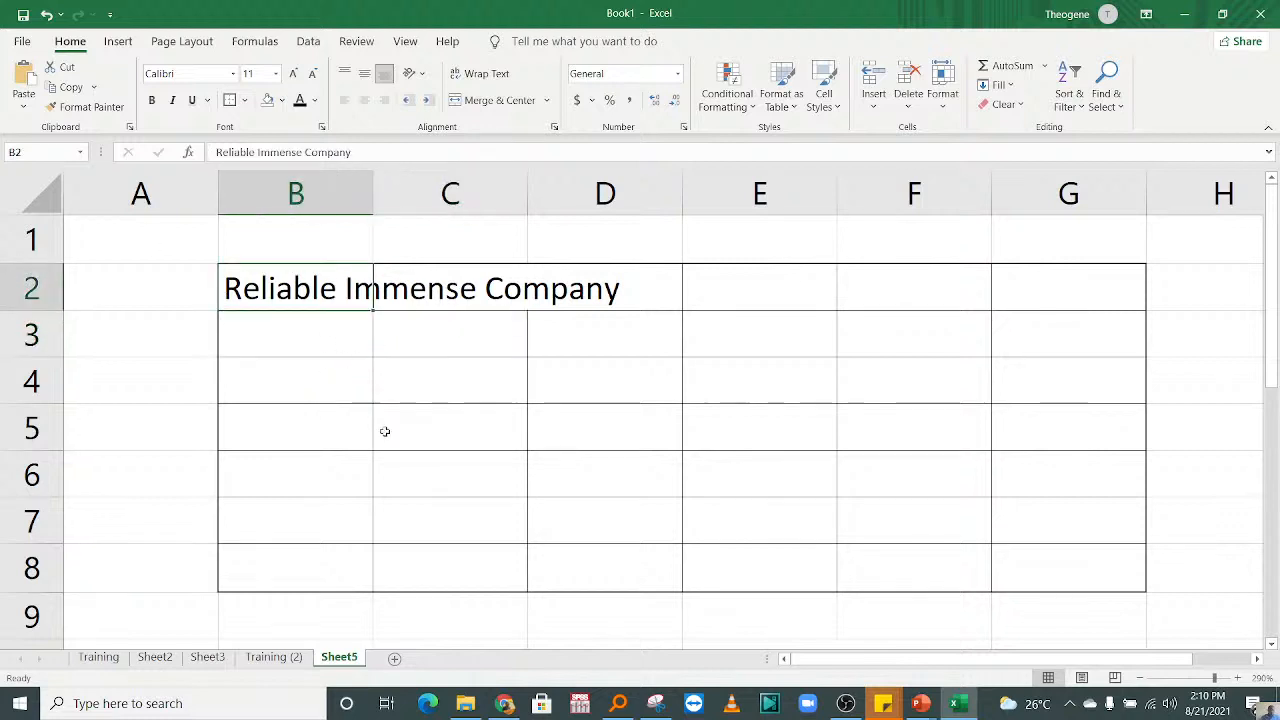
left_click(404, 428)
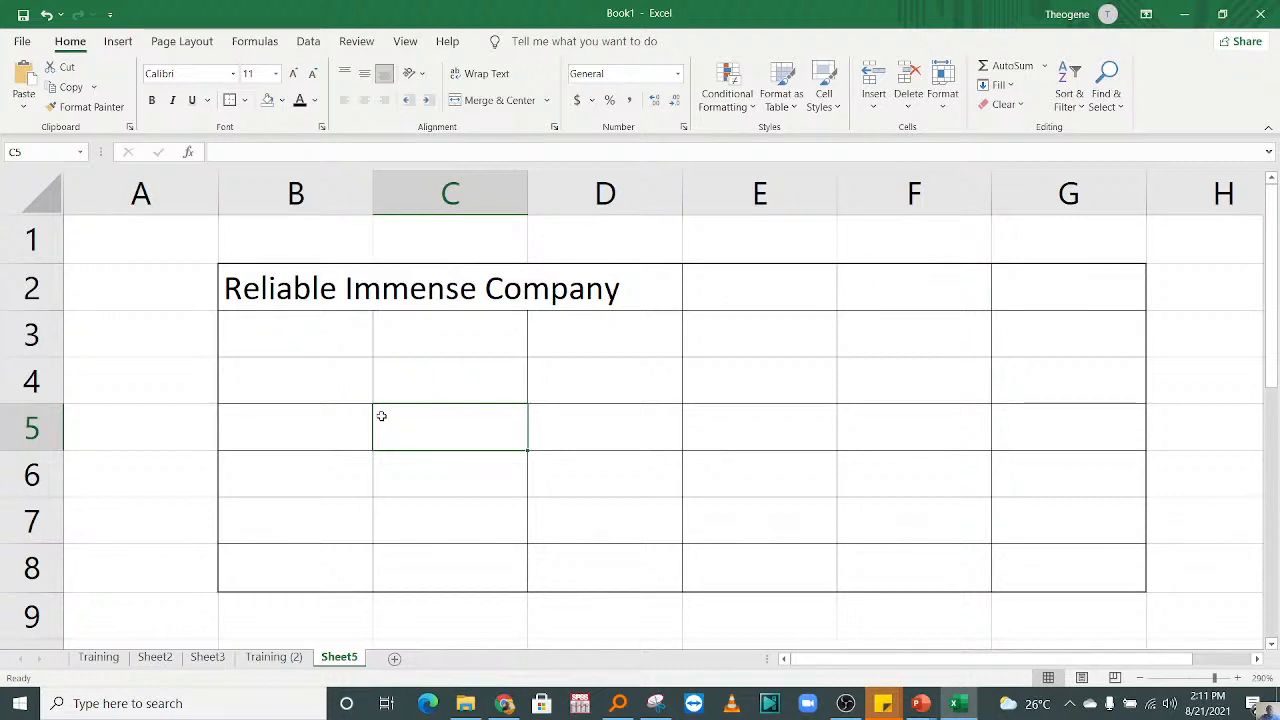
left_click(309, 298)
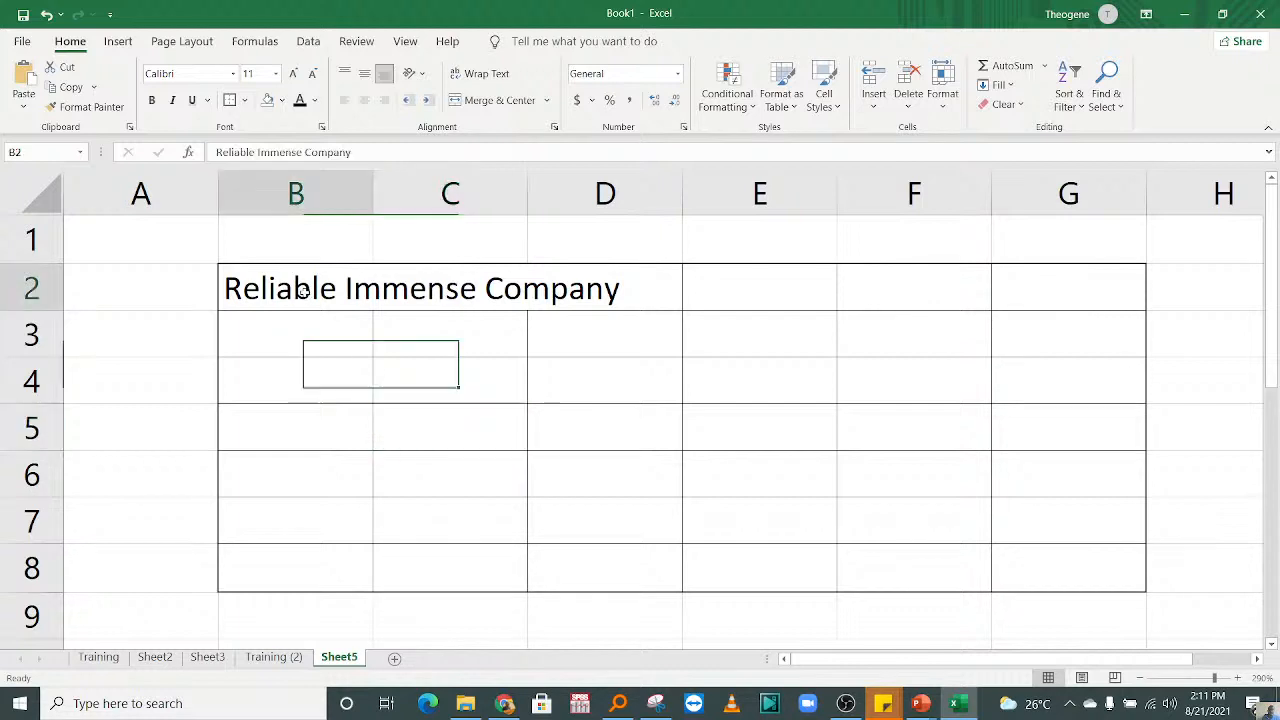
left_click(700, 305)
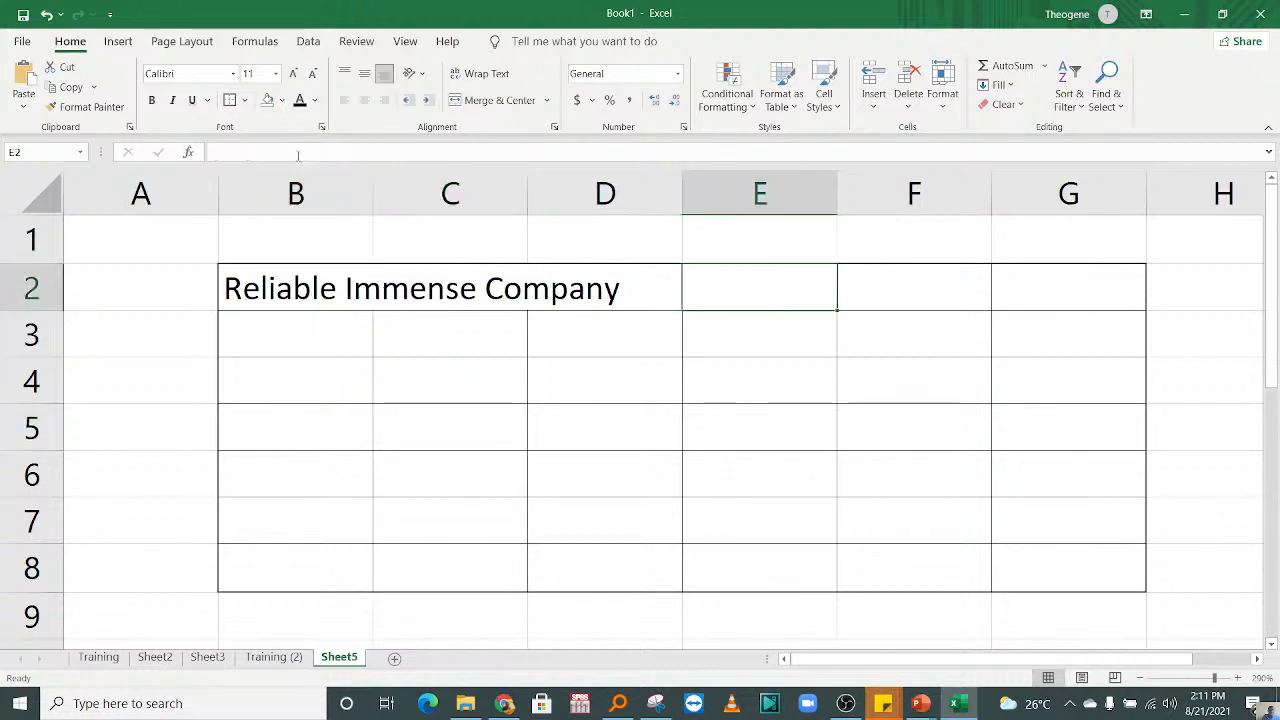
left_click(330, 178)
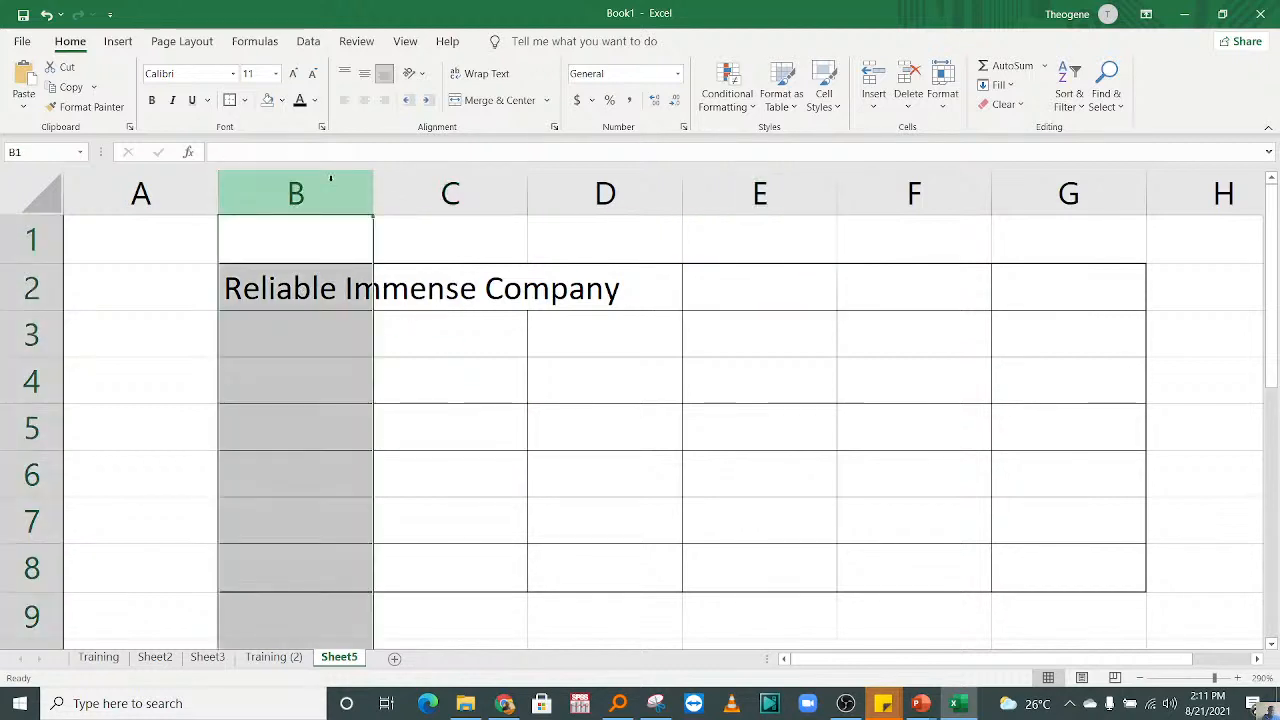
left_click(604, 182)
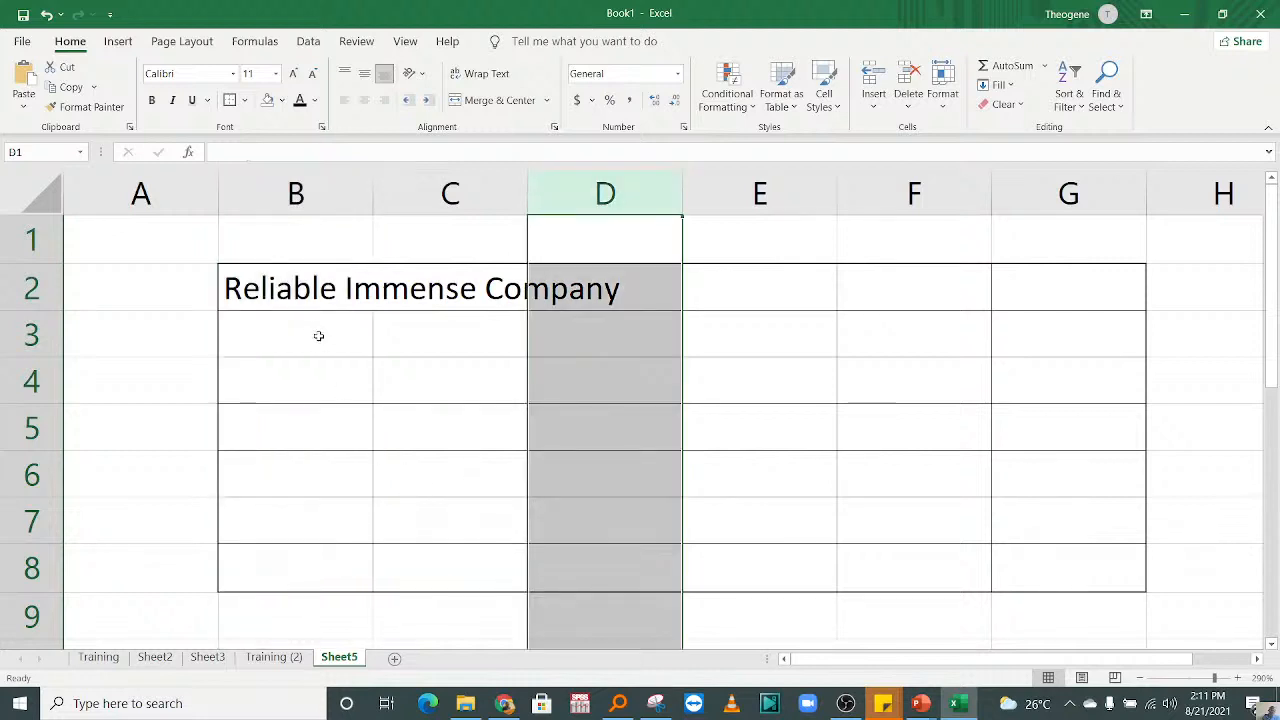
left_click(317, 278)
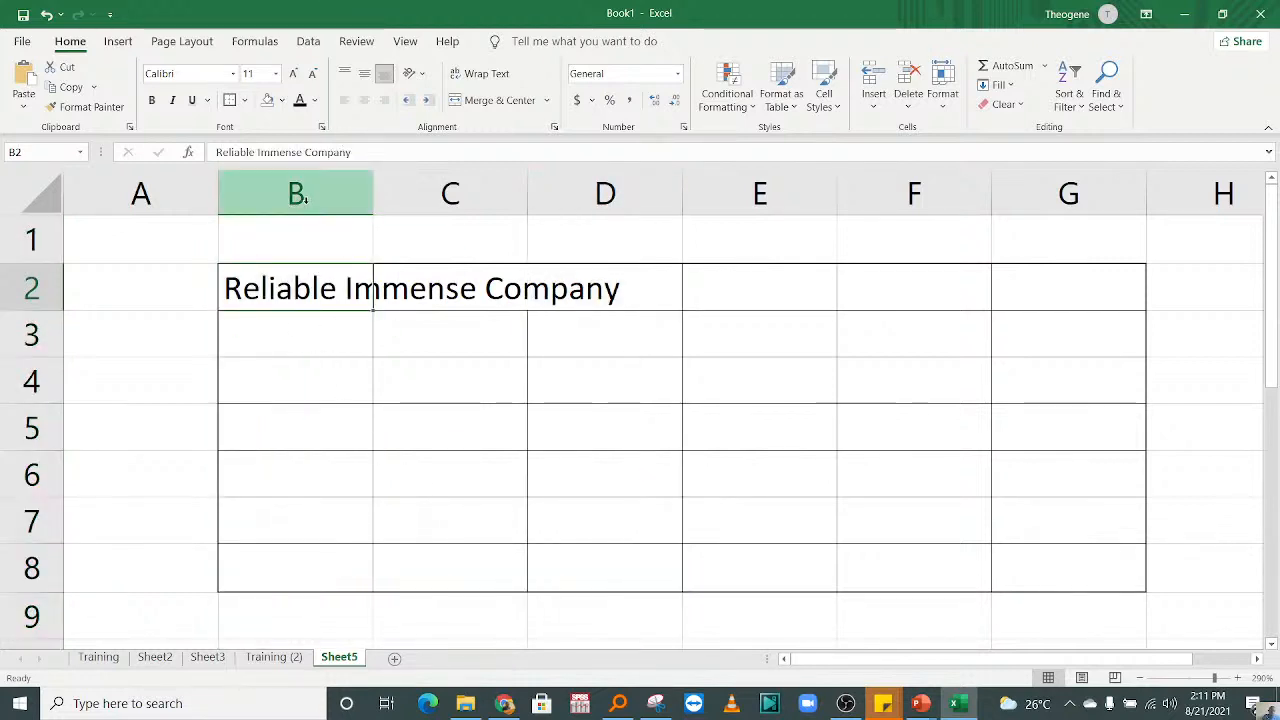
left_click(305, 445)
Step: Wrap the company name in cell B2 so it fits within the column's width
left_click(312, 289)
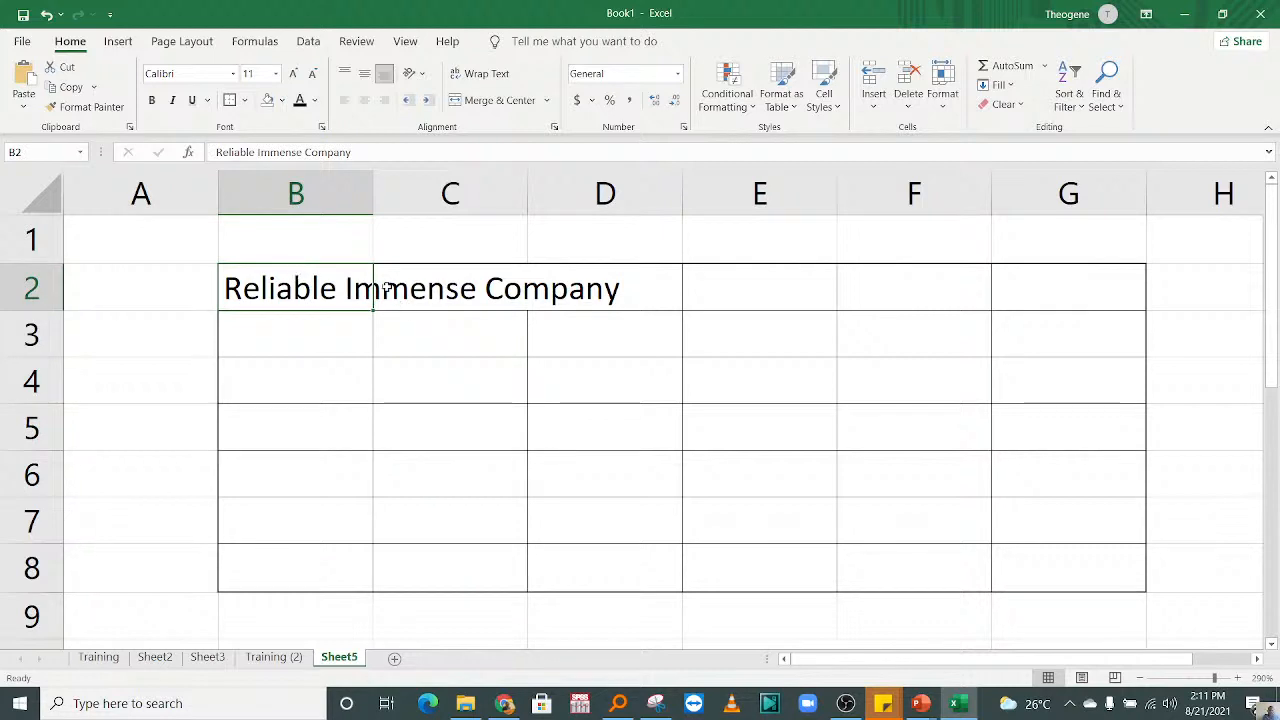
left_click(487, 75)
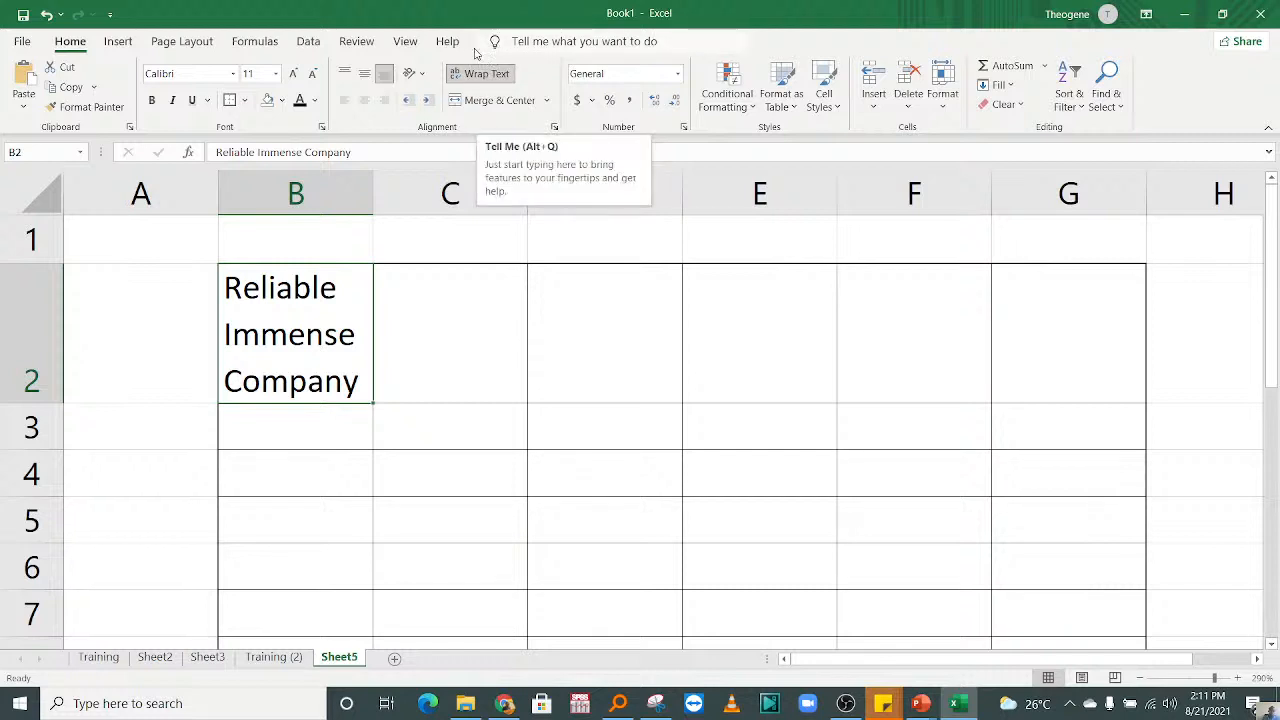
left_click(420, 352)
left_click(320, 338)
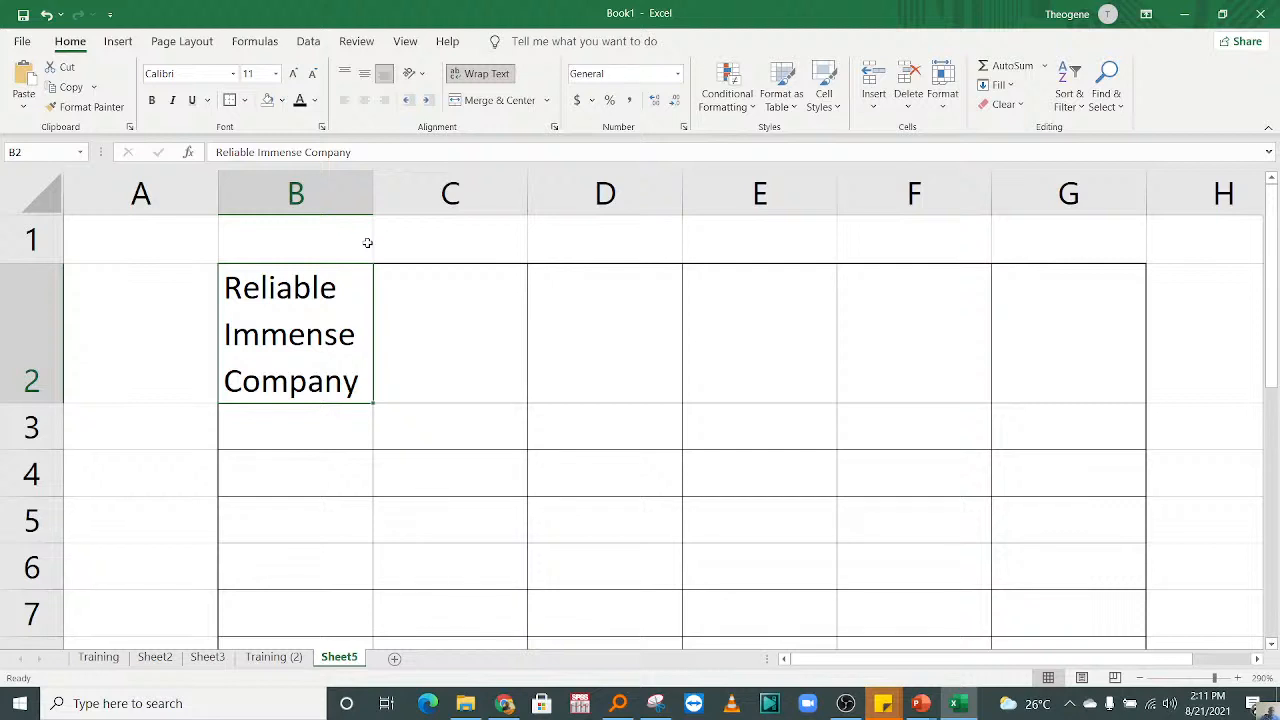
left_click(417, 377)
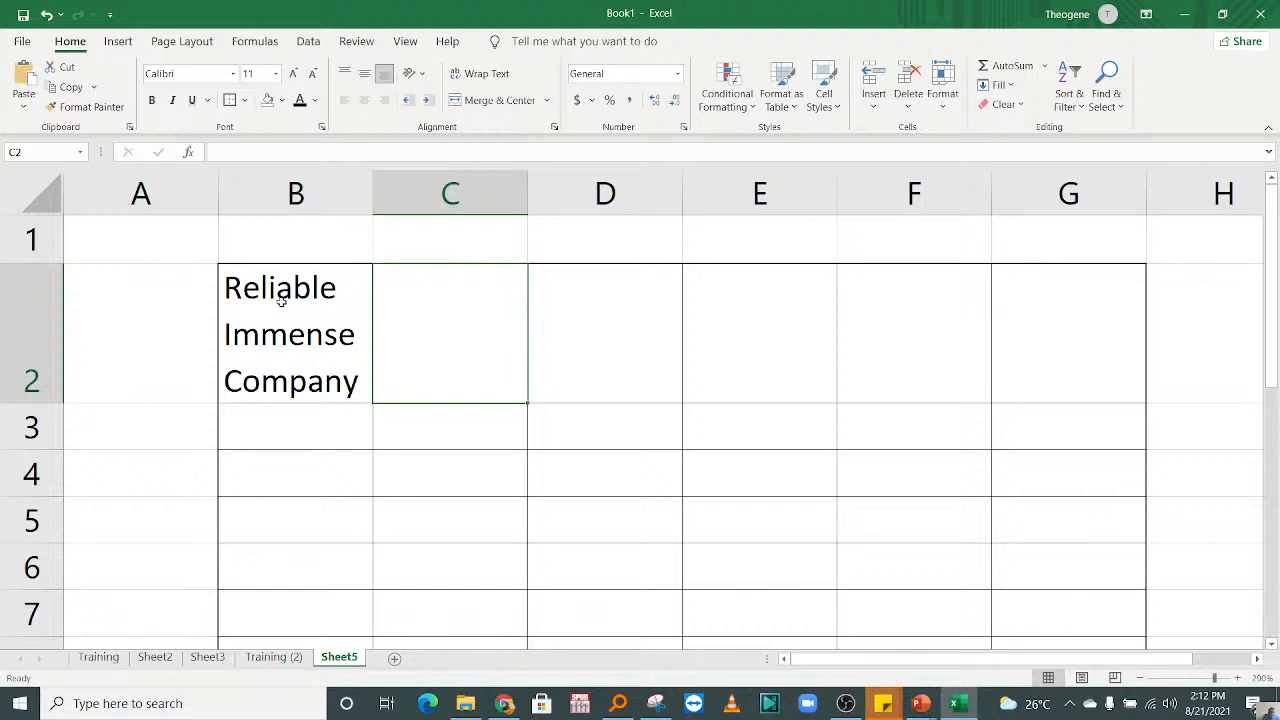
Step: Merge and center cells B2 to D2 so the company name spans the three columns
mouse_move(286, 286)
left_mouse_down()
mouse_move(514, 329)
mouse_move(608, 328)
left_mouse_up()
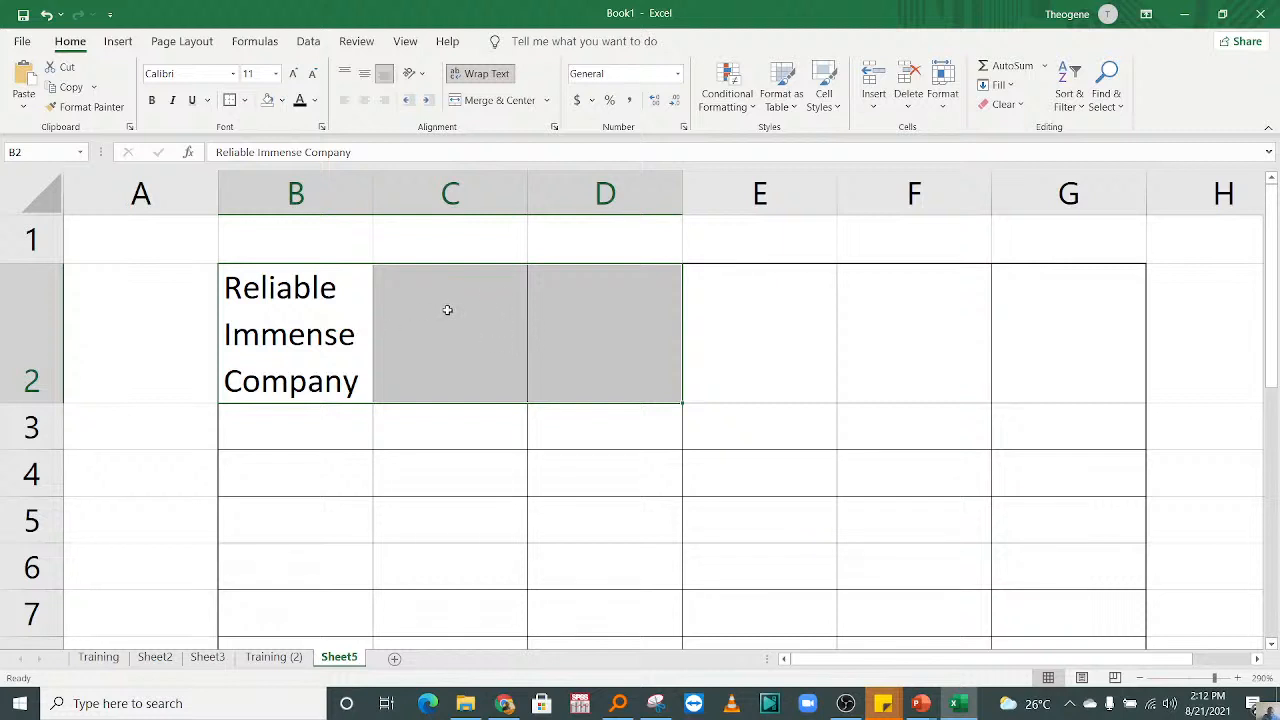
left_click(303, 312)
left_click_drag(303, 312, 624, 322)
left_click(492, 101)
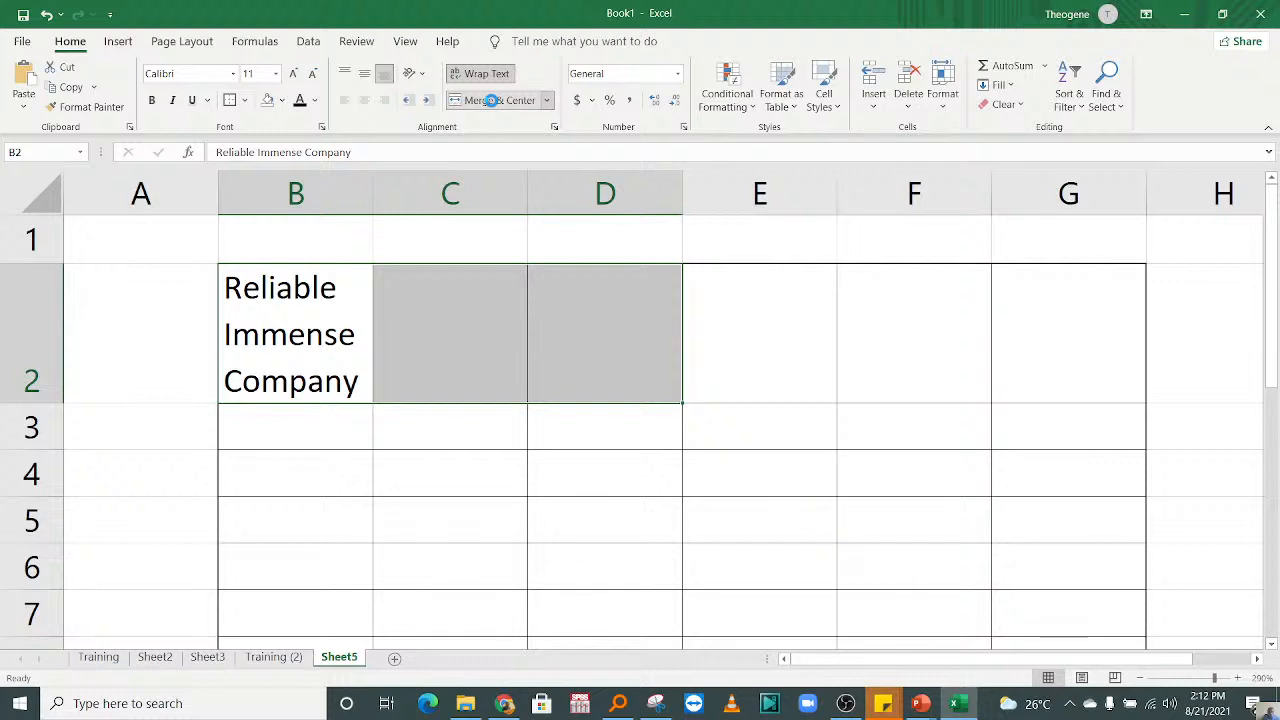
left_click(427, 473)
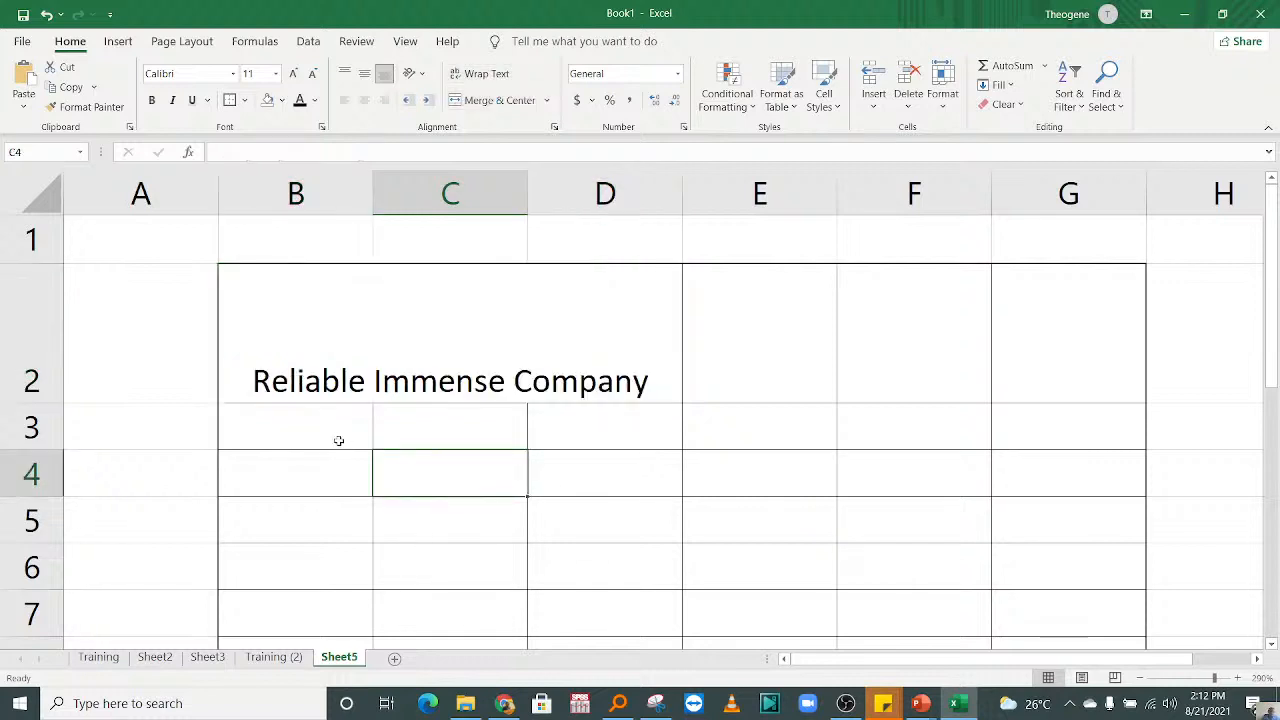
left_click(518, 345)
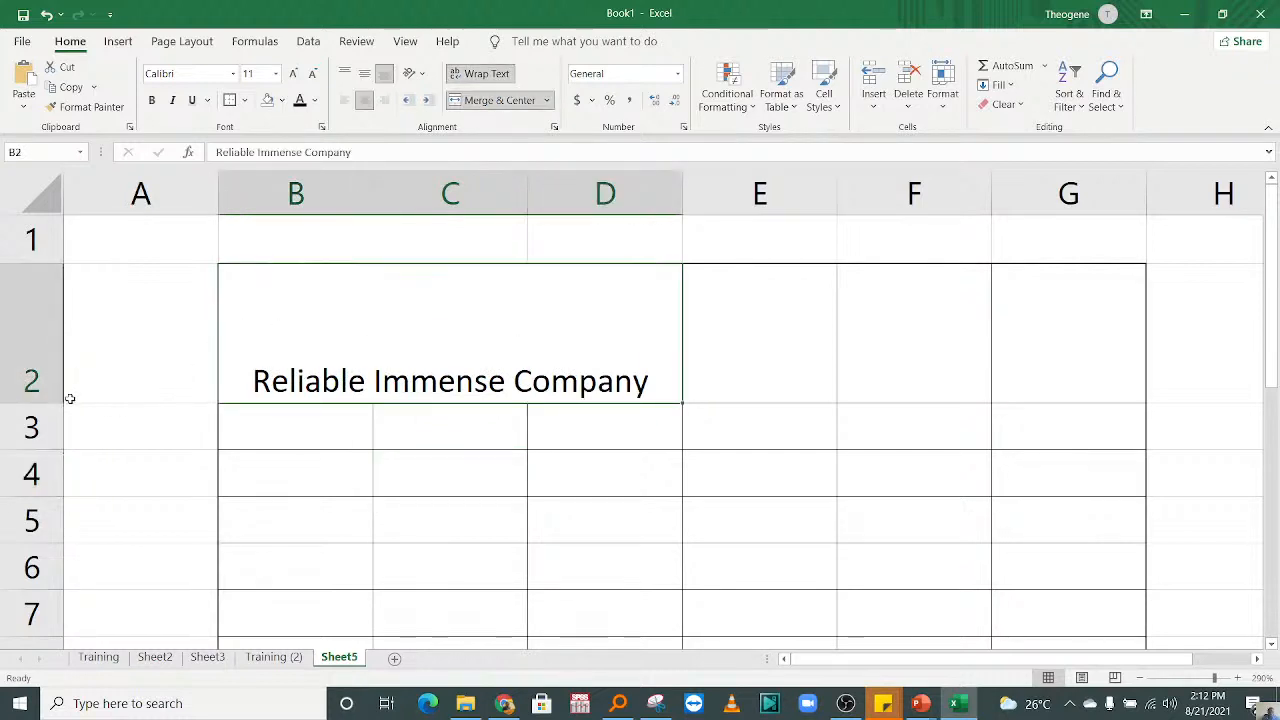
Step: Reduce the height of row 2 and check the columns that the merged cell spans
left_click_drag(59, 401, 57, 336)
left_click(303, 178)
left_click(450, 182)
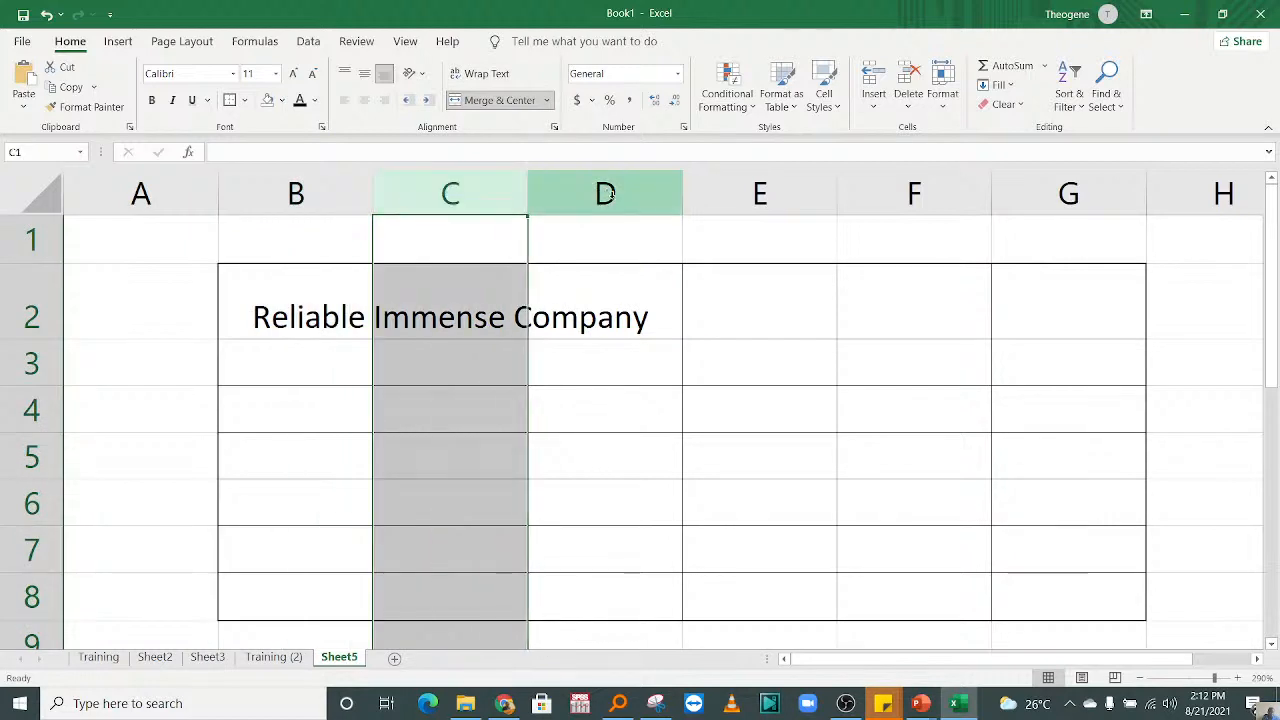
left_click(300, 381)
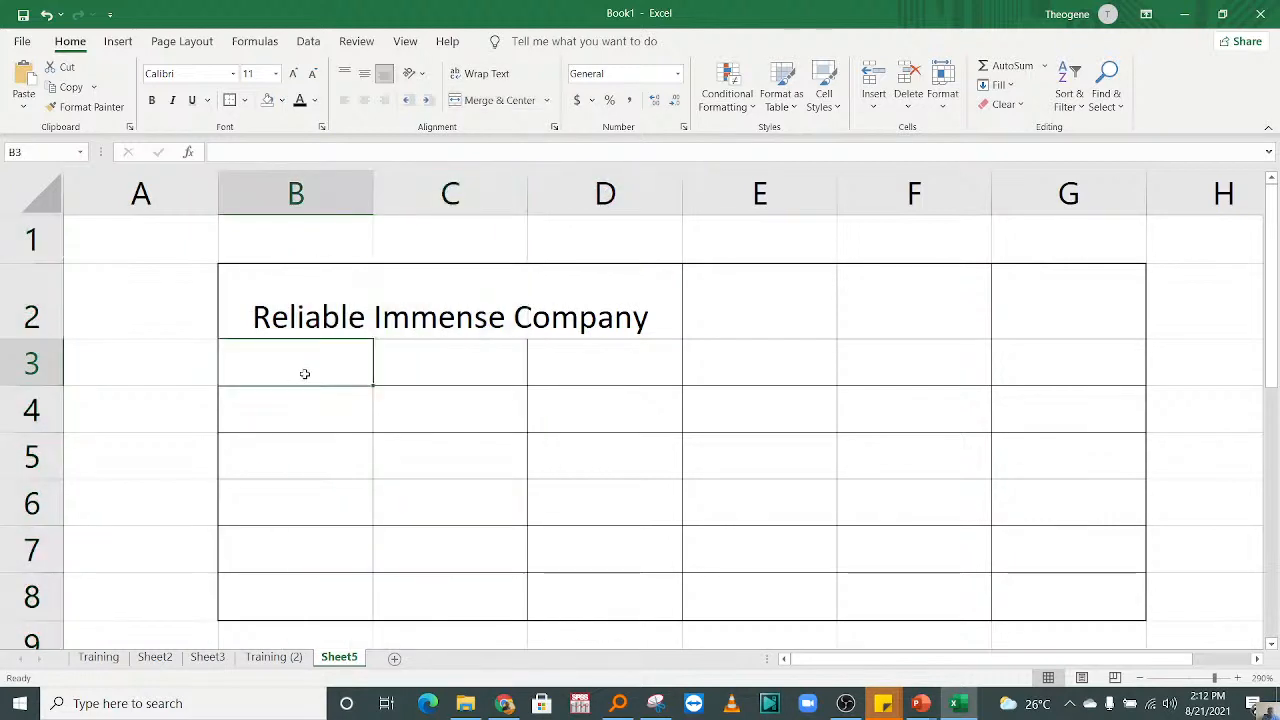
Step: Replace the company name in the merged cell B2 with the heading Geographical information
left_click(292, 316)
type("G")
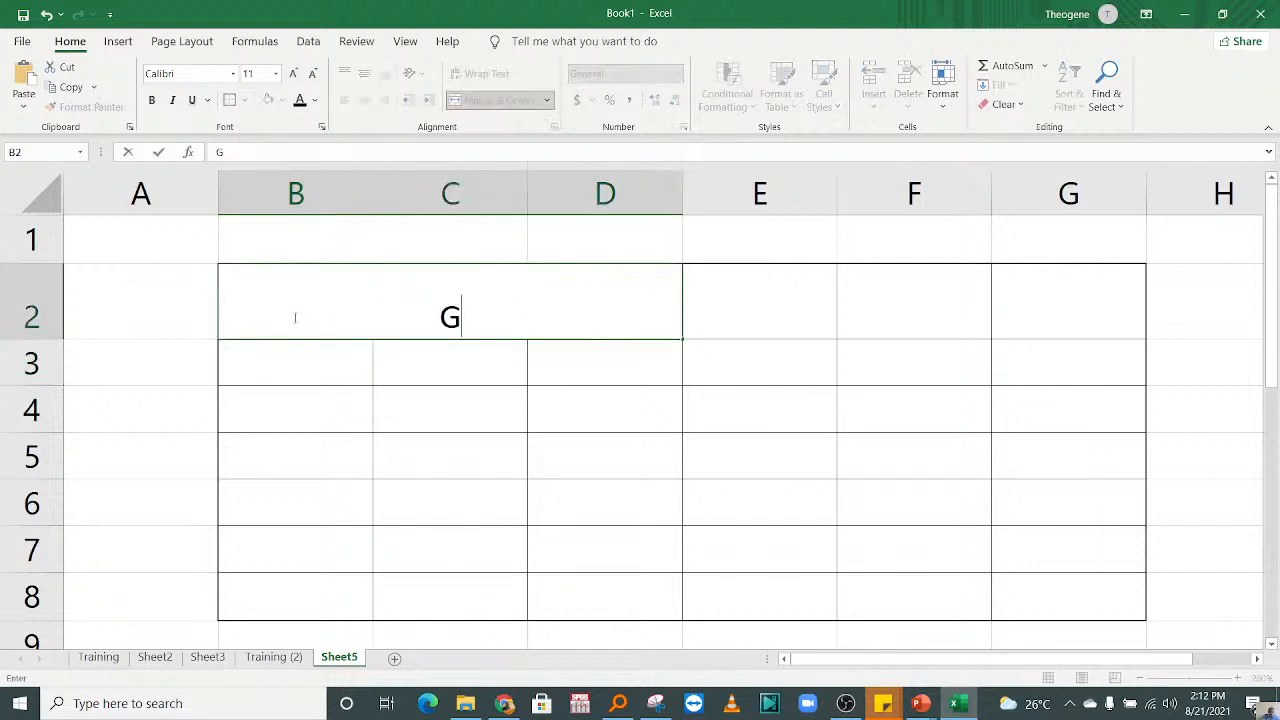
type("eograp")
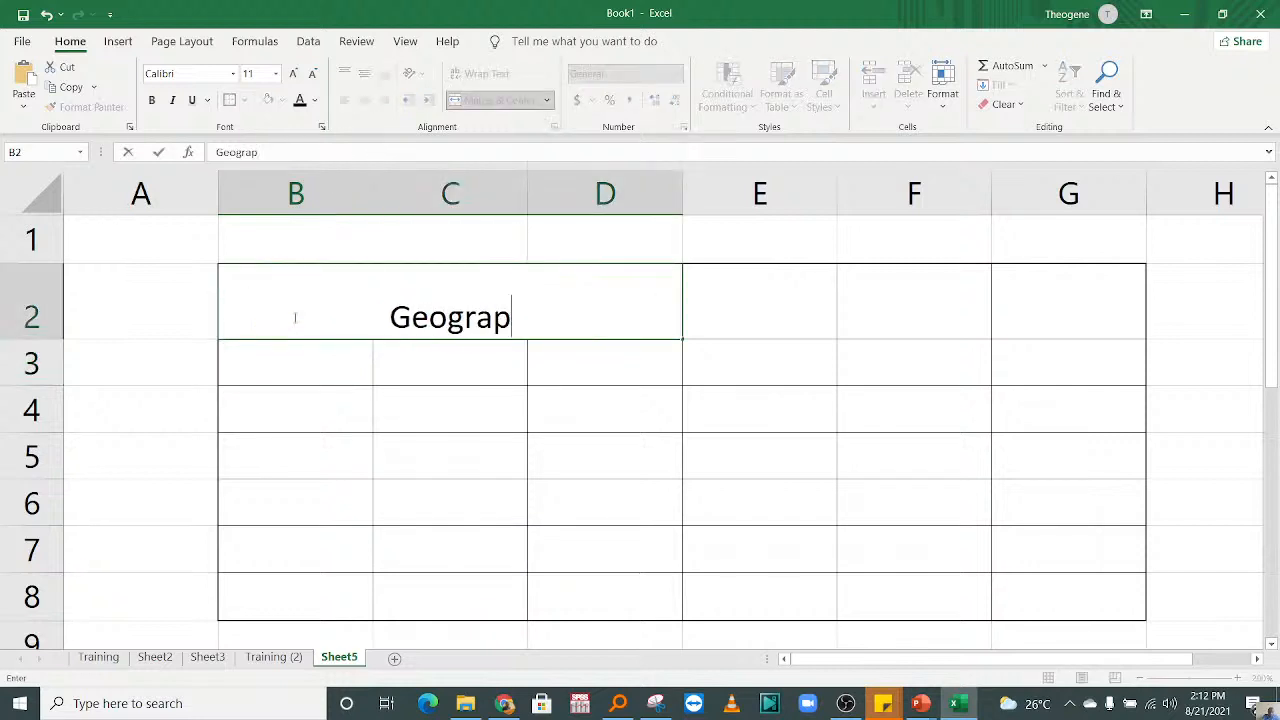
type("hical information")
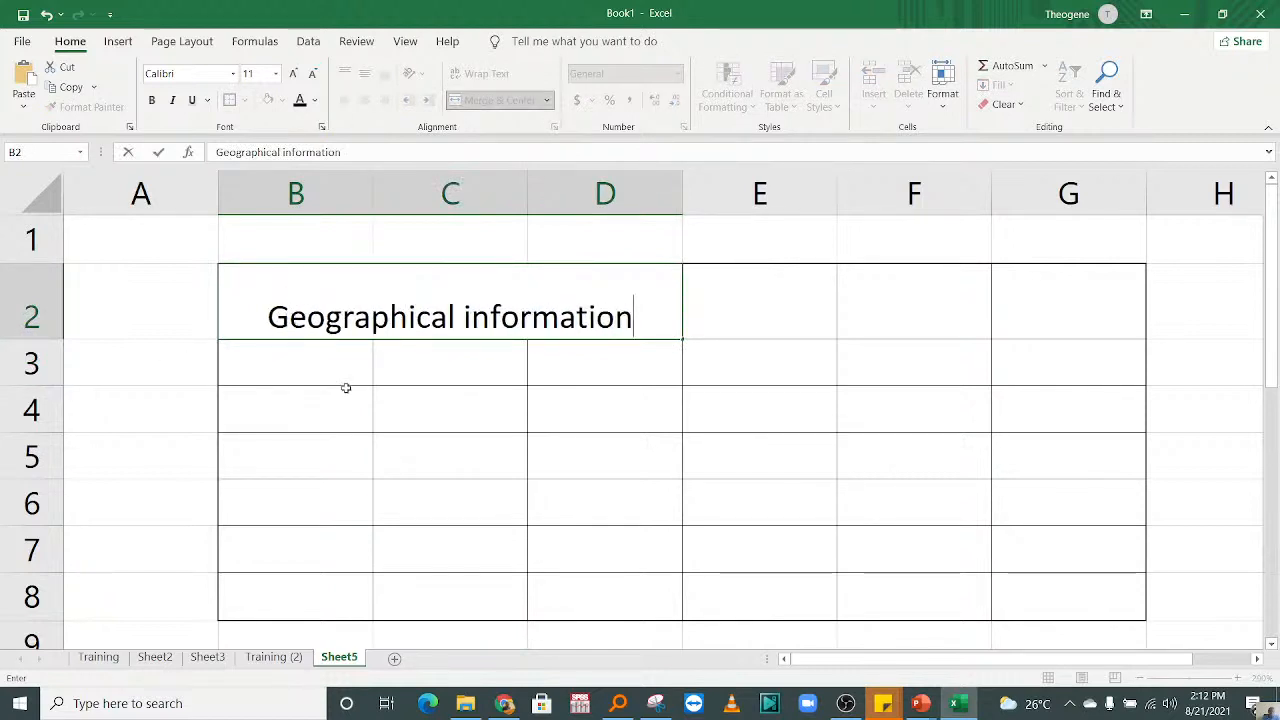
key("Return")
Step: Enter Residential area as the heading in the merged cell B2
left_click(281, 305)
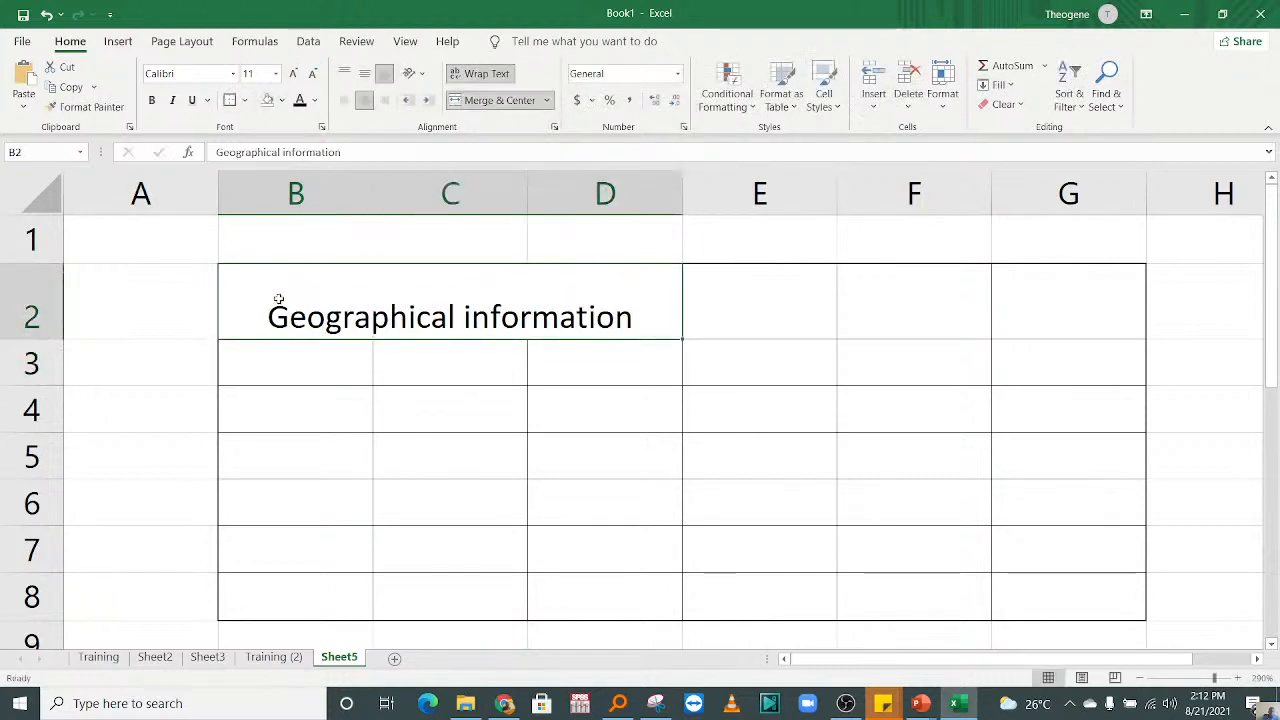
type("Residential area")
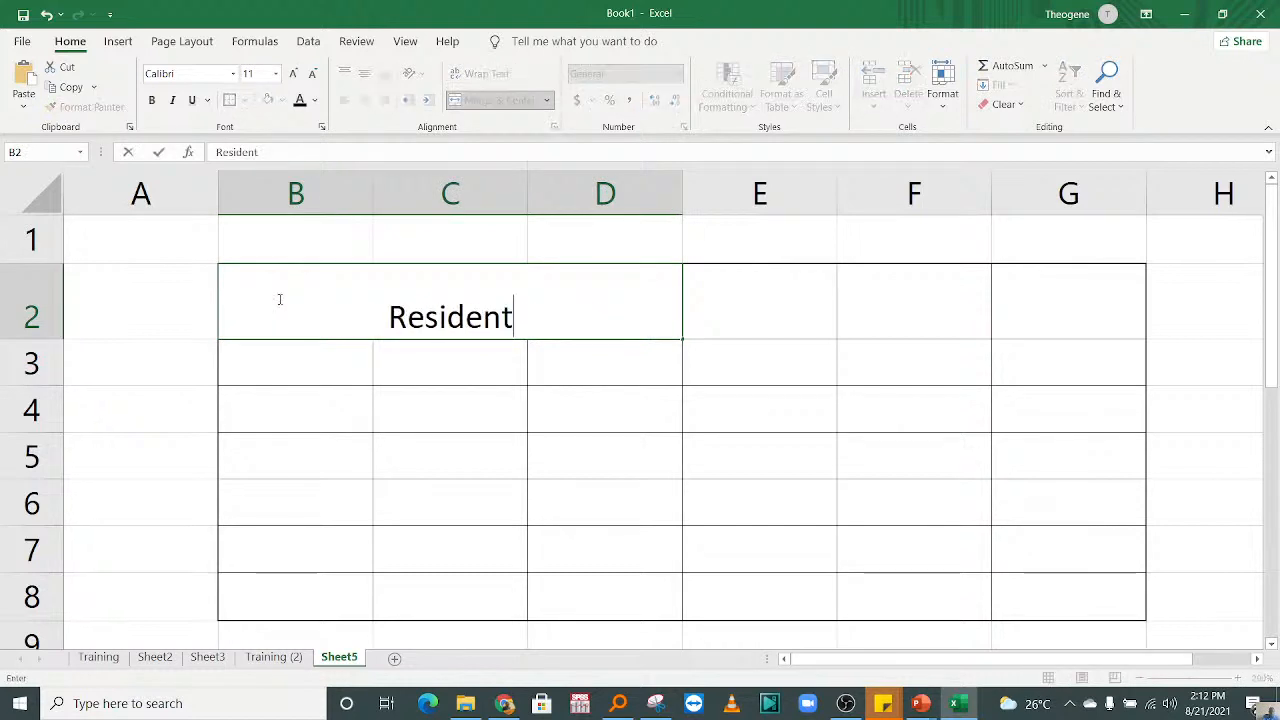
Step: Enter the subheadings District, Sector and Cell in cells B3, C3 and D3
left_click(314, 369)
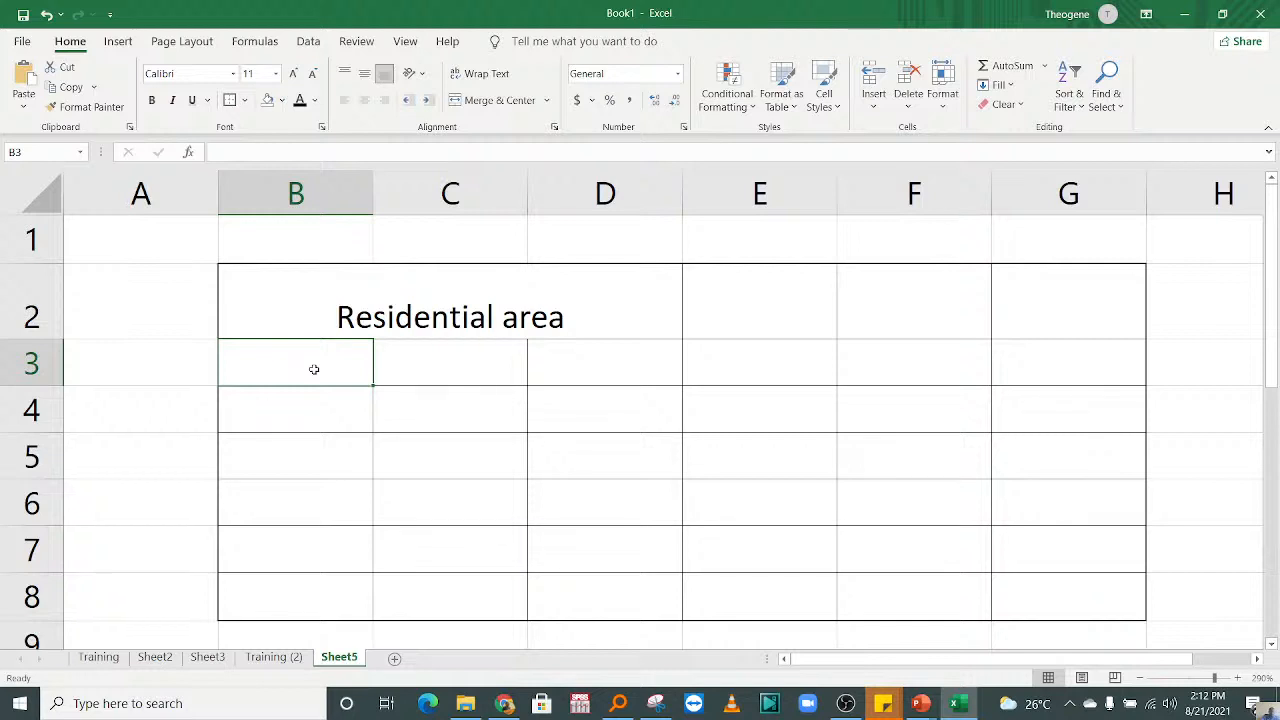
type("District")
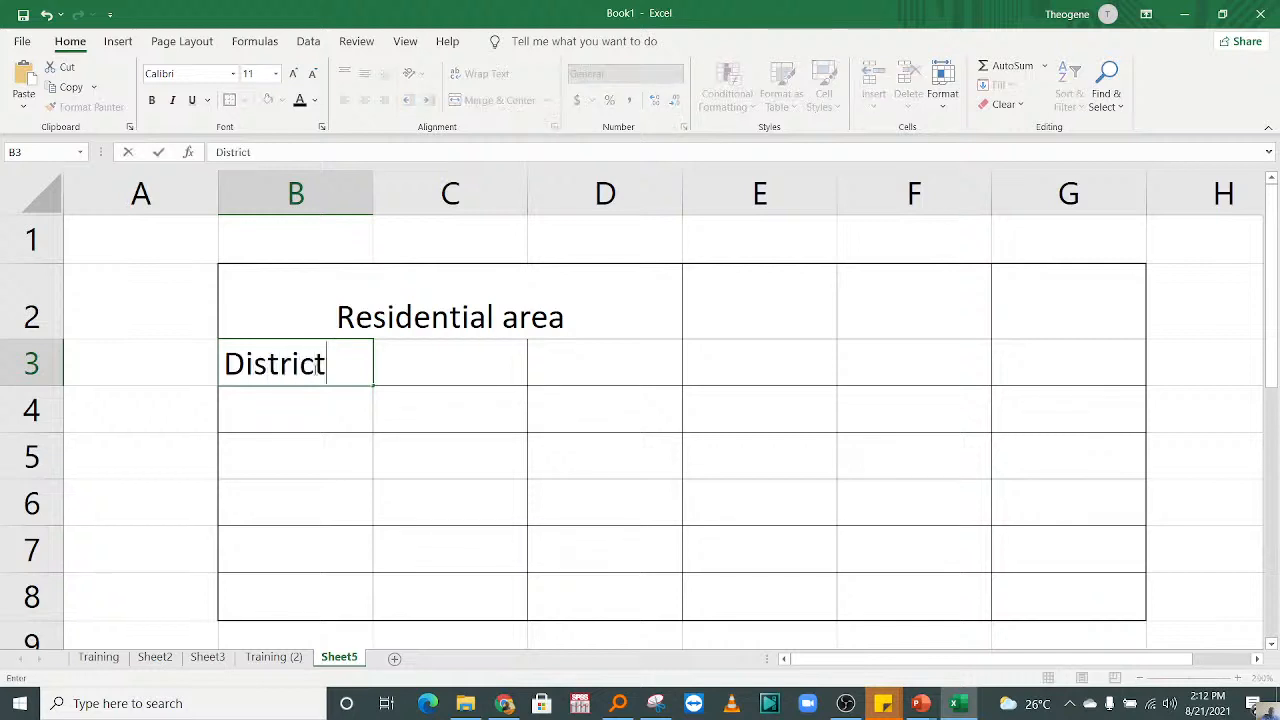
left_click(433, 374)
type("S")
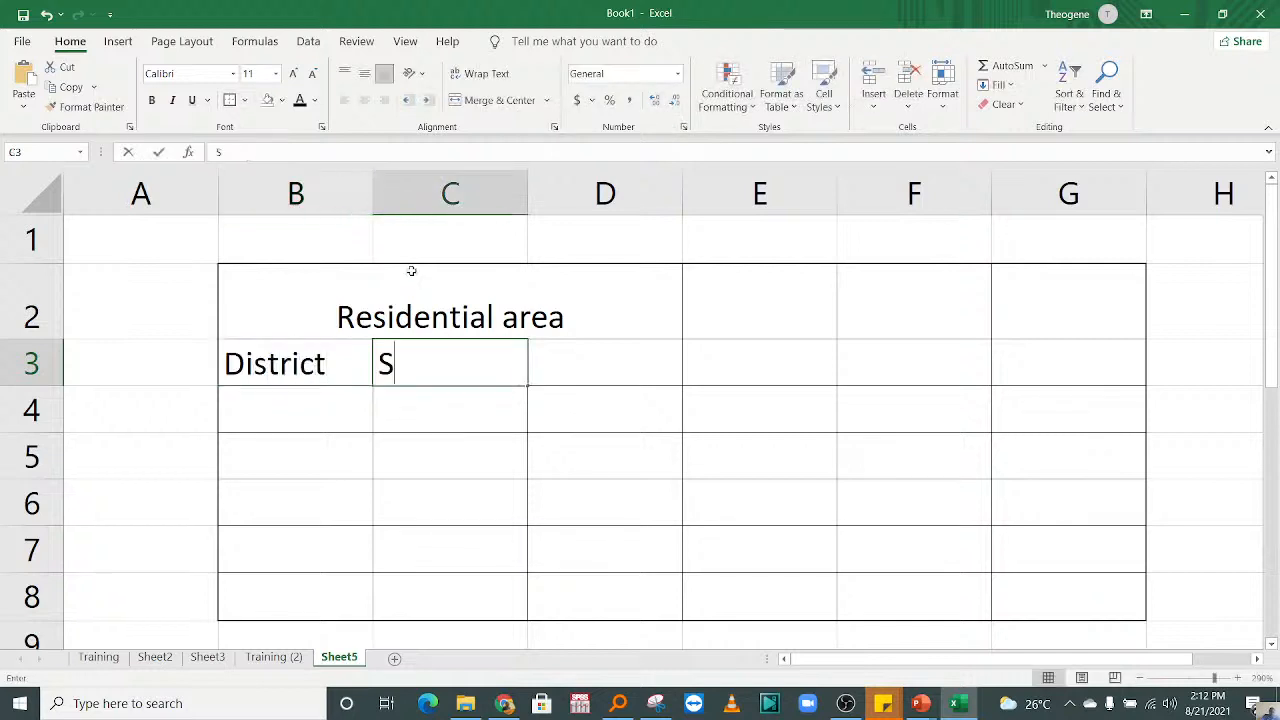
type("ectr")
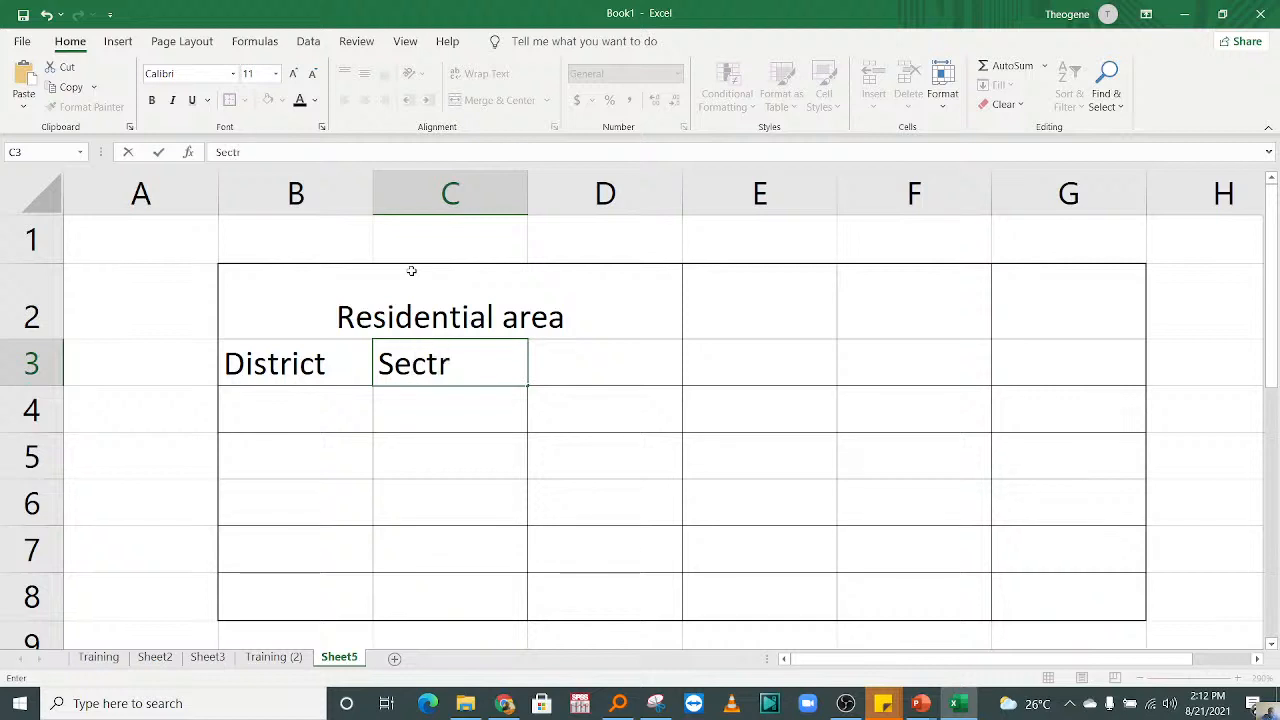
key("BackSpace")
type("or")
left_click(582, 369)
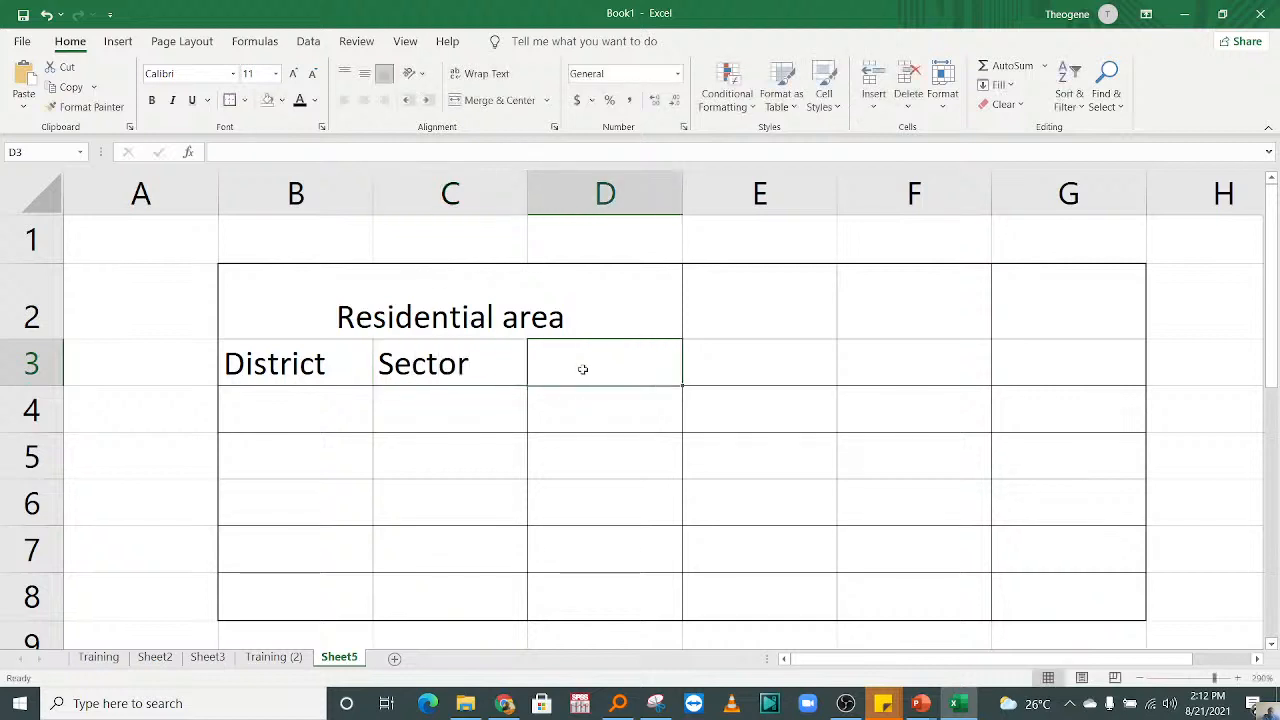
type("Cell")
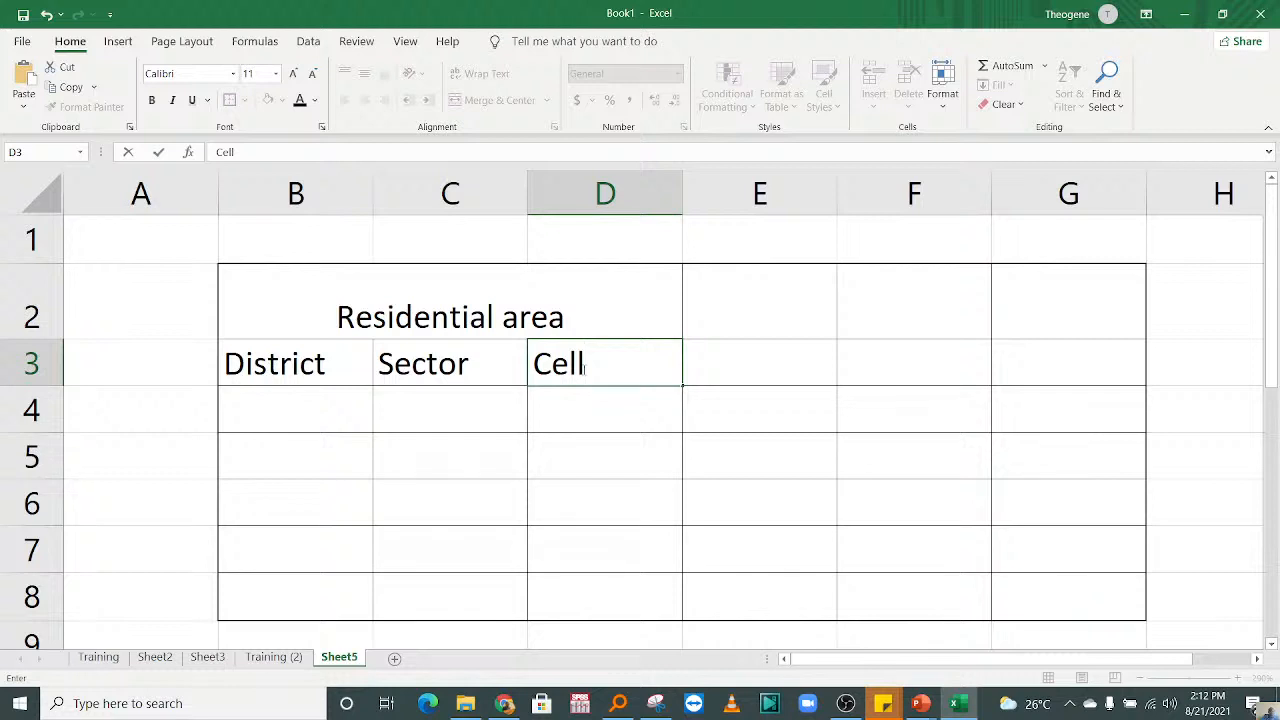
left_click(412, 482)
Step: Examine how the merged Residential area heading relates to its subheadings in B3 to D3 by selecting them in turn
left_click(351, 291)
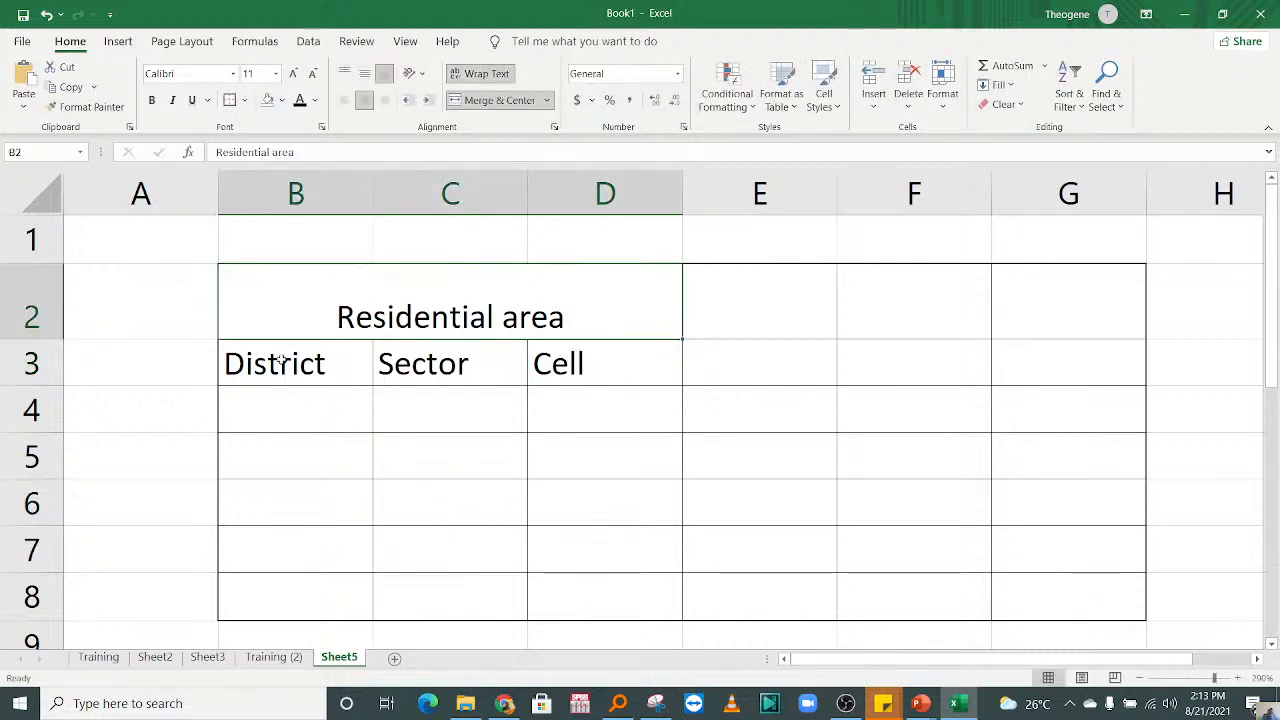
left_click_drag(281, 362, 580, 372)
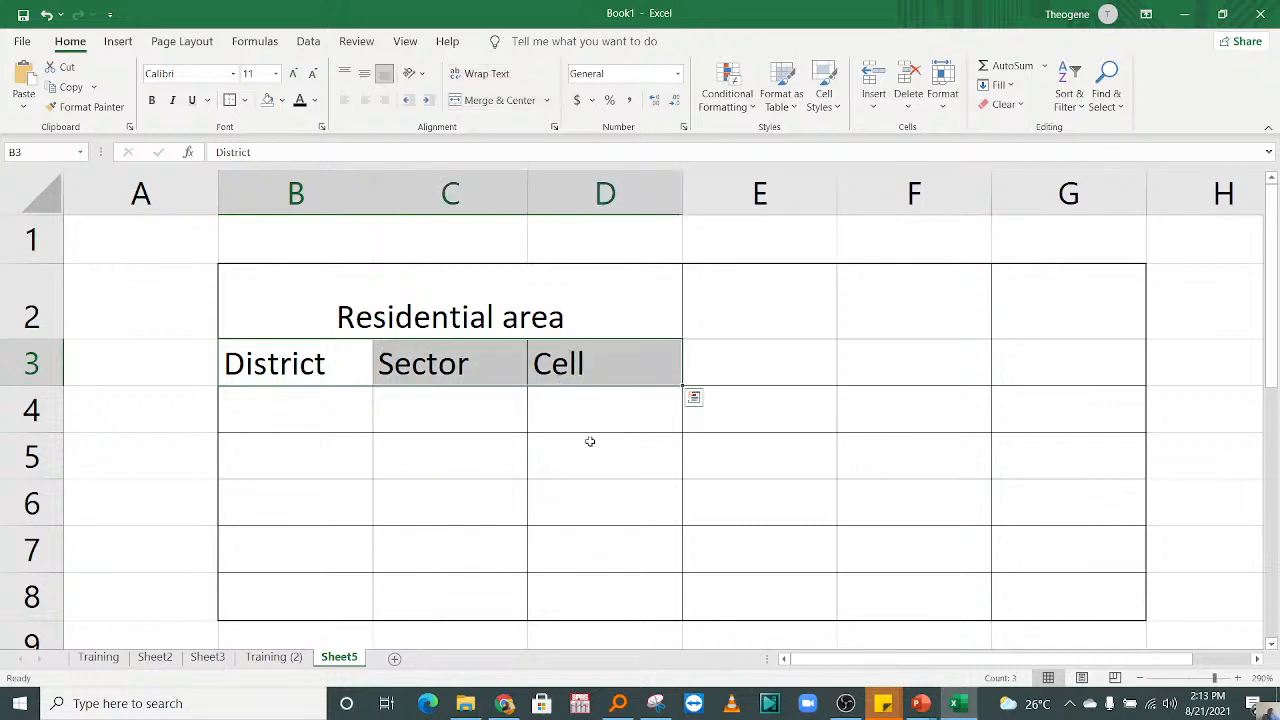
left_click(590, 441)
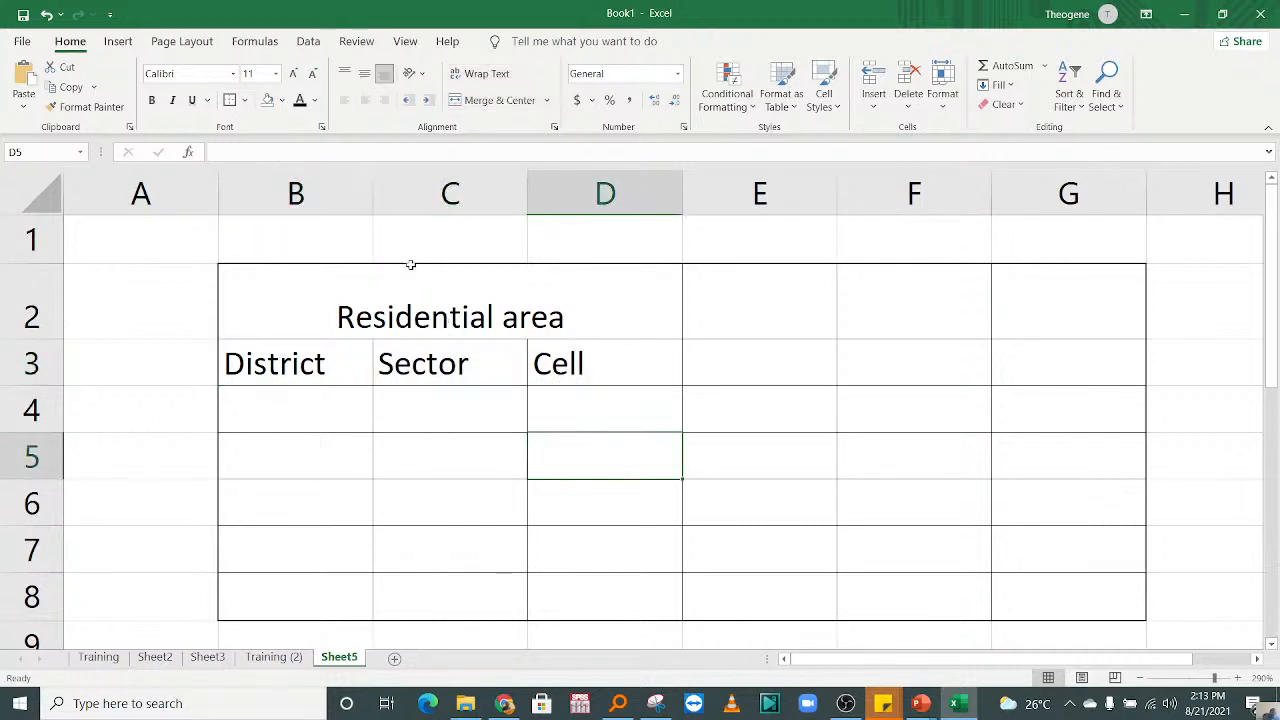
left_click(349, 295)
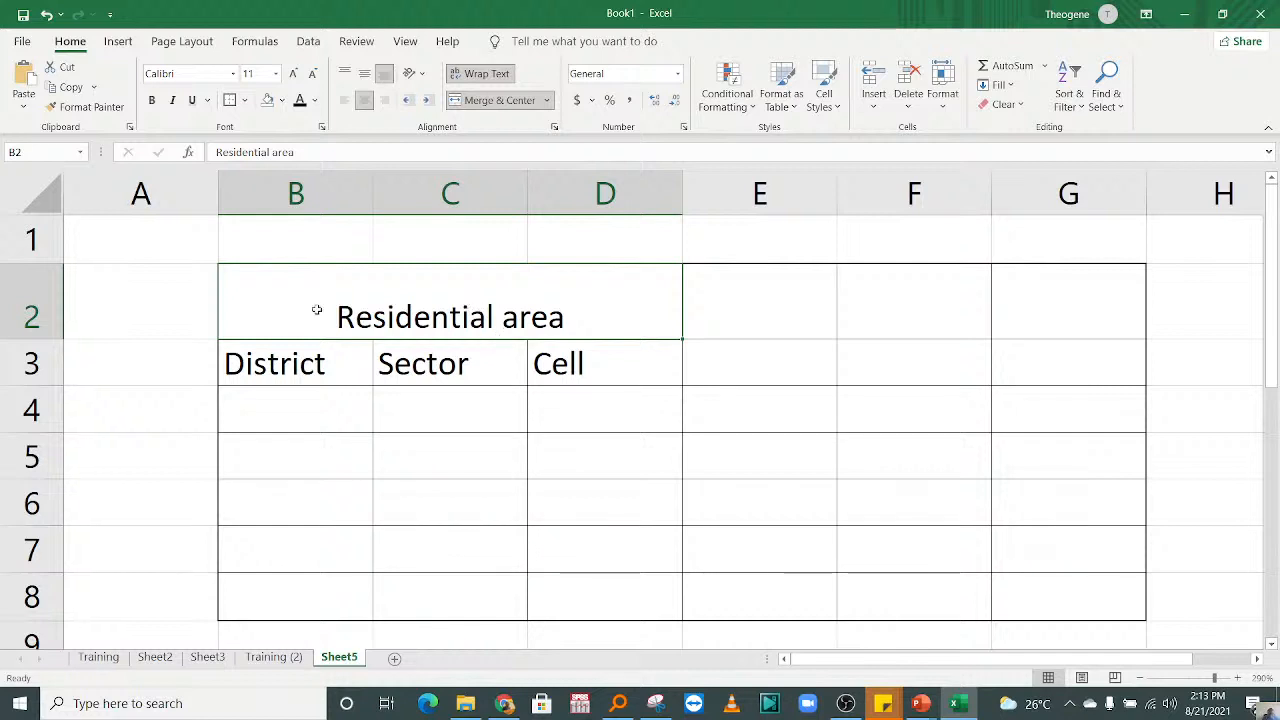
left_click(294, 358)
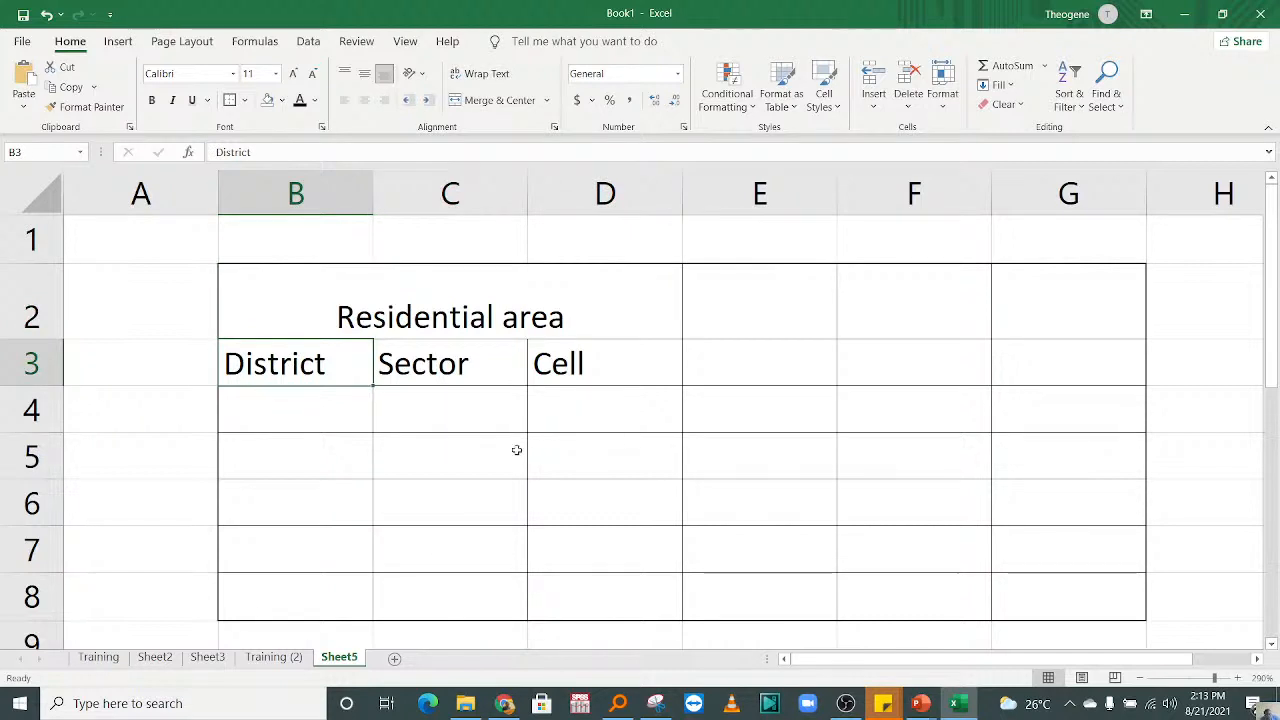
left_click(437, 307)
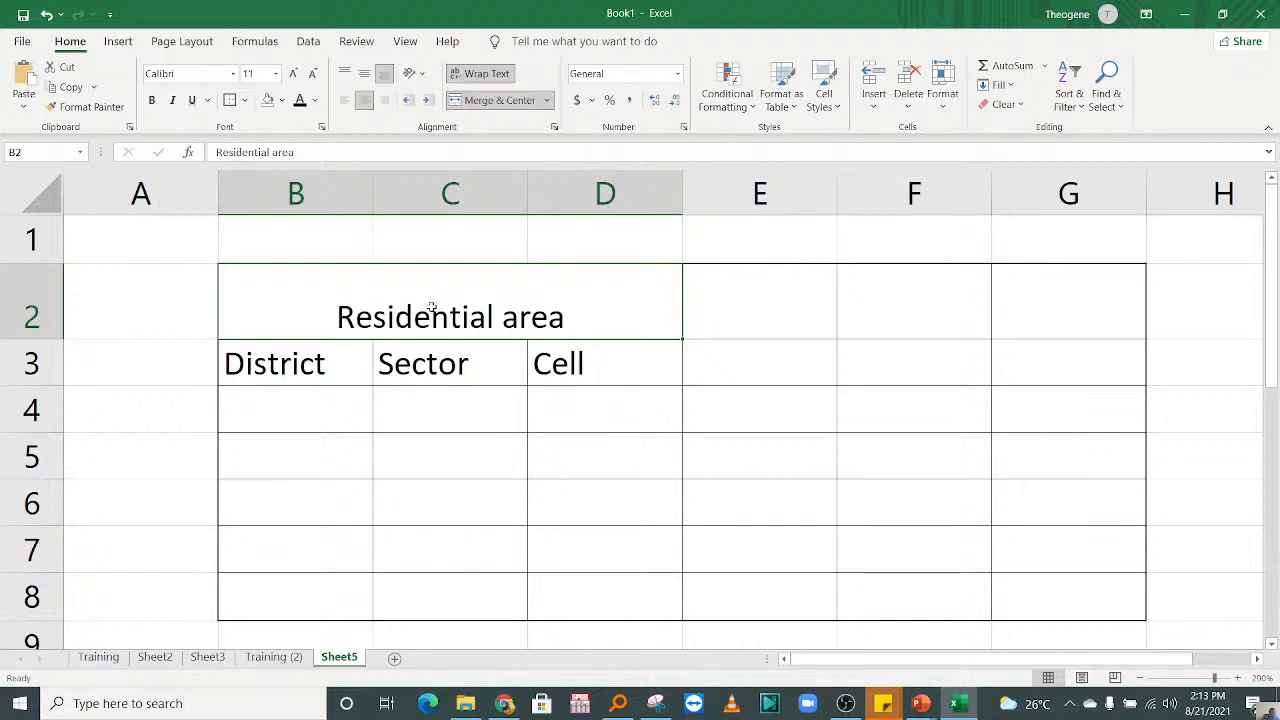
Step: Enter the heading Salary of an employee in cell E2
key("Right")
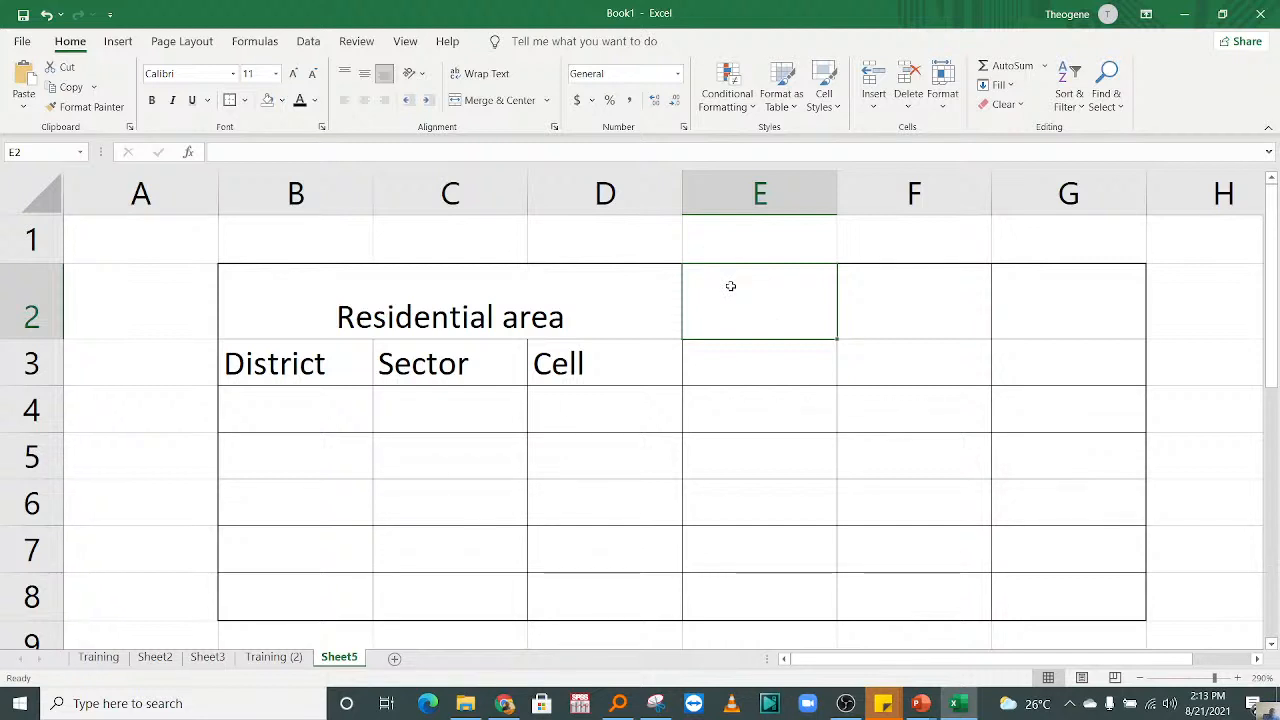
type("Salary")
left_click(734, 363)
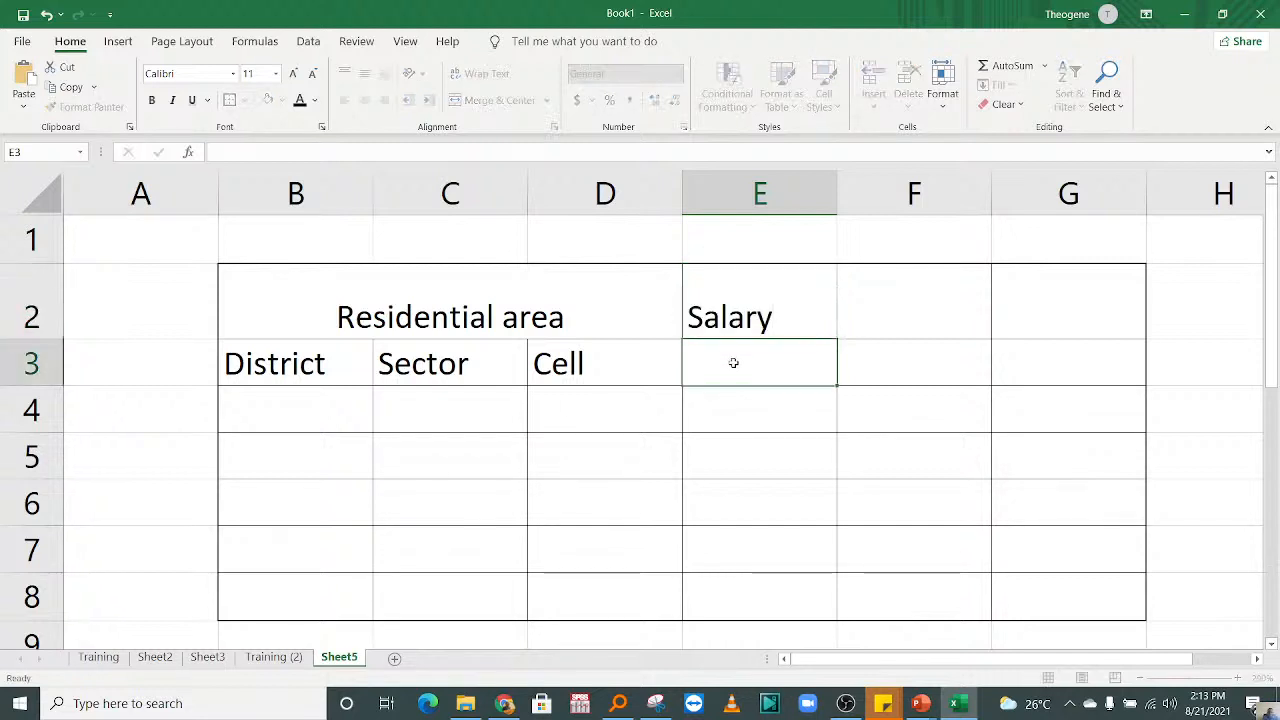
double_click(771, 301)
key("Escape")
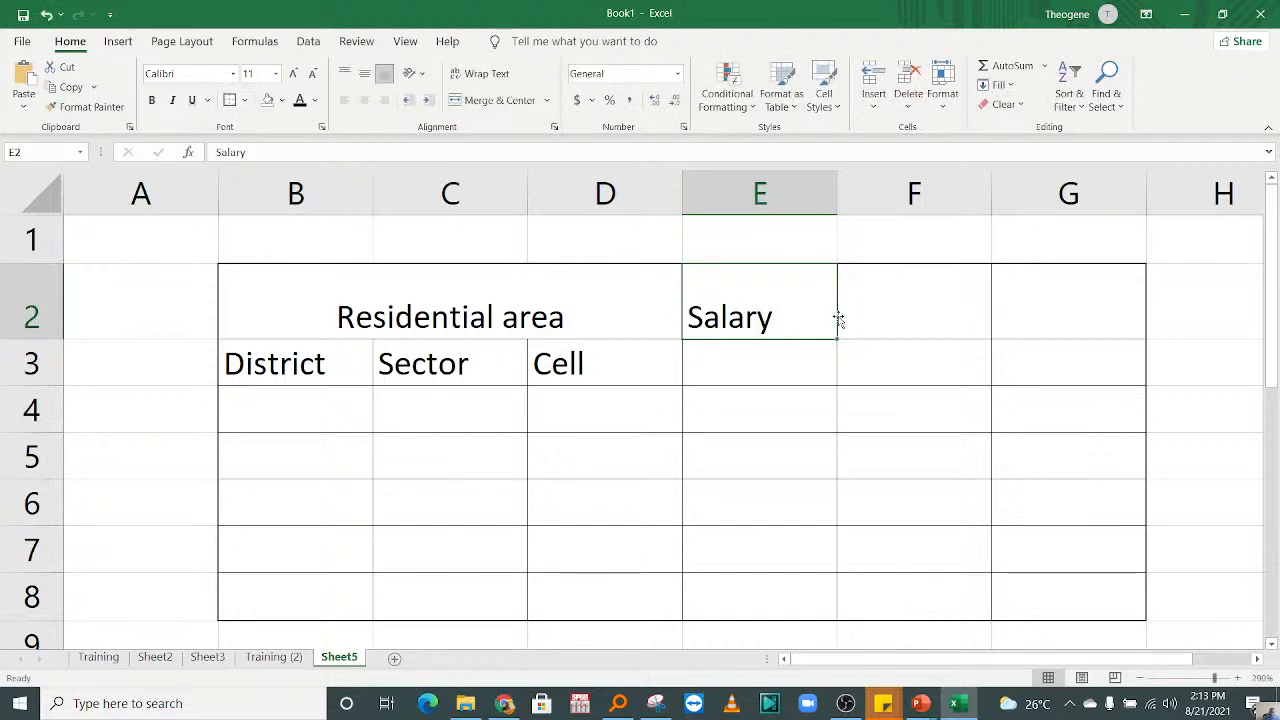
double_click(808, 312)
type("of ")
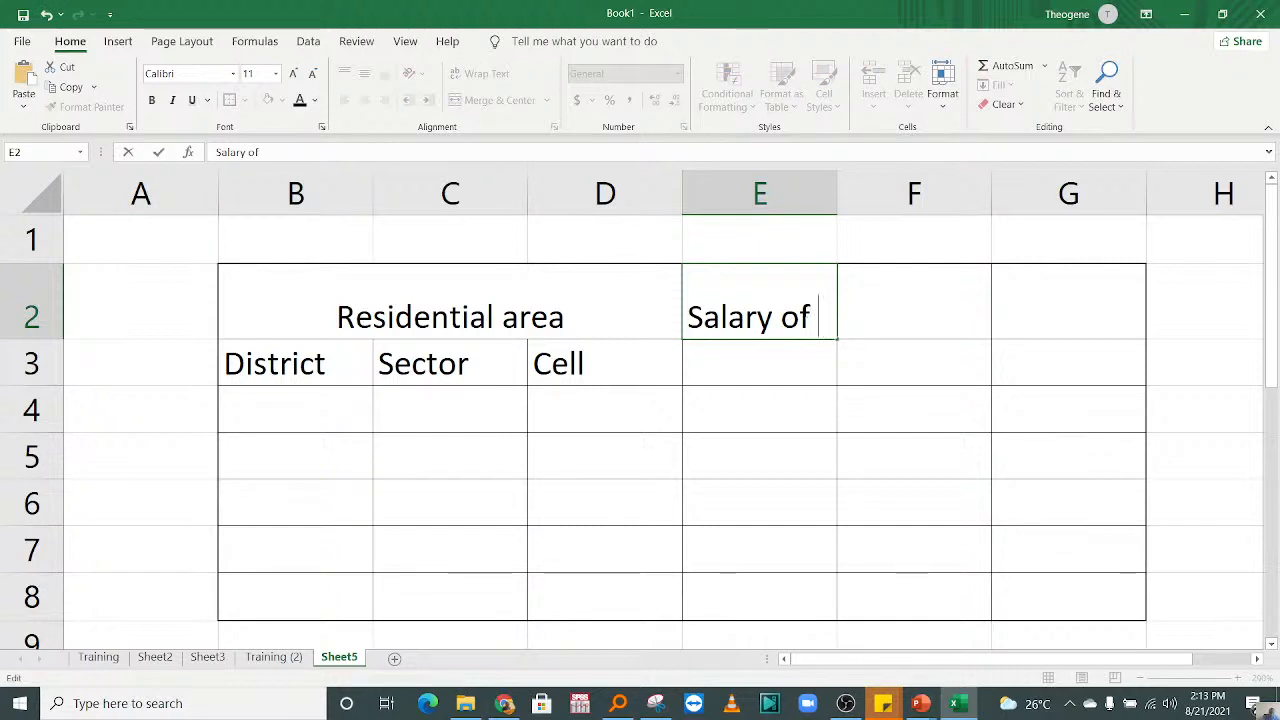
type("an emplo")
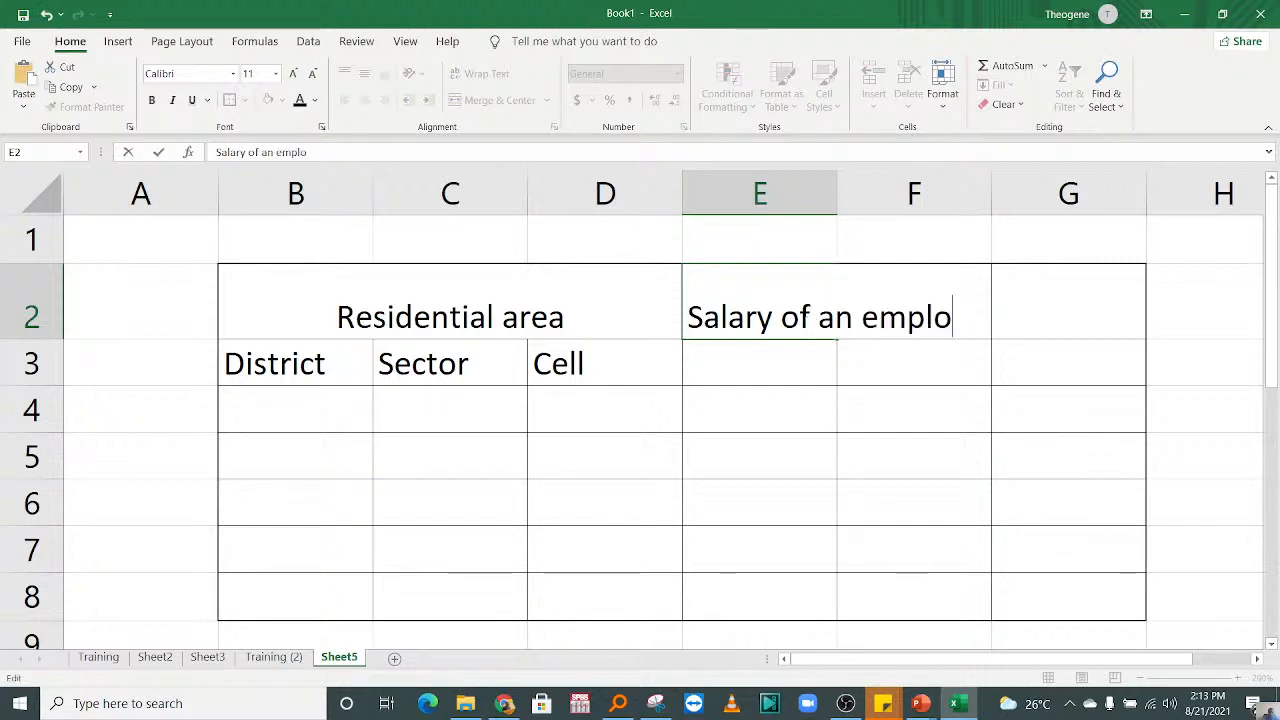
type("yee")
key("ctrl+Return")
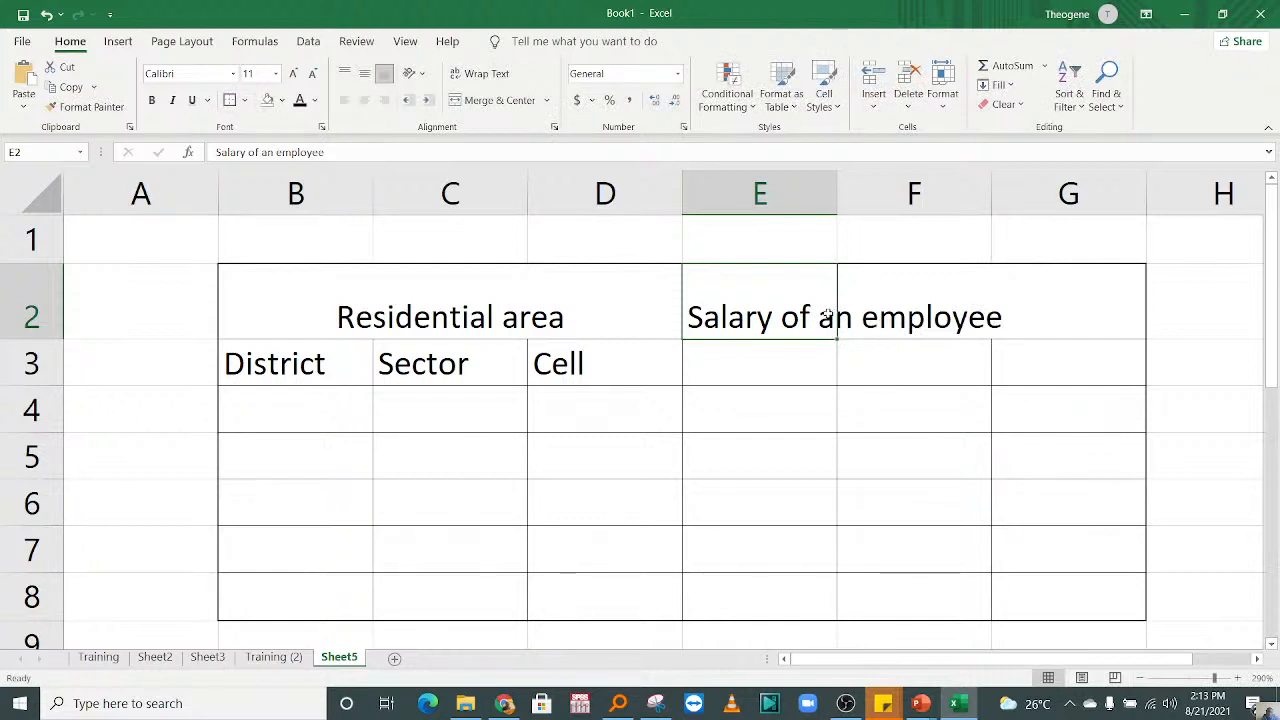
Step: Set the text orientation of the salary heading in cell E2 to 45 degrees
right_click(752, 303)
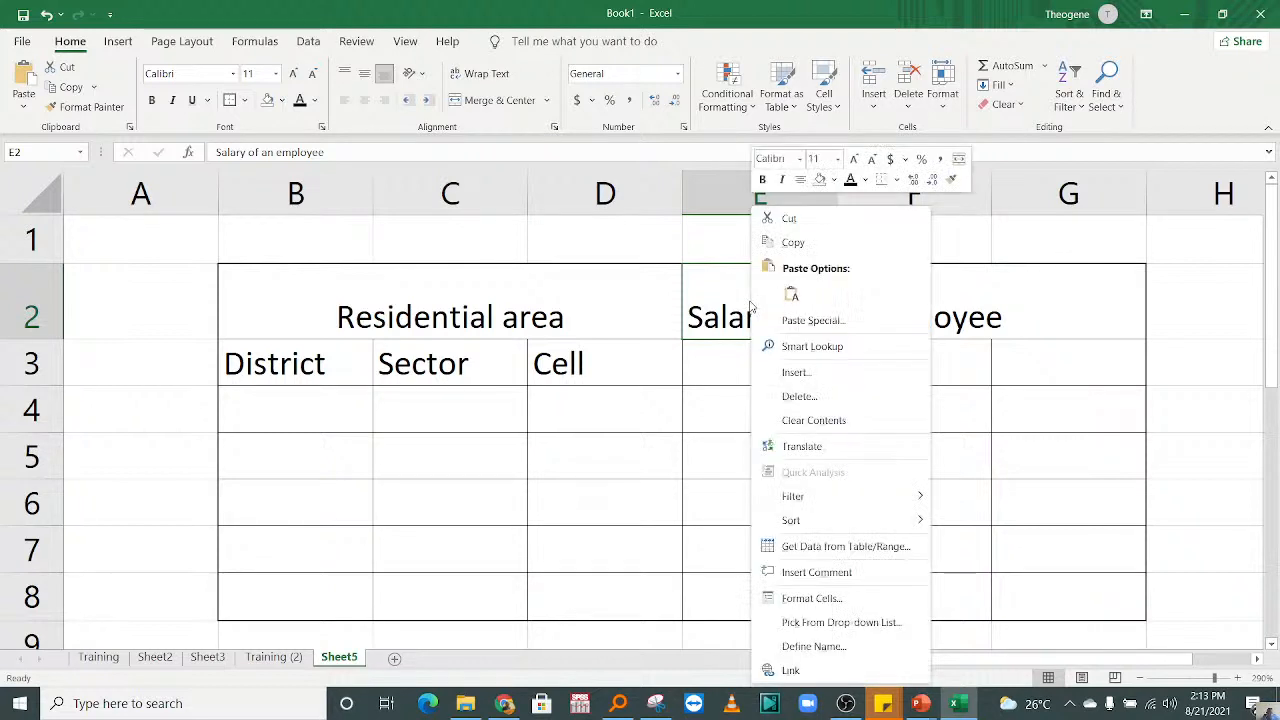
left_click(829, 600)
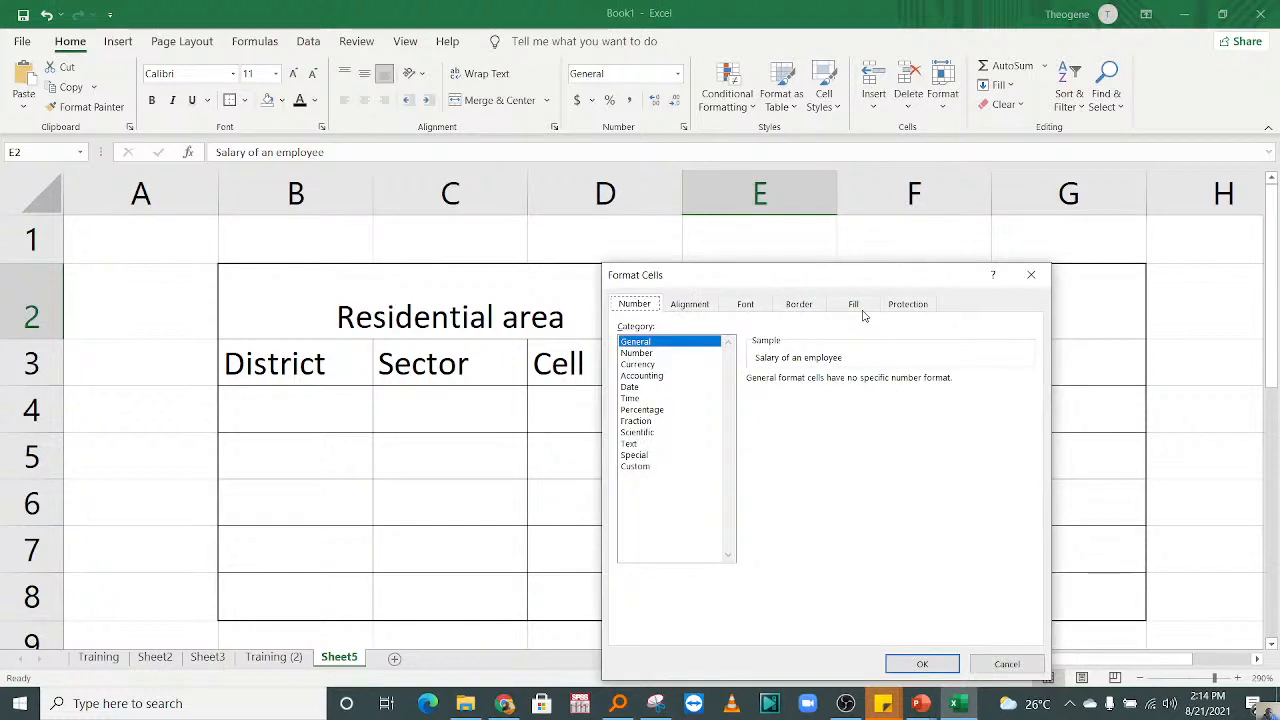
left_click(680, 308)
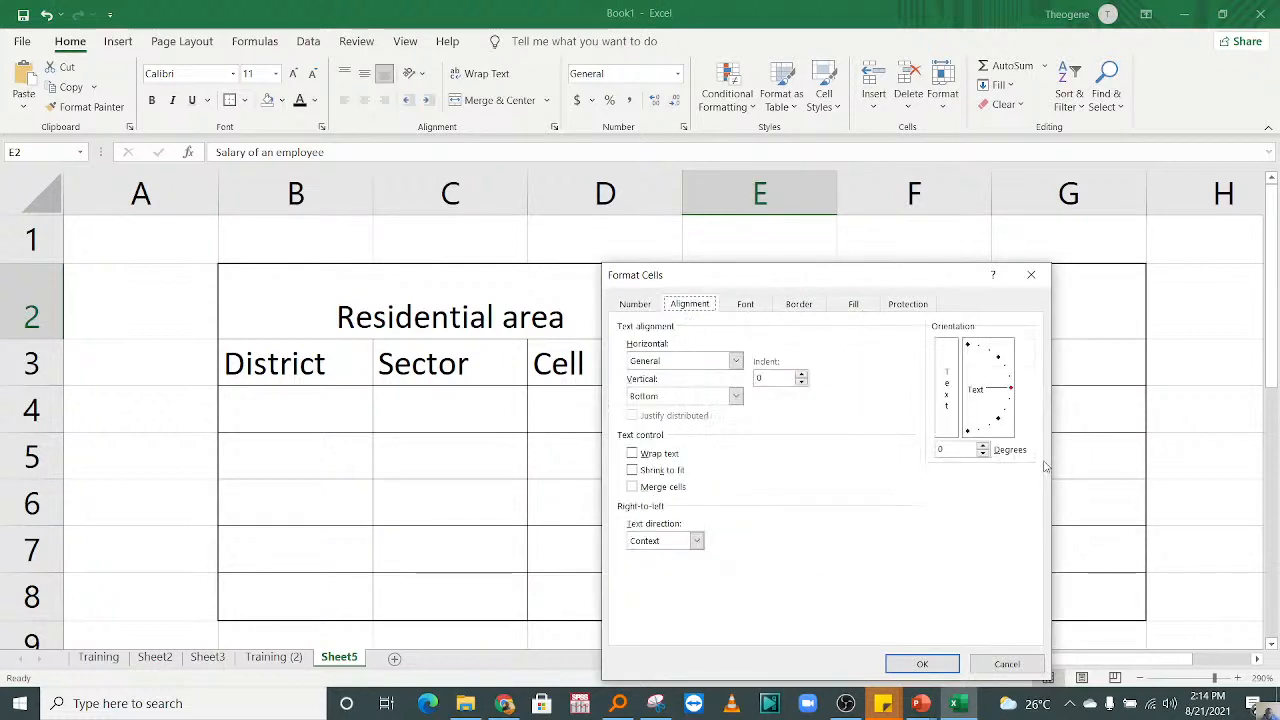
double_click(938, 448)
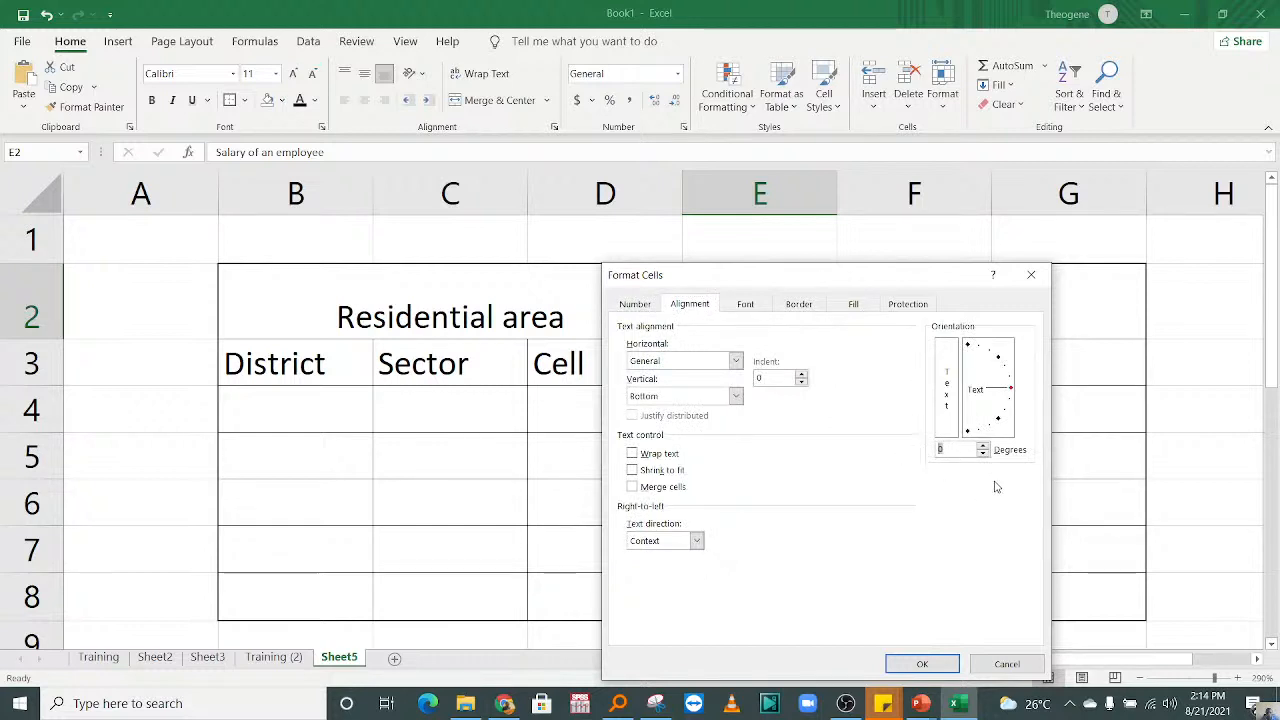
type("45")
left_click(922, 664)
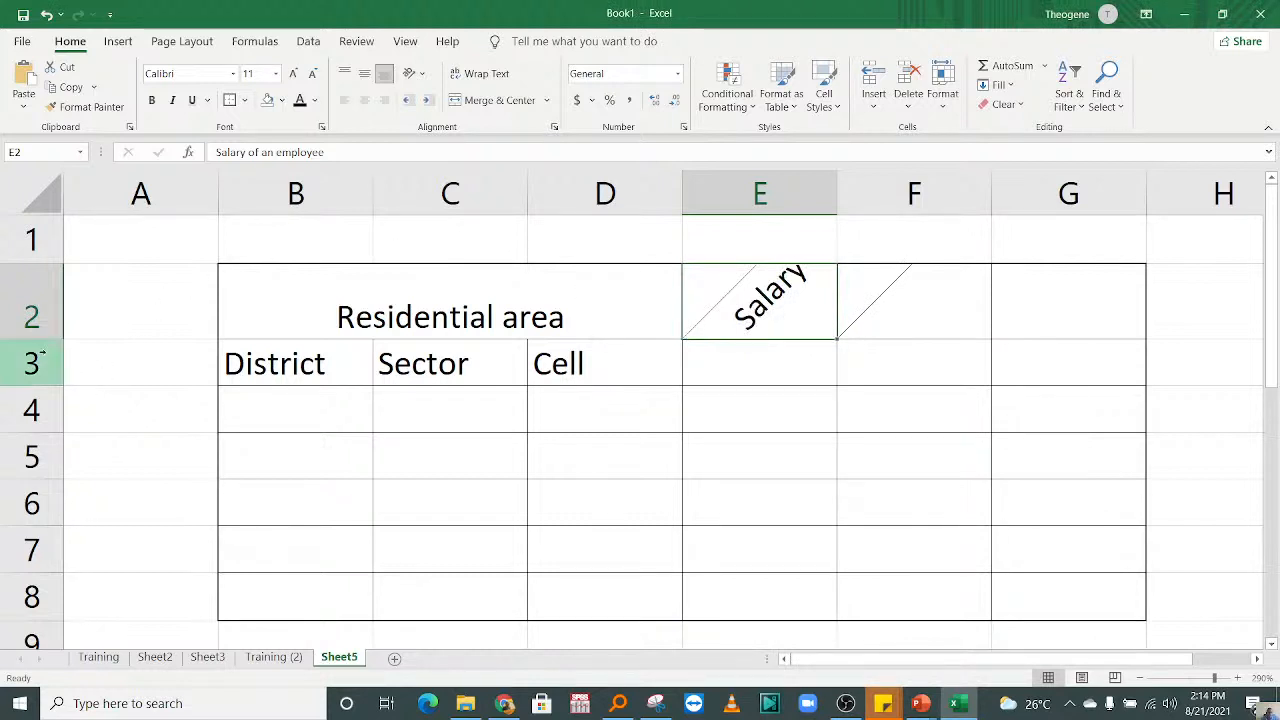
Step: Make row 2 taller and set the text orientation of the salary heading in cell E2 to 90 degrees
left_click_drag(42, 340, 42, 458)
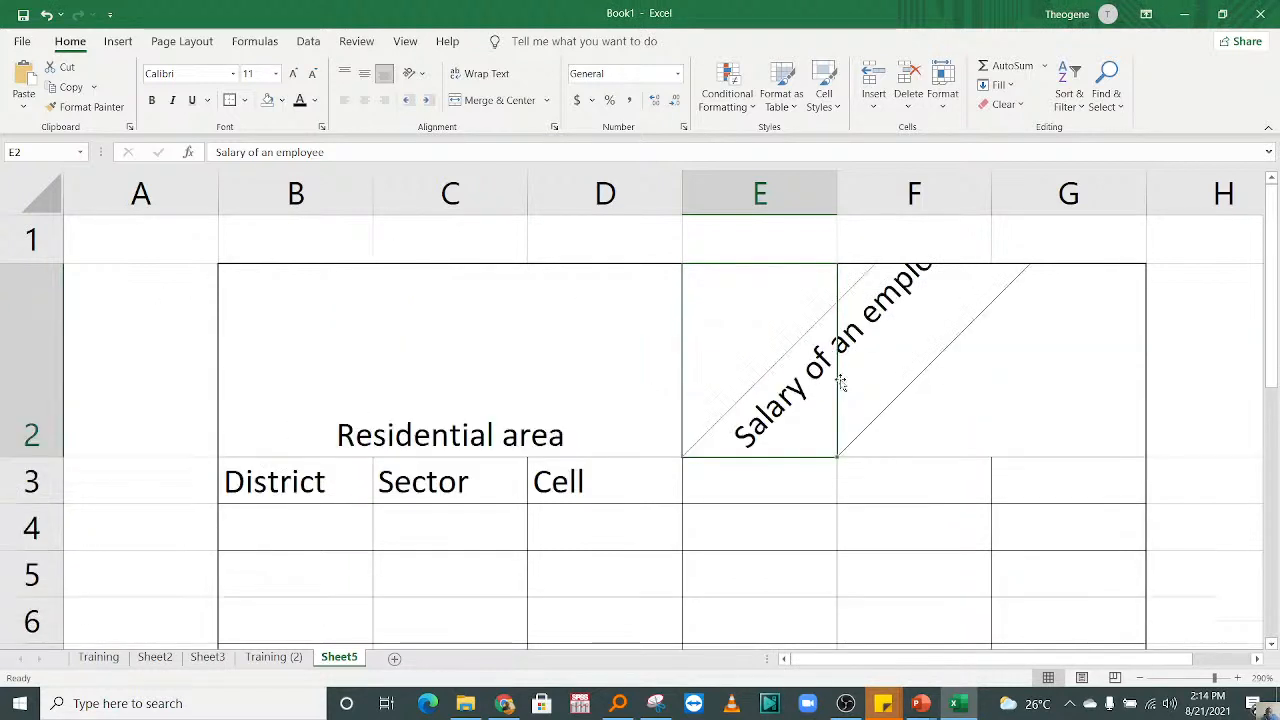
right_click(787, 355)
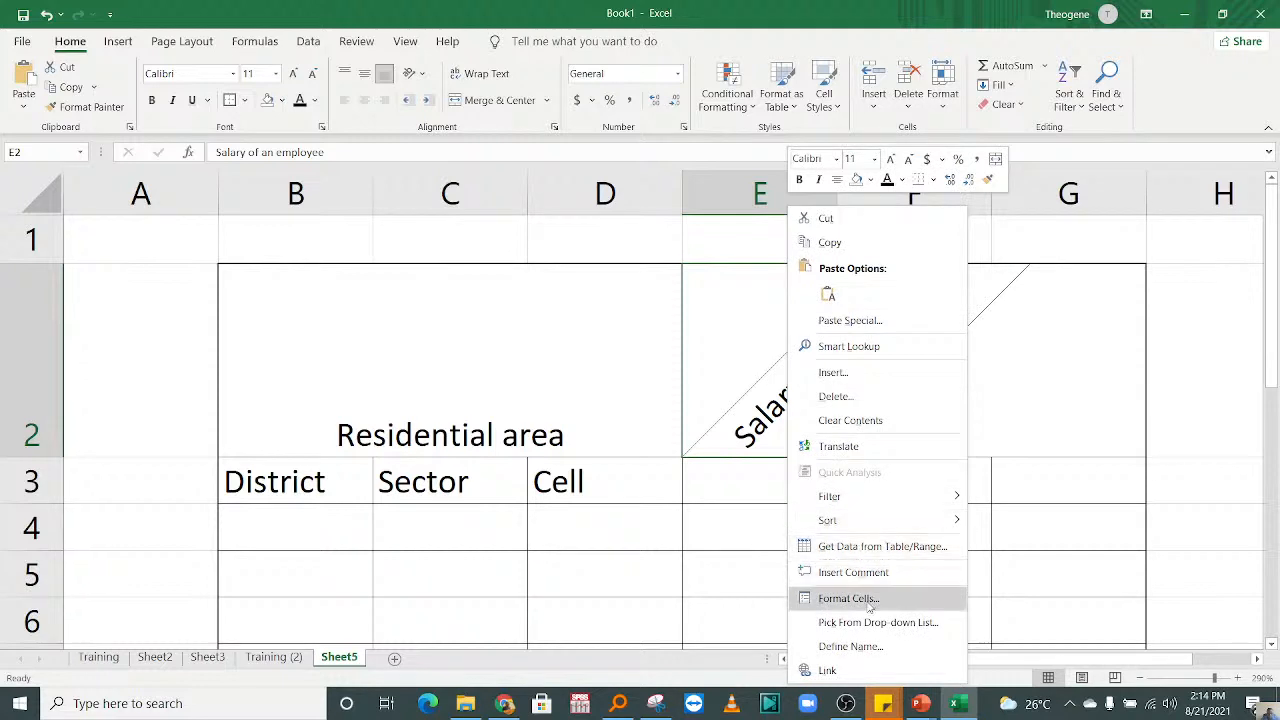
left_click(864, 599)
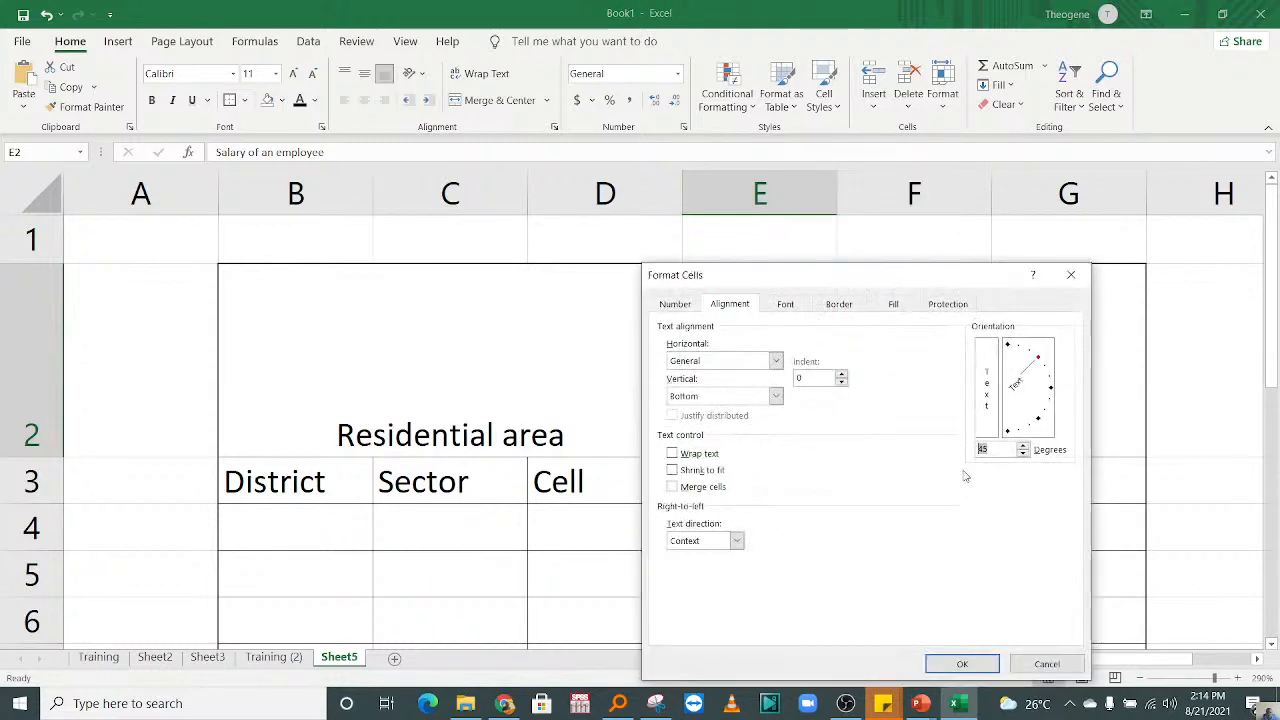
type("90")
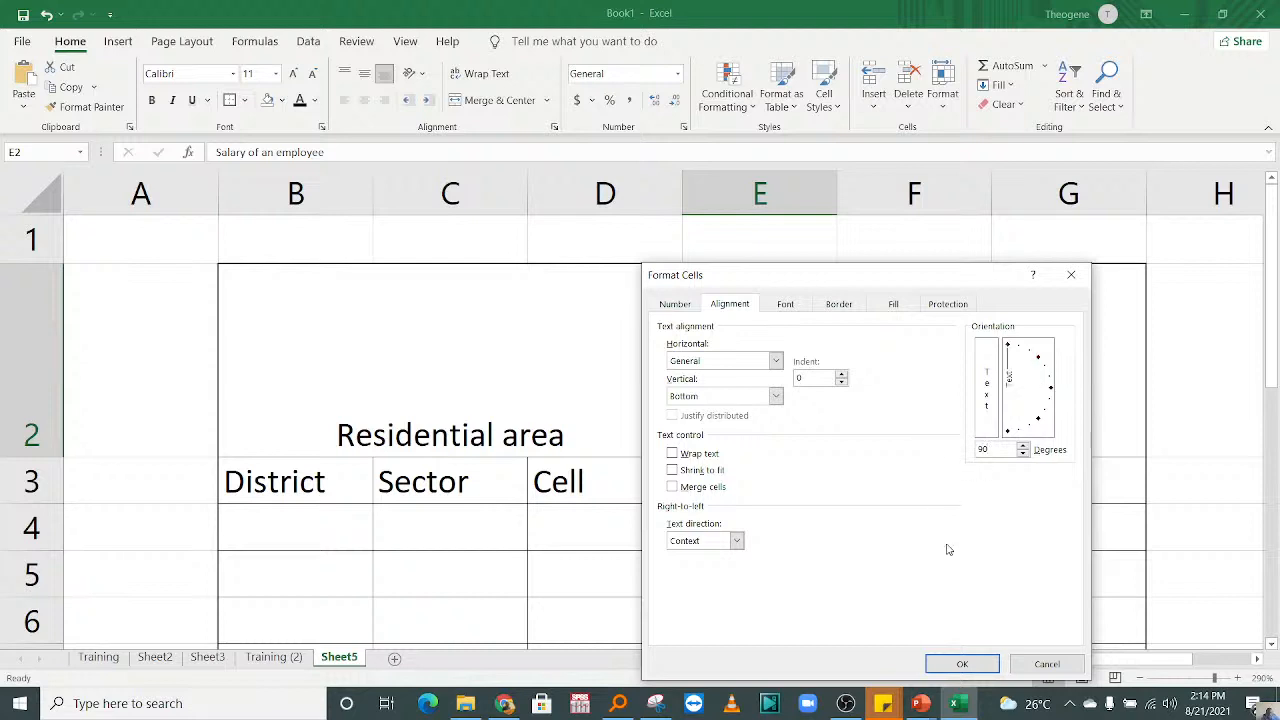
left_click(962, 664)
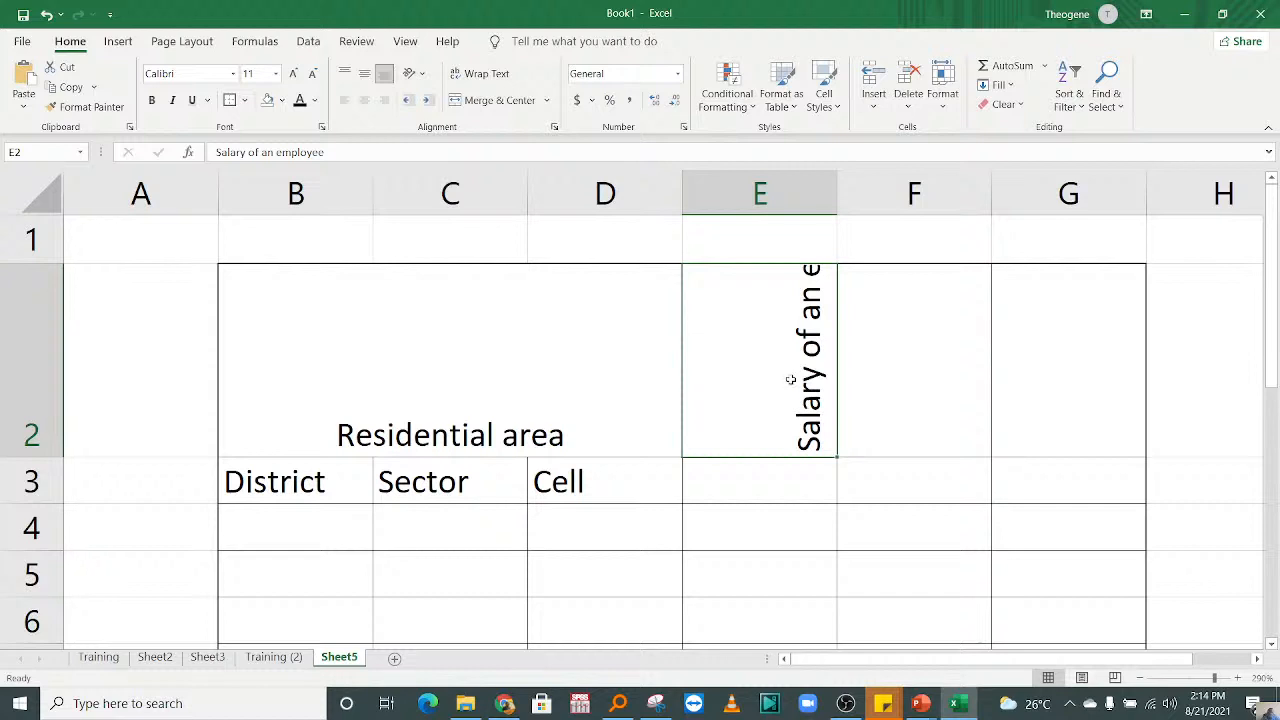
Step: Turn on text wrapping for the vertical Salary of an employee heading in cell E2
double_click(797, 333)
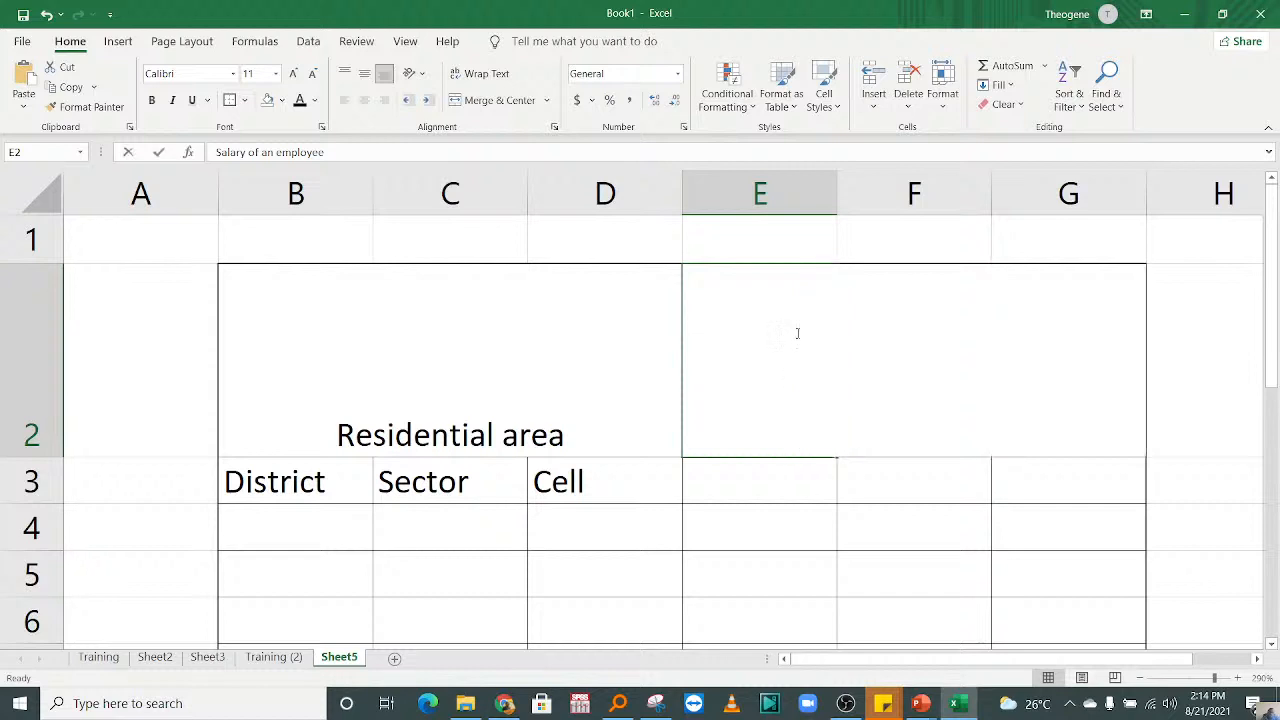
key("Escape")
left_click(480, 73)
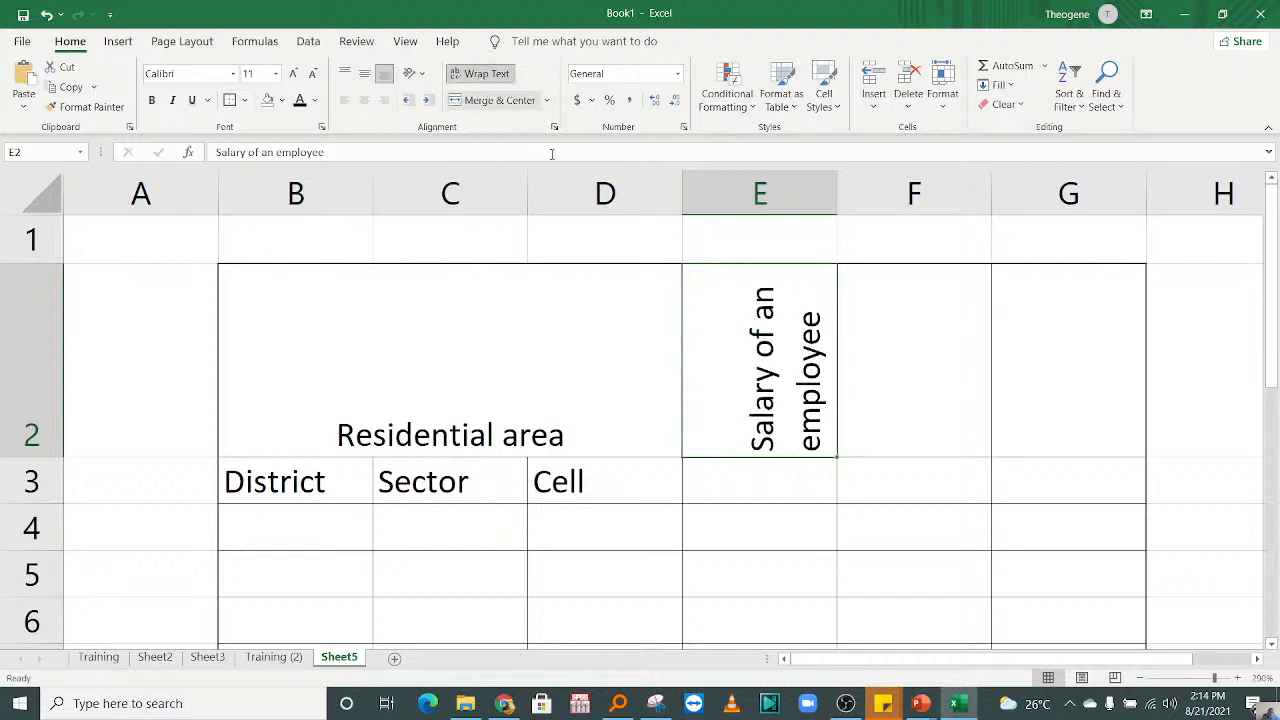
left_click(980, 395)
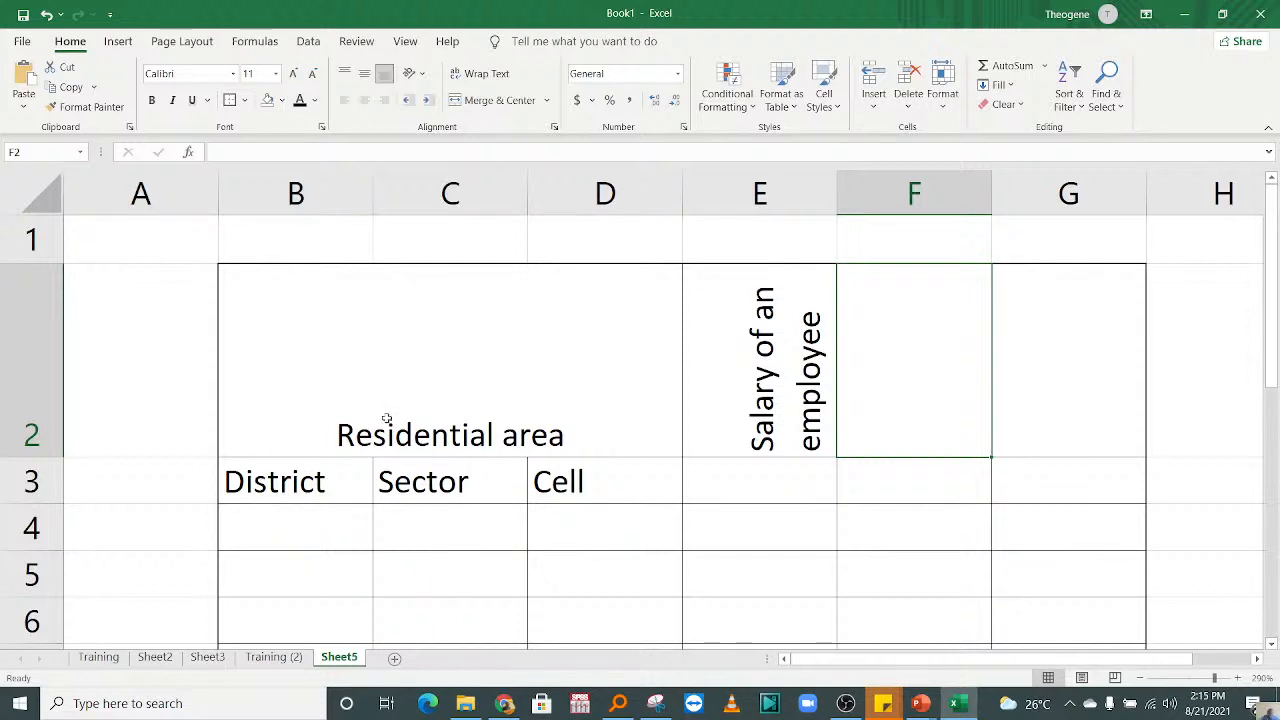
left_click(540, 520)
left_click_drag(446, 574, 454, 636)
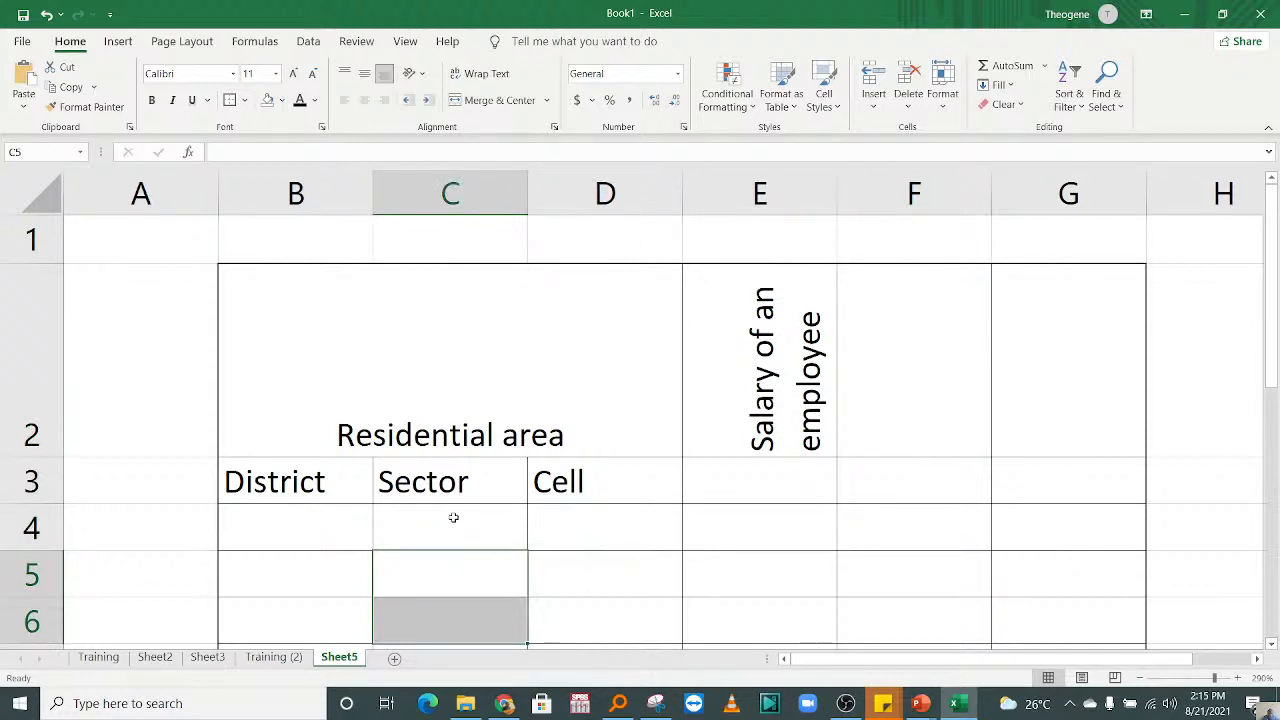
left_click(482, 614)
left_click(662, 607)
left_click(698, 586)
left_click(516, 564)
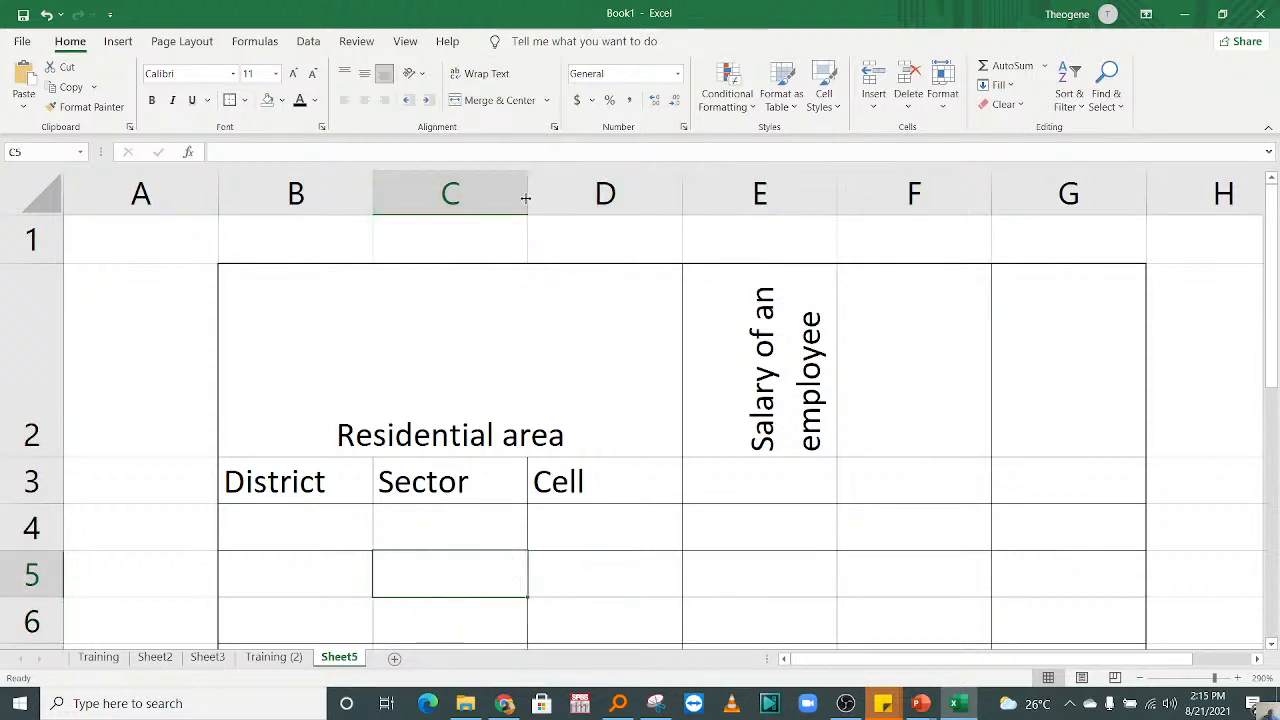
Step: Widen column C, which holds the Sector subheading
left_click_drag(527, 194, 627, 193)
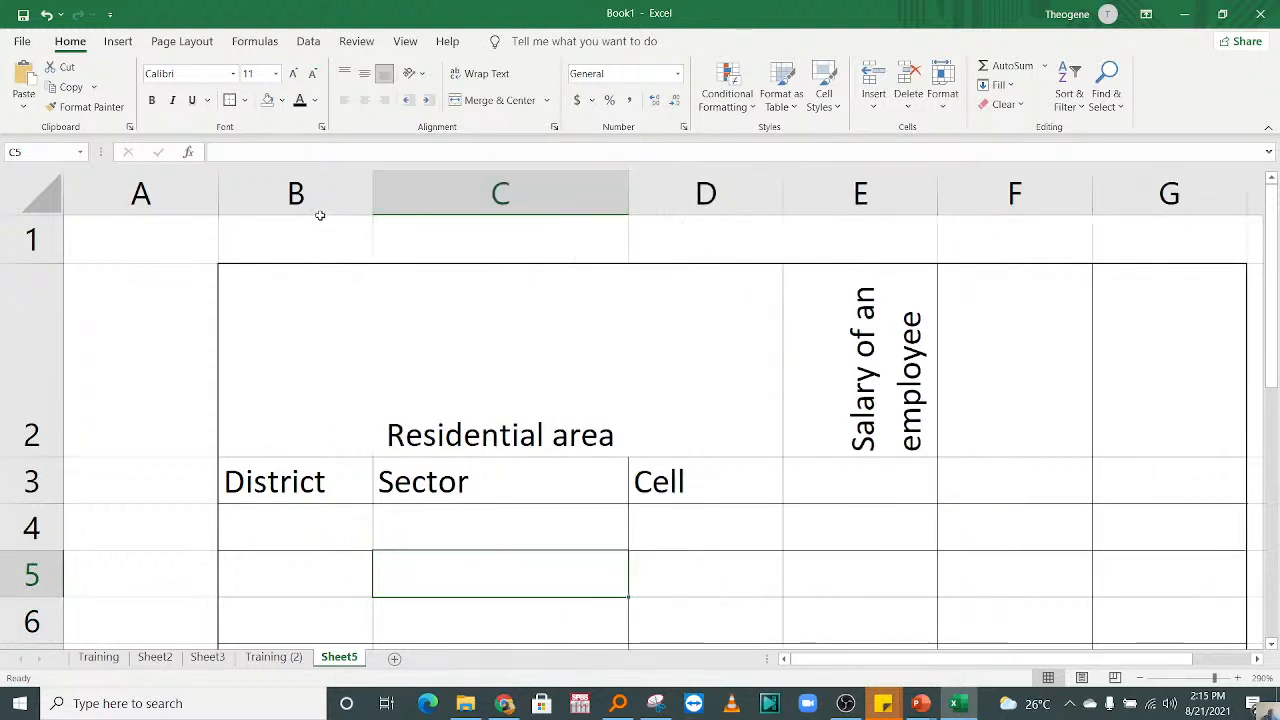
Step: Try to make rows 4 and 5 taller by resizing each row individually
left_click_drag(48, 552, 52, 593)
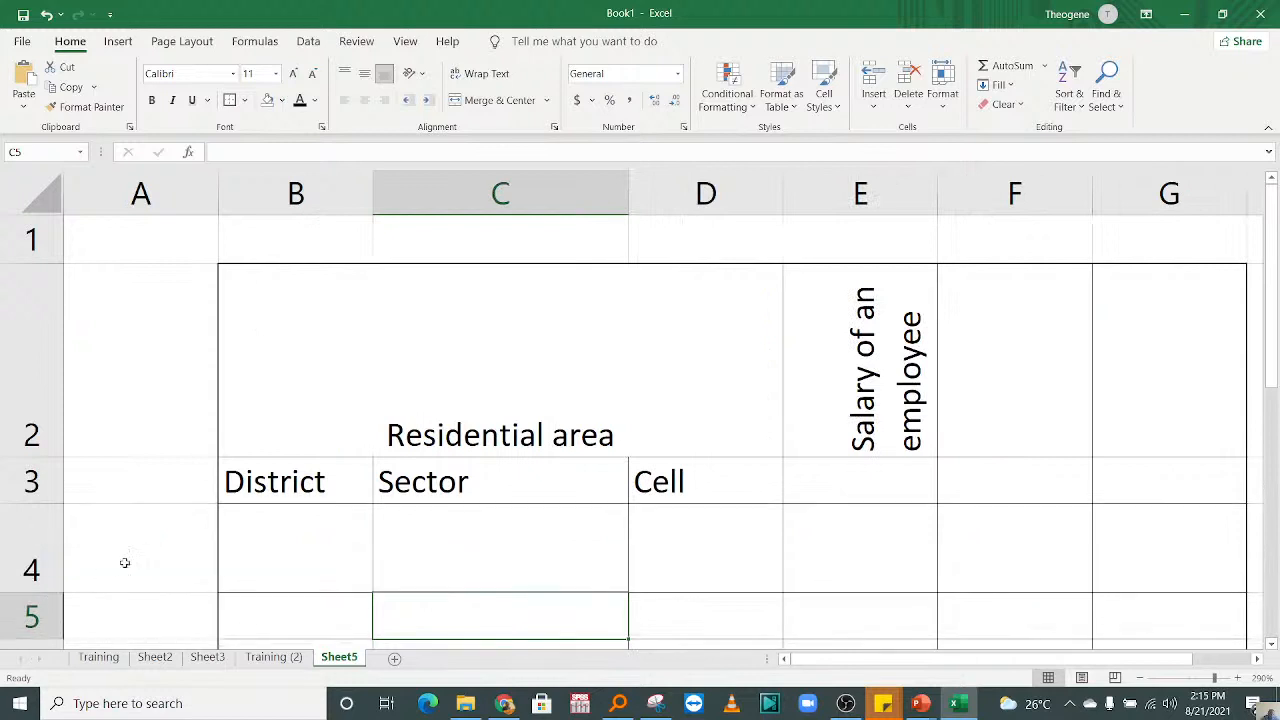
left_click(397, 529)
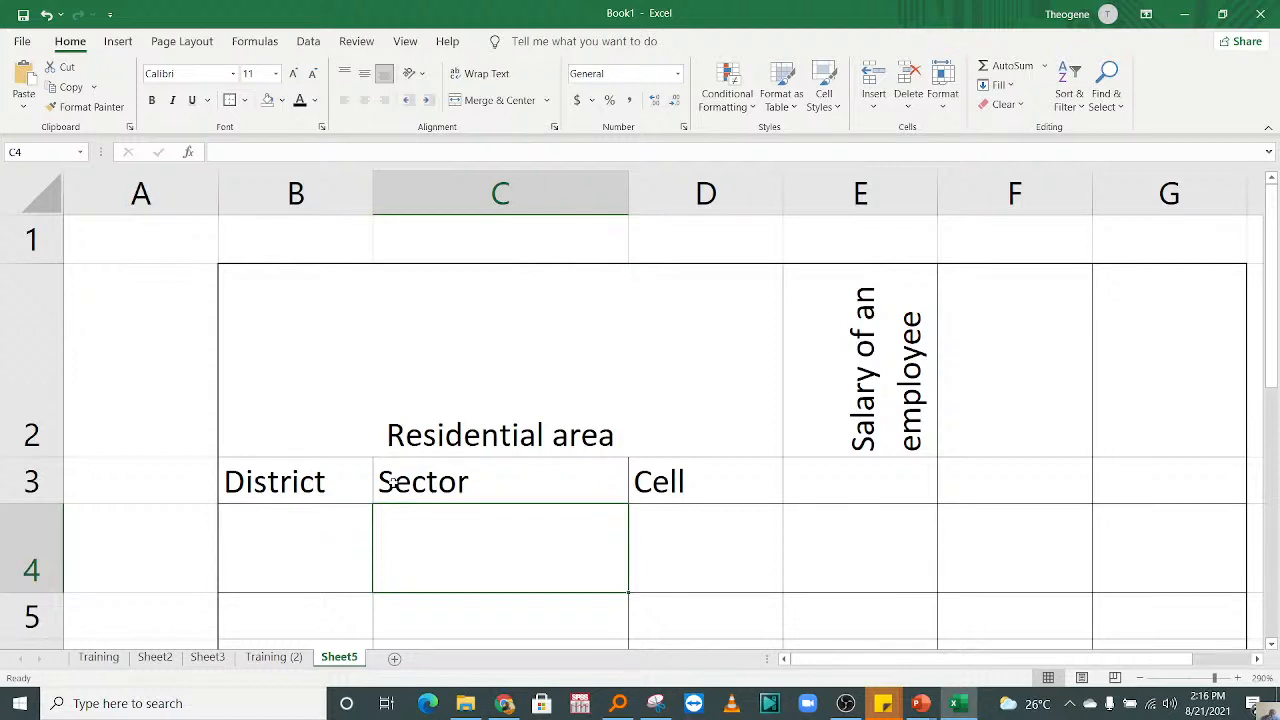
left_click(175, 581)
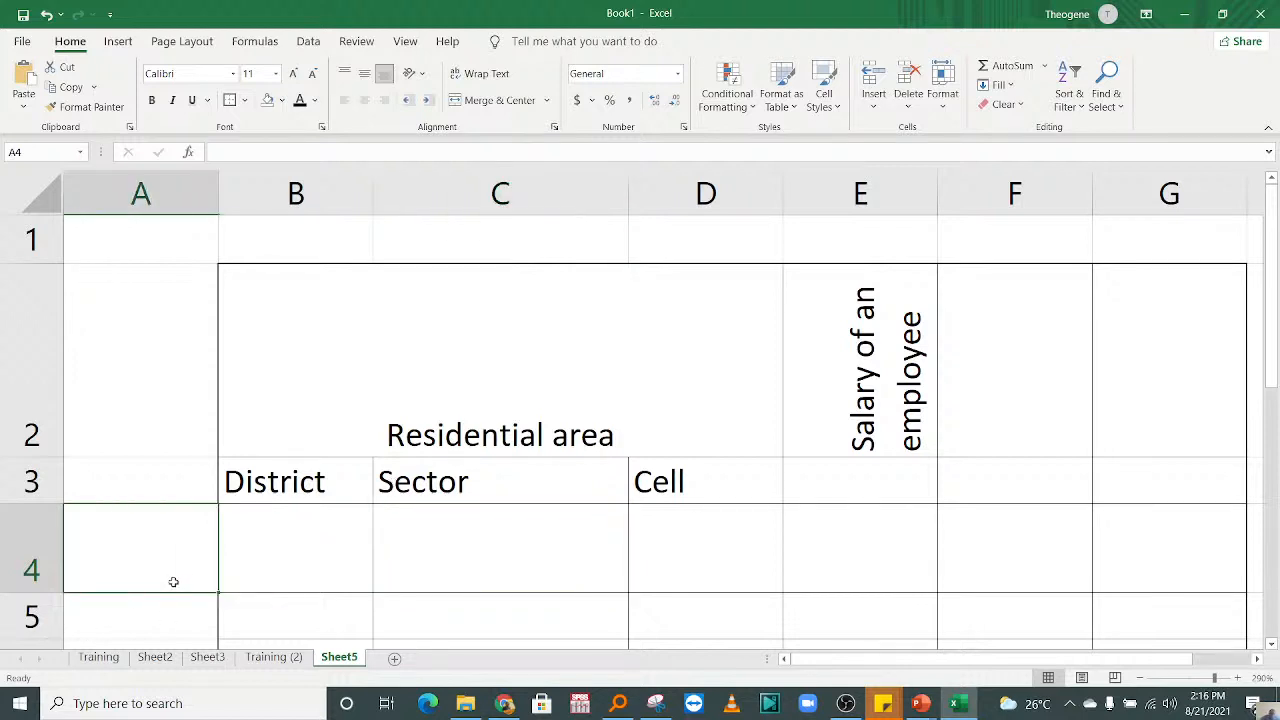
left_click(52, 618)
left_click_drag(55, 638, 56, 647)
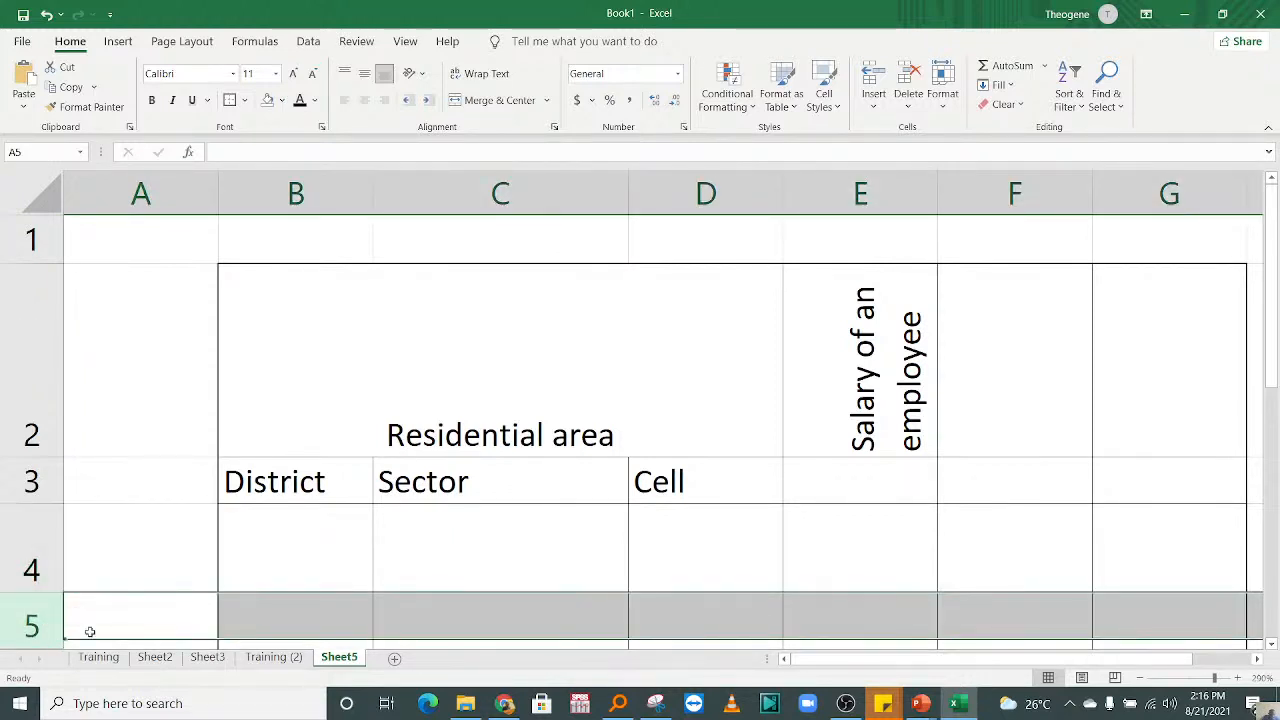
left_click(298, 603)
key("Return")
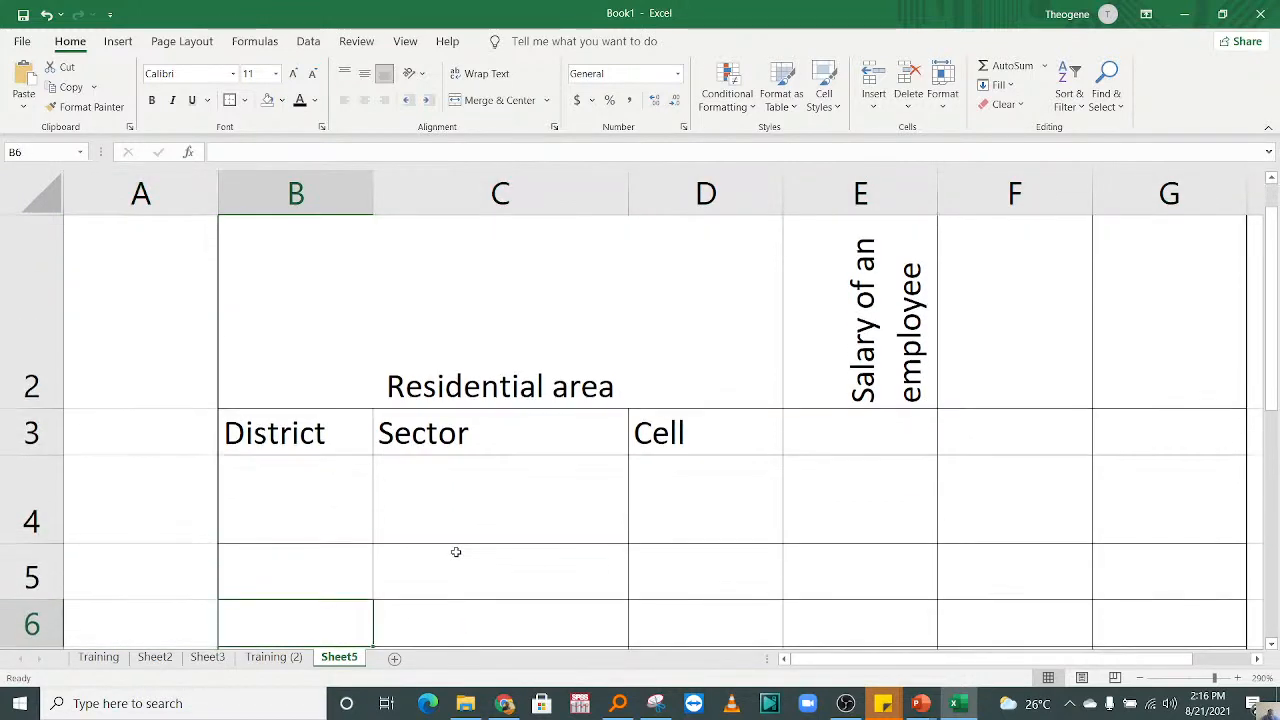
Step: Undo the manual height changes of rows 4 and 5
left_click(288, 515)
left_click(488, 538)
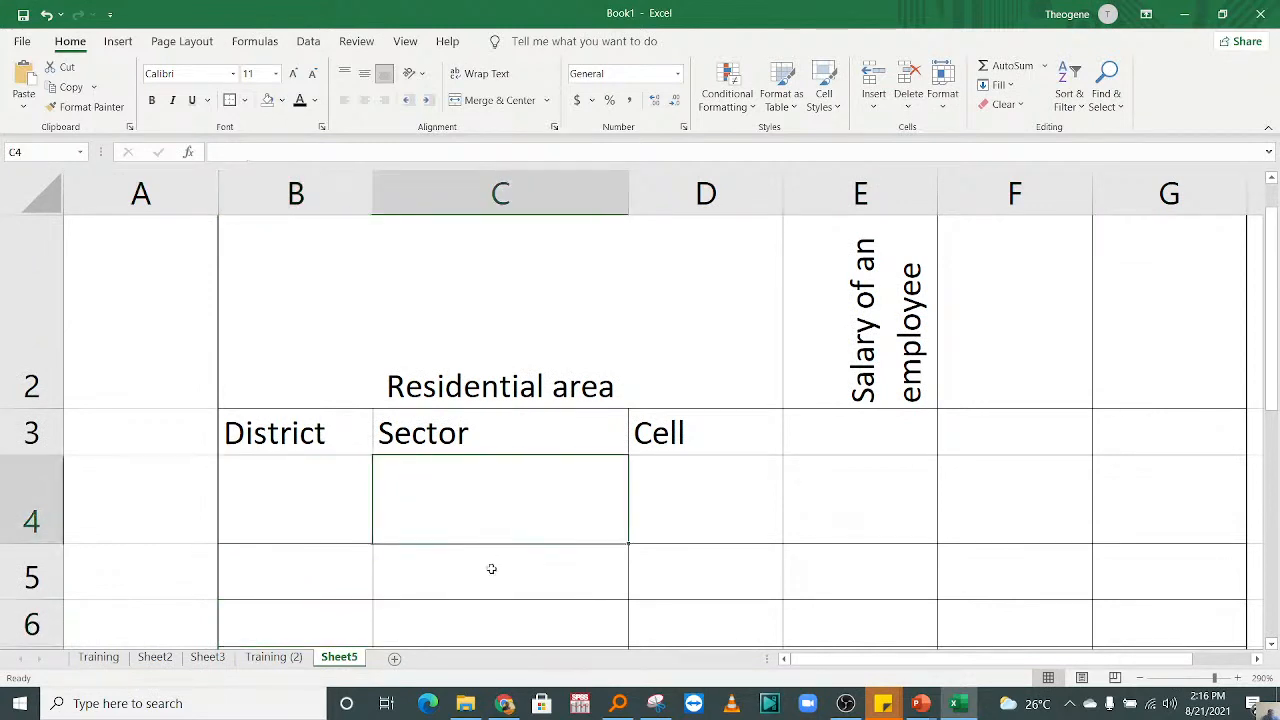
left_click(490, 570)
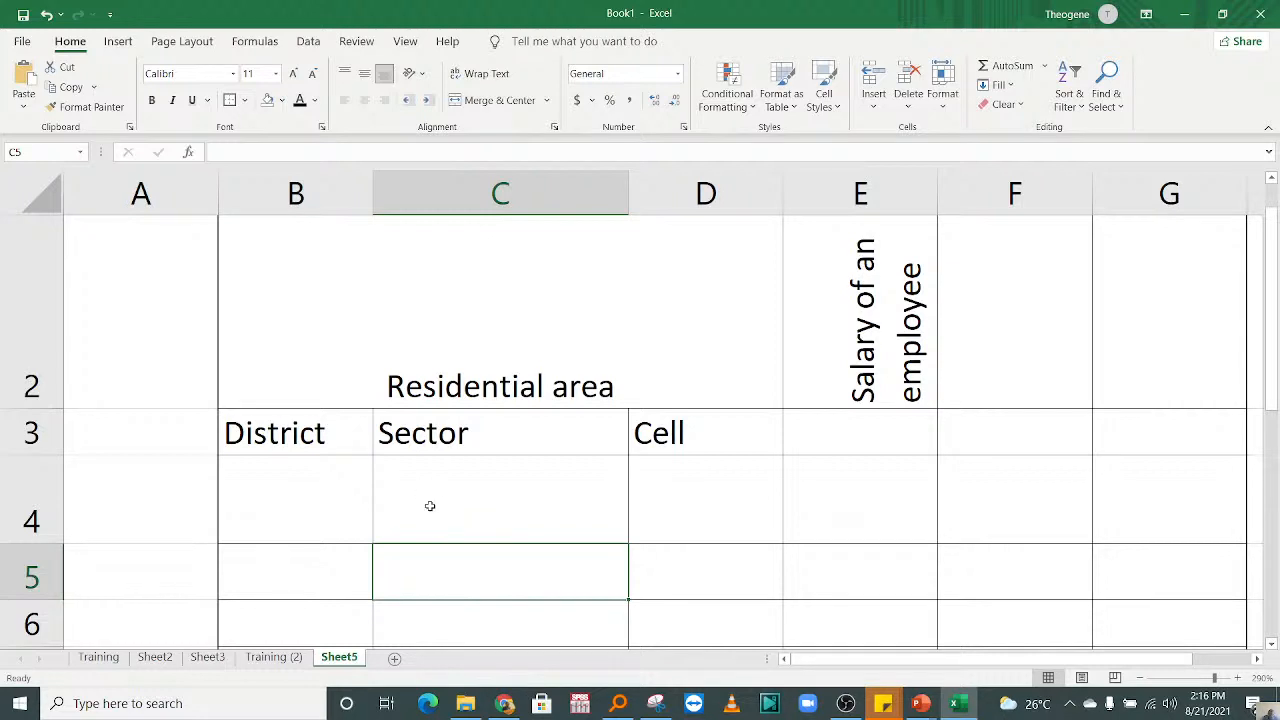
key("ctrl+z")
key("ctrl+z")
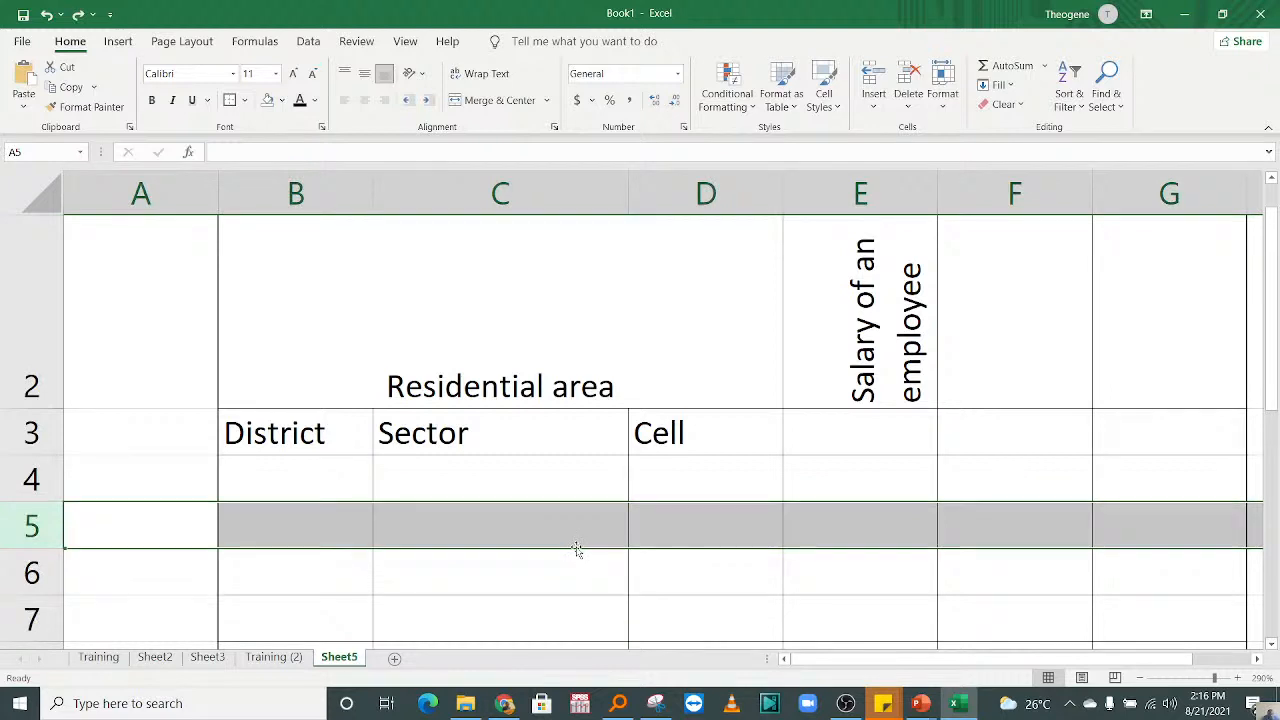
Step: Select the range B4:F10 and set the height of its rows to 50
left_click_drag(330, 480, 887, 553)
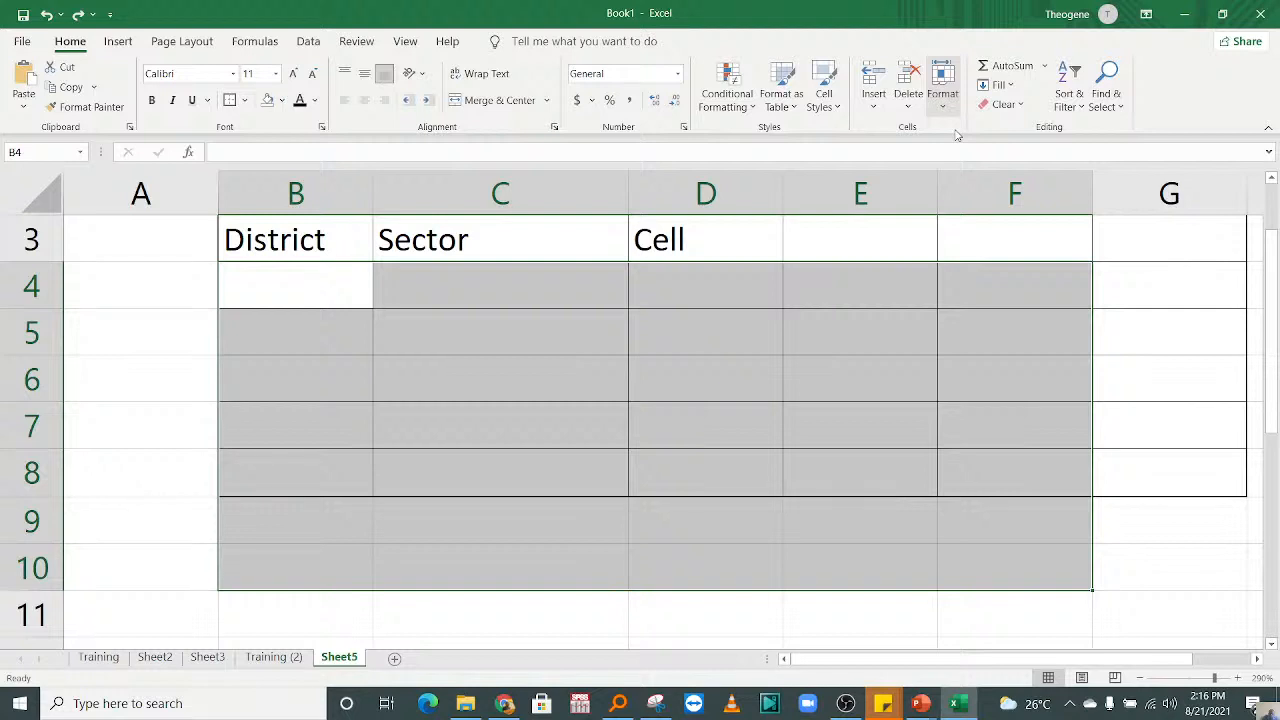
left_click(941, 95)
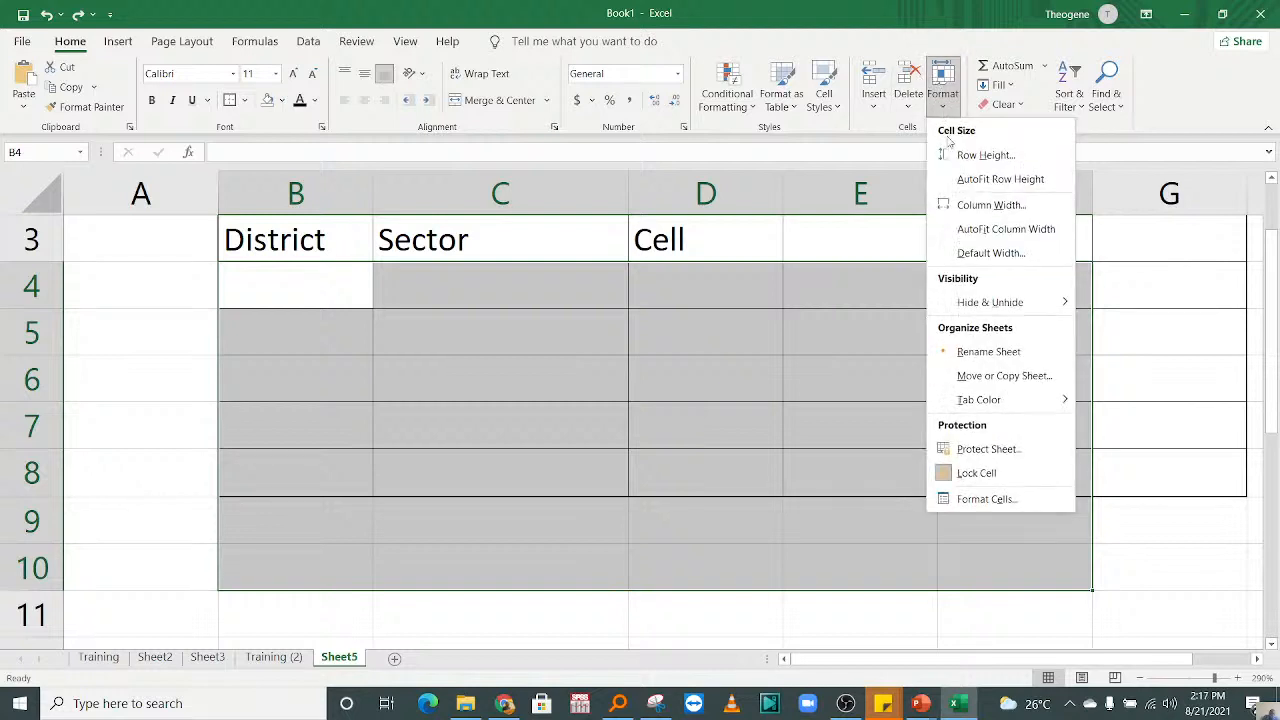
left_click(979, 156)
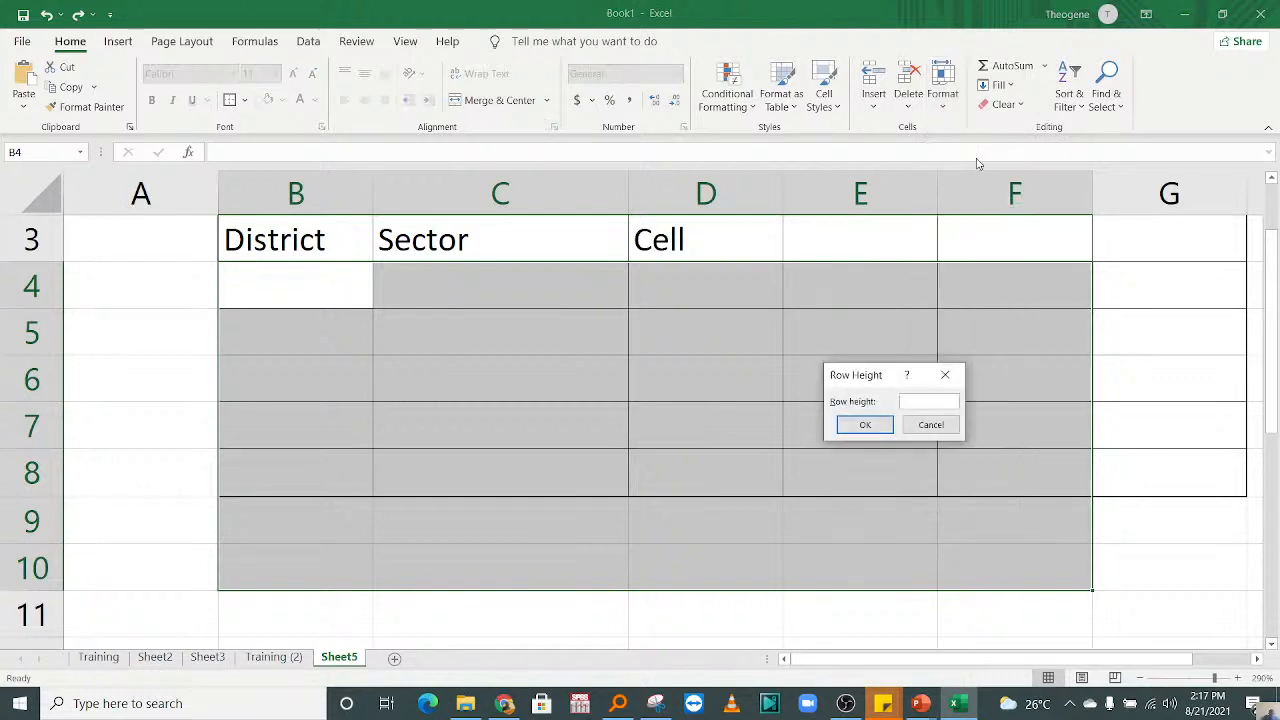
type("50")
left_click(866, 426)
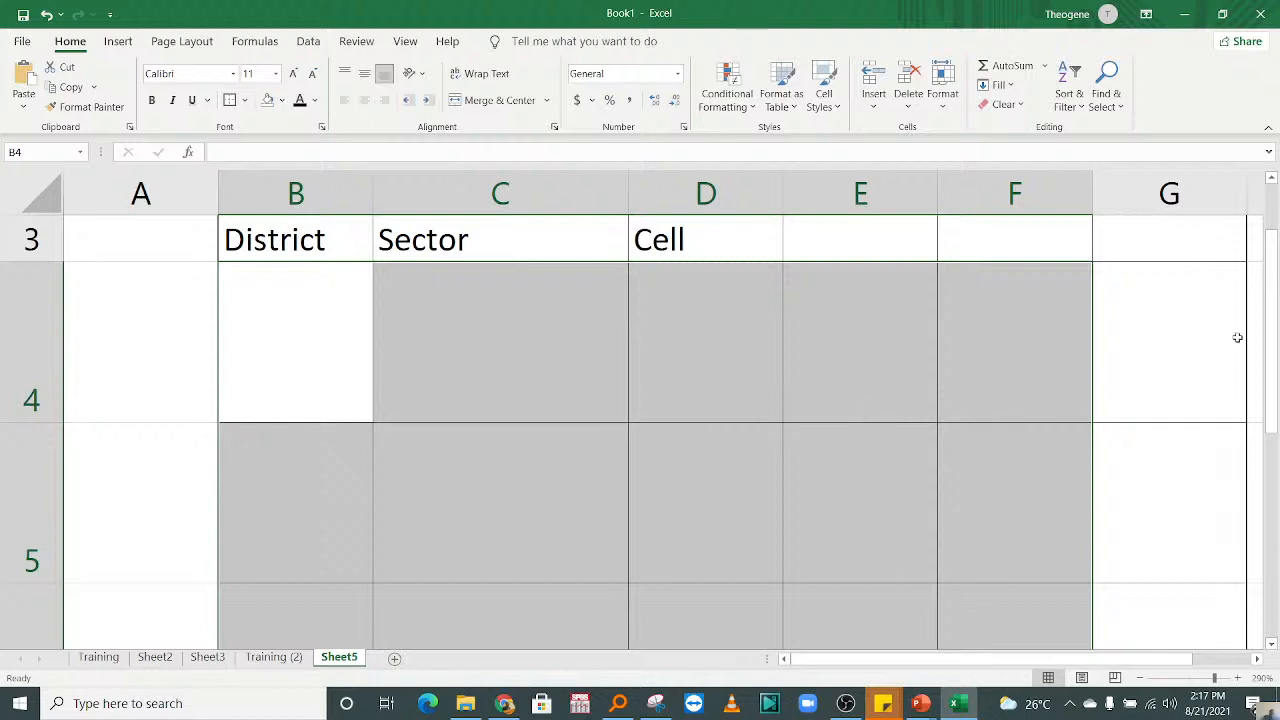
Step: Set the row height of the selected rows 4 to 10 to 30 and clear the range selection
left_click_drag(1277, 385, 1275, 390)
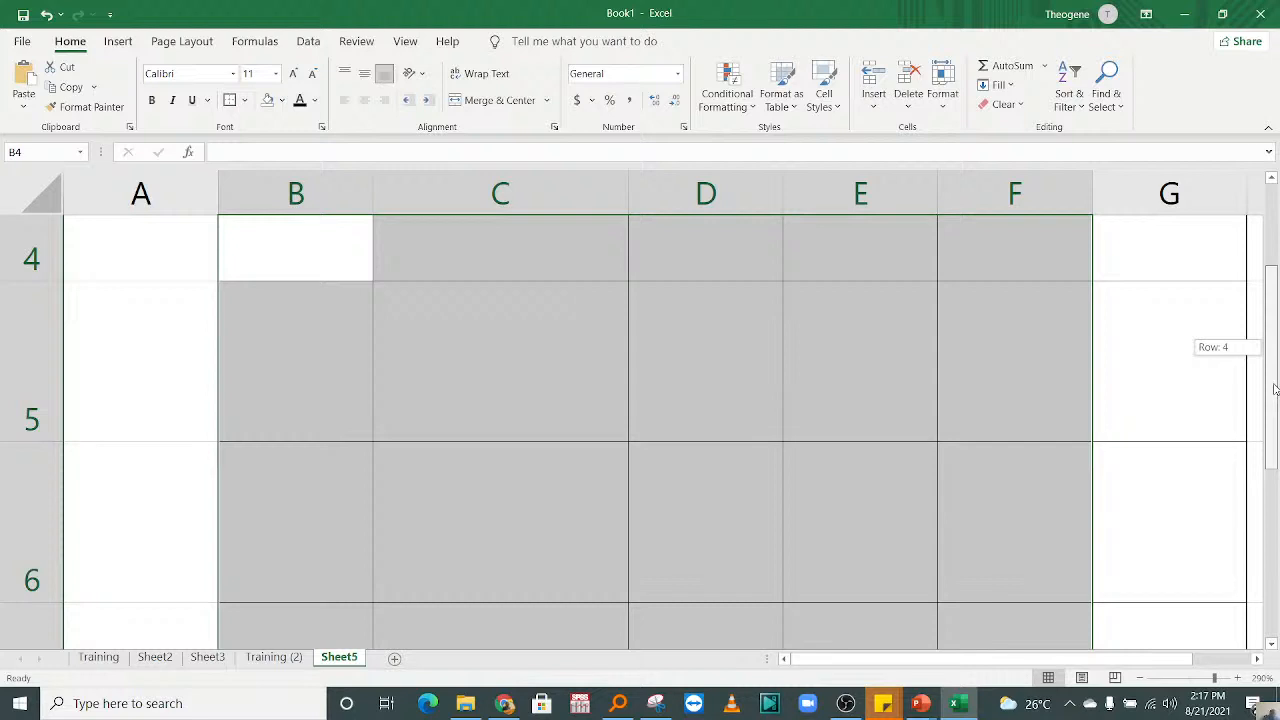
left_click_drag(1275, 389, 1248, 302)
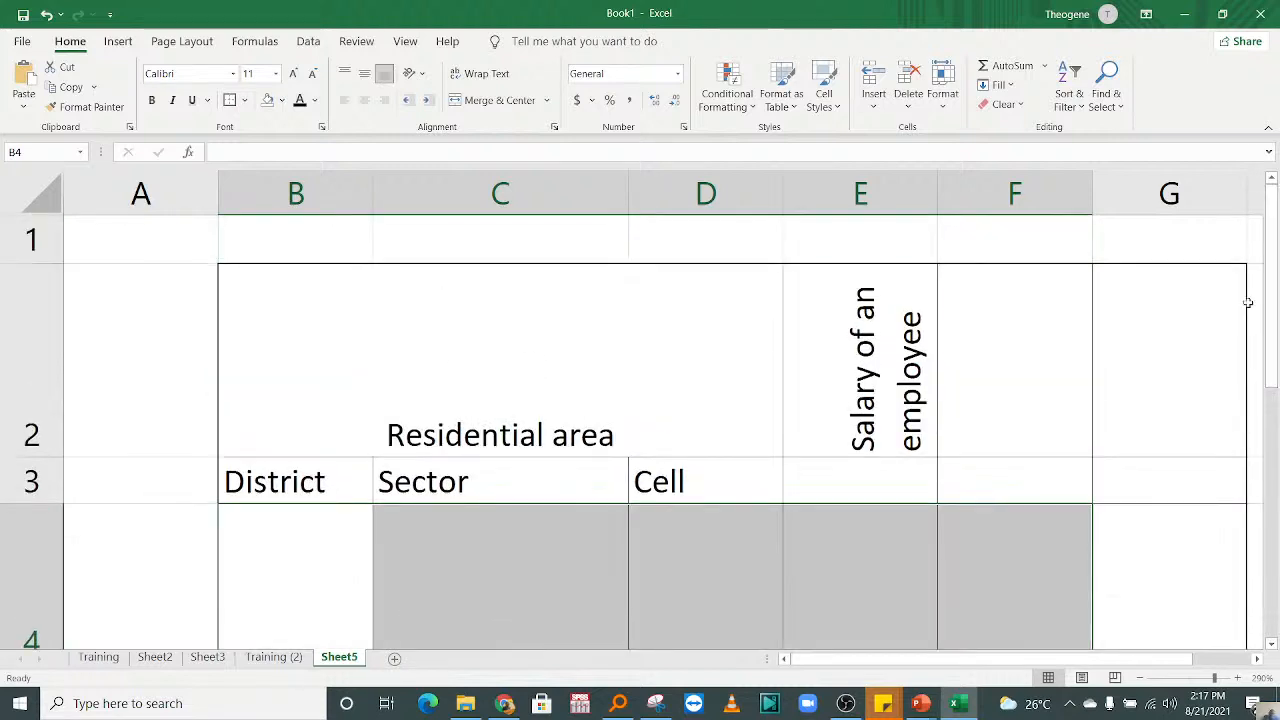
left_click(948, 100)
left_click(984, 157)
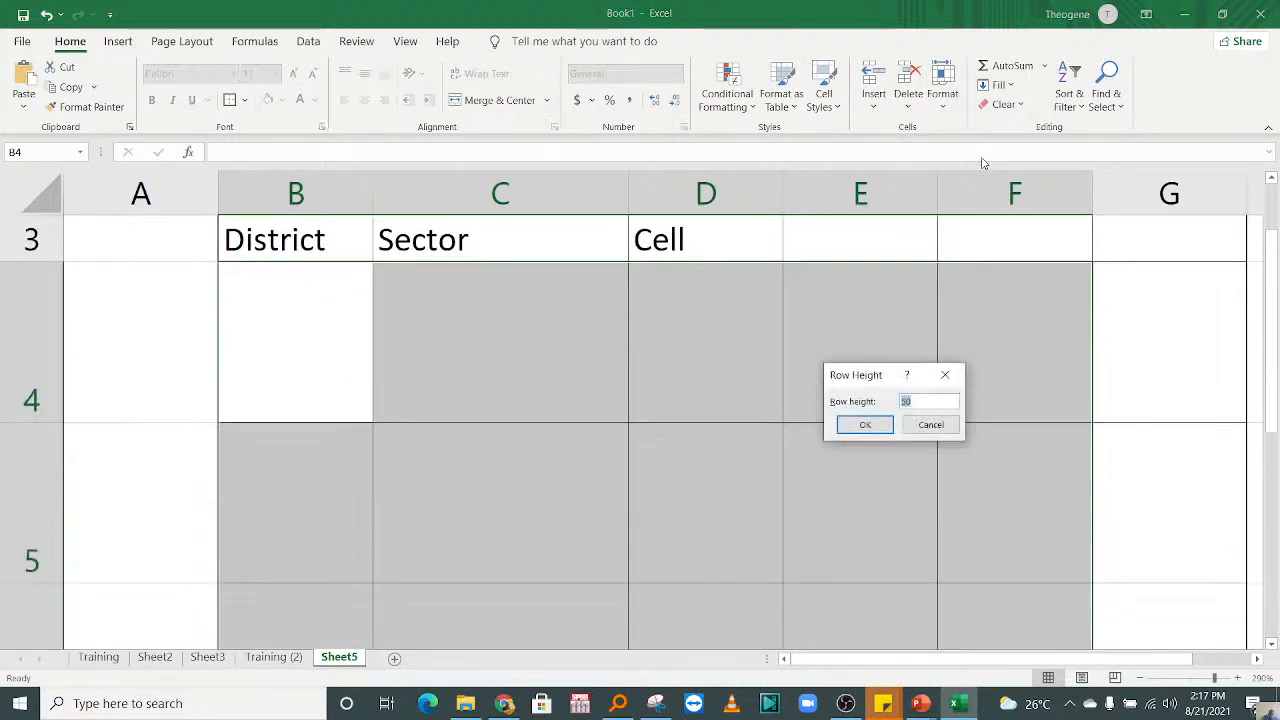
type("50")
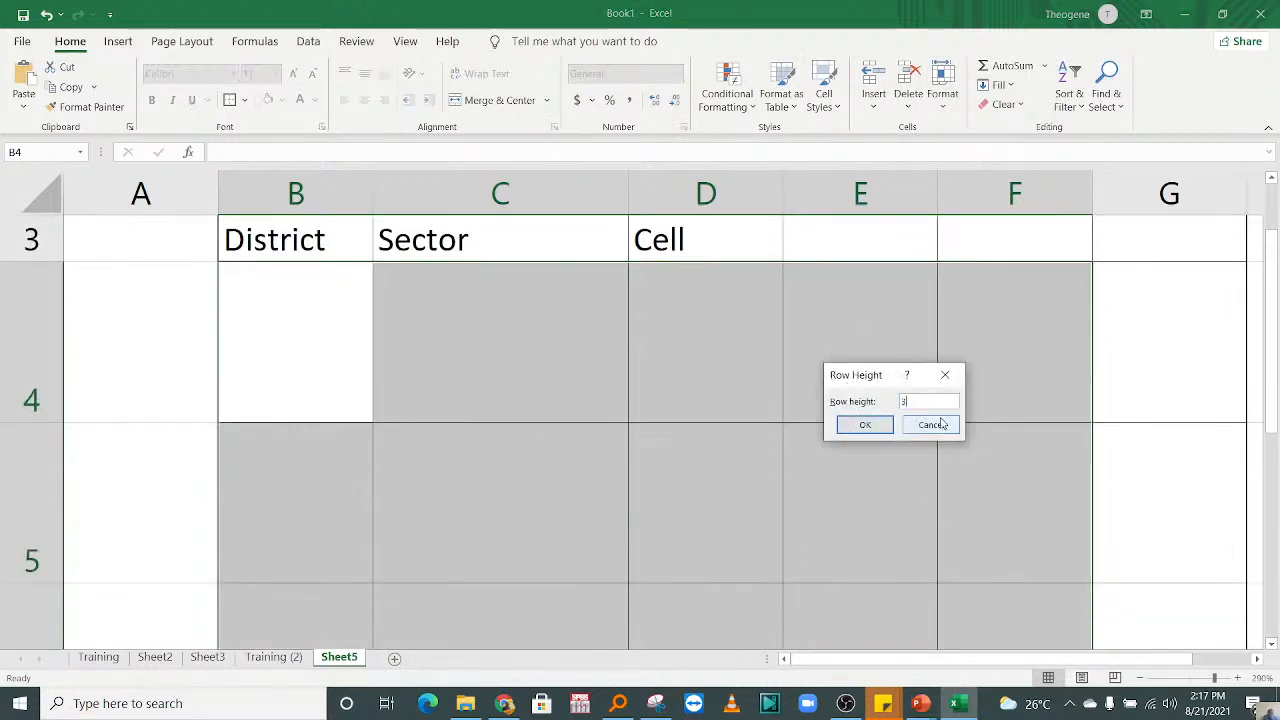
left_click(865, 424)
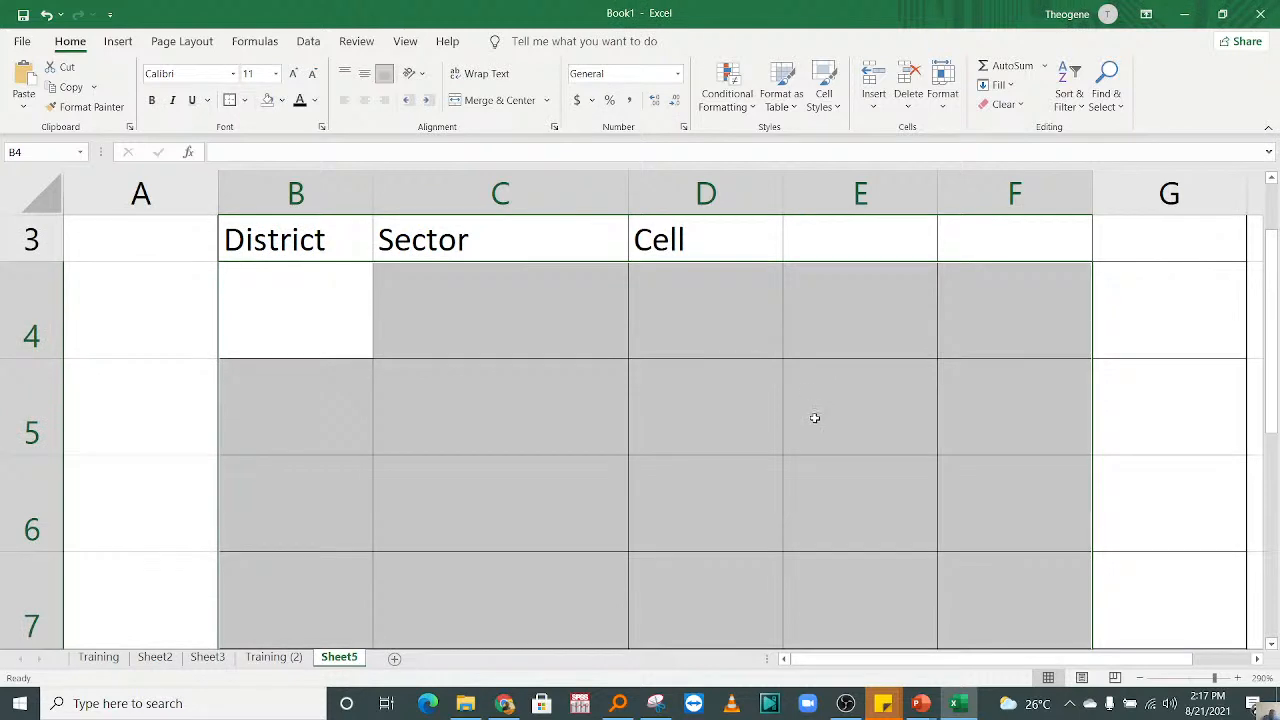
left_click(564, 354)
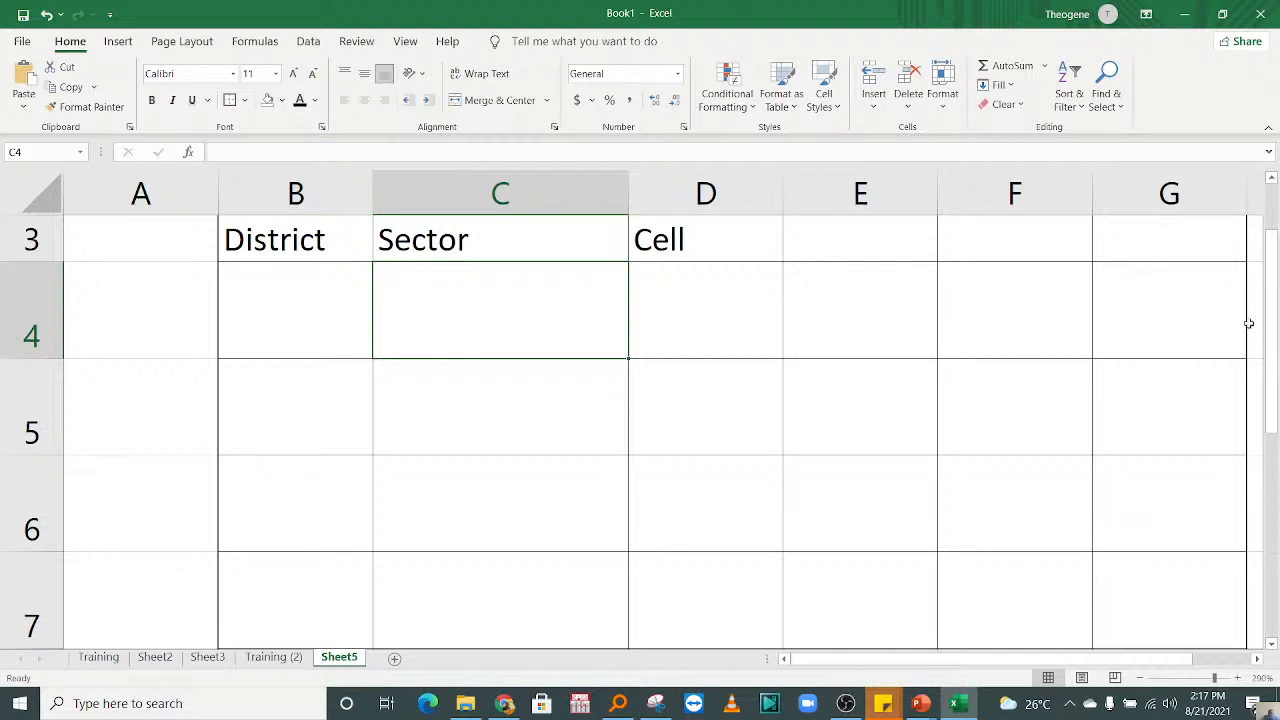
Step: View the table in Page Layout and Page Break Preview, and return to Normal view
left_click_drag(1271, 316, 1273, 256)
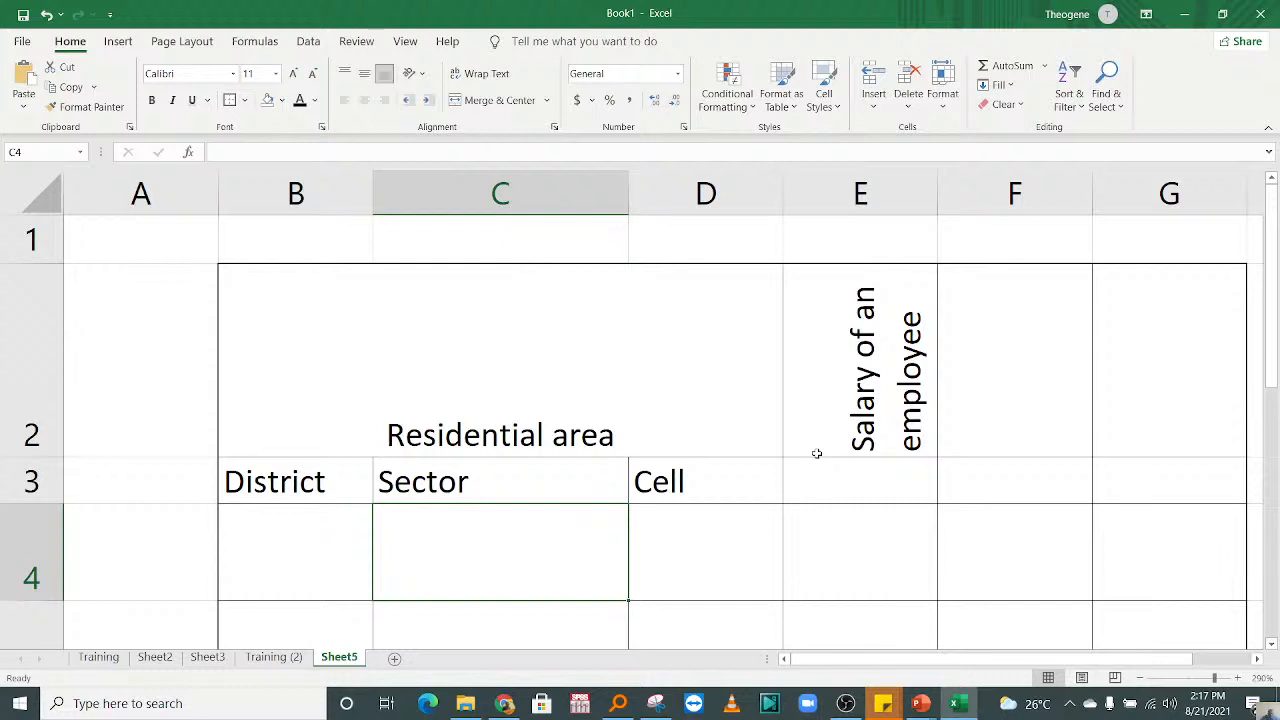
left_click(895, 445)
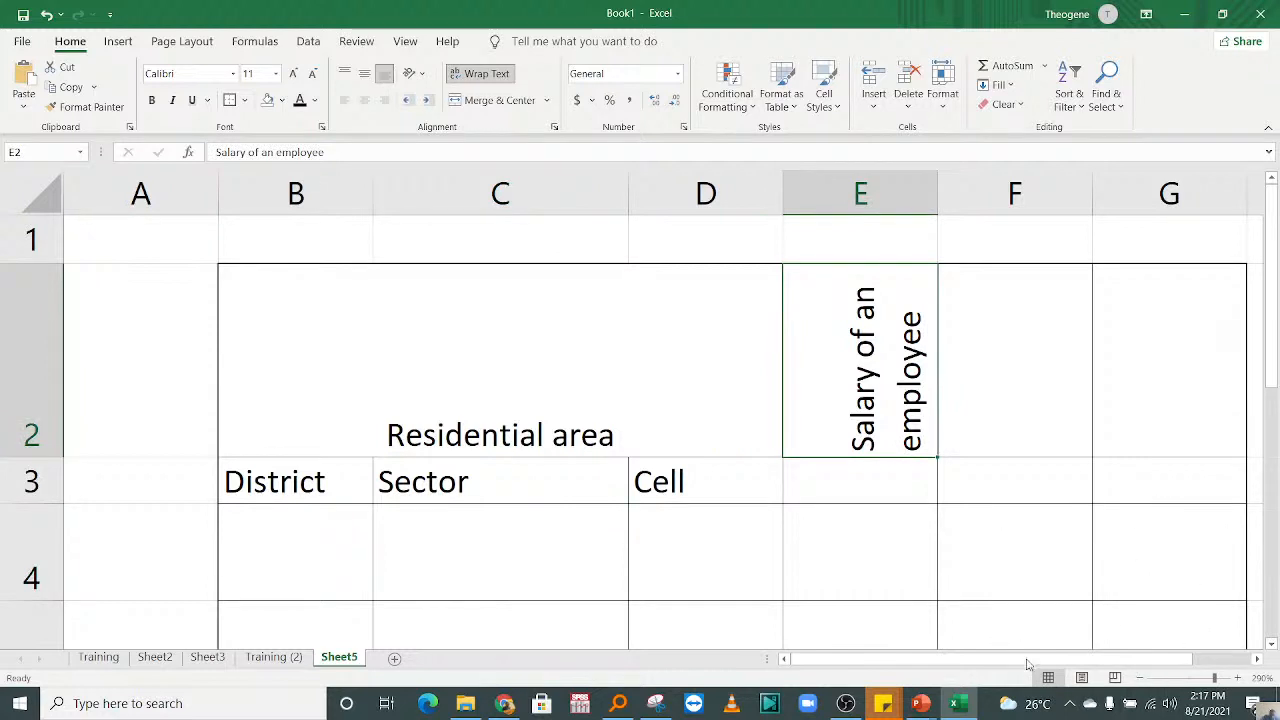
left_click(1083, 678)
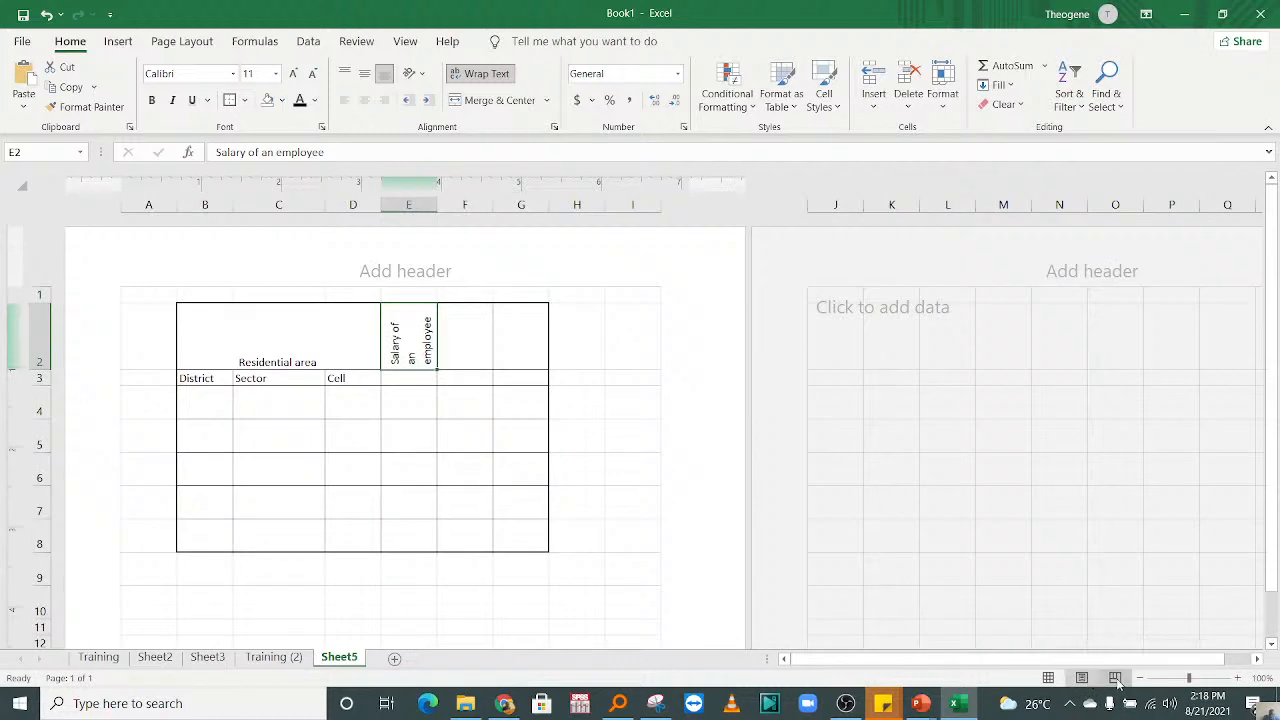
left_click(1115, 678)
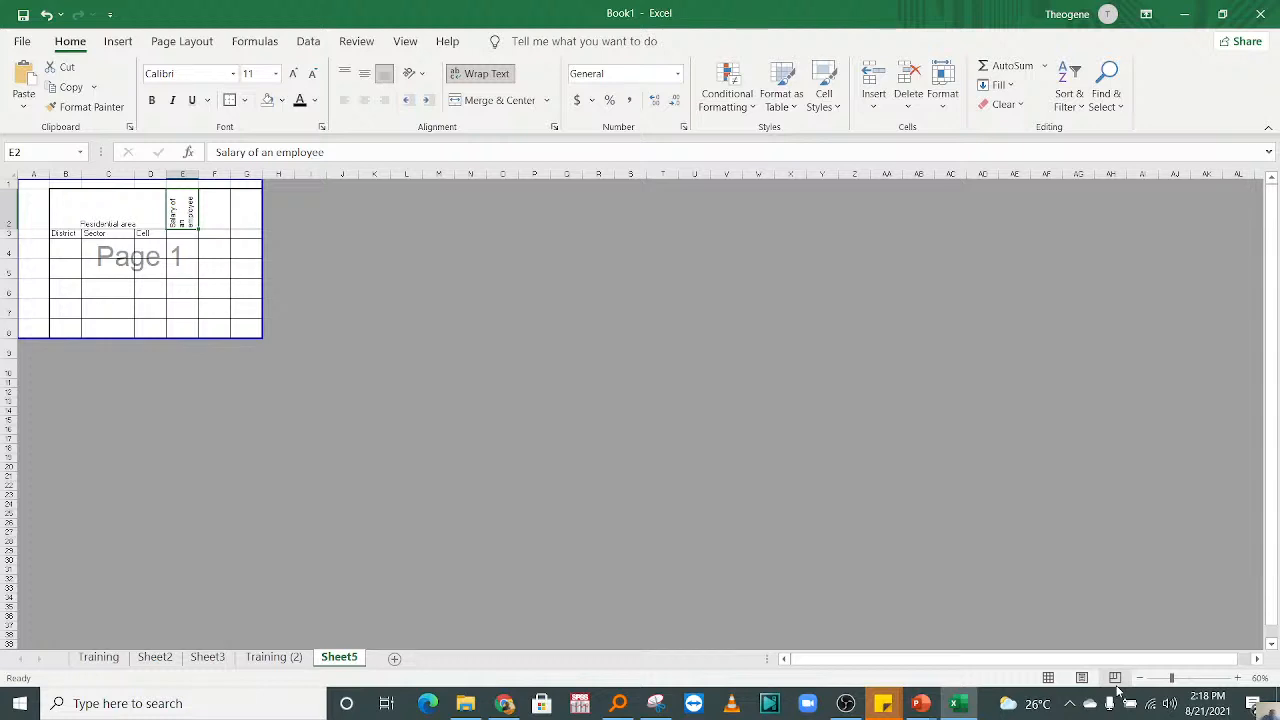
left_click(1048, 678)
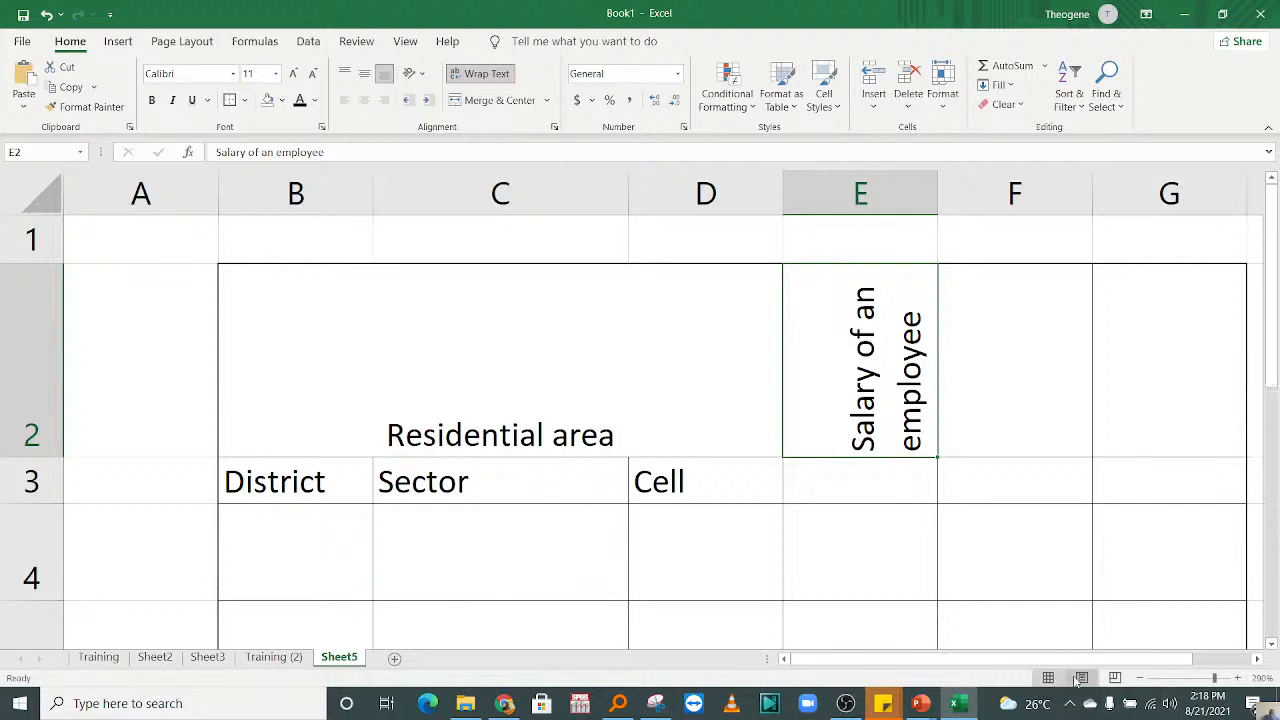
key("Down")
key("Left")
left_click_drag(1271, 300, 1277, 337)
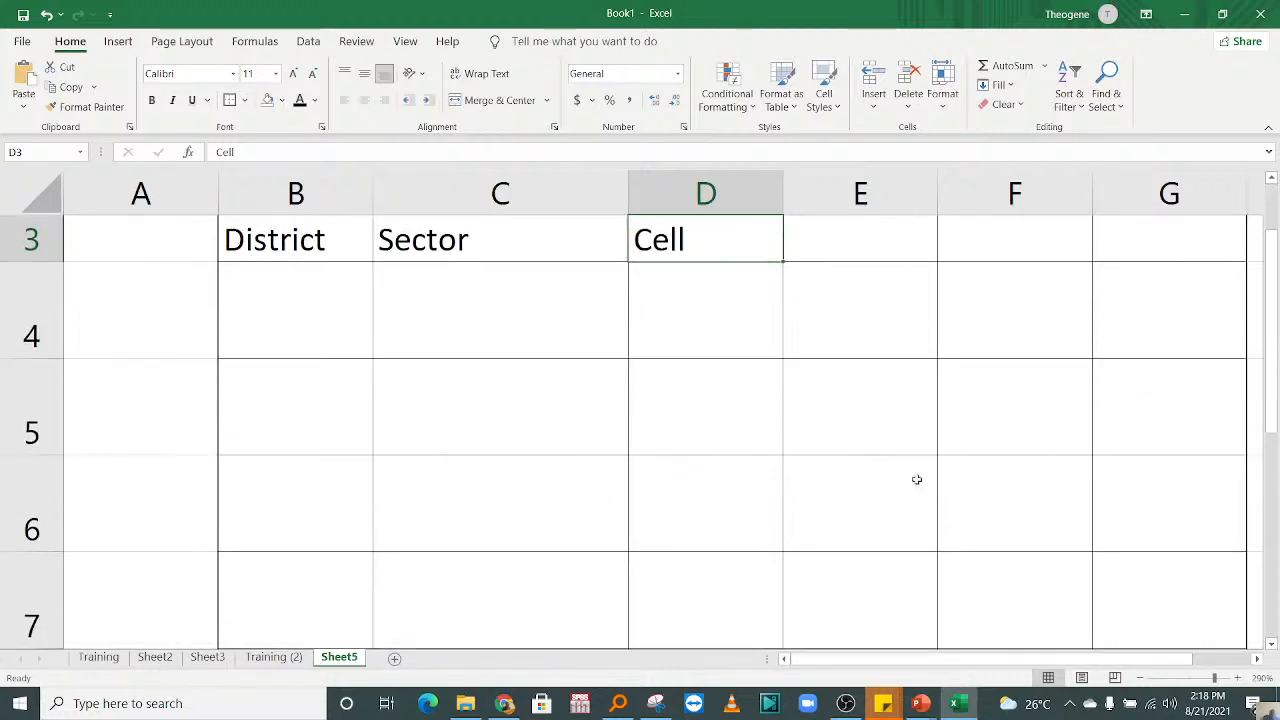
Step: Select cell E5, preview the sheet in Page Layout and Page Break Preview, and return to Normal view
left_click(808, 454)
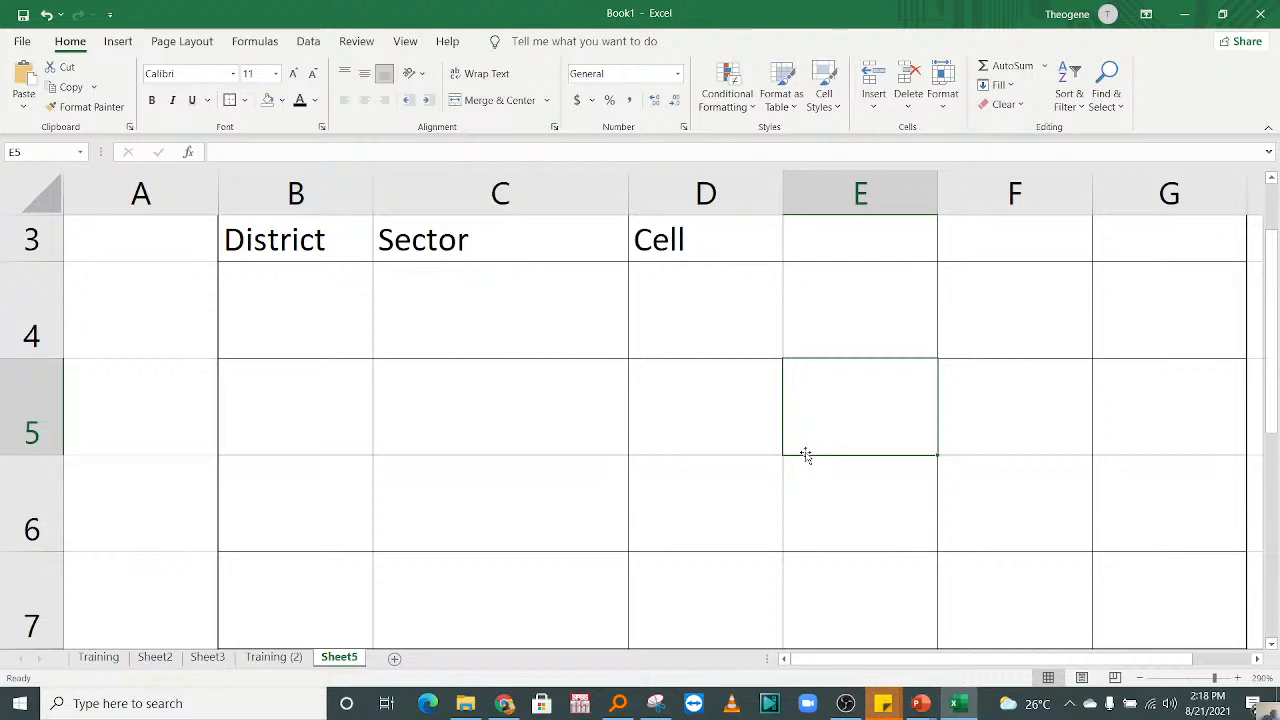
left_click(1082, 678)
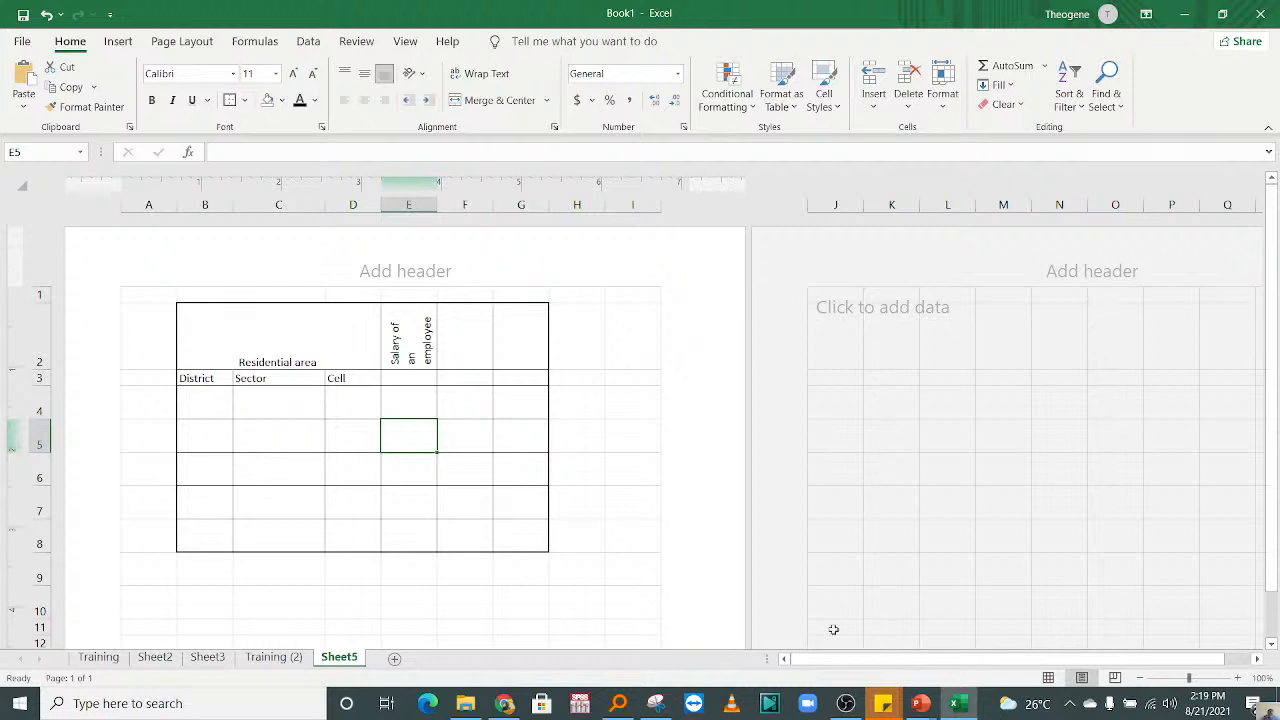
left_click(1116, 679)
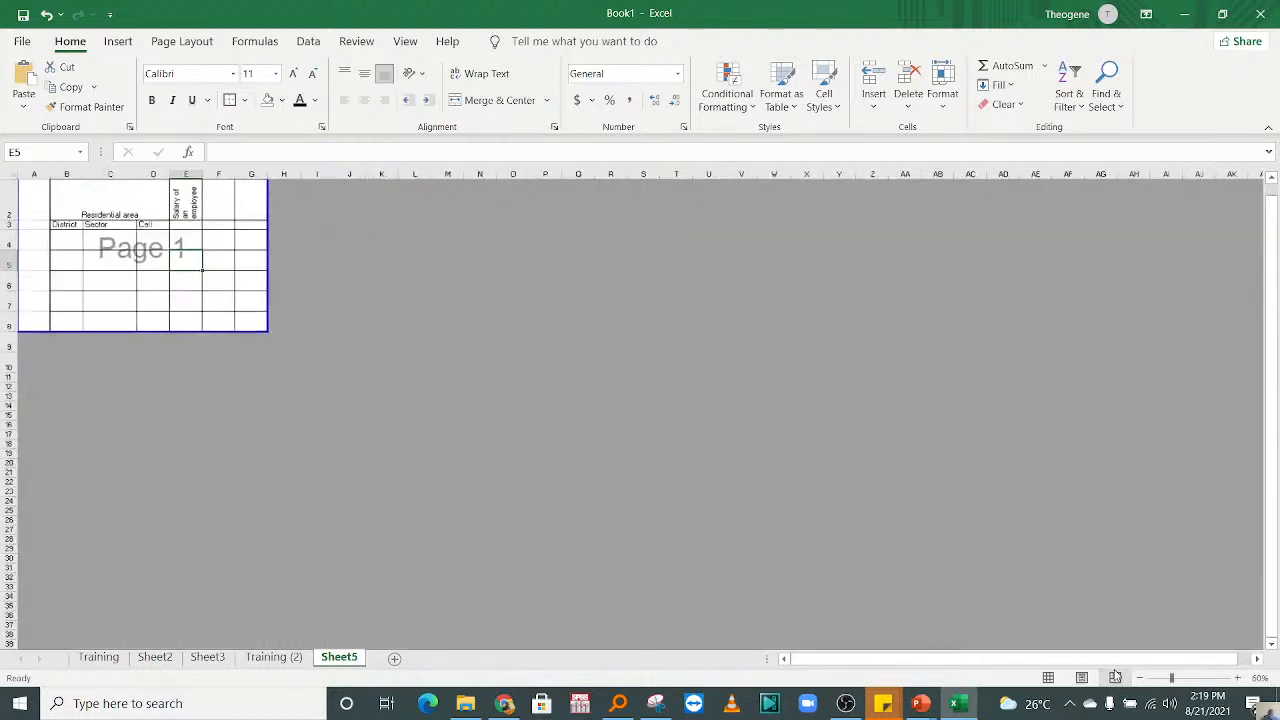
left_click(1049, 677)
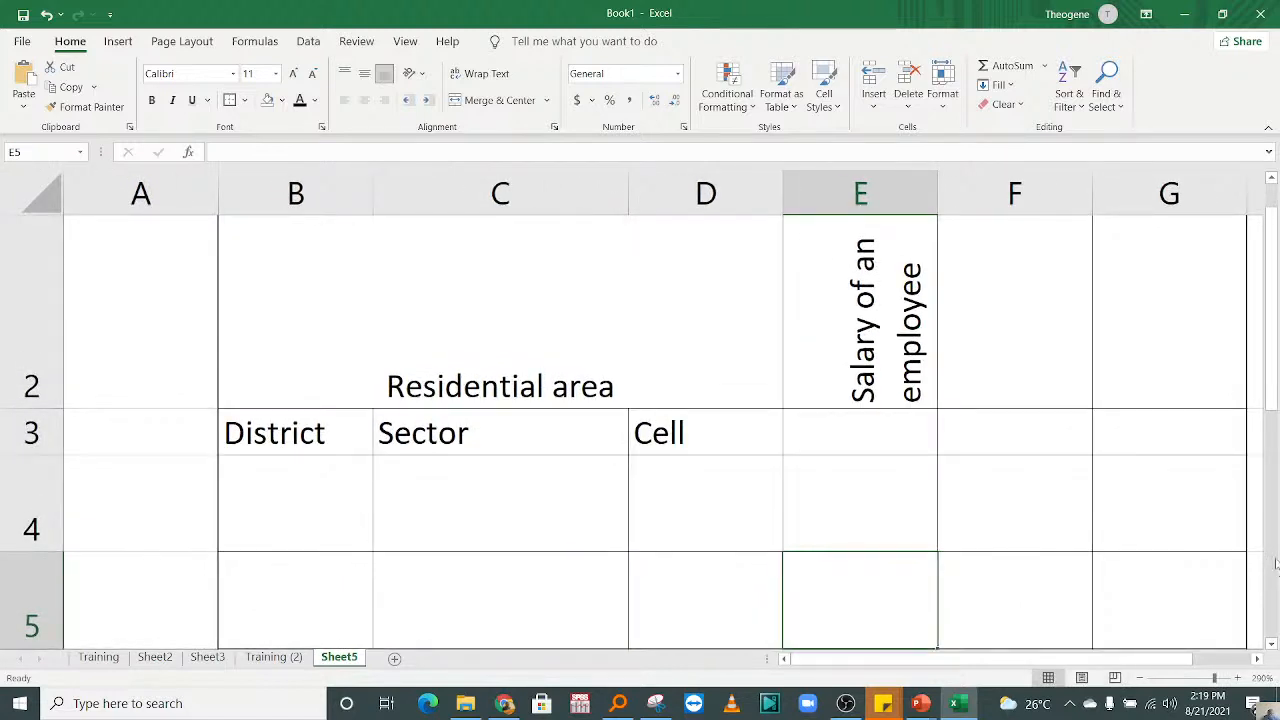
left_click_drag(1273, 395, 1275, 352)
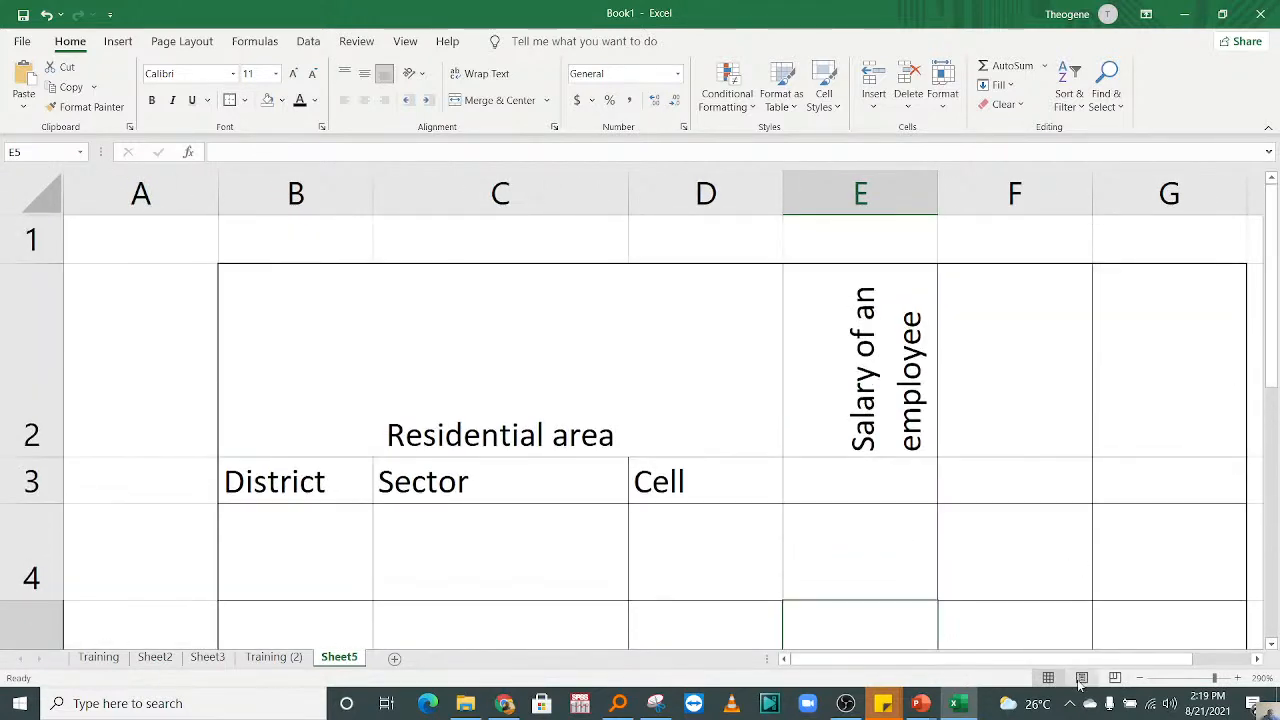
Step: Extend the table by applying All Borders to the range H2:L8
left_click(975, 495)
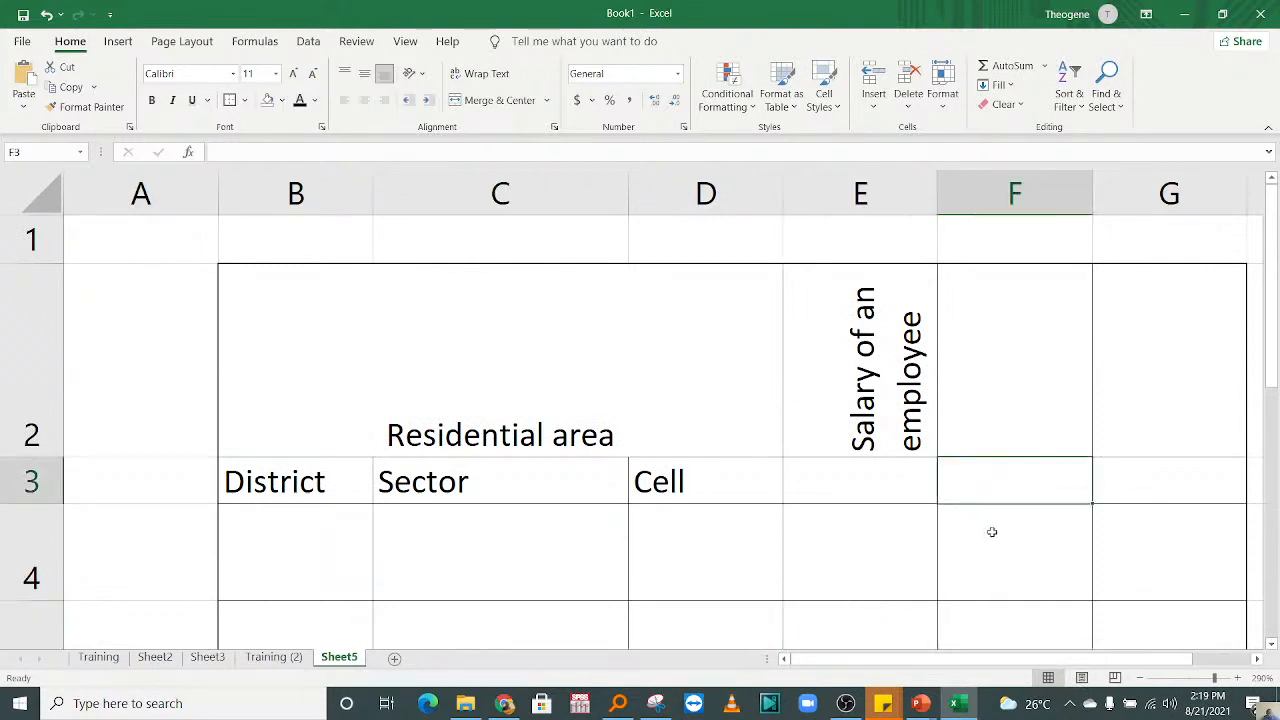
key("Right")
key("Right")
key("Right")
key("Right")
key("Right")
key("Right")
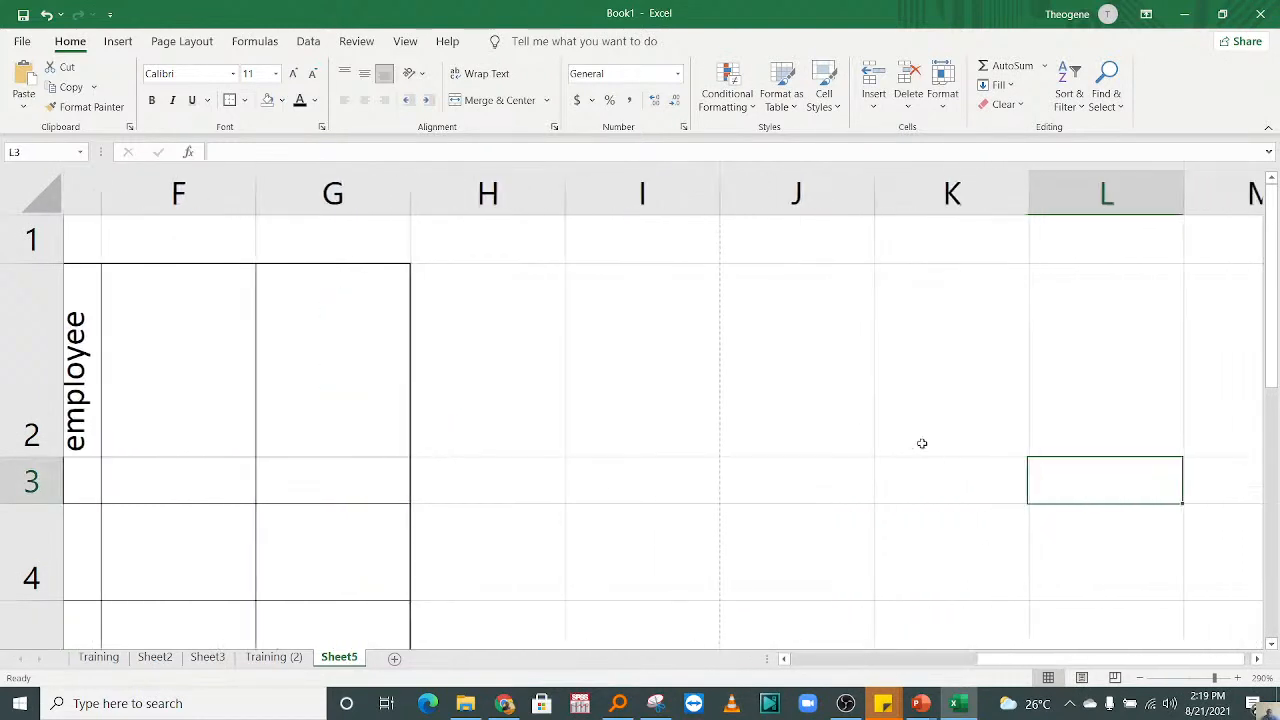
left_click_drag(485, 350, 1081, 366)
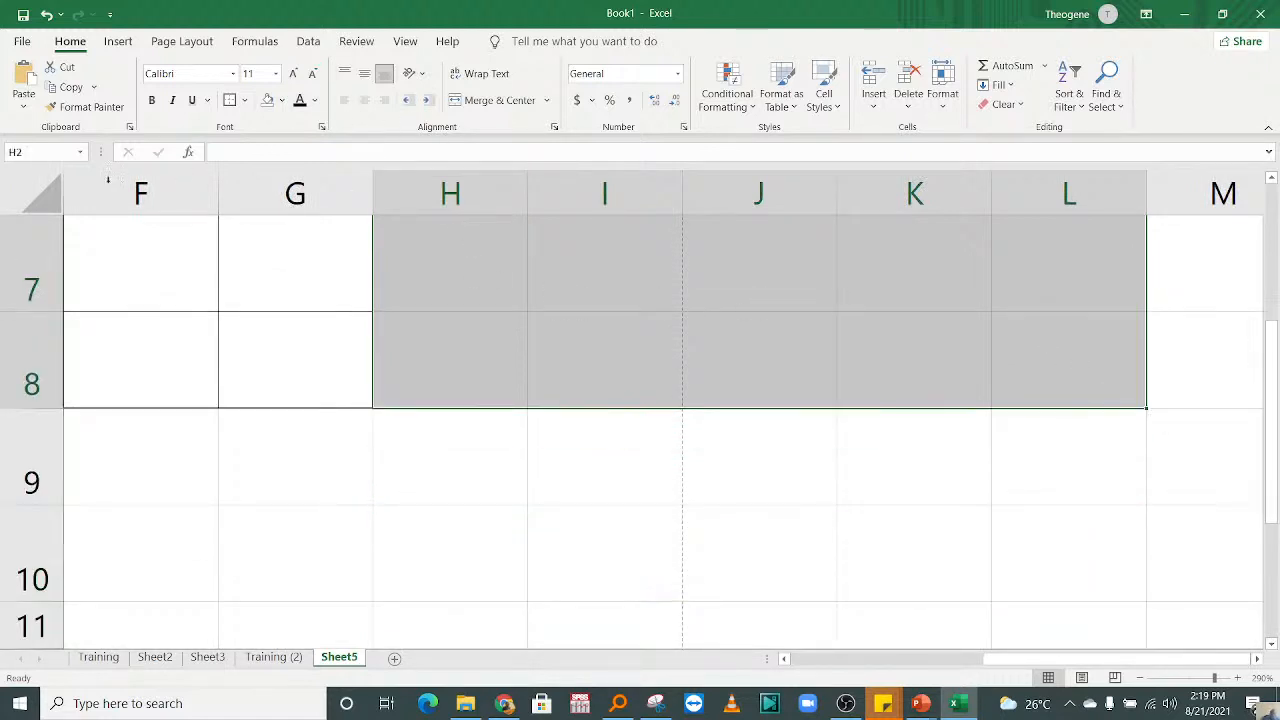
left_click(244, 100)
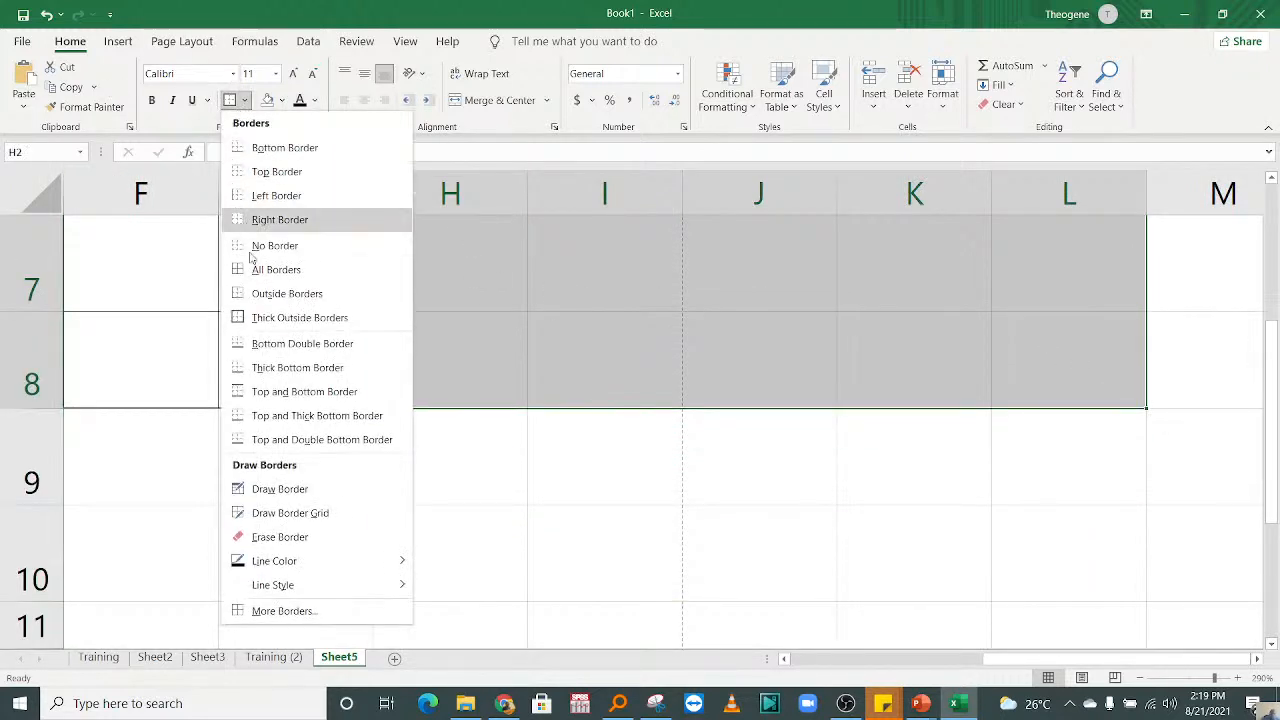
left_click(265, 270)
scroll(632, 346, "up", 2)
left_click(632, 346)
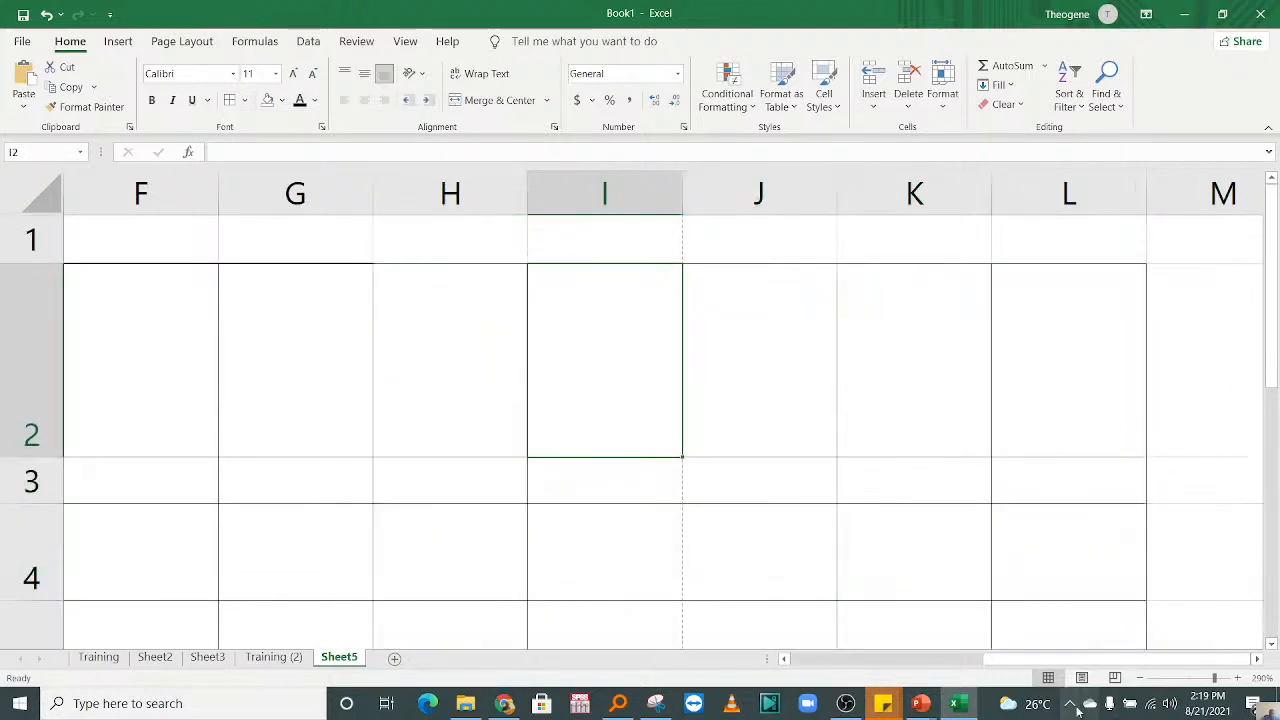
Step: Examine the extended table in Page Layout view, selecting its part on the second page and its part on the first page
left_click_drag(1078, 663, 897, 666)
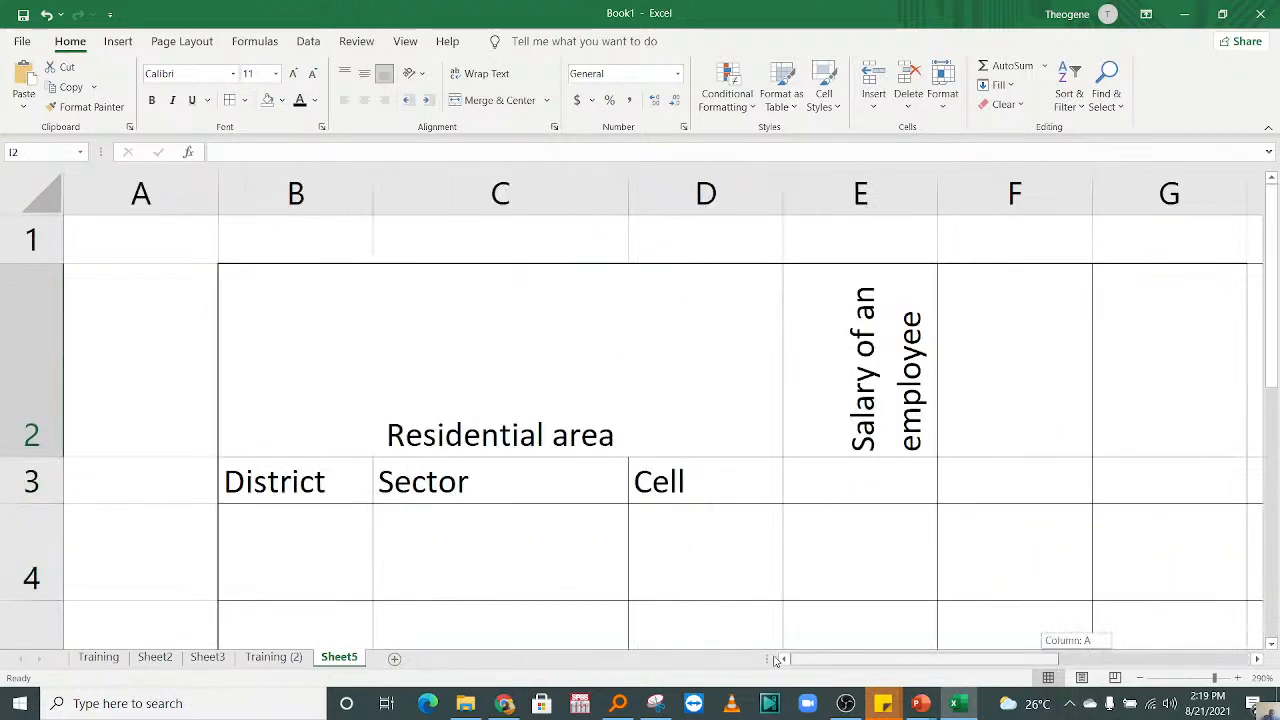
left_click(1083, 679)
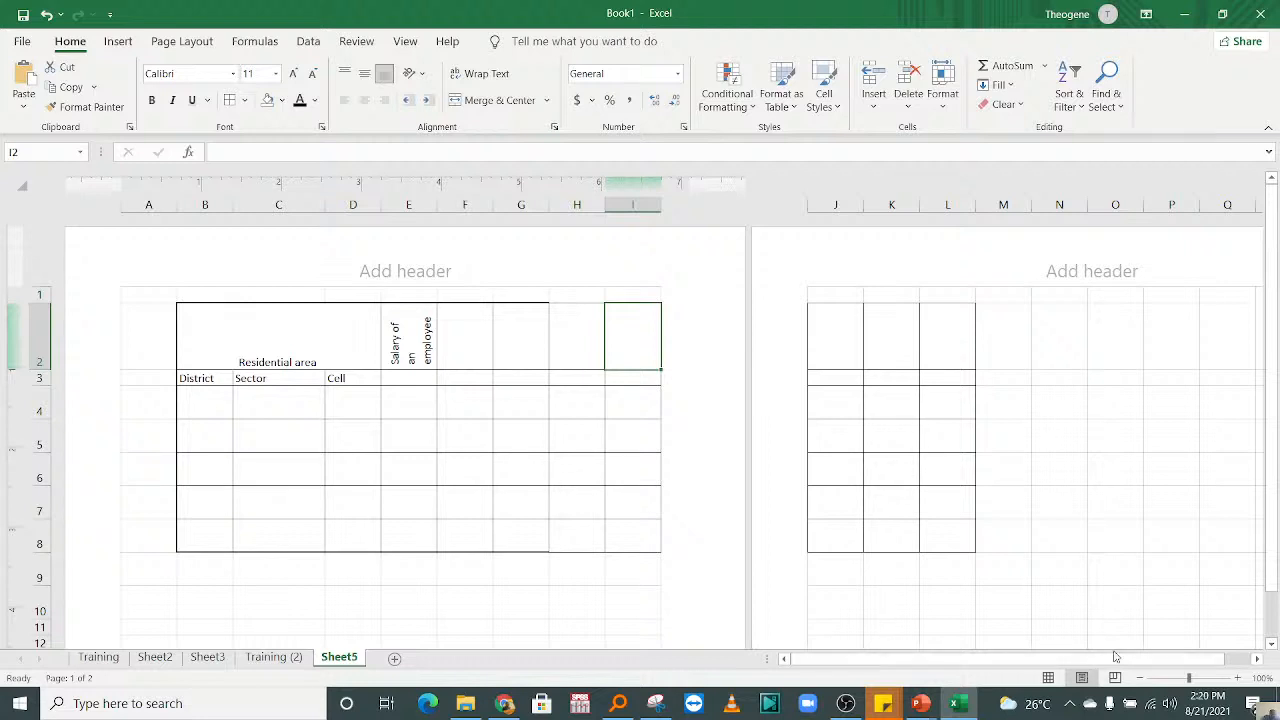
left_click(887, 410)
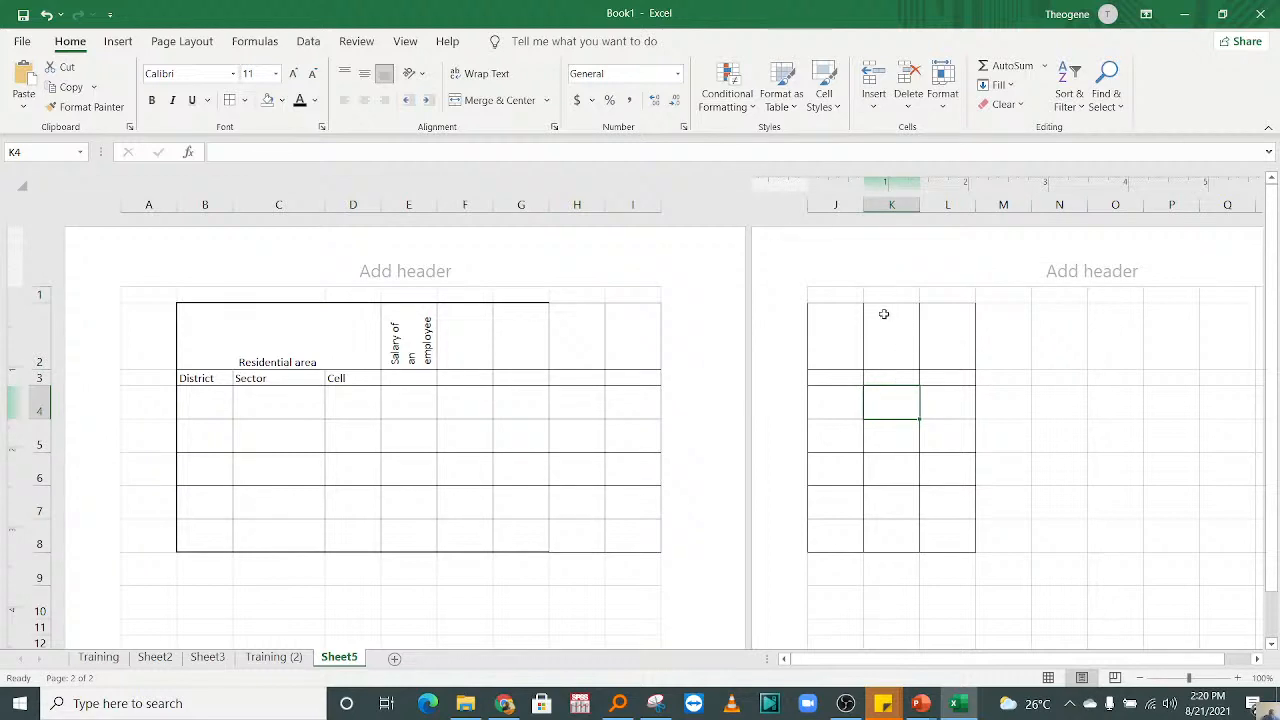
left_click_drag(840, 342, 1268, 541)
left_click_drag(1141, 657, 737, 629)
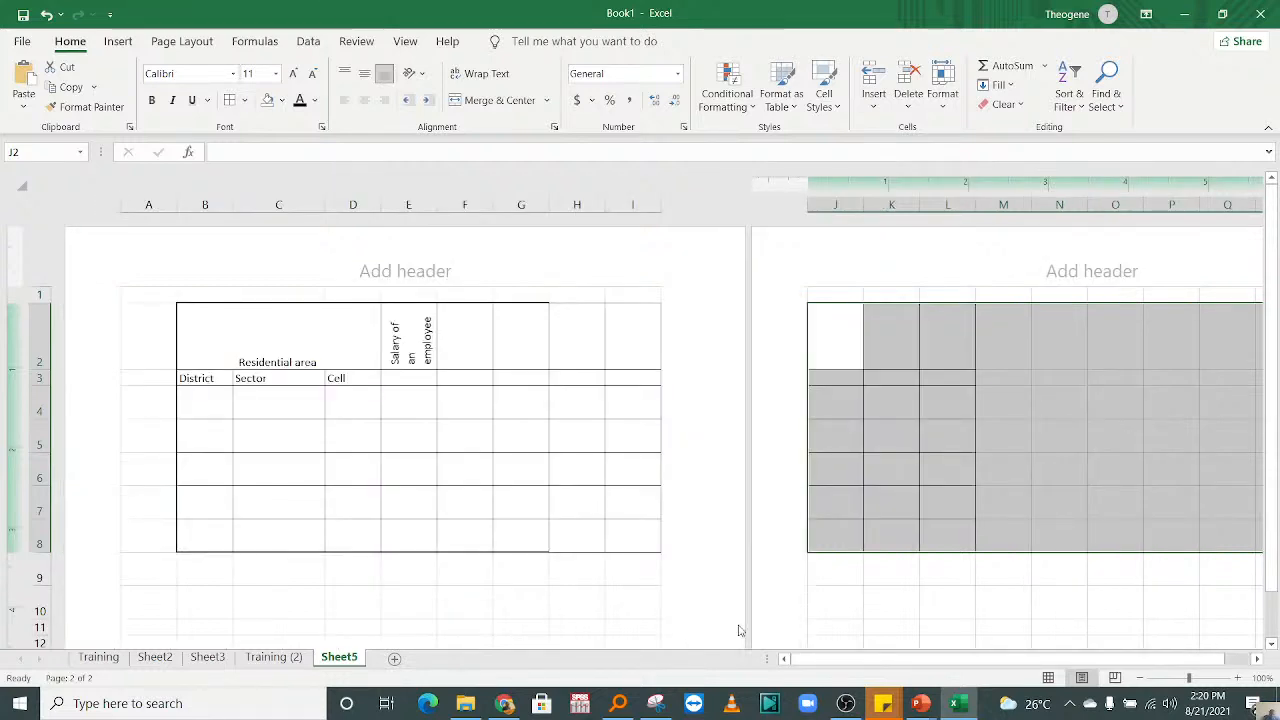
left_click_drag(205, 340, 653, 552)
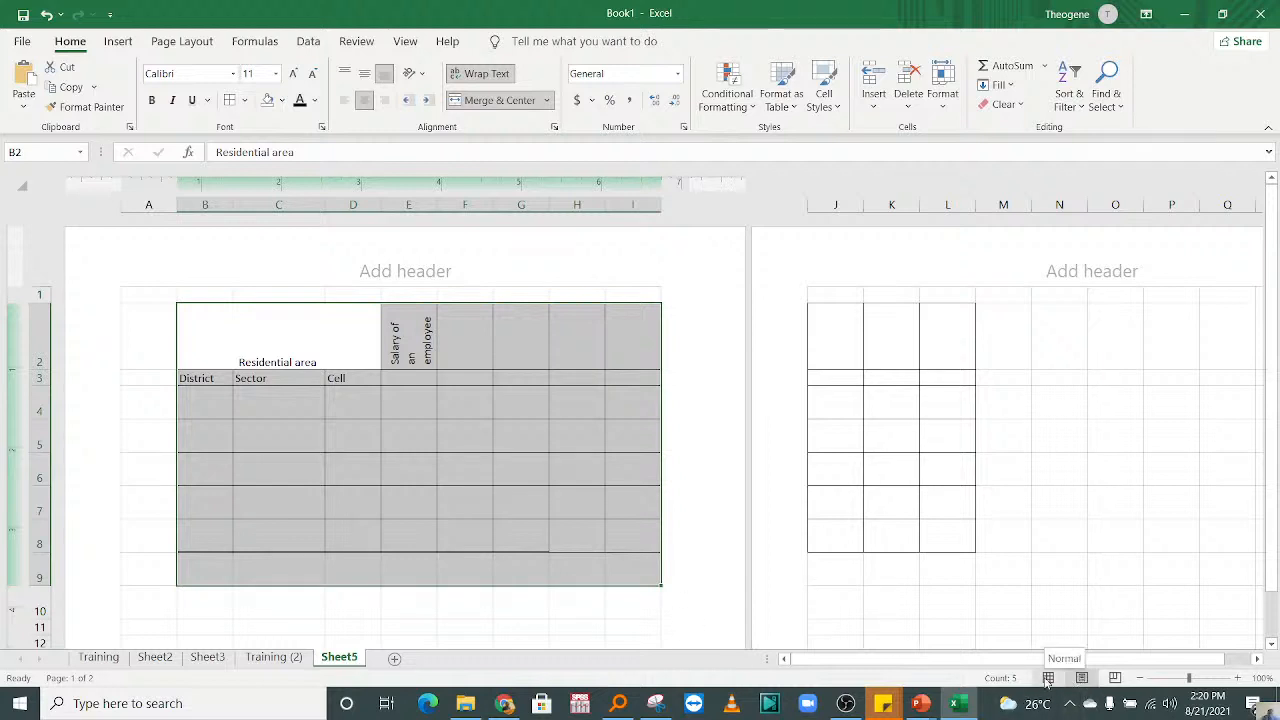
Step: Show the sheet in Page Break Preview at 130% zoom and inspect the Page 1 and Page 2 areas
left_click(1115, 678)
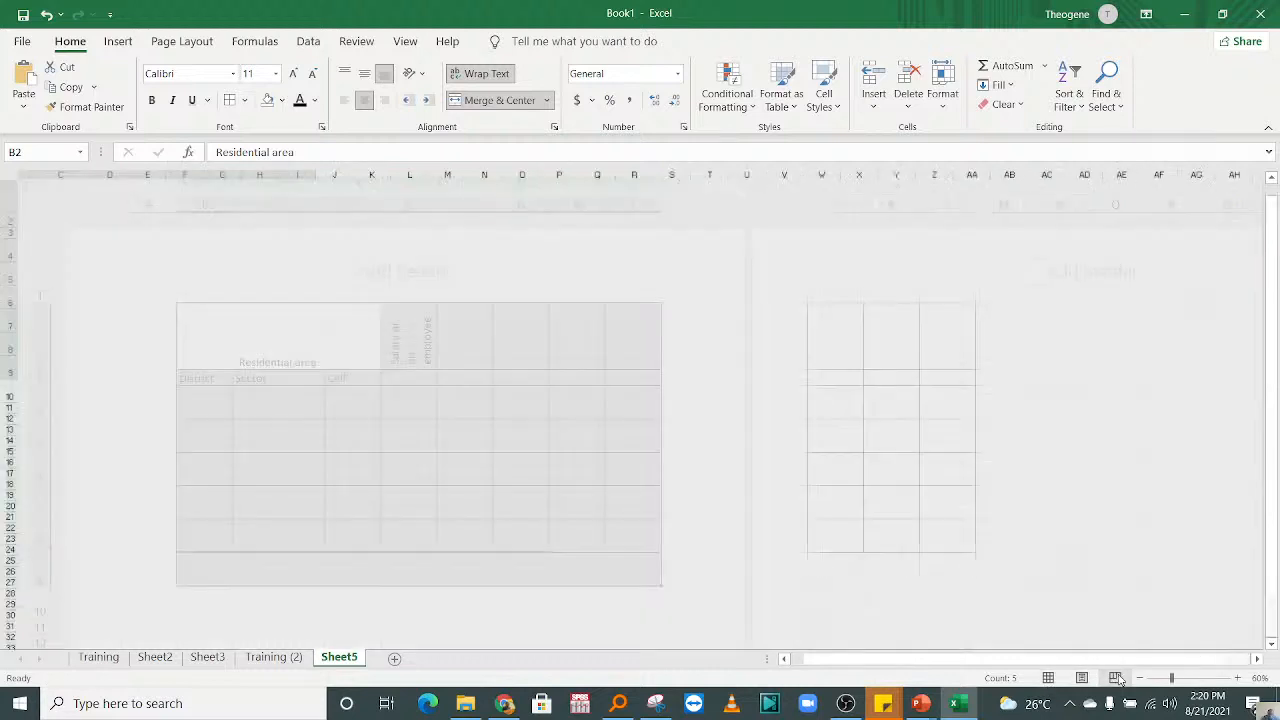
left_click(566, 374)
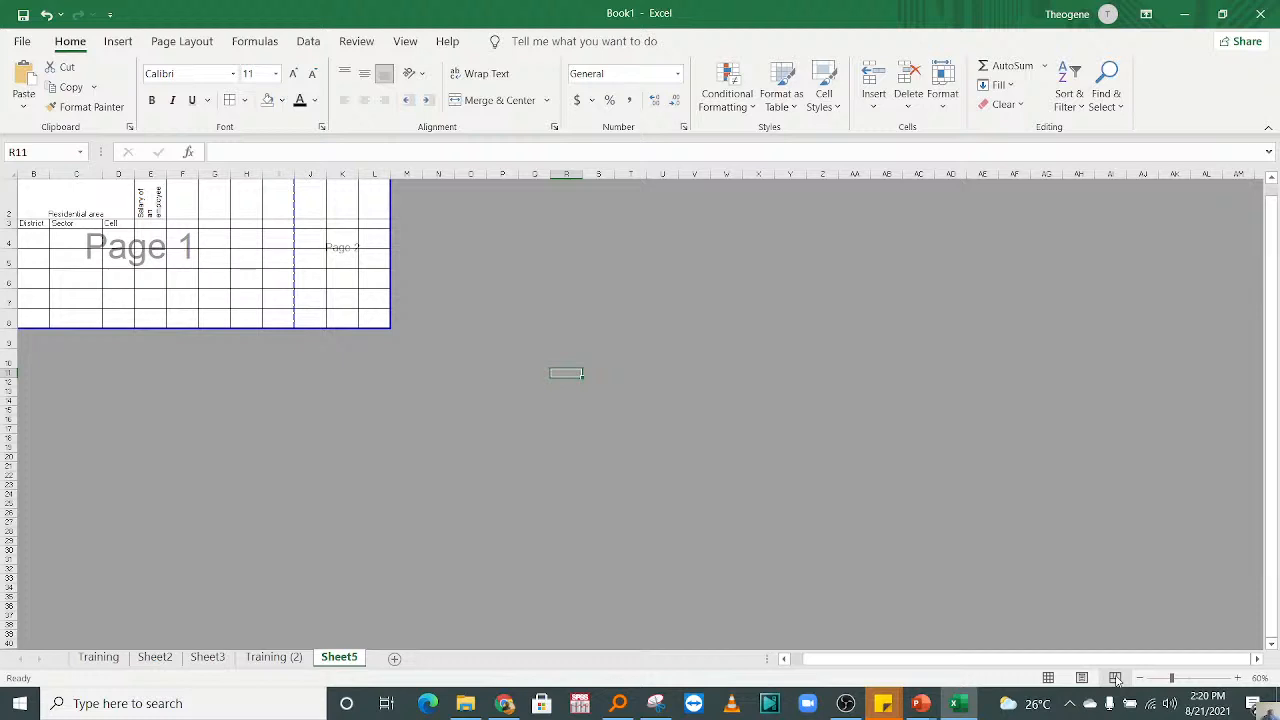
left_click_drag(1274, 548, 1278, 480)
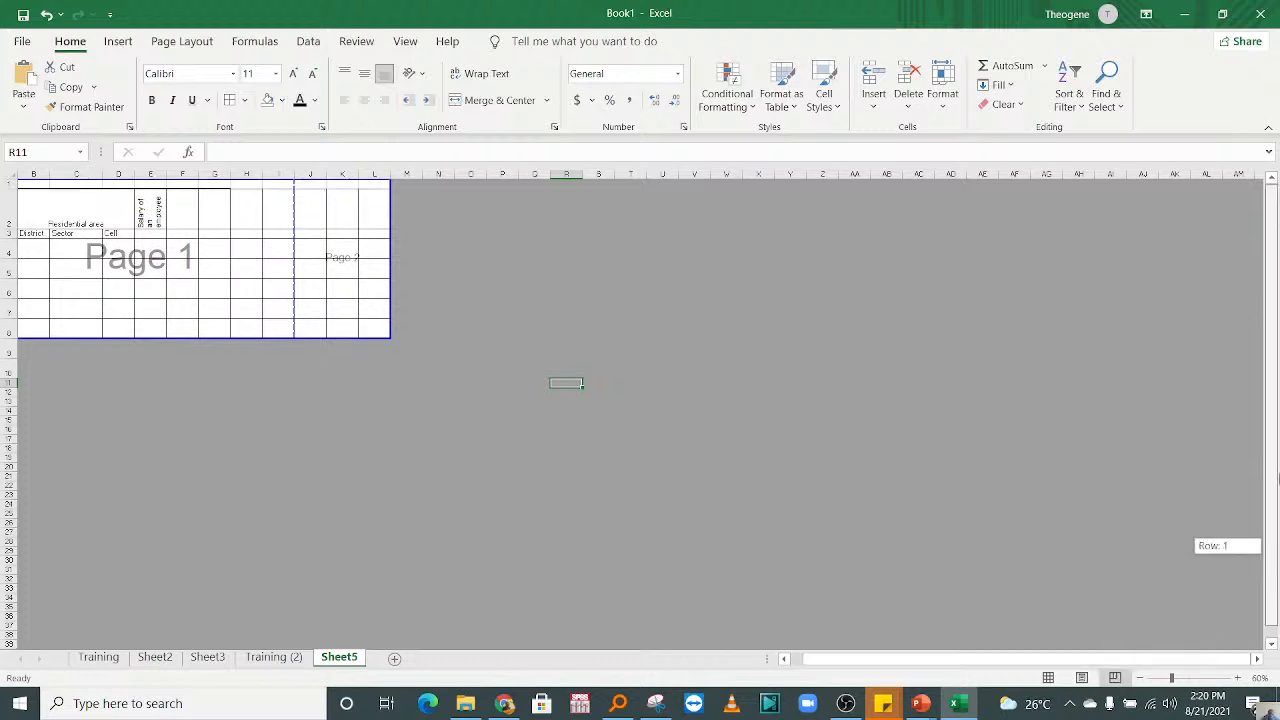
left_click_drag(1272, 419, 1272, 419)
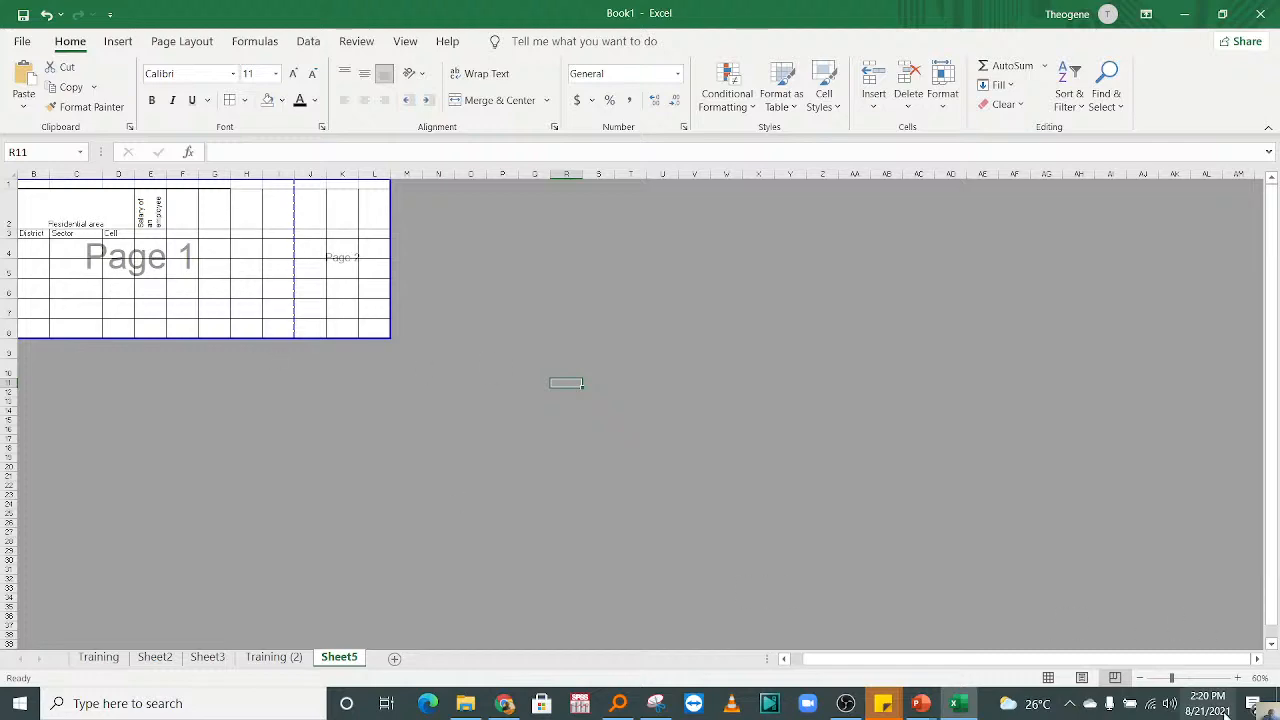
left_click(1238, 677)
left_click(1238, 677)
left_click(1238, 677)
left_click(1238, 677)
left_click(1238, 677)
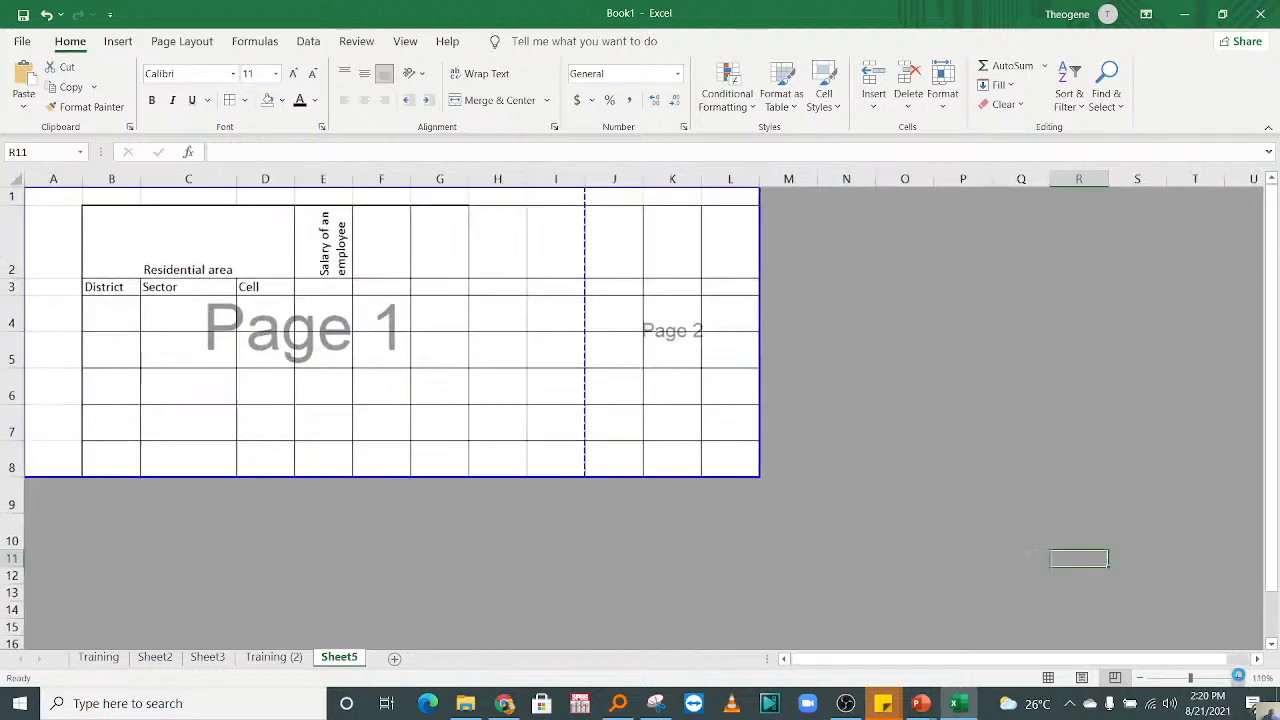
left_click(1238, 677)
left_click(1238, 677)
left_click(346, 442)
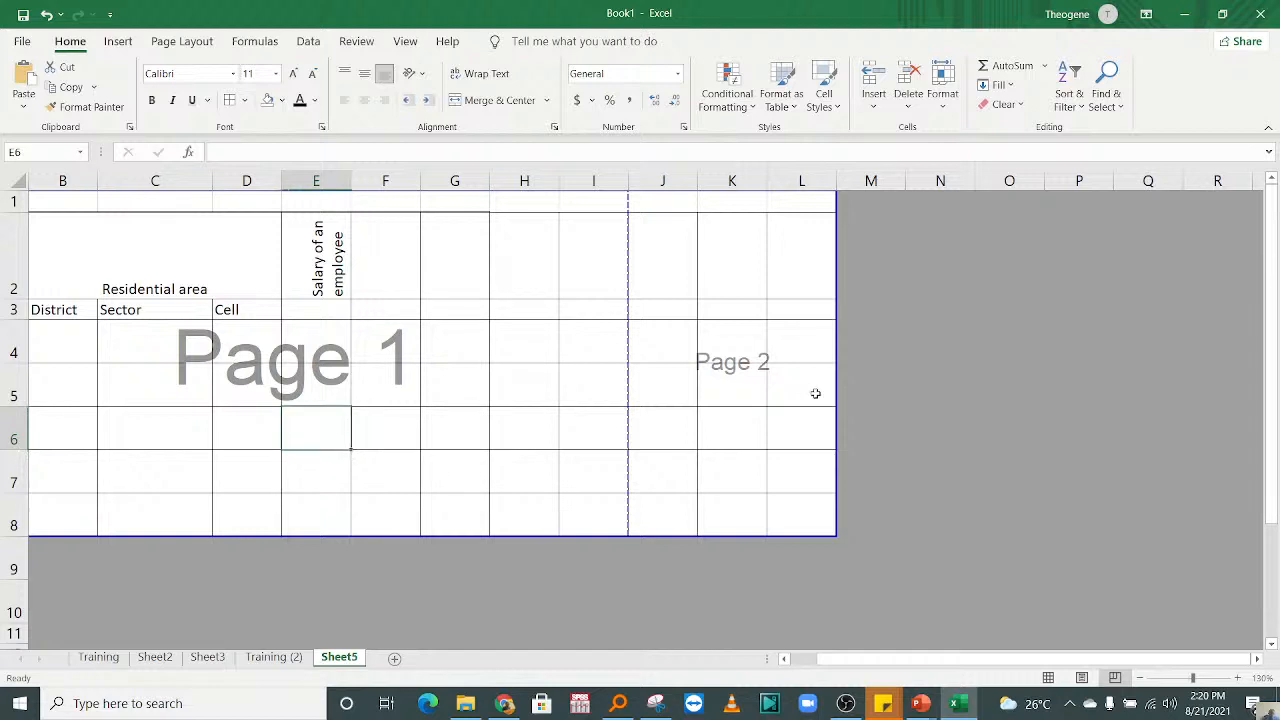
left_click(762, 352)
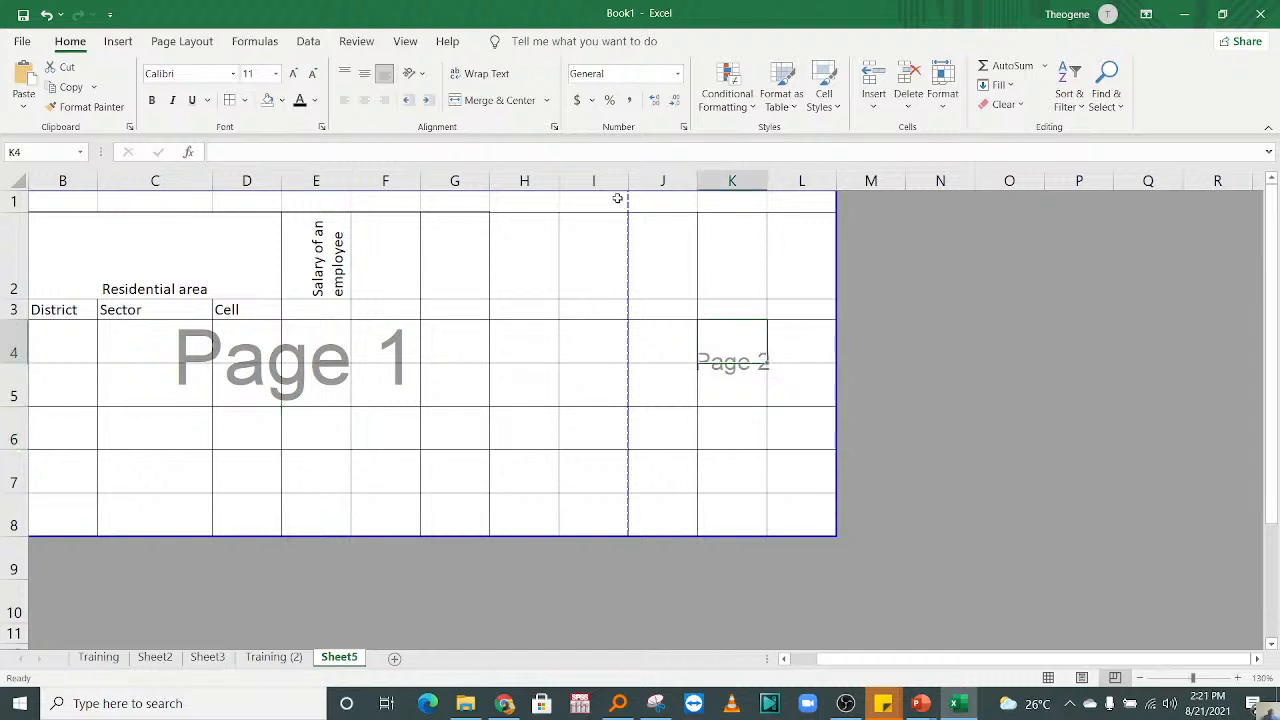
Step: Move the page break between columns I and J past column L to fit the table on one page
left_click_drag(594, 180, 692, 330)
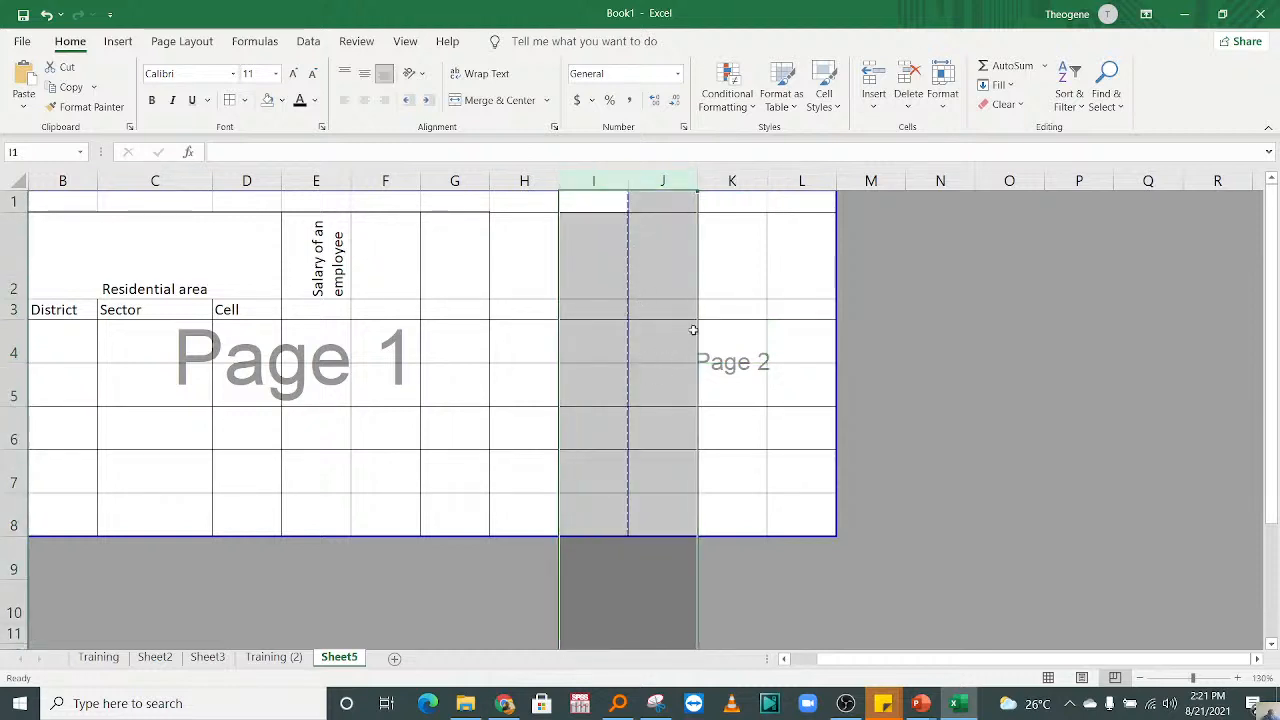
left_click(660, 216)
left_click_drag(606, 175, 608, 174)
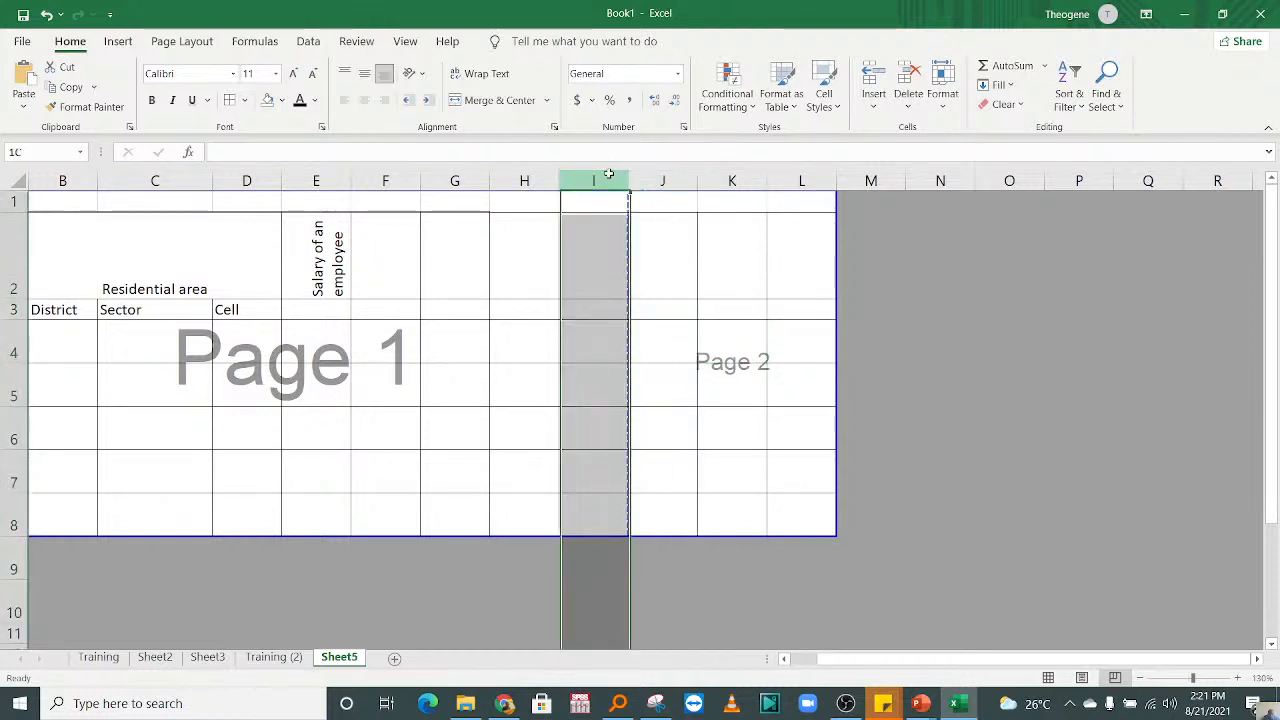
left_click(684, 392)
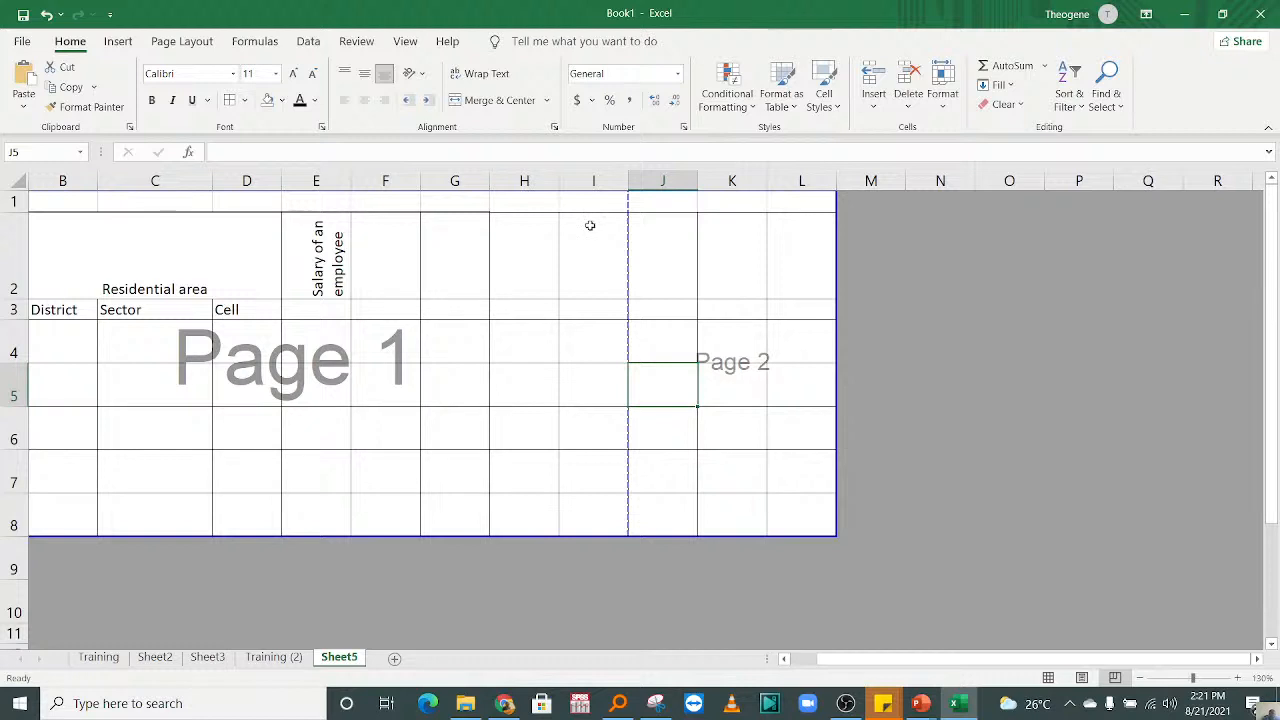
left_click(345, 413)
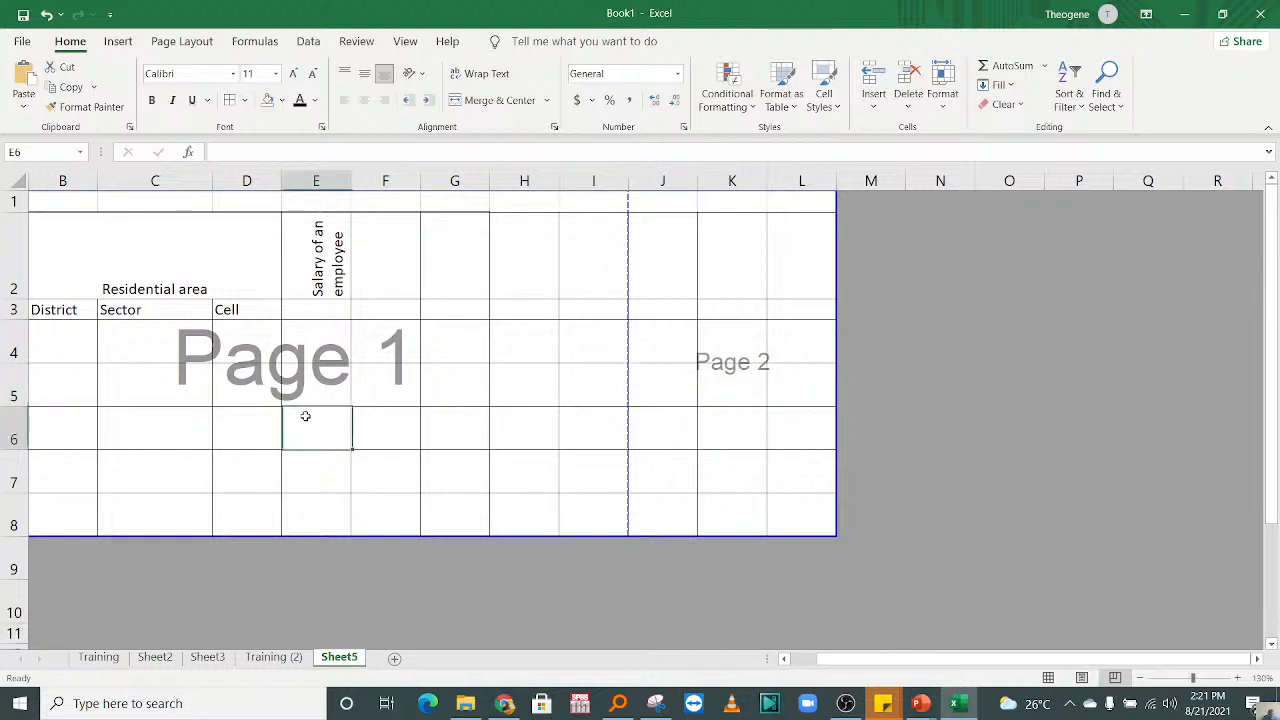
left_click(758, 374)
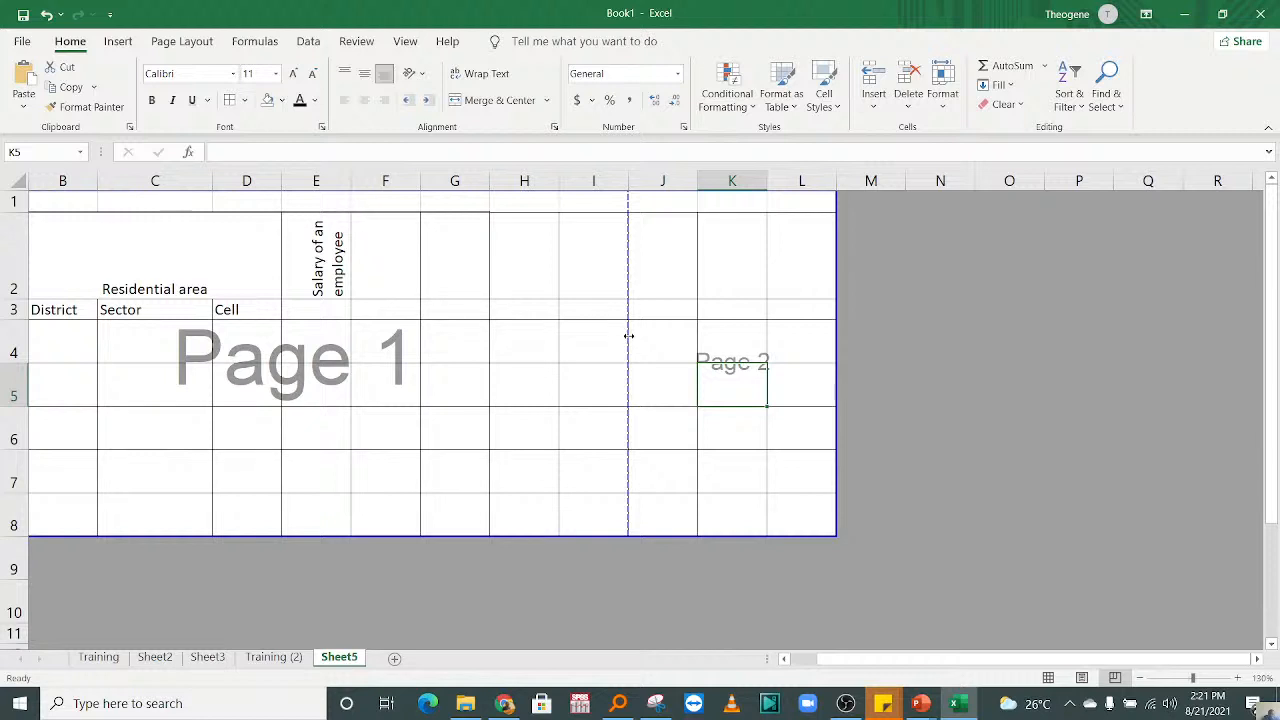
left_click_drag(628, 336, 847, 332)
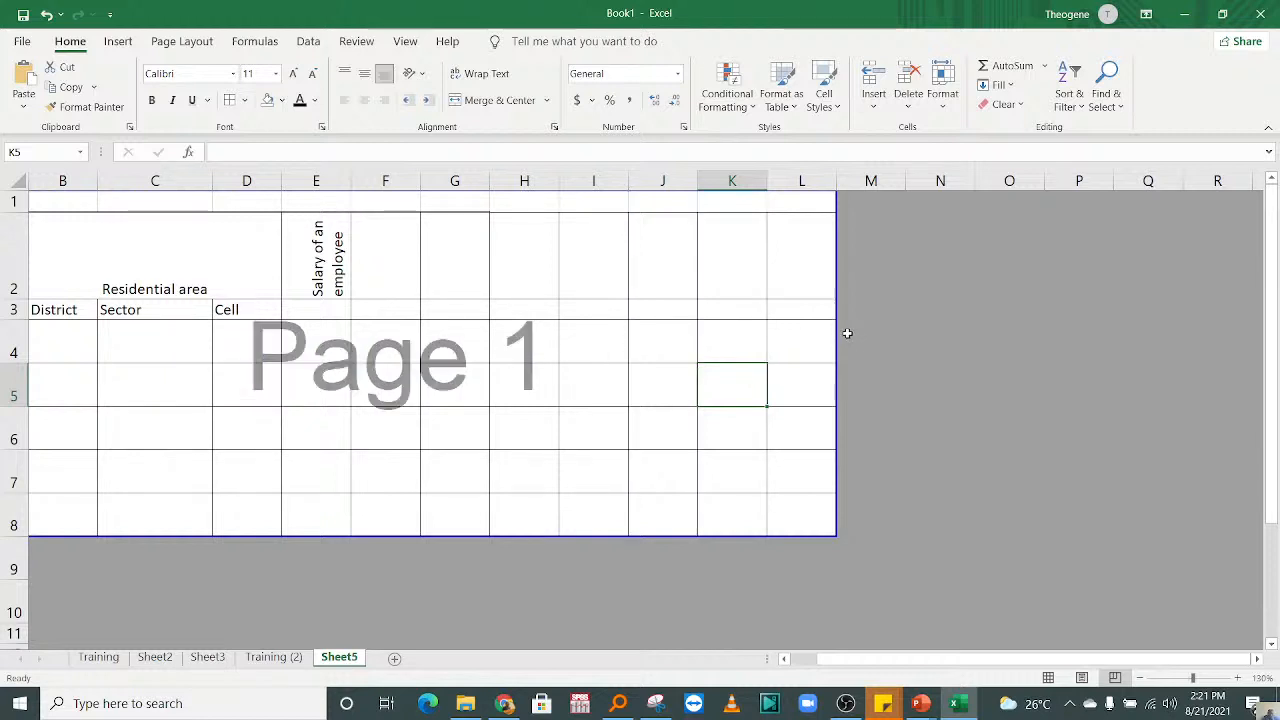
left_click(593, 440)
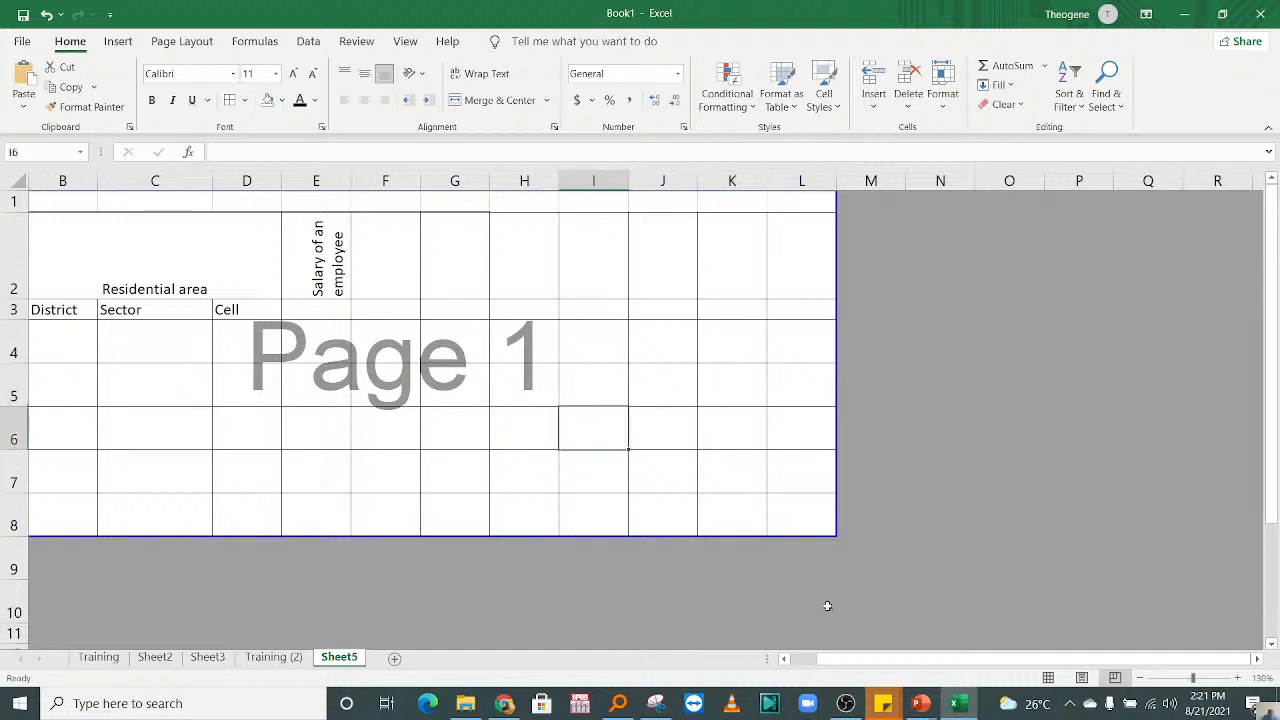
Step: Check the one-page table in Page Layout view and Page Break Preview, ending in Normal view
left_click(1082, 677)
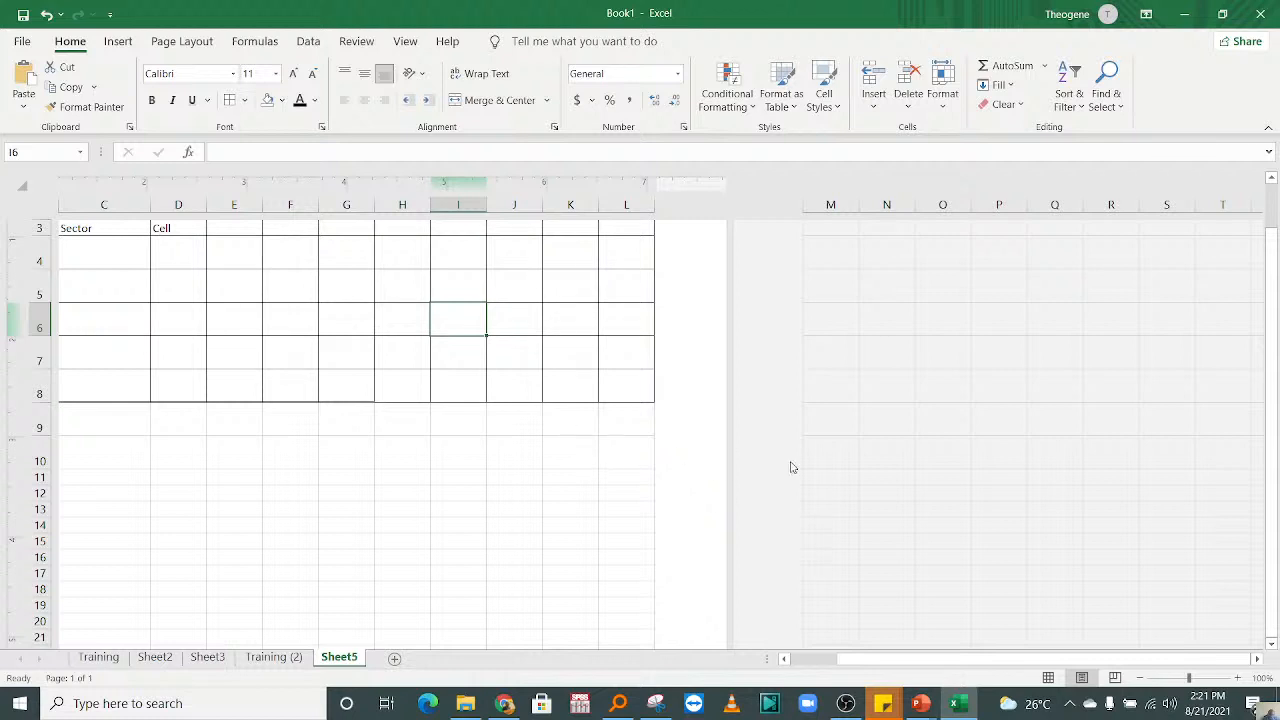
left_click_drag(1271, 342, 1270, 320)
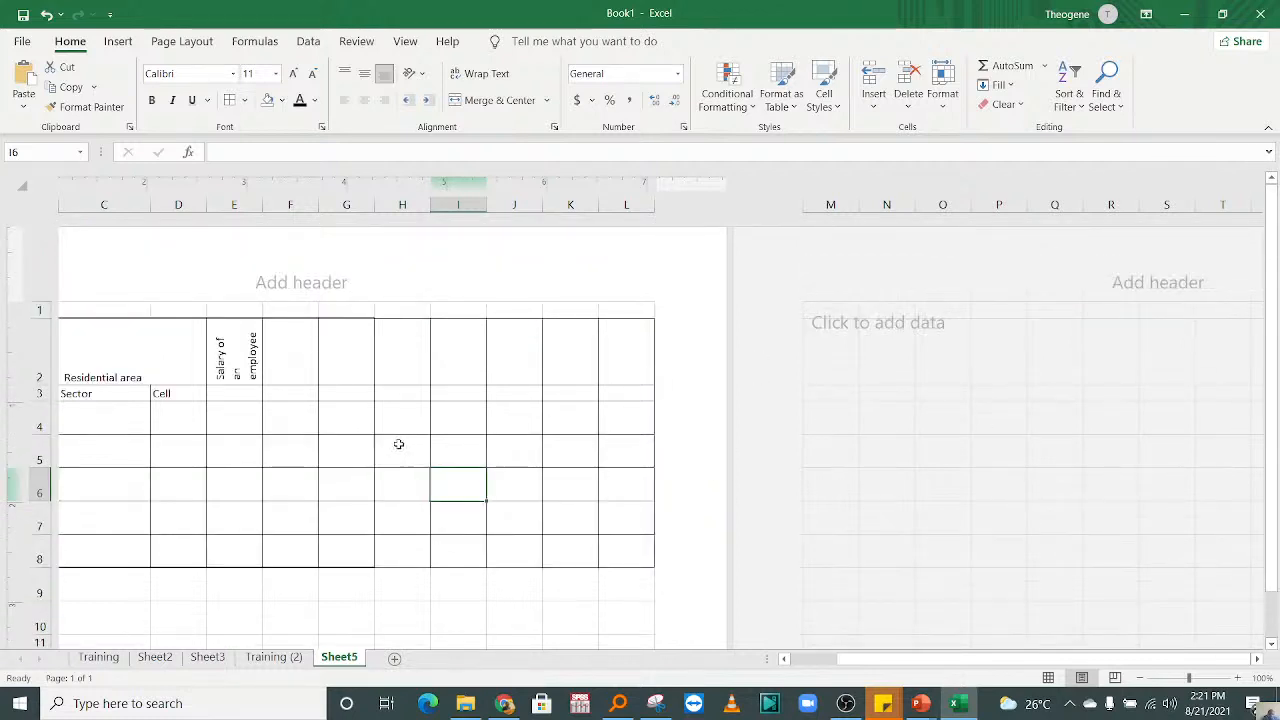
left_click(400, 448)
left_click_drag(853, 664, 756, 642)
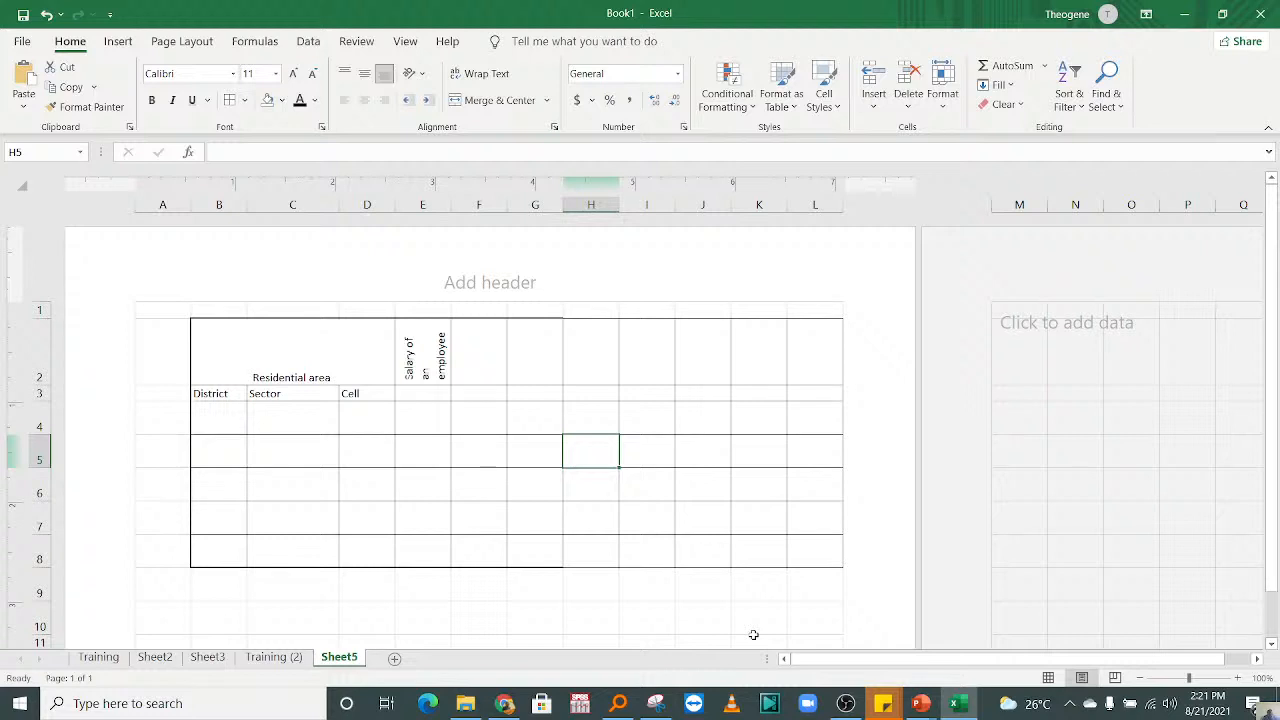
left_click(1048, 678)
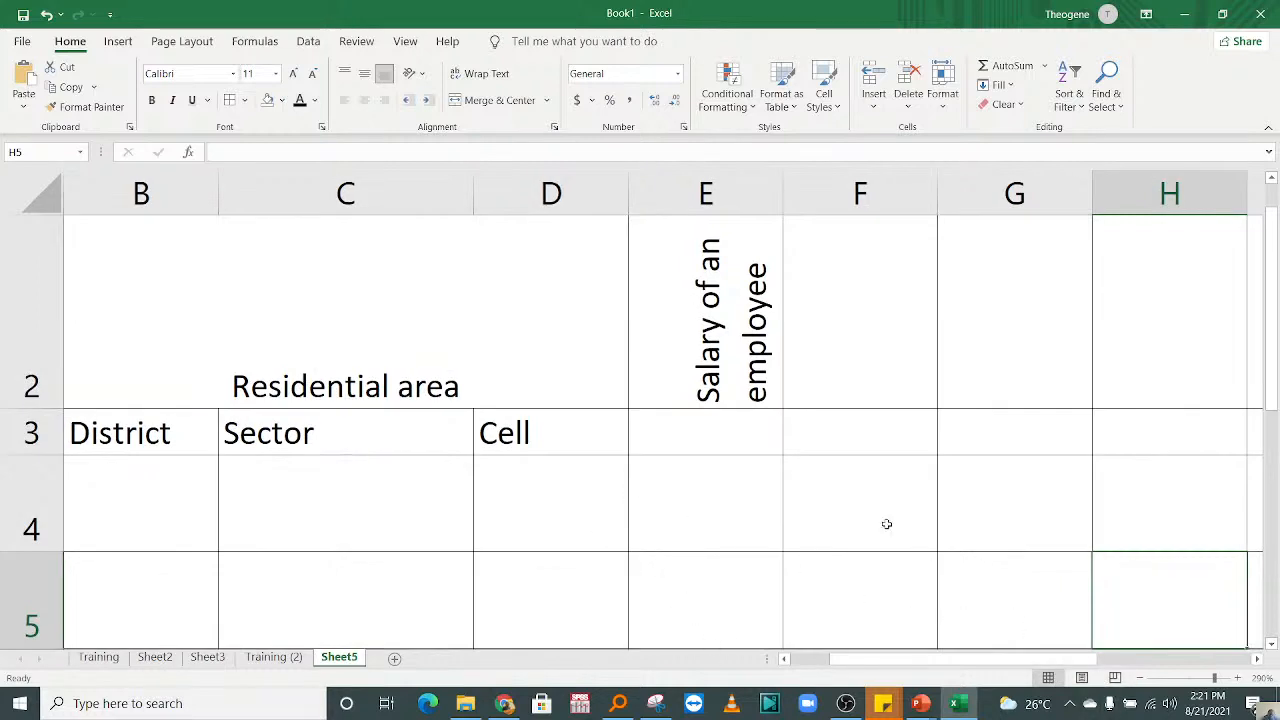
left_click(1115, 678)
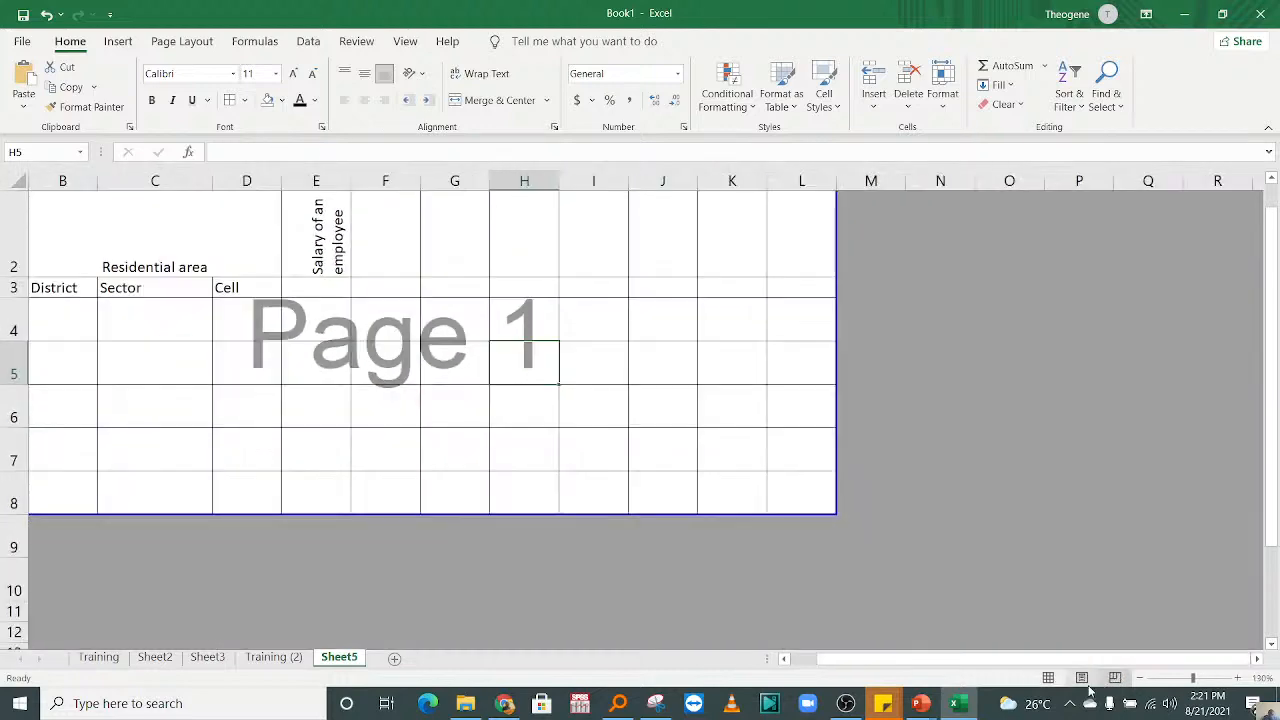
left_click(1048, 678)
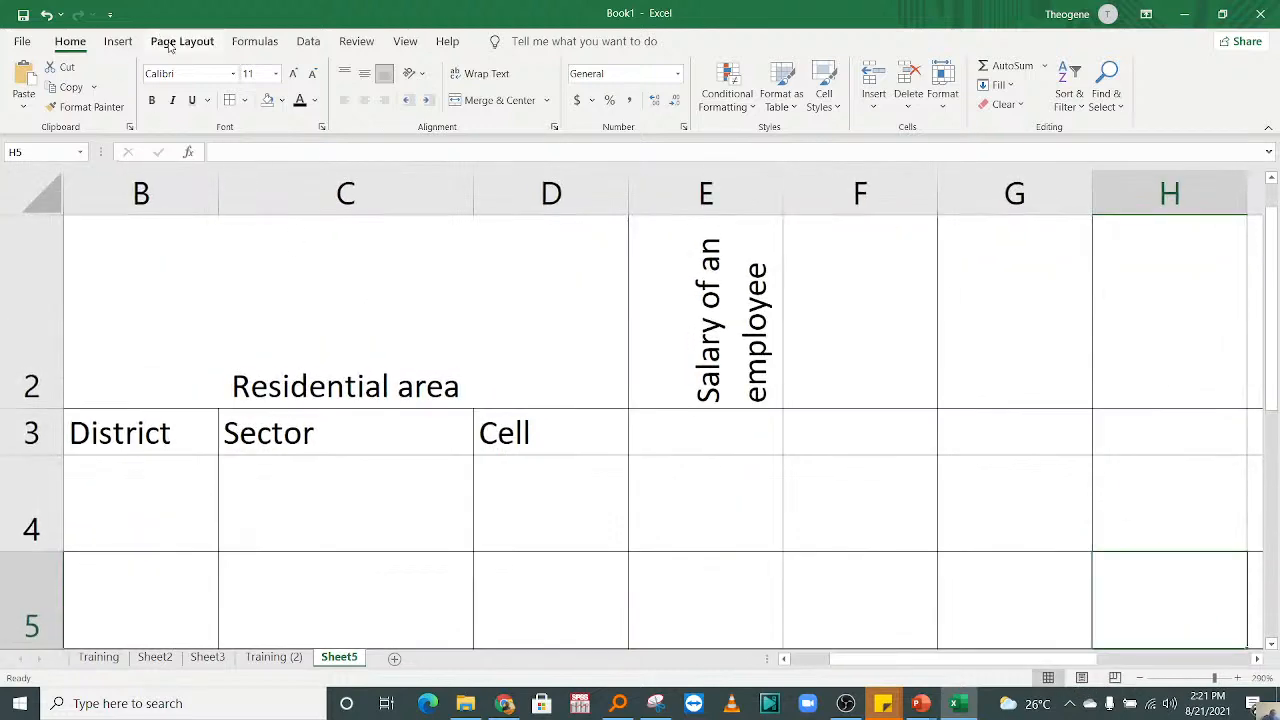
Step: Set the sheet's print scale to 70% and select the merged Residential area heading
left_click(171, 44)
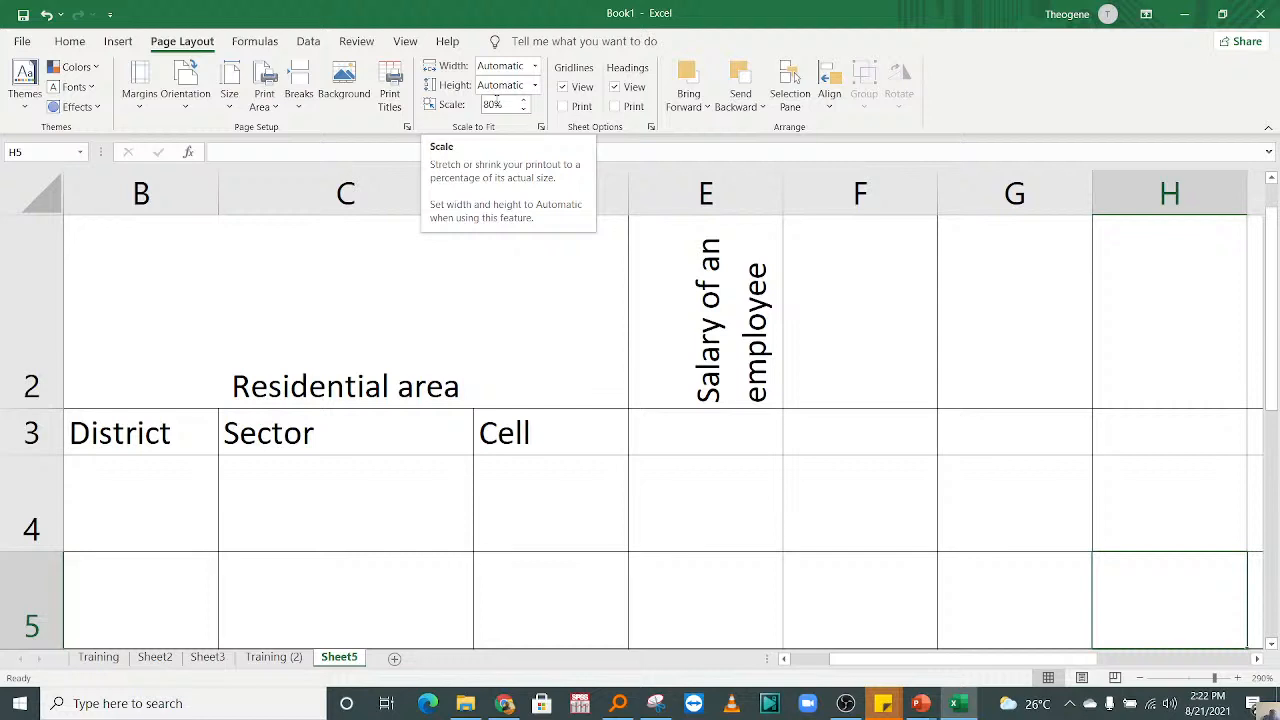
left_click(523, 108)
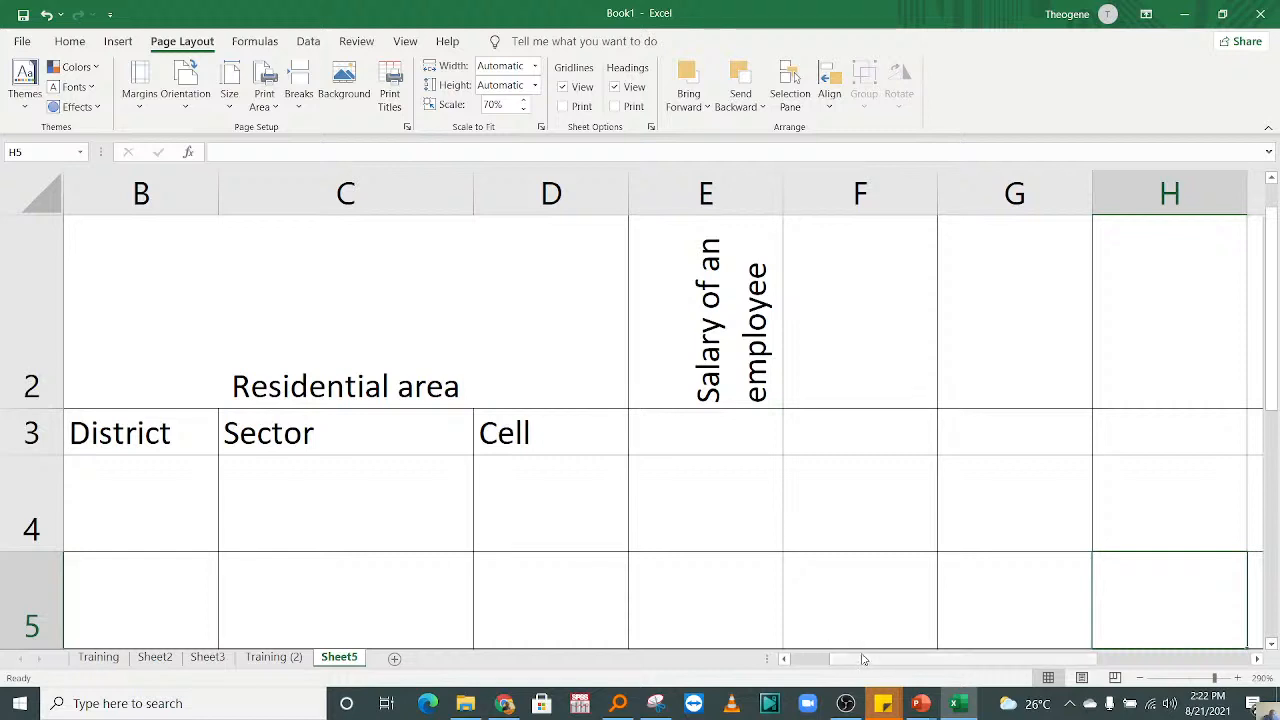
left_click_drag(864, 660, 790, 648)
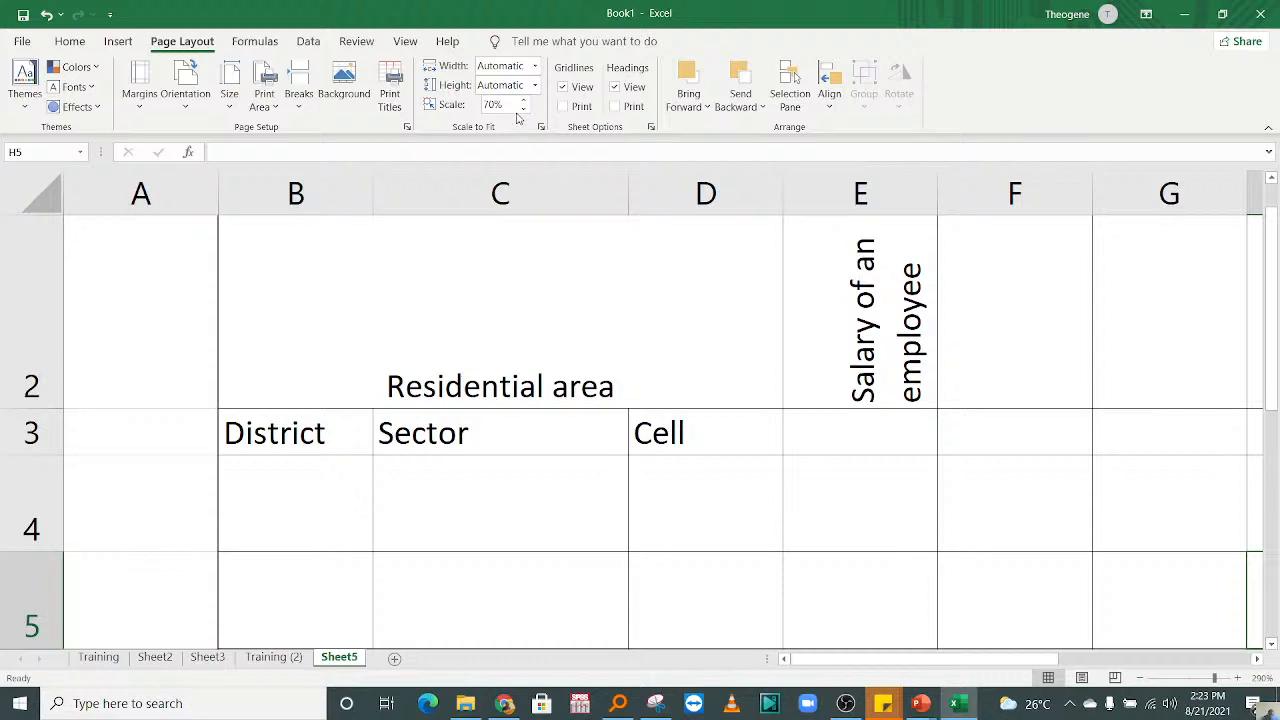
left_click(552, 289)
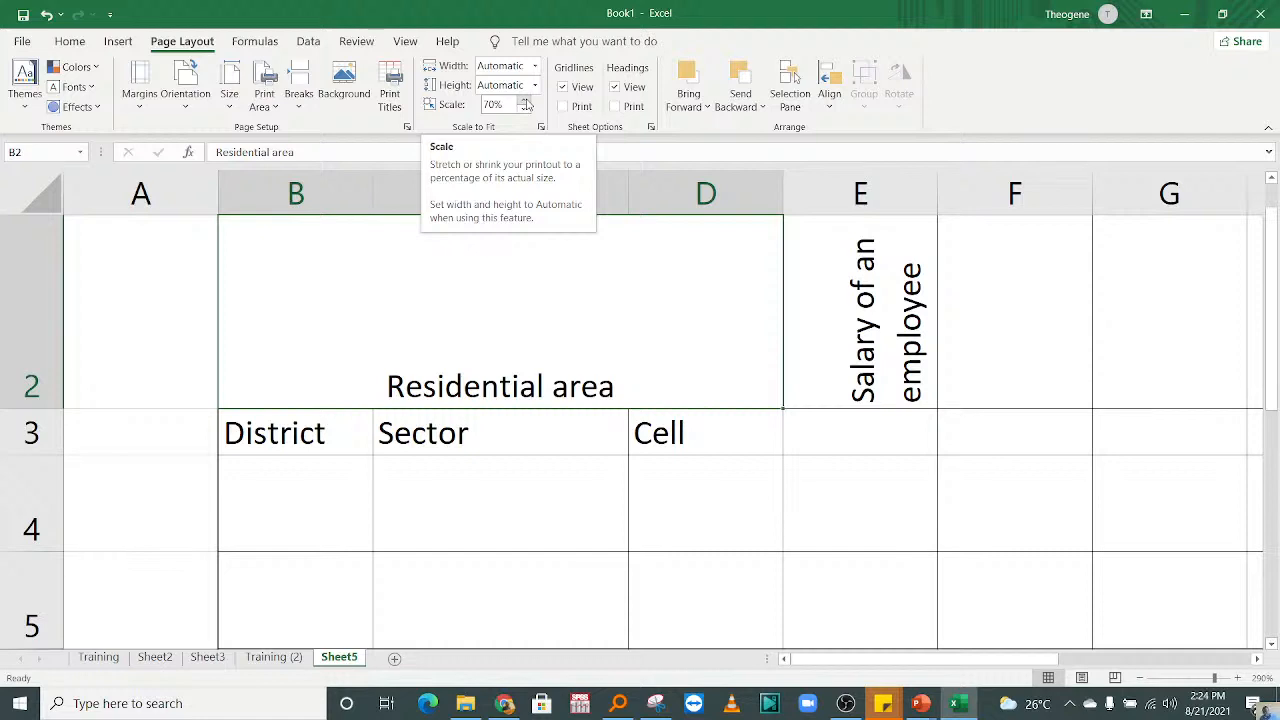
Step: Switch the page orientation to Landscape and return it to Portrait
left_click(196, 107)
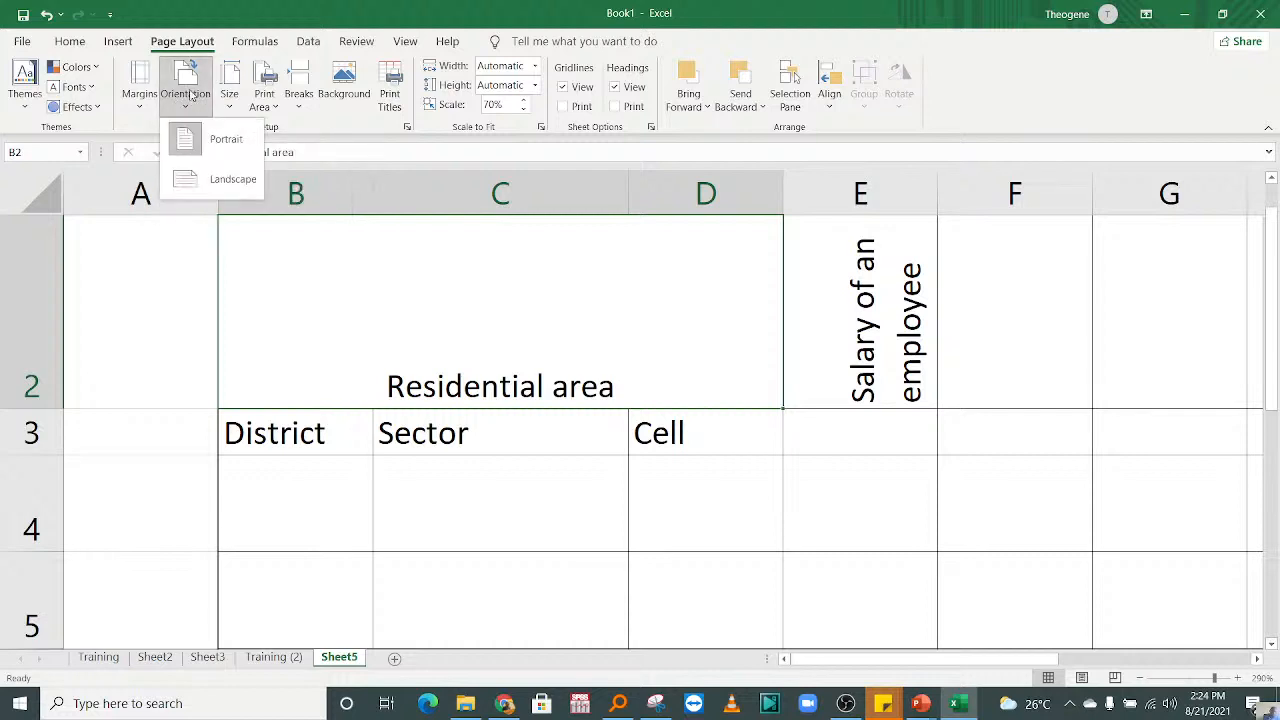
left_click(237, 180)
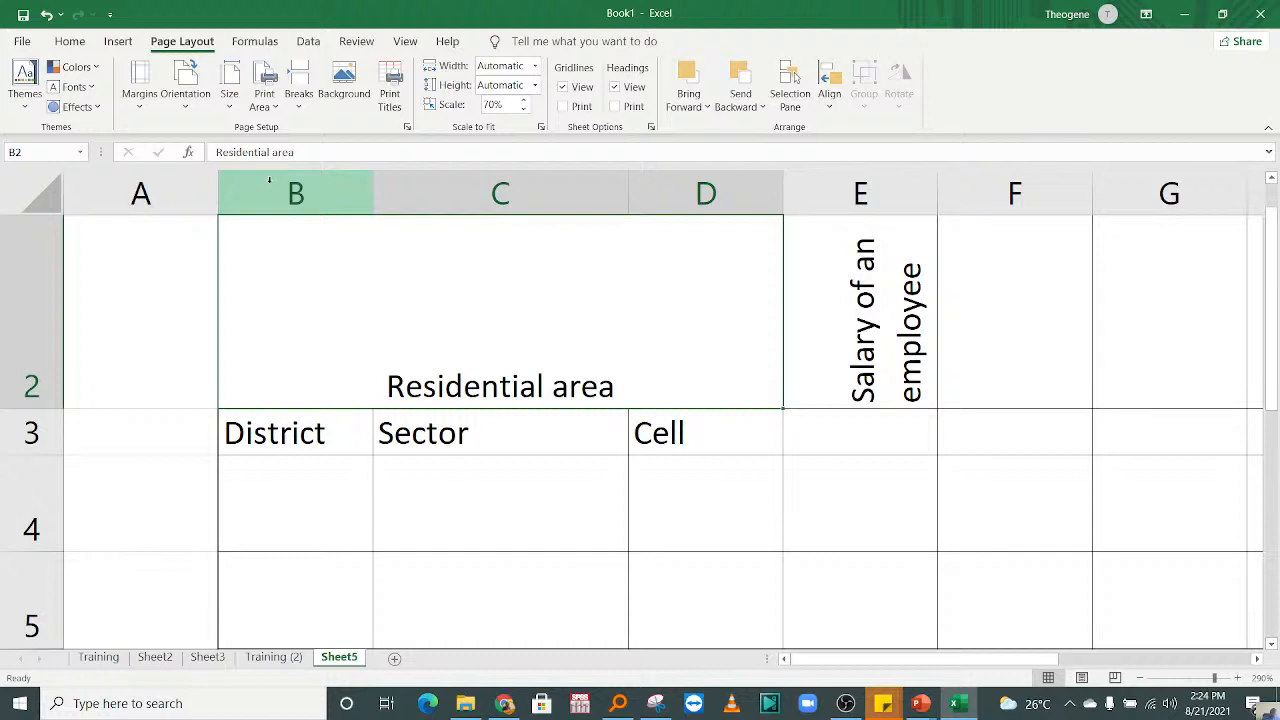
left_click(185, 105)
left_click(186, 107)
left_click(187, 110)
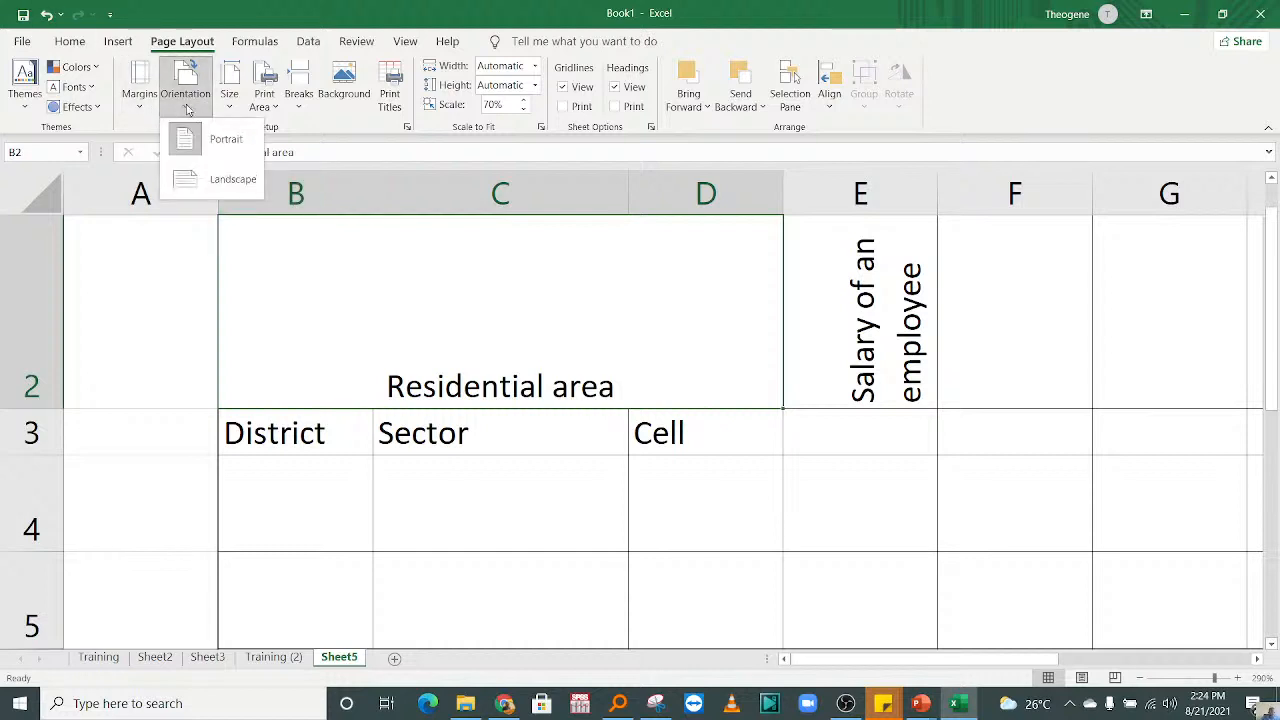
left_click(225, 179)
left_click(187, 100)
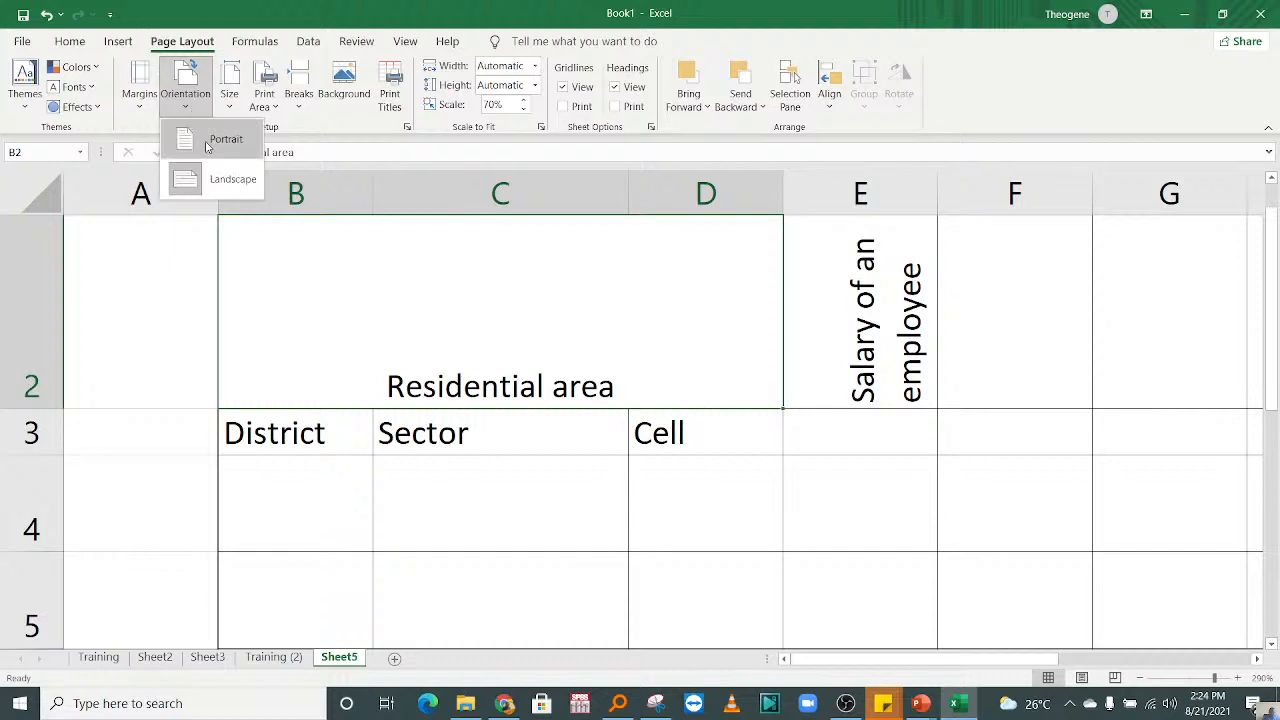
left_click(207, 147)
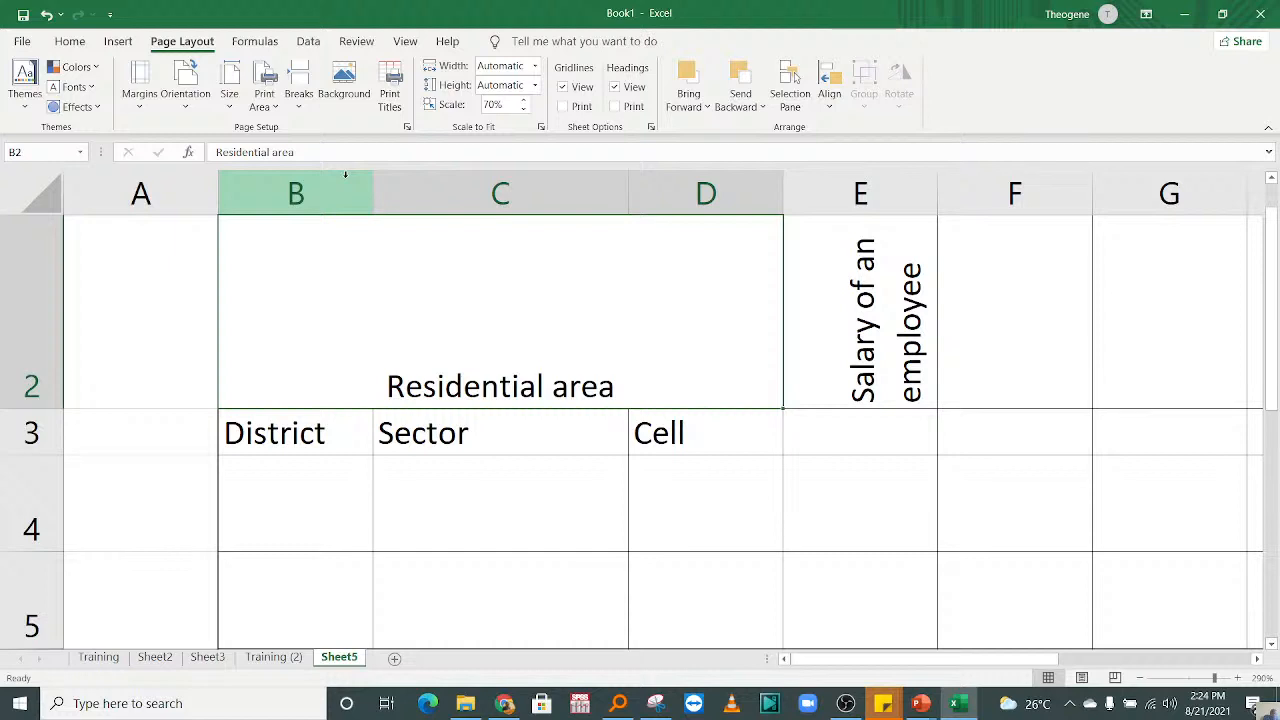
left_click(630, 467)
left_click(465, 354)
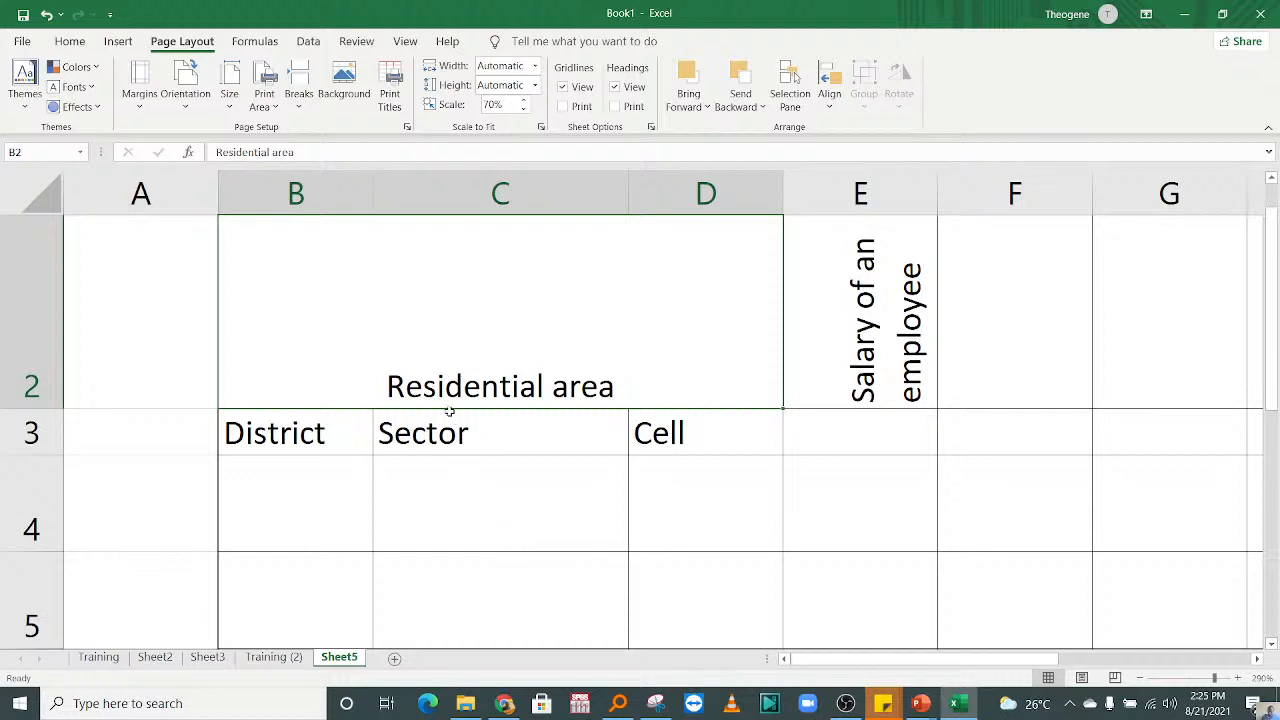
left_click(571, 478)
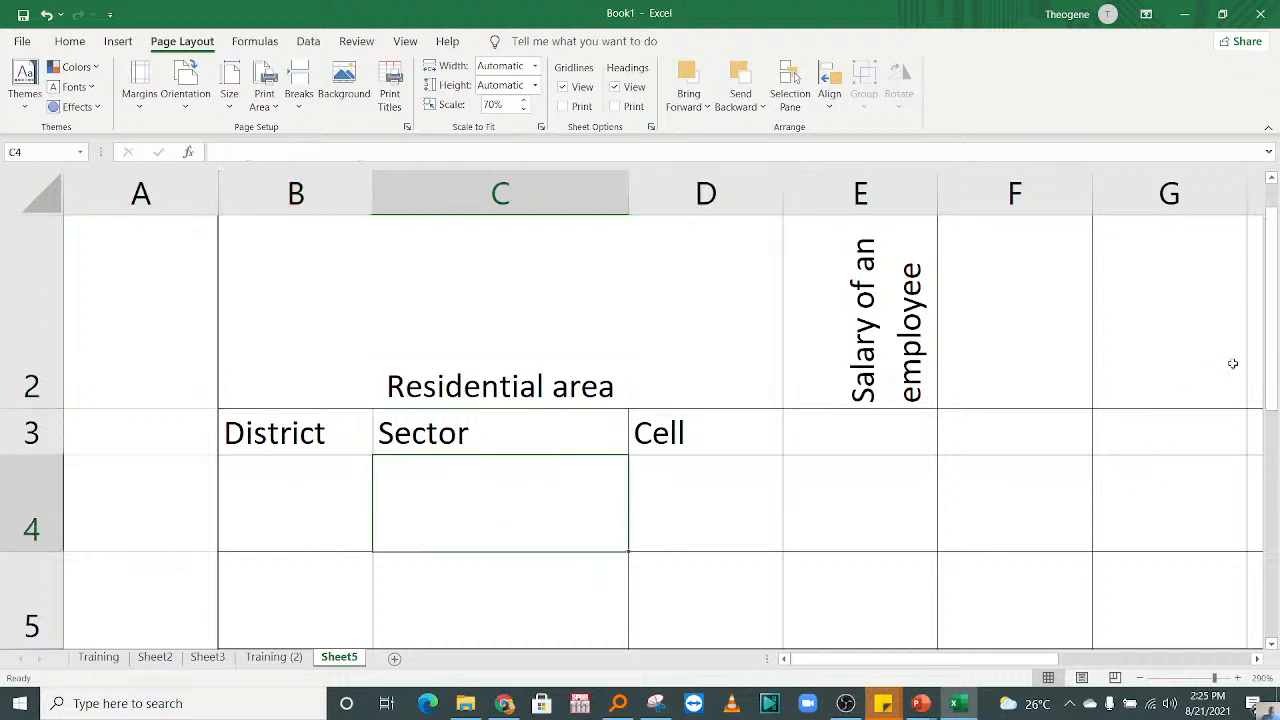
left_click_drag(1277, 343, 1273, 373)
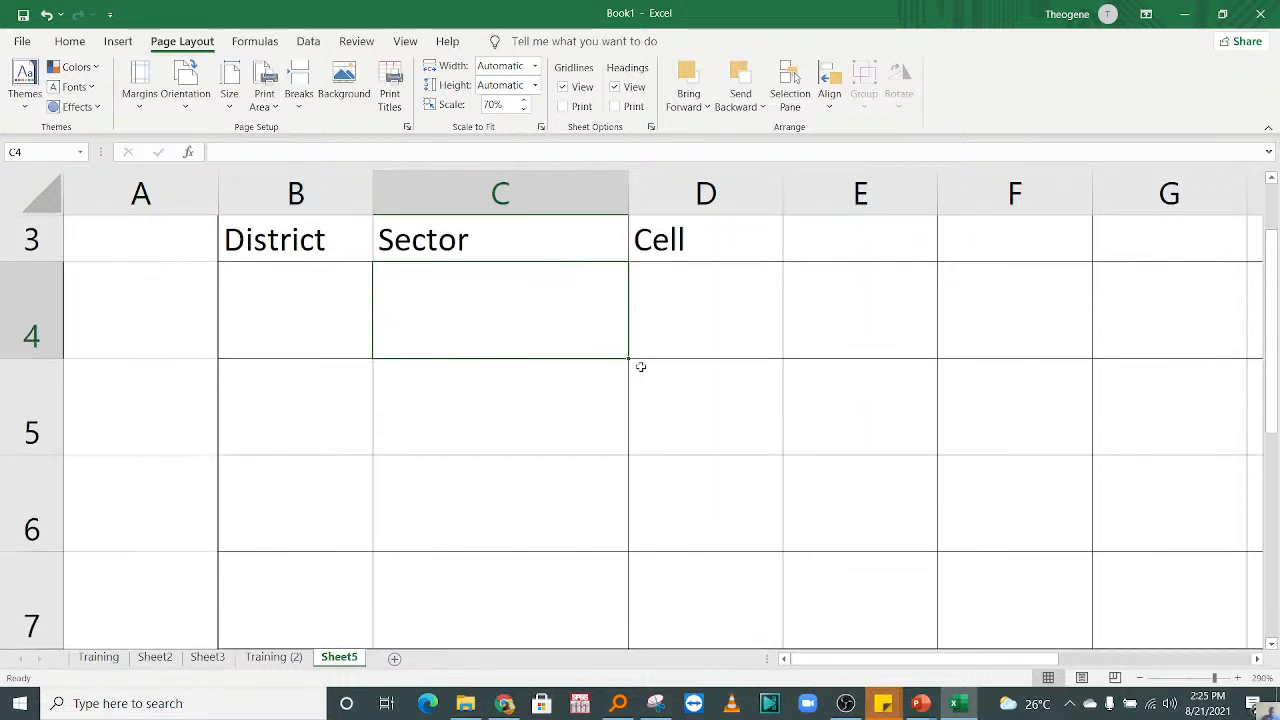
left_click(723, 344)
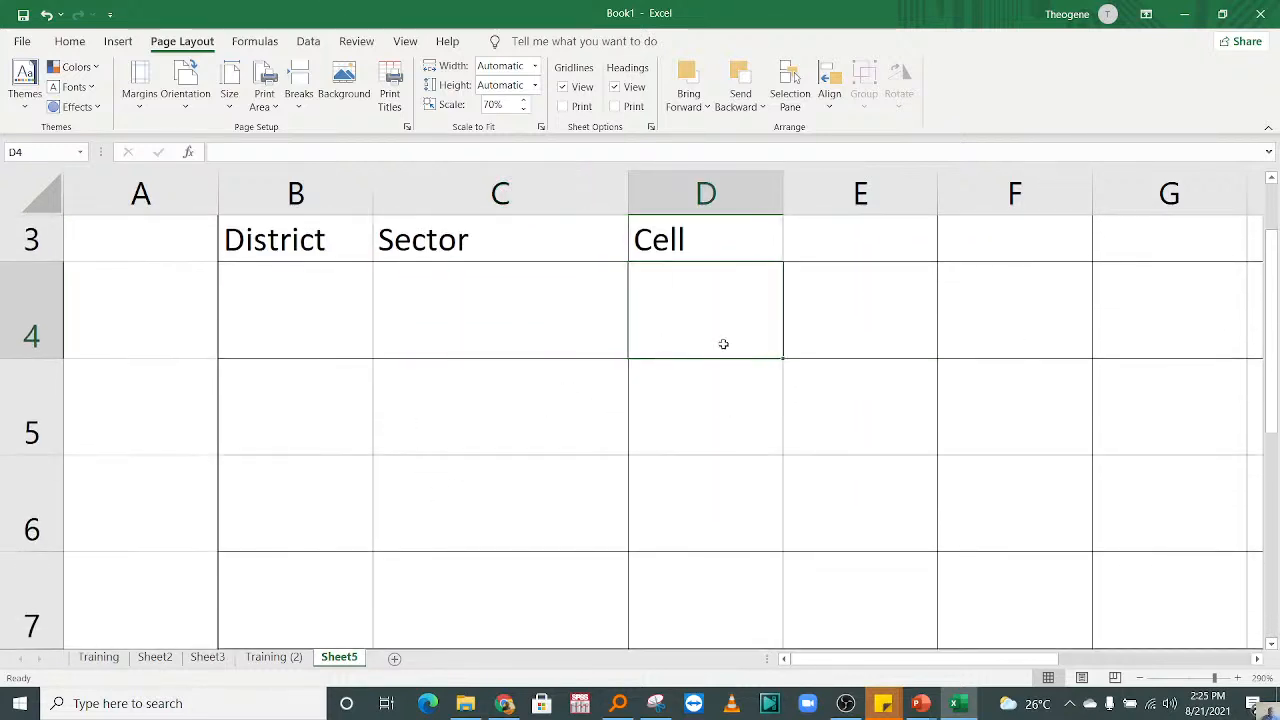
left_click(454, 317)
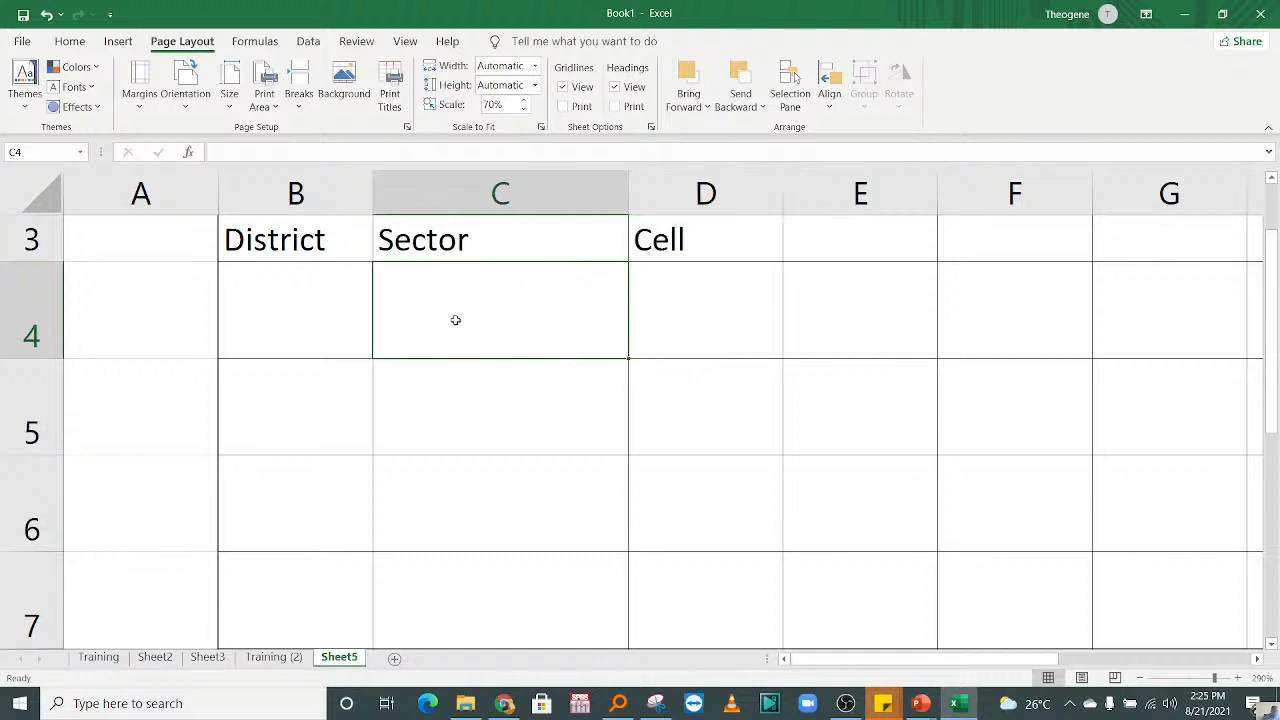
key("Up")
key("Up")
key("Up")
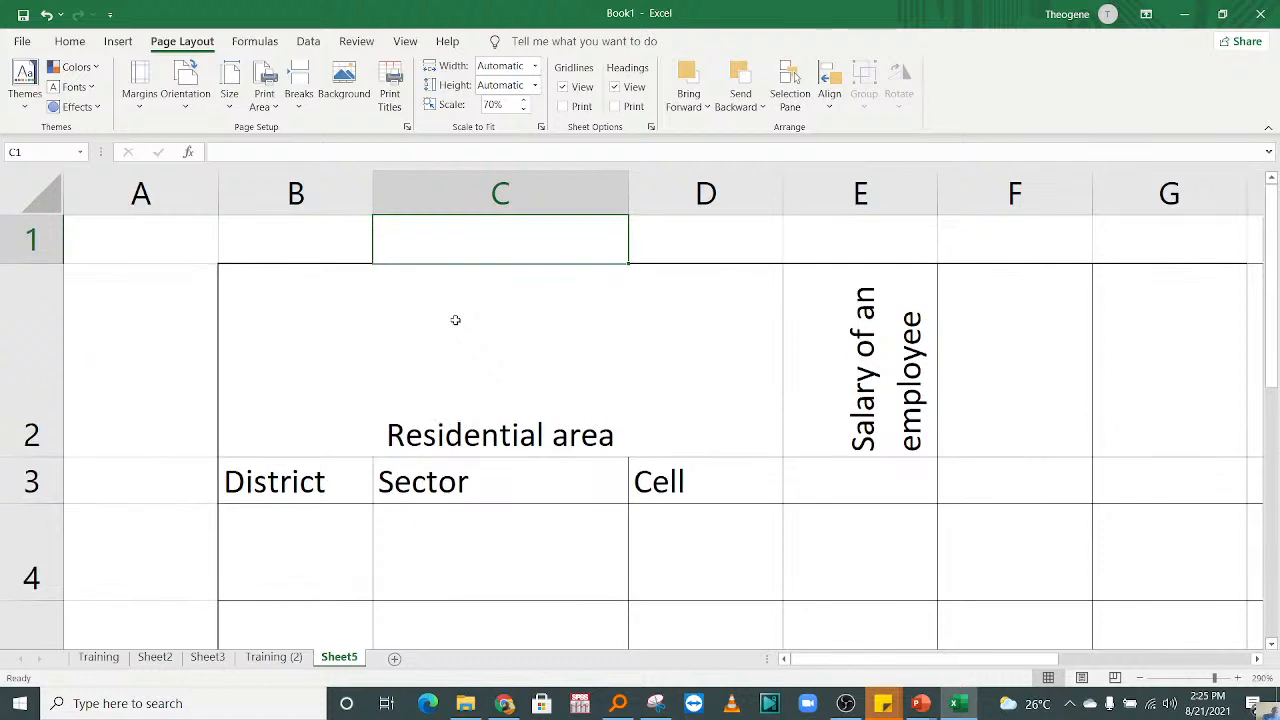
key("Down")
key("Down")
key("Down")
key("Down")
key("Down")
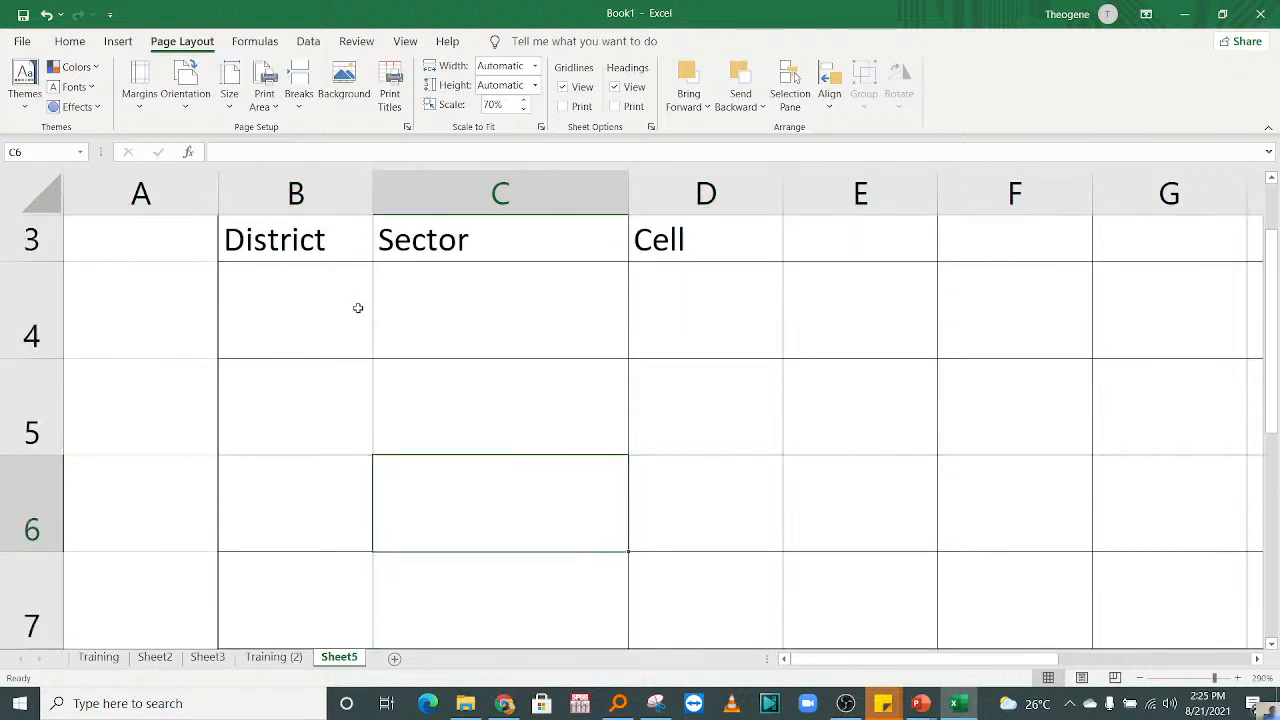
left_click(289, 319)
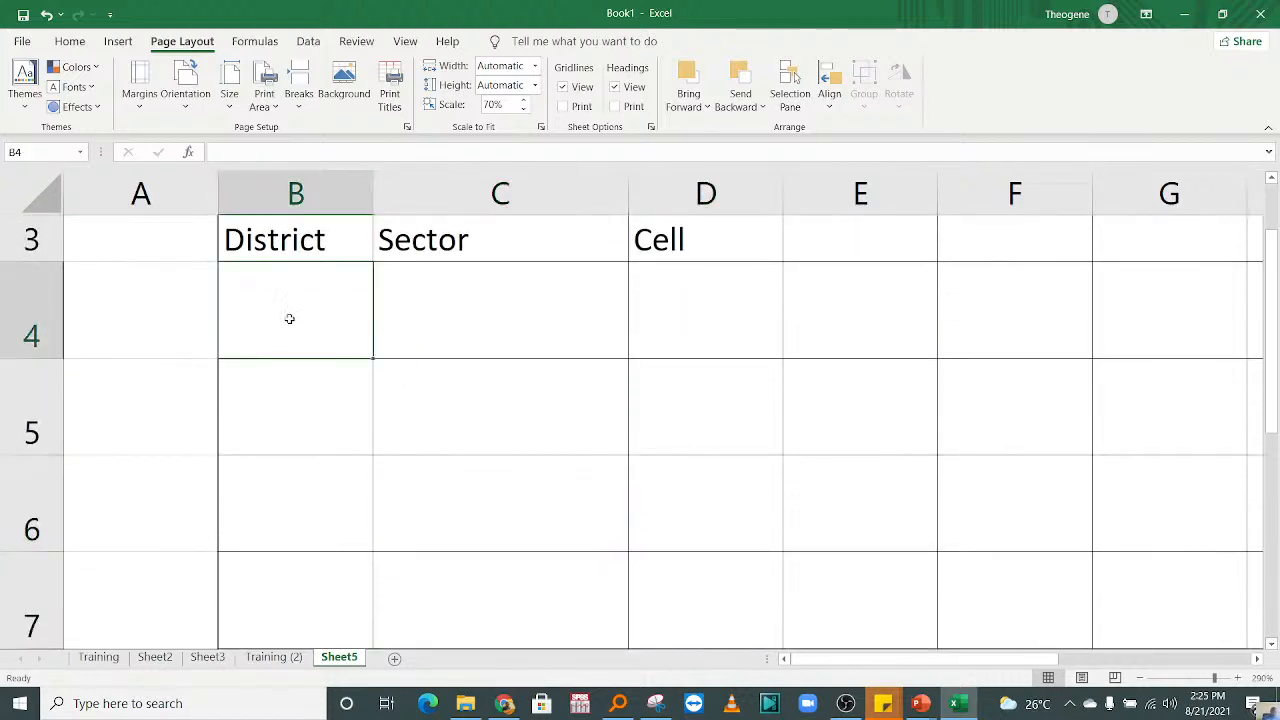
left_click(380, 331)
left_click(278, 325)
left_click(380, 318)
left_click(310, 313)
left_click(503, 326)
left_click(683, 331)
left_click(509, 315)
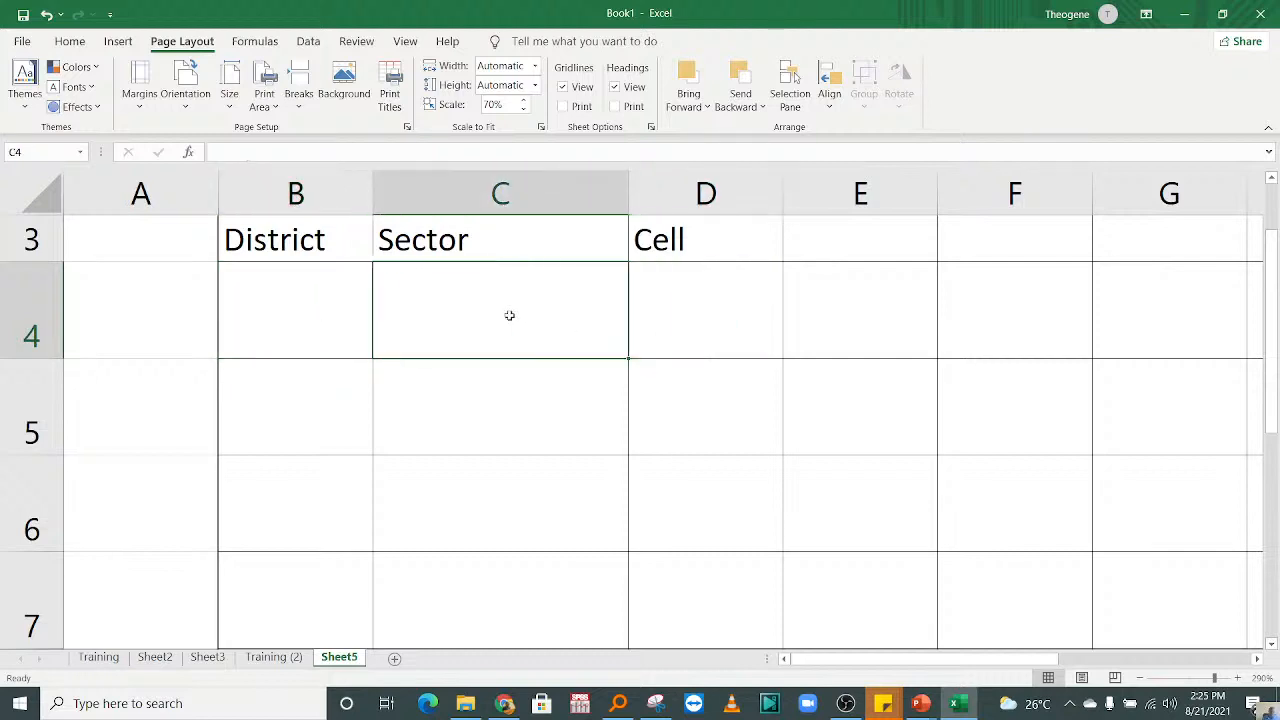
left_click(334, 278)
left_click(518, 305)
left_click(670, 315)
left_click(484, 297)
left_click(243, 270)
left_click(417, 309)
left_click(84, 44)
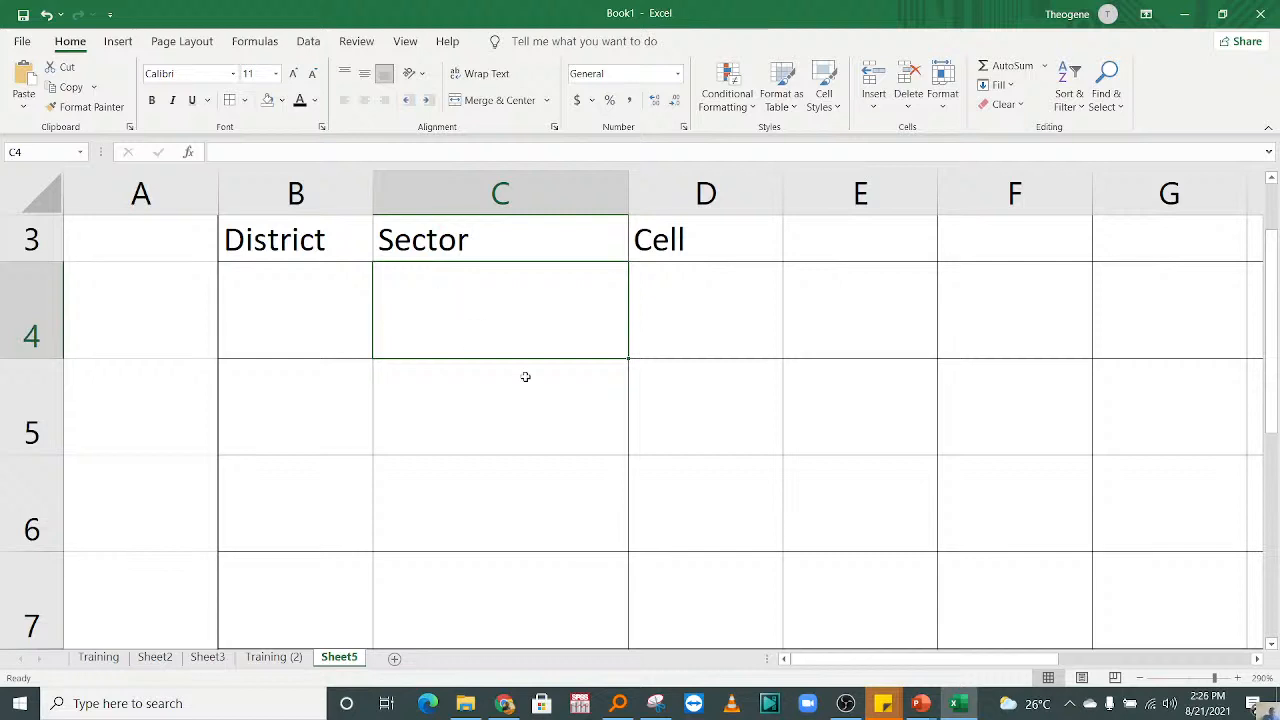
left_click(290, 317)
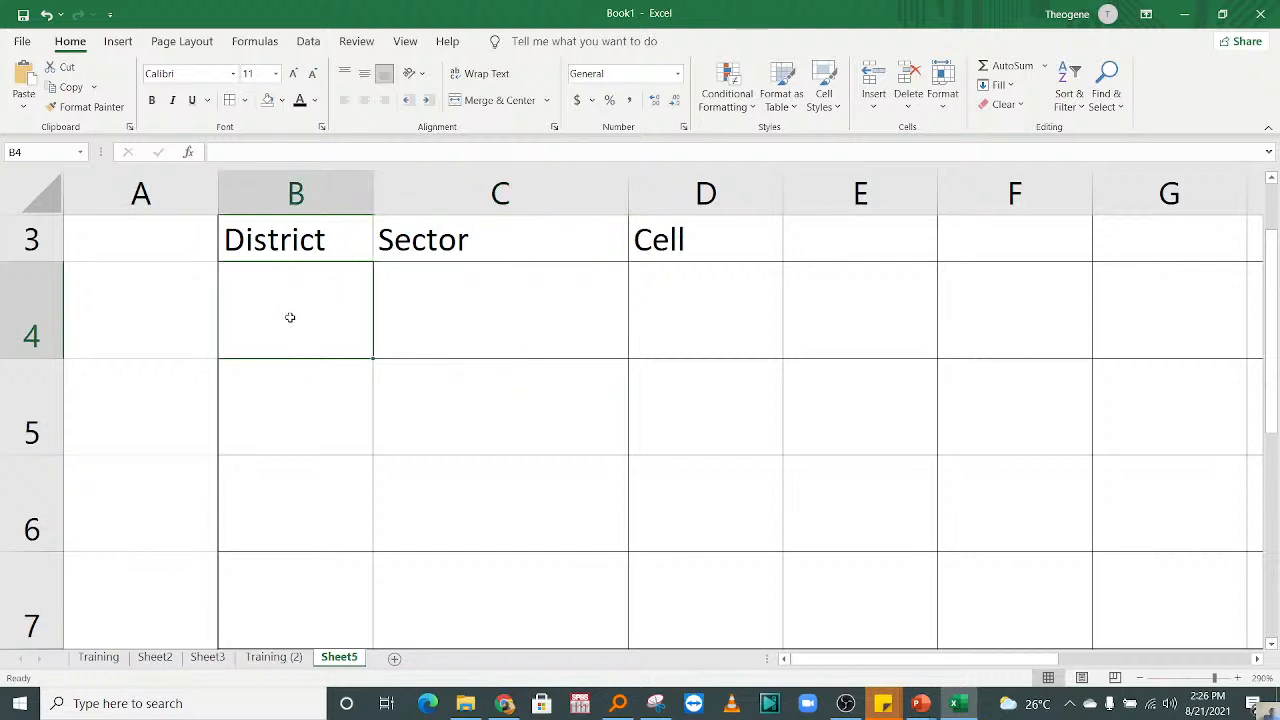
left_click(188, 312)
left_click(329, 305)
left_click(188, 232)
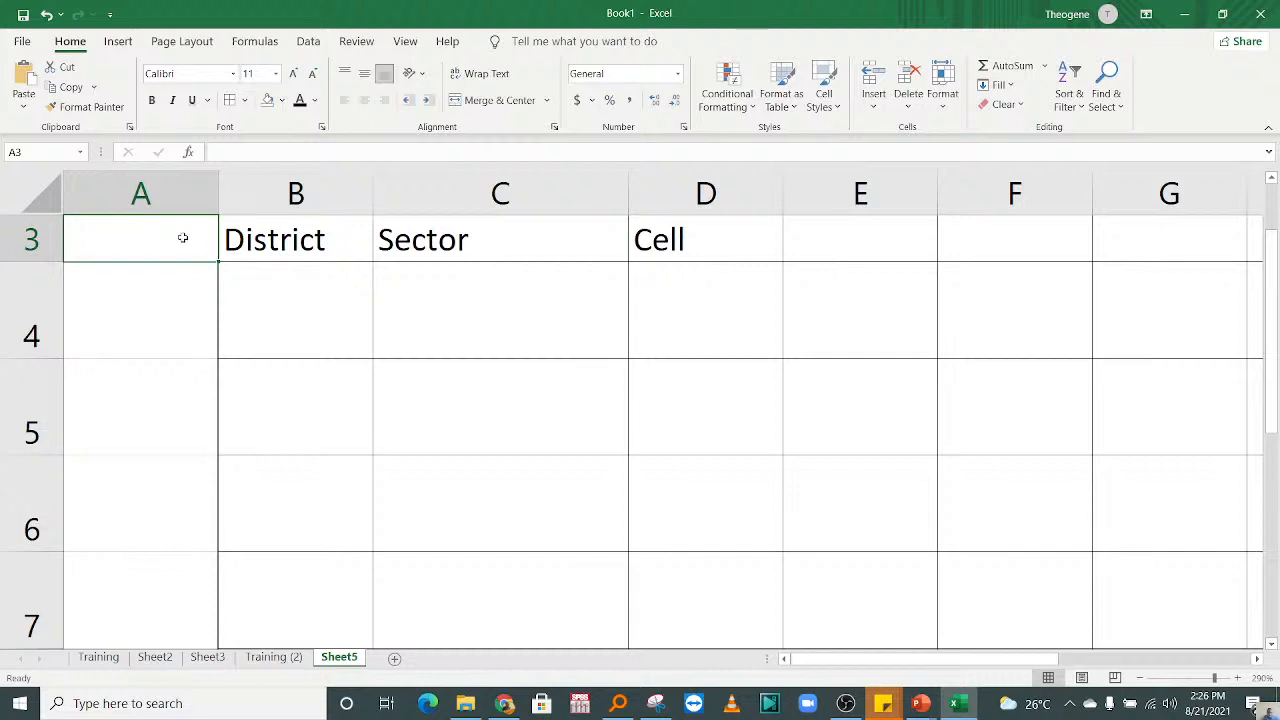
scroll(183, 237, "up", 1)
left_click(177, 237)
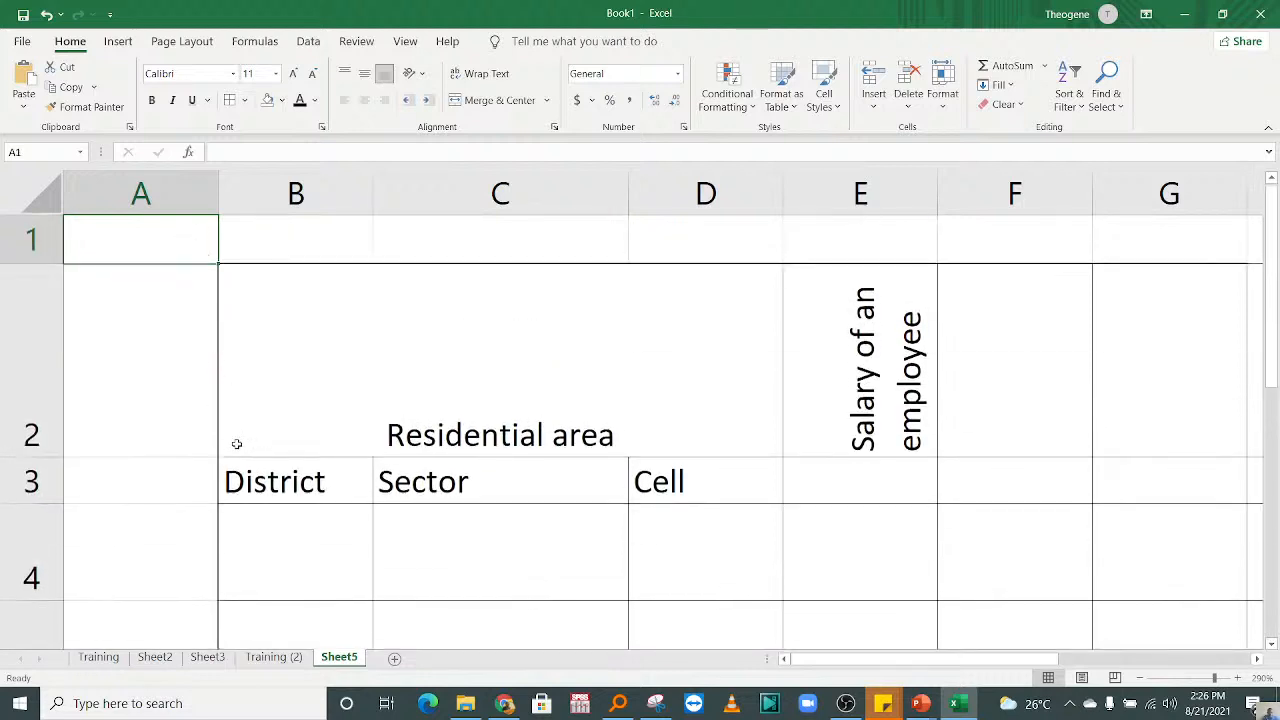
left_click(100, 402)
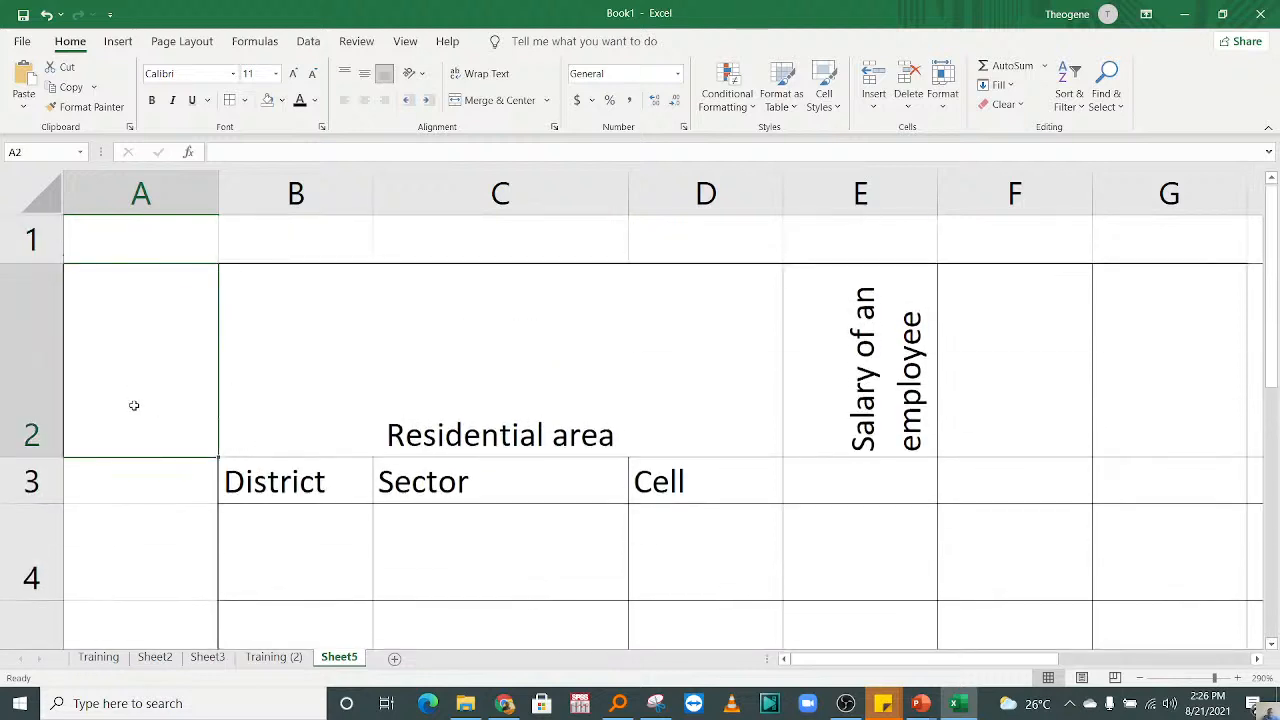
Step: Clear the merged Residential area heading and add a diagonal border running from the cell's upper-left corner to its lower-right corner
left_click(436, 349)
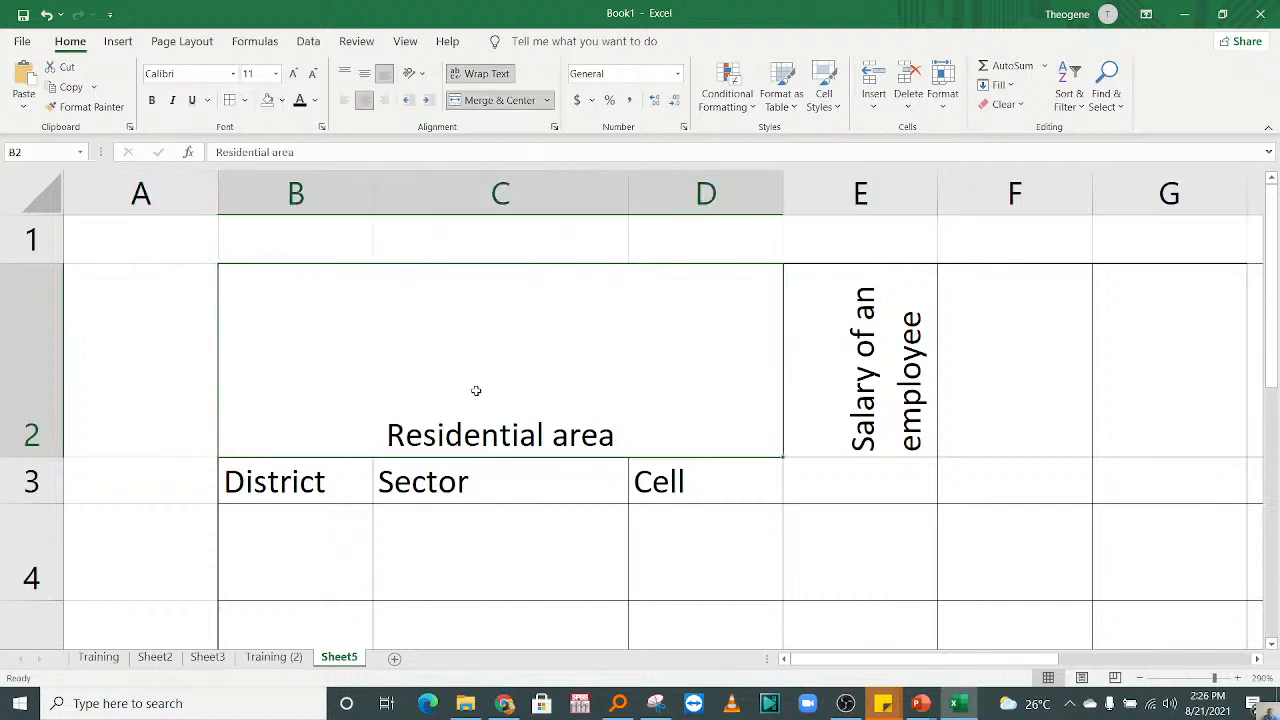
key("Delete")
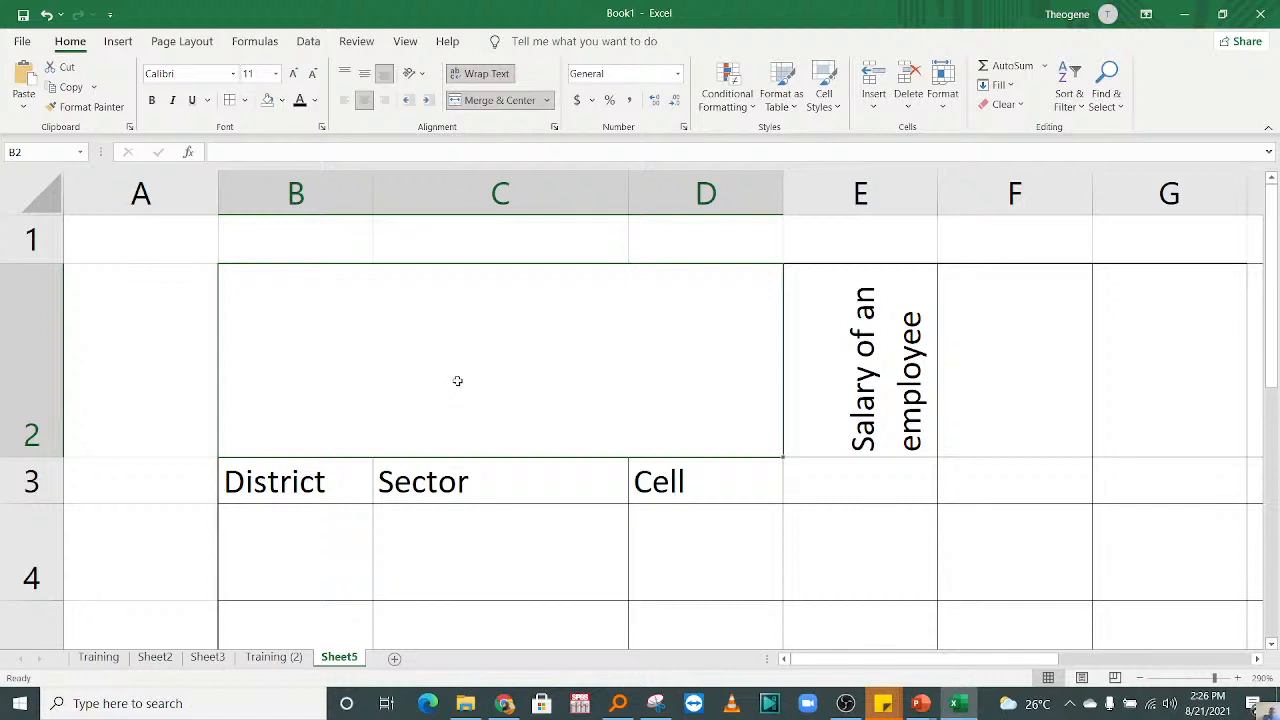
right_click(510, 380)
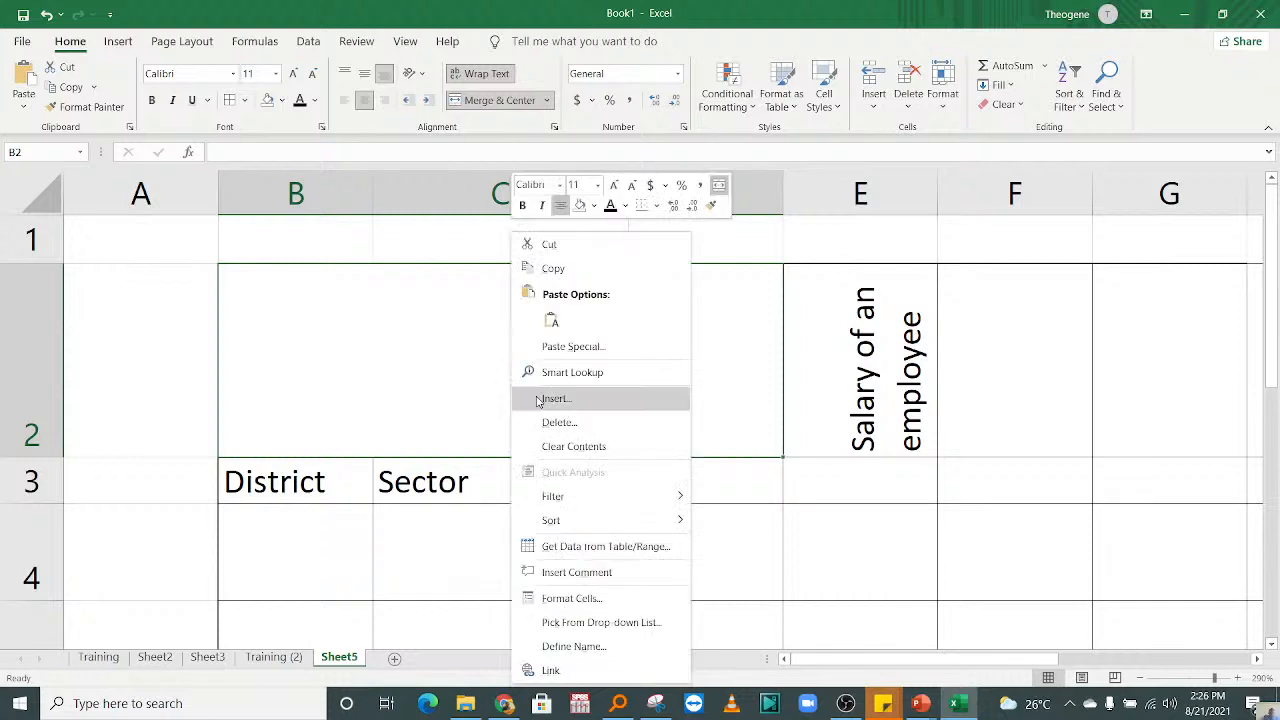
left_click(576, 598)
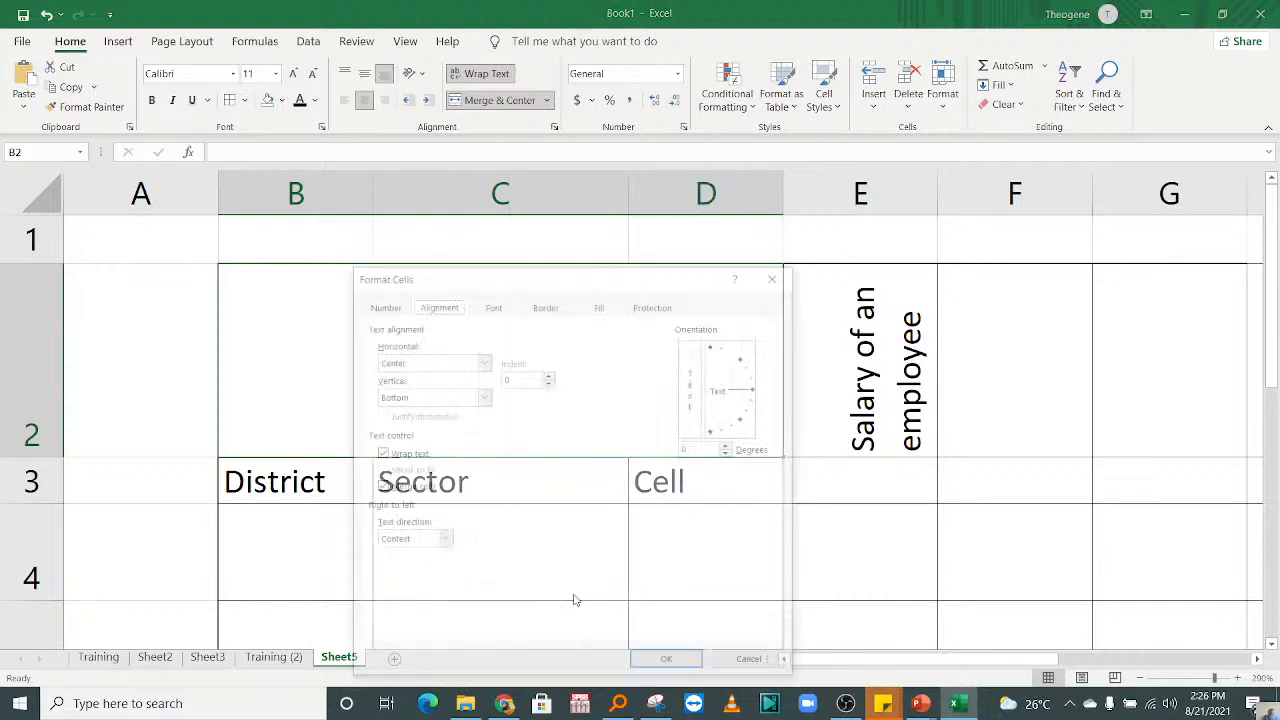
left_click(556, 310)
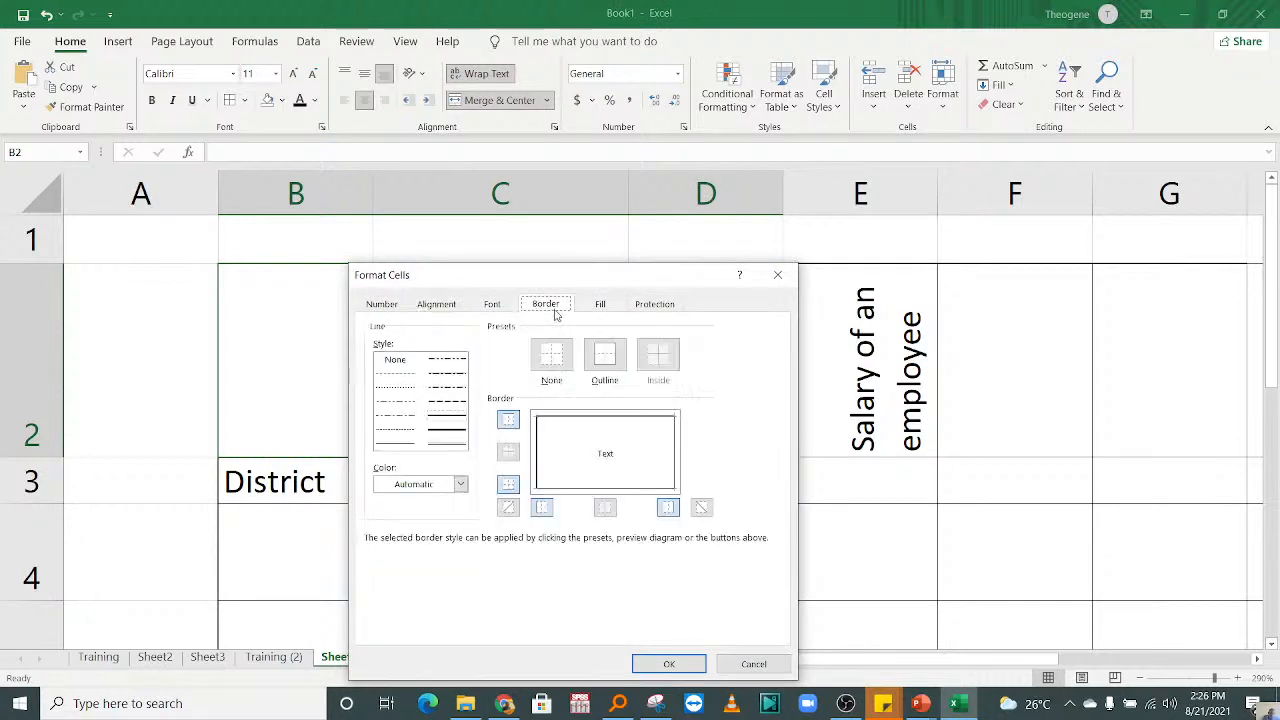
left_click(598, 458)
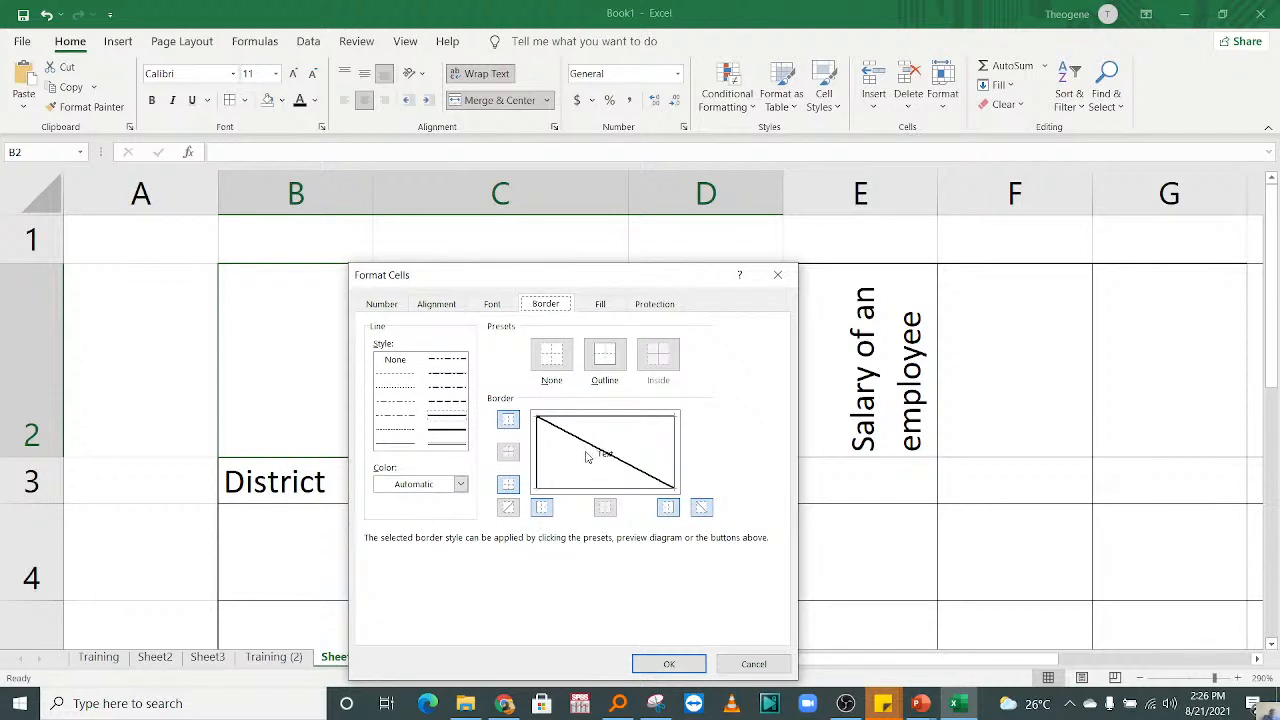
left_click(666, 664)
left_click(480, 486)
left_click(366, 406)
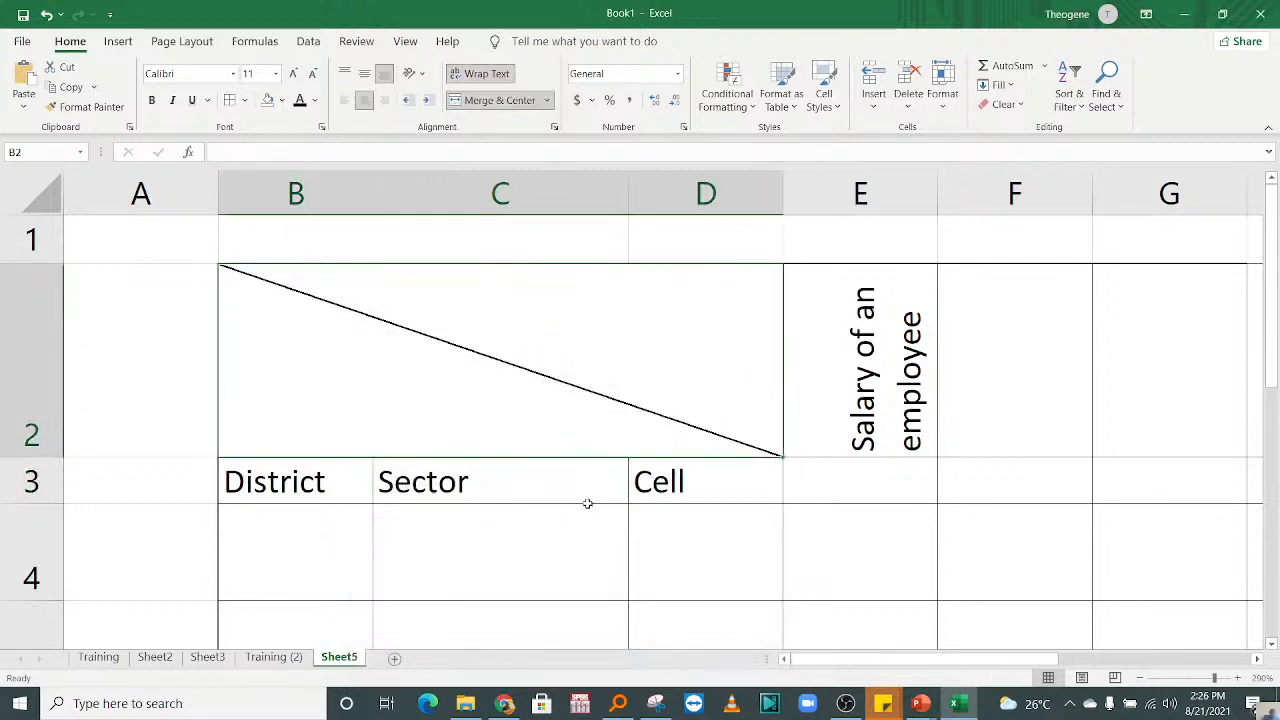
left_click(885, 508)
Step: Enter the heading "Residential area" in the merged cell crossed by the diagonal line
double_click(609, 369)
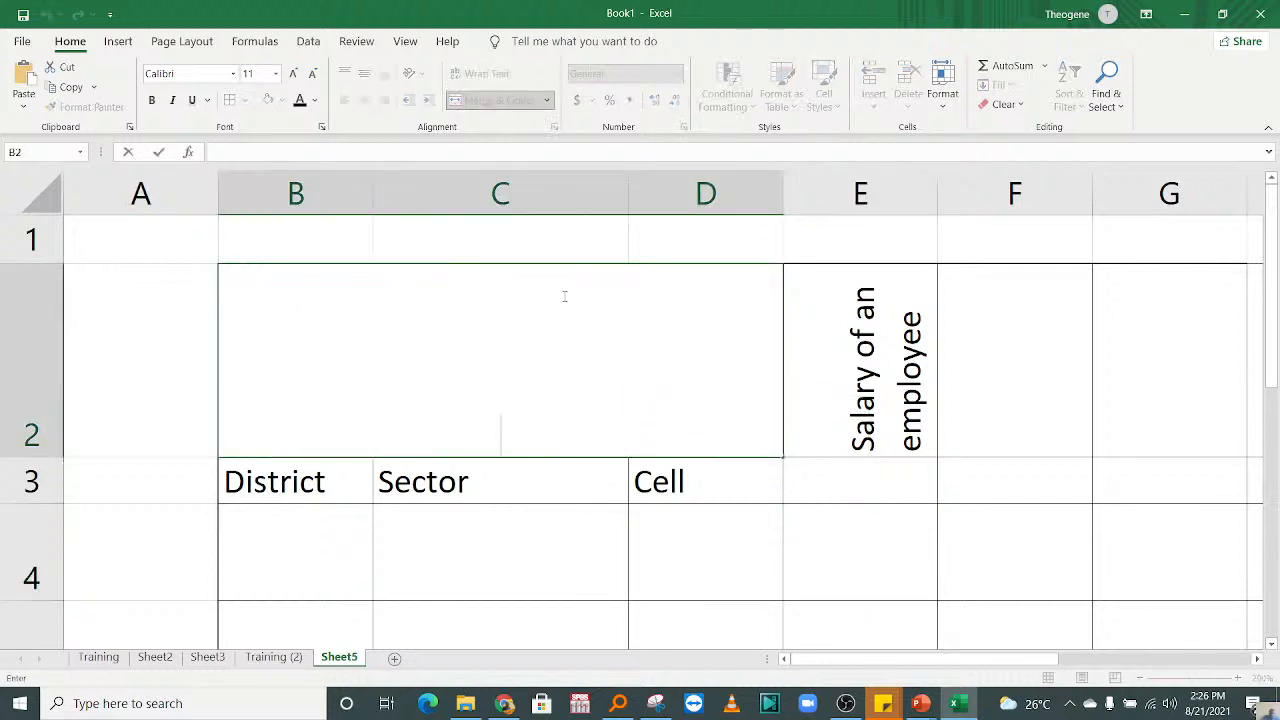
type("Residenta")
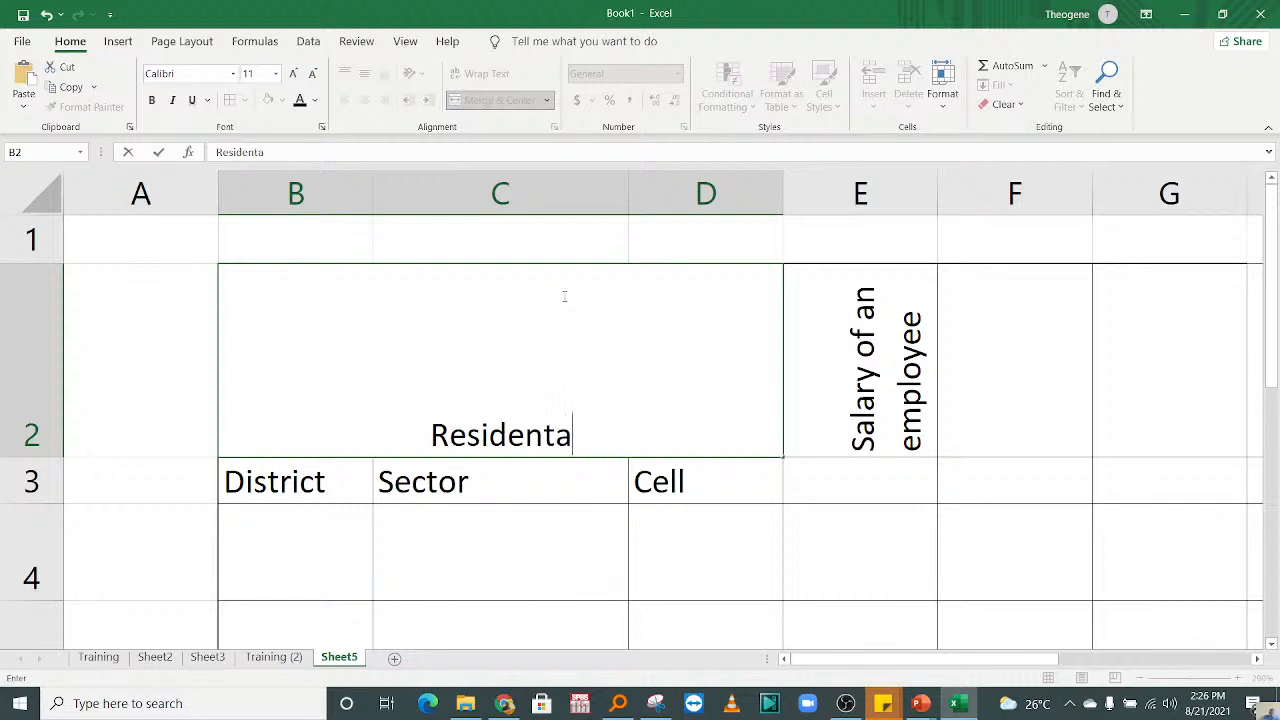
key("BackSpace")
type("ial a")
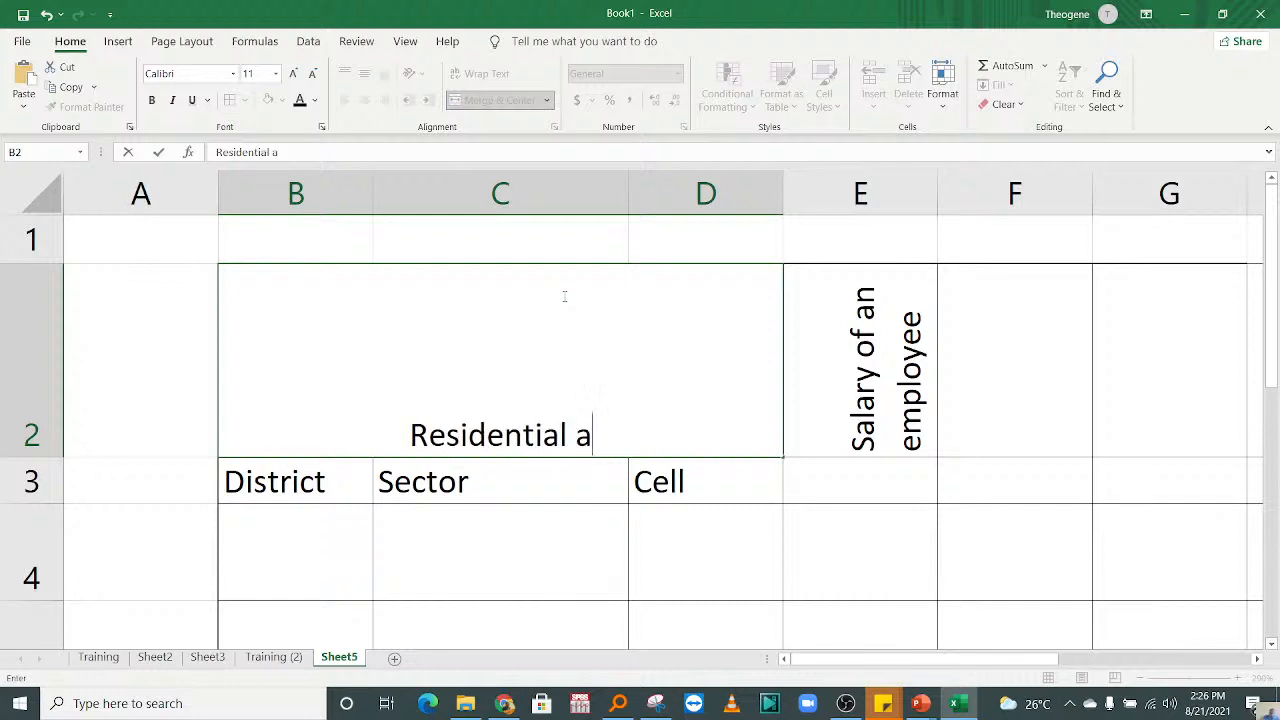
type("rea")
key("Return")
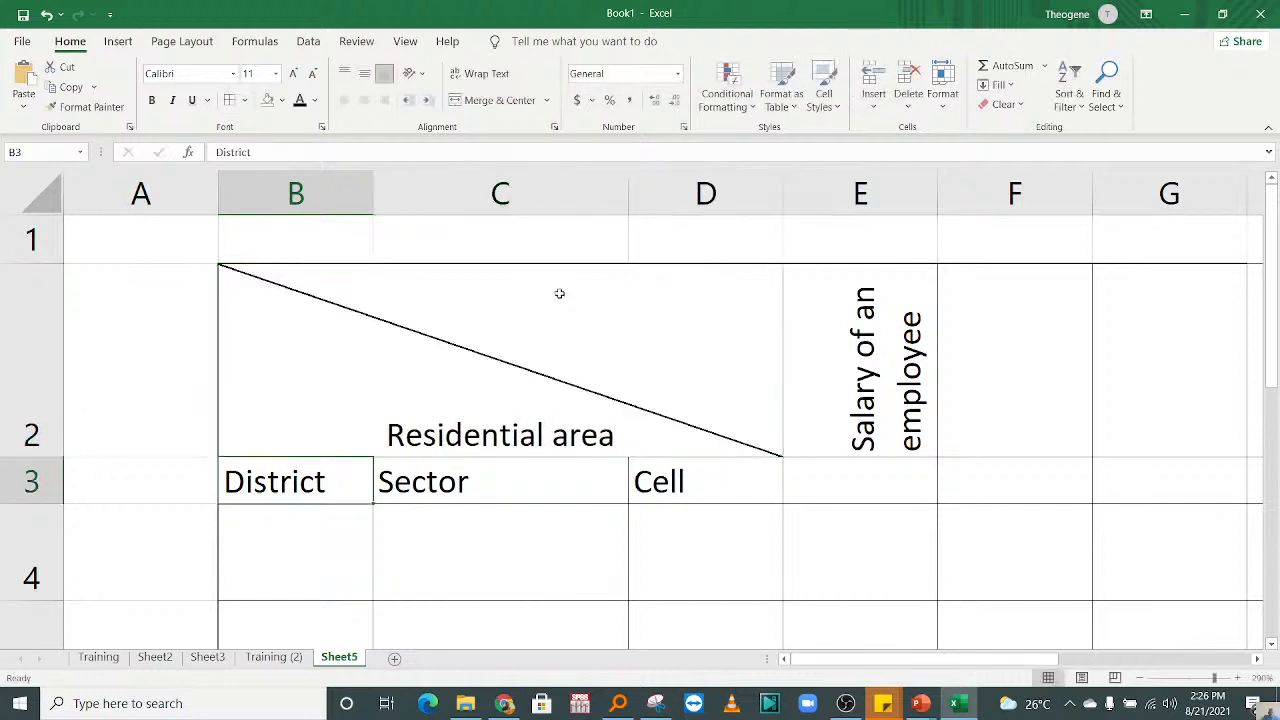
left_click(494, 373)
double_click(500, 373)
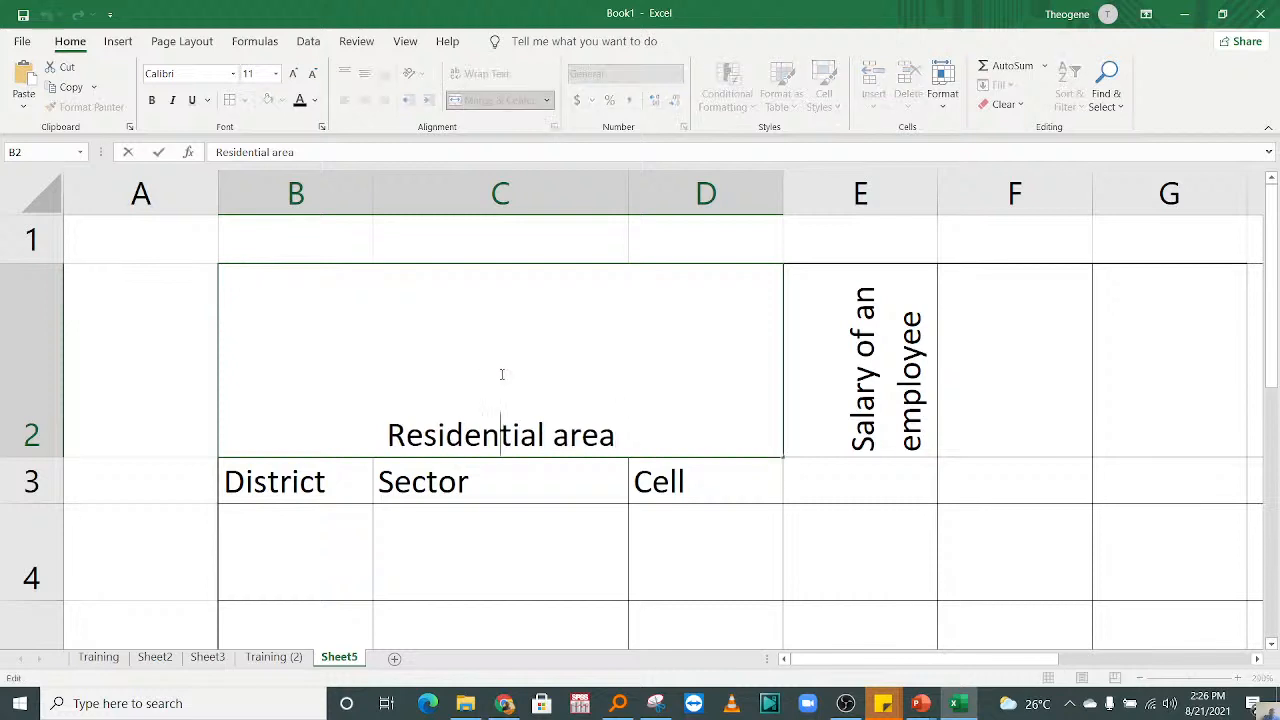
left_click(573, 495)
double_click(526, 400)
left_click(468, 556)
left_click(431, 399)
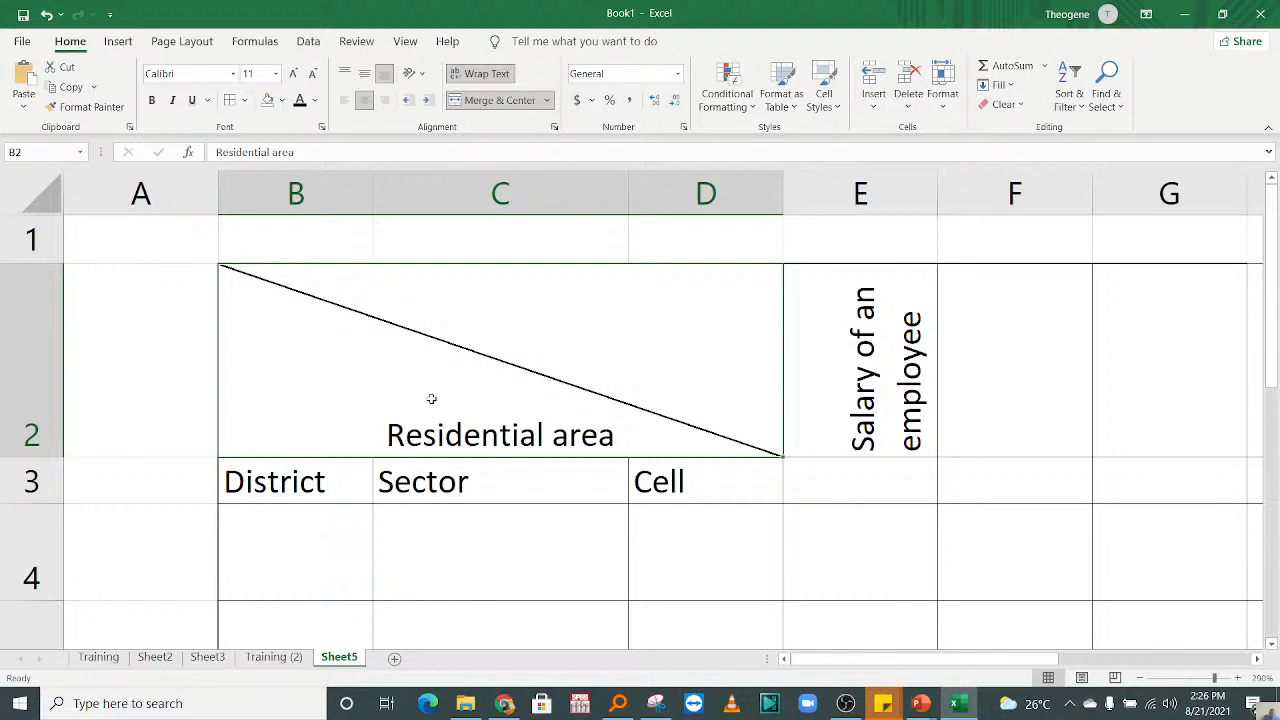
Step: Add three line breaks after "Residential area" in the merged heading, and delete them again
double_click(431, 399)
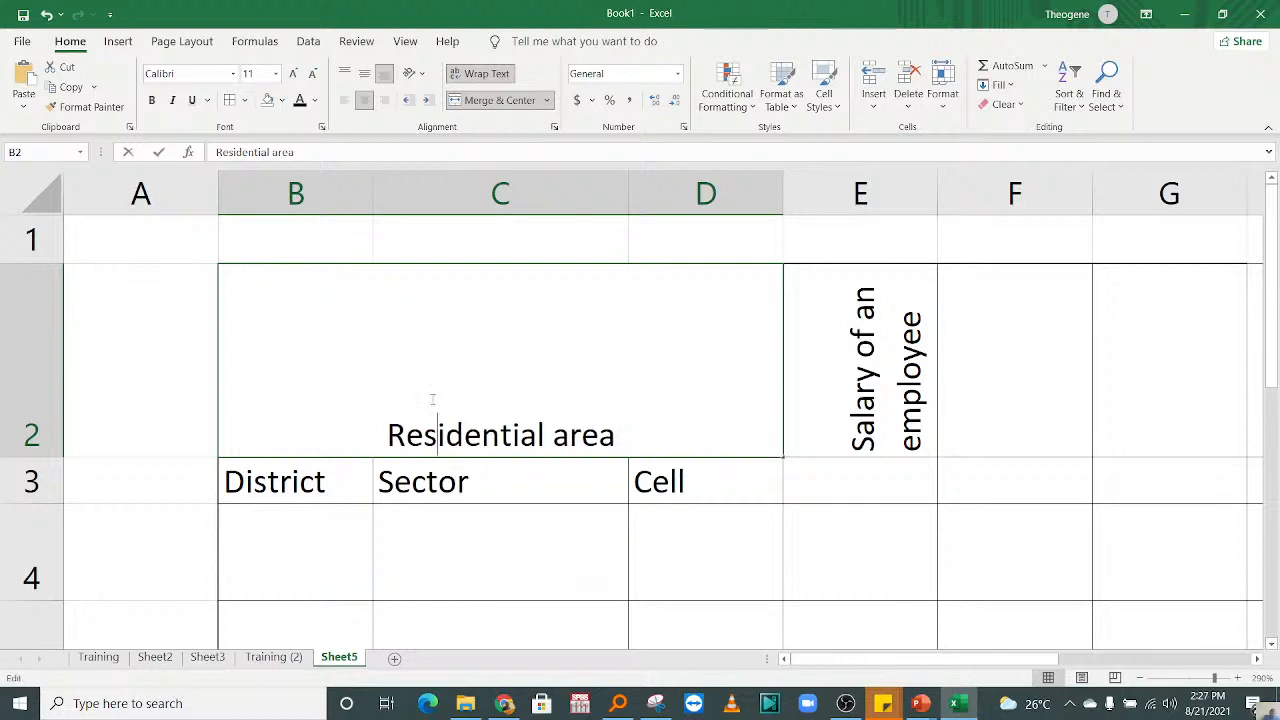
left_click(624, 420)
key("alt+Return")
key("alt+Return")
key("alt+Return")
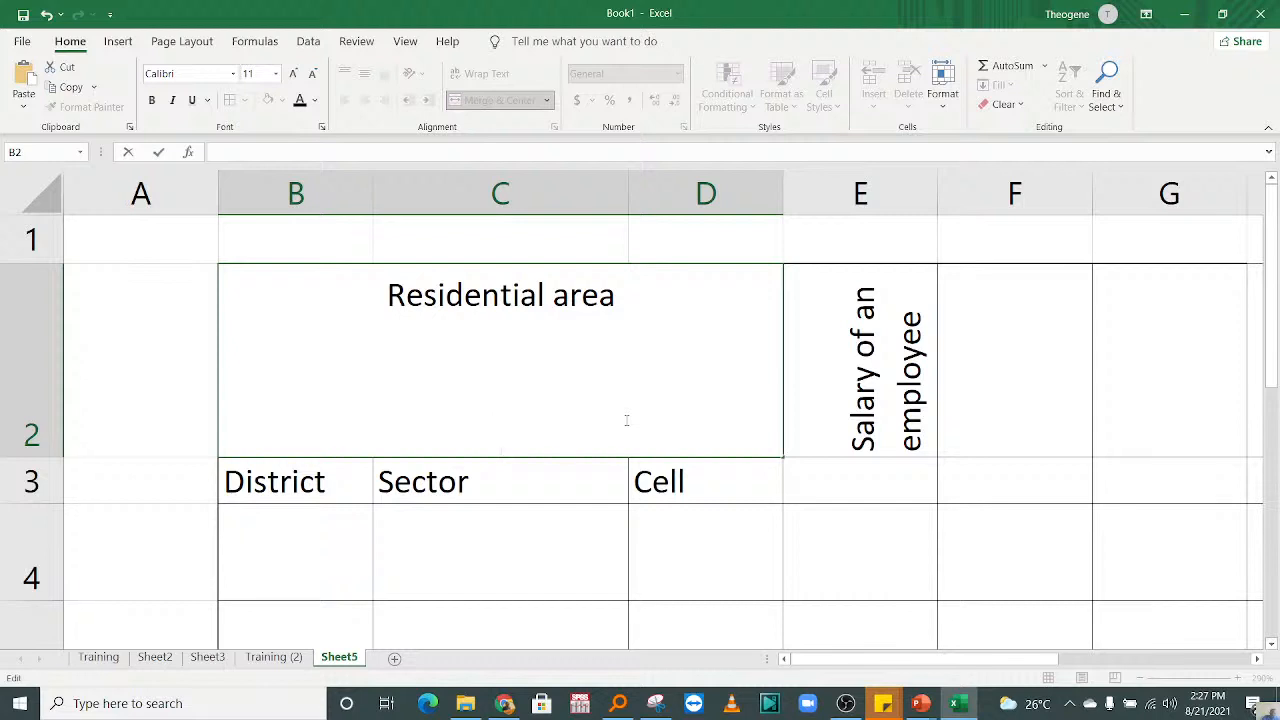
key("BackSpace")
key("BackSpace")
key("BackSpace")
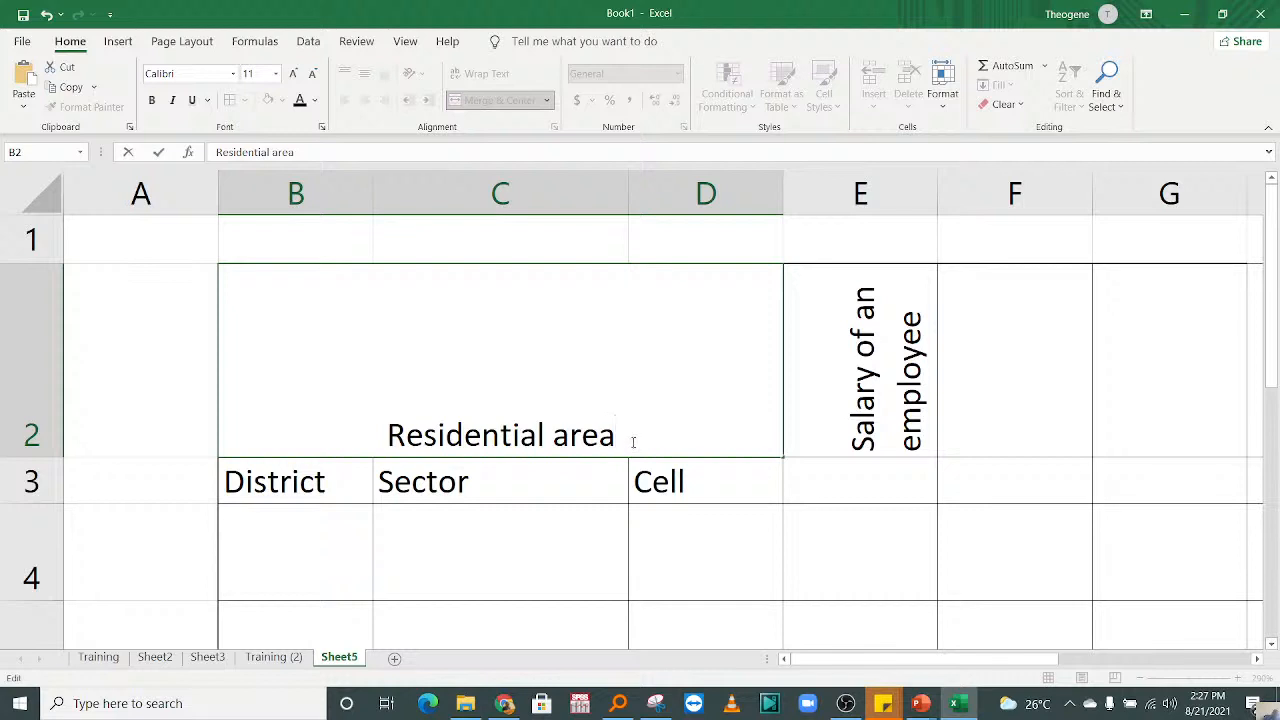
Step: Add line breaks after "Residential area" in the merged heading and enter "Where you Live" below the diagonal line
key("alt")
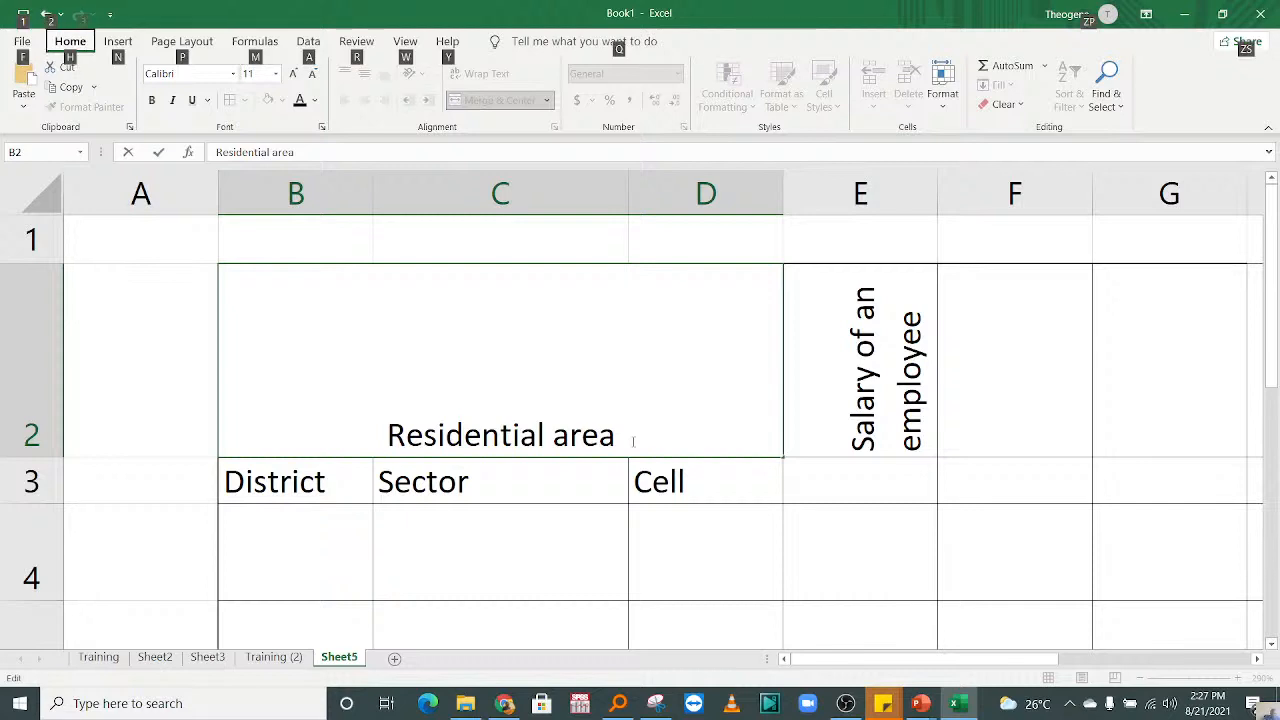
double_click(649, 413)
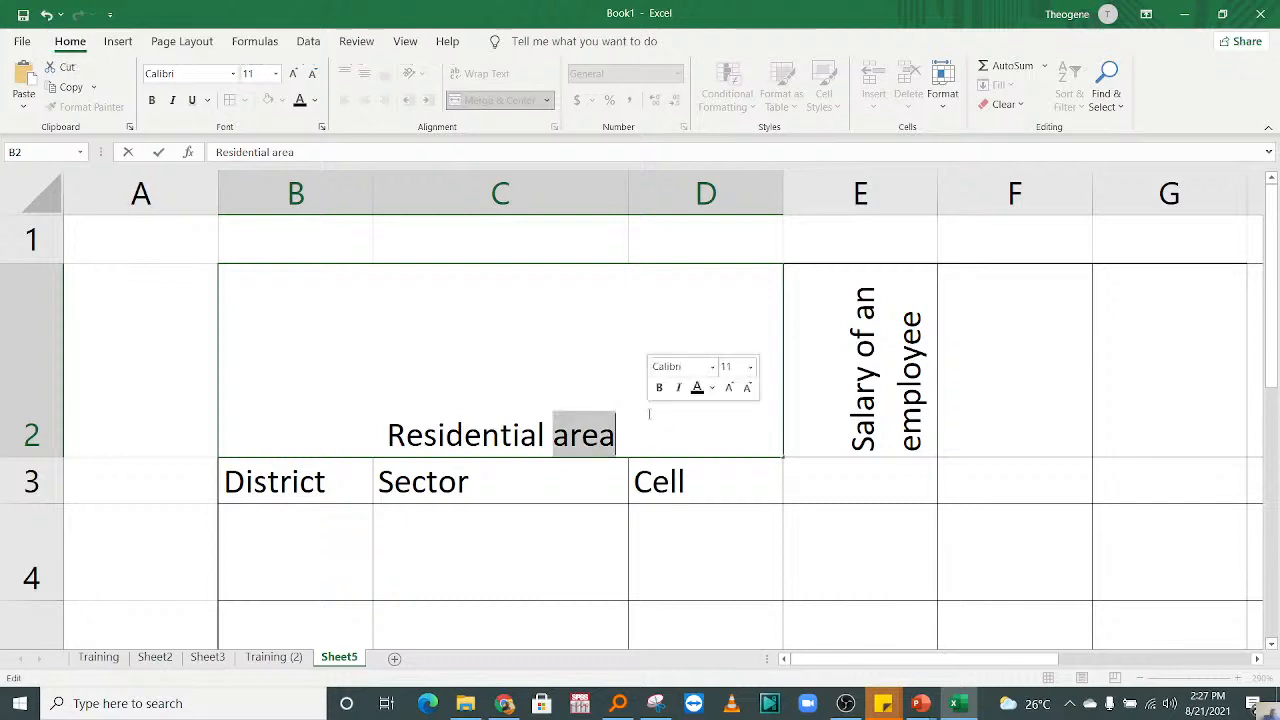
left_click(648, 418)
key("alt+Return")
type("Where")
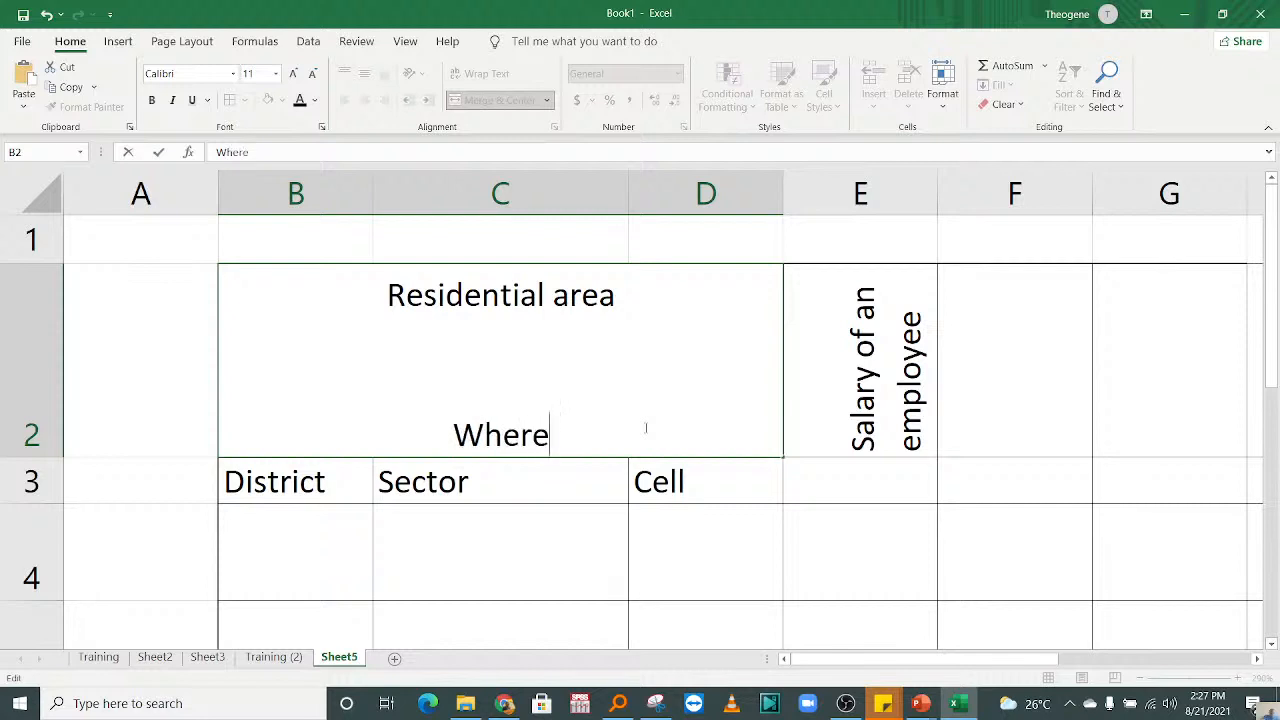
type(" you Live")
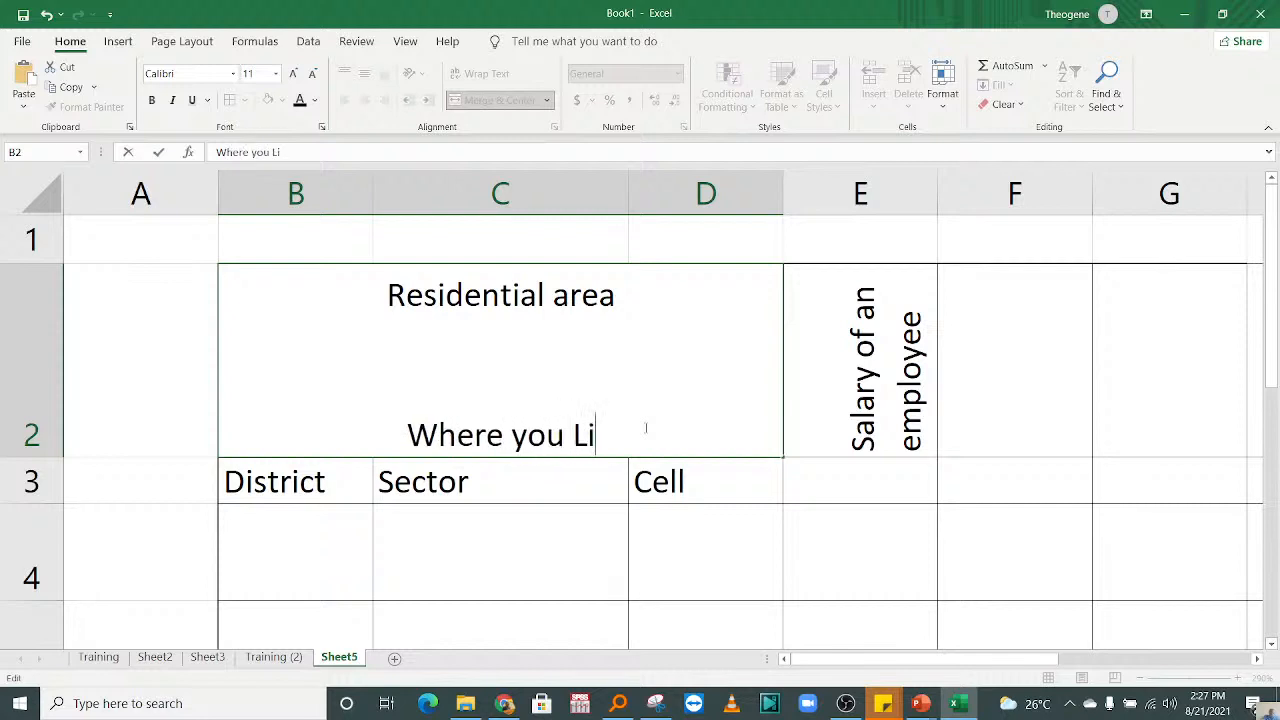
left_click(587, 491)
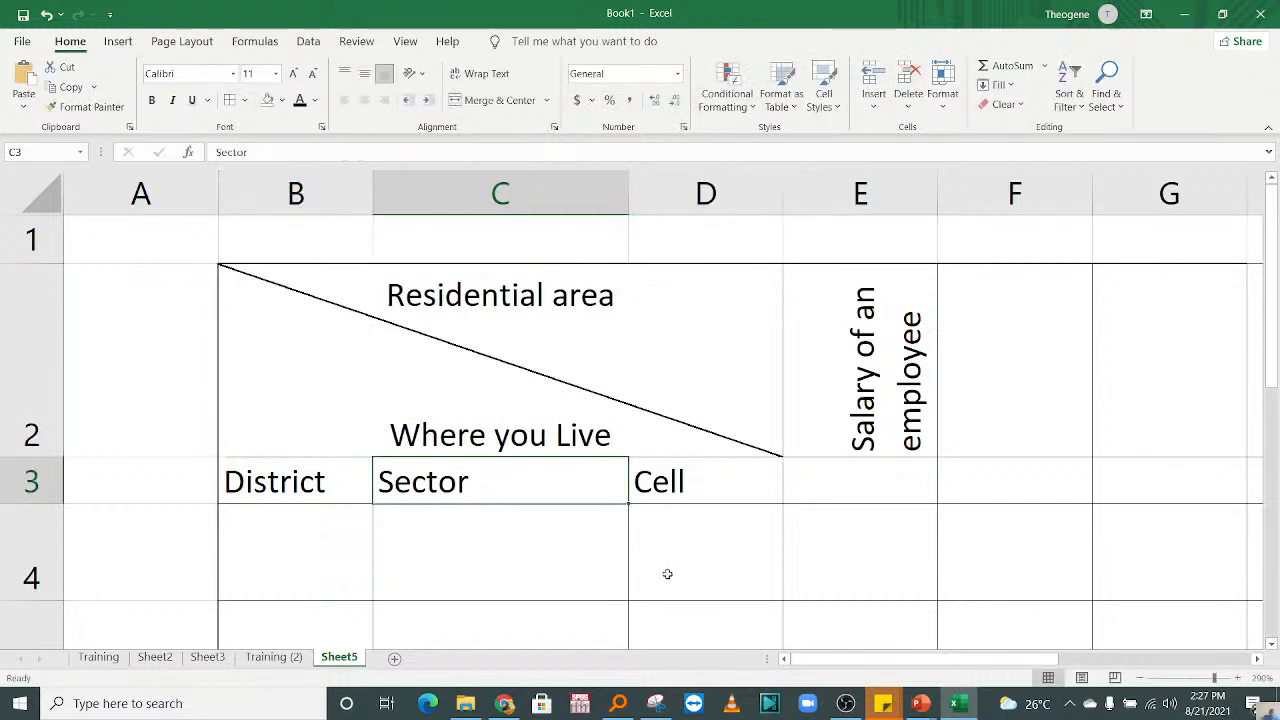
Step: Remove the blank lines between "Residential area" and "Where you Live", restore them, and try an extra line break
double_click(381, 398)
left_click(374, 421)
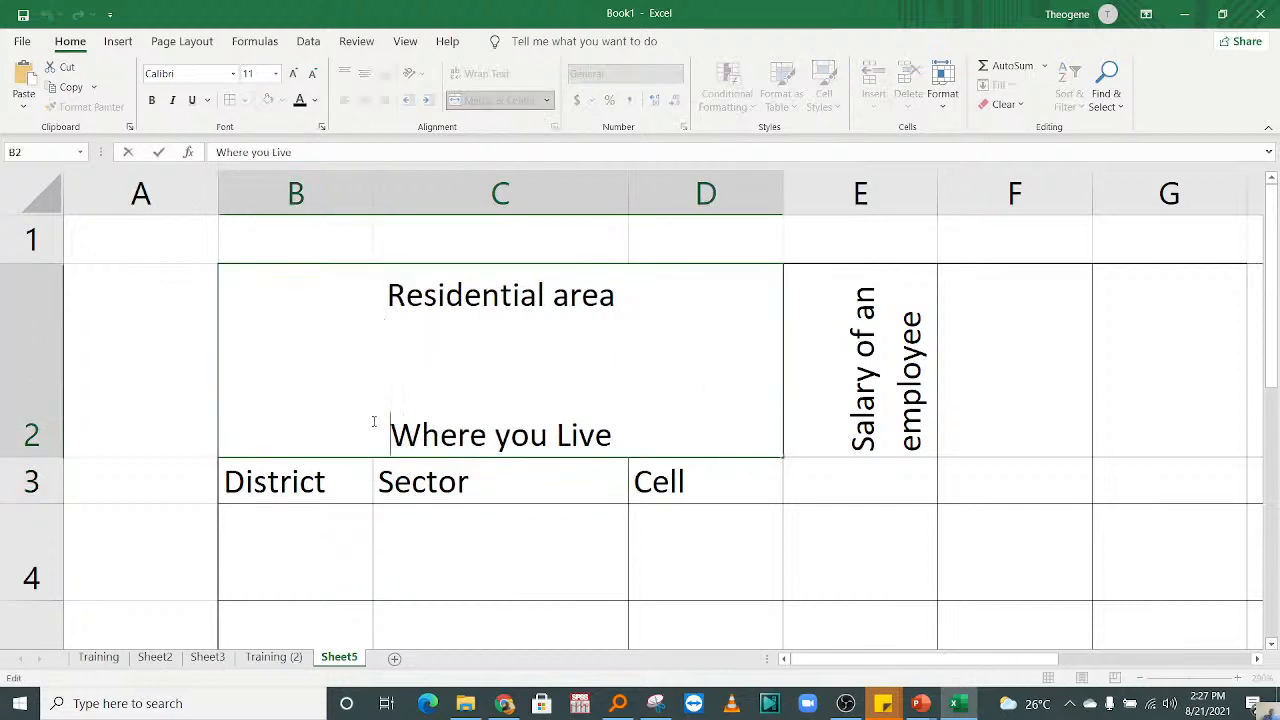
key("BackSpace")
key("BackSpace")
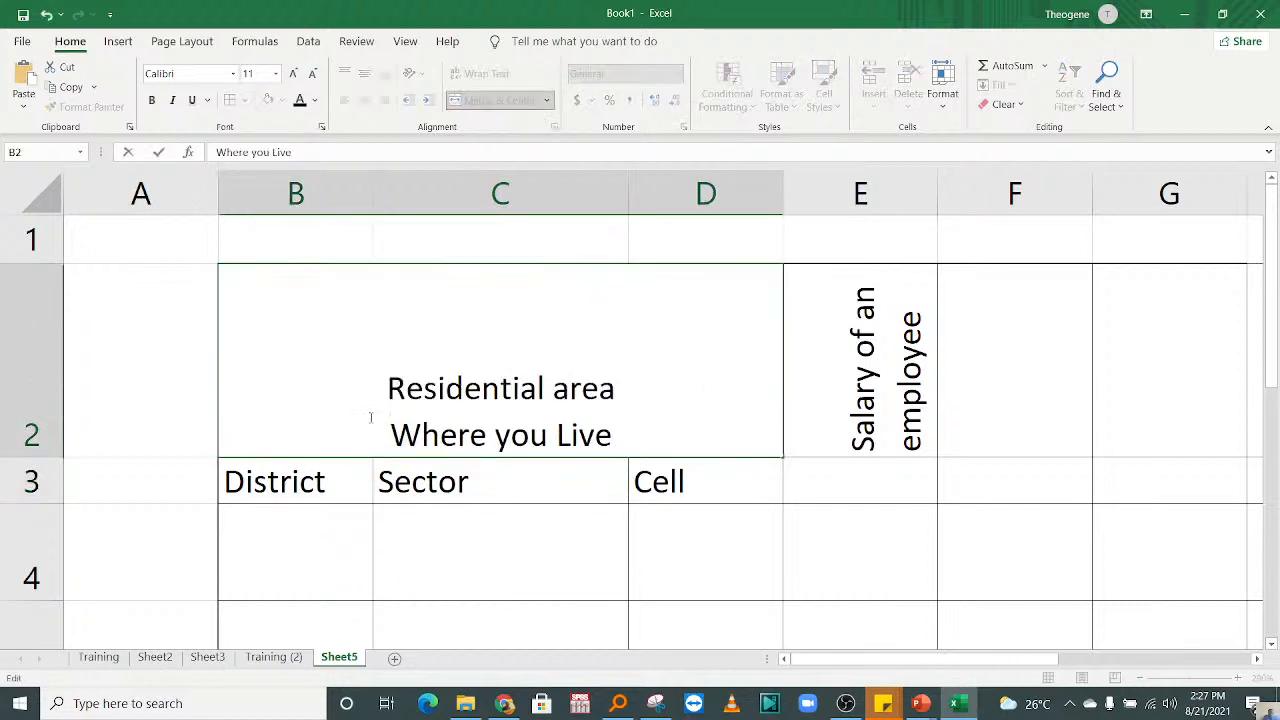
key("ctrl+z")
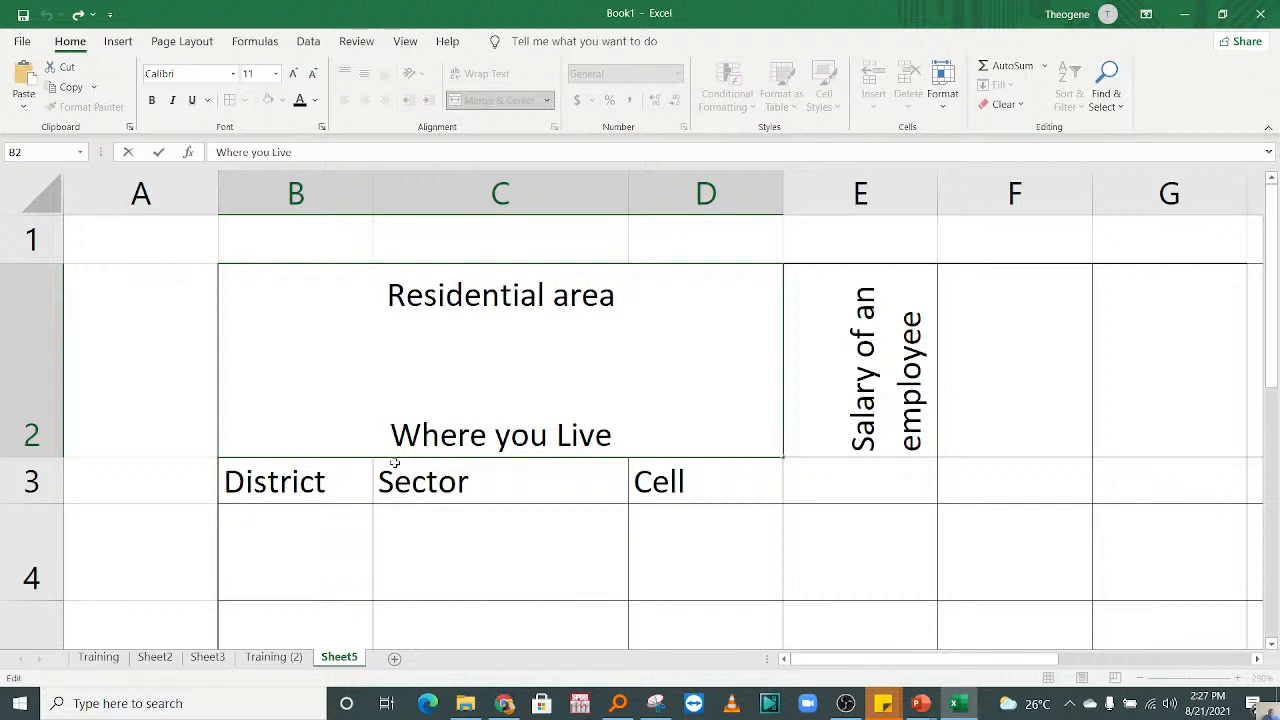
key("alt+Return")
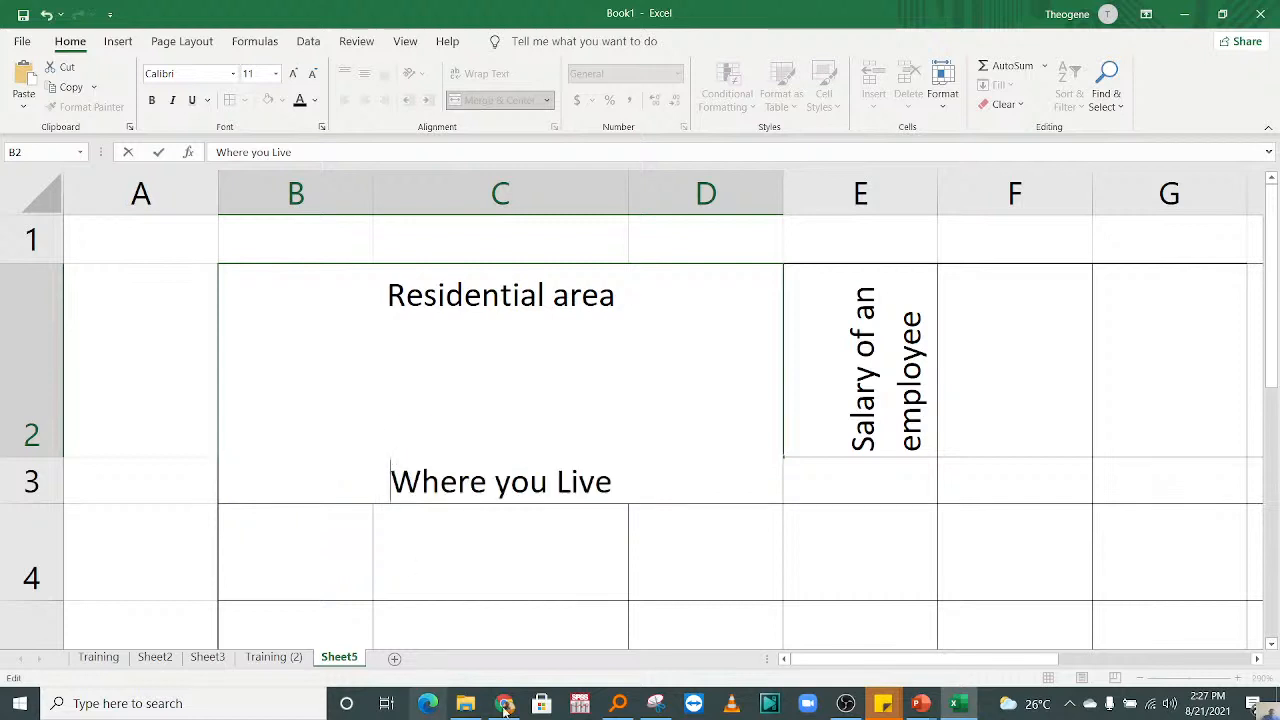
left_click(523, 557)
double_click(508, 348)
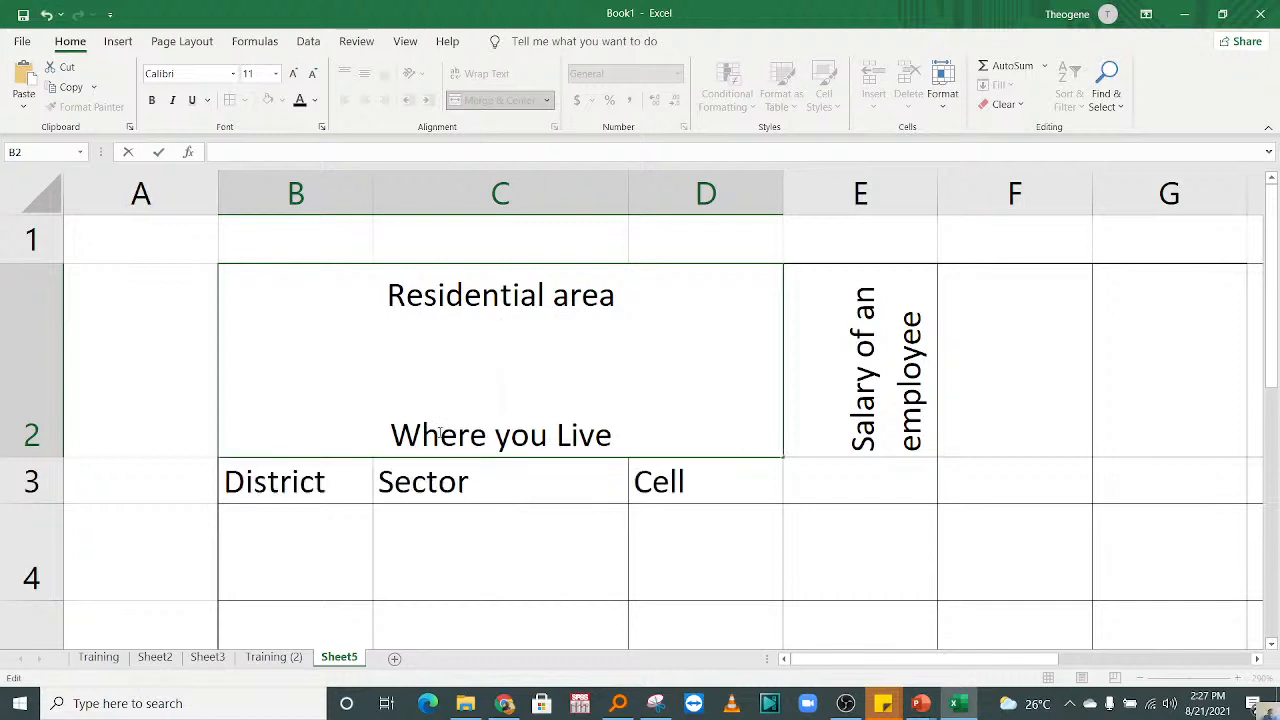
left_click(531, 523)
left_click(748, 531)
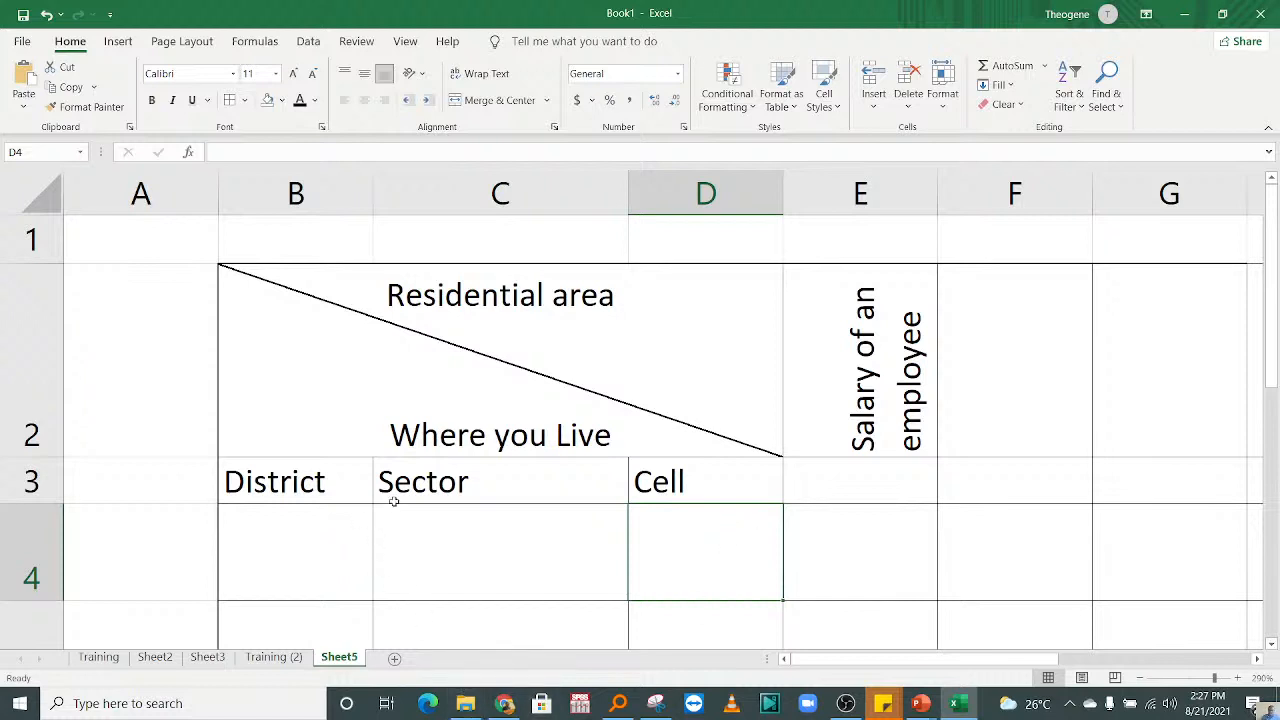
left_click(594, 488)
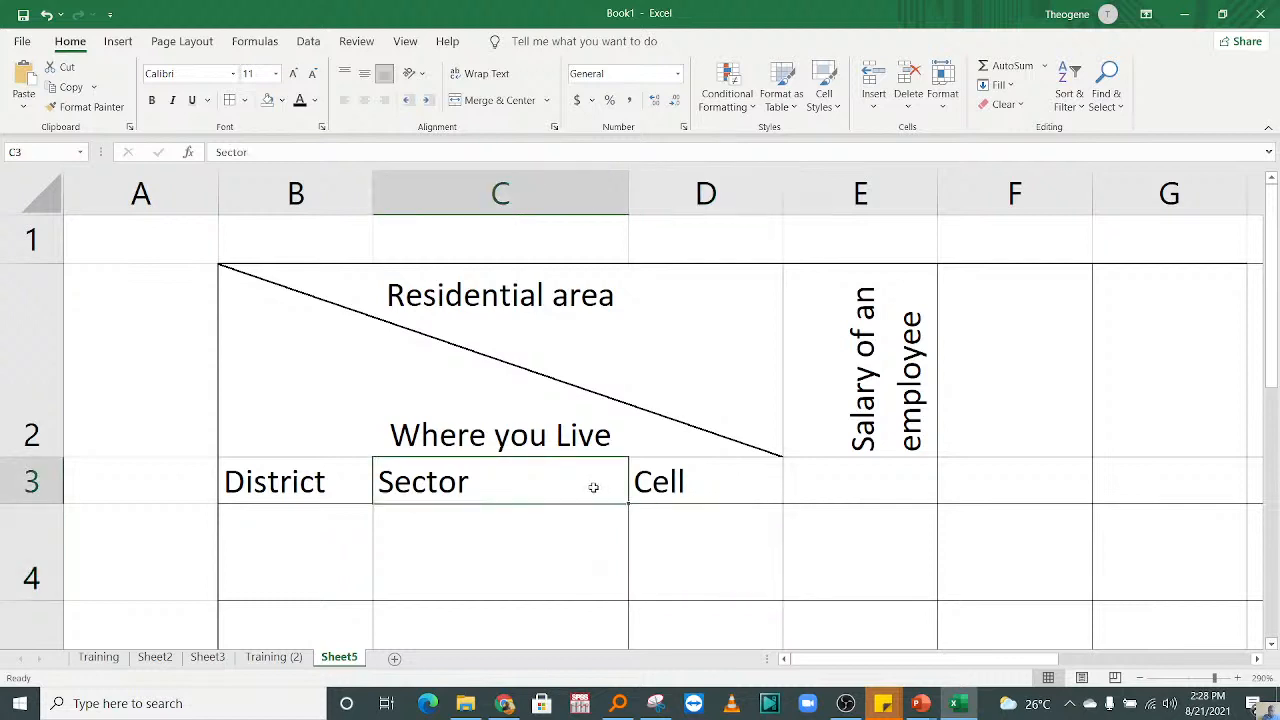
left_click(724, 498)
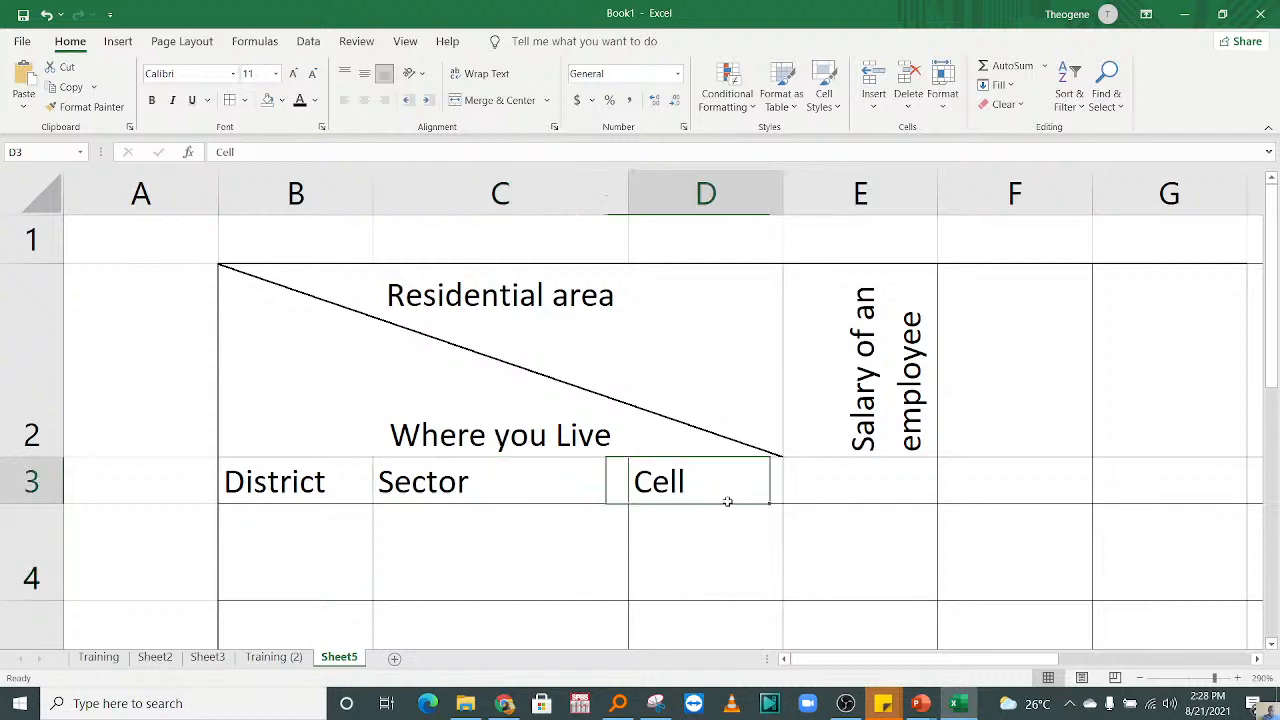
left_click(447, 397)
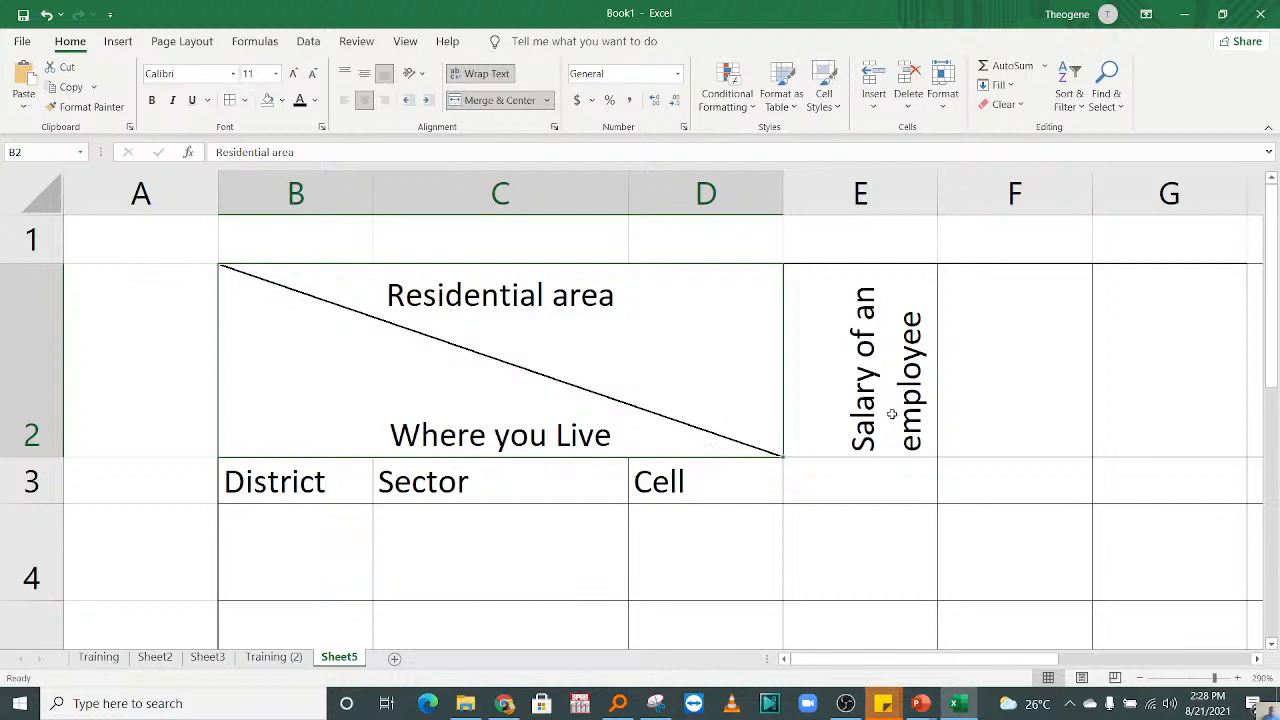
left_click(891, 414)
left_click(911, 463)
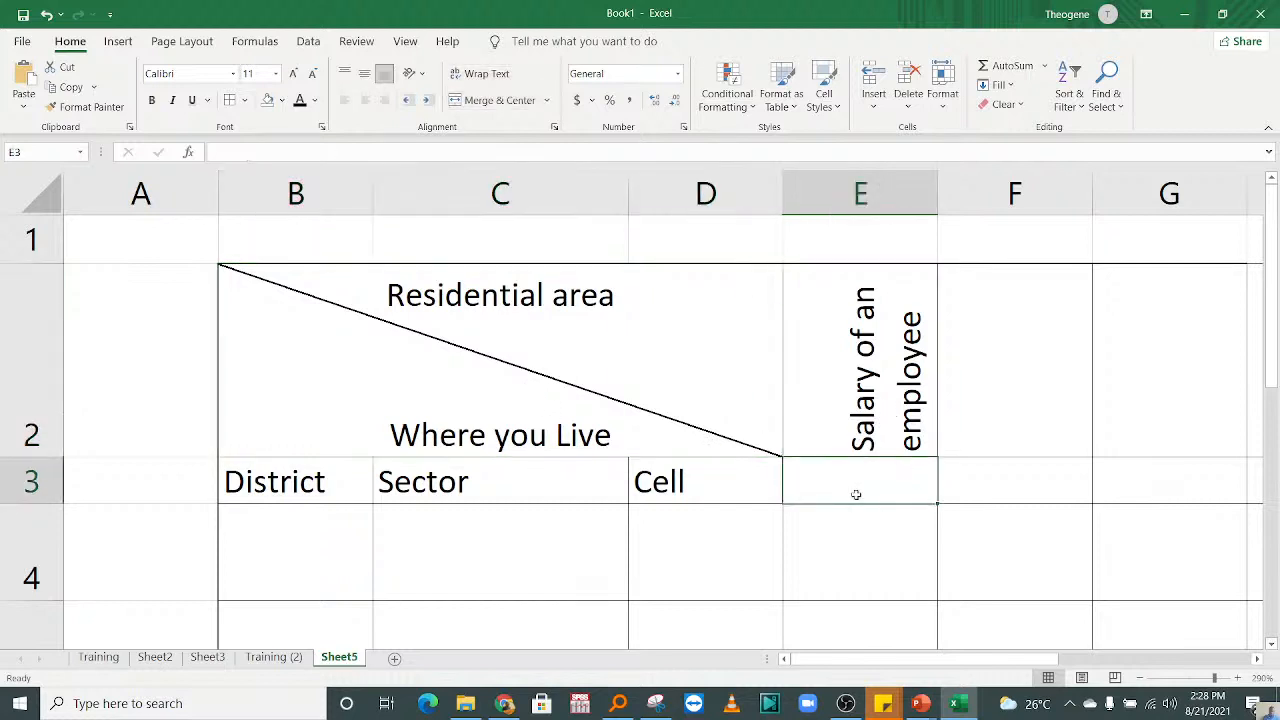
Step: Clear the "Salary of an employee" heading in E2 and undo the deletion
left_click(829, 420)
key("Delete")
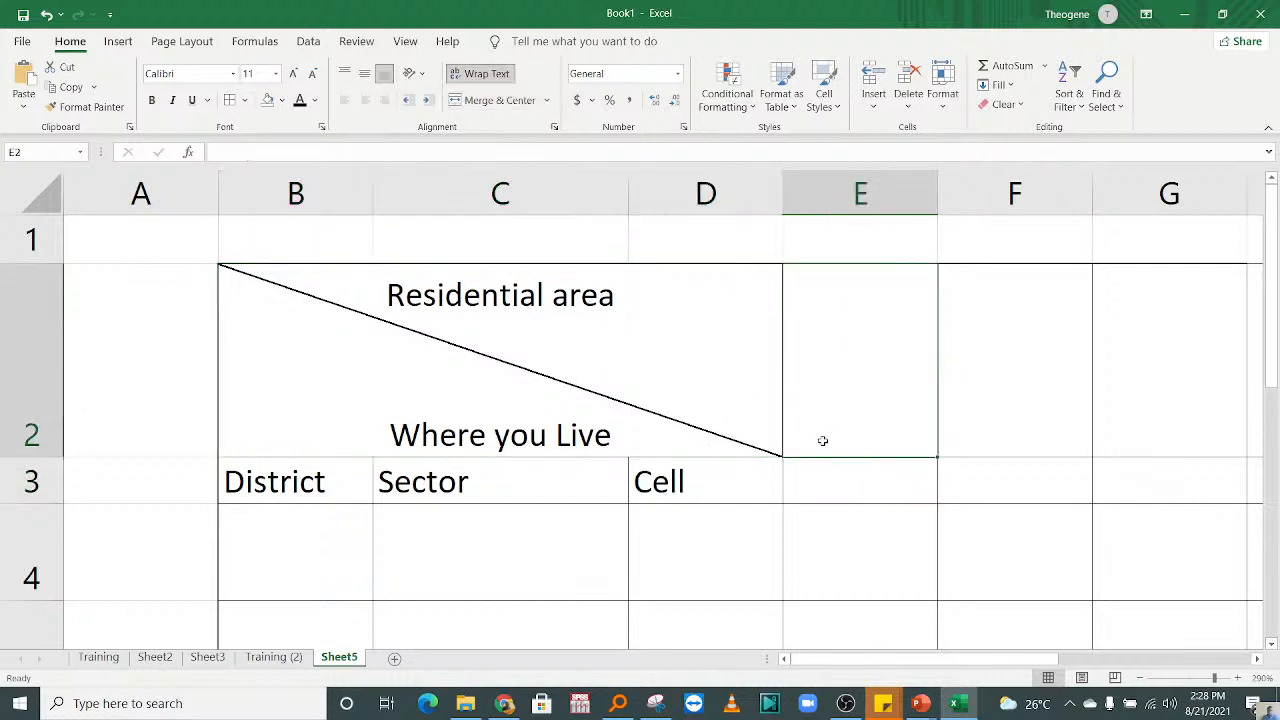
key("ctrl+z")
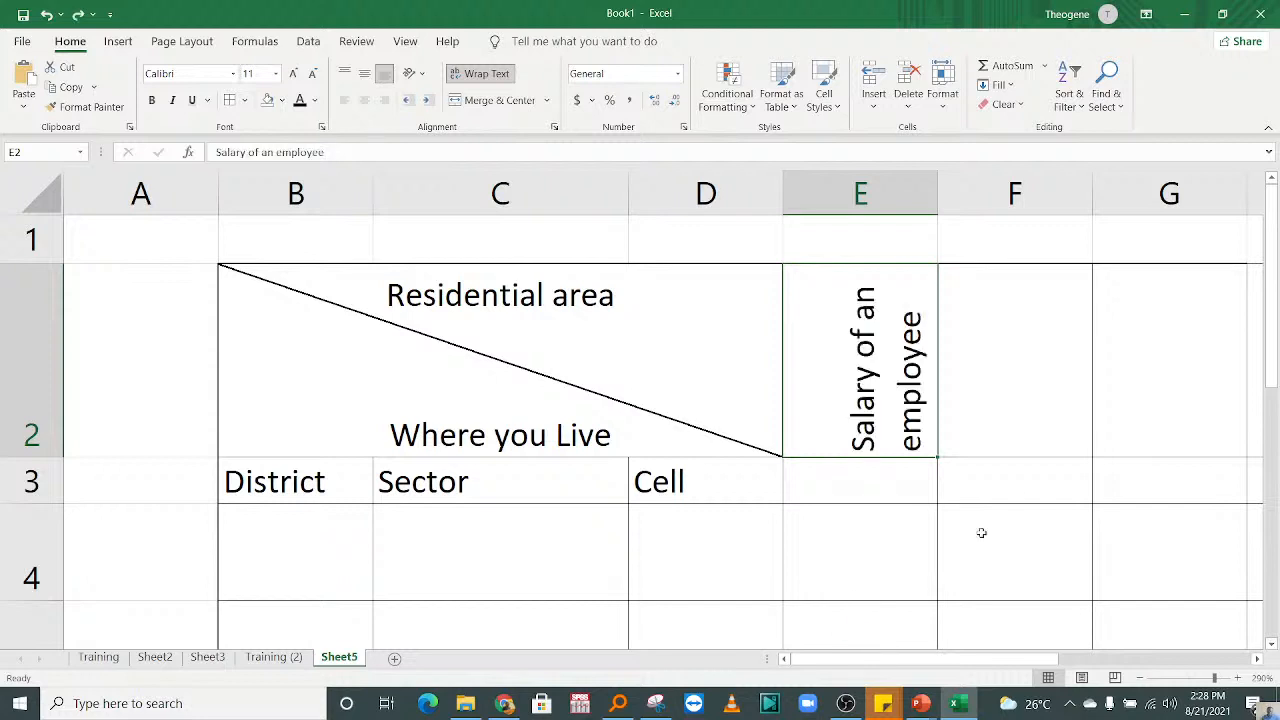
Step: Enter the heading "First Name" in cell F2, next to the salary heading
left_click(1015, 482)
key("Right")
key("Right")
key("Right")
key("Right")
key("Right")
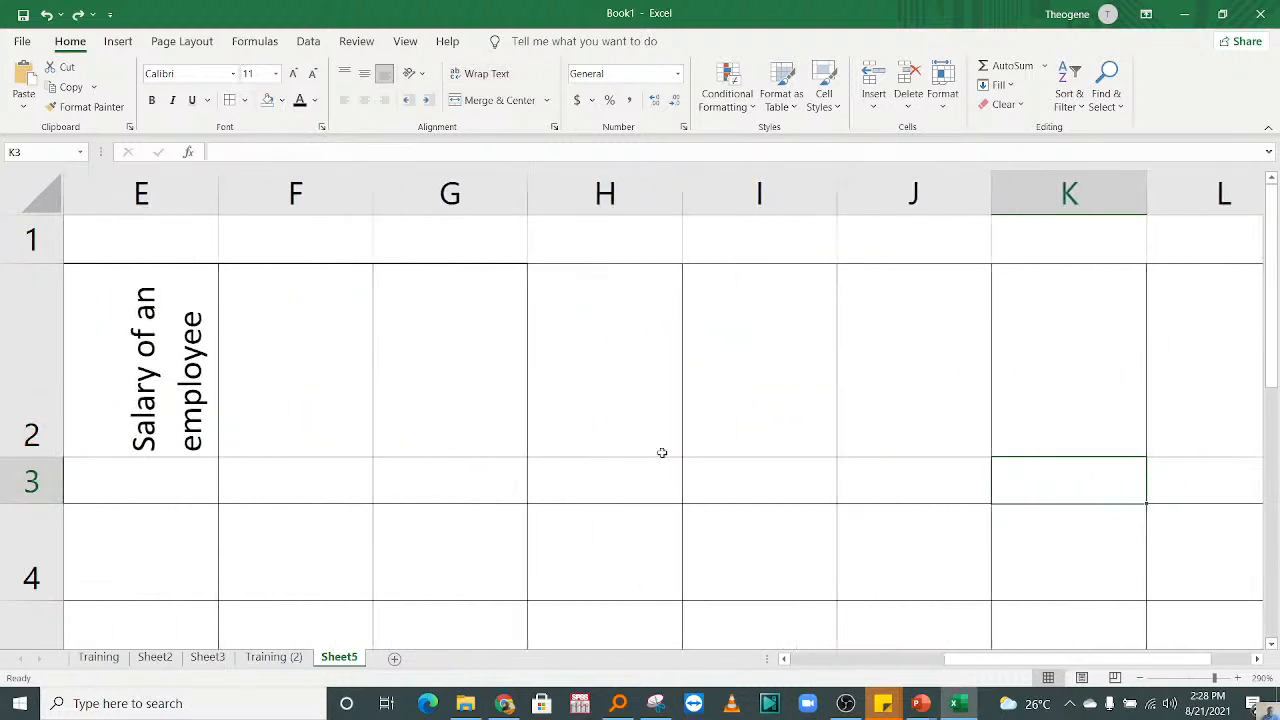
left_click(321, 389)
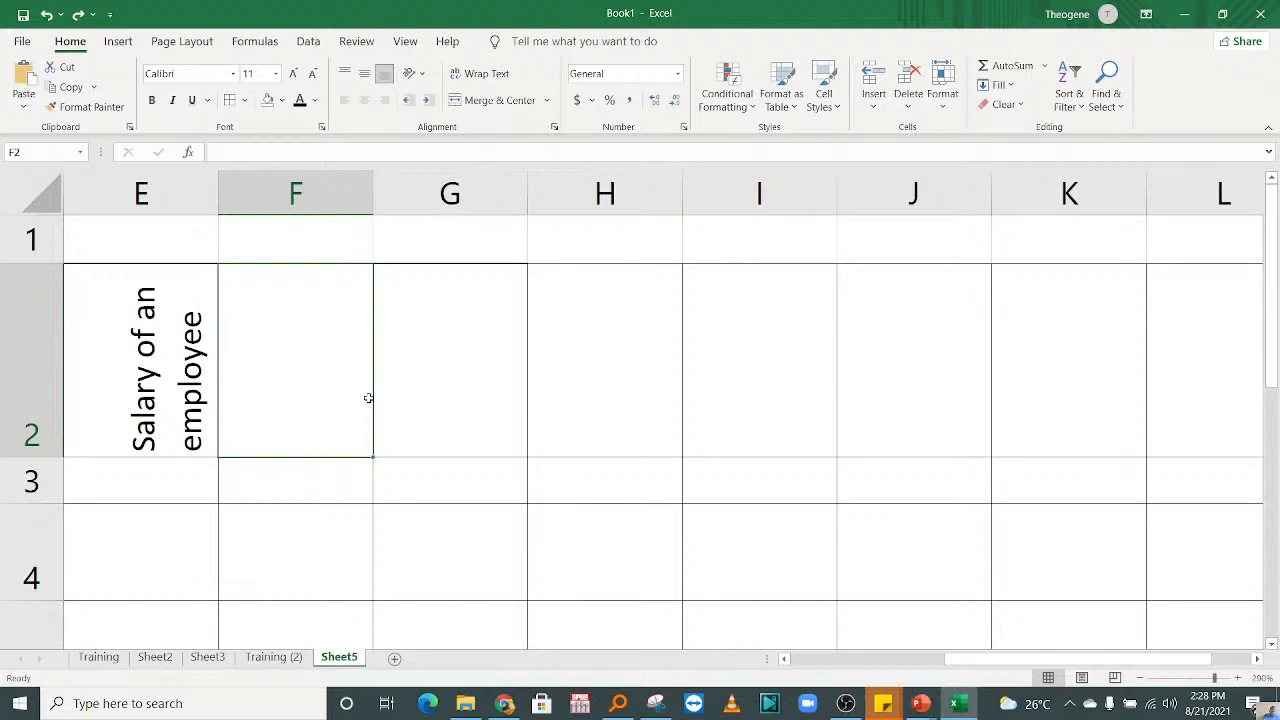
type("First ")
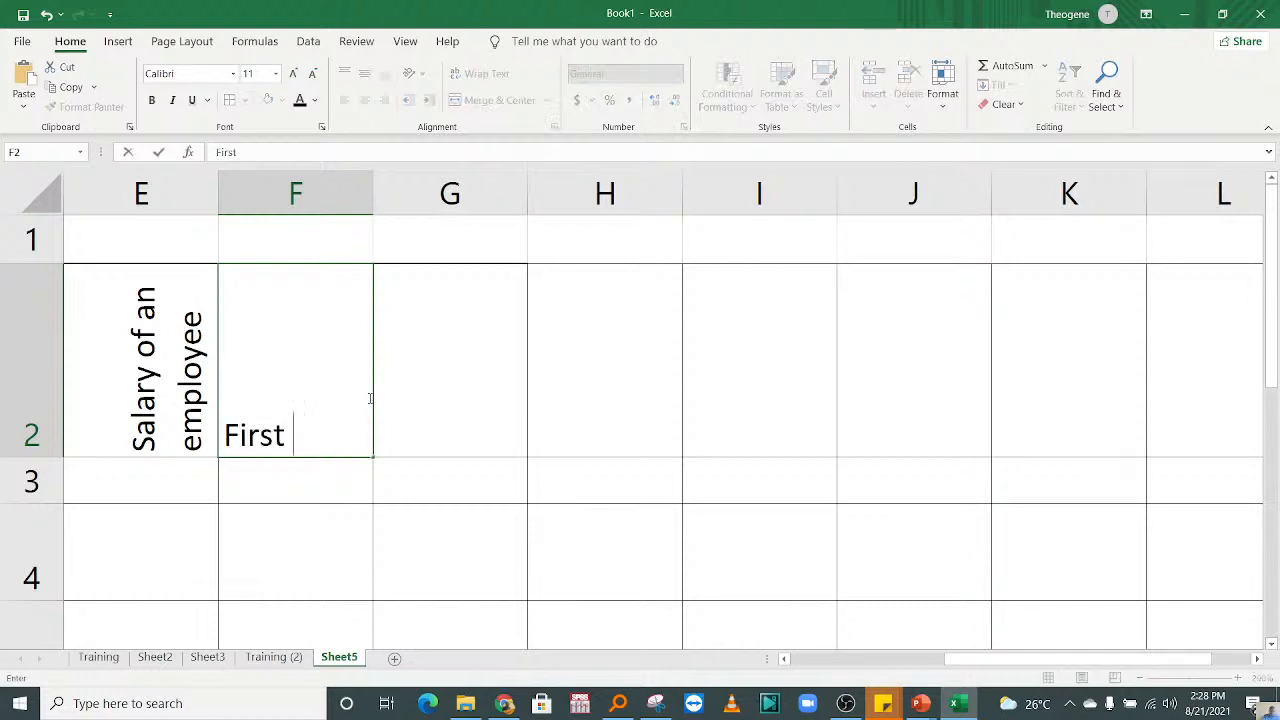
type("Name")
left_click(474, 497)
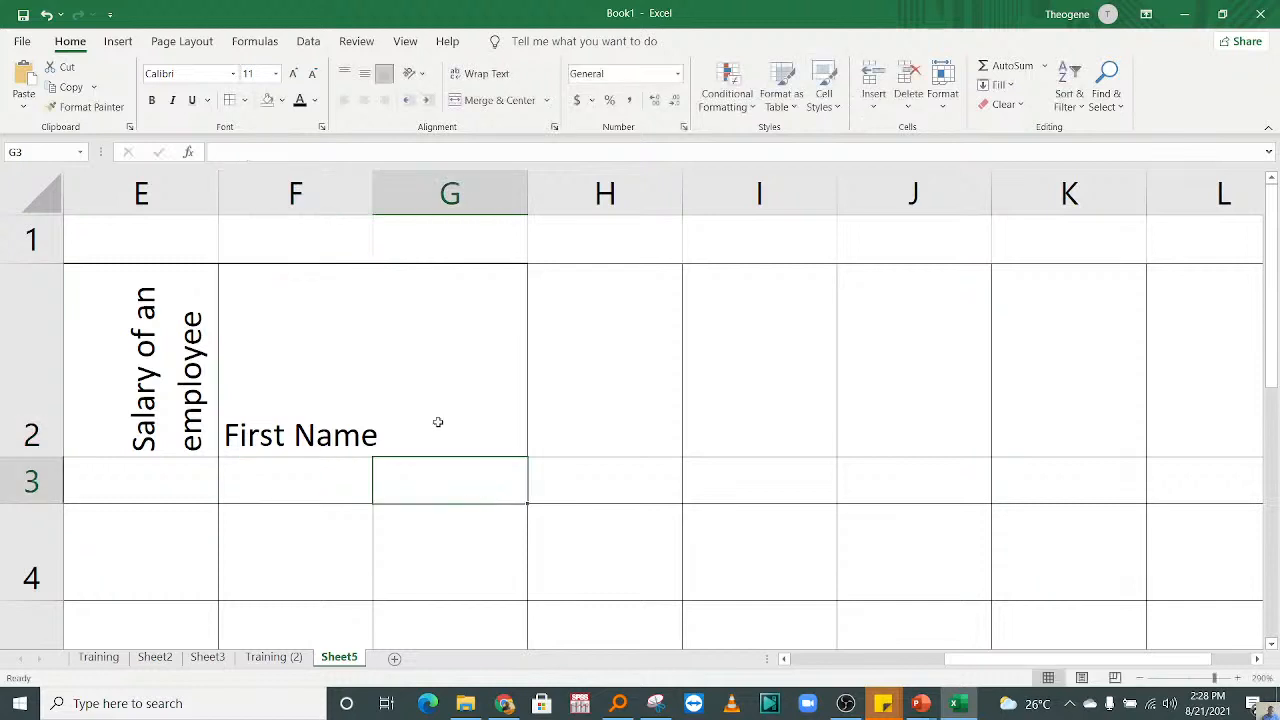
Step: Enter the heading "Surname" in cell G2 and widen column F to fit the First Name heading
left_click(463, 432)
type("Surname")
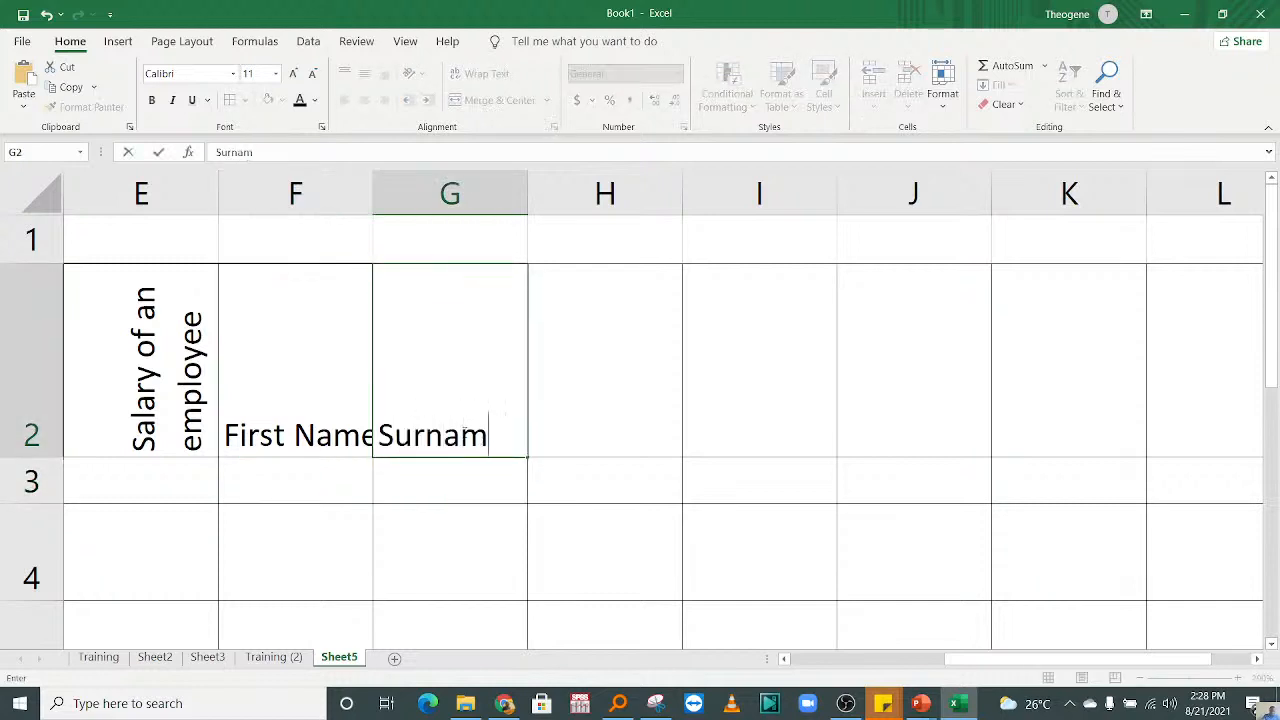
left_click(277, 548)
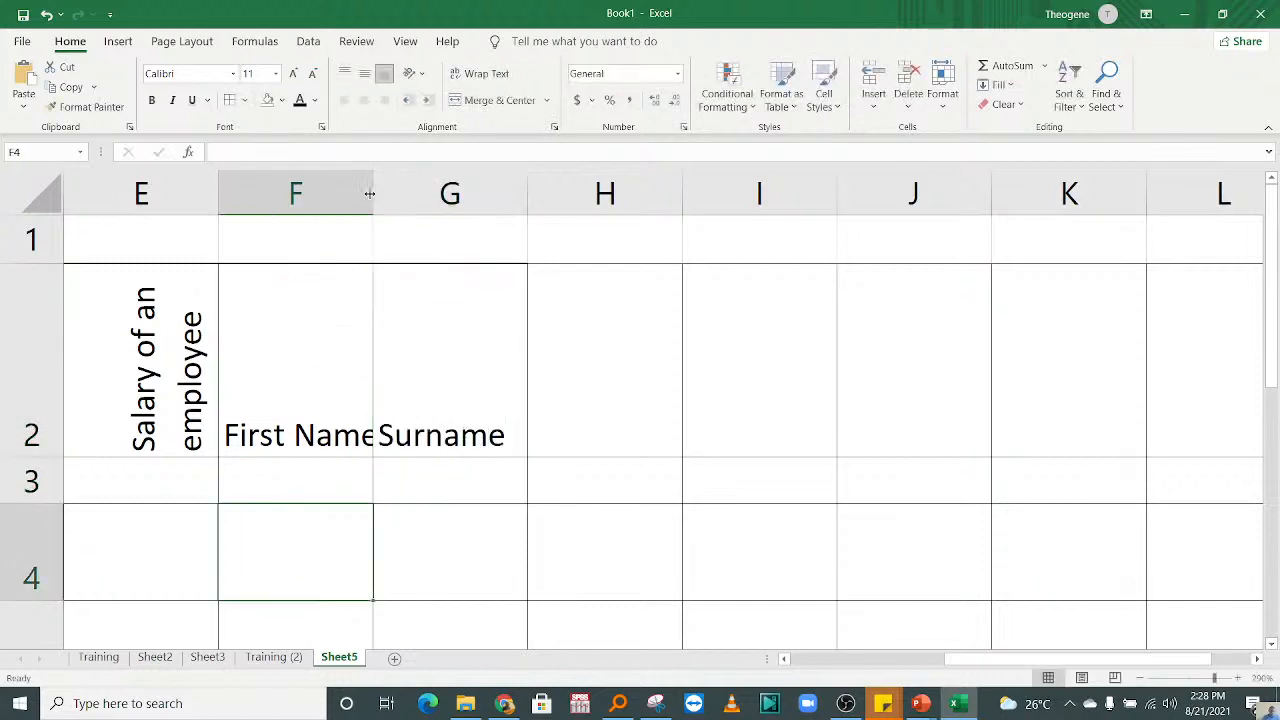
left_click_drag(372, 195, 398, 195)
left_click(586, 409)
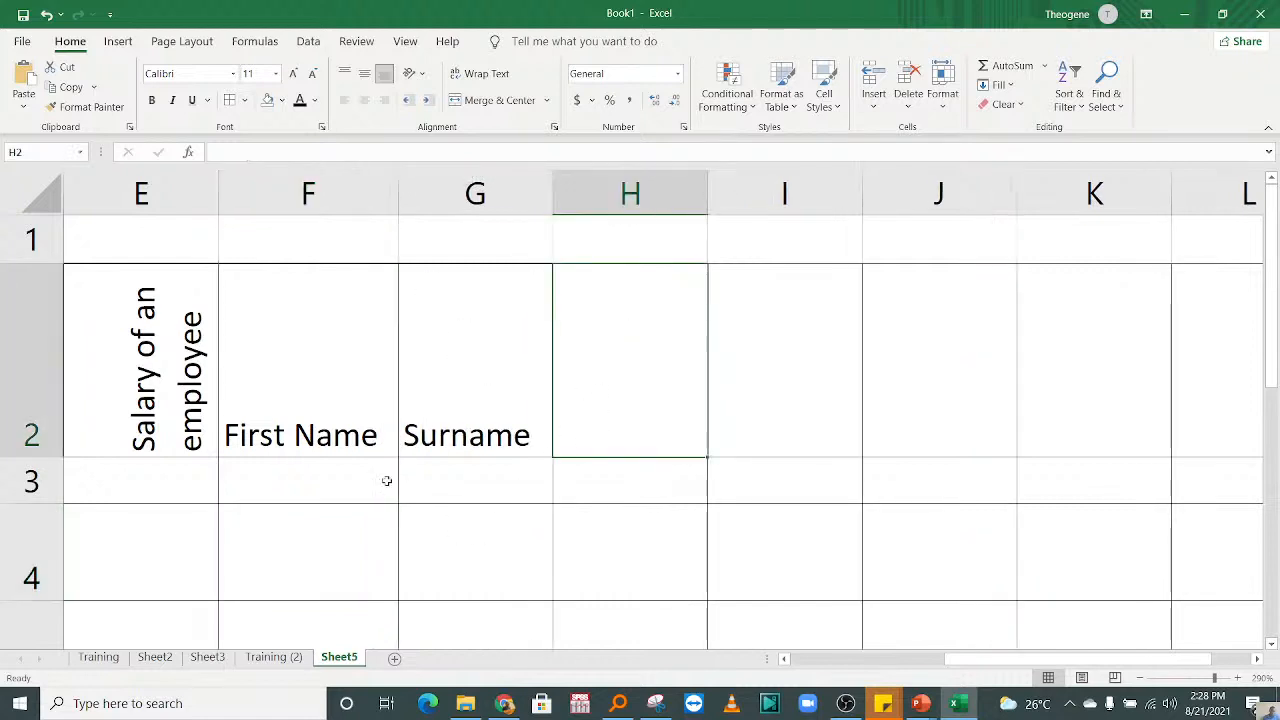
Step: Select cells F3 to F8 and set the height of their rows to 30
left_click(386, 480)
left_click_drag(370, 538, 346, 600)
left_click(340, 384)
key("Up")
key("Up")
key("Up")
key("Up")
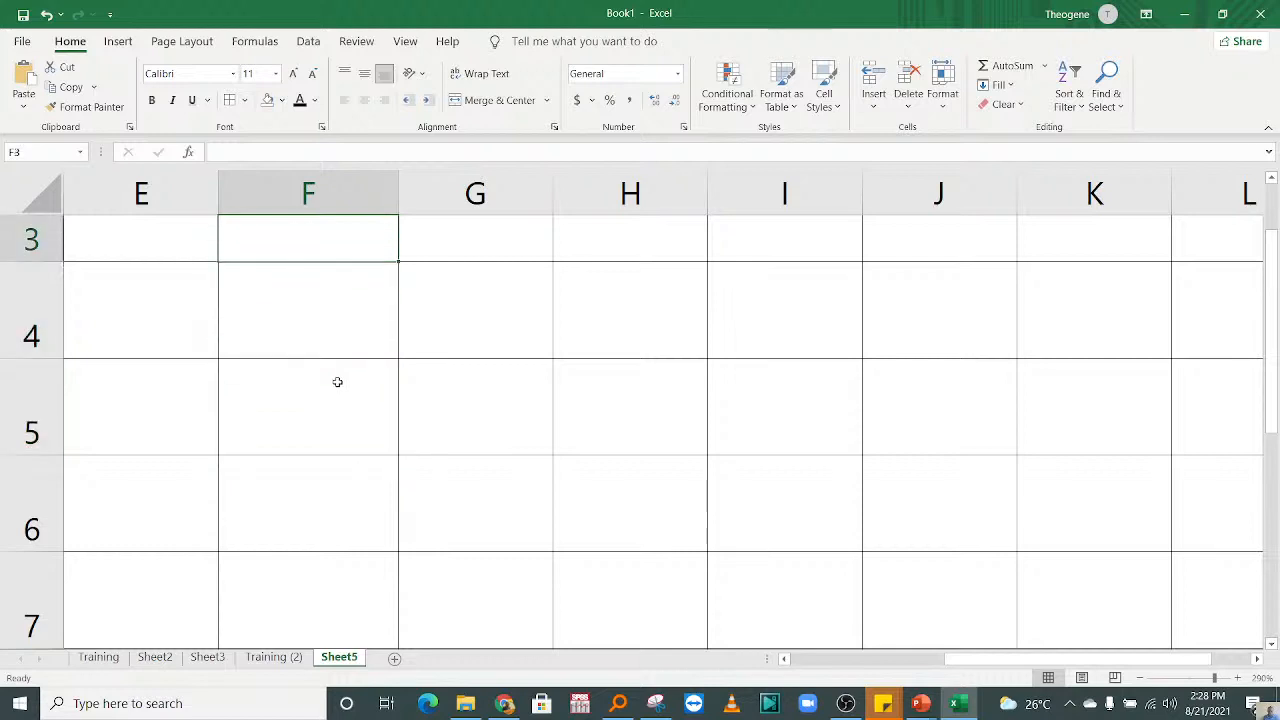
left_click_drag(304, 482, 334, 538)
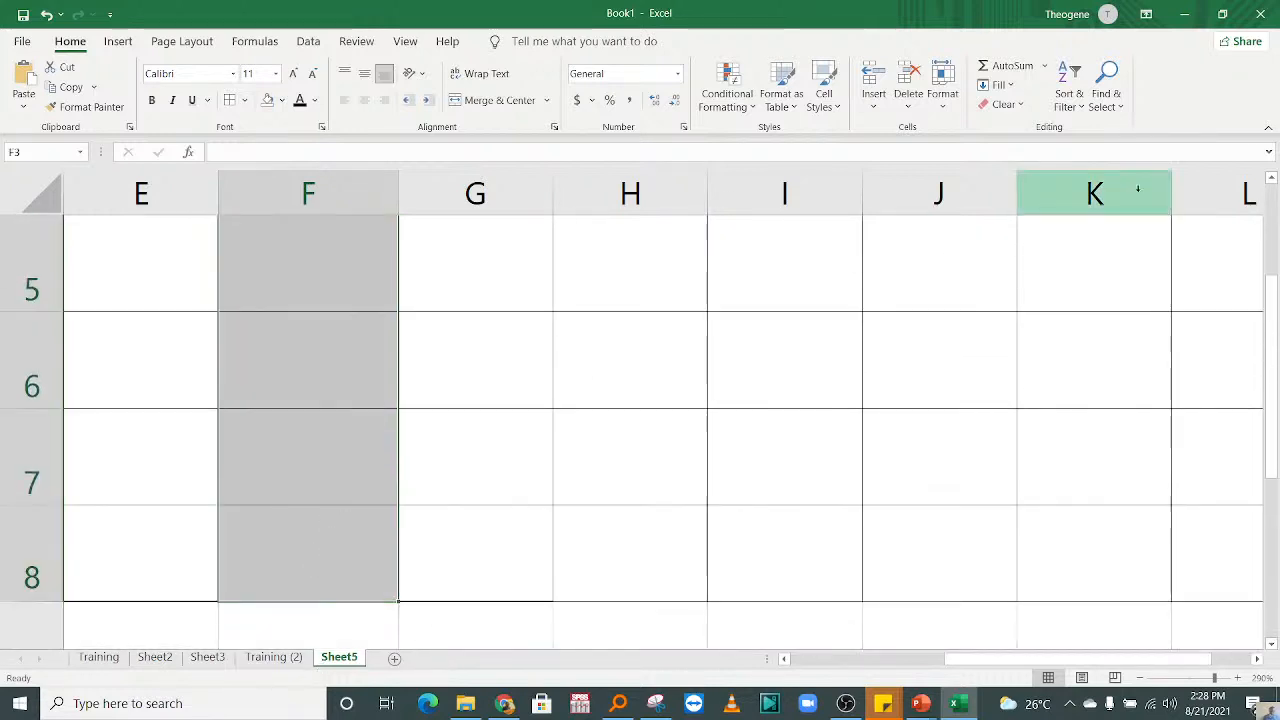
left_click(943, 98)
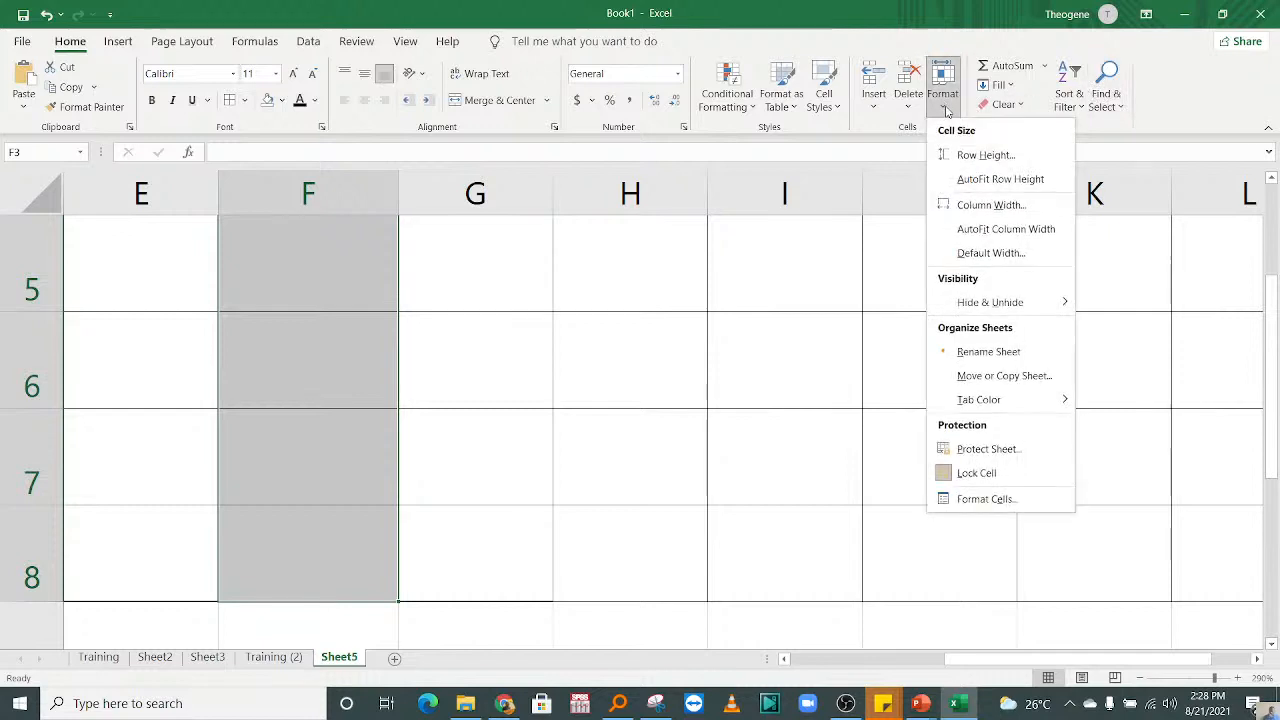
left_click(985, 152)
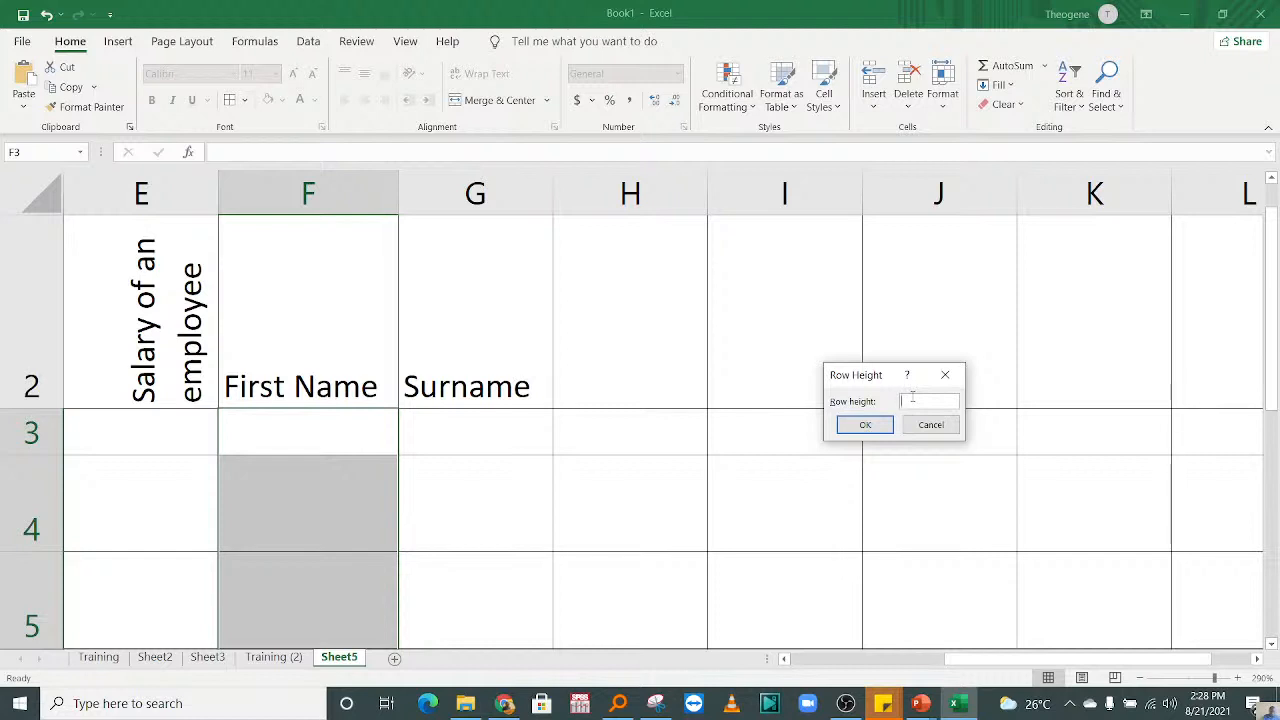
type("30")
left_click(866, 426)
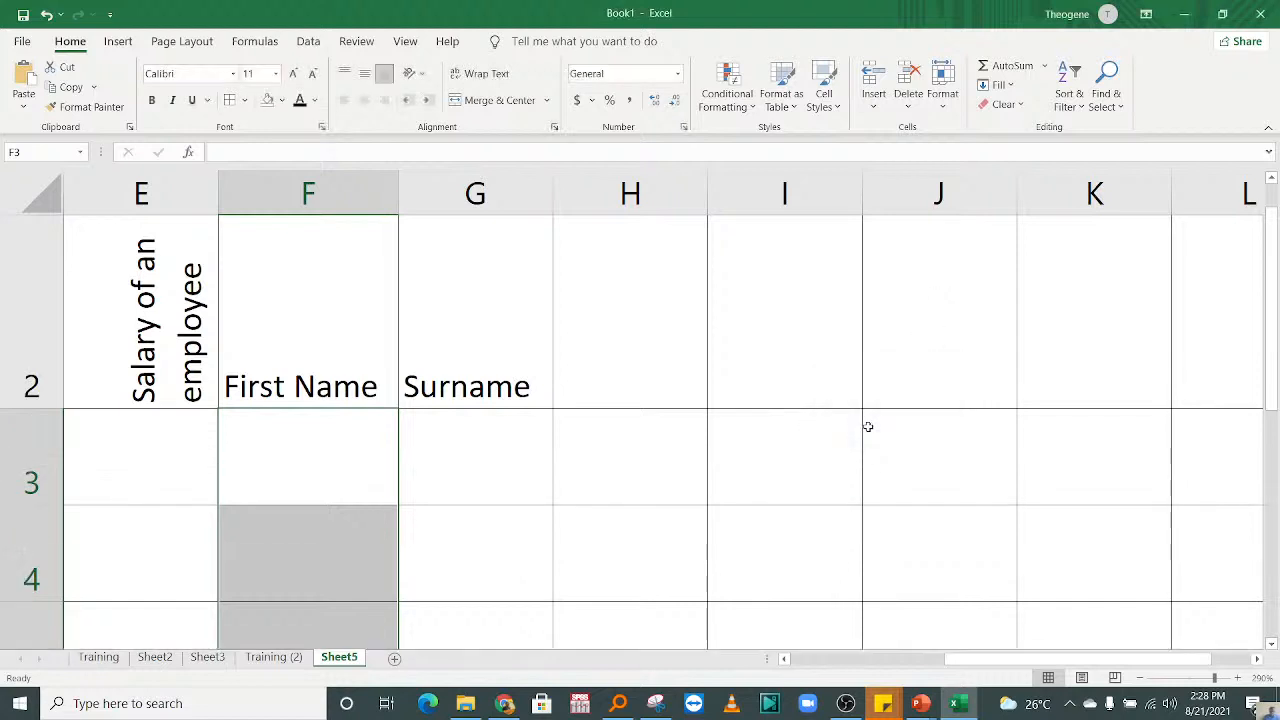
Step: Set a smaller row height for the selected rows 3 to 8
left_click(941, 105)
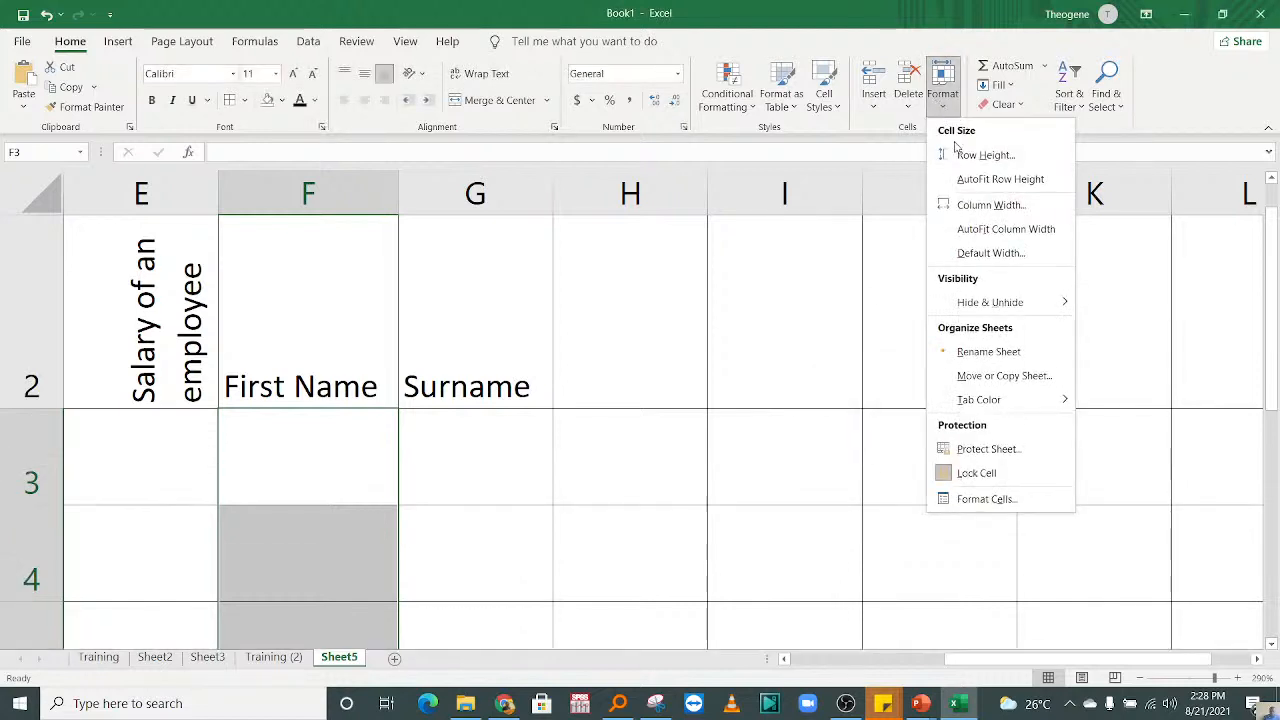
left_click(965, 152)
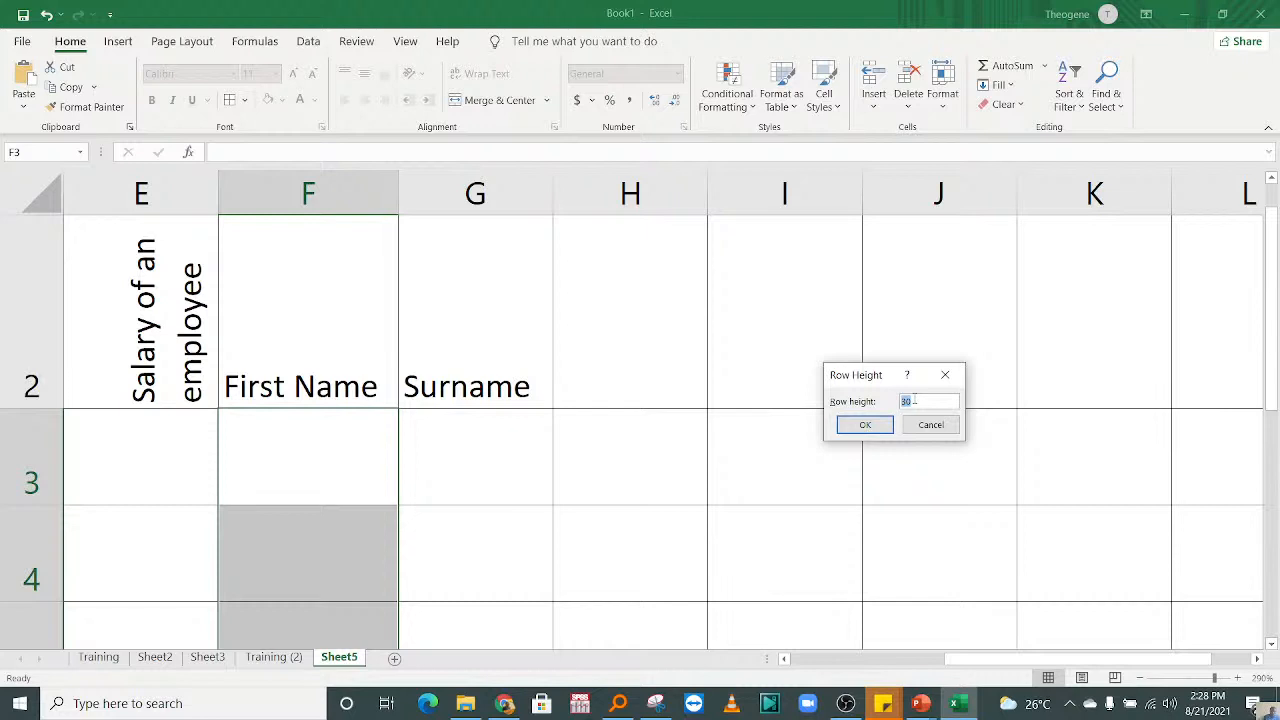
type("2")
left_click(848, 423)
left_click(626, 482)
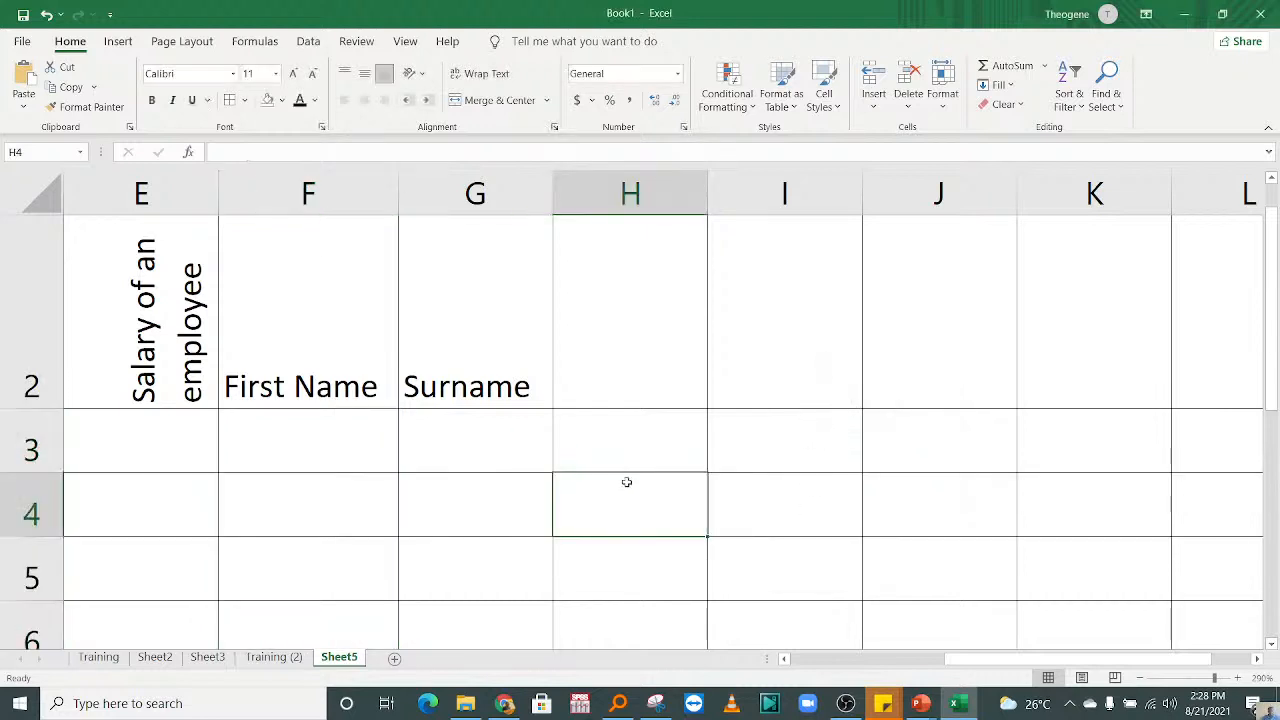
Step: Reduce the height of heading row 2 by moving its lower boundary up
key("Down")
key("Down")
scroll(637, 521, "down", 1)
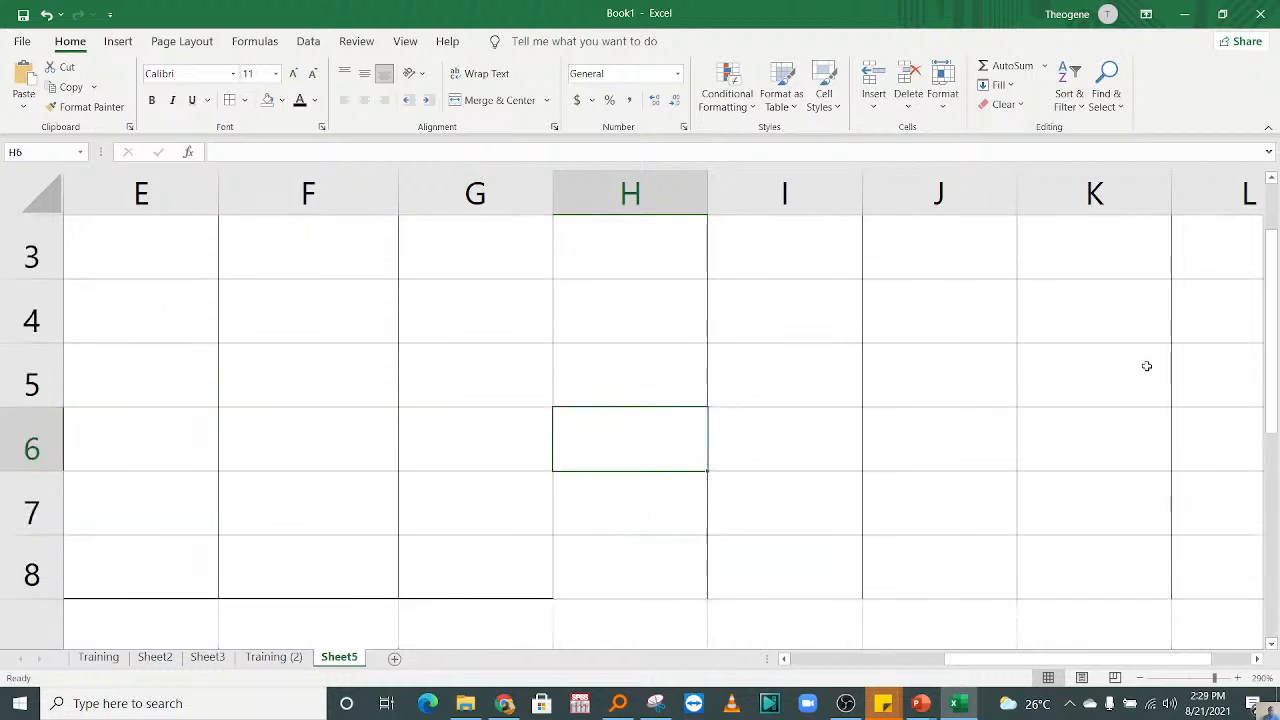
left_click_drag(1273, 300, 1275, 268)
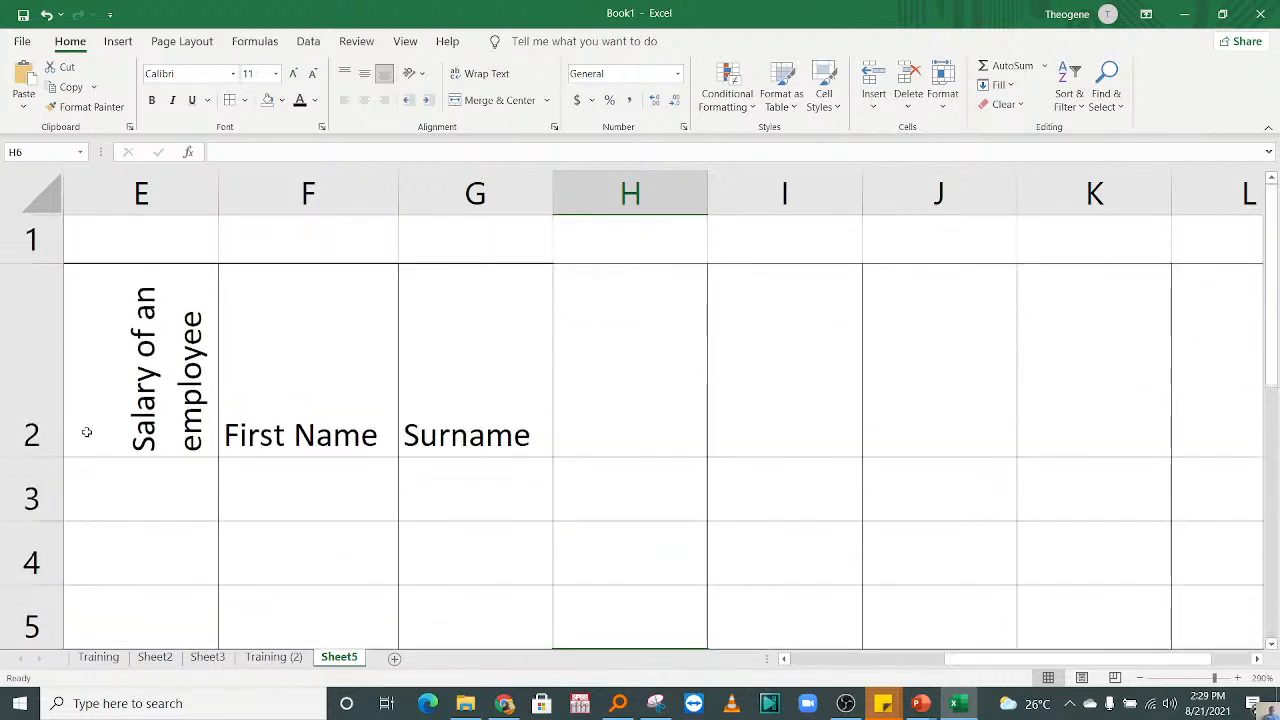
left_click_drag(33, 456, 36, 375)
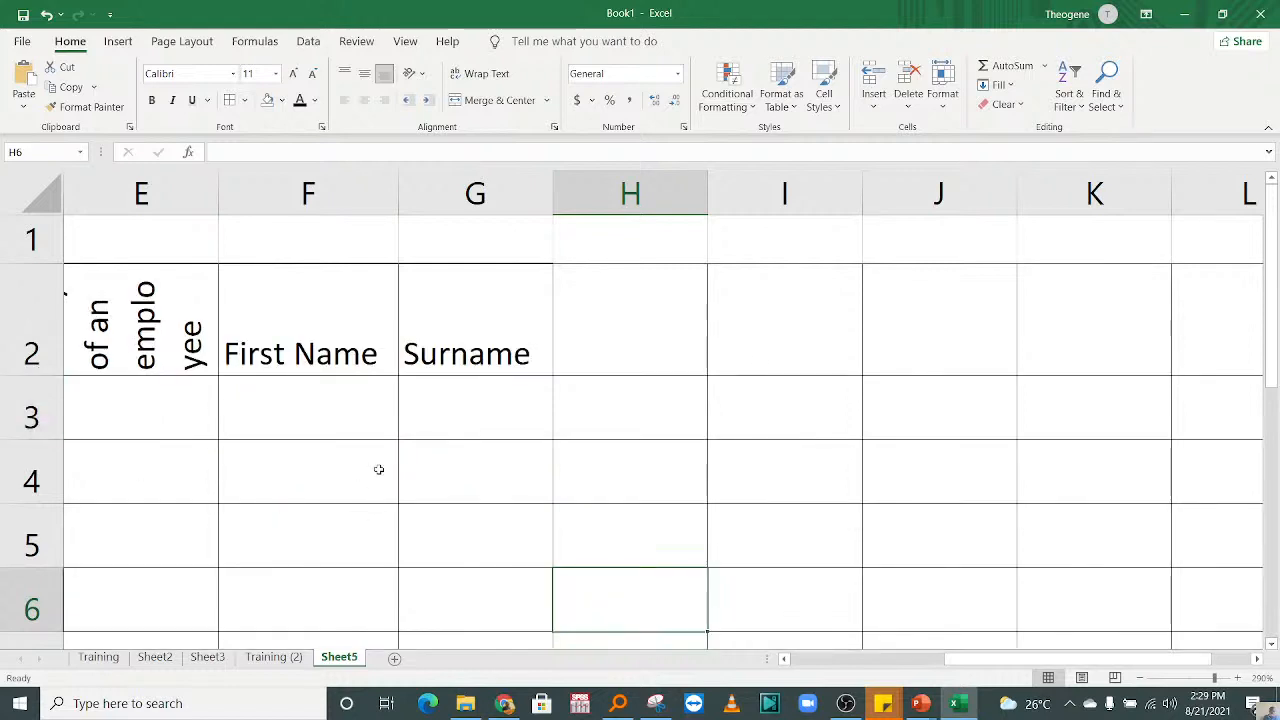
Step: Enter the first person's first name in F3 and the surname in capitals in G3
left_click(372, 462)
left_click(336, 416)
left_click(466, 420)
left_click(279, 403)
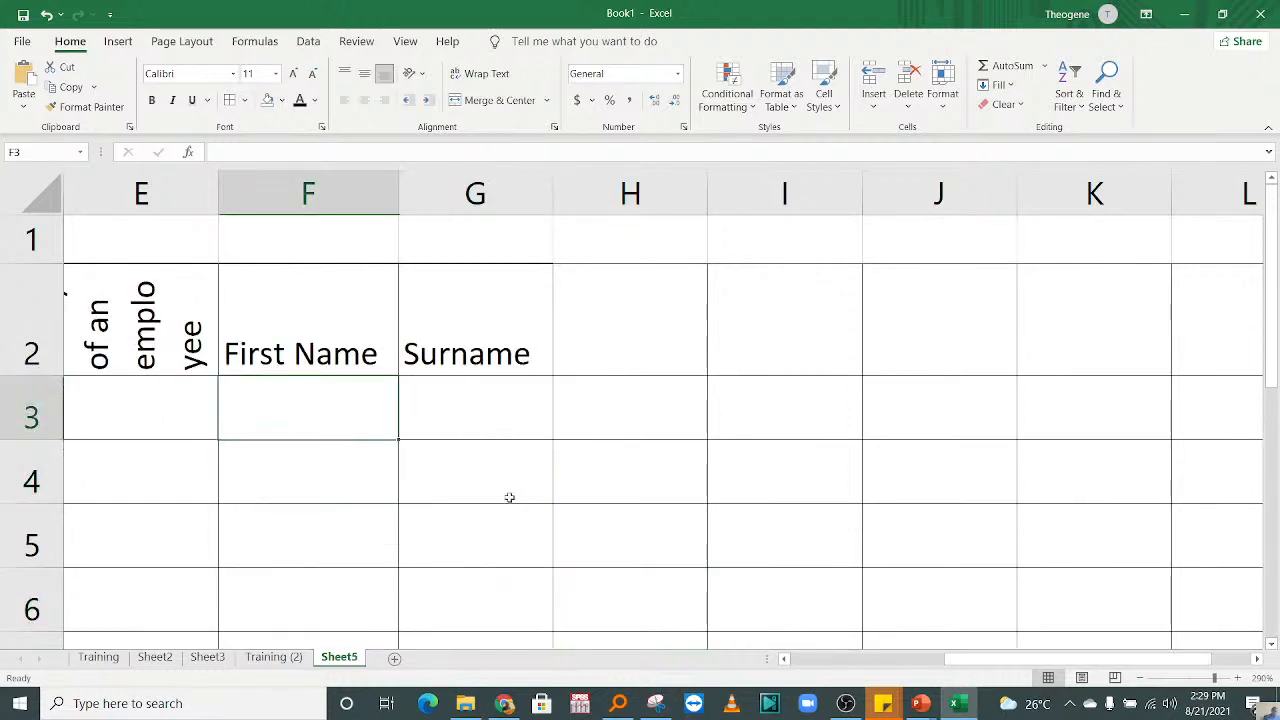
left_click(492, 411)
left_click(298, 405)
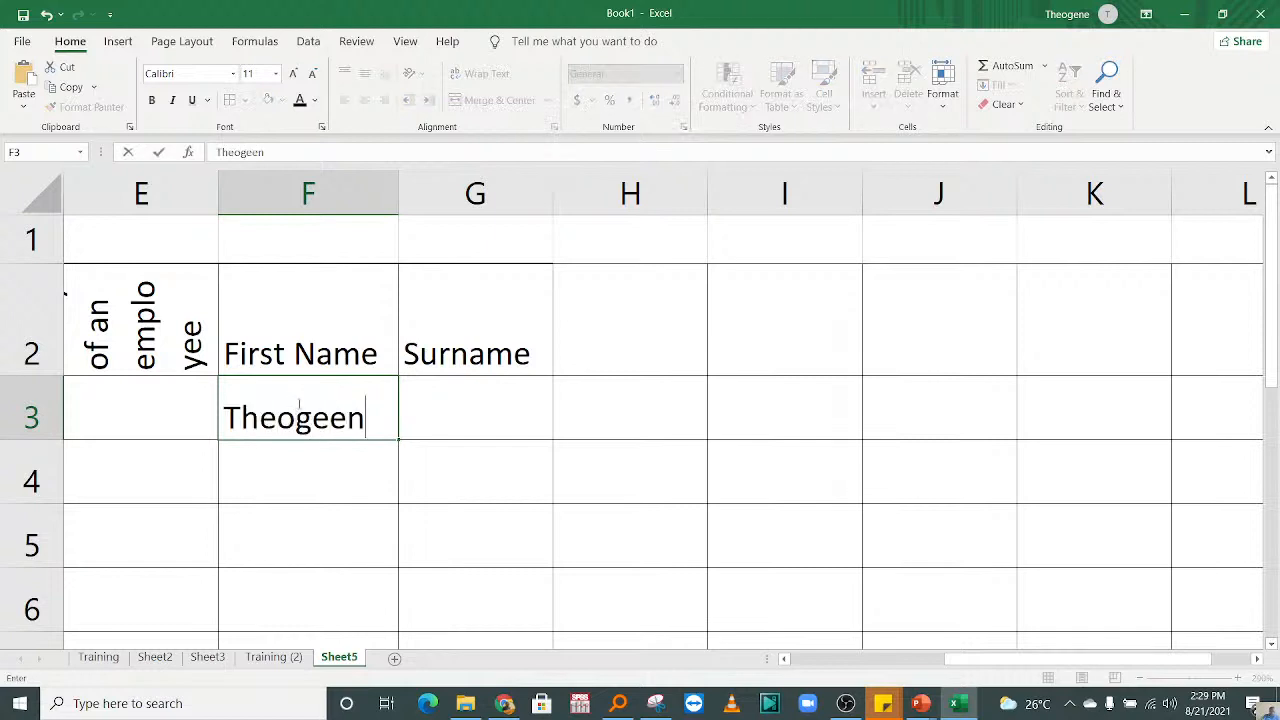
key("Tab")
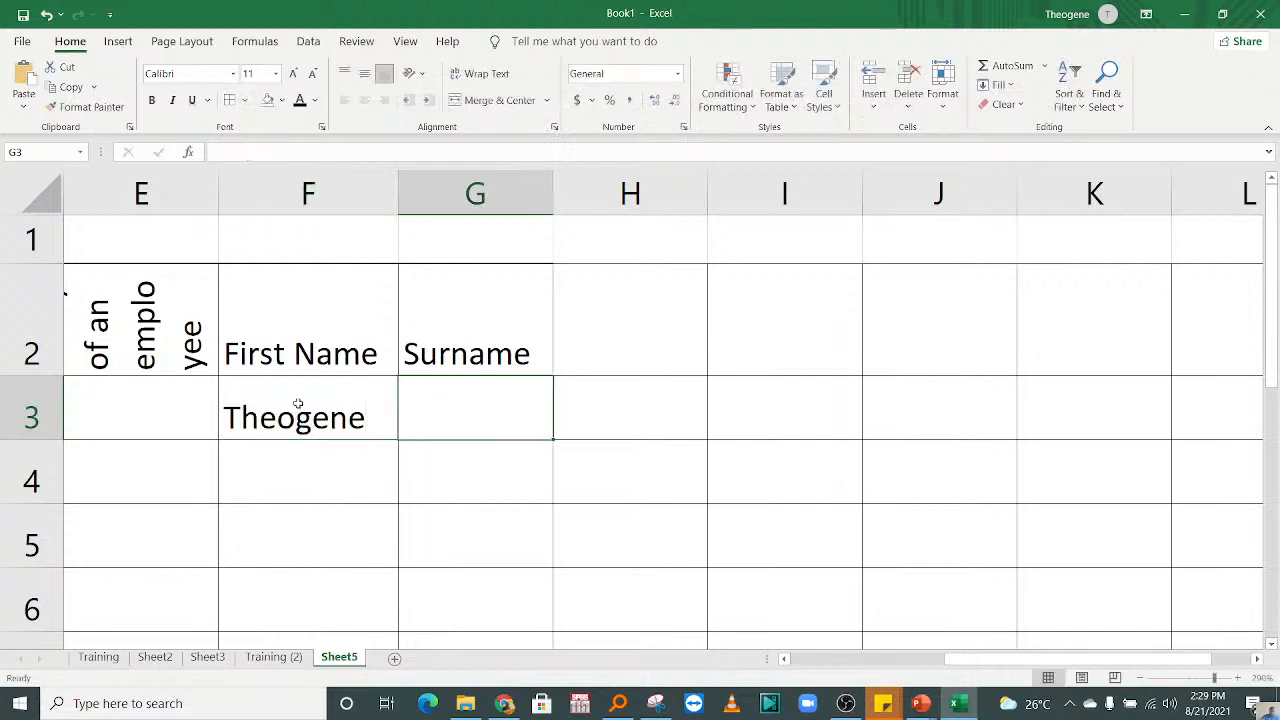
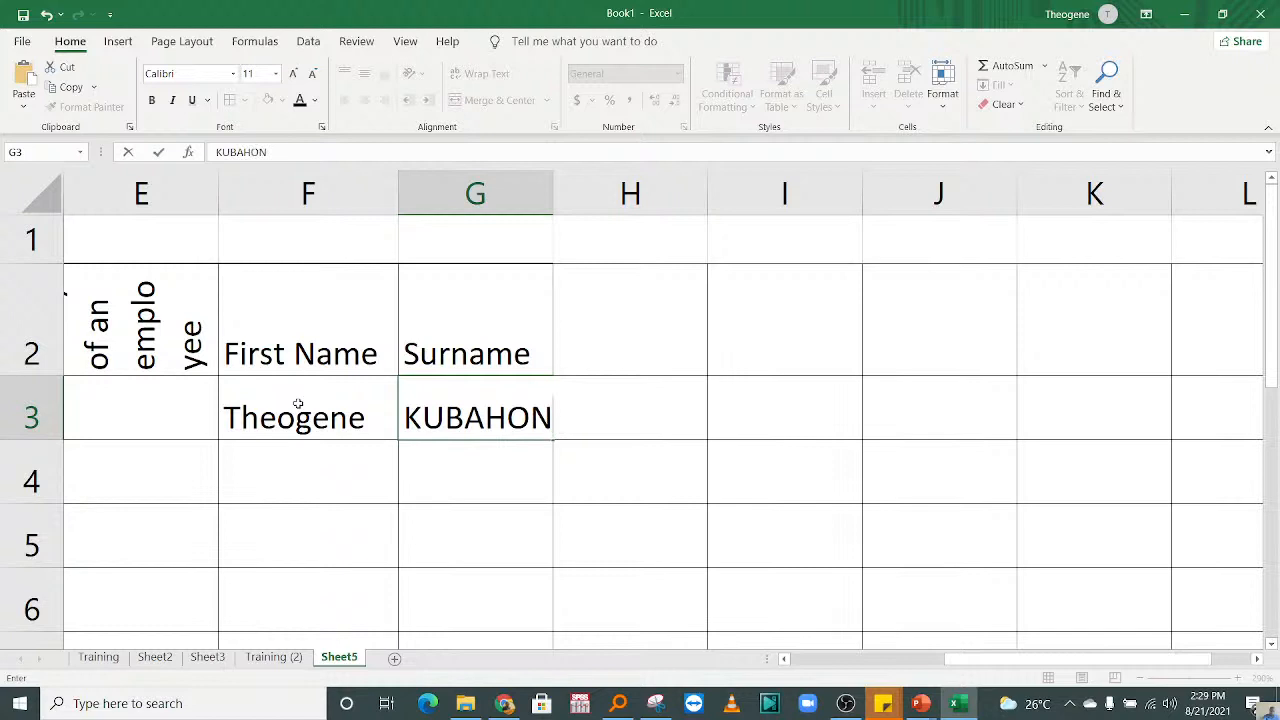
key("Return")
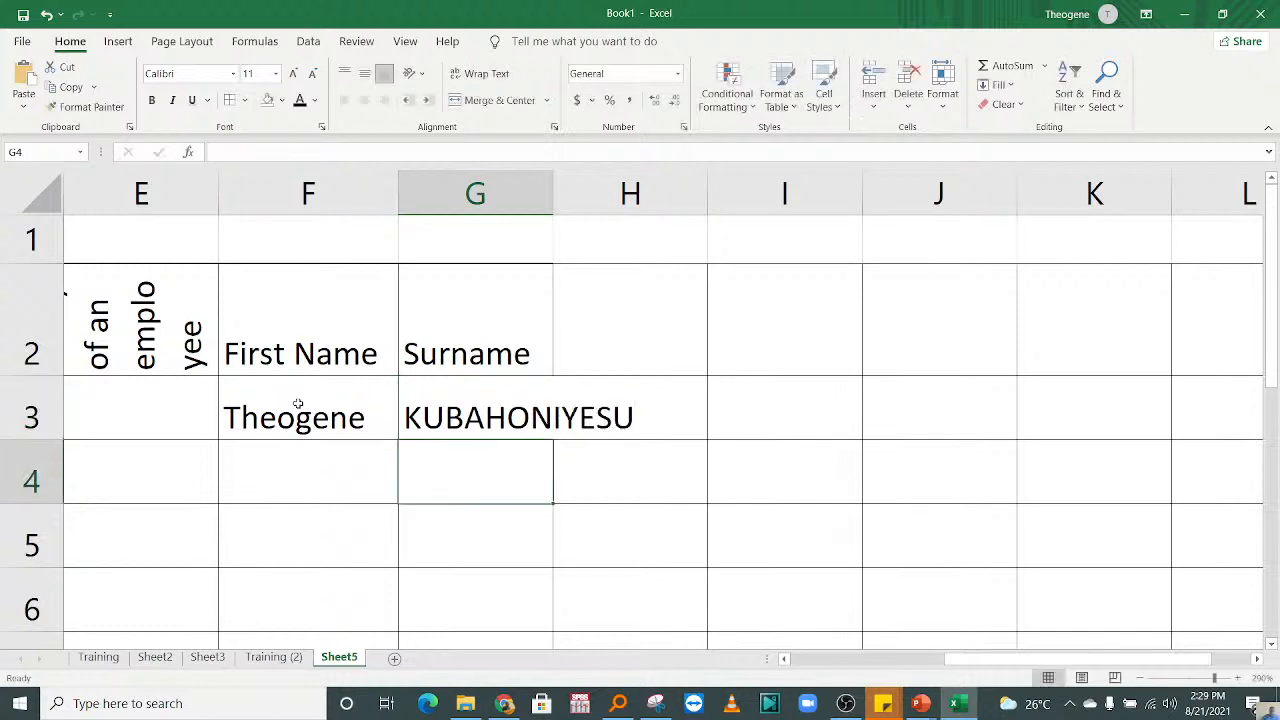
Step: Enter the second person's first name in F4 and the surname in capitals in G4
left_click(272, 457)
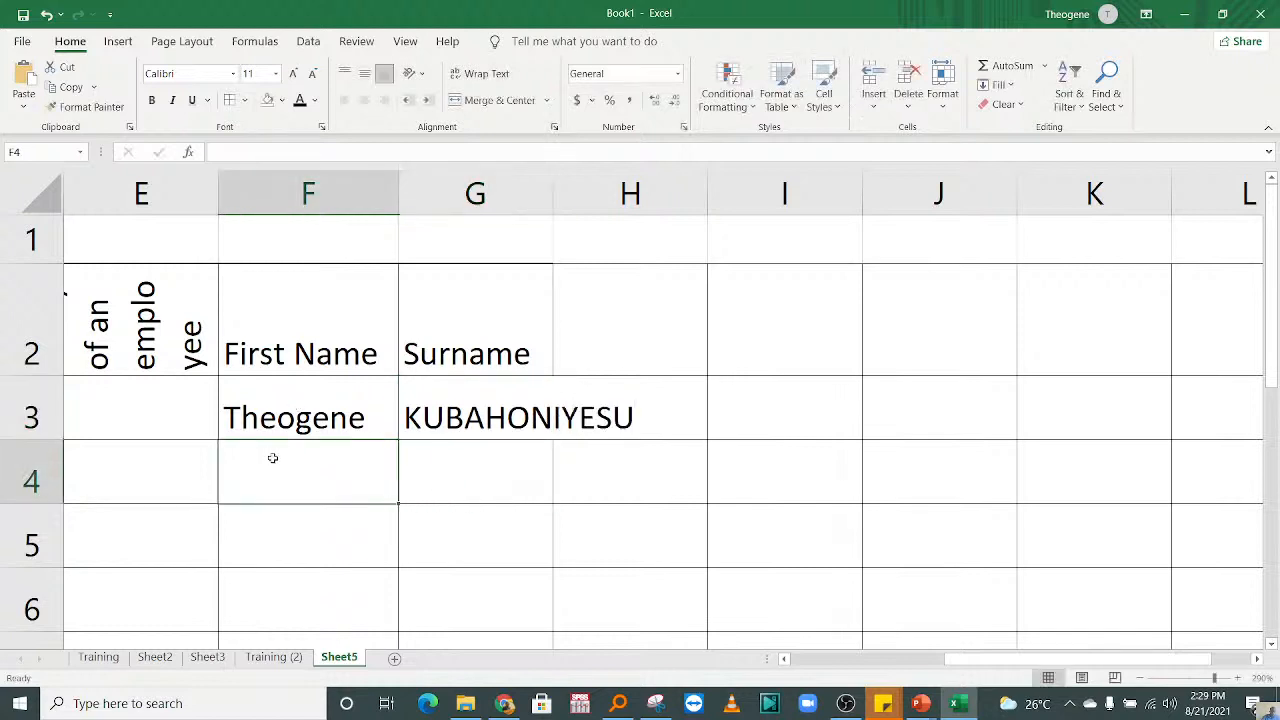
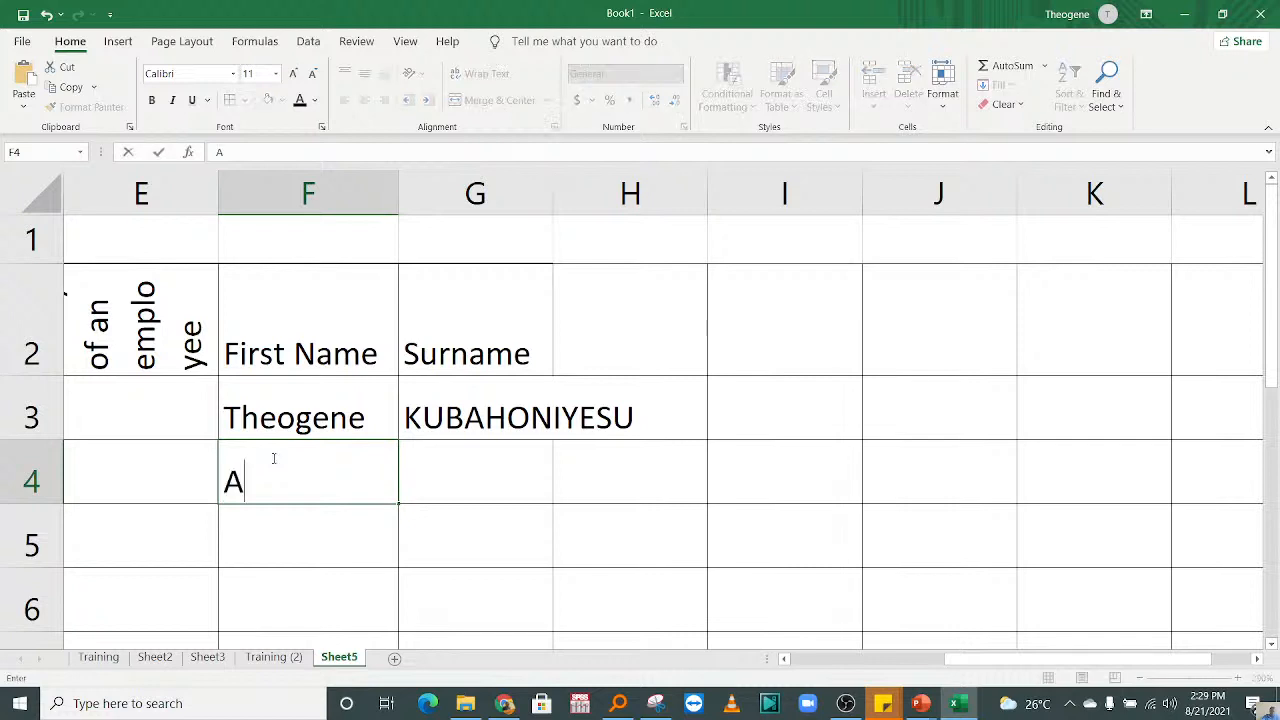
left_click(434, 492)
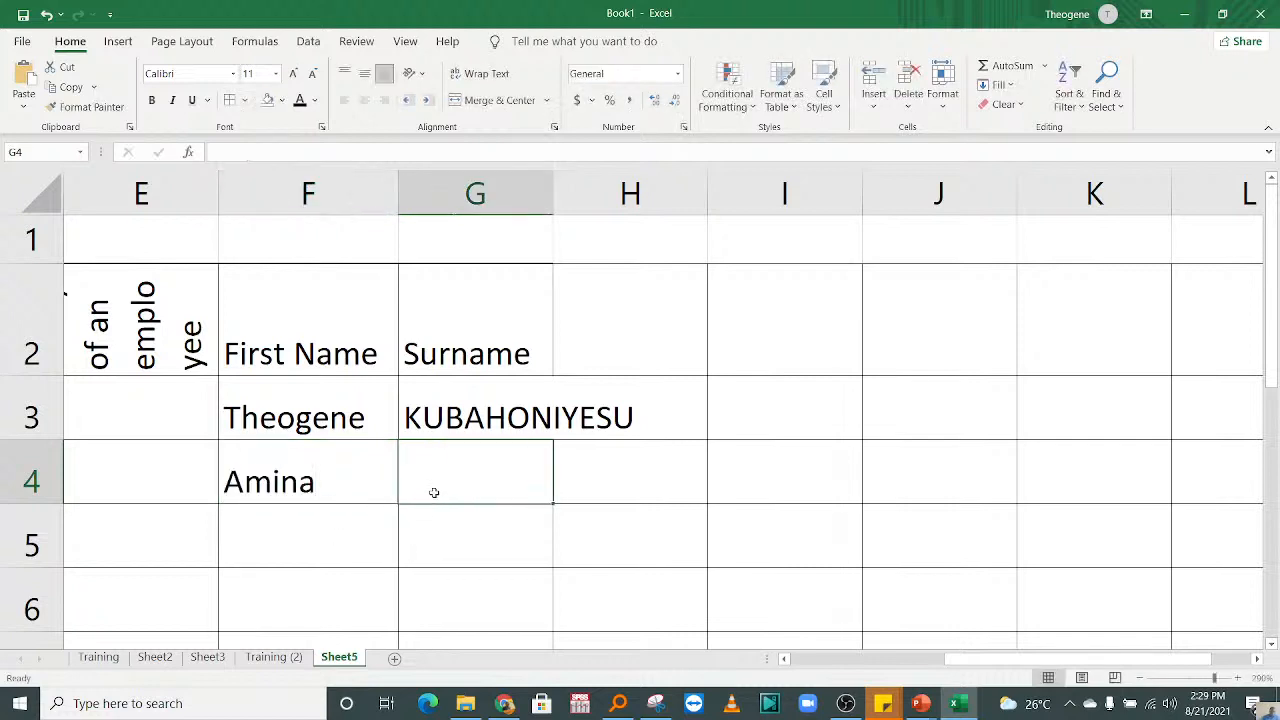
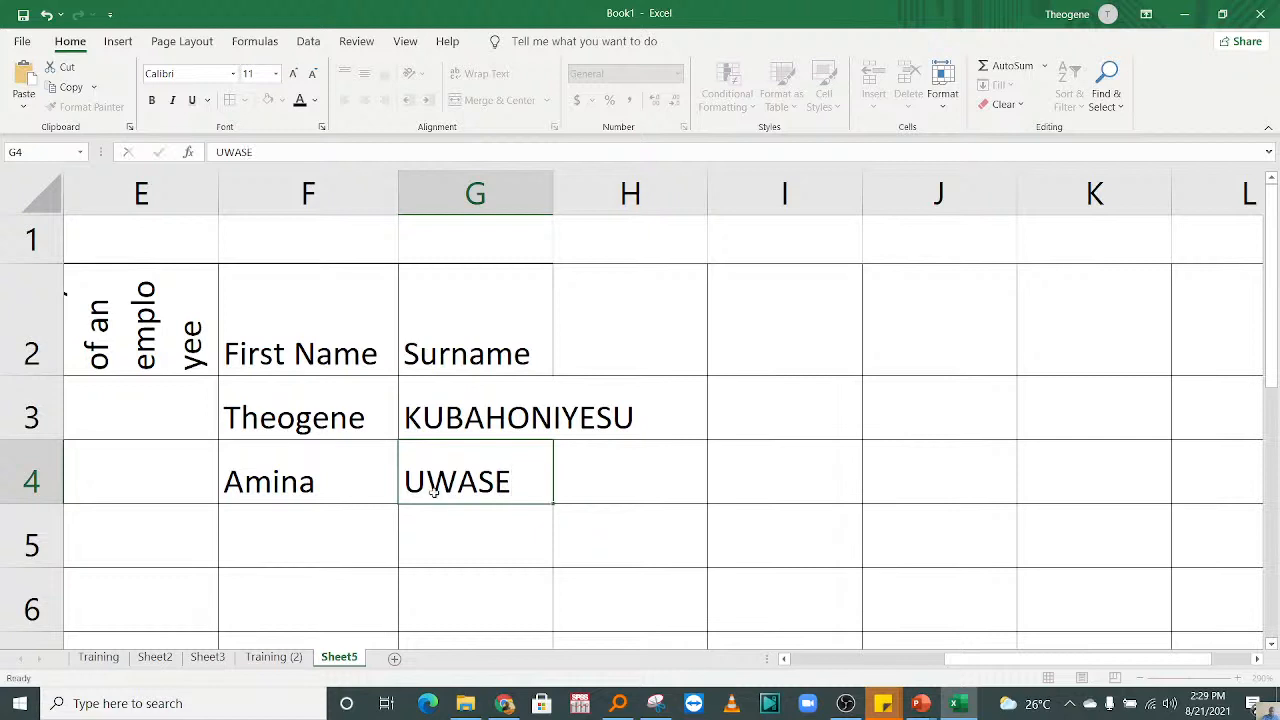
key("Return")
Step: Enter the third person's first name in F5 and surname in G5, and widen column G to fit the longest surname
left_click(309, 552)
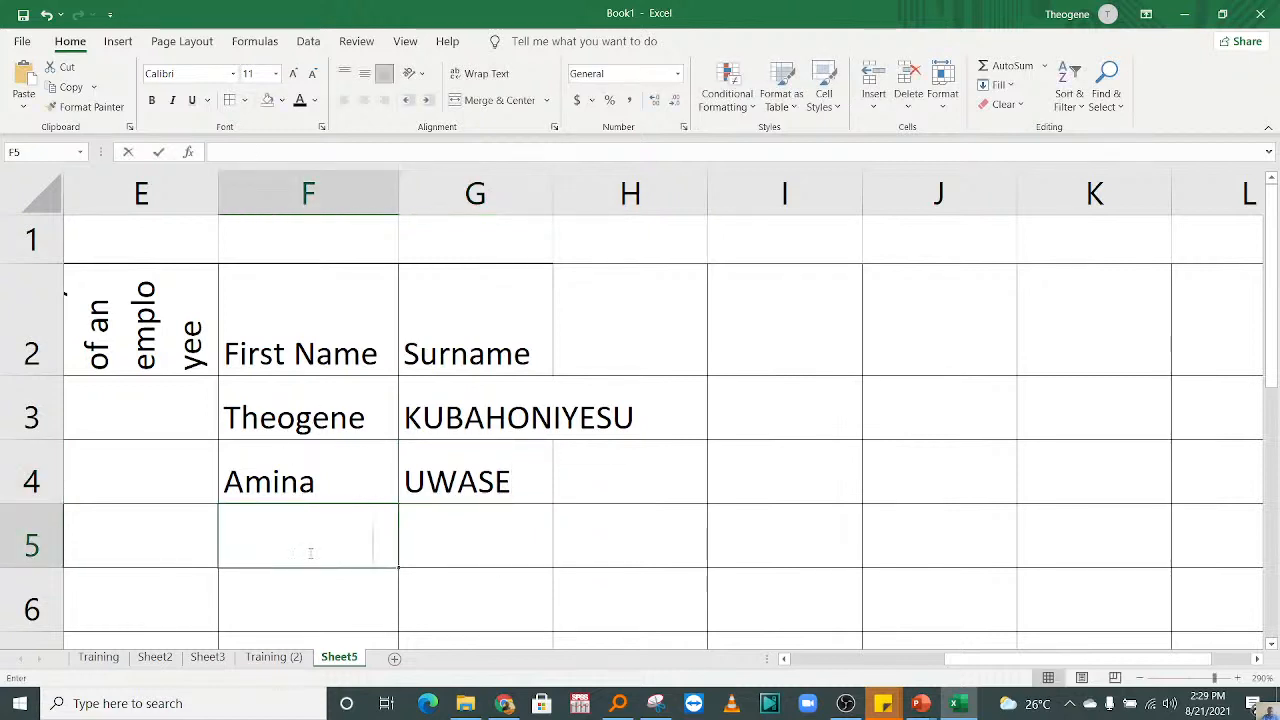
type("fILDS")
key("BackSpace")
key("BackSpace")
key("BackSpace")
key("BackSpace")
key("BackSpace")
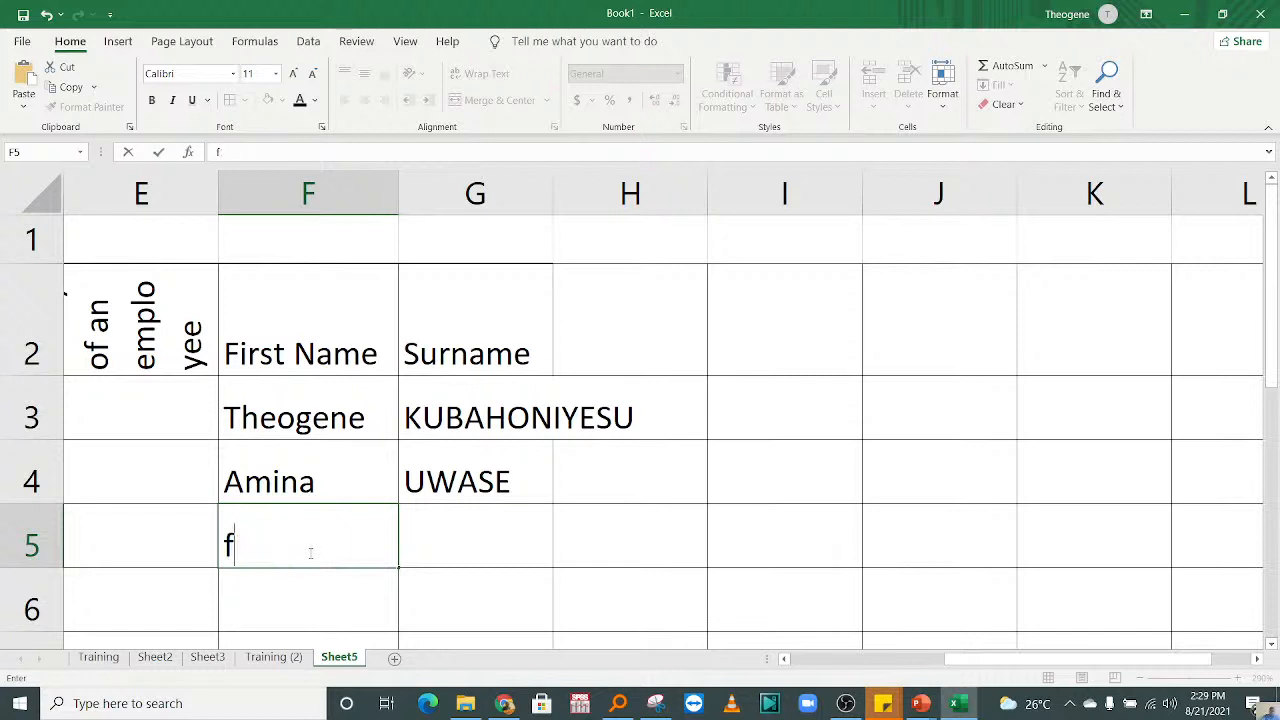
left_click(477, 546)
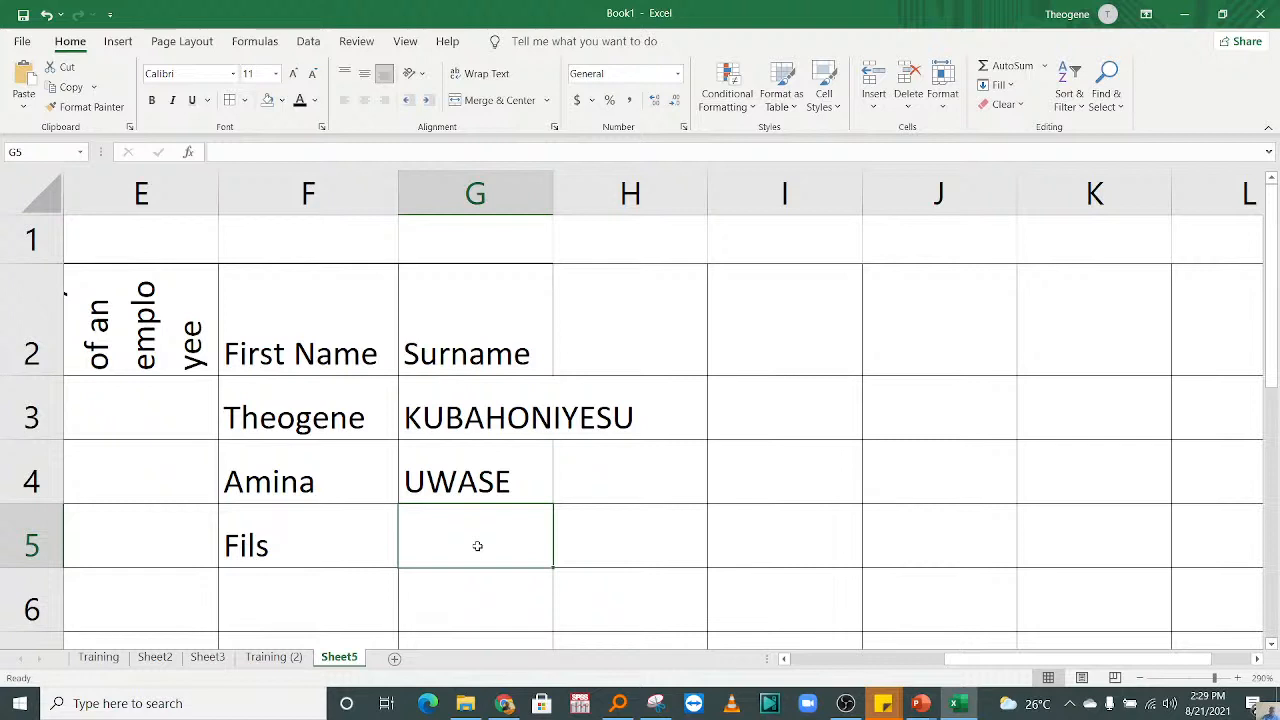
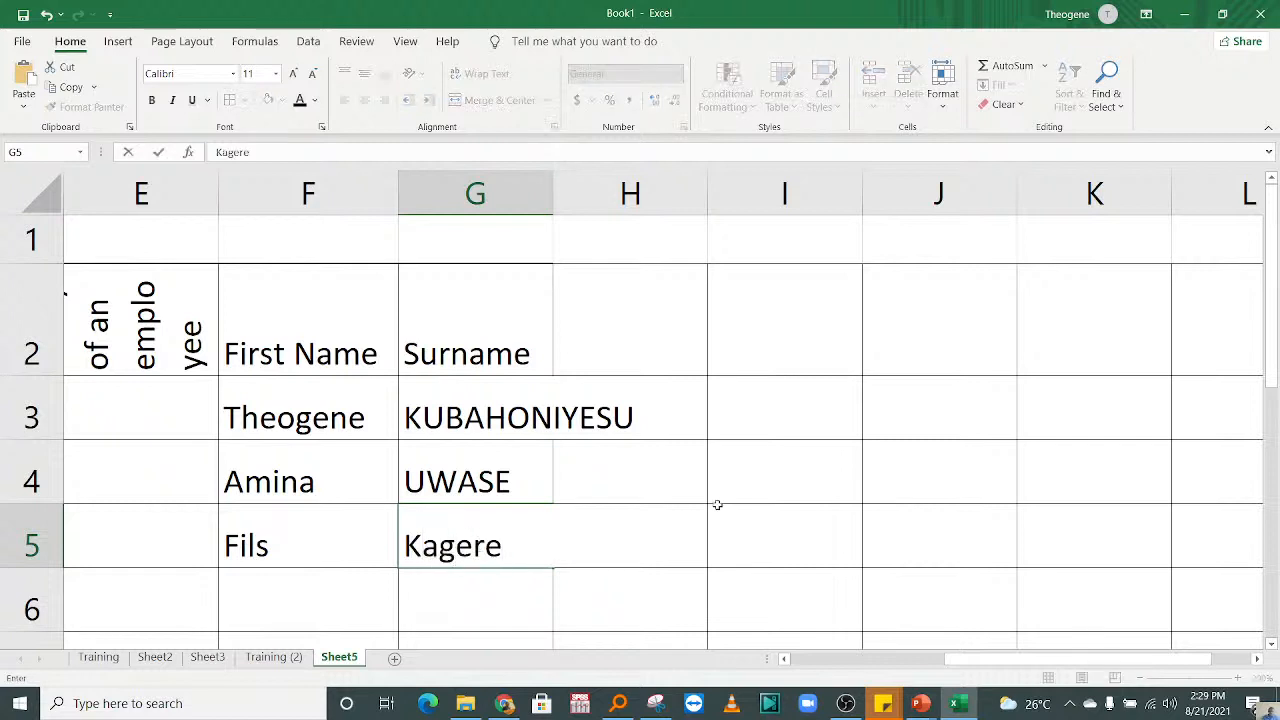
left_click(717, 505)
left_click_drag(553, 206, 655, 229)
left_click(786, 471)
Step: Enter the heading "Full Name" in cell H2, next to the Surname heading
left_click(719, 334)
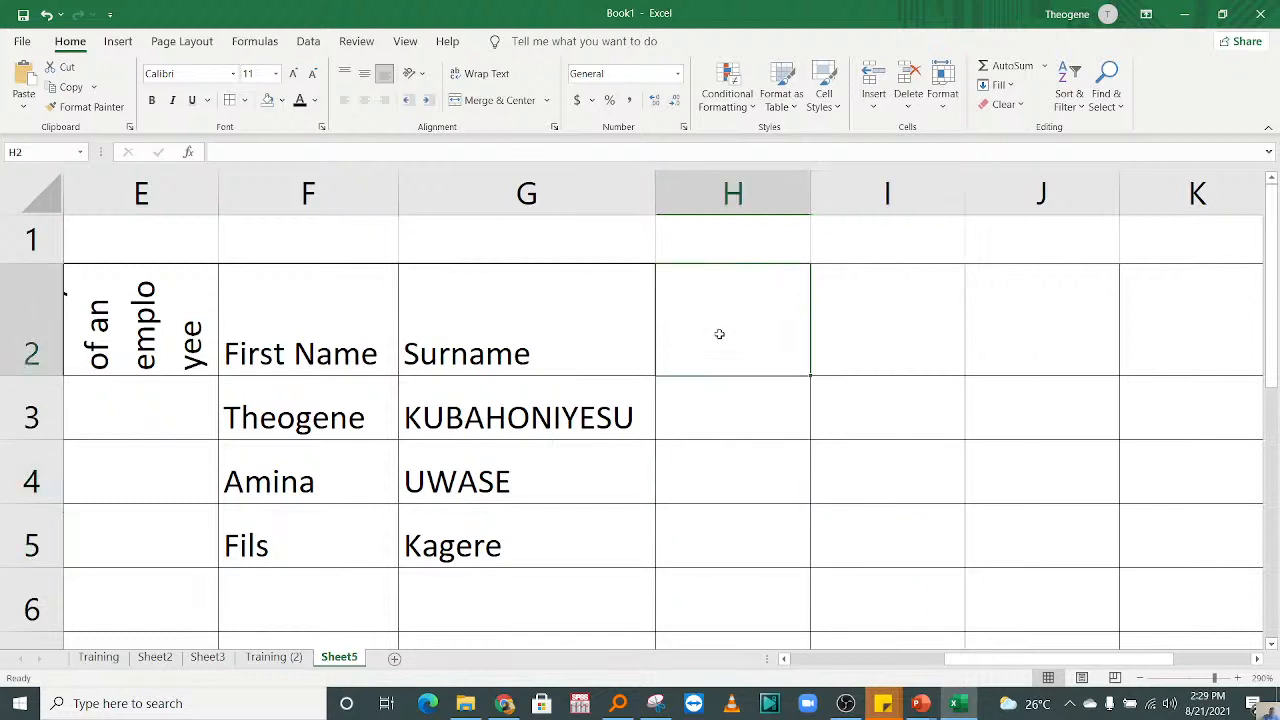
type("Full BNAM")
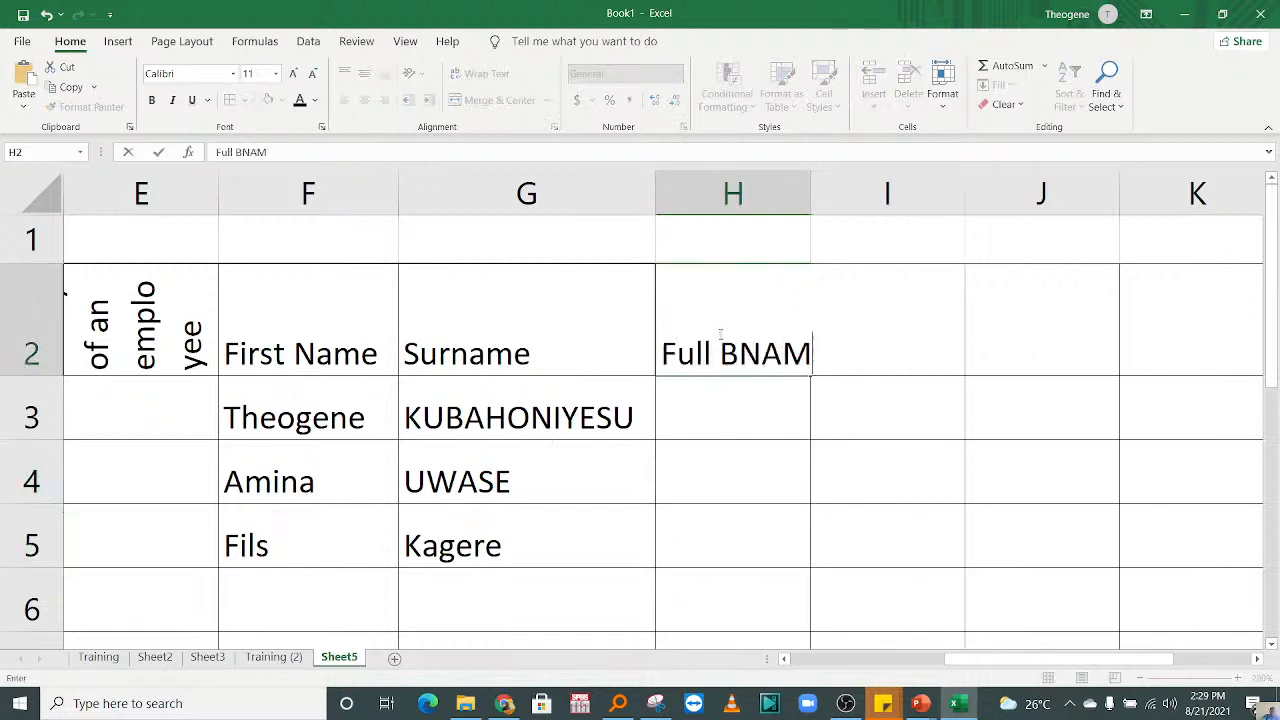
key("BackSpace")
key("BackSpace")
key("BackSpace")
key("BackSpace")
type("b")
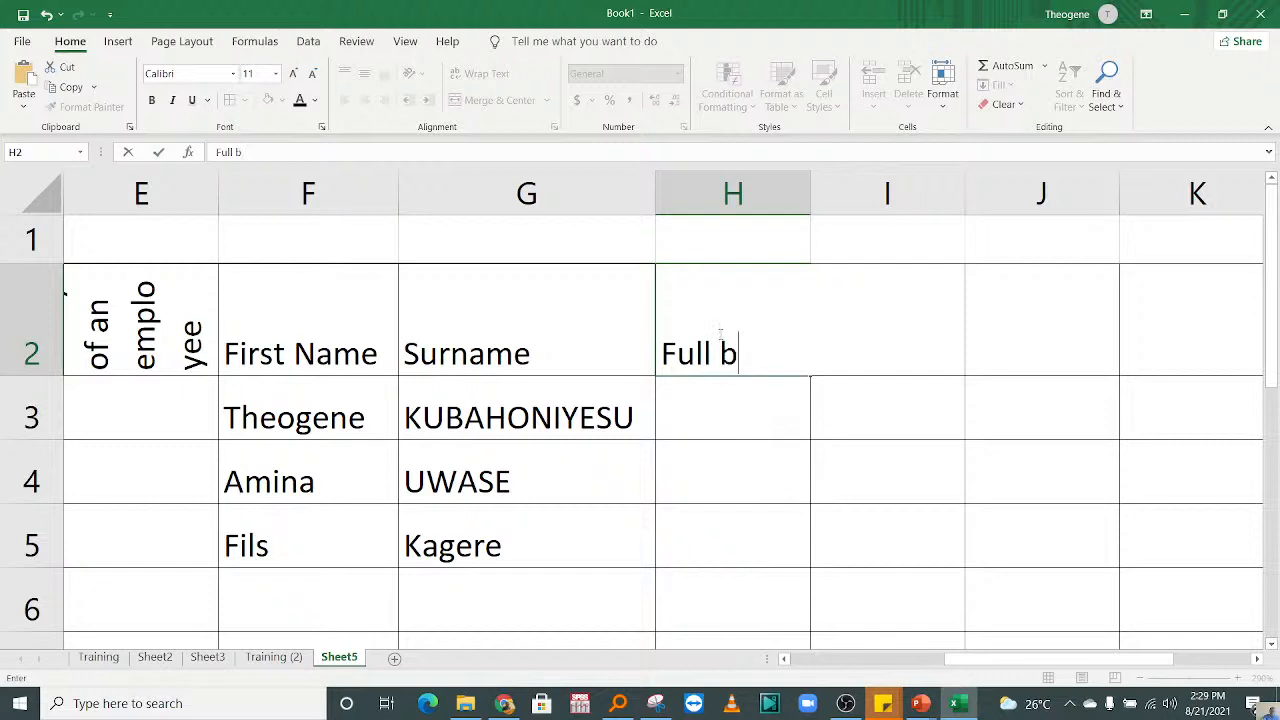
key("BackSpace")
type("nAME")
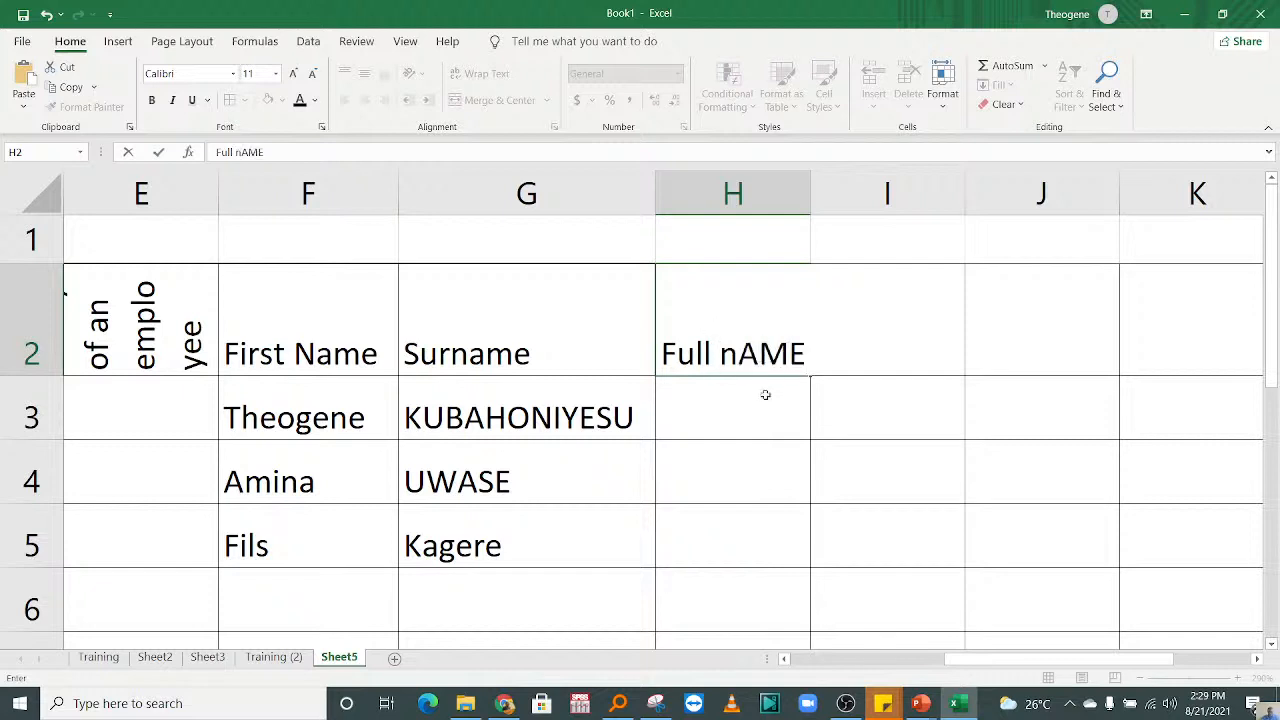
key("Return")
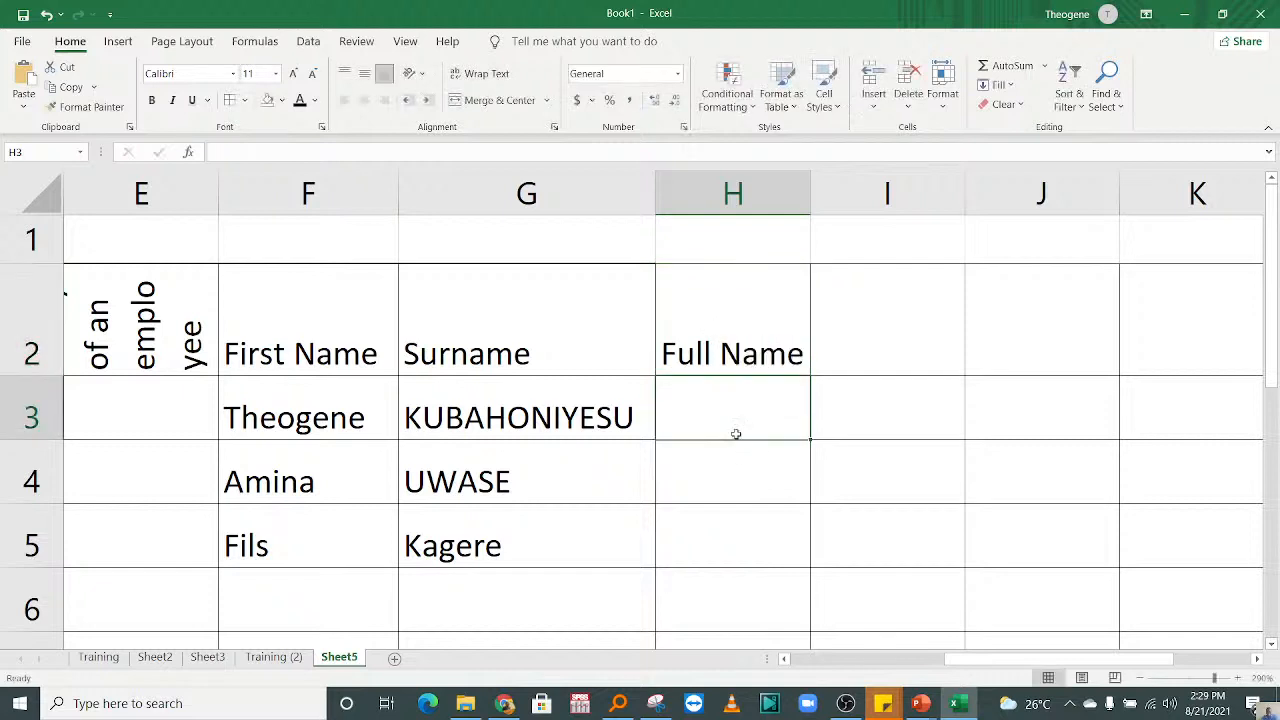
Step: Make the headings in F2 to H2 bold and widen the Full Name column H
left_click(682, 476)
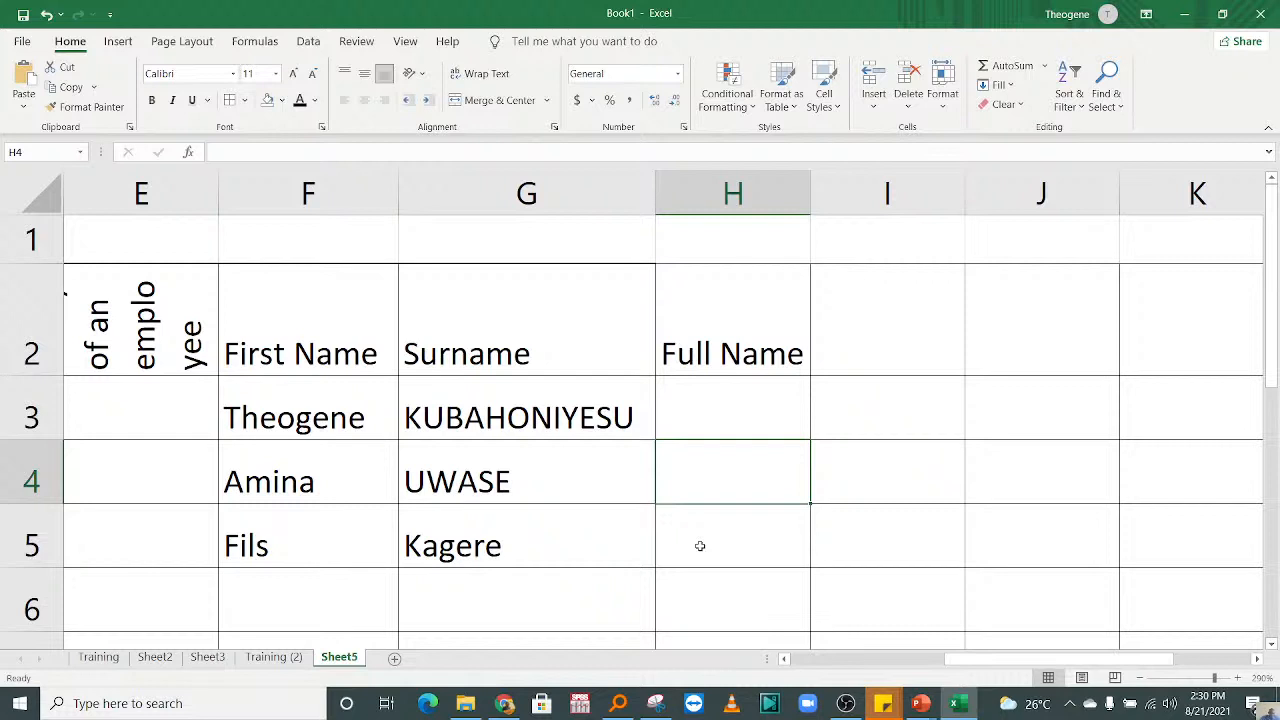
left_click_drag(352, 352, 767, 356)
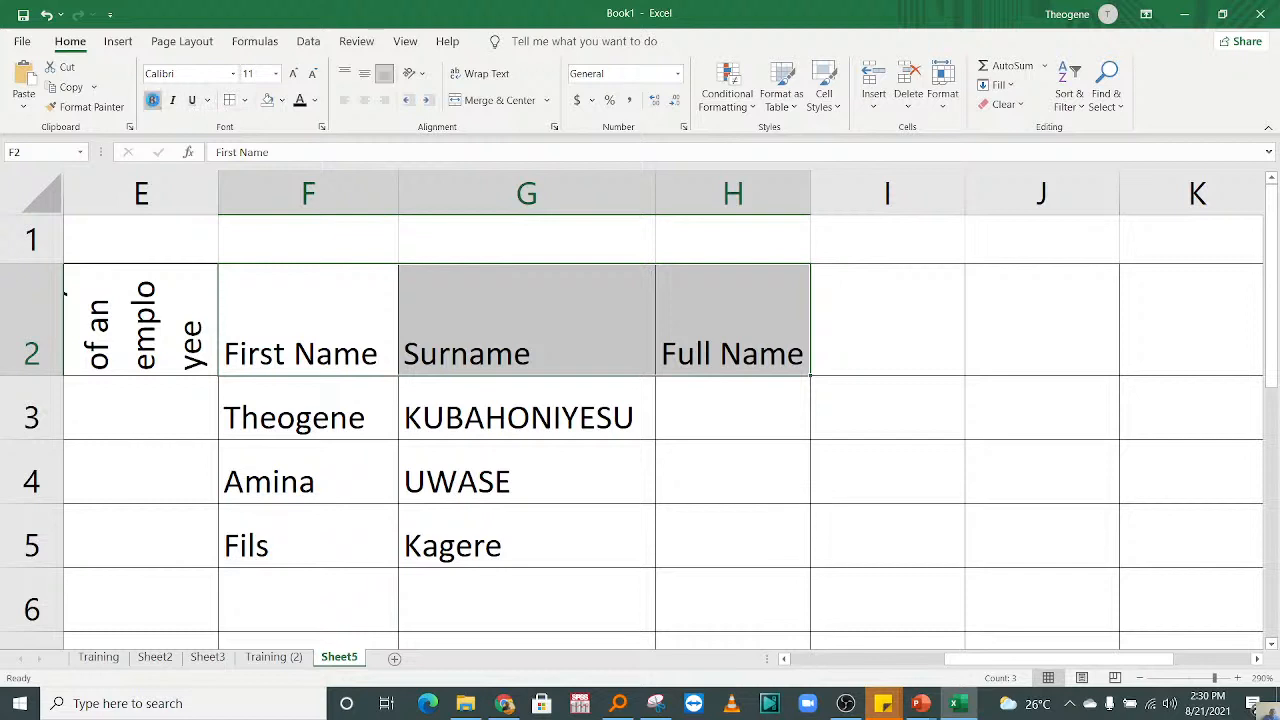
left_click(155, 102)
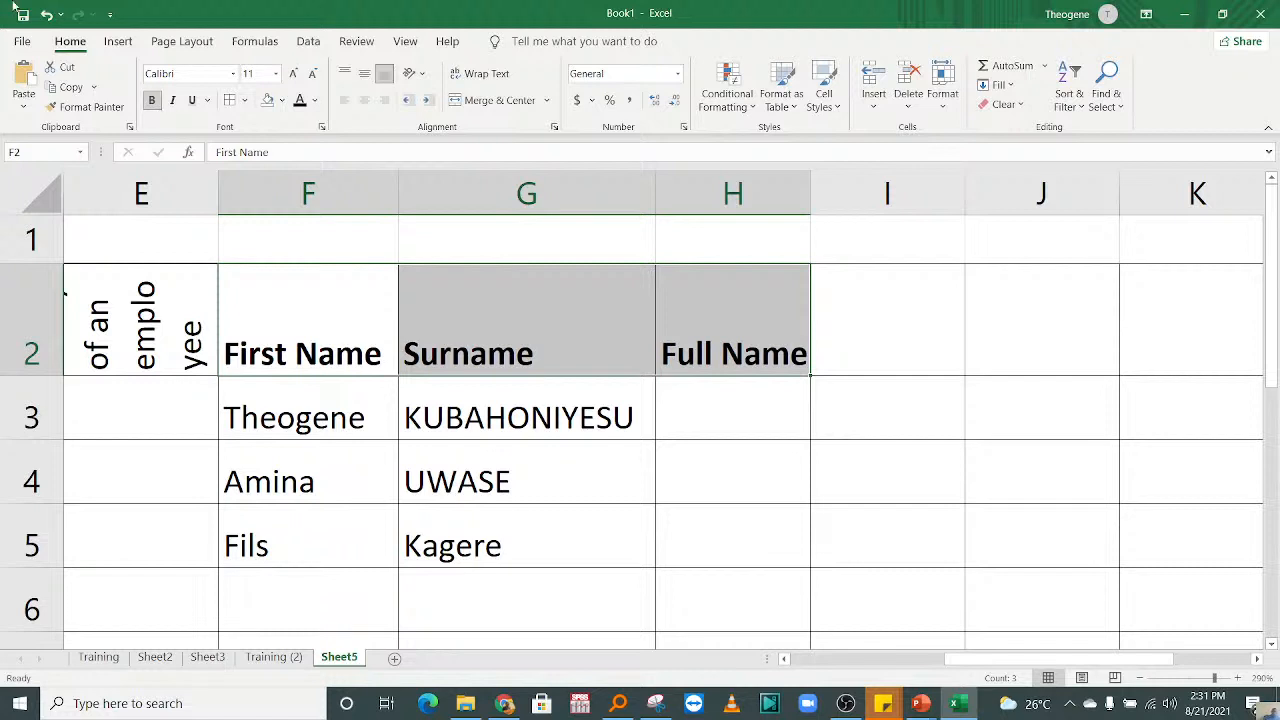
left_click_drag(810, 191, 945, 191)
left_click(728, 477)
Step: Enter the formula =CONCATENATE(F3,G3) in cell H3 to join the first name and surname
left_click(755, 400)
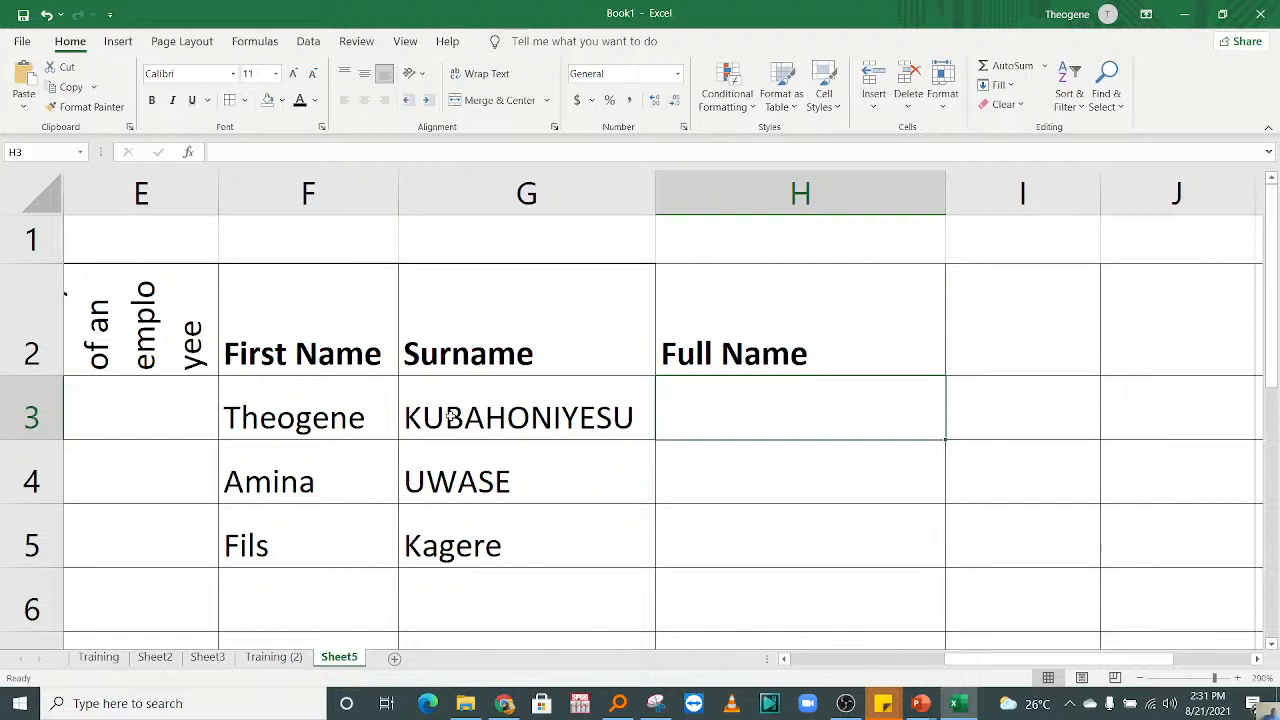
left_click(320, 400)
left_click(755, 415)
left_click(810, 510)
left_click(715, 433)
type("=")
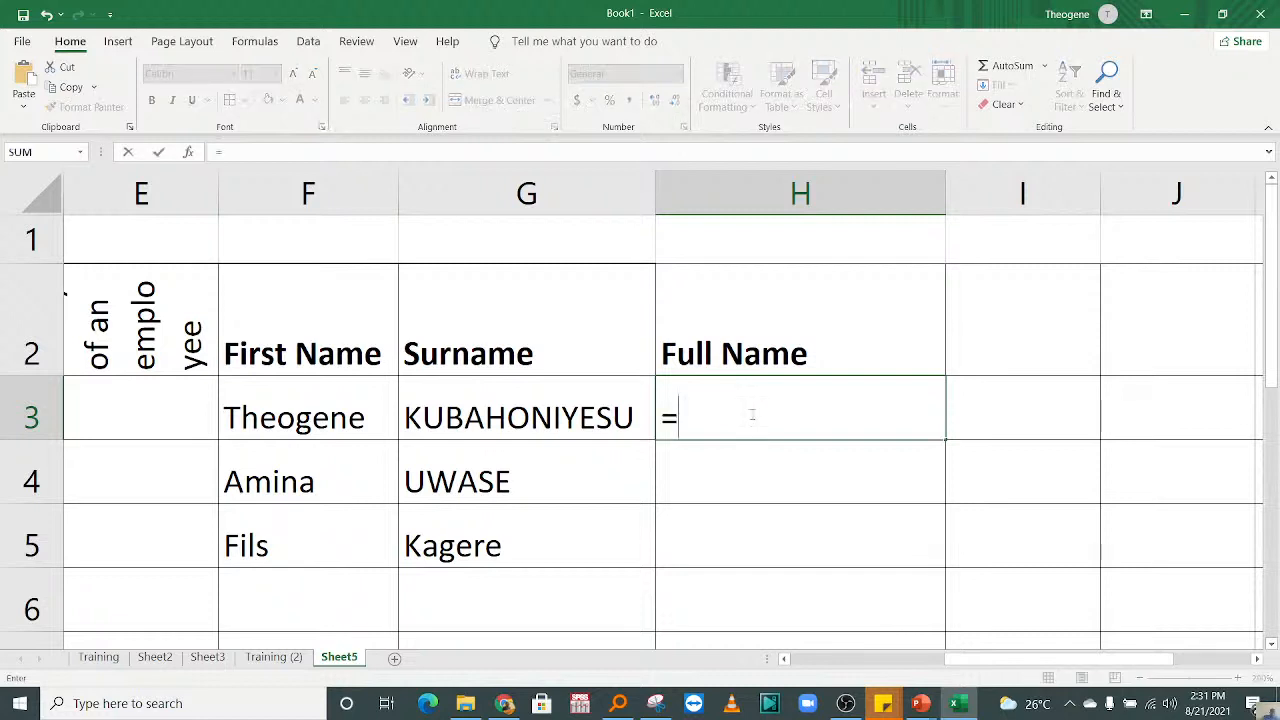
type("conc")
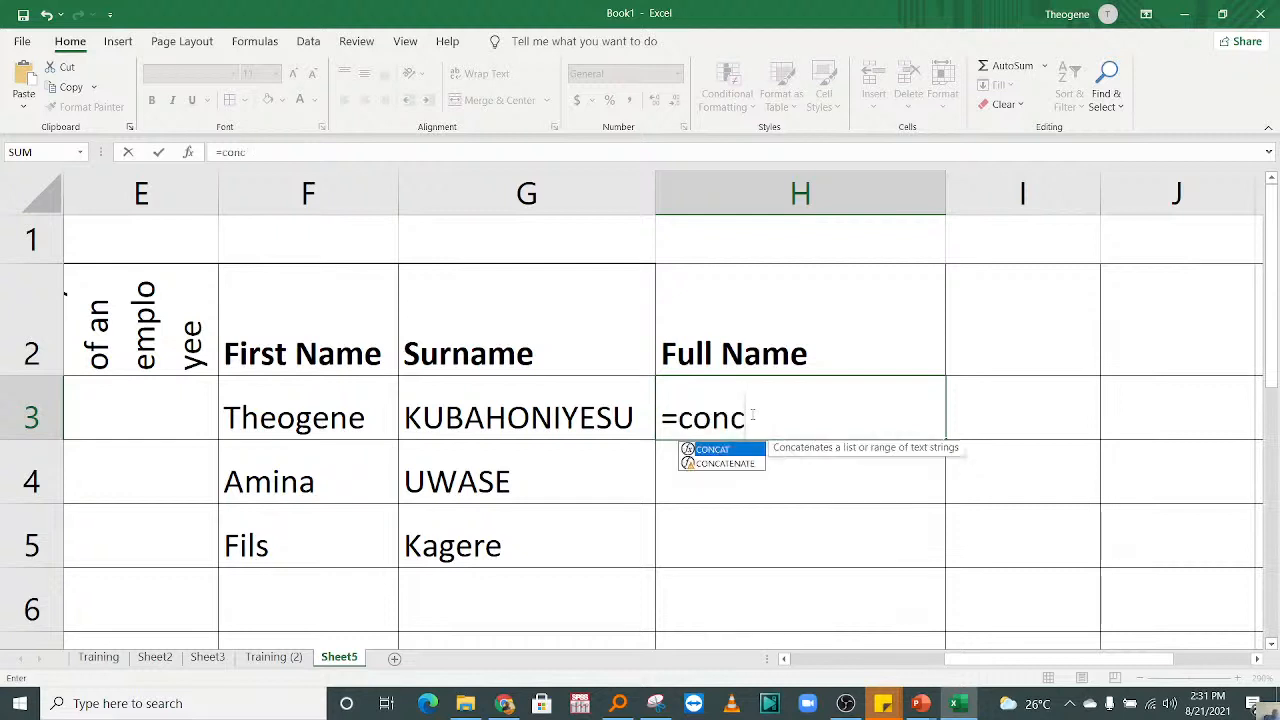
double_click(740, 465)
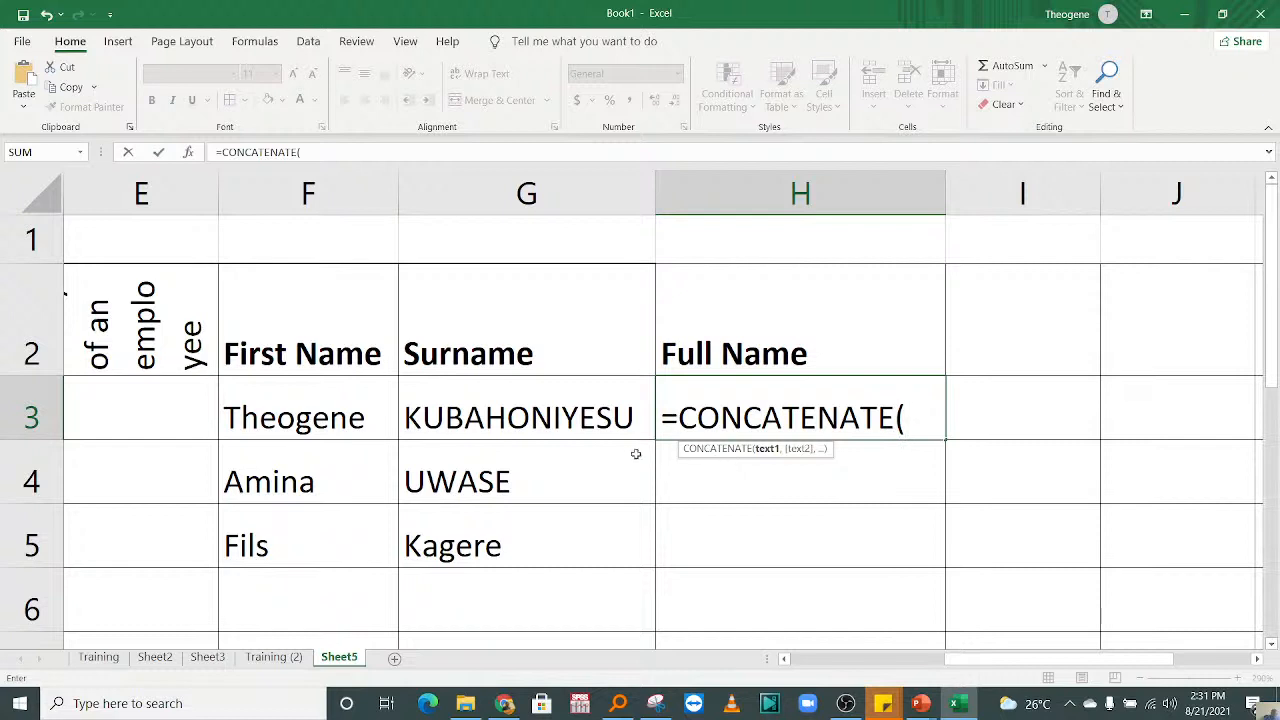
left_click(324, 410)
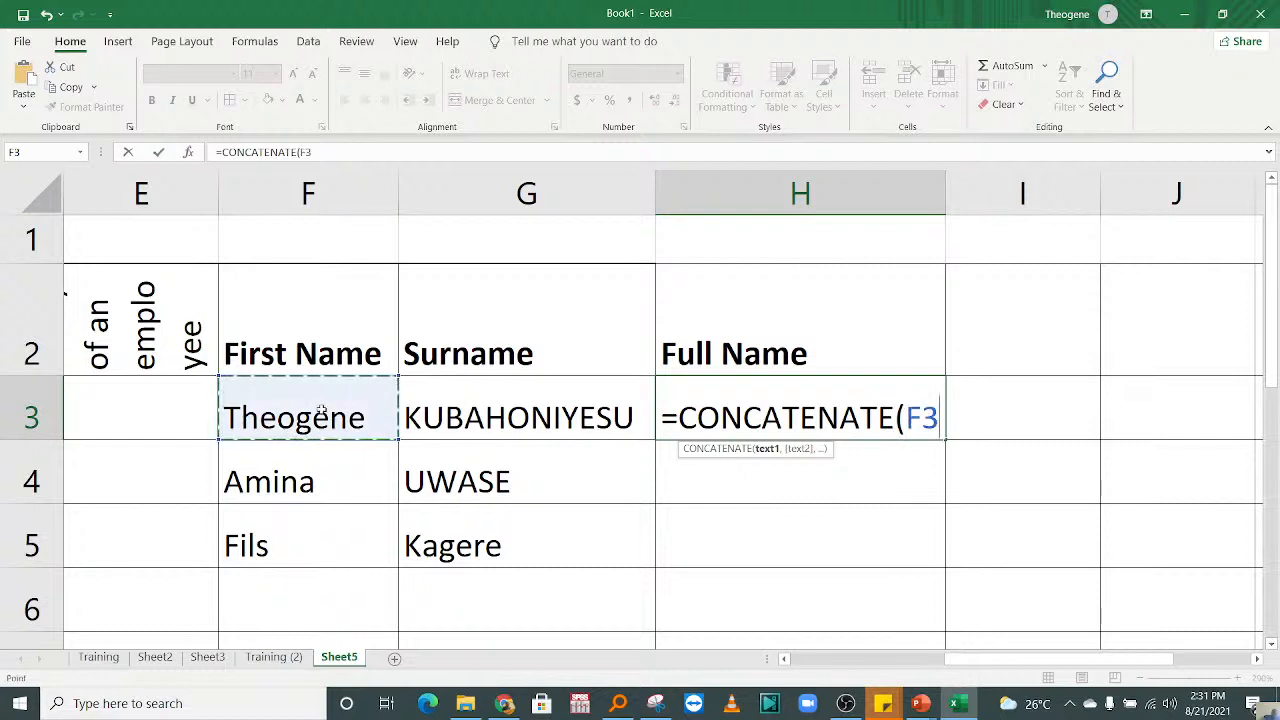
type(",")
left_click(472, 416)
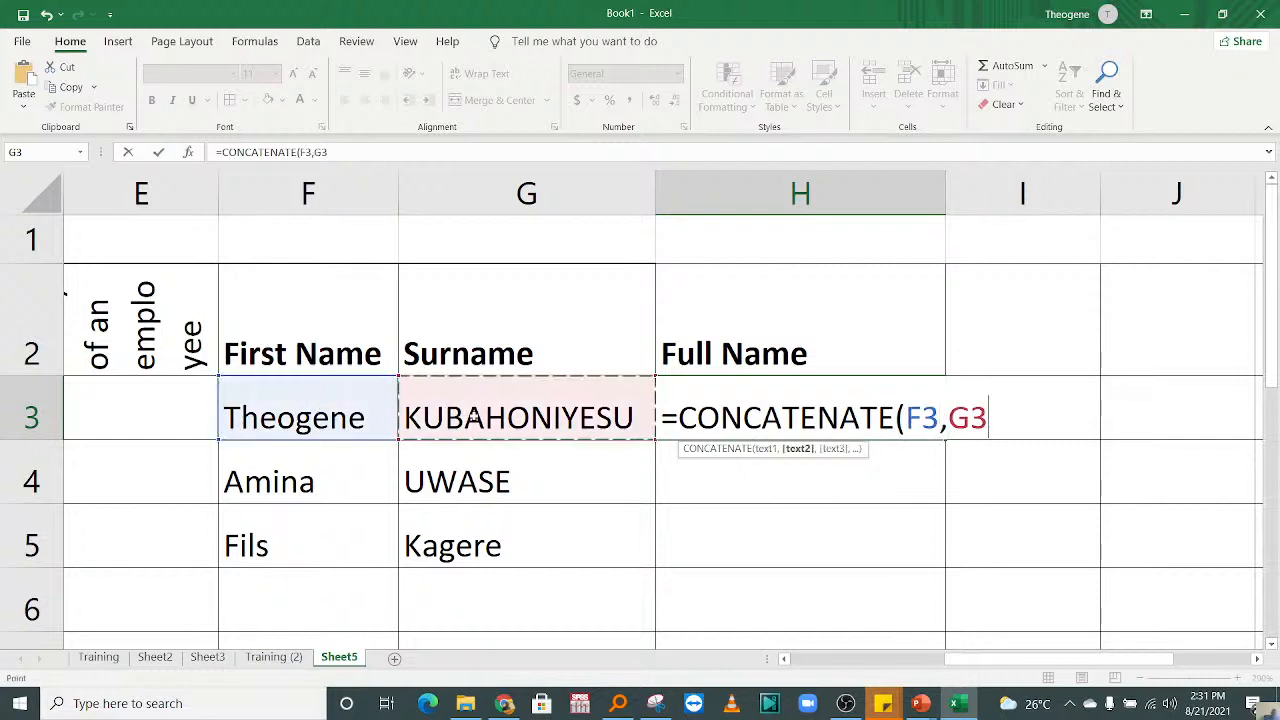
type(")")
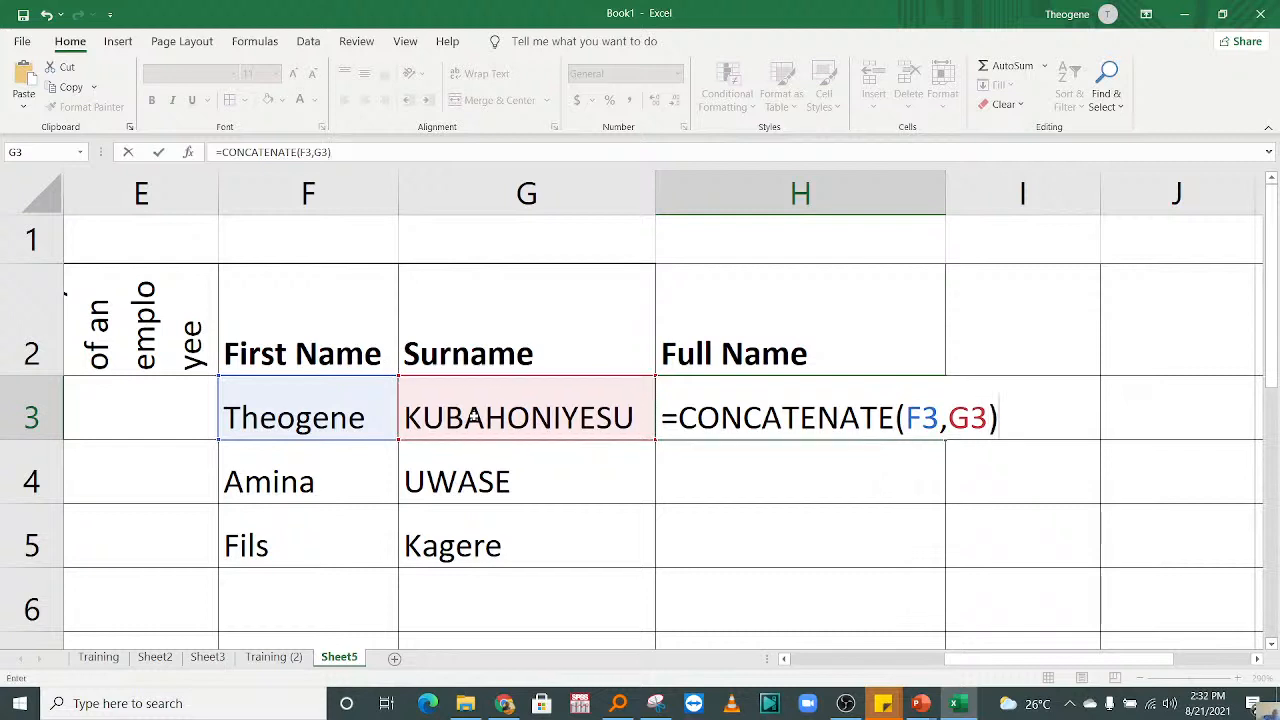
key("Return")
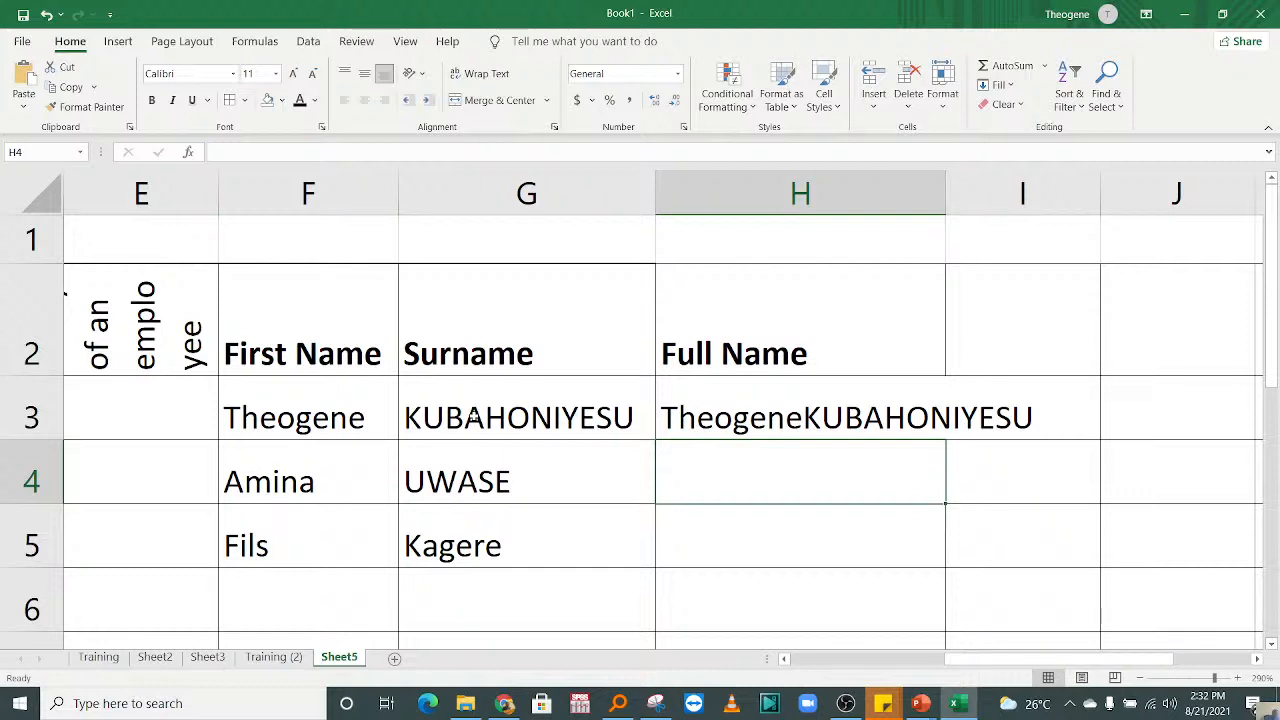
Step: Widen column H to fit the joined name and fill the H3 formula down to H5
left_click_drag(950, 212, 1069, 223)
left_click(885, 400)
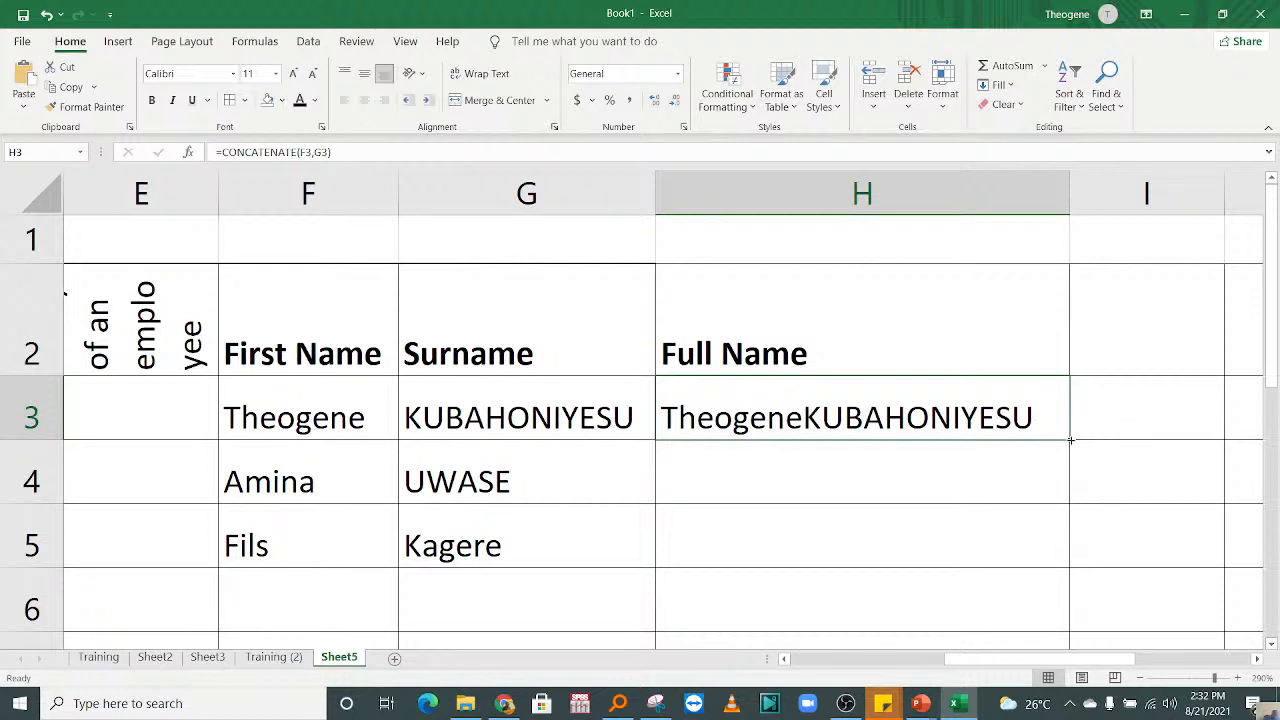
left_click_drag(1070, 440, 1075, 560)
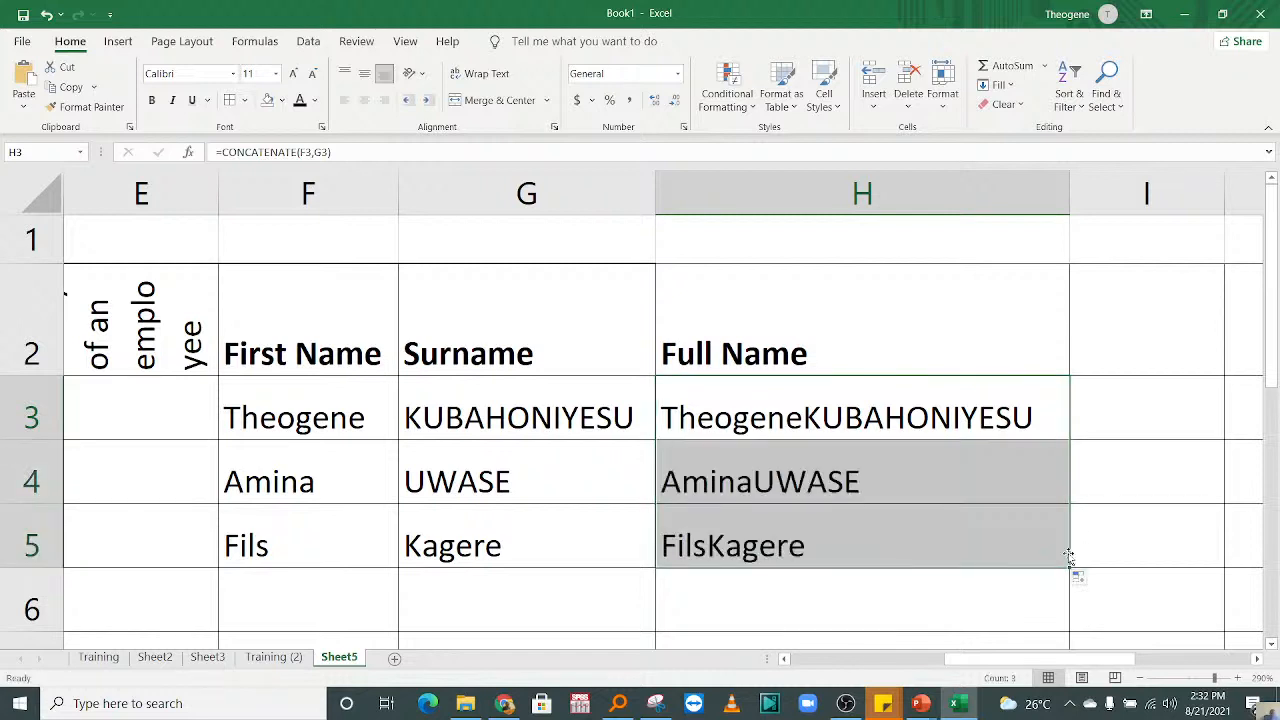
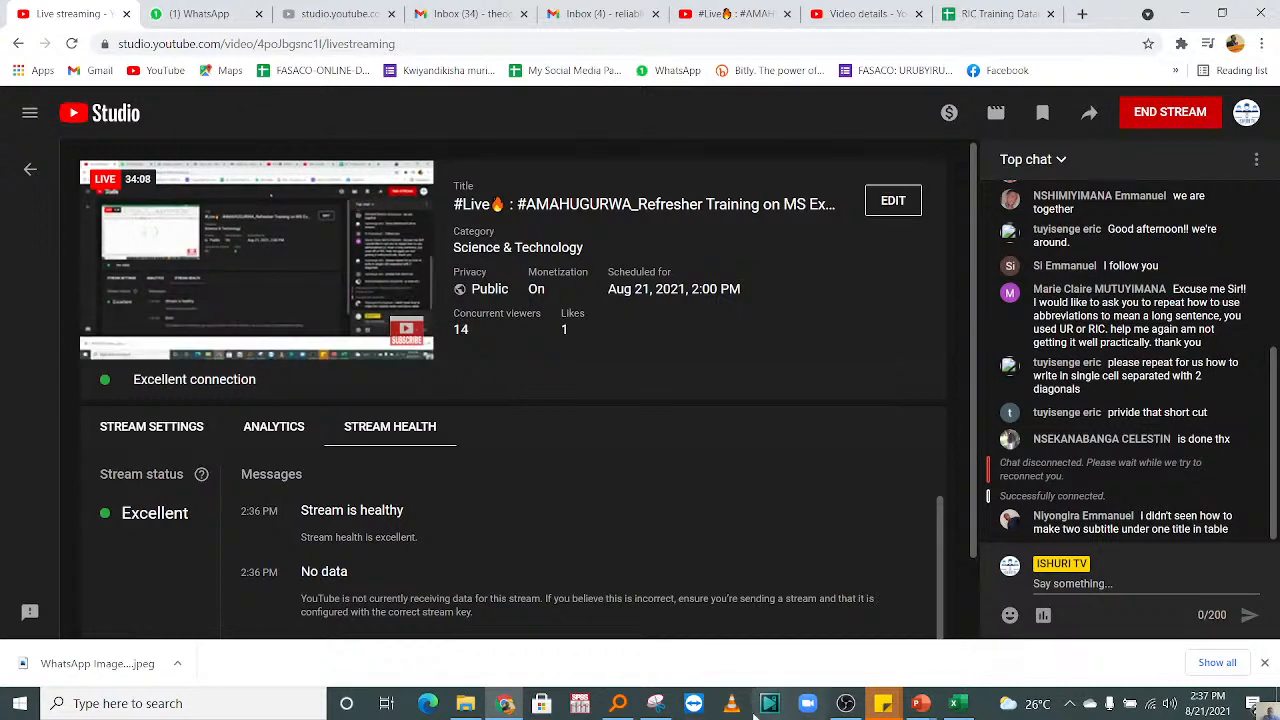
Step: Switch to Excel and enter the formula =F3&" "&G3 in cell H3 to join the first name and surname with a space
key("alt+Tab")
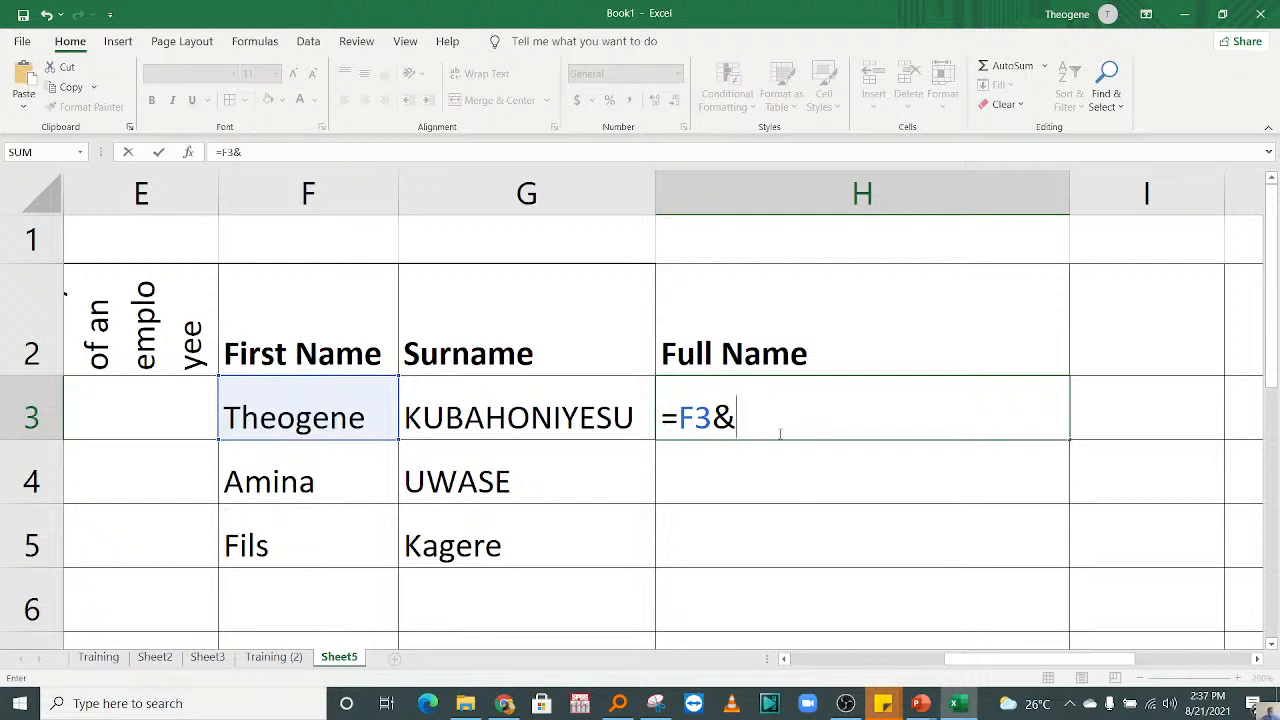
left_click(807, 389)
key("BackSpace")
key("BackSpace")
key("BackSpace")
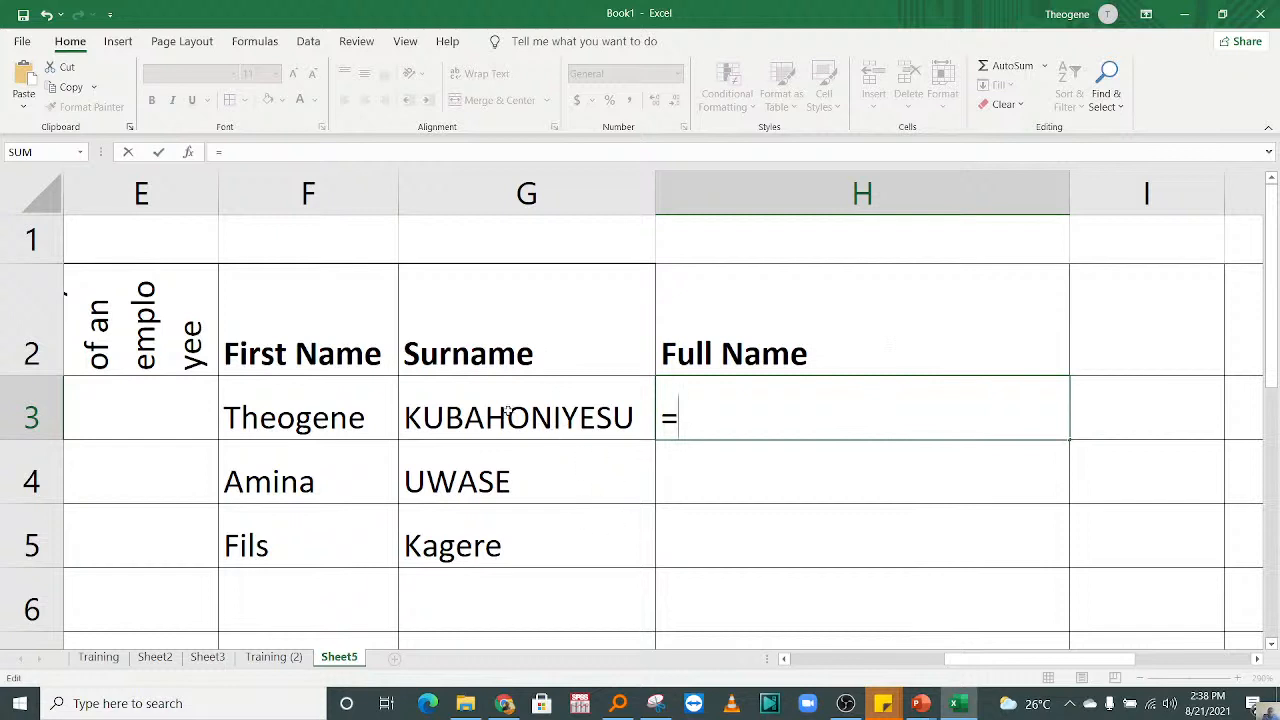
key("Left")
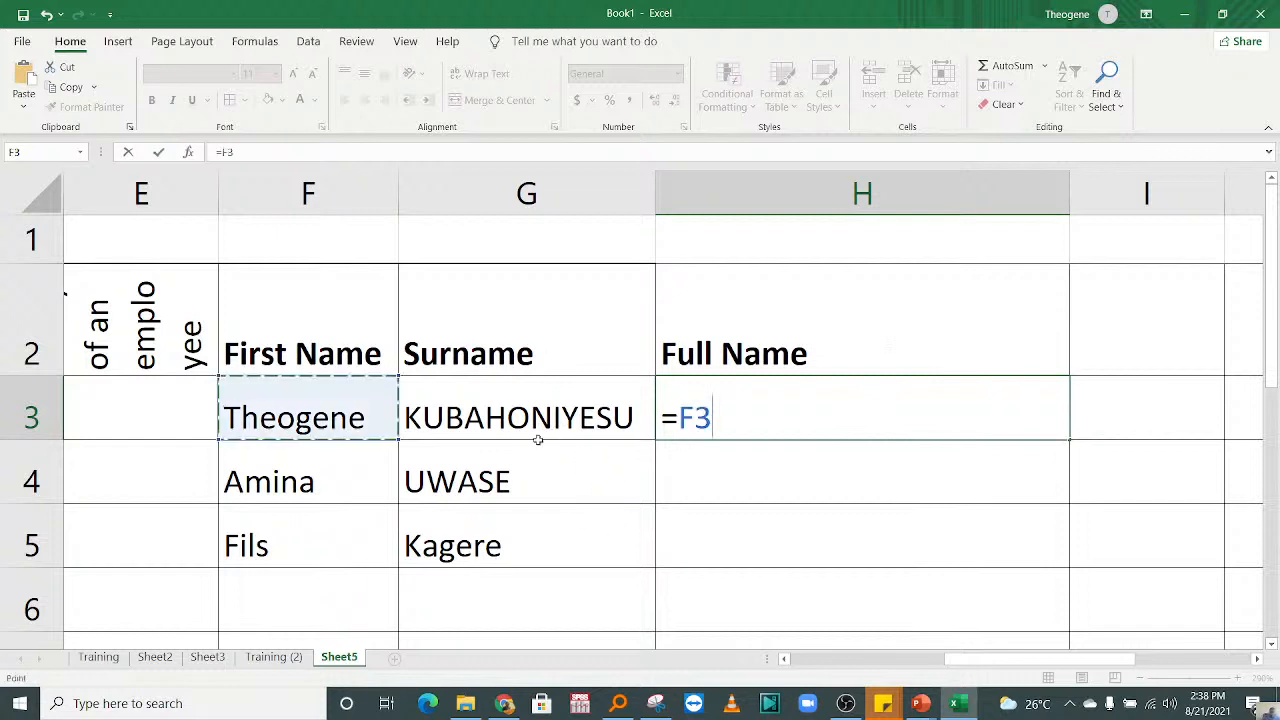
type("&")
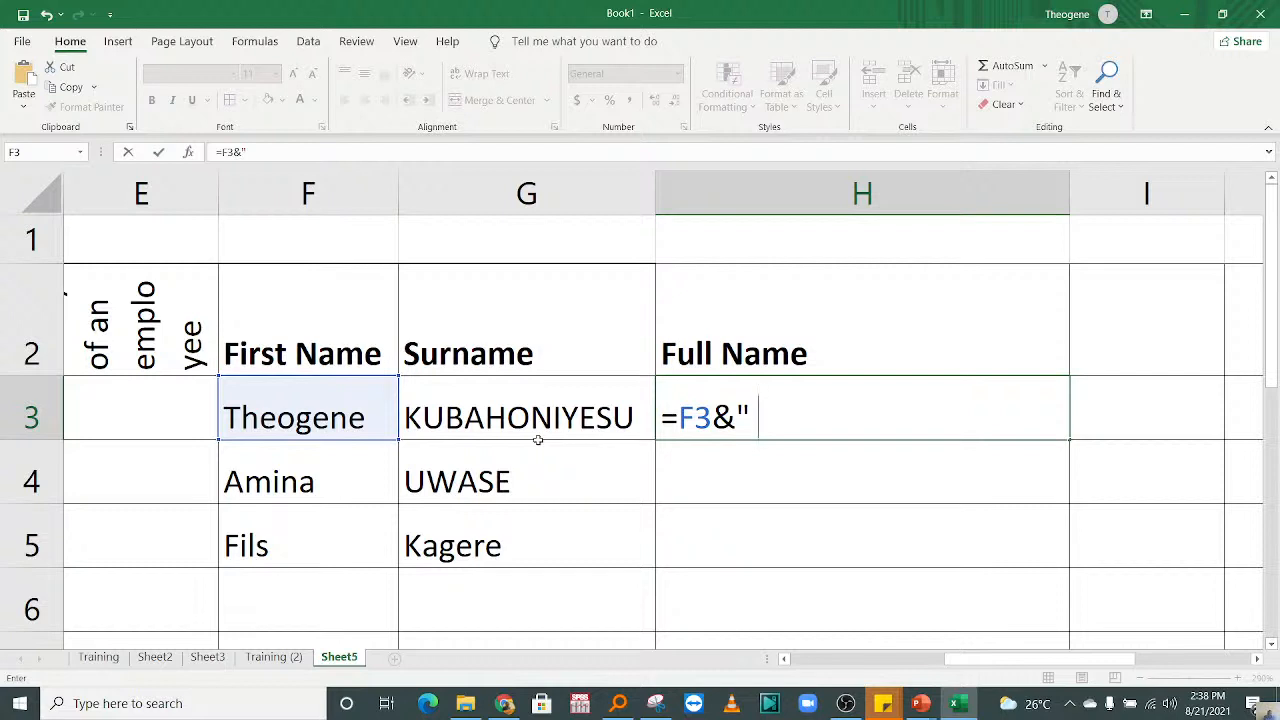
type("\"")
type("&")
left_click(465, 410)
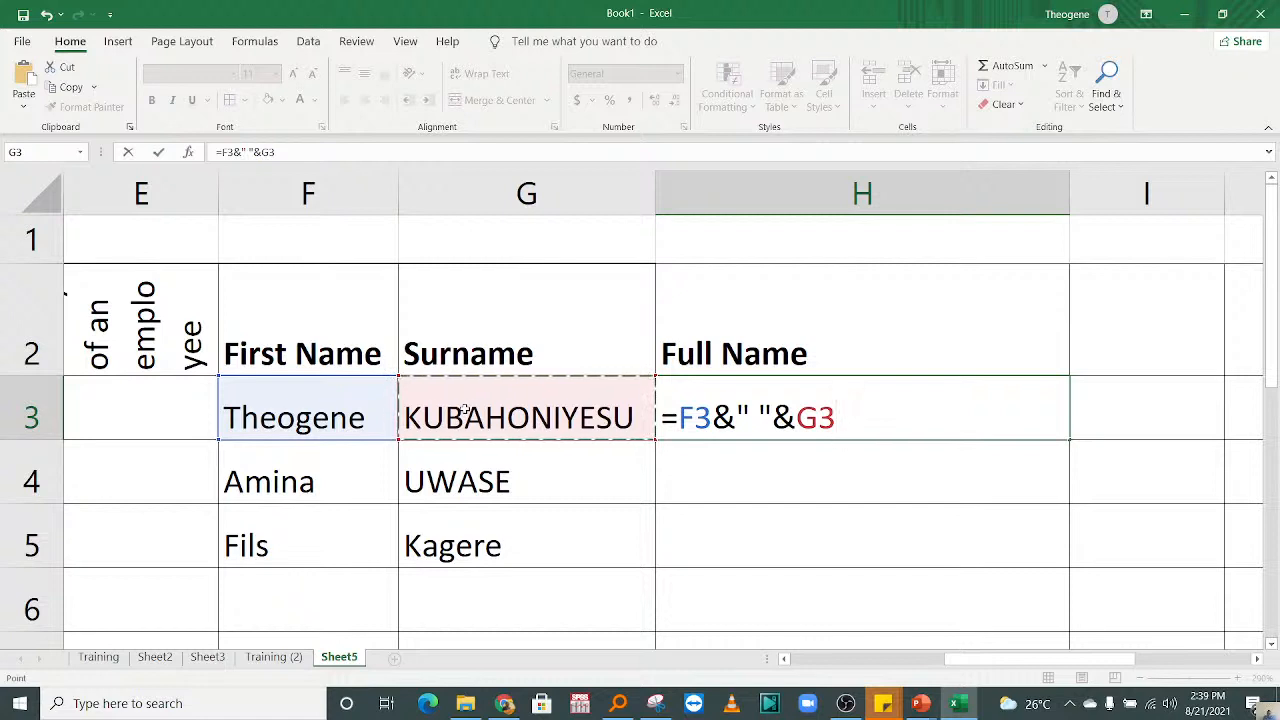
key("Return")
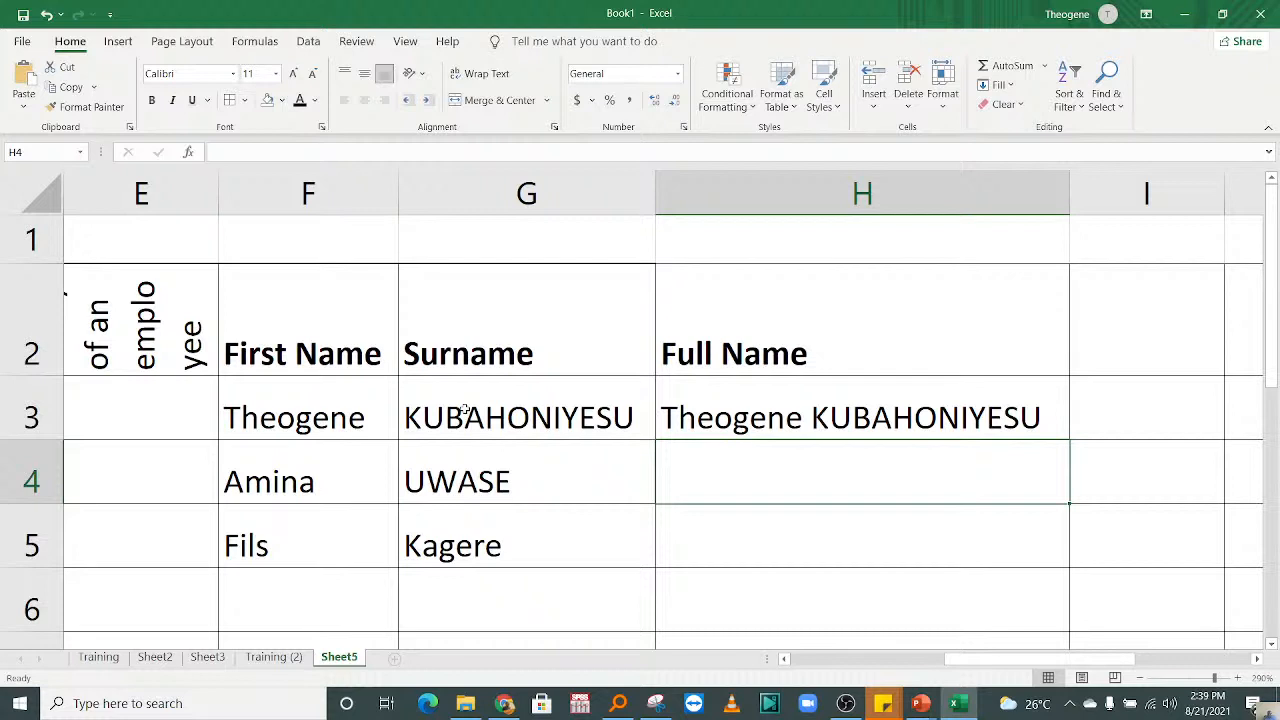
Step: Fill the H3 joining formula down to H5 for the remaining names
left_click(820, 425)
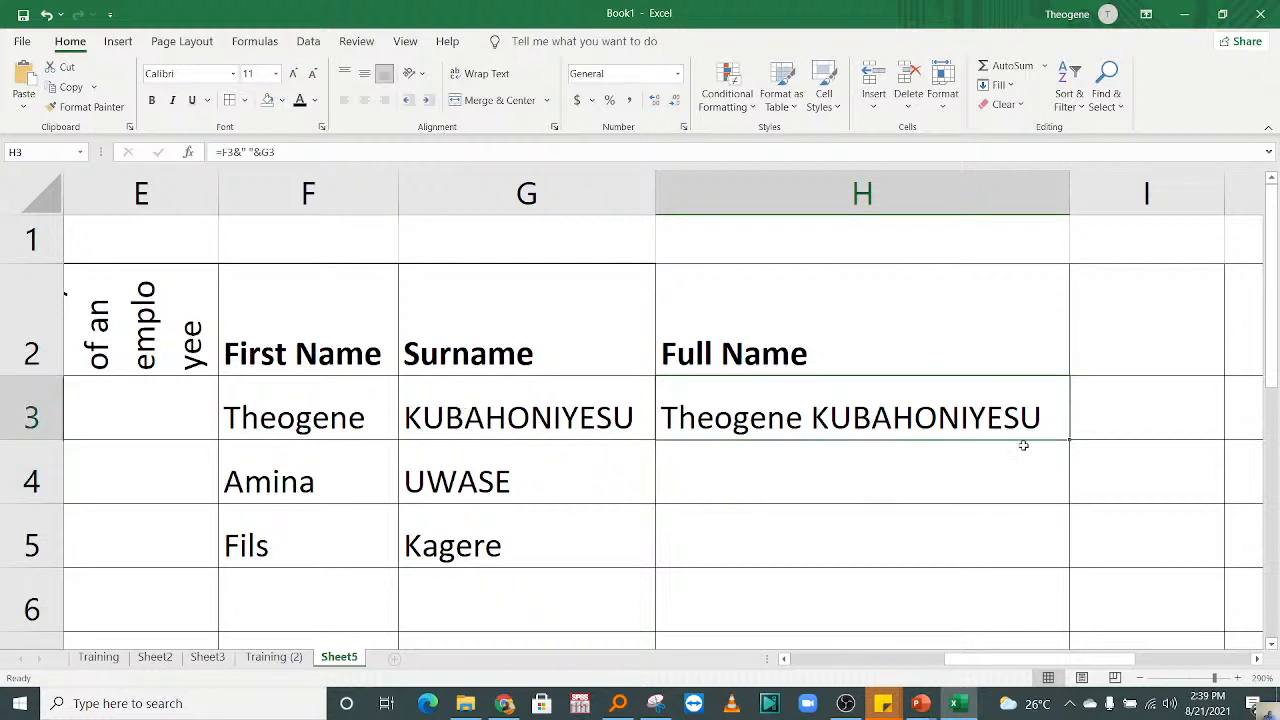
left_click_drag(1076, 438, 1060, 574)
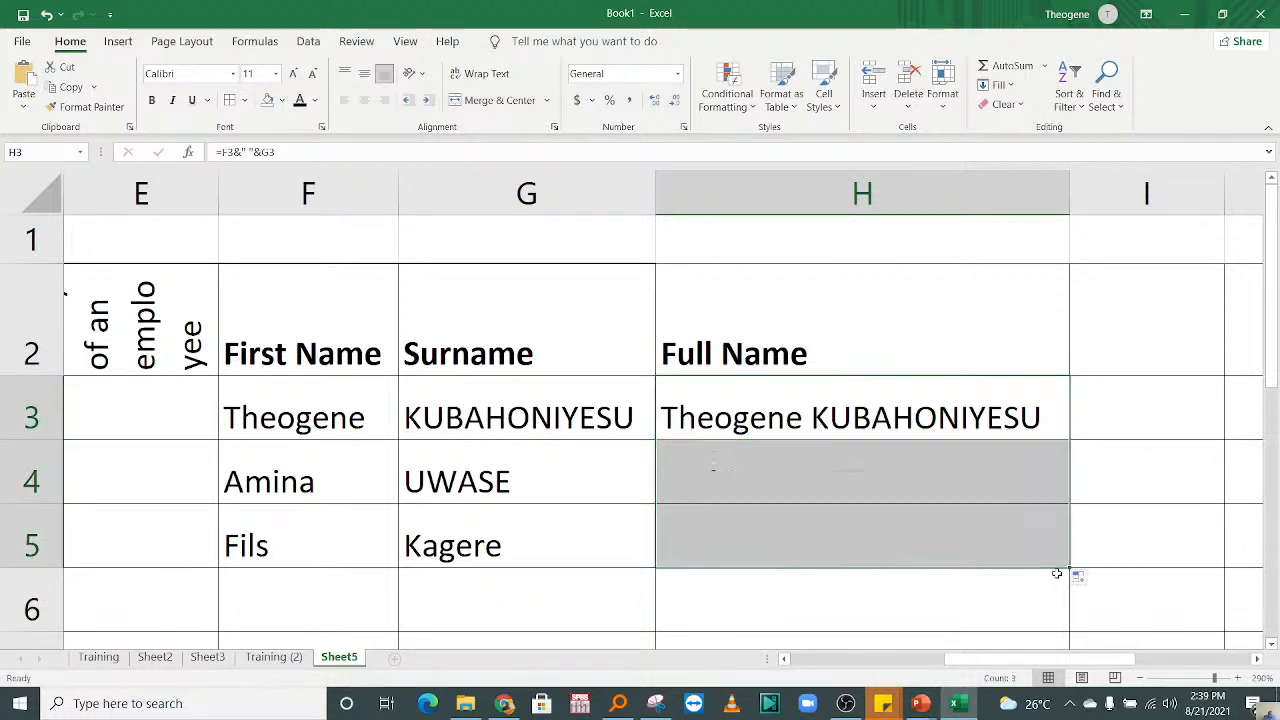
left_click(1147, 473)
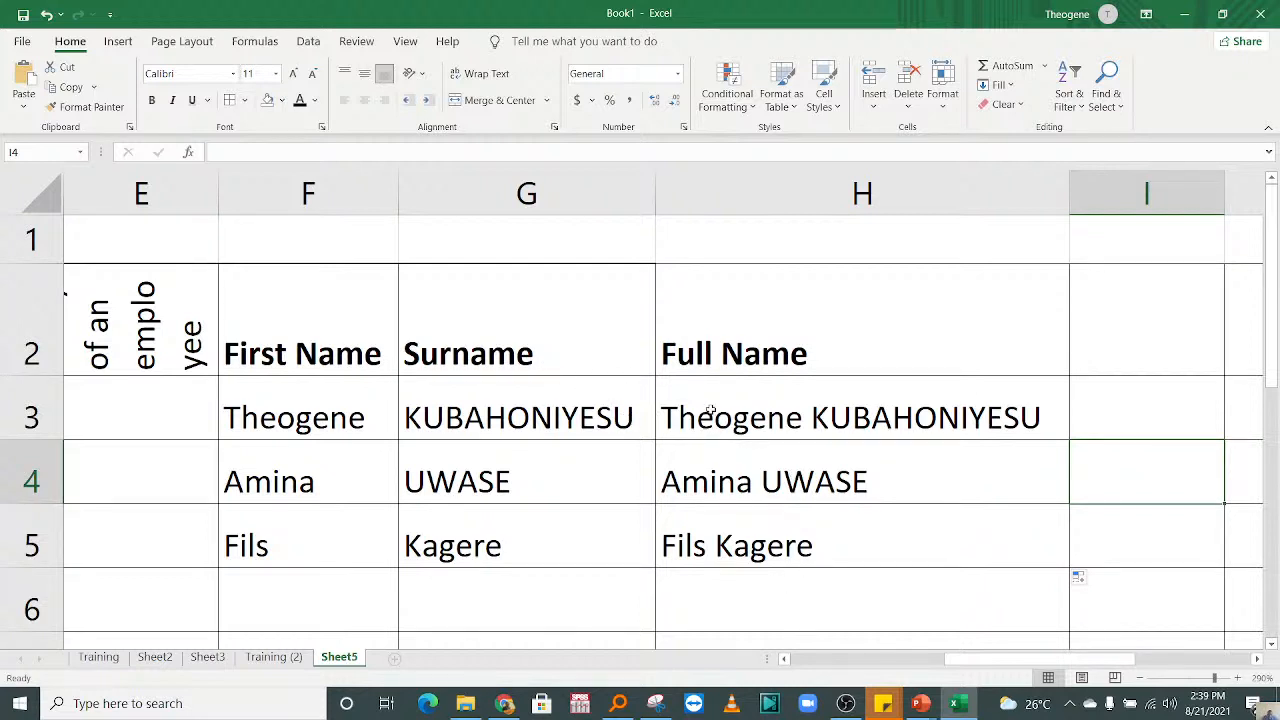
Step: Copy the full names in H3:H5 and paste them over themselves as values only to replace the formulas
left_click_drag(710, 410, 728, 514)
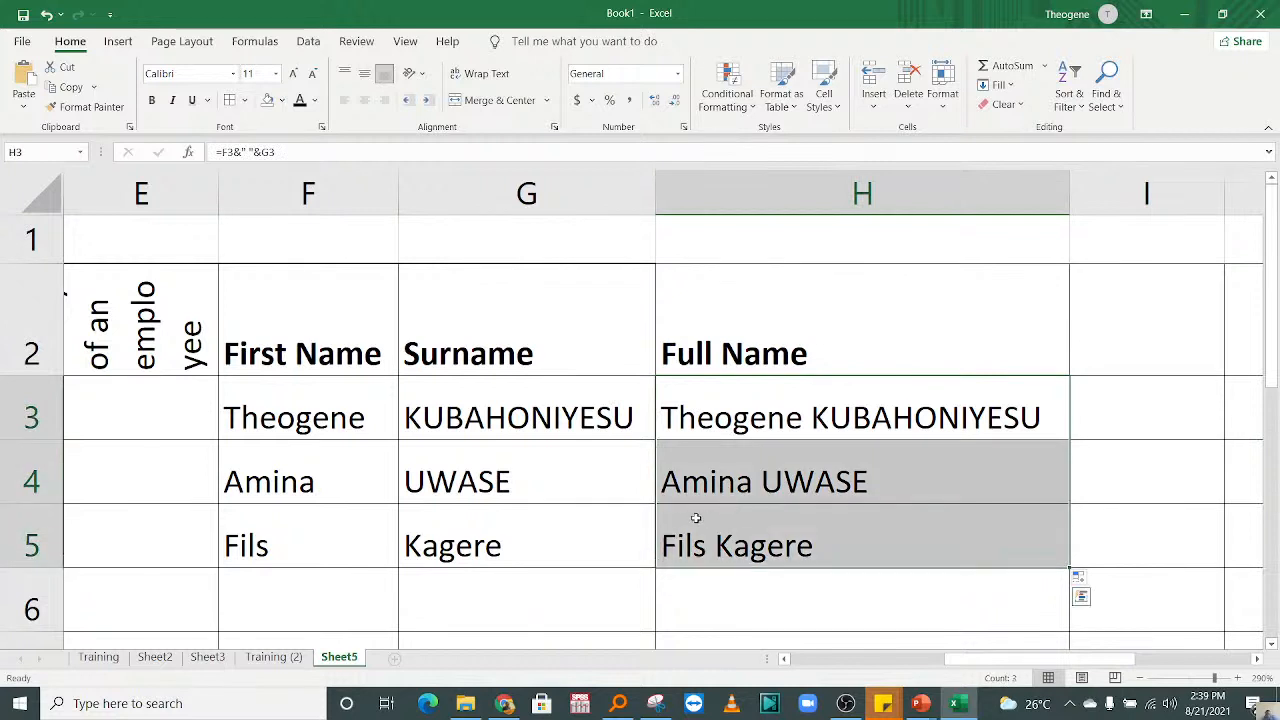
key("ctrl")
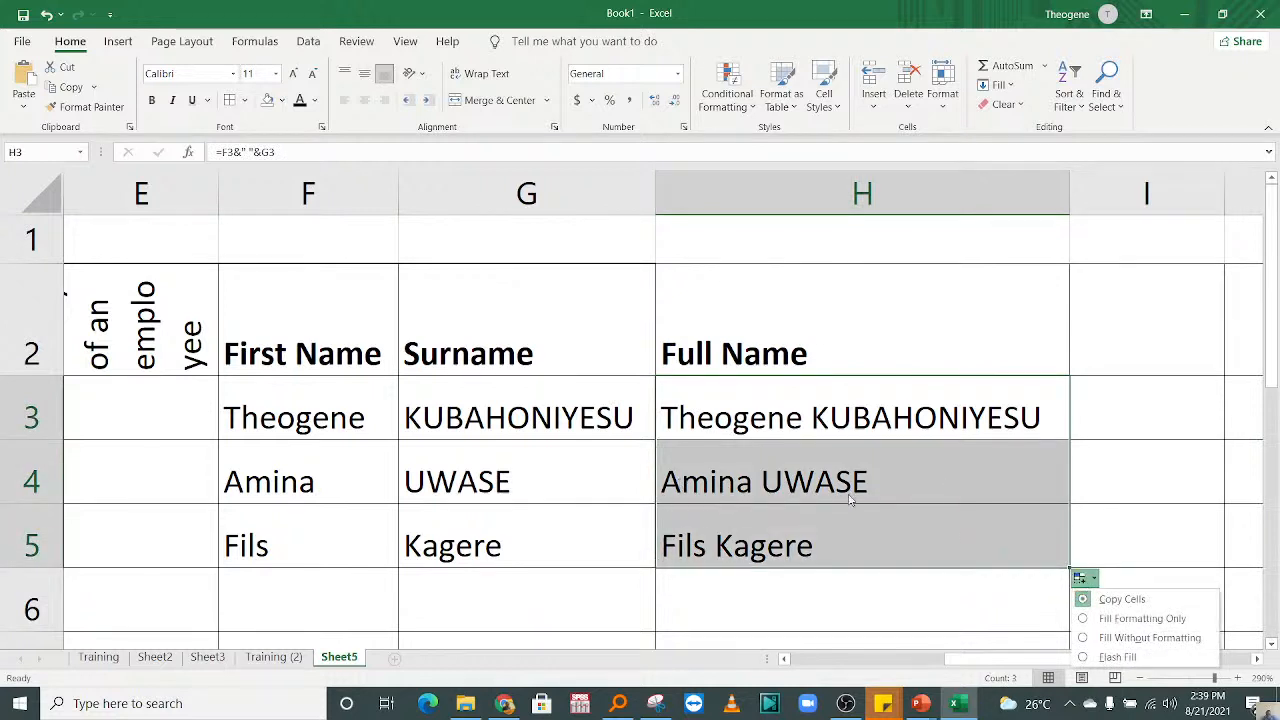
left_click(1108, 370)
left_click(800, 418)
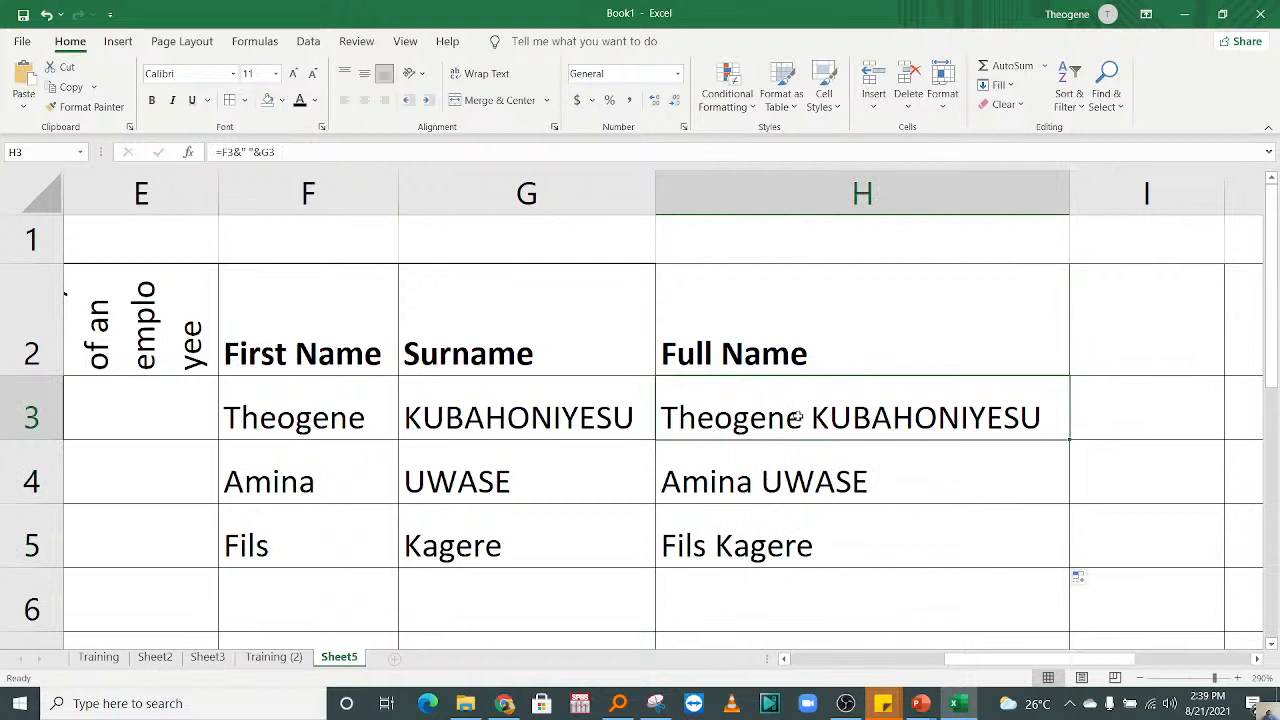
left_click_drag(798, 418, 808, 531)
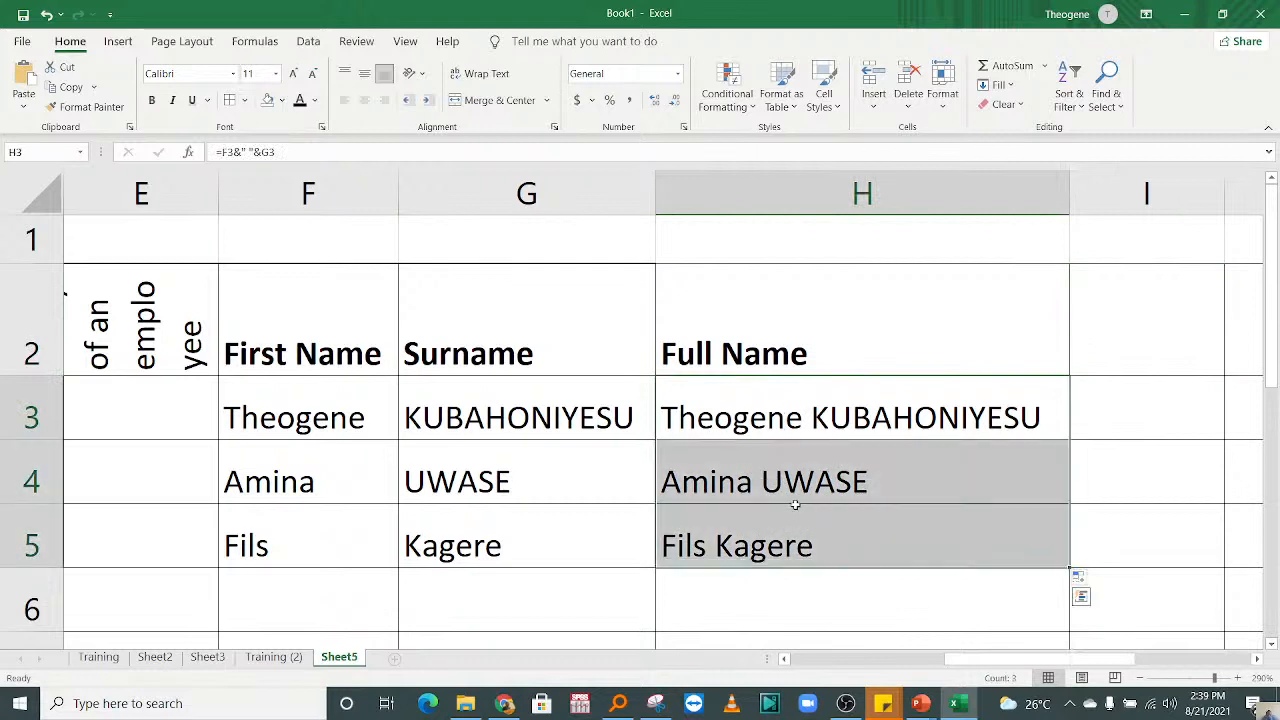
key("ctrl+c")
right_click(776, 390)
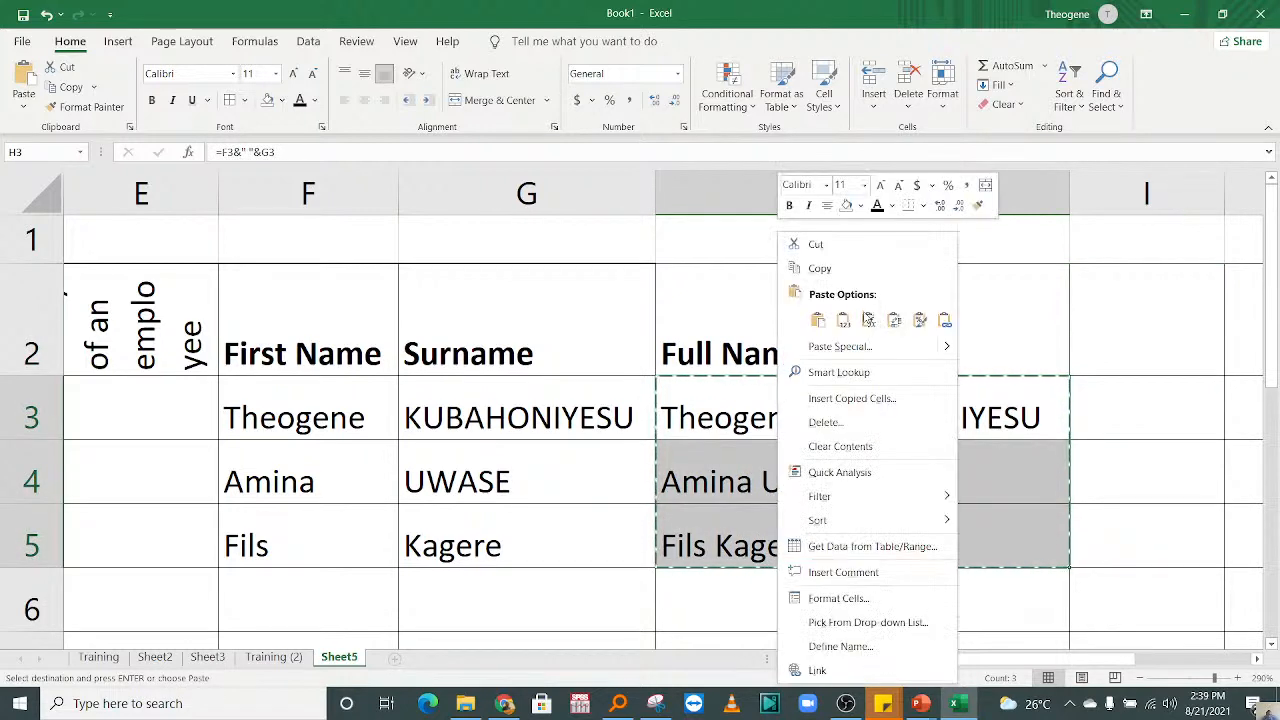
left_click(843, 320)
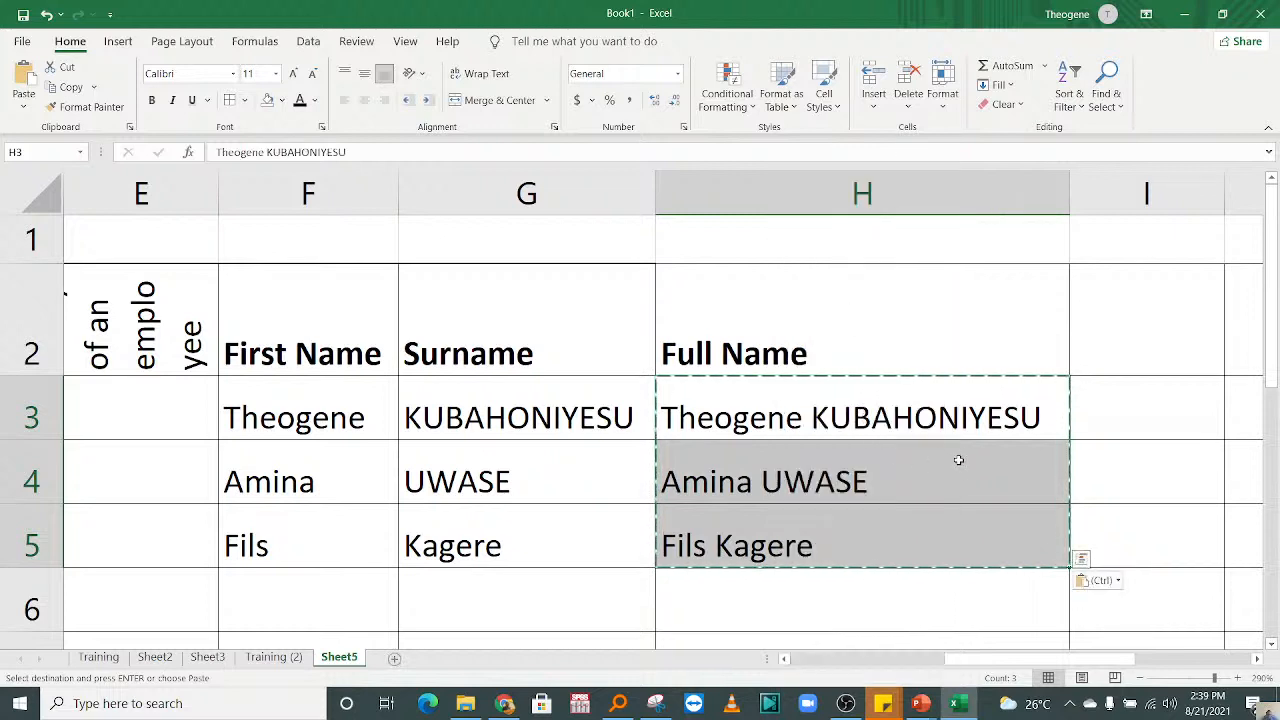
left_click(1025, 418)
left_click(1120, 414)
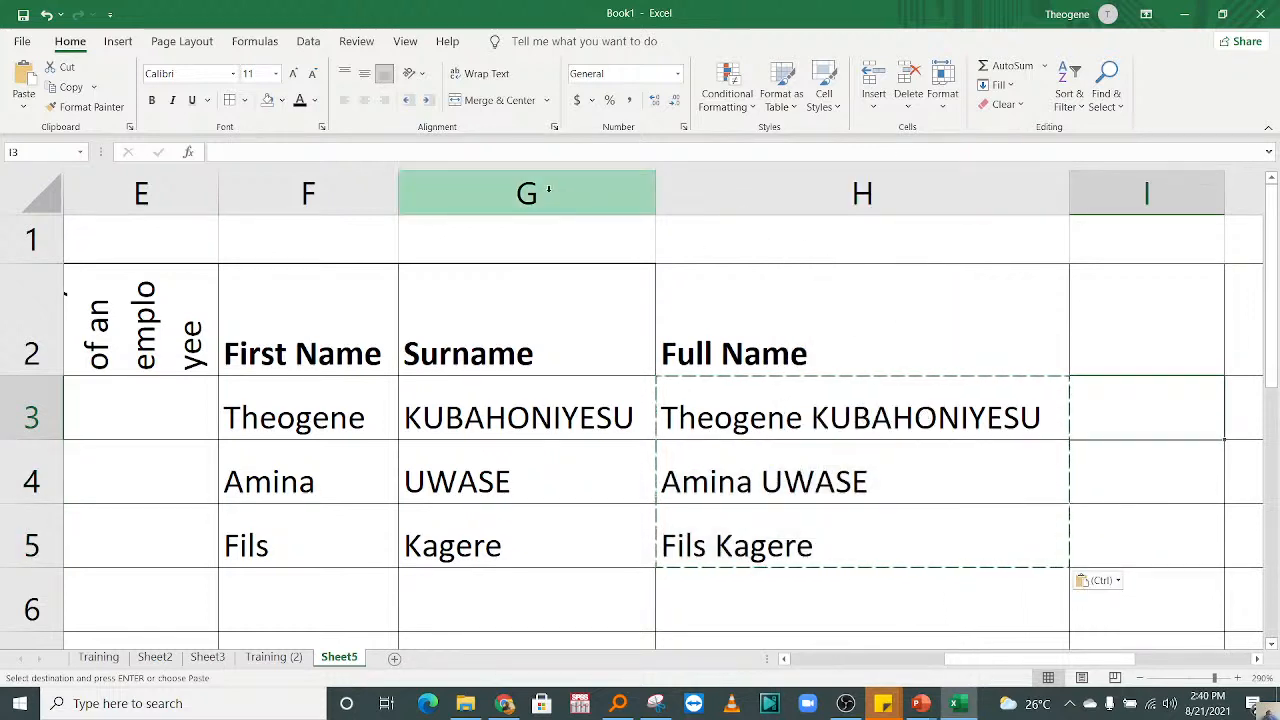
Step: Hide the original First Name and Surname columns, F and G
left_click_drag(548, 189, 314, 212)
right_click(315, 212)
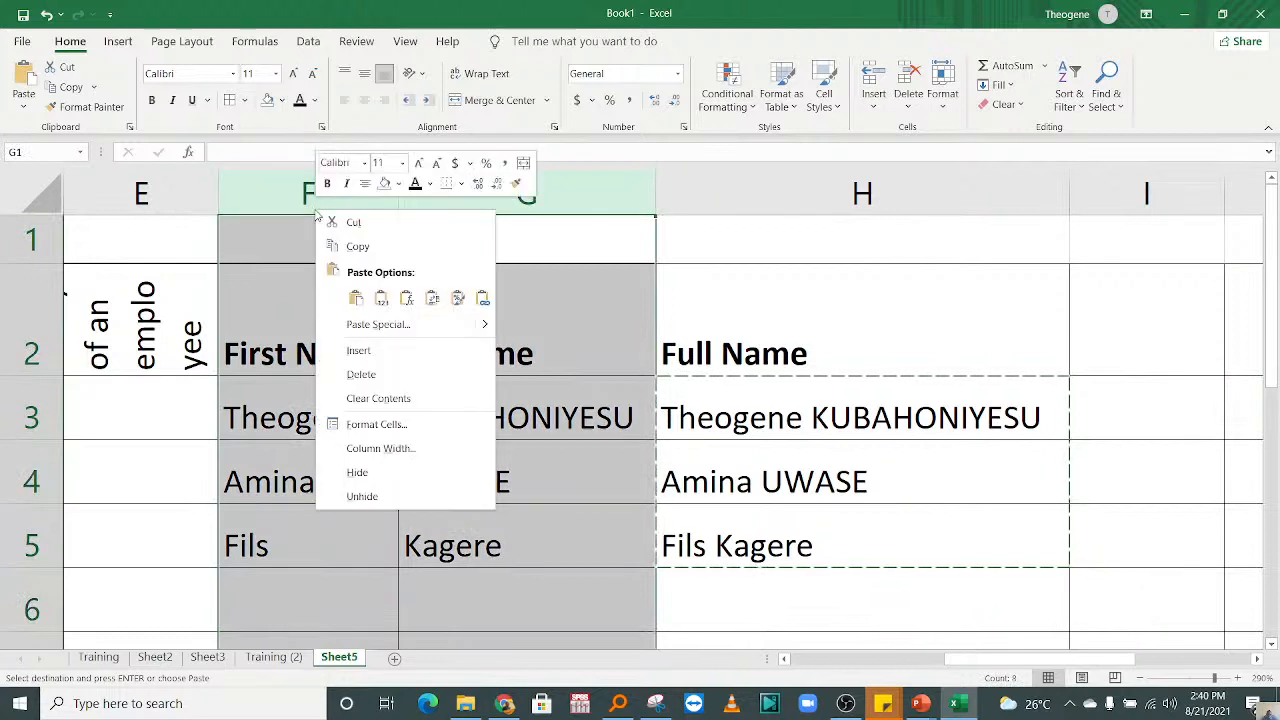
left_click(370, 474)
left_click(791, 415)
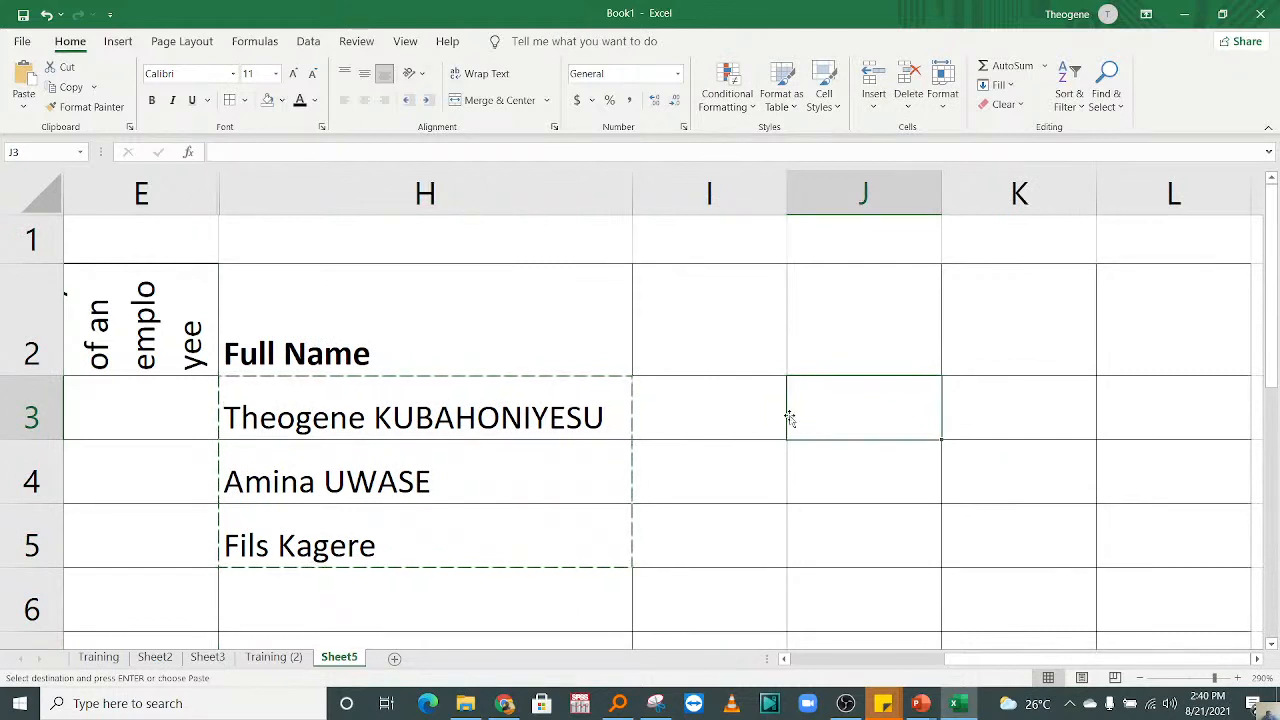
Step: Enter the heading "Surname" in cell I2 and "First NAME" in cell J2
left_click(710, 354)
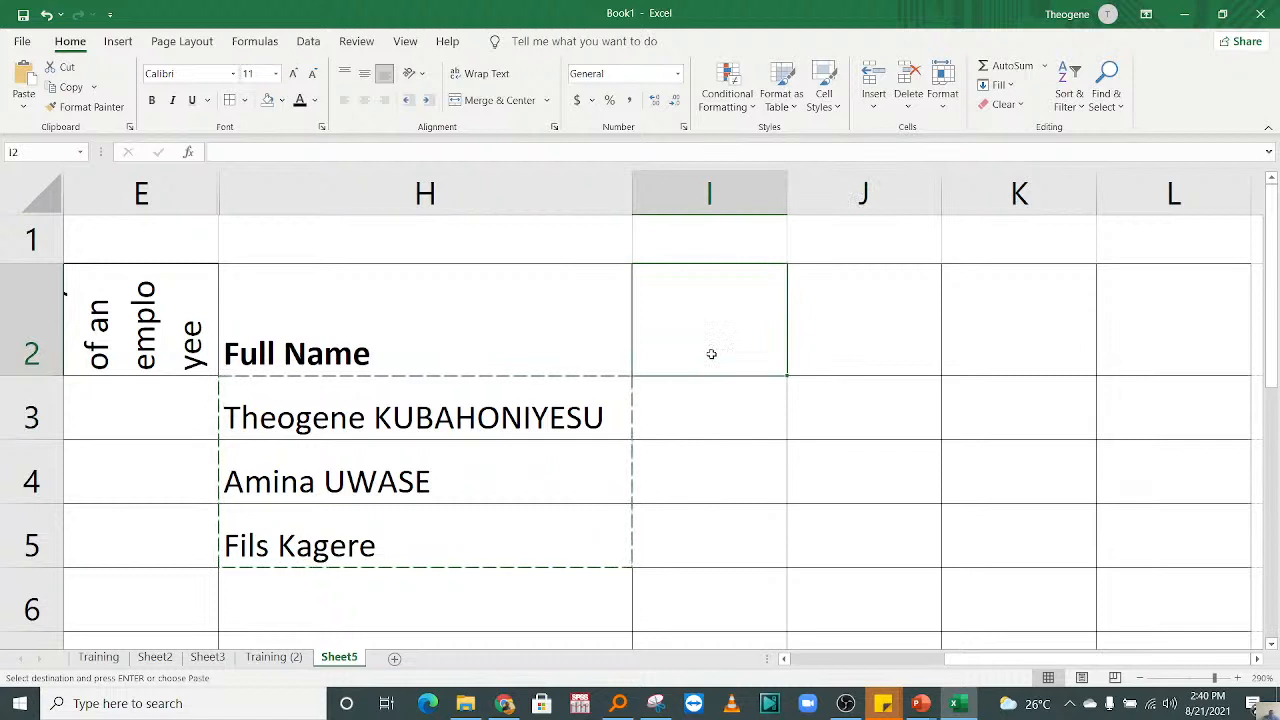
key("Escape")
type("surname")
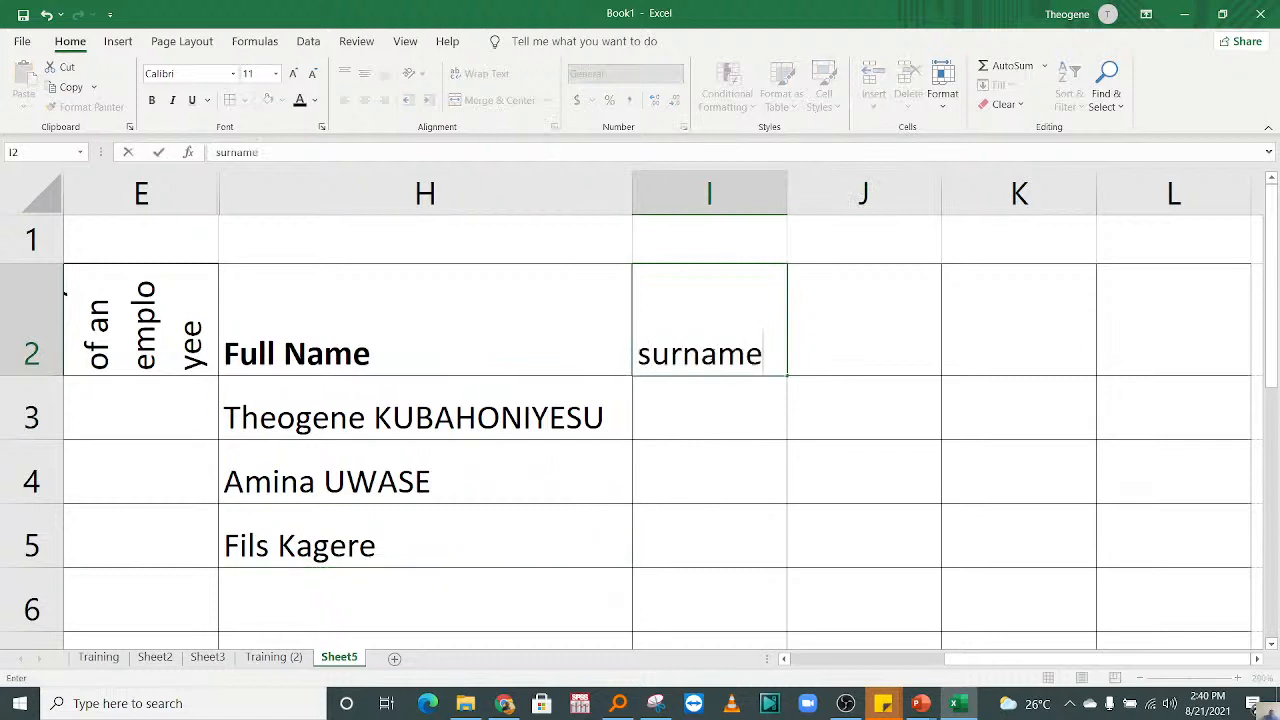
left_click(652, 352)
key("BackSpace")
type("S")
left_click(855, 353)
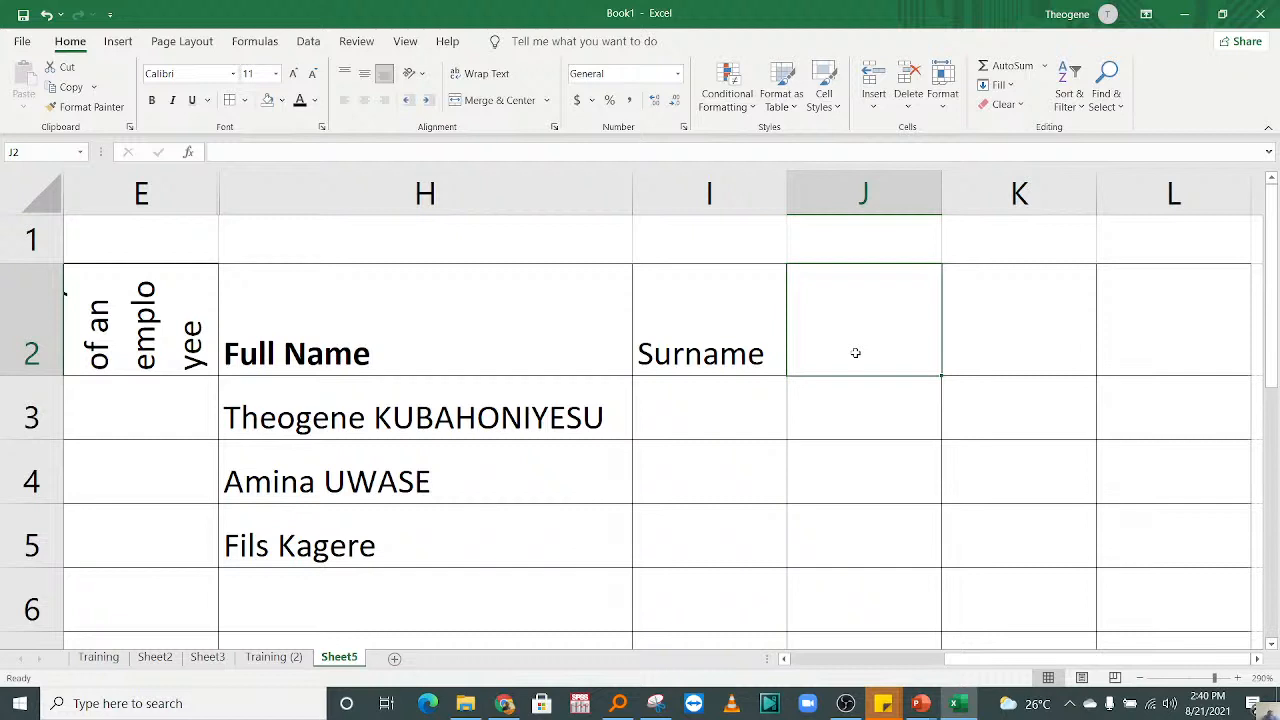
type("First")
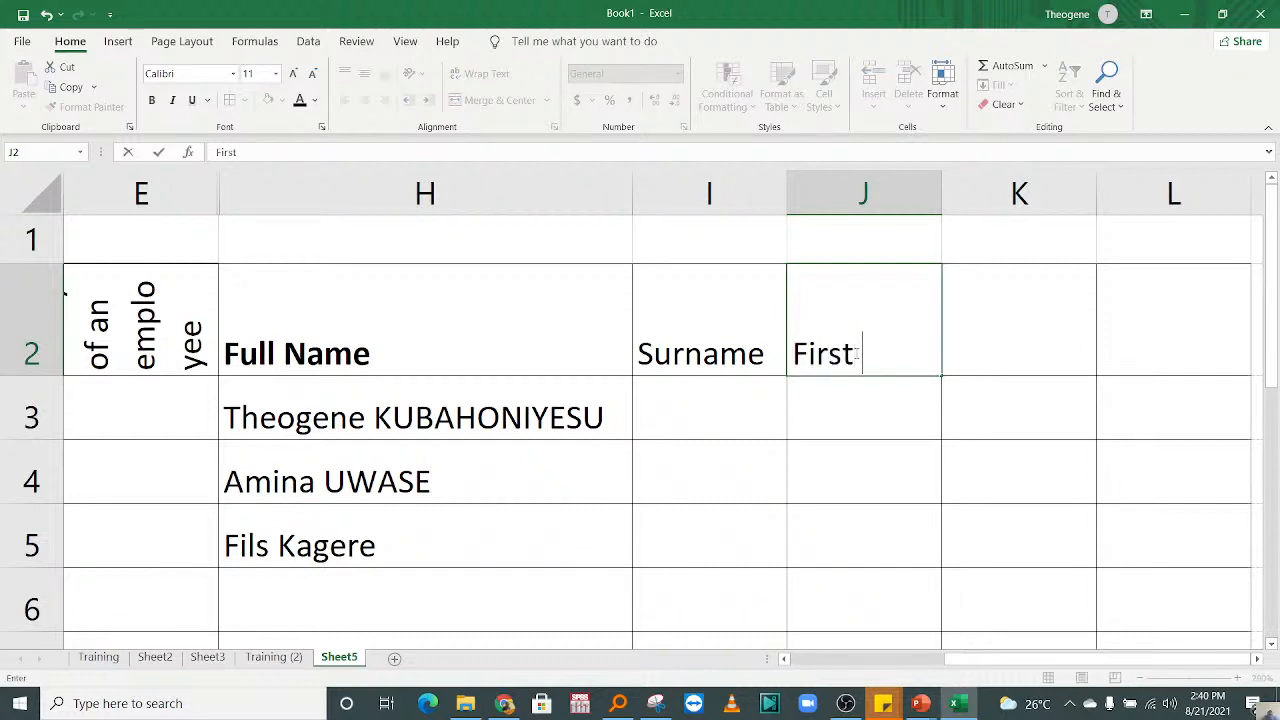
type(" NAME")
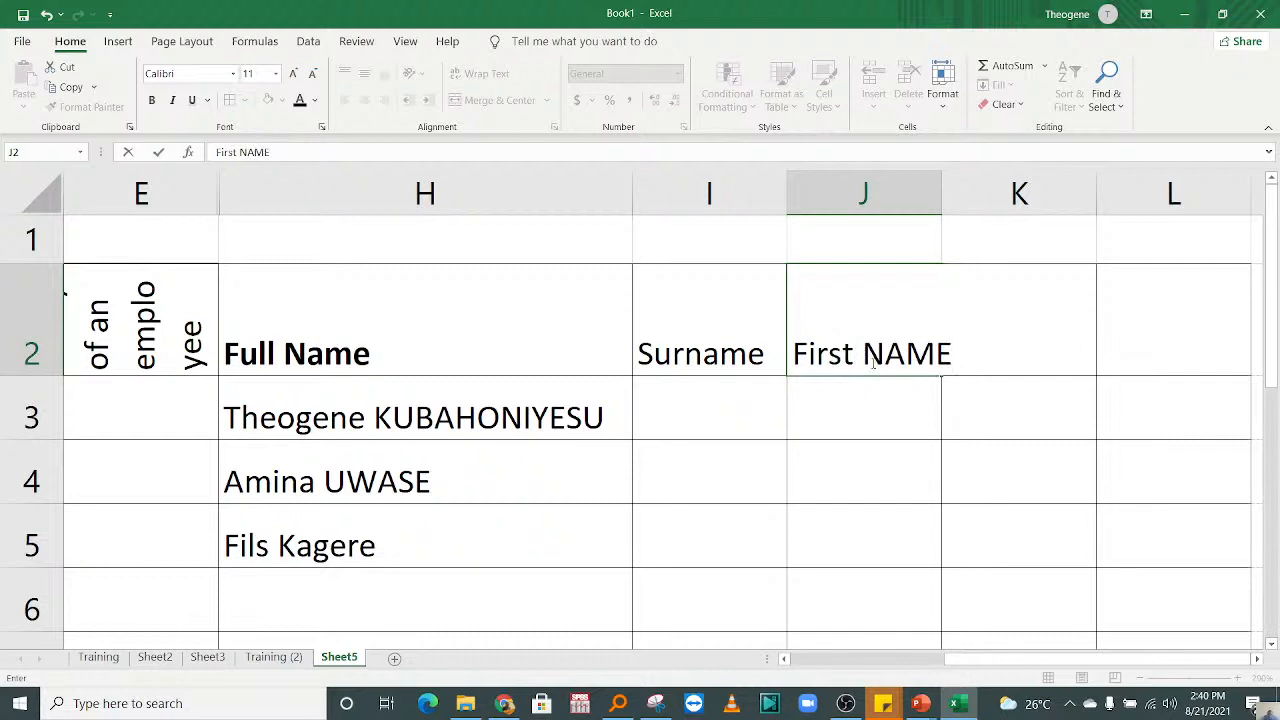
Step: Set the headings to "First Name" in I2 and "Surname" in J2, and widen column I to fit its heading
left_click(716, 372)
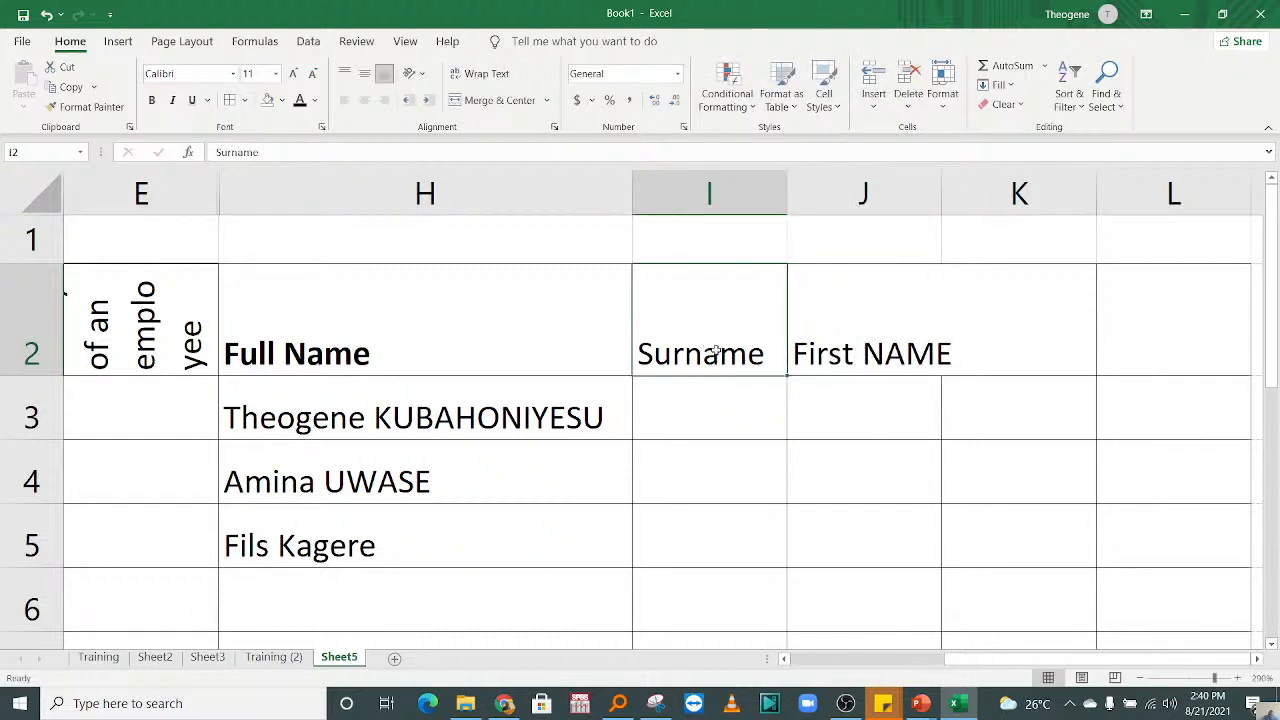
type("Fir")
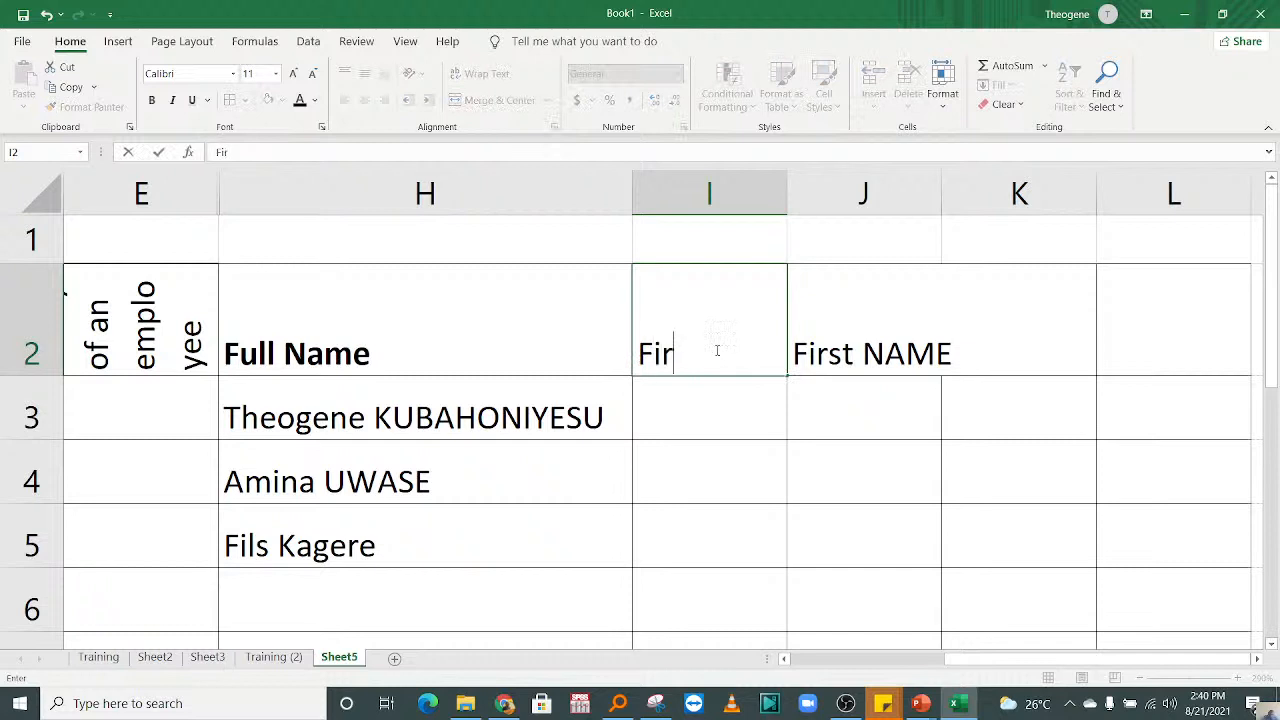
type("st Name")
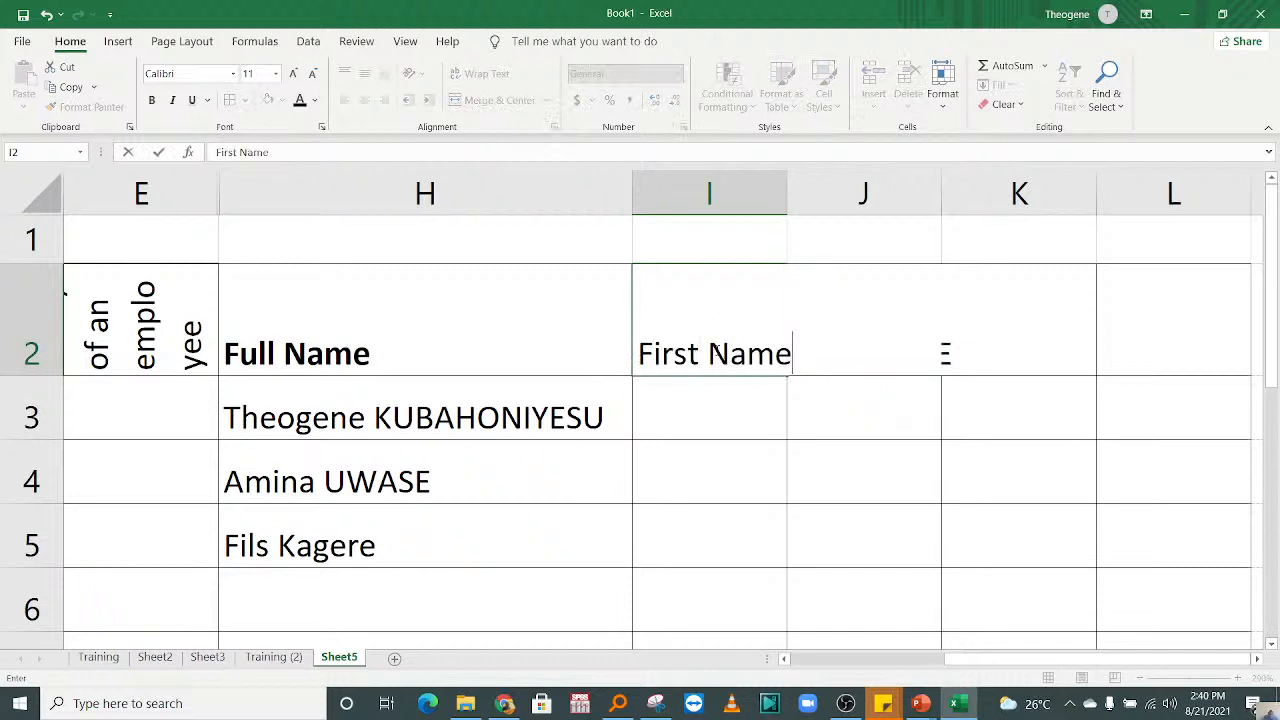
left_click(800, 434)
left_click(826, 337)
type("S")
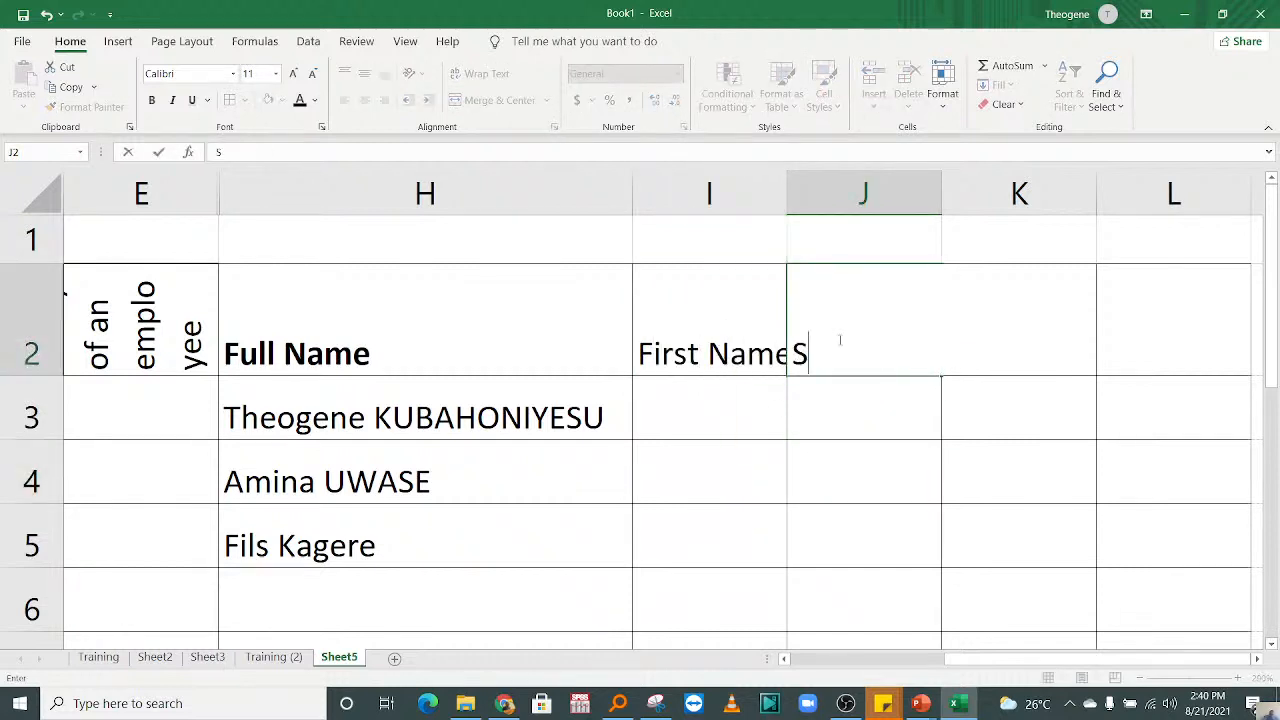
type("urname")
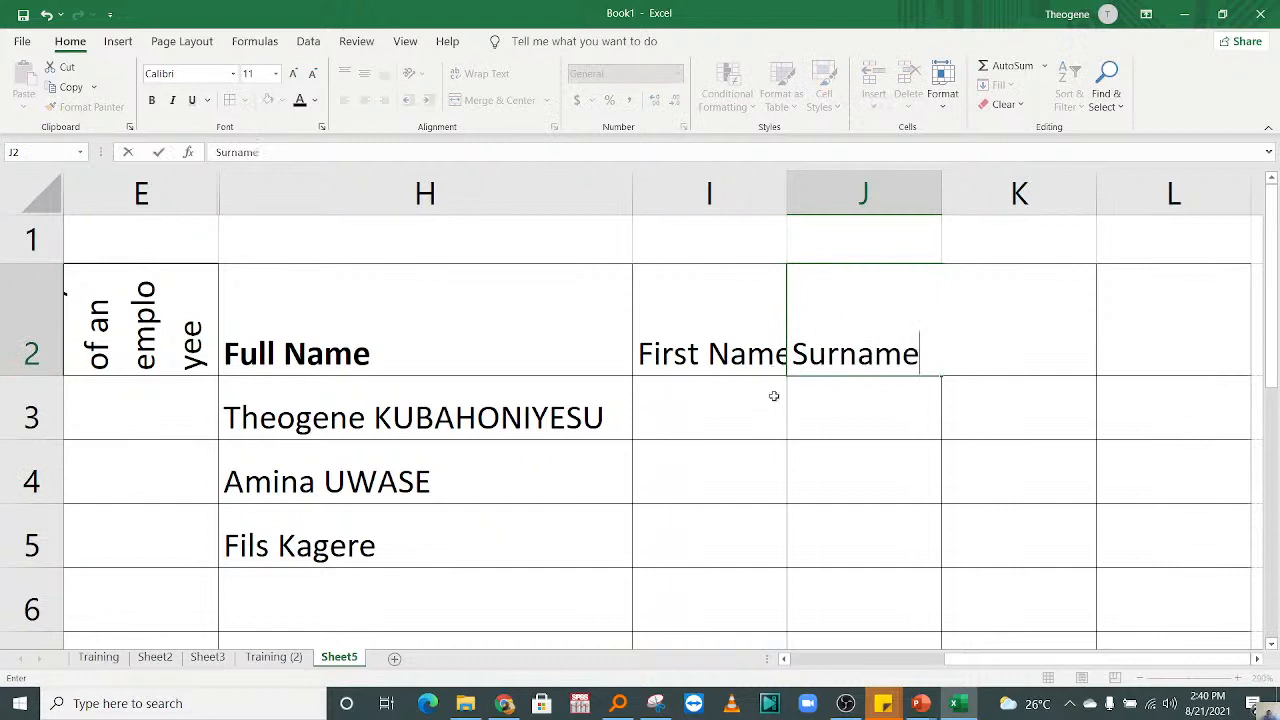
left_click(774, 396)
left_click_drag(786, 208, 818, 230)
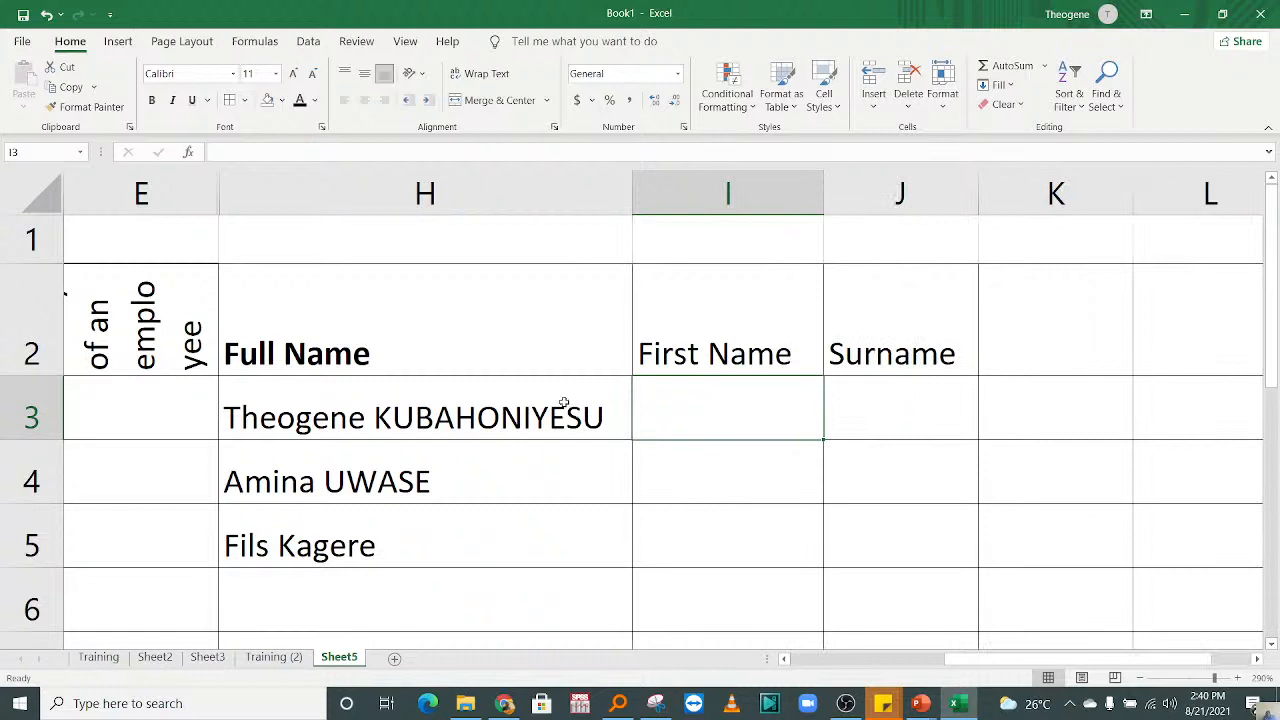
Step: Try to split the full names in H3:H5 with Text to Columns, using Delimited data with the Comma delimiter added
left_click_drag(338, 415, 340, 547)
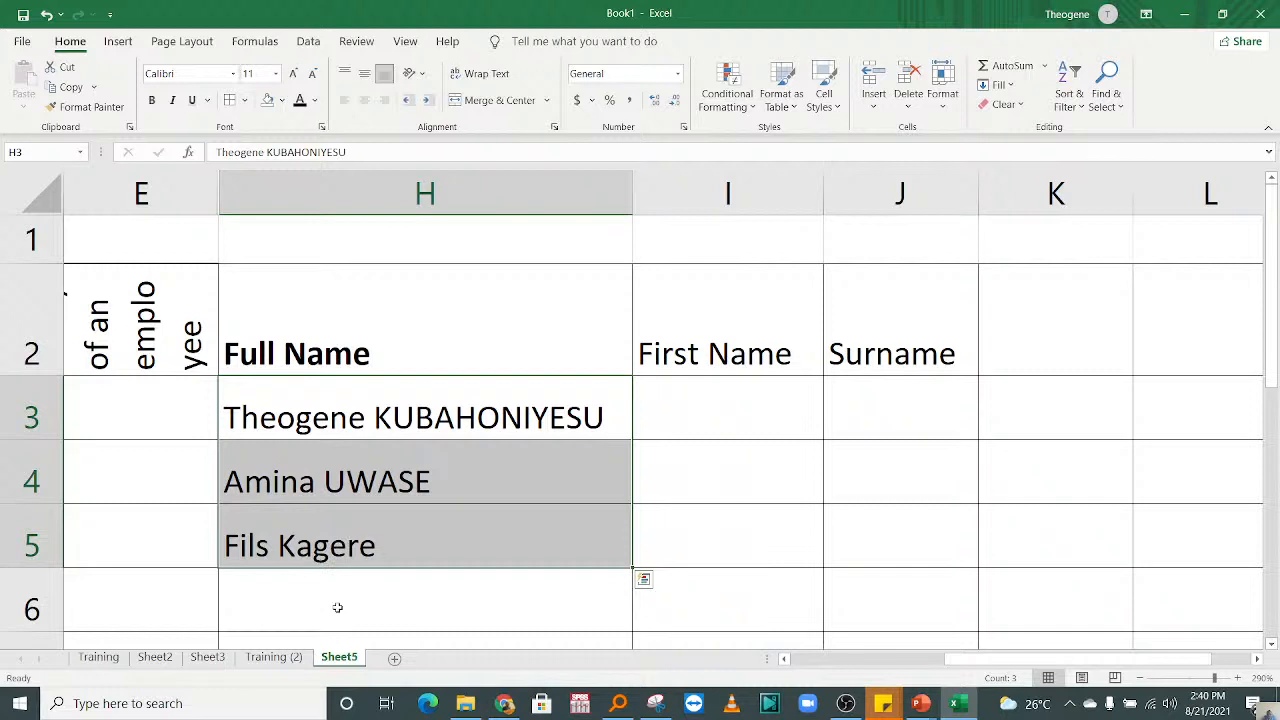
left_click(309, 42)
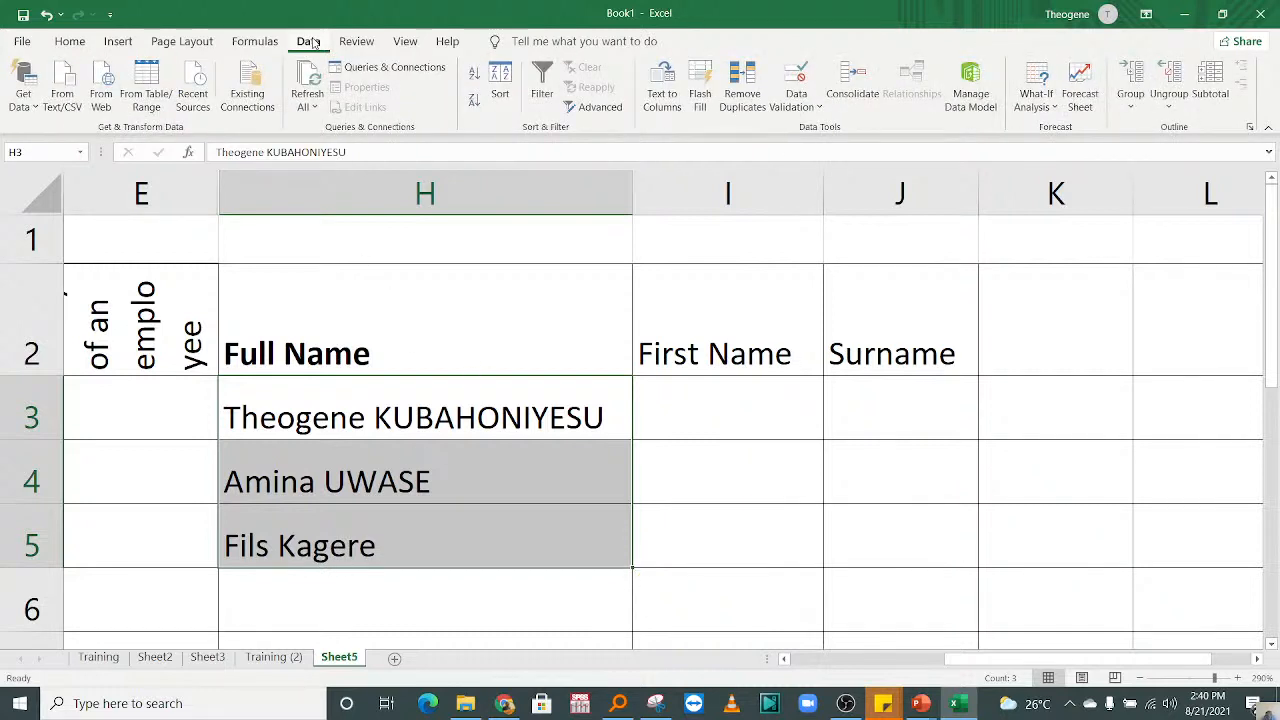
left_click(666, 96)
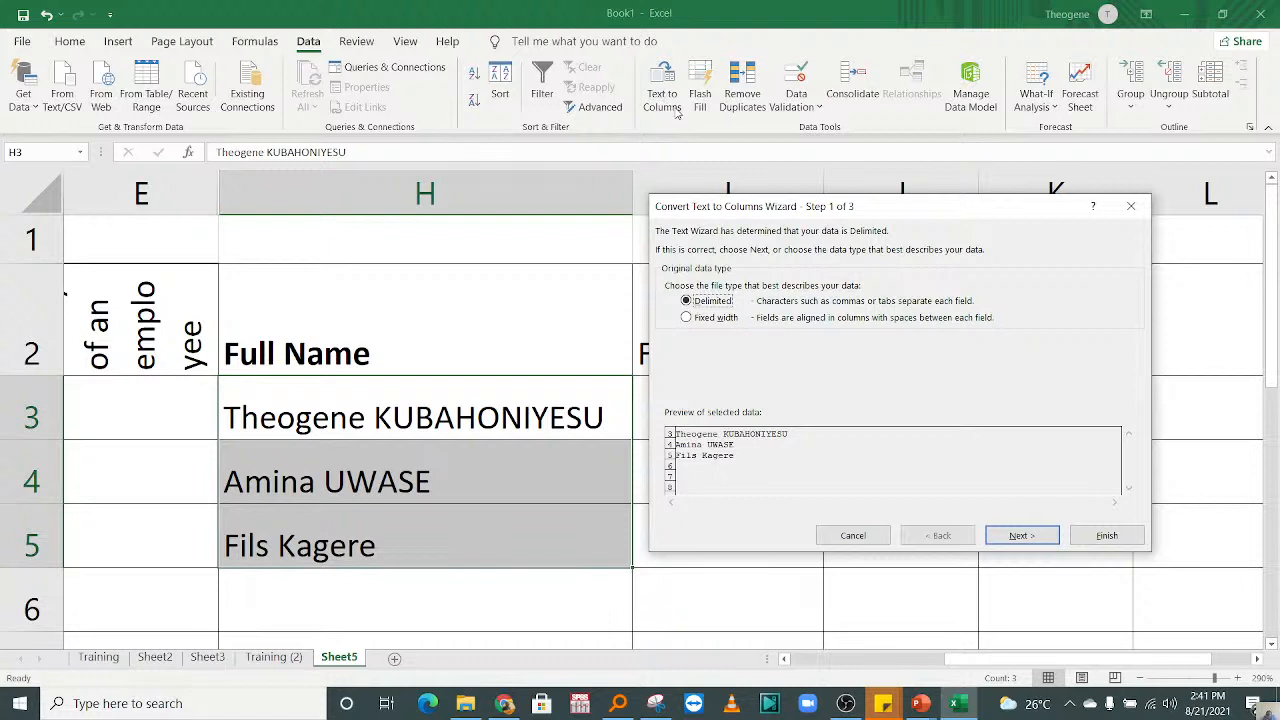
left_click(1030, 538)
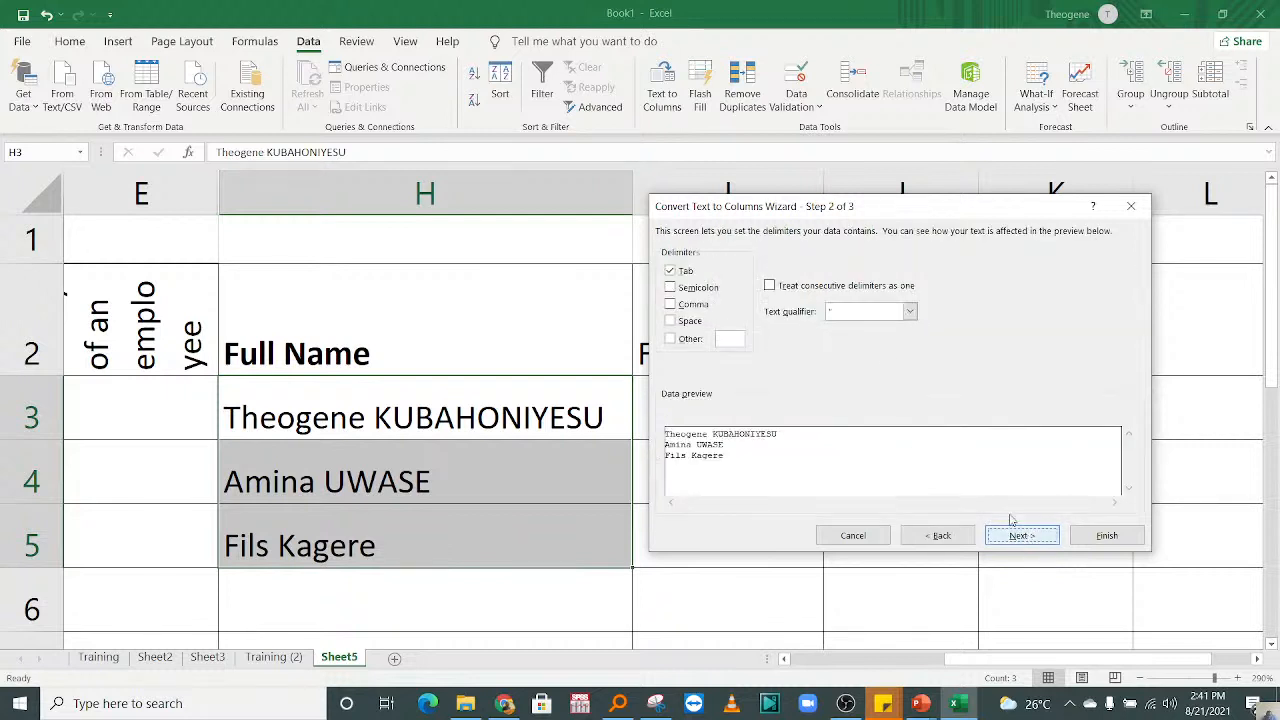
left_click(680, 307)
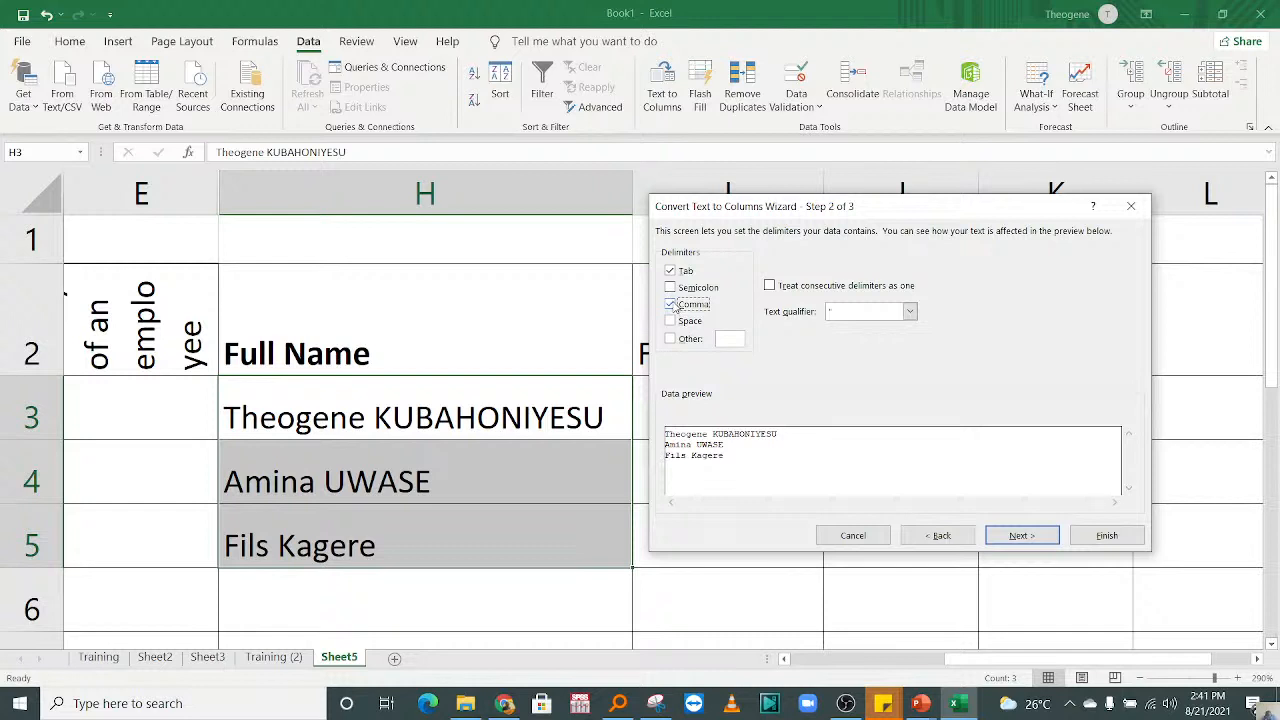
left_click(1039, 535)
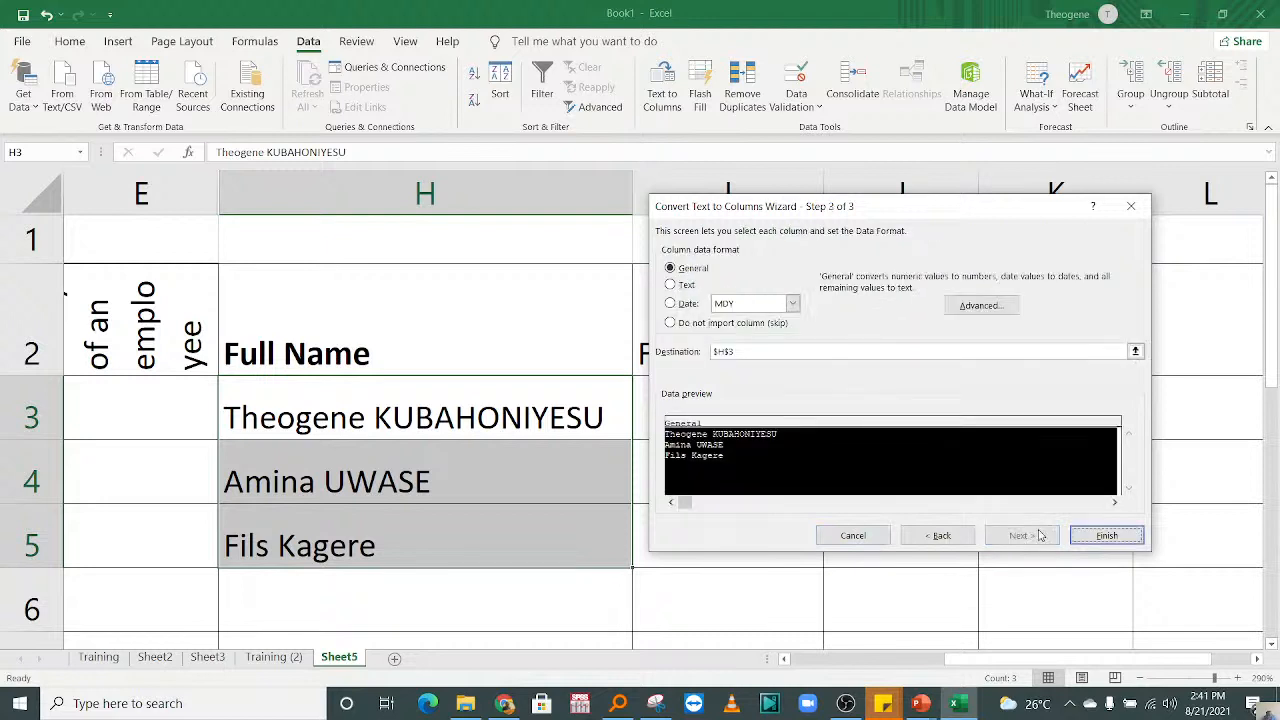
left_click(1095, 535)
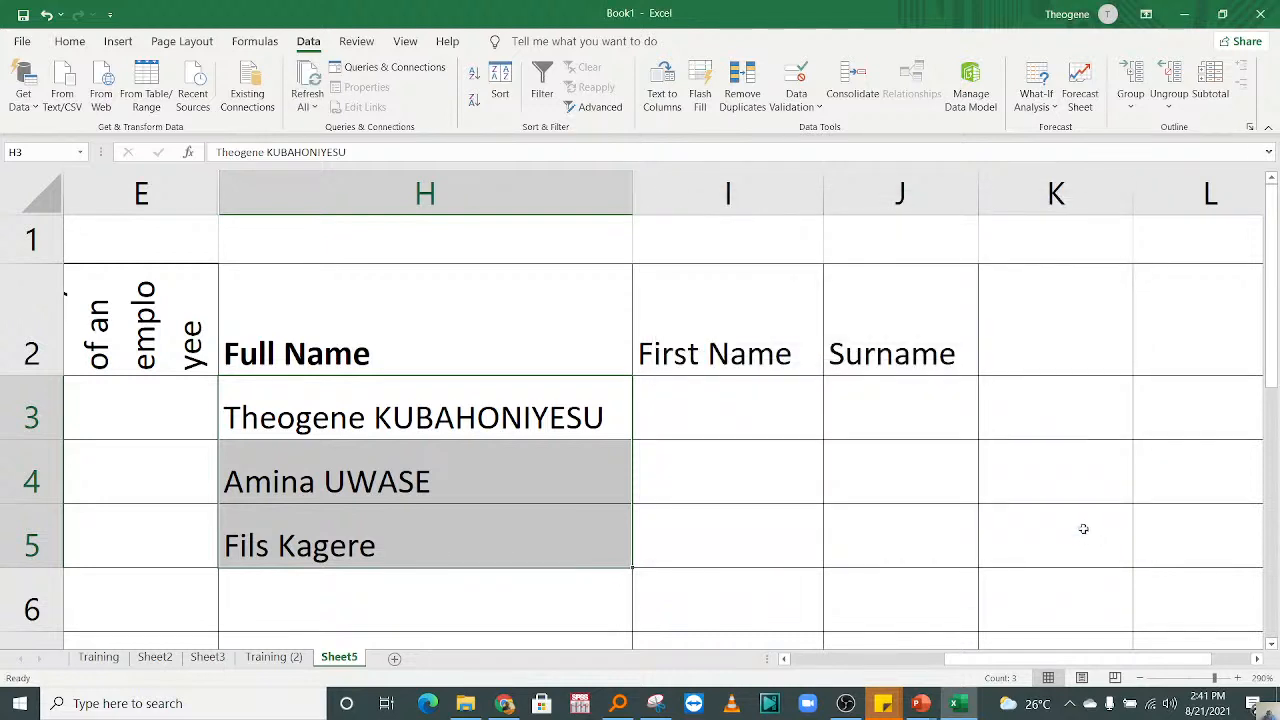
left_click(889, 451)
left_click(761, 414)
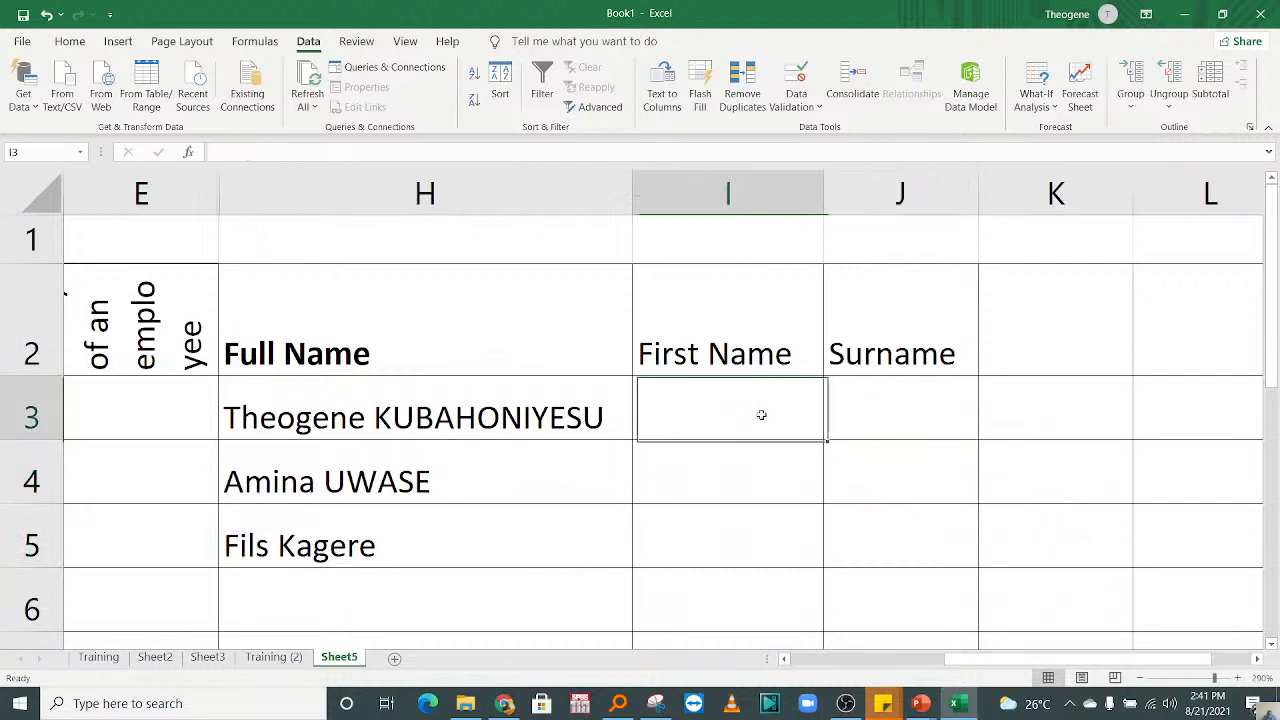
Step: Split the full names in H3:H5 with Text to Columns, using Space instead of Comma as the delimiter and replacing the existing data
left_click(444, 464)
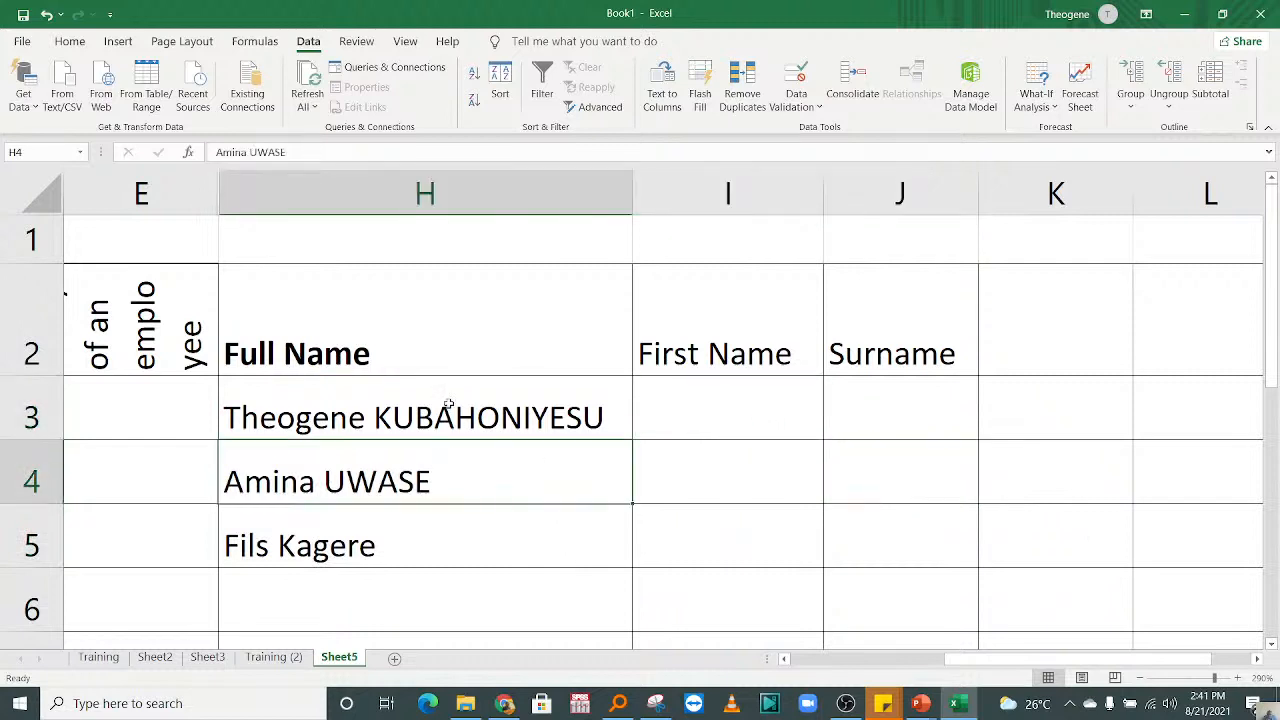
left_click(446, 406)
left_click_drag(446, 406, 445, 549)
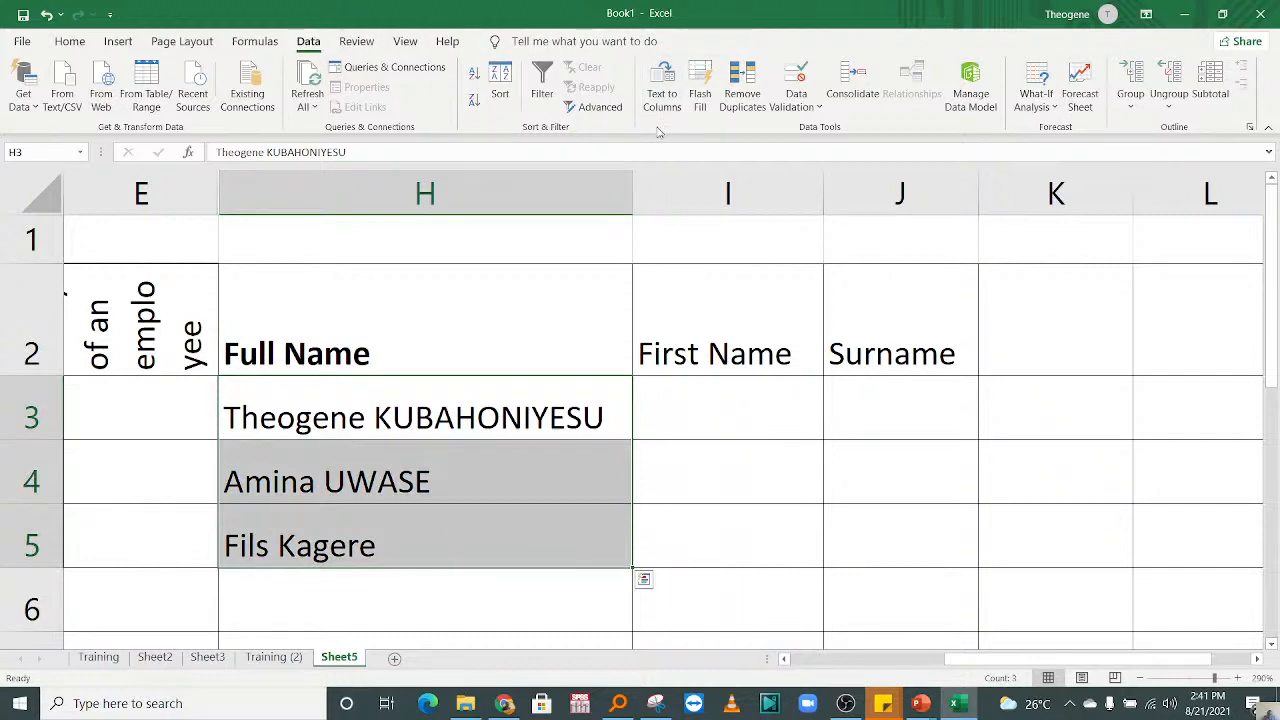
left_click(654, 95)
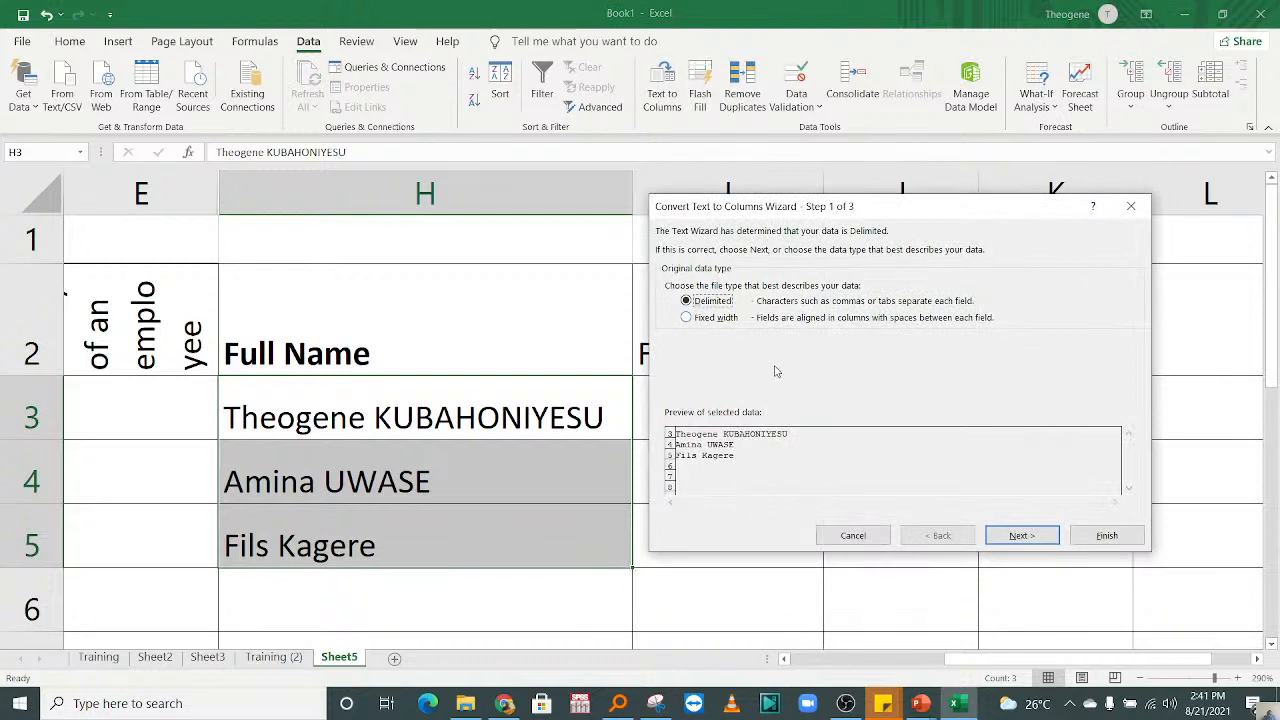
left_click(1028, 535)
left_click(690, 304)
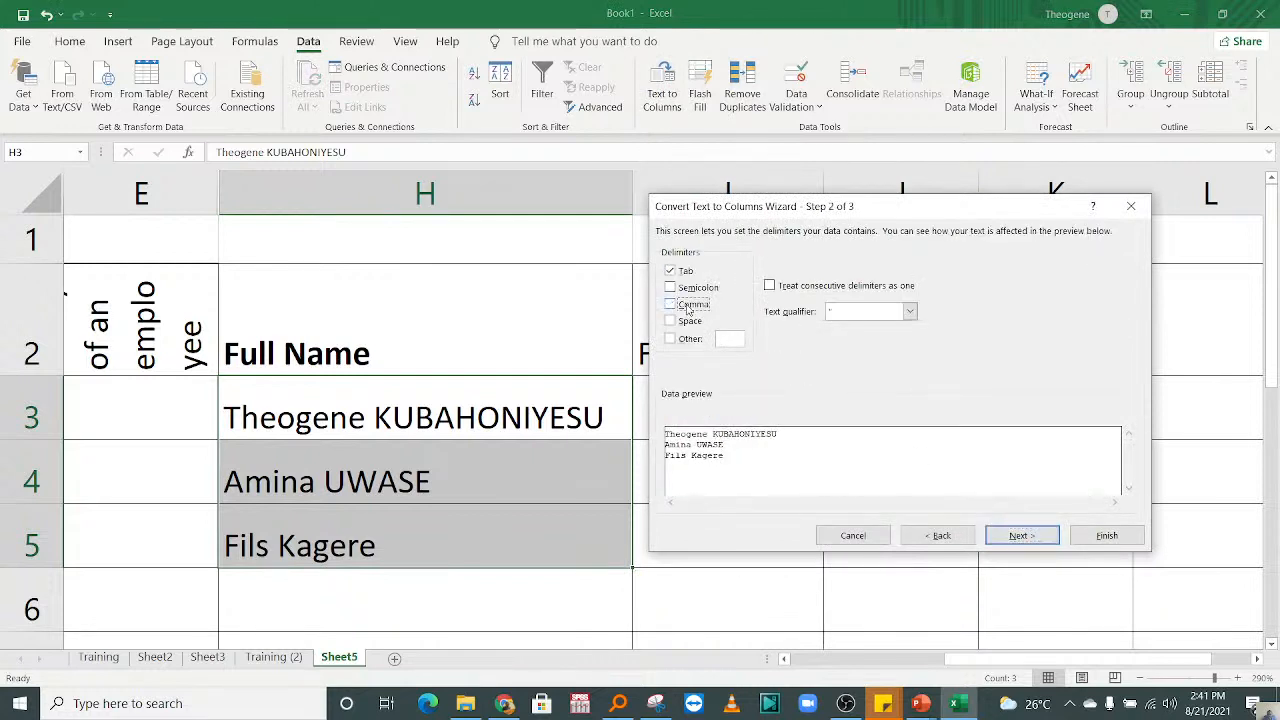
left_click(690, 321)
left_click(1040, 537)
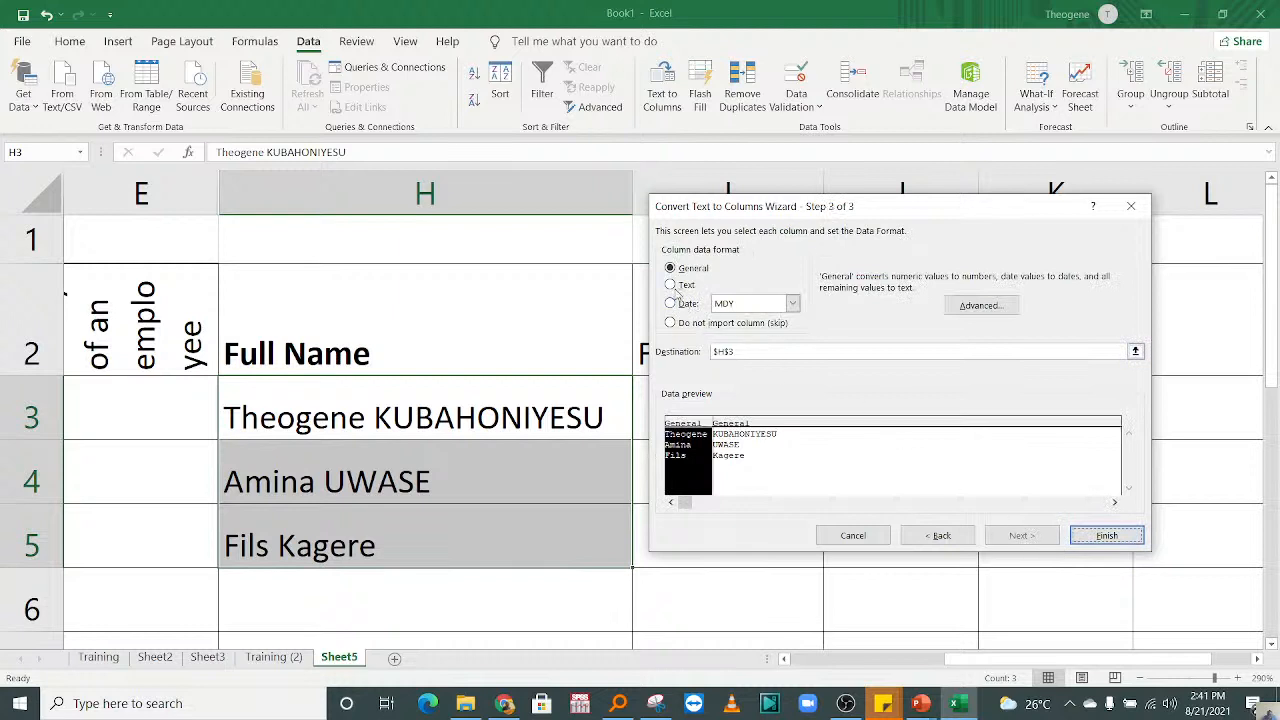
left_click(1106, 535)
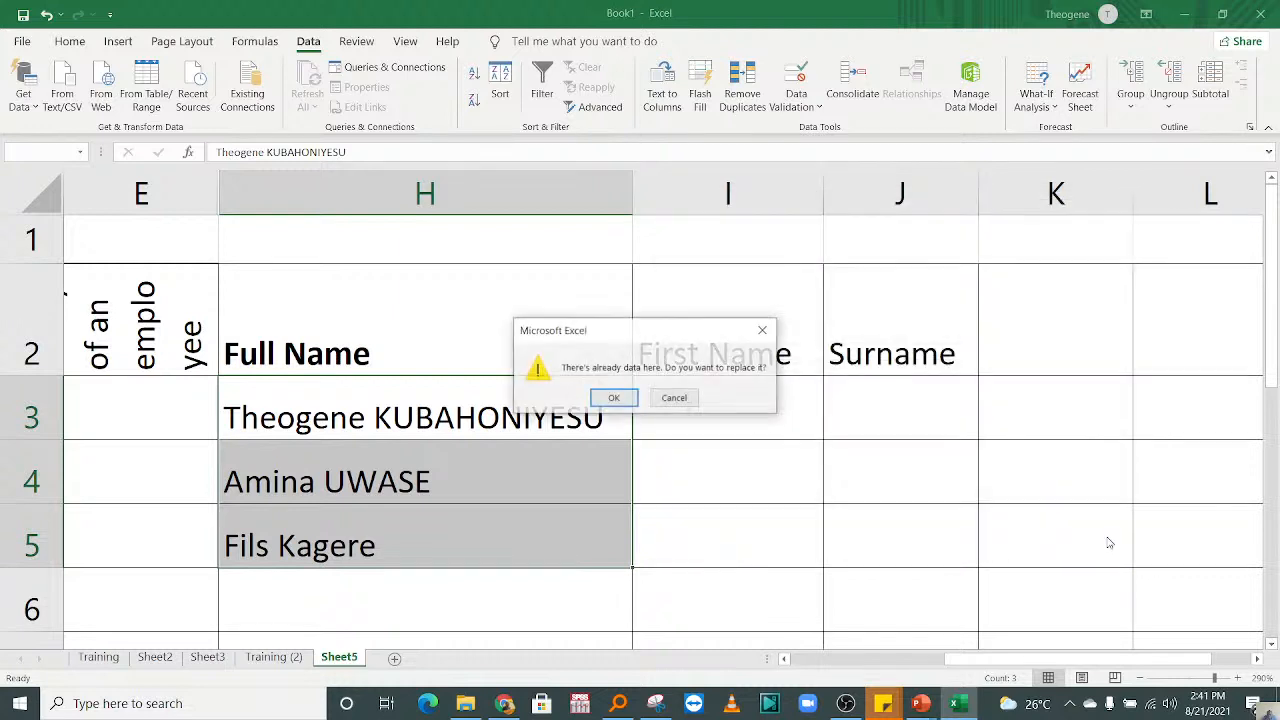
left_click(621, 403)
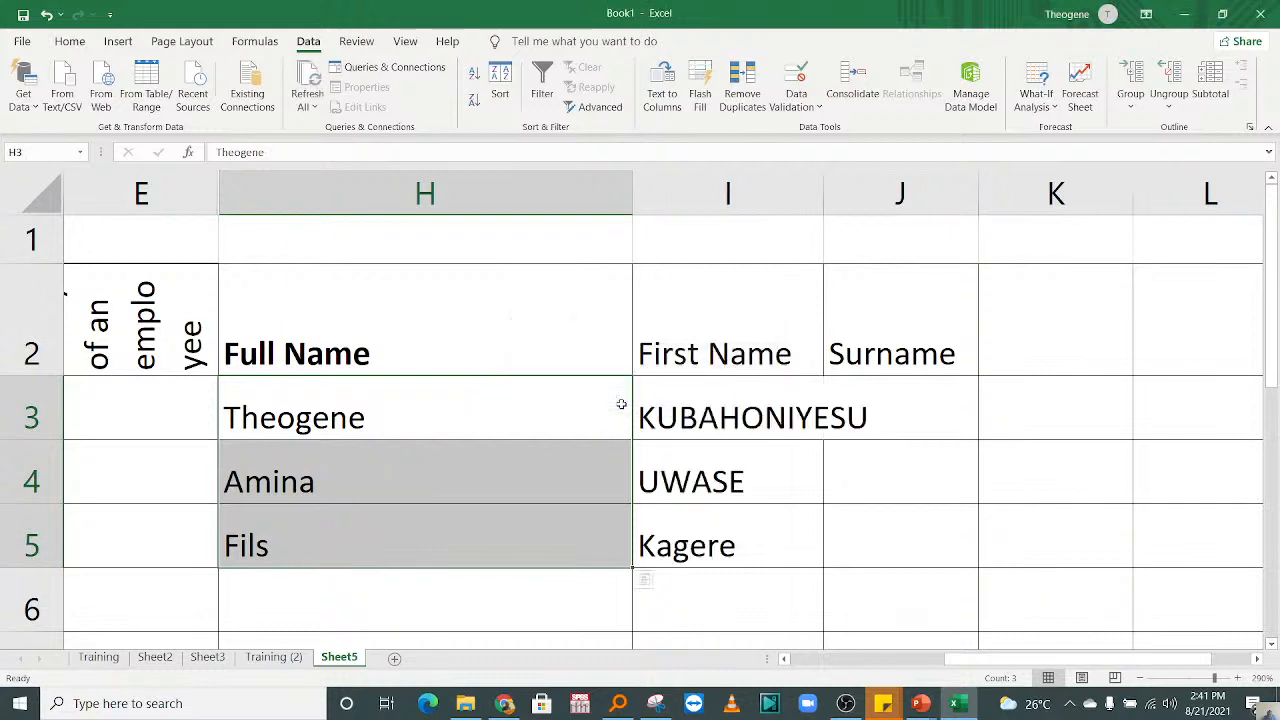
Step: Examine how the names in rows 3 to 5 are split across columns H and I, and return to column A
left_click(898, 497)
left_click(401, 416)
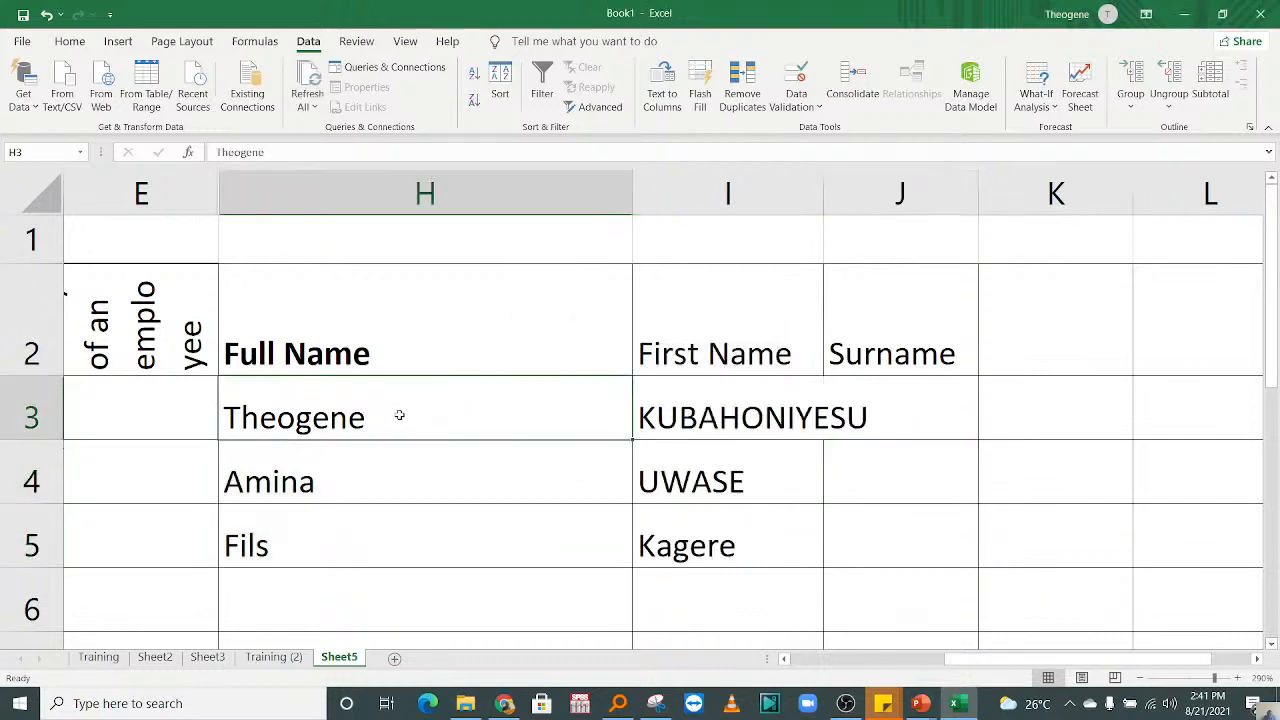
left_click(718, 416)
left_click(404, 494)
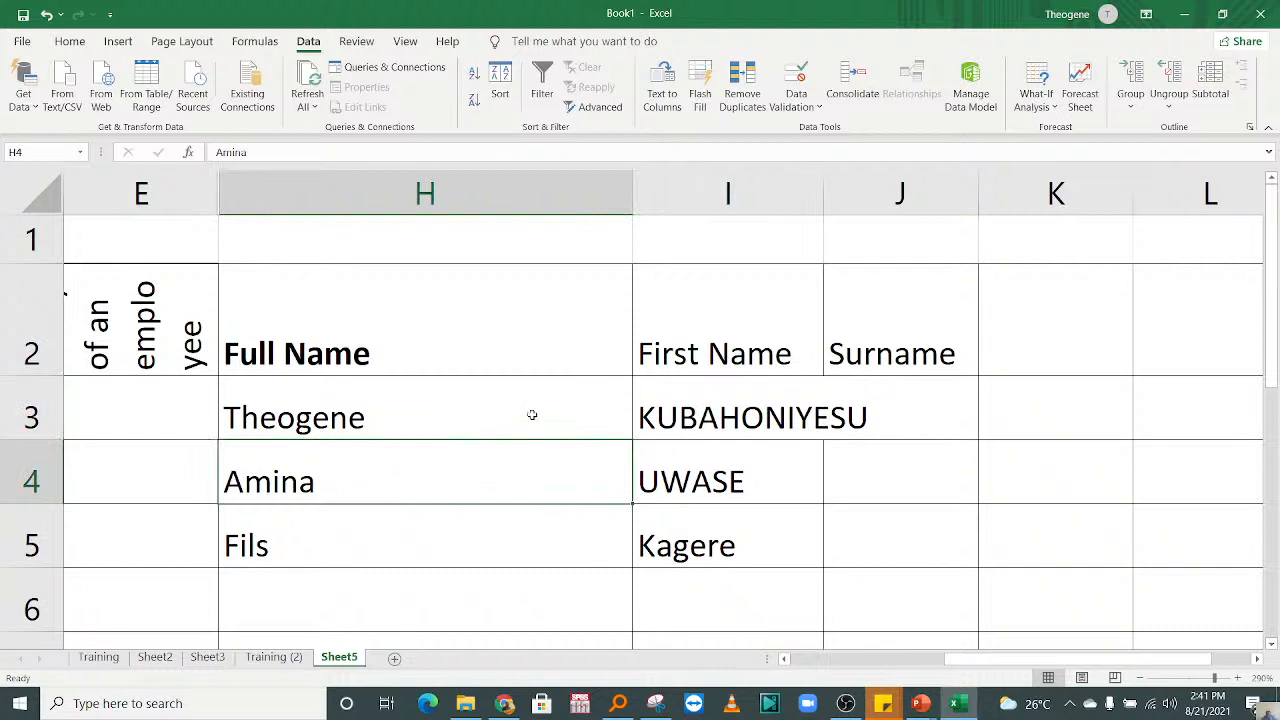
left_click(340, 410)
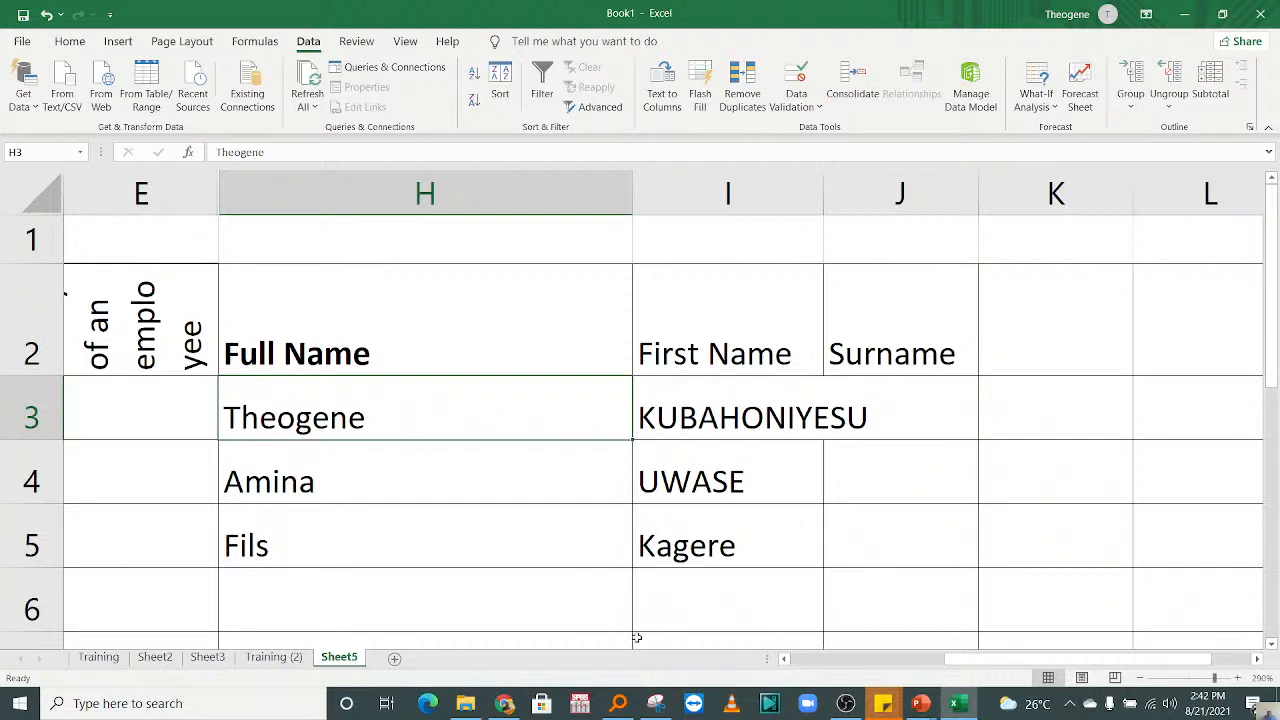
left_click(655, 512)
left_click(646, 491)
key("Left")
key("Left")
key("Left")
key("Left")
key("Left")
key("Left")
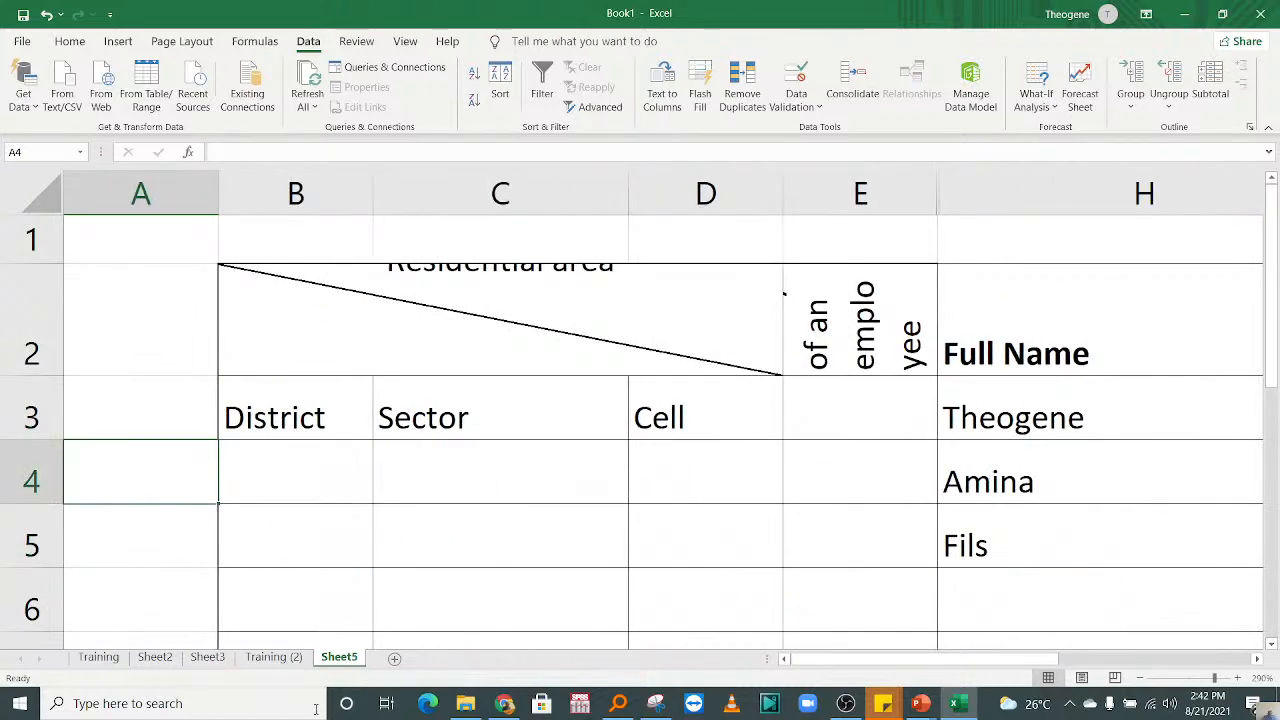
Step: Add a new blank worksheet after Sheet5 for the next topic
left_click(395, 658)
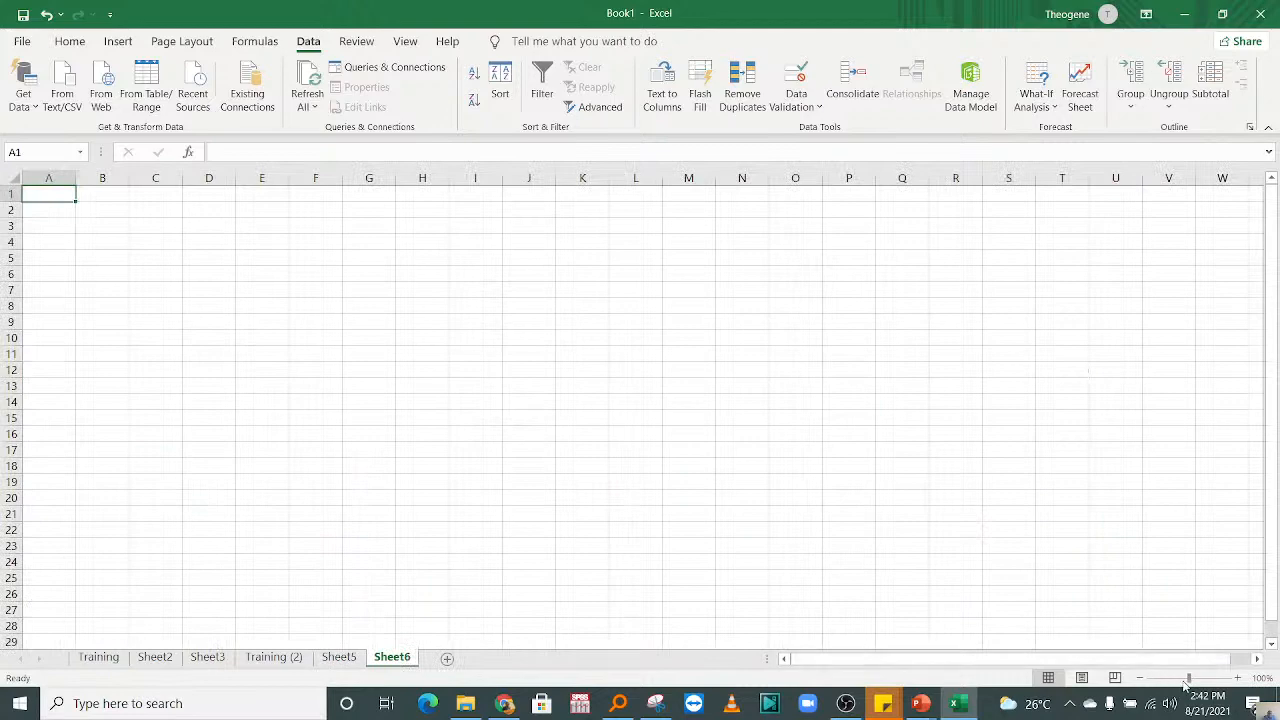
left_click(1237, 678)
left_click(1237, 678)
left_click(1237, 678)
left_click(1237, 678)
left_click(1237, 678)
left_click(1237, 678)
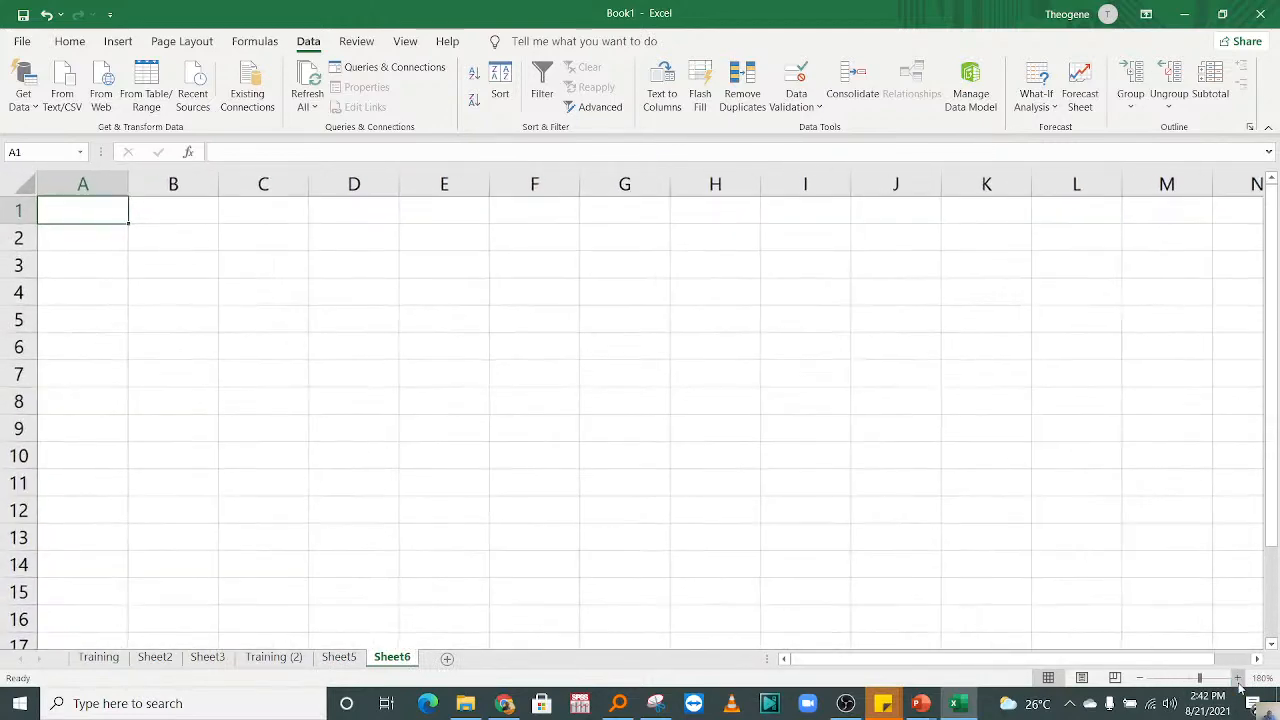
left_click(1237, 678)
left_click(1237, 678)
left_click(493, 317)
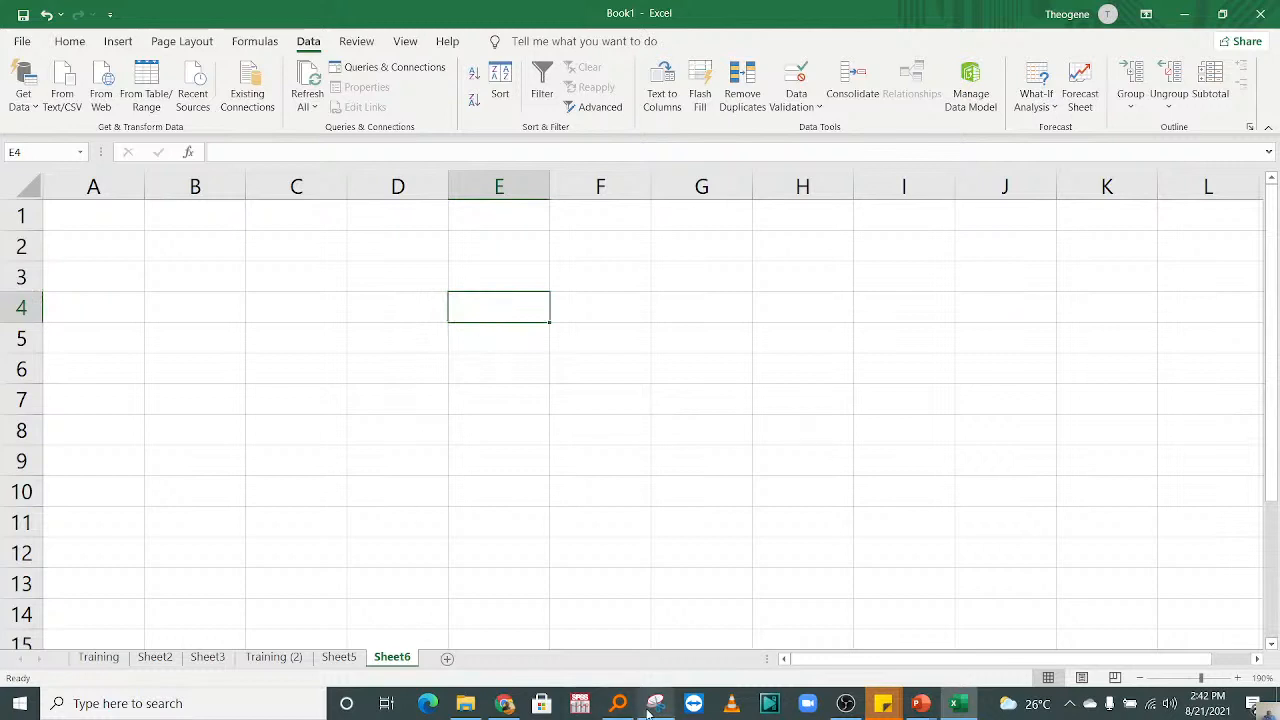
mouse_move(650, 712)
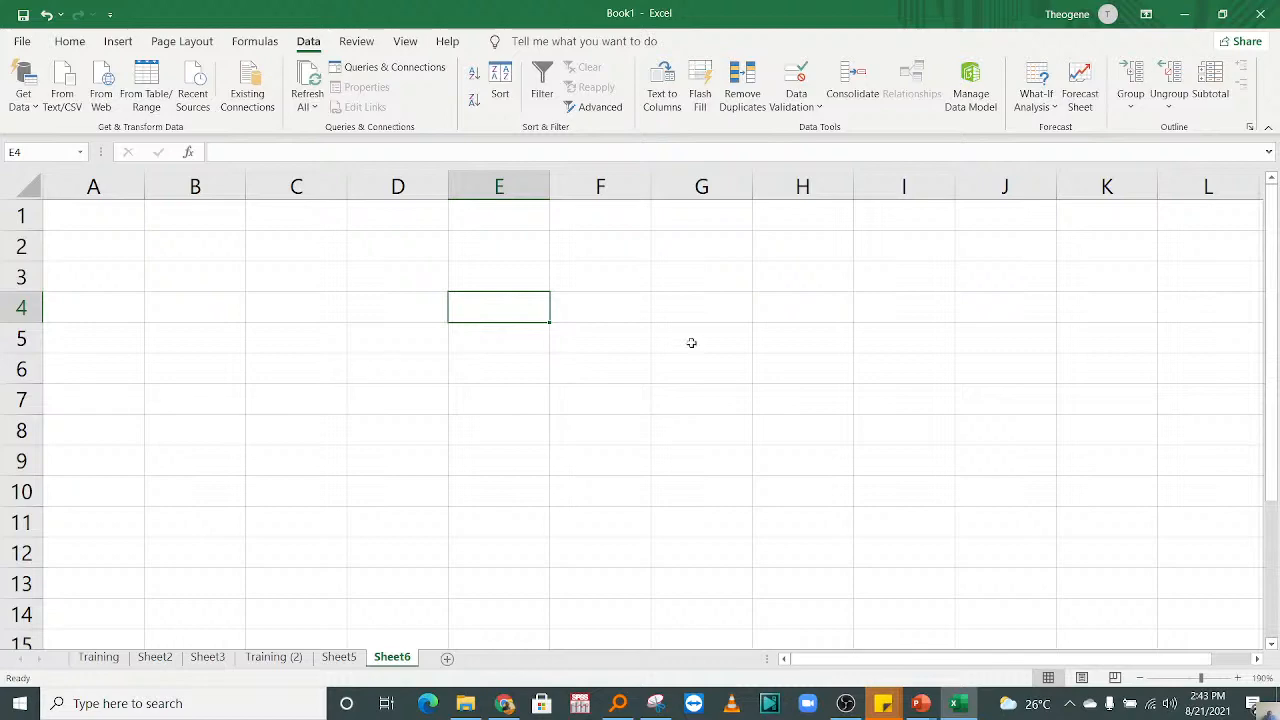
Step: Enter the title "Graphs/Charts" in cell C2 of the new worksheet
left_click(1237, 678)
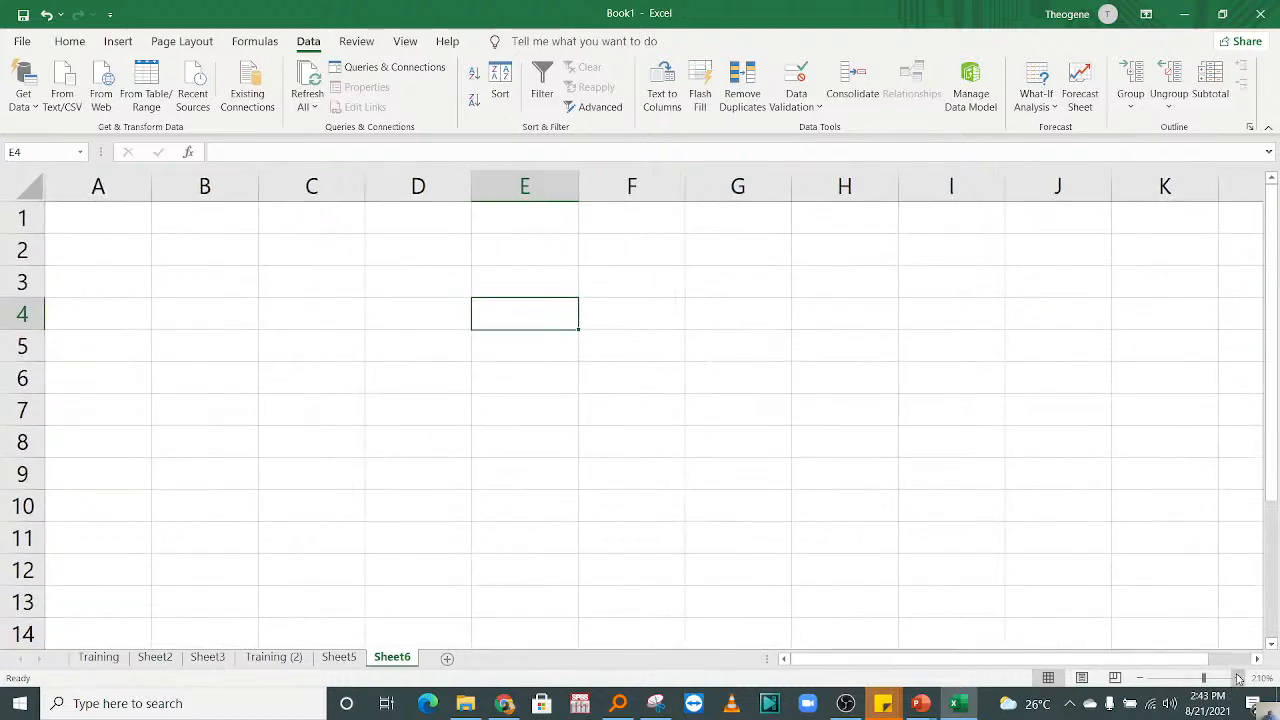
left_click(1237, 678)
left_click(1237, 678)
left_click(1237, 678)
left_click(1237, 678)
left_click(428, 267)
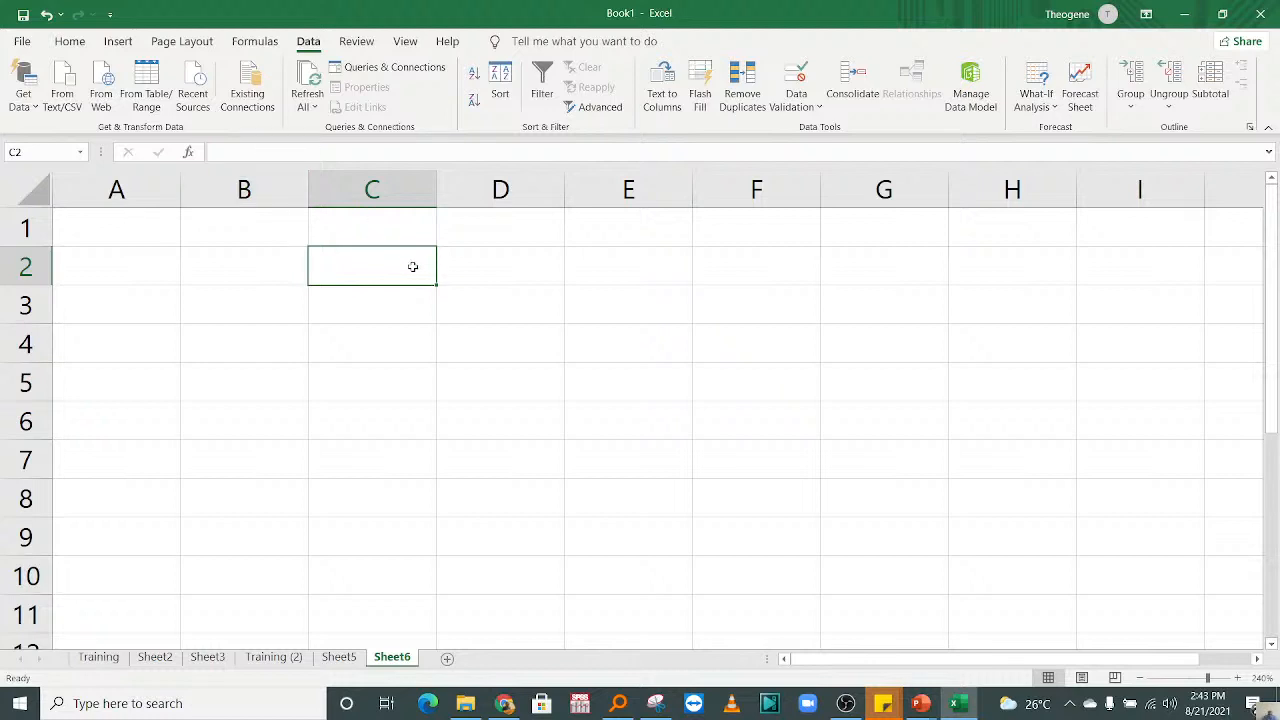
left_click(497, 380)
double_click(312, 270)
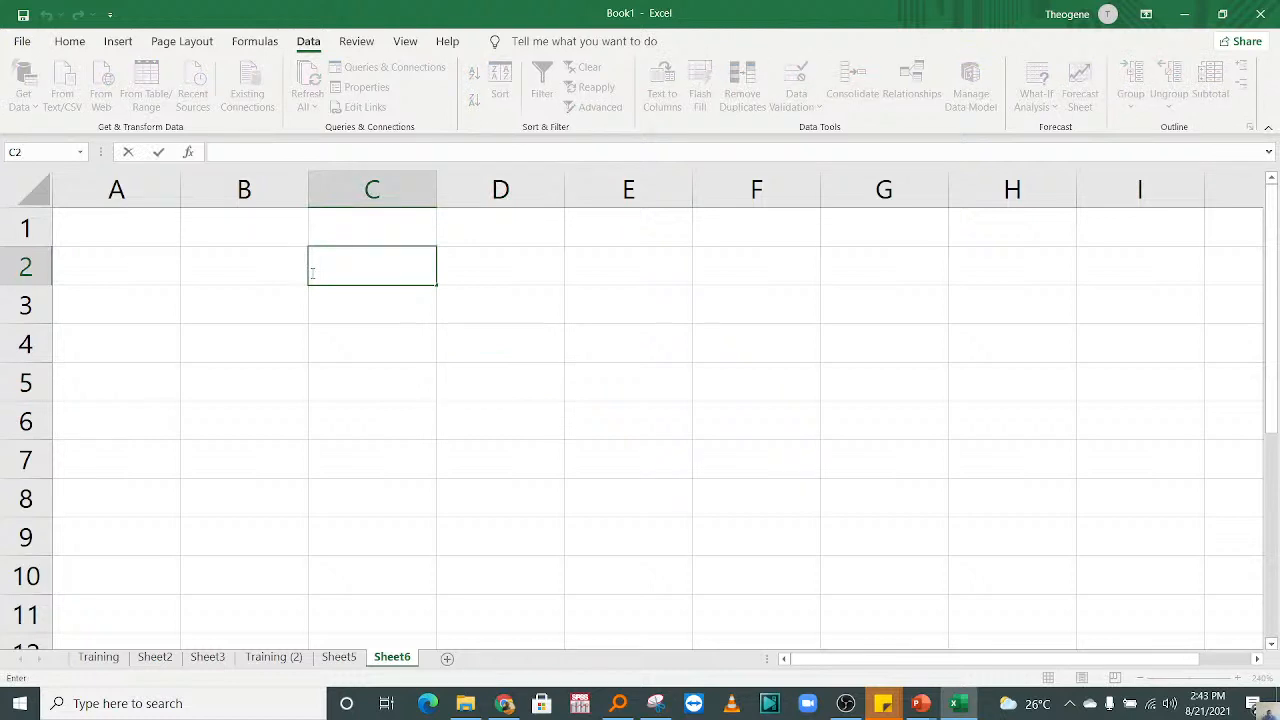
left_click(414, 340)
left_click(379, 276)
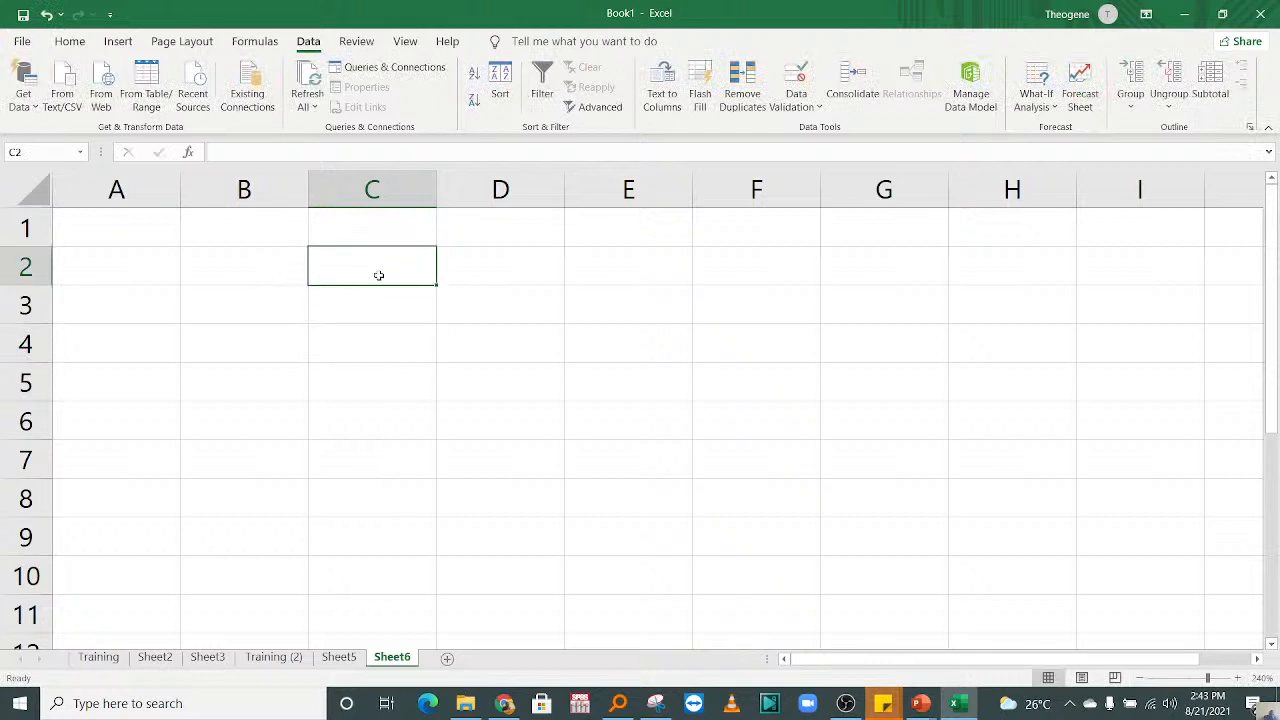
type("Graphs")
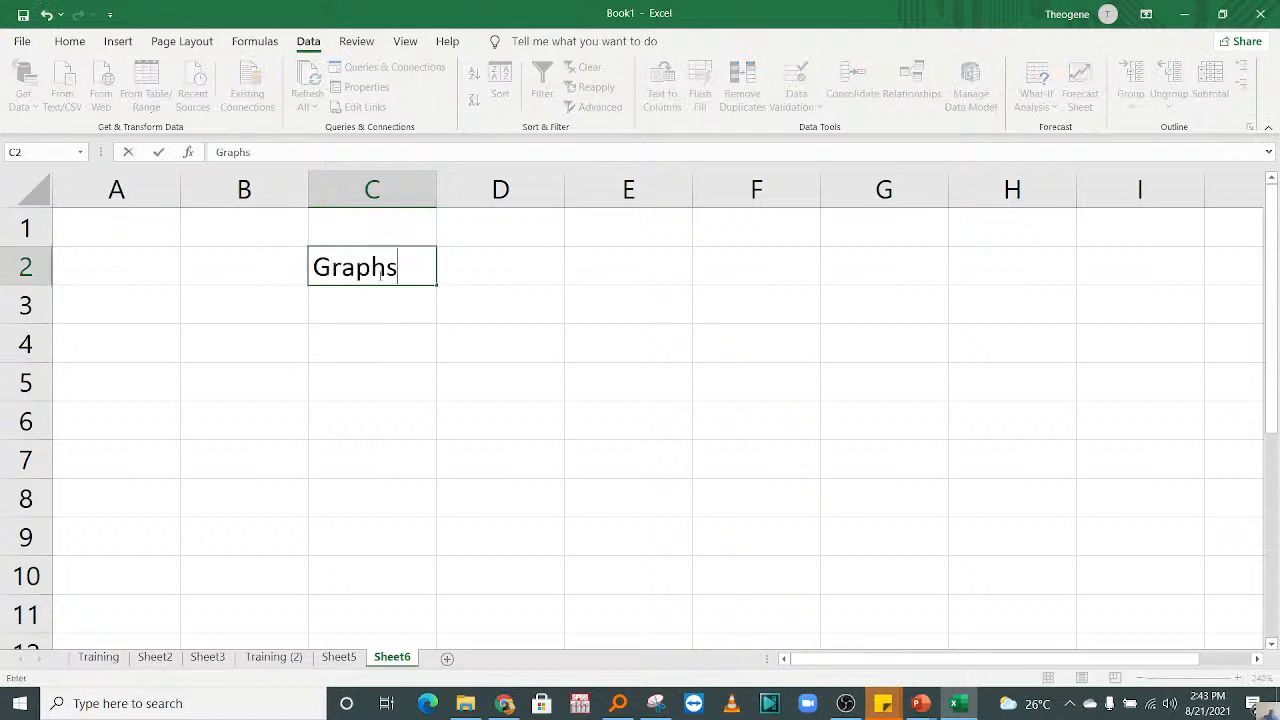
type("/Charts")
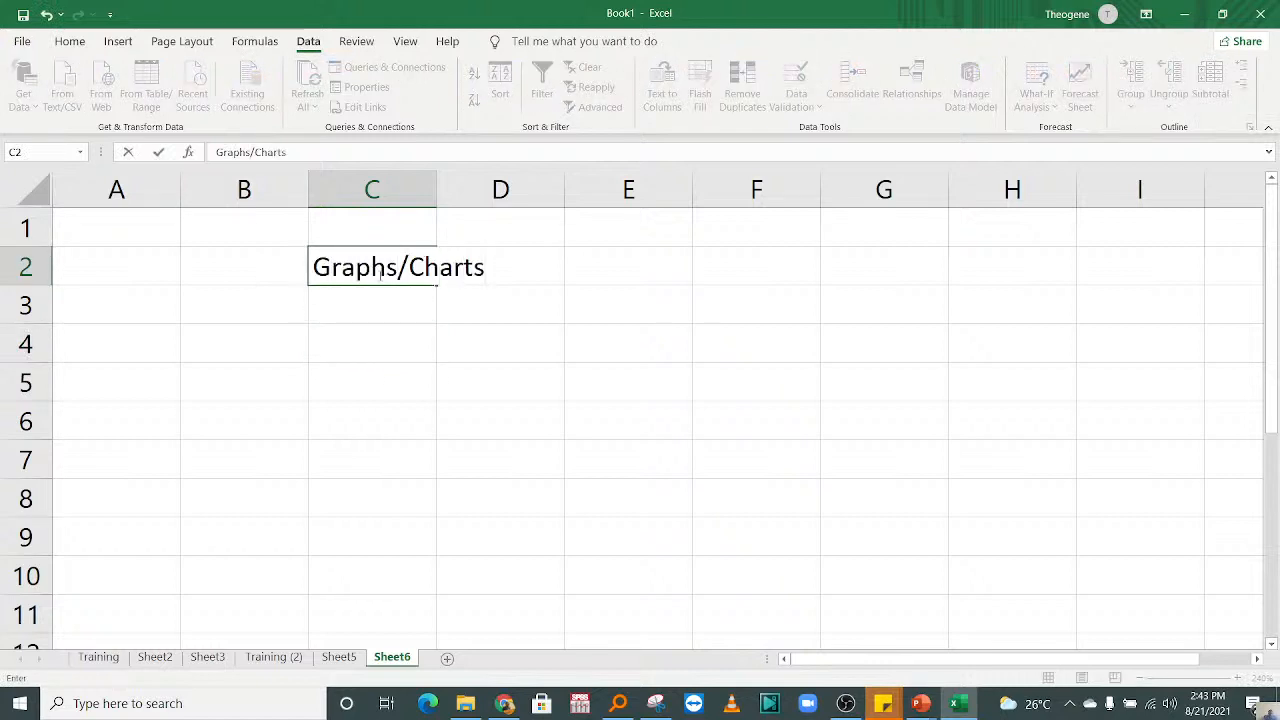
left_click(478, 390)
Step: Enter "Histigram" in cell C4 as the first chart type
left_click(364, 350)
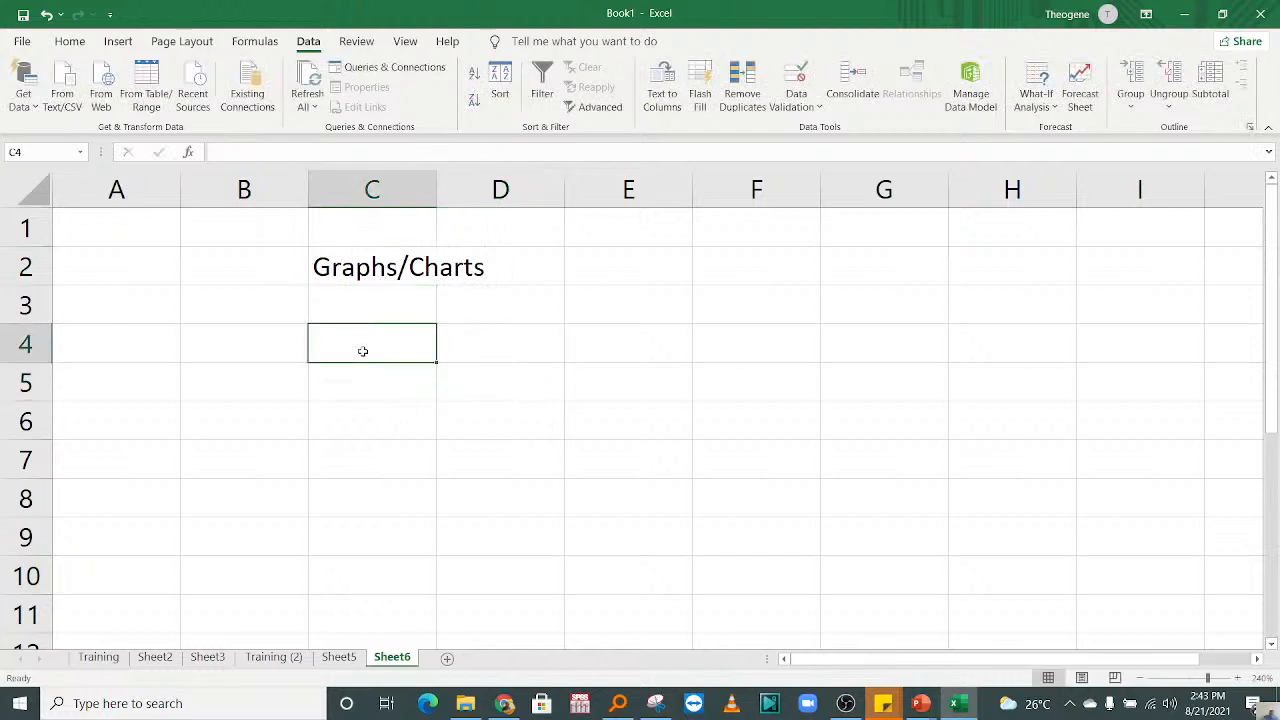
type("Hista")
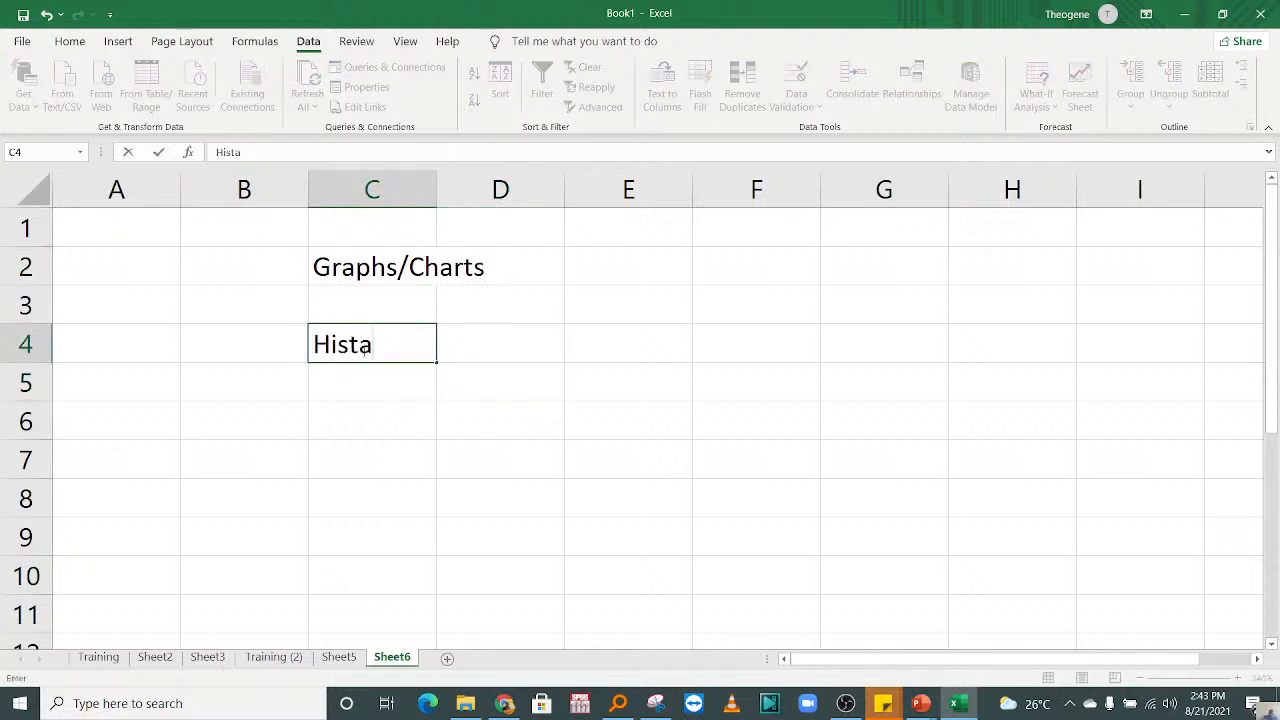
key("BackSpace")
type("igo")
key("BackSpace")
type("ram")
key("ctrl+Return")
key("Down")
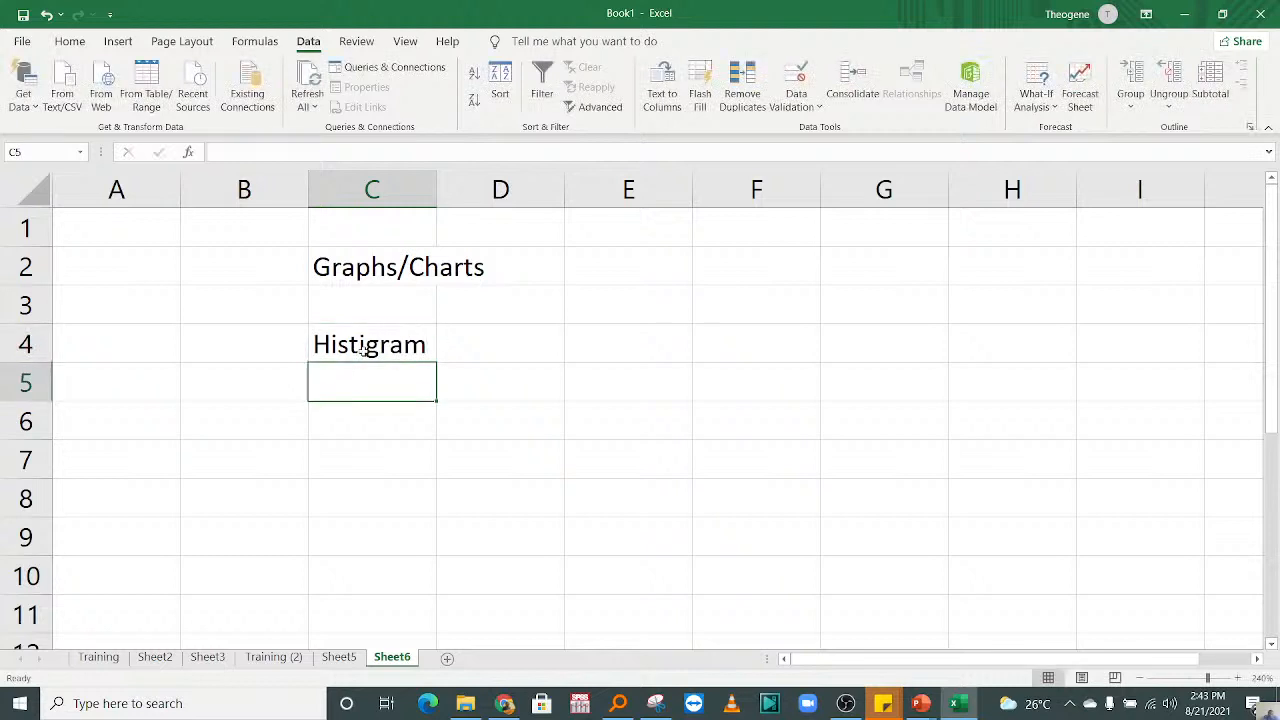
Step: List the chart types Pie, Bar, Scatter and Line in cells C5 to C8
type("Pie")
key("Return")
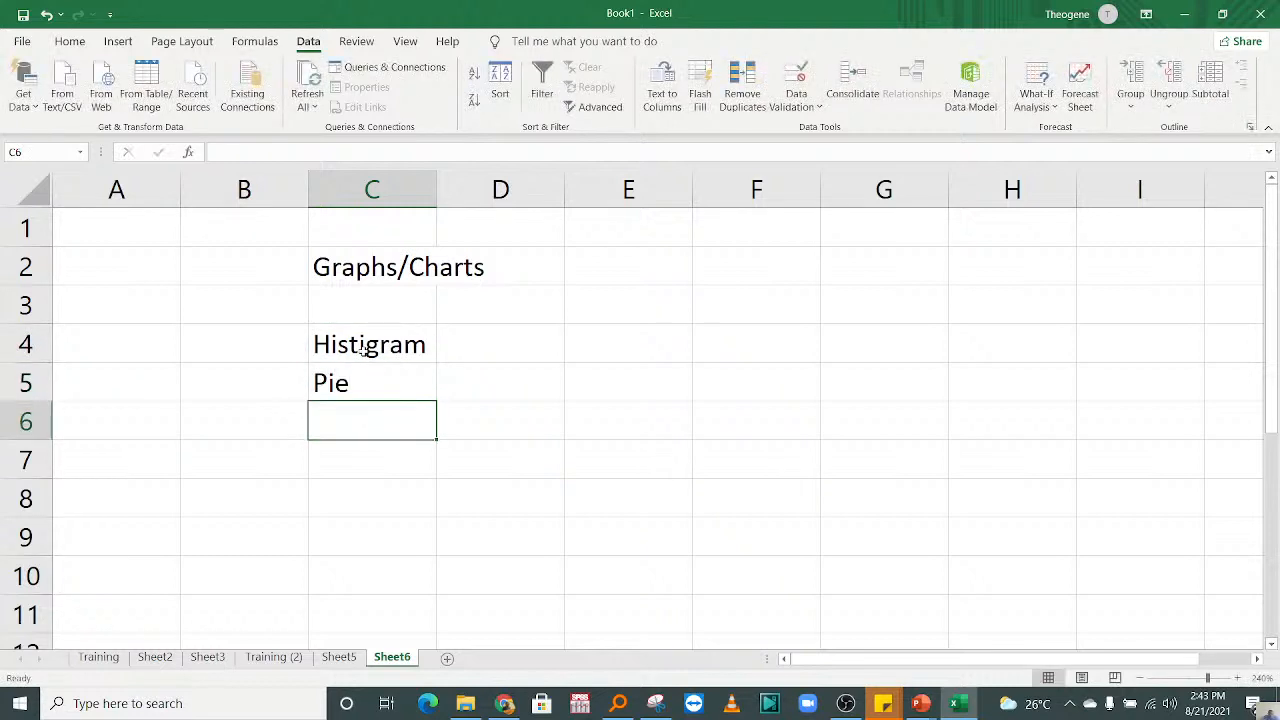
type("Bar")
key("Return")
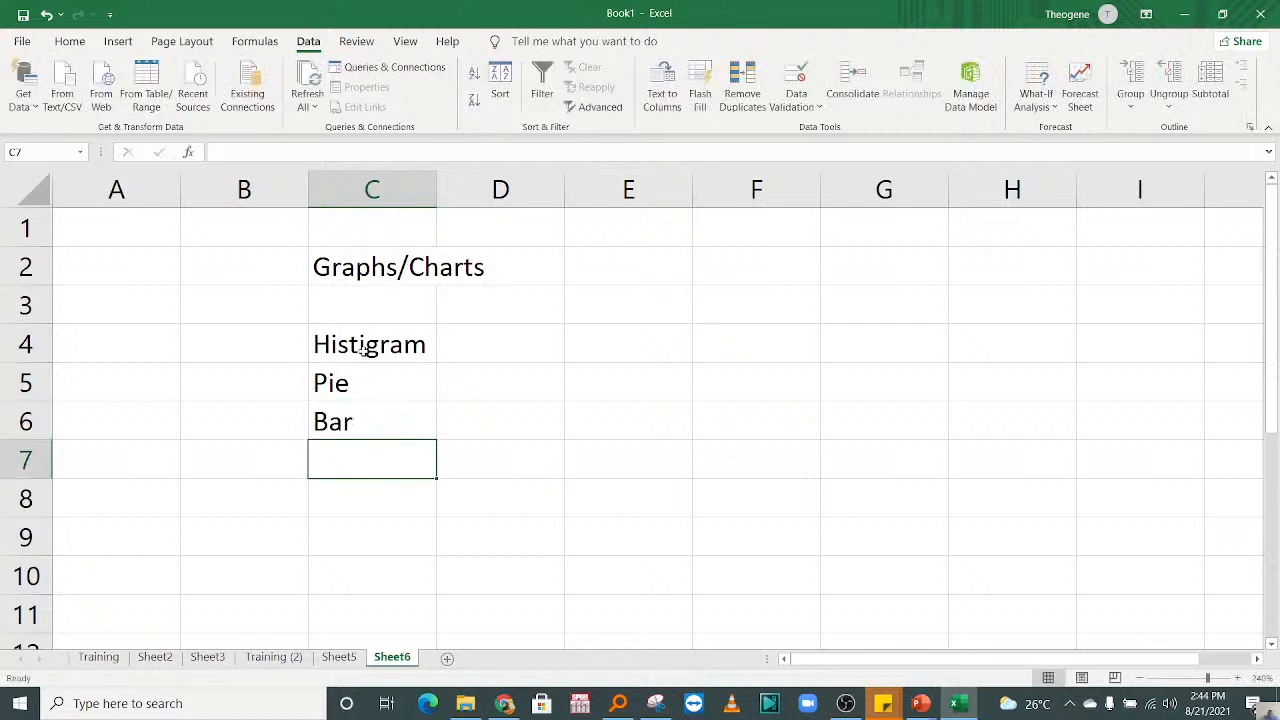
type("Scatter")
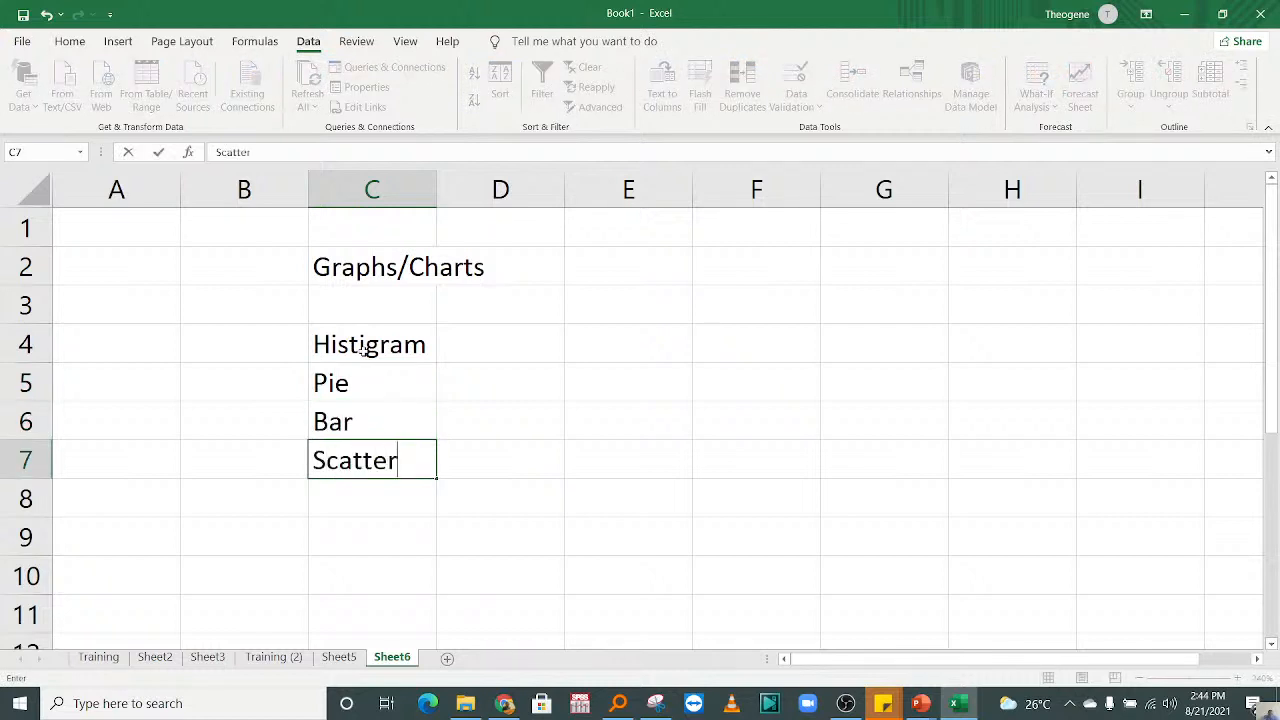
key("Return")
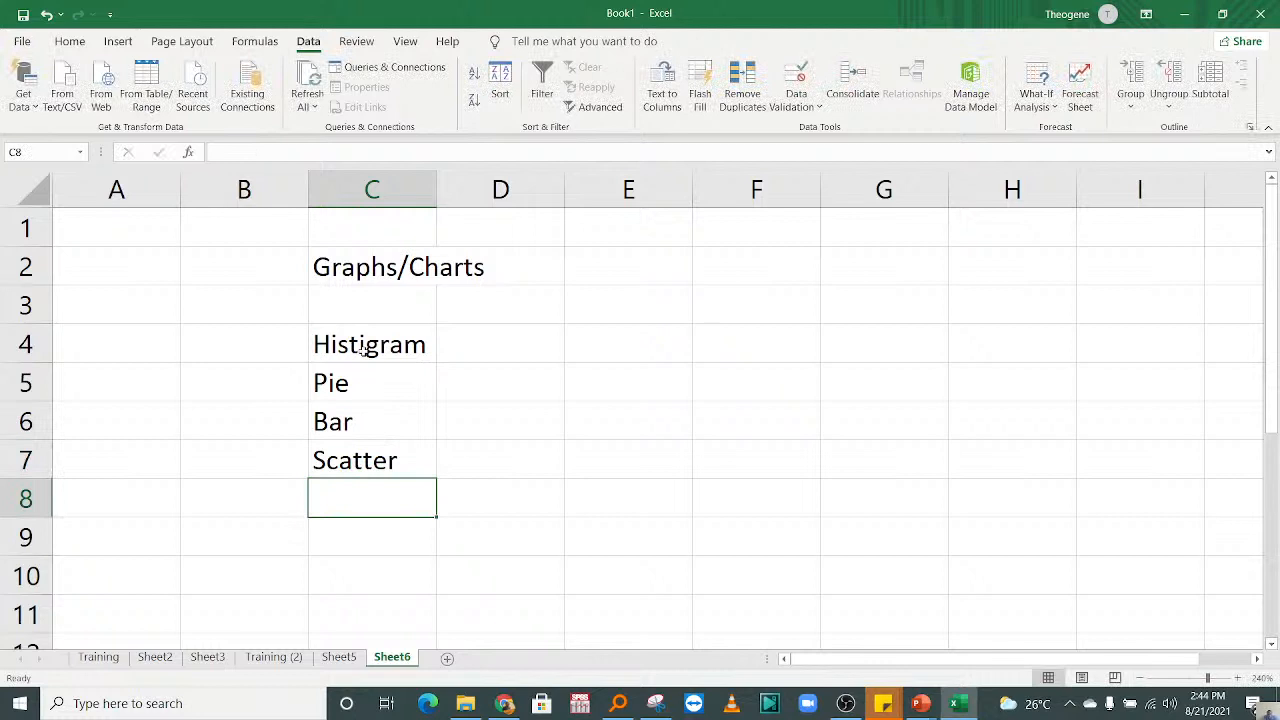
type("lINE")
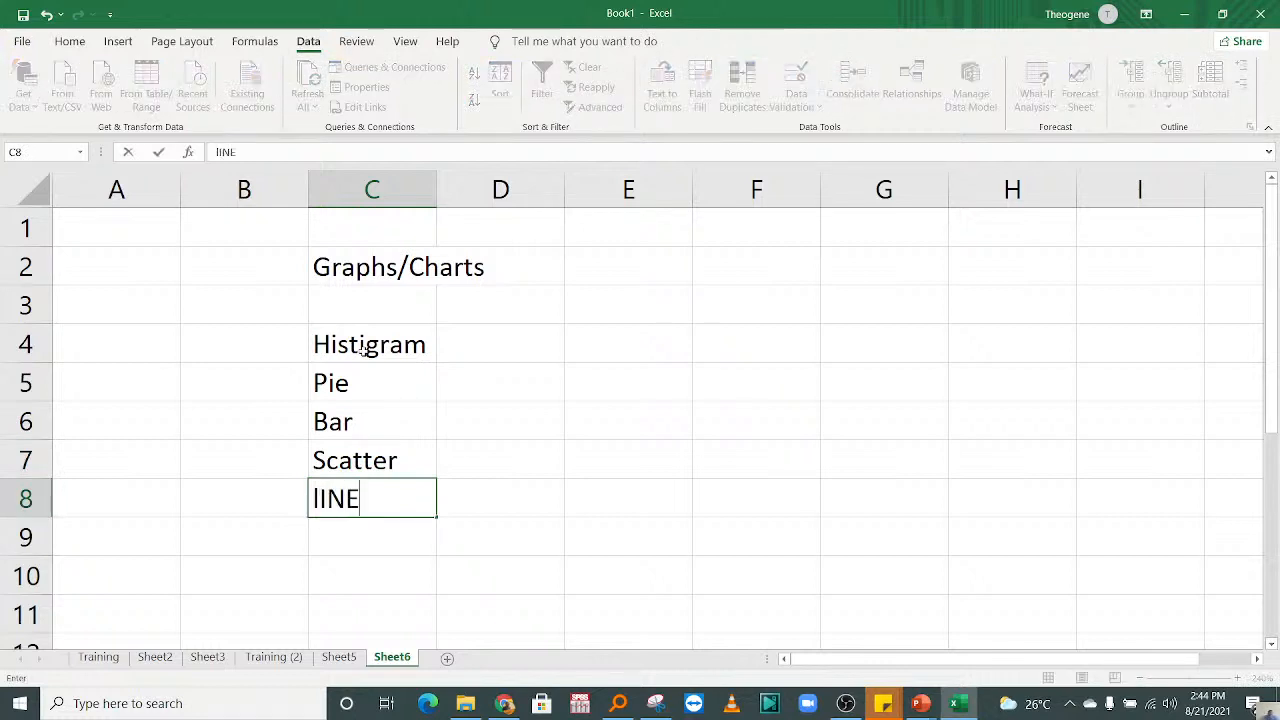
key("Return")
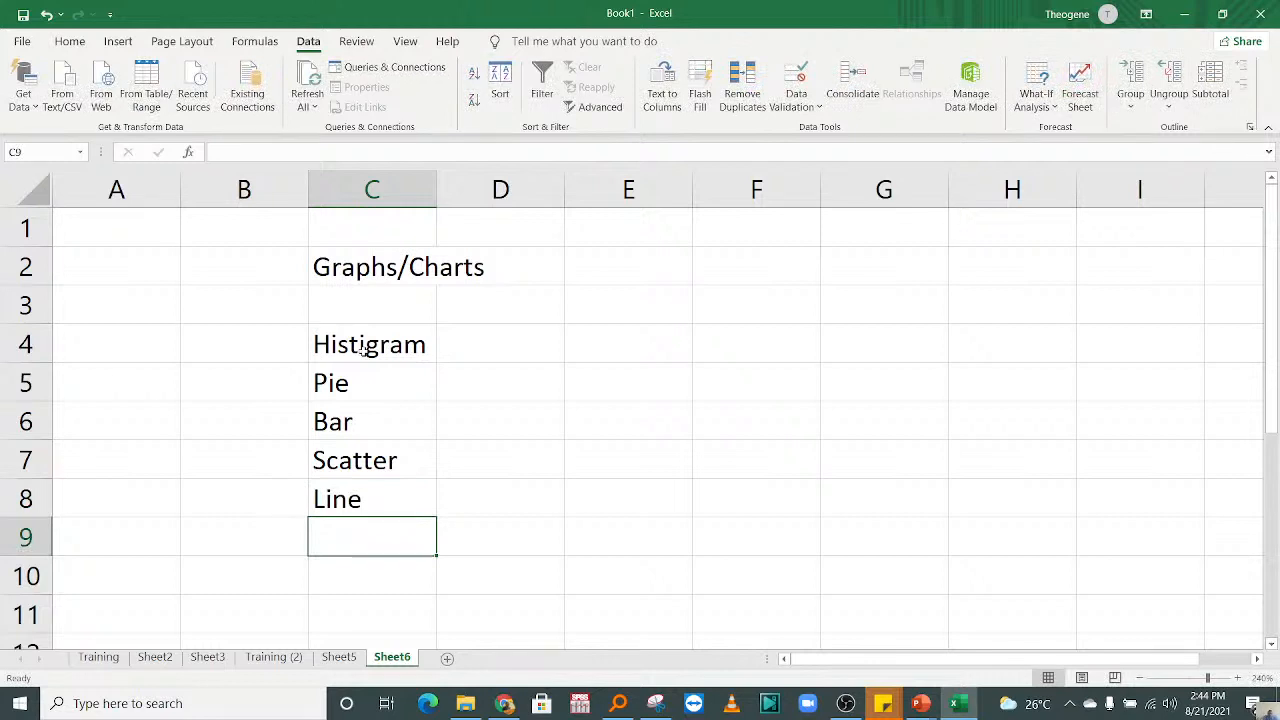
Step: Extend the "Bar" entry in cell C6 to "Bar|Column"
double_click(386, 420)
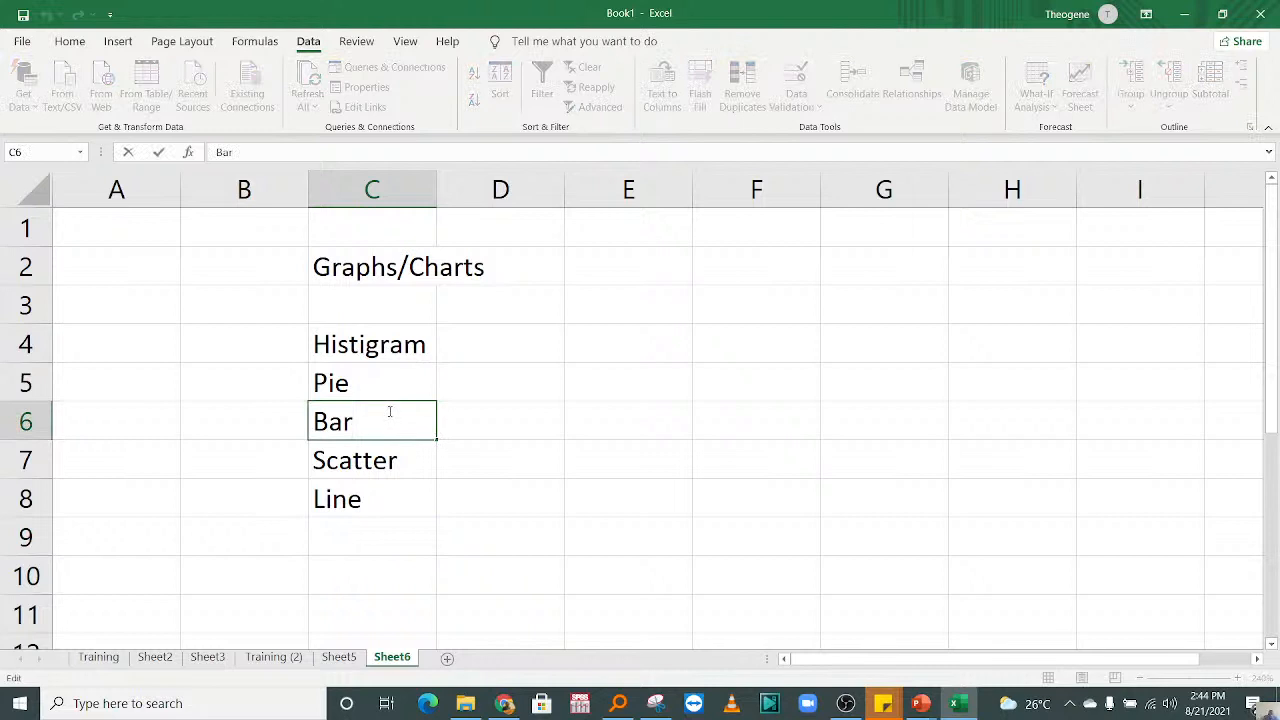
type("|Column")
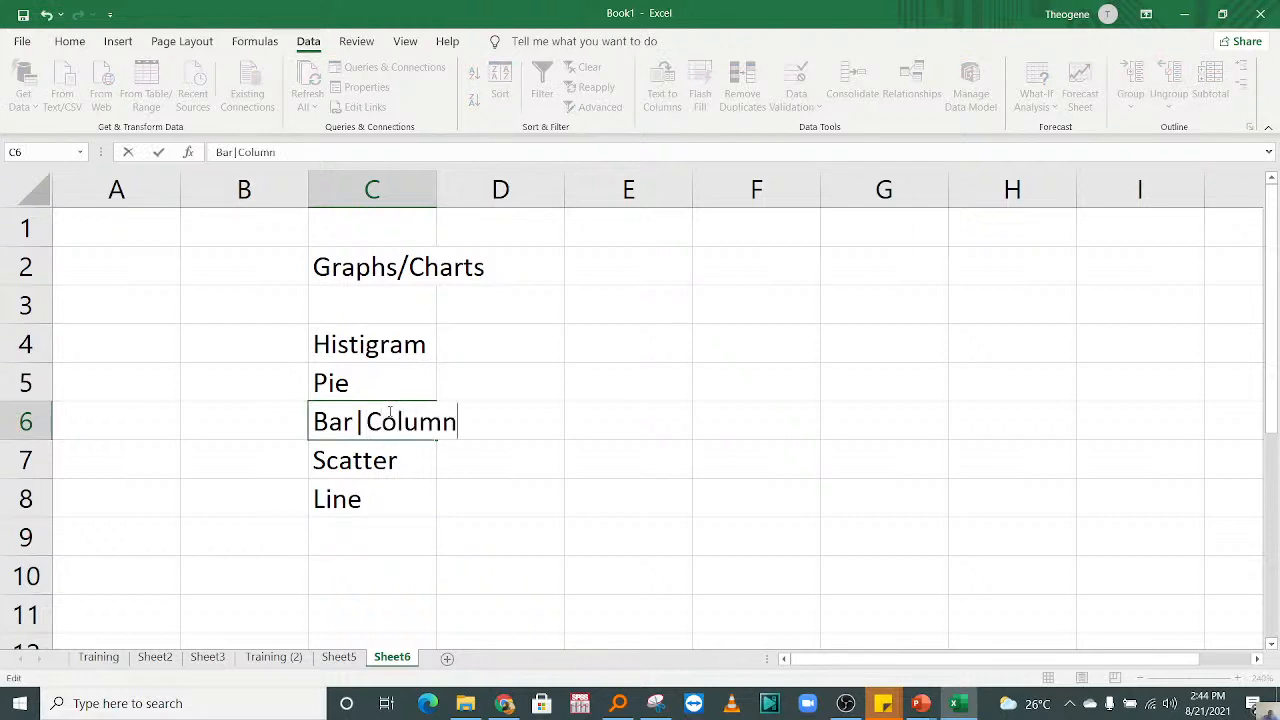
key("Return")
Step: Enter "etc" in cell C9 below the chart types and widen column C
left_click(397, 522)
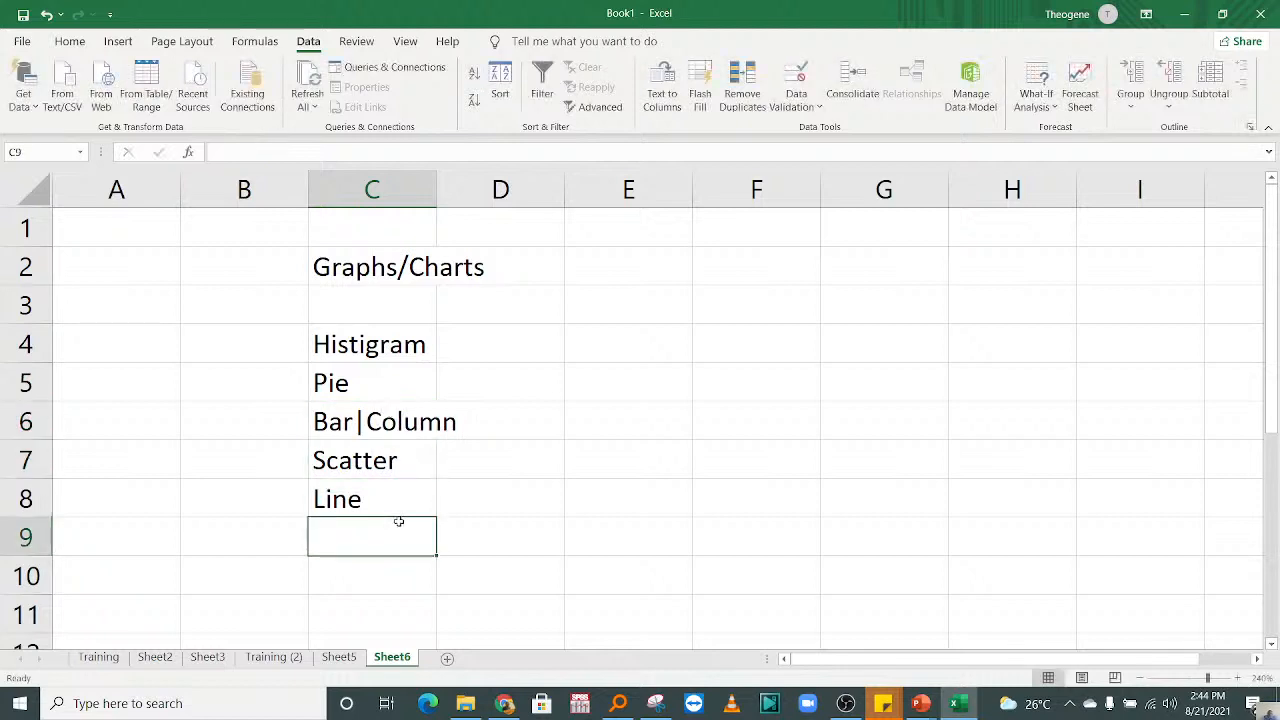
left_click(381, 355)
left_click(445, 350)
left_click(399, 497)
left_click(388, 530)
type("etc")
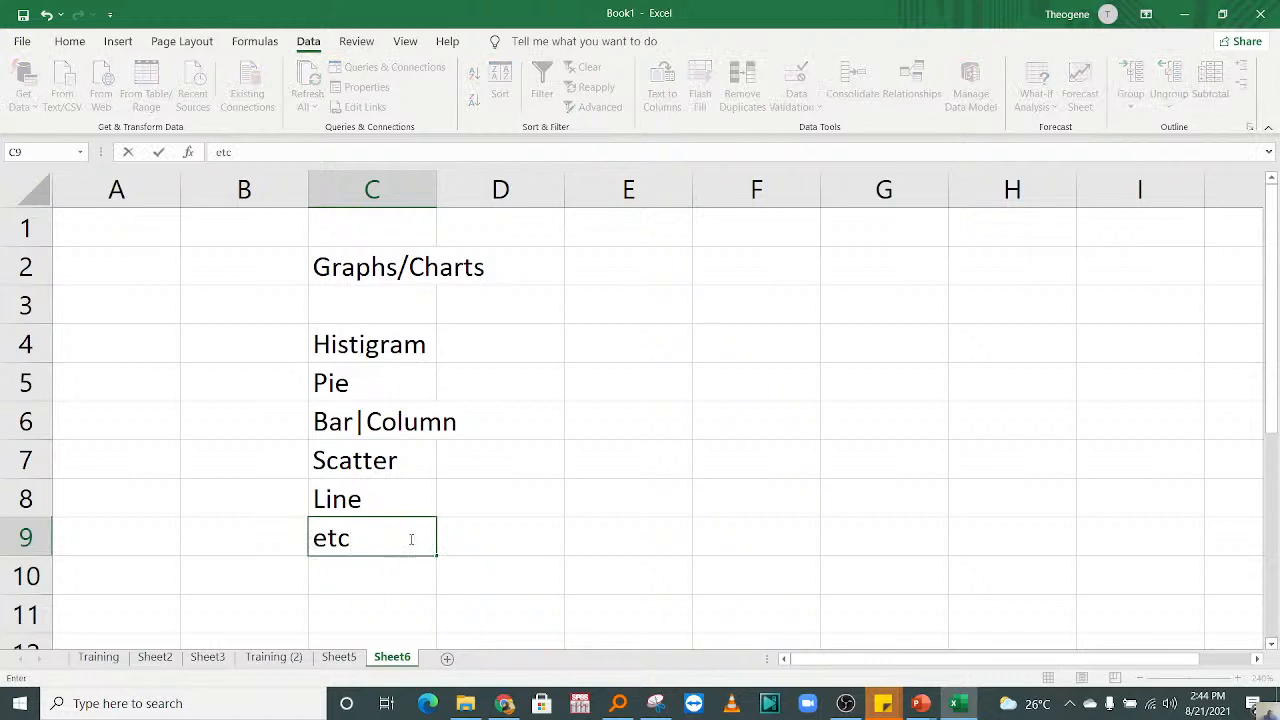
left_click(714, 506)
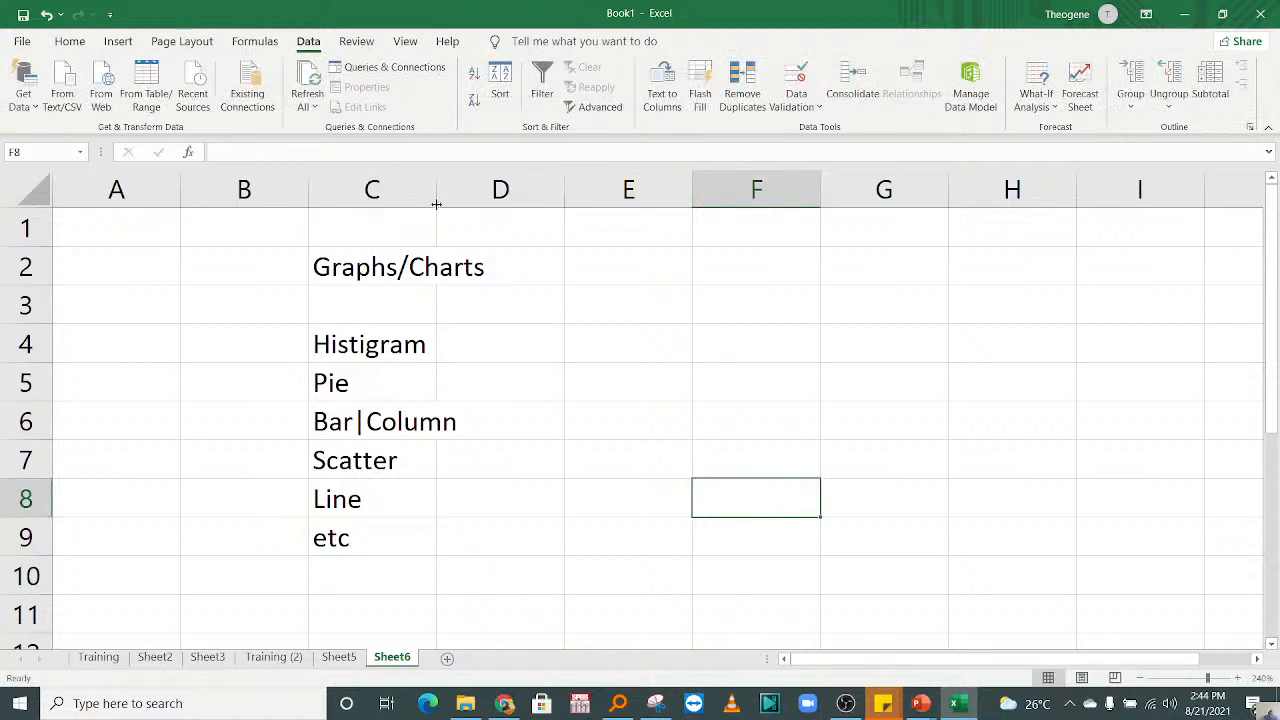
left_click_drag(434, 203, 479, 203)
left_click(659, 337)
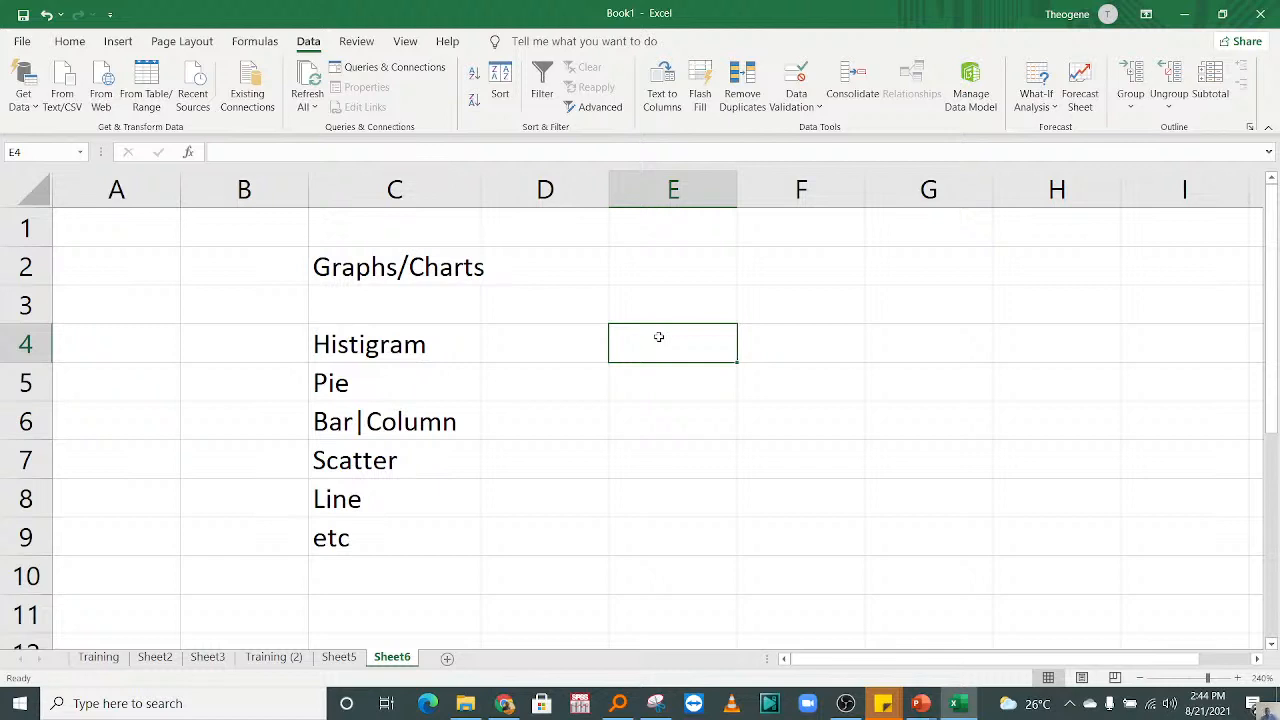
Step: Correct the spelling in cell C4 to "Histogram" and widen column C to fit the Graphs/Charts title
double_click(367, 345)
key("BackSpace")
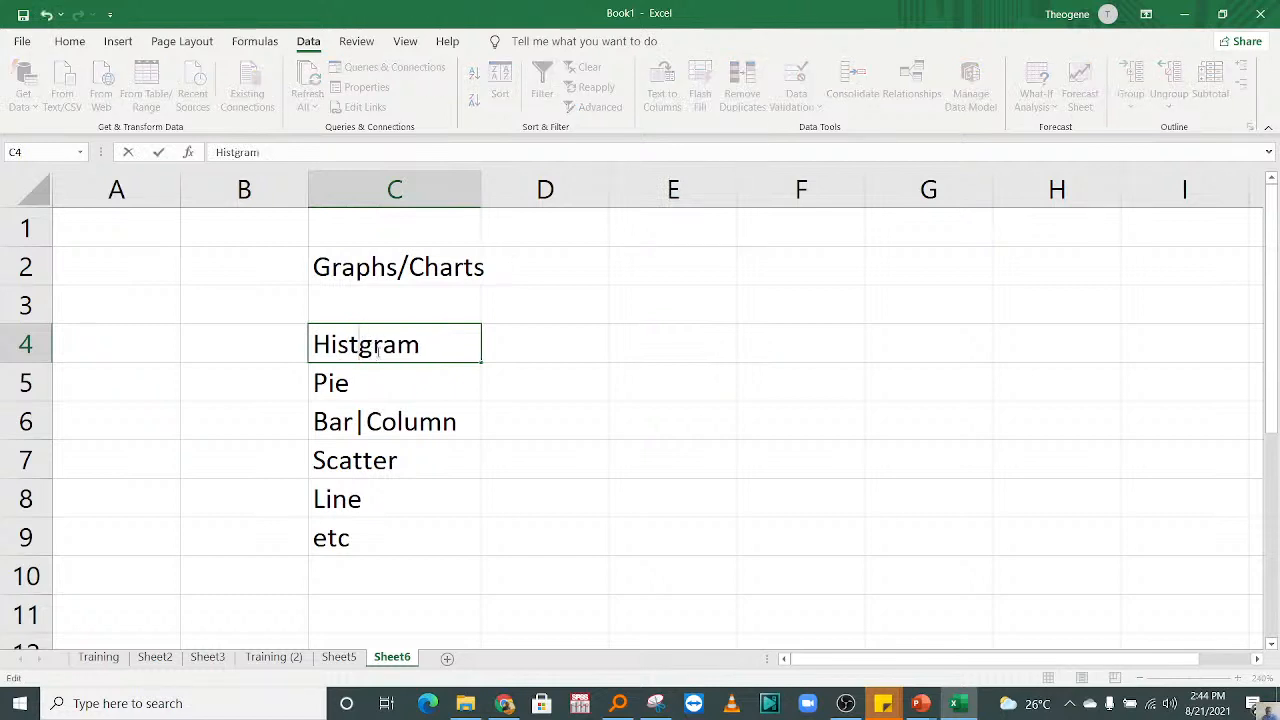
type("o")
key("Return")
left_click(582, 360)
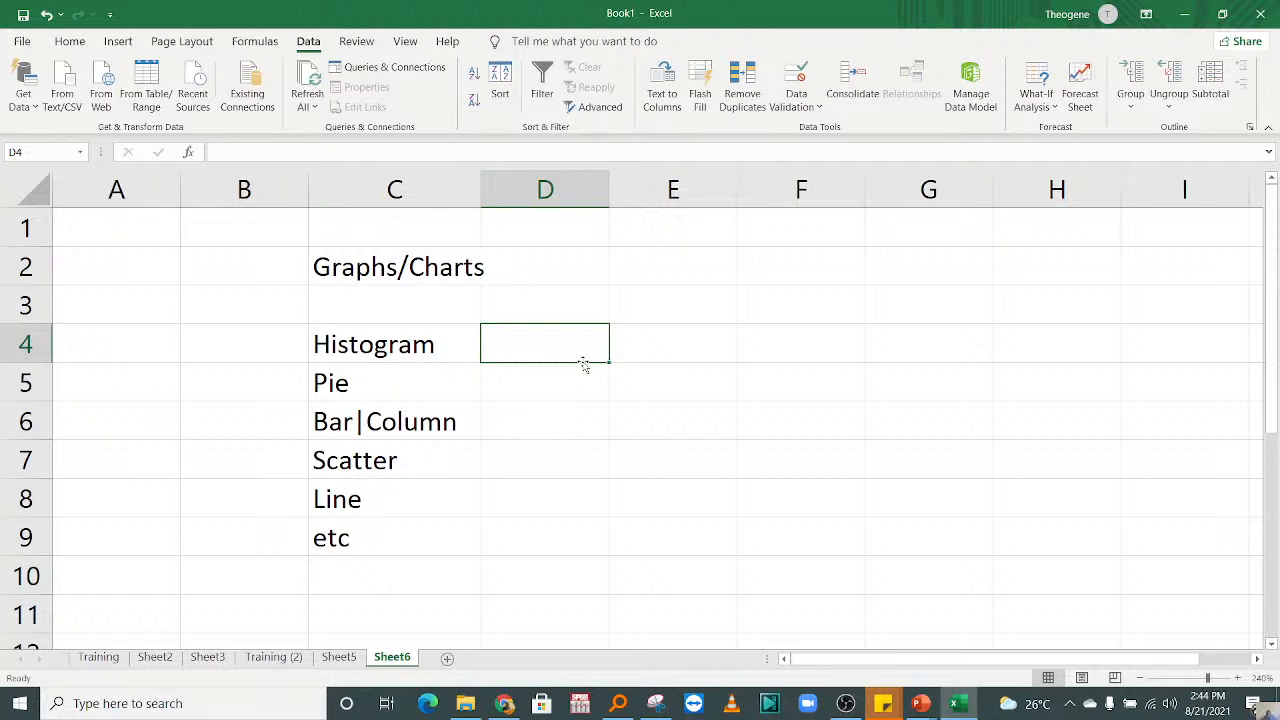
left_click_drag(480, 196, 508, 196)
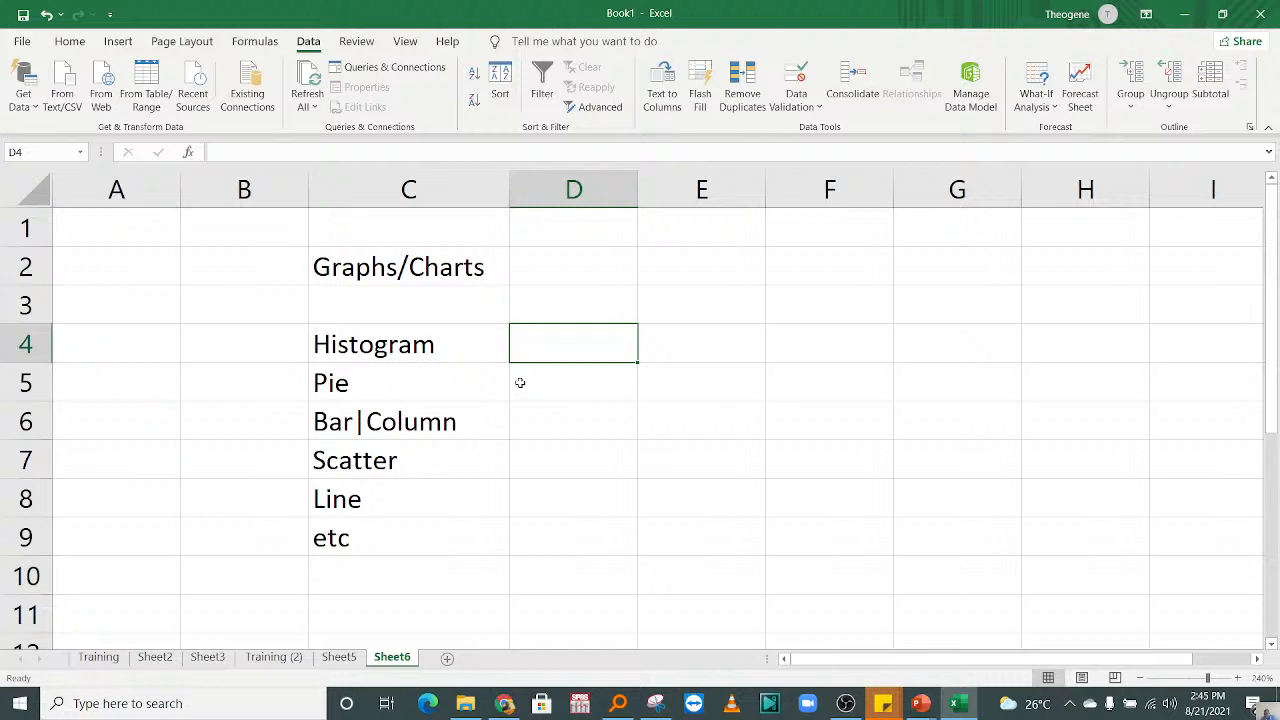
Step: Apply all borders to the range C4:D9
left_click_drag(426, 320, 596, 425)
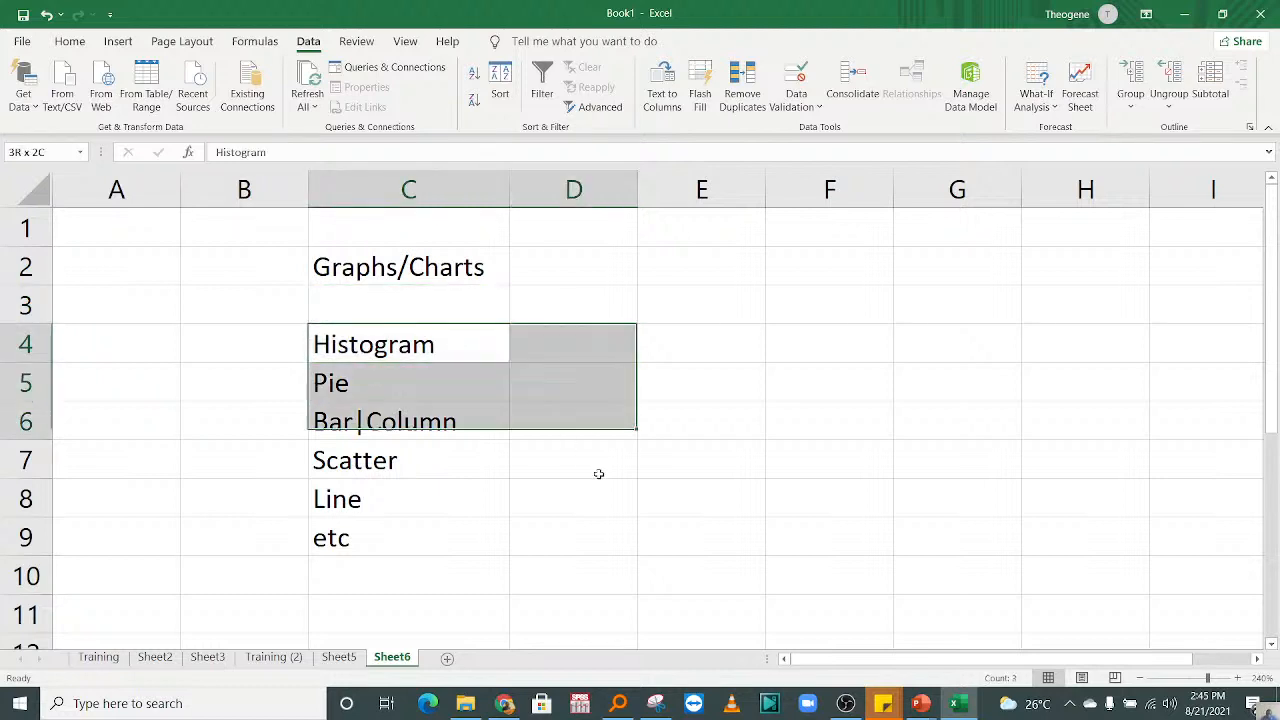
left_click_drag(598, 474, 611, 537)
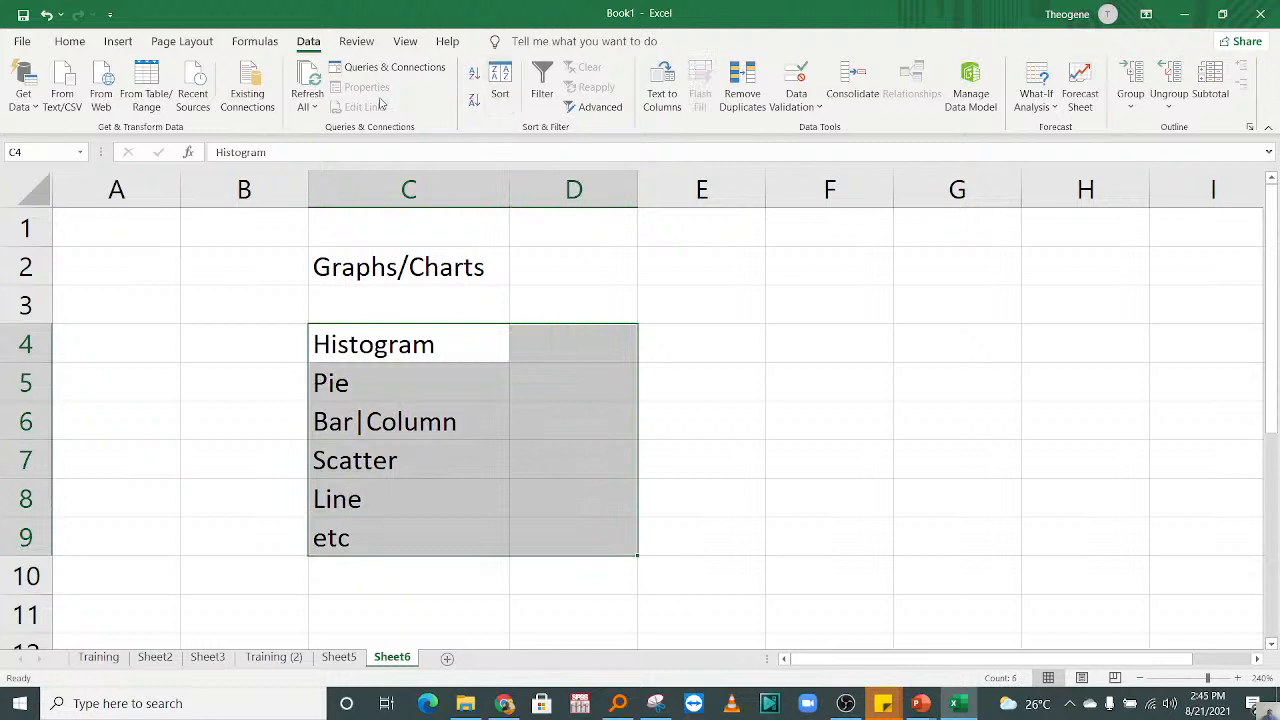
left_click(70, 42)
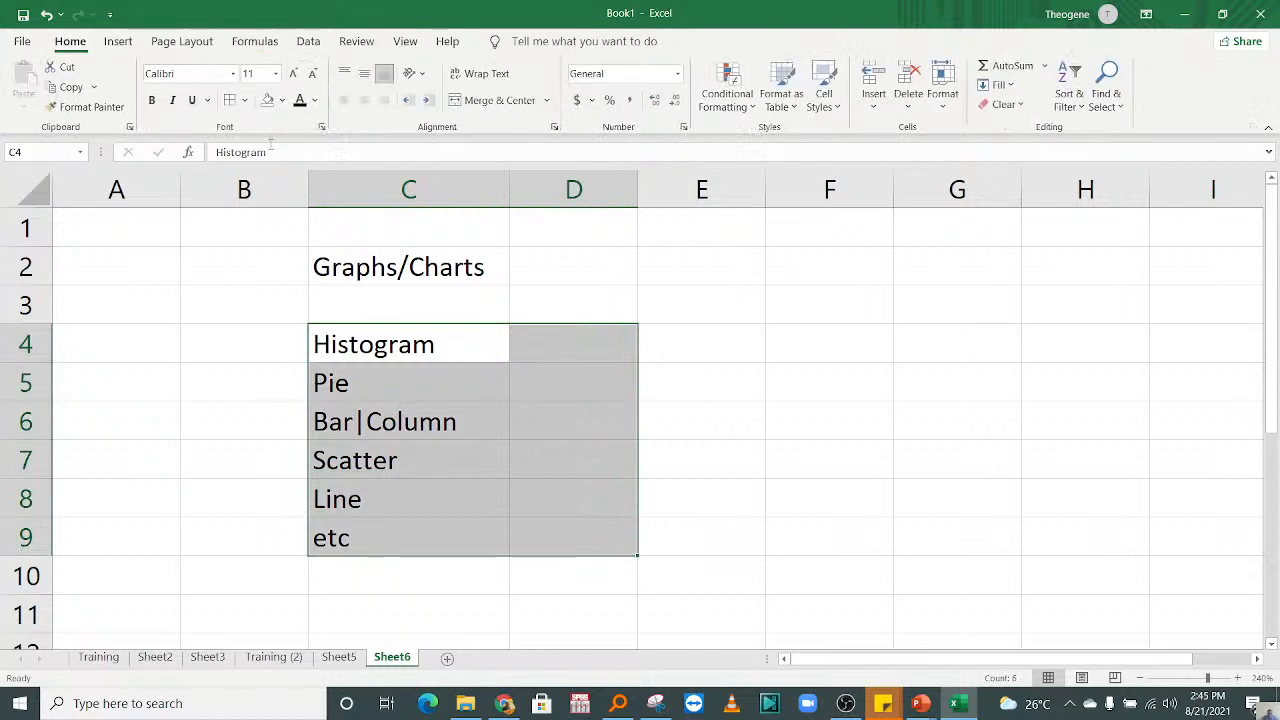
left_click(231, 101)
left_click(829, 420)
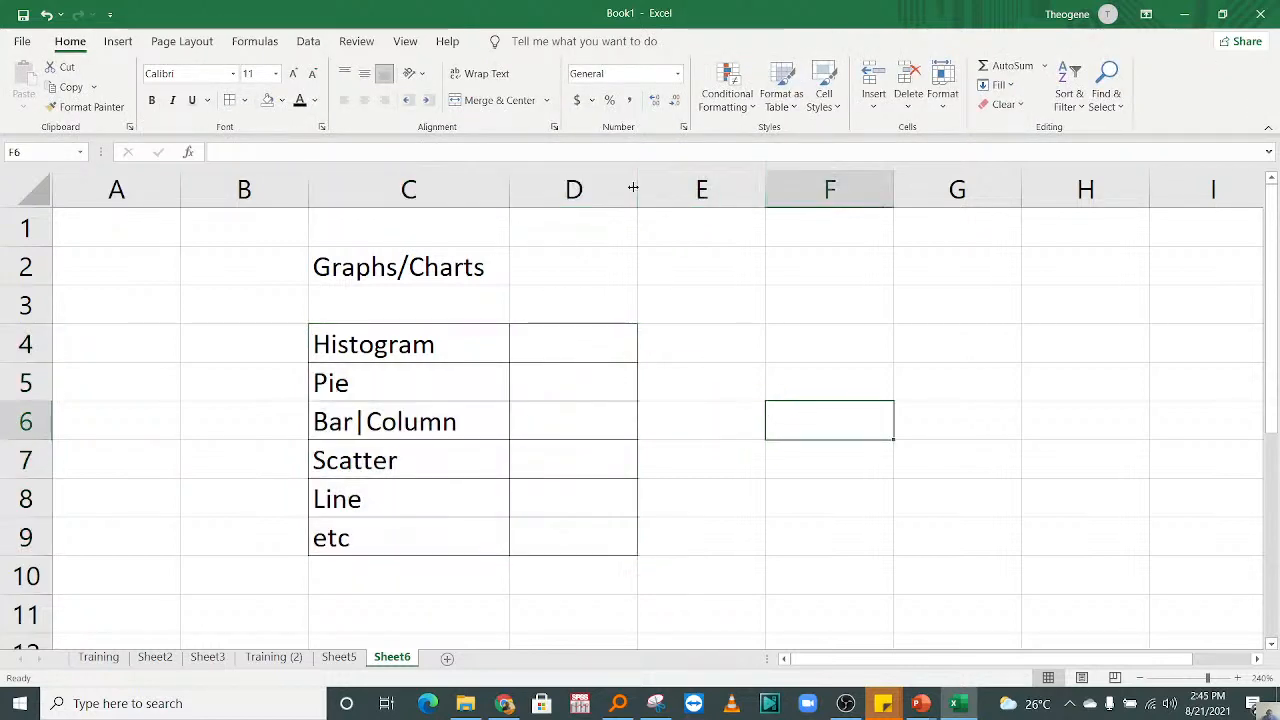
Step: Widen column D and enter "Present Numerical Data (Continious)" in D4 as the histogram's description
left_click_drag(633, 187, 850, 212)
left_click(657, 340)
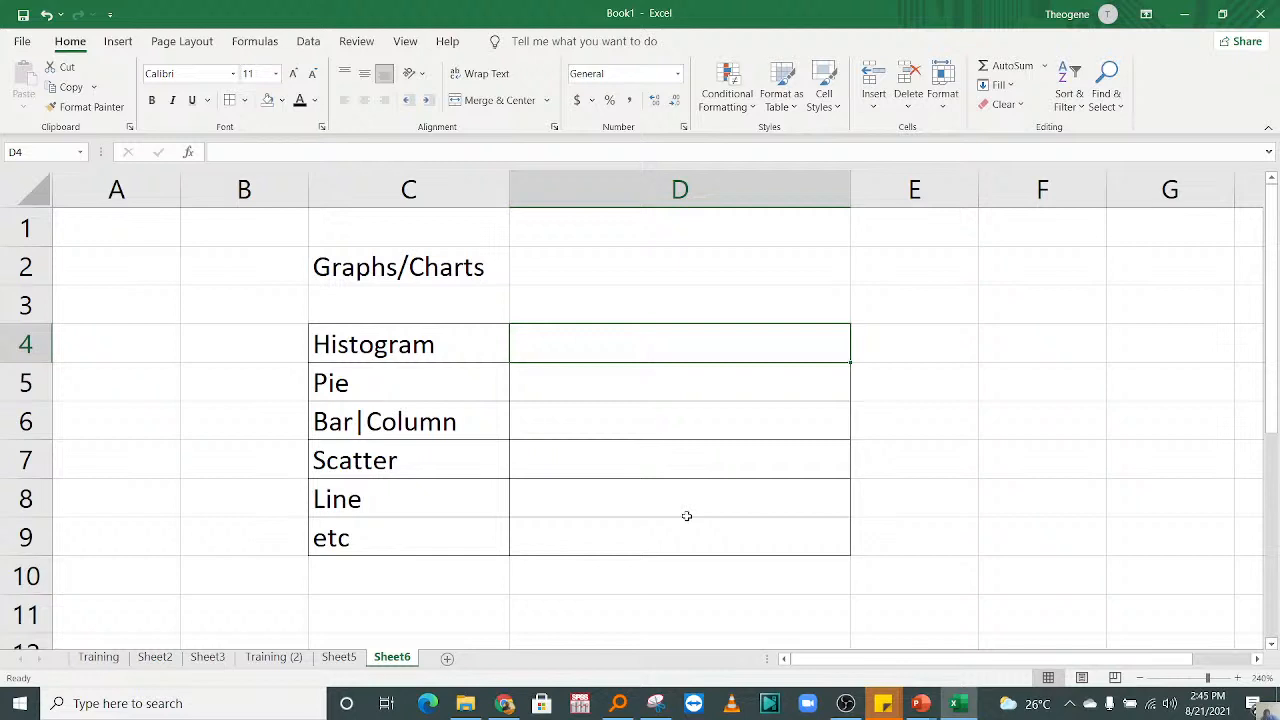
type("Present")
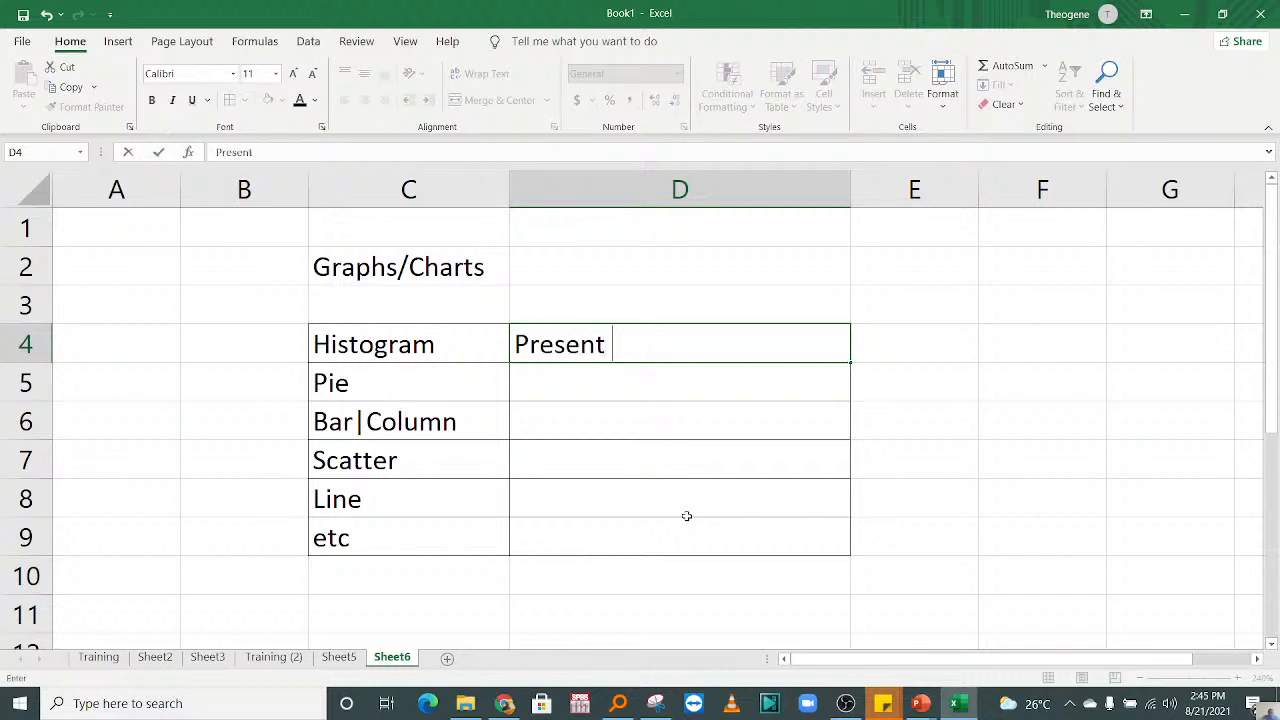
type(" Numerical Data")
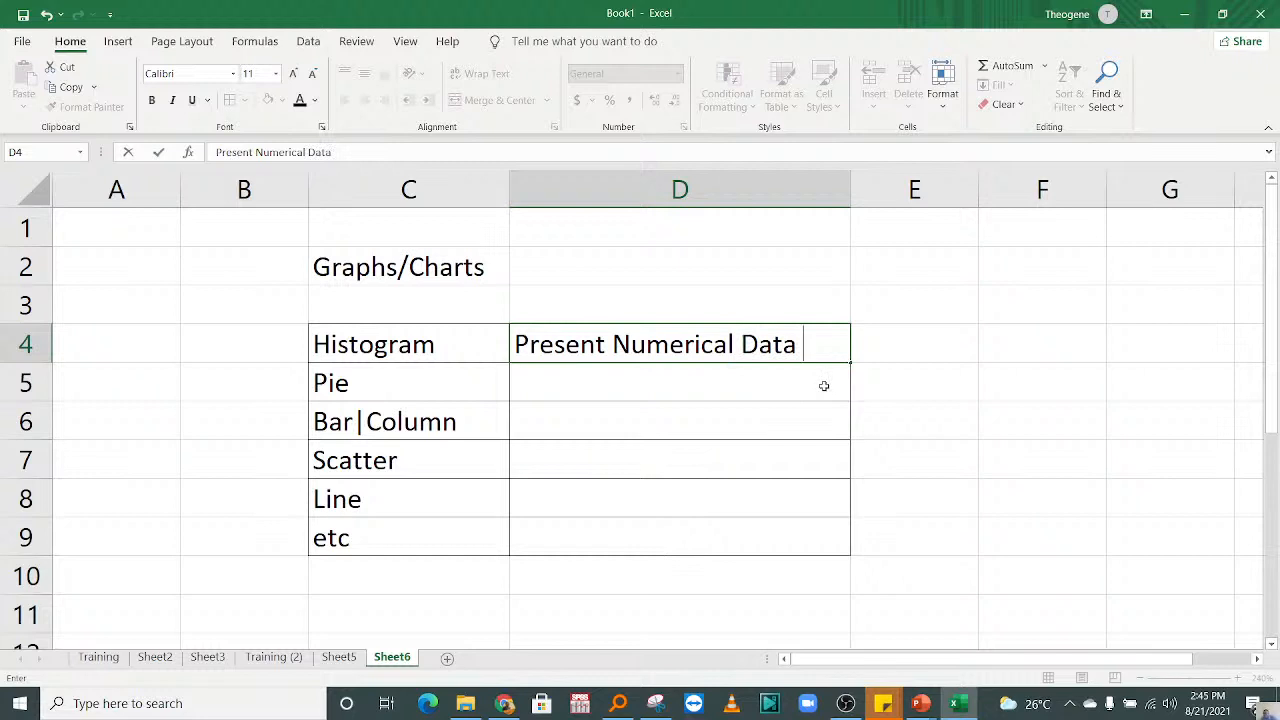
type(" (Contino")
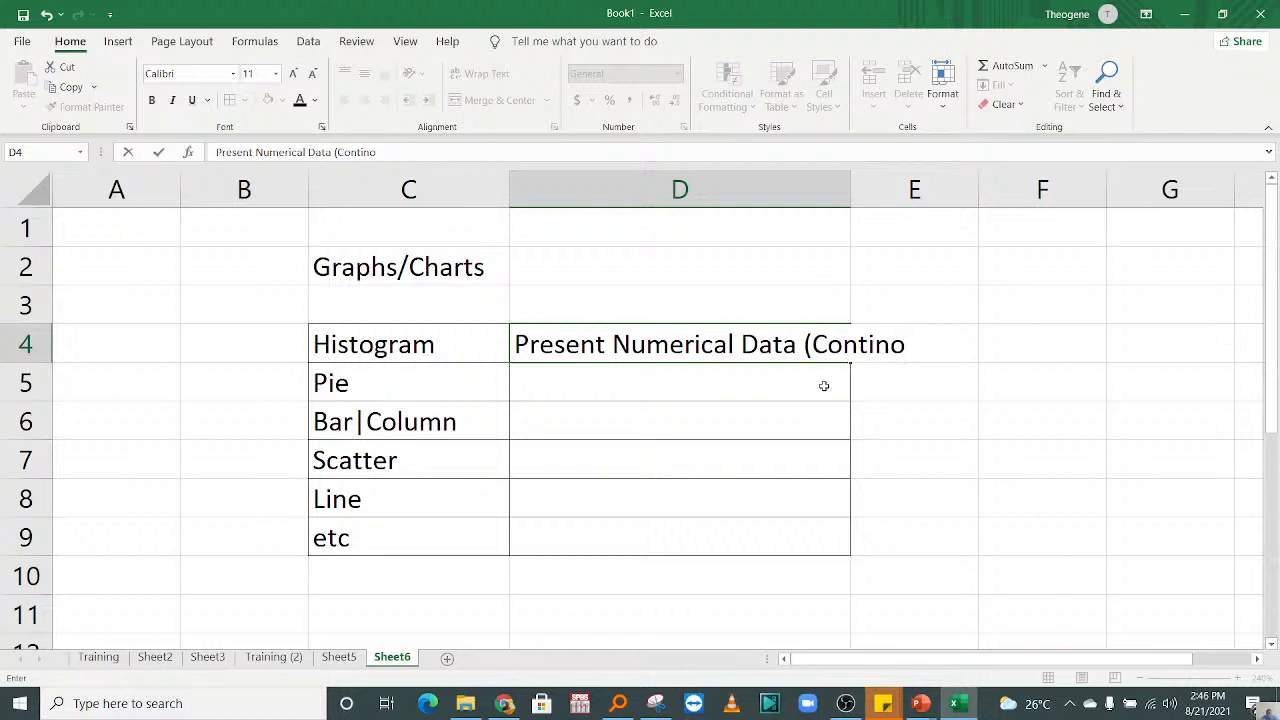
key("BackSpace")
type("ious)")
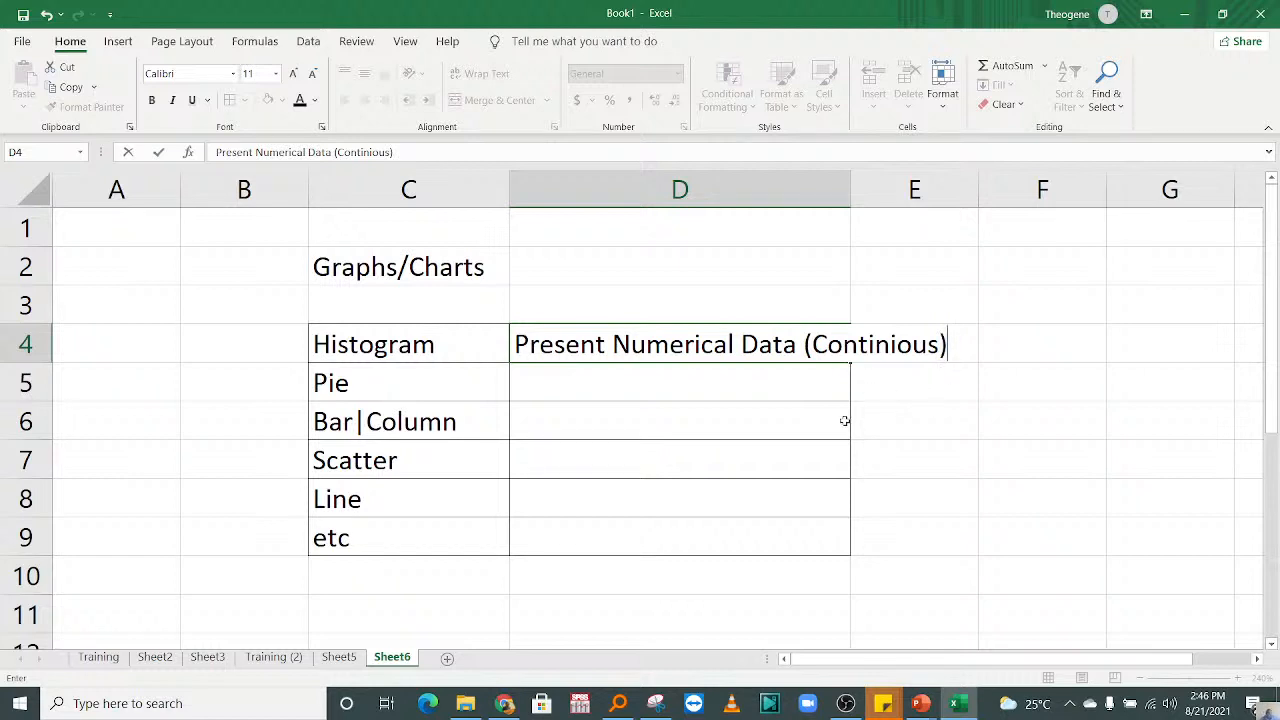
left_click(755, 405)
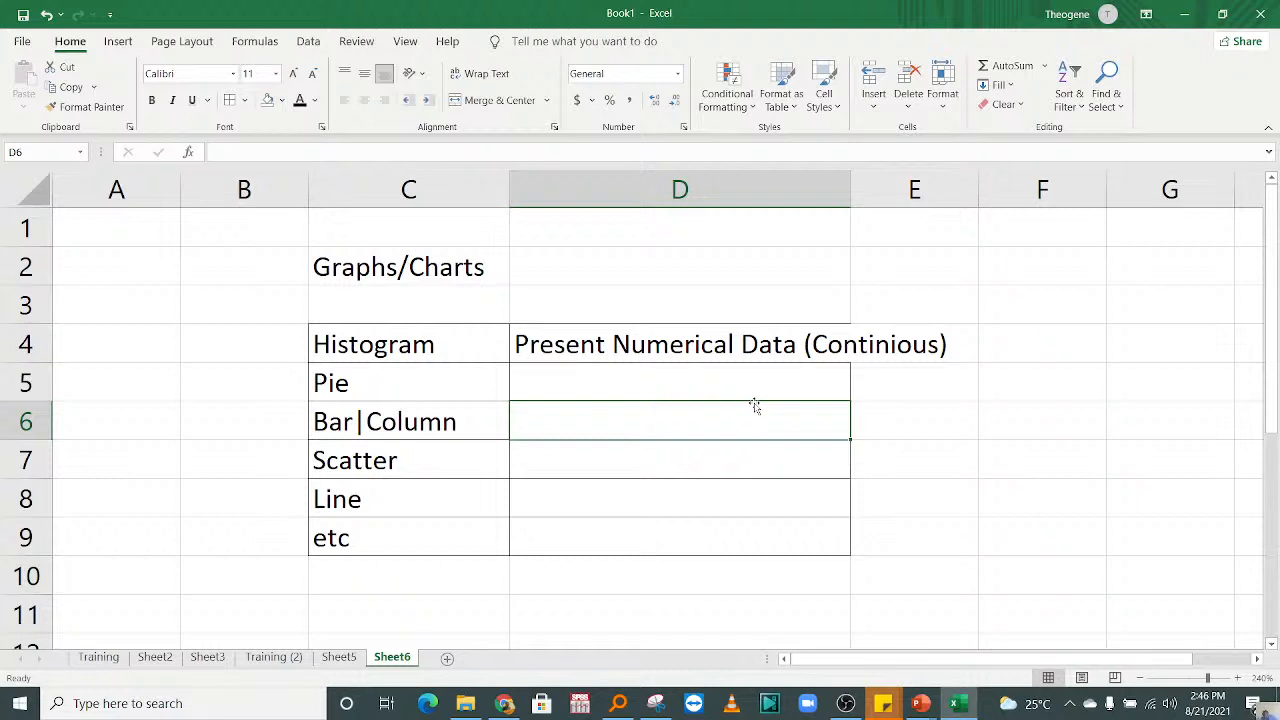
Step: Append the examples "(Eg: Height,Weight,Marks,etc)" to the histogram description in cell D4
left_click(700, 340)
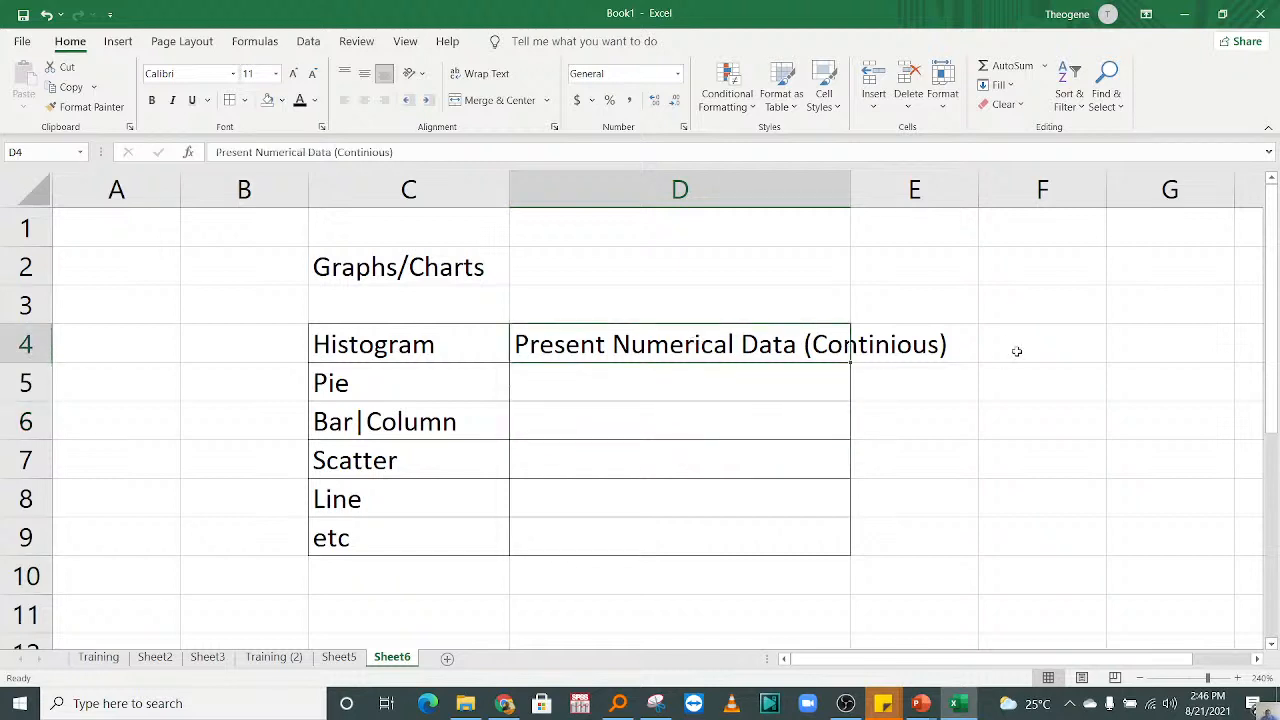
double_click(960, 340)
left_click(584, 352)
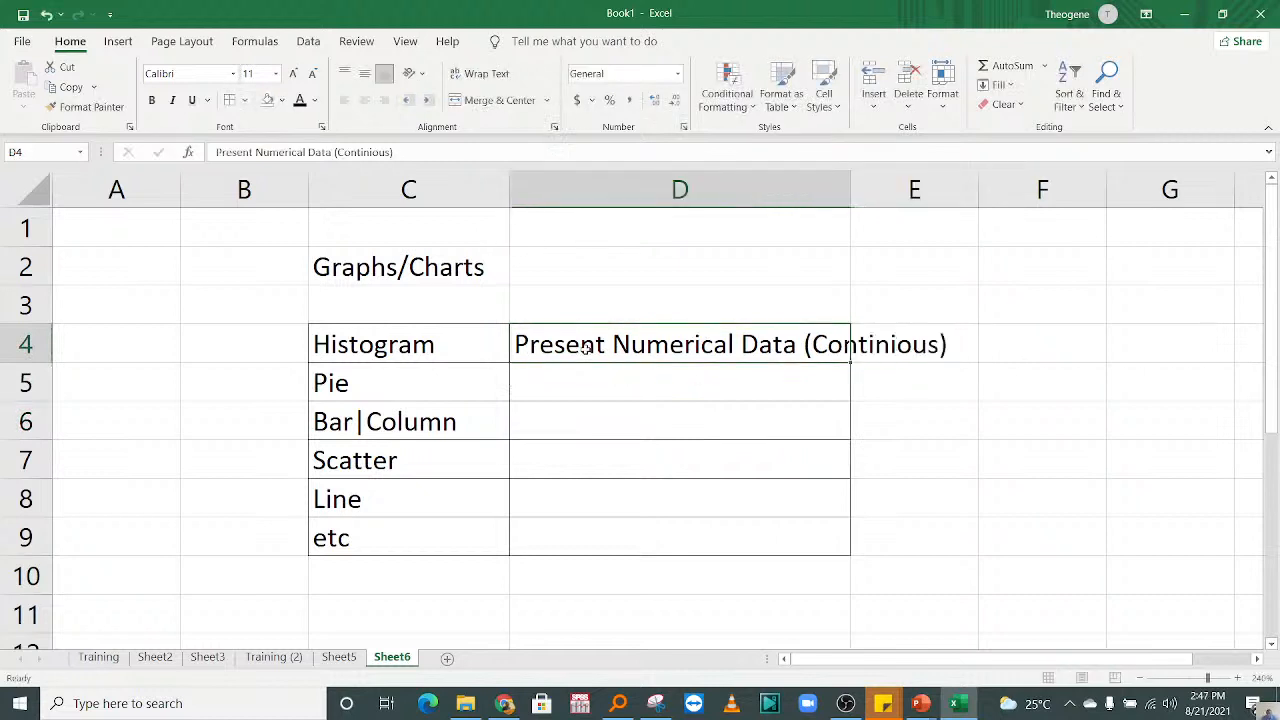
double_click(730, 352)
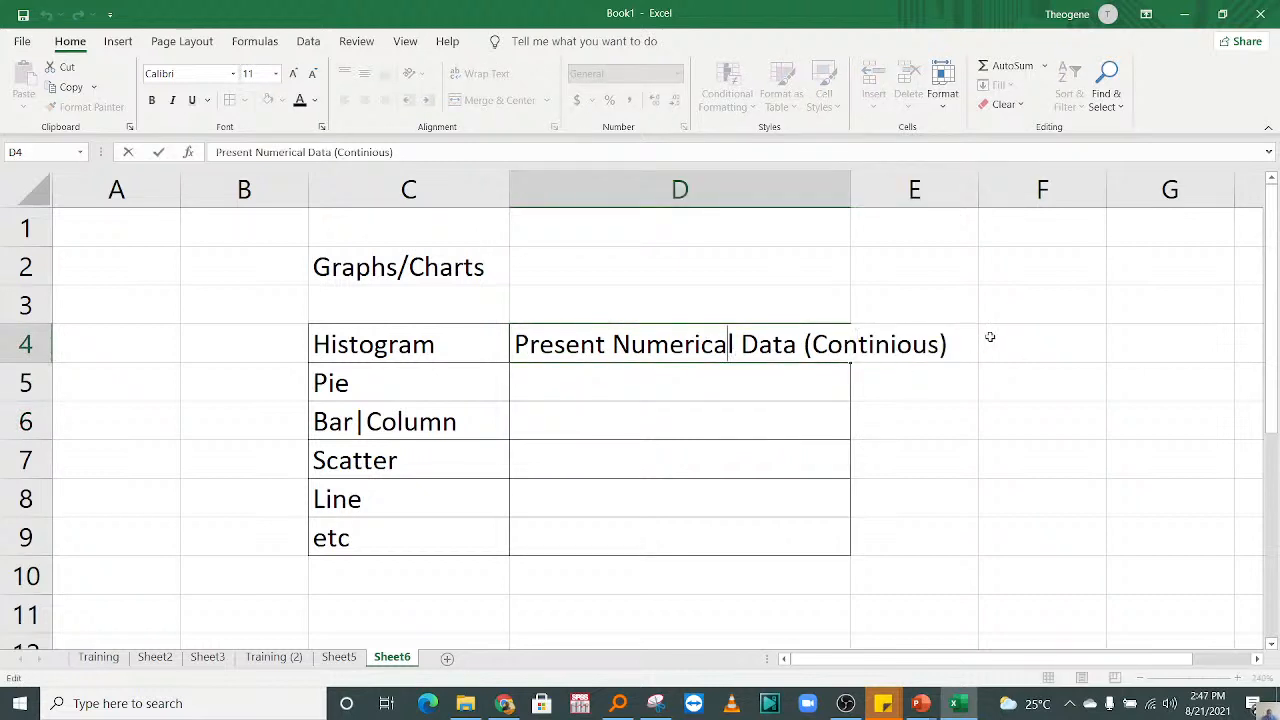
left_click(956, 341)
type("(")
type("E")
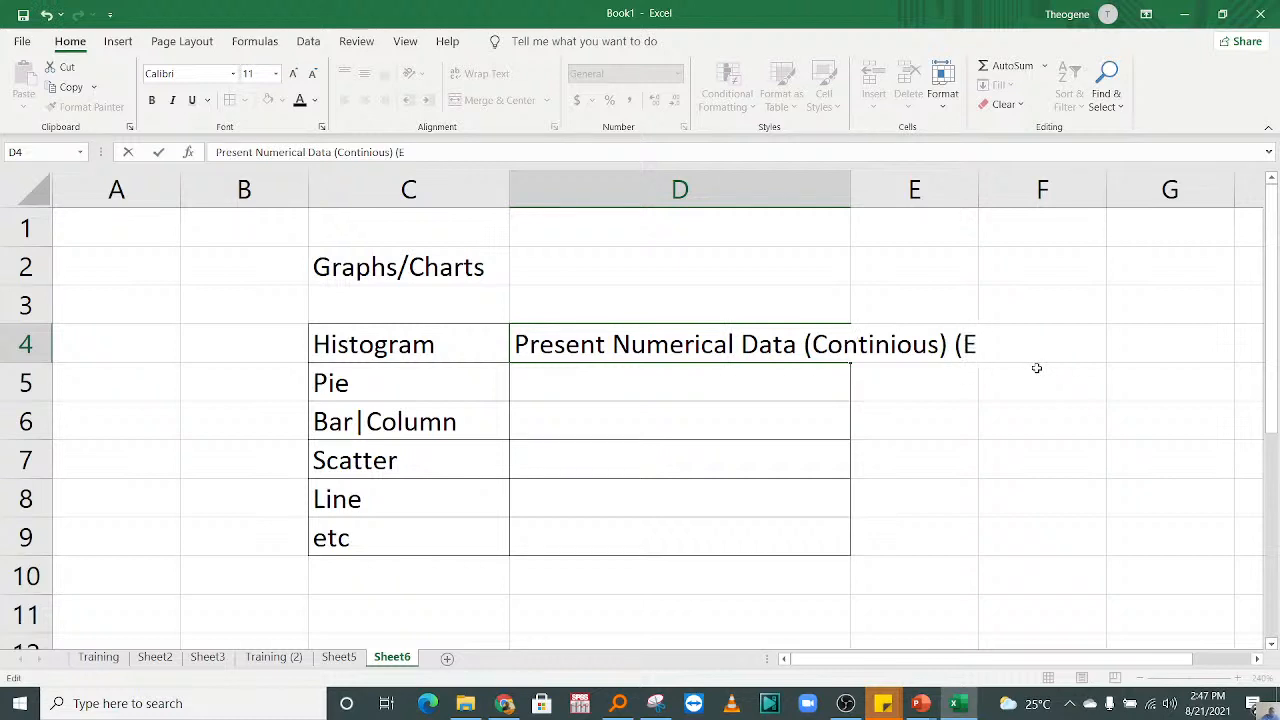
type("g: Height")
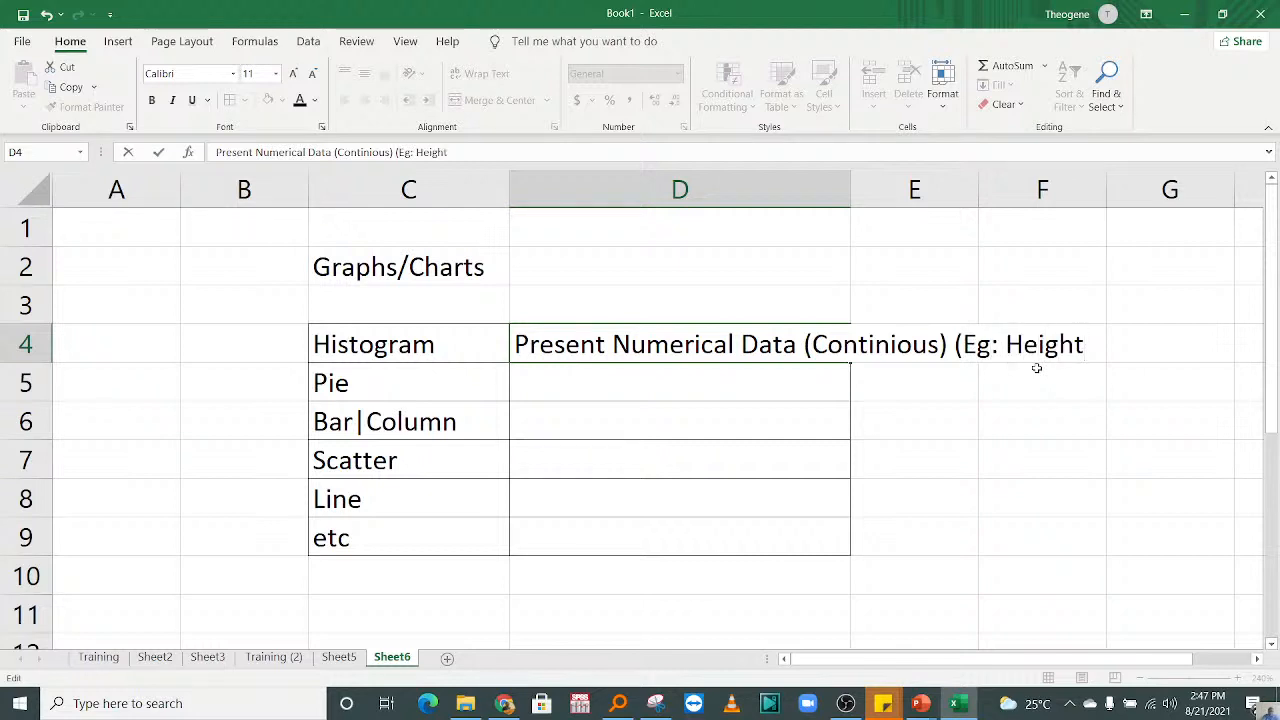
type(",Weight")
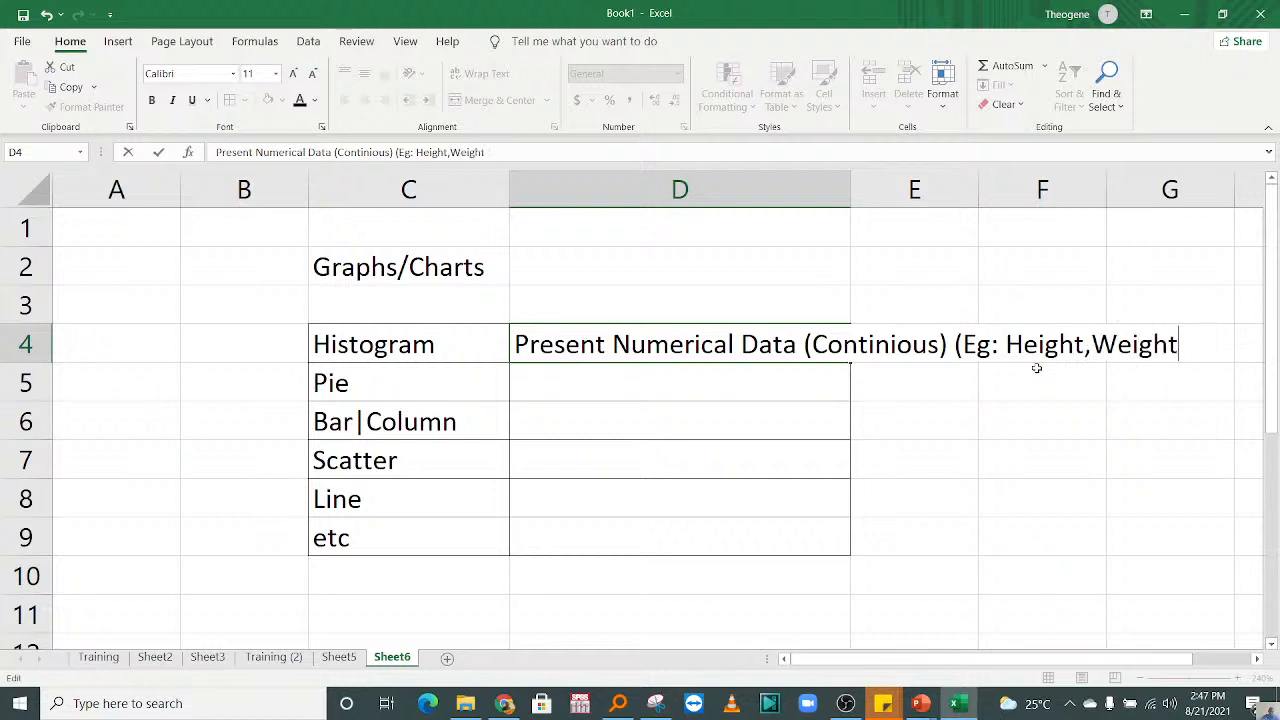
type(",Marks,")
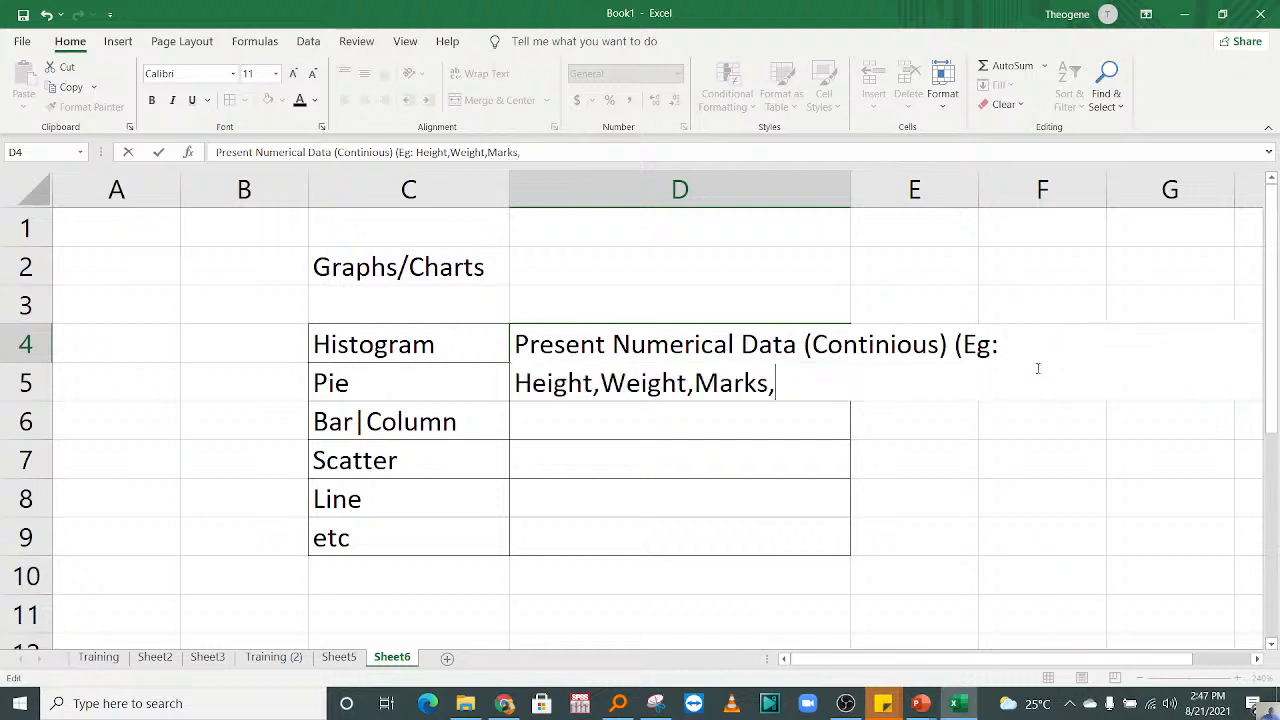
type("etc)")
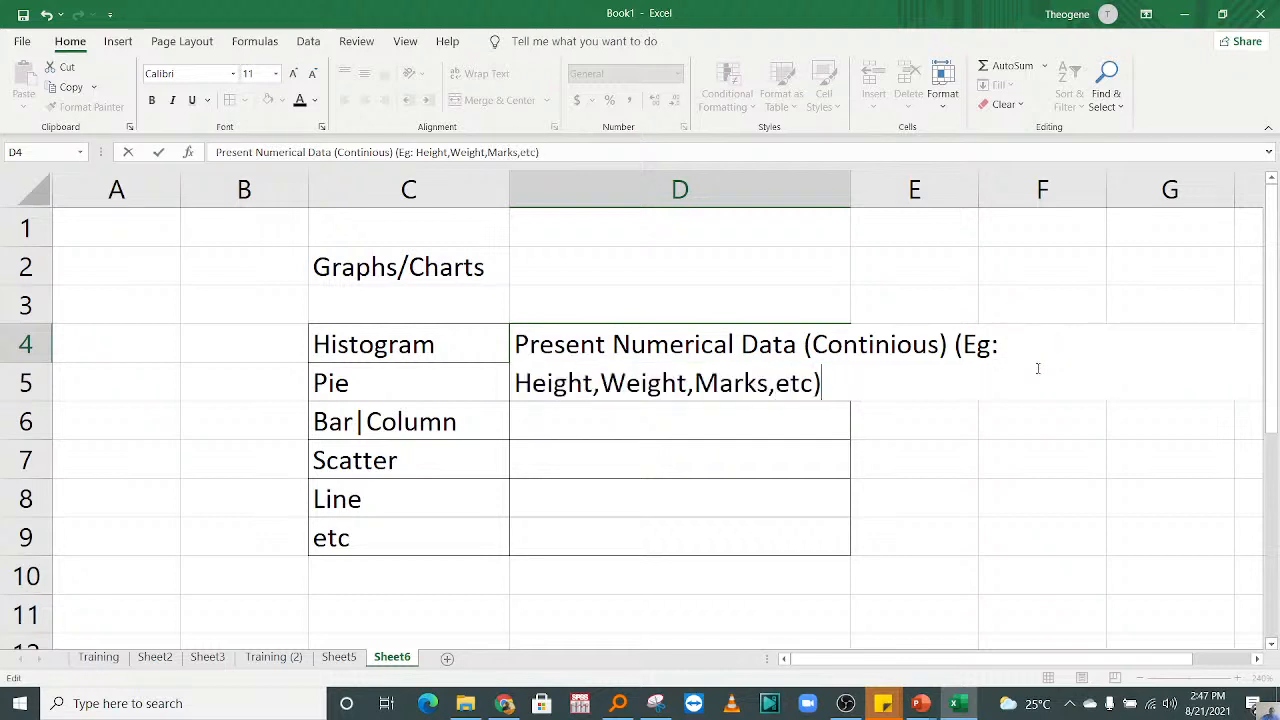
left_click(334, 412)
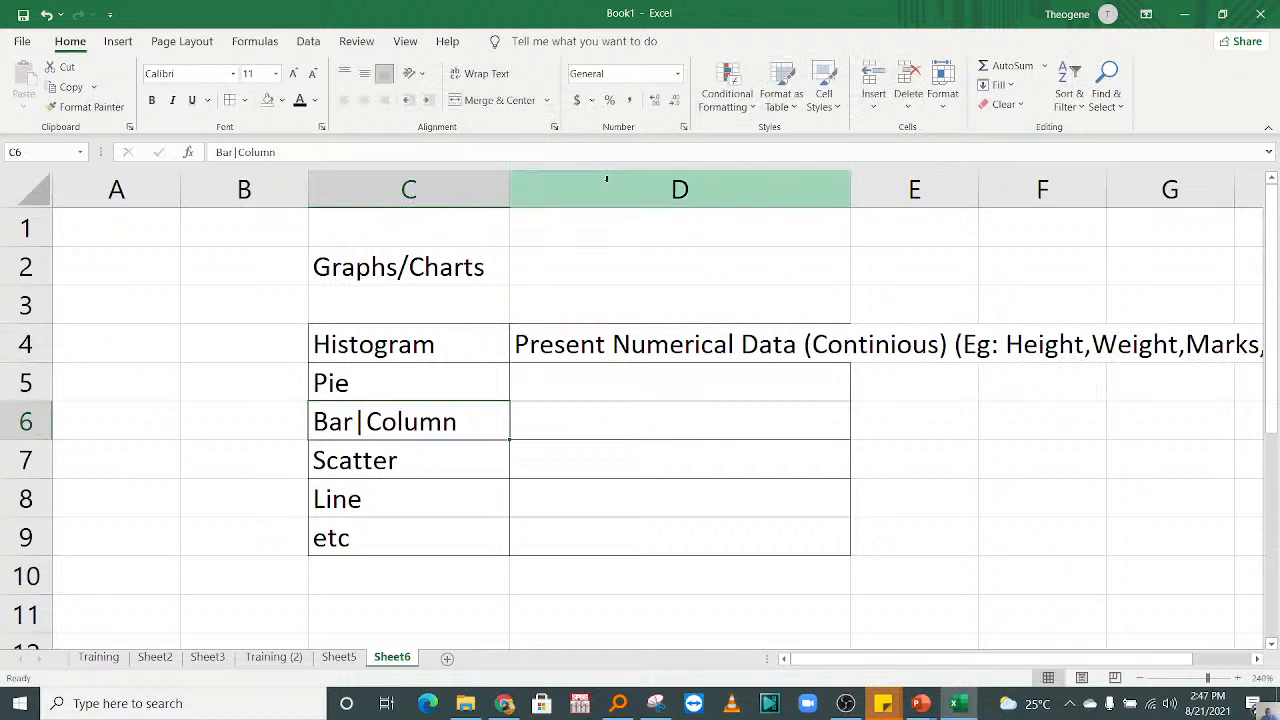
Step: Delete the empty column B so the chart table shifts one column over
left_click(244, 190)
right_click(244, 190)
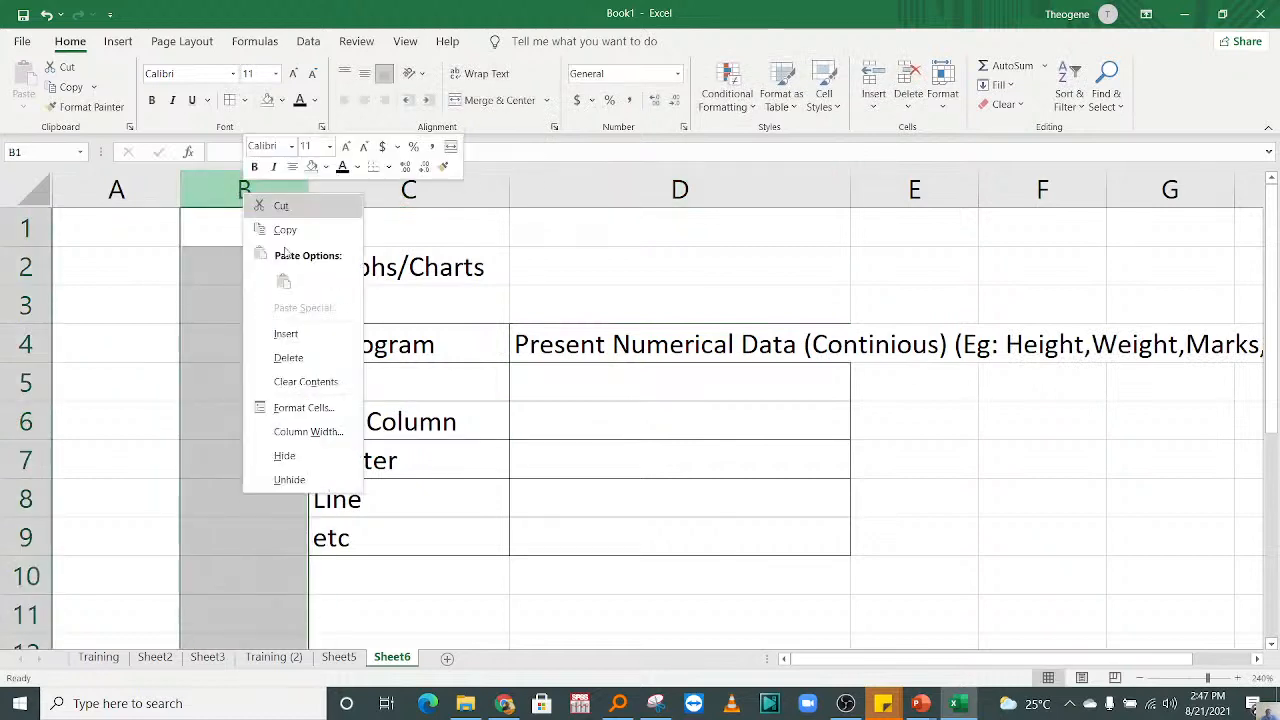
left_click(313, 352)
left_click(683, 389)
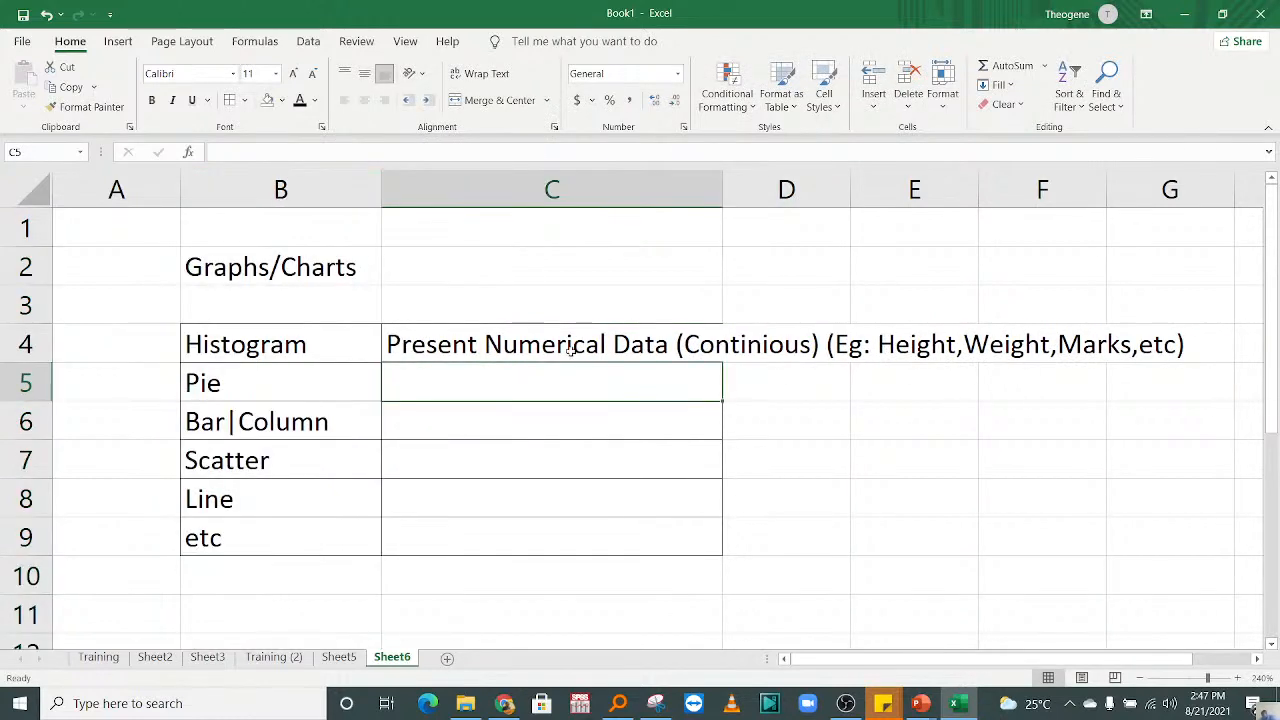
left_click(392, 500)
Step: Enter "circle of 360 degrees" in cell C5 as the description of the pie chart
left_click(429, 389)
type("360")
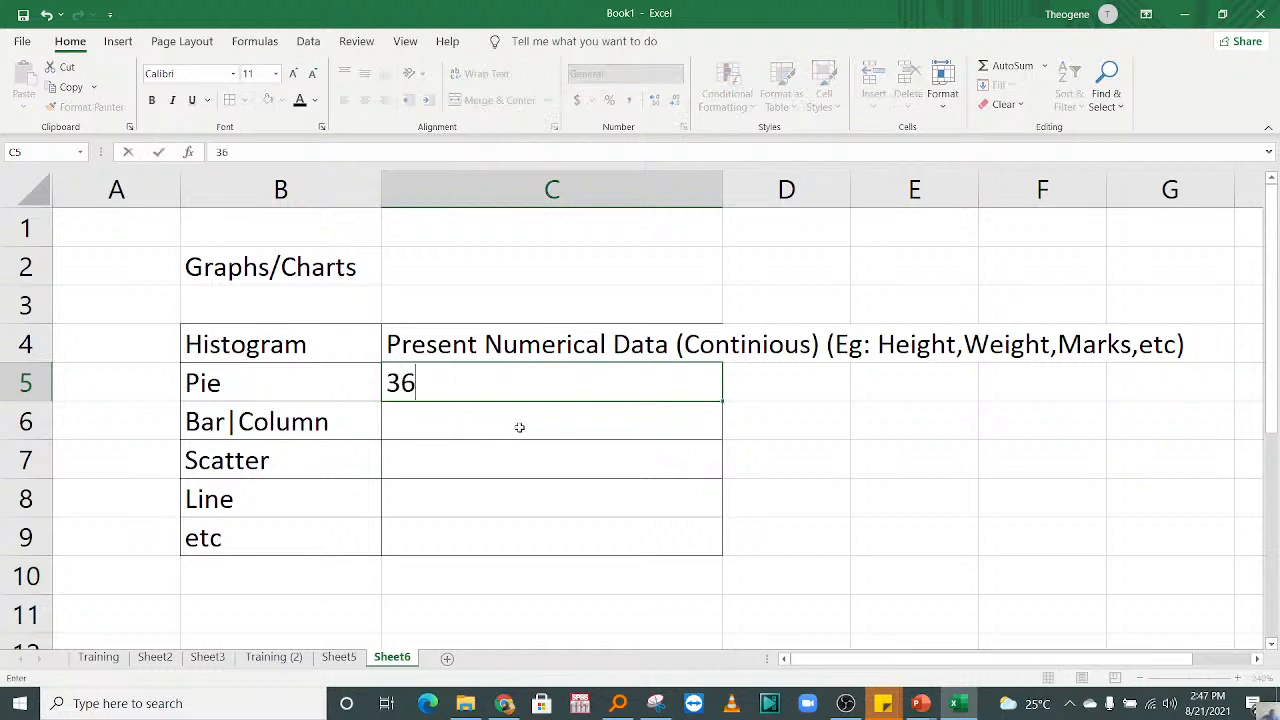
key("BackSpace")
key("BackSpace")
key("BackSpace")
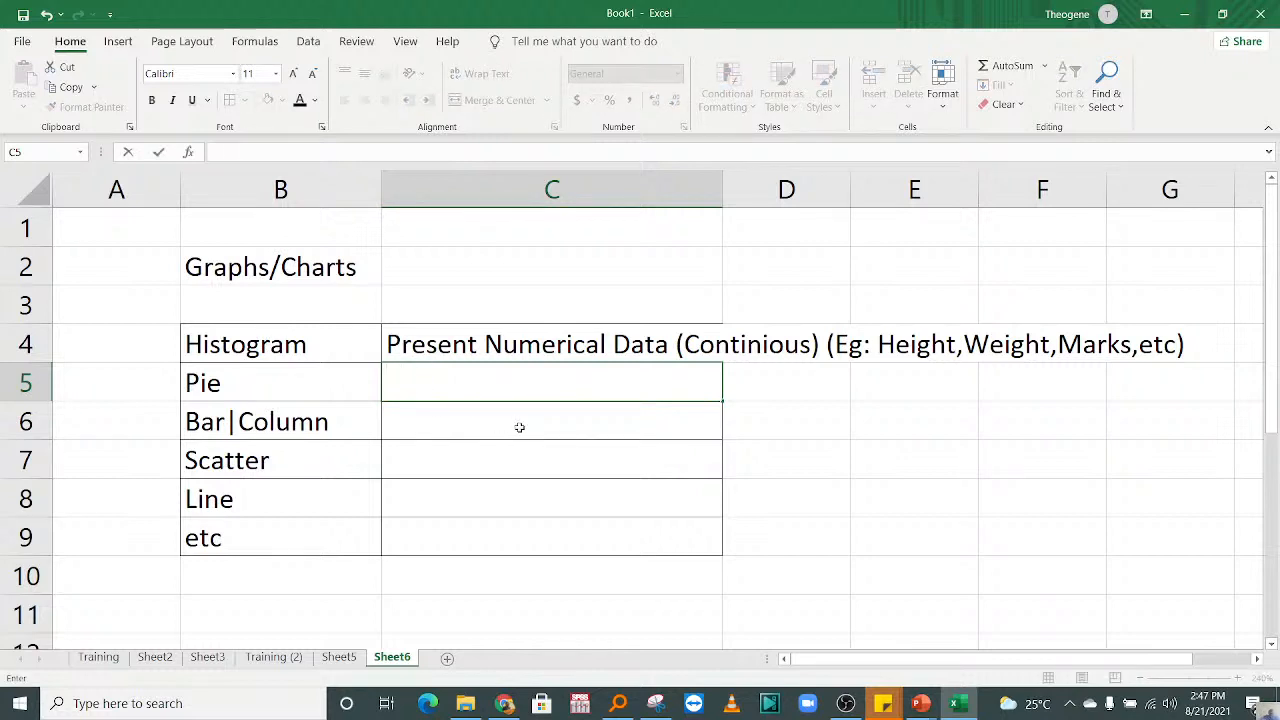
type("circle of 2")
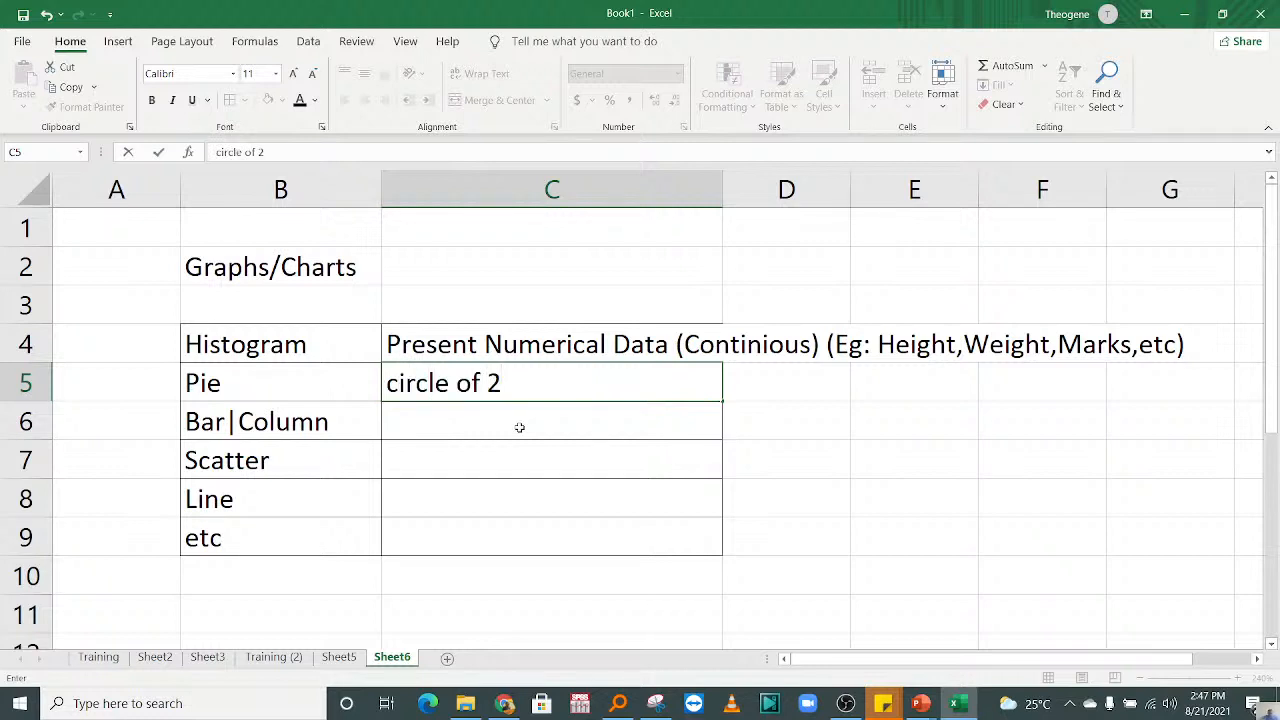
key("BackSpace")
type("360 degrees")
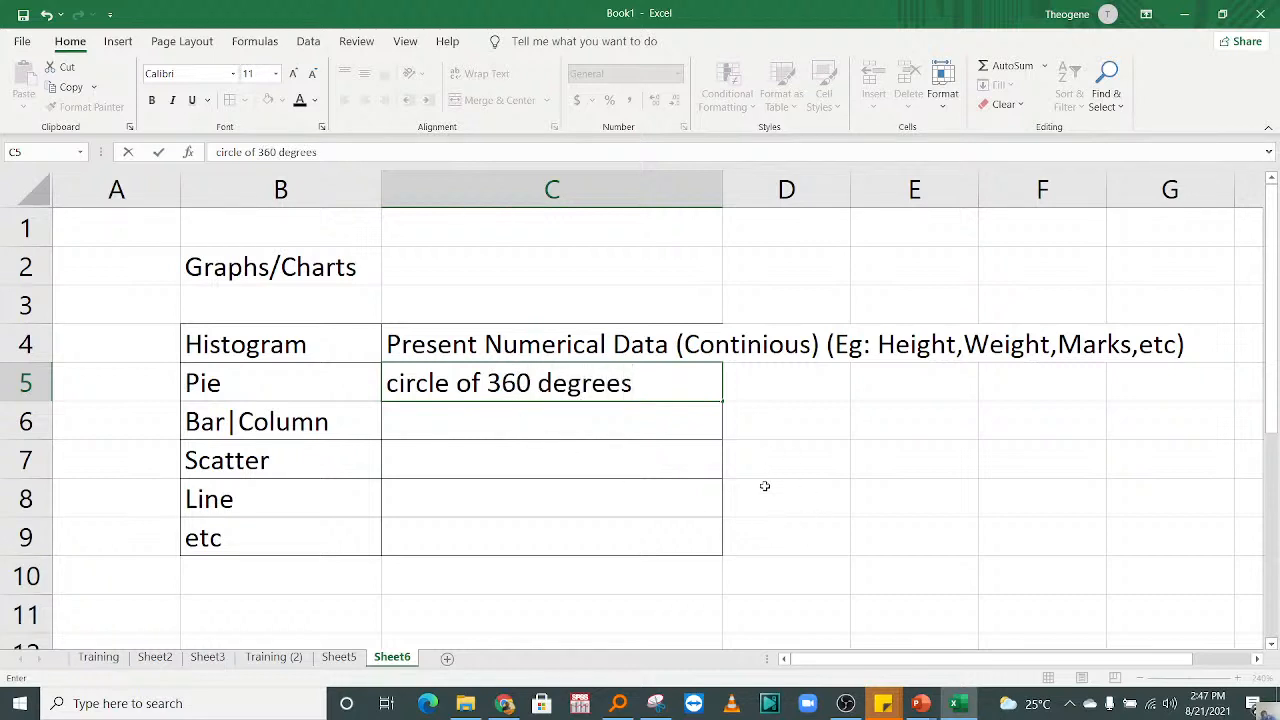
left_click(591, 442)
Step: Append the example "(GDP depends: Industries,Agriculture,Services,Imports,Exports)" to the pie chart description in cell C5
left_click(564, 393)
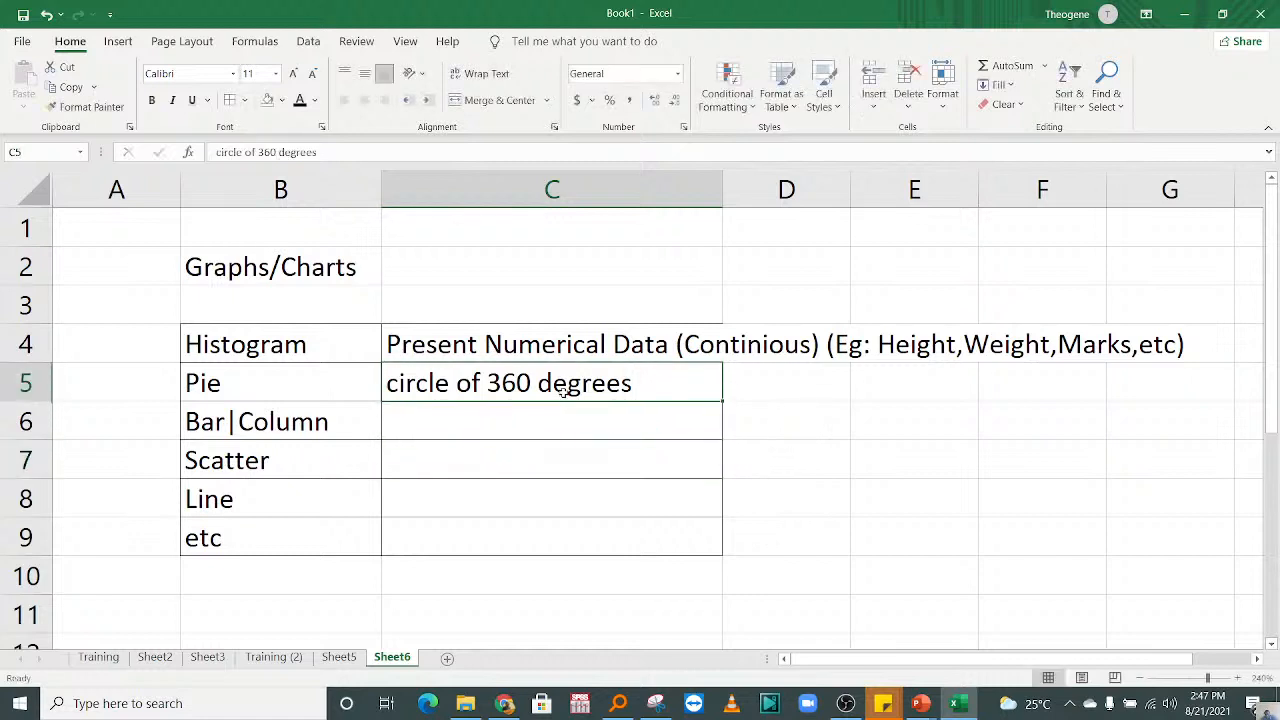
double_click(633, 383)
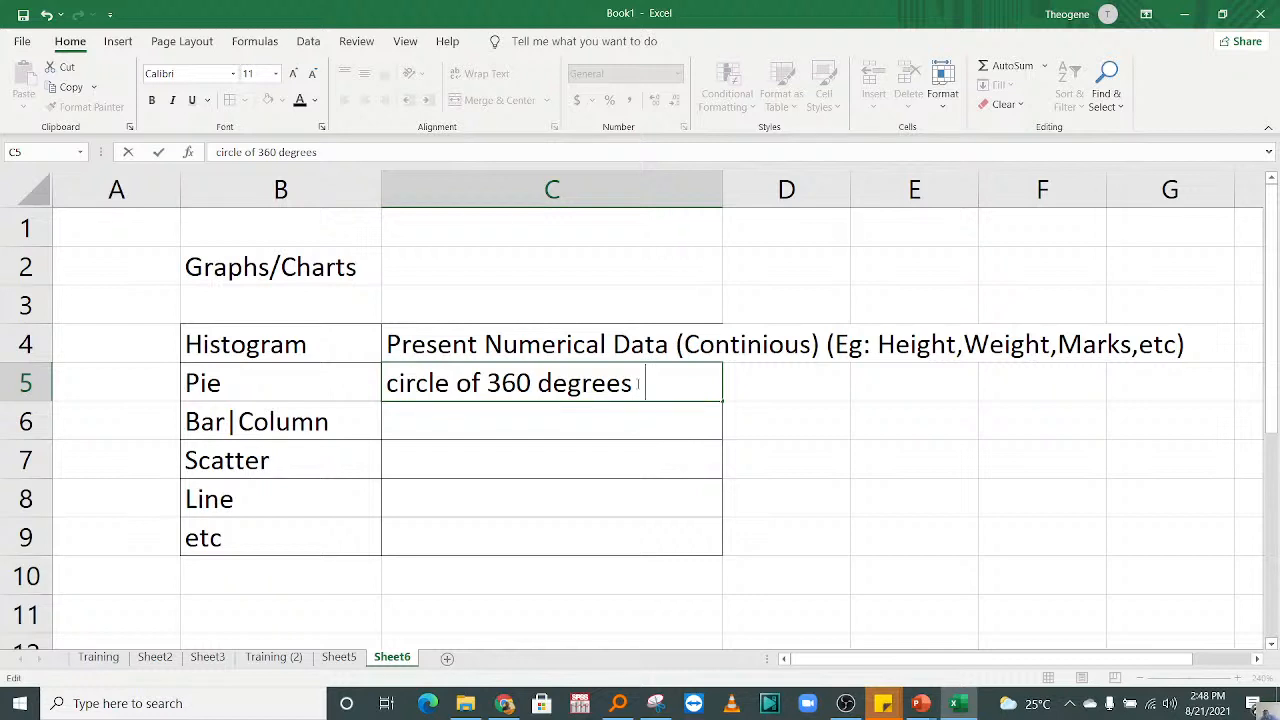
type("(GD")
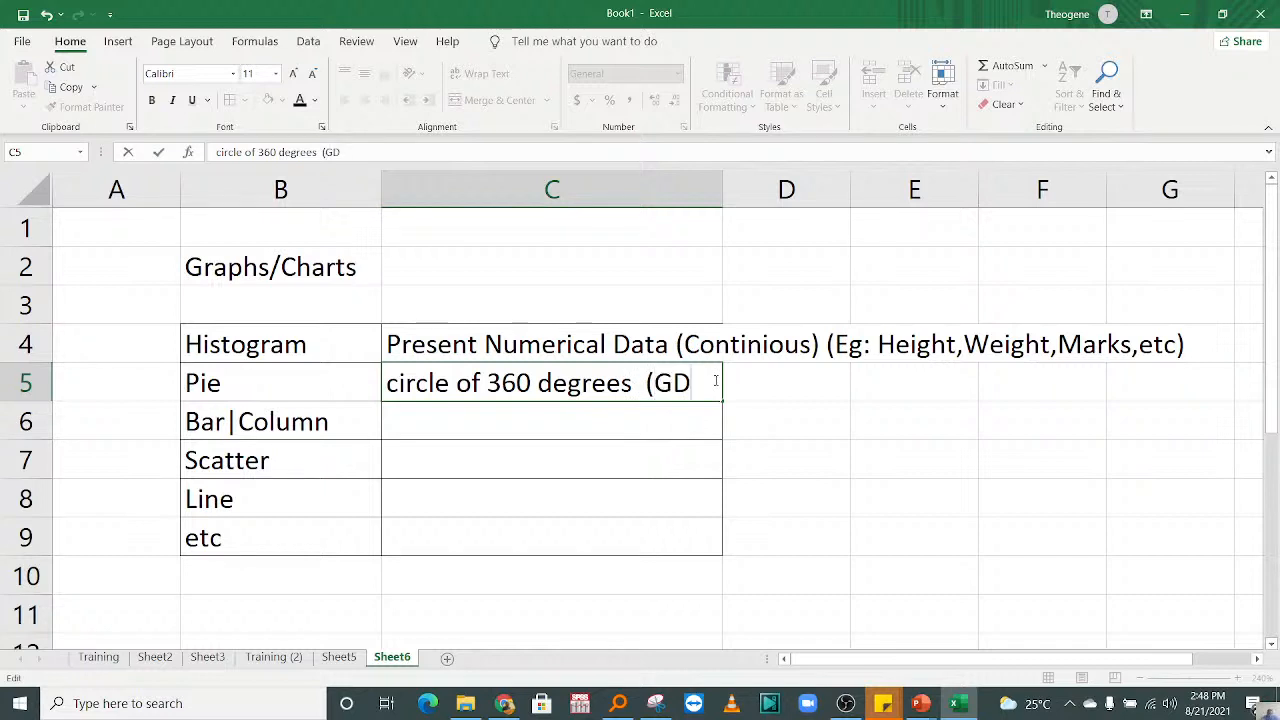
type("P dep")
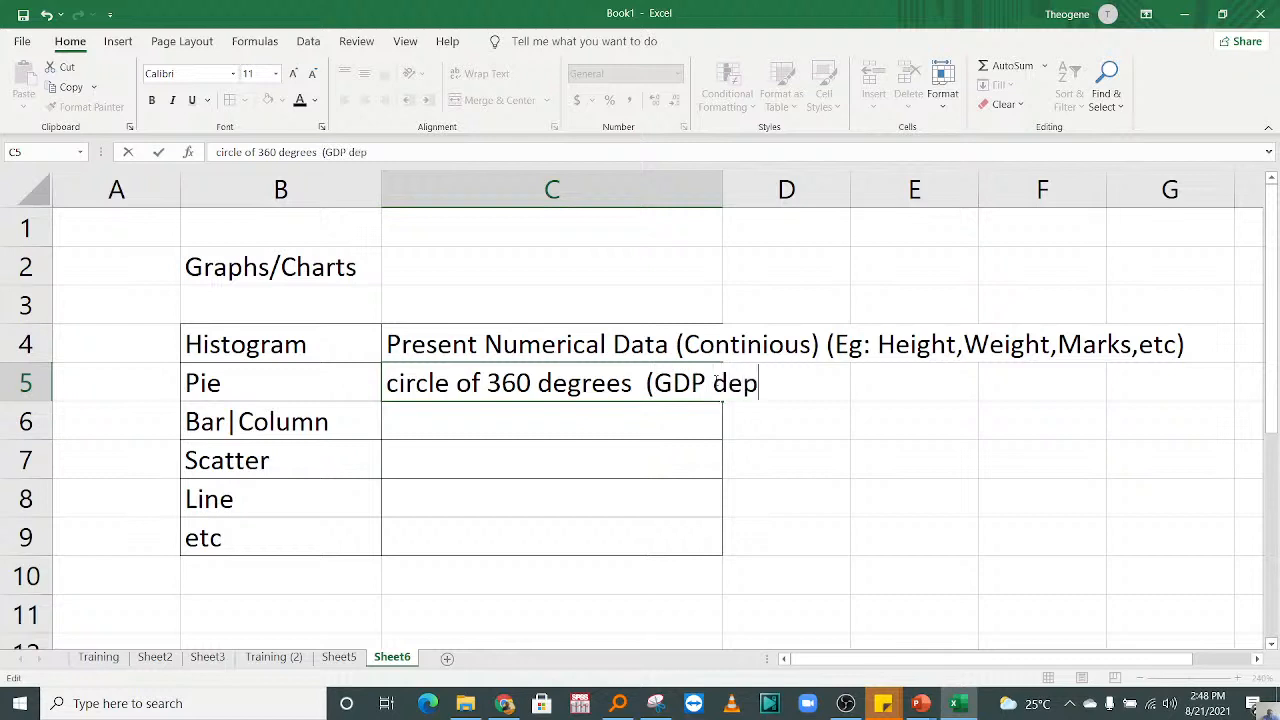
type("ends:")
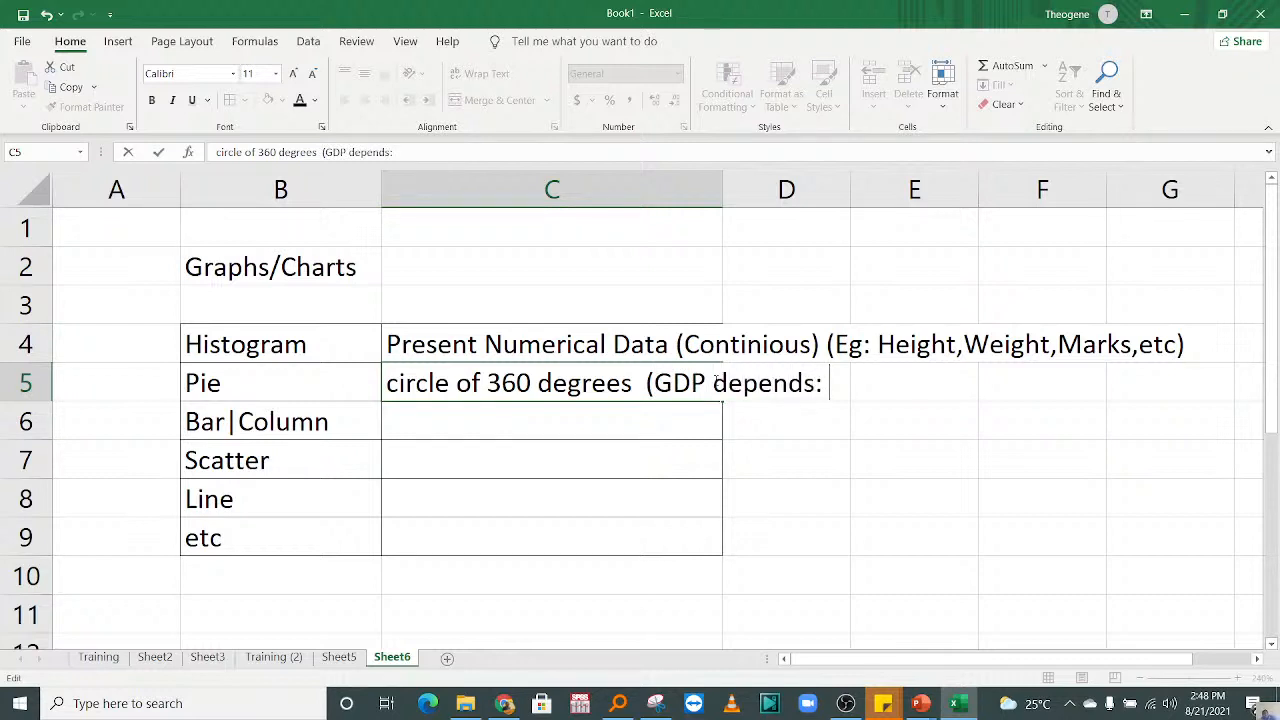
type(" Industries,")
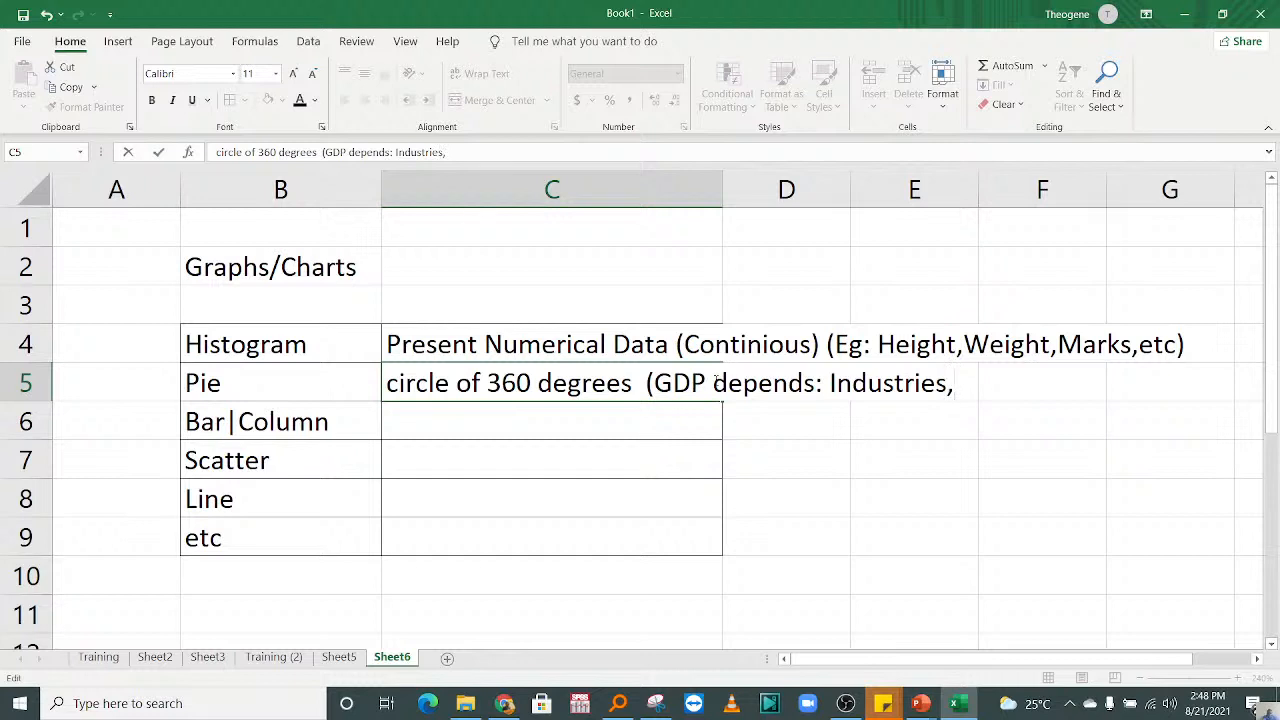
type("Agricult")
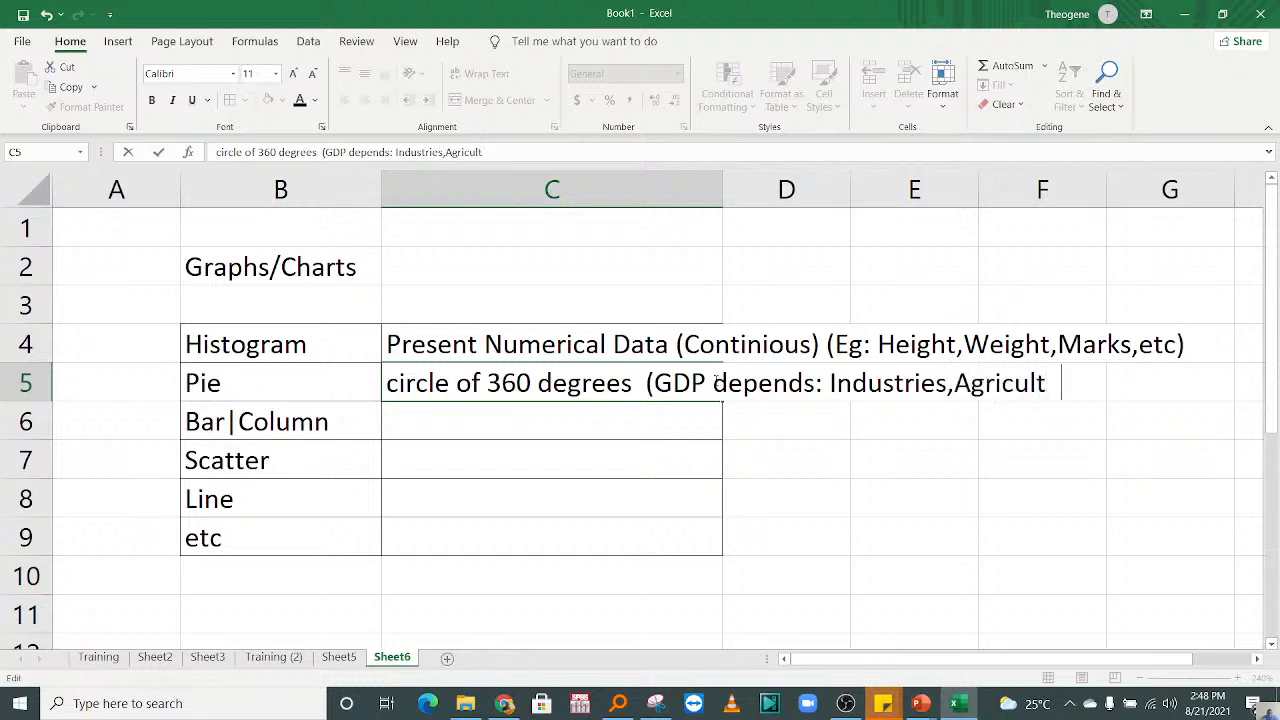
type("ural")
key("BackSpace")
key("BackSpace")
type("e,")
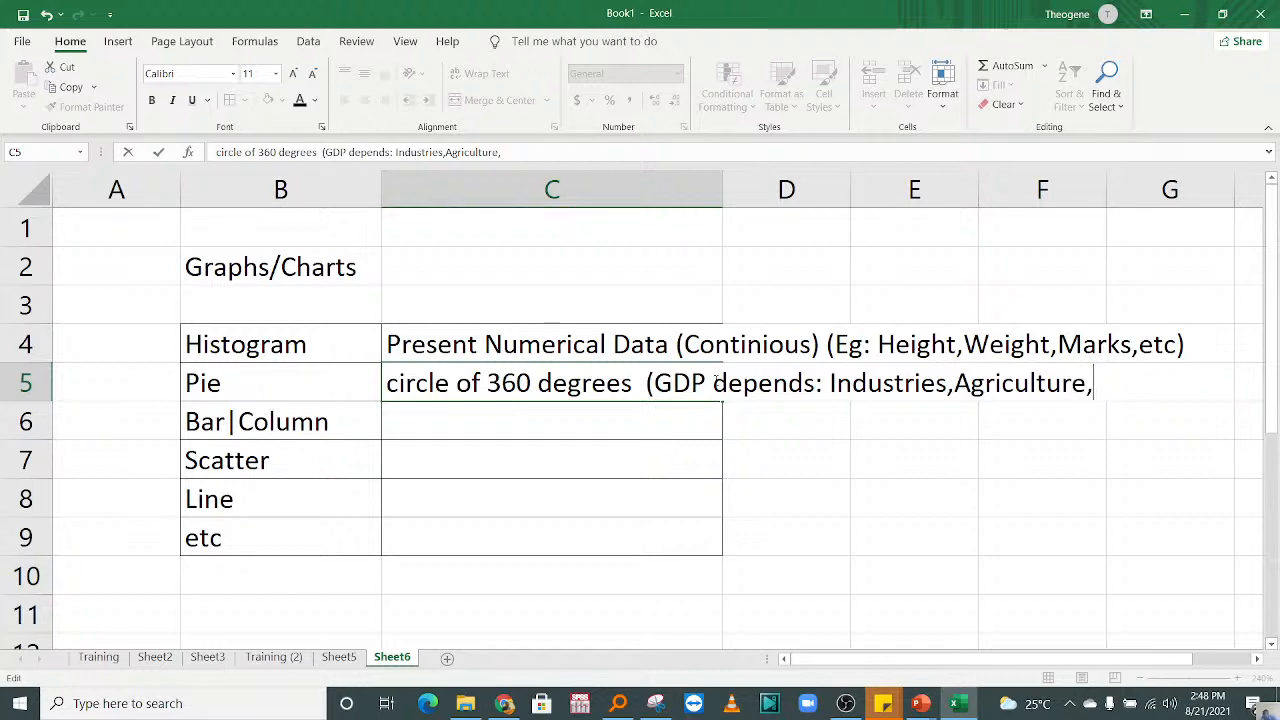
type("Servic")
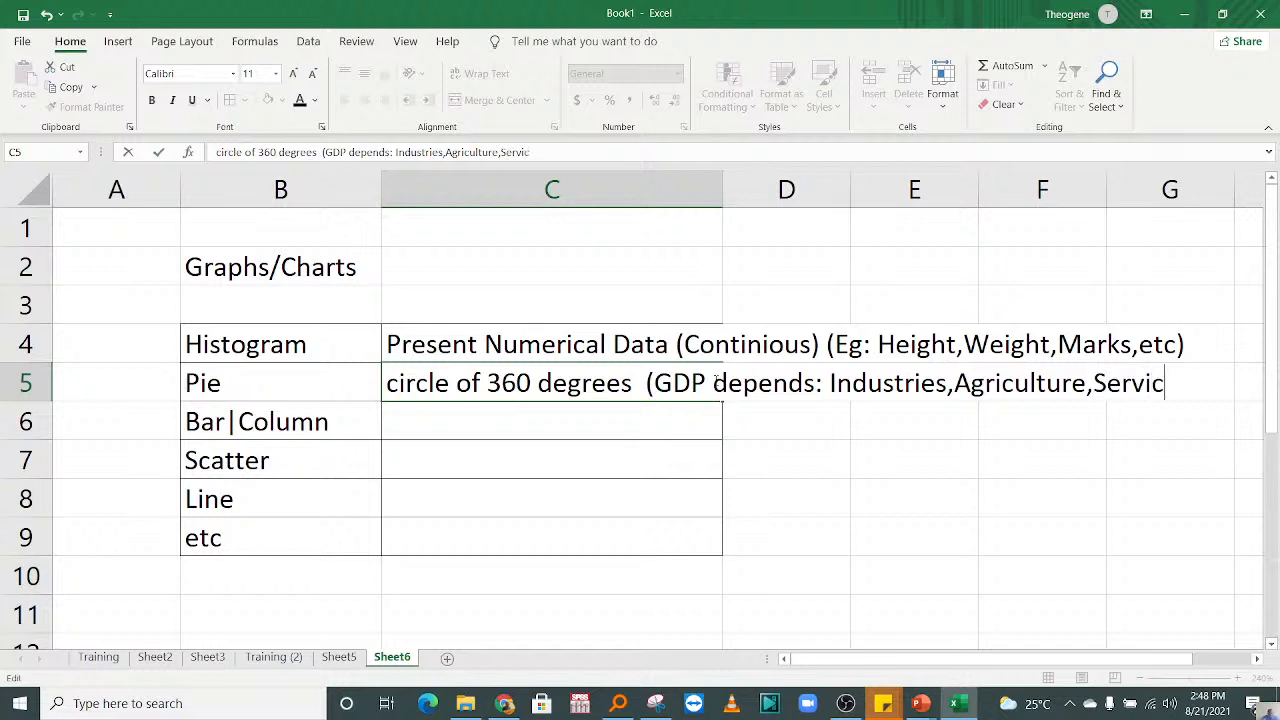
type("es,Imports")
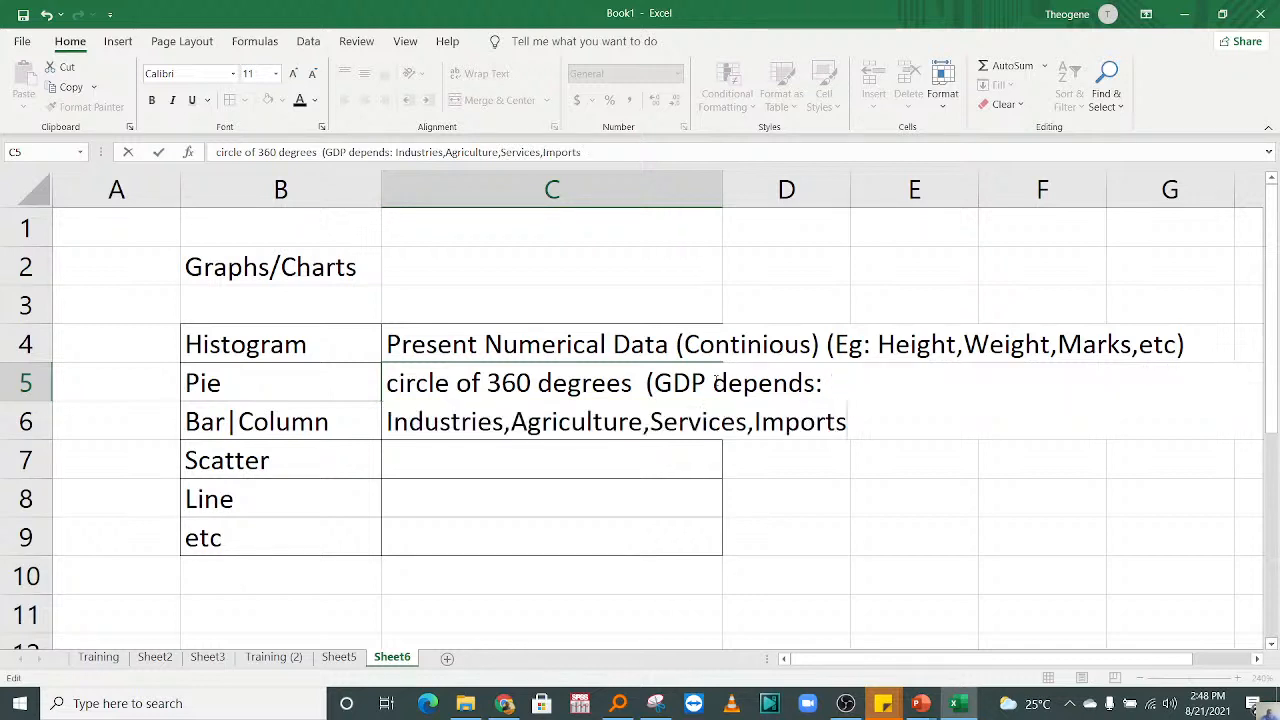
type(",Exports")
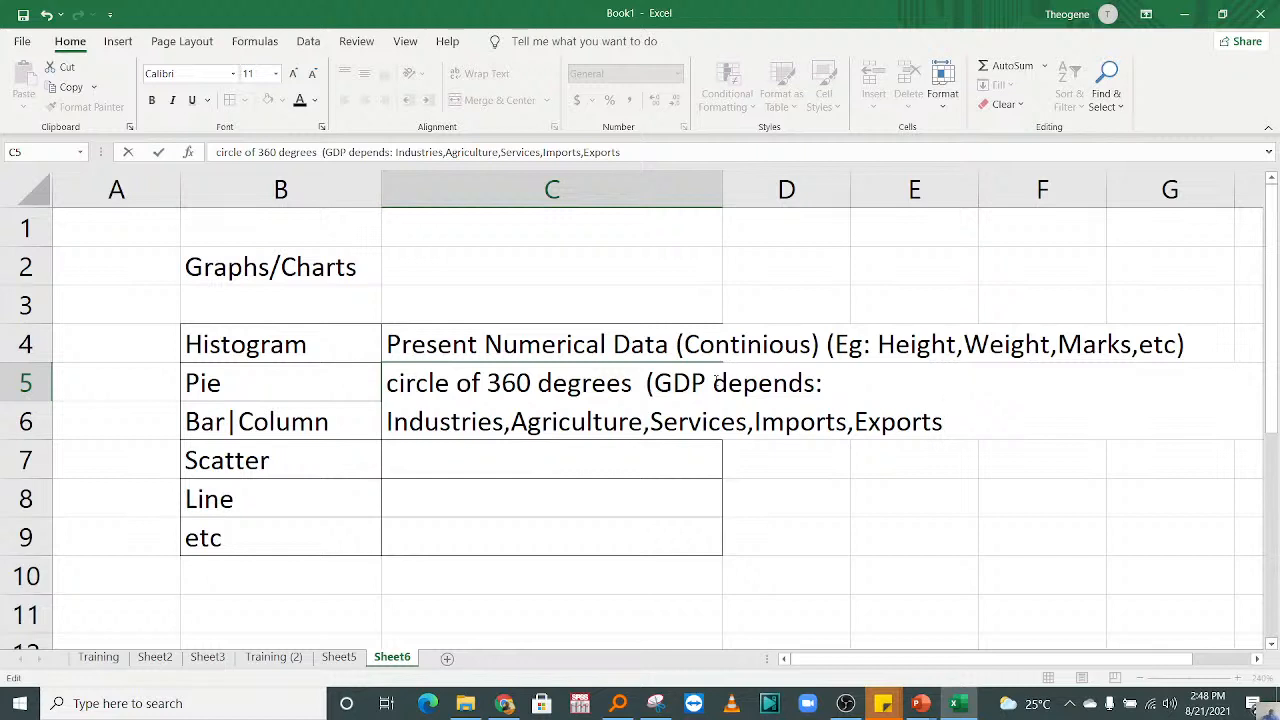
type(")")
key("Return")
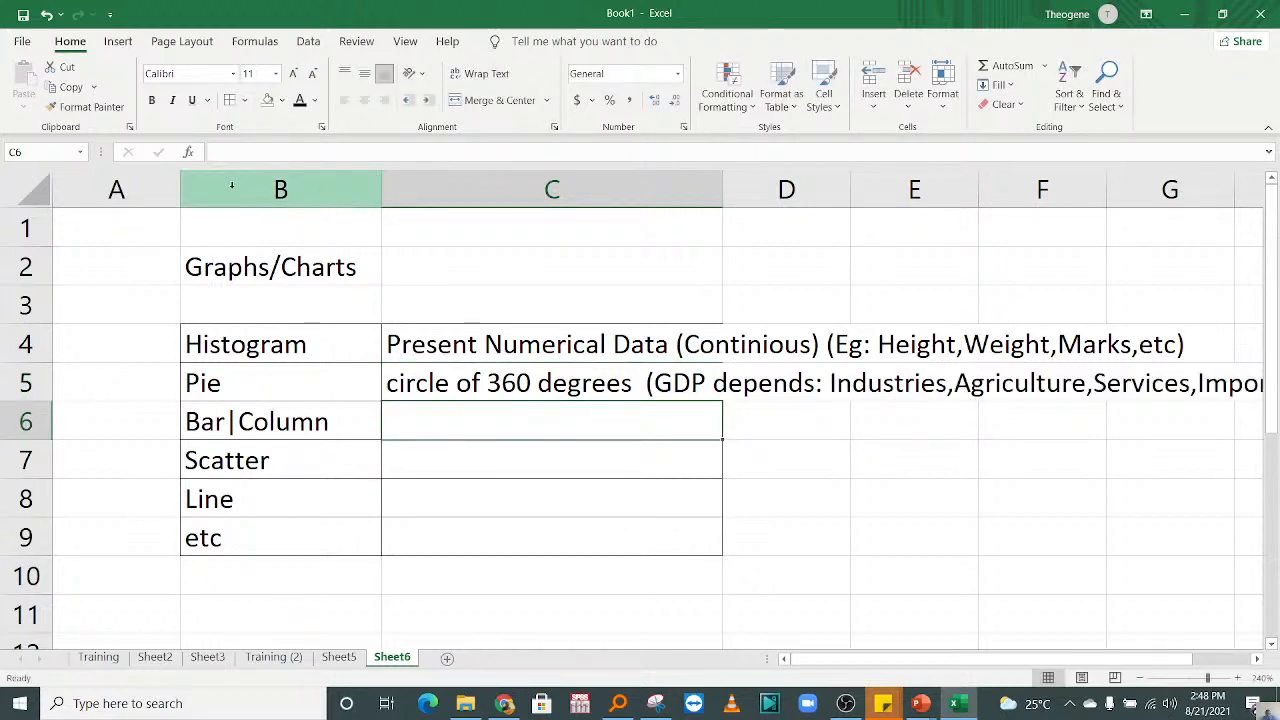
Step: Narrow columns A and B so the full pie chart description fits in view
left_click_drag(178, 183, 88, 189)
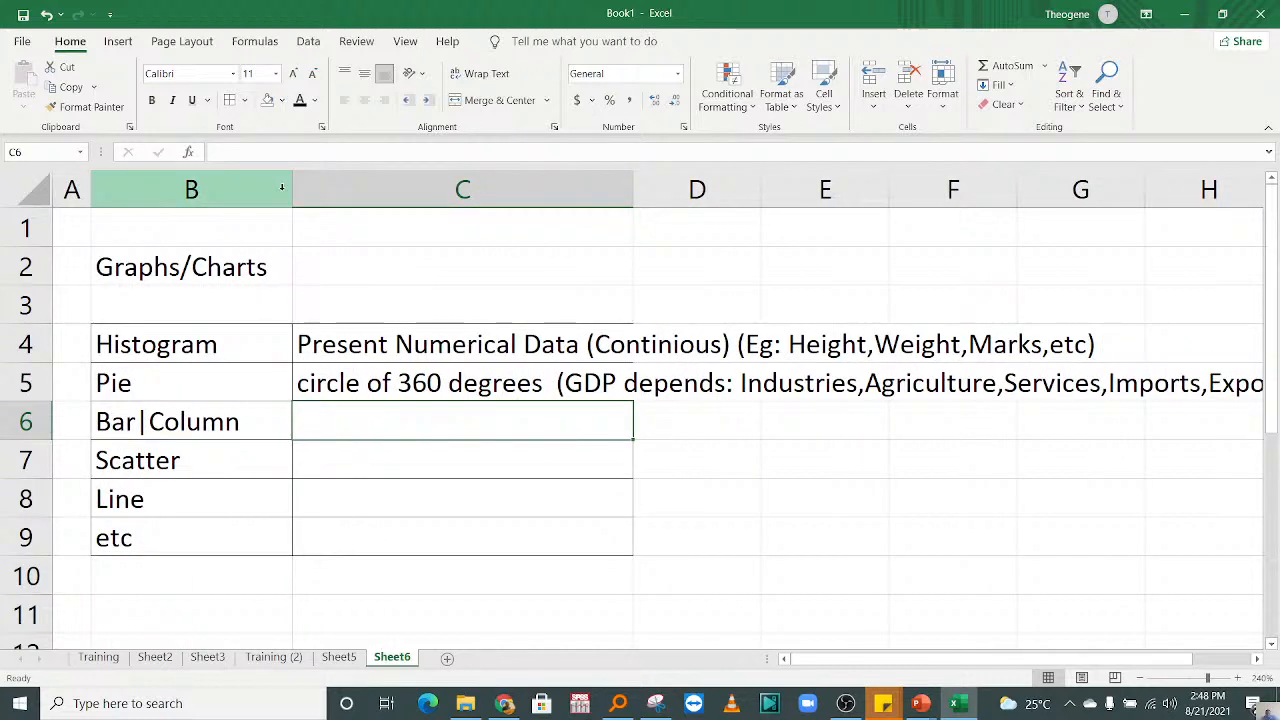
left_click_drag(293, 189, 261, 186)
left_click(282, 447)
left_click(862, 471)
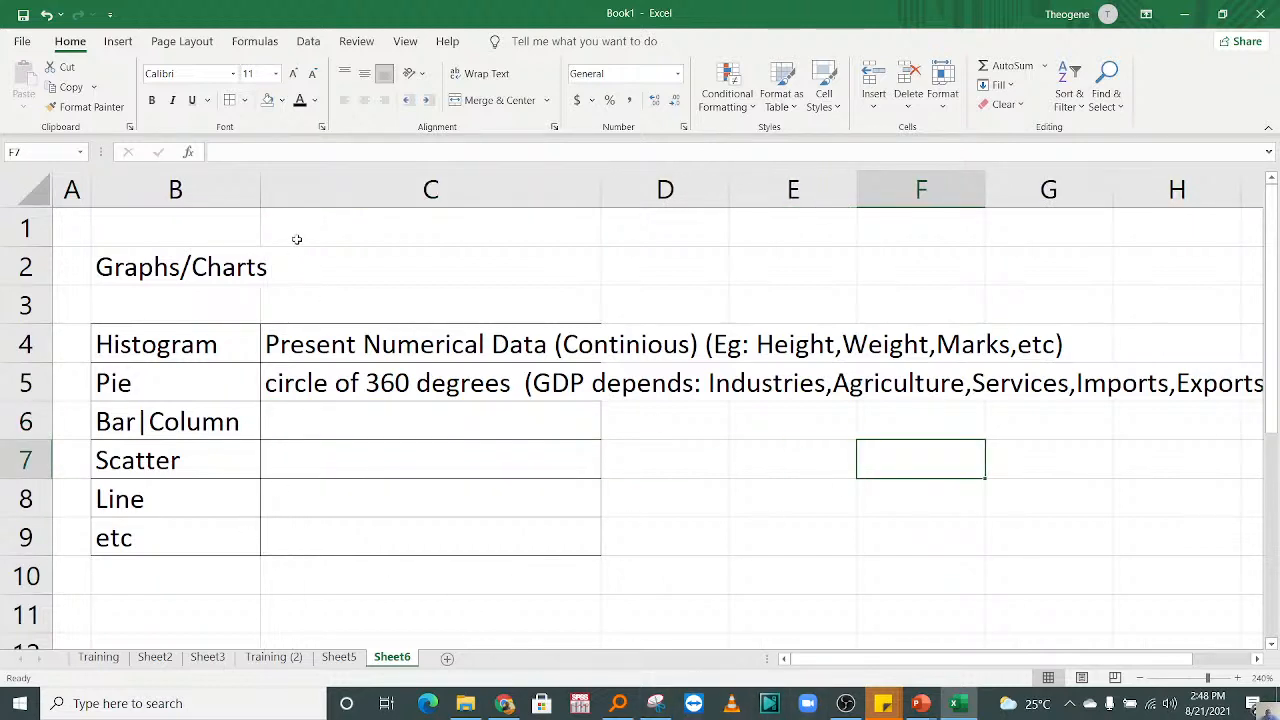
left_click_drag(259, 191, 241, 188)
left_click(314, 414)
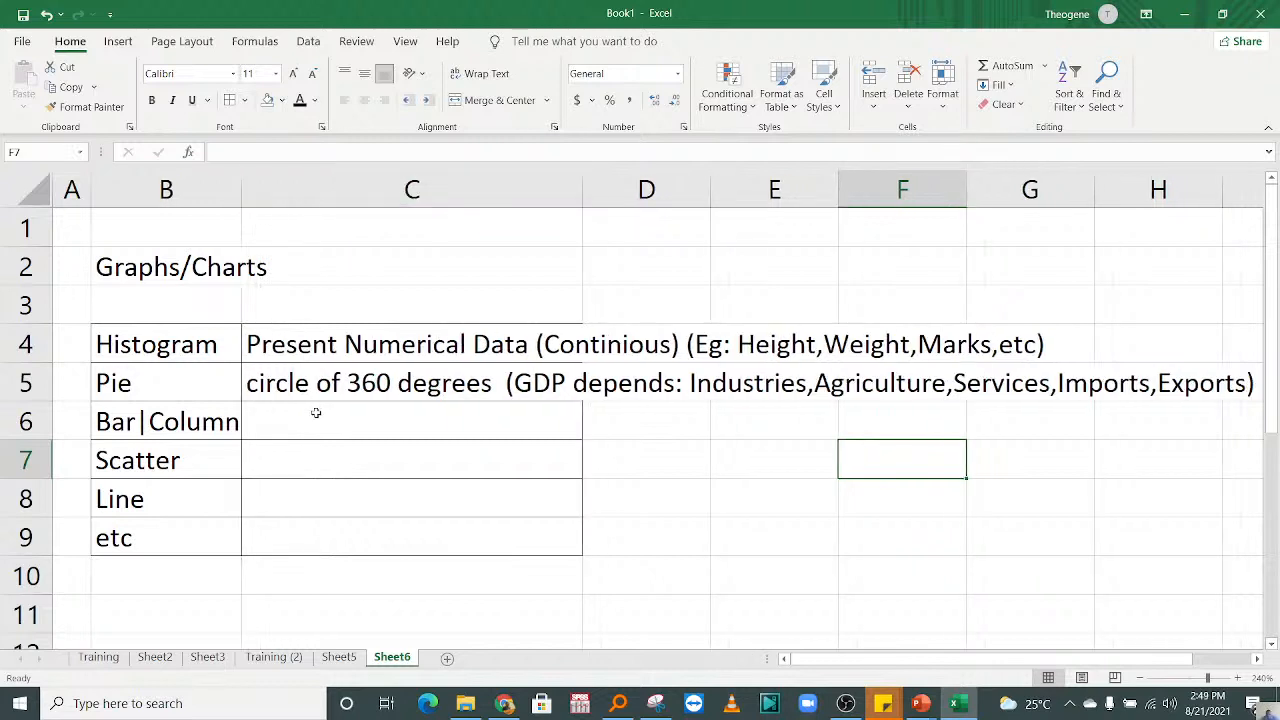
Step: Enter "Present Categorical Data" in cell C6 as the description of the bar/column chart
left_click(333, 379)
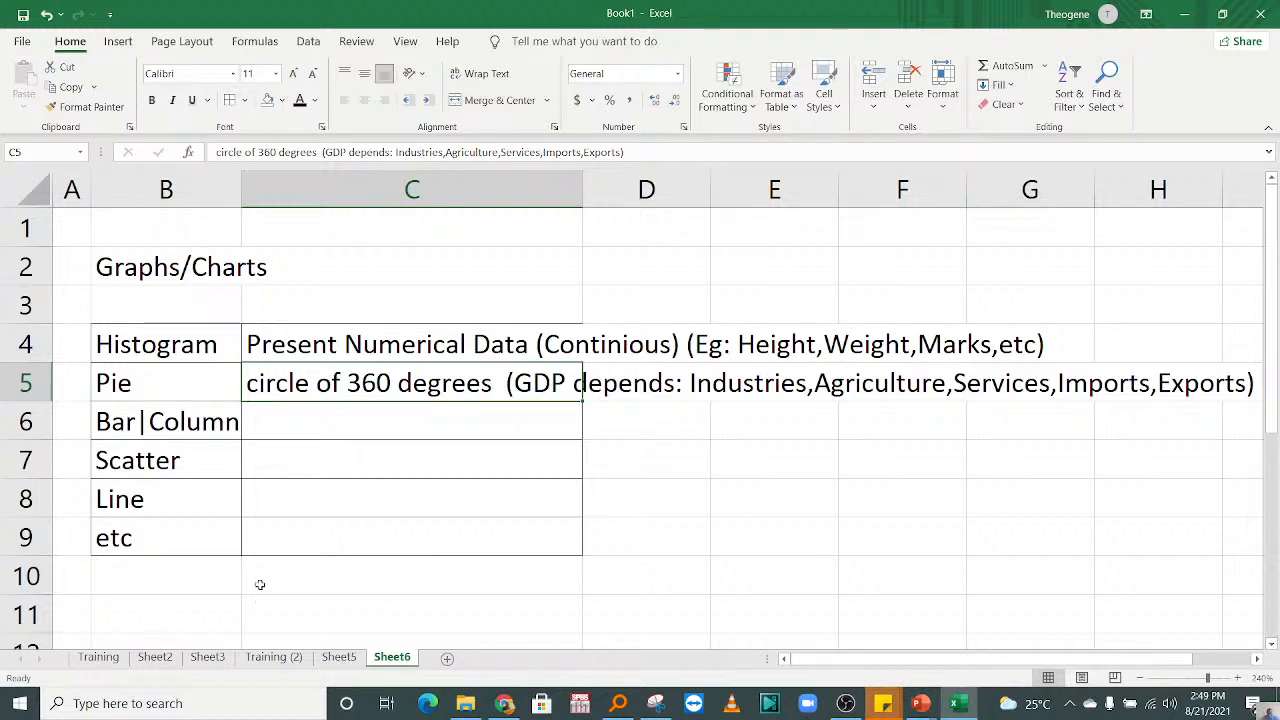
key("Return")
left_click(309, 458)
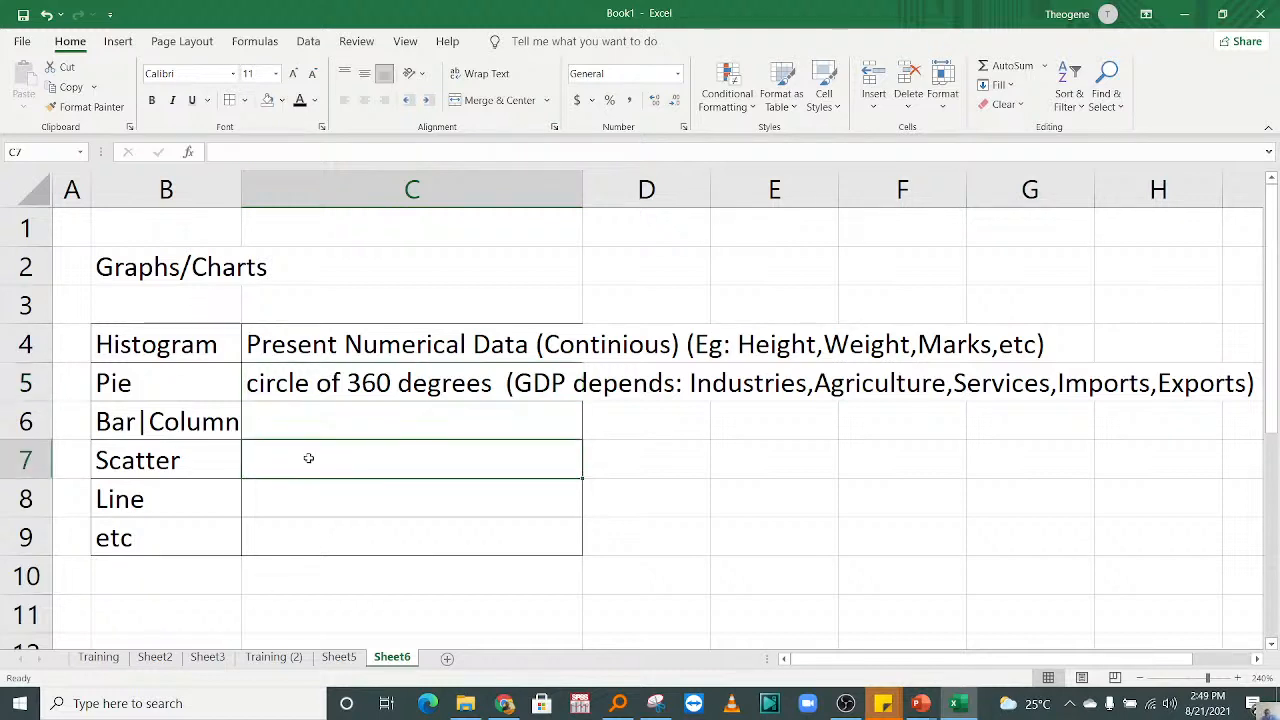
left_click(286, 419)
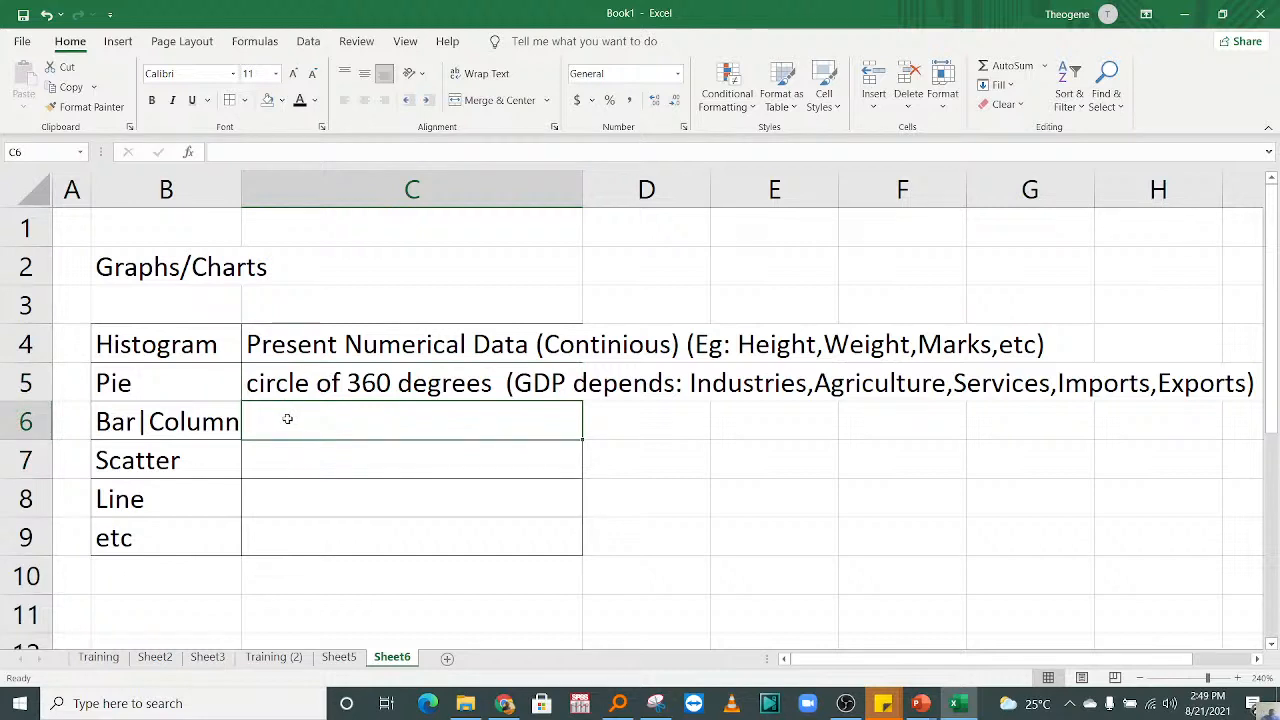
type("Presne")
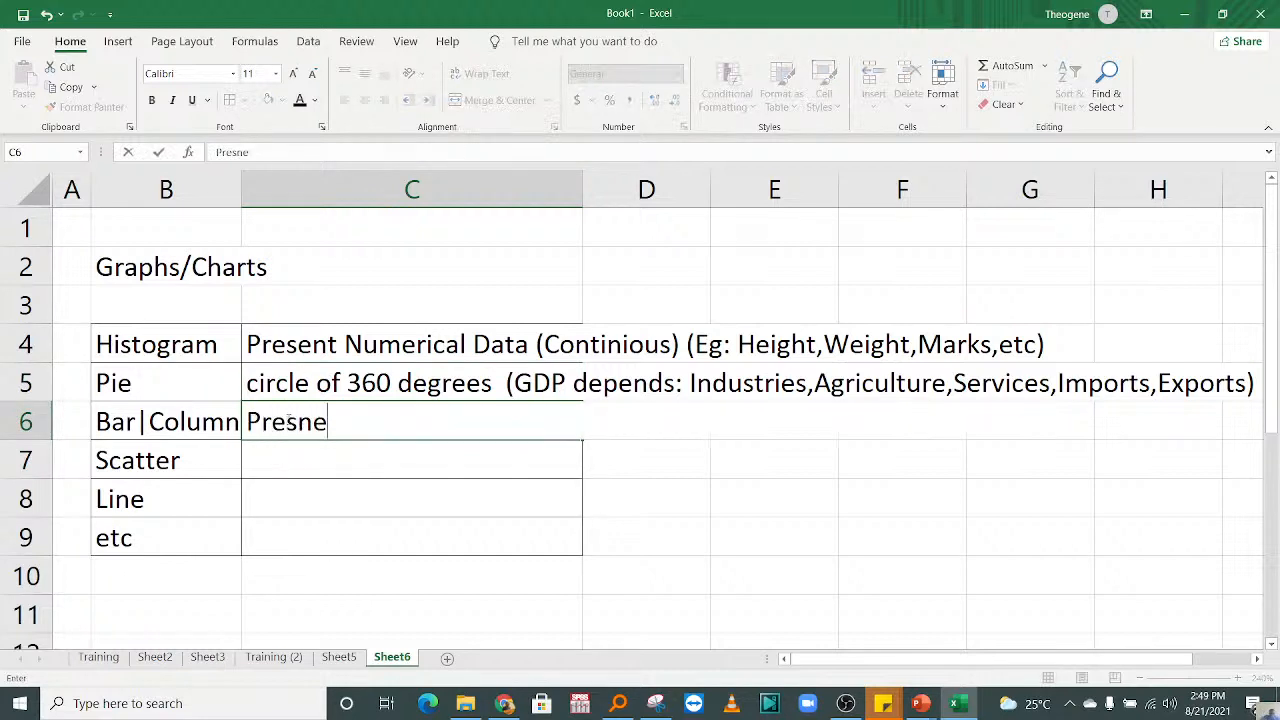
key("BackSpace")
key("BackSpace")
type("ent ")
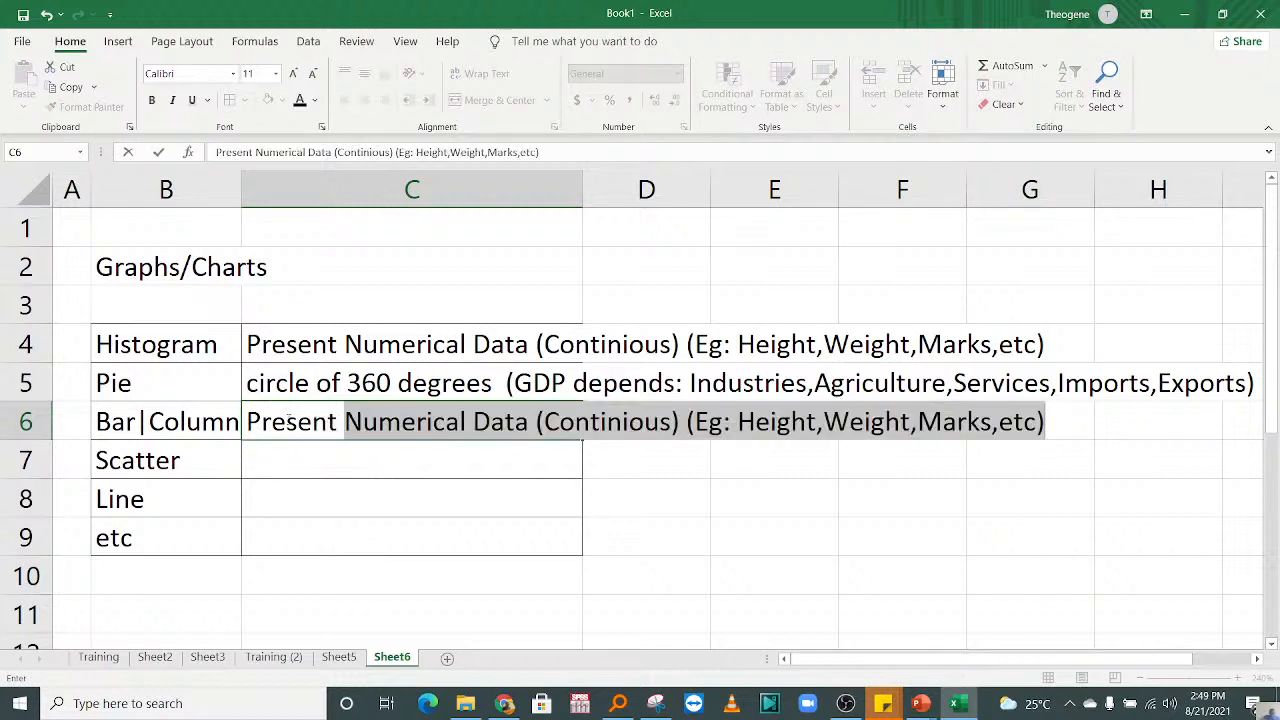
type("Categ")
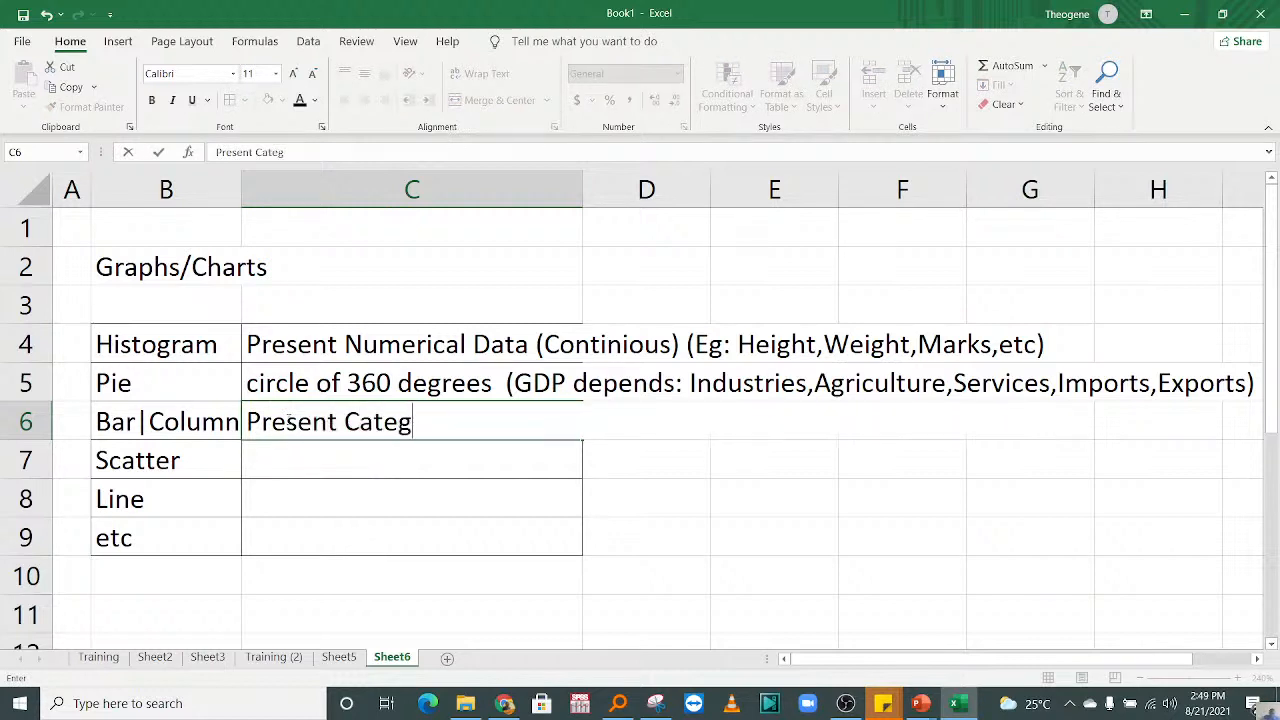
type("orical Data")
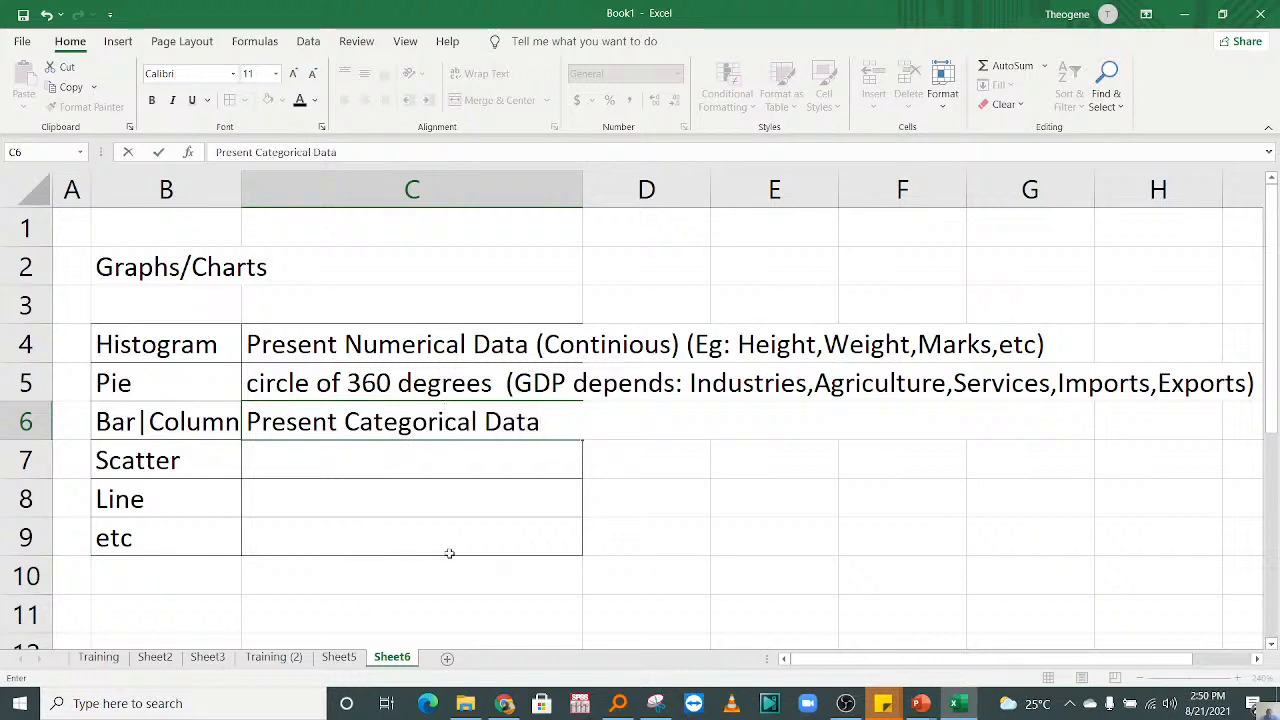
left_click(453, 461)
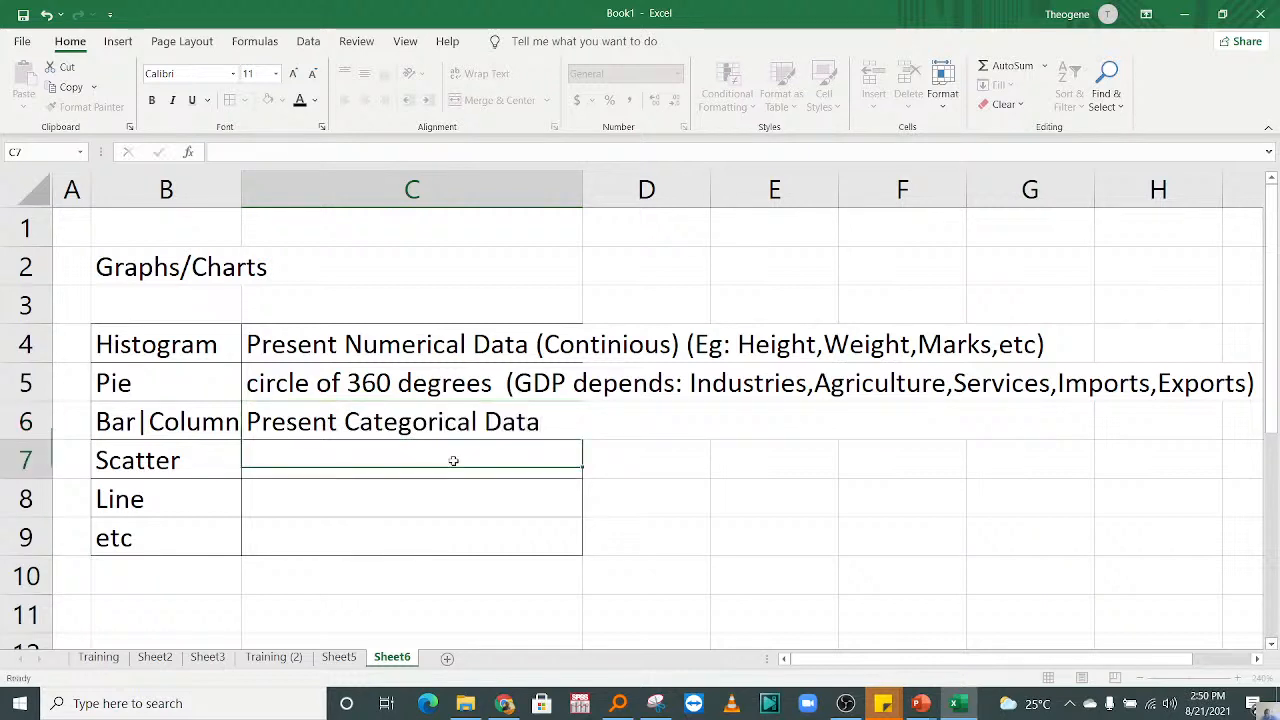
Step: Append the first examples "(Gender,Education category" to the bar/column chart description in cell C6
double_click(577, 418)
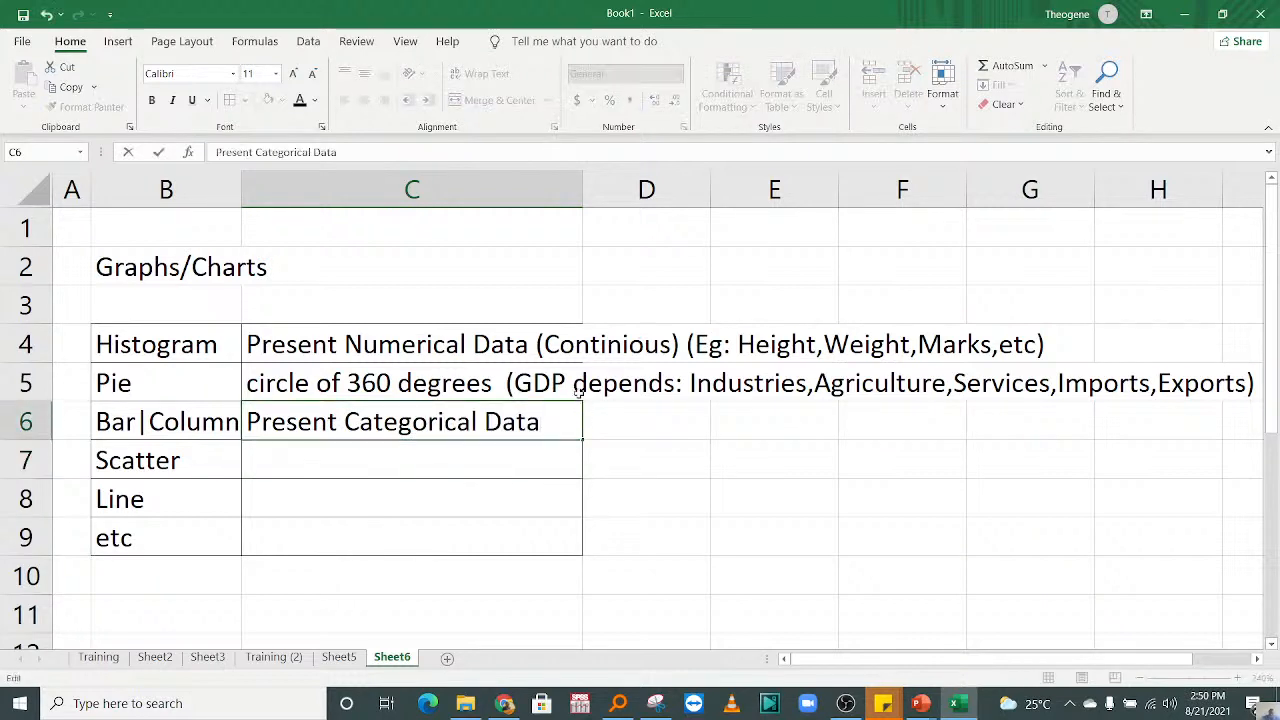
type("(Pr")
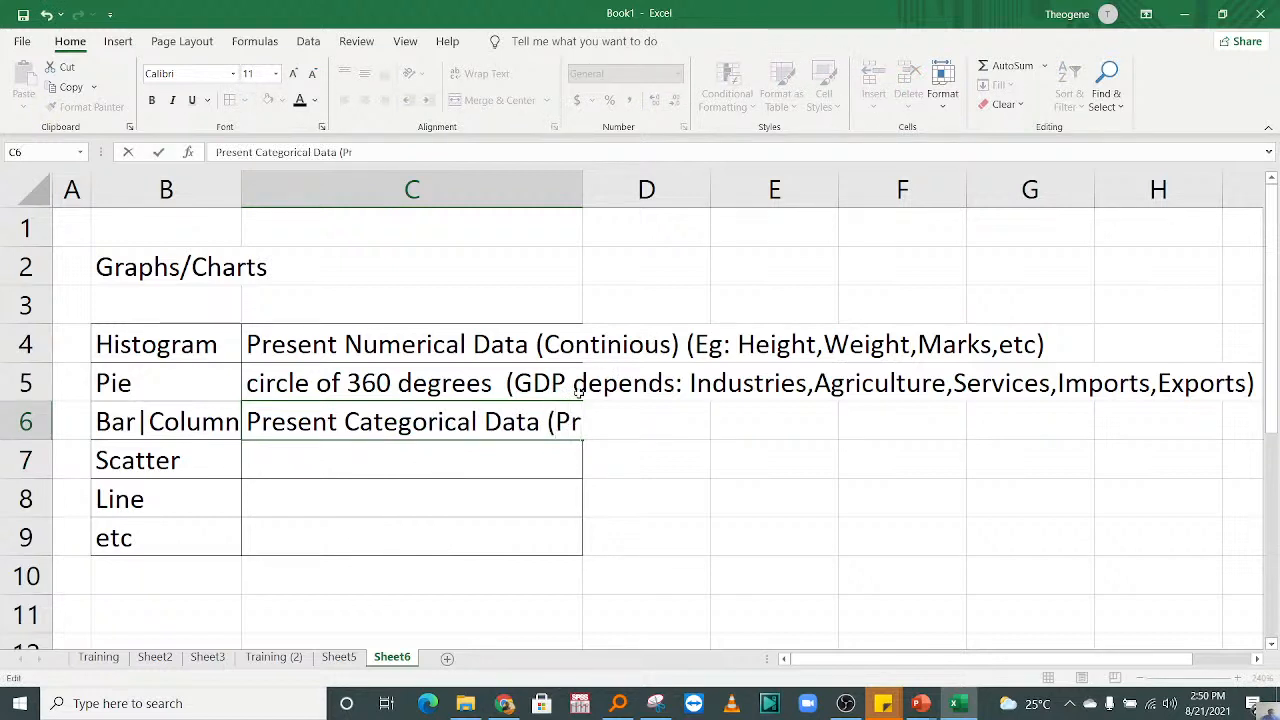
key("BackSpace")
key("BackSpace")
left_click(339, 424)
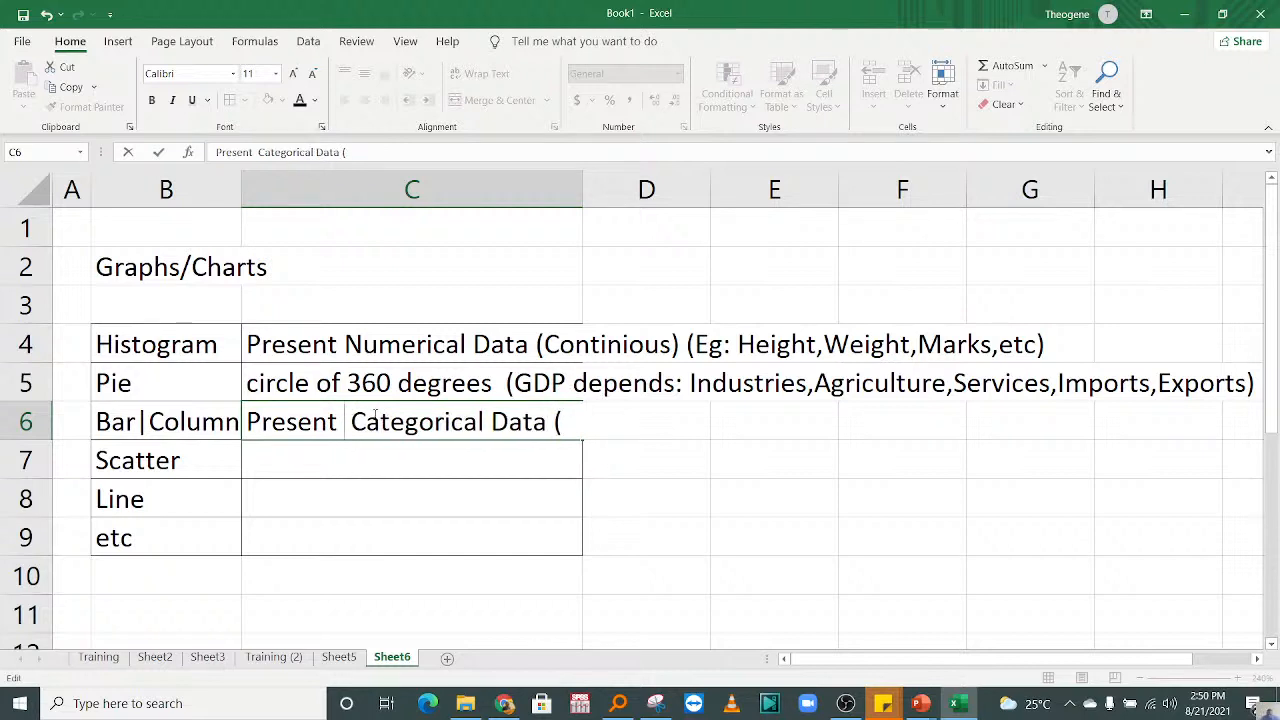
left_click(562, 422)
type("Gender,")
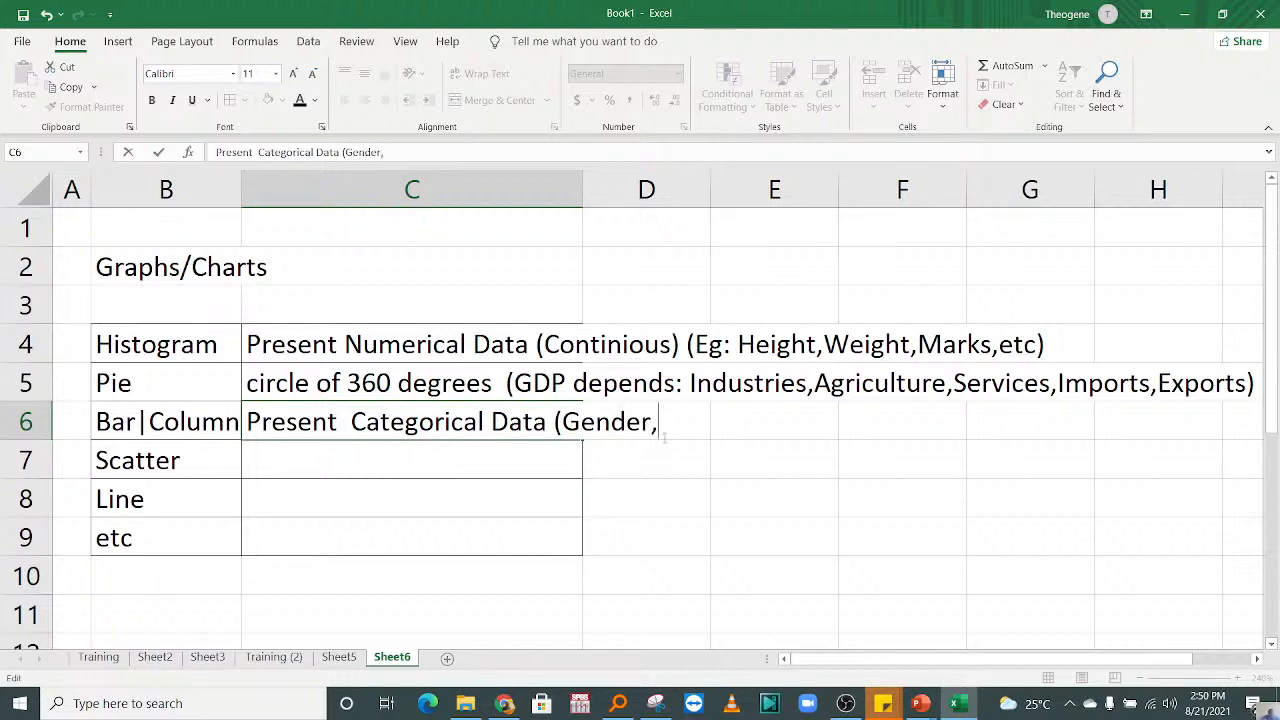
type("Educa")
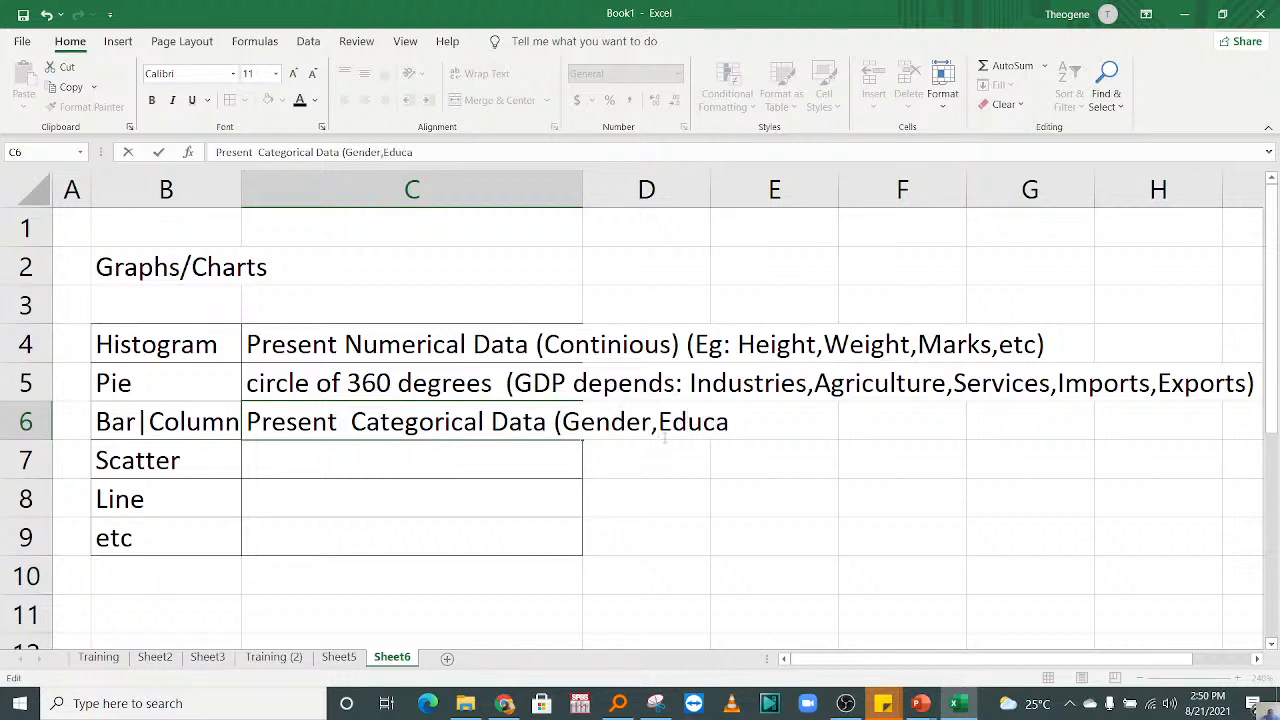
type("tion category")
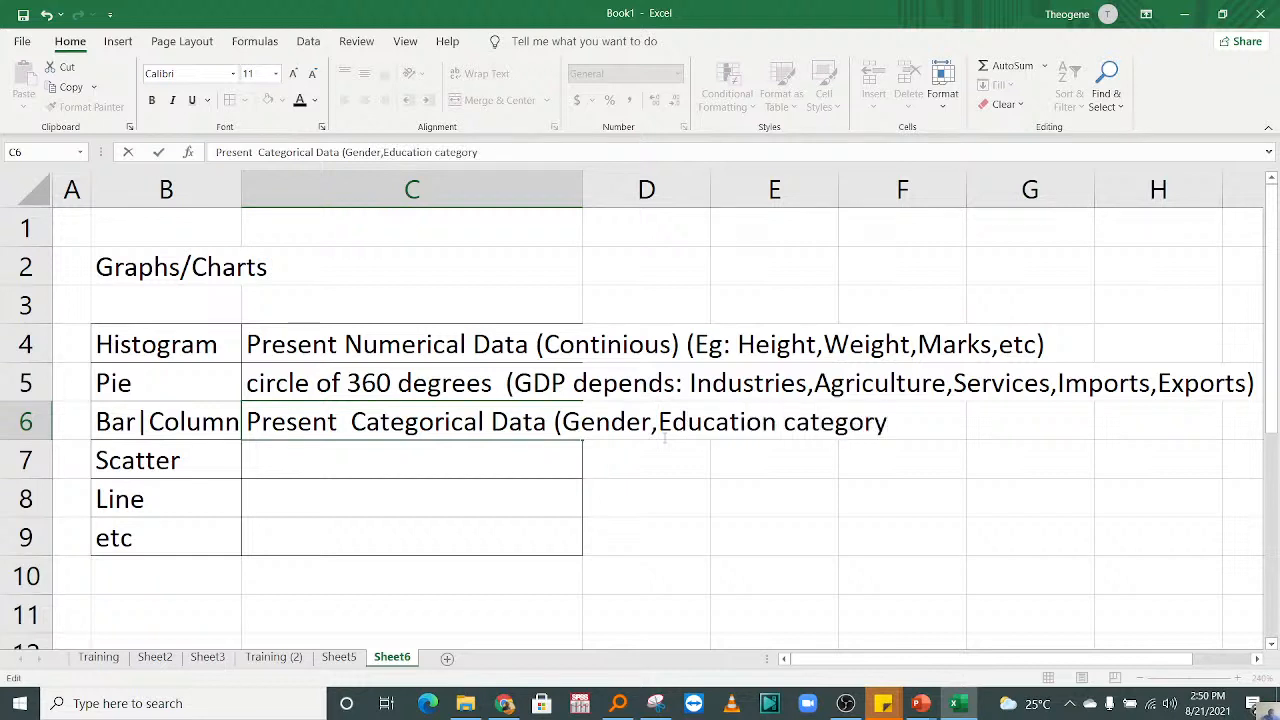
type(",")
Step: Complete the example list in cell C6 with ",Employee category,province)" and commit the entry
type("Employe")
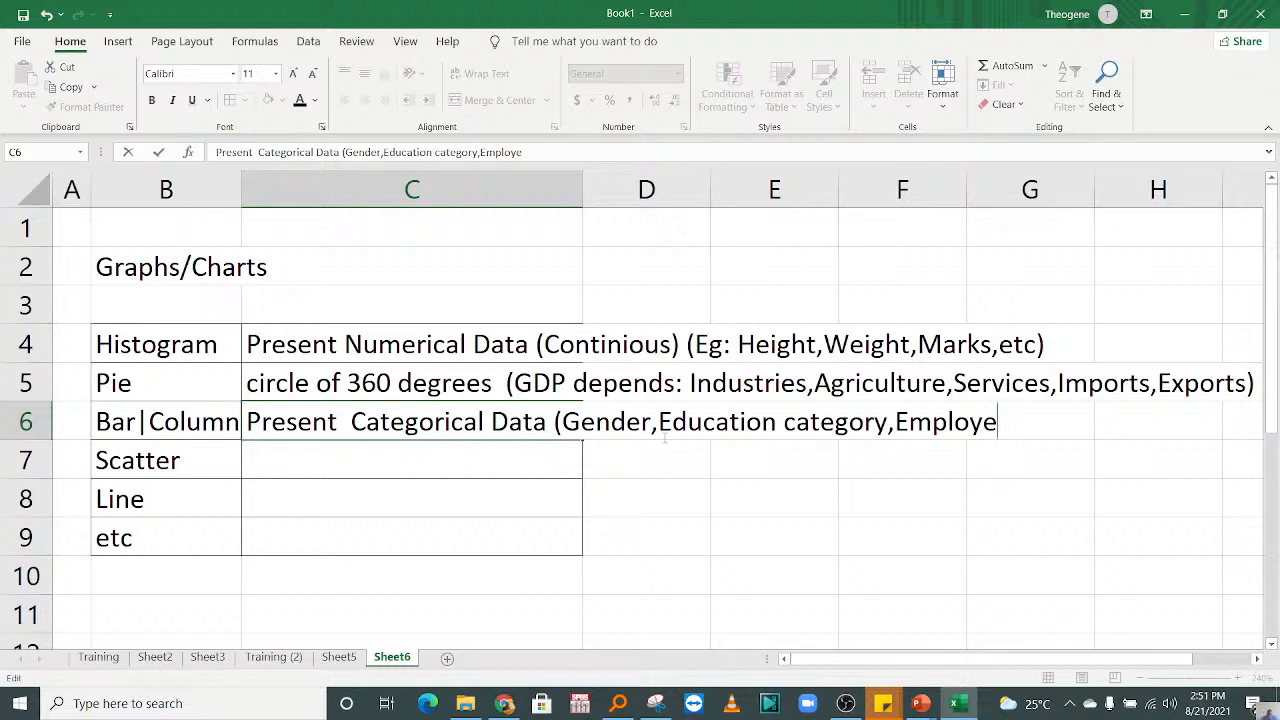
type("ee")
key("BackSpace")
type("cetegory")
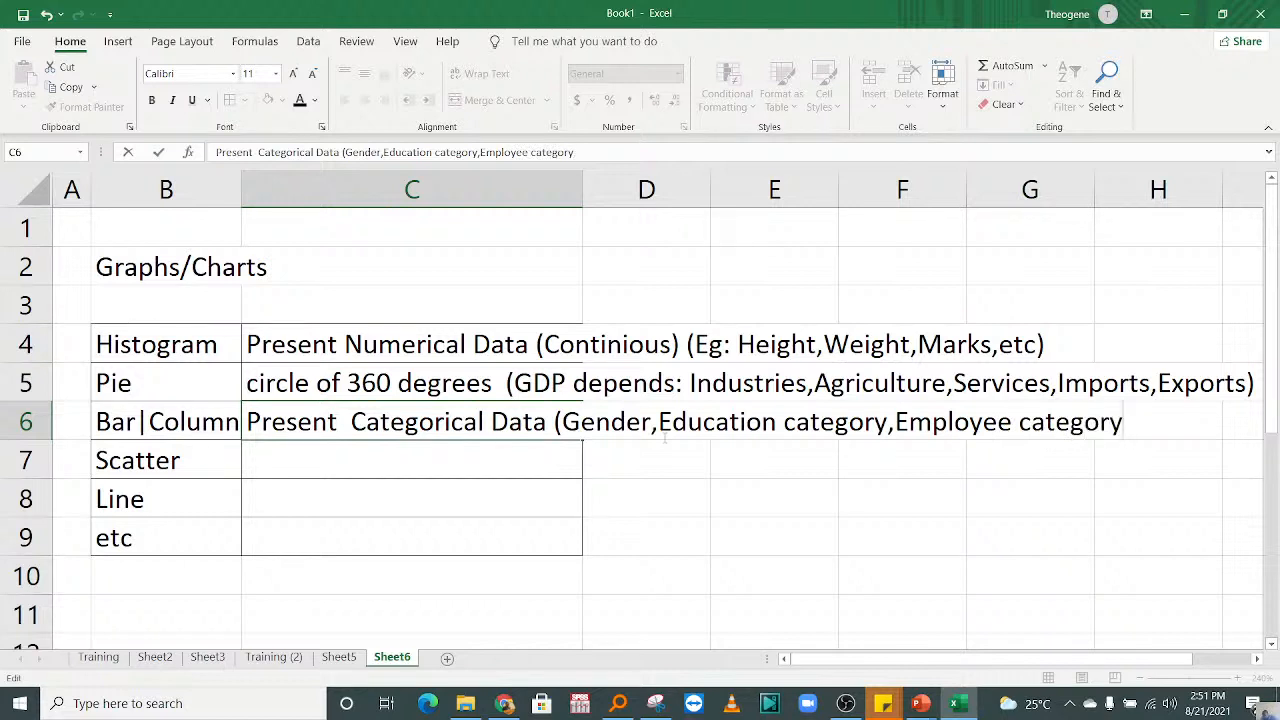
type(",prive")
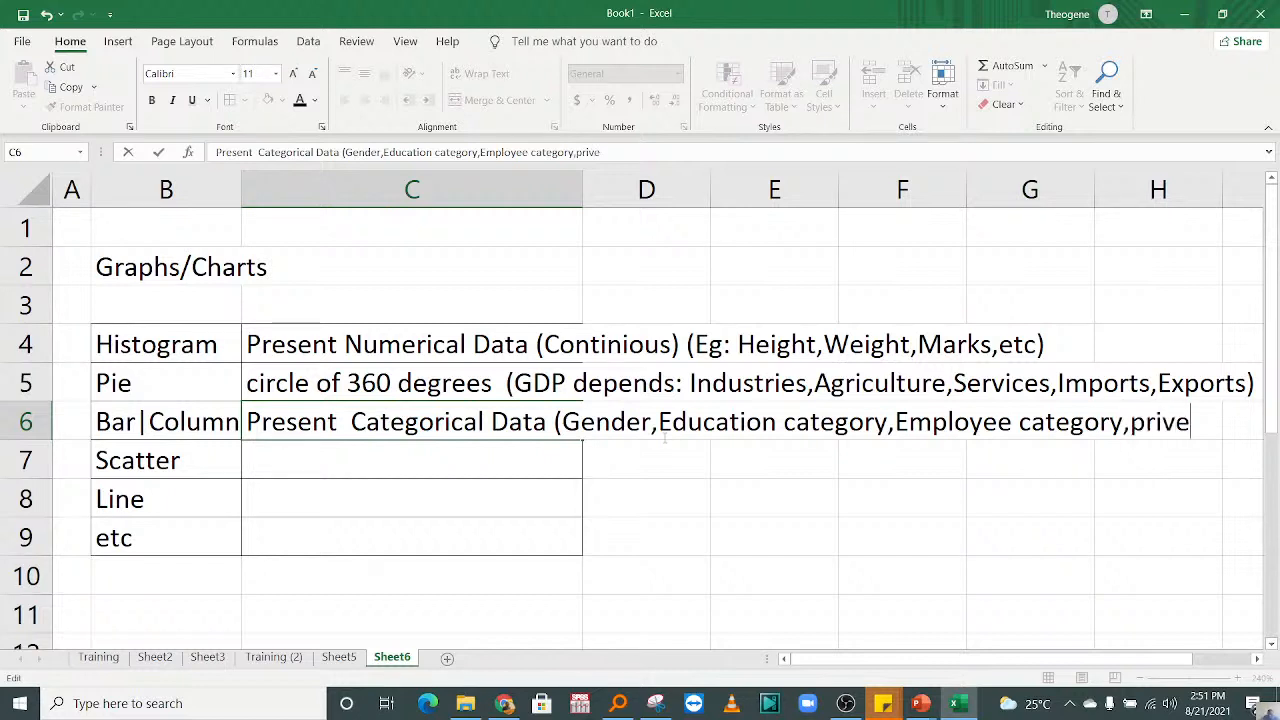
key("BackSpace")
key("BackSpace")
key("BackSpace")
type("ovince)")
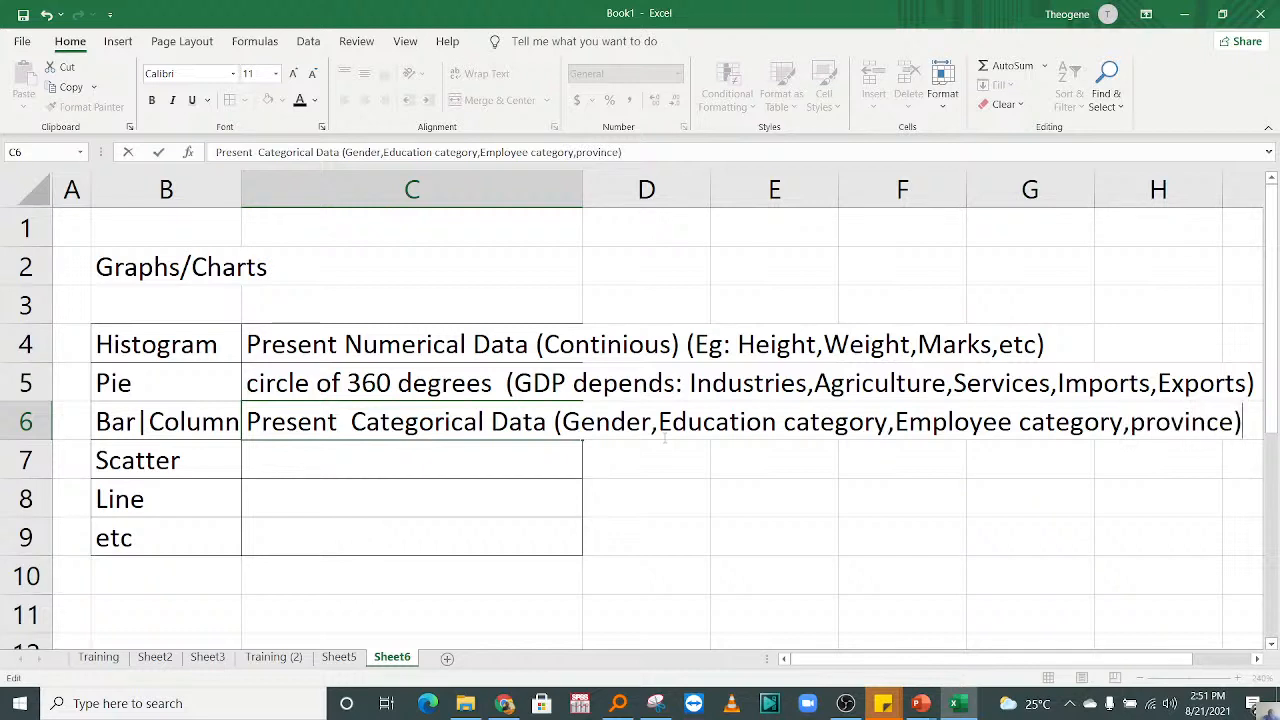
left_click_drag(324, 482, 304, 454)
left_click(300, 459)
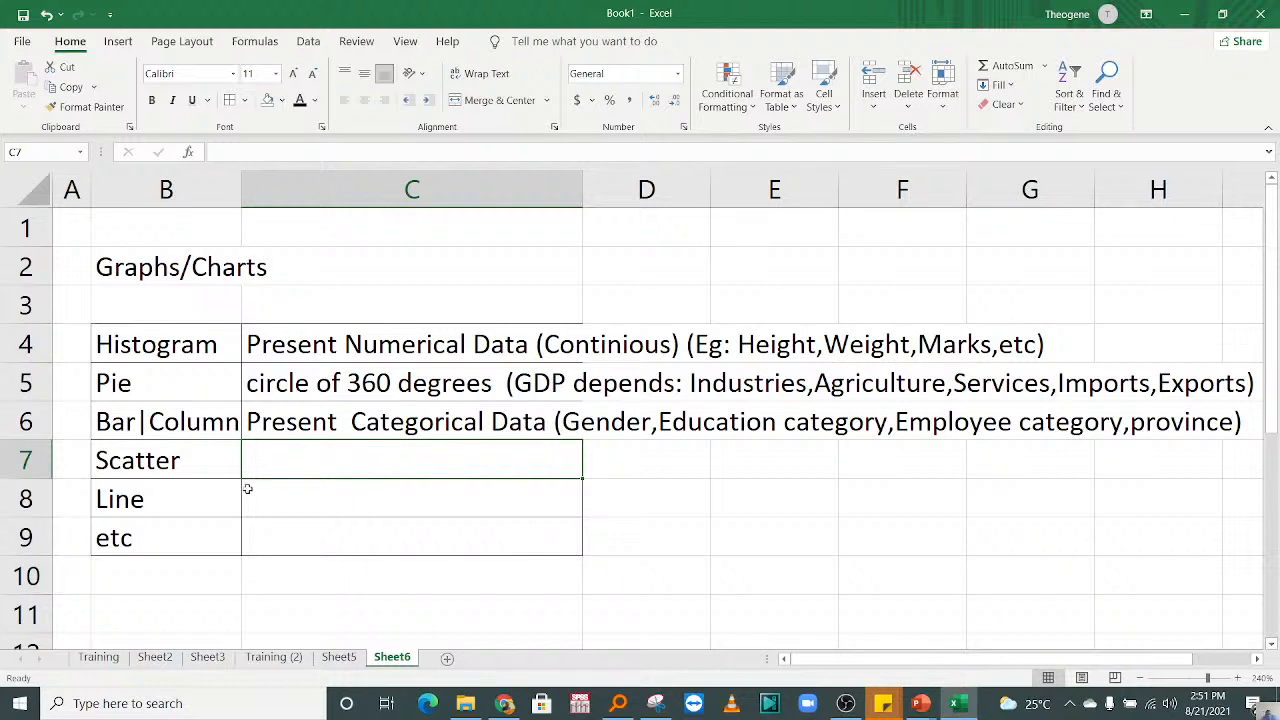
Step: Enter "Compare two numerical variables" in cell C7 as the description of the scatter chart
left_click(200, 498)
left_click(316, 468)
type("Compare")
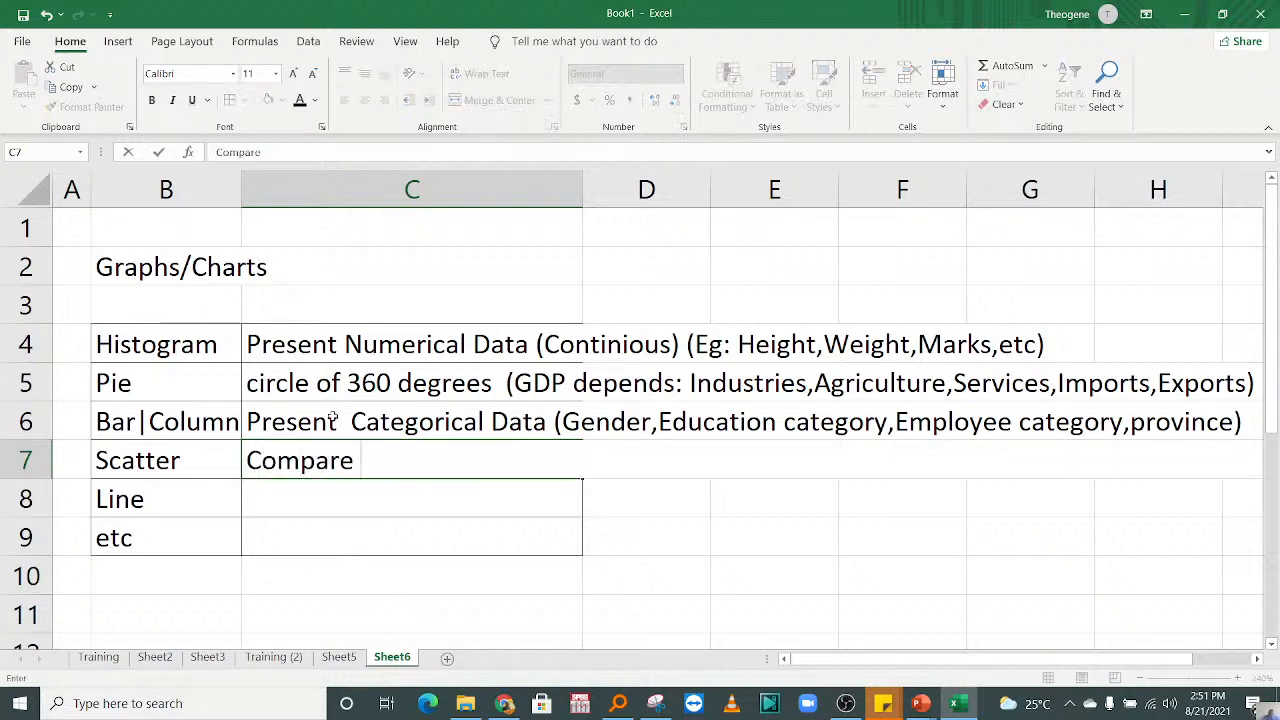
type(" two nume")
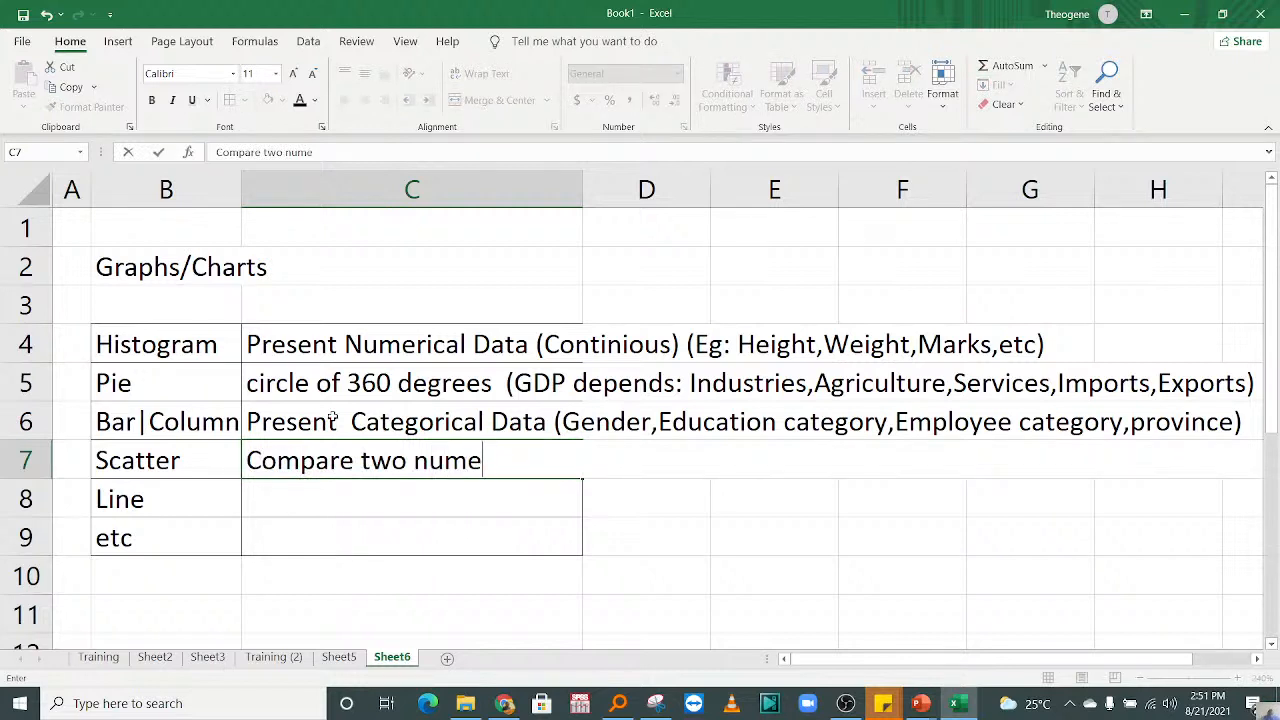
type("rical varia")
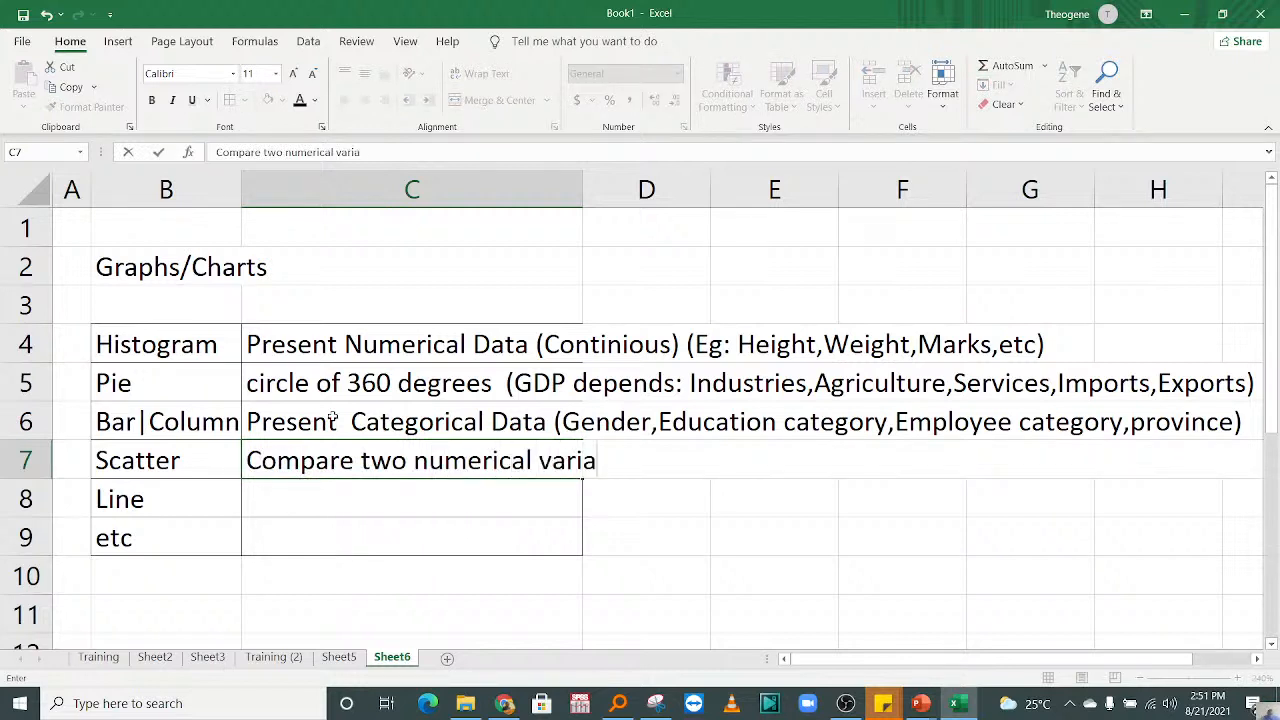
type("bles")
key("Return")
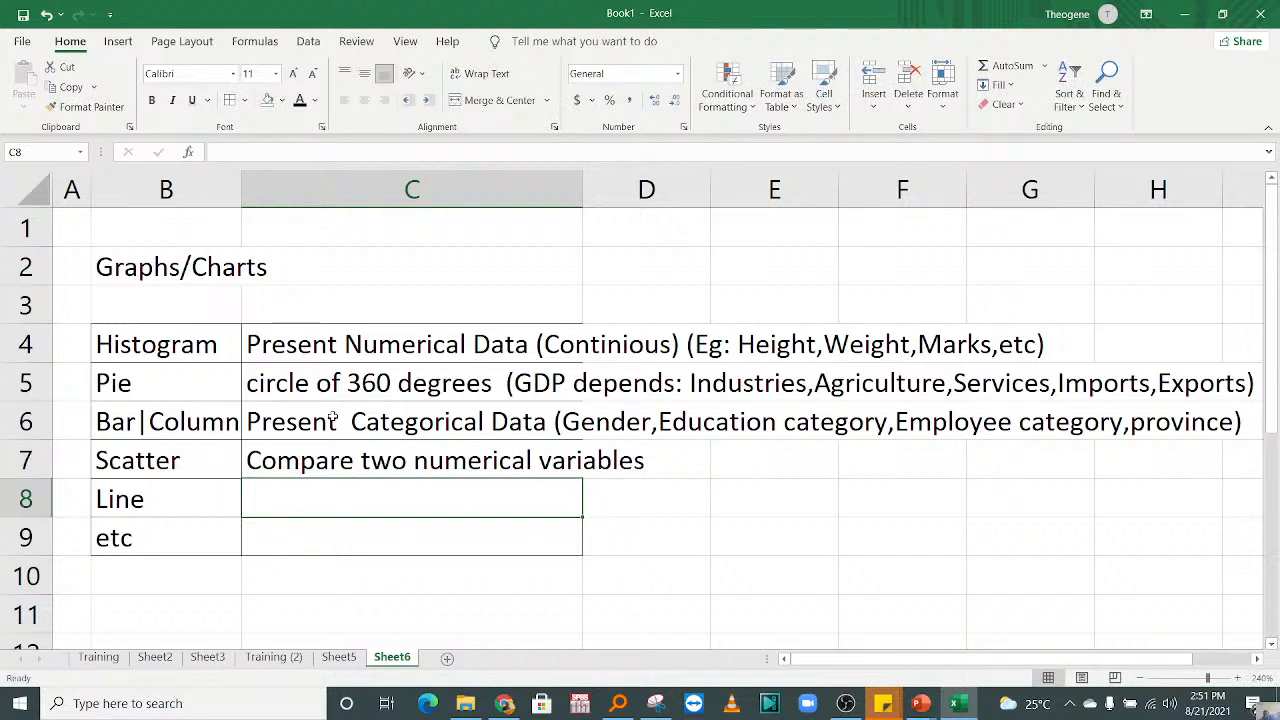
Step: Append the start of an example question, "(How does a salary increase", to the scatter chart description in cell C7
left_click(426, 455)
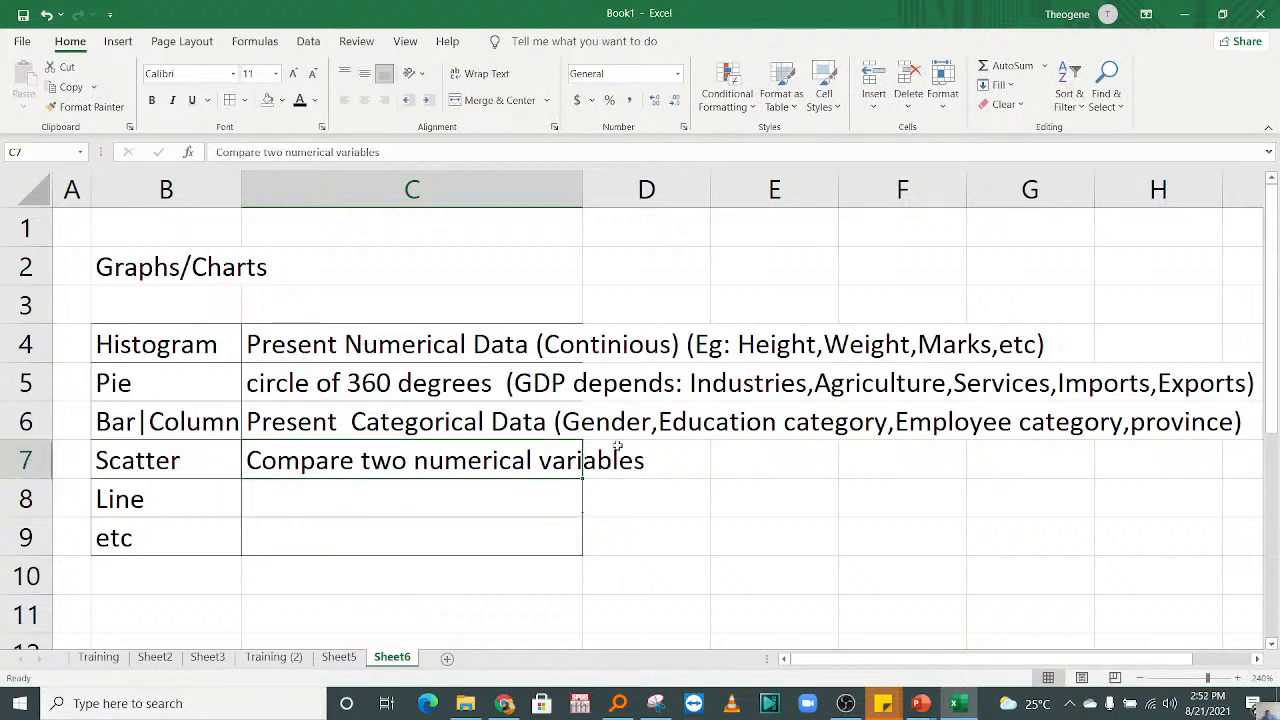
double_click(514, 460)
left_click(653, 469)
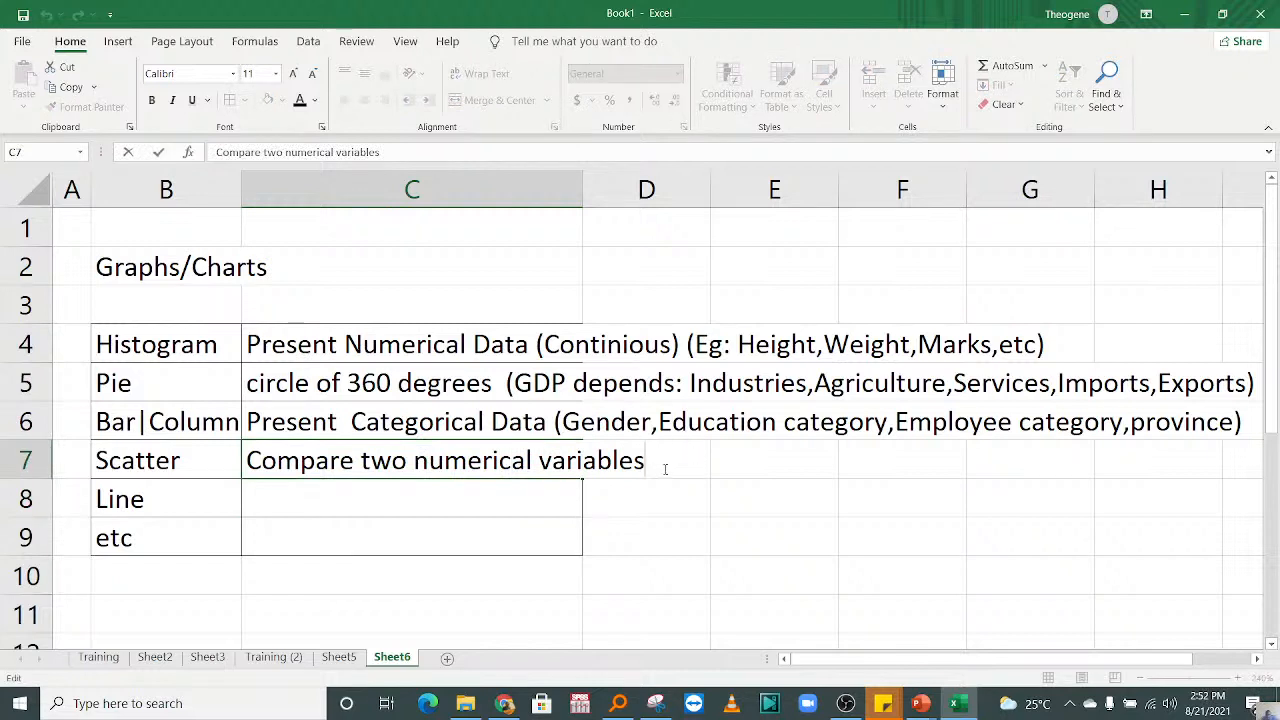
type("(Ho")
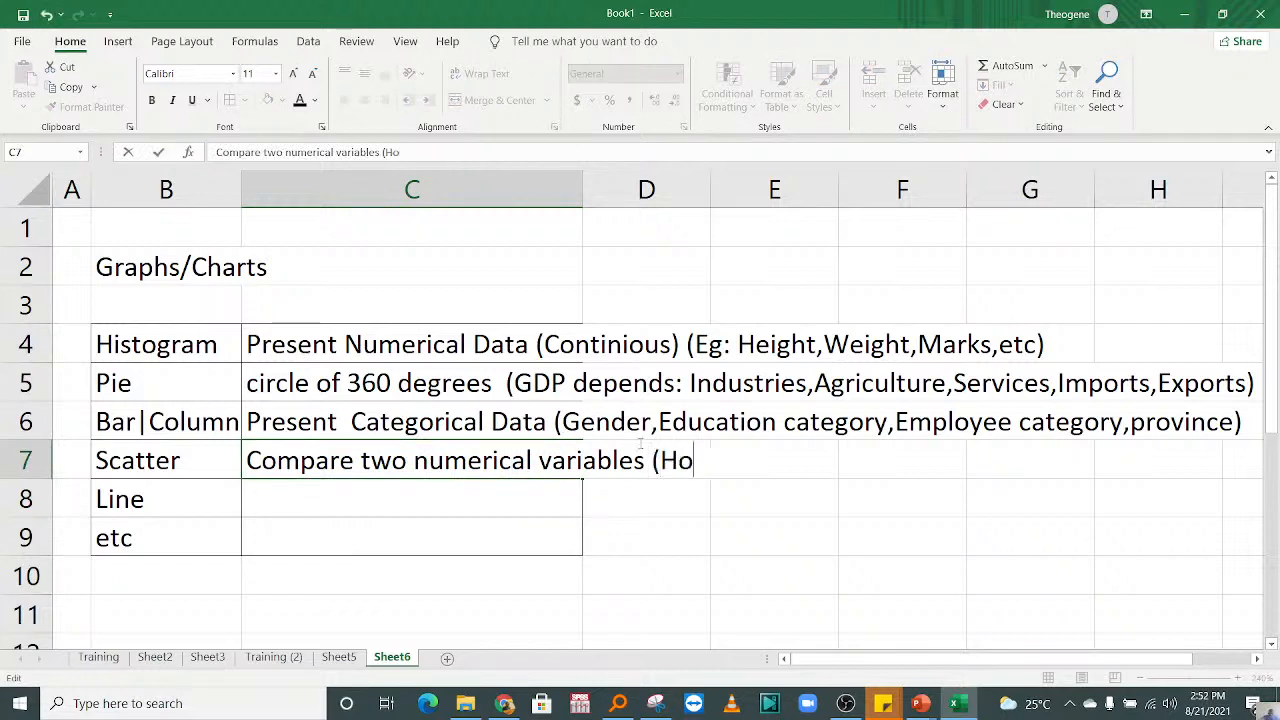
type("w doea s")
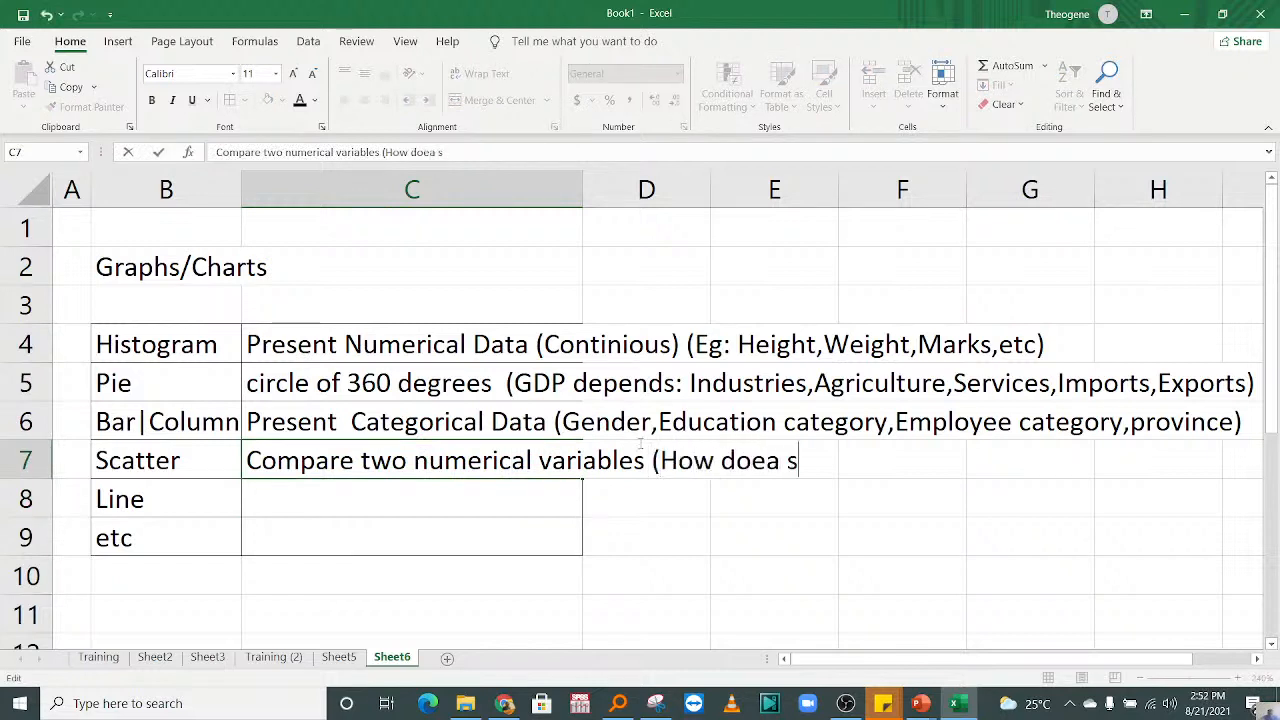
key("BackSpace")
key("BackSpace")
key("BackSpace")
type("s a salary ")
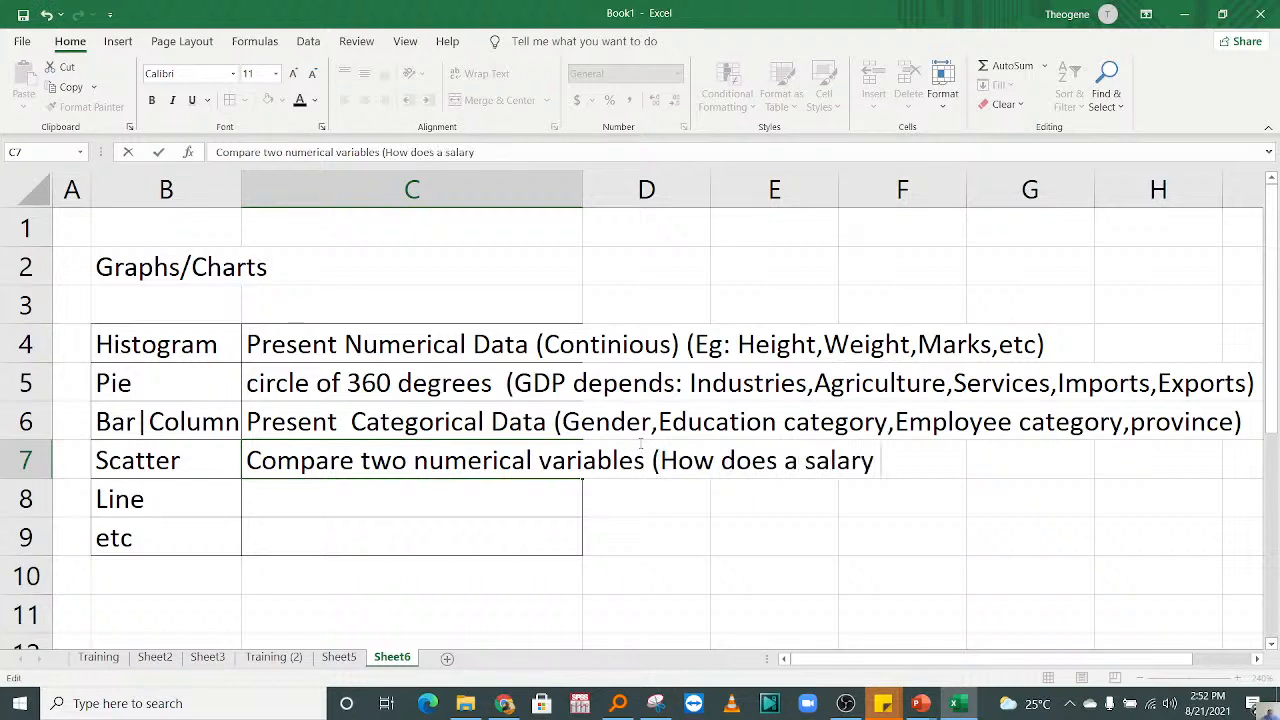
type("increase")
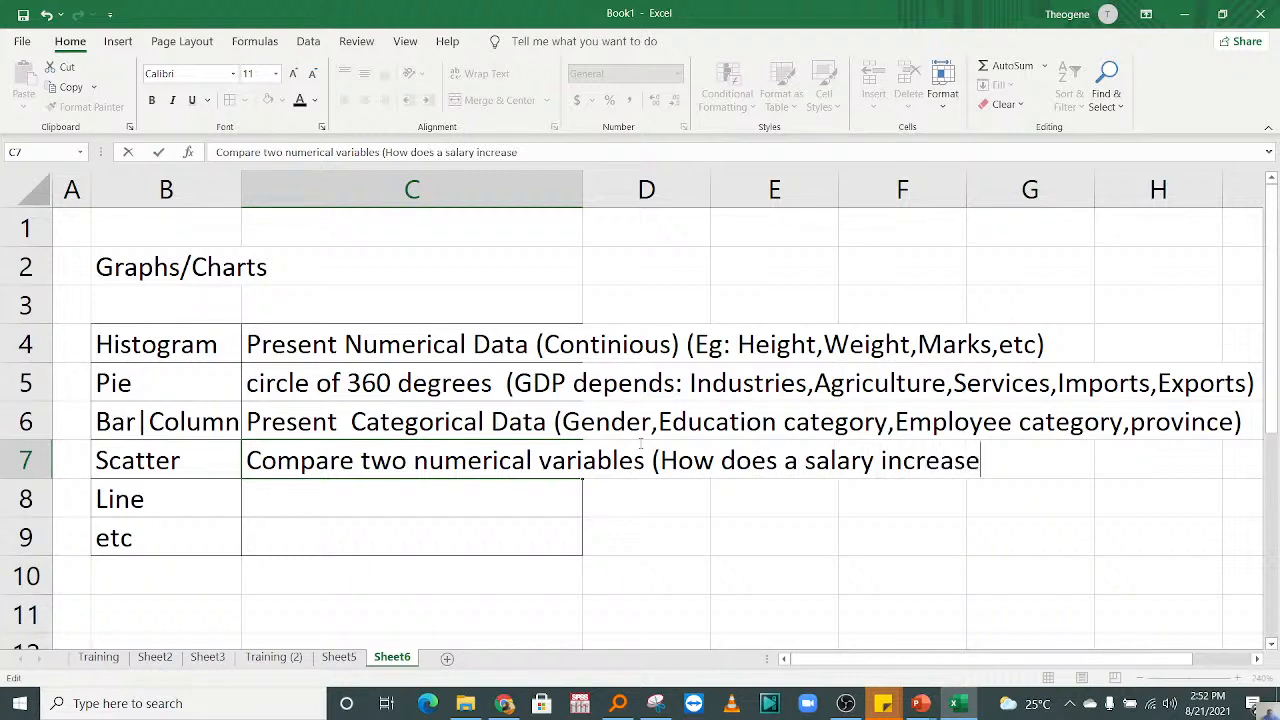
type(" with")
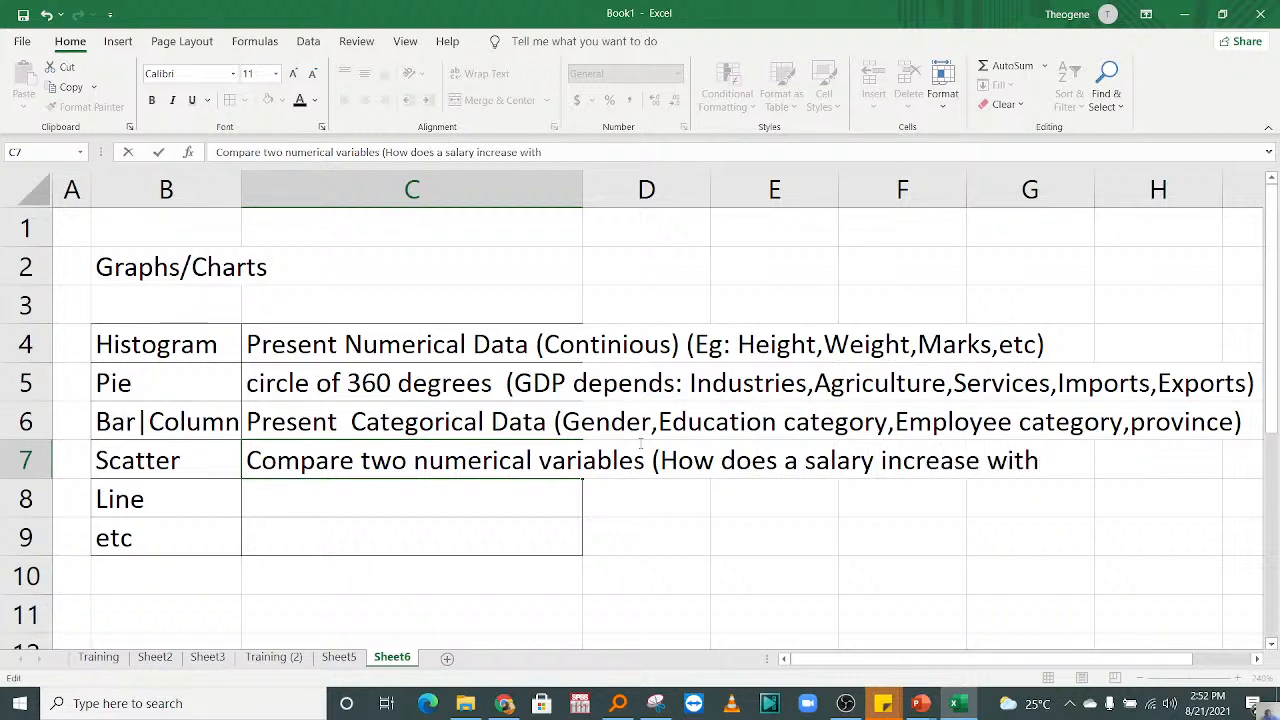
type(" eployemenr")
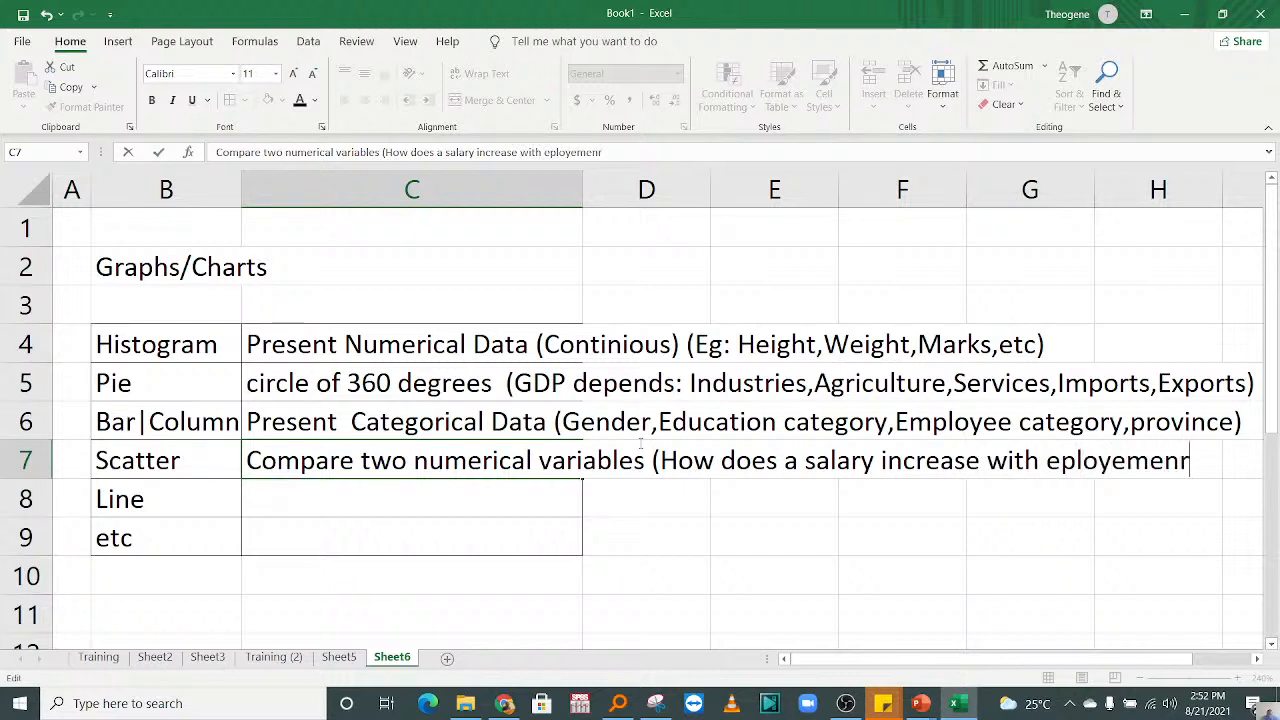
Step: Complete the example question in cell C7 with " with eployment experience)" and commit the entry
key("BackSpace")
key("BackSpace")
key("BackSpace")
key("BackSpace")
key("BackSpace")
key("BackSpace")
key("BackSpace")
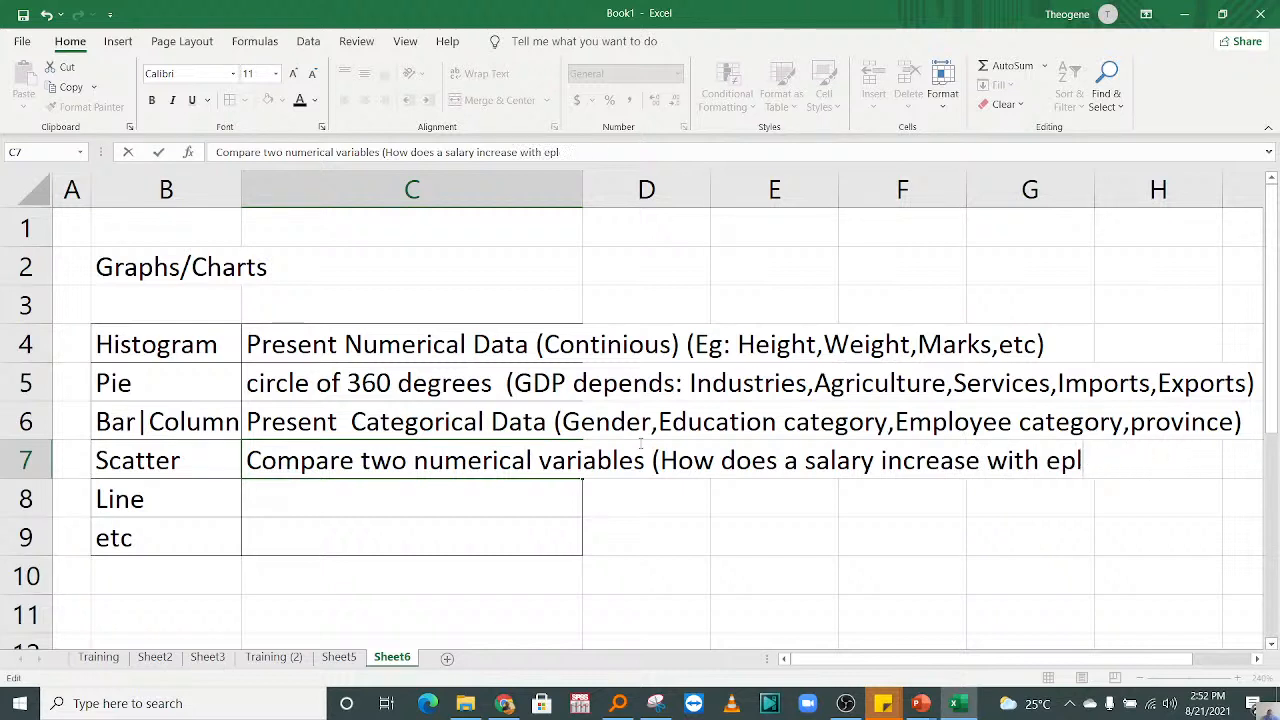
type("oyment ")
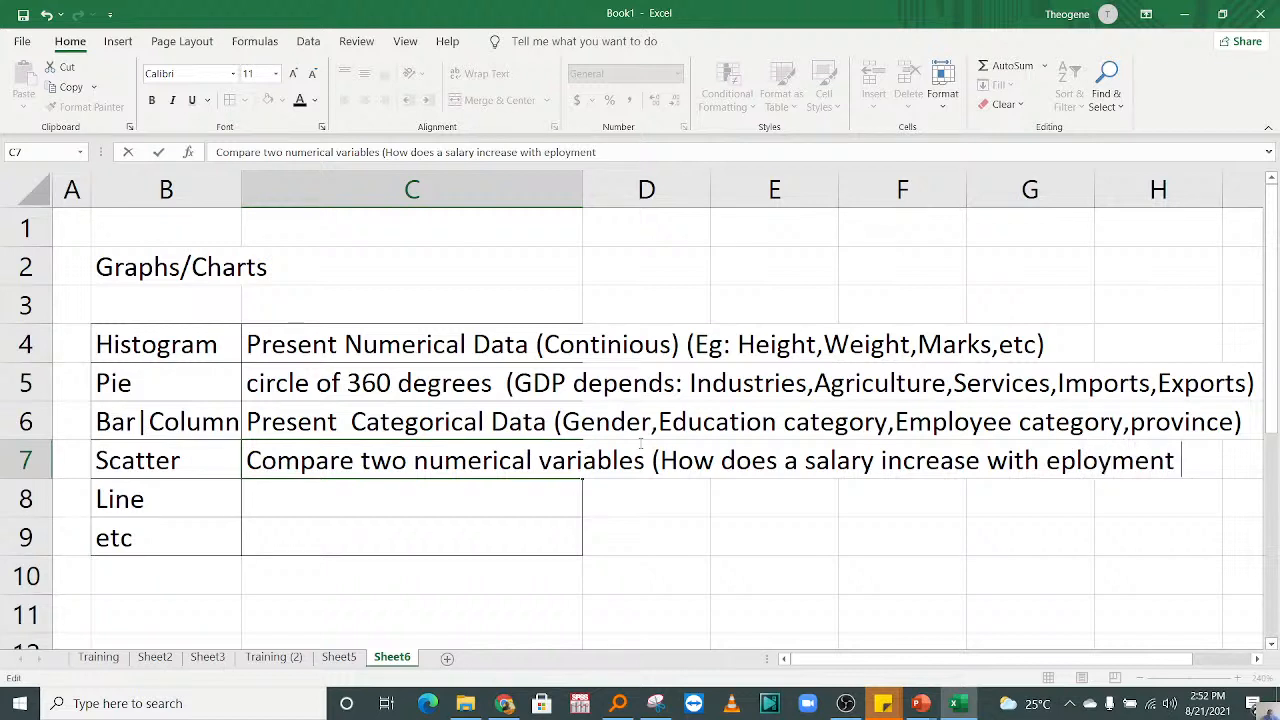
type("experi")
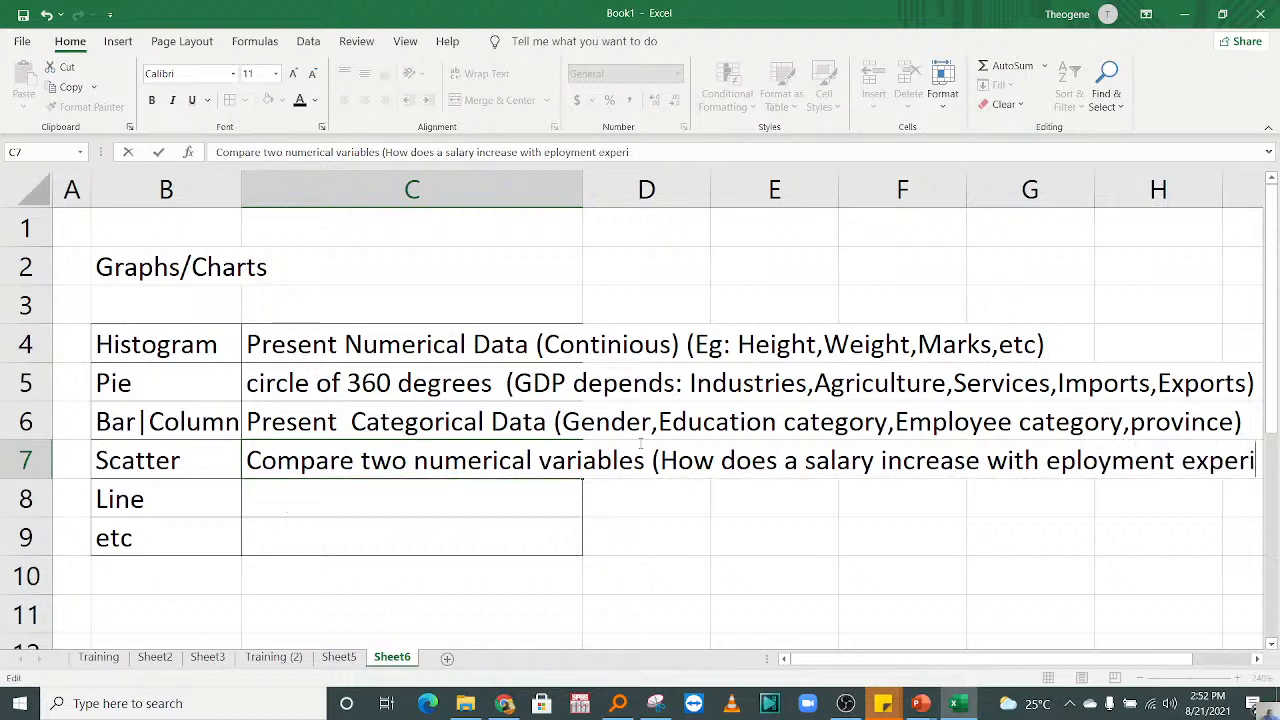
type("ence")
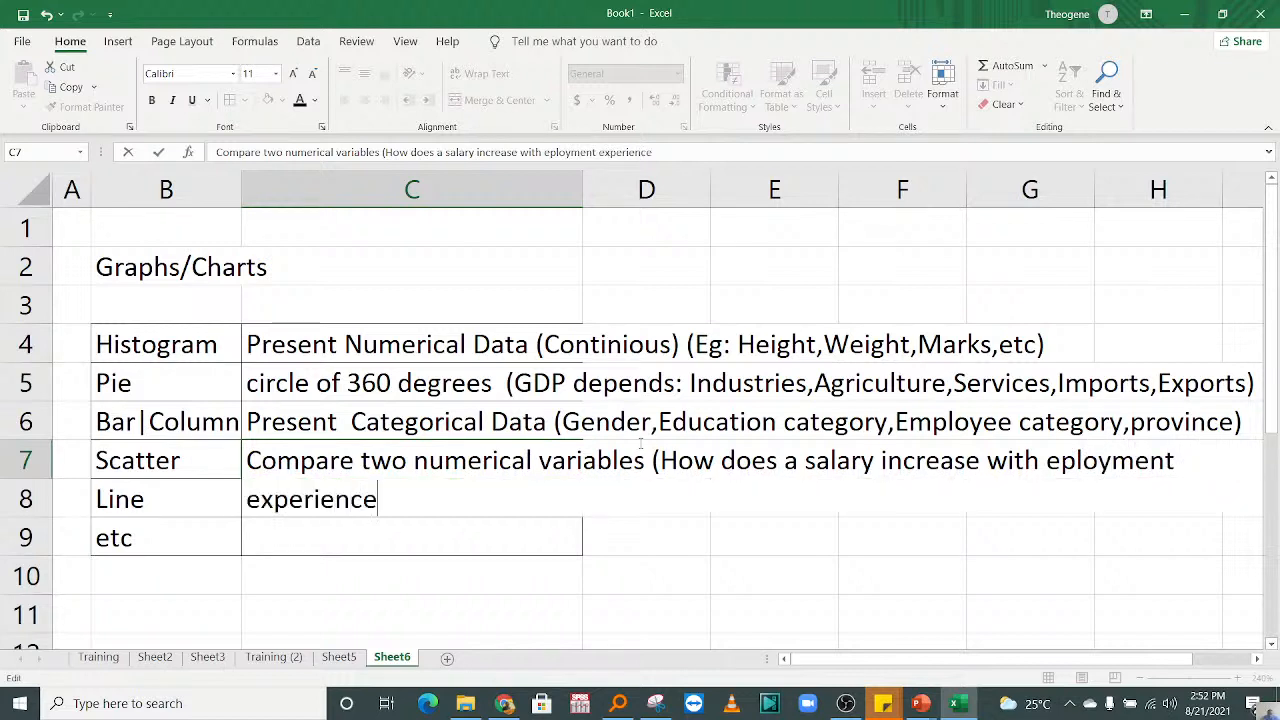
type(")")
left_click(650, 532)
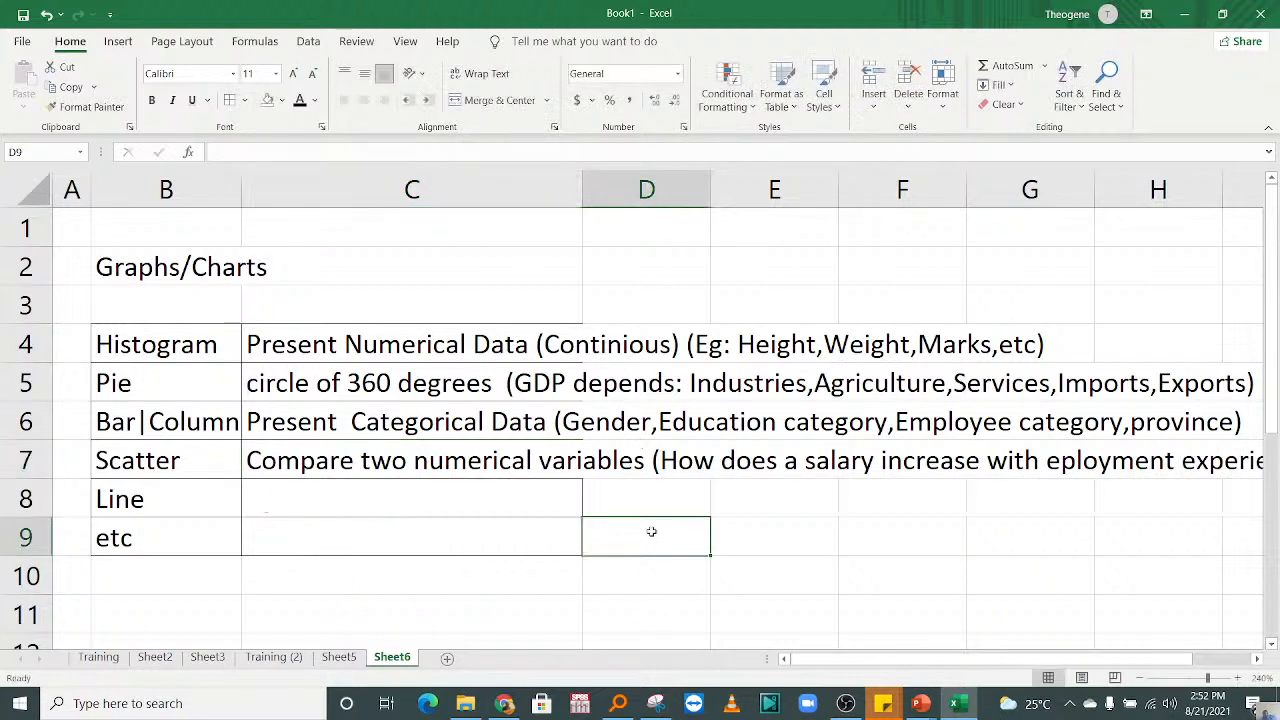
Step: Correct the misspelled word "eployment" to "employment" in the scatter chart description in cell C7
double_click(414, 460)
left_click(1076, 460)
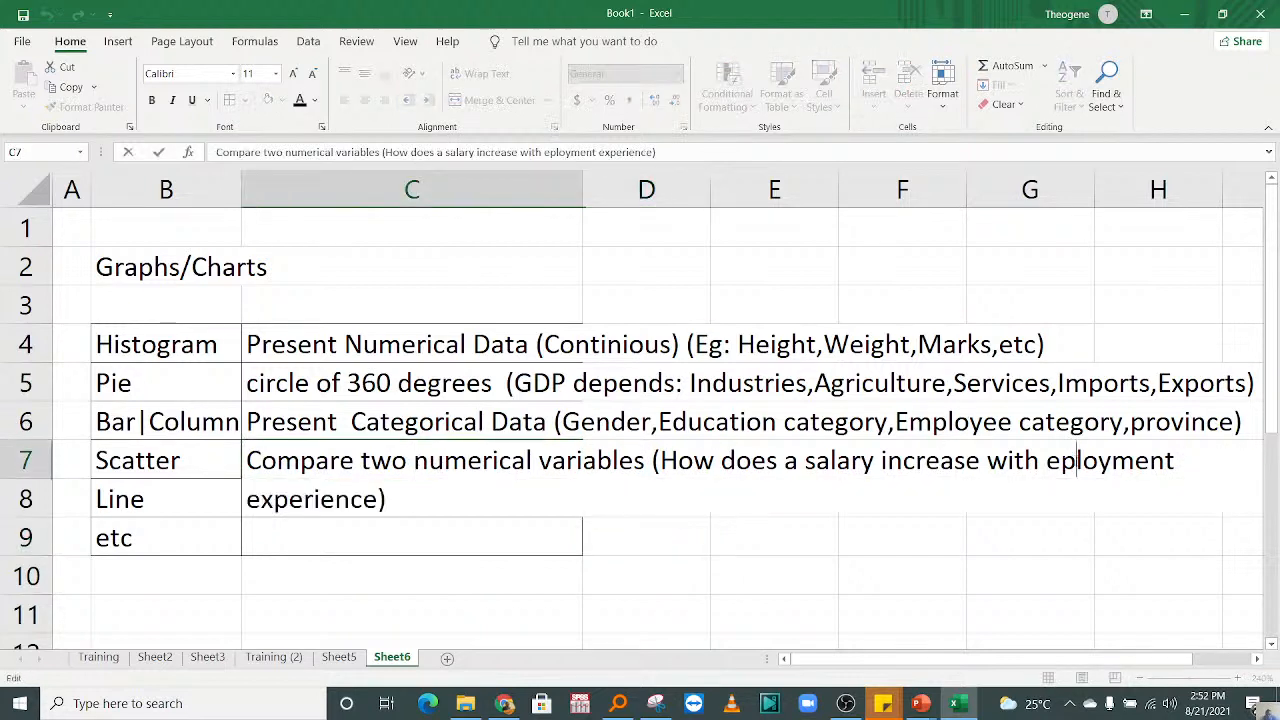
type("m")
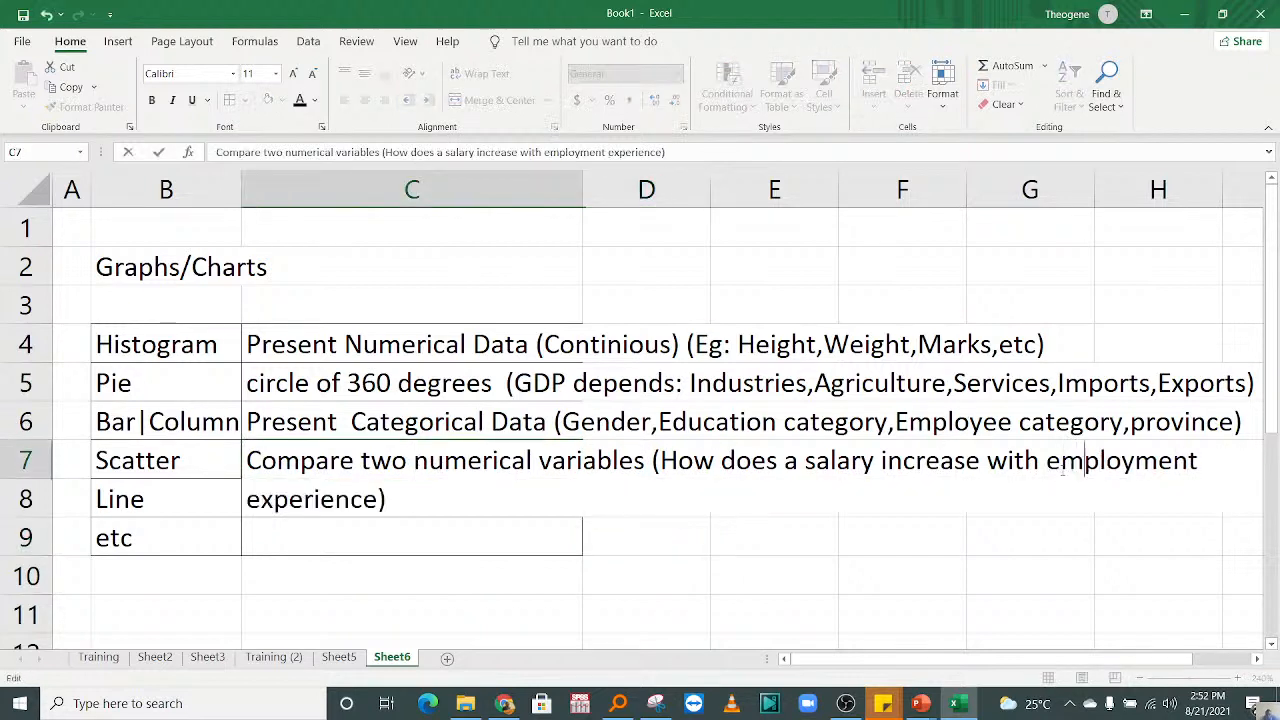
left_click(651, 551)
left_click(189, 386)
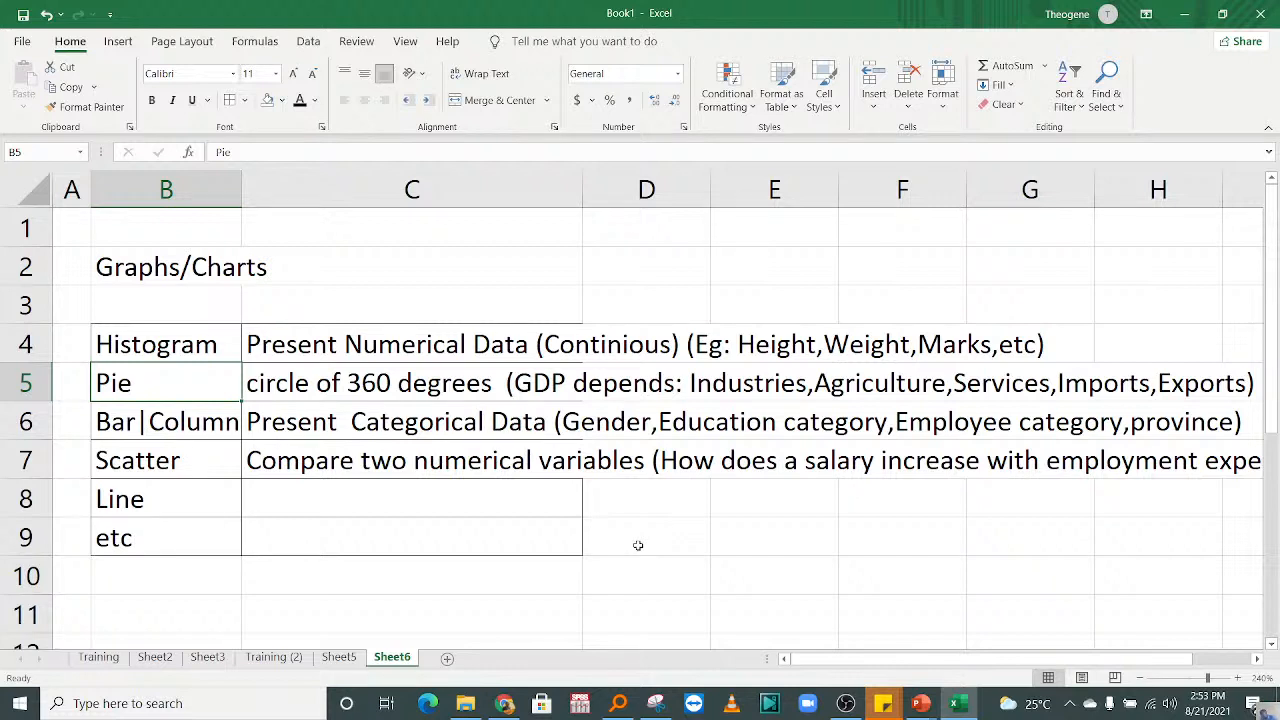
Step: Enter "to present data of different period" in cell C8 as the description of the line chart
left_click(452, 514)
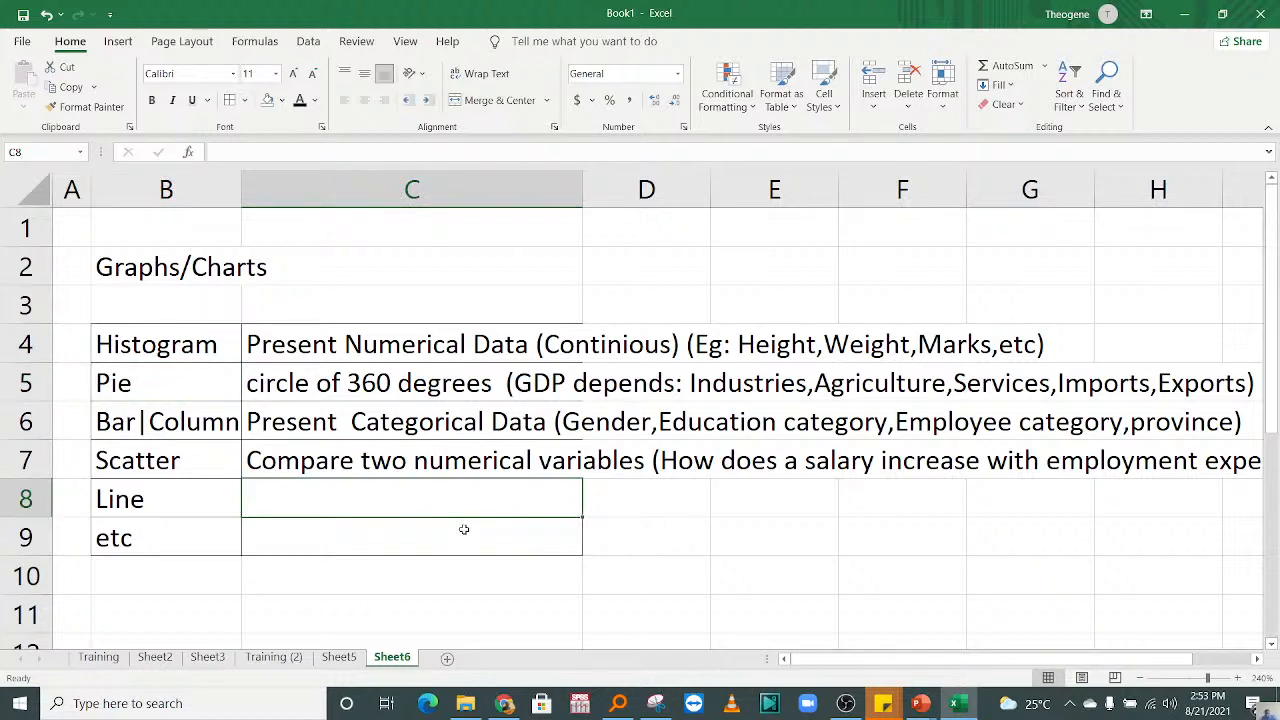
type("to pre")
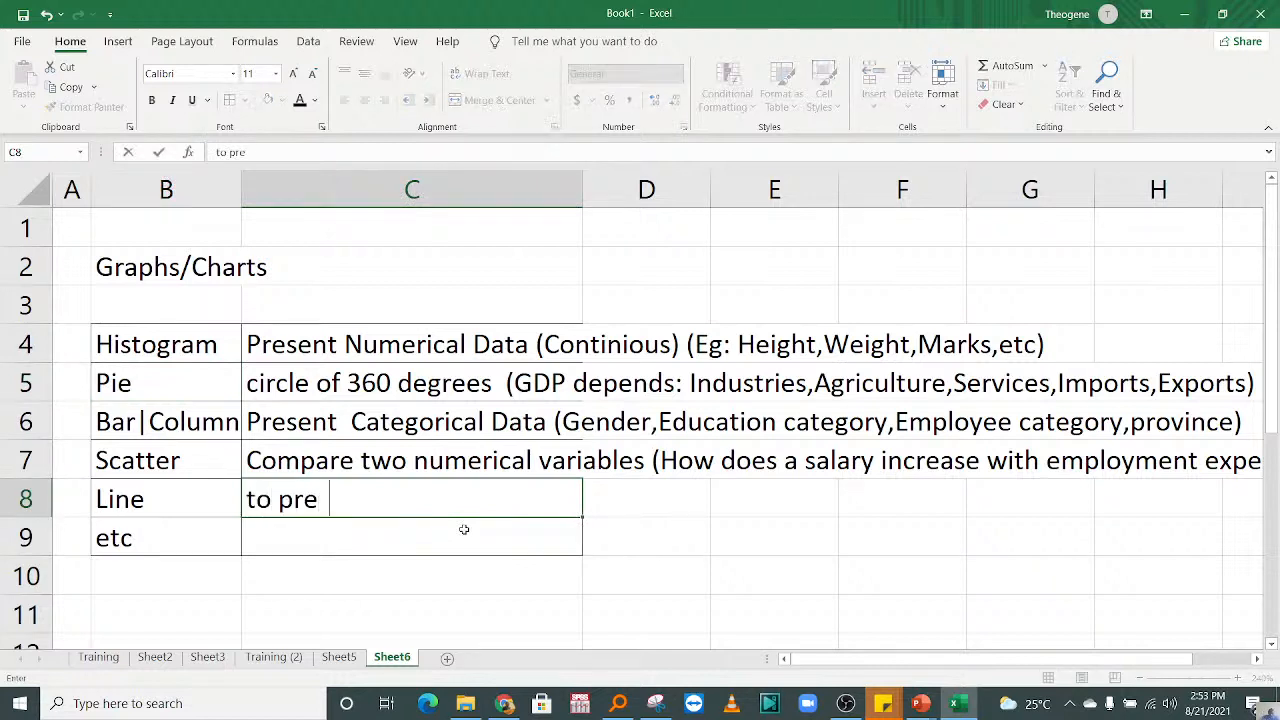
type("sent data of ")
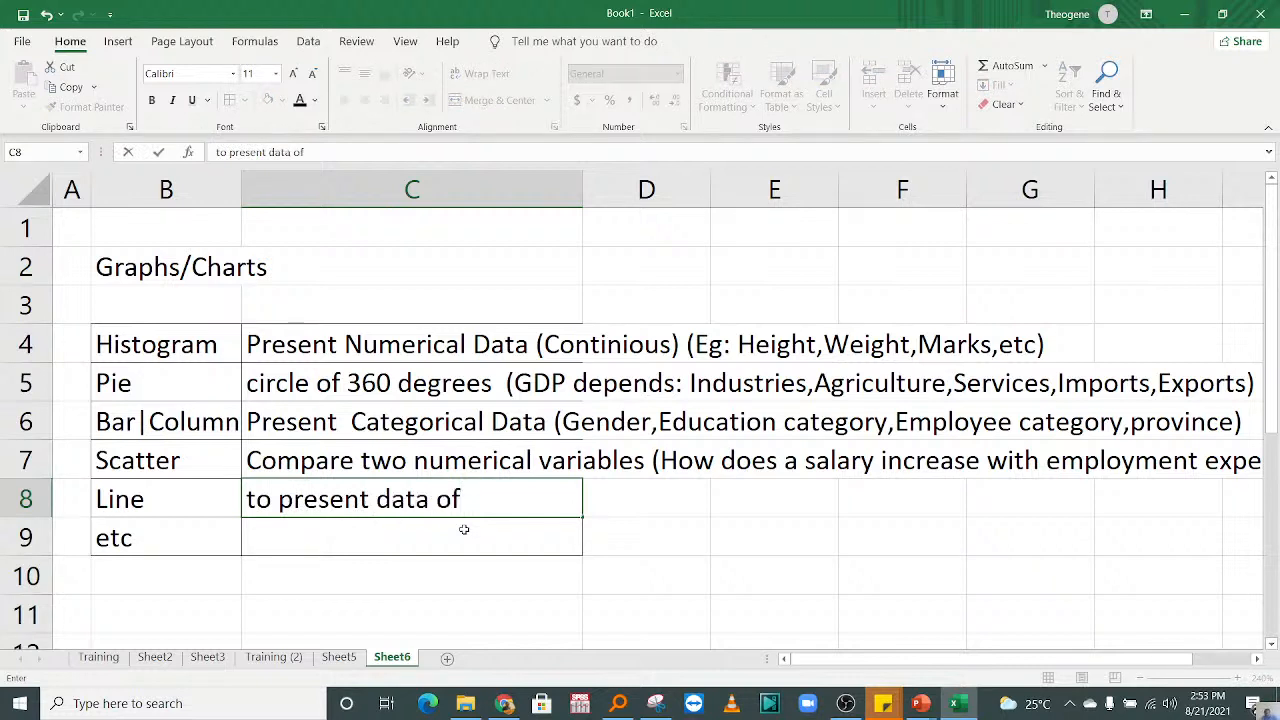
type("different ")
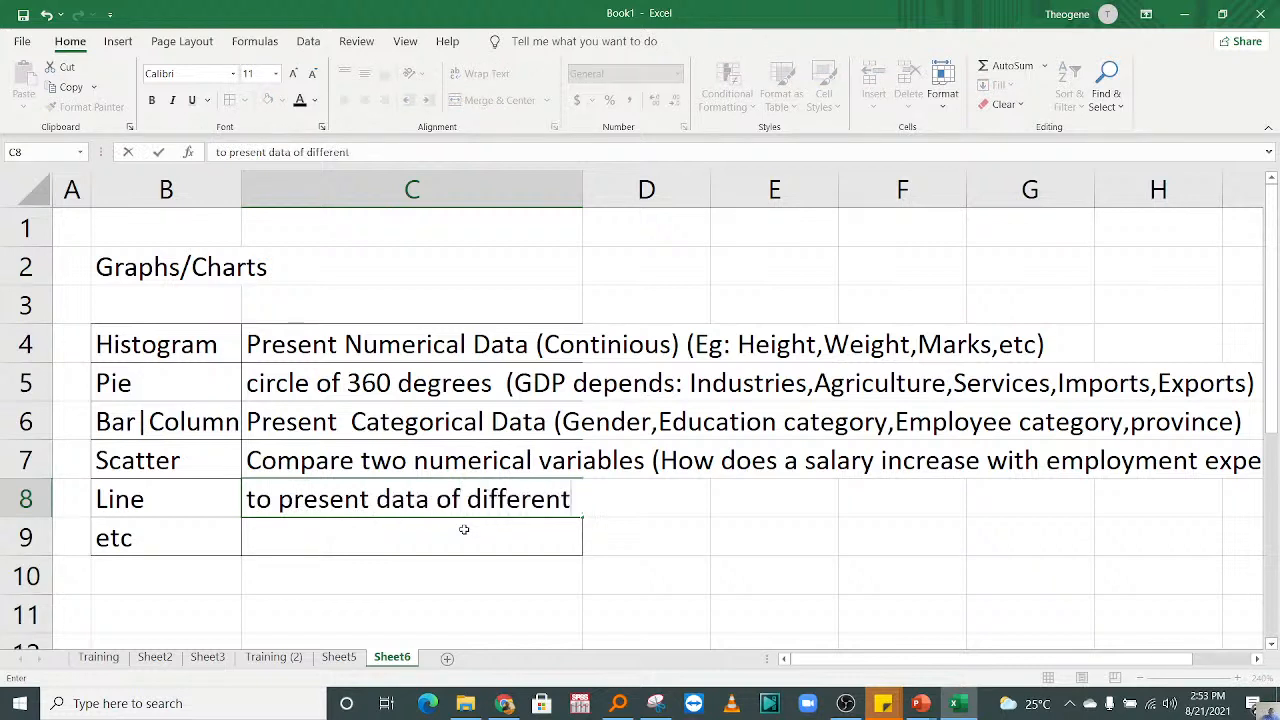
type("period")
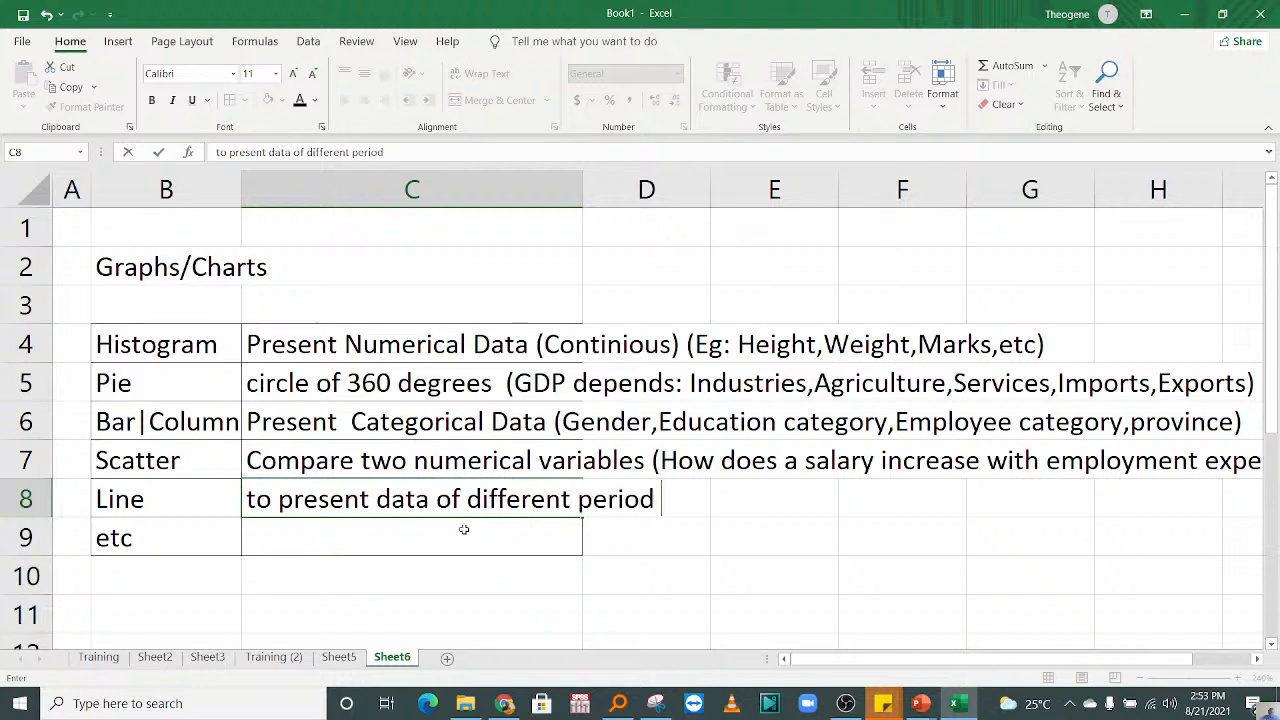
type(" (Life ")
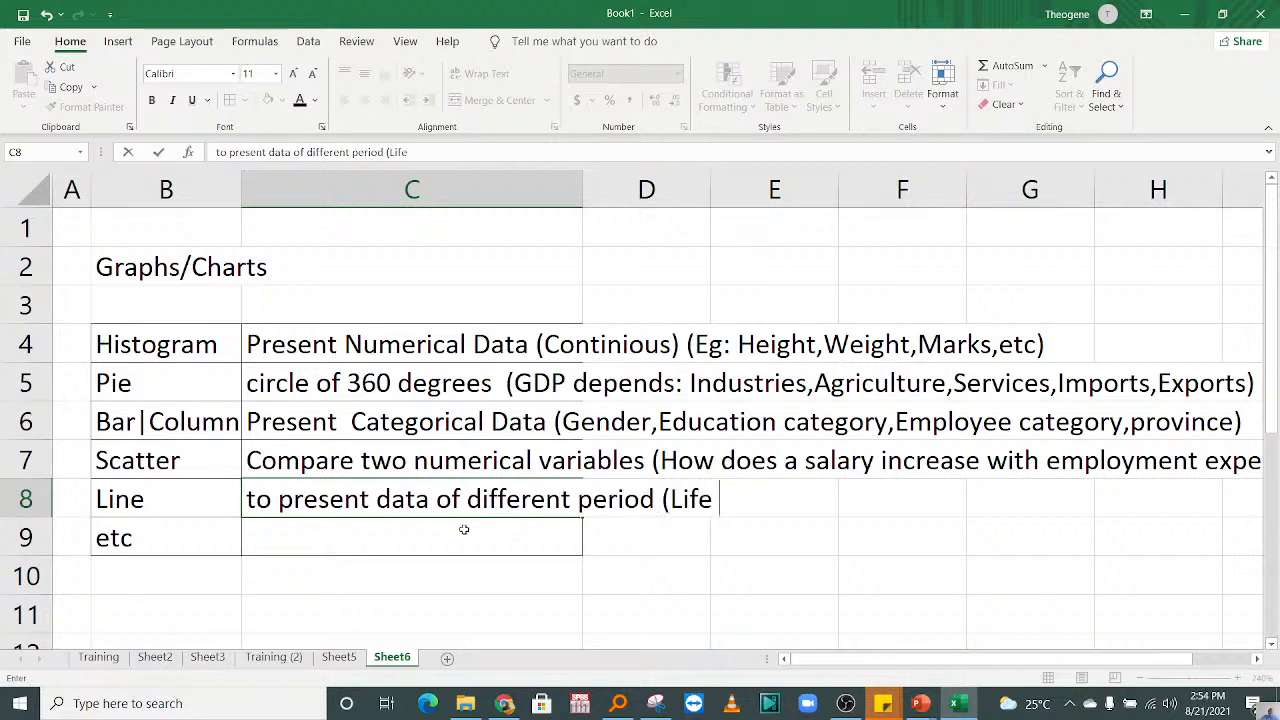
type("expectancy")
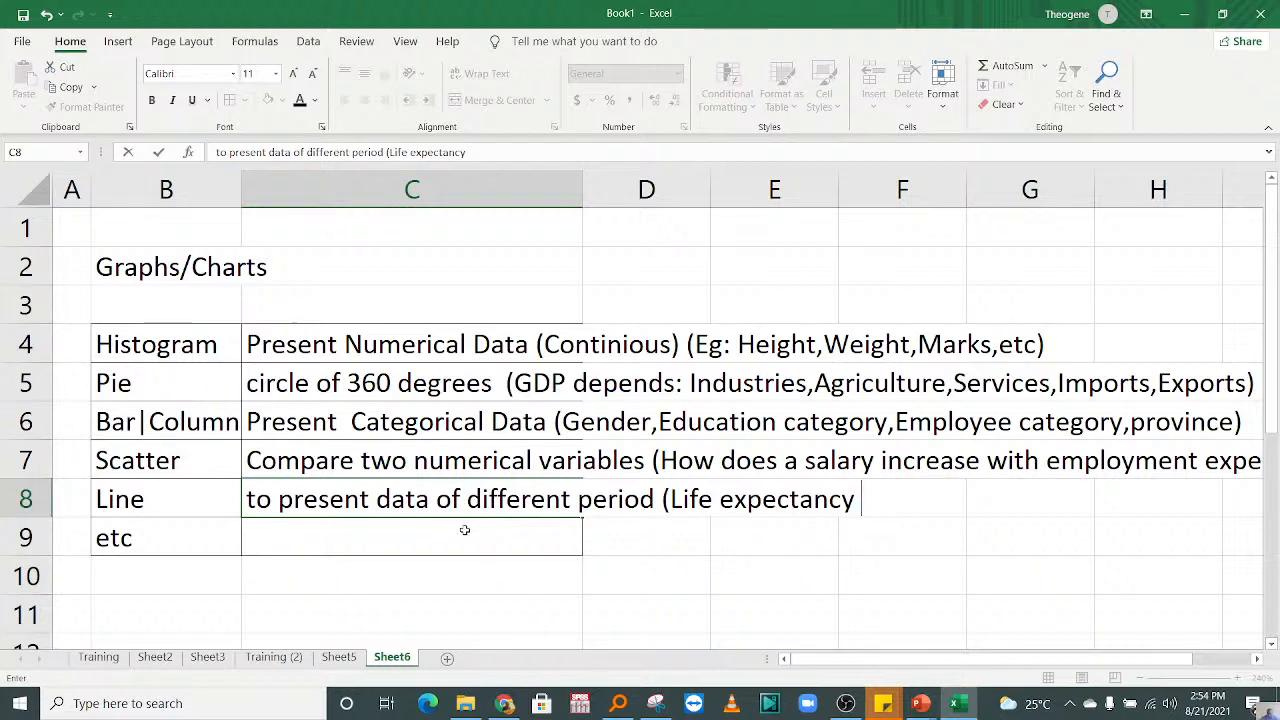
Step: Append the start of an example, "(Life expectancy in", to the line chart description in cell C8
key("BackSpace")
type("in 20")
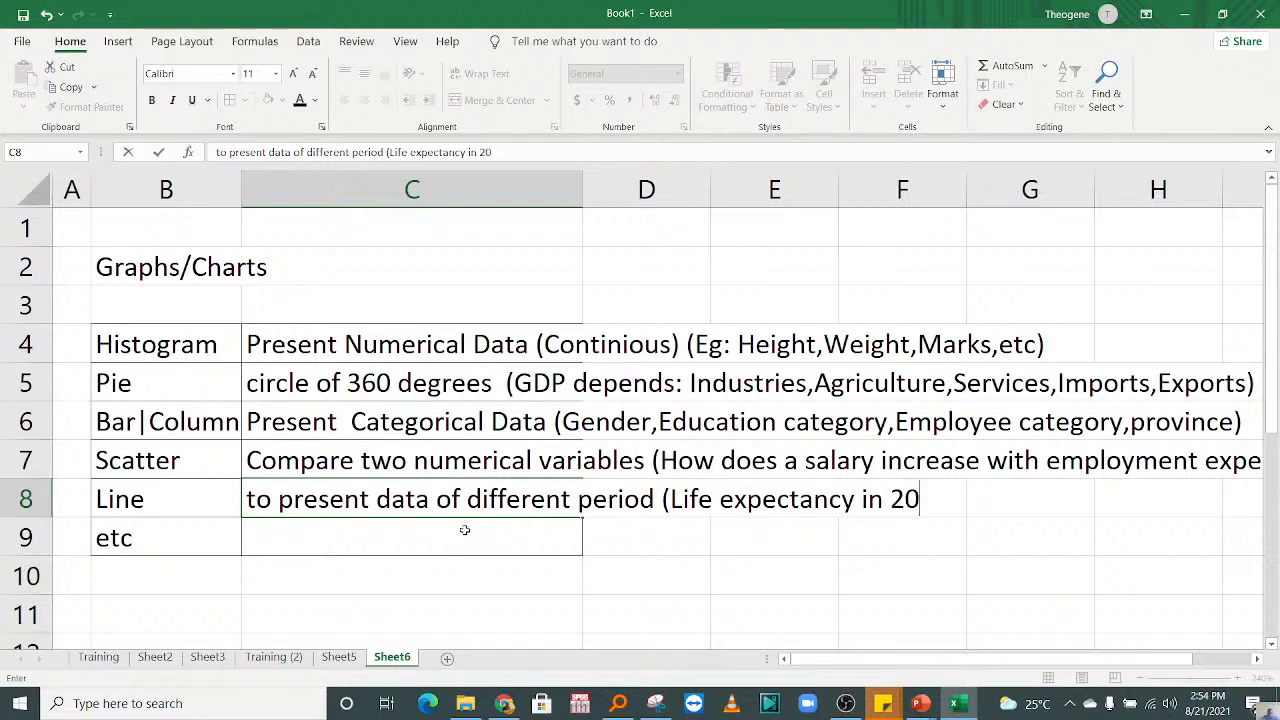
type("00,2005")
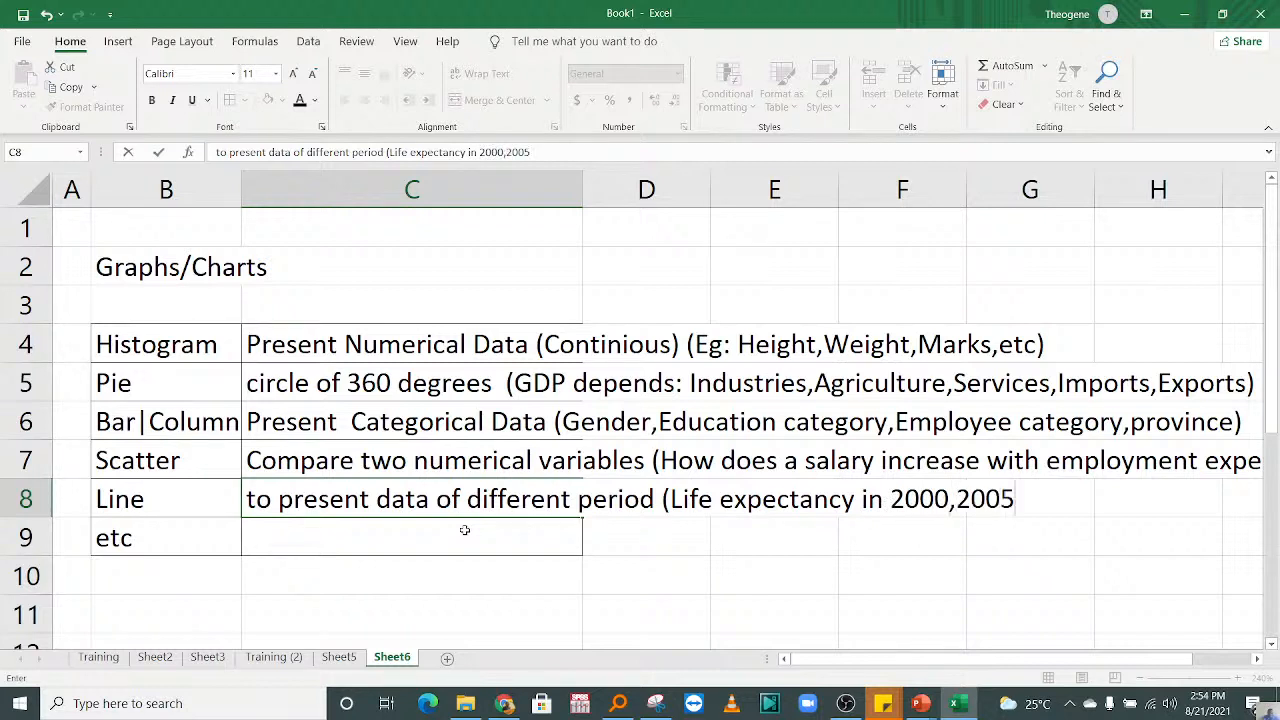
Step: Complete the life expectancy example in cell C8 with the years "2000,2005,2010,2015,2020)" and commit the entry
type(",2010")
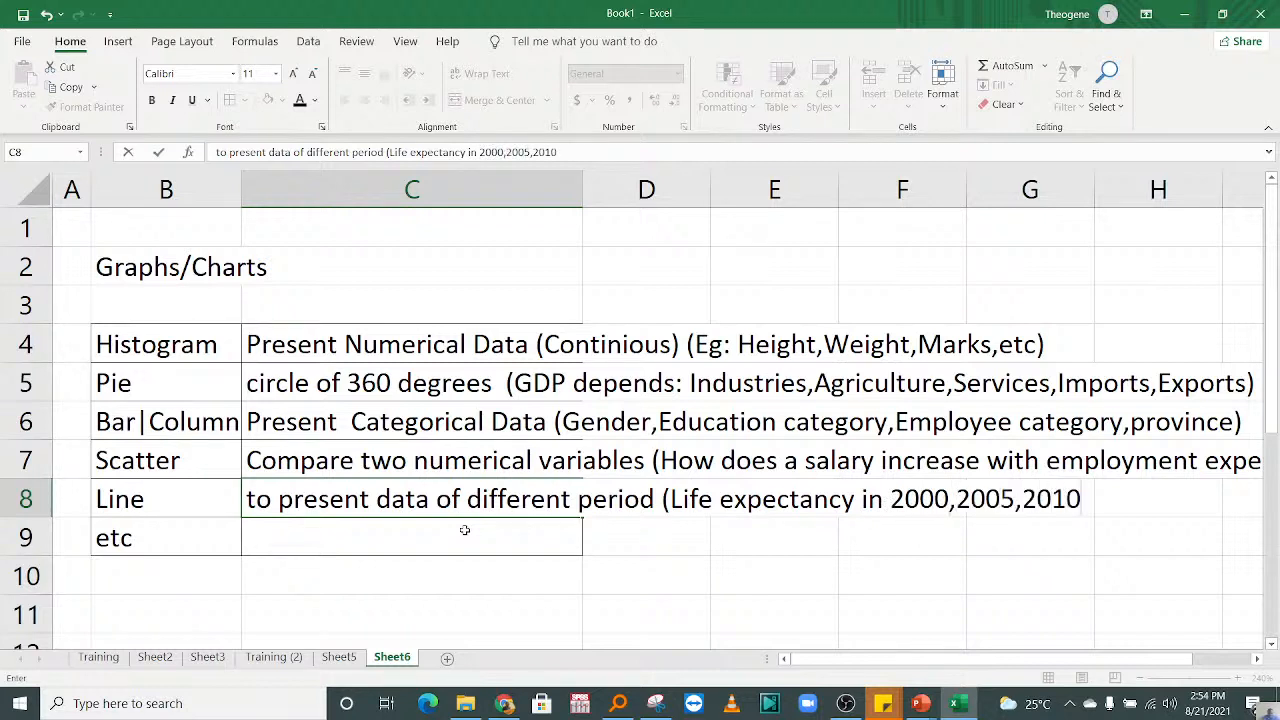
type(",2015,20")
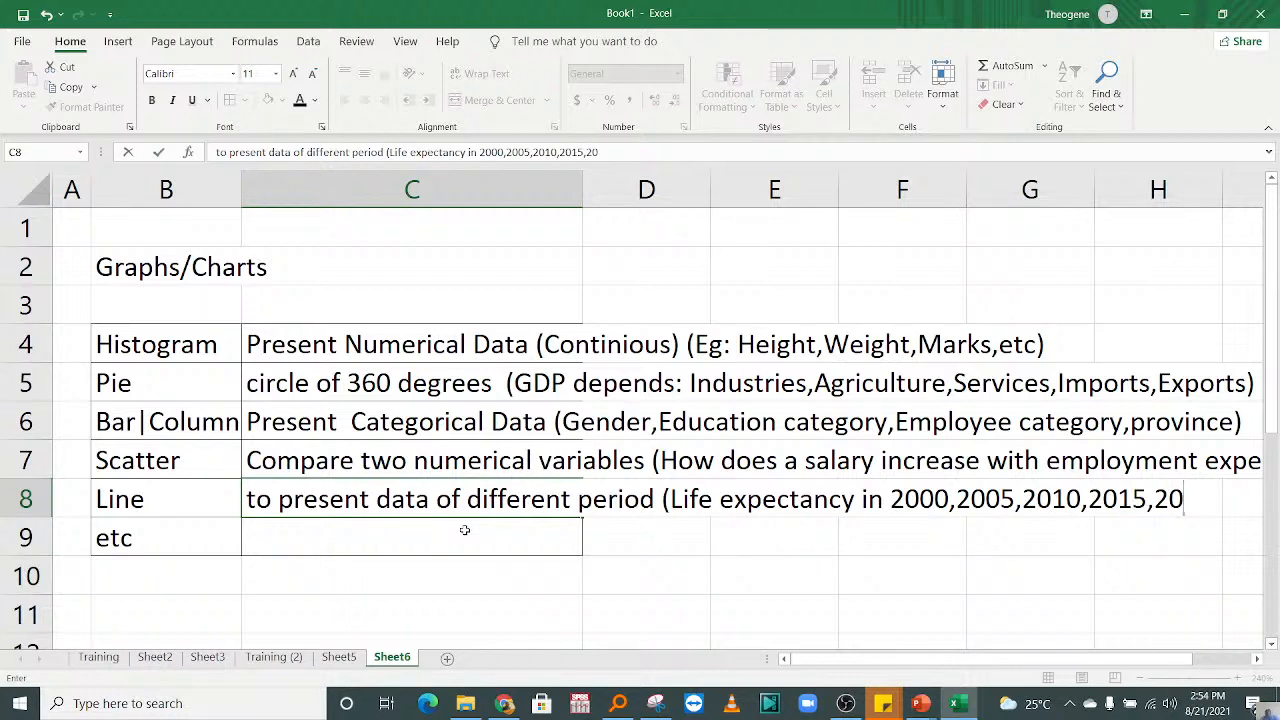
type("20)")
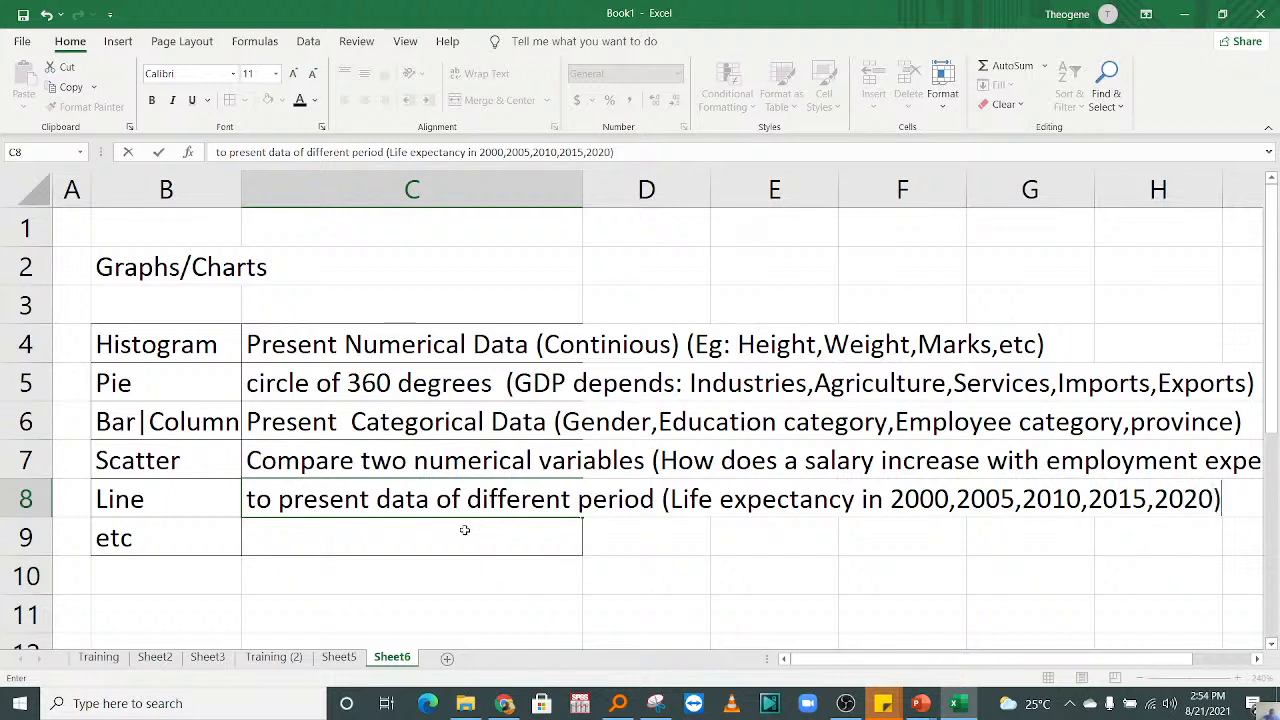
key("Return")
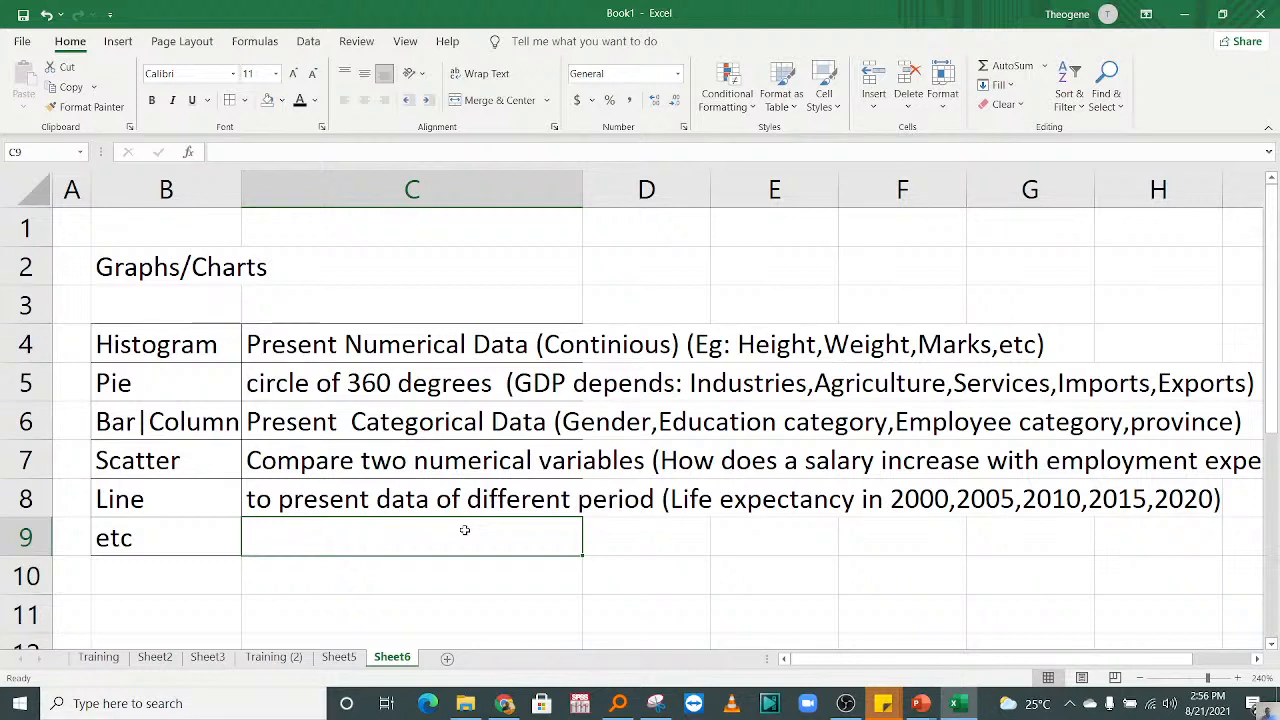
Step: Add a new blank worksheet after Sheet6
left_click(447, 657)
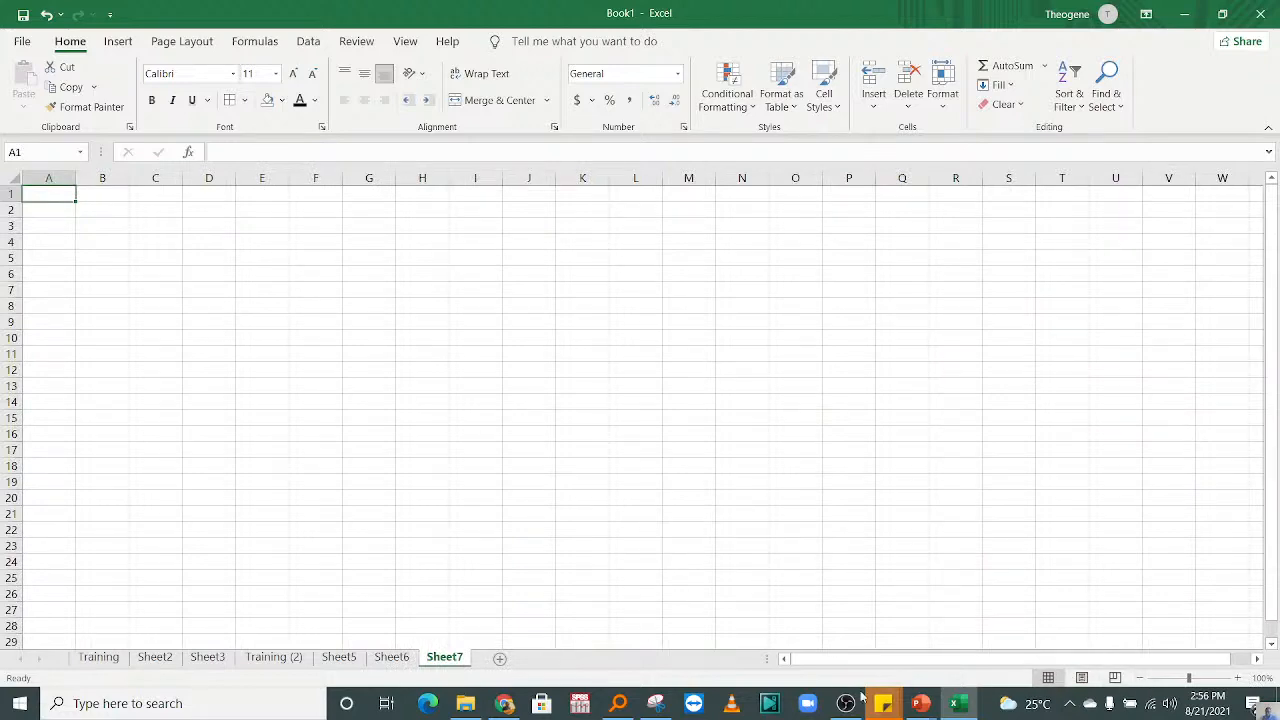
left_click(1237, 678)
left_click(1237, 678)
left_click(1237, 678)
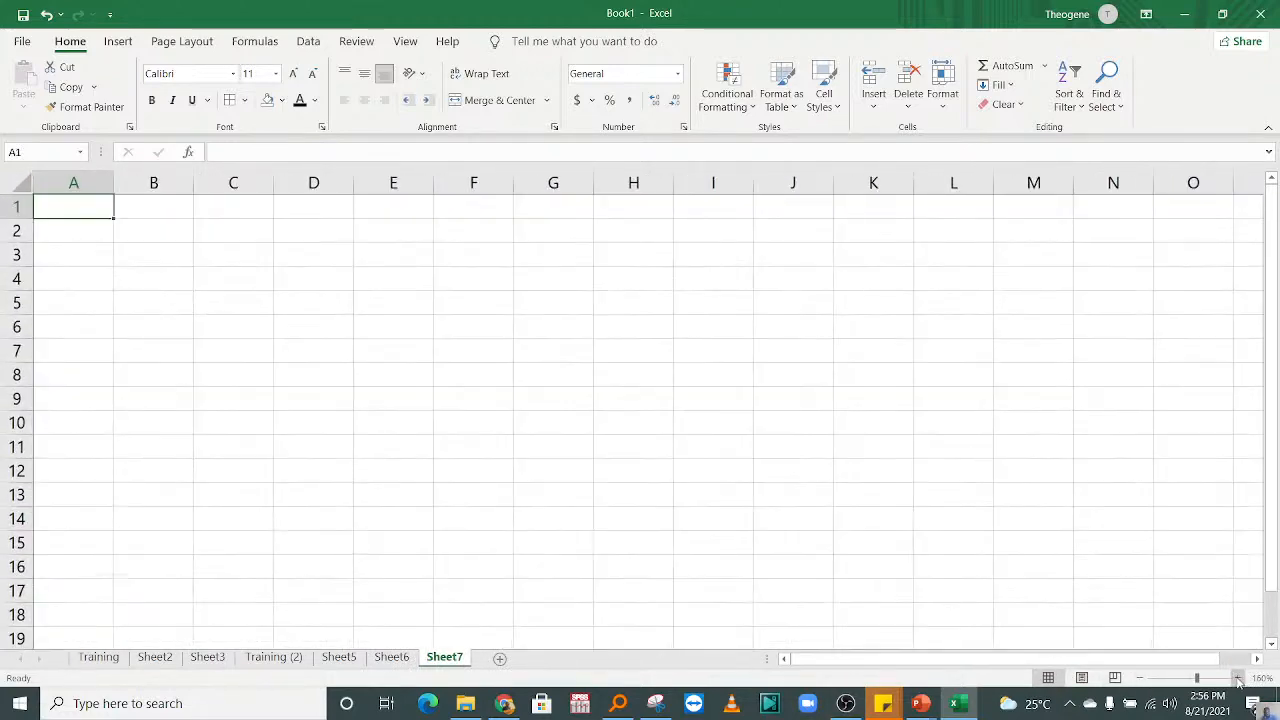
left_click(1237, 678)
left_click(1237, 678)
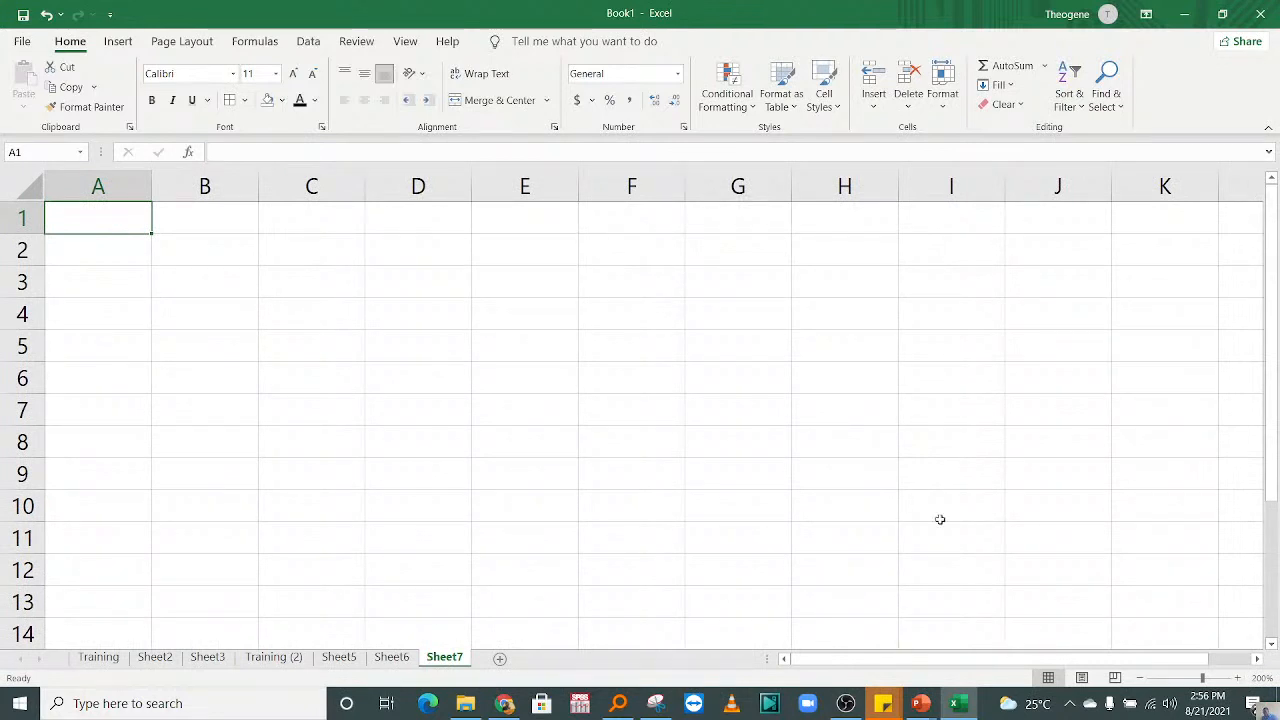
left_click(304, 284)
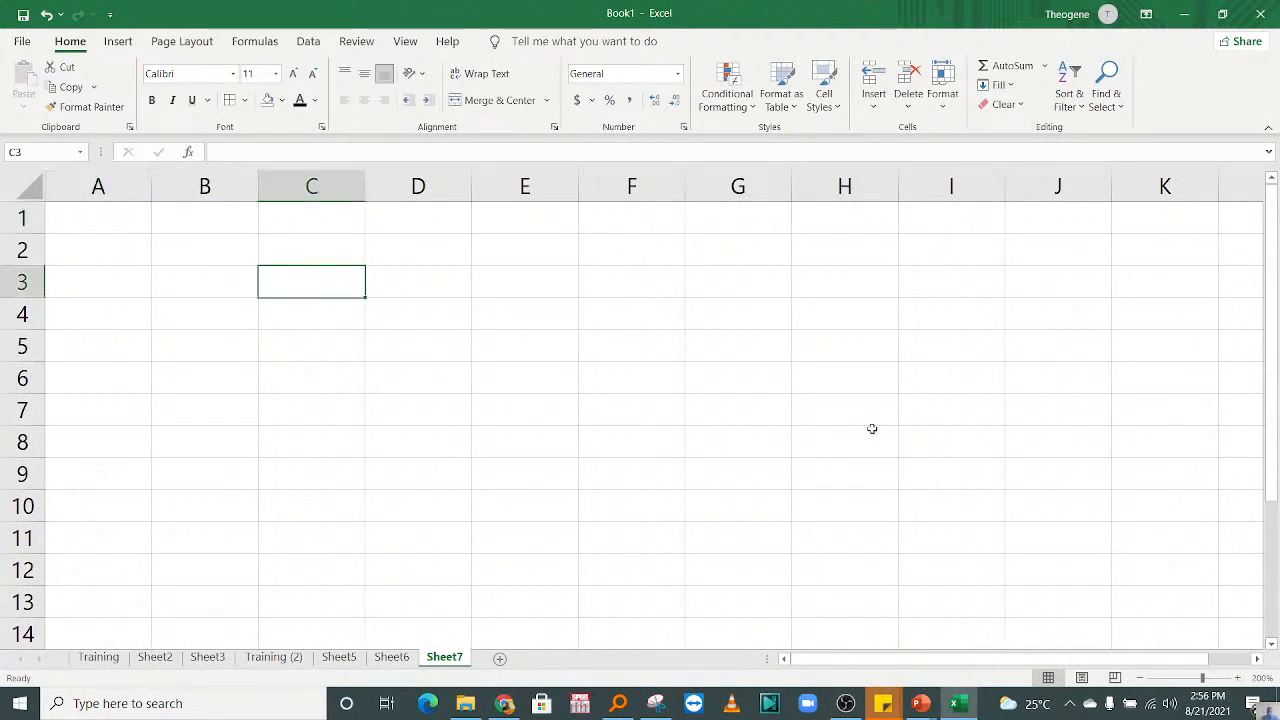
left_click(1238, 679)
left_click(1238, 679)
Step: Enter the column heading "Gender" in cell B3 of the new worksheet
left_click(206, 263)
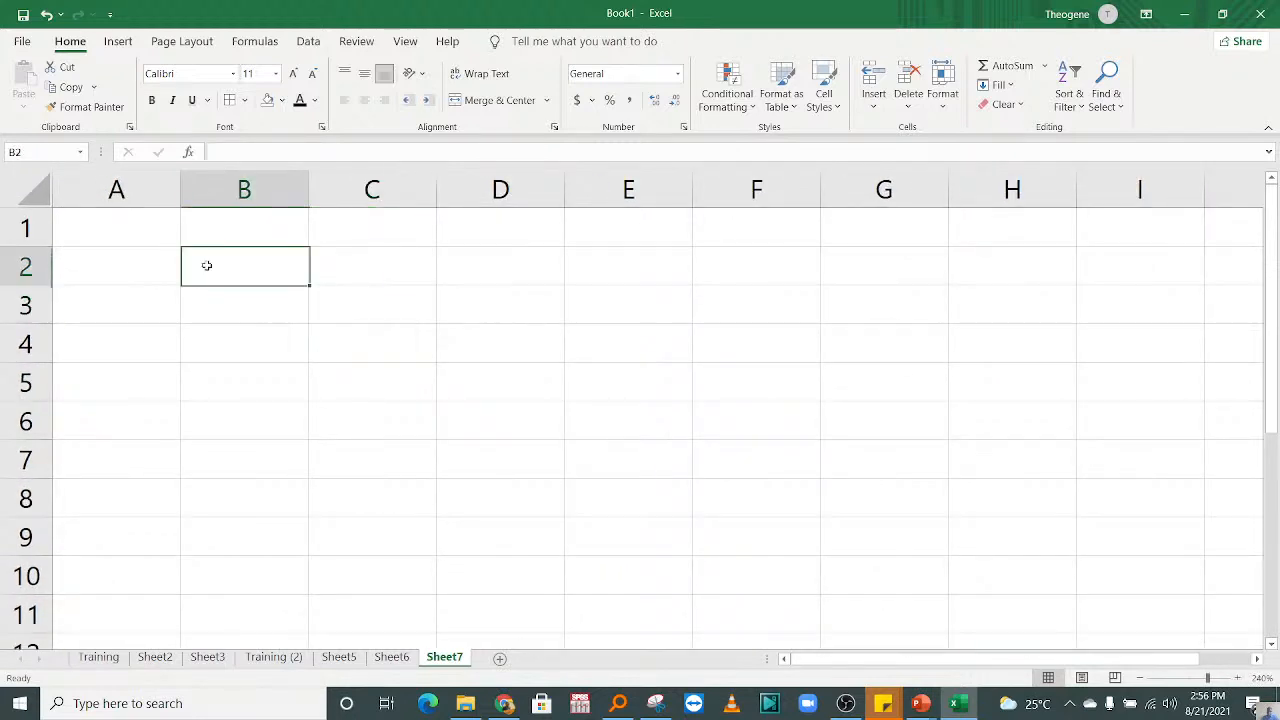
left_click(257, 303)
type("Gender")
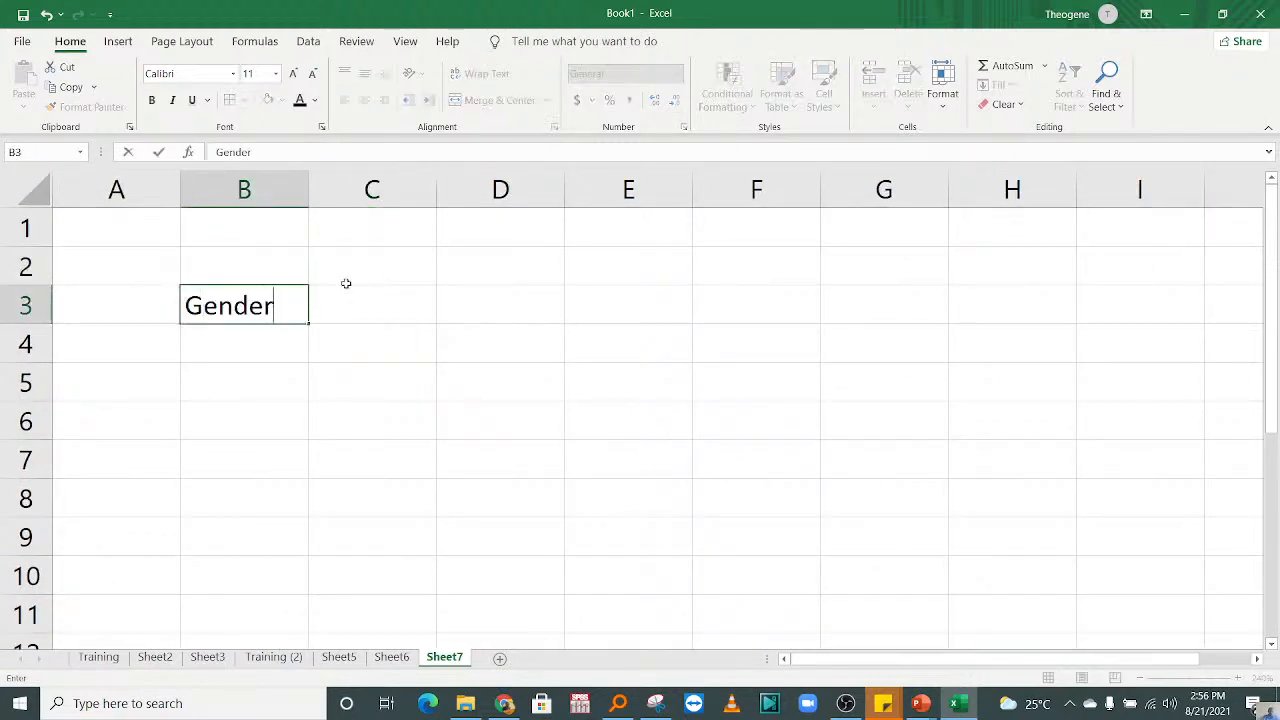
key("Return")
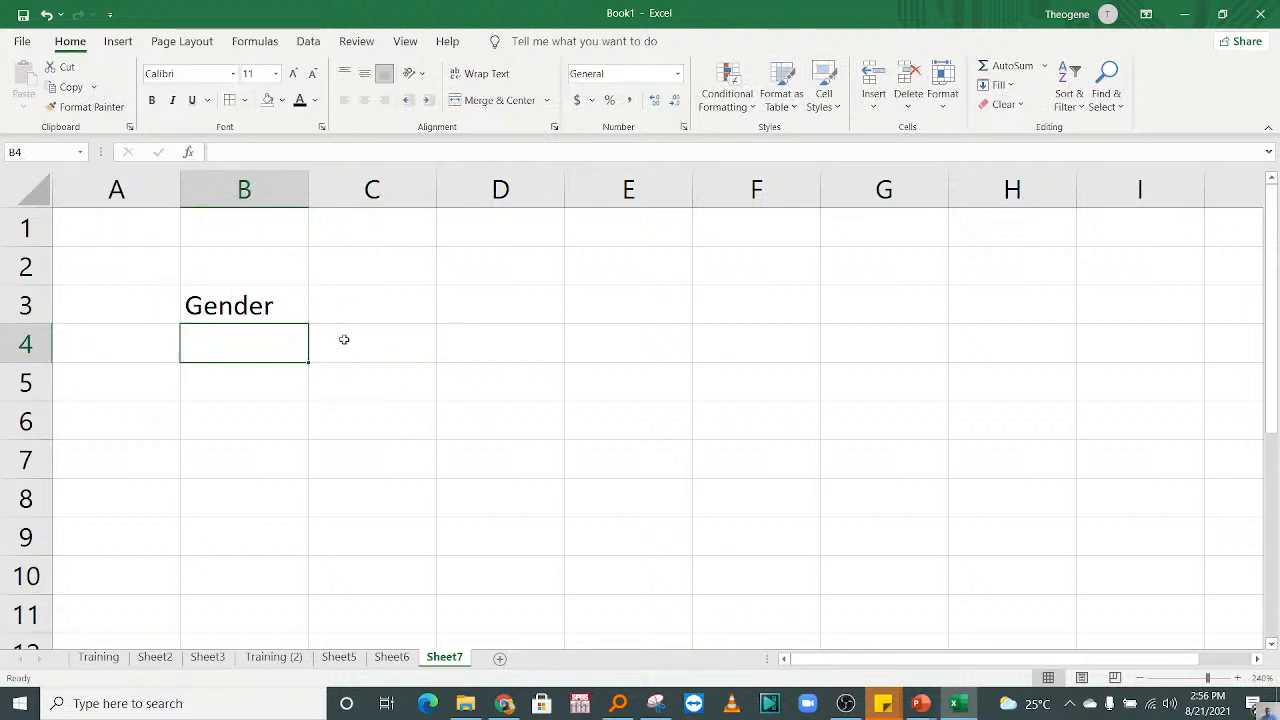
Step: Fill cells B4 to B8 under the Gender heading with Male, Male, Female, Male and Male
type("Male")
key("Return")
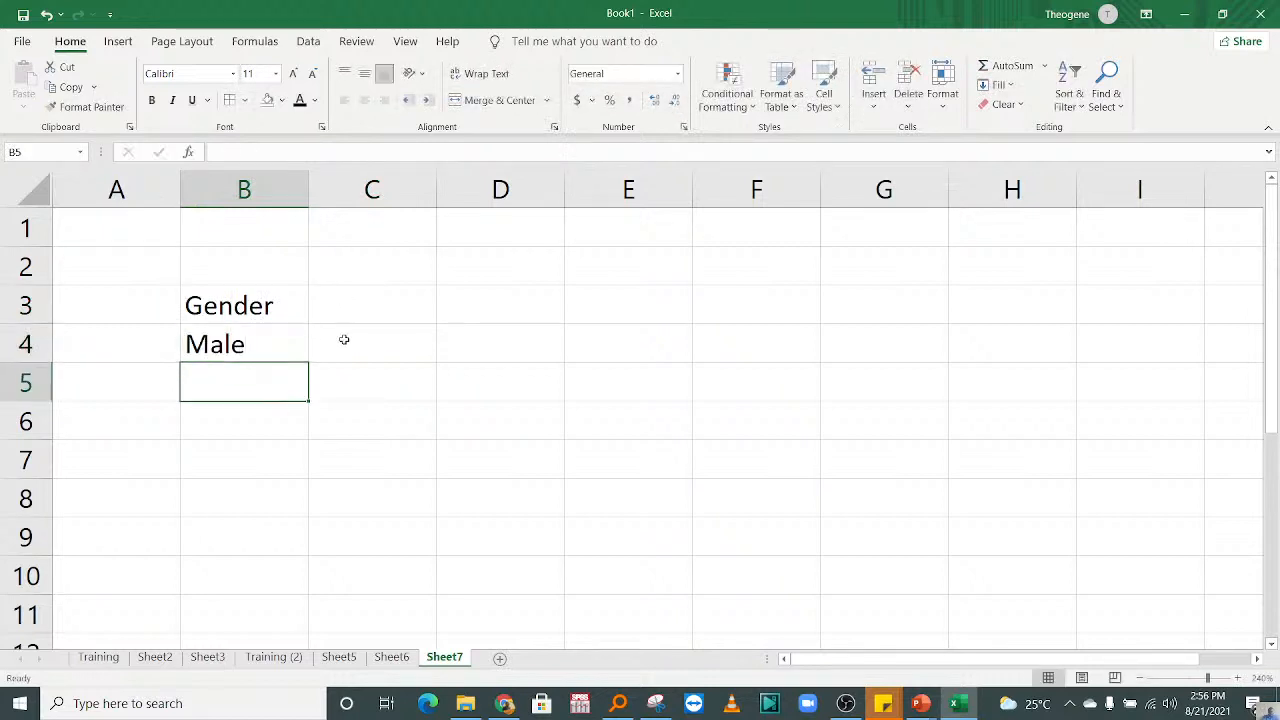
type("Male")
key("Return")
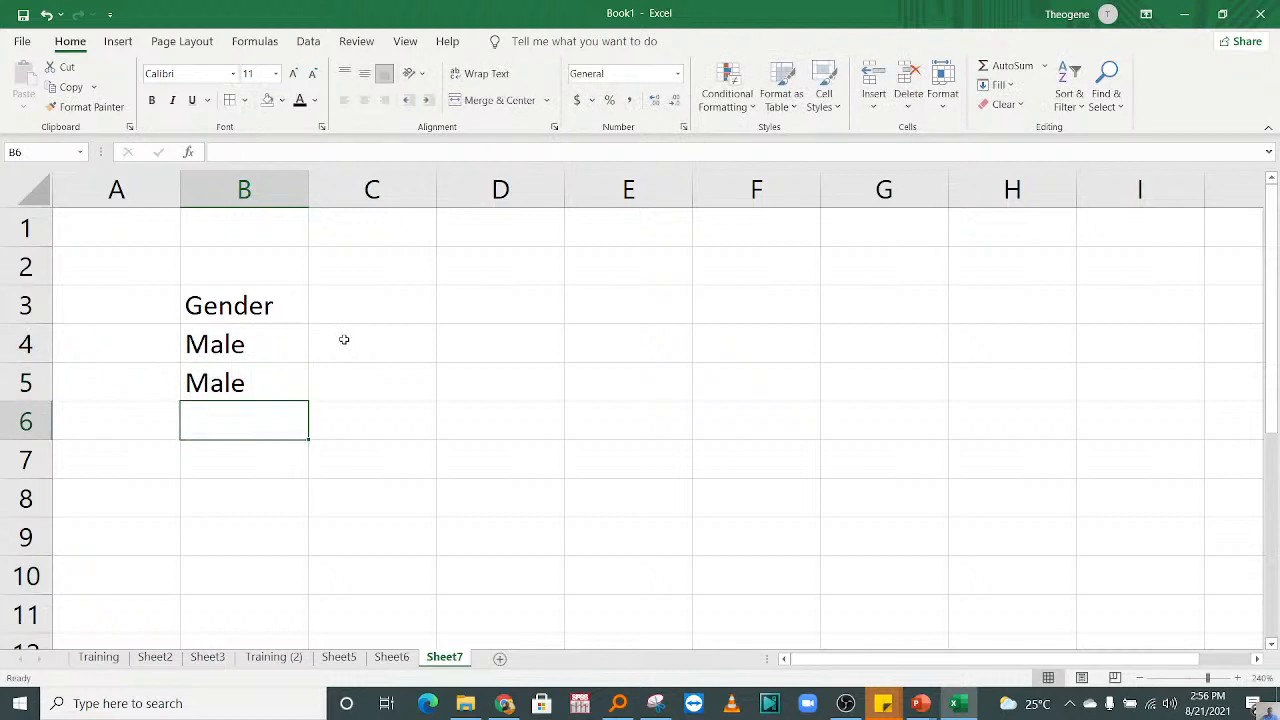
type("Female")
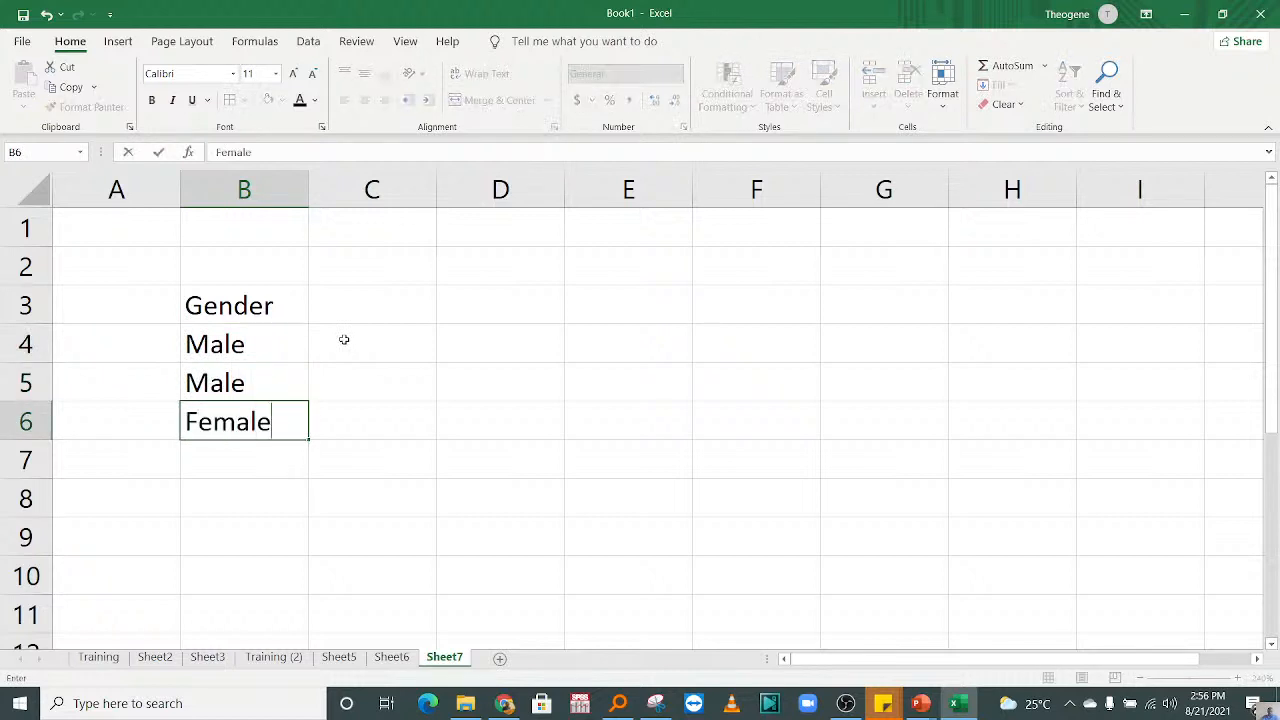
key("Return")
type("n")
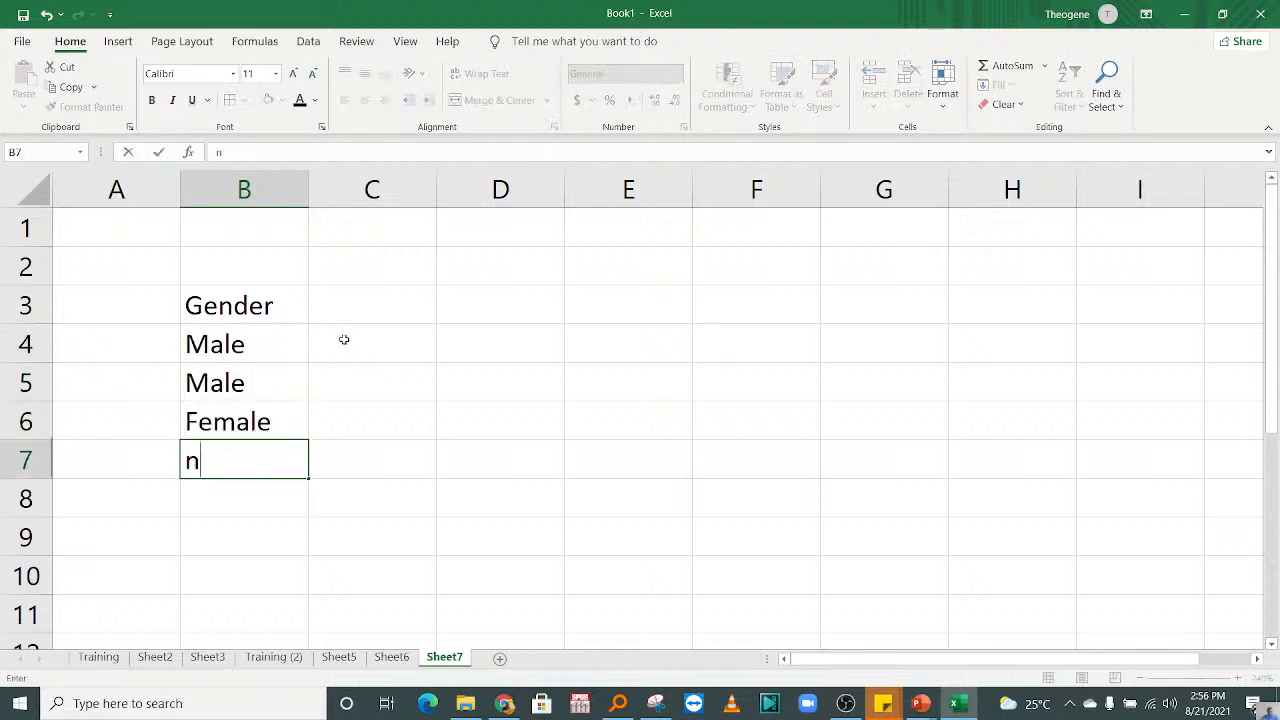
key("BackSpace")
type("m")
key("Return")
Step: Continue the Gender column in cells B9 to B13 with Female, f\, Male, Male and Male
key("Return")
type("m")
key("Return")
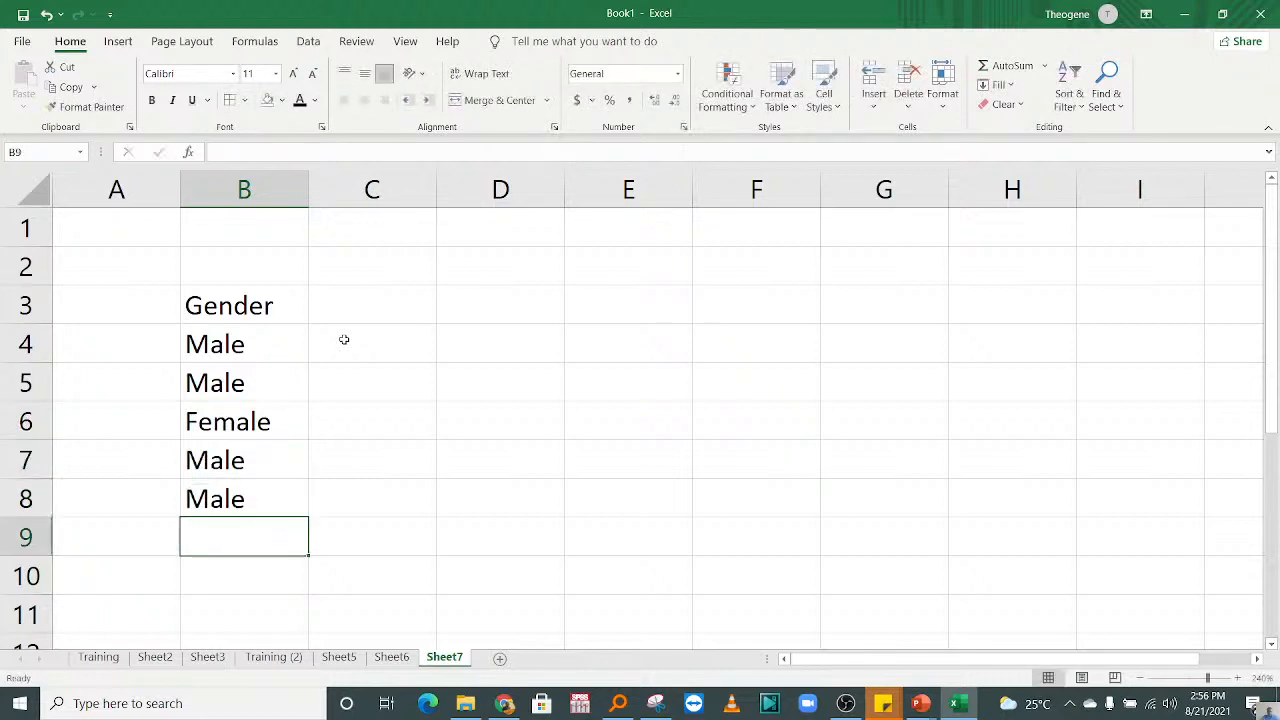
type("f")
key("Return")
type("f\\")
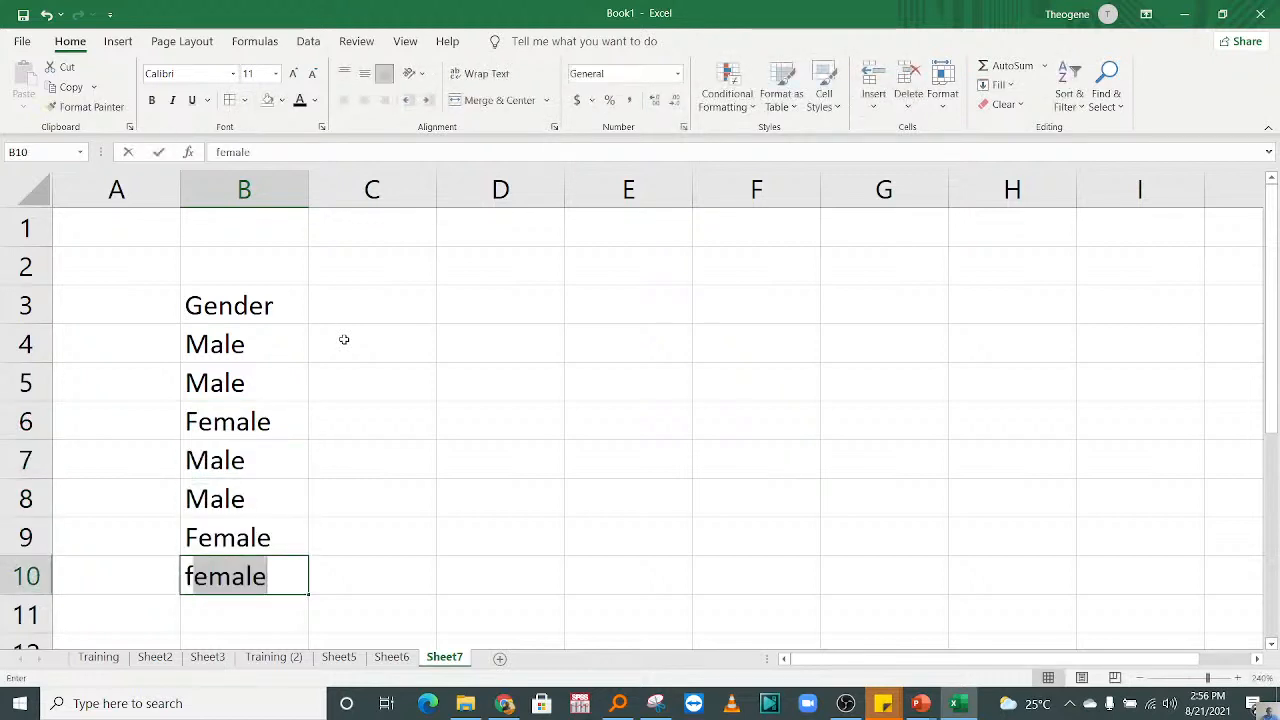
key("Return")
type("m")
key("Return")
type("m")
key("Return")
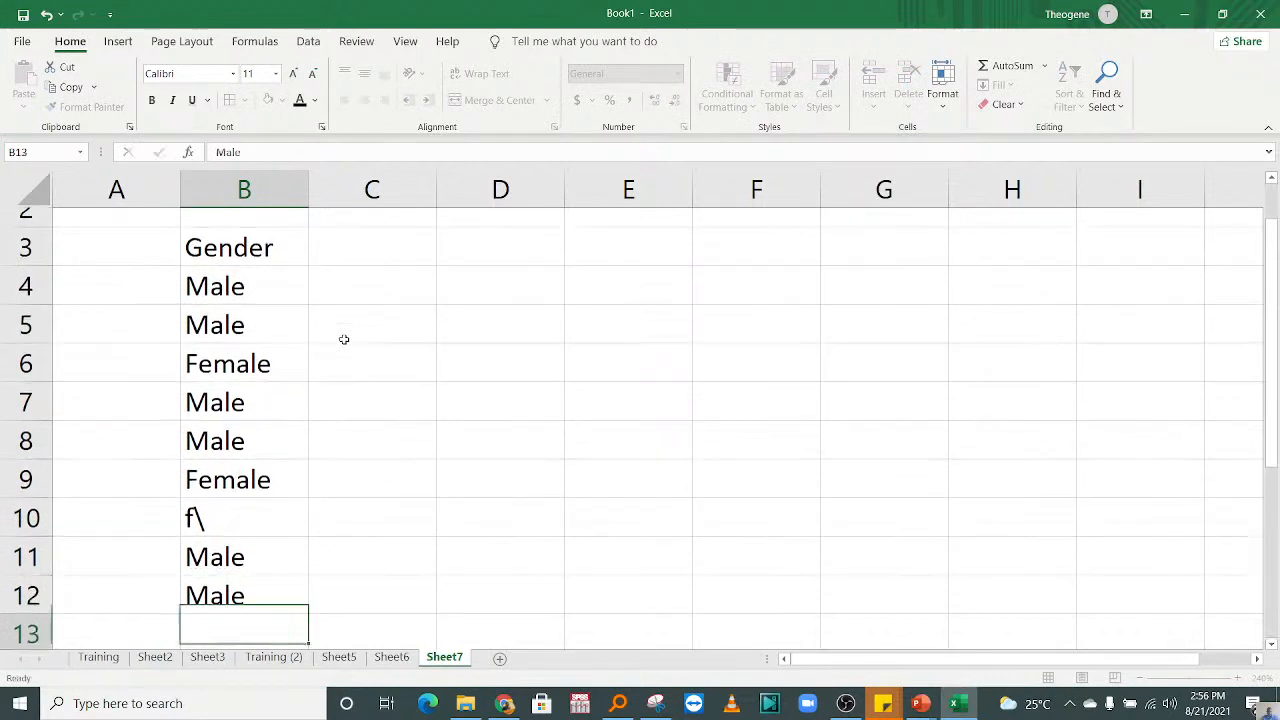
type("m")
key("Return")
Step: Replace the mistyped entry in cell B10 with Male and enter Female in cell B14
left_click(243, 463)
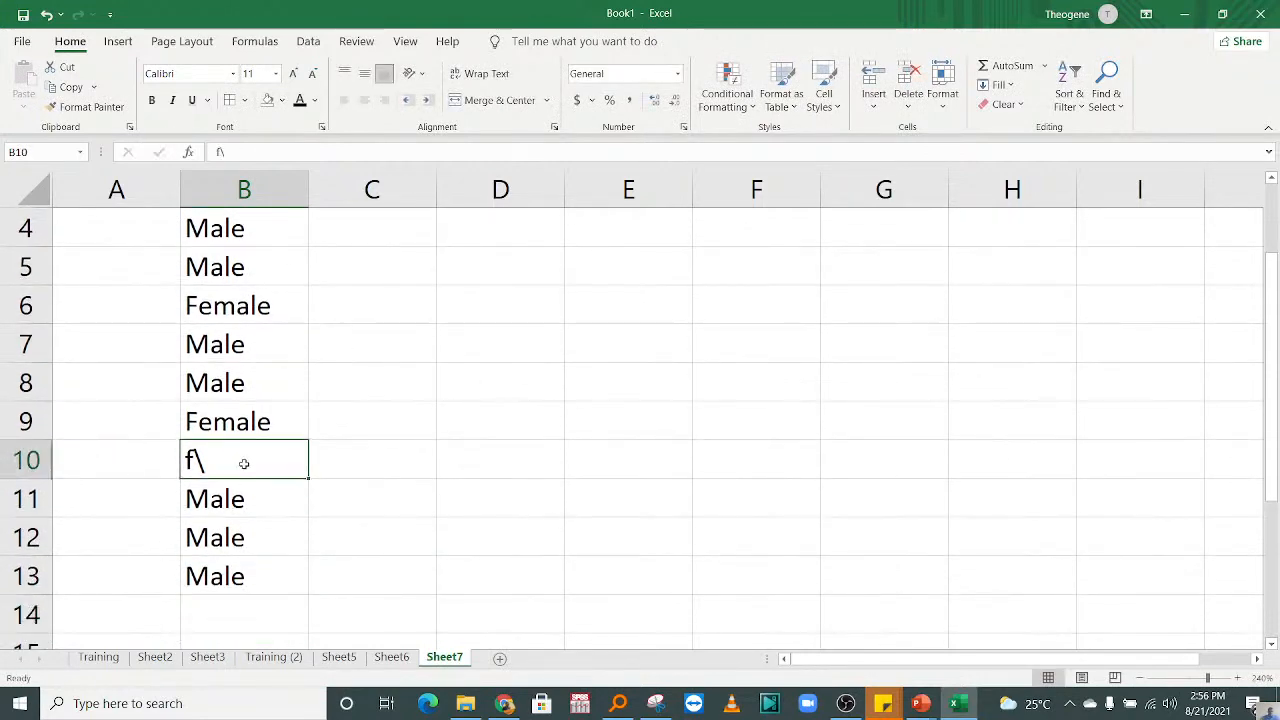
type("m")
key("Return")
key("Return")
key("Return")
key("Return")
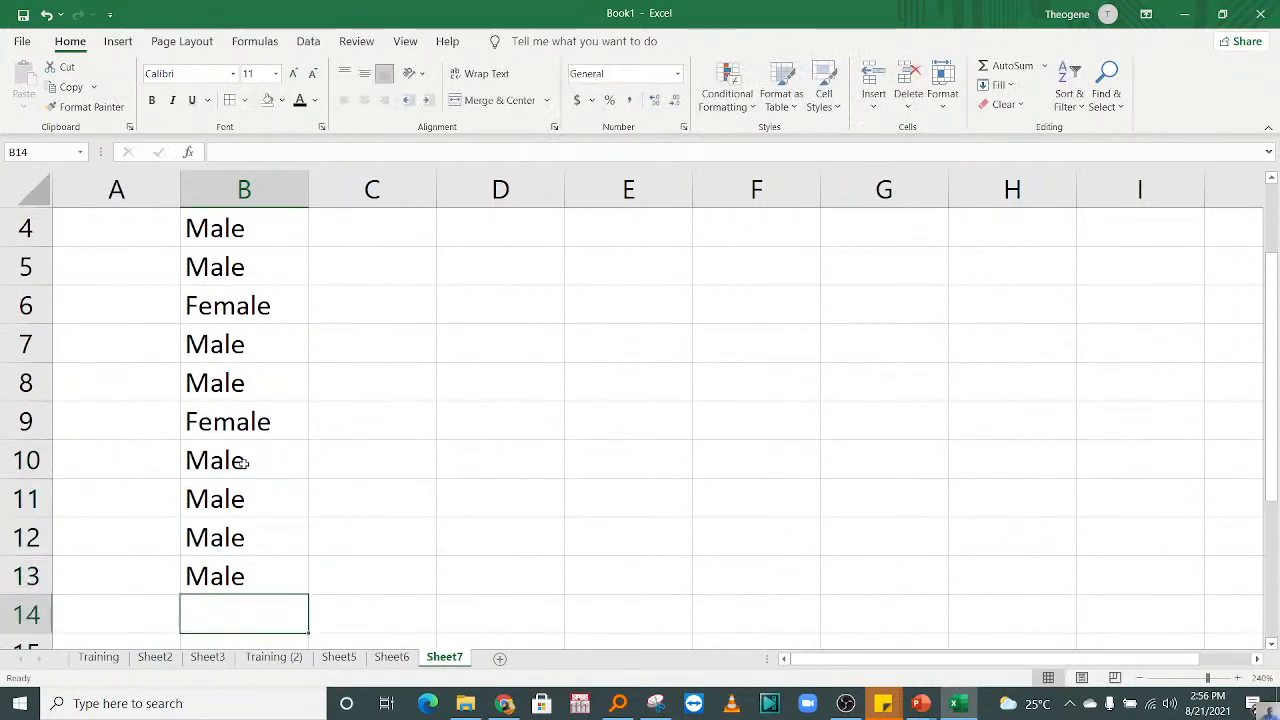
type("f")
key("Return")
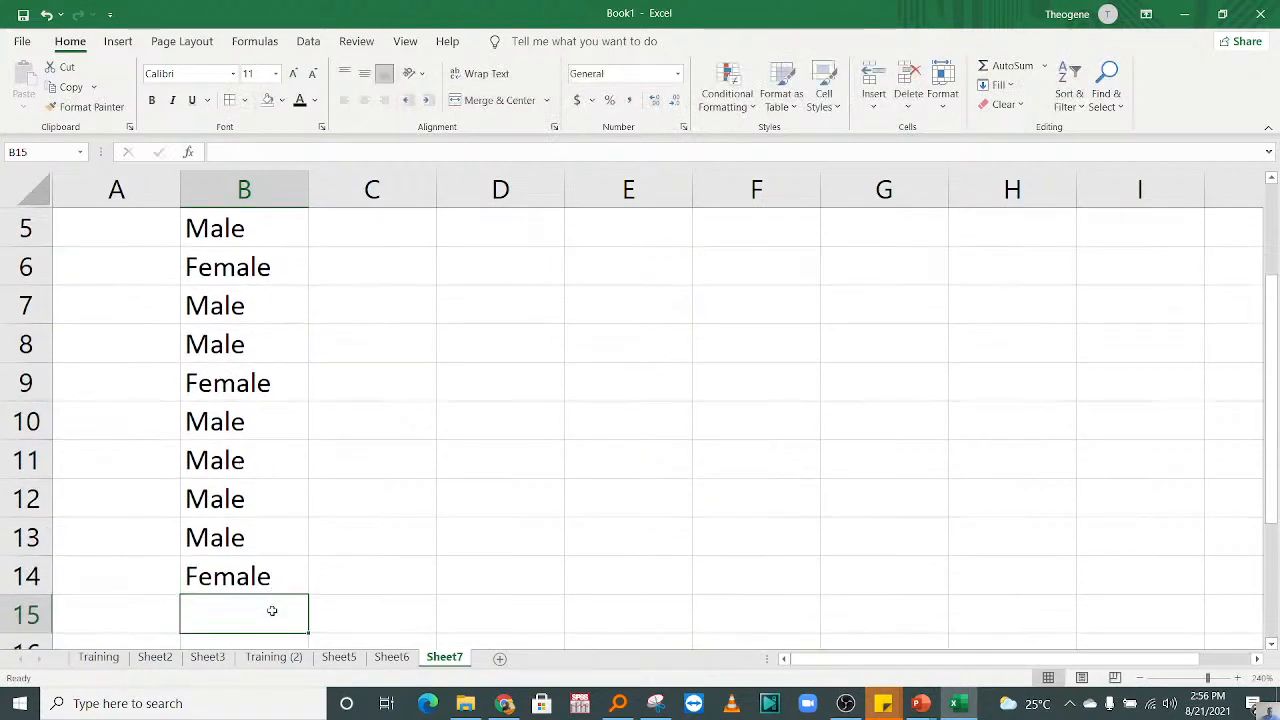
Step: Apply all borders to the table range B3:E14
left_click_drag(604, 583, 286, 314)
scroll(469, 309, "down", 3)
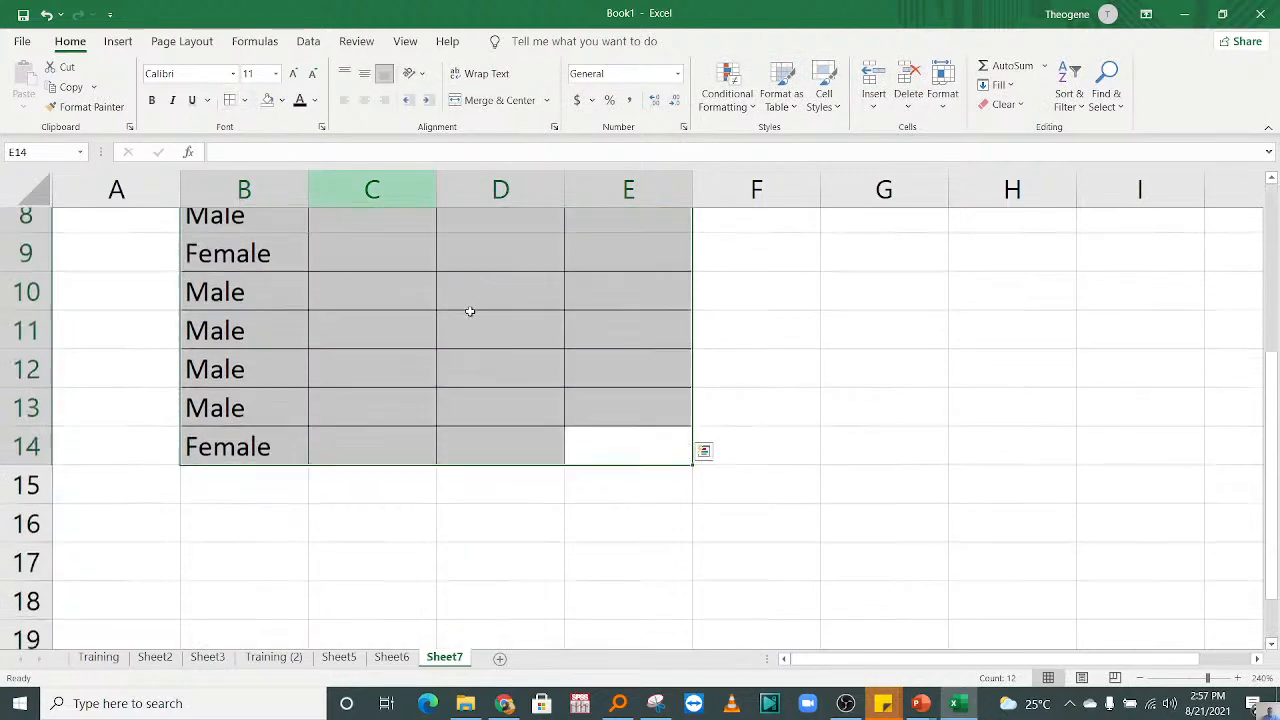
left_click(585, 336)
key("Up")
key("Up")
key("Up")
key("Up")
key("Up")
key("Up")
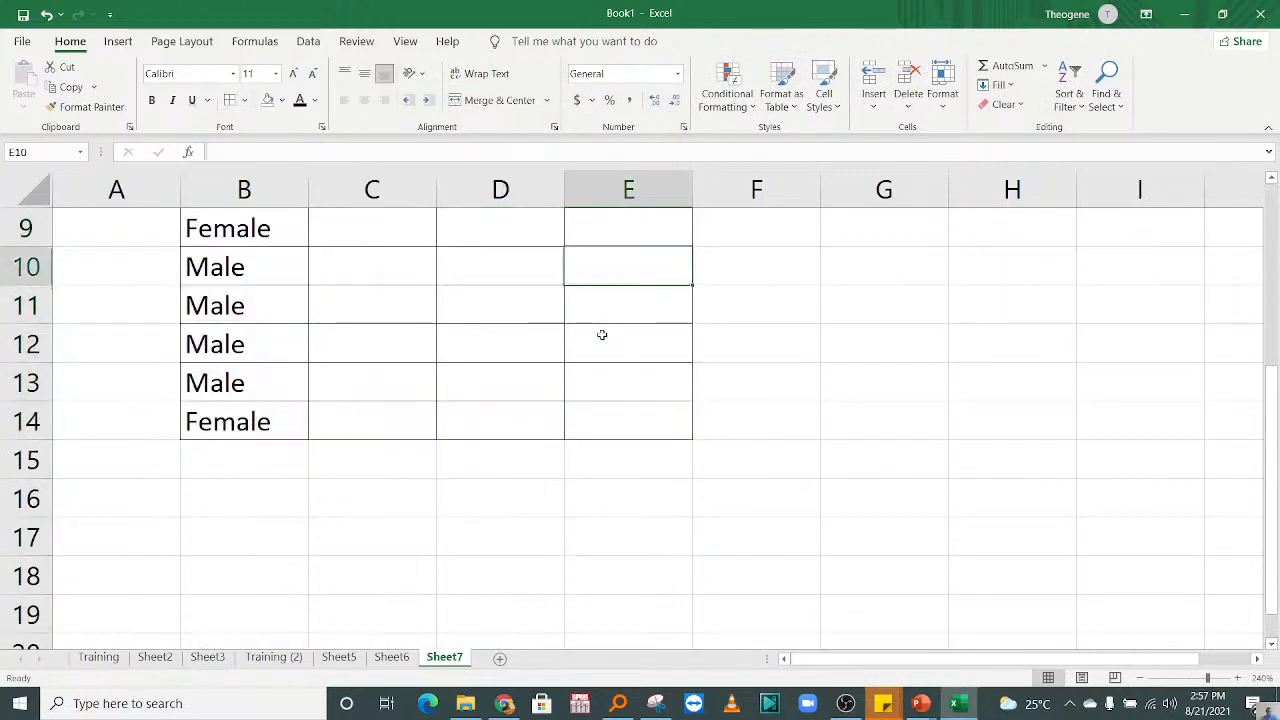
key("Up")
key("Up")
key("Up")
key("Up")
key("Up")
left_click(360, 294)
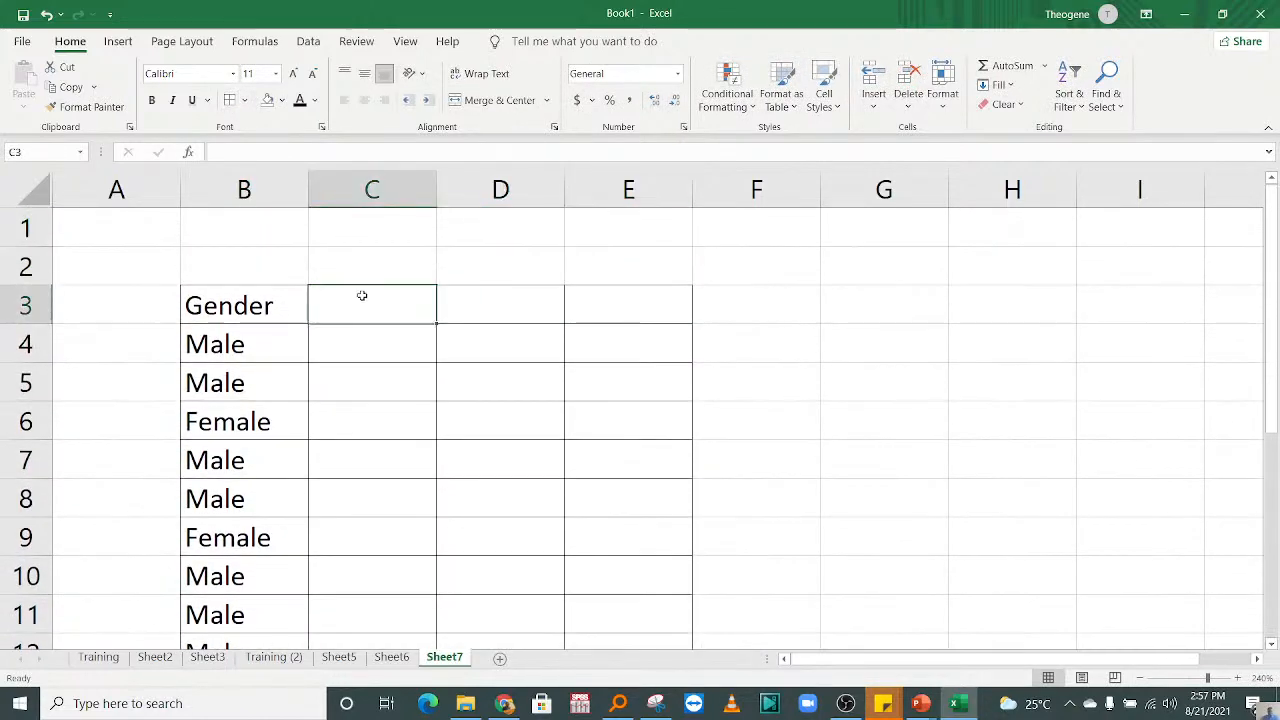
Step: Make the header row B3:E3 bold and enter the column heading "Salary" in cell C3
left_click_drag(290, 305, 620, 305)
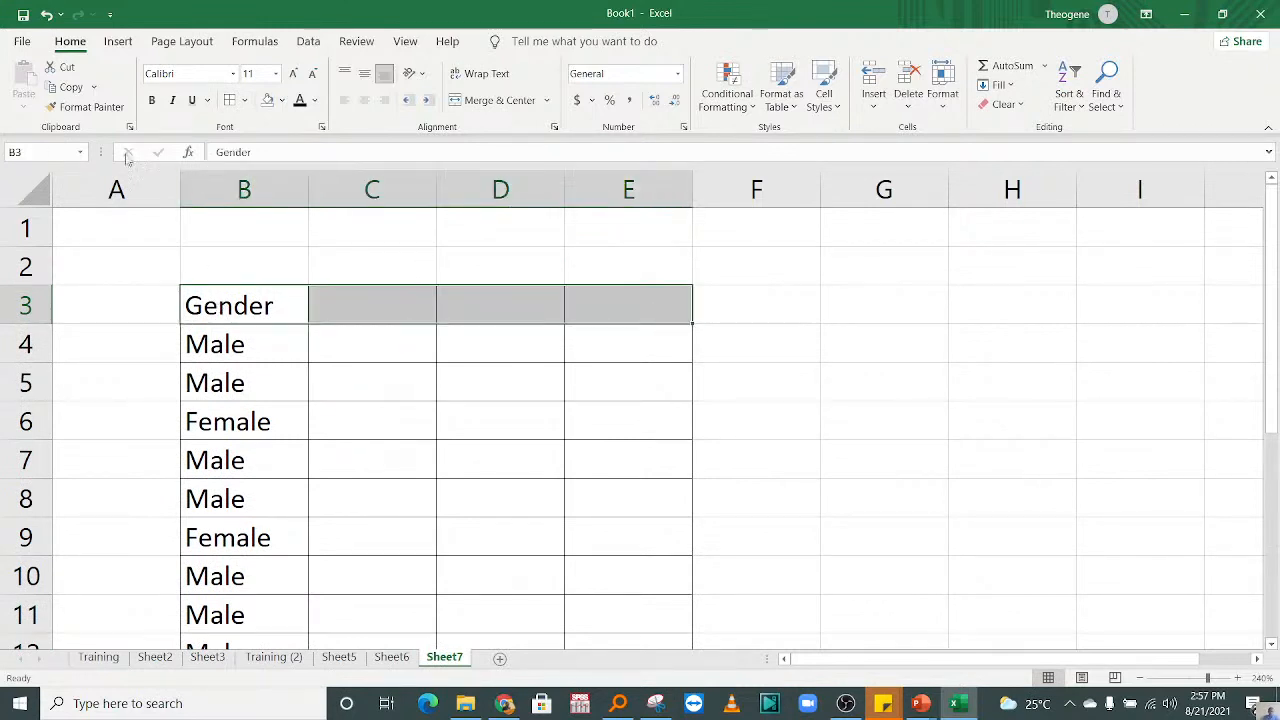
left_click(152, 100)
left_click(360, 311)
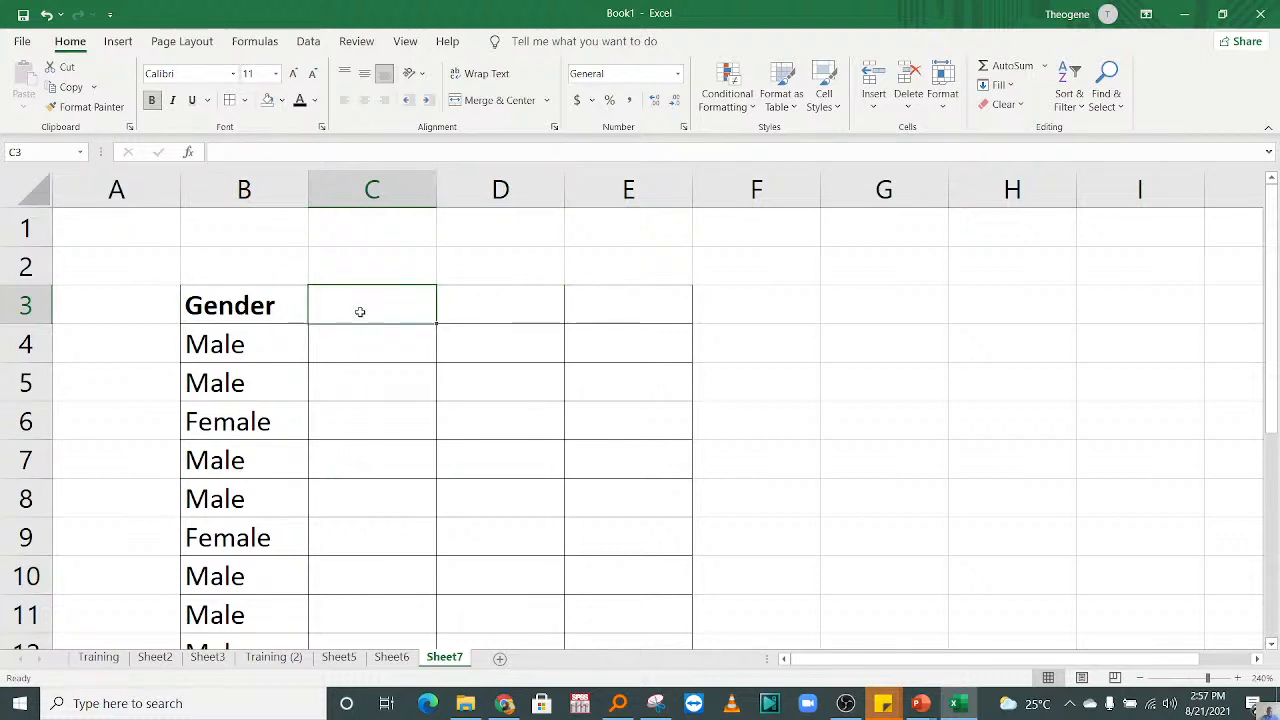
type("Salary")
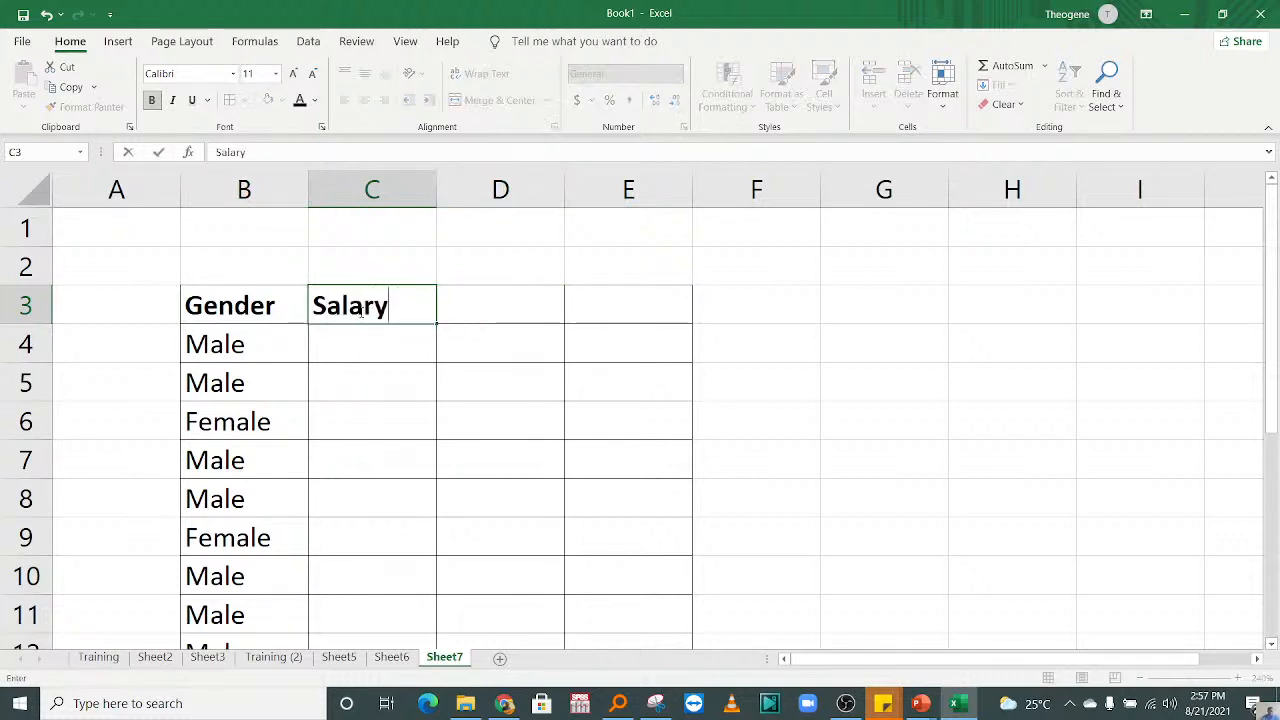
left_click(380, 414)
Step: Enter =RANDBETWEEN(200000,1000000) in cell C4 and fill the formula down to C14
left_click(355, 340)
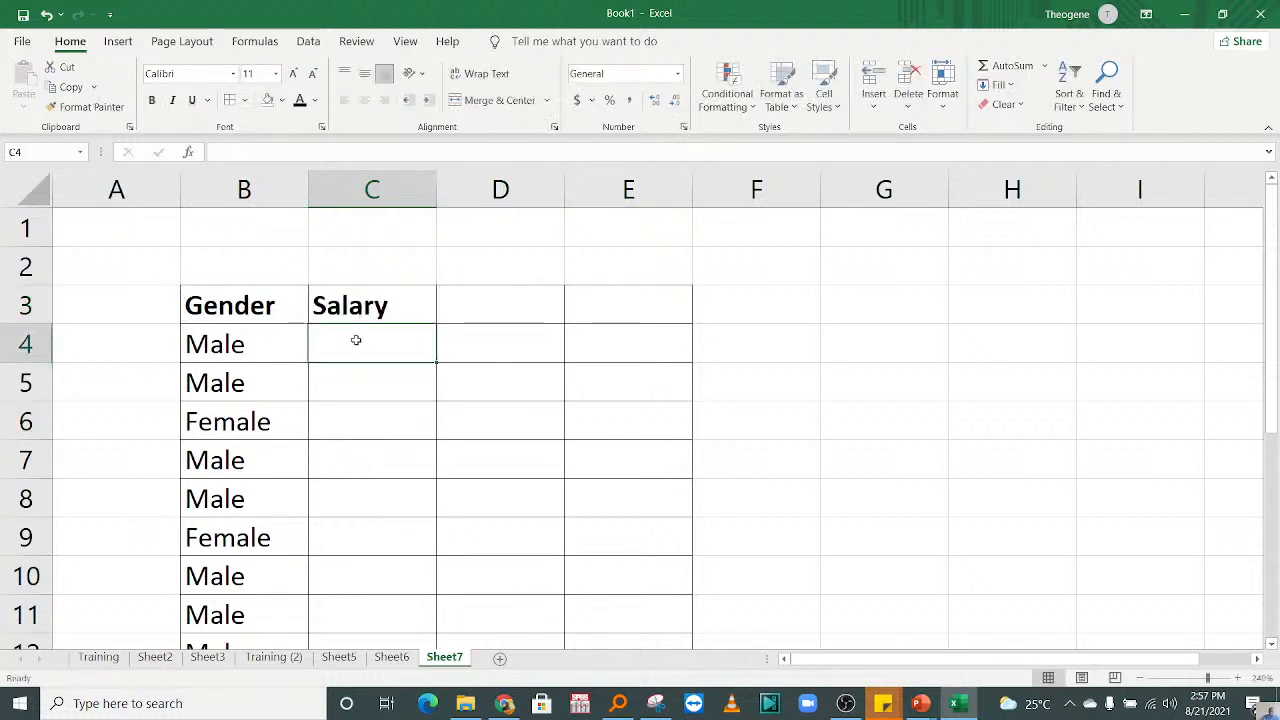
type("=rand")
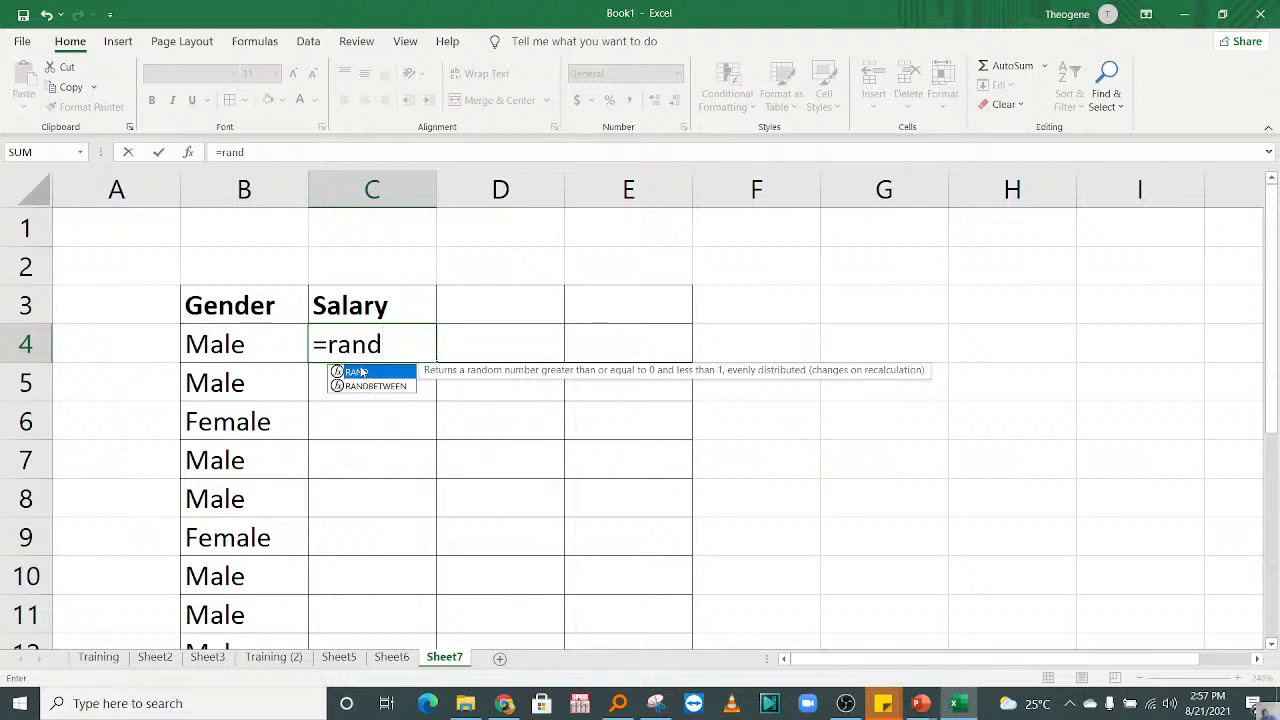
double_click(360, 386)
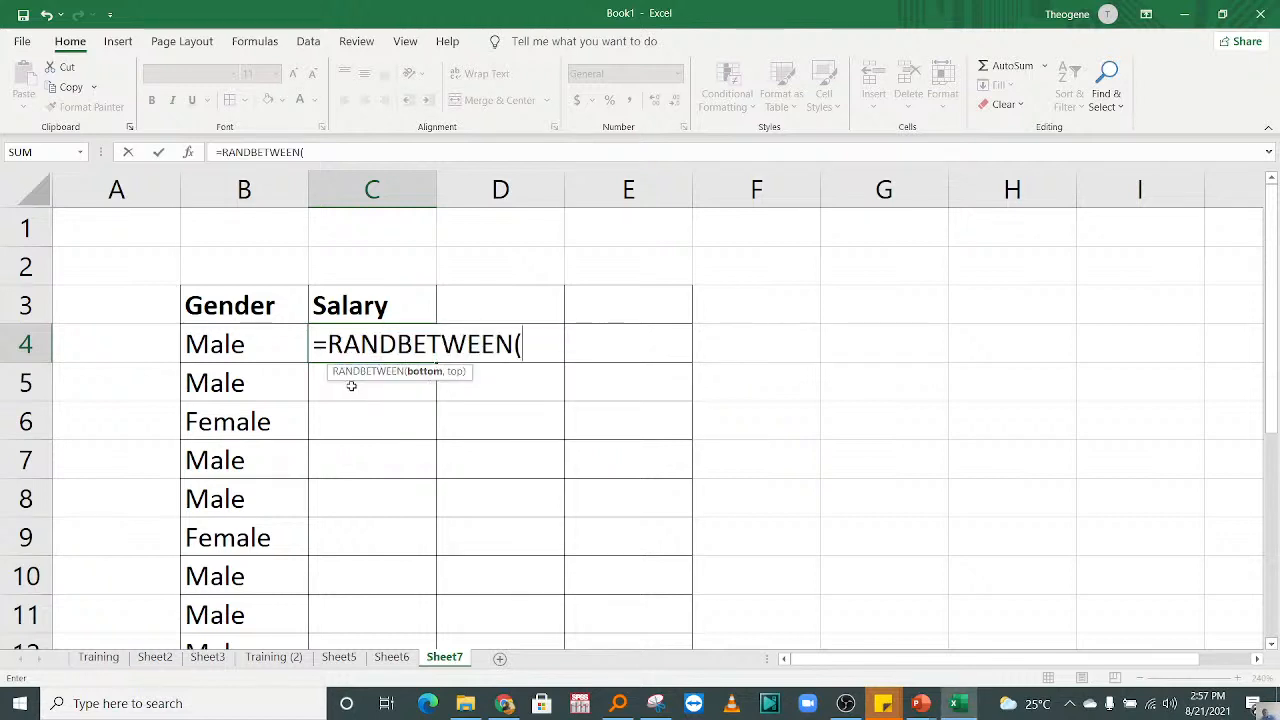
type("5")
key("BackSpace")
type("200")
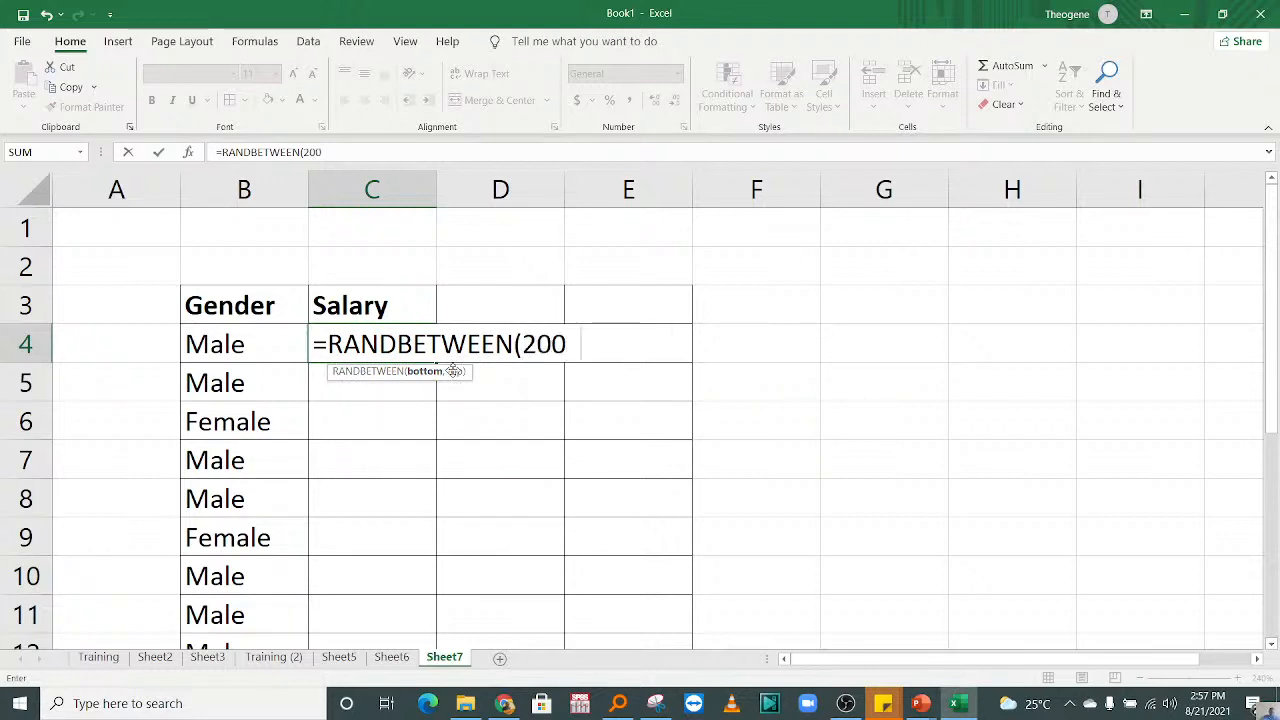
type("000,10")
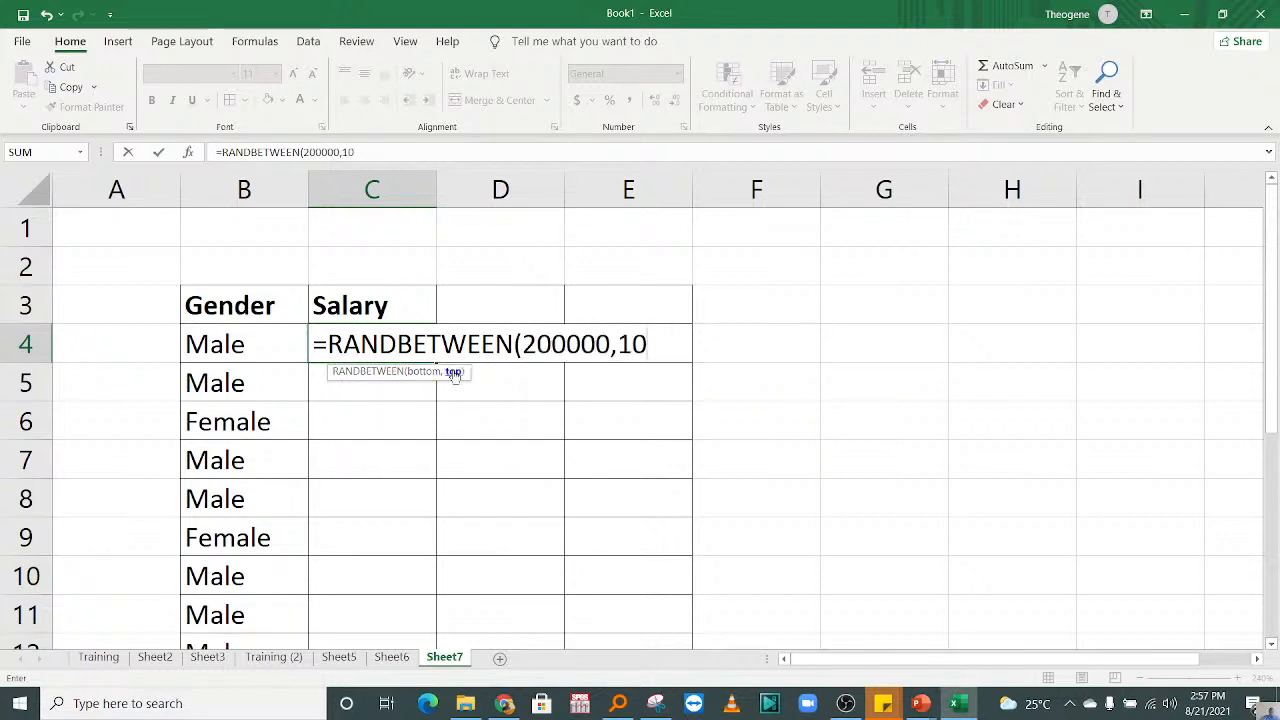
type("00000")
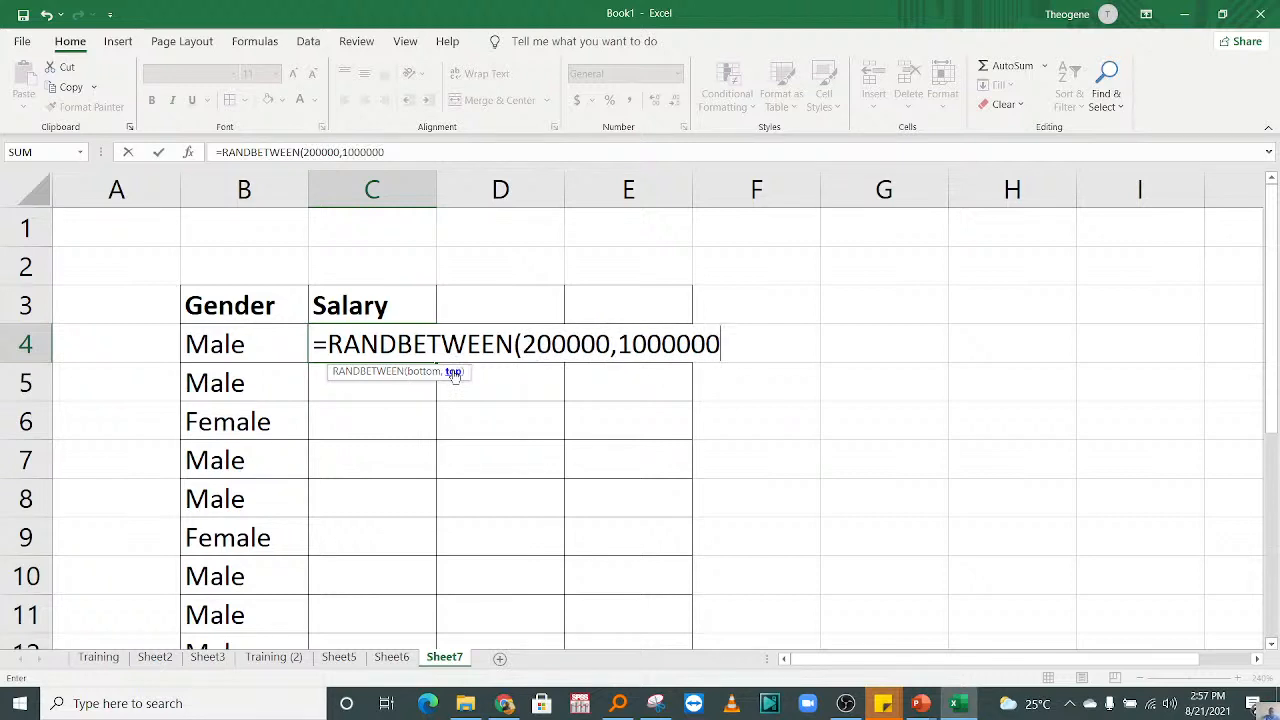
type(")")
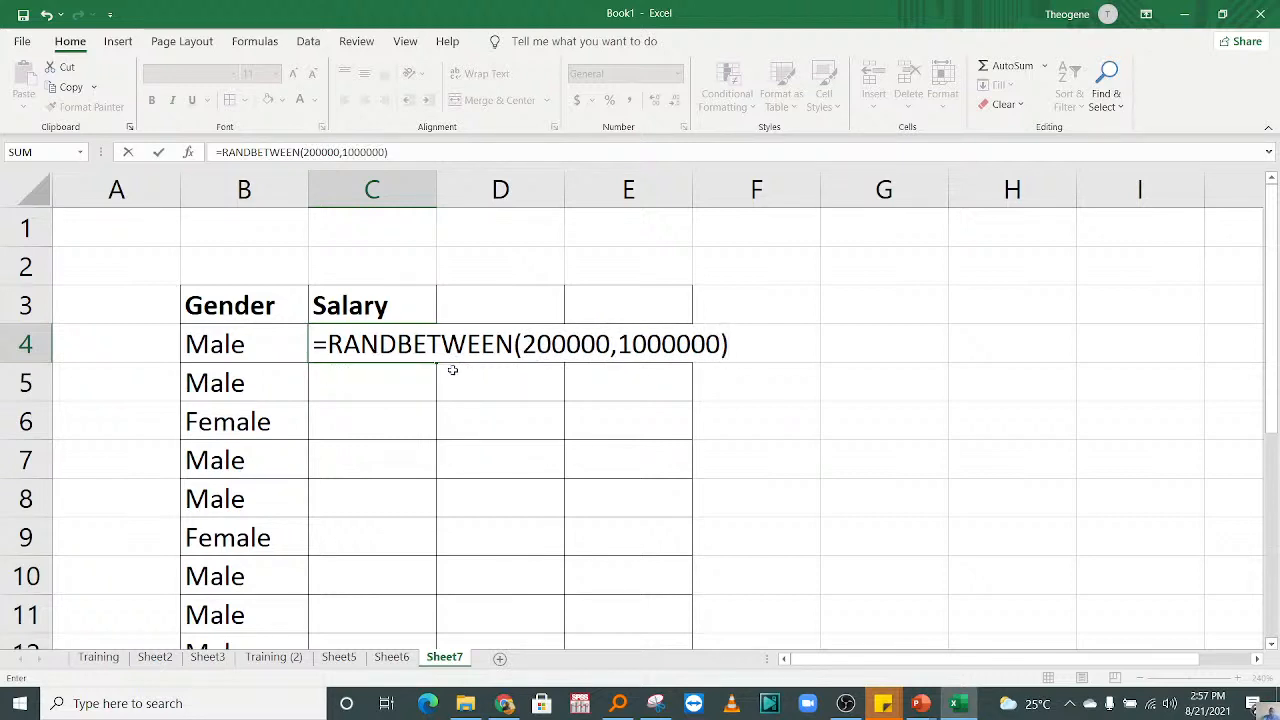
key("Return")
key("Up")
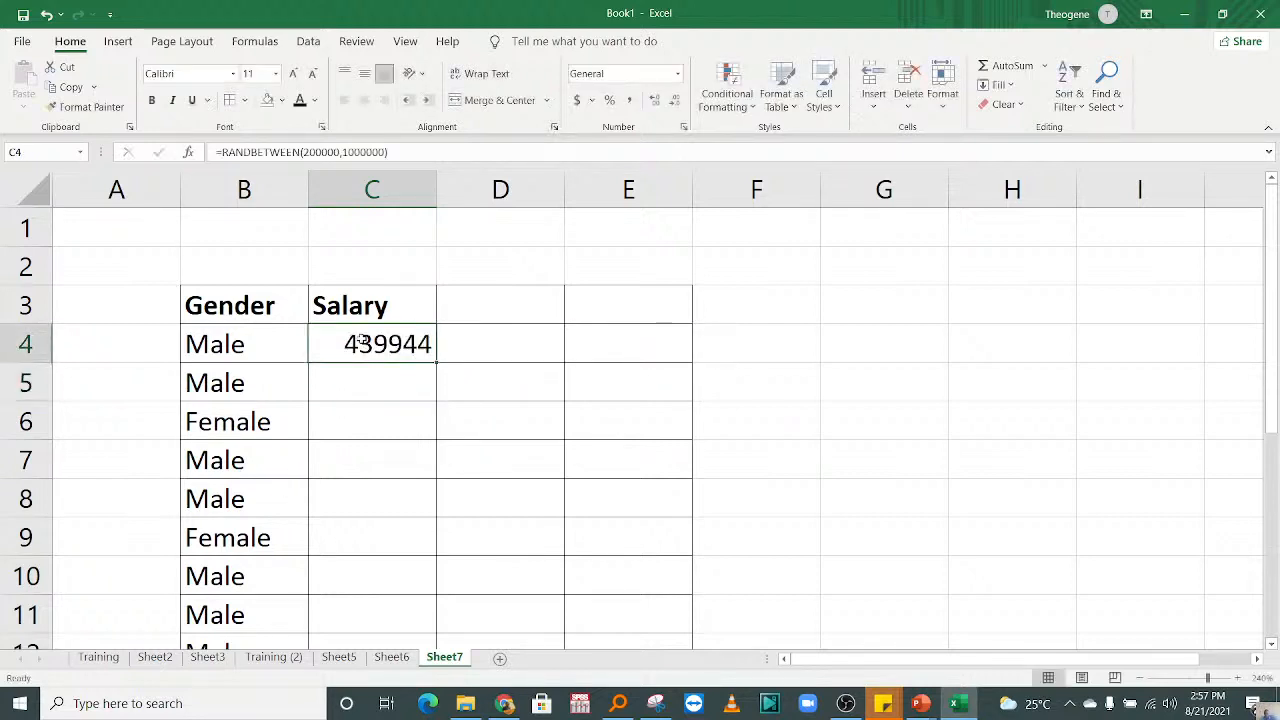
left_click_drag(437, 362, 382, 597)
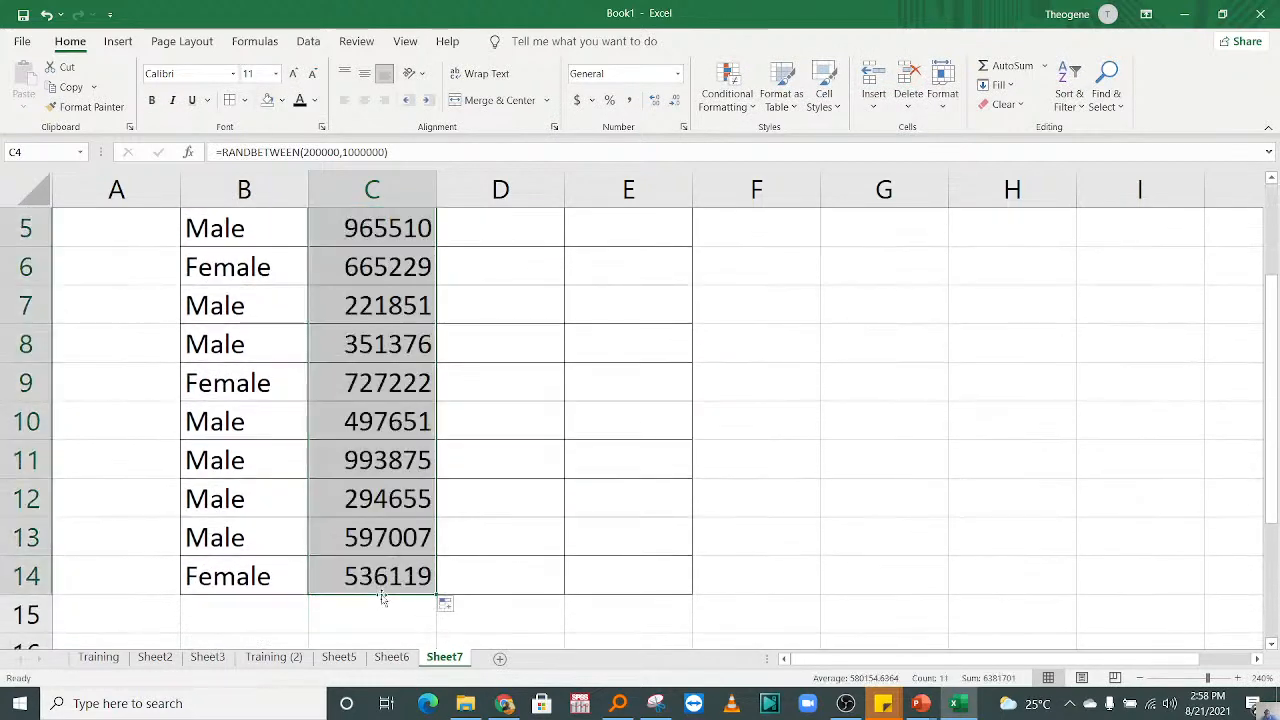
Step: Copy the random salaries in C4:C14 and paste them over themselves as values only
key("ctrl+c")
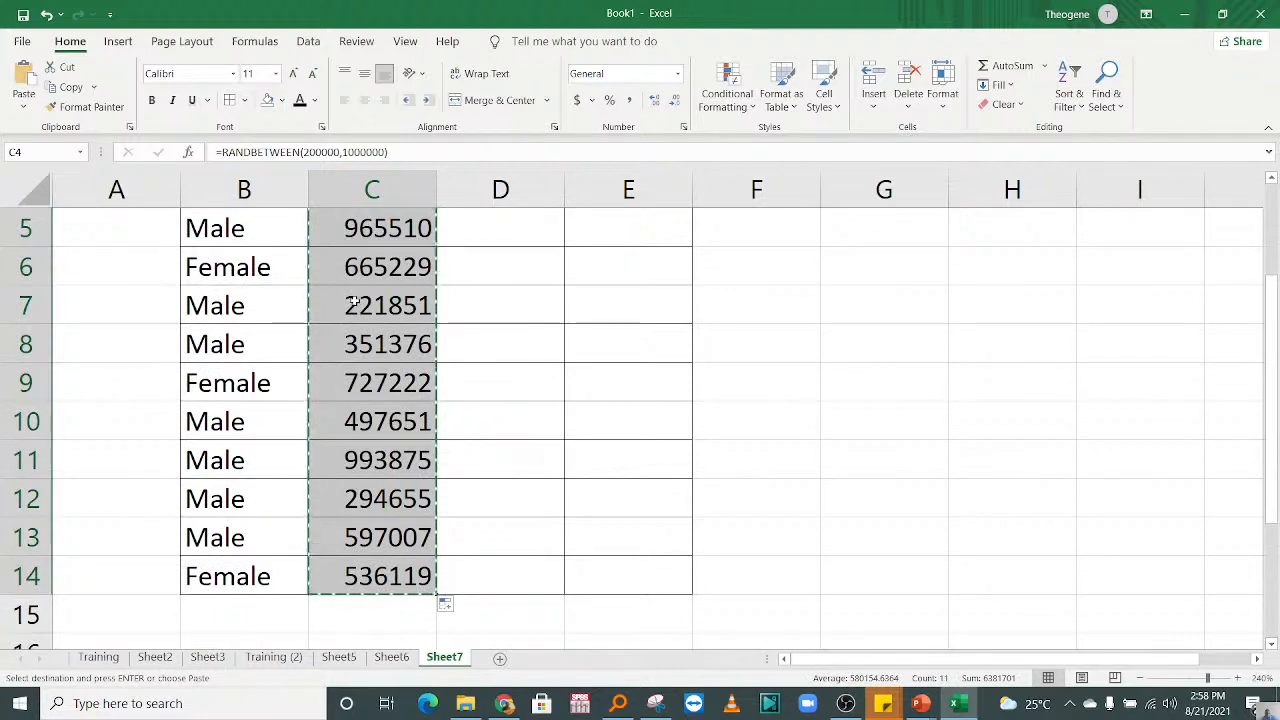
right_click(358, 597)
left_click(446, 320)
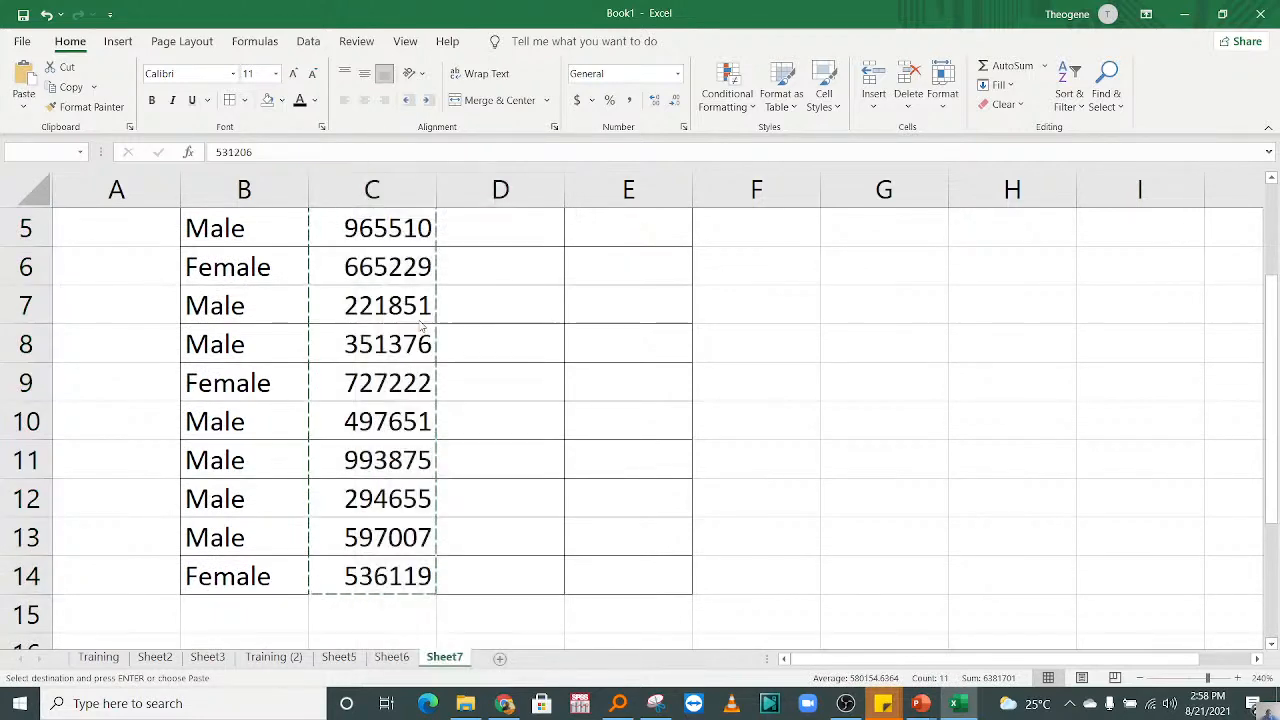
scroll(414, 320, "up", 2)
left_click(414, 320)
left_click(483, 316)
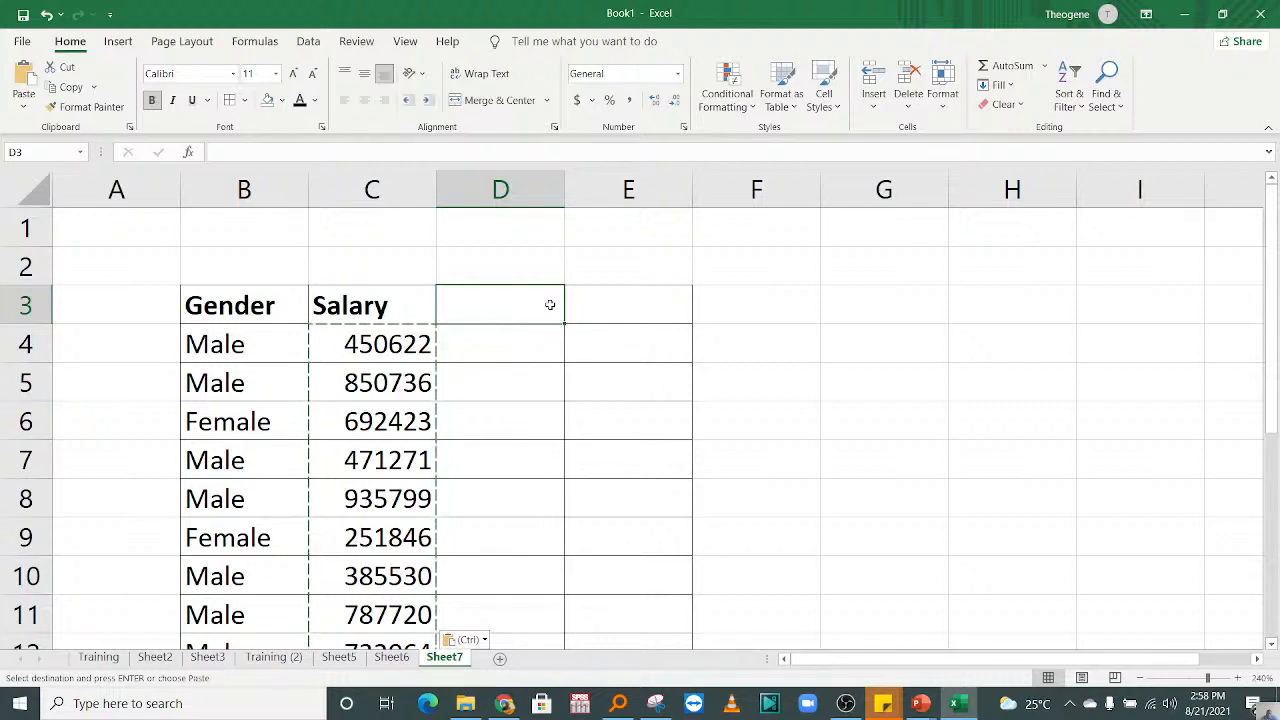
key("Escape")
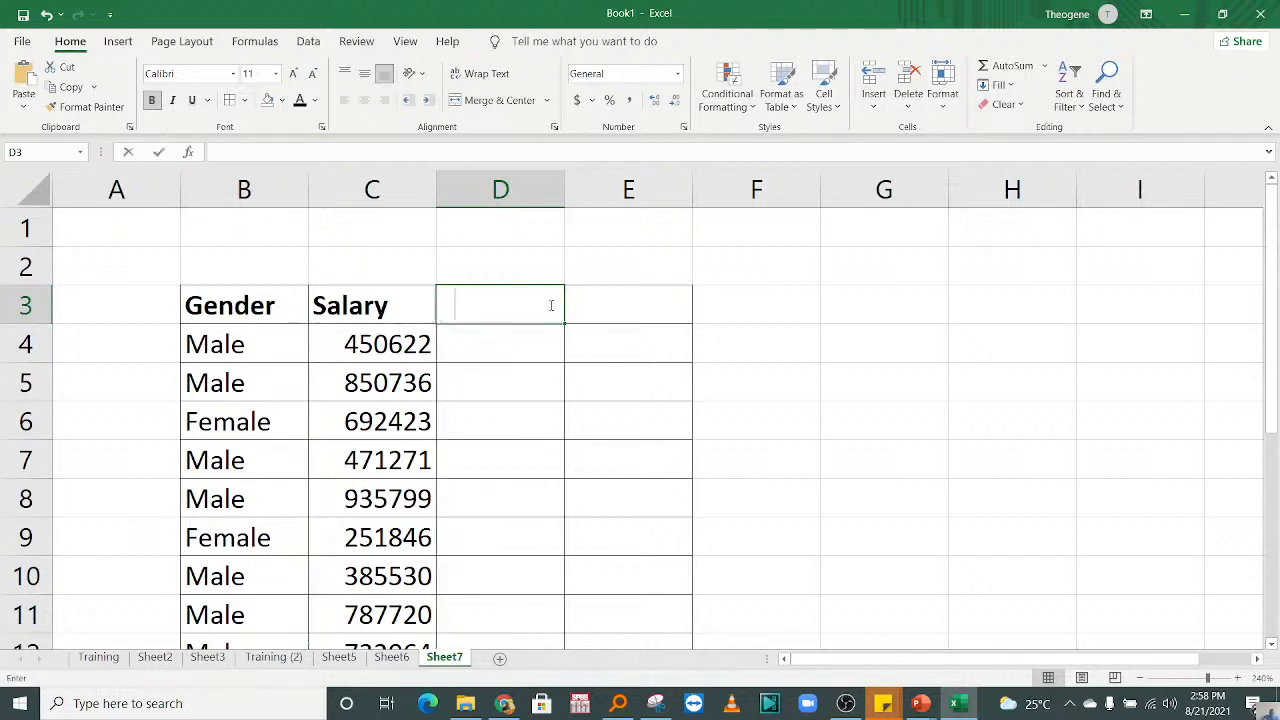
Step: Enter the column heading "Experience in Months" in cell D3 and widen column D to fit it
type("Ec")
key("BackSpace")
type("x")
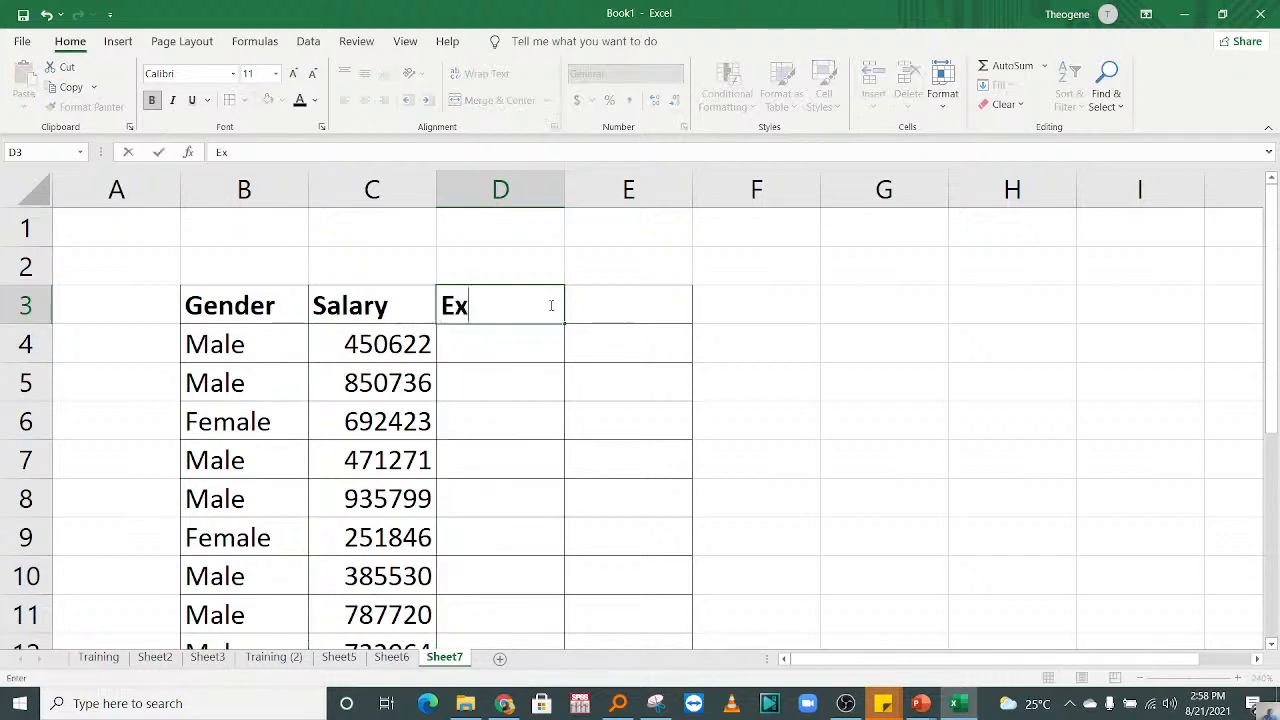
type("perience")
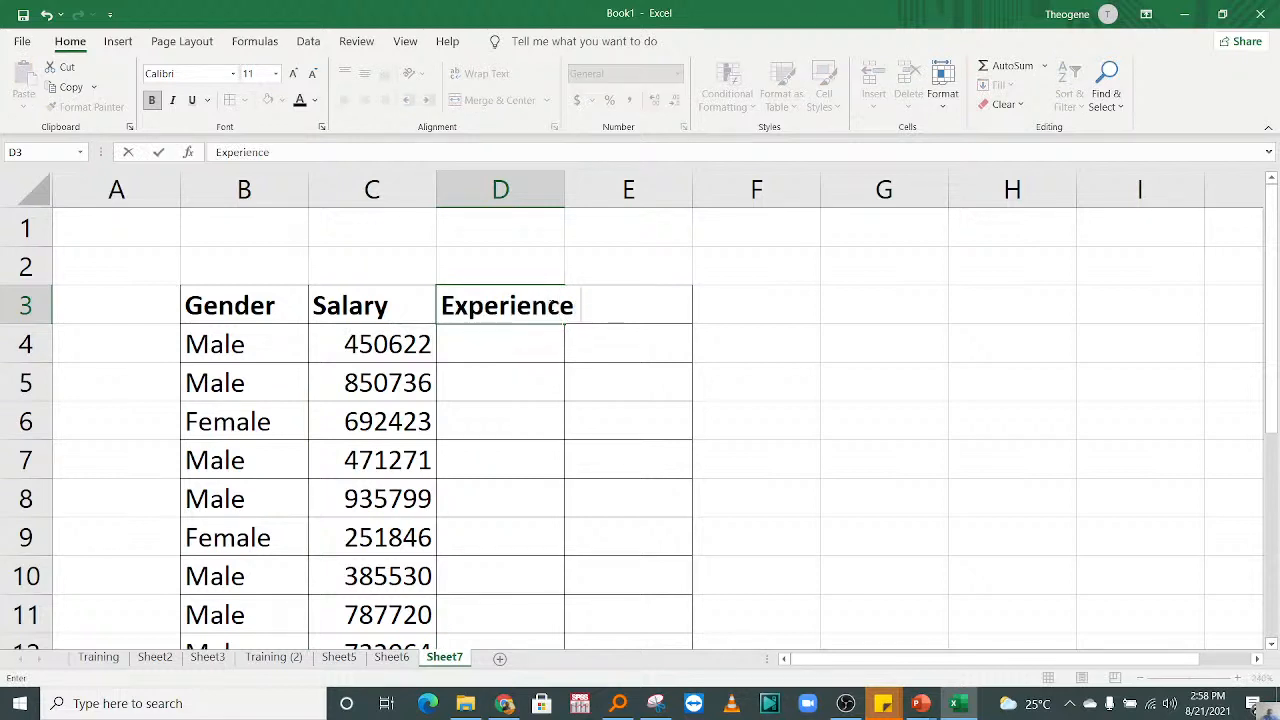
type(" in Months")
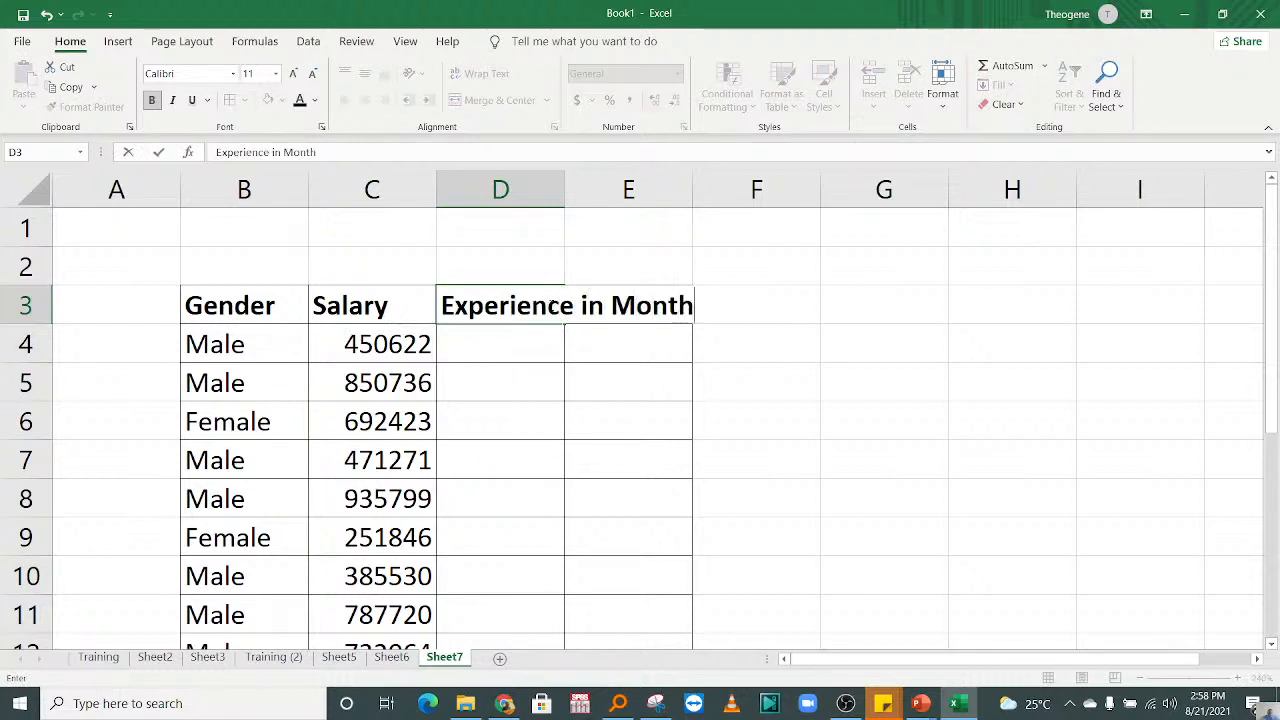
left_click(536, 398)
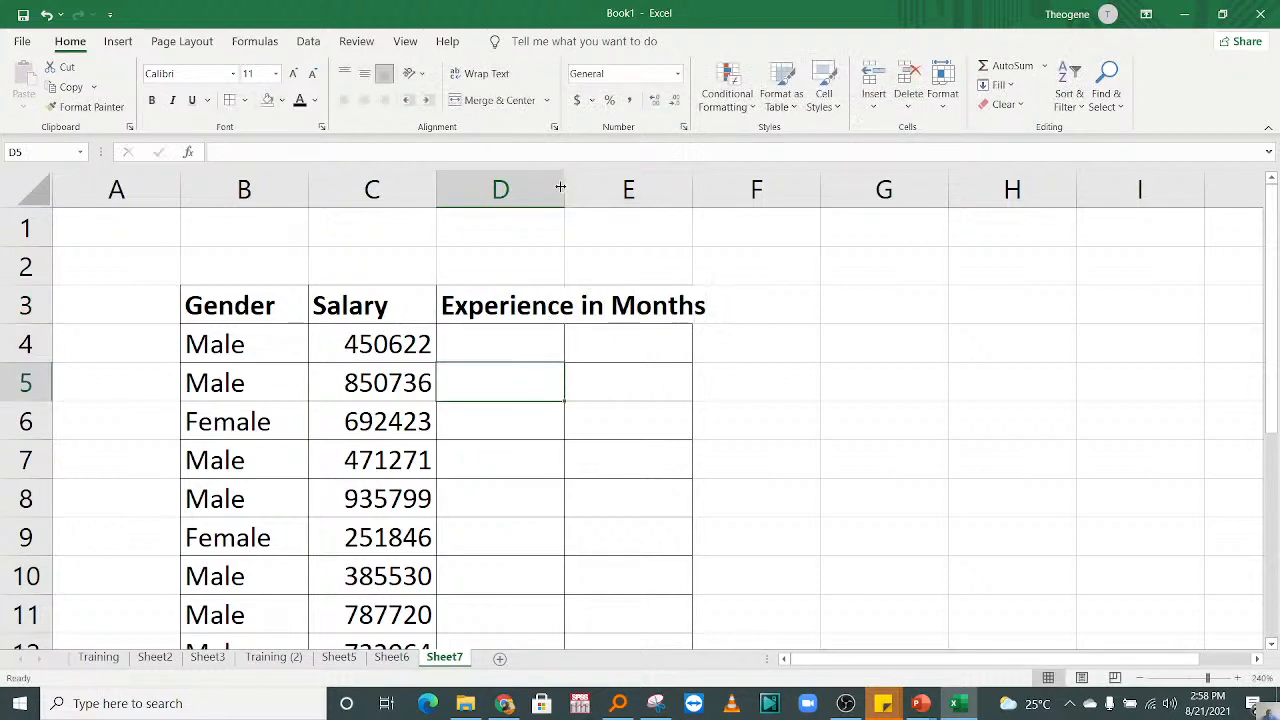
left_click_drag(564, 183, 743, 205)
Step: Enter =RANDBETWEEN(6,139) in cell D4 and fill the formula down to D14
left_click(534, 346)
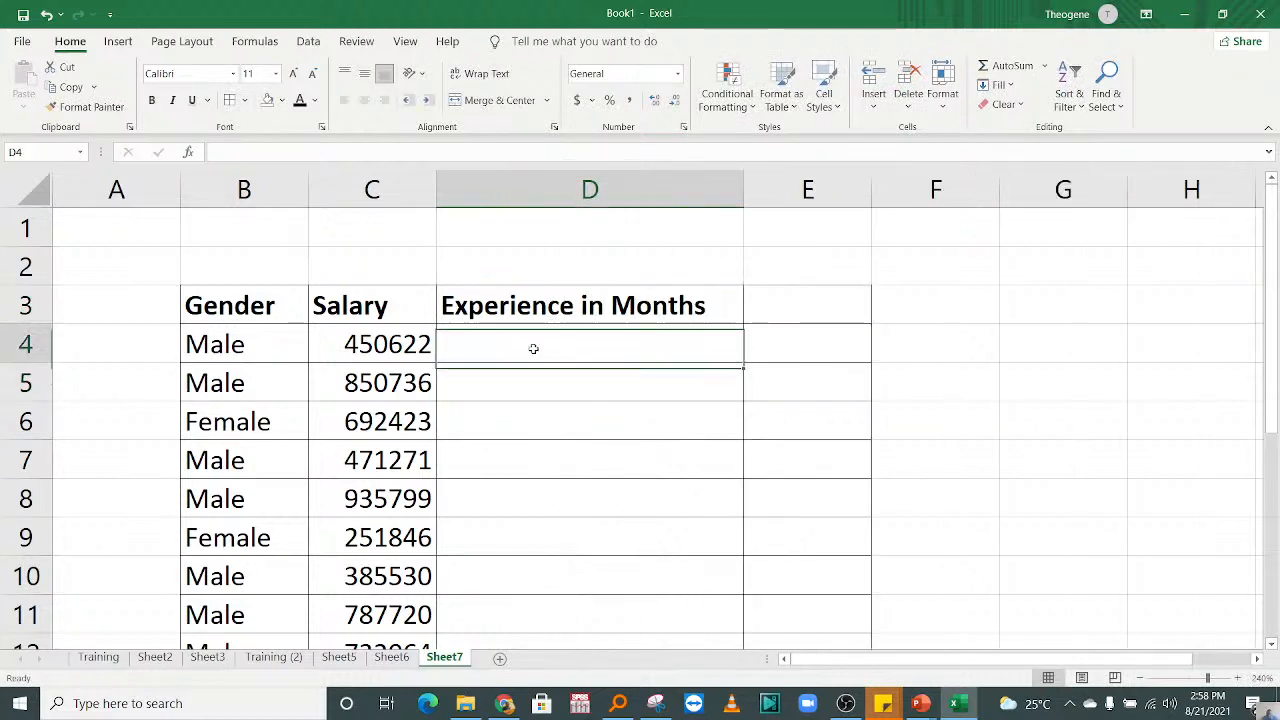
type("=rand")
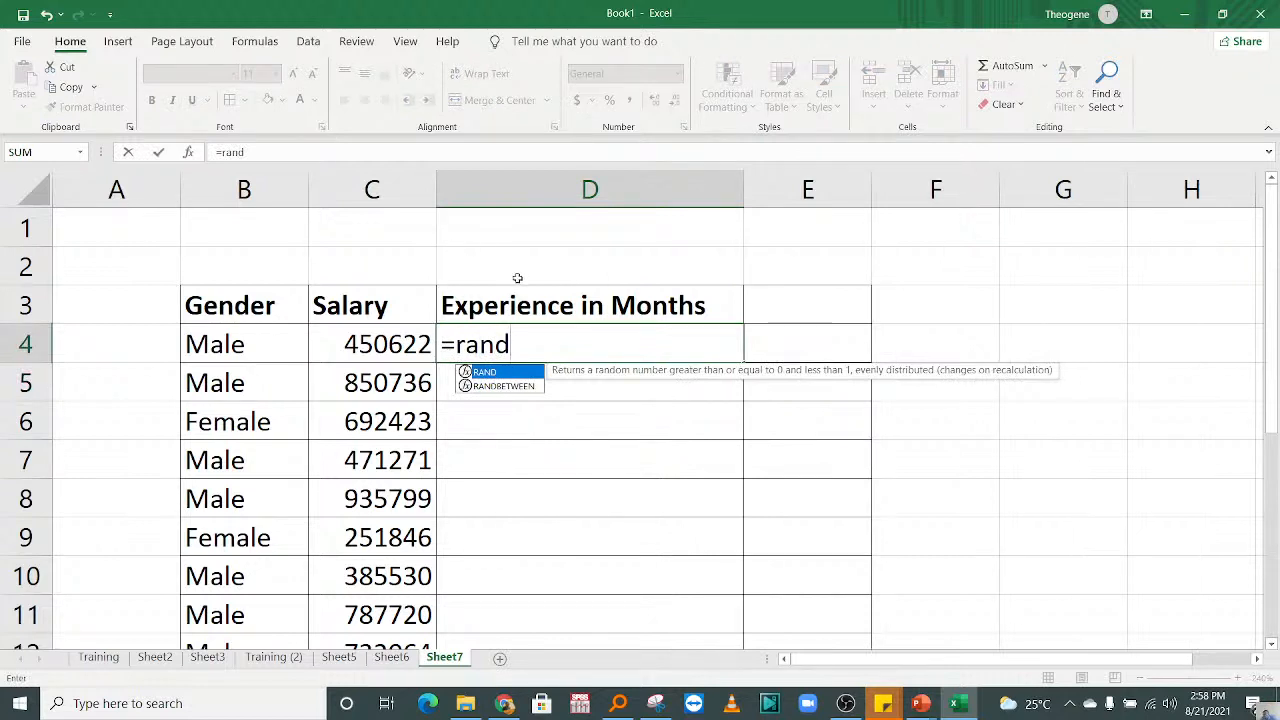
double_click(510, 386)
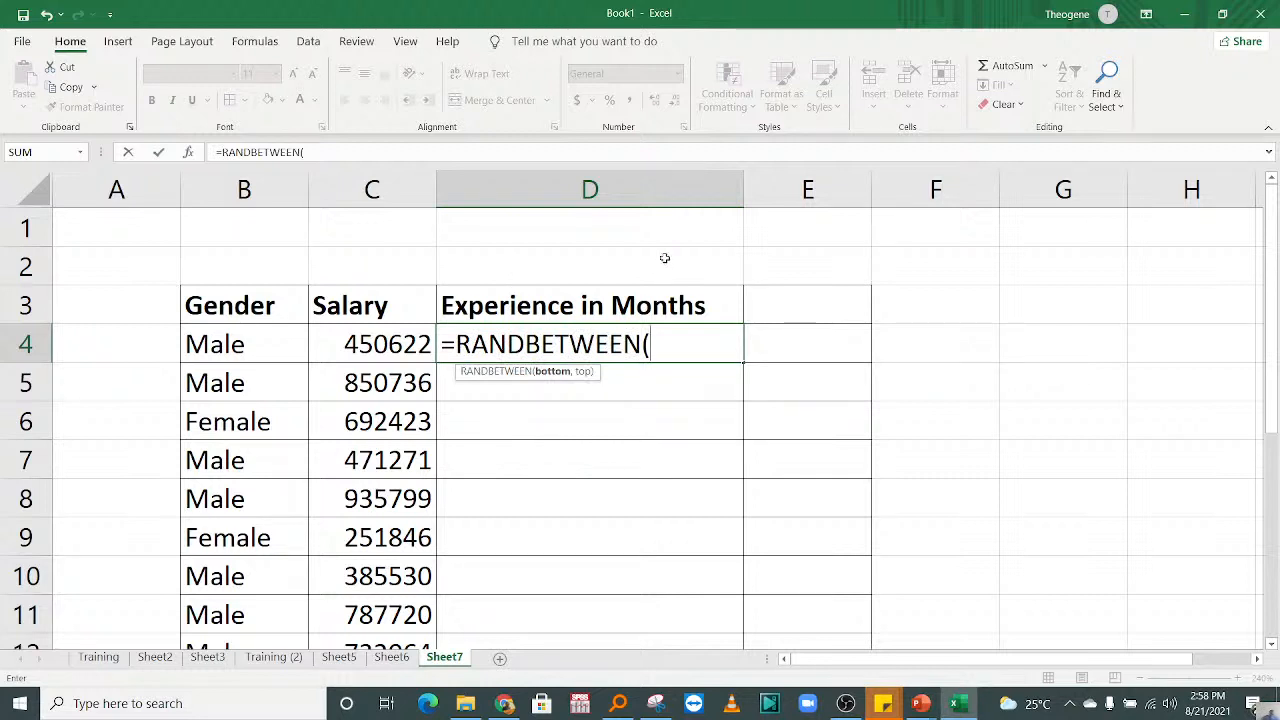
type("6,")
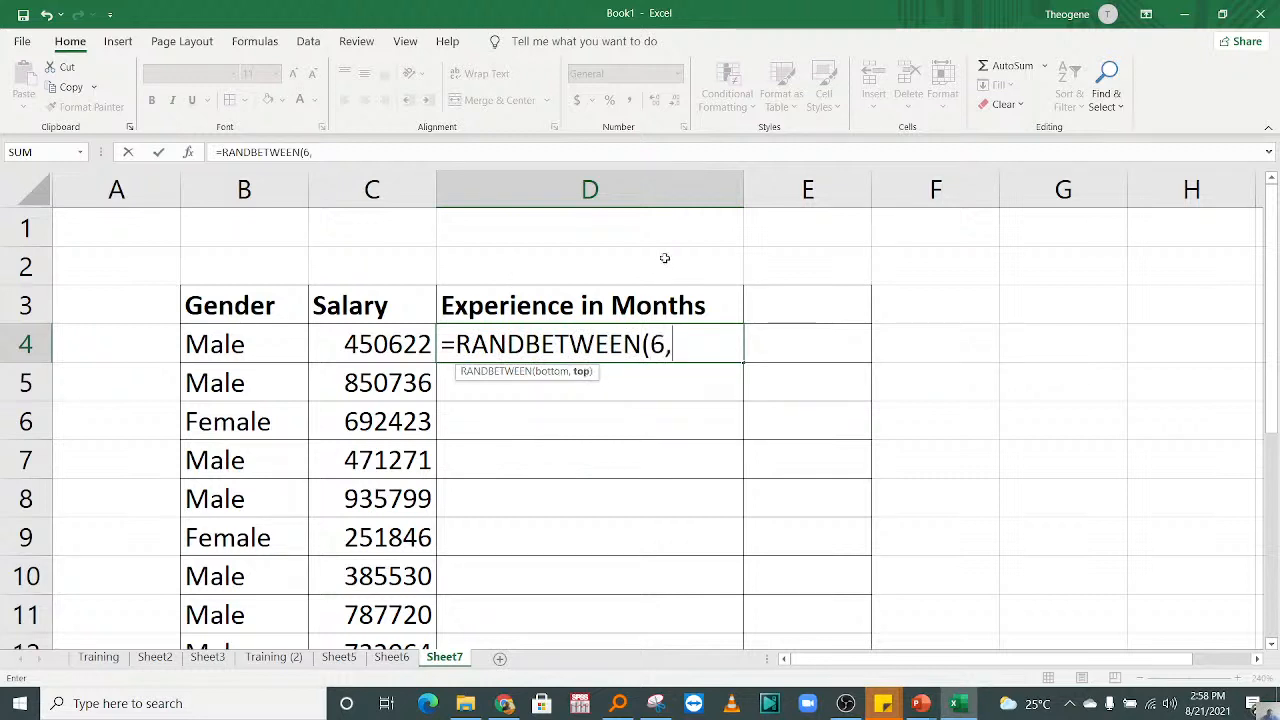
type("139)")
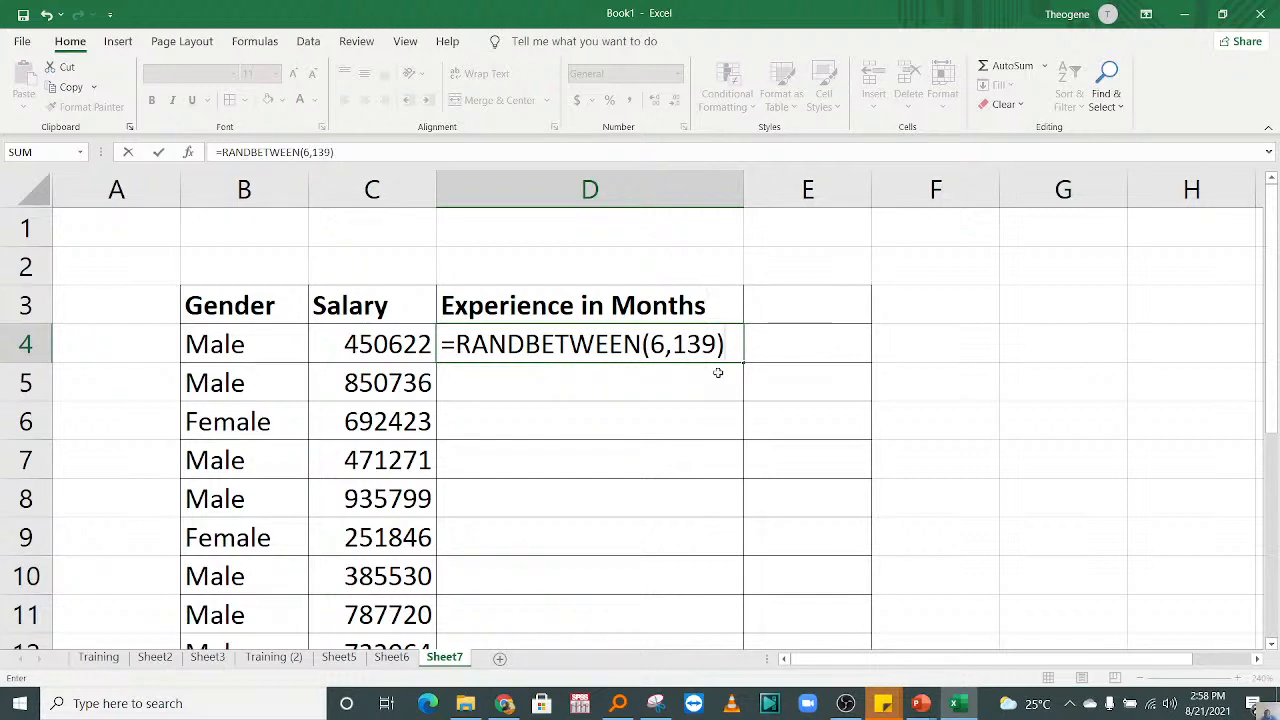
key("Return")
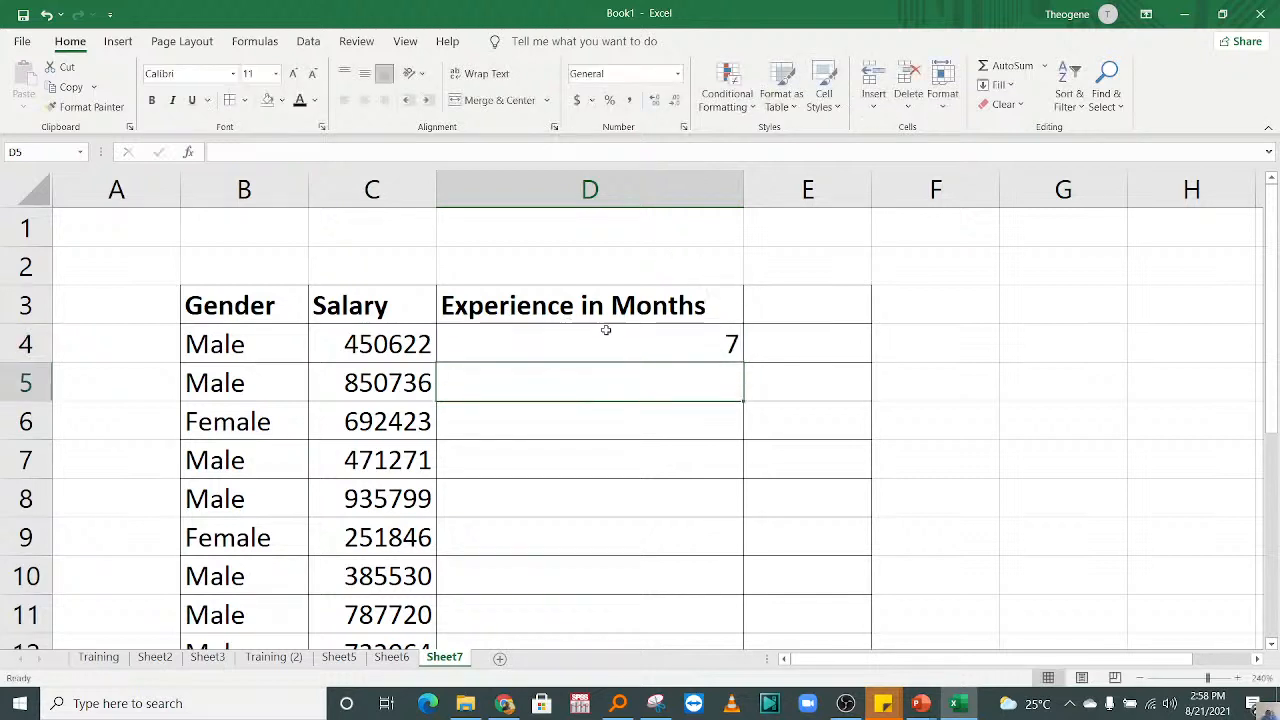
left_click(606, 330)
left_click_drag(743, 362, 640, 569)
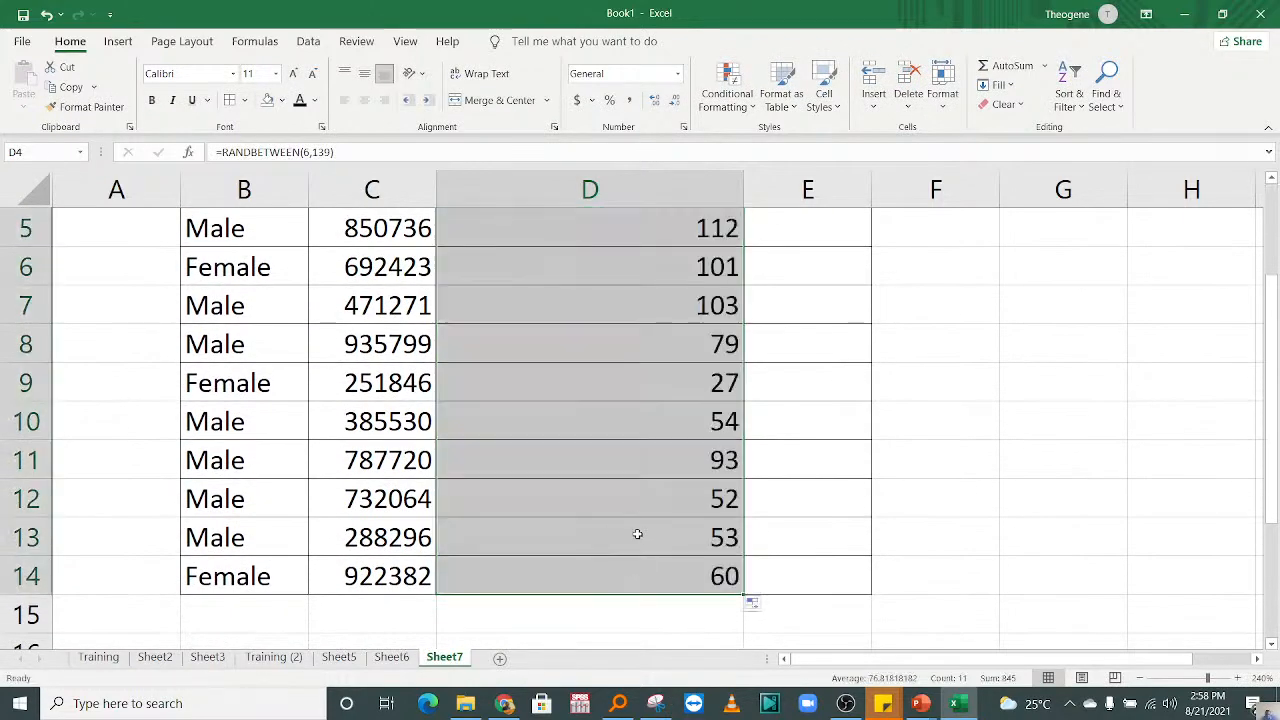
Step: Copy the random experience figures in D4:D14 and paste them over themselves as values only
key("ctrl+c")
right_click(569, 268)
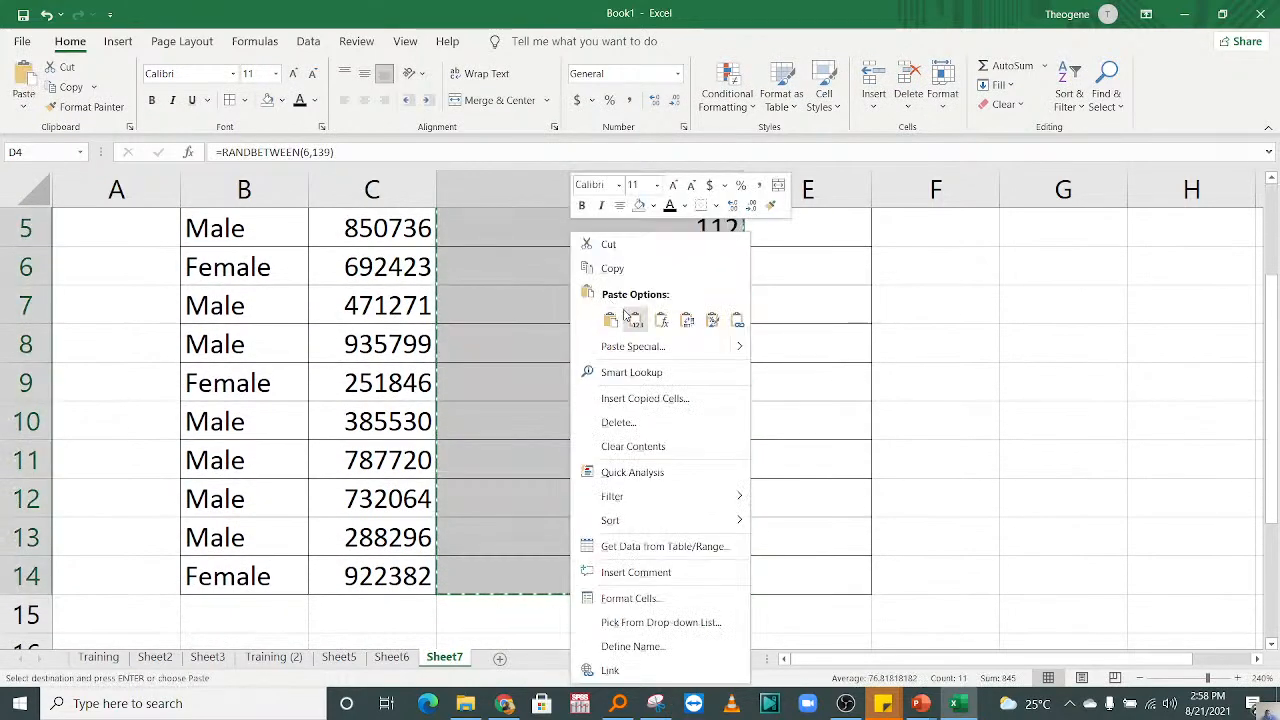
left_click(630, 318)
scroll(754, 286, "up", 2)
left_click(802, 312)
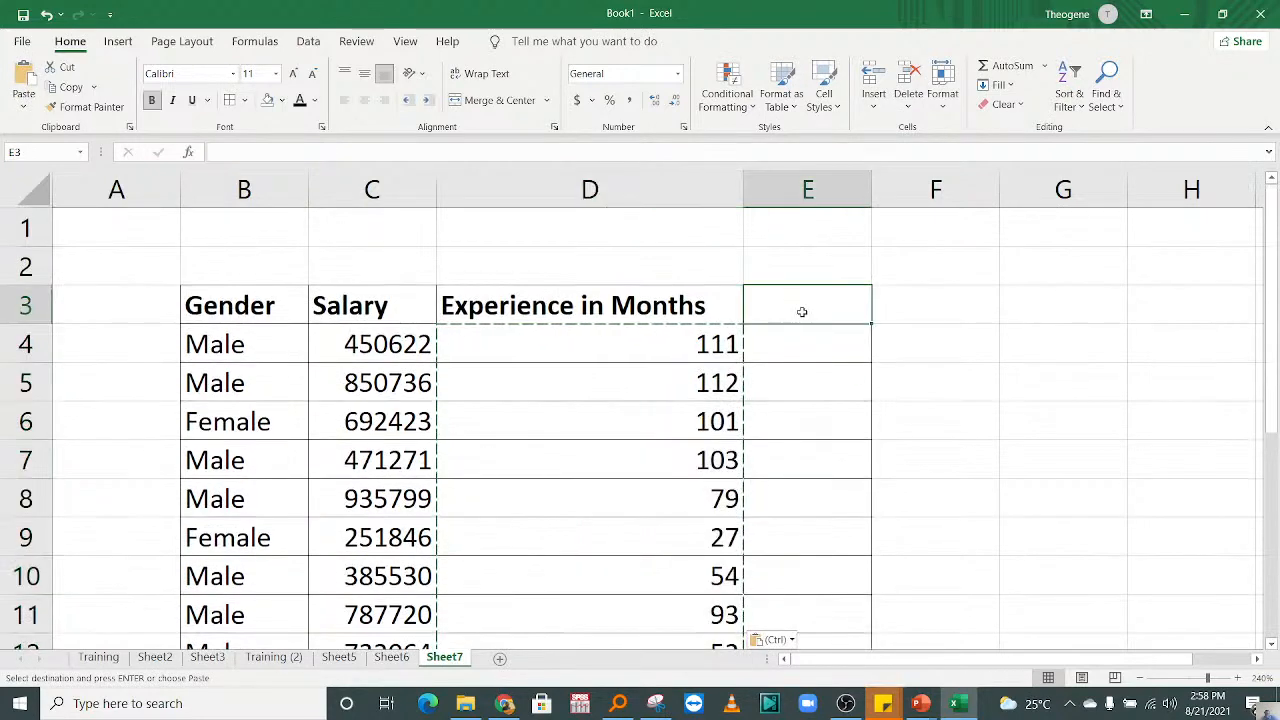
type("0")
key("Return")
left_click(772, 309)
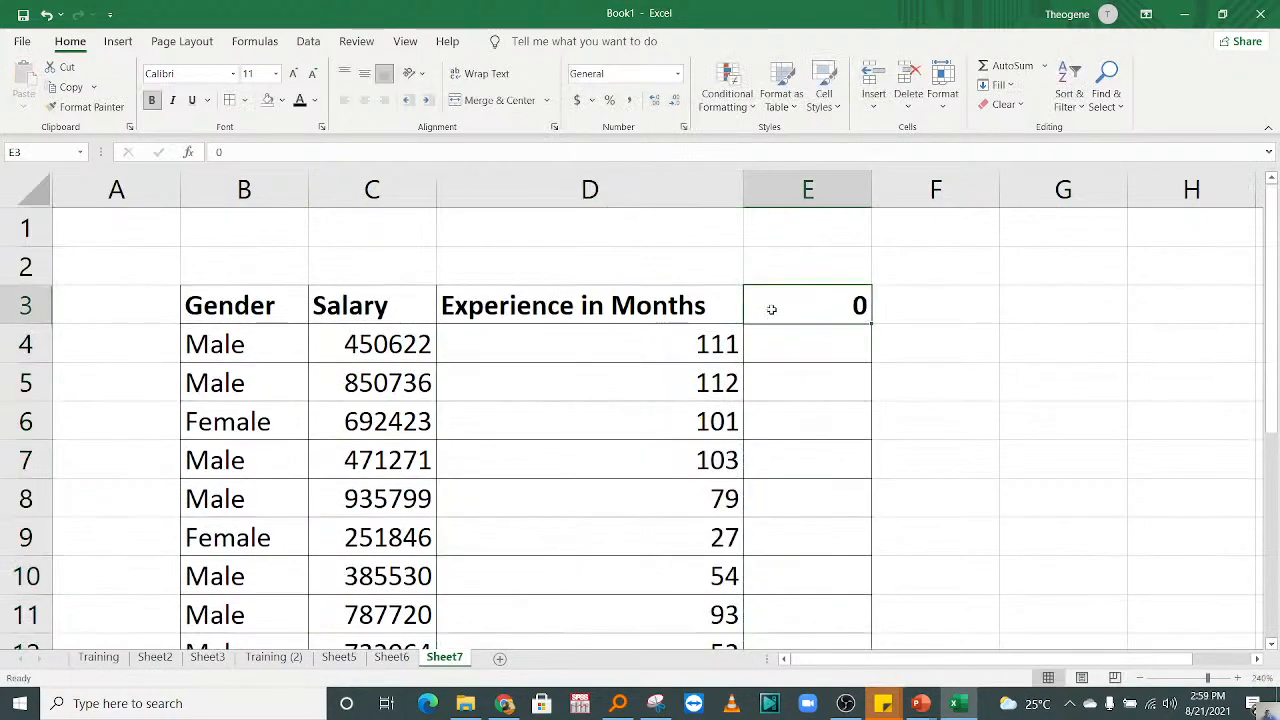
key("Delete")
Step: Center the Experience in Months values in D4:D14 horizontally
left_click(614, 308)
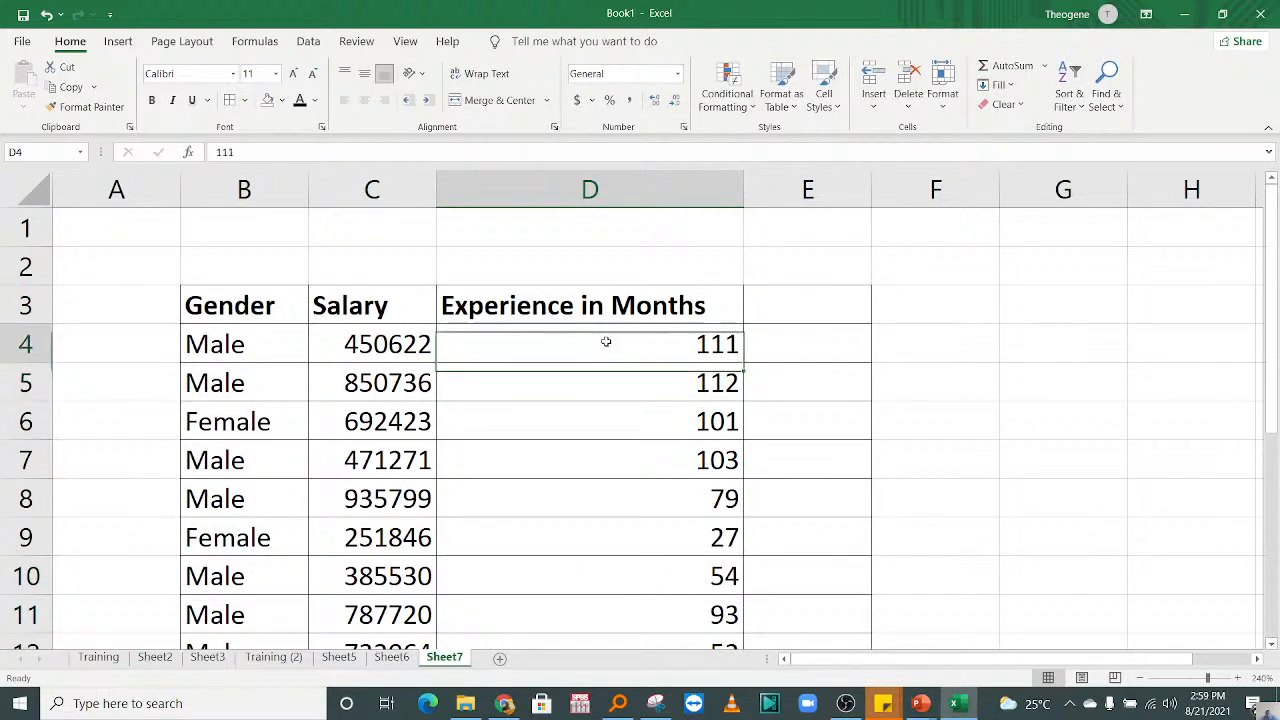
left_click_drag(606, 340, 634, 610)
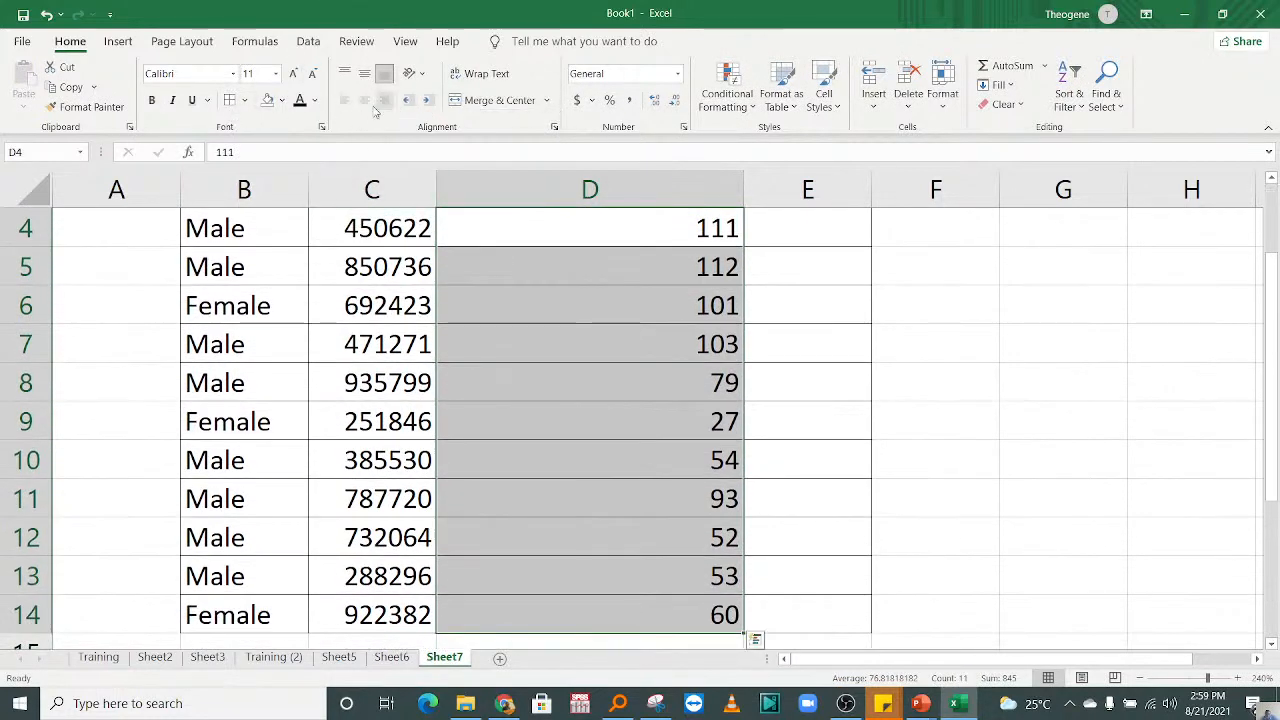
left_click(368, 106)
left_click(795, 328)
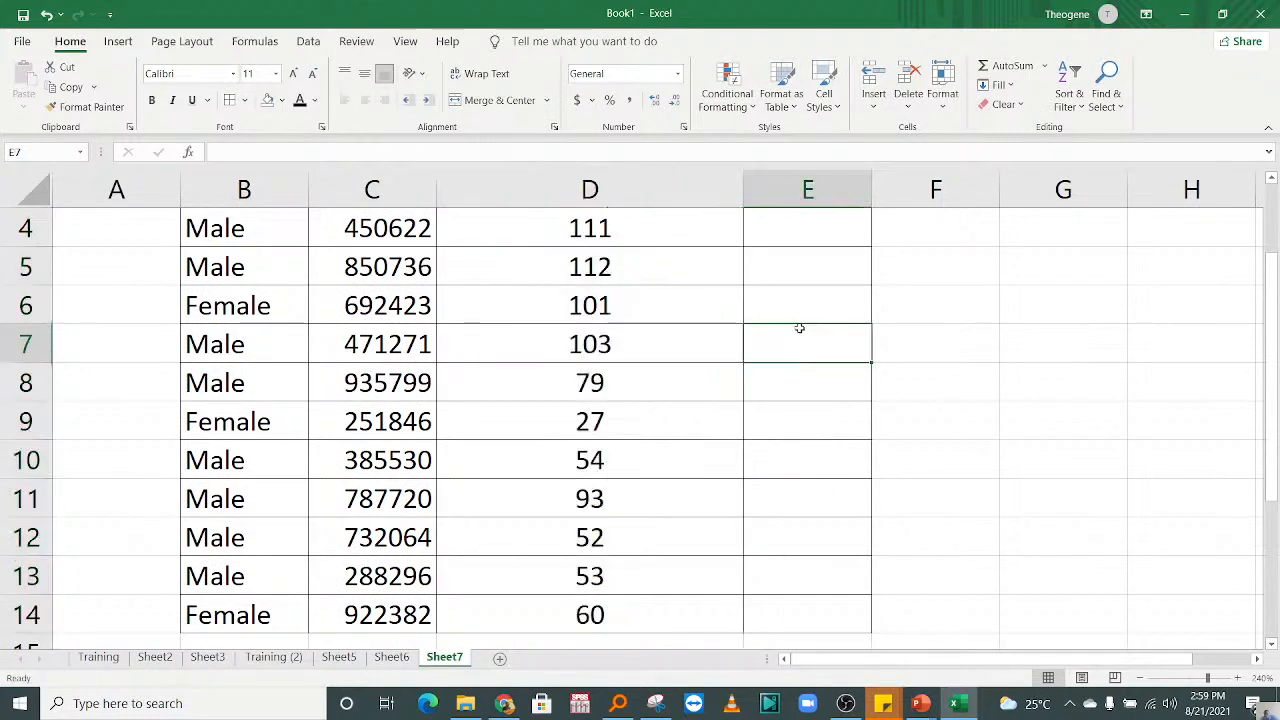
key("Up")
key("Up")
key("Up")
key("Up")
key("Up")
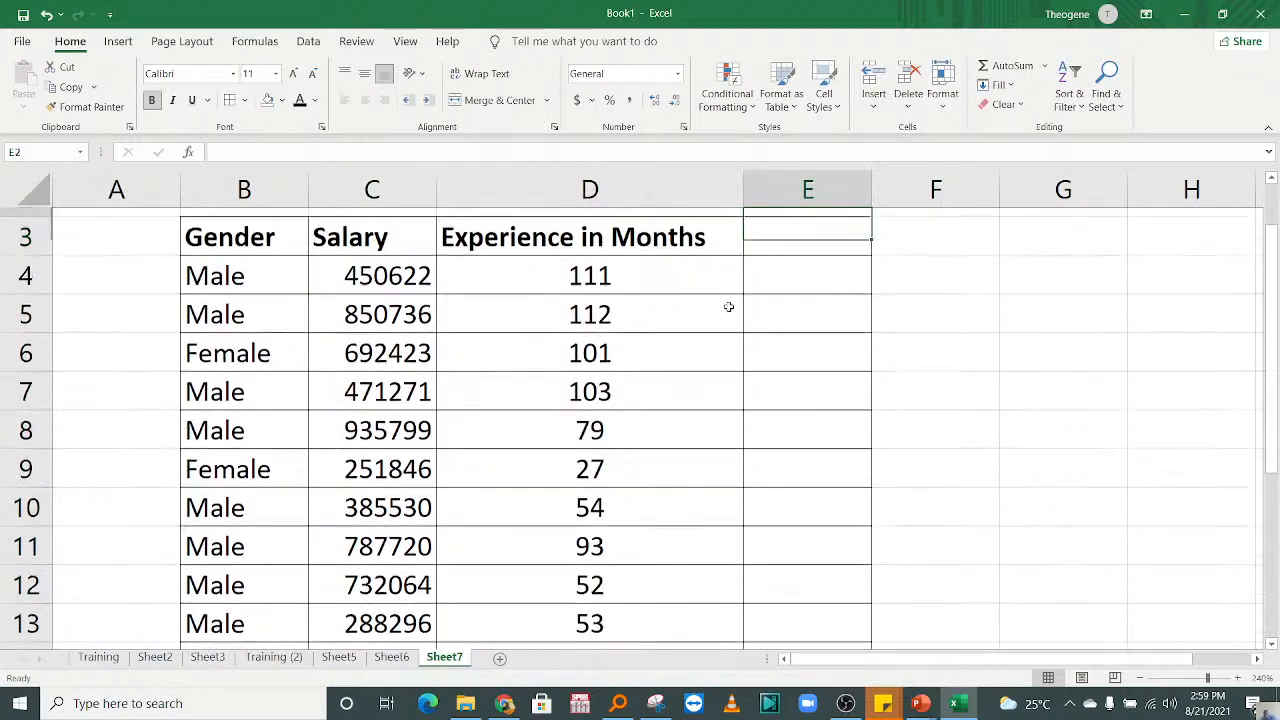
left_click(636, 307)
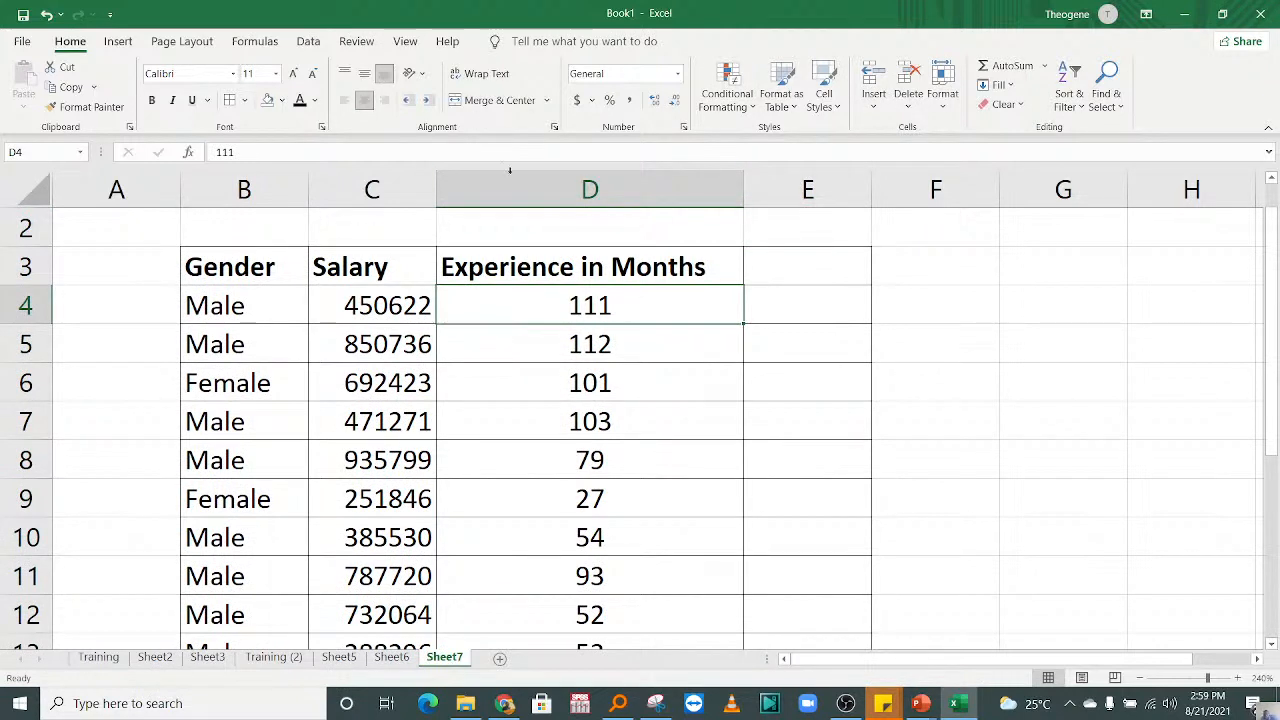
left_click(640, 368)
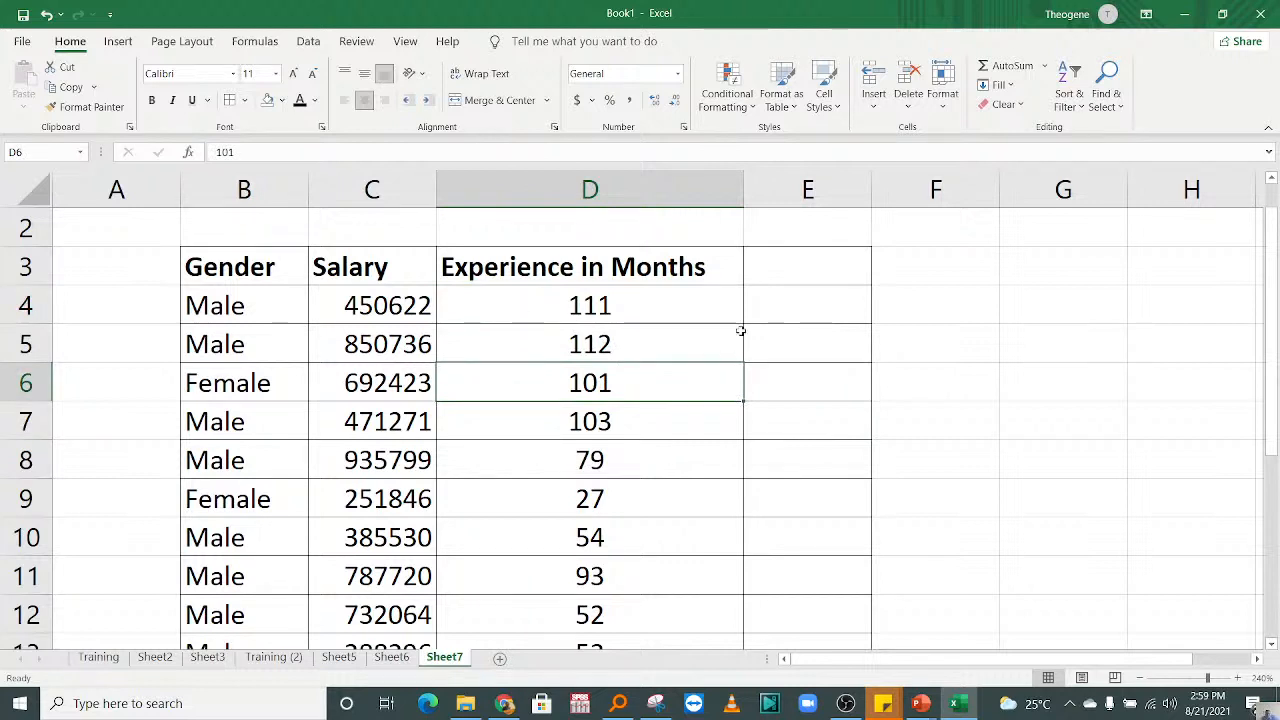
left_click(740, 331)
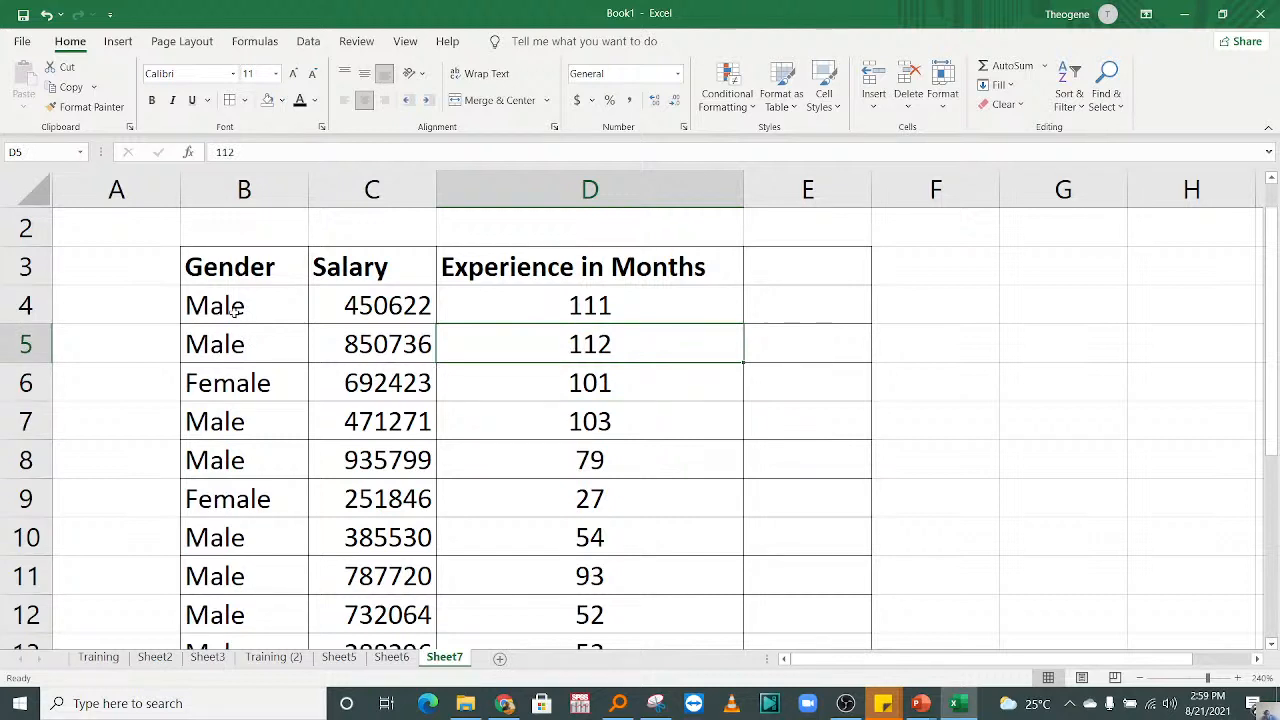
Step: Preview the recommended charts for the Gender data in B3:B14 and leave without inserting one
left_click_drag(262, 270, 245, 575)
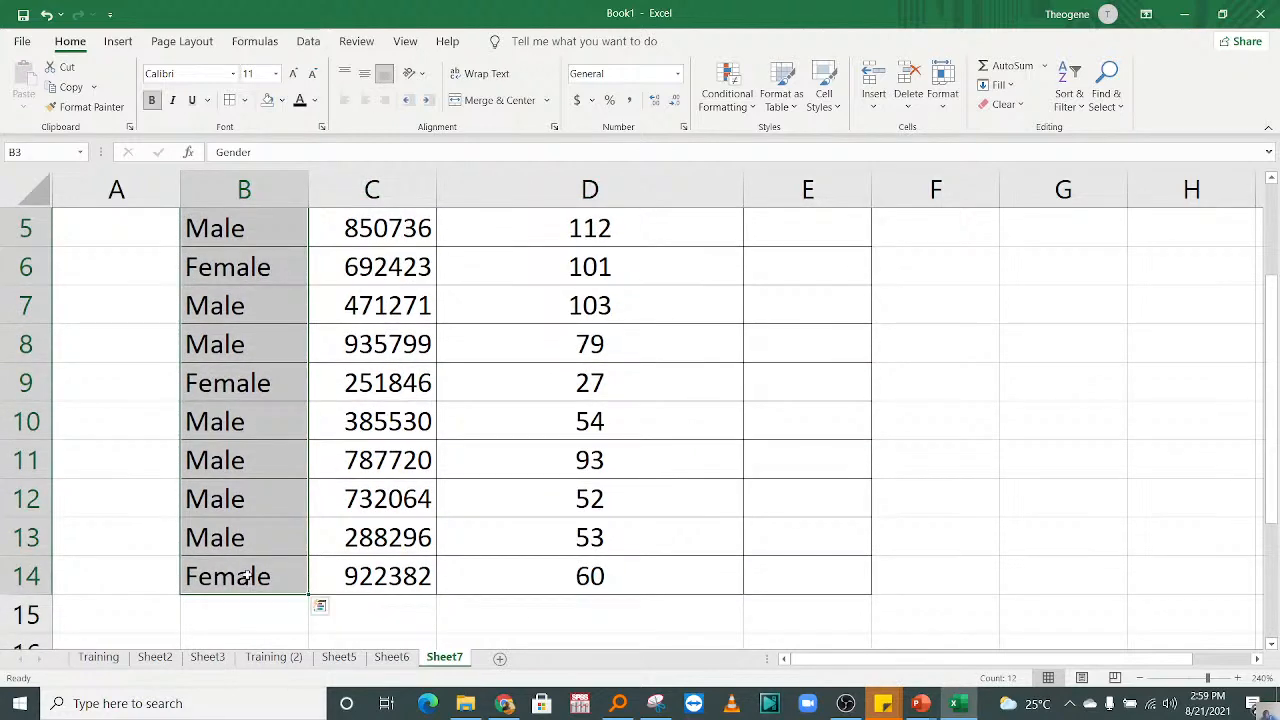
left_click(119, 42)
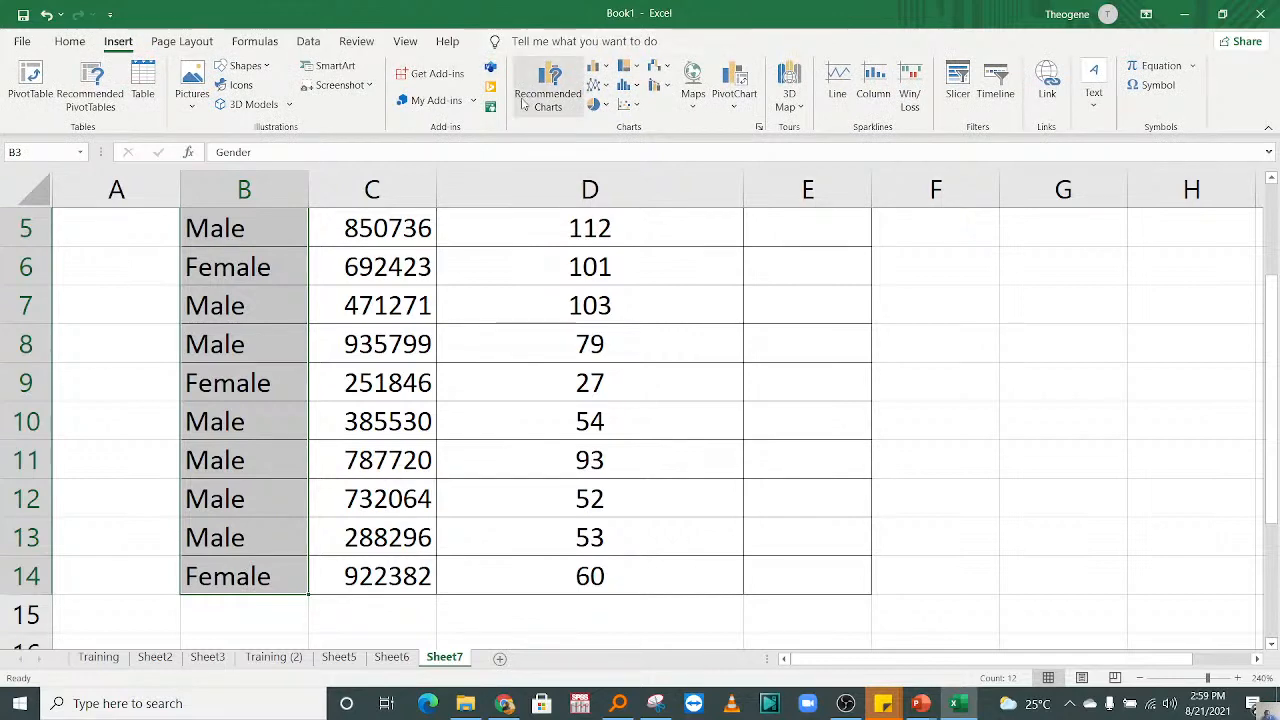
left_click(543, 90)
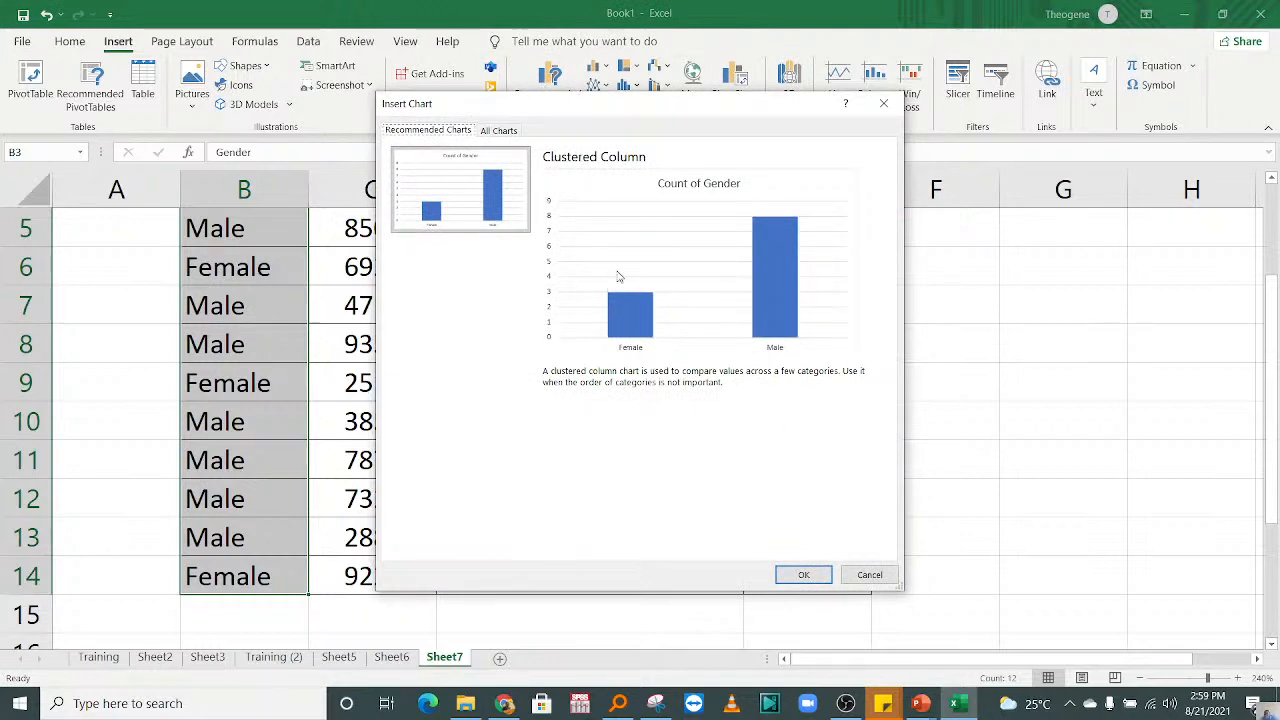
left_click(883, 103)
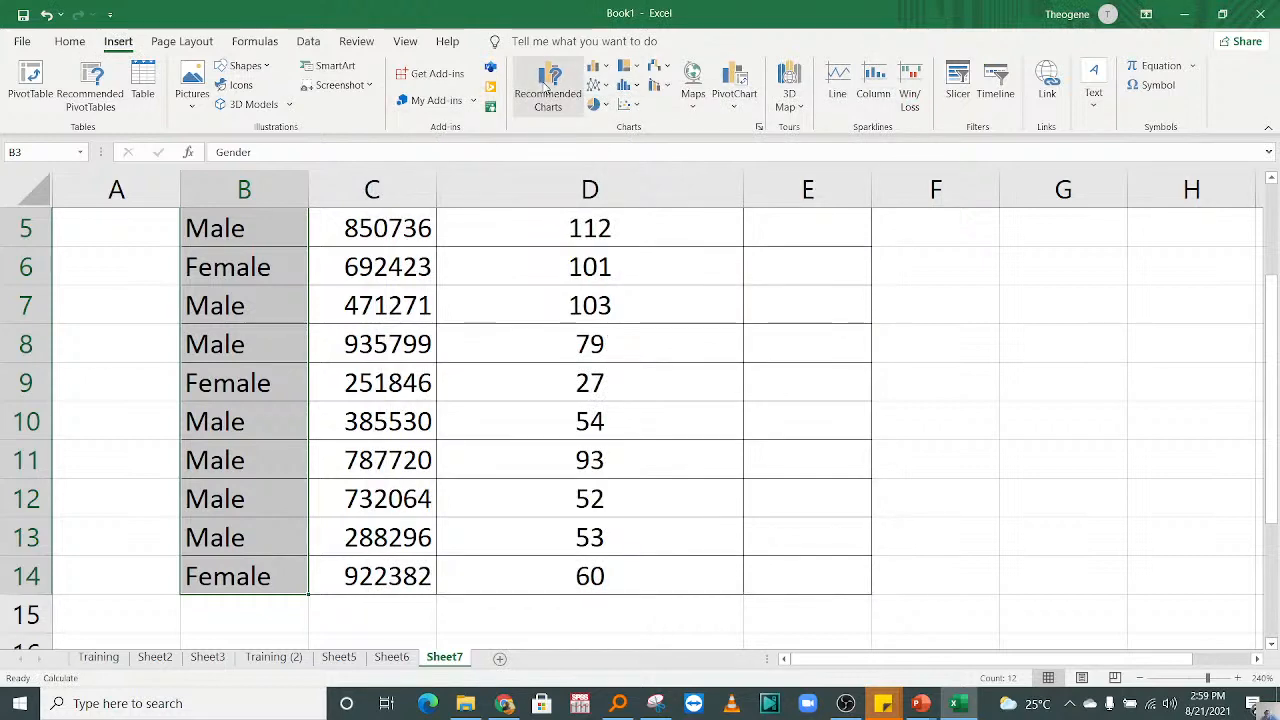
Step: Delete the two empty rows 1 and 2 above the table headings
left_click(443, 425)
left_click(458, 396)
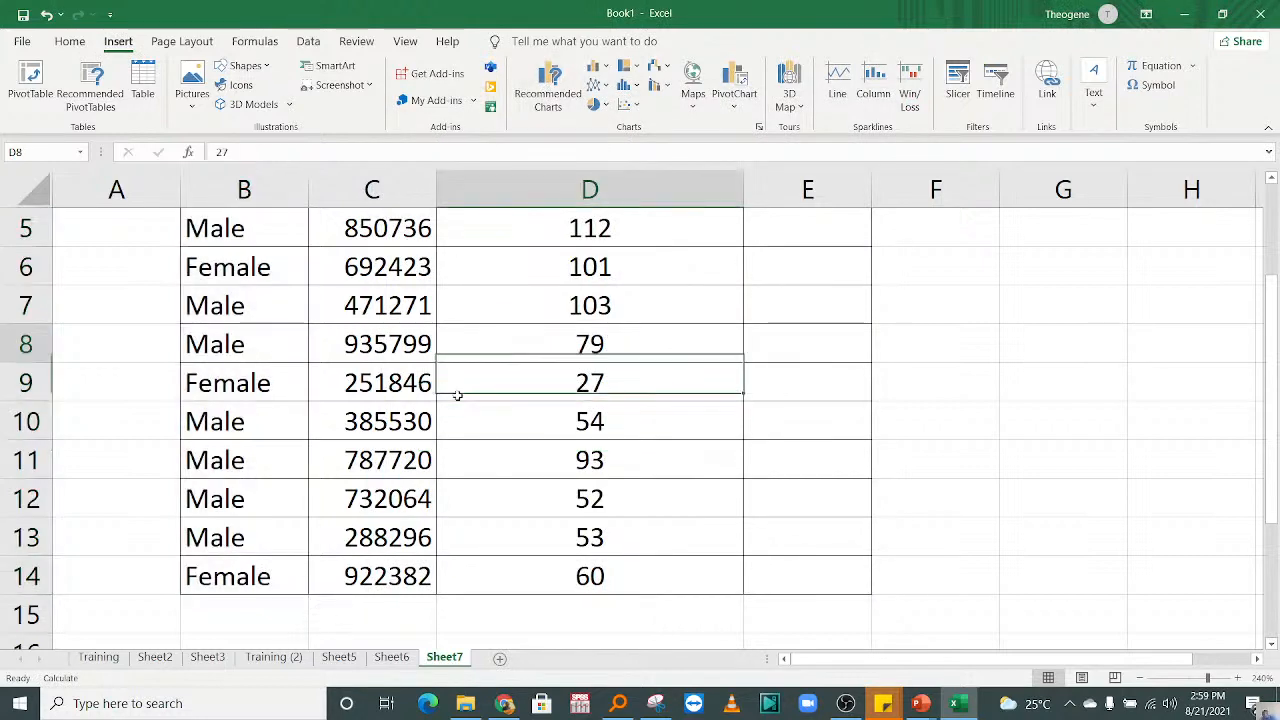
key("Up")
key("Up")
key("Up")
key("Up")
key("Up")
key("Up")
key("Up")
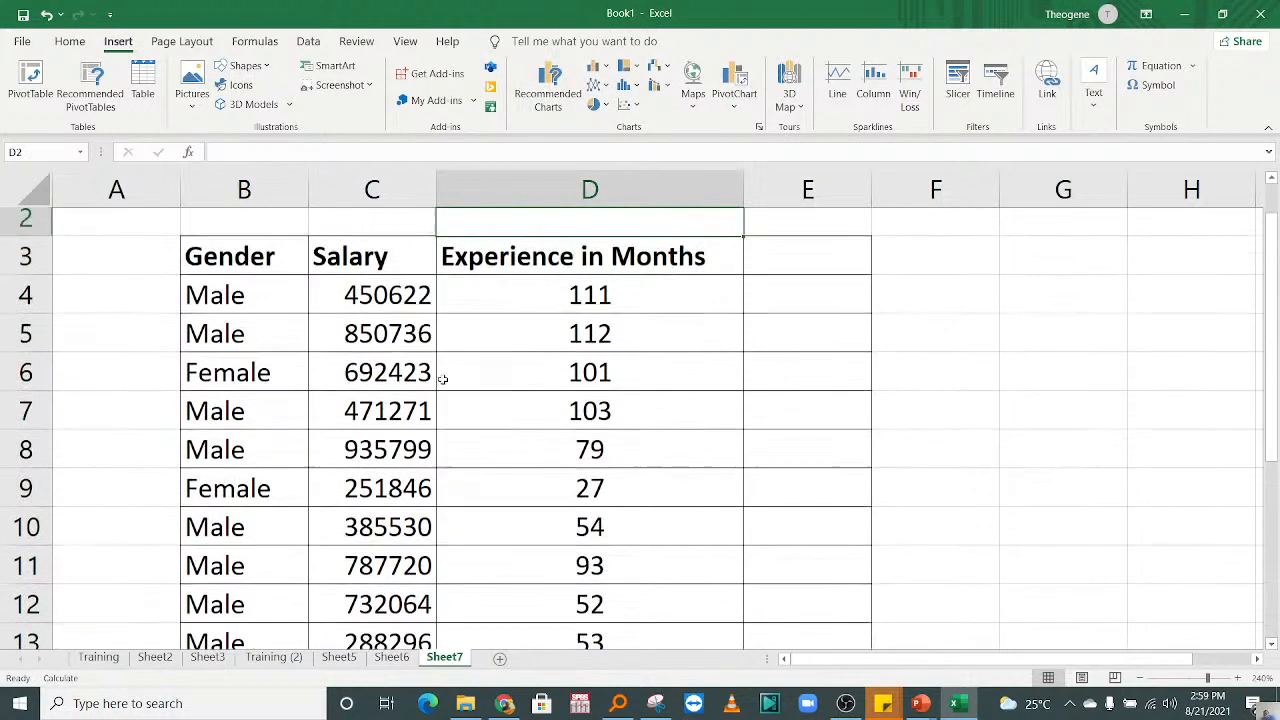
key("Up")
left_click_drag(26, 228, 38, 268)
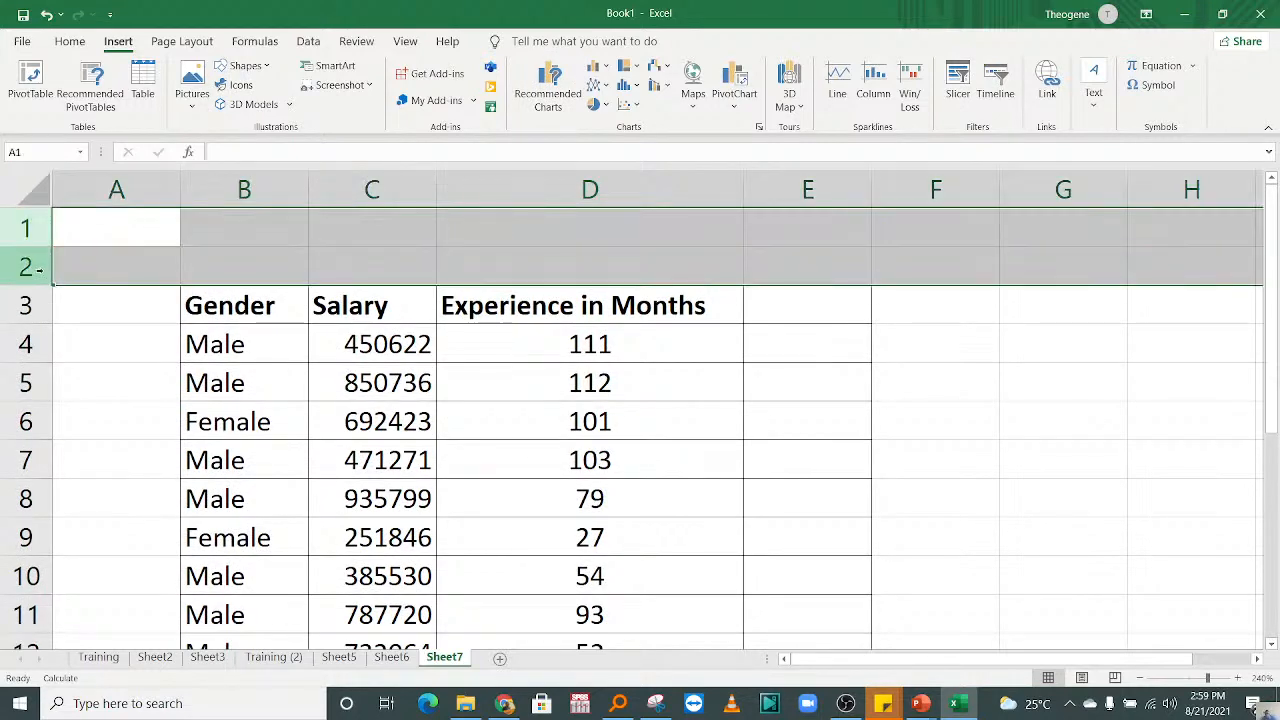
right_click(38, 268)
left_click(120, 428)
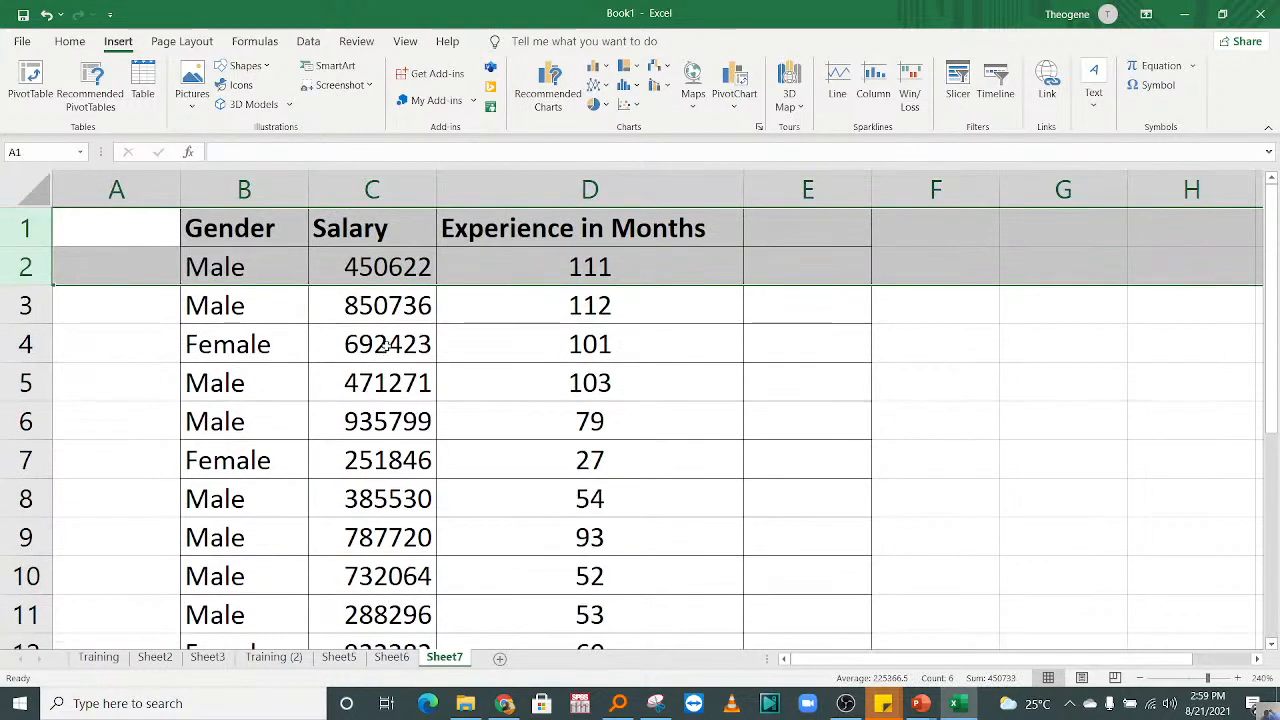
Step: Review the Gender column against the Bar|Column notes in row 6 of Sheet6
left_click(385, 345)
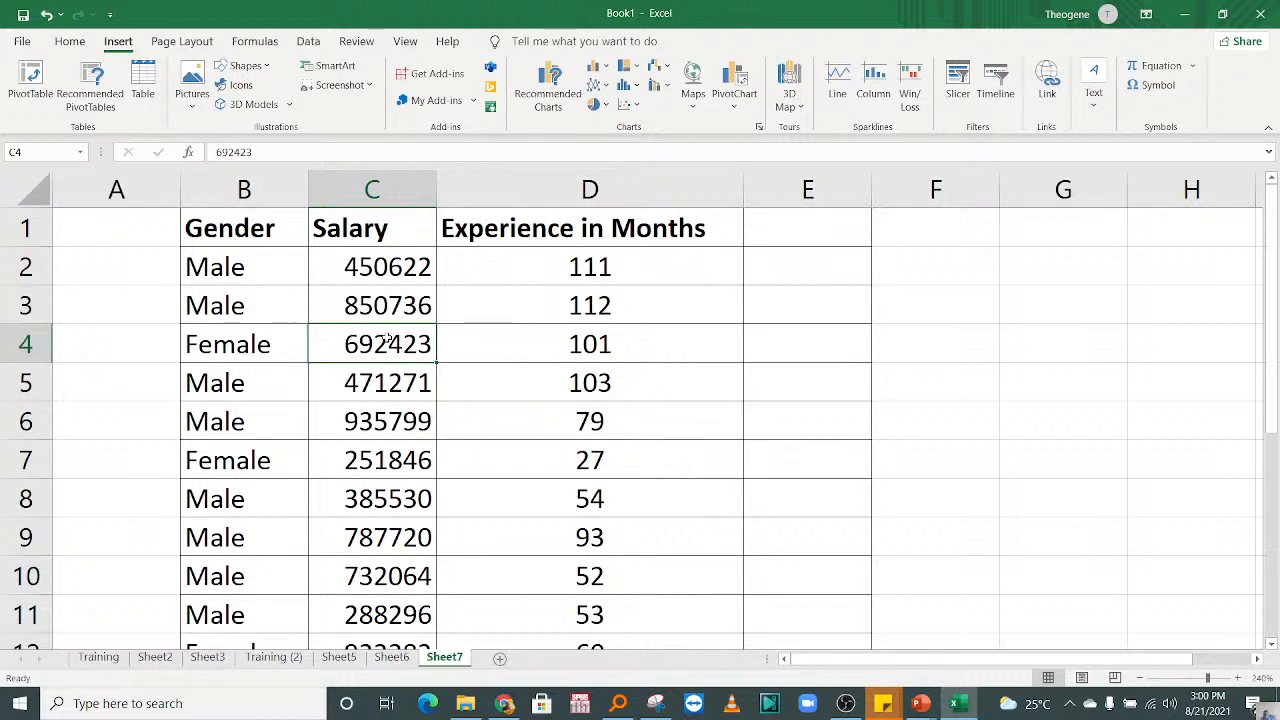
left_click(591, 350)
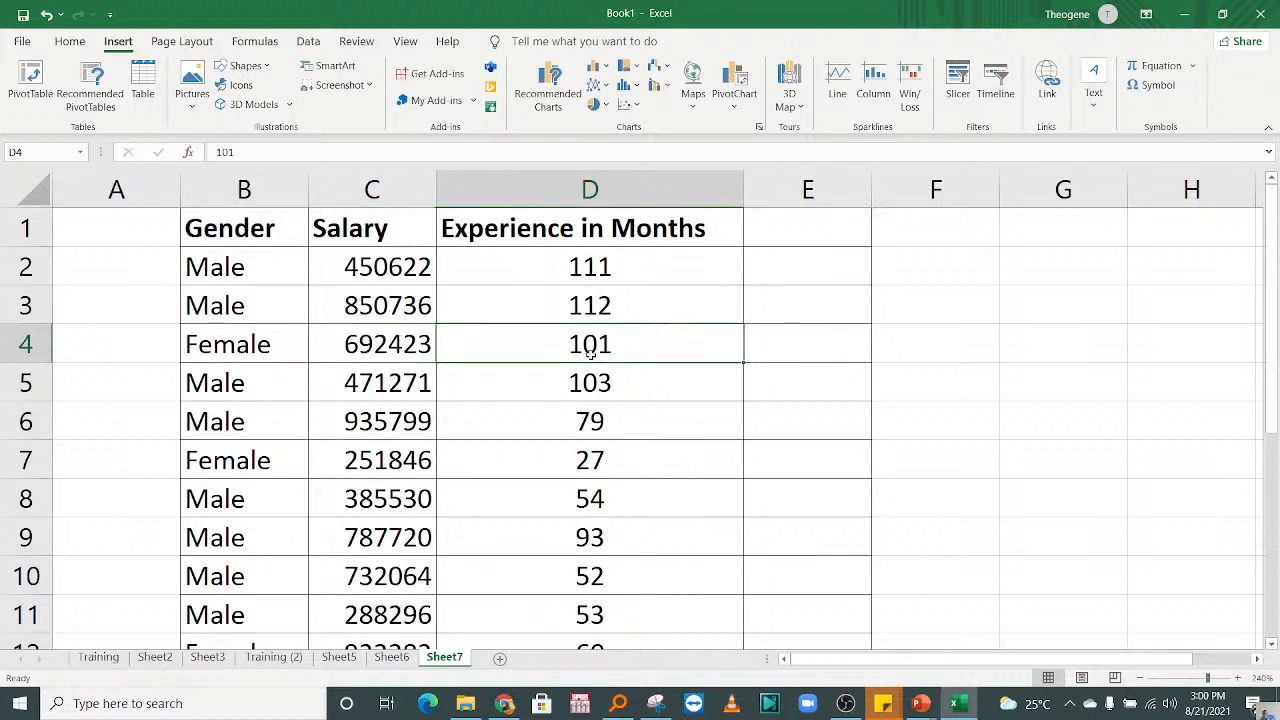
left_click(242, 230)
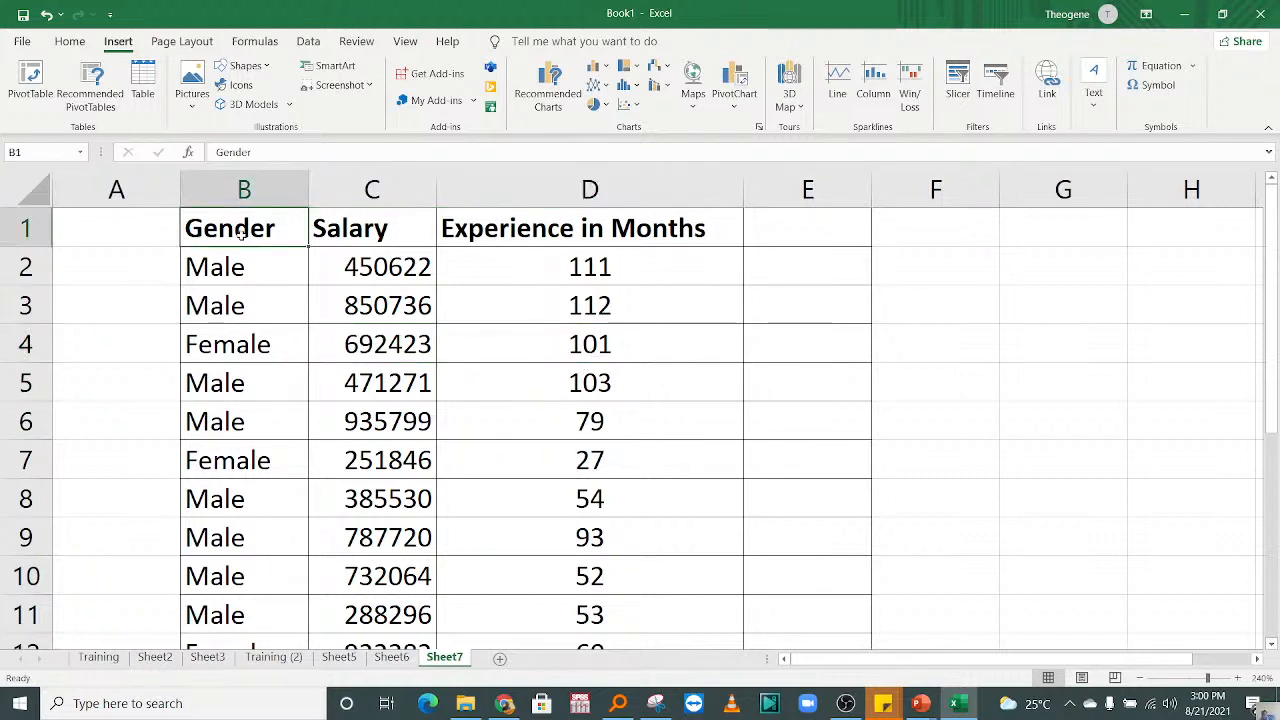
left_click(390, 660)
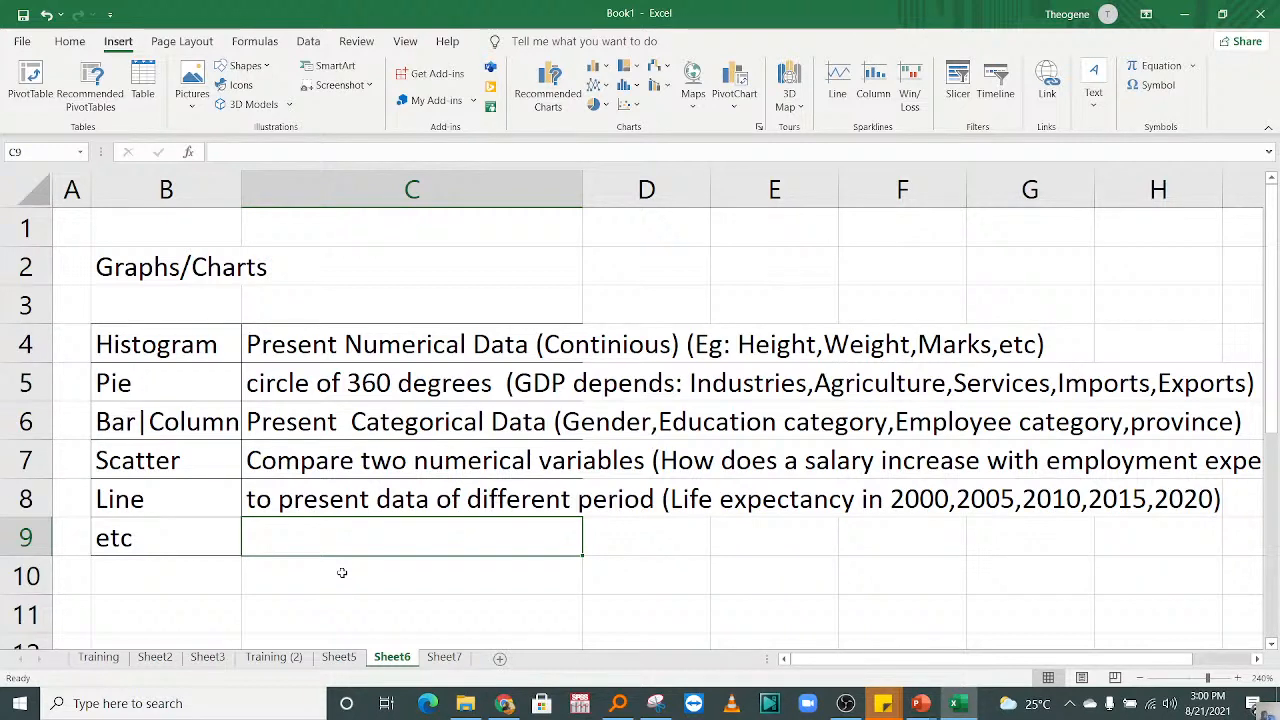
left_click(291, 405)
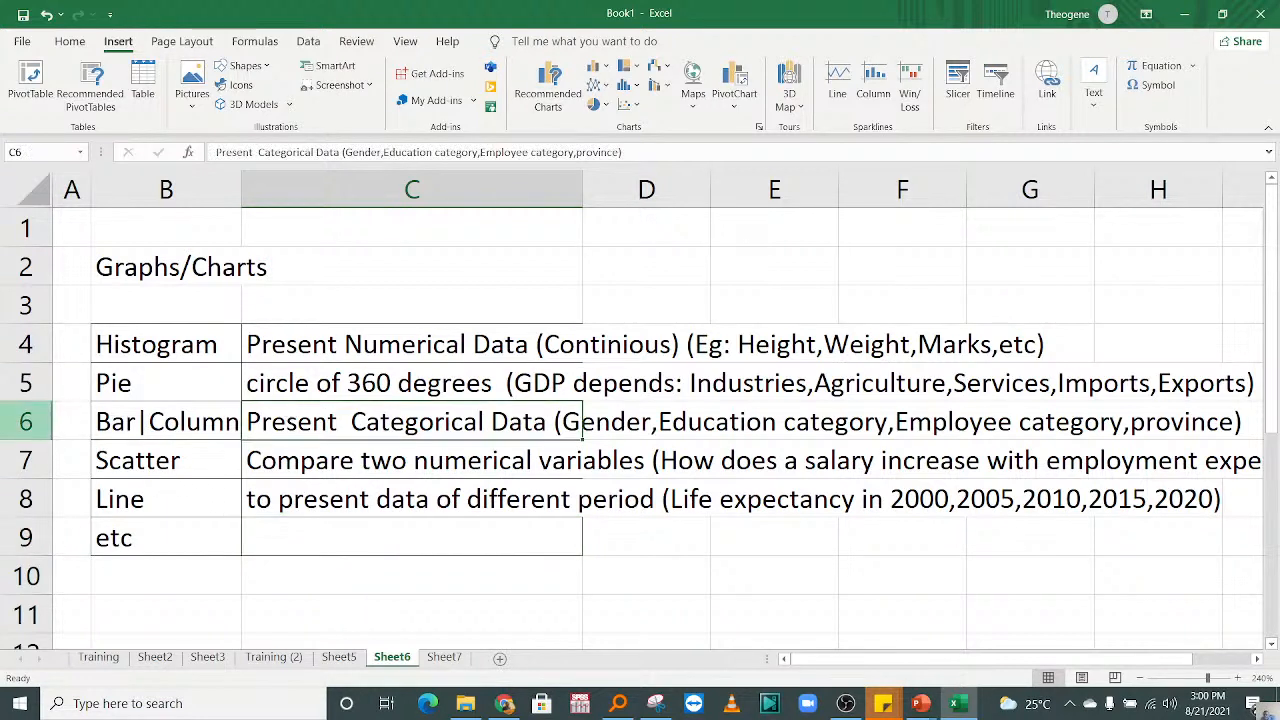
left_click(26, 422)
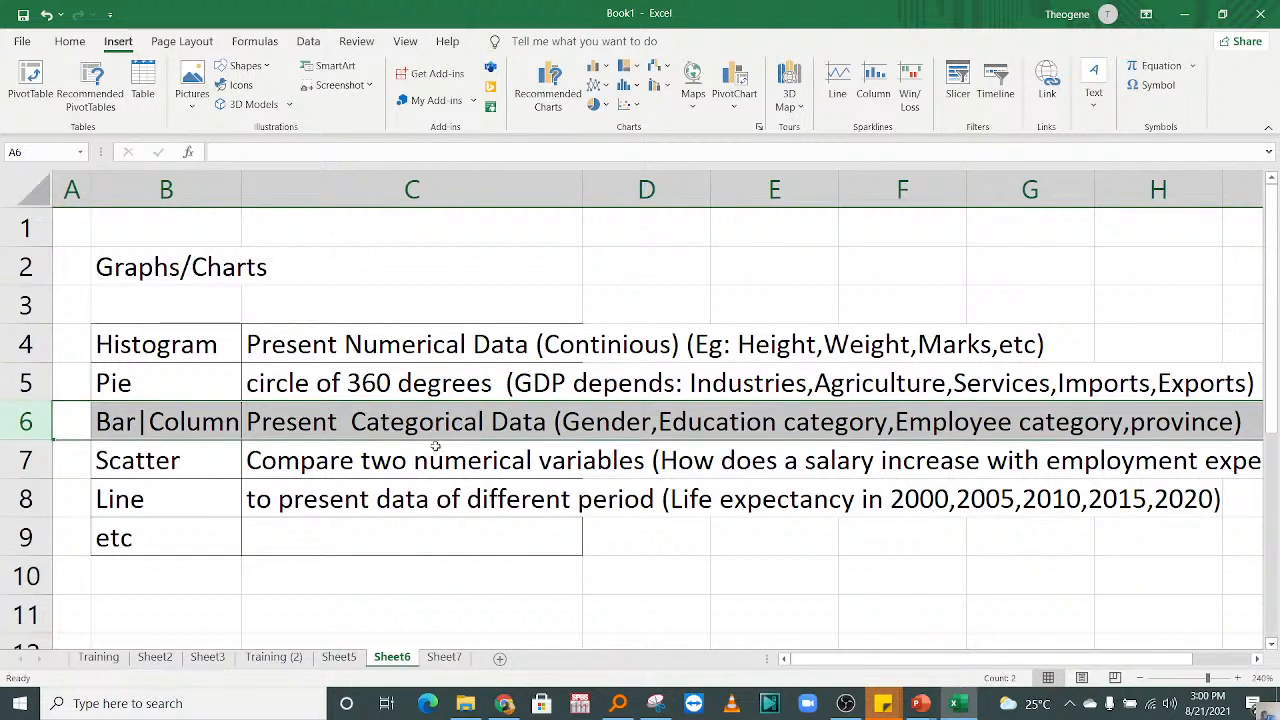
Step: Try a 2-D clustered column chart on the Gender data in B1:B12 of Sheet7, and remove it
left_click(452, 658)
left_click(471, 563)
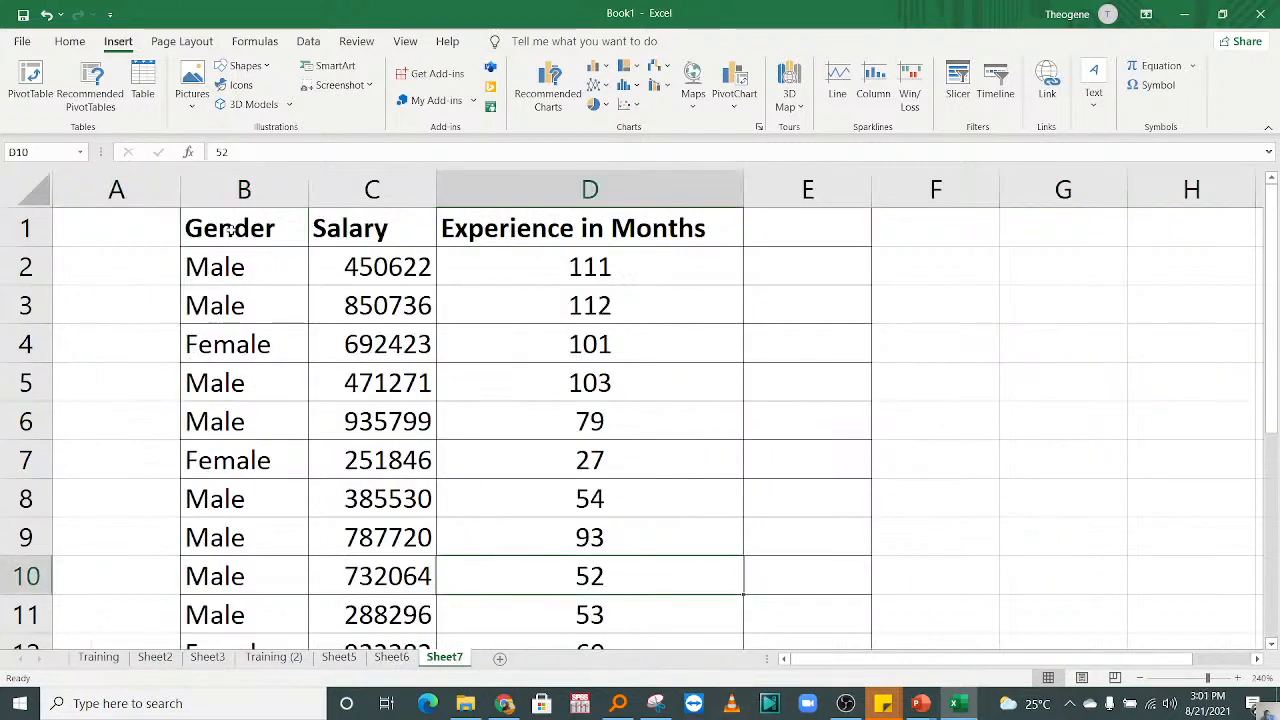
left_click_drag(241, 243, 254, 579)
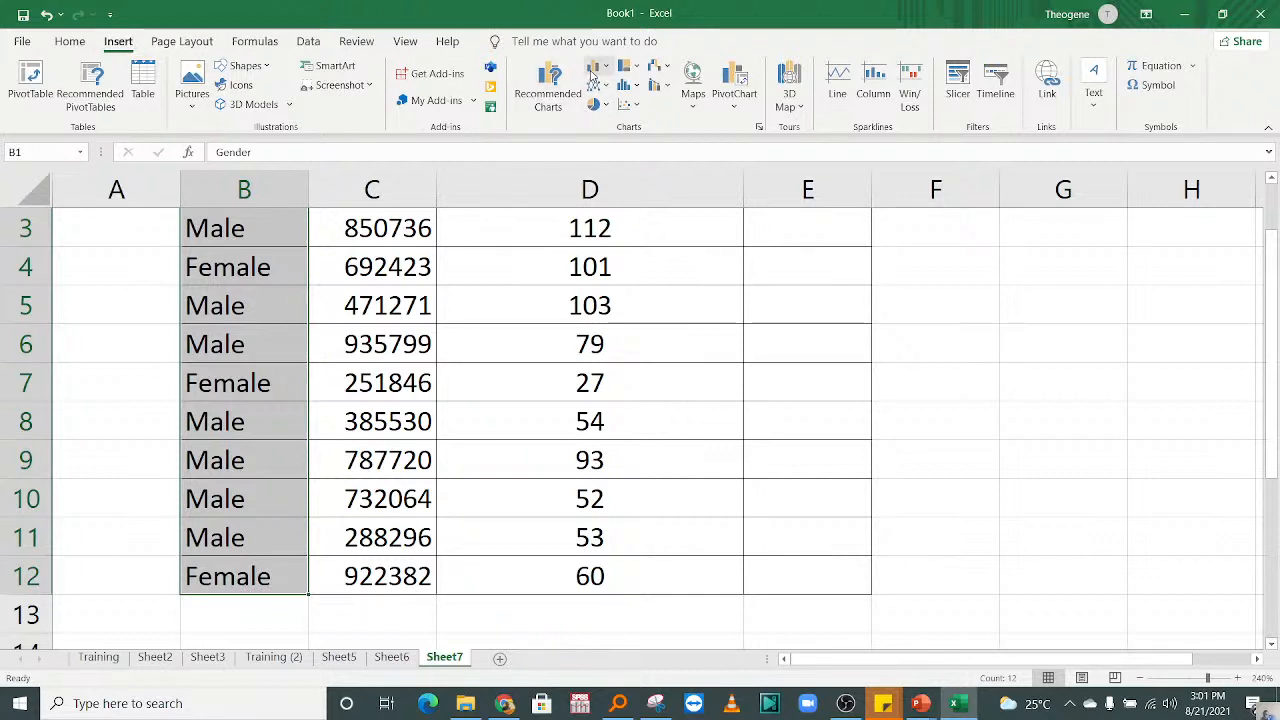
left_click(591, 77)
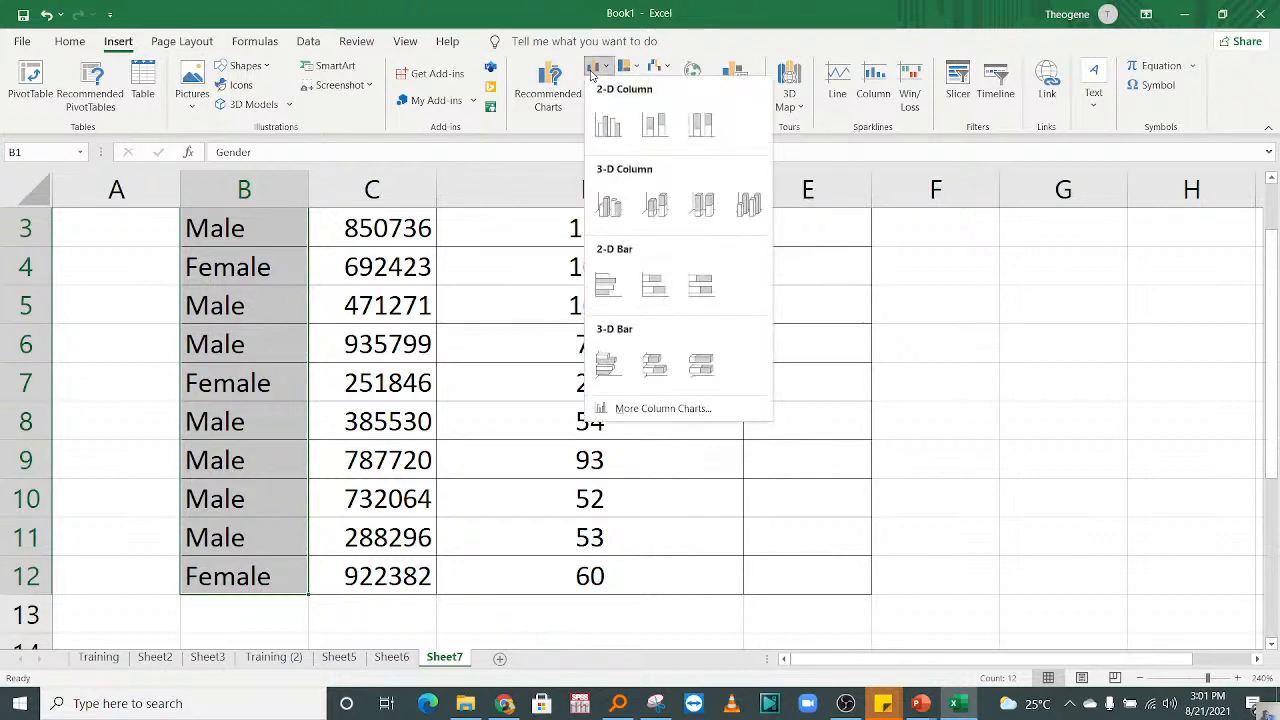
left_click(601, 126)
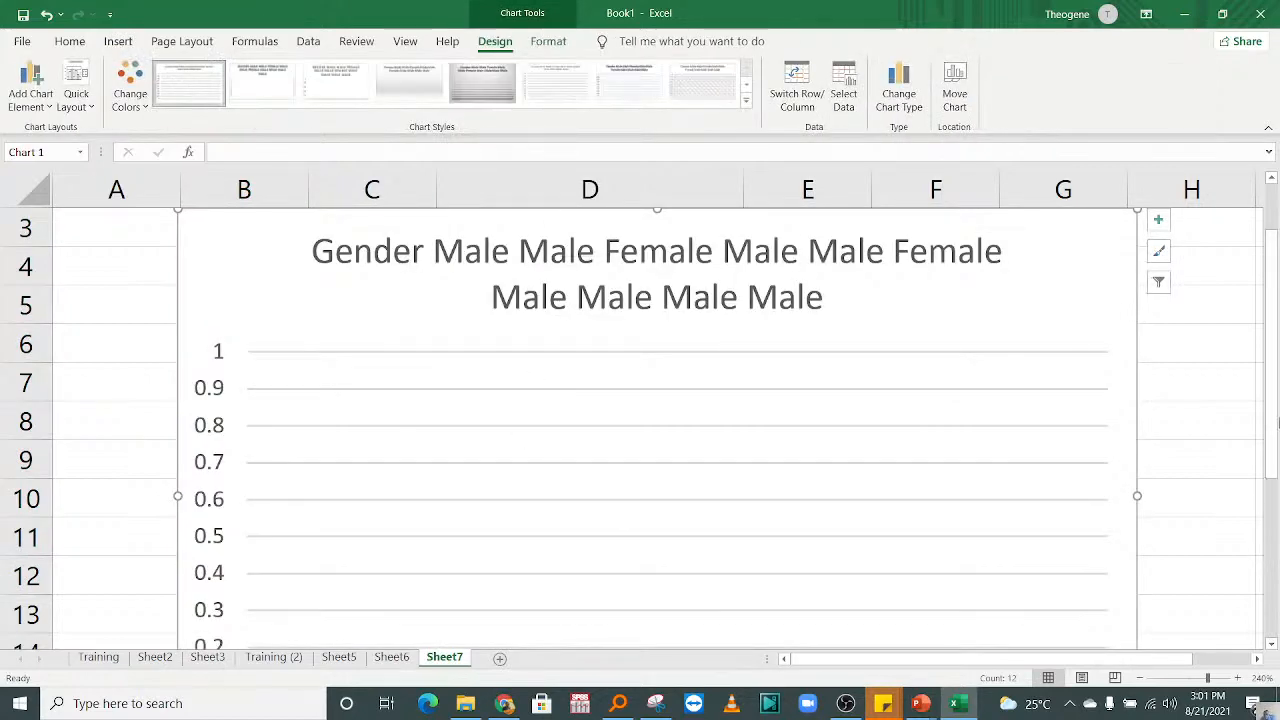
left_click_drag(1271, 303, 1271, 403)
left_click_drag(1276, 460, 1272, 350)
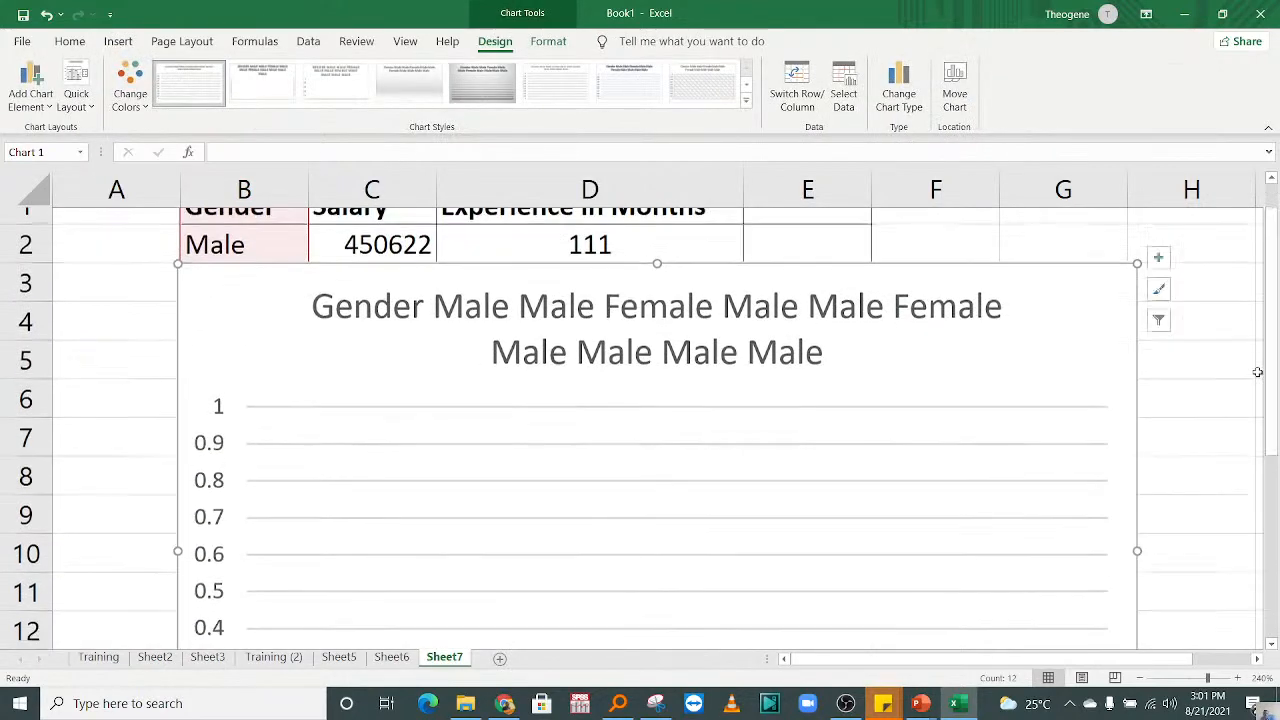
key("Delete")
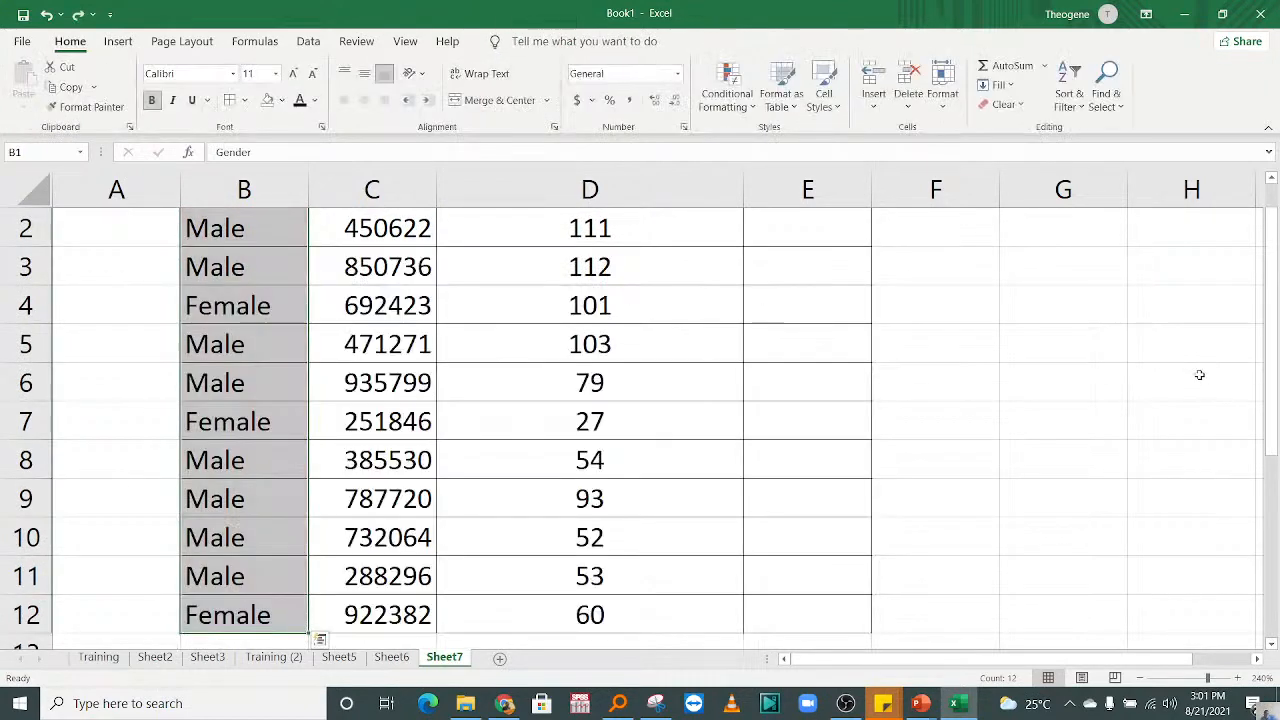
Step: Insert the recommended Clustered Column chart showing the Count of Gender for B1:B12
left_click(118, 41)
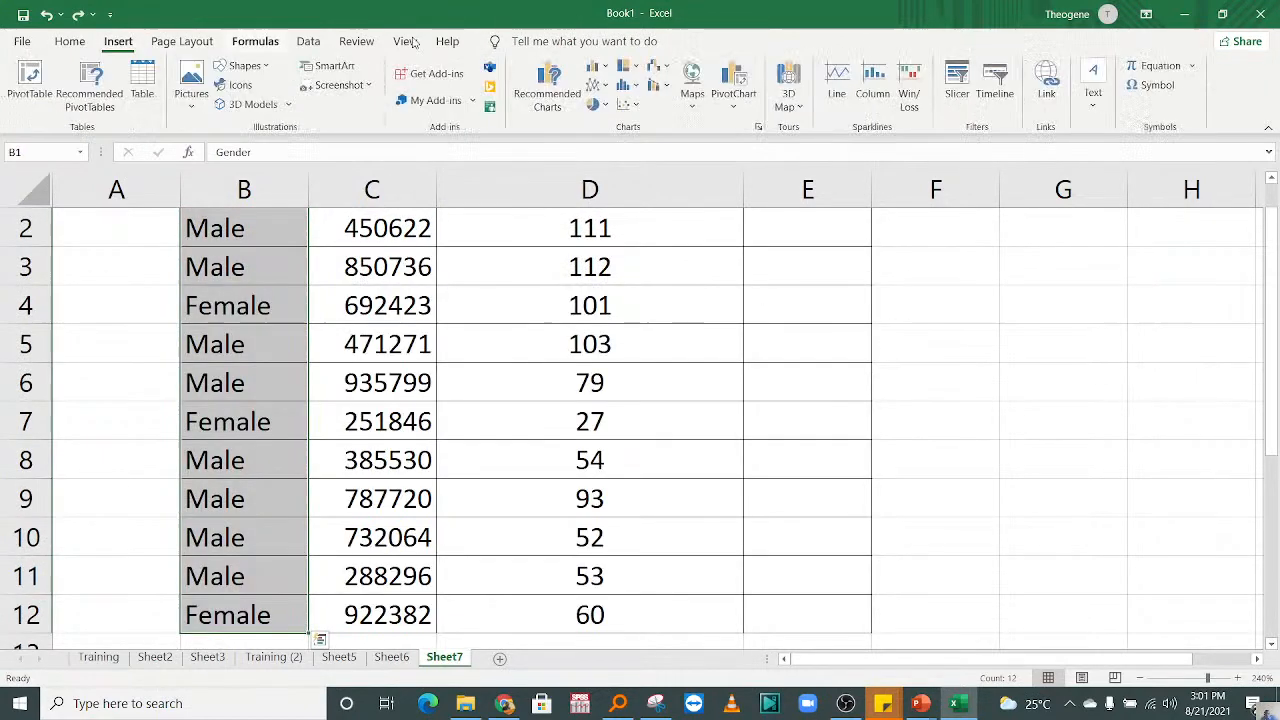
left_click(543, 90)
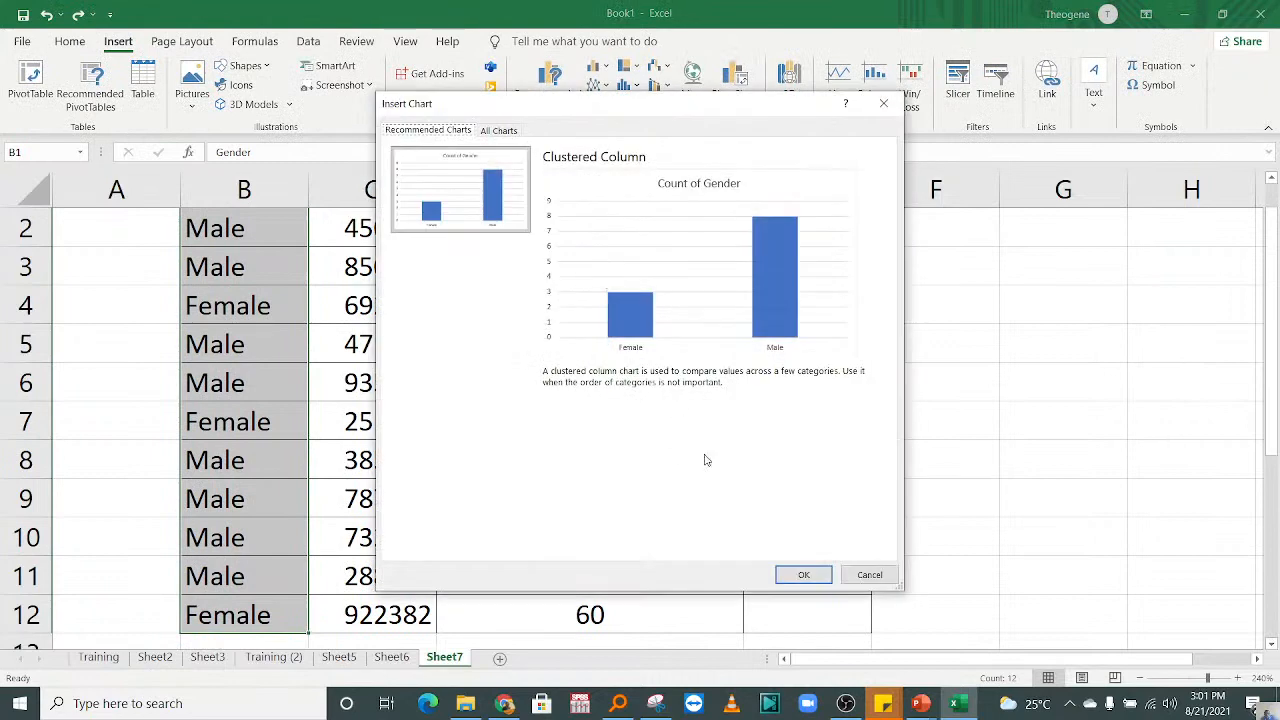
left_click(804, 574)
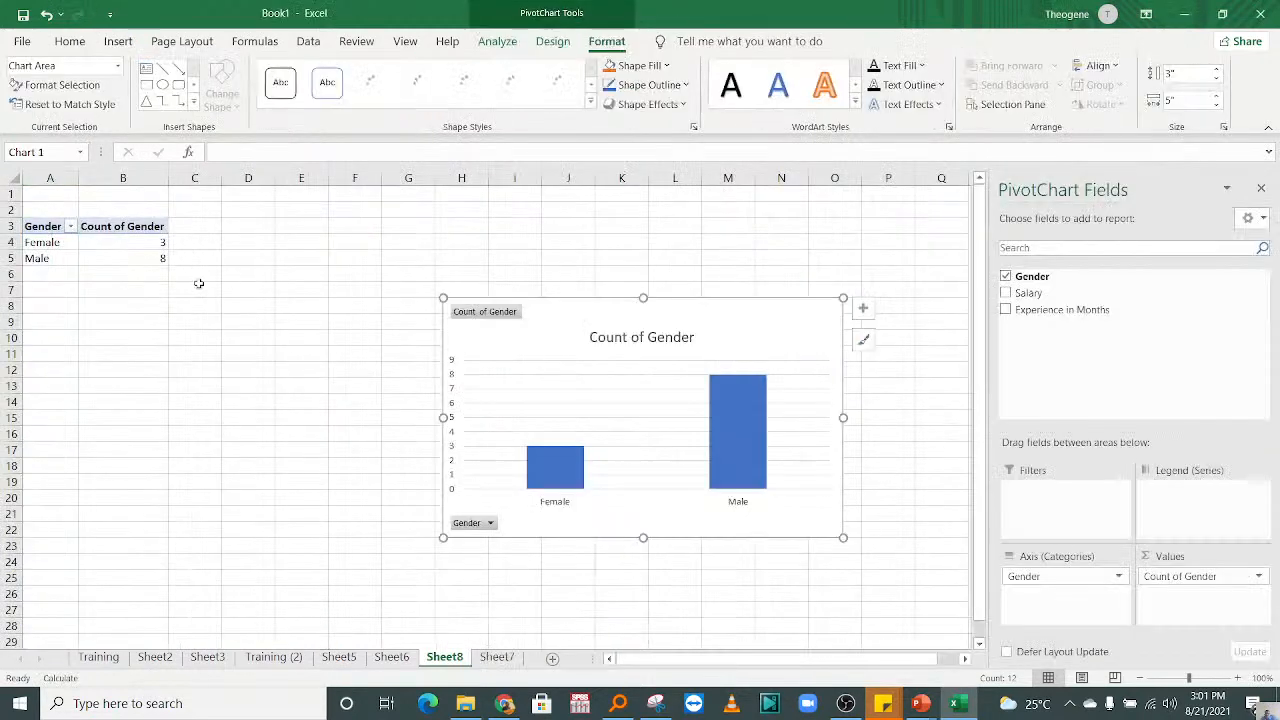
left_click(366, 505)
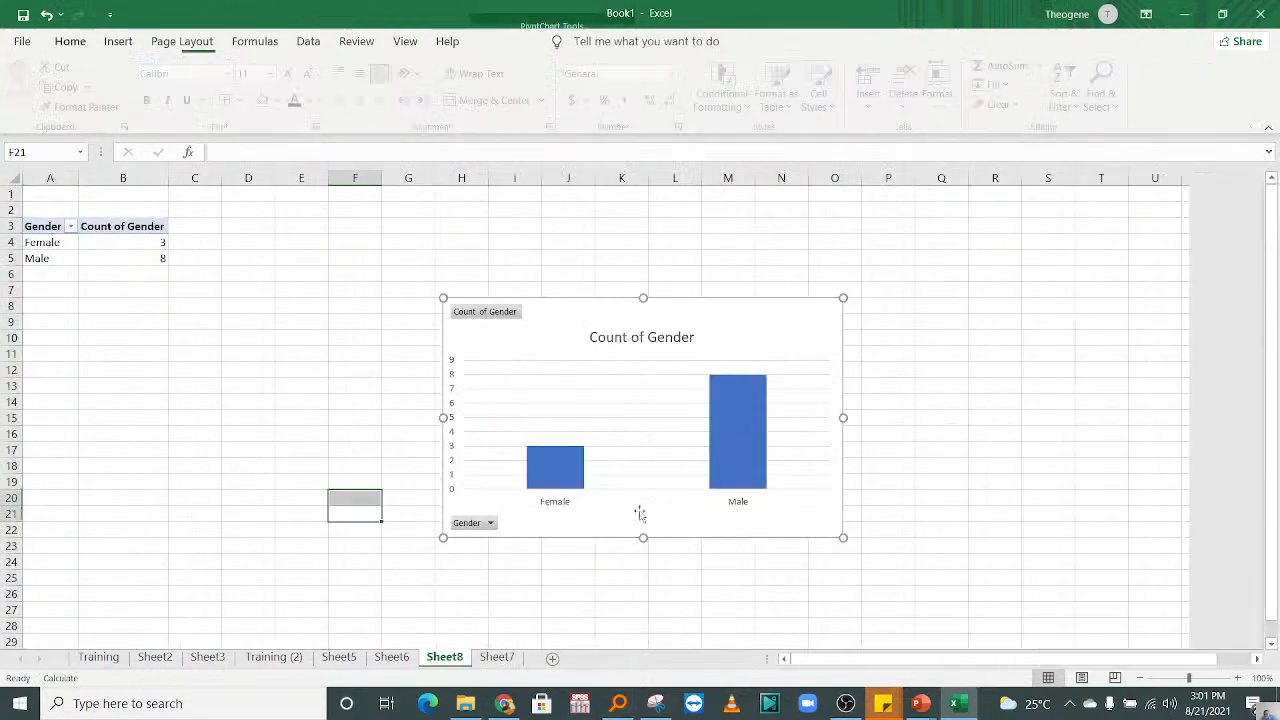
left_click(1238, 678)
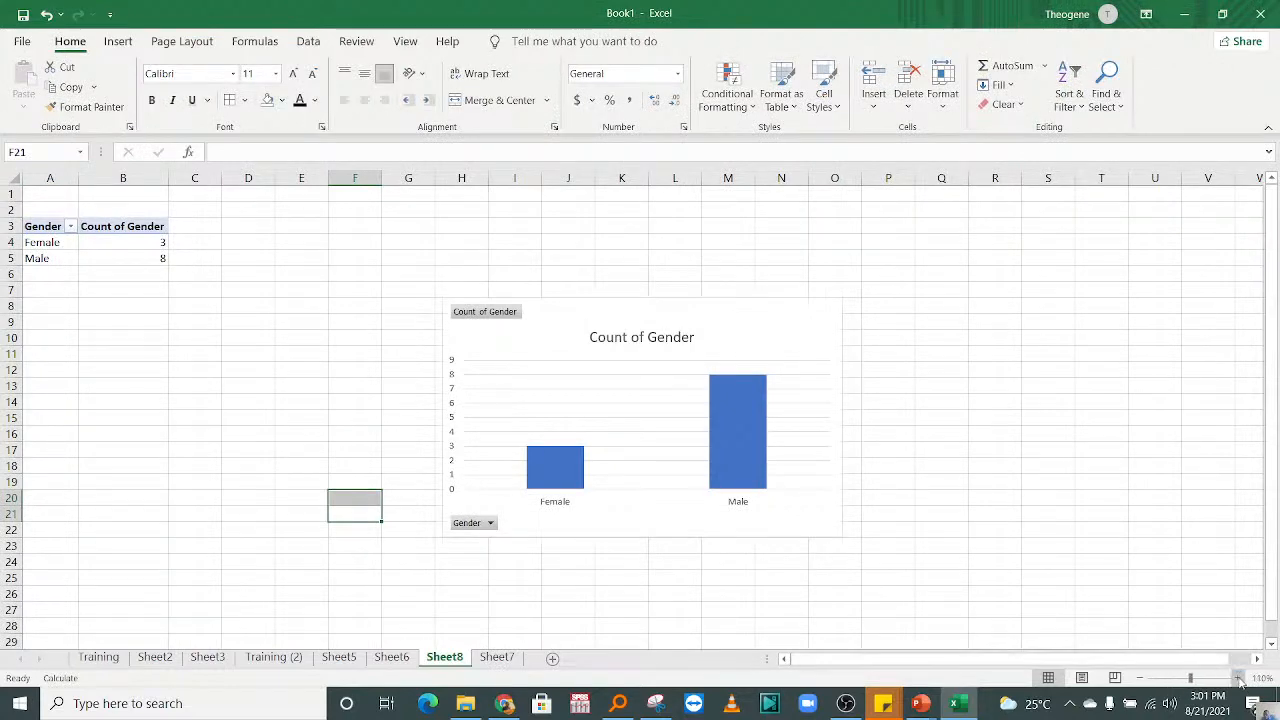
Step: Examine the Count of Gender column chart on Sheet8 together with its source table at a larger zoom
left_click(1238, 678)
left_click(1238, 678)
left_click(1238, 678)
left_click(1238, 678)
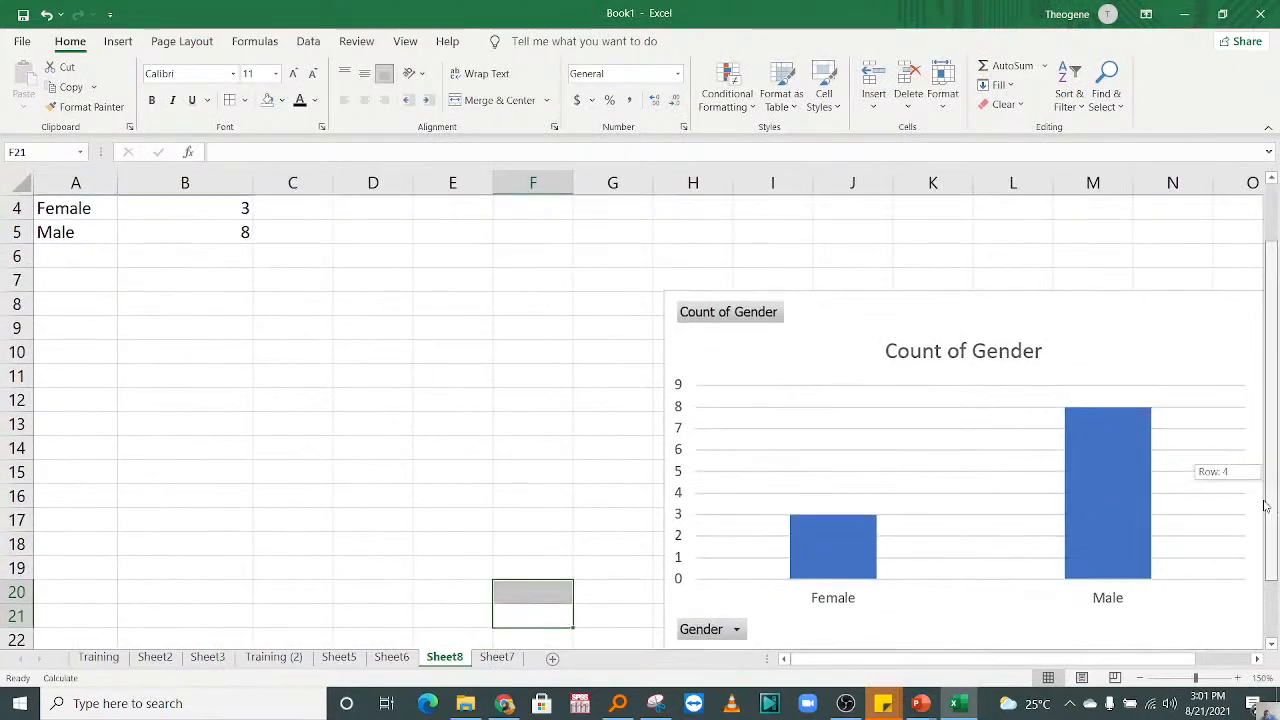
scroll(1215, 460, "down", 1)
mouse_move(1035, 659)
left_mouse_down()
mouse_move(1055, 660)
mouse_move(1010, 662)
left_mouse_up()
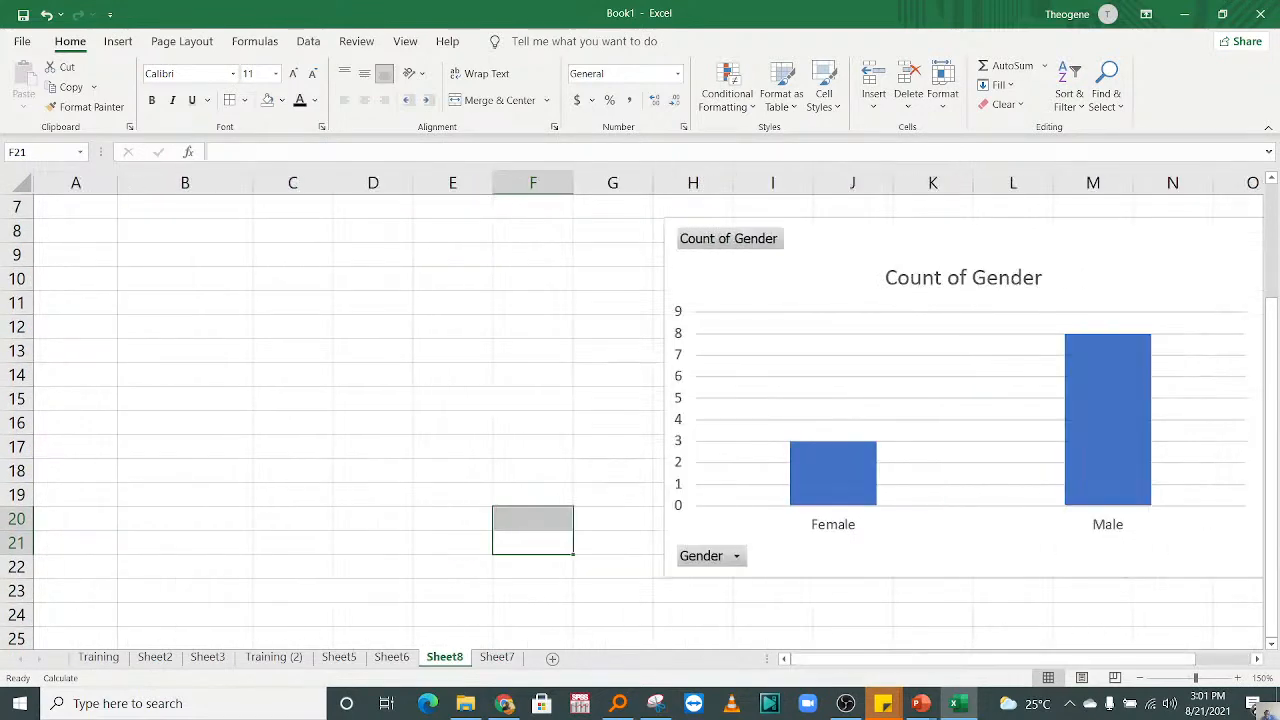
left_click_drag(1272, 318, 1258, 227)
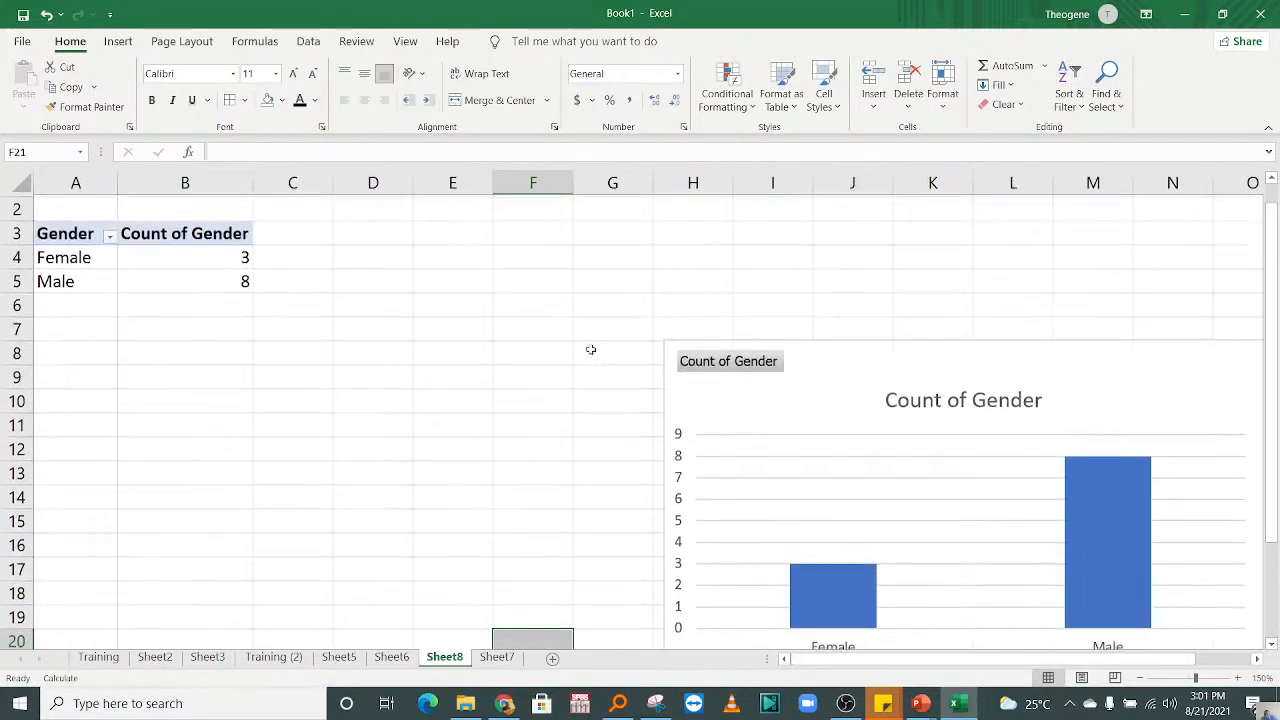
Step: Review the Female and Male rows and their counts in the PivotTable at A3:B5 of Sheet8, enlarged for readability
left_click(1237, 678)
left_click(1237, 678)
left_click(1237, 678)
left_click(1237, 678)
left_click(1237, 678)
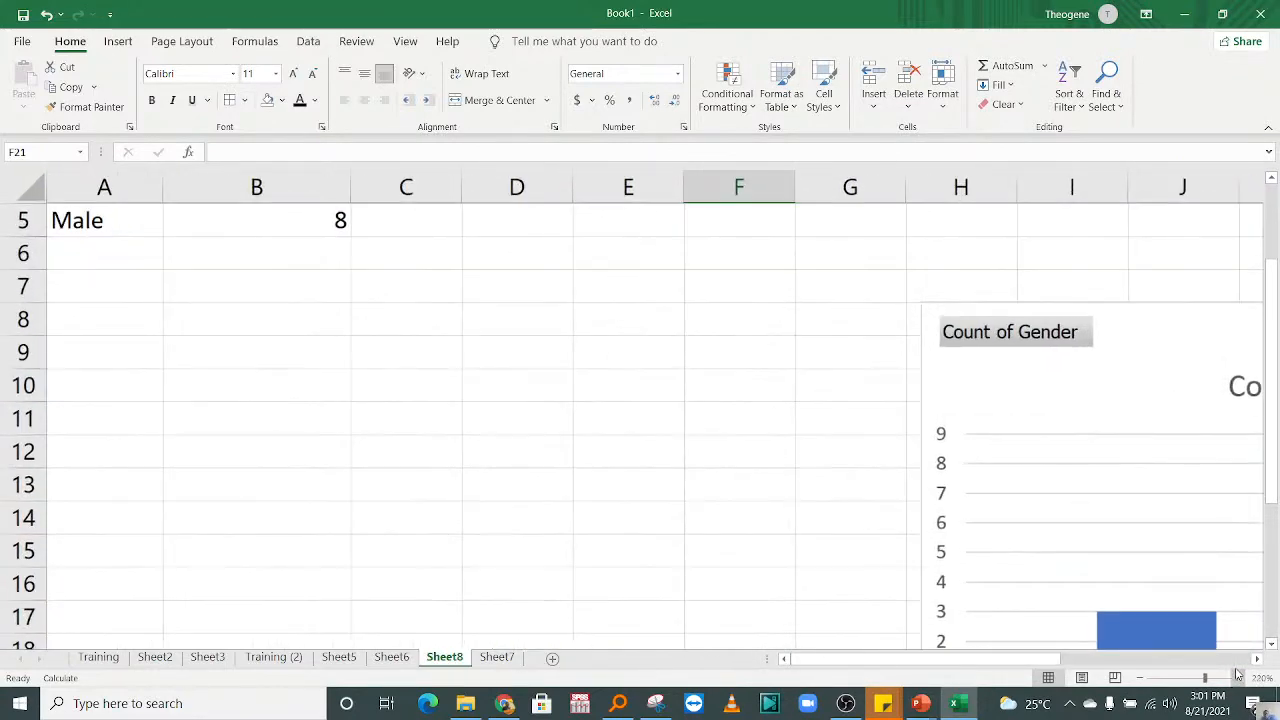
left_click(1237, 678)
left_click(1237, 678)
left_click_drag(320, 400, 270, 218)
left_click(108, 332)
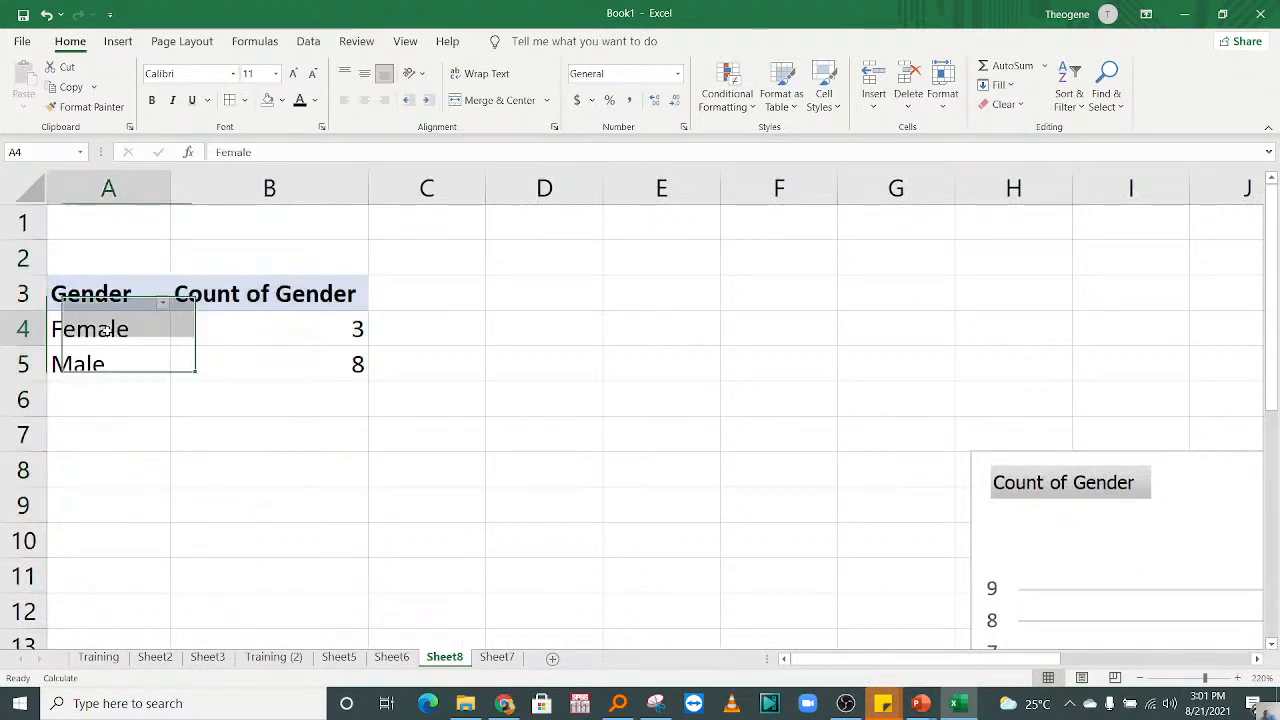
left_click(330, 344)
left_click(159, 371)
left_click(342, 351)
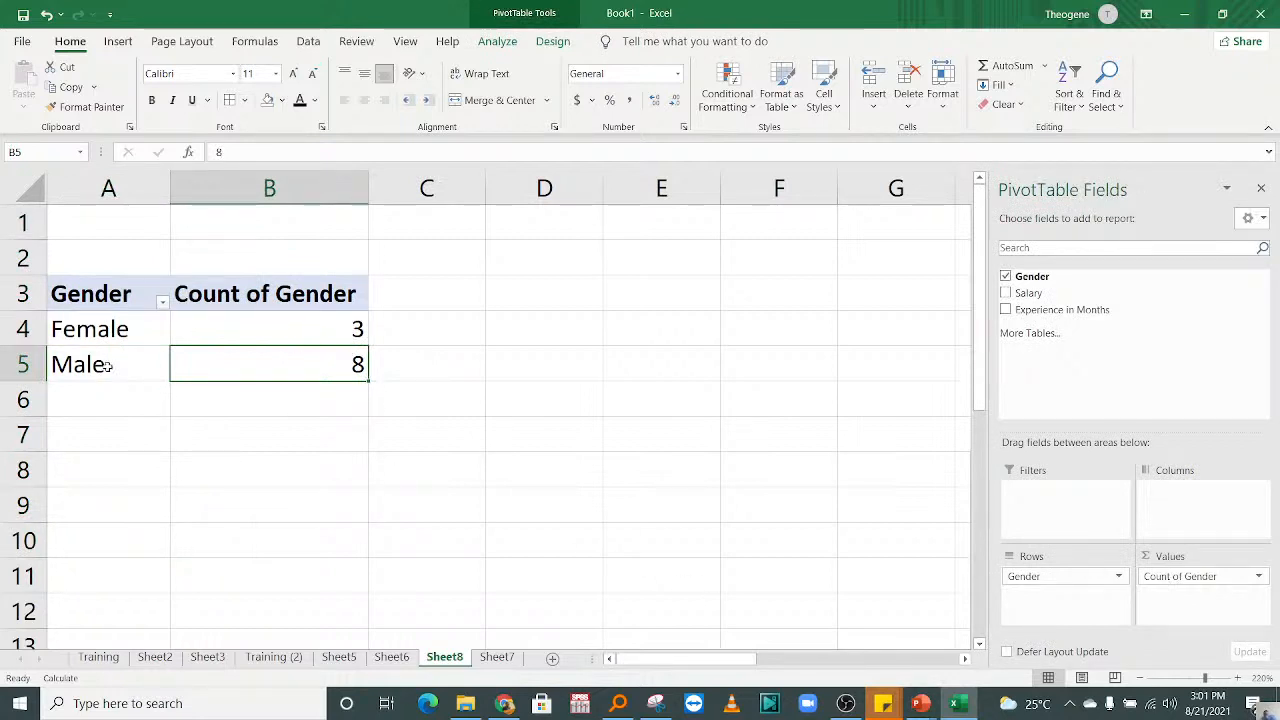
left_click_drag(286, 329, 306, 369)
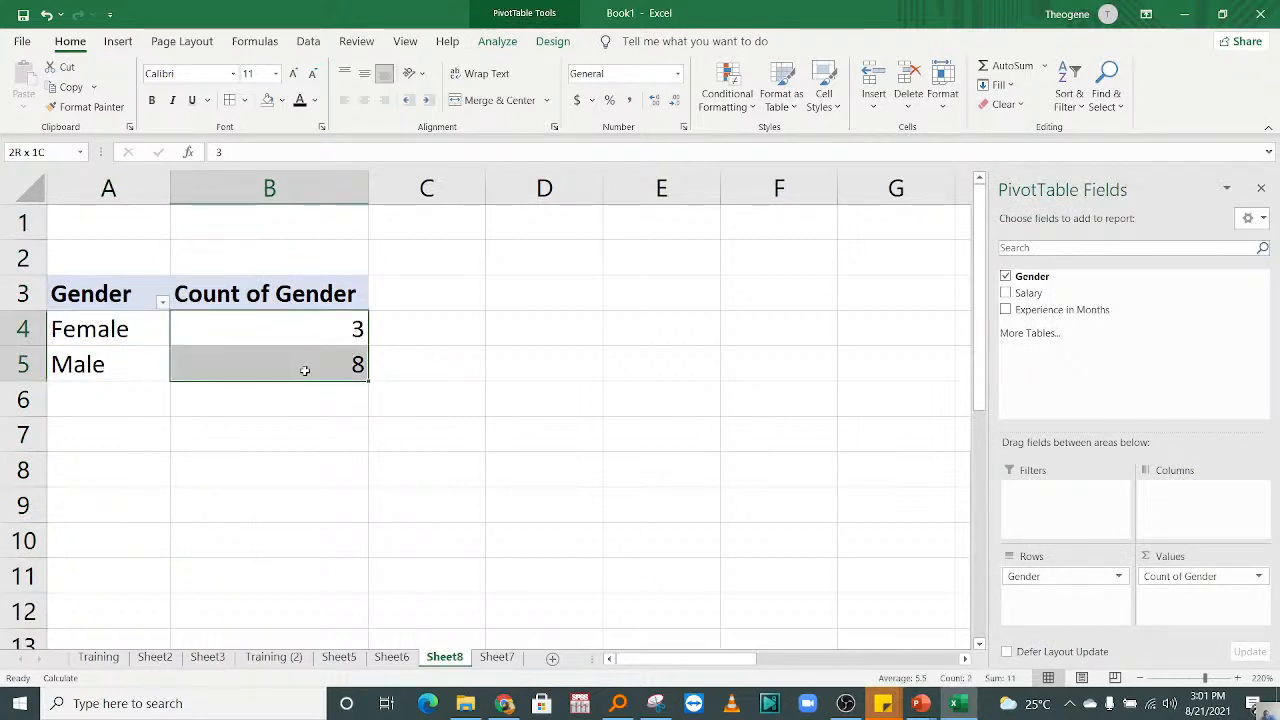
left_click(125, 332)
left_click(278, 322)
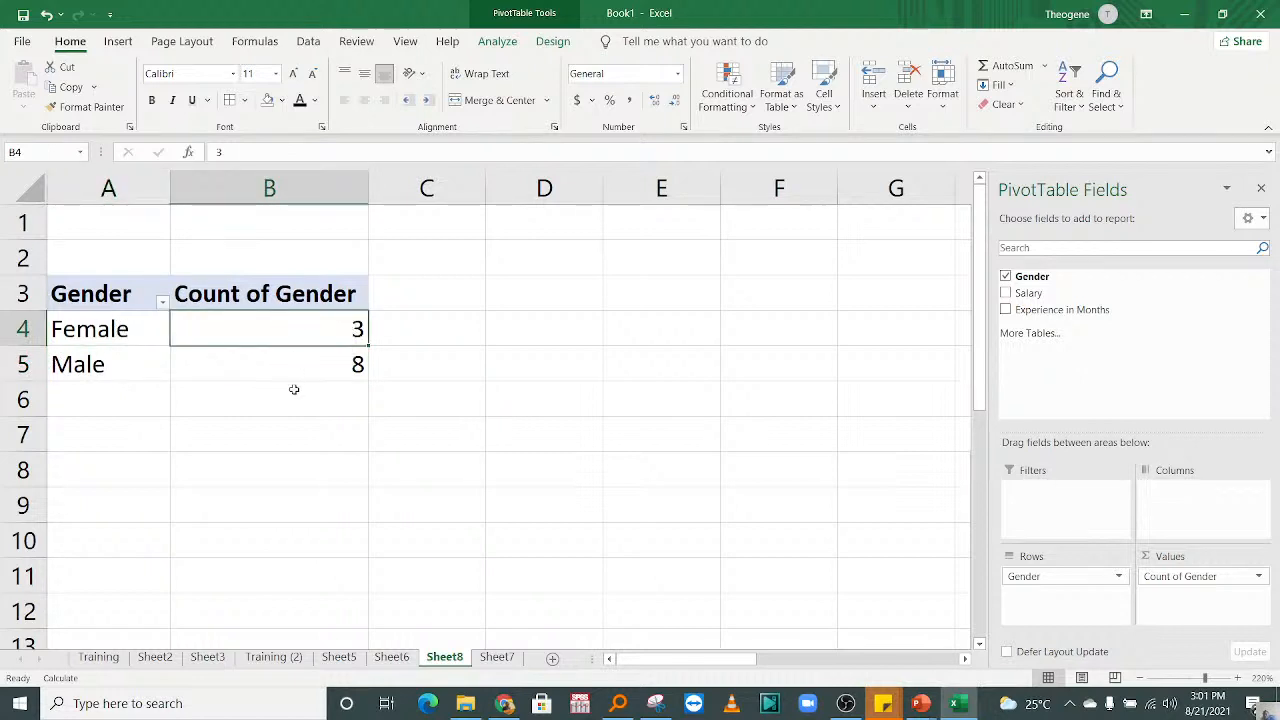
left_click(296, 372)
Step: Examine the Female and Male columns of the Count of Gender chart against its vertical axis, selecting the data series
left_click_drag(742, 660, 866, 663)
left_click_drag(986, 432, 986, 640)
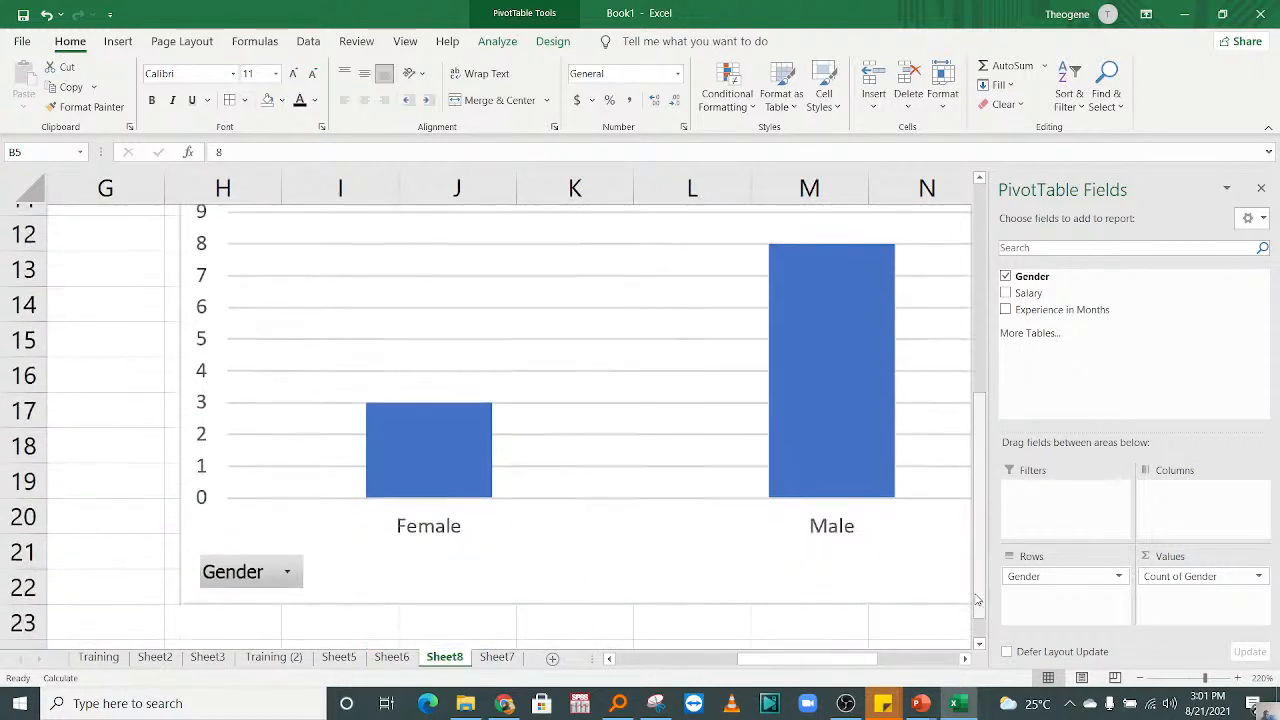
left_click(800, 319)
mouse_move(982, 420)
left_mouse_down()
mouse_move(978, 335)
mouse_move(978, 403)
left_mouse_up()
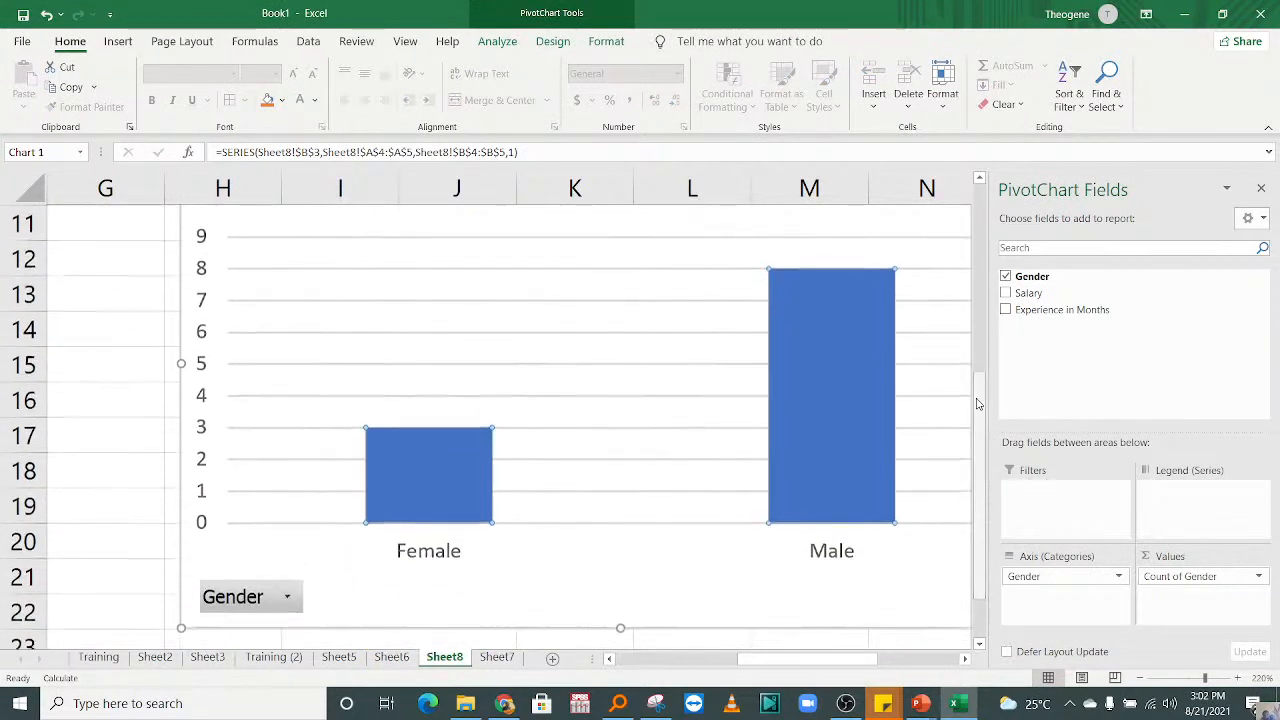
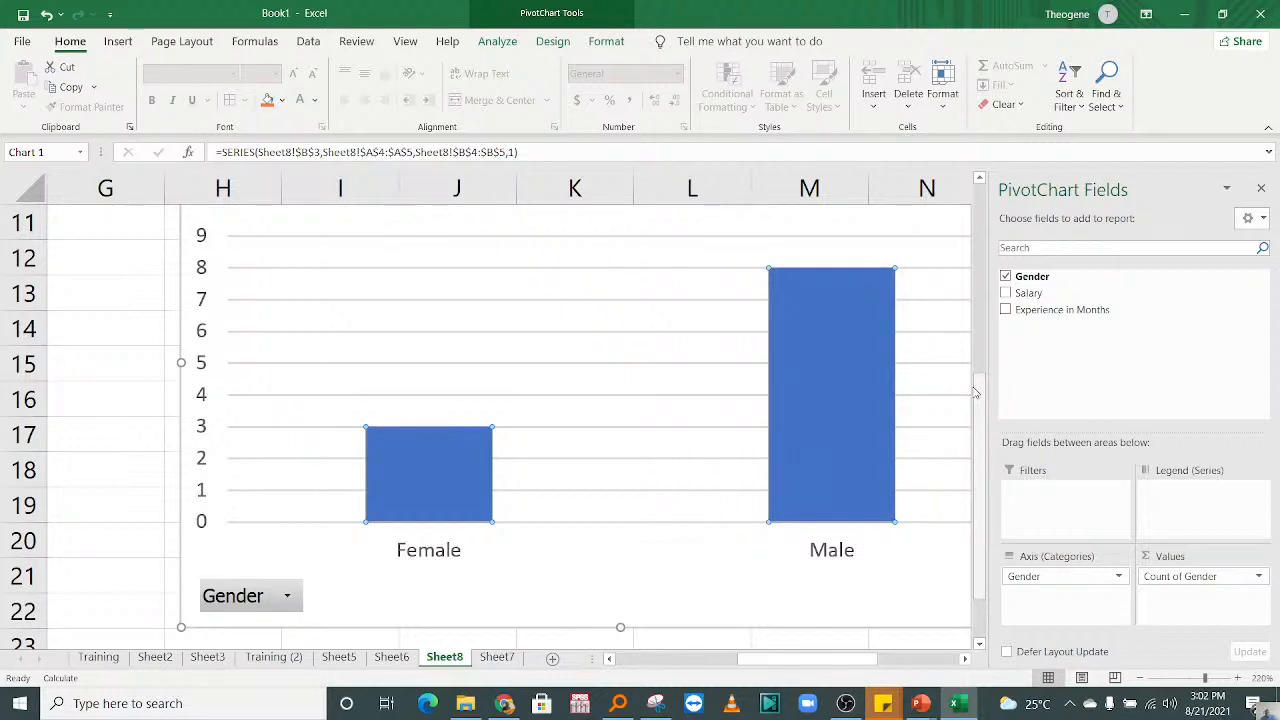
Step: Examine the whole Count of Gender column chart, from its title to the category axis, at 170% zoom
mouse_move(972, 385)
left_mouse_down()
mouse_move(985, 435)
mouse_move(978, 390)
left_mouse_up()
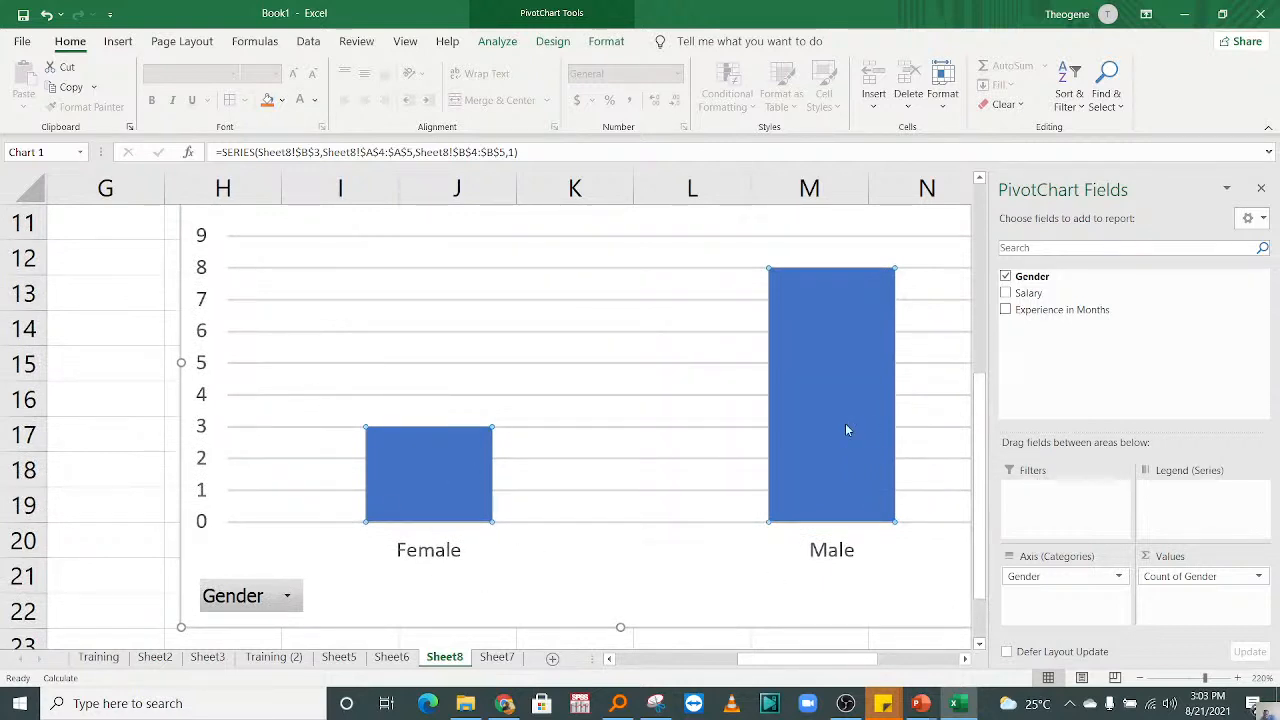
left_click(426, 350)
left_click(596, 580)
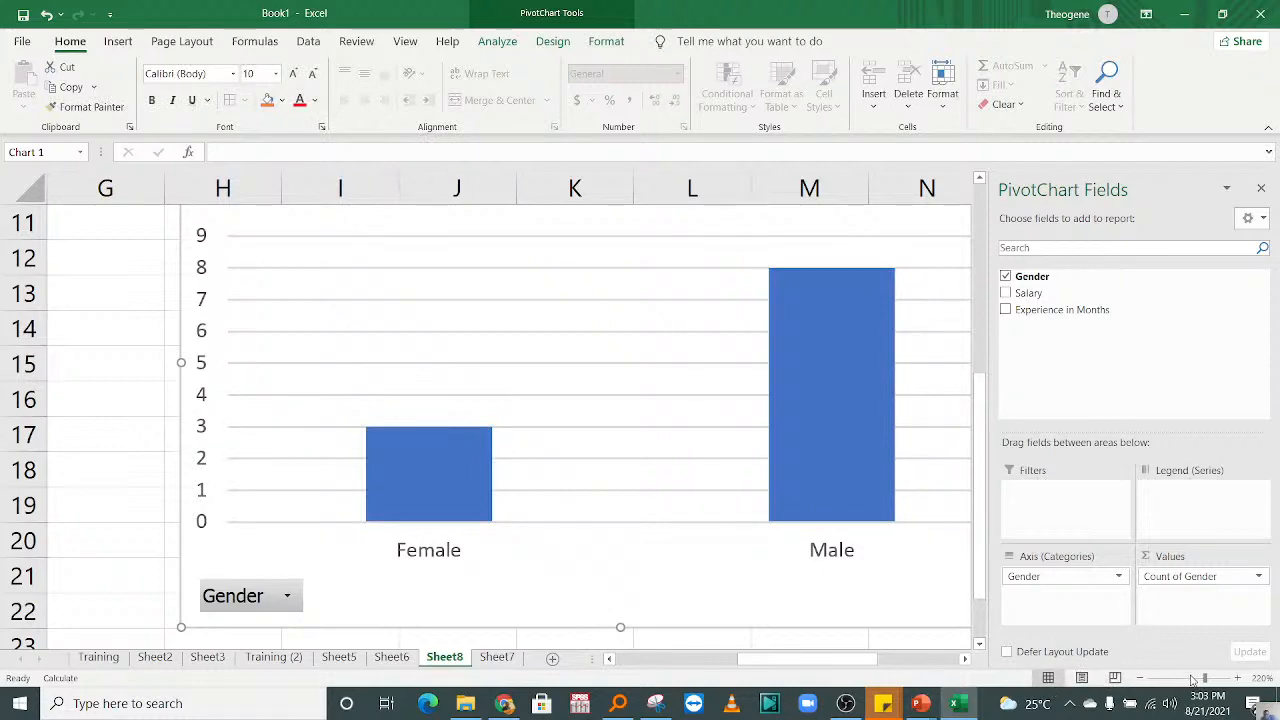
left_click(1140, 679)
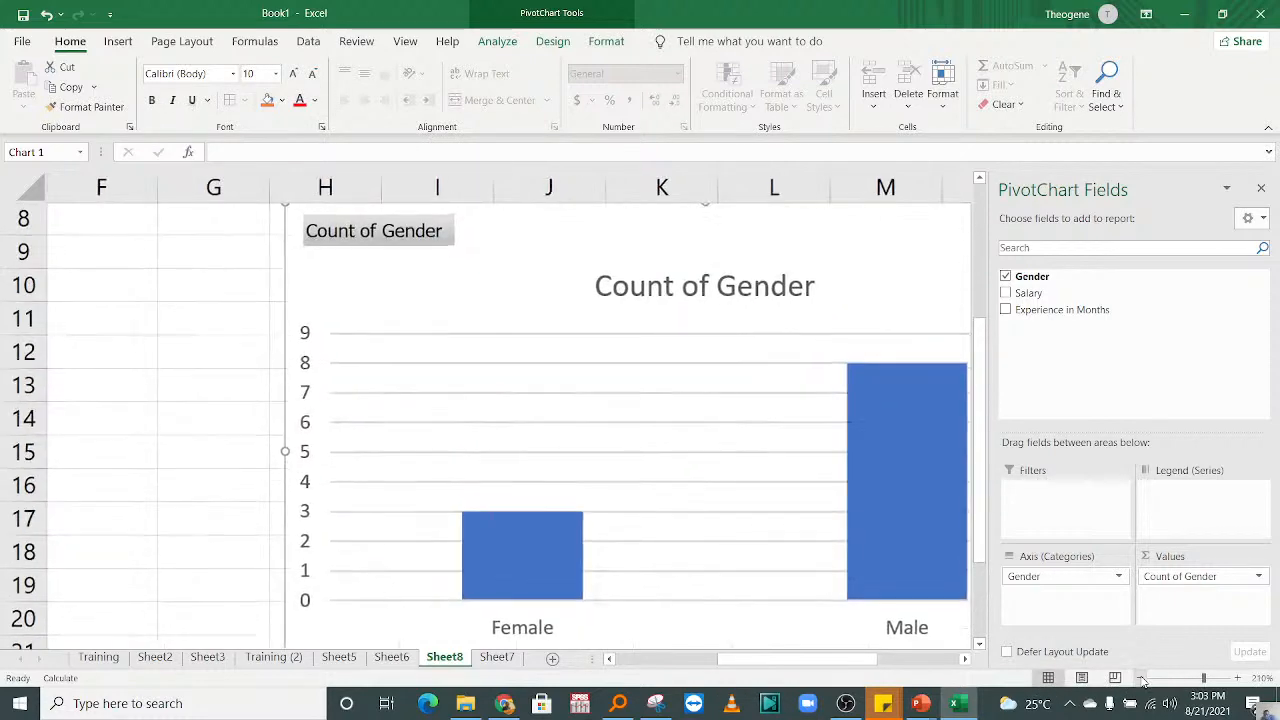
left_click(1140, 679)
left_click(1140, 679)
left_click(1140, 679)
left_click(1140, 679)
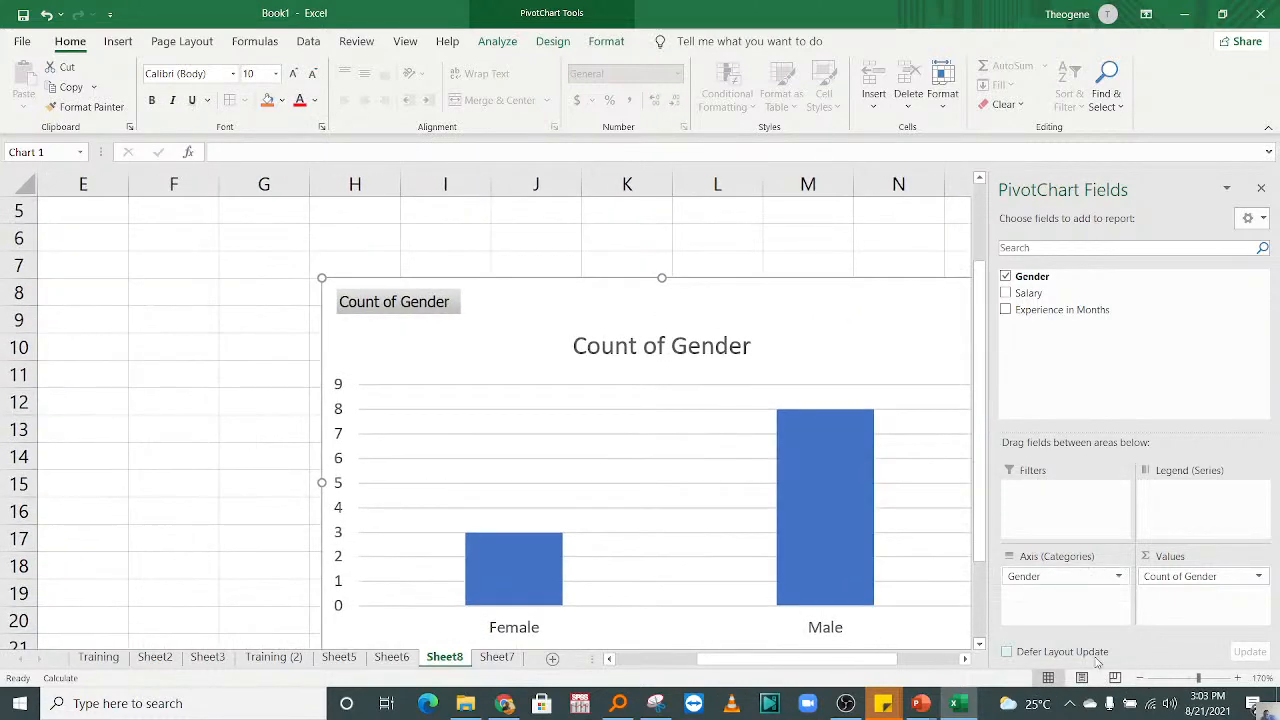
left_click_drag(860, 659, 946, 670)
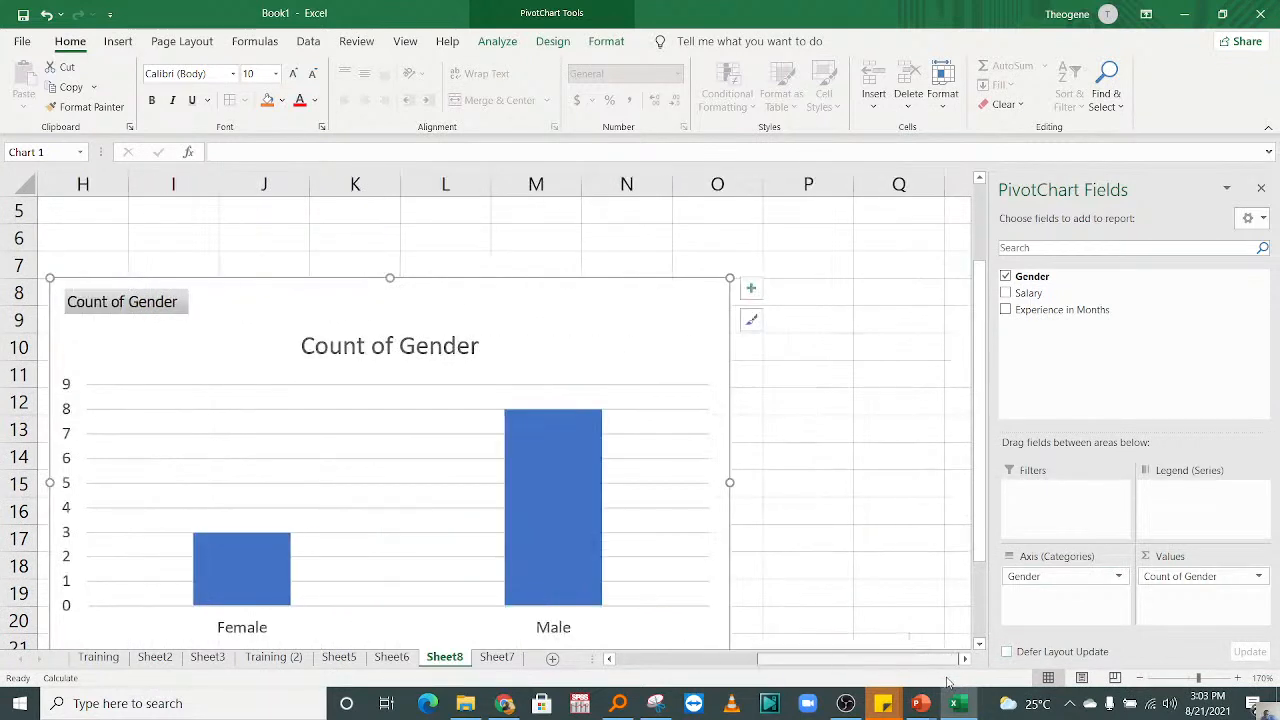
left_click_drag(983, 452, 983, 470)
Step: Replace the chart title's text with "Participants per Gender Categories"
left_click(367, 256)
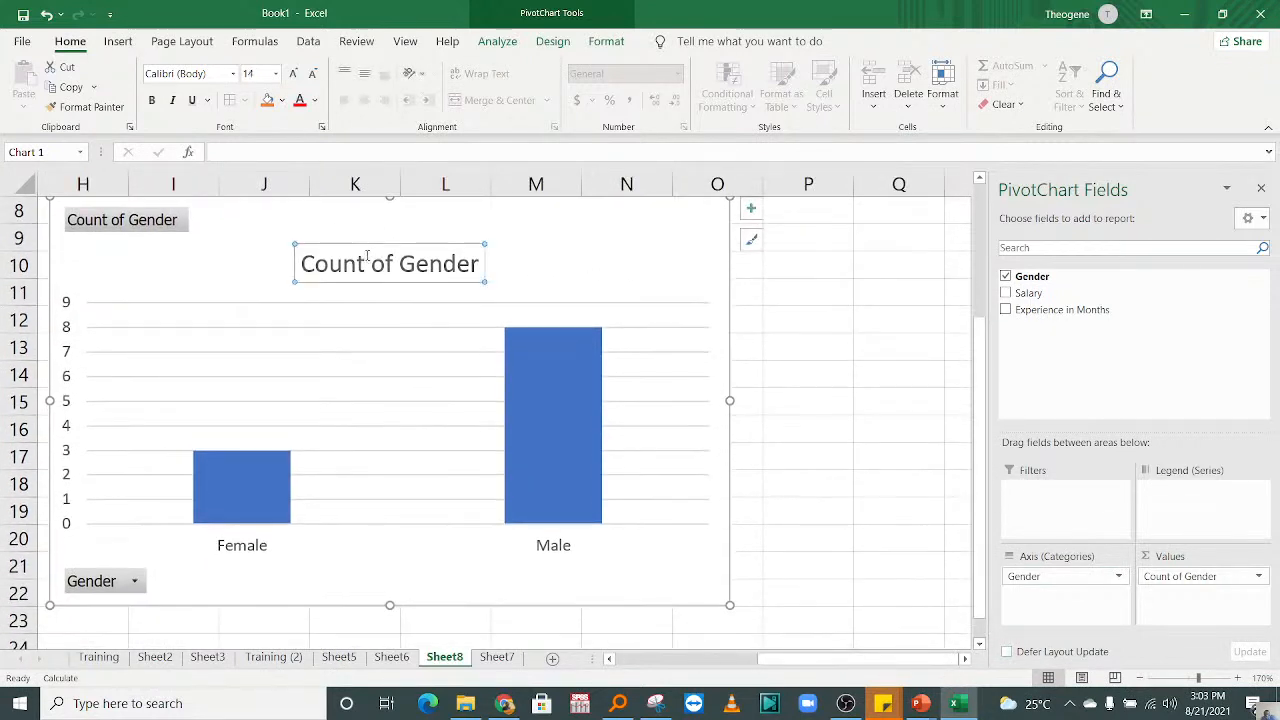
left_click(367, 256)
double_click(340, 263)
left_click(308, 263)
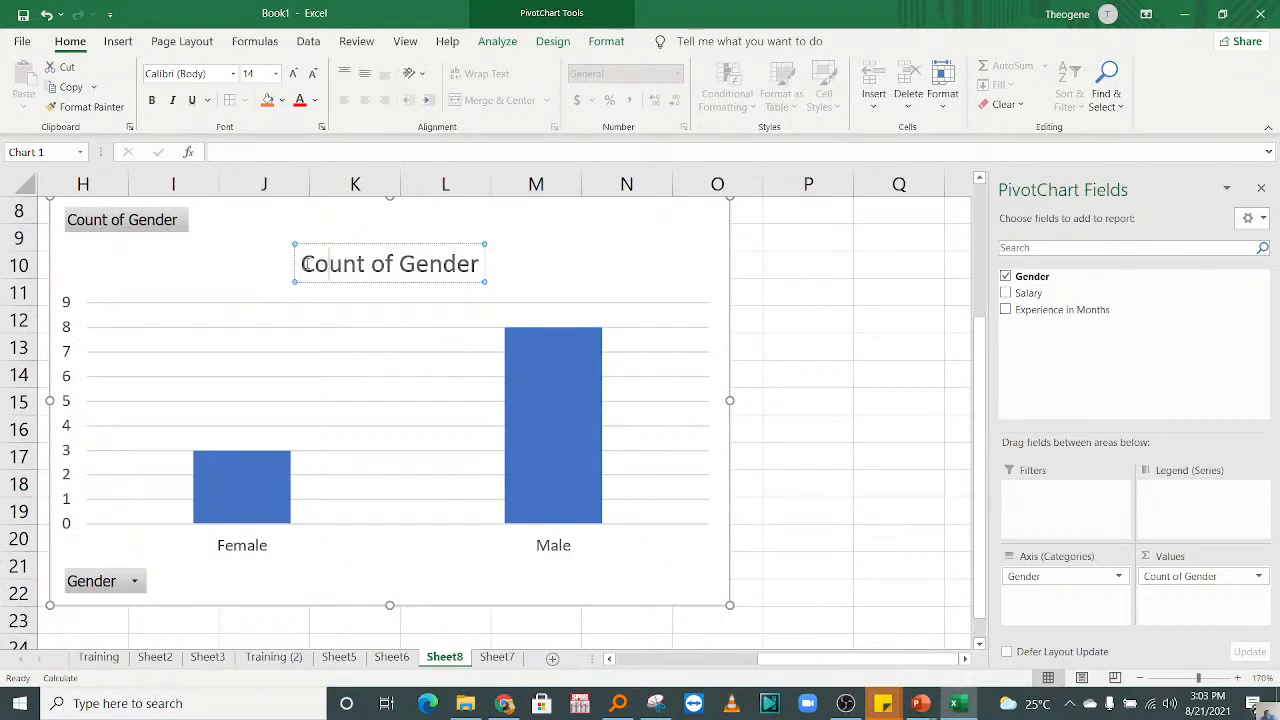
left_click_drag(299, 264, 465, 266)
left_click(303, 268)
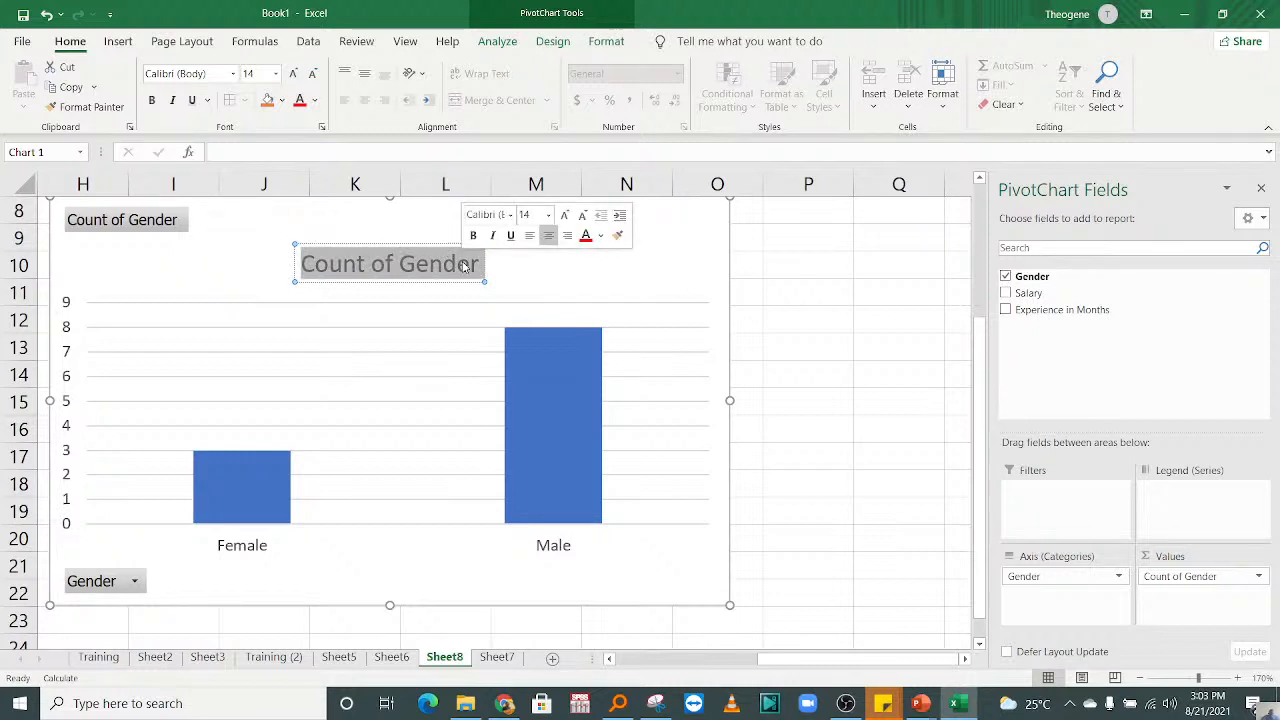
type("Gender")
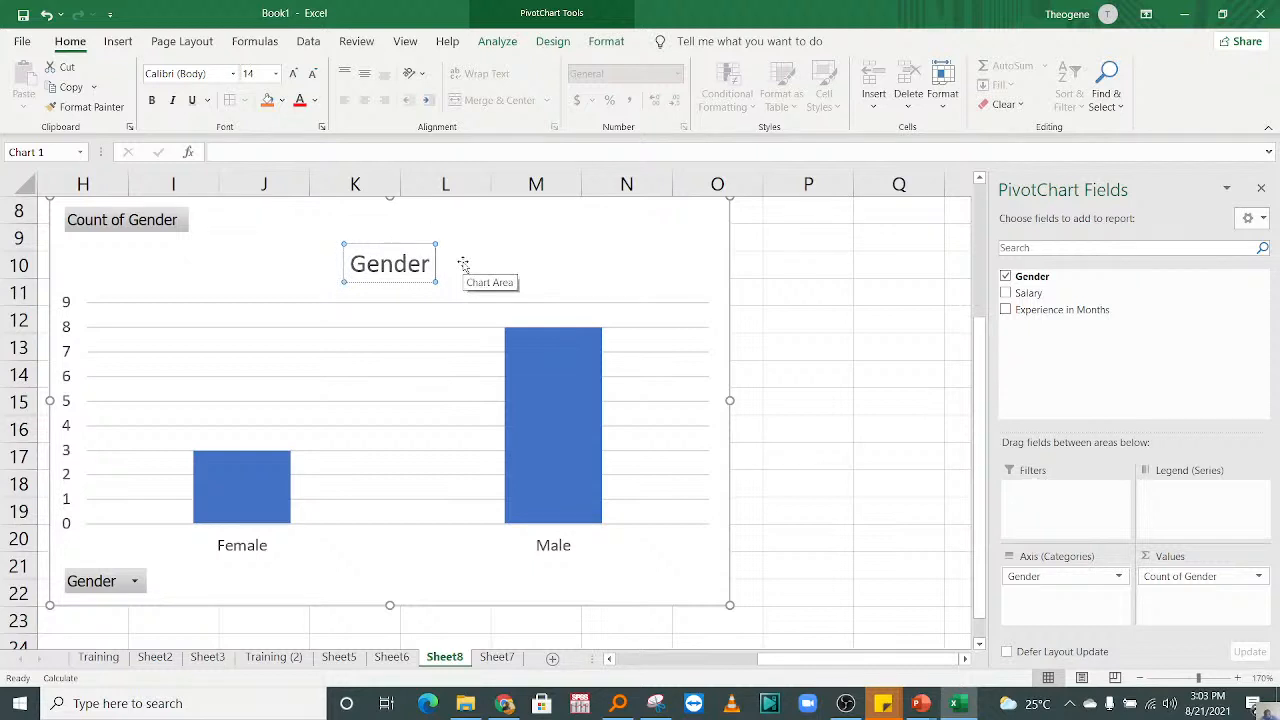
key("BackSpace")
key("BackSpace")
key("BackSpace")
key("BackSpace")
key("BackSpace")
key("BackSpace")
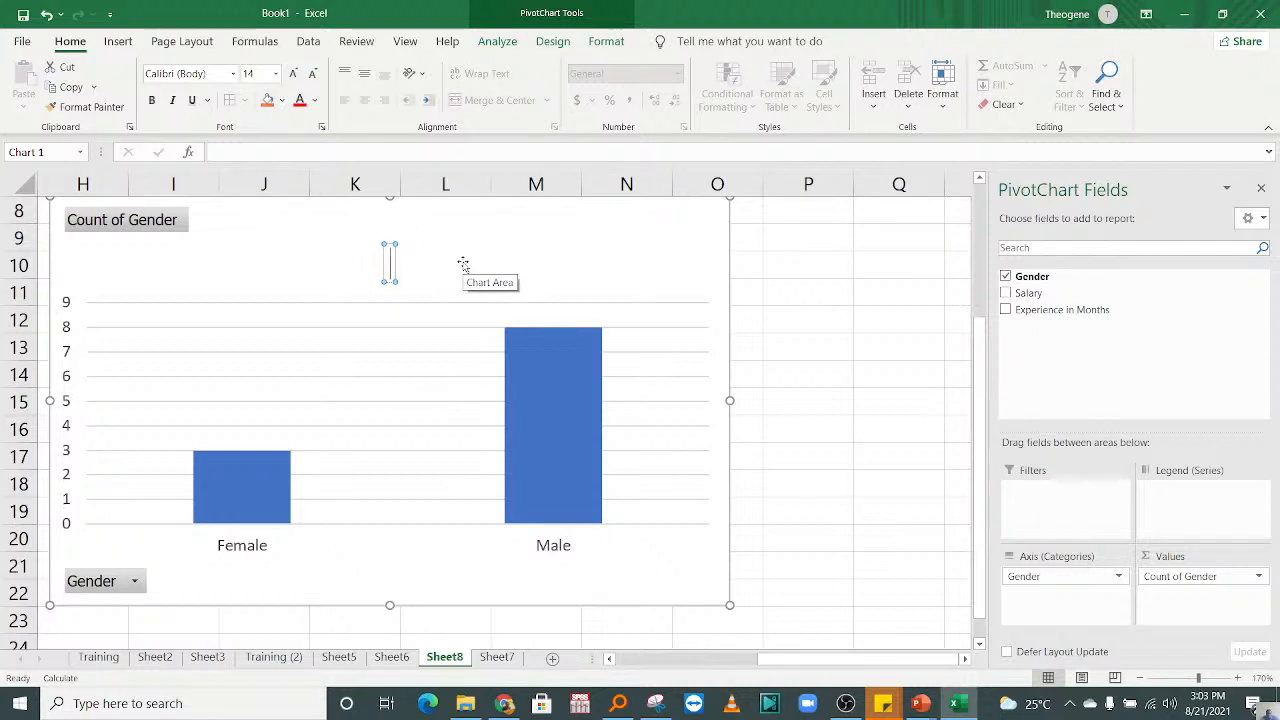
type("Participants")
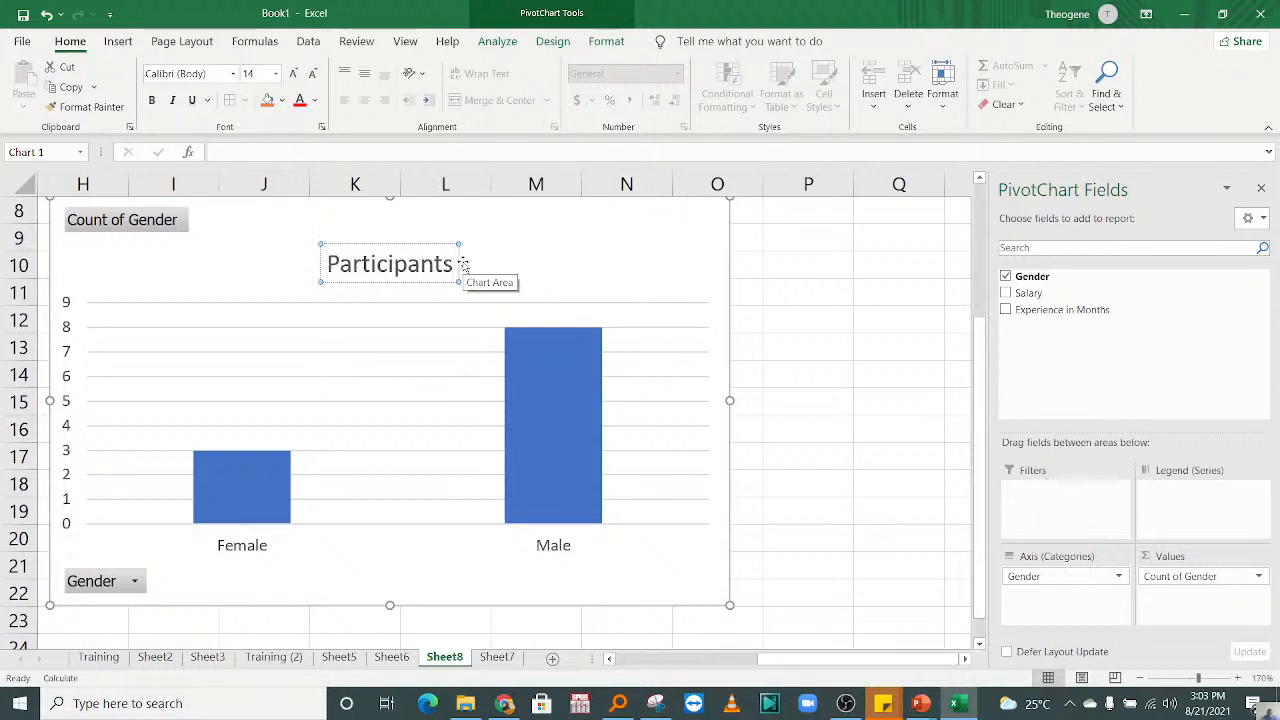
type(" per")
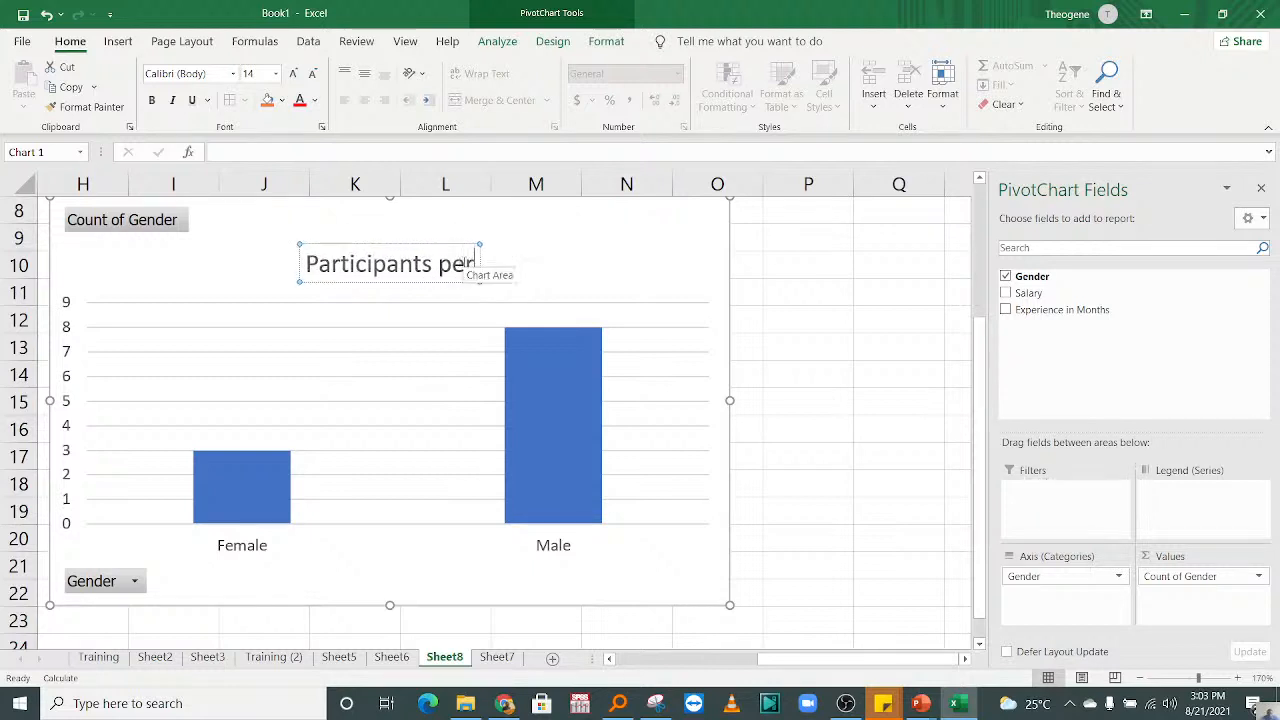
type(" Gen")
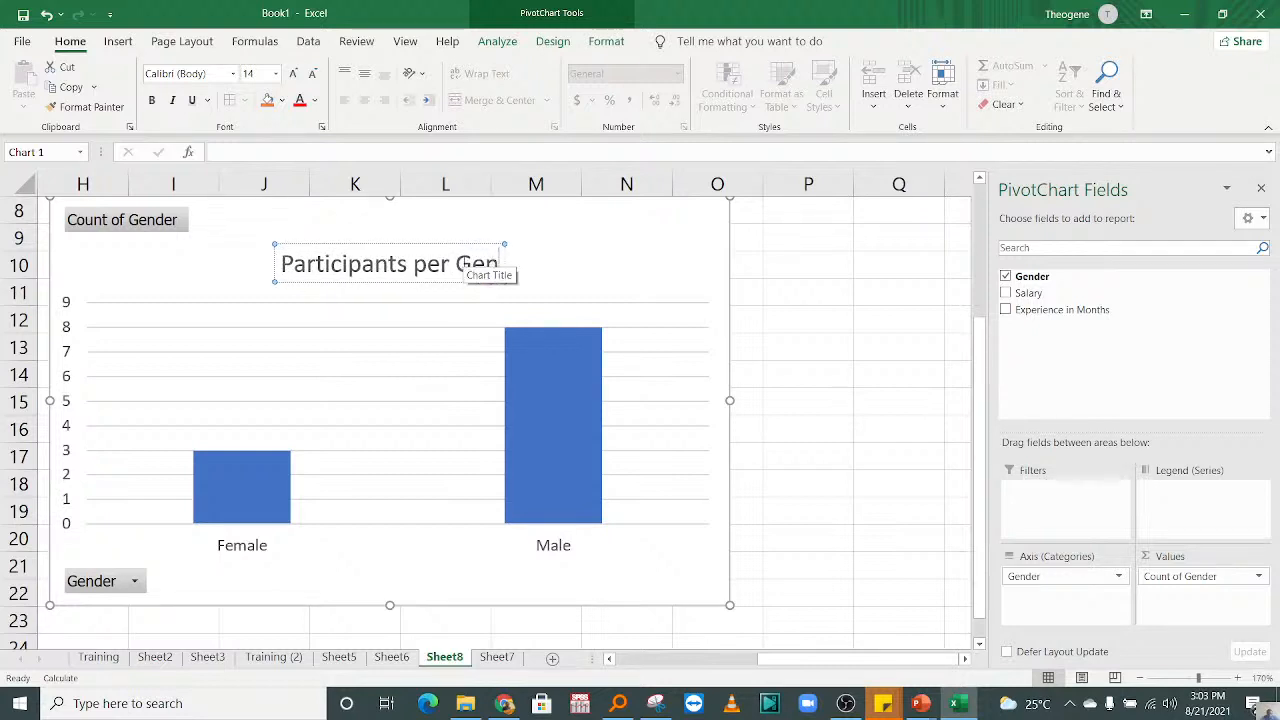
type("der")
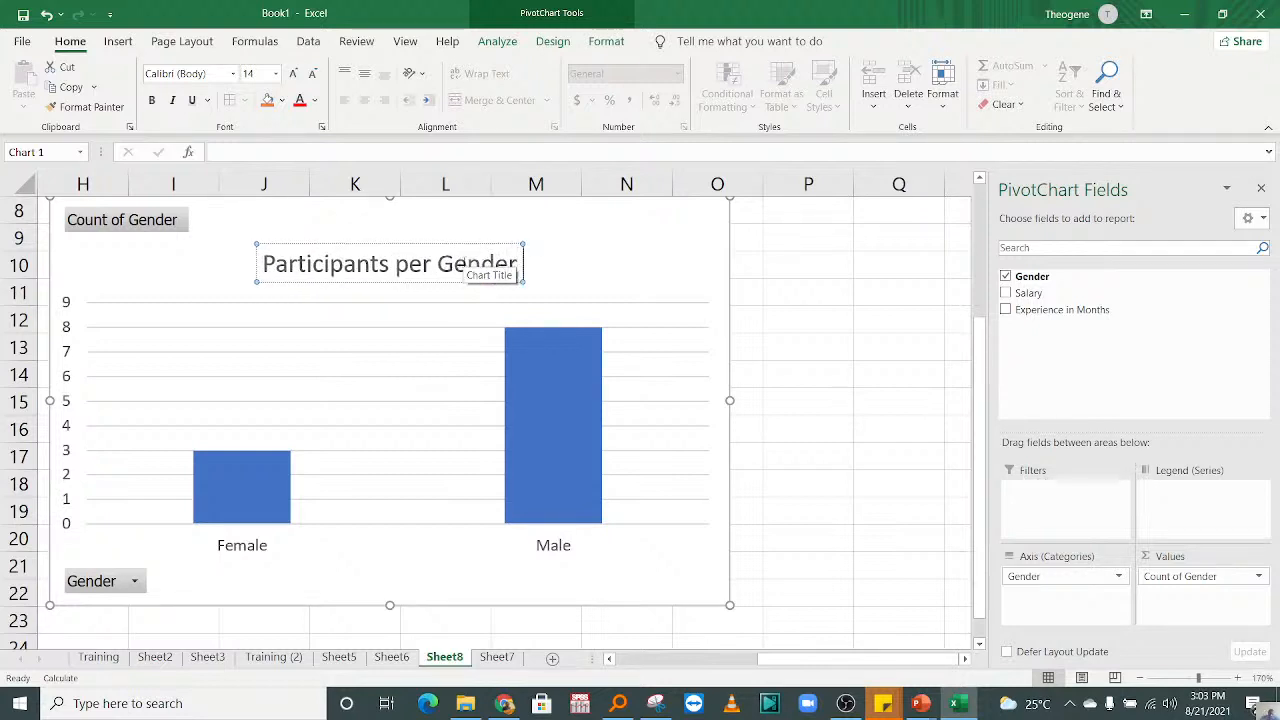
type(" C")
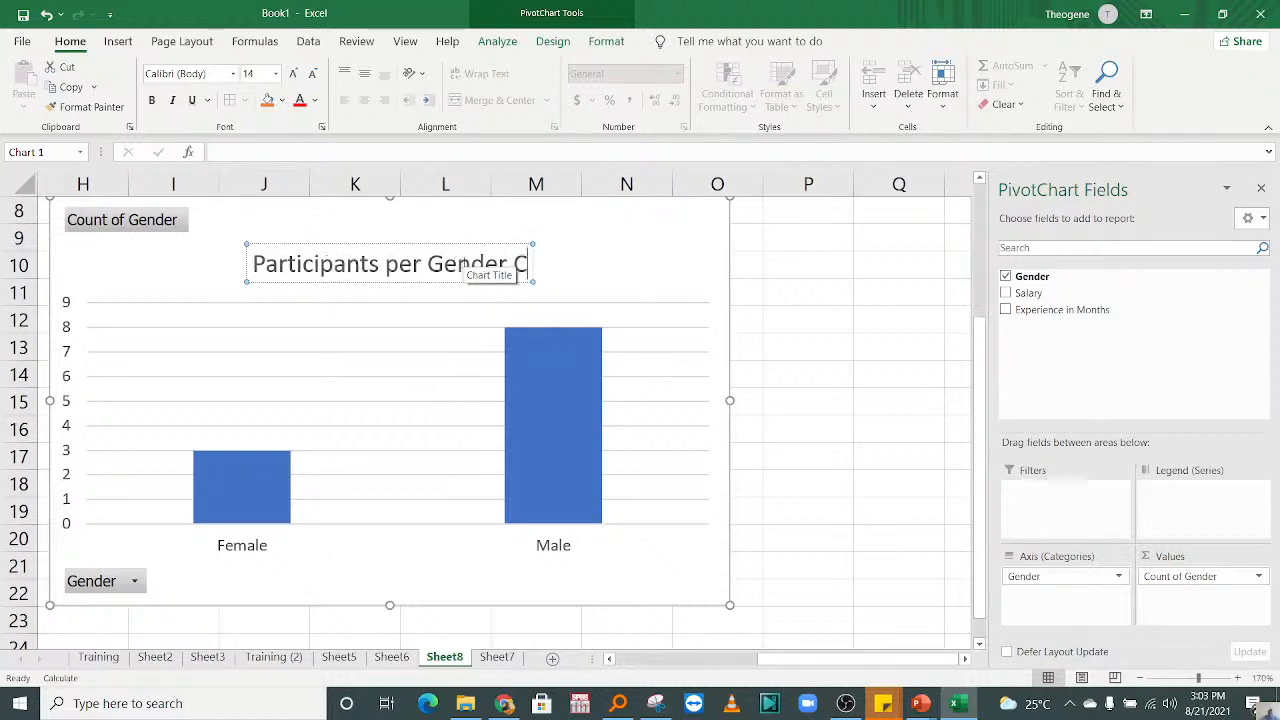
type("ategories")
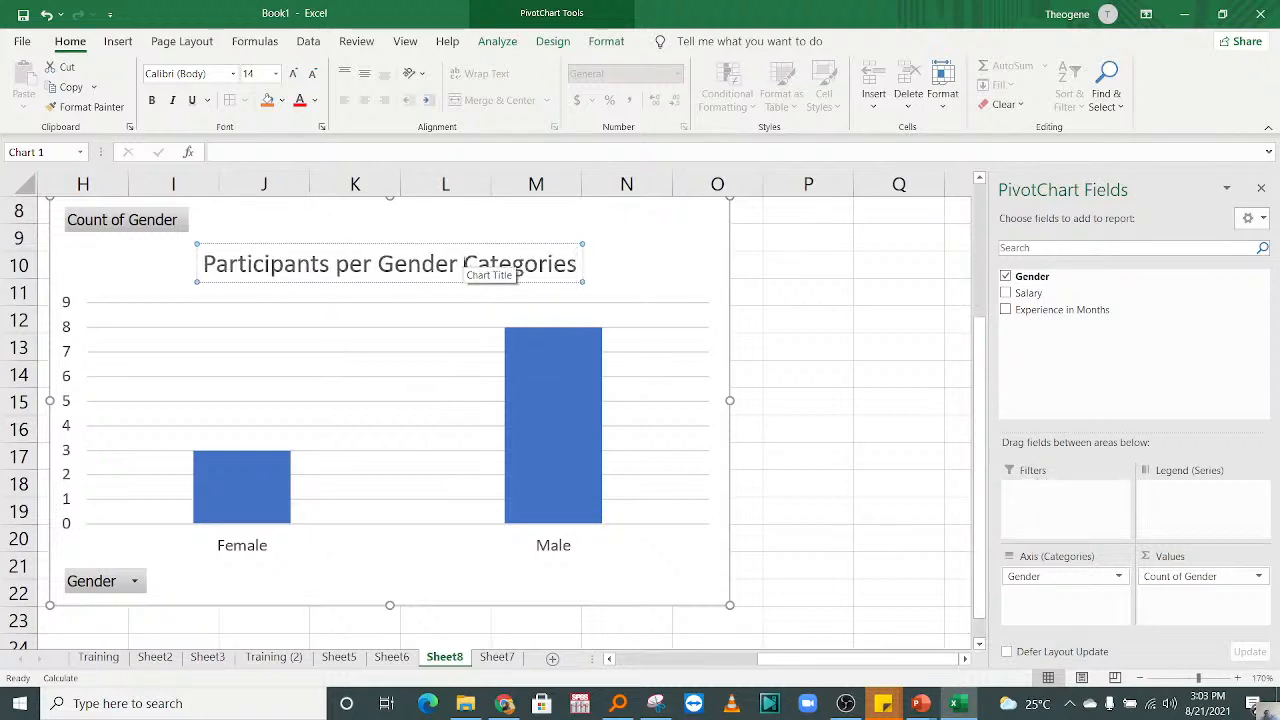
left_click(389, 363)
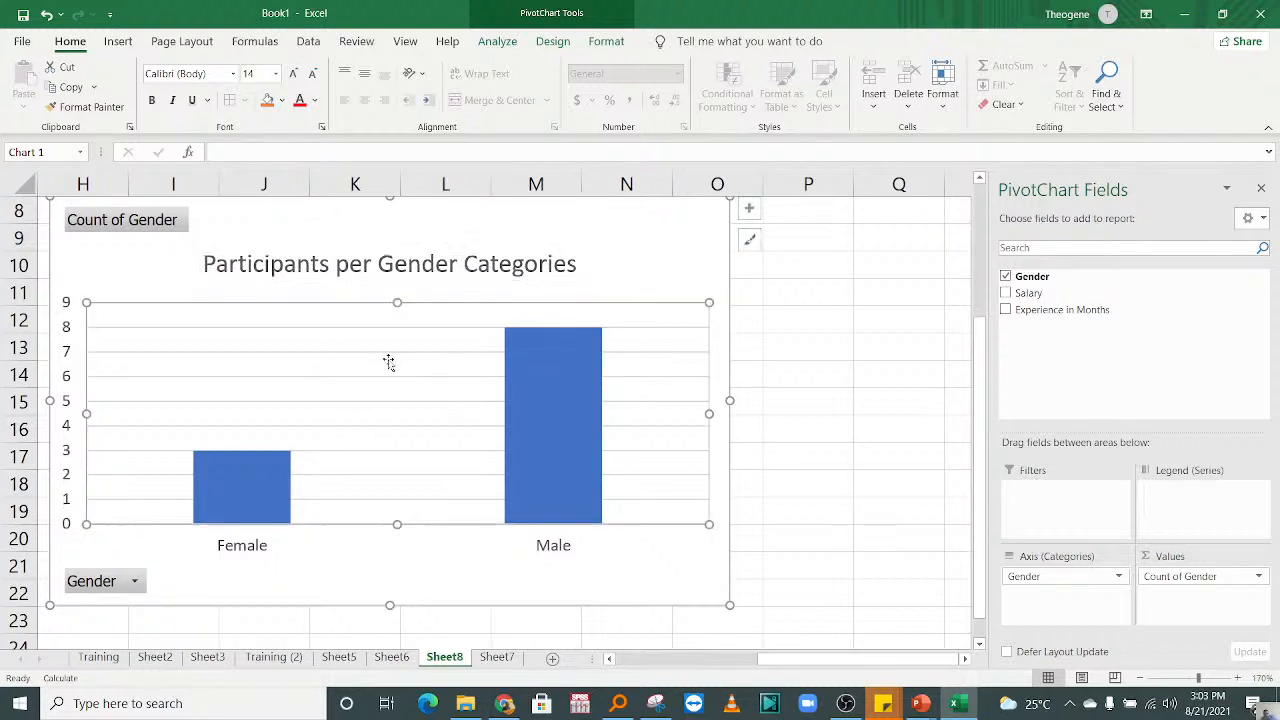
Step: Reposition the chart title so it sits roughly centred above the Female and Male columns
left_click(388, 253)
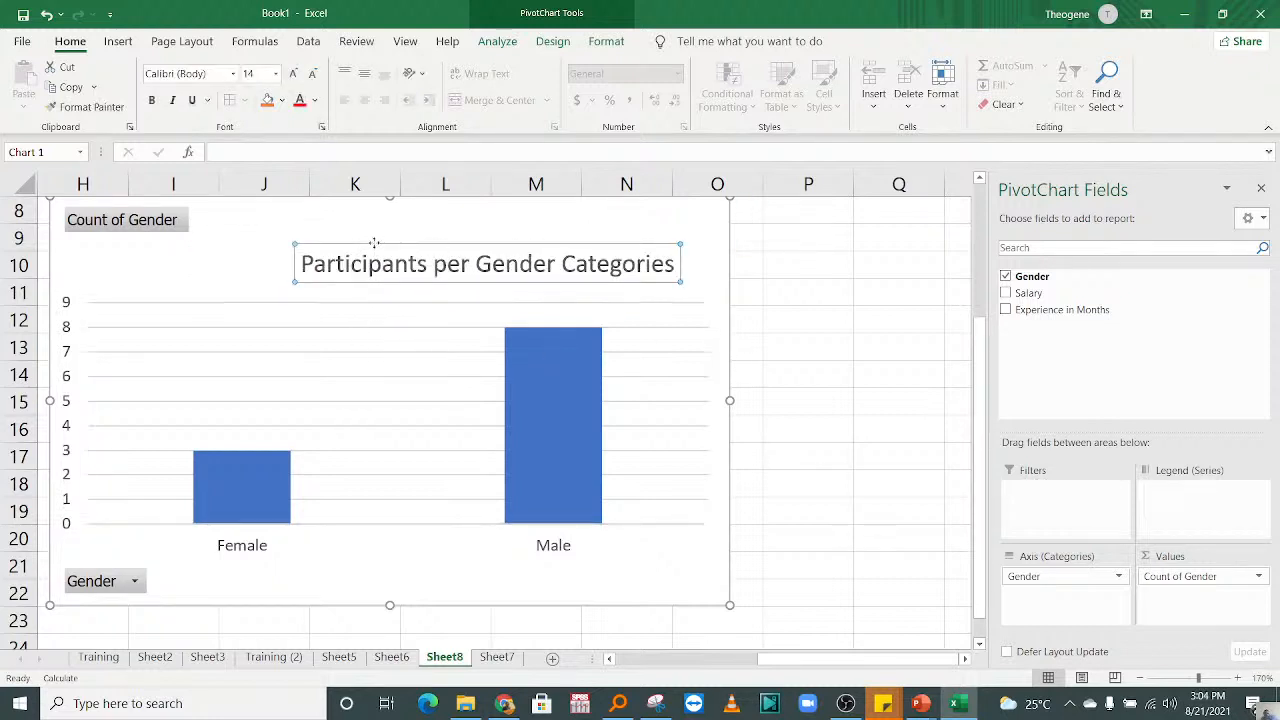
left_click_drag(374, 243, 245, 243)
left_click(401, 354)
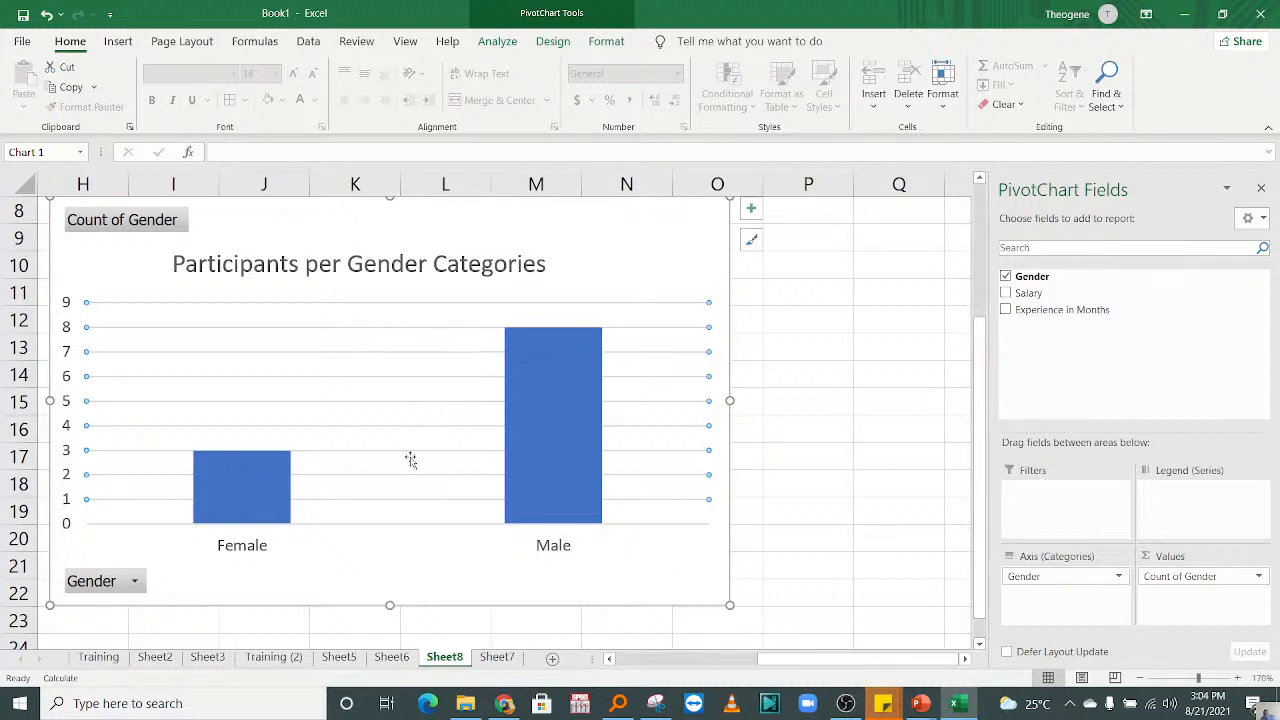
Step: Fill only the Male column of the chart with the standard green colour
left_click(531, 462)
left_click(743, 484)
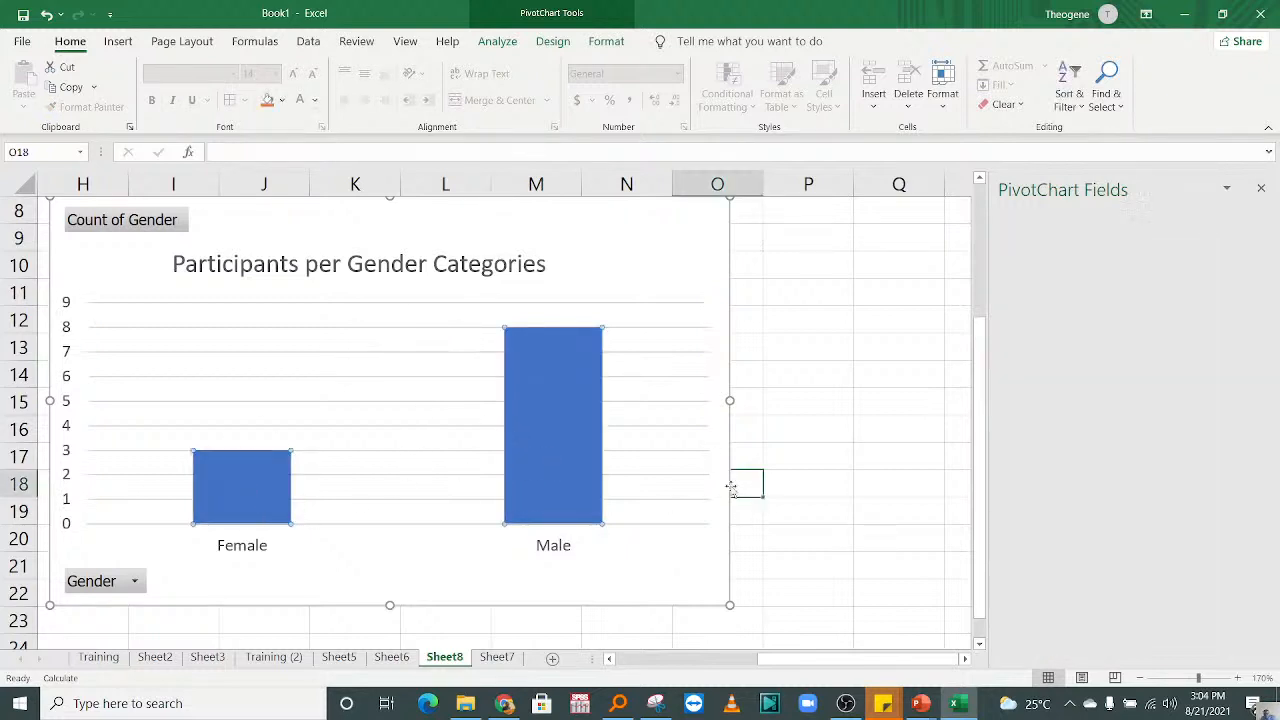
left_click(540, 456)
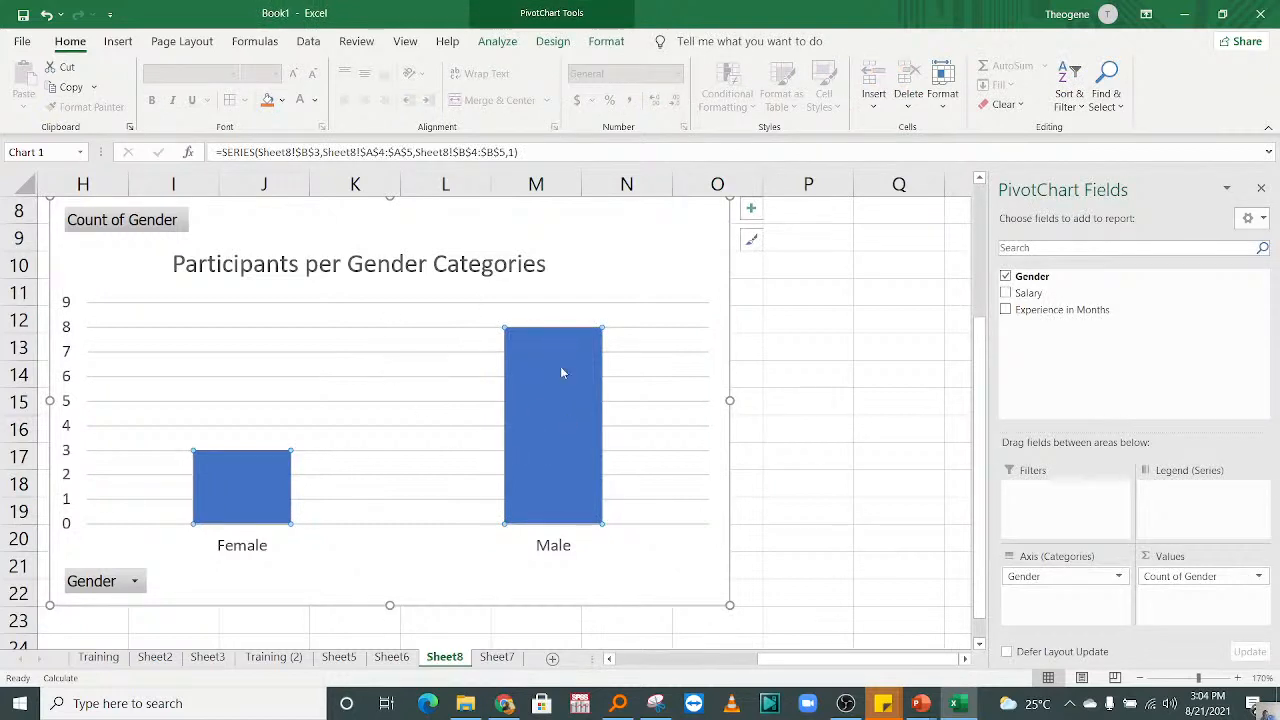
mouse_move(565, 424)
left_click(382, 428)
left_click(567, 425)
left_click(569, 428)
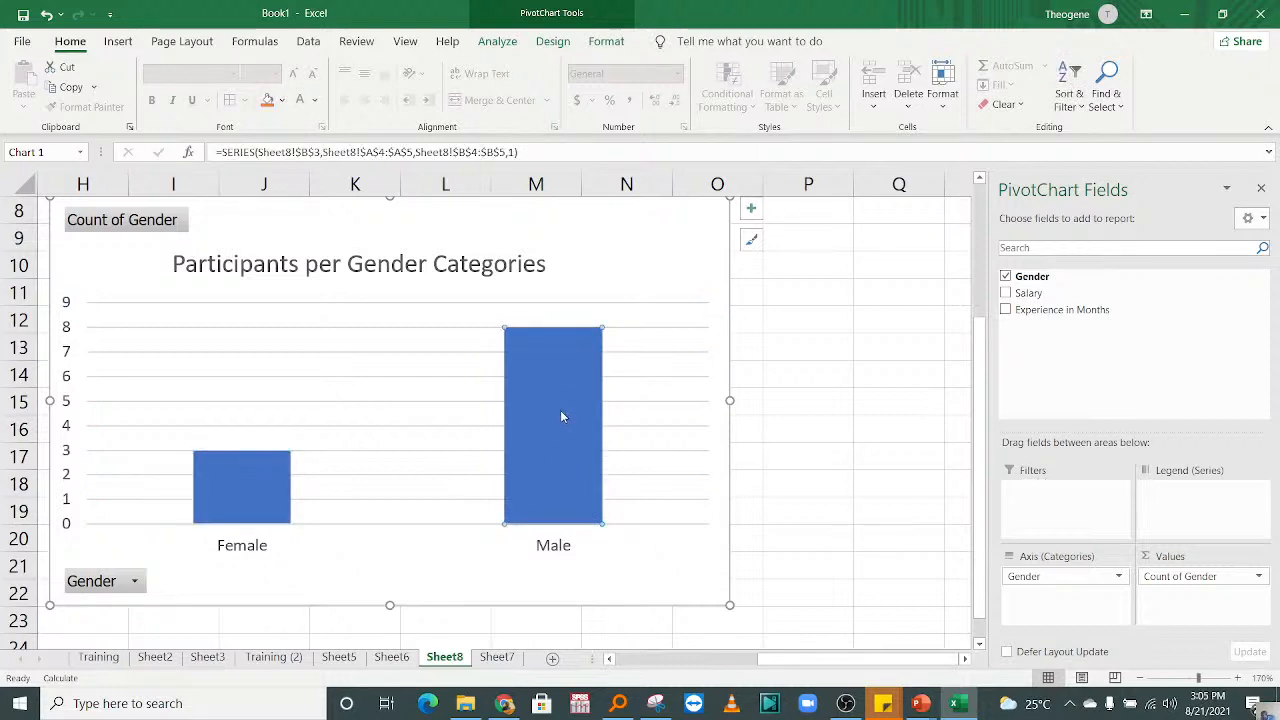
mouse_move(578, 396)
left_click(615, 43)
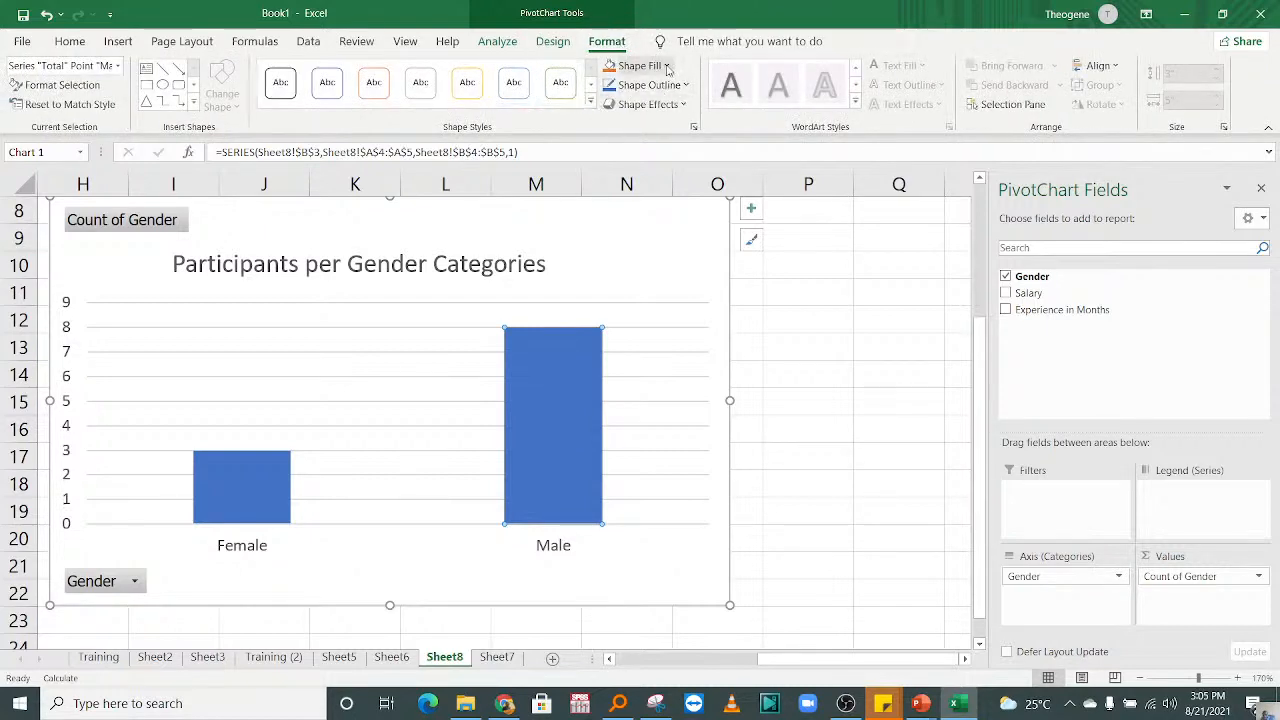
left_click(666, 66)
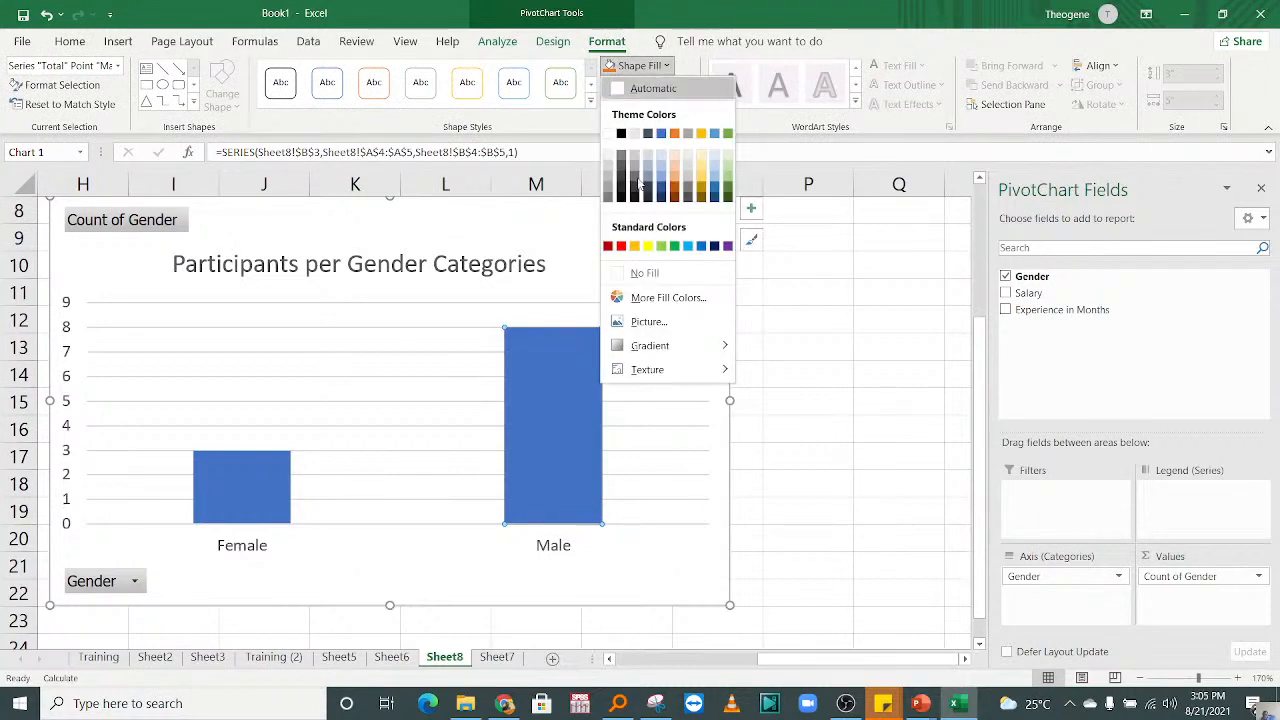
left_click(674, 246)
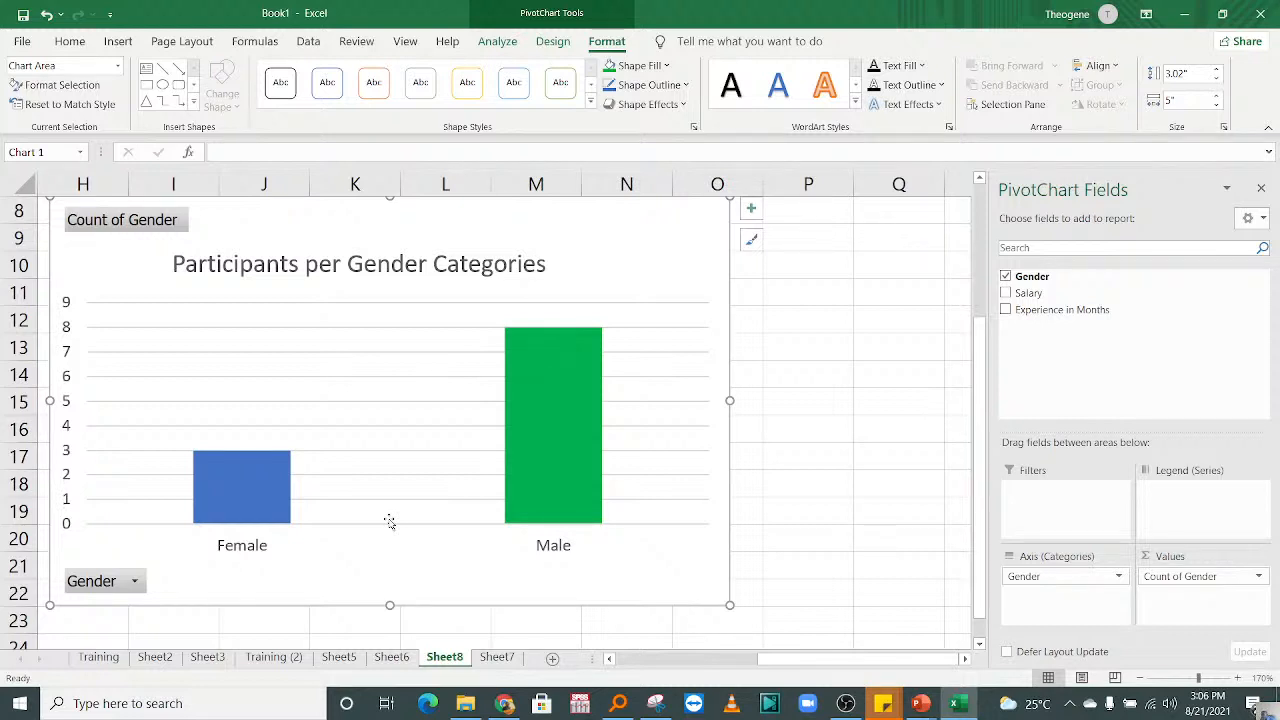
Step: Add plain data labels to the Female and Male columns of the chart
left_click(551, 430)
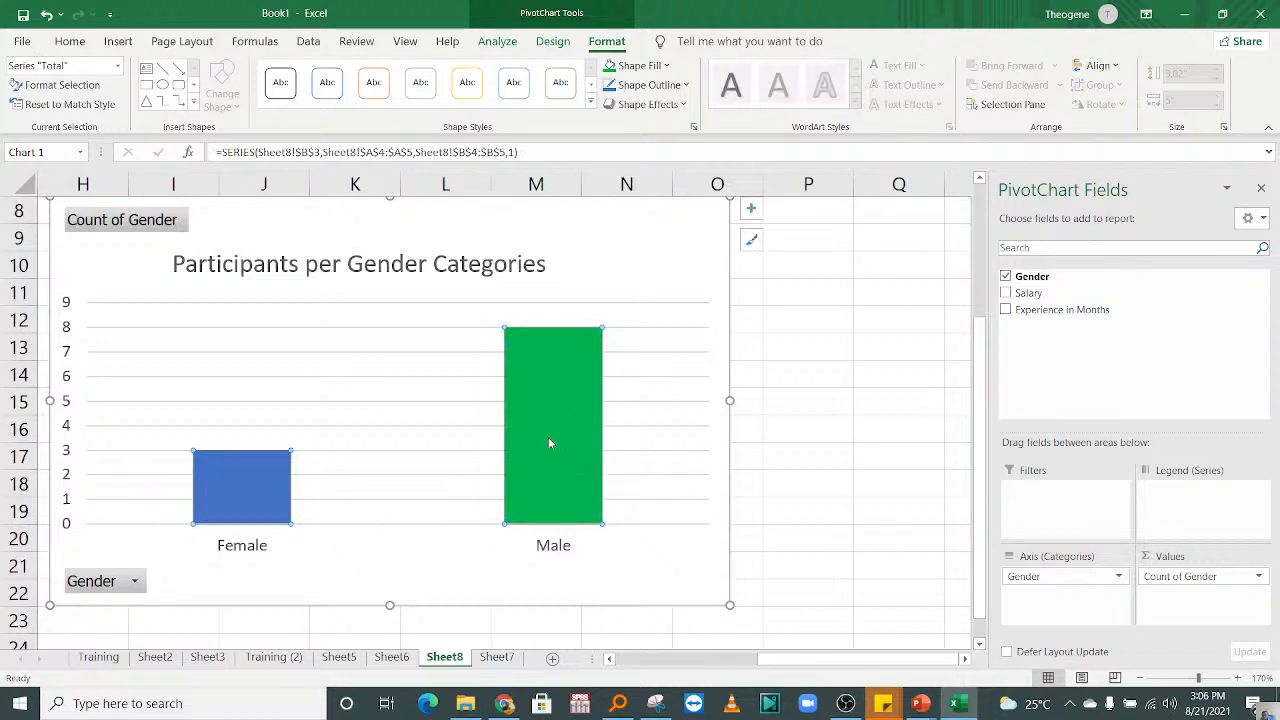
right_click(550, 437)
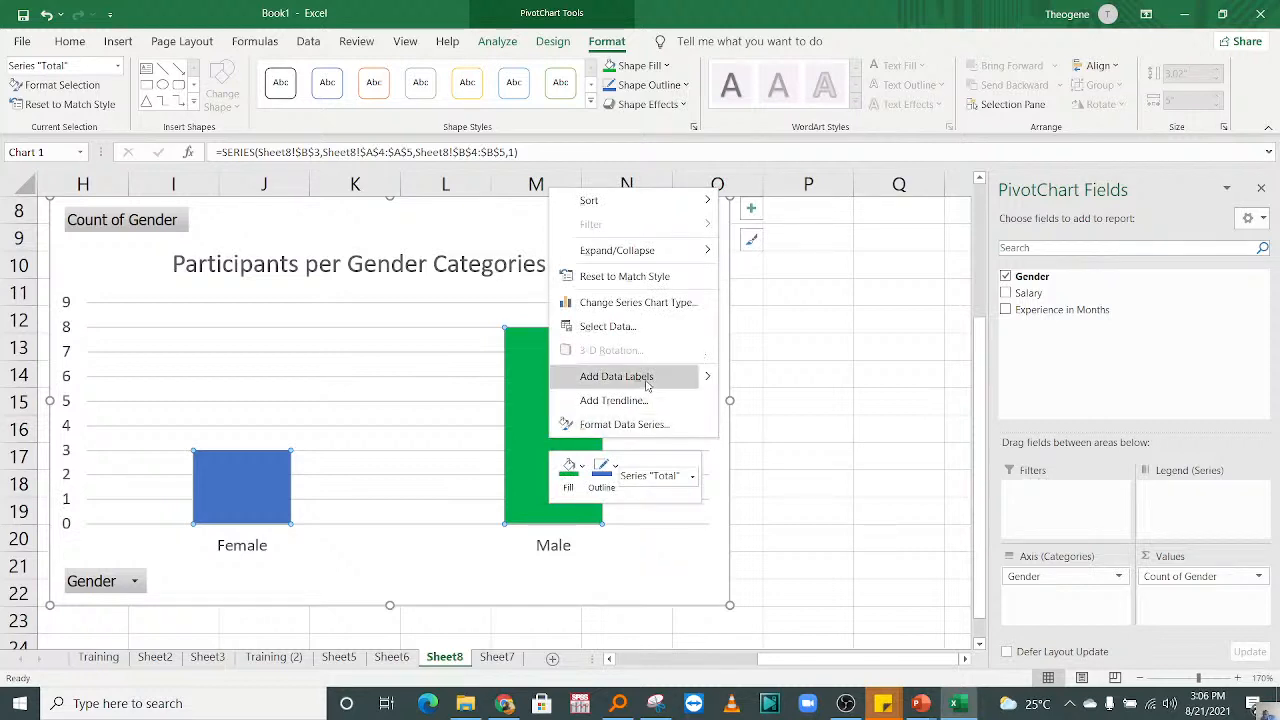
mouse_move(707, 382)
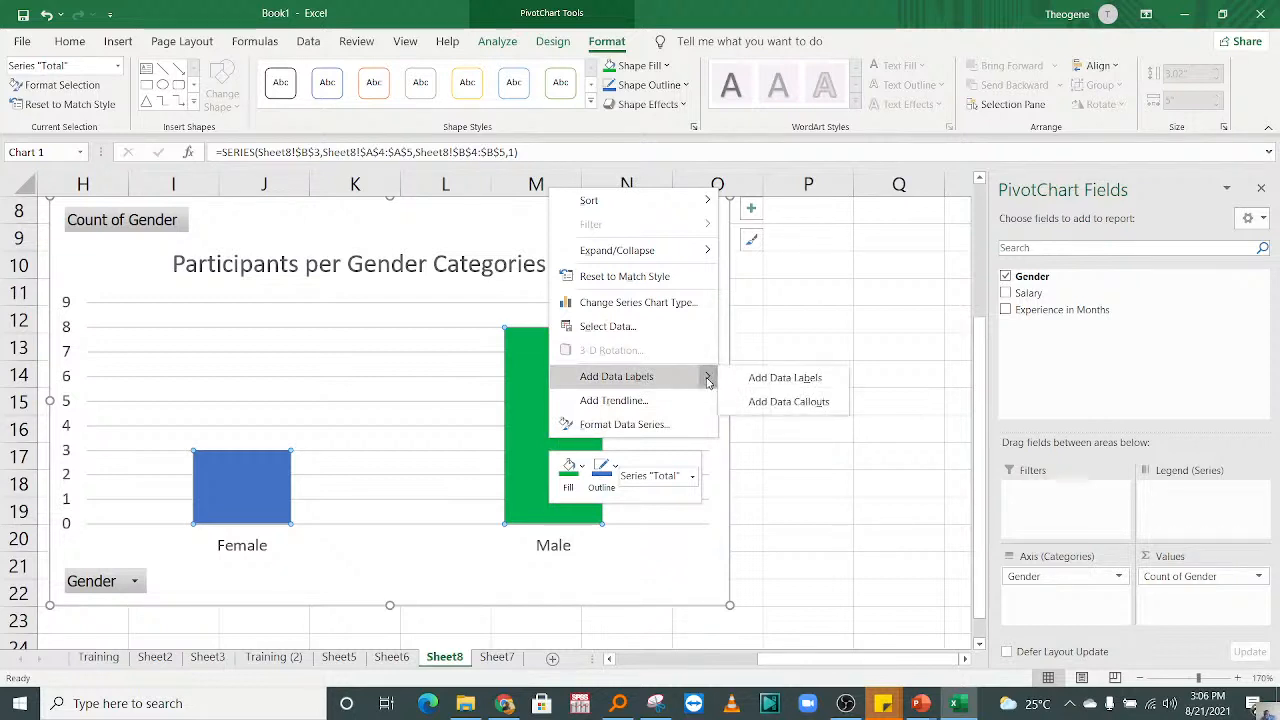
left_click(794, 379)
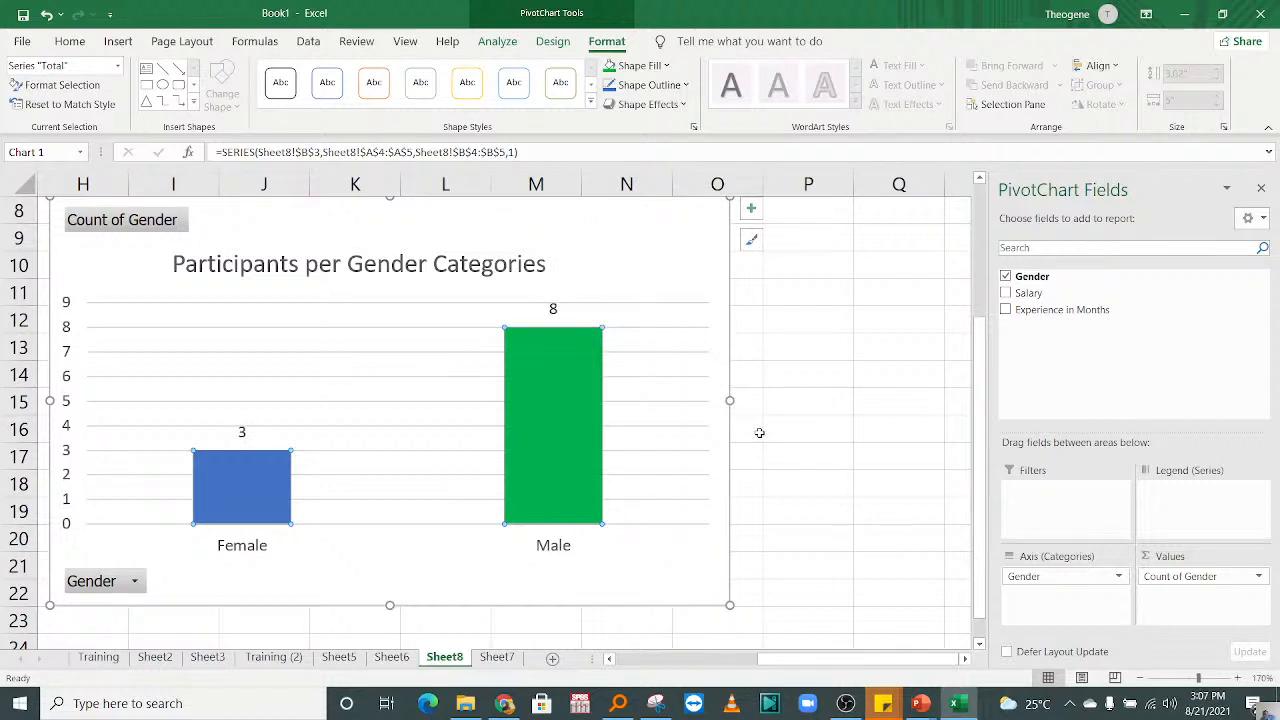
Step: Enlarge the font of both columns' data labels to 18 points
left_click(553, 311)
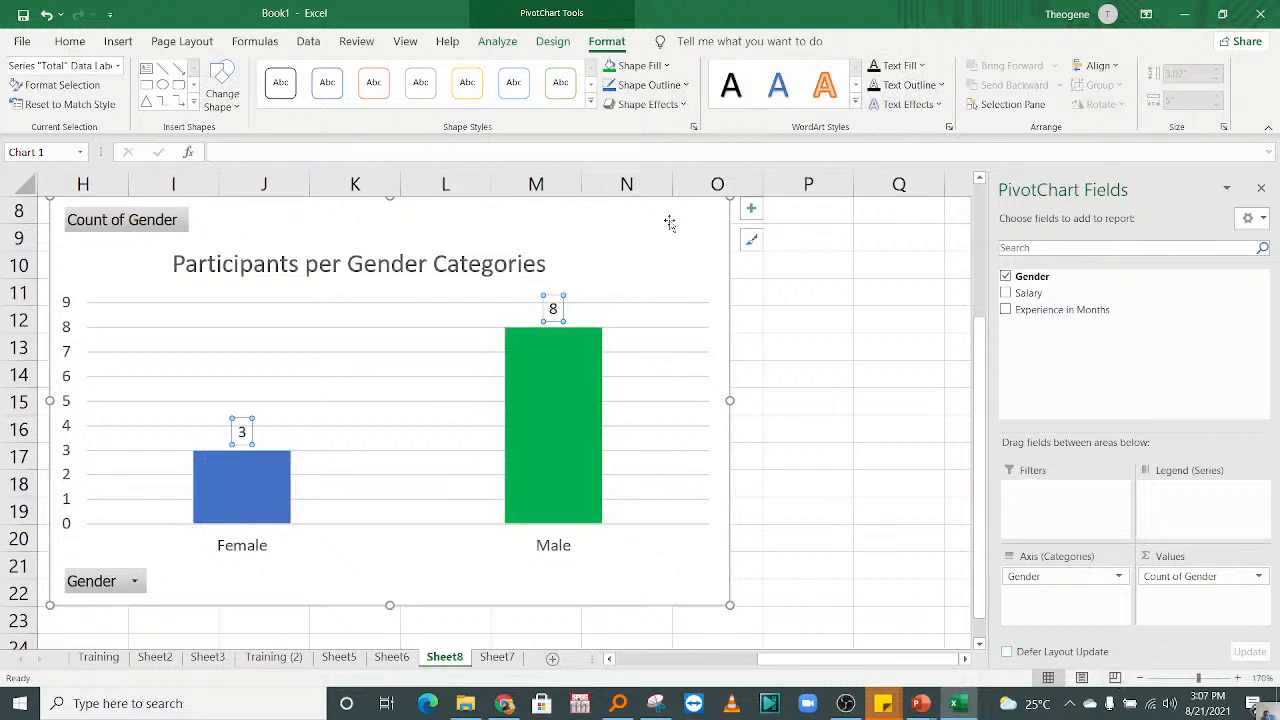
left_click(70, 41)
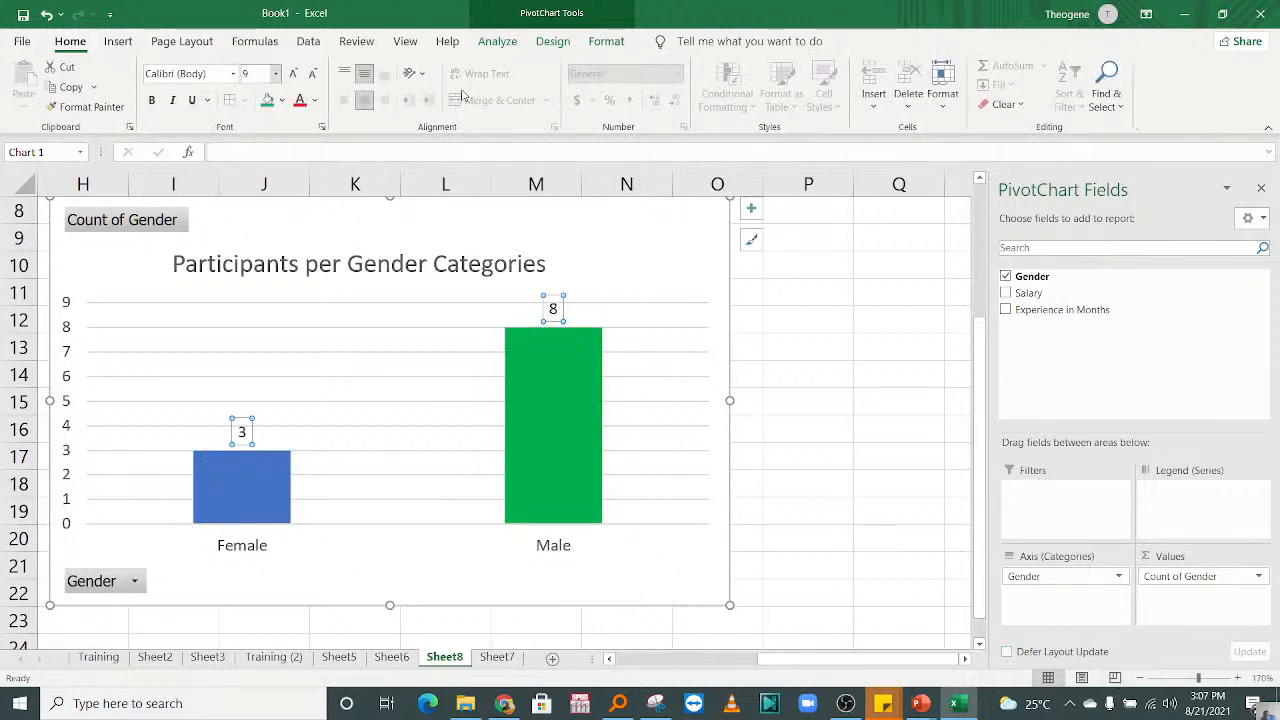
left_click(294, 74)
left_click(294, 74)
left_click(294, 74)
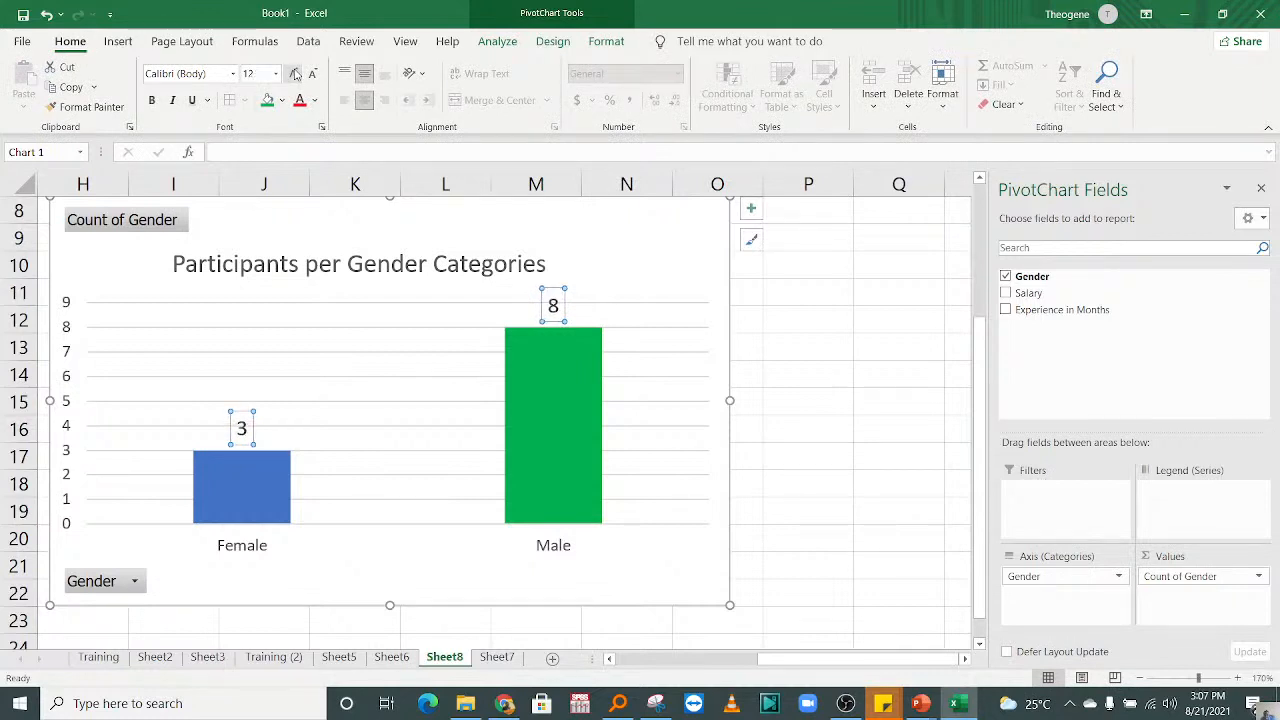
left_click(294, 74)
left_click(294, 74)
left_click(294, 74)
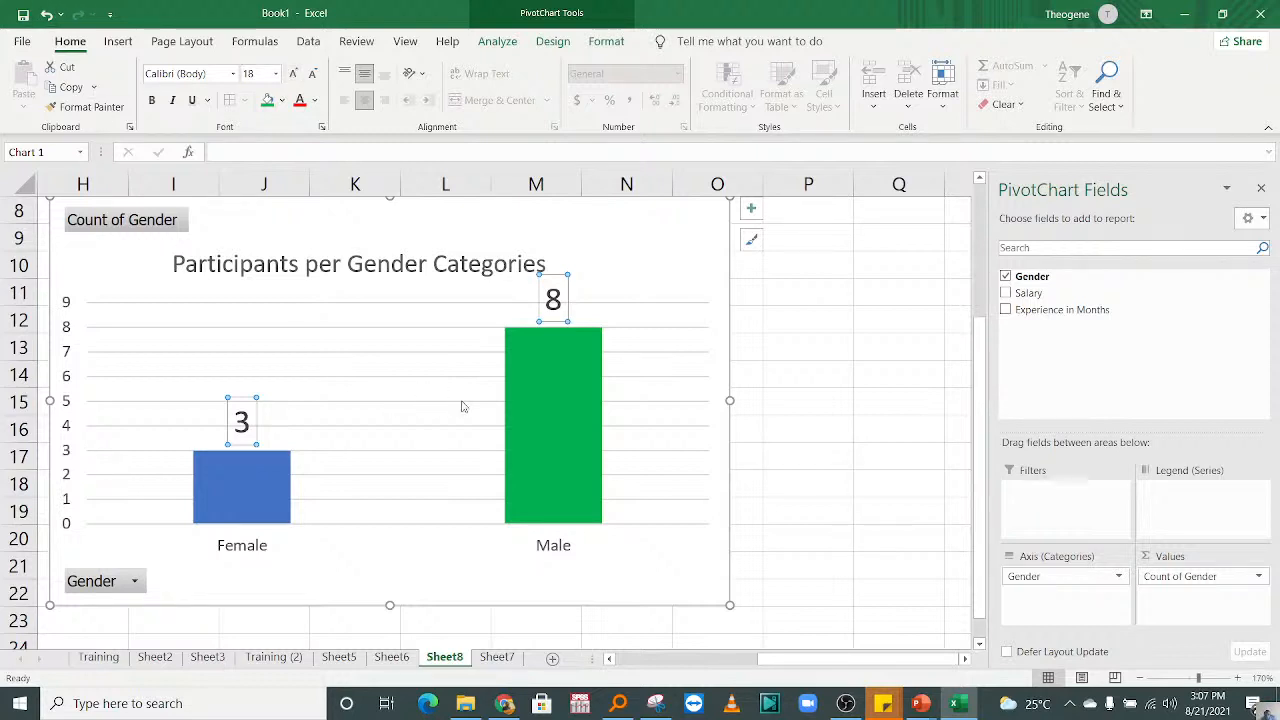
Step: Apply a beveled shape effect to both the Female and Male columns of the chart
left_click(540, 399)
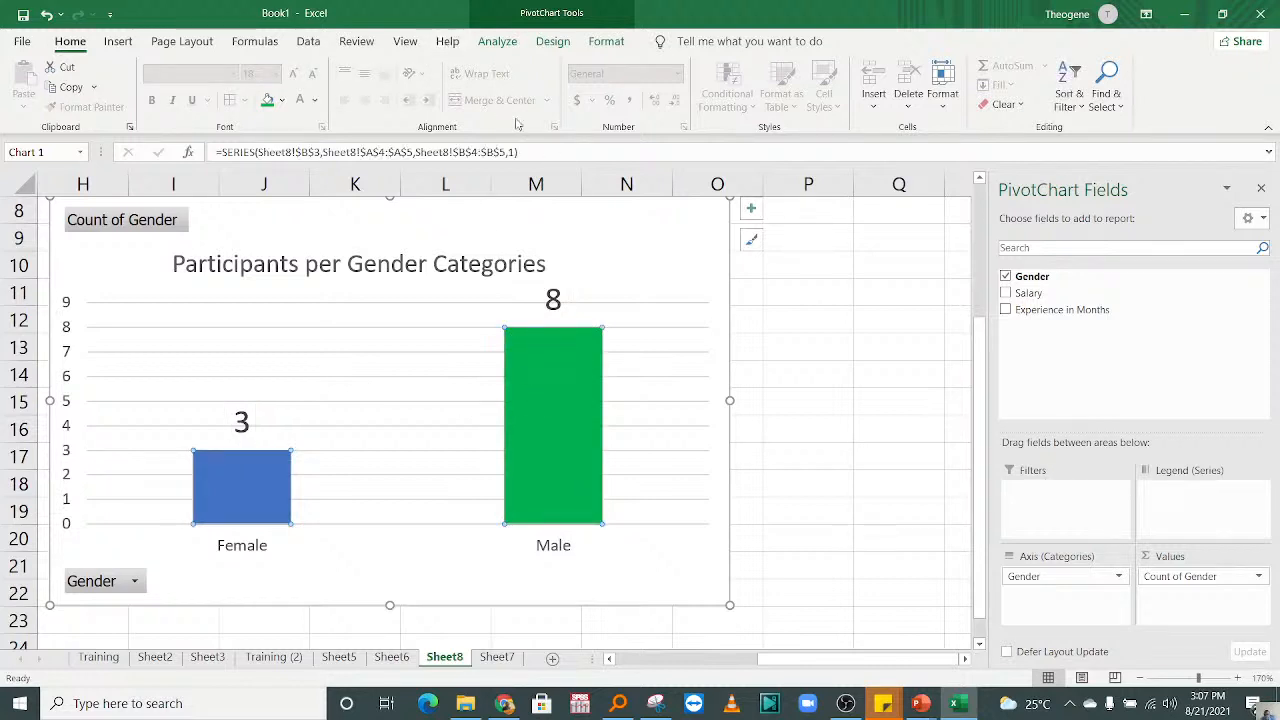
left_click(606, 41)
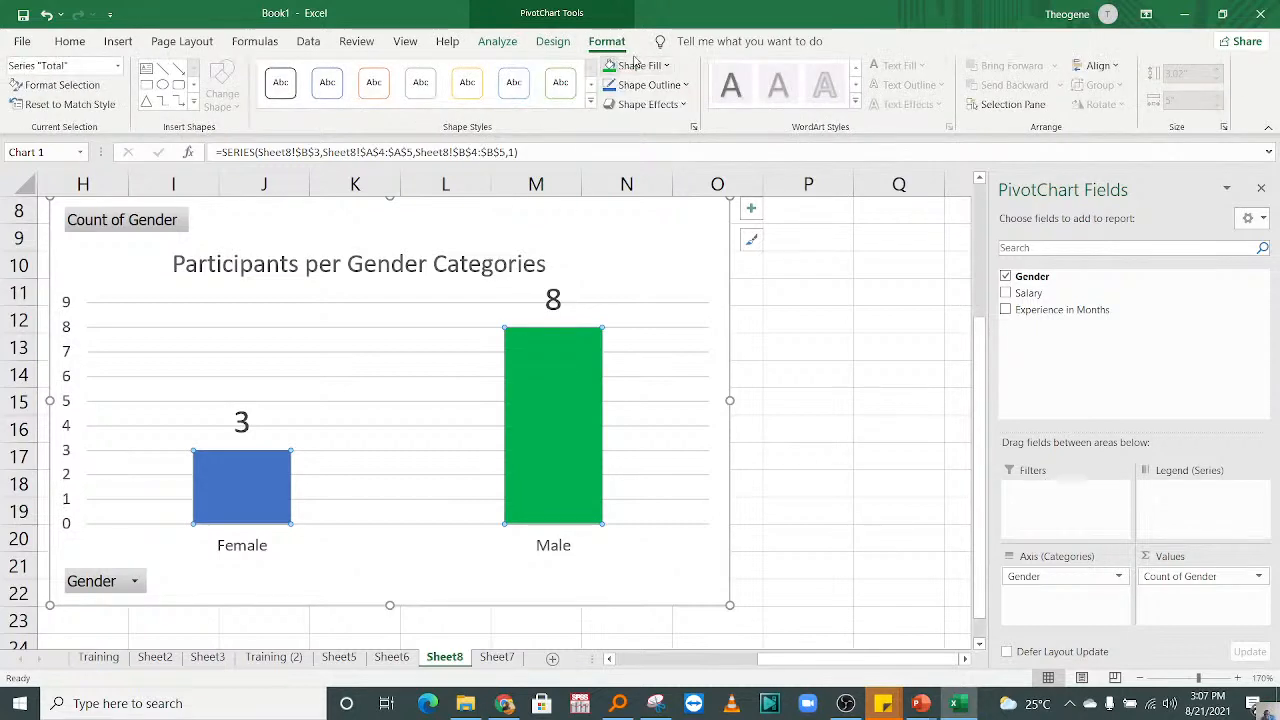
left_click(660, 105)
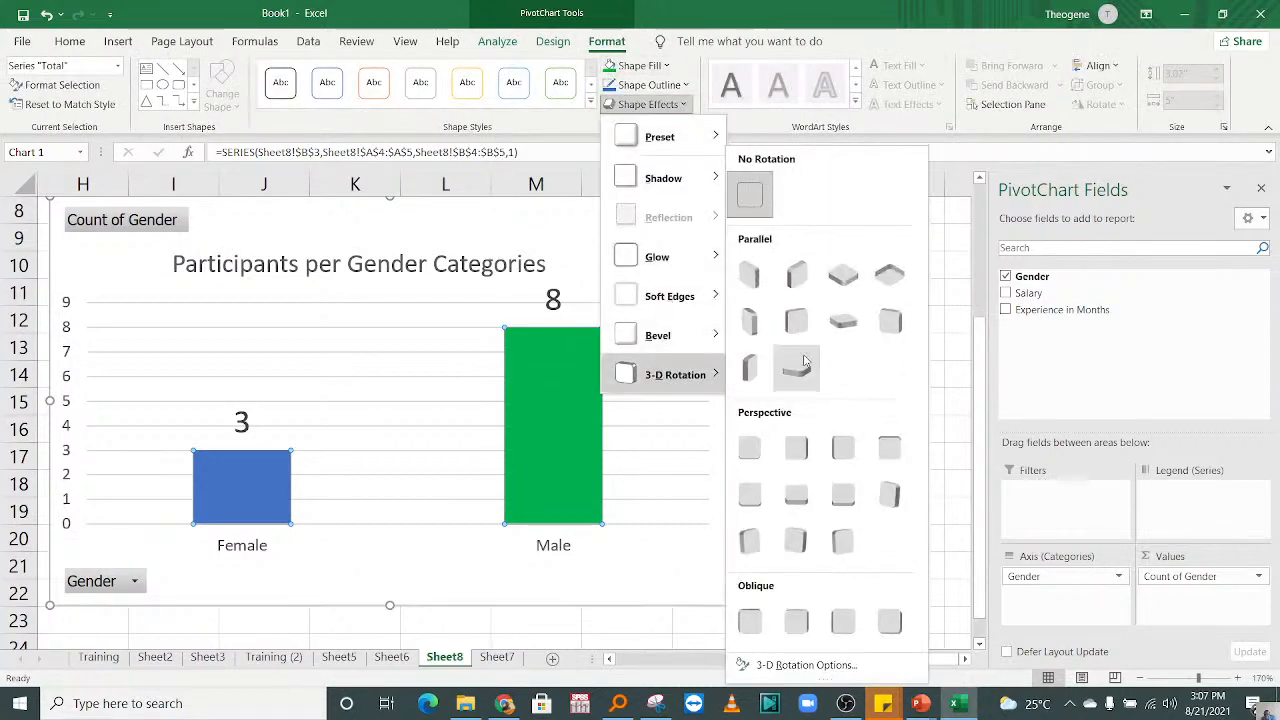
left_click(757, 292)
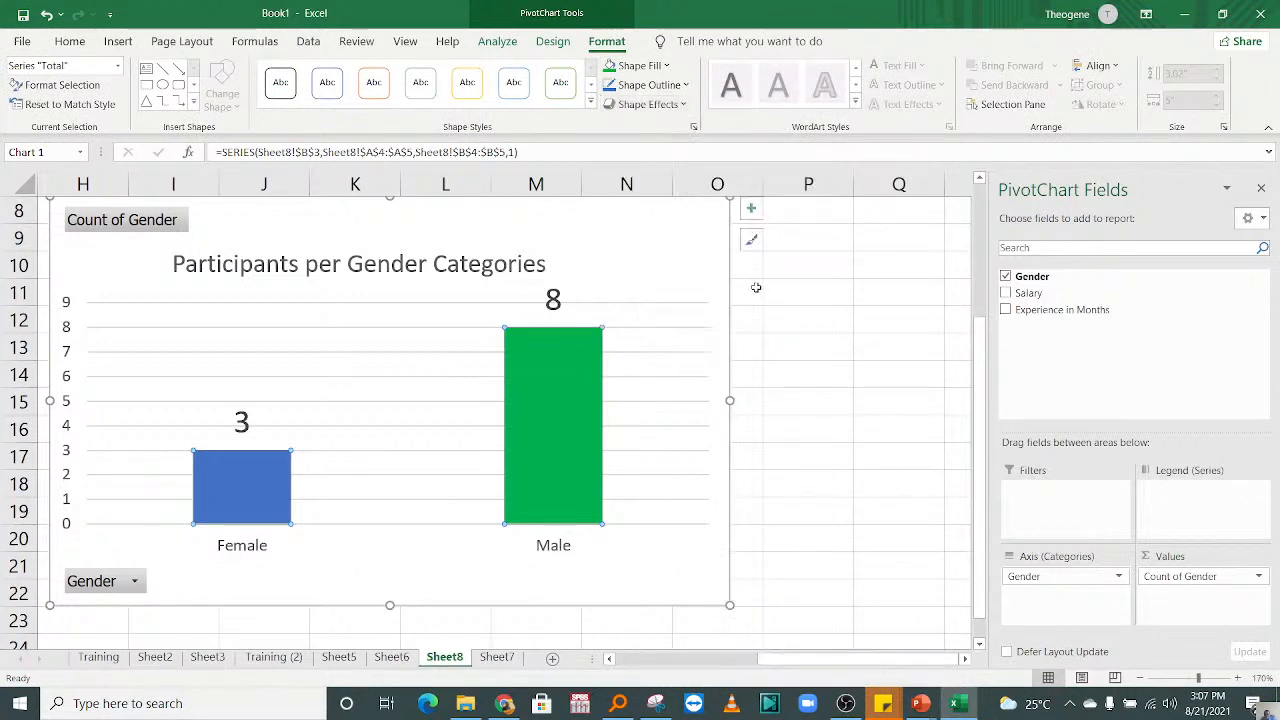
left_click(684, 85)
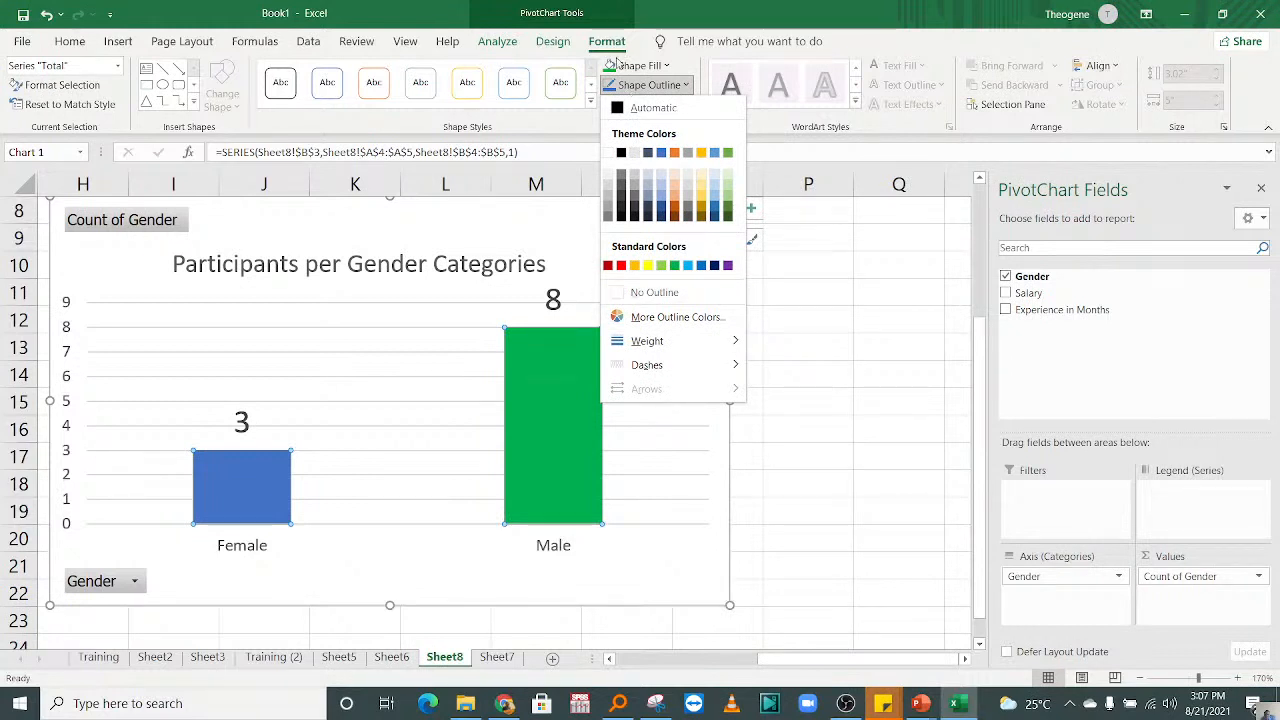
left_click(630, 88)
left_click(675, 106)
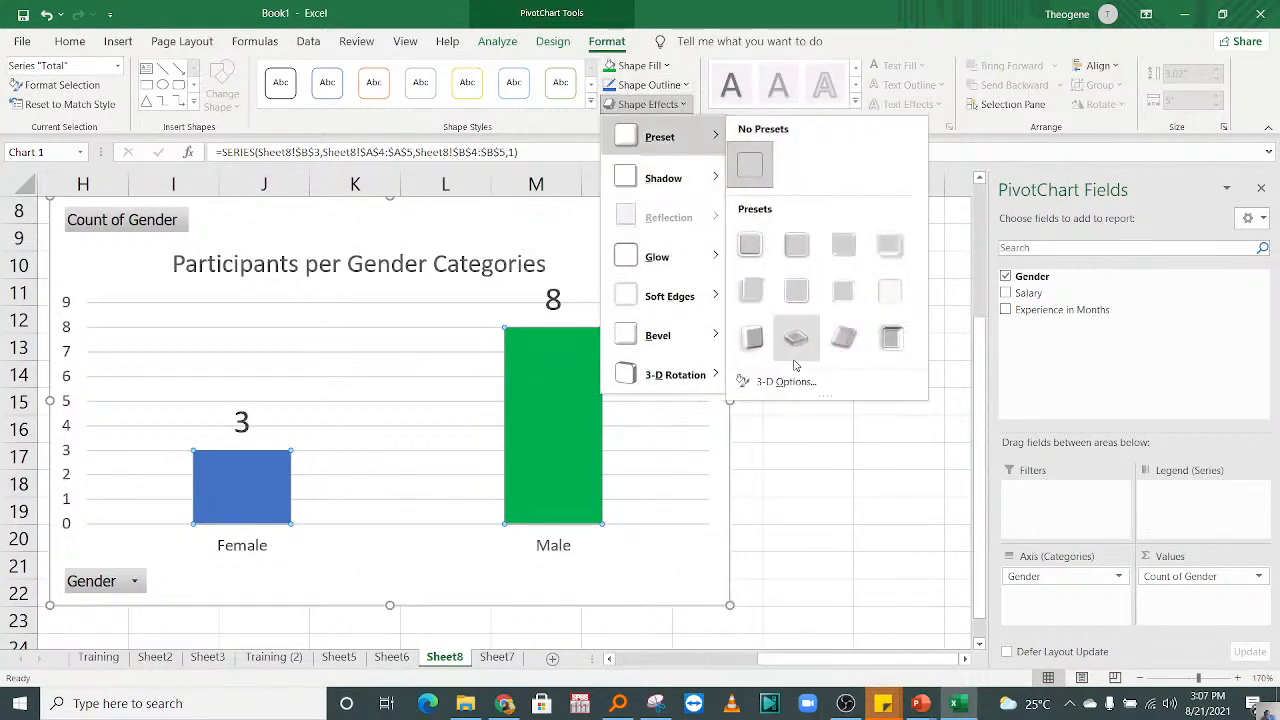
left_click(762, 331)
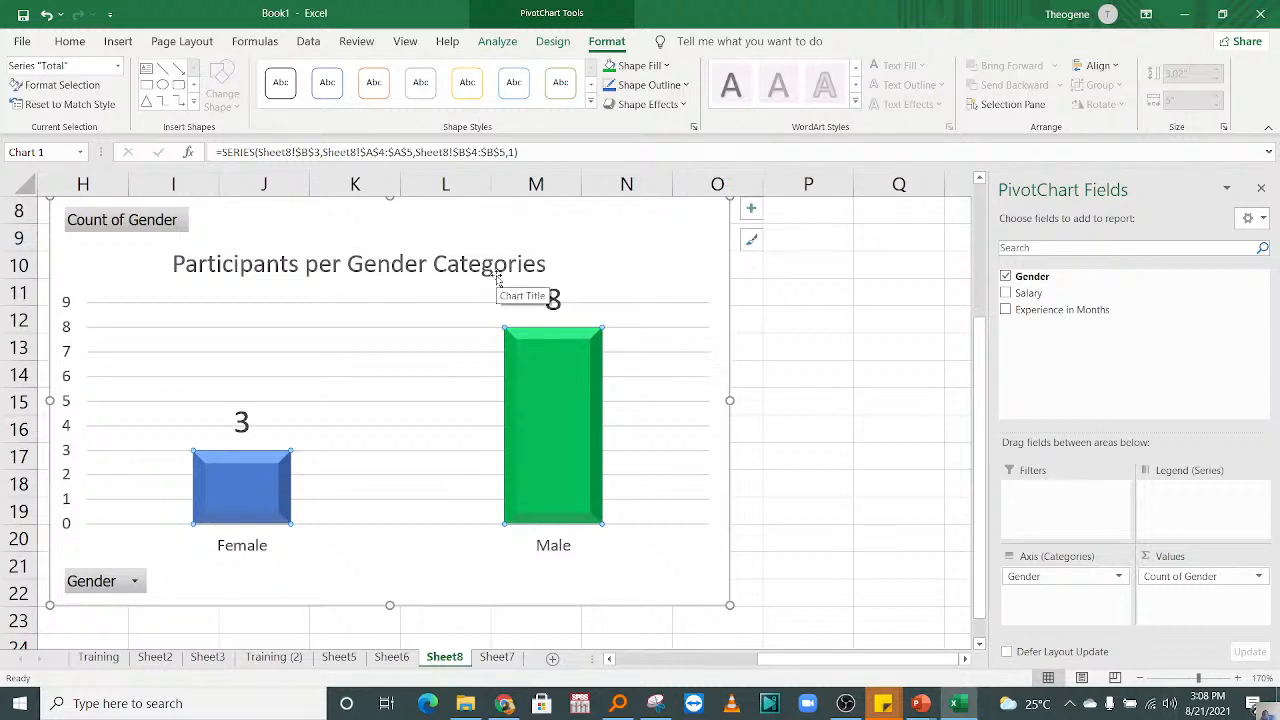
Step: Examine the Female and Male counts in the pivot table beside the chart at 290% zoom
left_click_drag(818, 668, 750, 660)
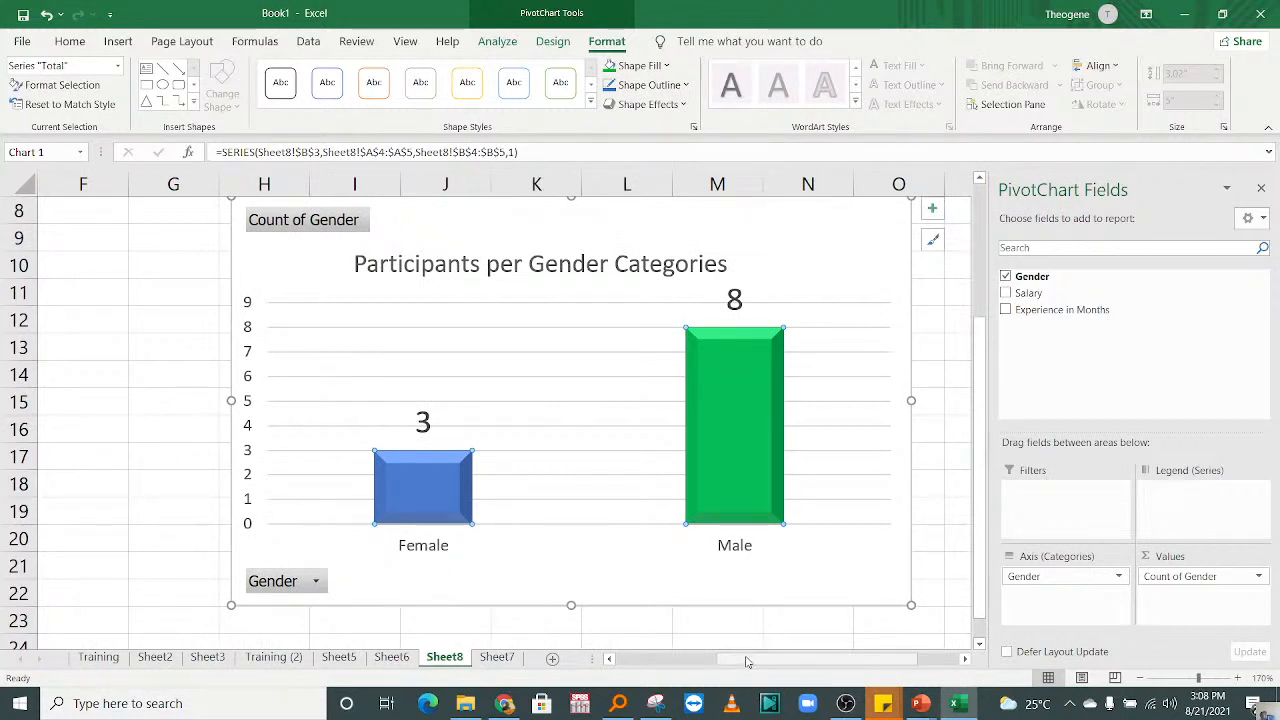
left_click(430, 420)
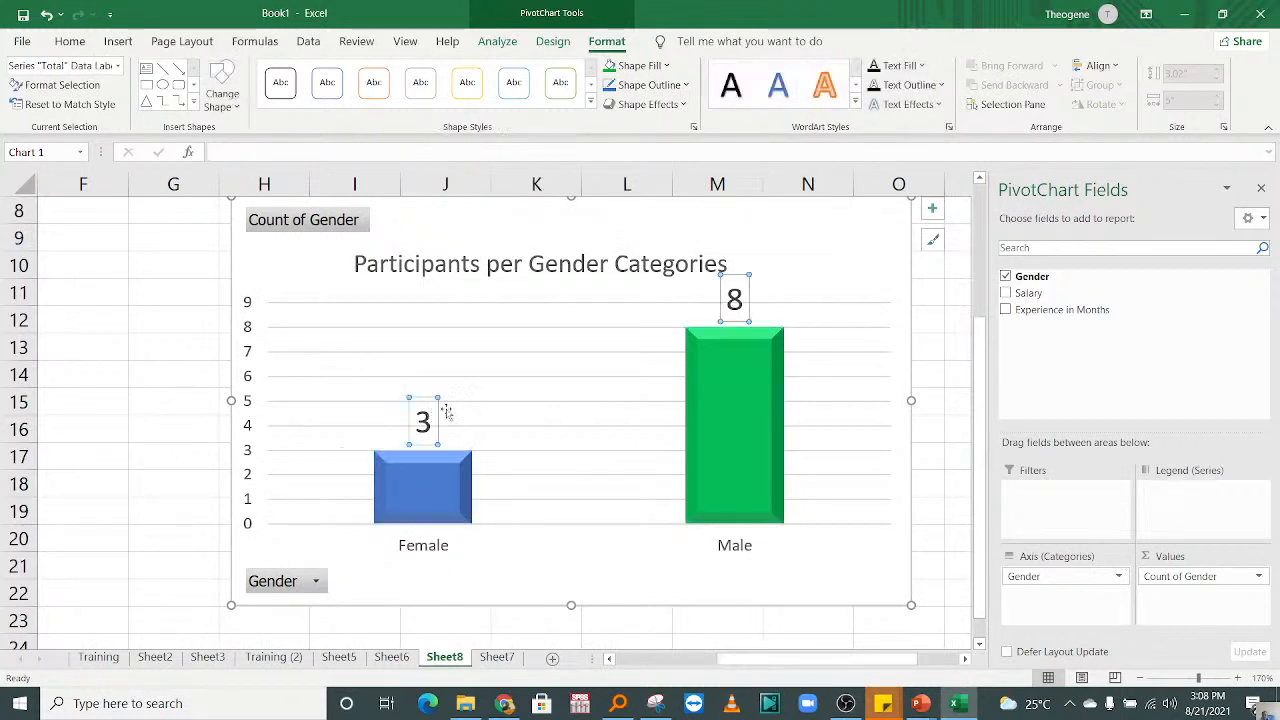
left_click_drag(759, 661, 609, 661)
left_click_drag(980, 358, 980, 343)
left_click(260, 352)
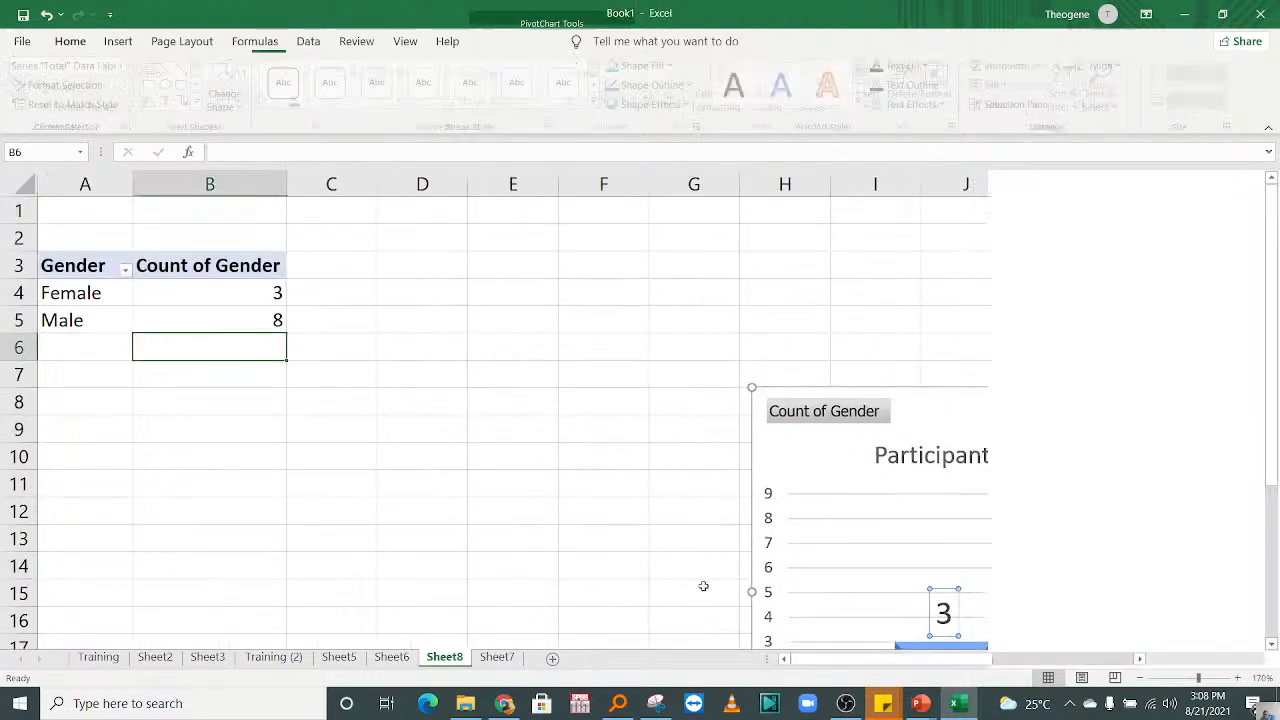
left_click(1246, 679)
left_click(1246, 679)
left_click(1246, 679)
left_click(1246, 679)
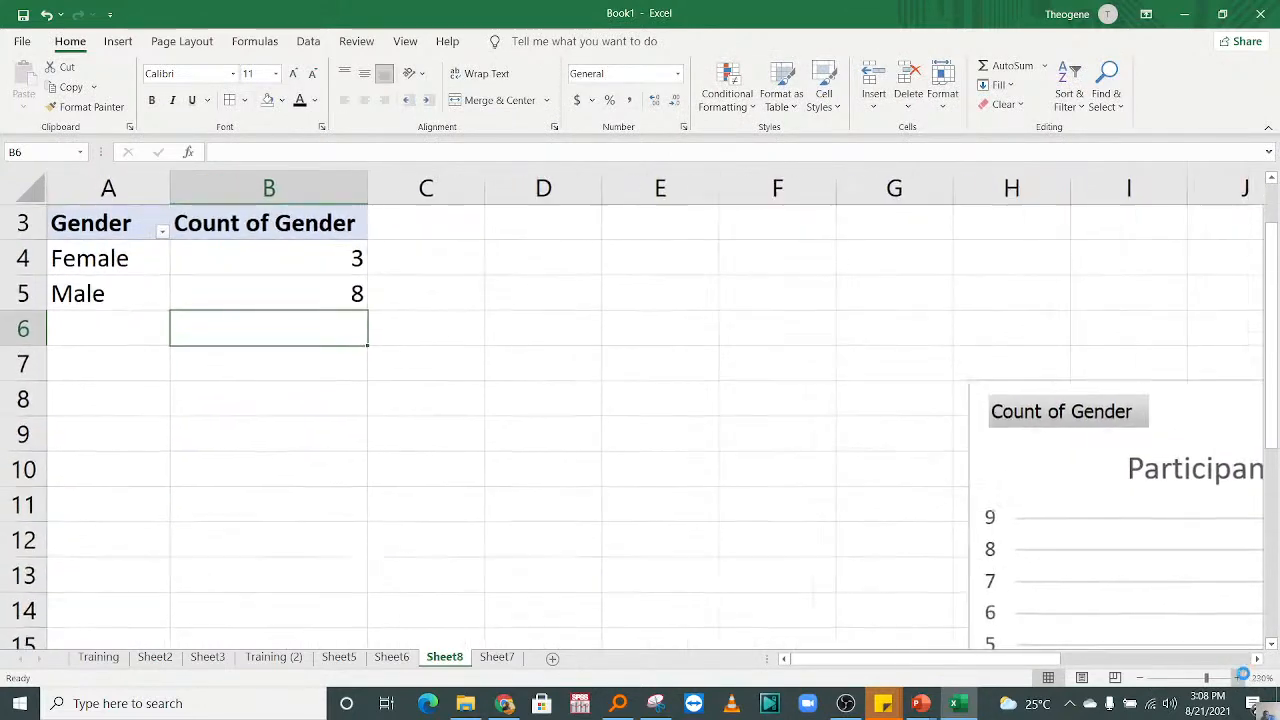
left_click(1246, 679)
left_click(1246, 679)
left_click(1246, 679)
left_click_drag(340, 466, 354, 205)
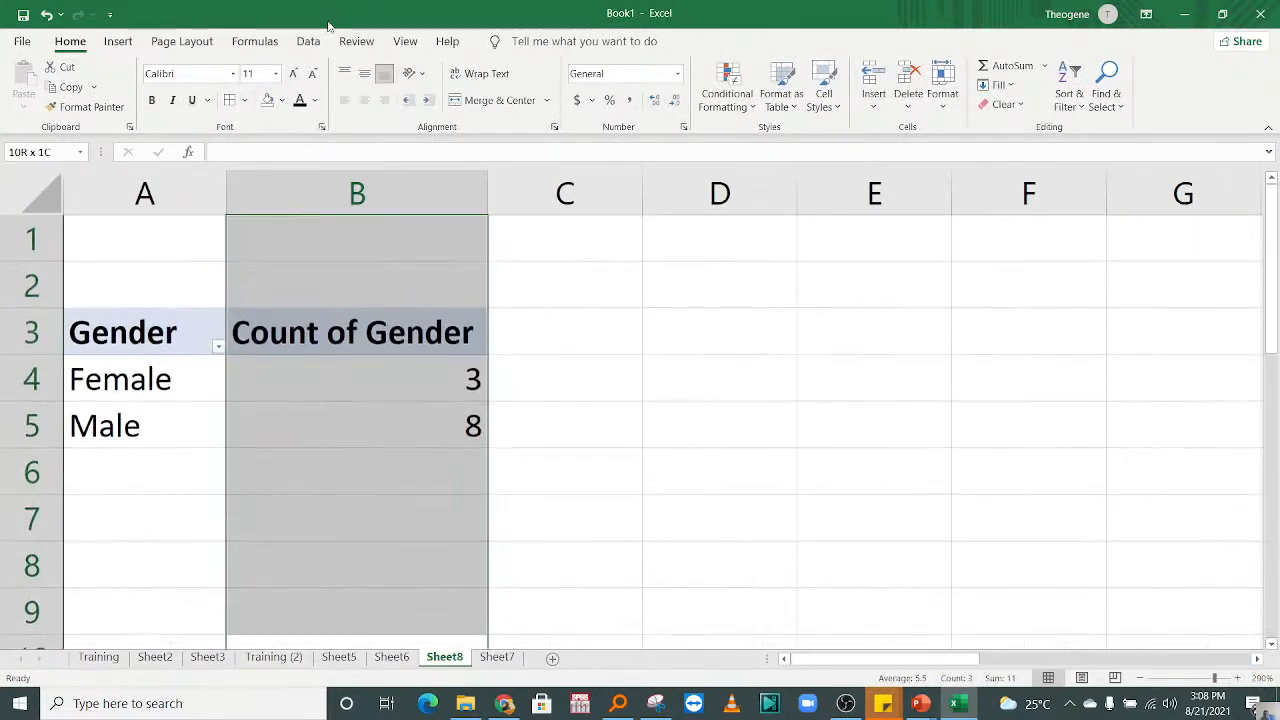
left_click(343, 390)
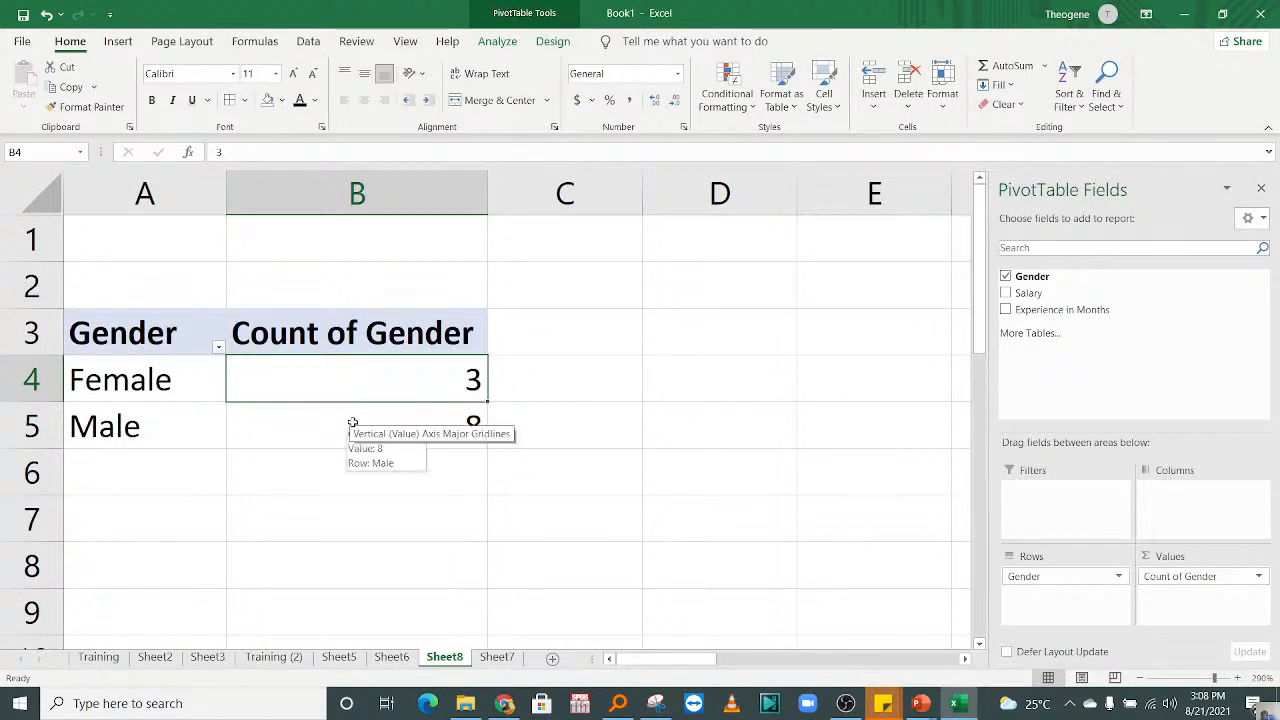
left_click(372, 443)
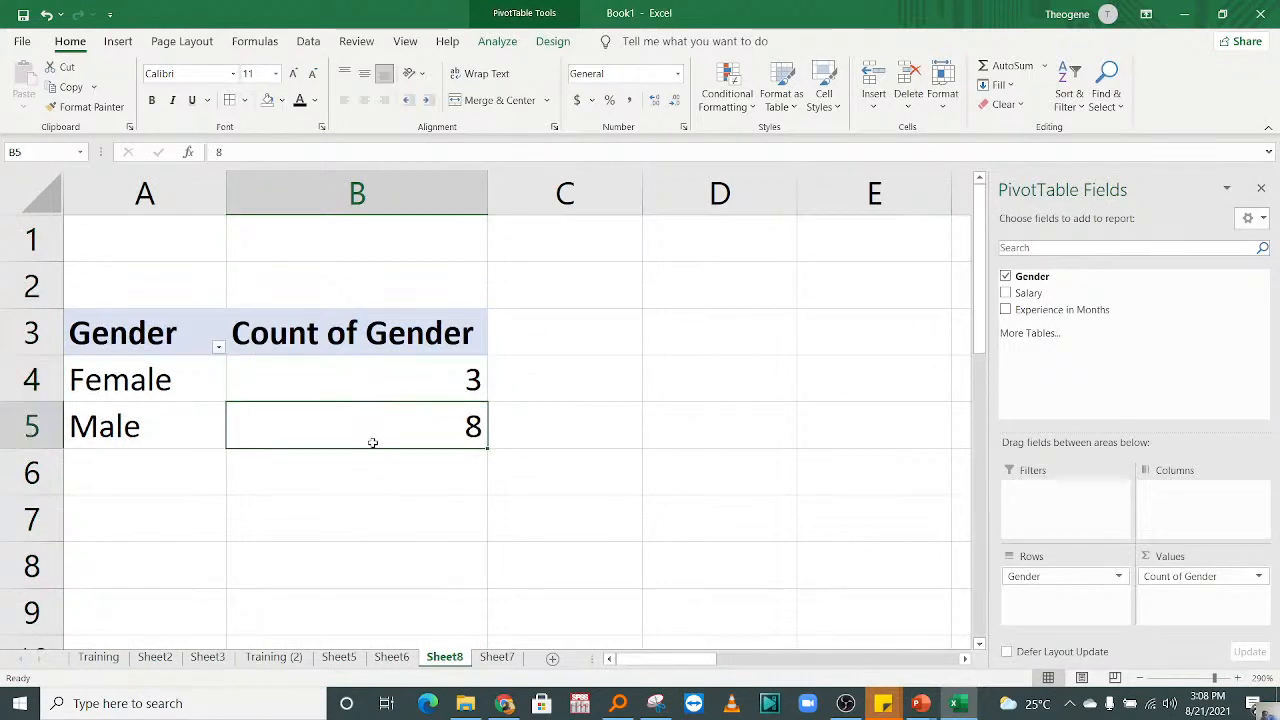
Step: Drill down into the Female count in the pivot table to list its underlying records on a new sheet
left_click(373, 382)
double_click(371, 386)
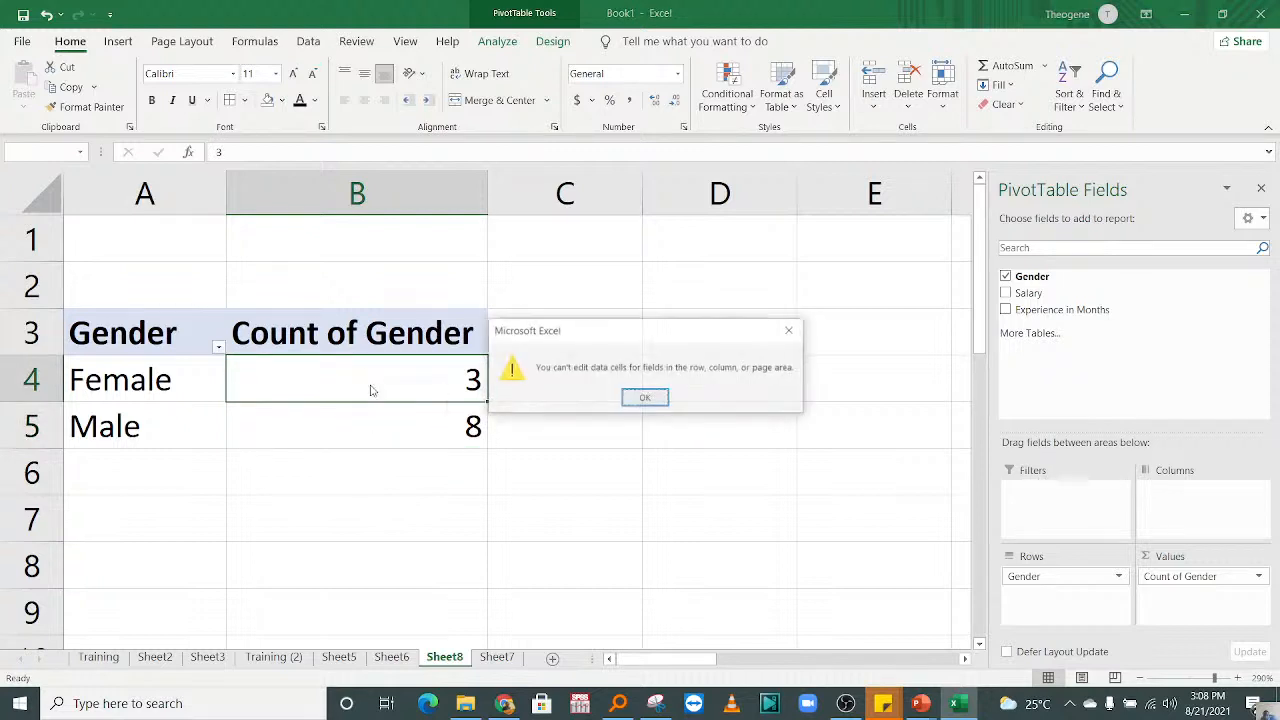
left_click(645, 399)
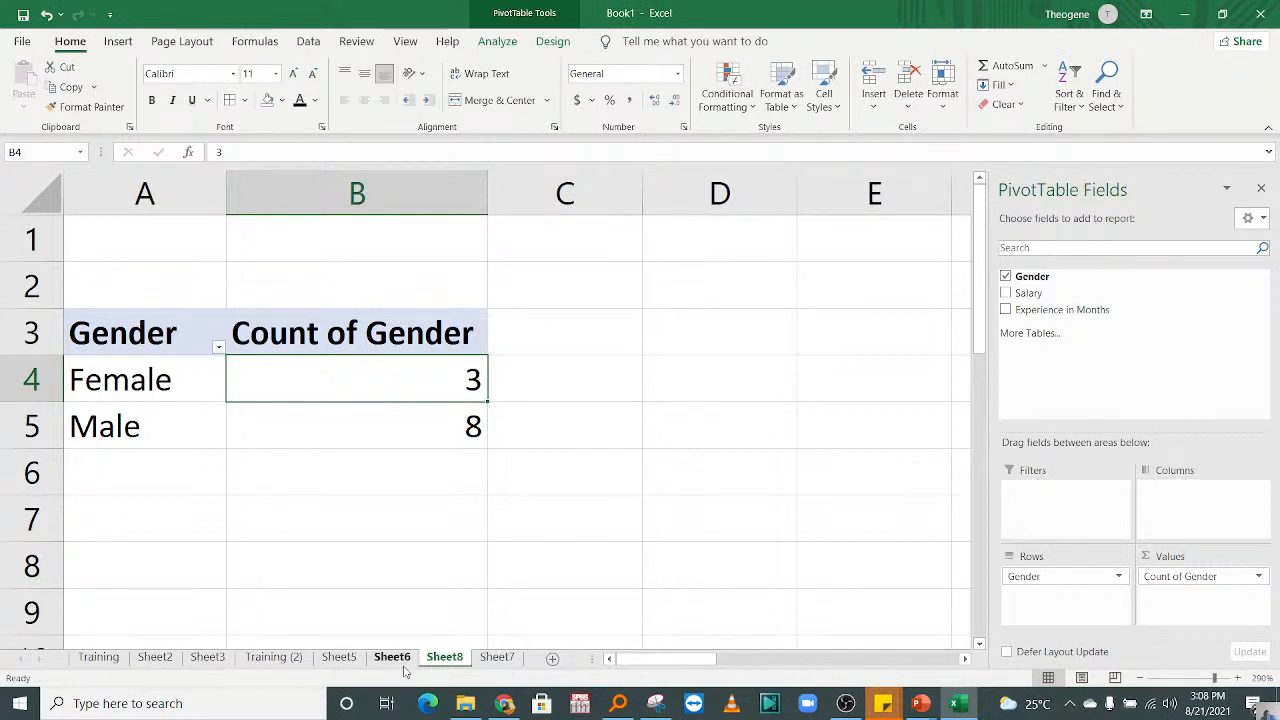
double_click(297, 384)
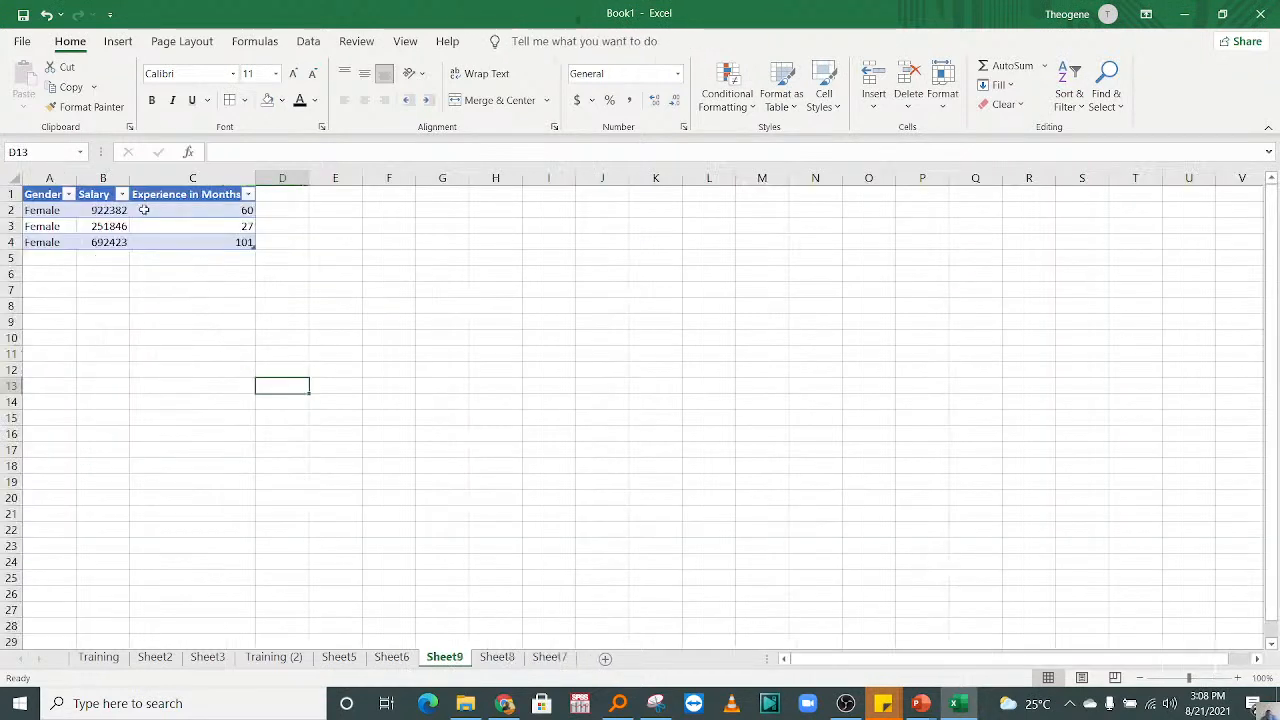
Step: Look through the workbook's sheets for the source gender records behind the pivot table
left_click(391, 660)
left_click(338, 660)
left_click(274, 657)
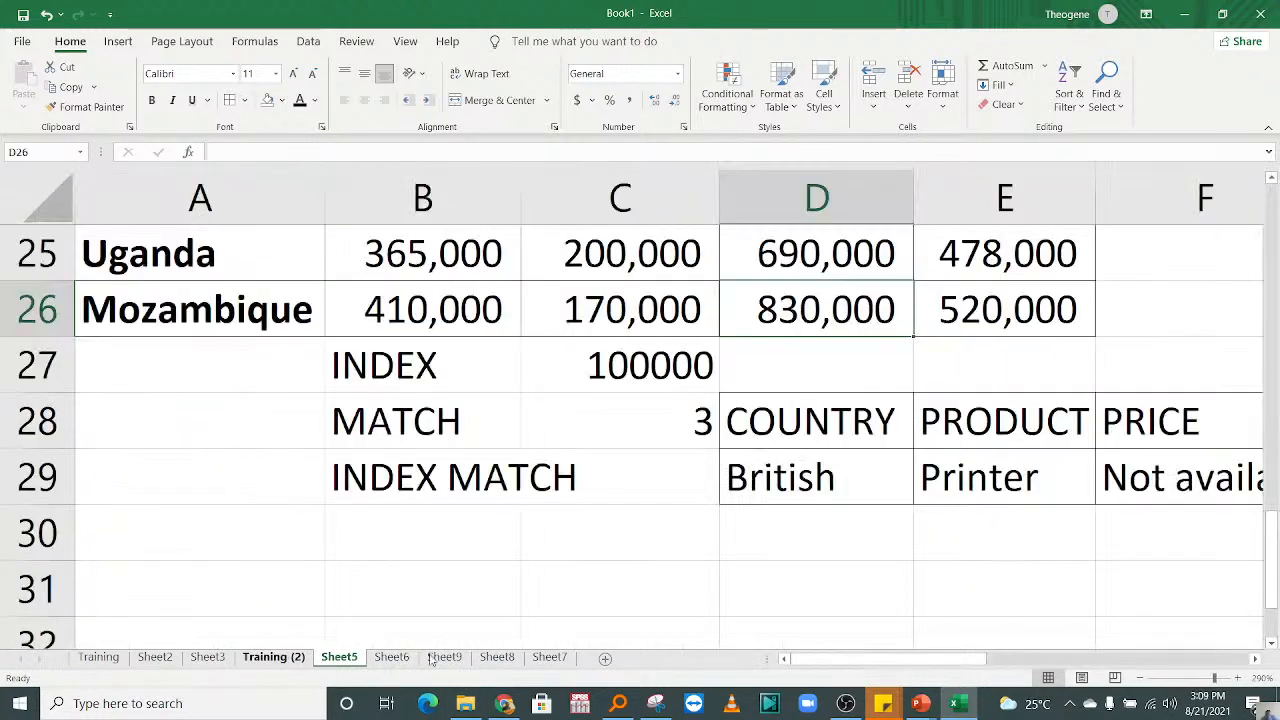
left_click(444, 658)
left_click(497, 658)
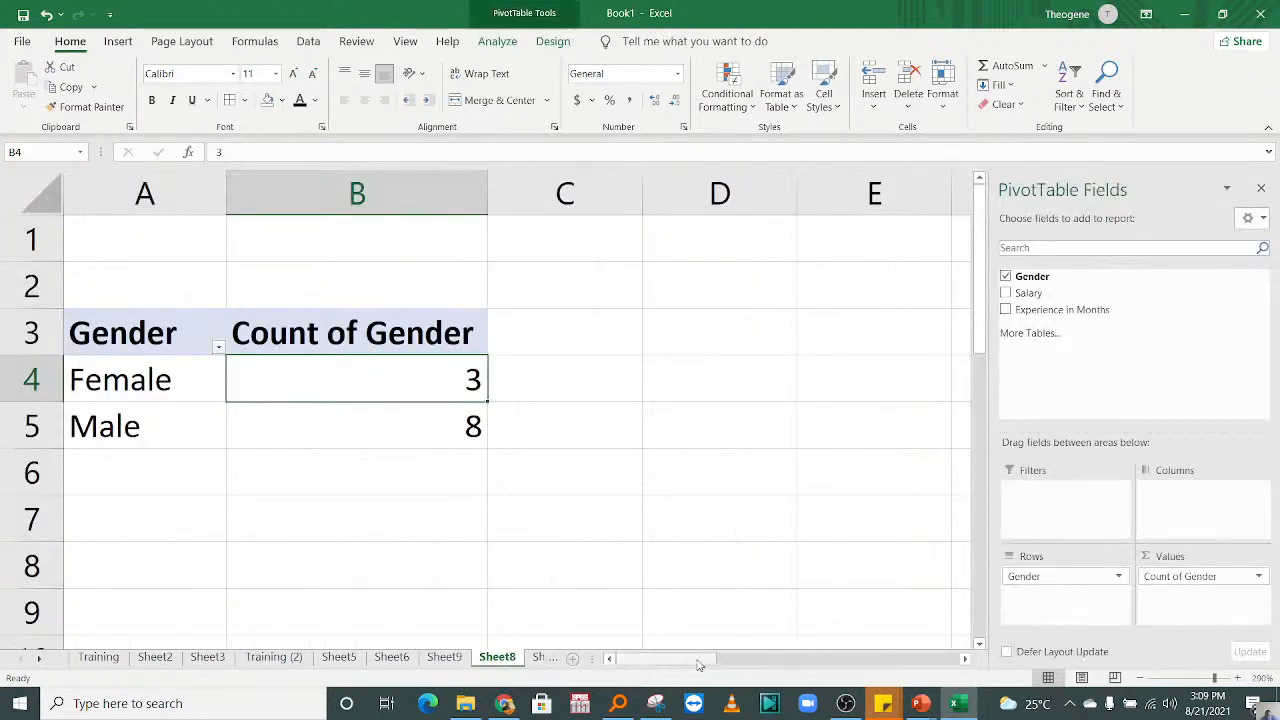
left_click(444, 658)
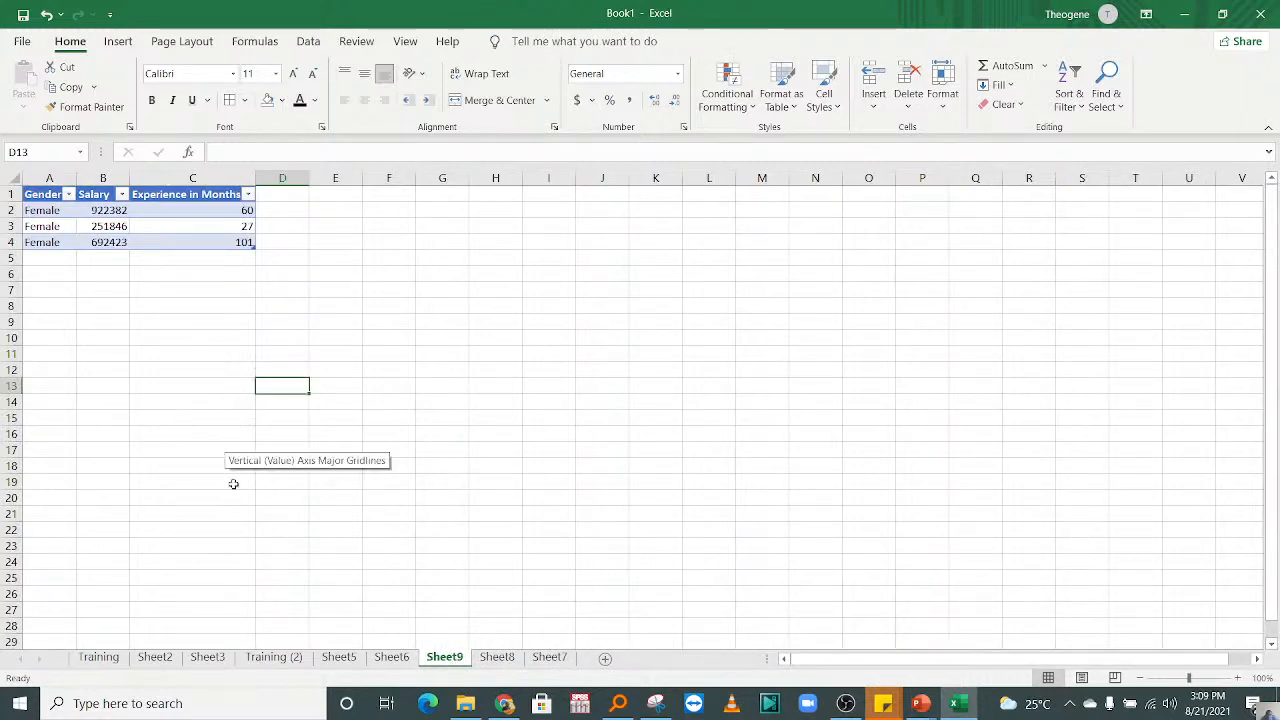
left_click_drag(482, 503, 192, 196)
left_click(338, 658)
left_click(274, 658)
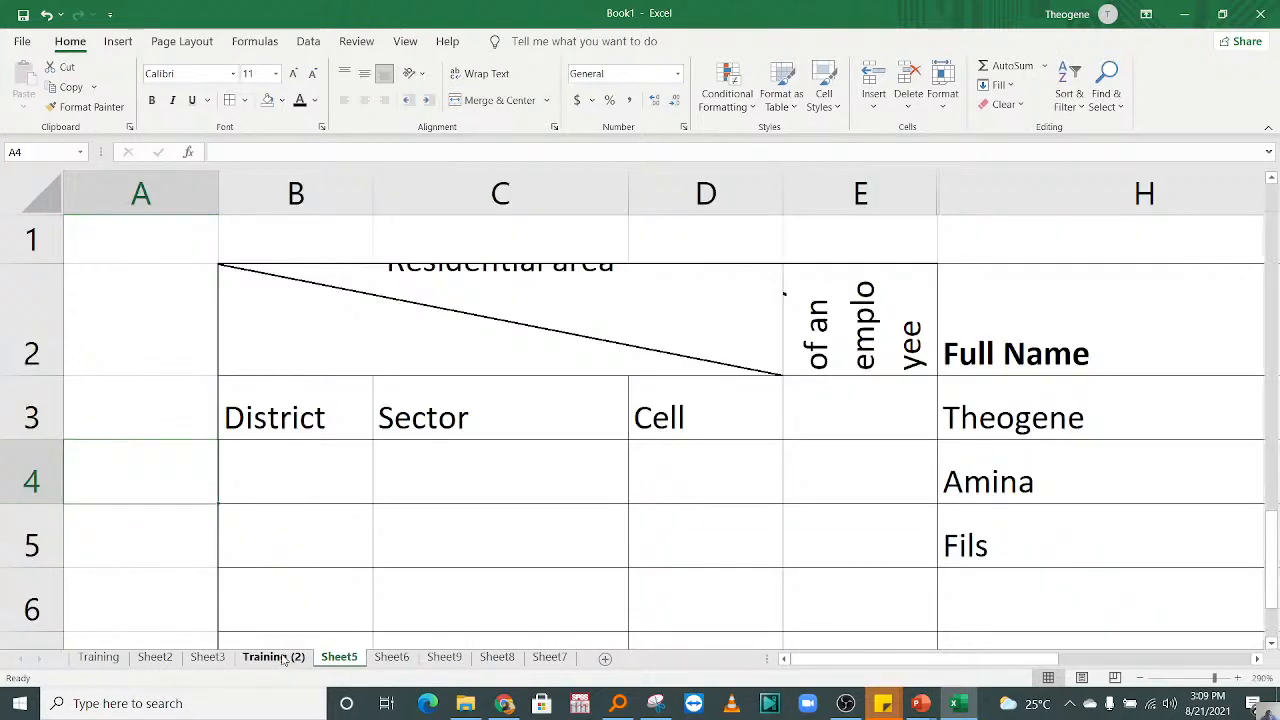
left_click(338, 657)
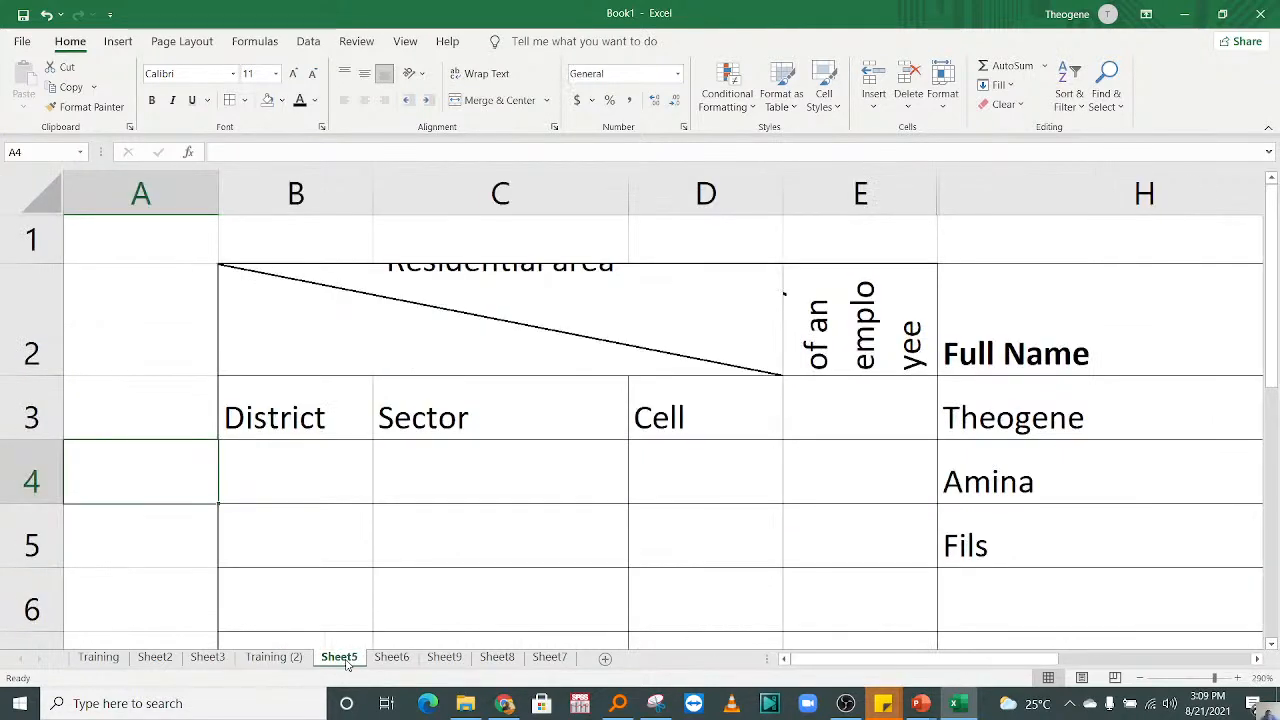
left_click_drag(1274, 326, 1272, 455)
left_click_drag(1253, 588, 1270, 322)
left_click_drag(1000, 660, 1200, 660)
left_click(407, 662)
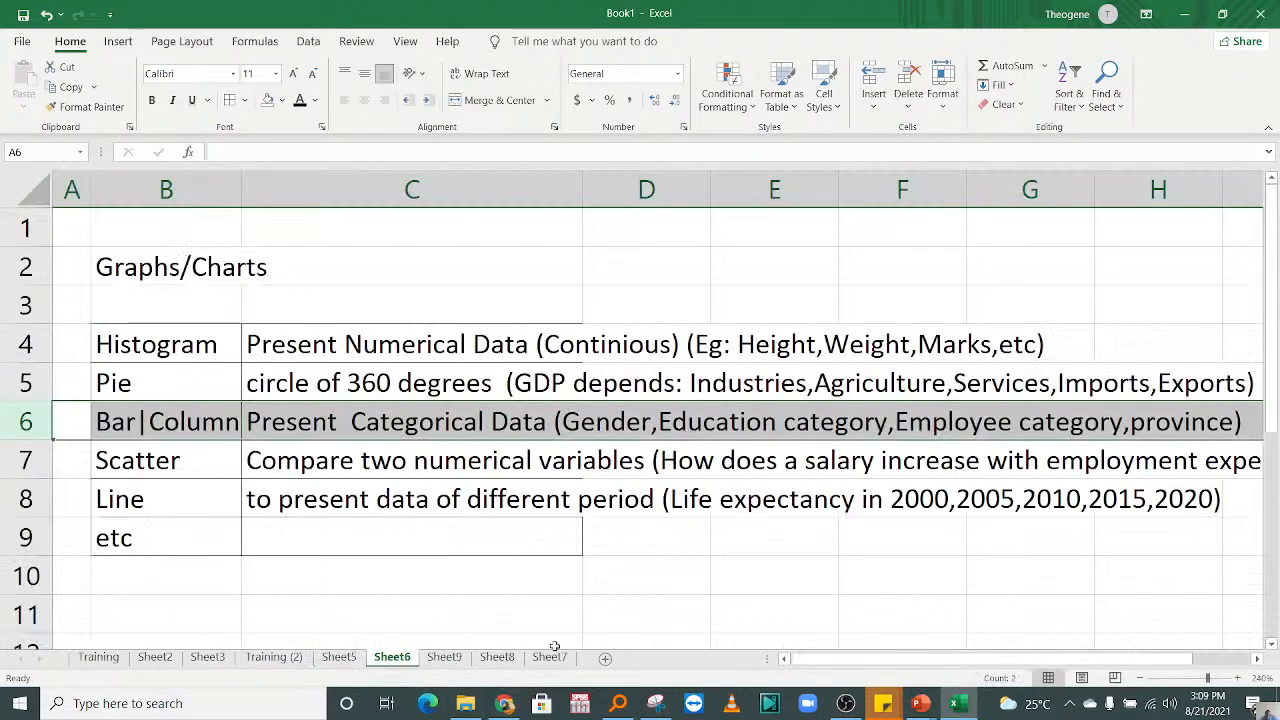
Step: On Sheet7, copy the Female entry from B12 down the column through B21
left_click(552, 660)
left_click(491, 457)
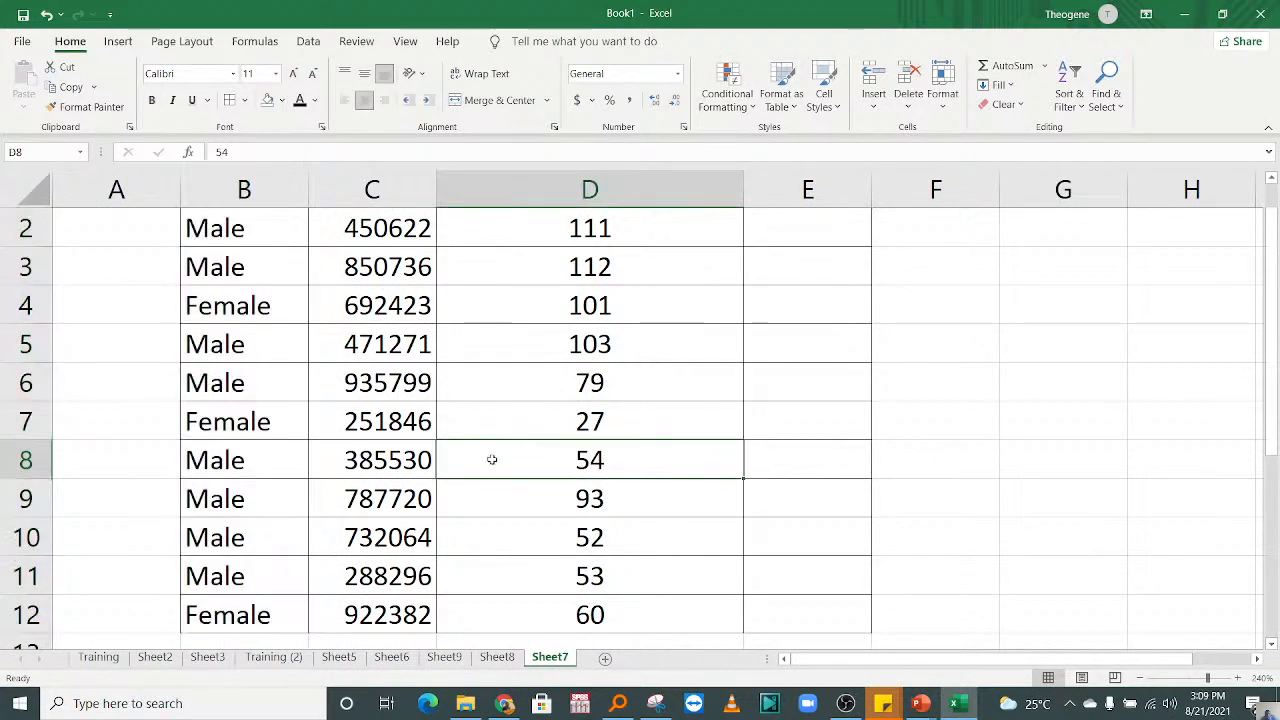
left_click(356, 507)
left_click(265, 613)
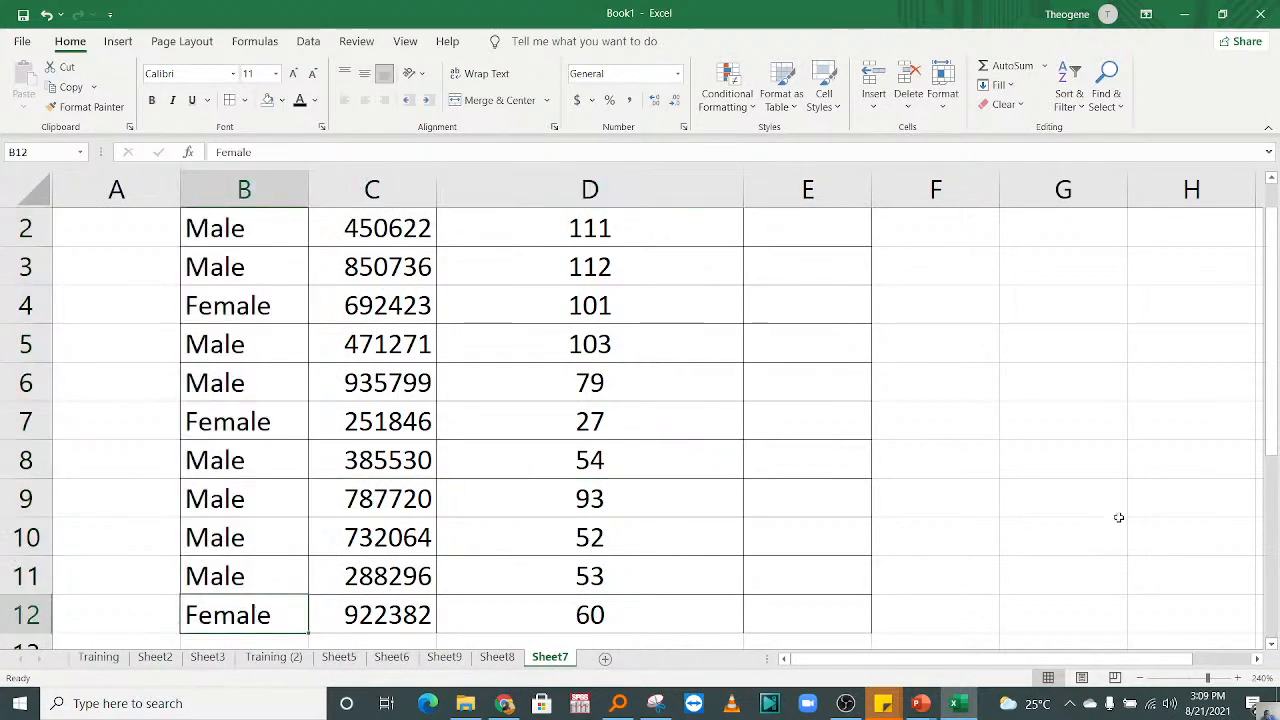
left_click_drag(1275, 440, 1275, 455)
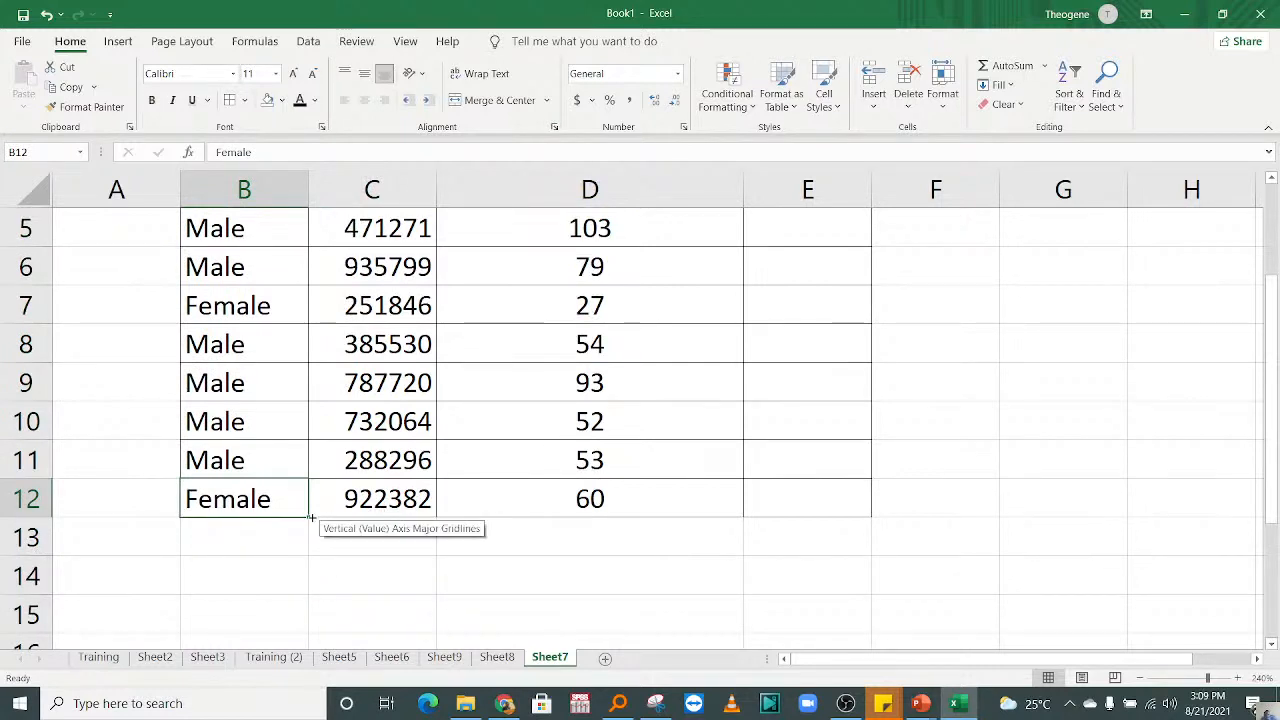
left_click_drag(308, 516, 308, 592)
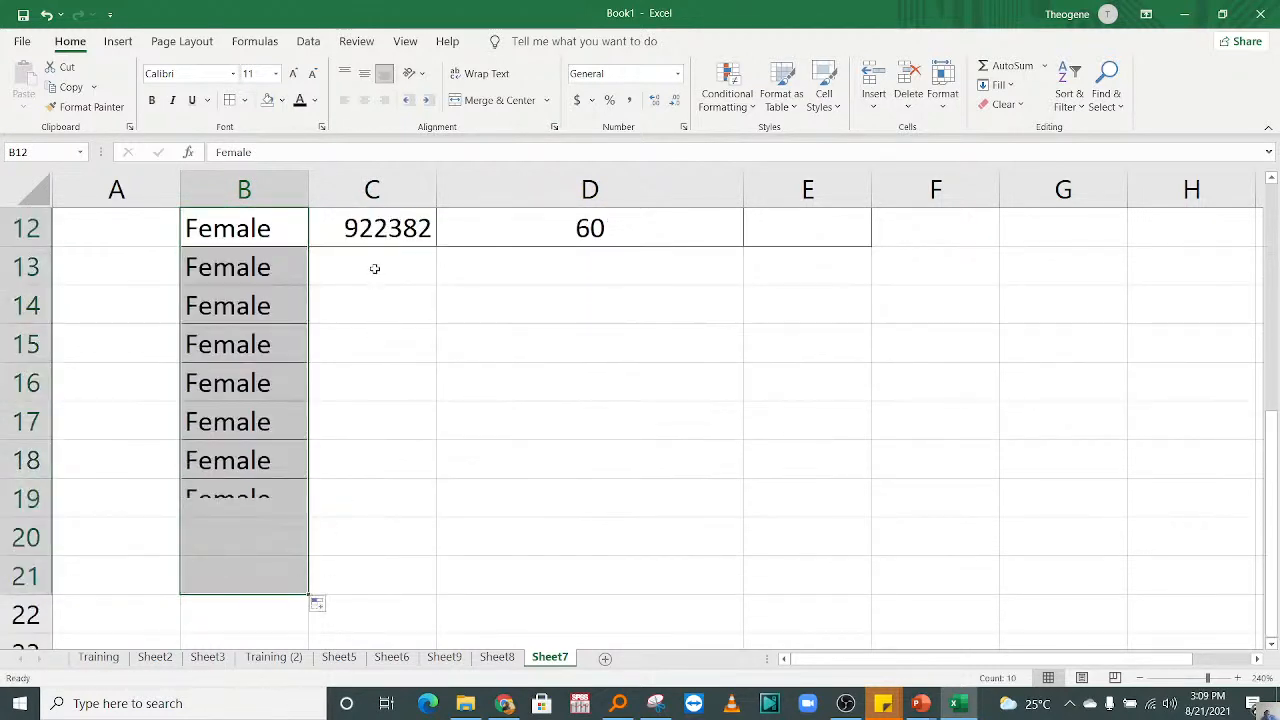
Step: Apply all borders to the added rows in the range B13:E21
left_click_drag(286, 274, 826, 582)
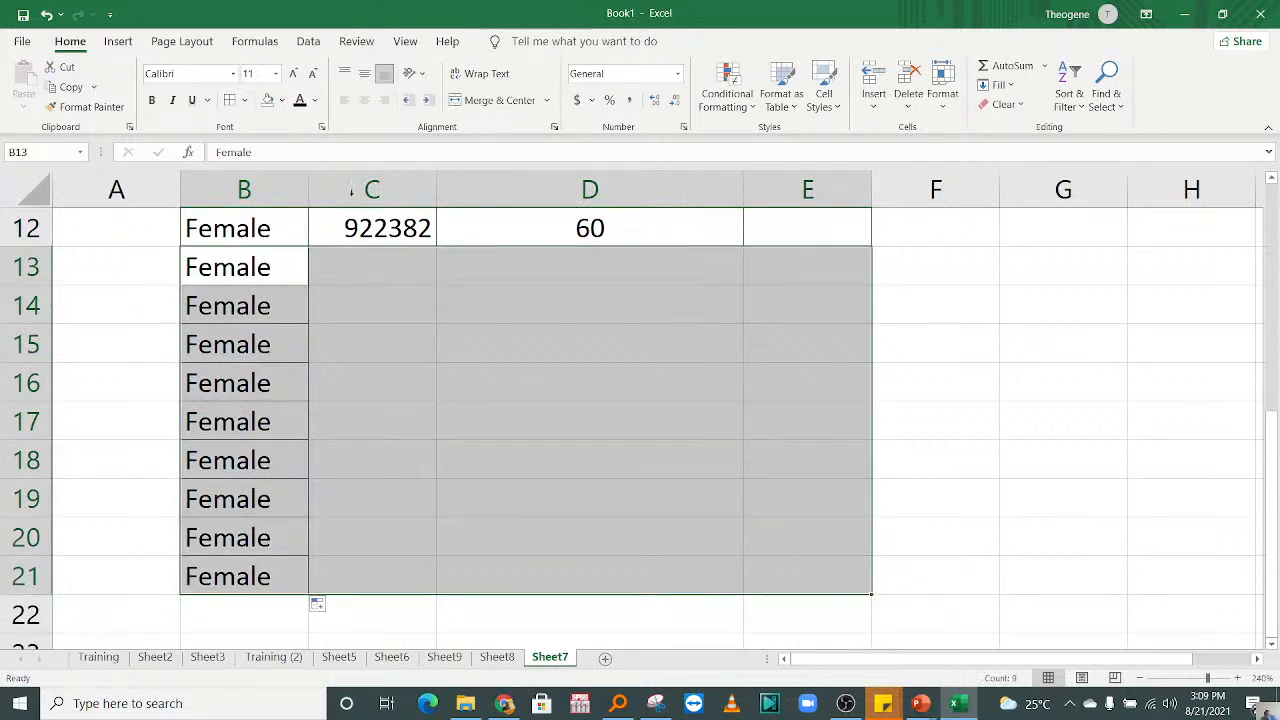
left_click(229, 100)
left_click(453, 374)
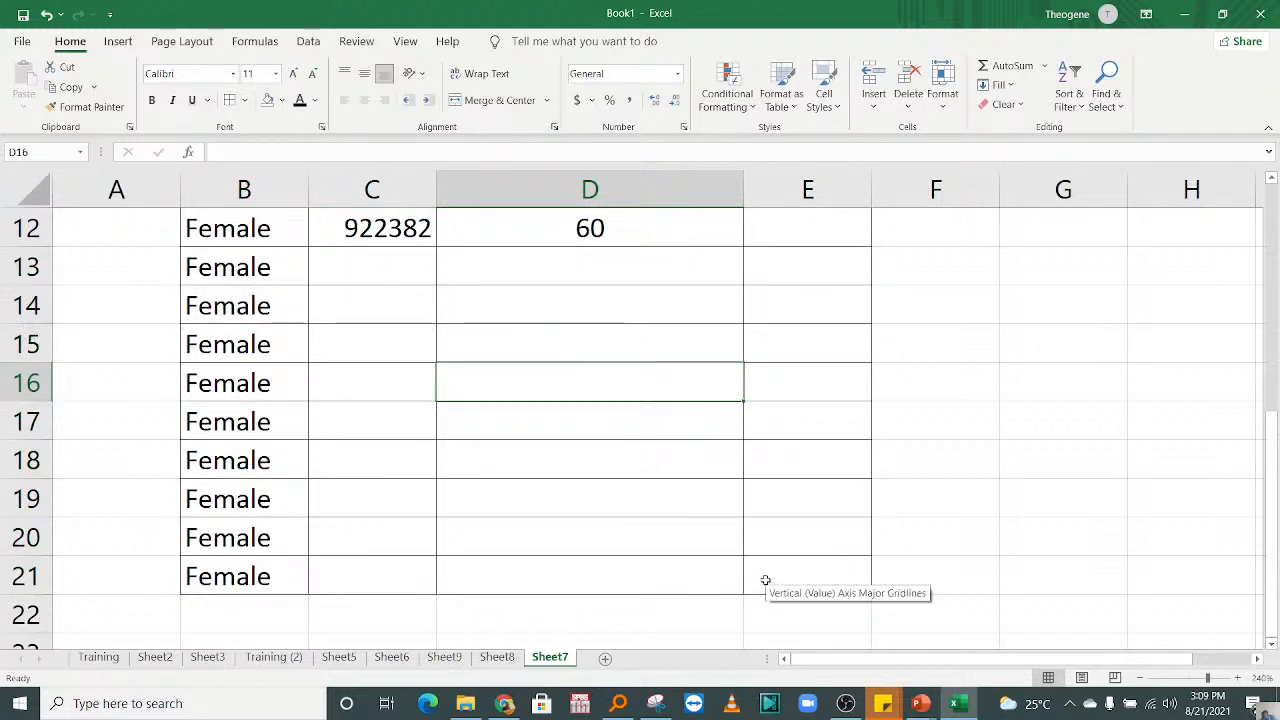
Step: Select the whole salary column C on Sheet7 and review its values
left_click(400, 232)
key("ctrl+shift+Down")
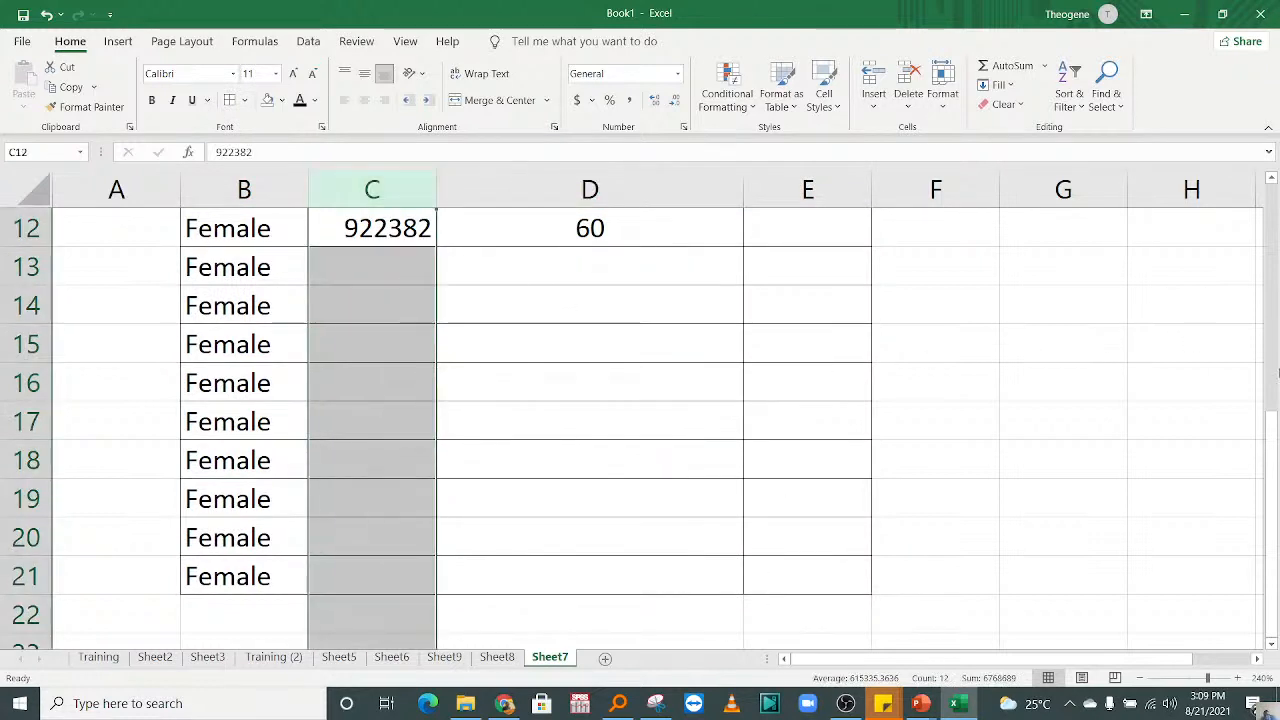
left_click_drag(1271, 435, 1270, 303)
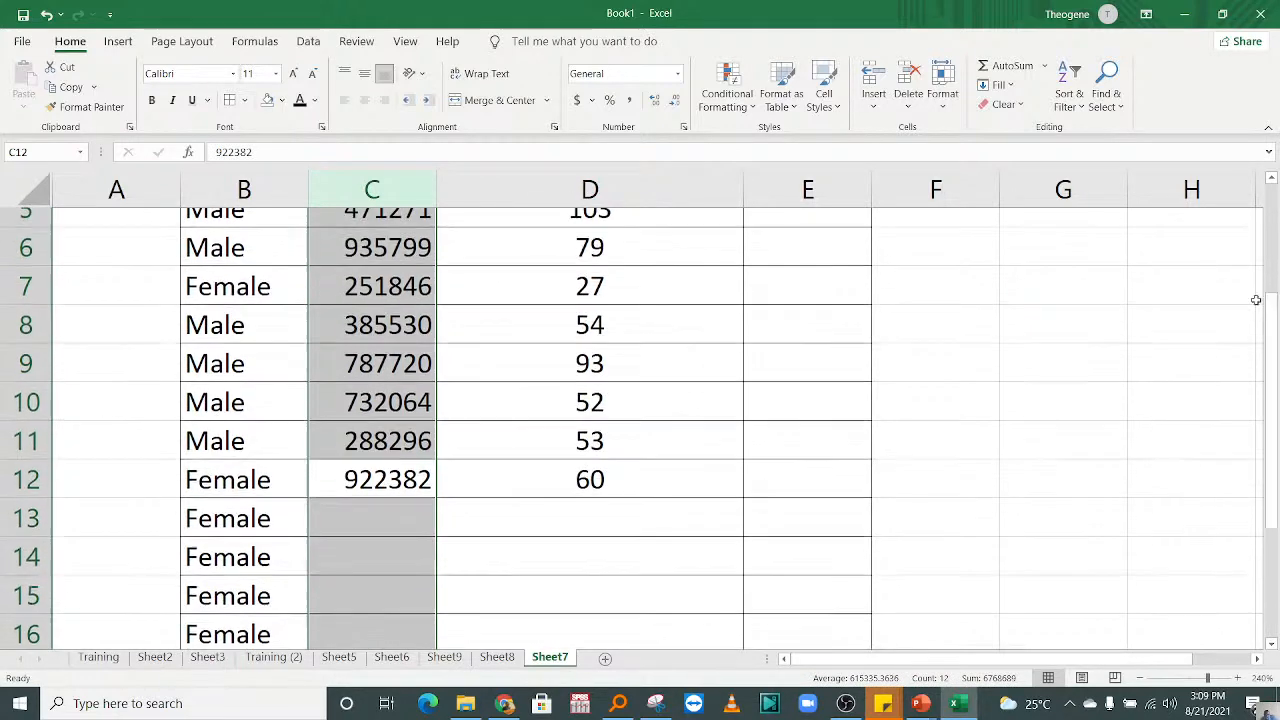
Step: Check the Female and Male counts in the Sheet8 pivot table against the extended source data
left_click(497, 657)
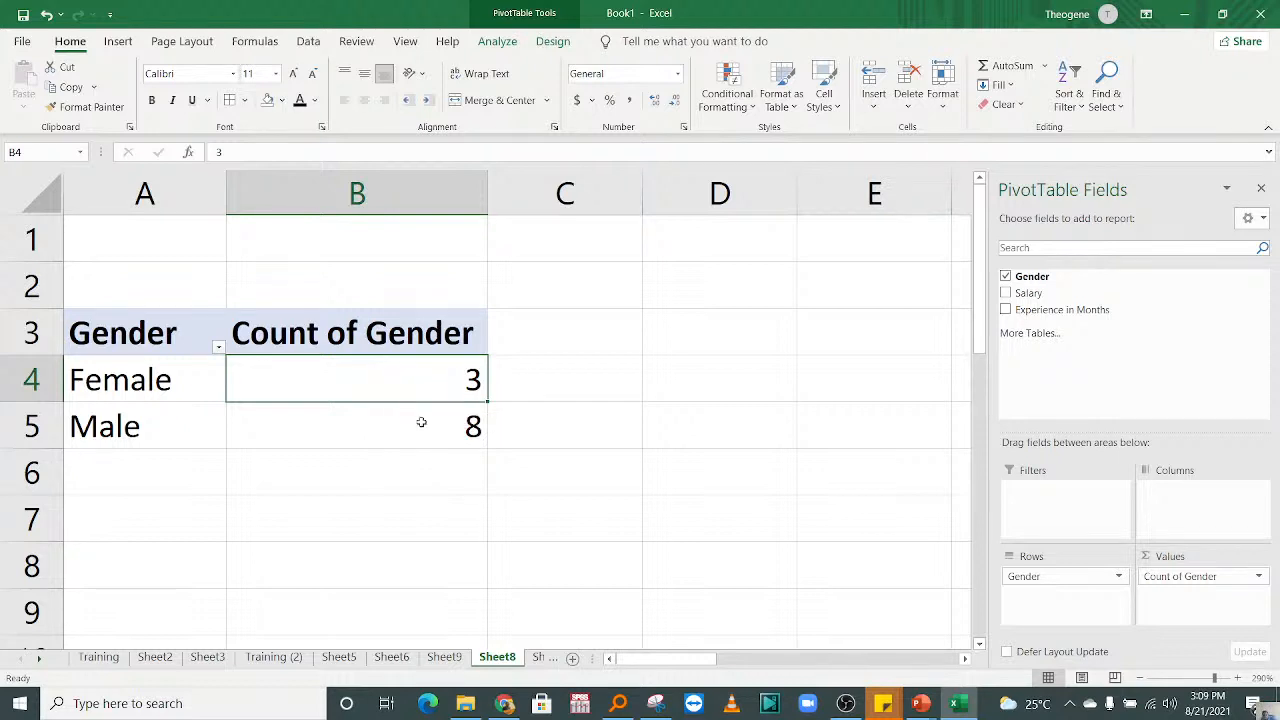
left_click(584, 430)
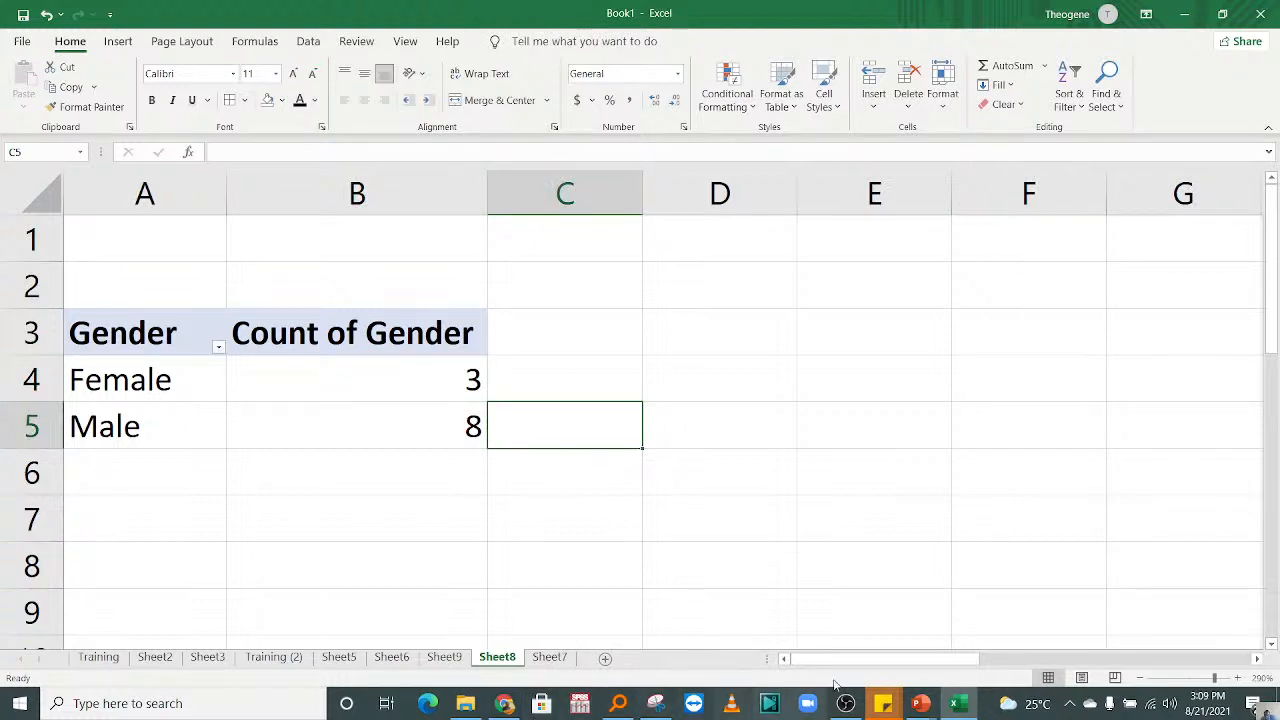
left_click(381, 401)
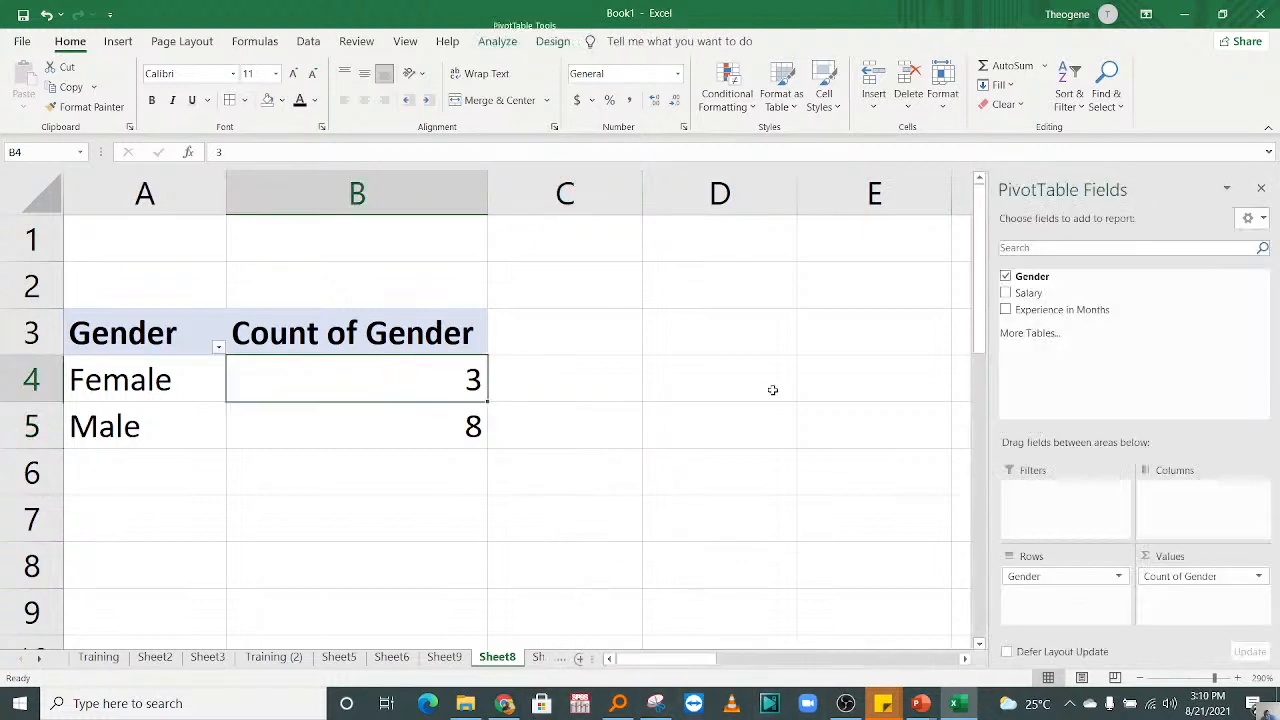
left_click(771, 389)
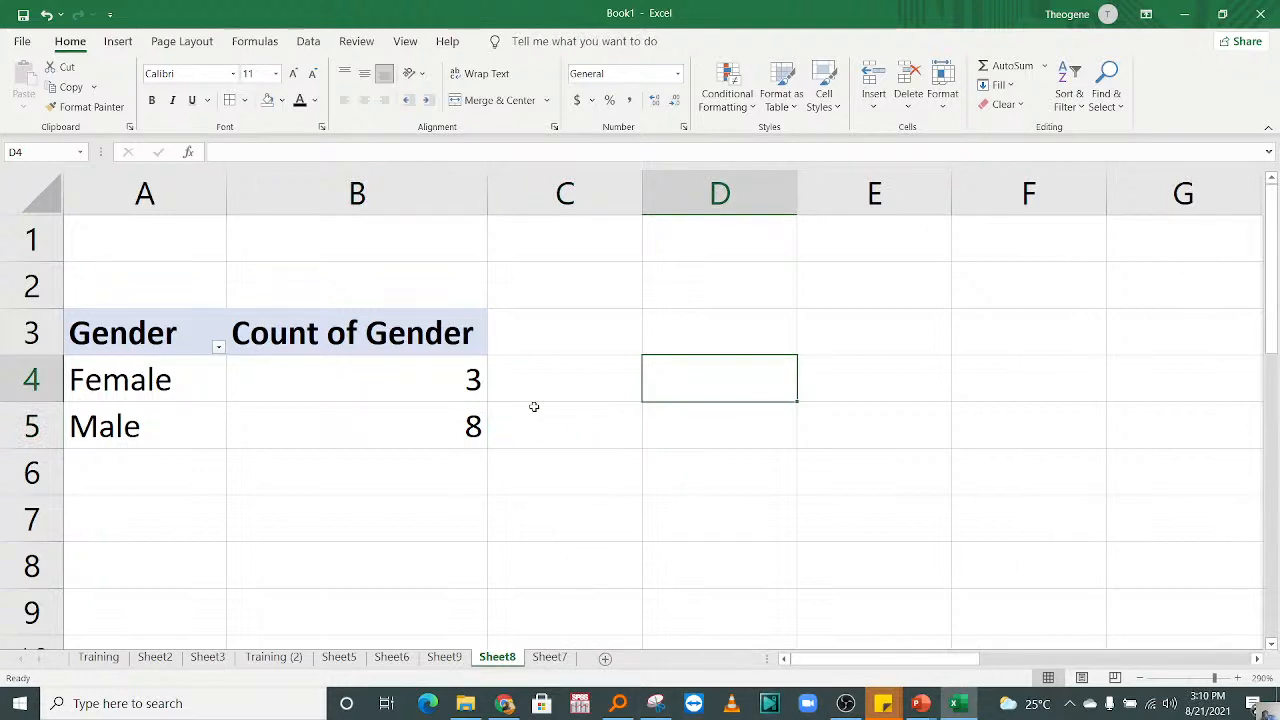
Step: Look through the pivot table on Sheet8, the chart-type notes on Sheet6 and the extracted records on Sheet9
left_click(444, 657)
left_click(496, 657)
left_click(417, 434)
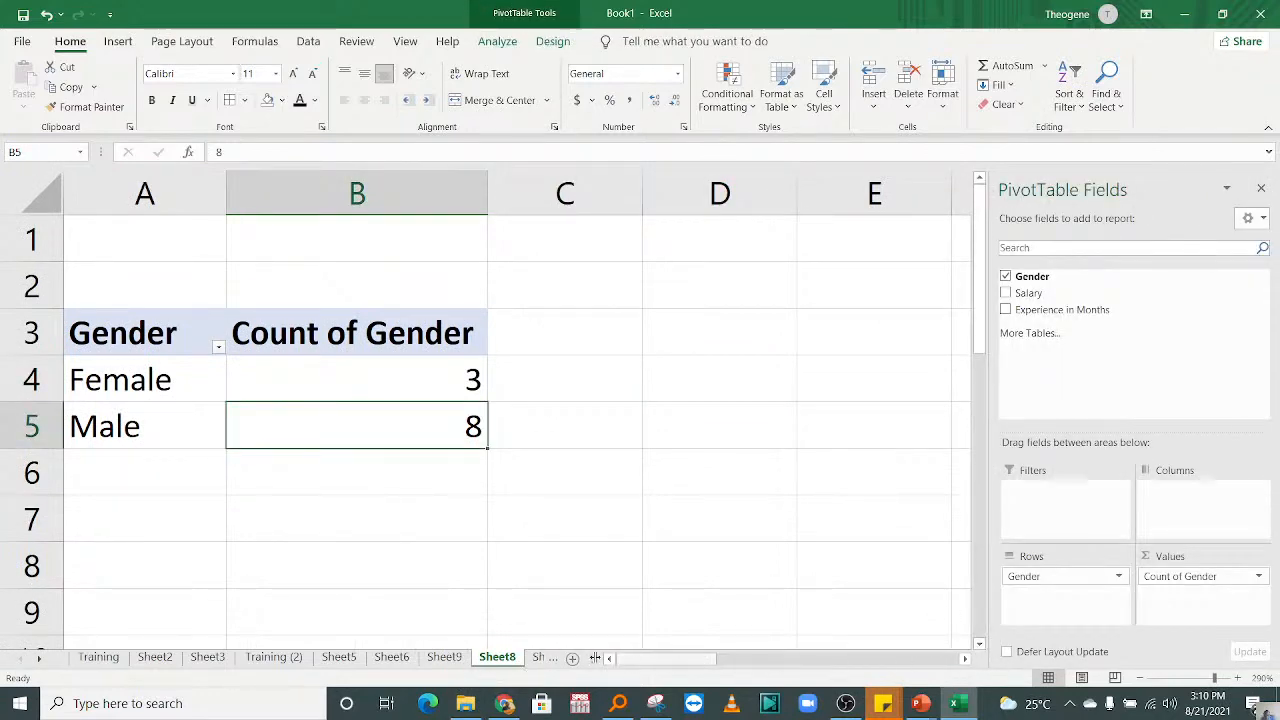
left_click(444, 657)
left_click(405, 658)
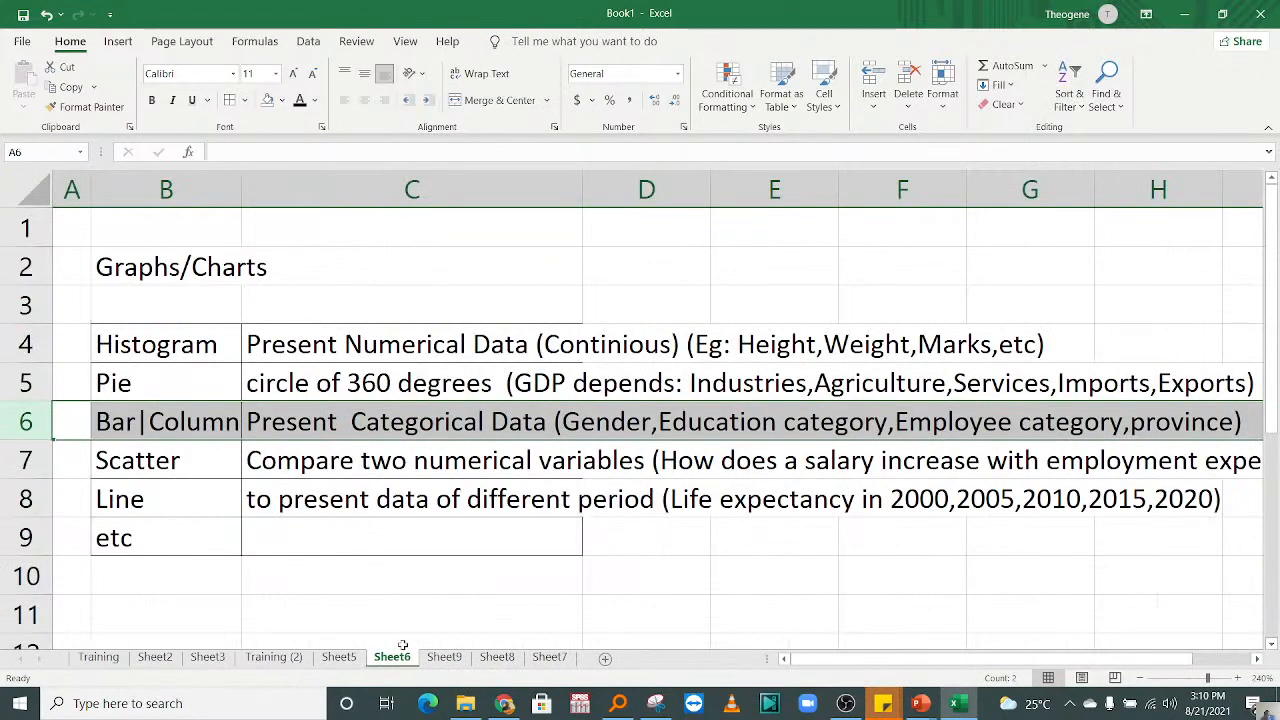
left_click(338, 658)
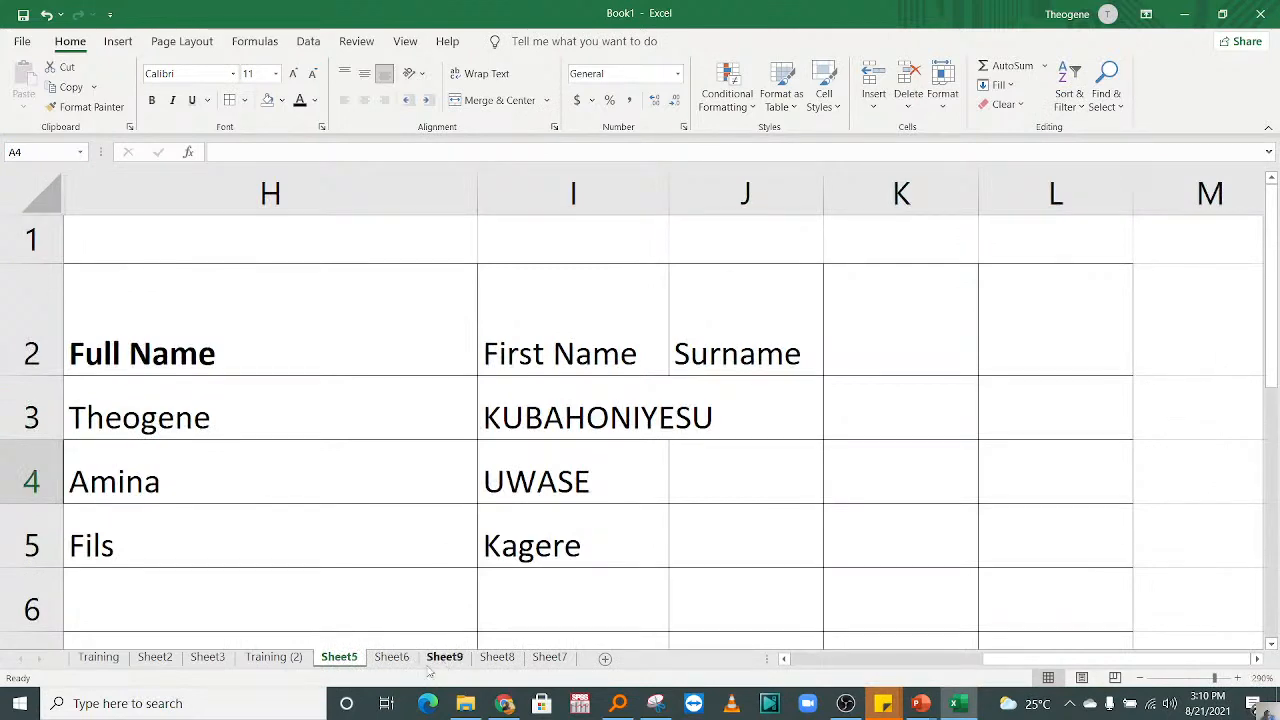
left_click(400, 658)
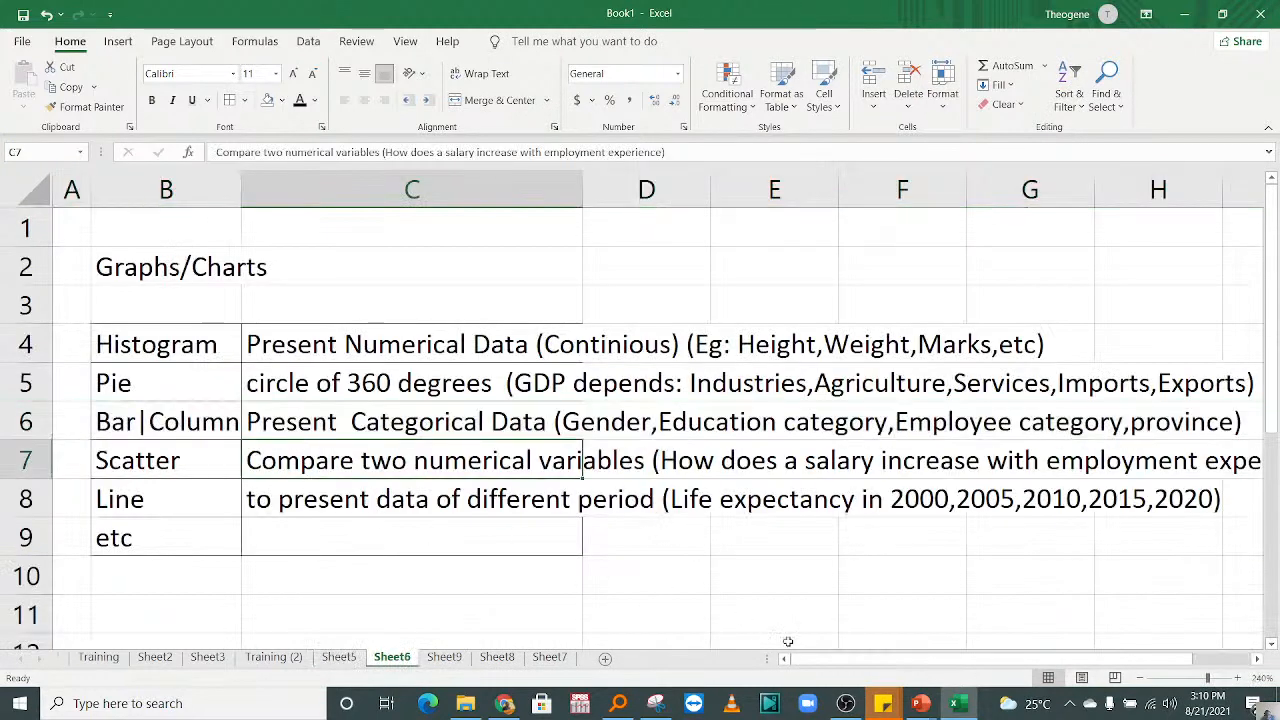
scroll(1278, 447, "down", 1)
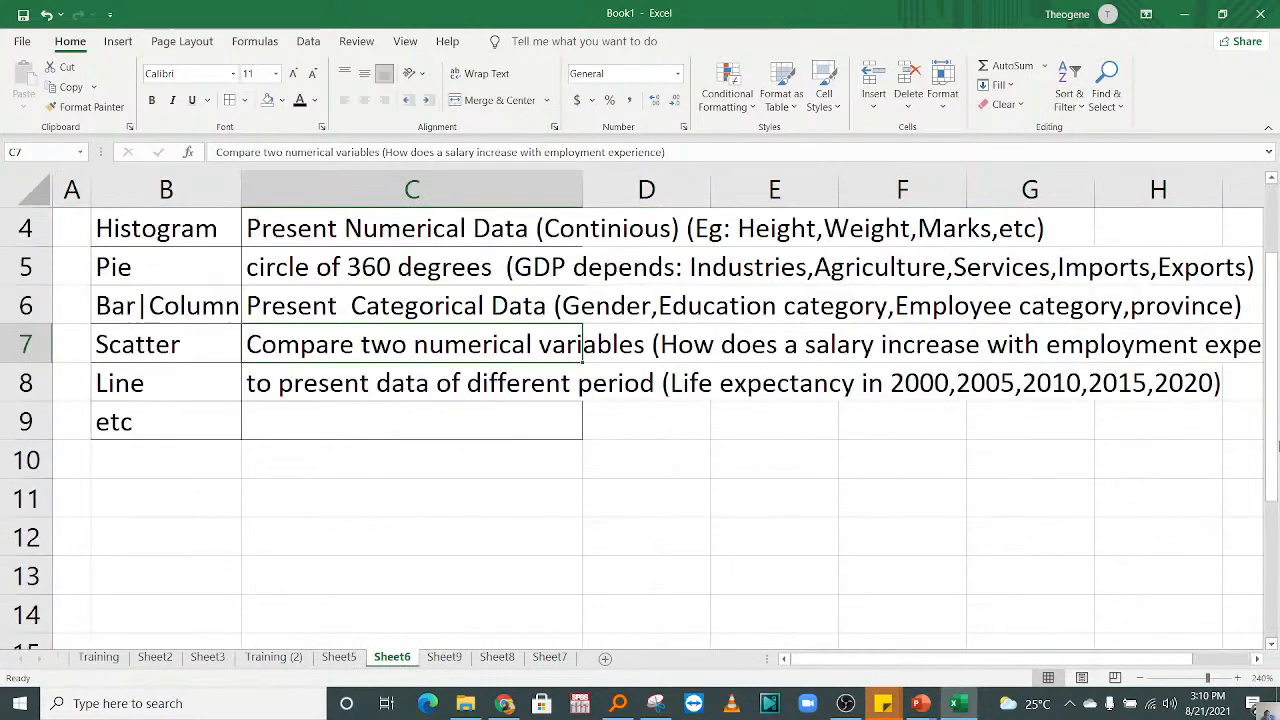
left_click(495, 658)
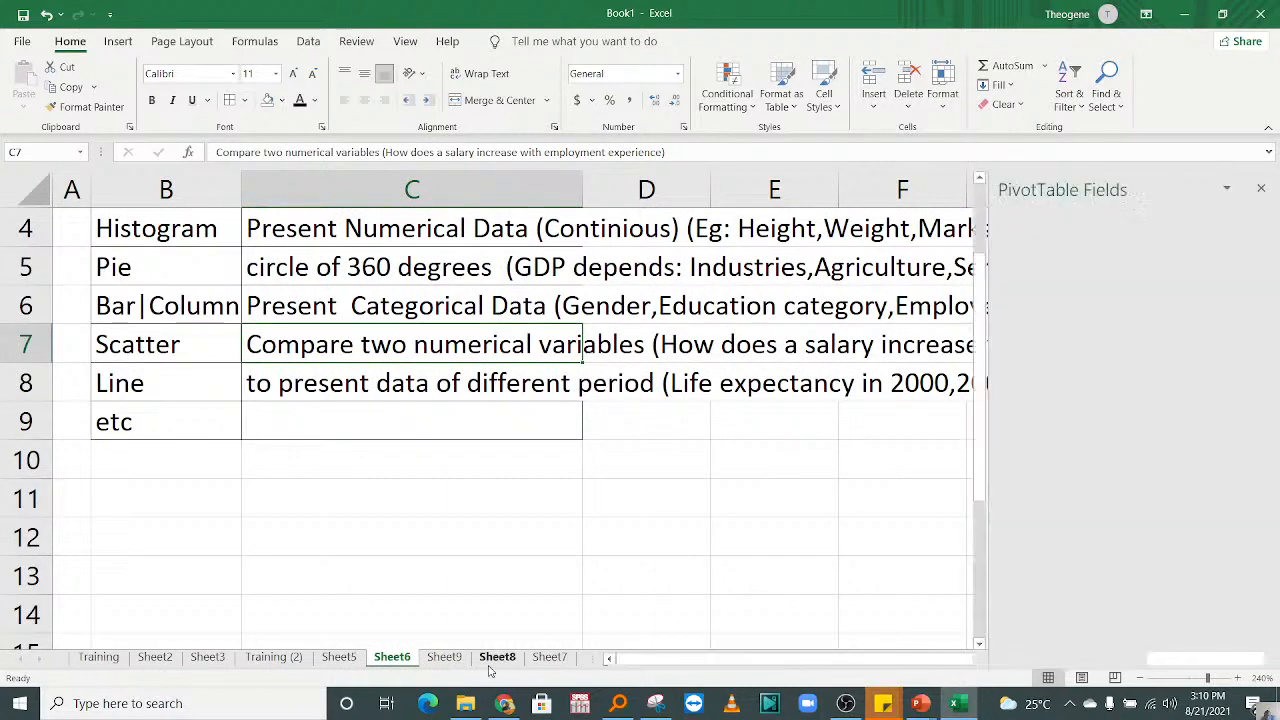
left_click(444, 658)
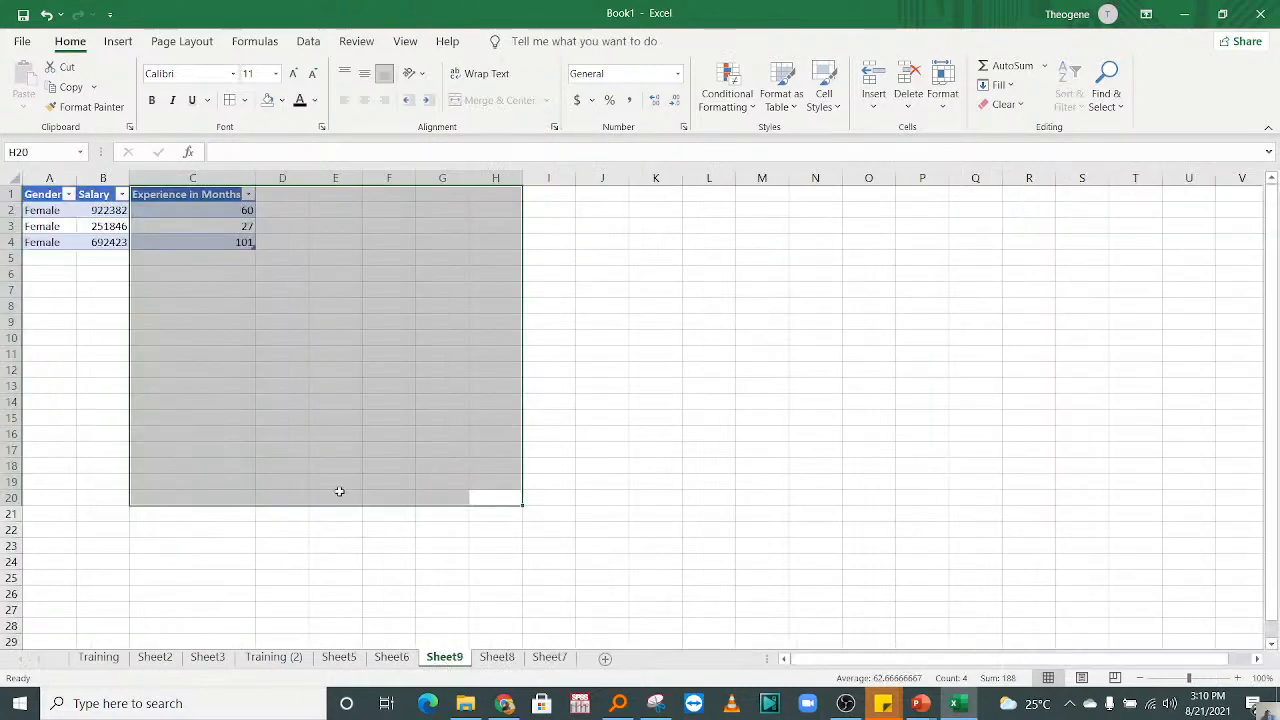
left_click(206, 369)
Step: Examine the full extent of the employee table on Sheet5 and the empty area around it
left_click(338, 658)
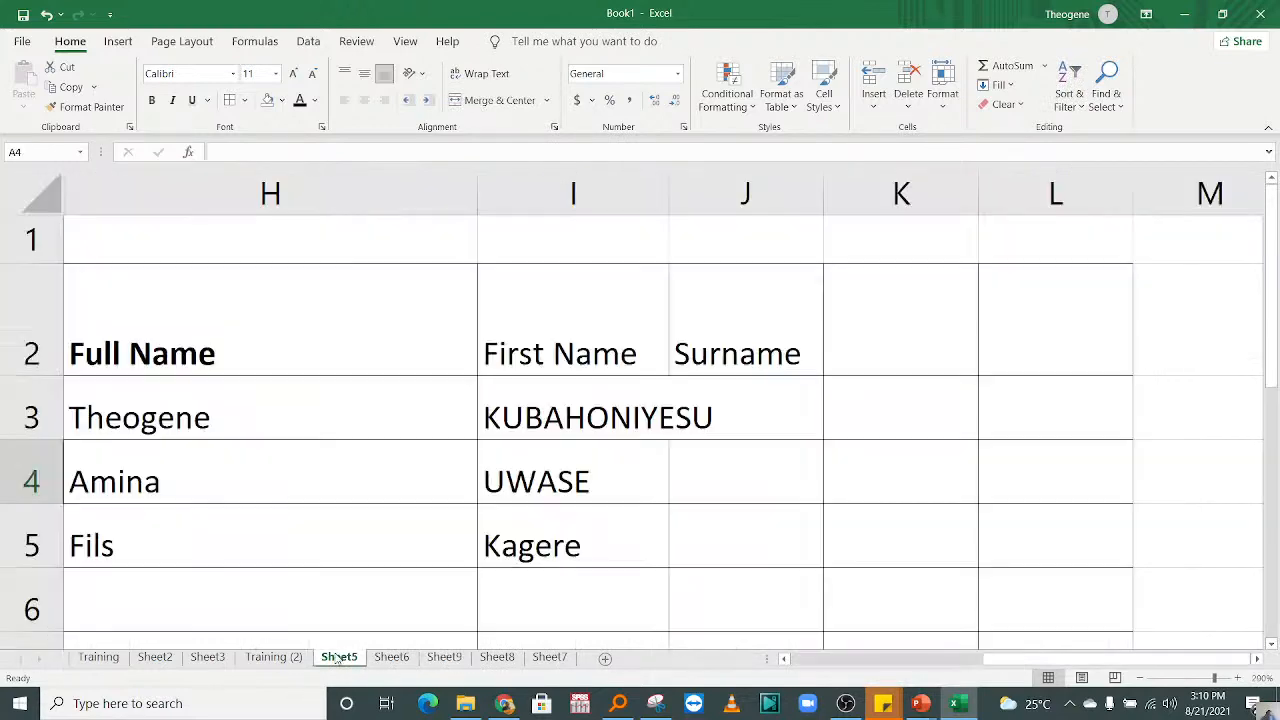
left_click(267, 540)
key("Home")
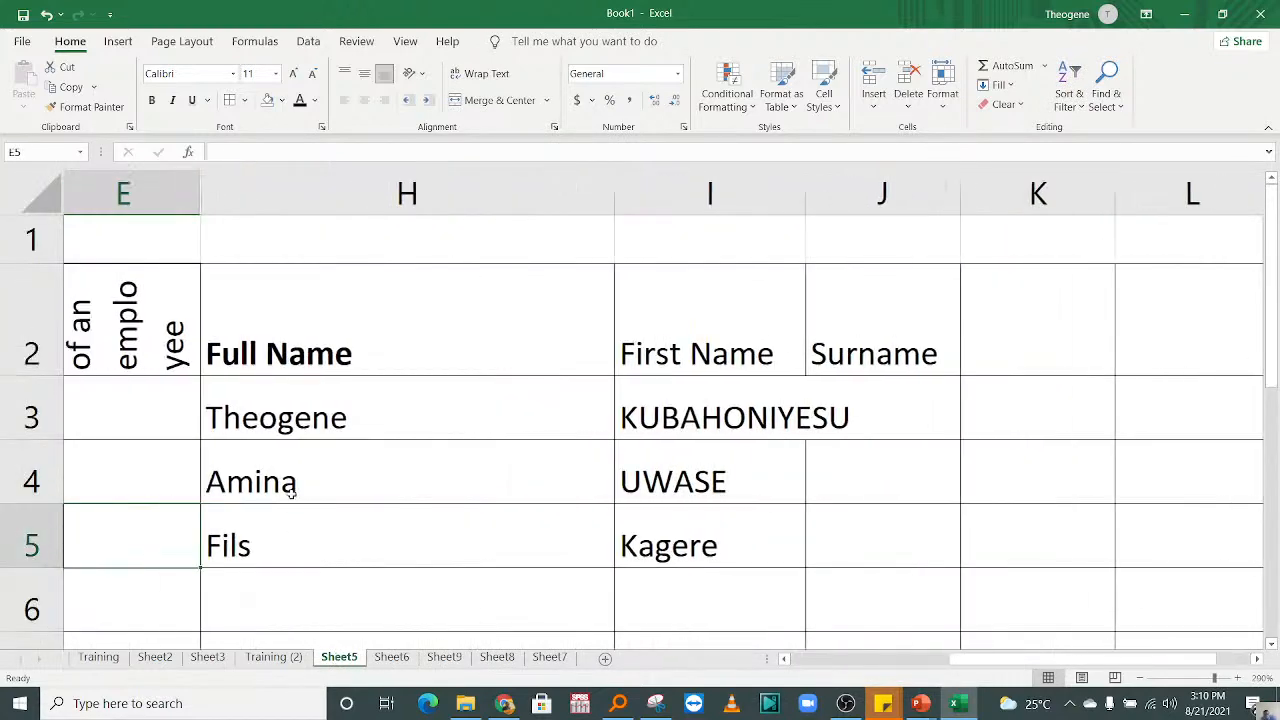
key("Right")
key("Right")
key("Right")
key("Right")
key("Right")
key("Right")
key("Right")
key("Right")
key("Right")
key("Right")
key("Right")
key("Right")
key("Right")
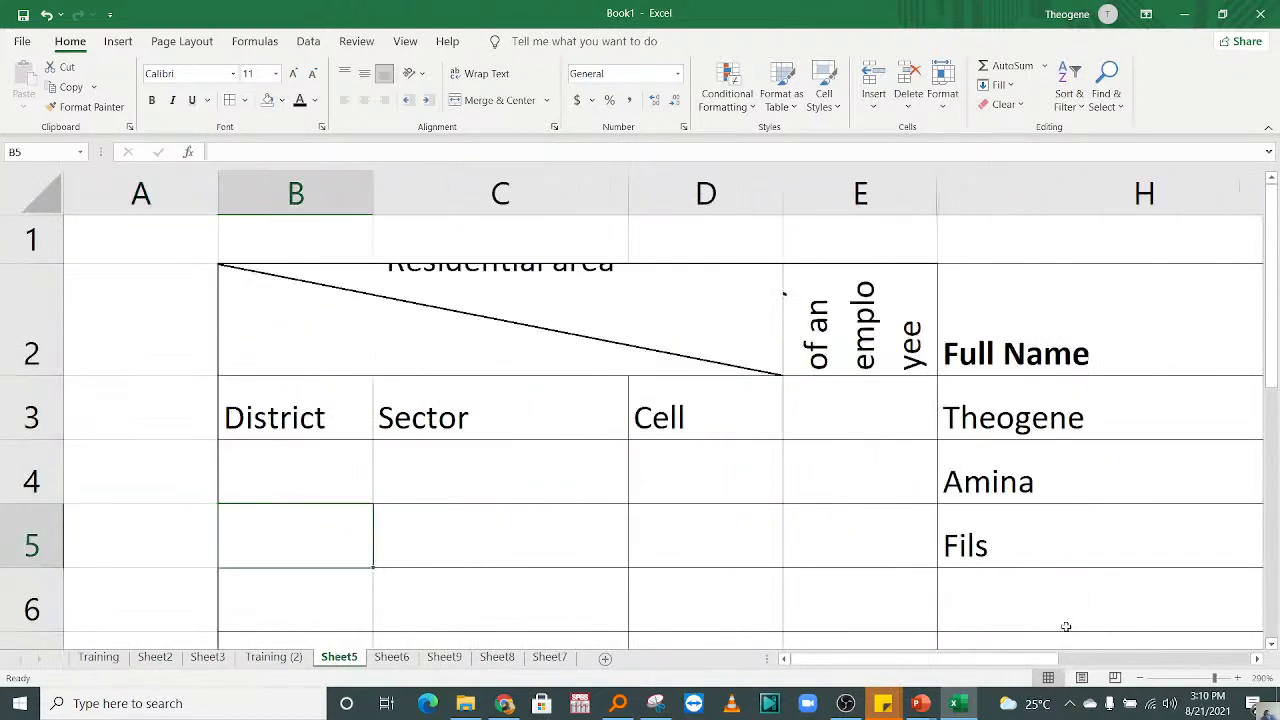
key("Right")
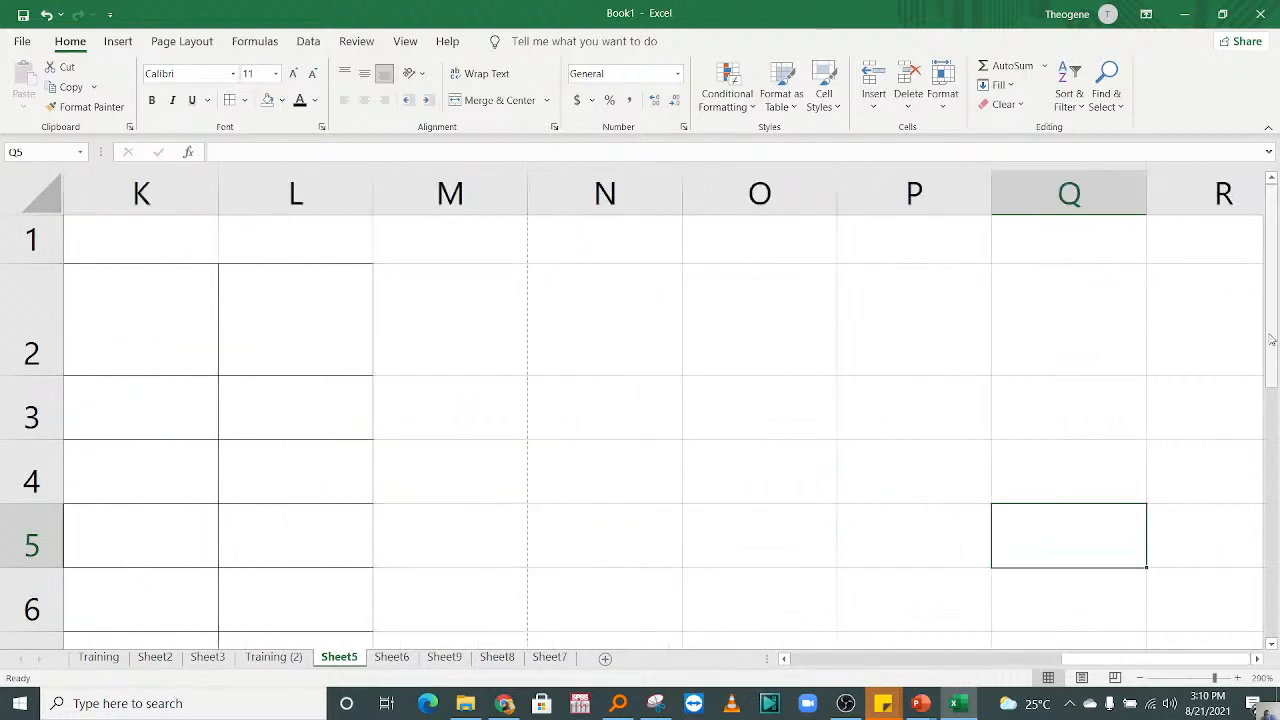
left_click_drag(1270, 372, 1254, 631)
left_click_drag(1182, 662, 466, 634)
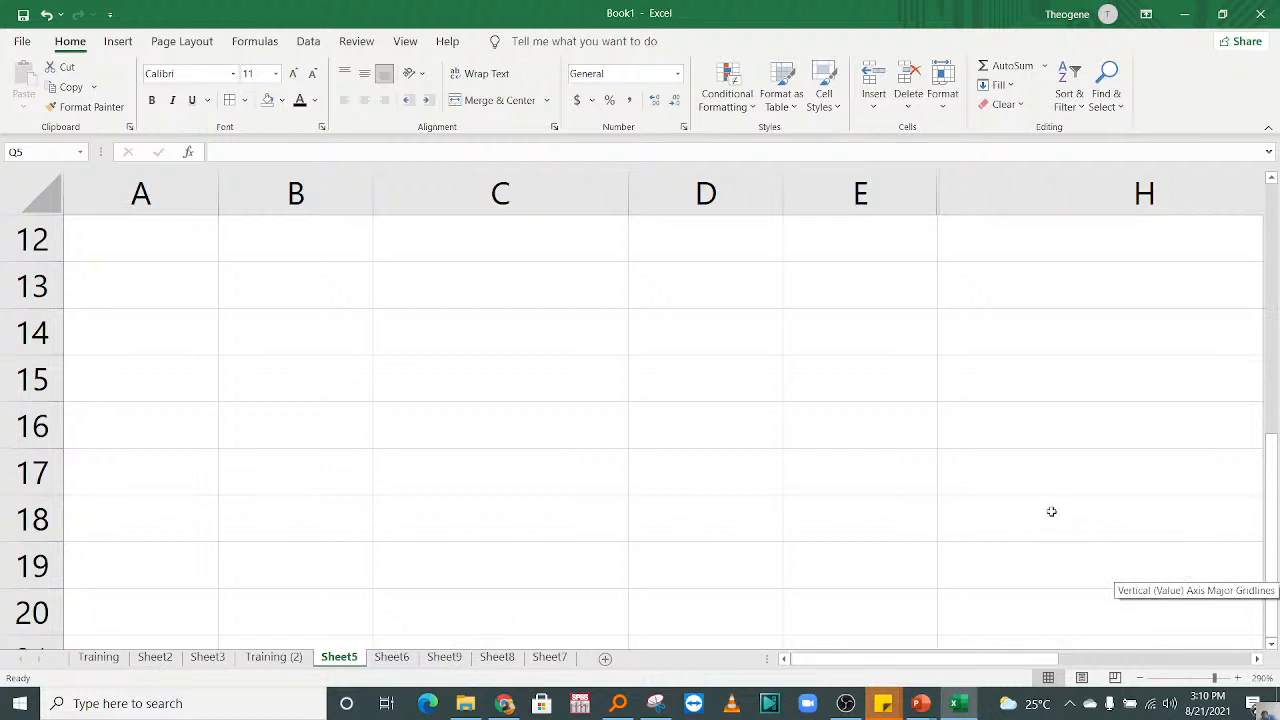
left_click_drag(1273, 476, 1275, 242)
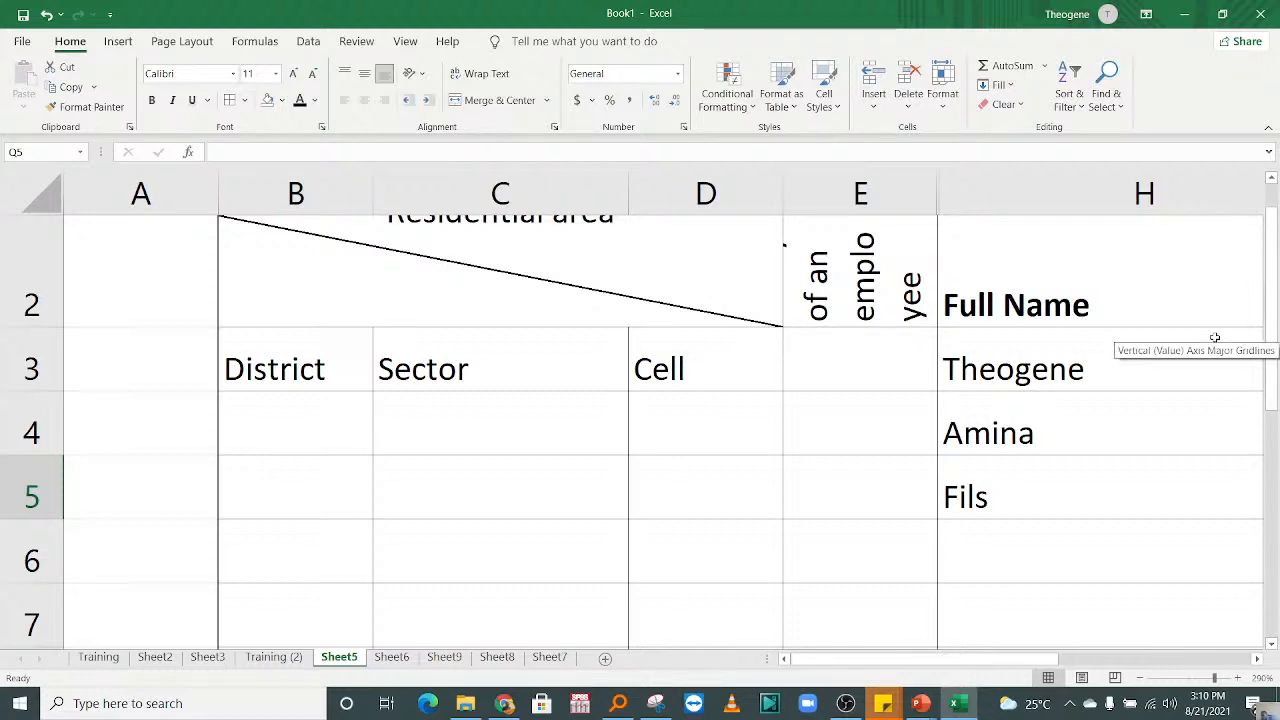
Step: Go back to the source data on Sheet7 and view it from its header row
left_click(497, 657)
left_click(520, 658)
left_click(476, 387)
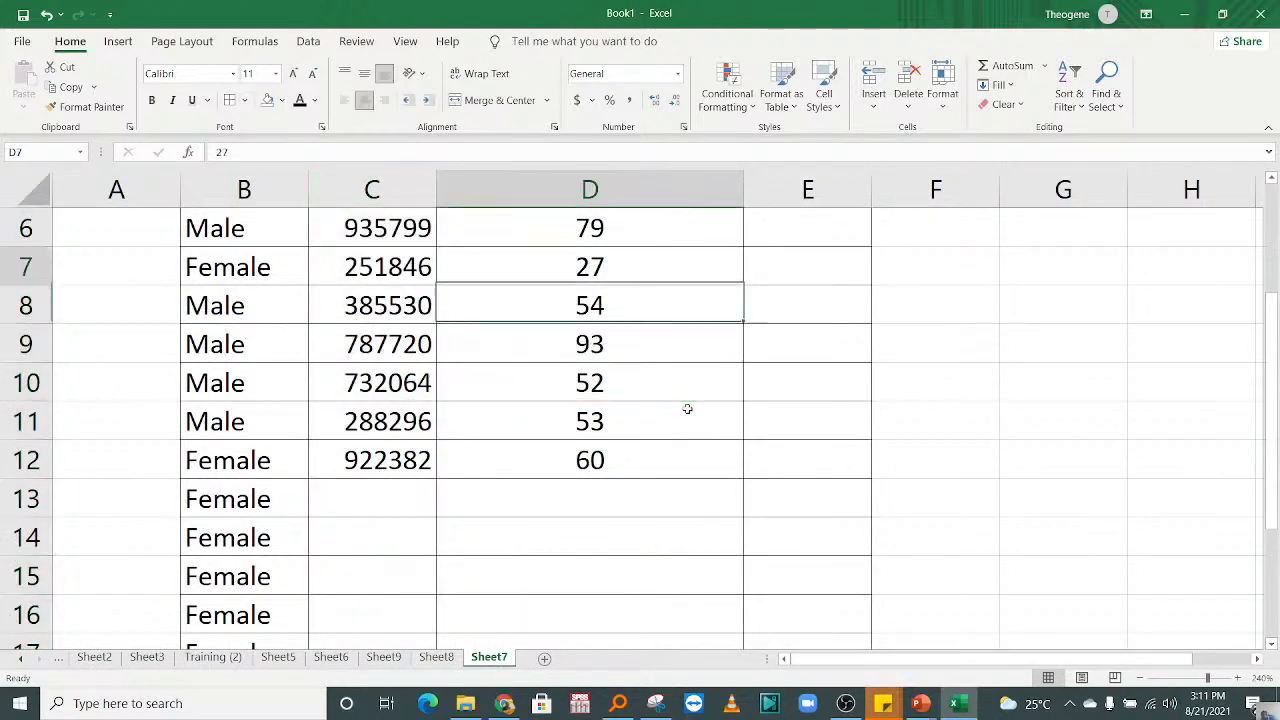
key("ctrl+Up")
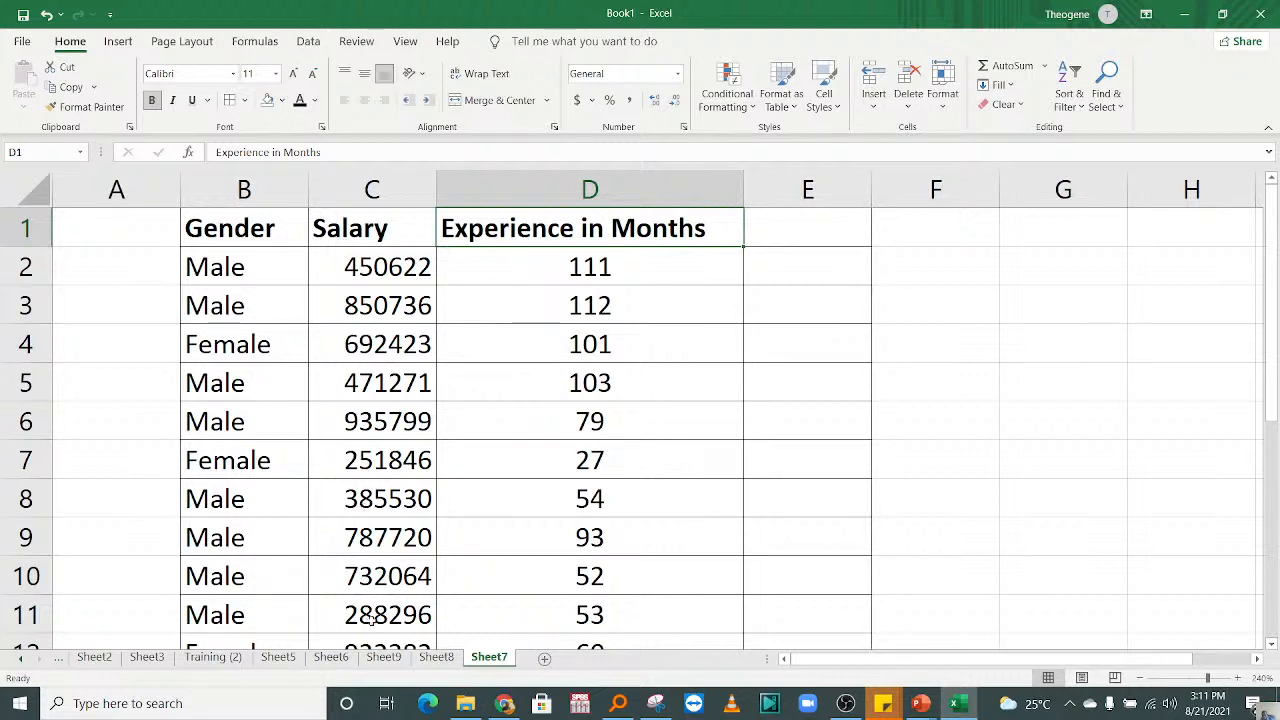
Step: Examine the Female and Male column chart beside the pivot table on Sheet8
left_click(438, 657)
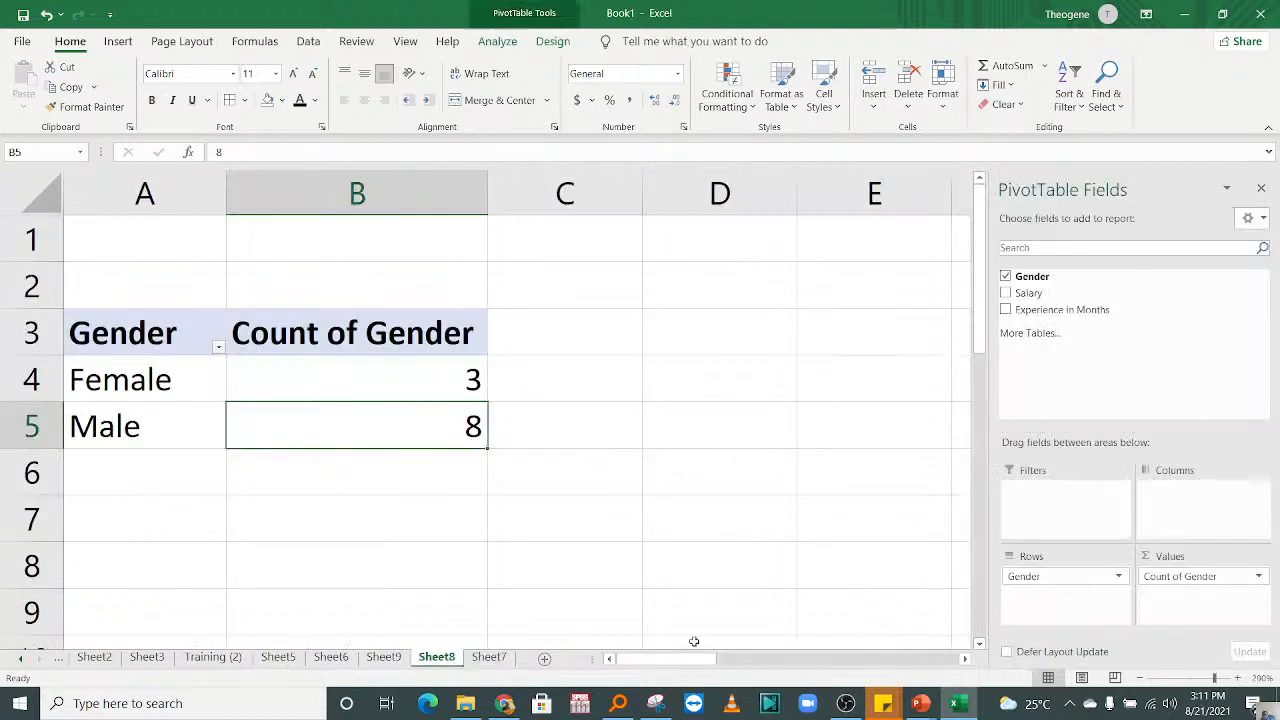
left_click_drag(700, 658, 885, 668)
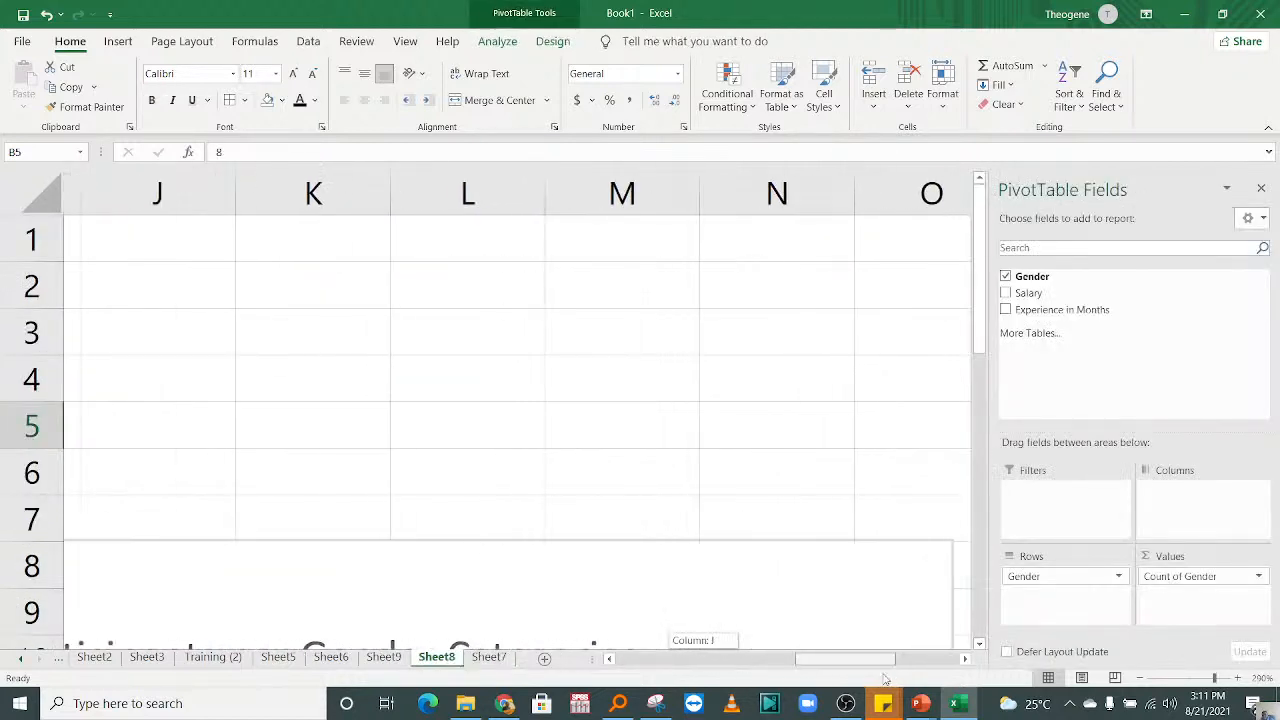
left_click_drag(985, 318, 985, 553)
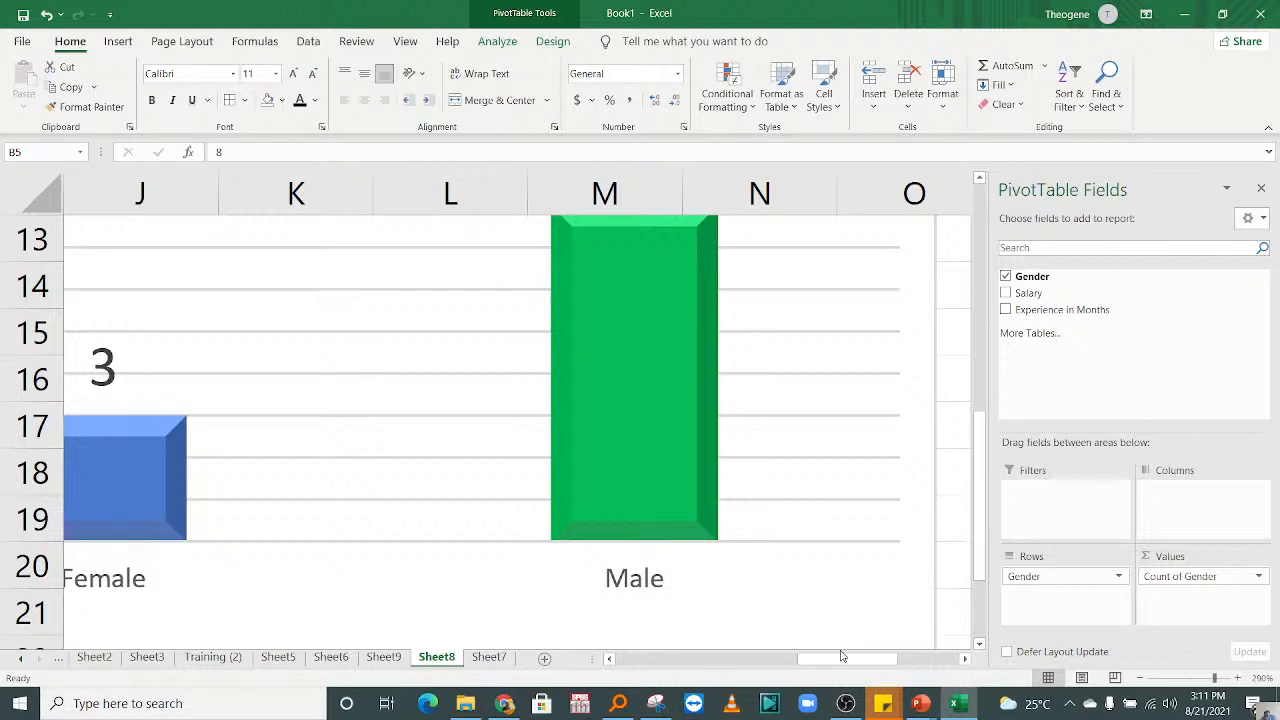
left_click_drag(849, 657, 531, 672)
Step: Review the Salary and Experience in Months columns on Sheet7
left_click(488, 656)
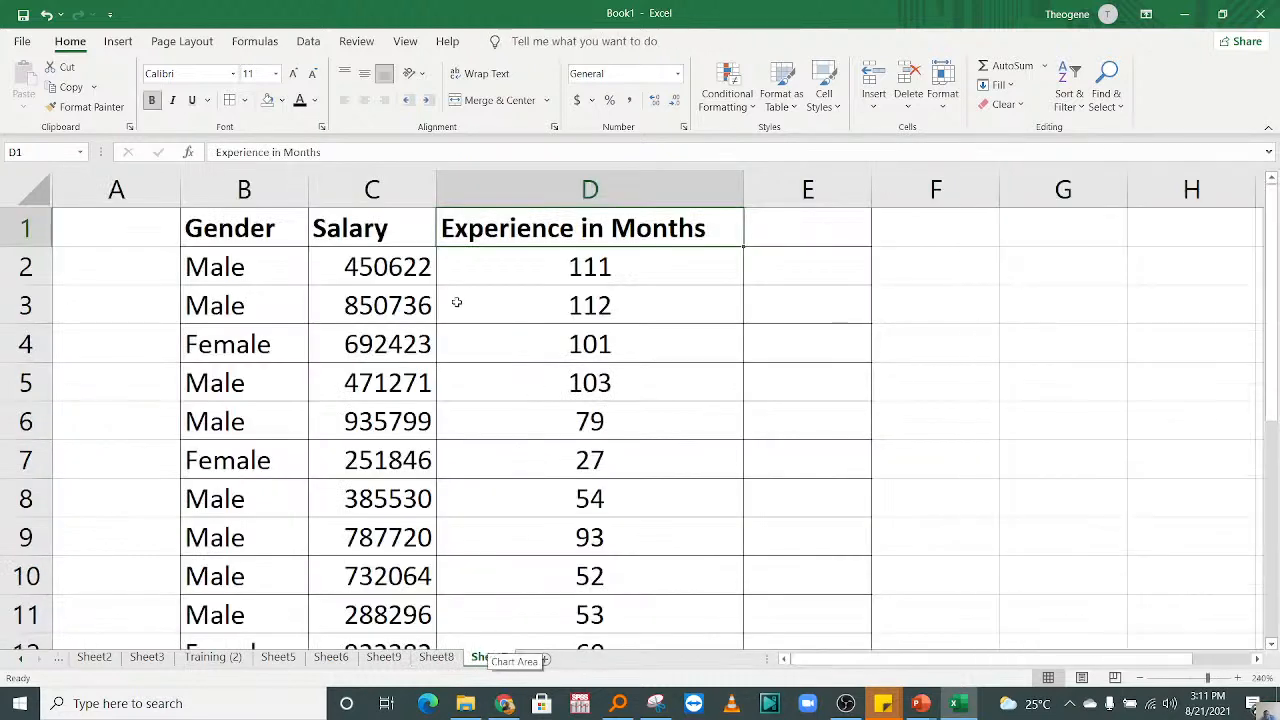
left_click(362, 256)
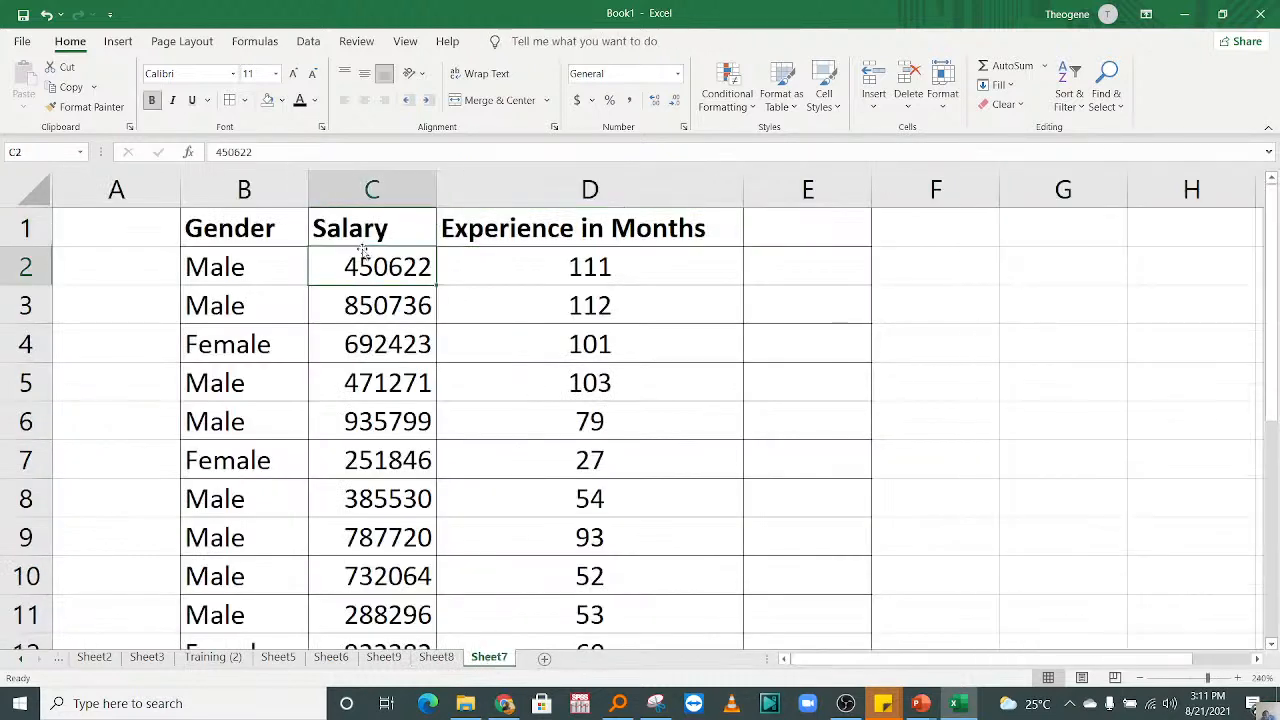
left_click(461, 318)
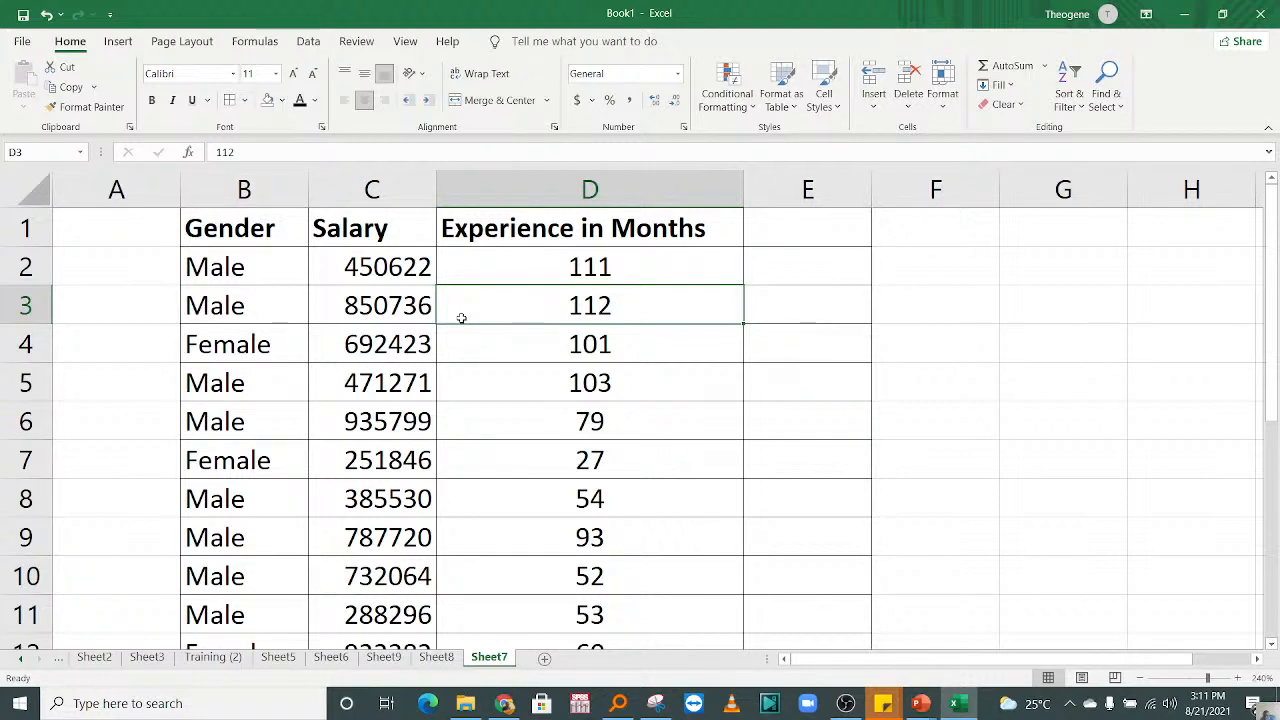
Step: Review the Graphs/Charts notes on Sheet6, reading the scatter and histogram entries
left_click(436, 657)
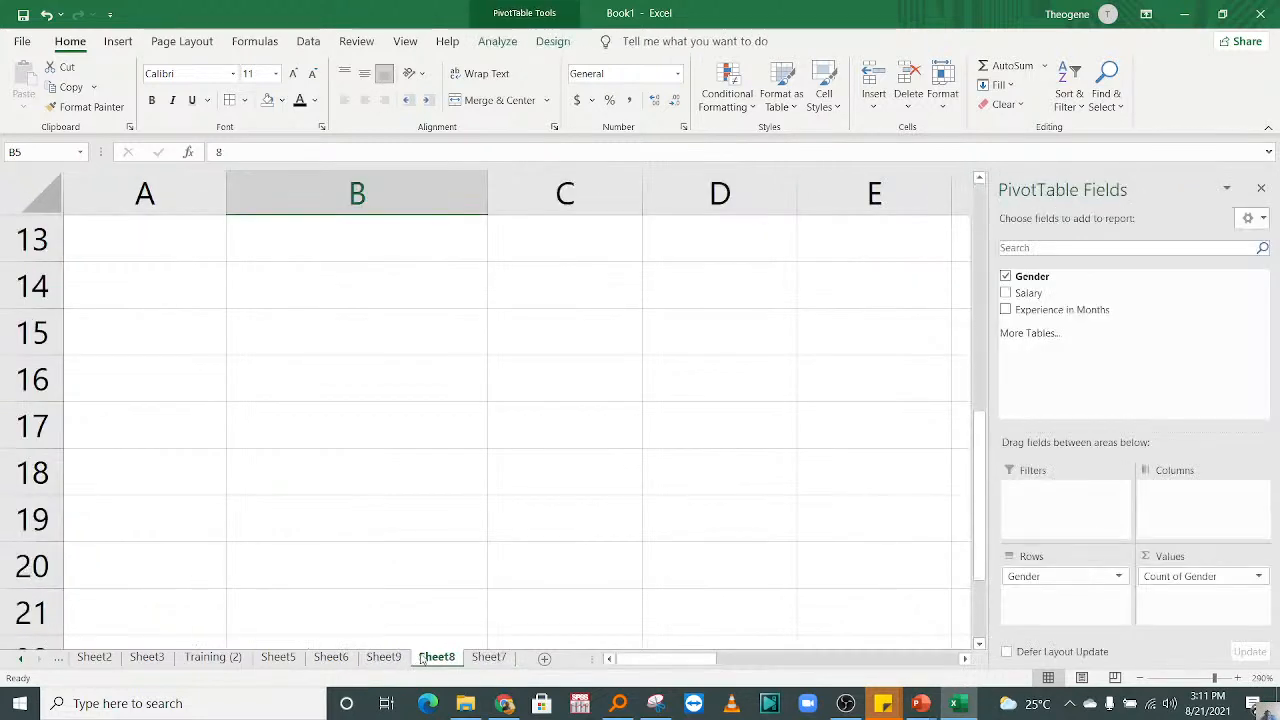
left_click(383, 657)
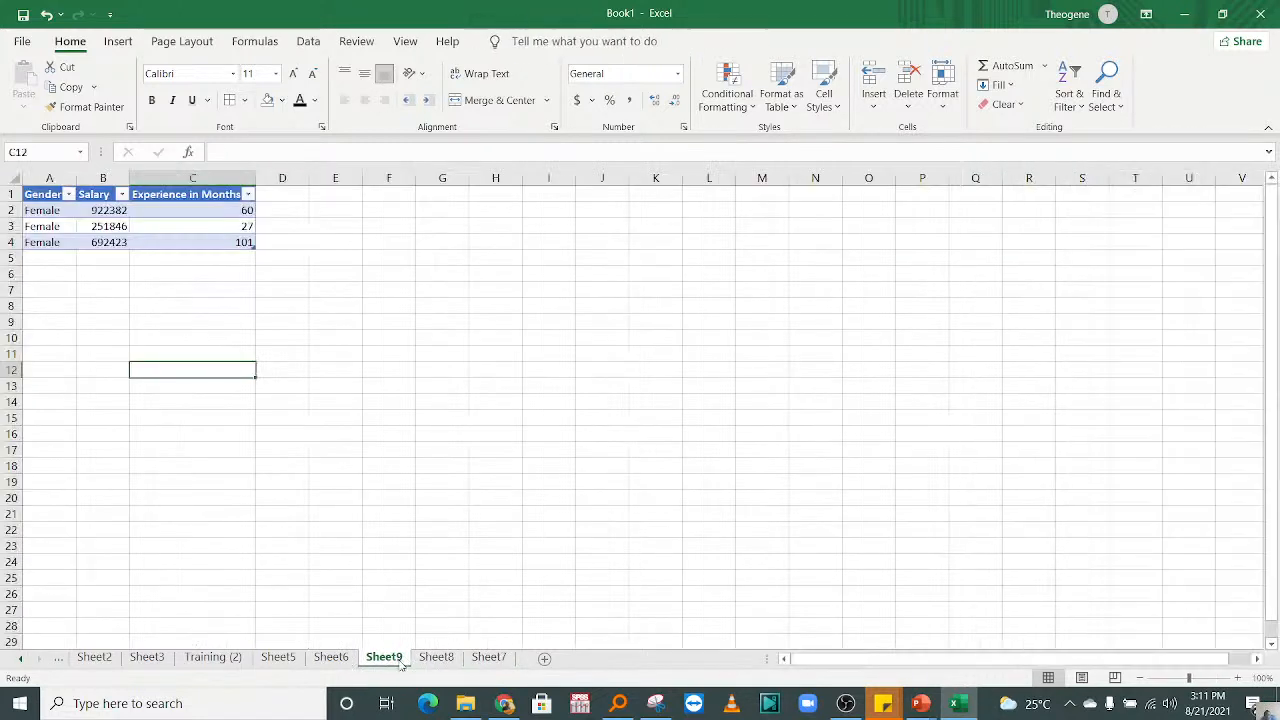
left_click(320, 665)
left_click(407, 433)
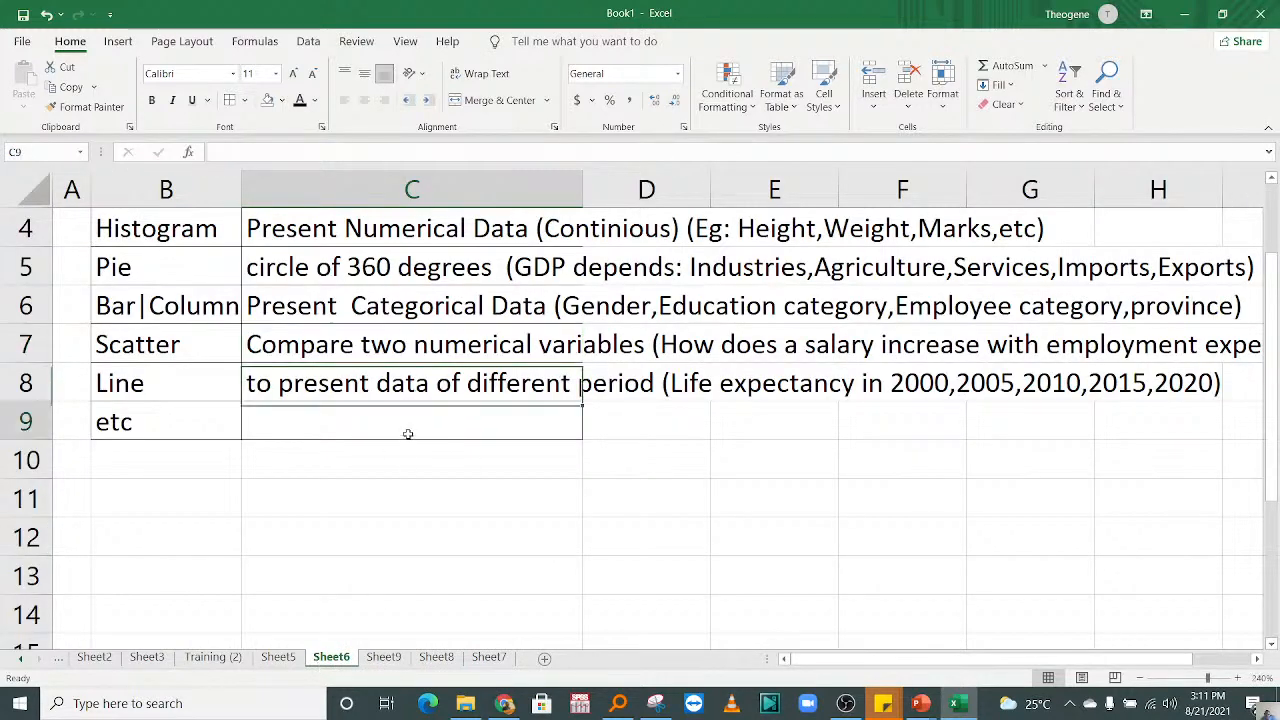
key("ctrl+shift+Up")
key("ctrl+shift+Up")
key("ctrl+shift+Up")
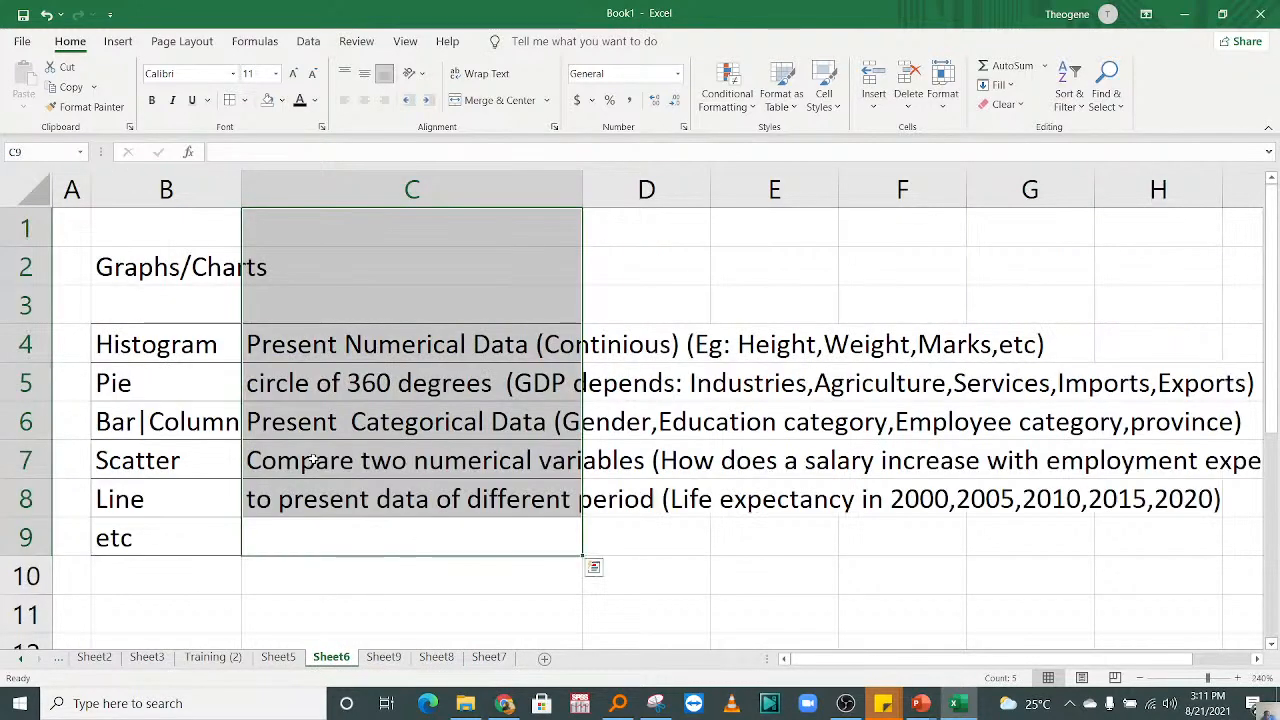
left_click(313, 459)
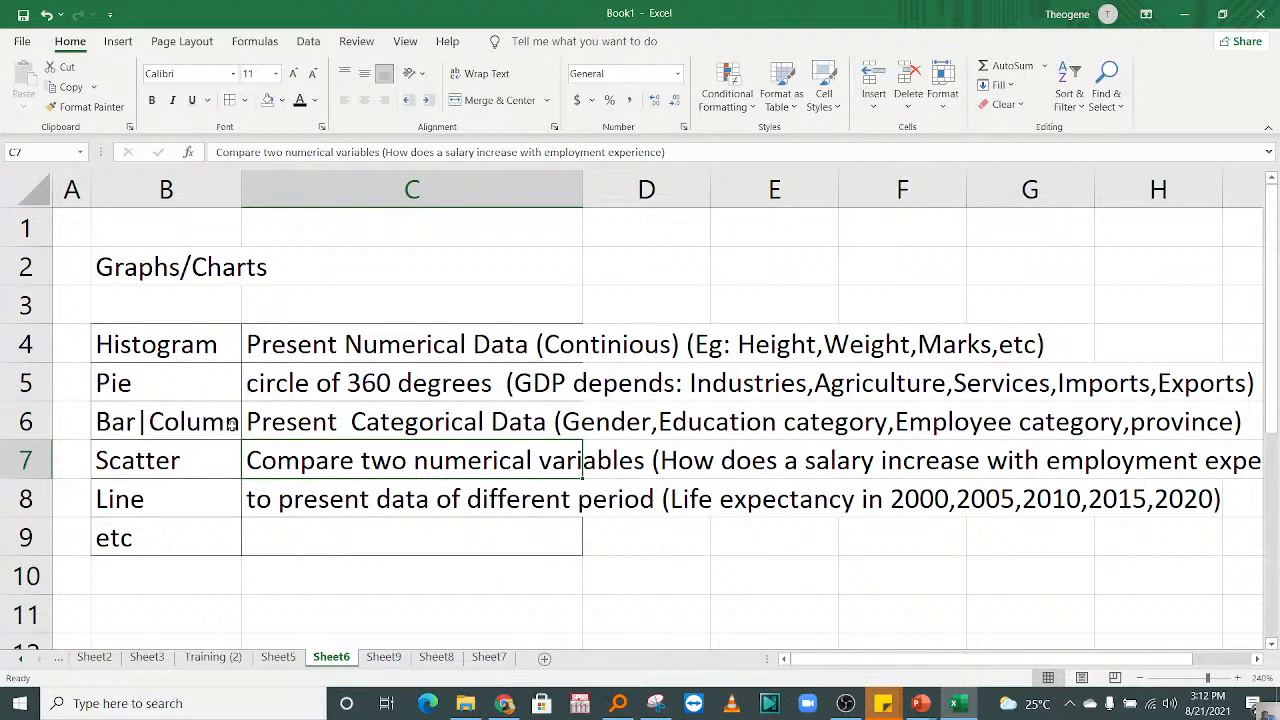
left_click(186, 336)
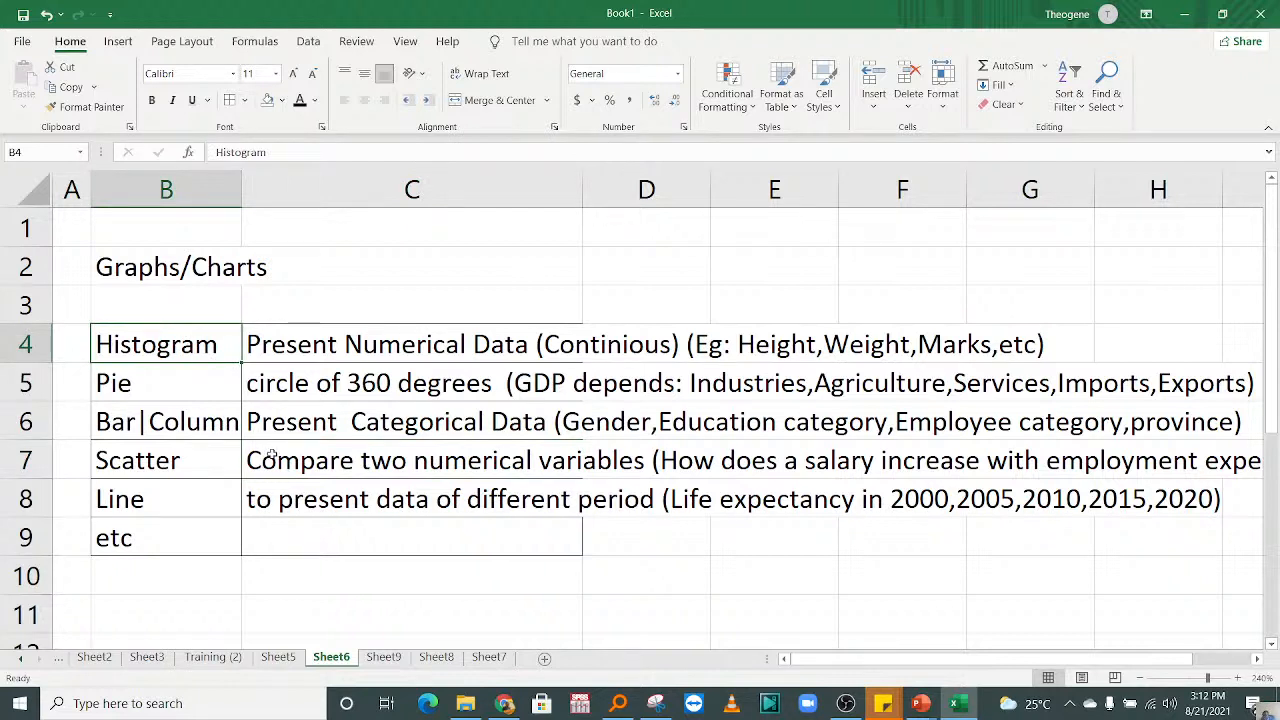
Step: Select the salary data C1:C12 on Sheet7, including its header
left_click(492, 659)
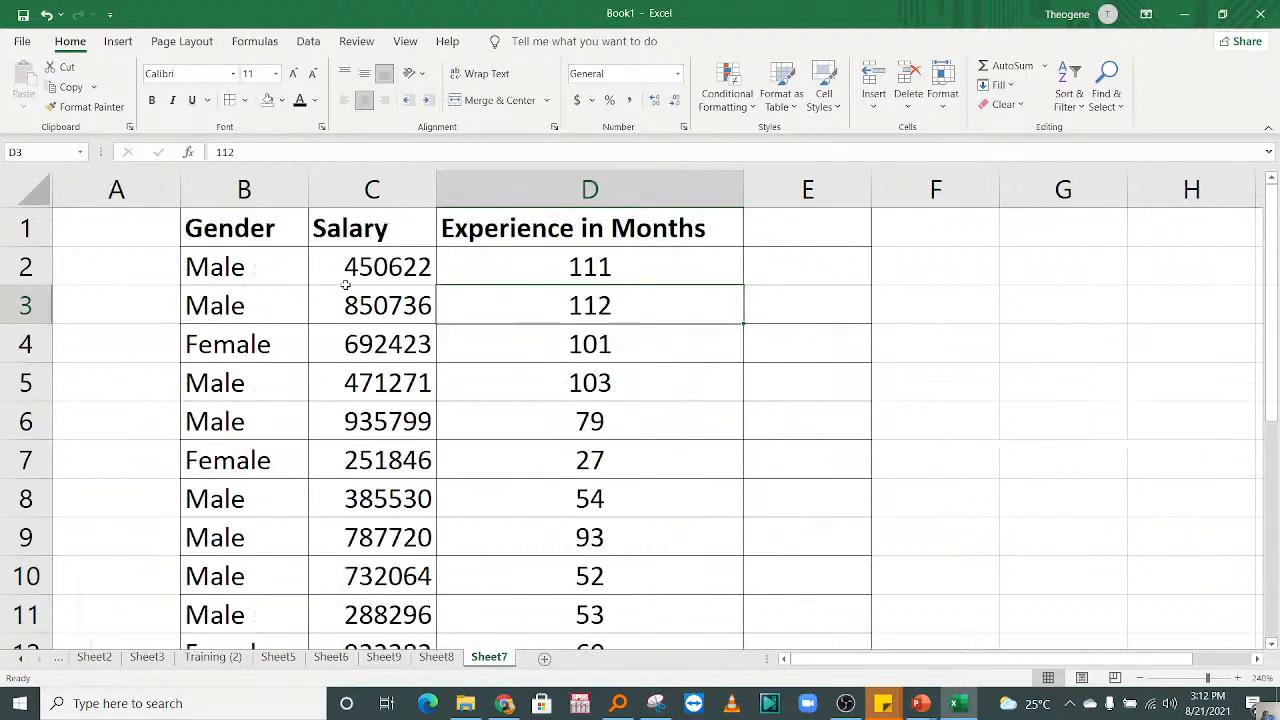
left_click(362, 267)
left_click(506, 293)
left_click_drag(352, 230, 443, 486)
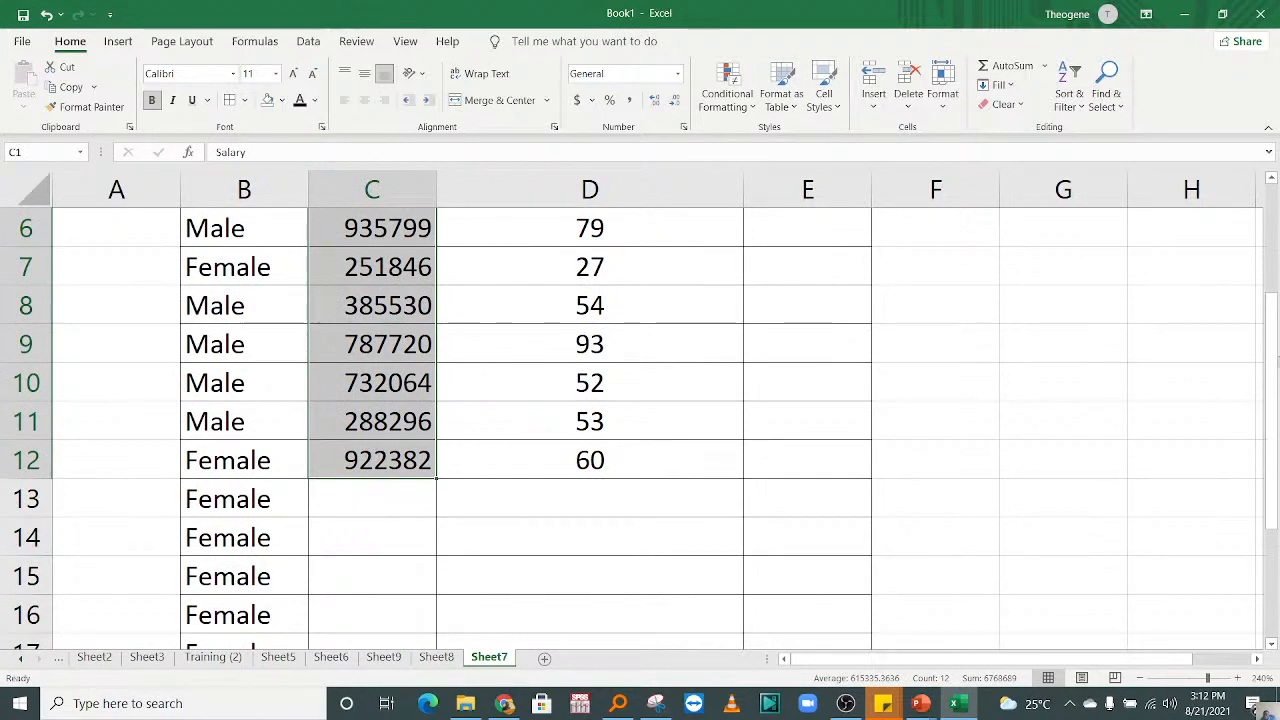
left_click_drag(1275, 338, 1275, 220)
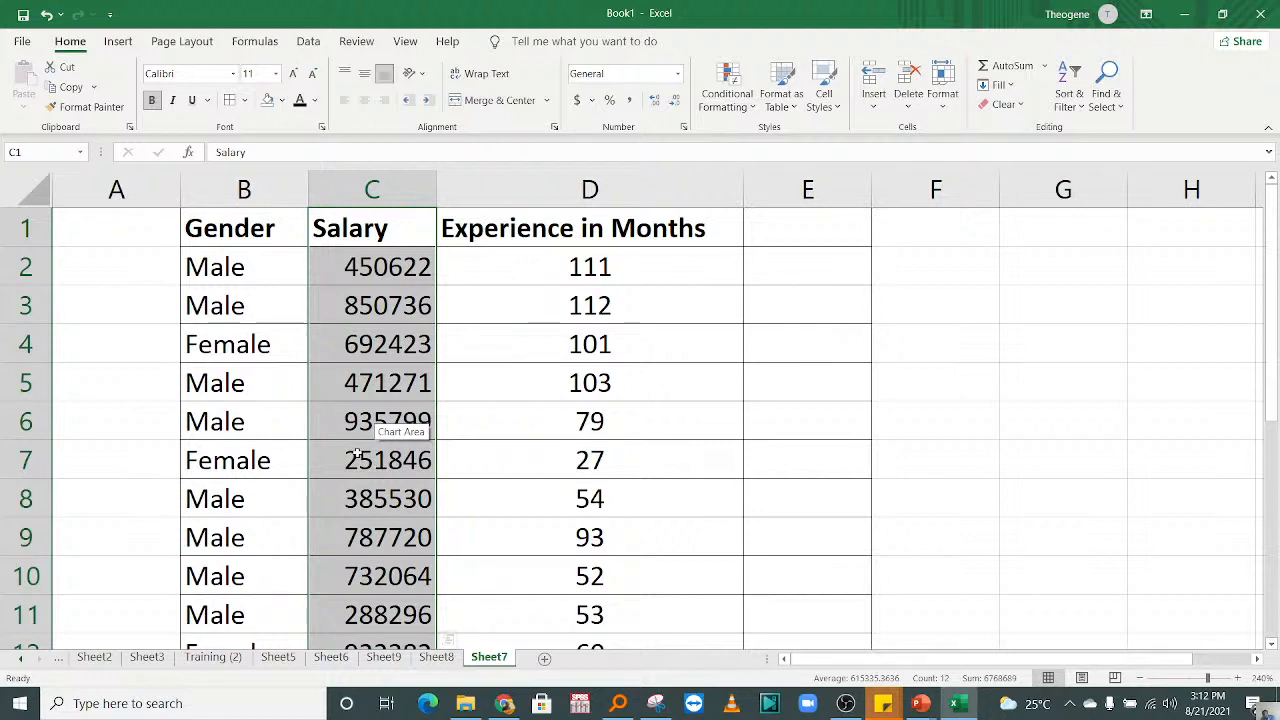
Step: Review the recommended charts for the selected salary data, looking at the Clustered Column preview
left_click(118, 41)
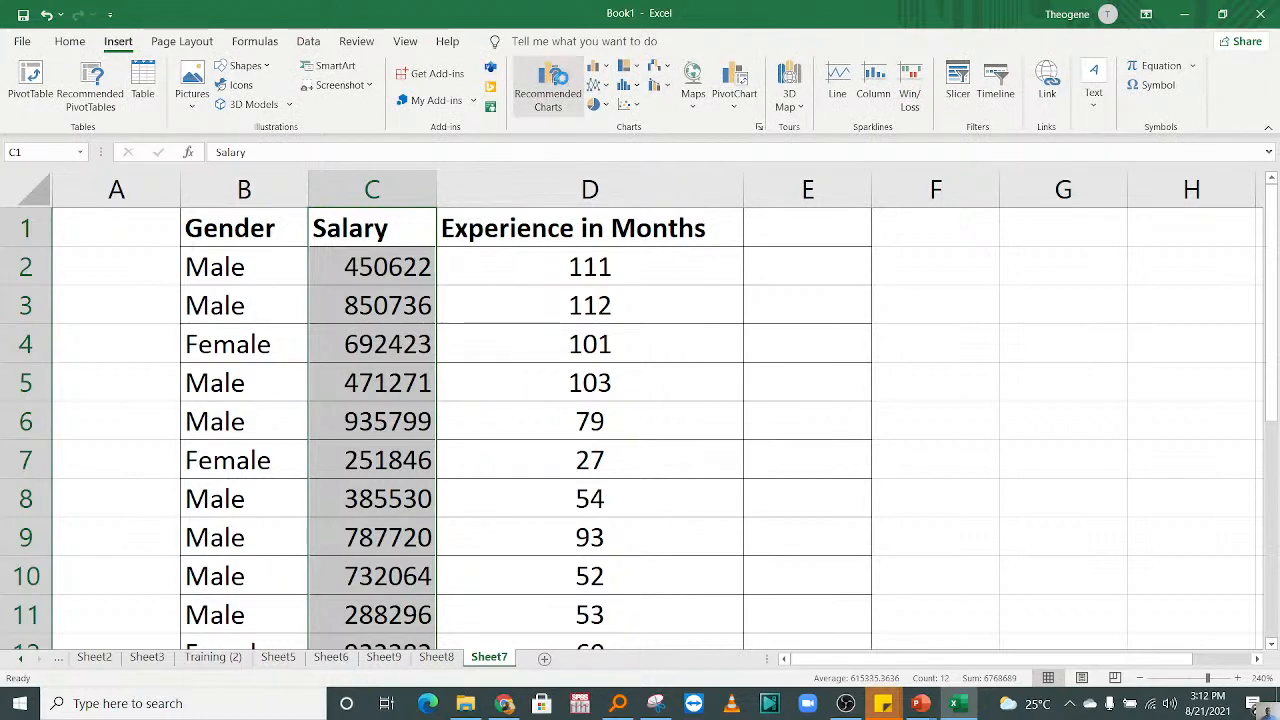
left_click(558, 82)
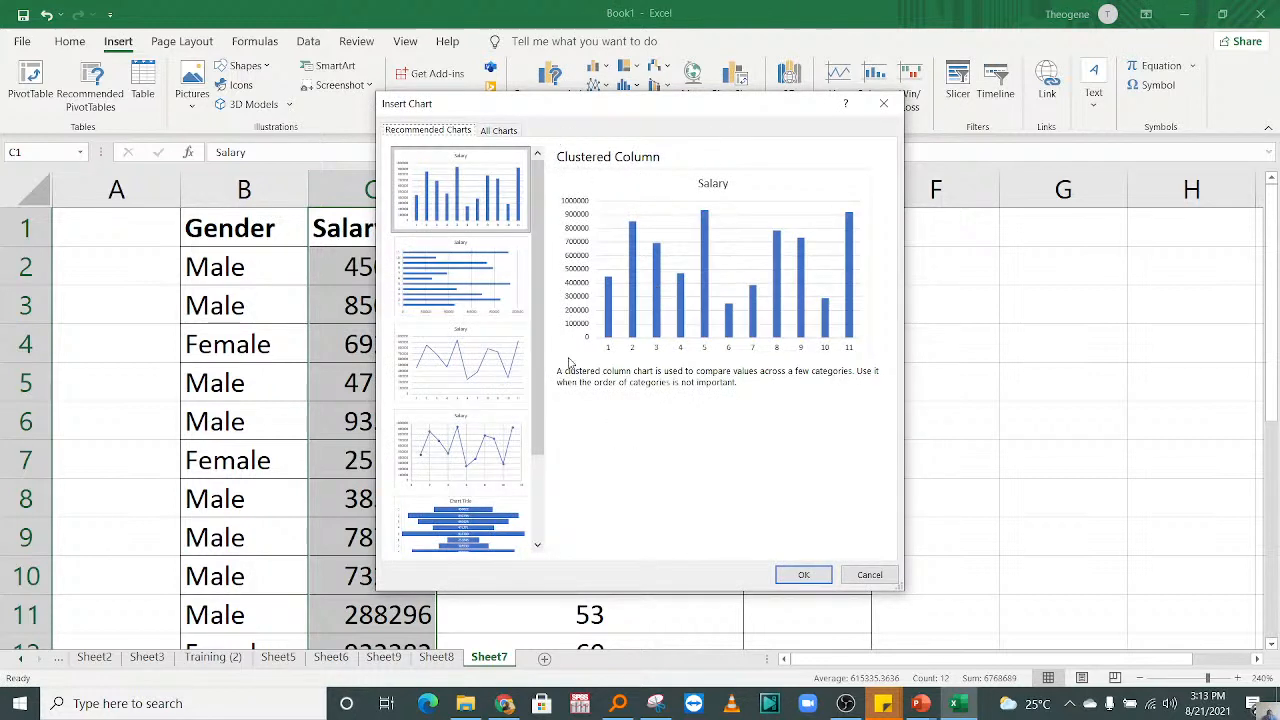
left_click(888, 103)
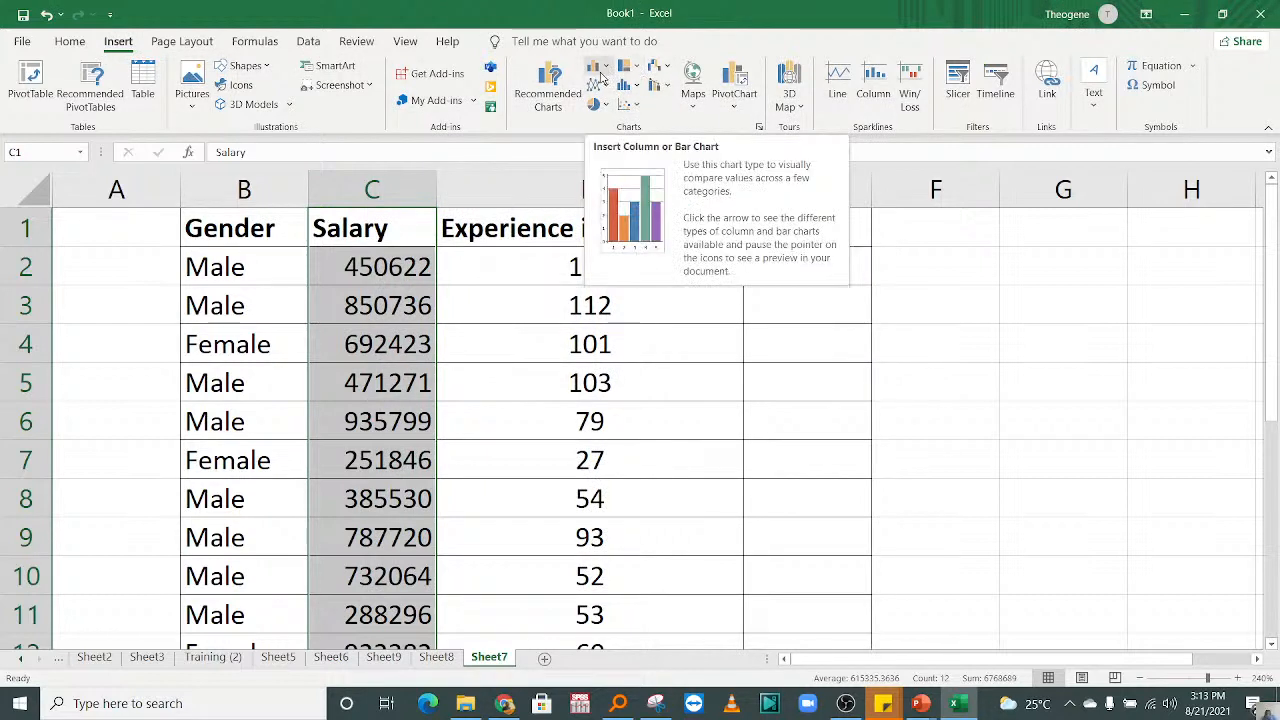
left_click(550, 92)
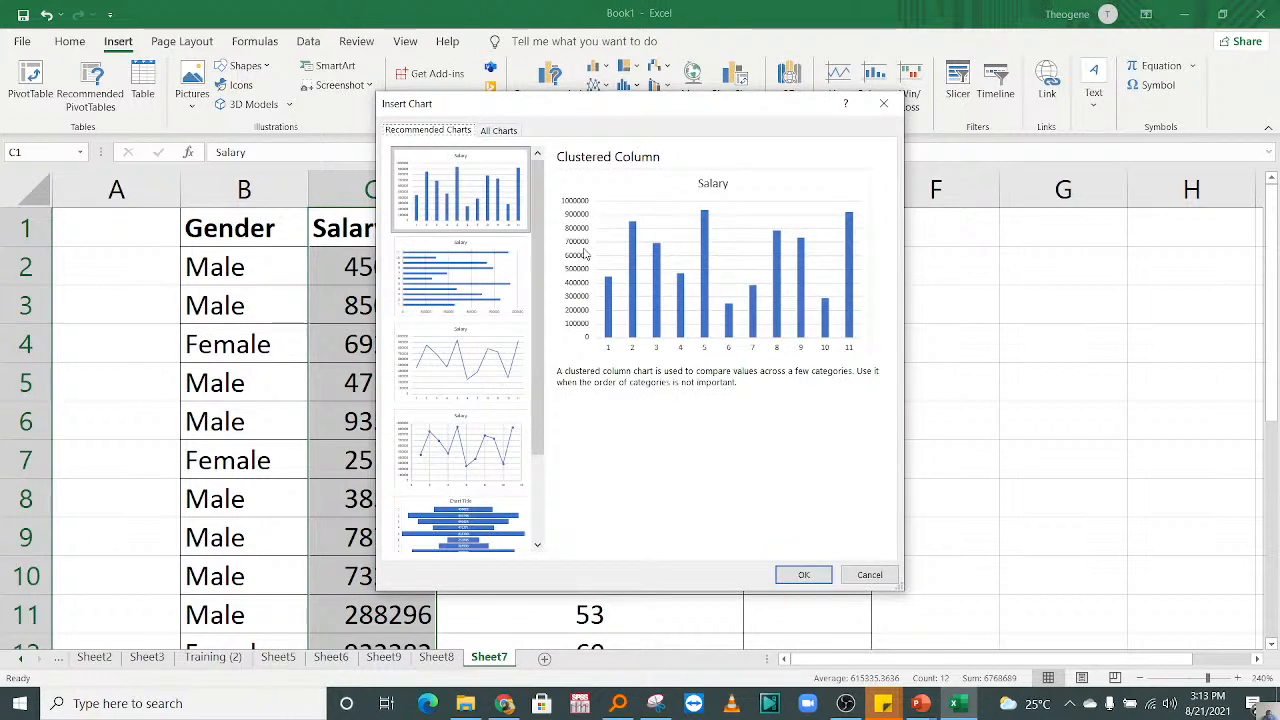
key("Escape")
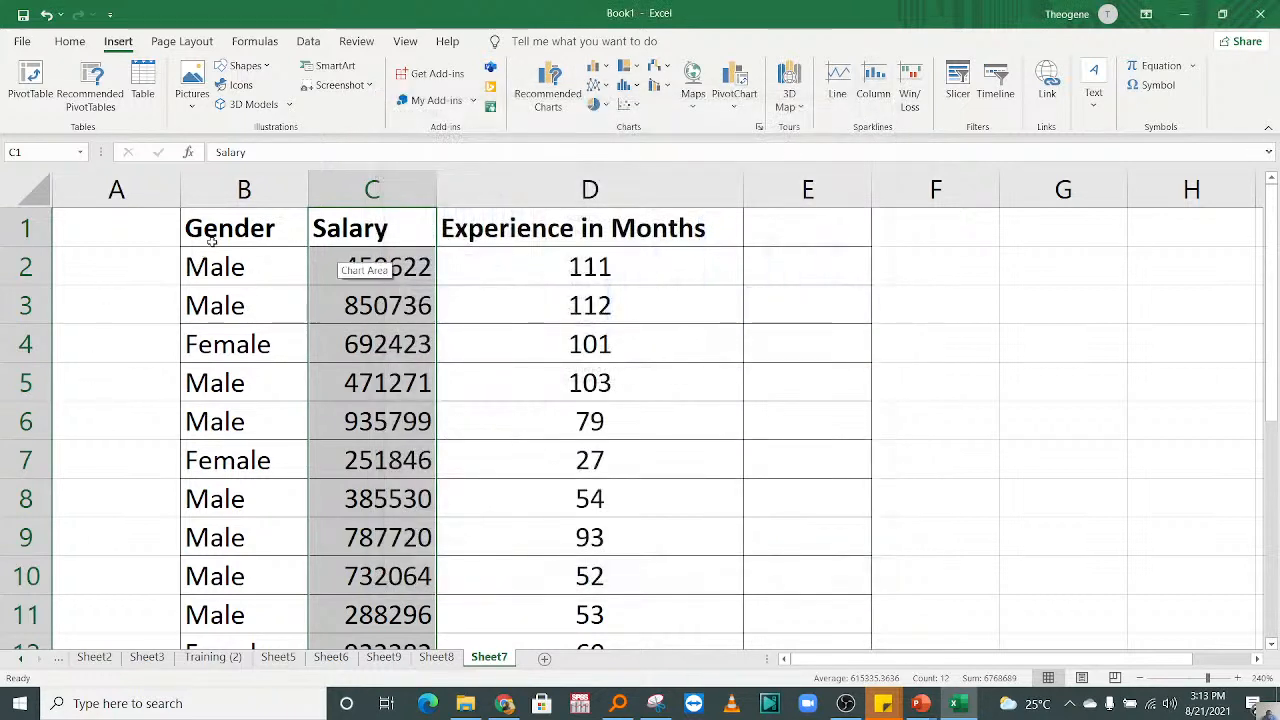
Step: Insert the recommended Pareto chart from the Gender and Salary data in B1:C12
left_click_drag(214, 226, 375, 645)
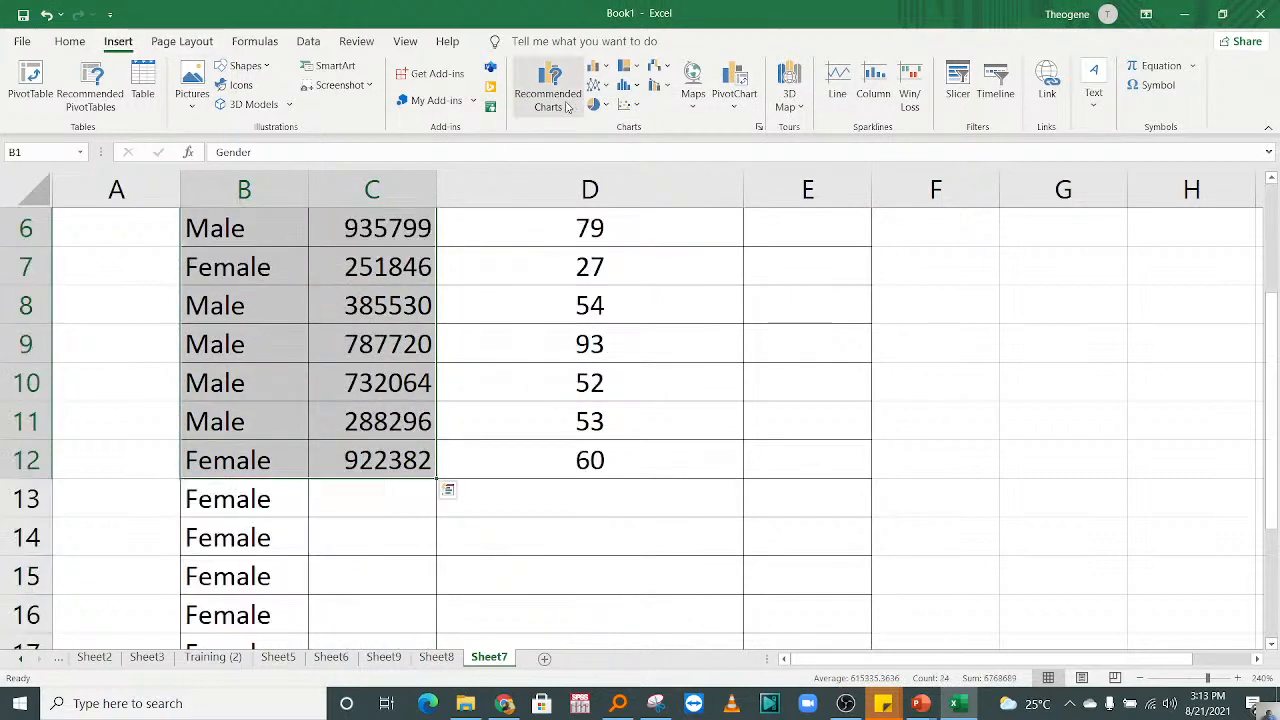
left_click(553, 95)
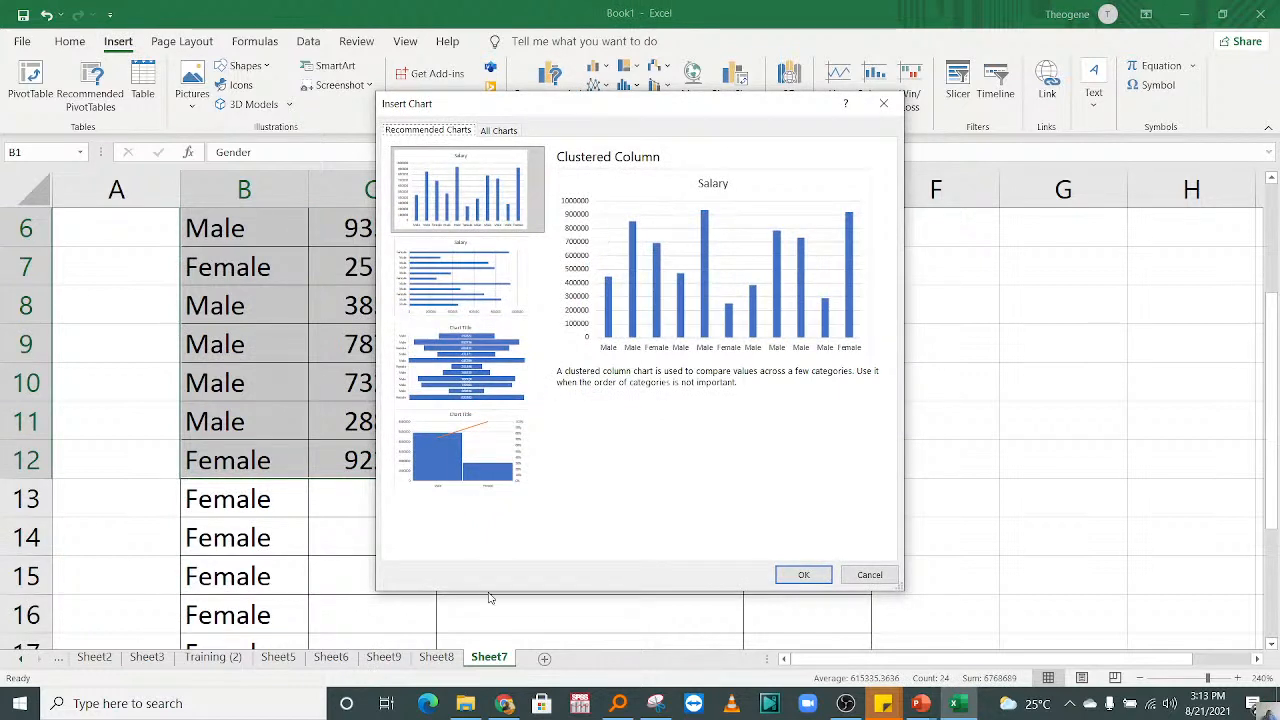
left_click(467, 462)
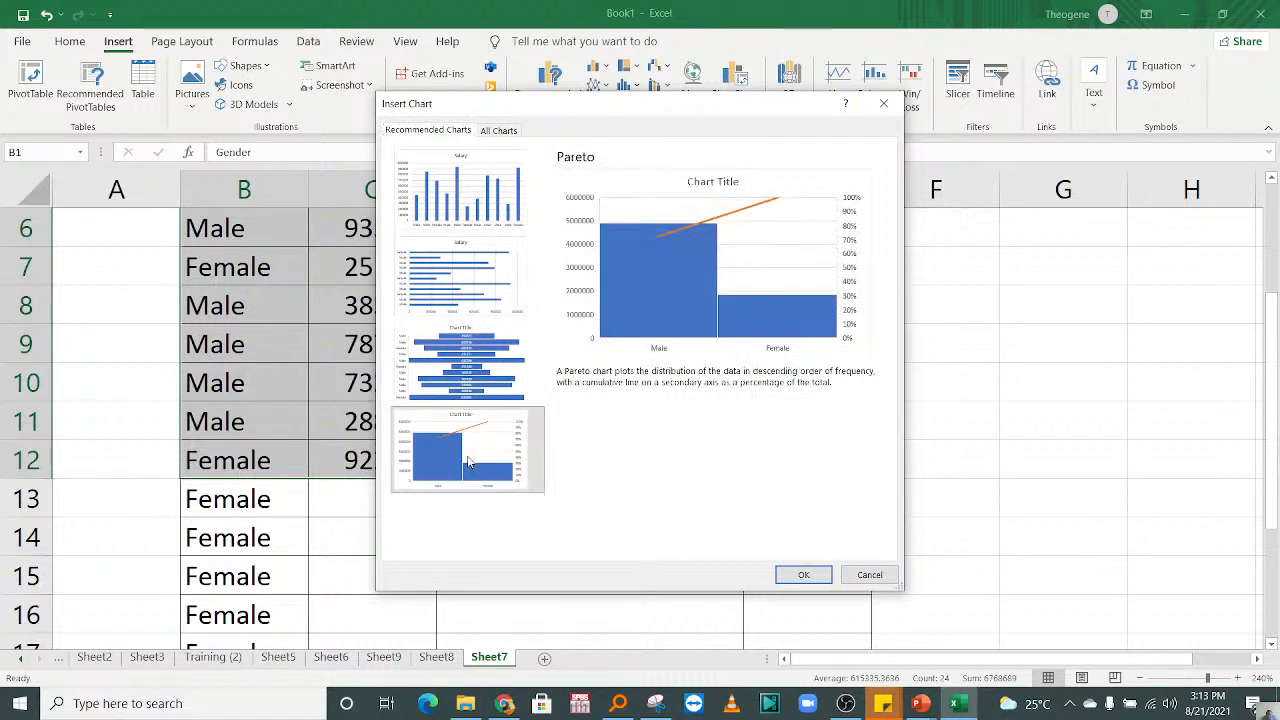
left_click(804, 576)
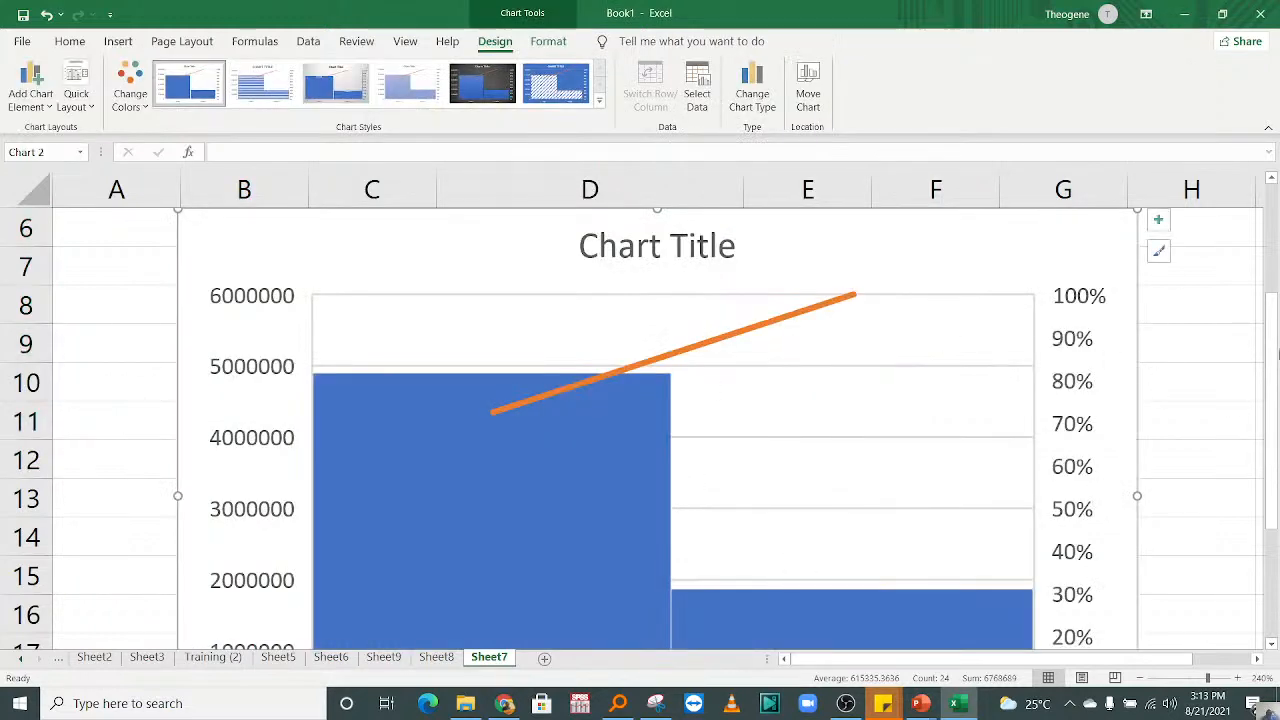
Step: Change the Pareto chart to the Clustered Bar variant that shows each salary as a separately coloured bar
left_click_drag(1277, 350, 1277, 488)
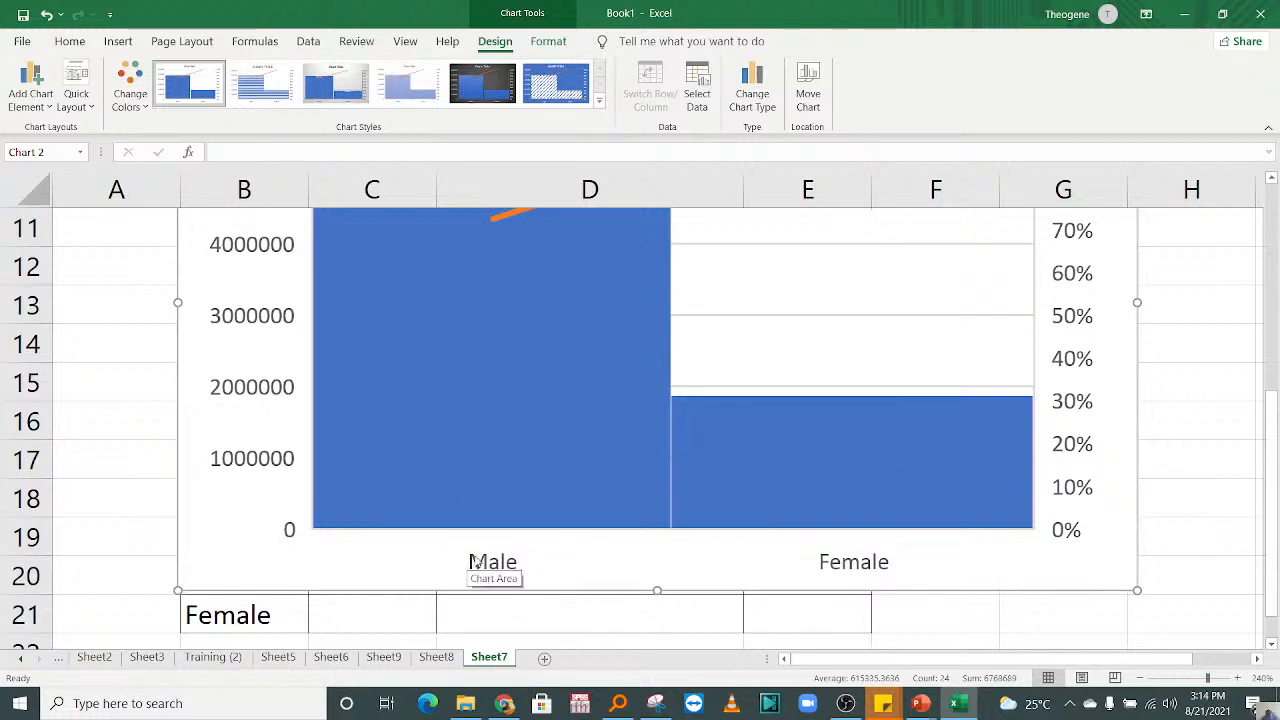
scroll(477, 563, "up", 2)
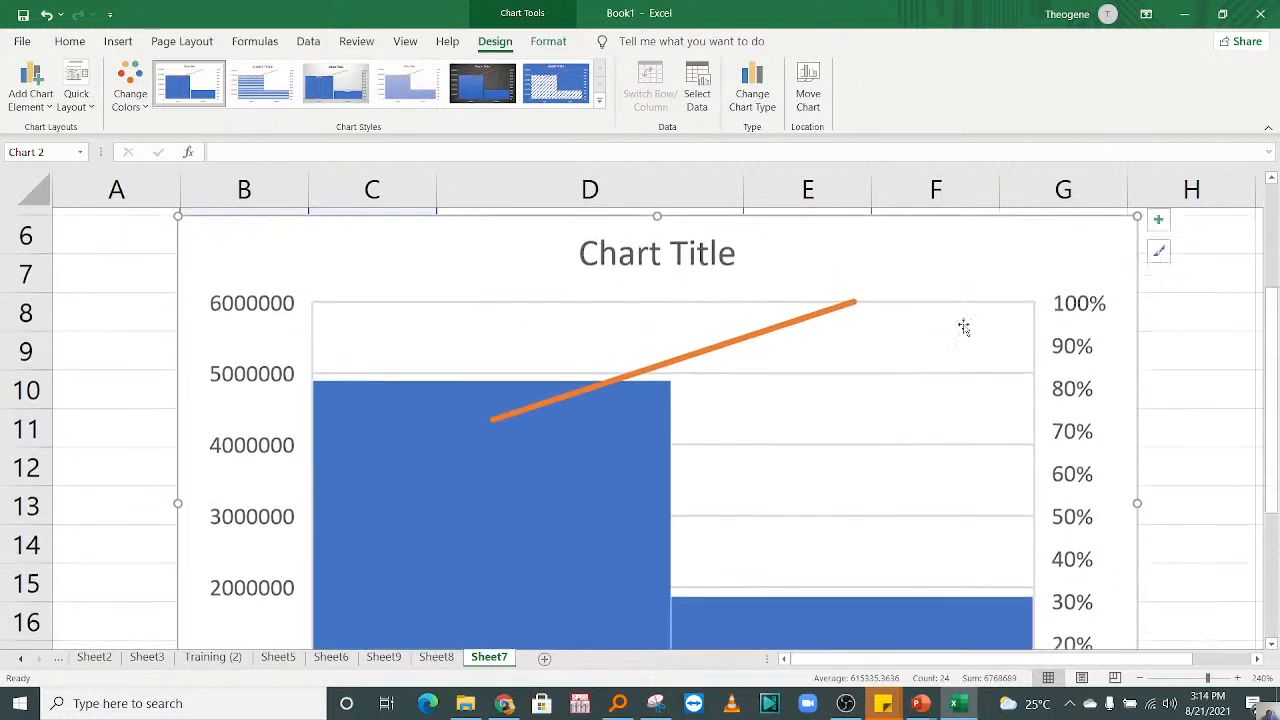
left_click(638, 243)
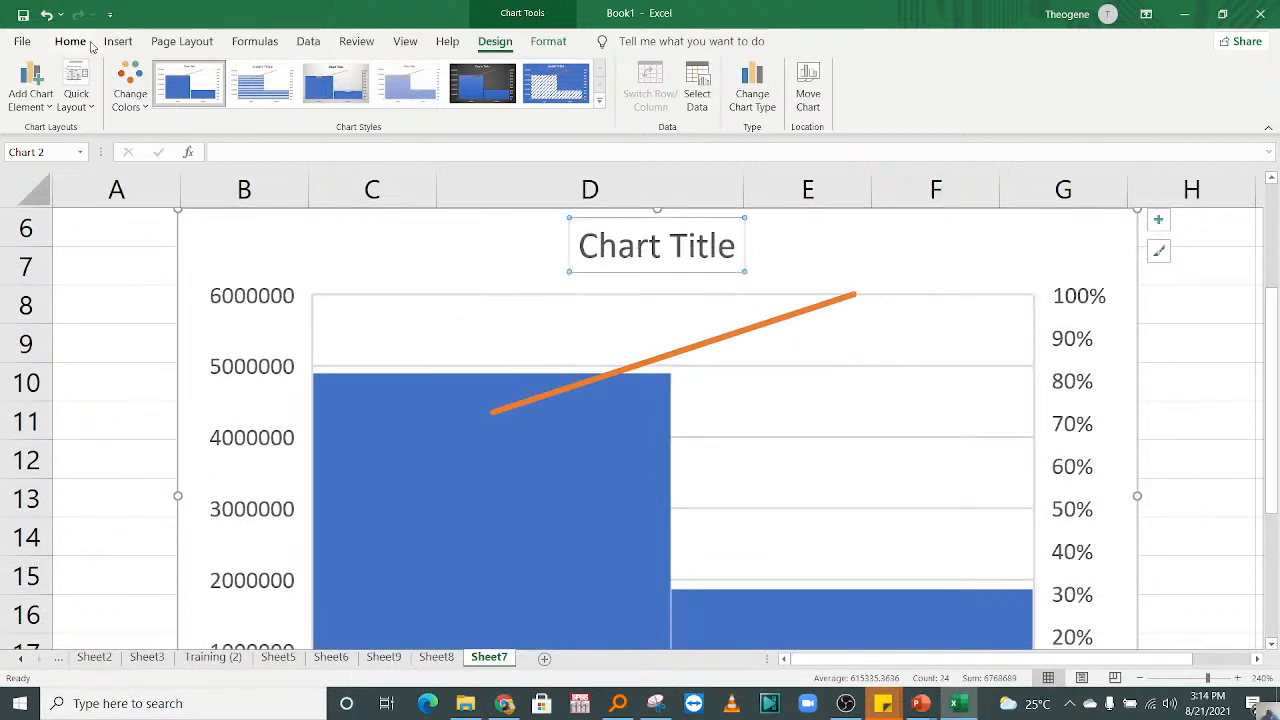
left_click(759, 77)
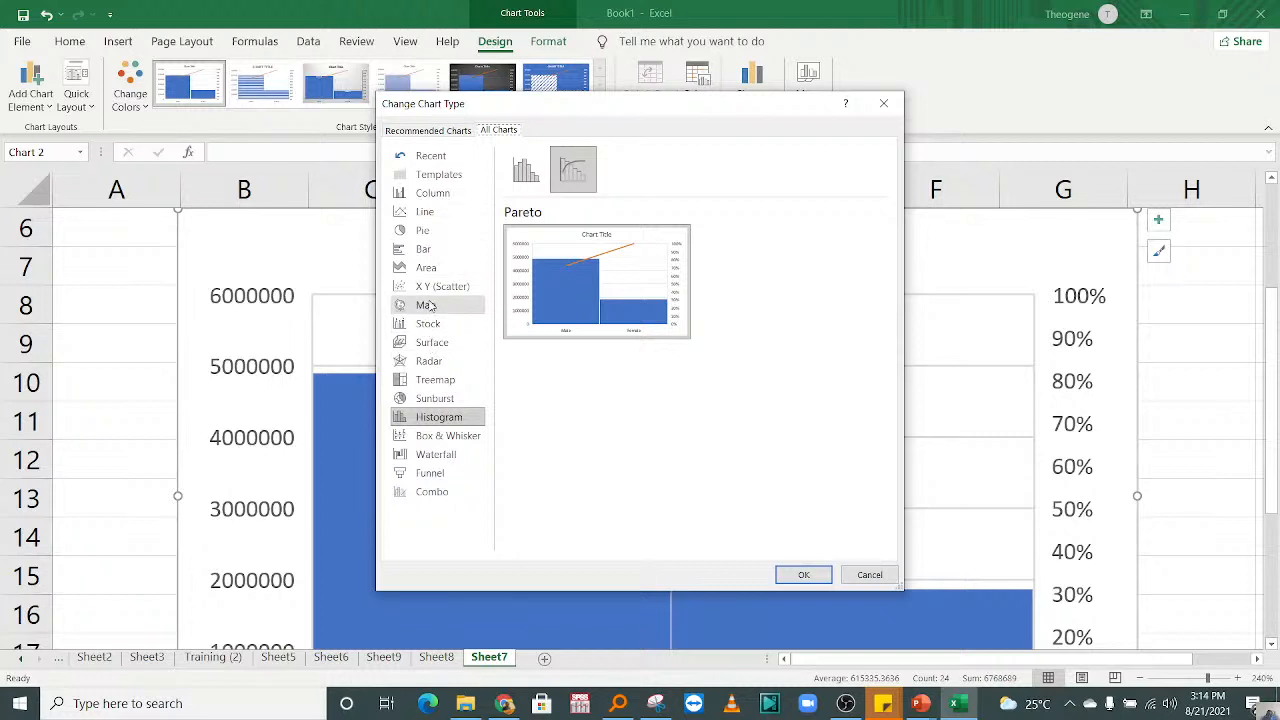
left_click(425, 268)
left_click(420, 252)
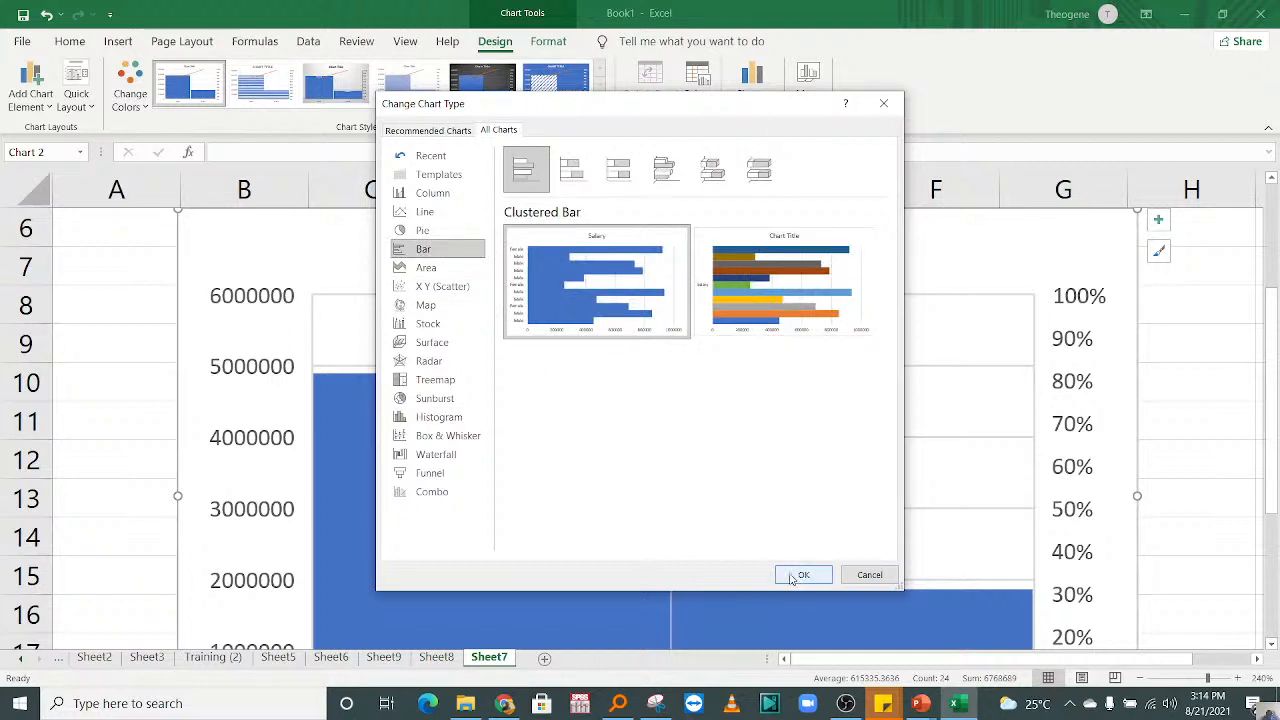
mouse_move(718, 310)
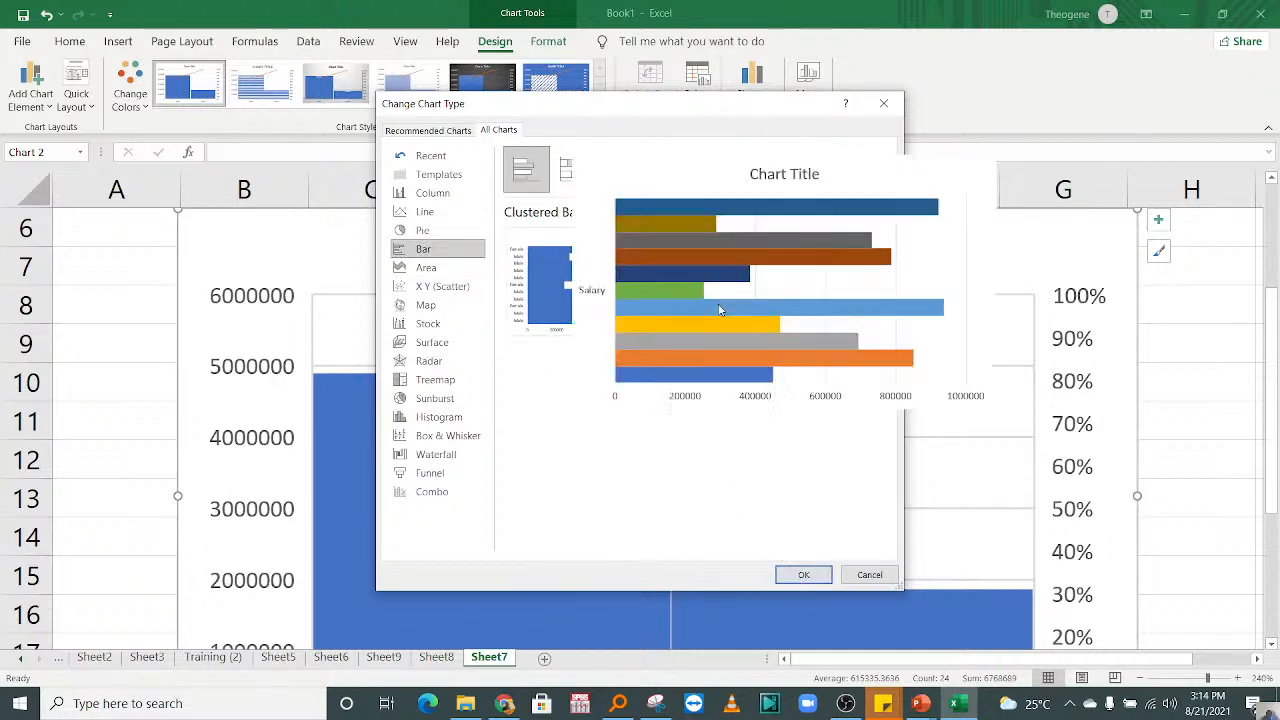
left_click(792, 575)
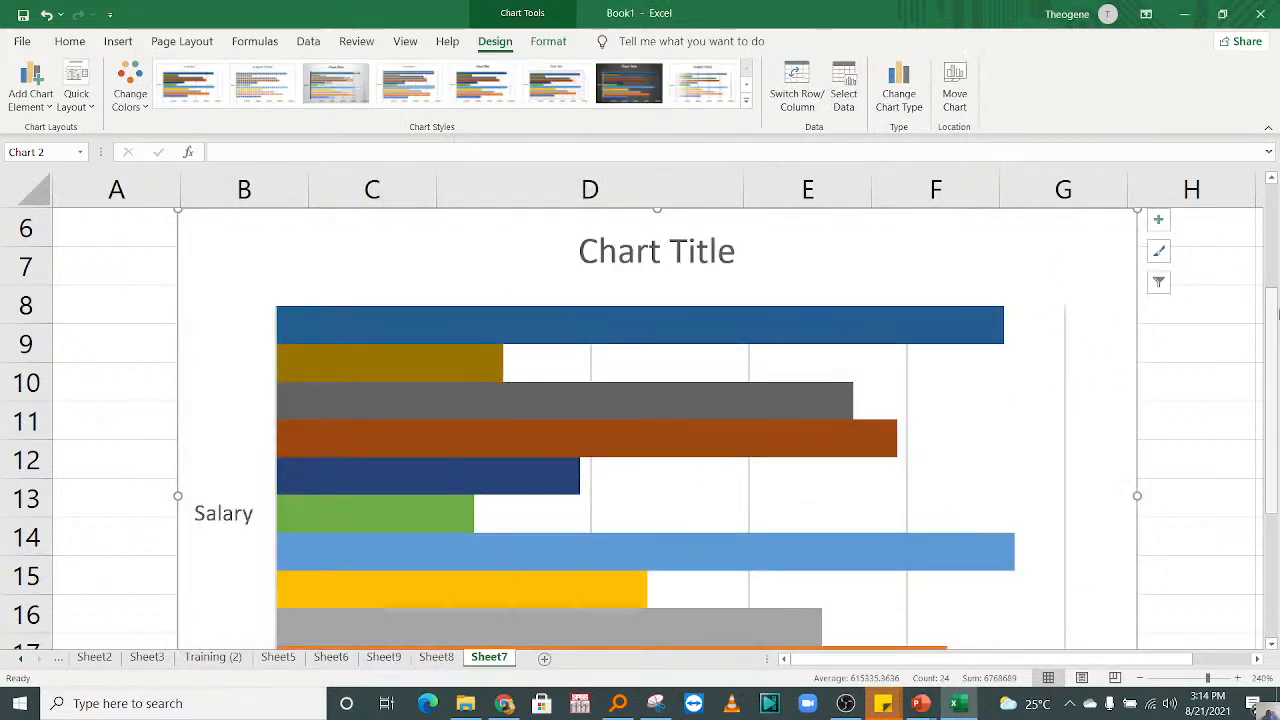
Step: Examine the bar chart's title and its two uppermost salary bars
left_click_drag(1273, 313, 1241, 335)
left_click(572, 298)
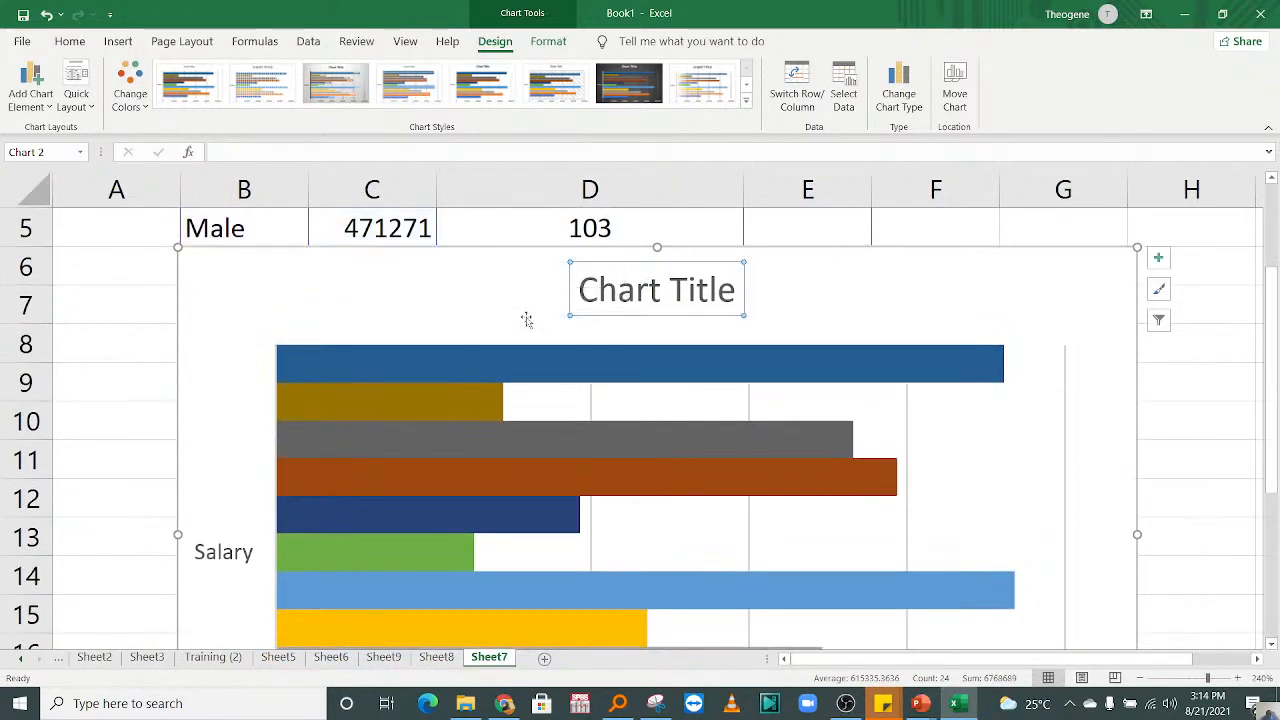
left_click(550, 366)
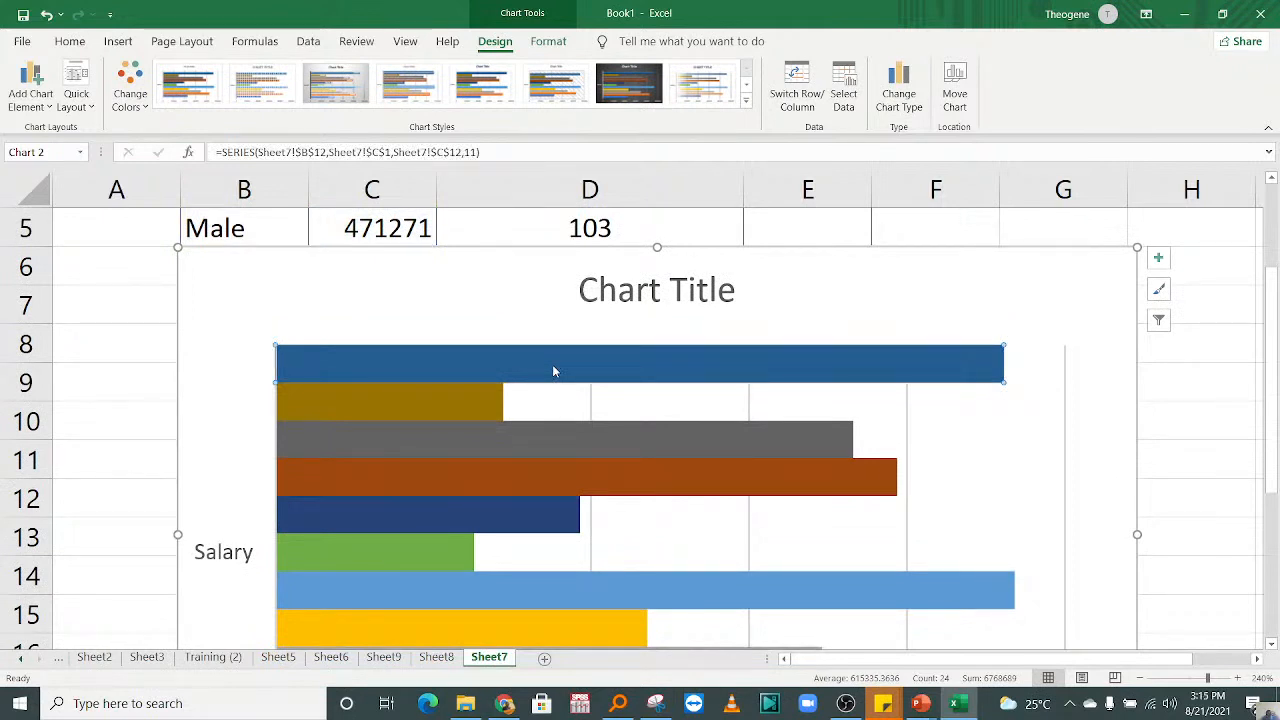
left_click(428, 407)
mouse_move(470, 371)
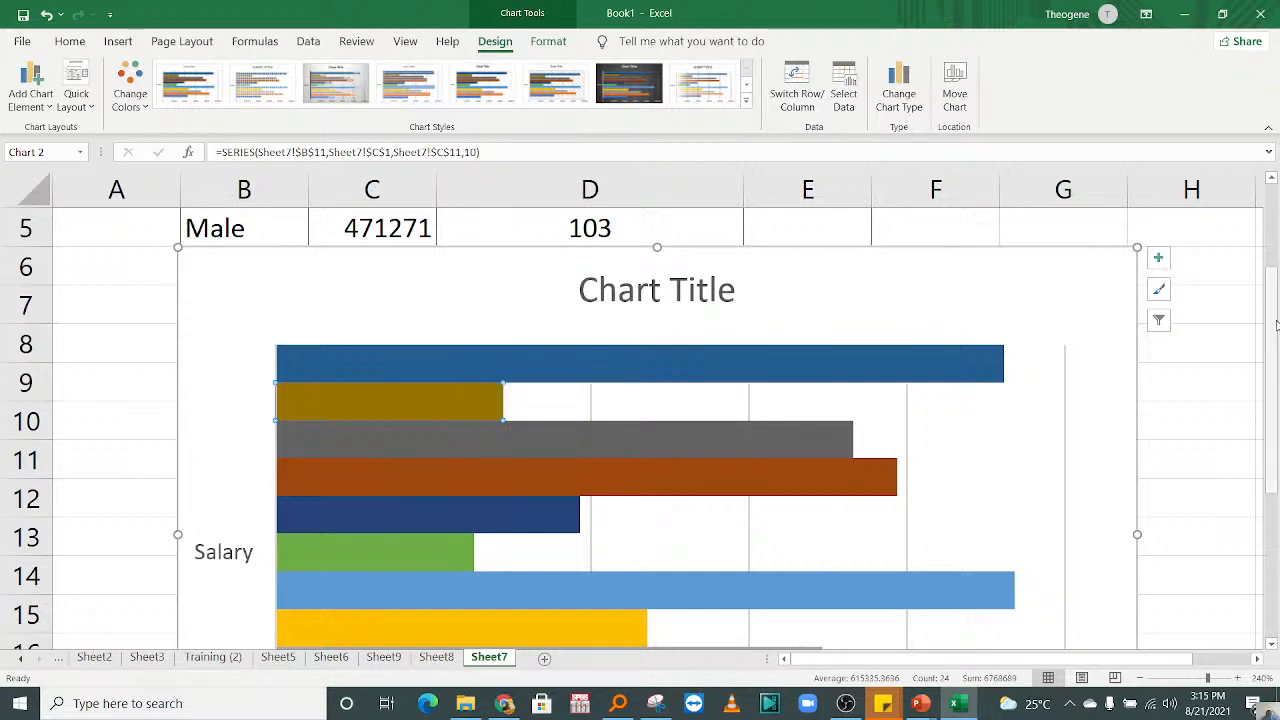
Step: Preview the Histogram type for the bar chart without applying it, and delete the chart from Sheet7
left_click_drag(1277, 325, 1275, 203)
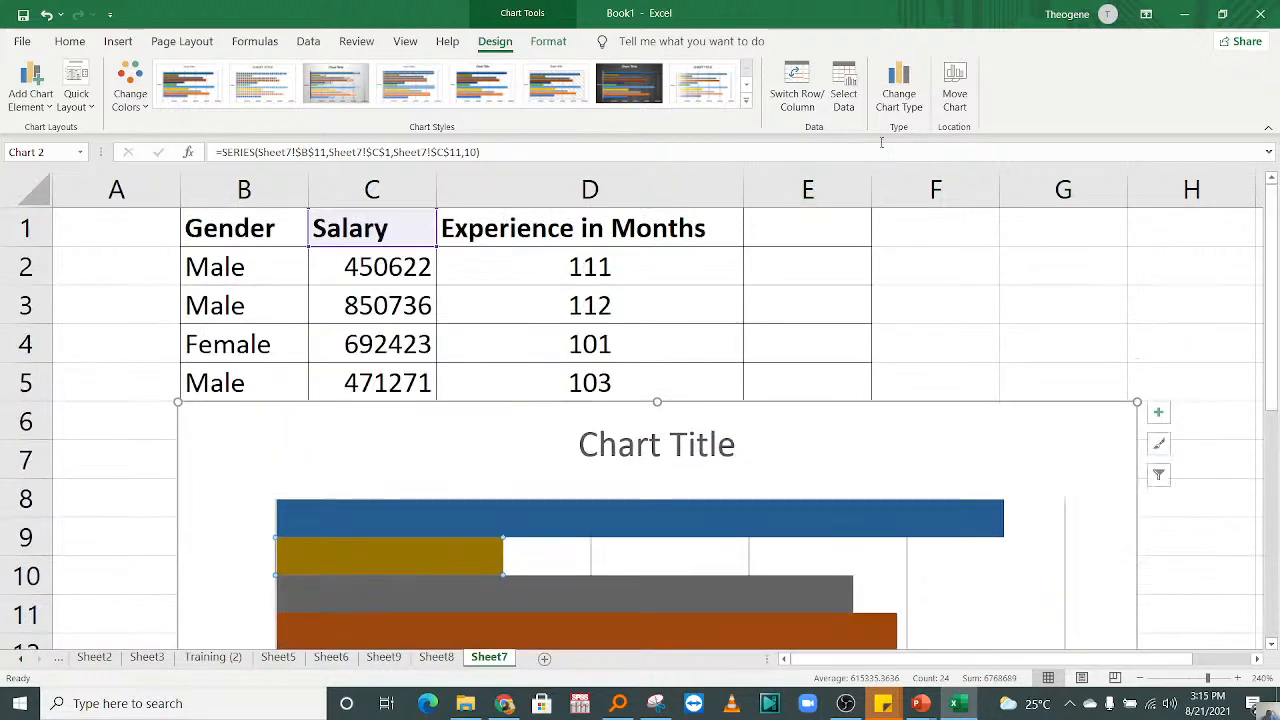
left_click(899, 93)
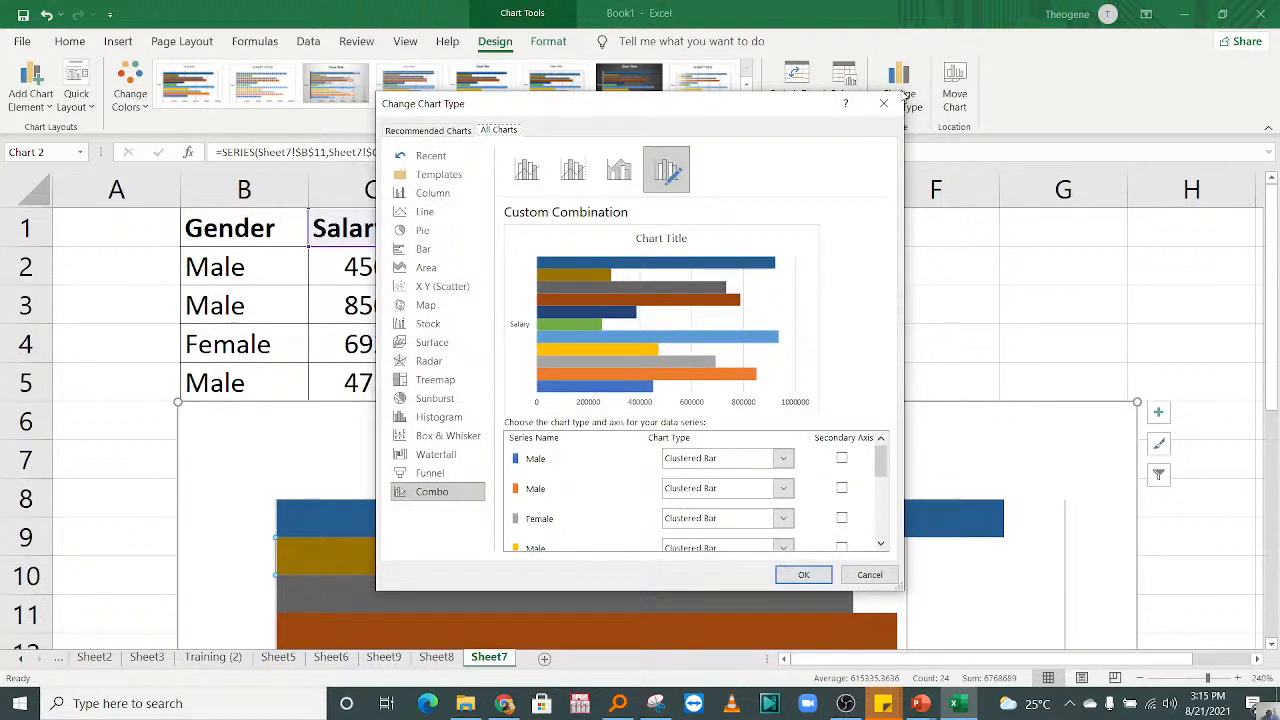
left_click(459, 416)
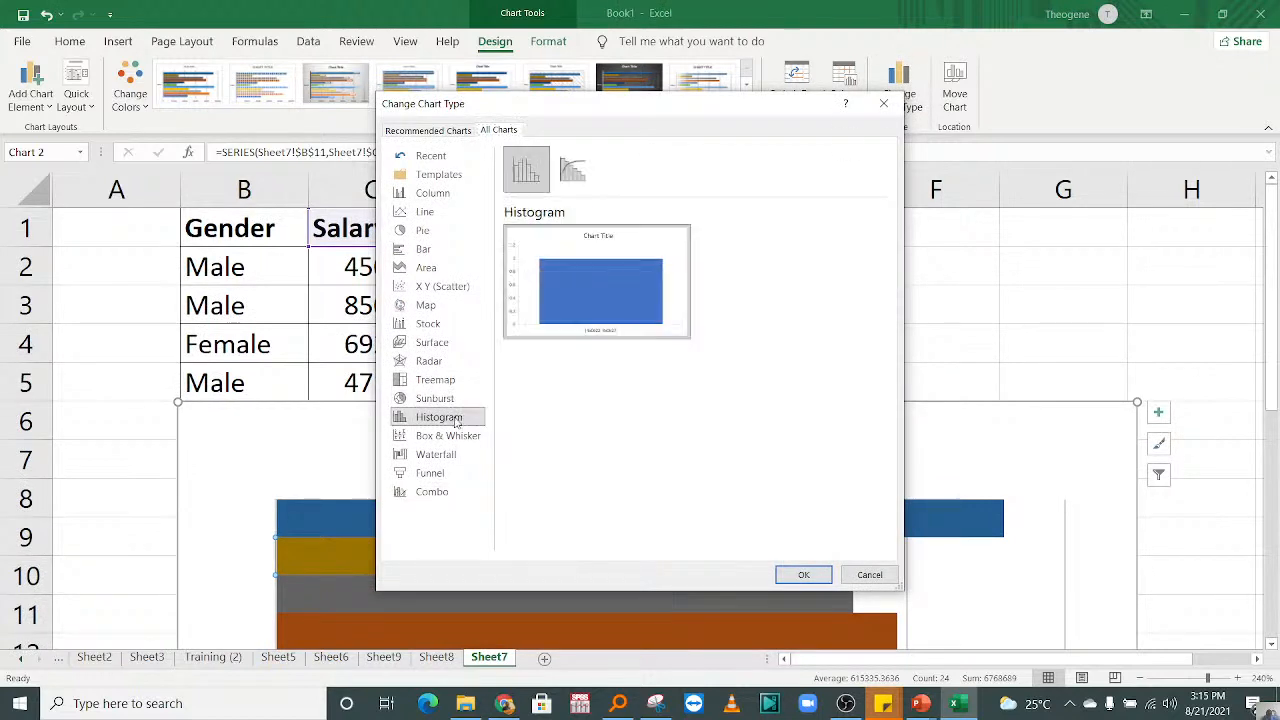
left_click(886, 104)
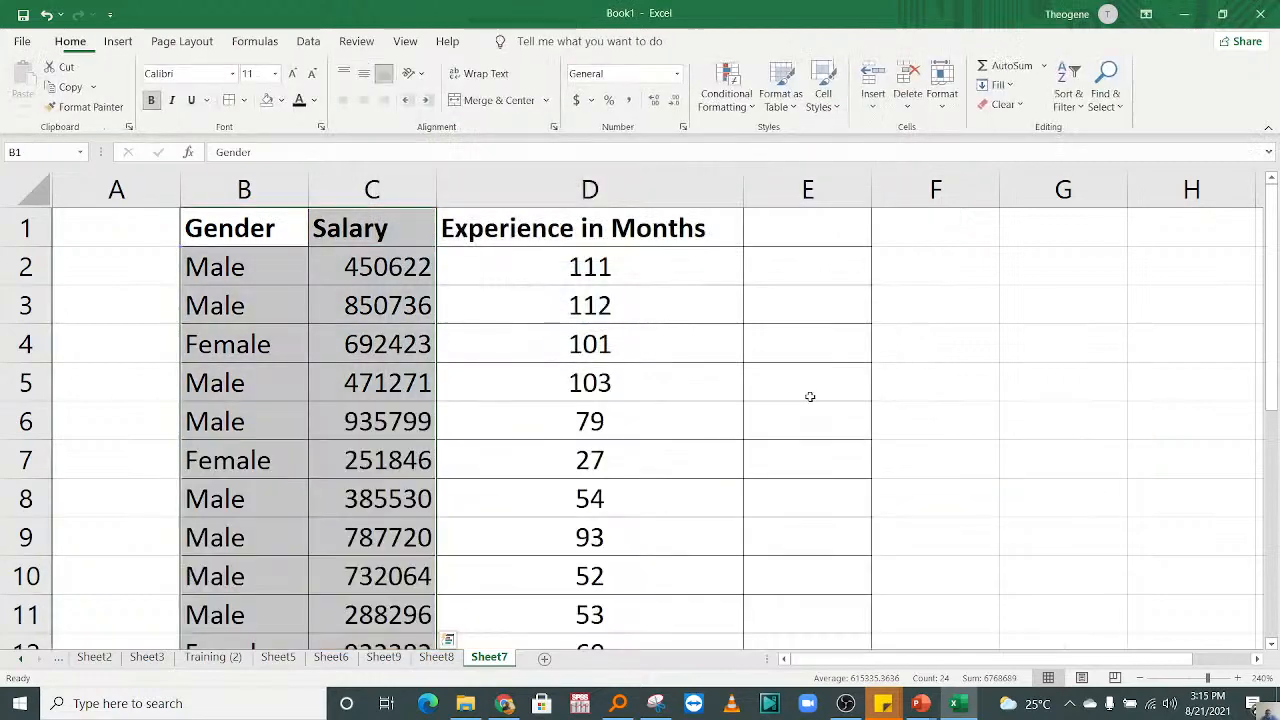
key("Delete")
Step: Select the salary data C1:C12 including its header and check its recommended charts
left_click_drag(365, 228, 437, 483)
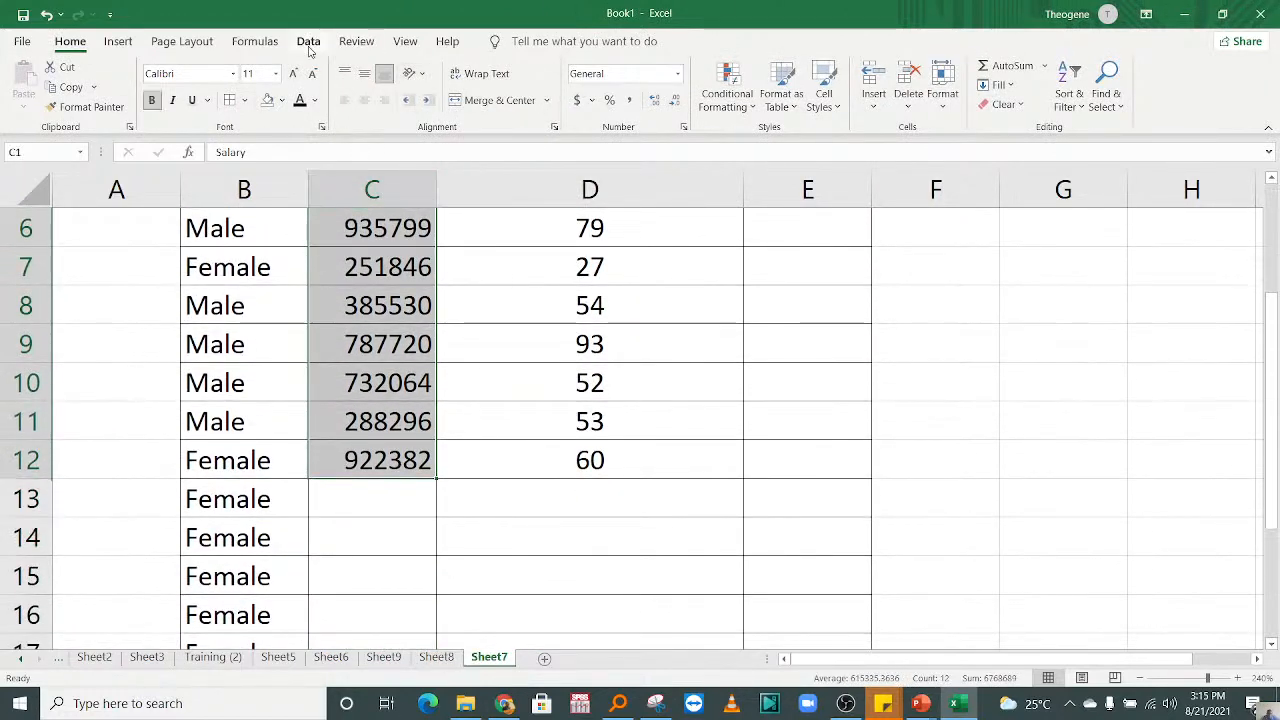
left_click(118, 41)
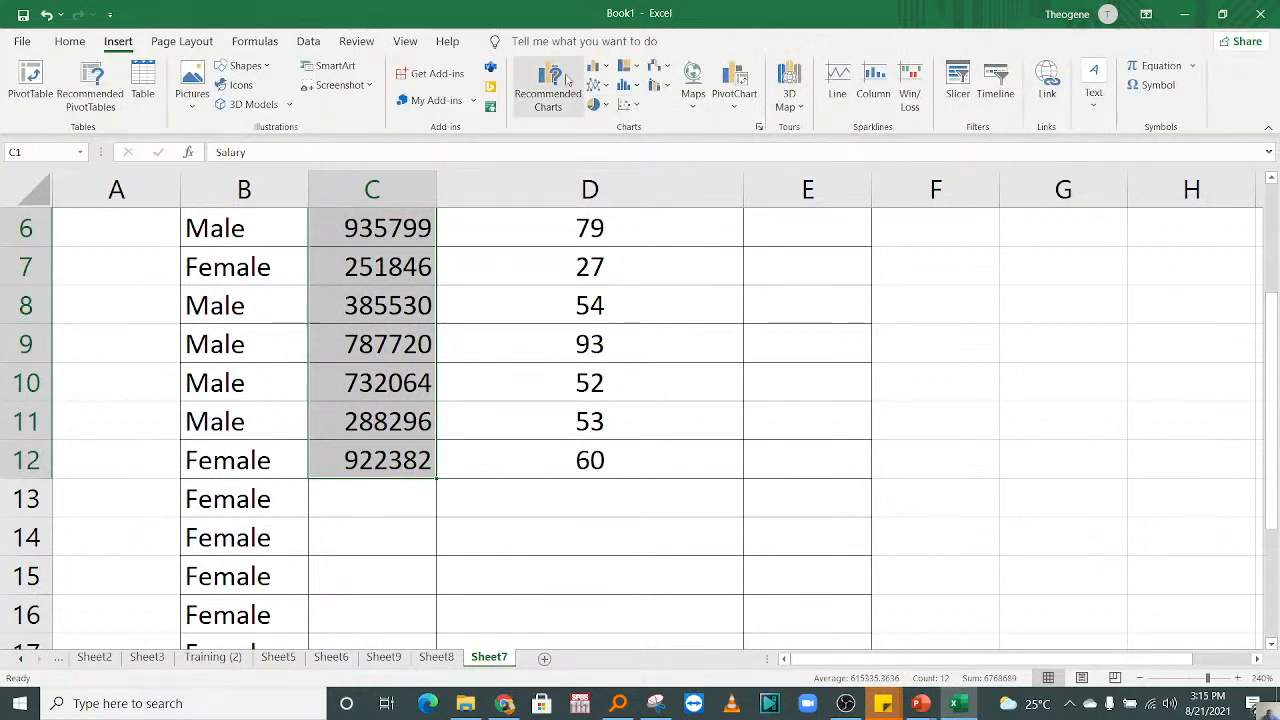
left_click(566, 78)
left_click(886, 100)
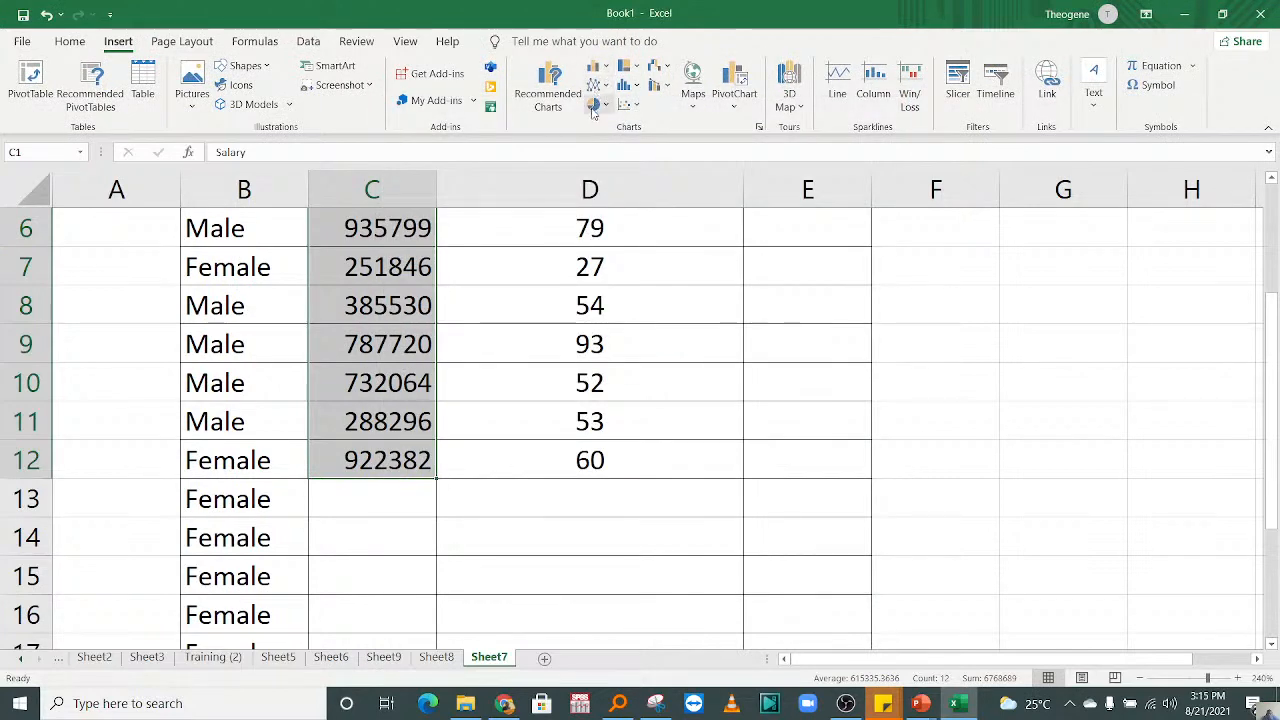
Step: Browse the PivotChart, Combo, Waterfall, recommended and Treemap chart options for a type that suits the salary data
left_click(733, 100)
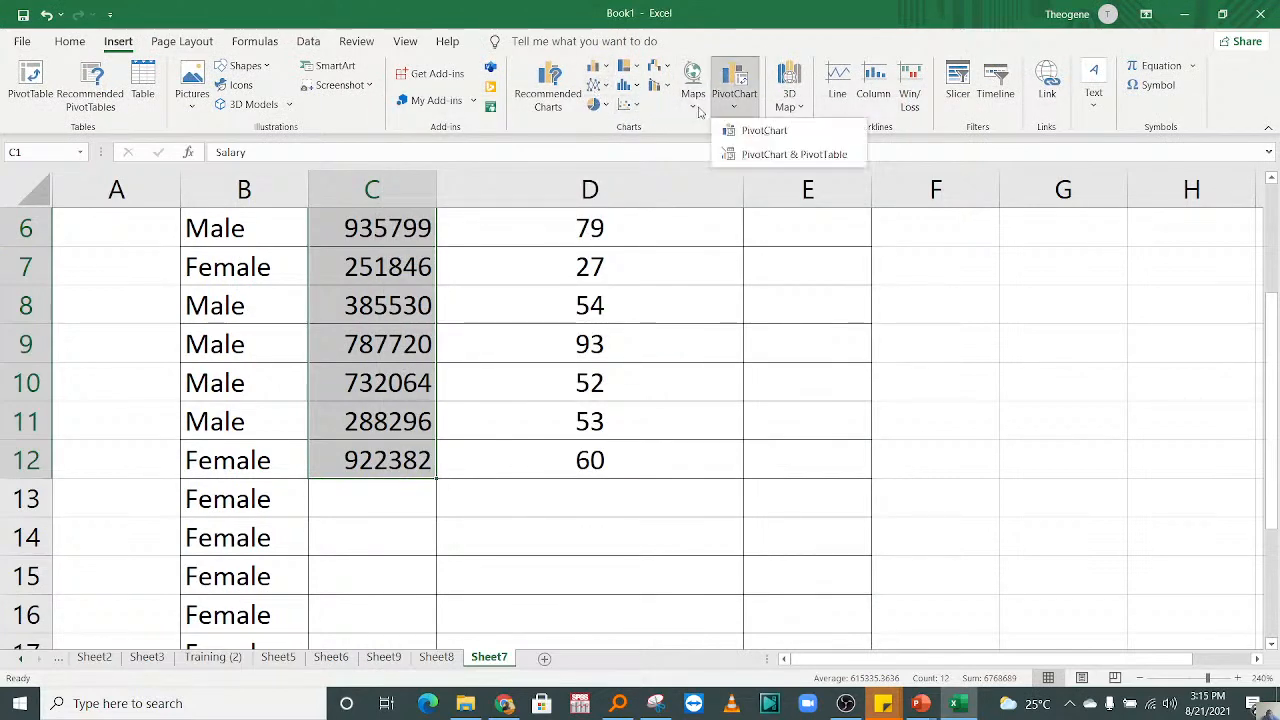
left_click(666, 72)
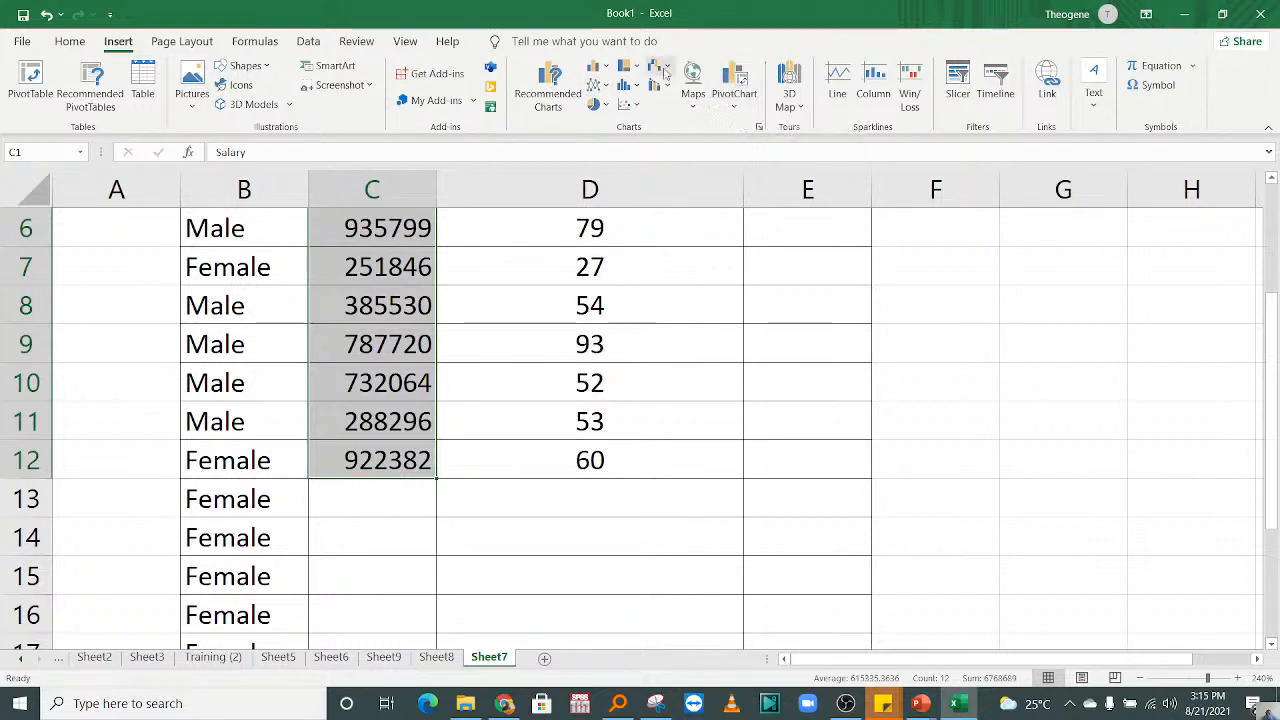
left_click(666, 86)
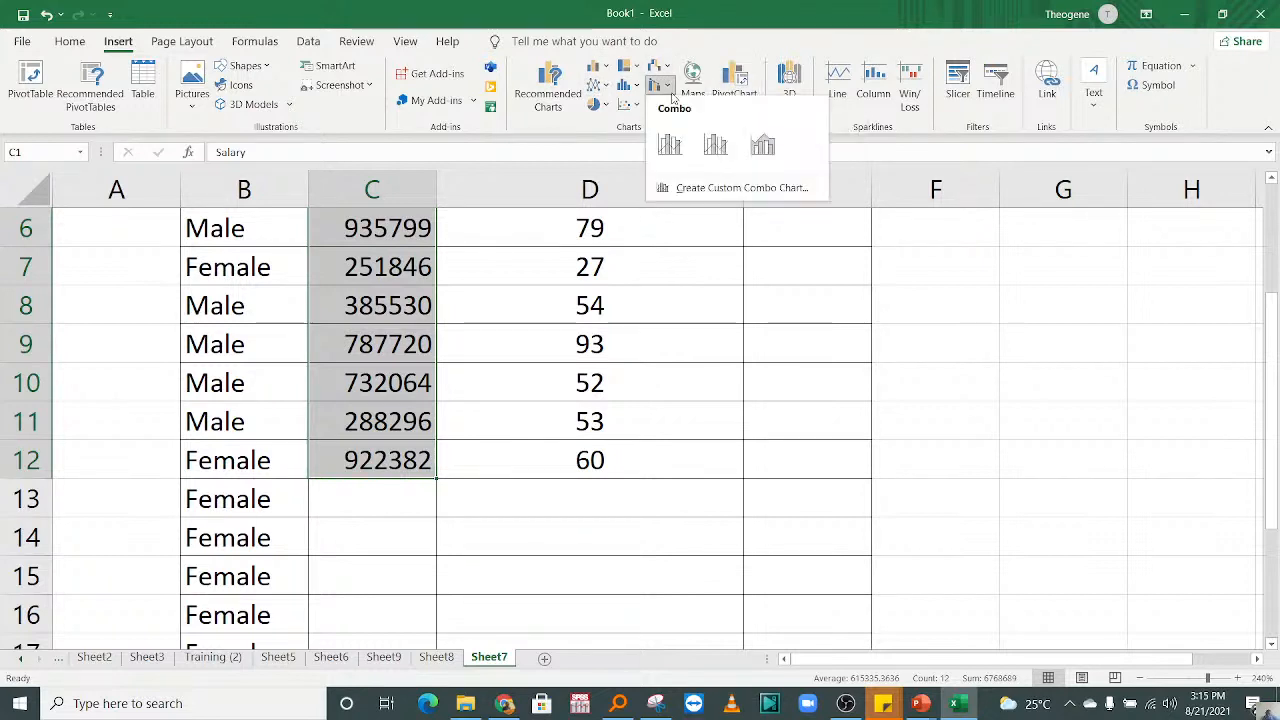
left_click(668, 70)
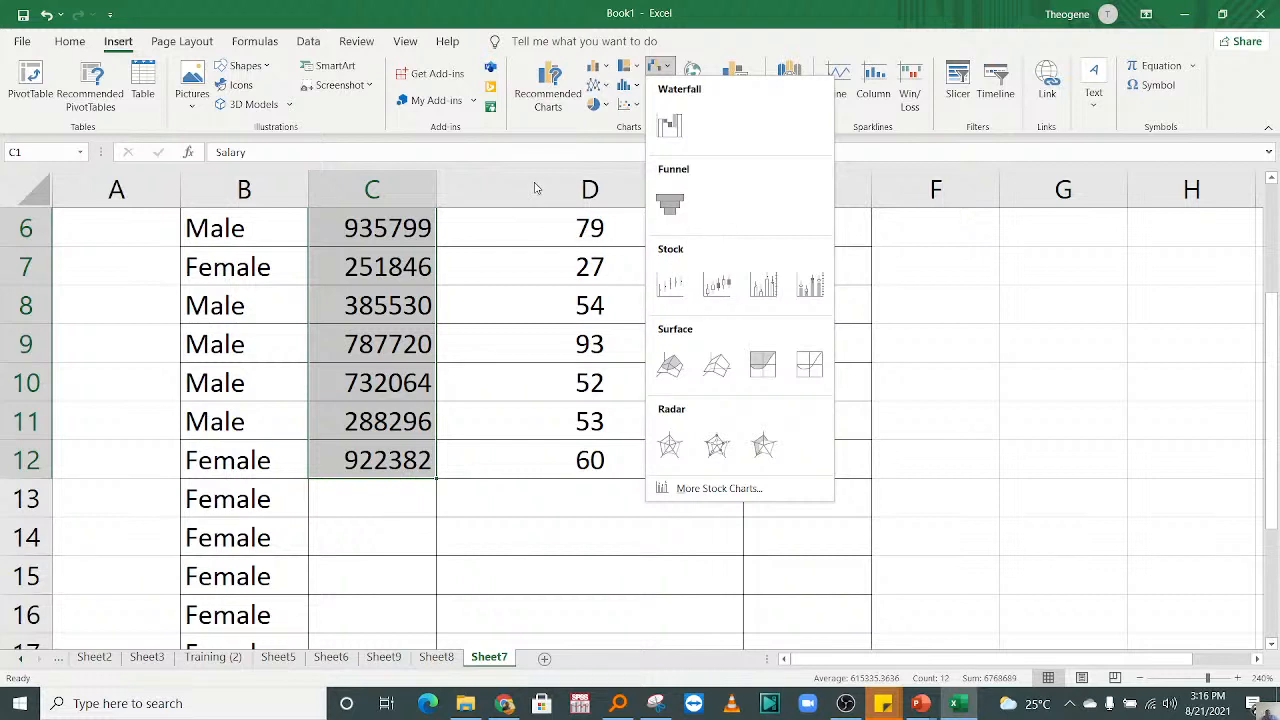
left_click(567, 97)
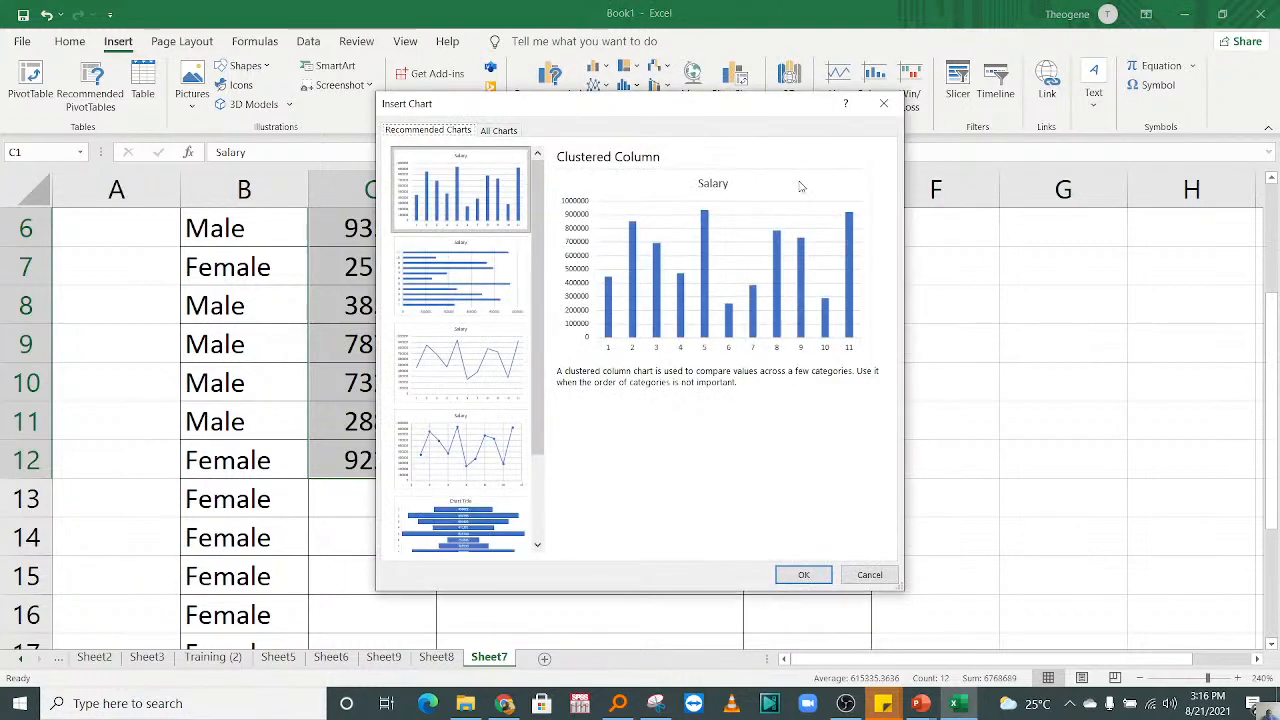
left_click(884, 103)
left_click(628, 68)
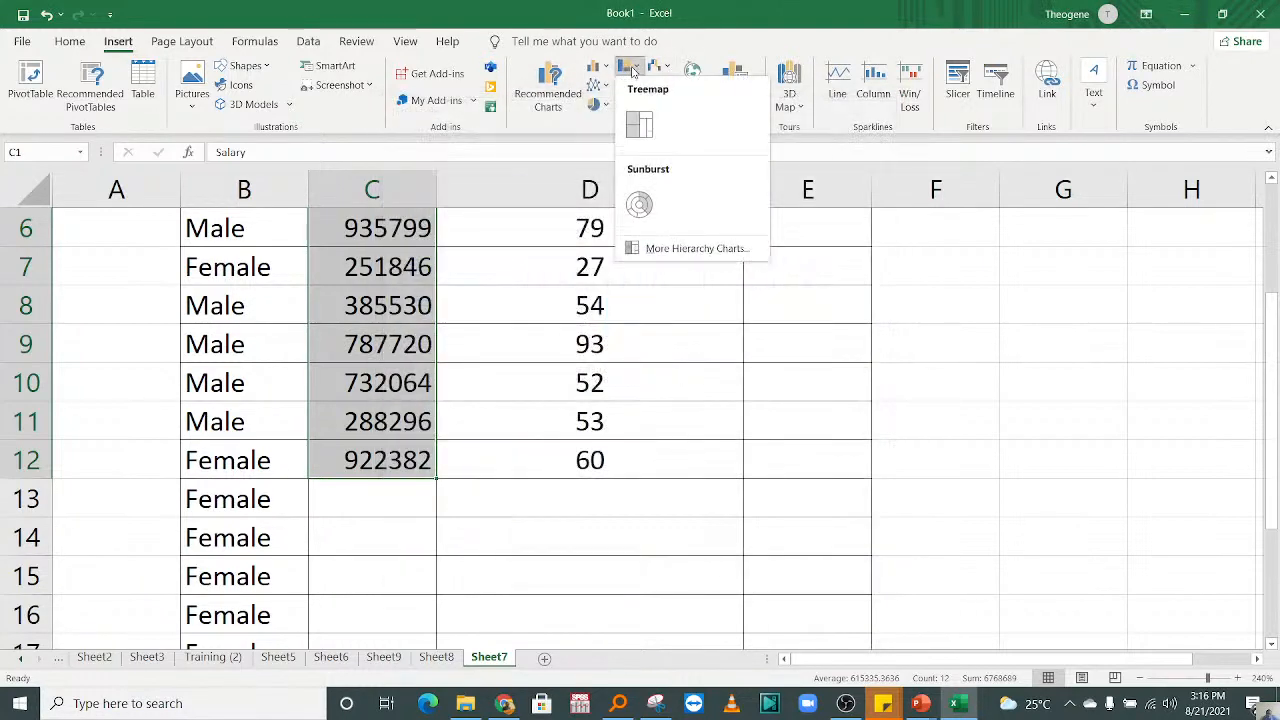
Step: Insert a histogram of the selected salary data, examine it down to the bin labels, and delete the chart
left_click(606, 66)
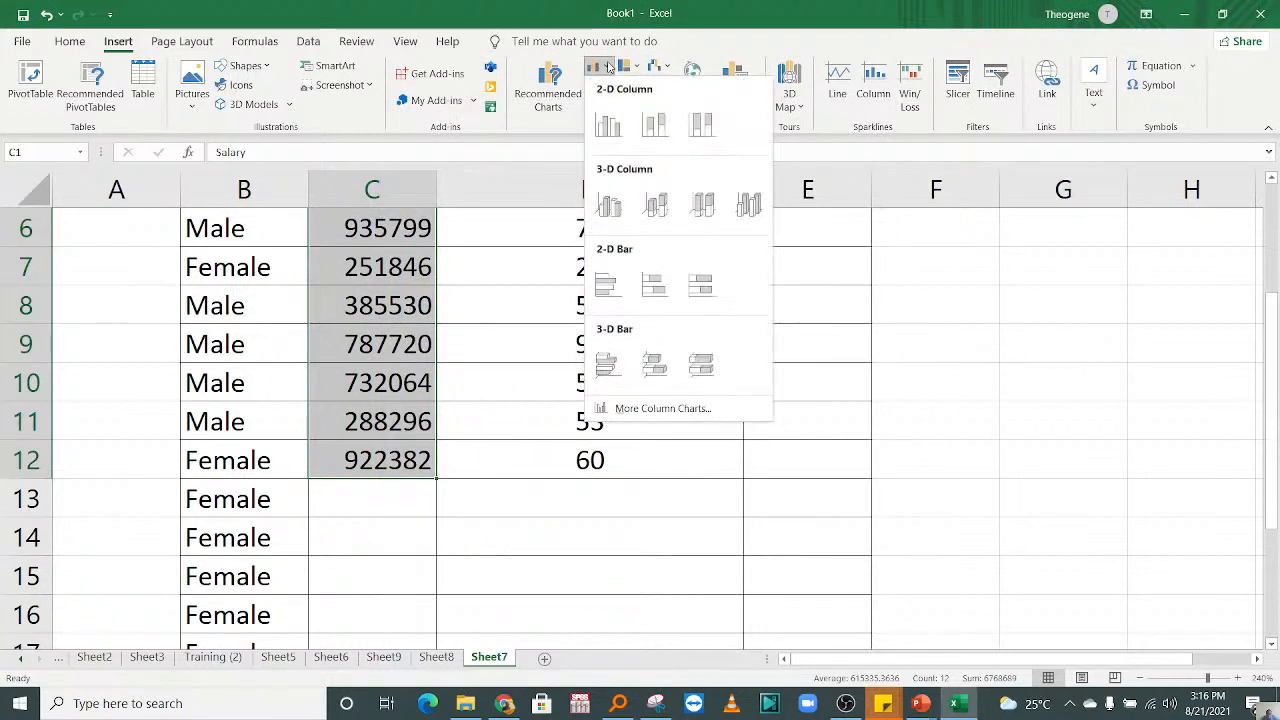
left_click(675, 409)
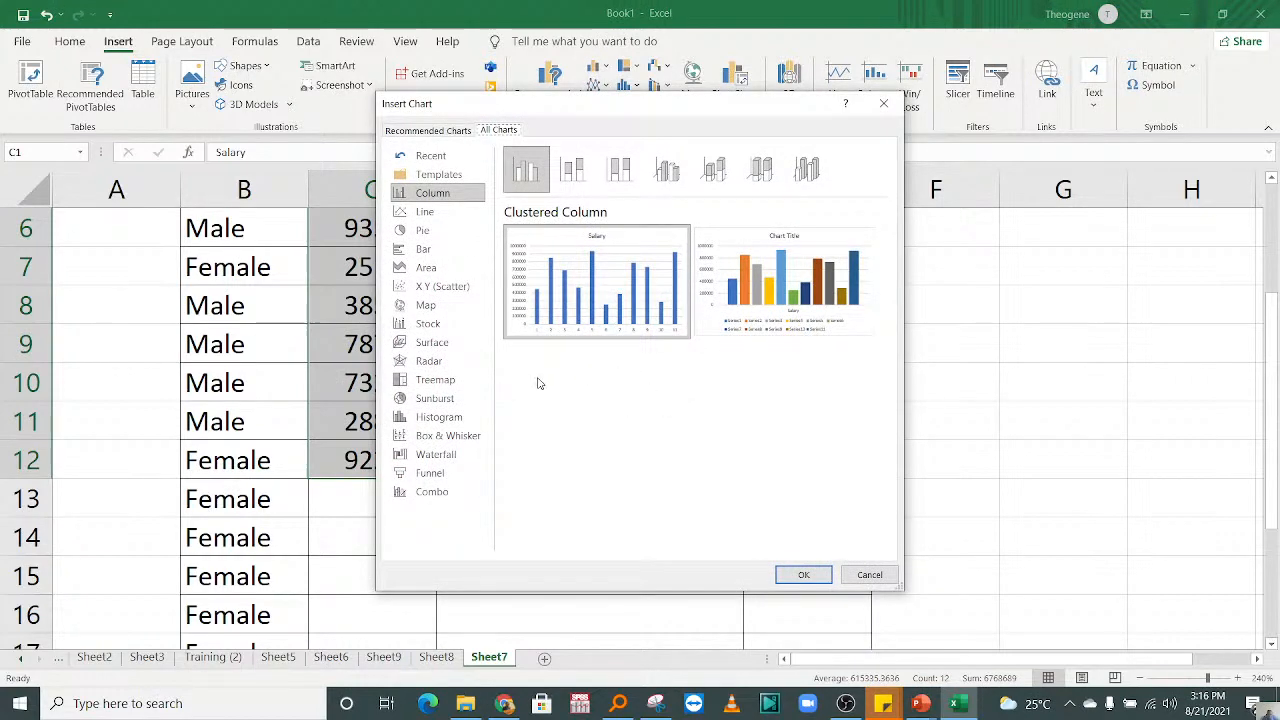
left_click(435, 418)
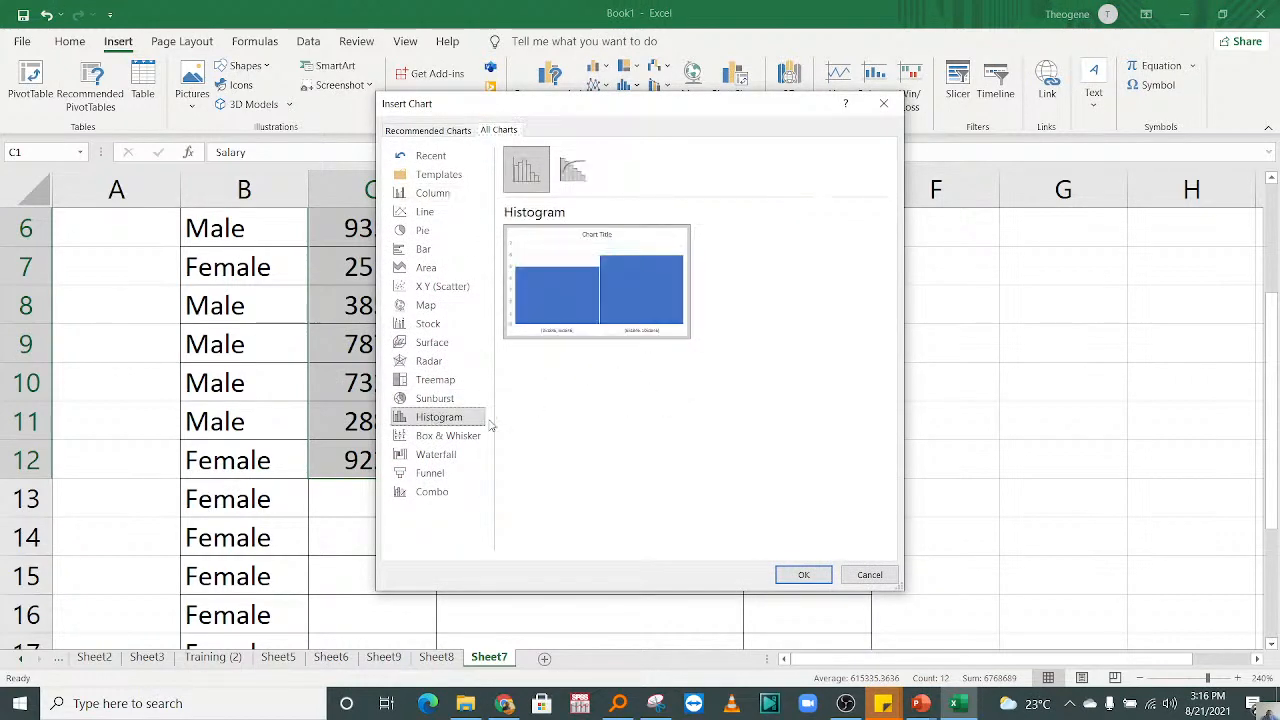
left_click(803, 574)
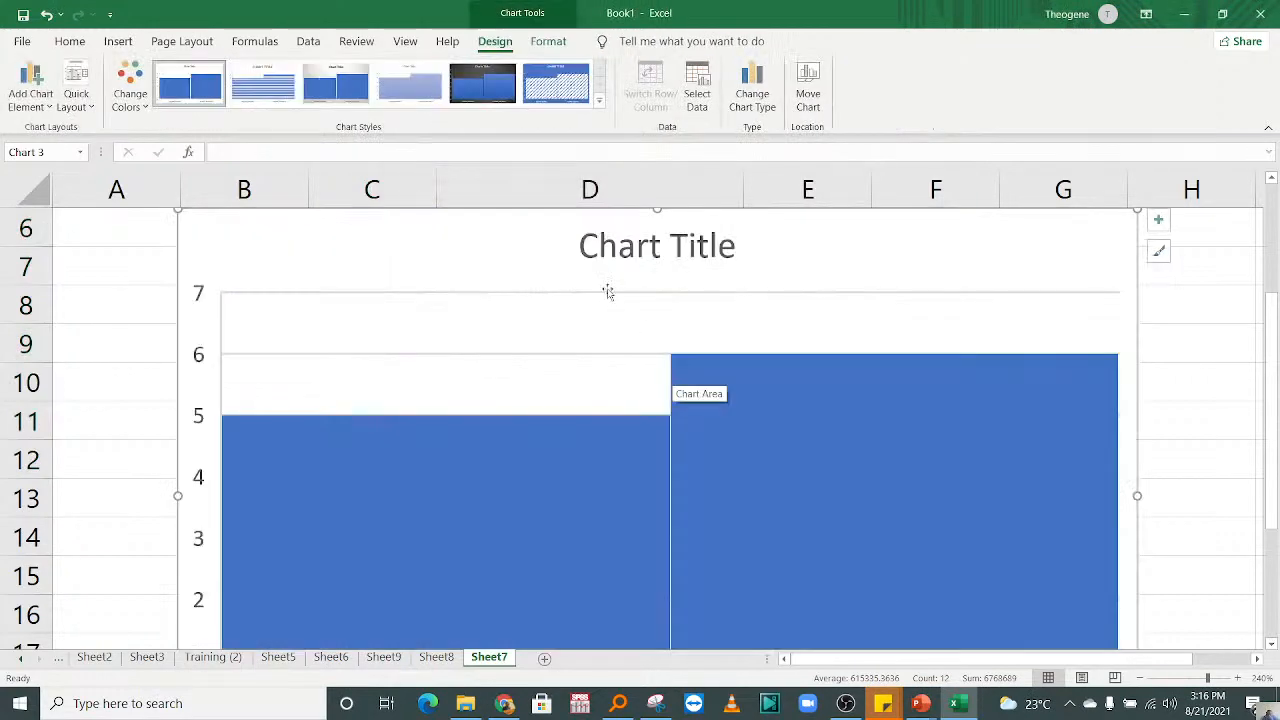
left_click_drag(1271, 470, 1246, 562)
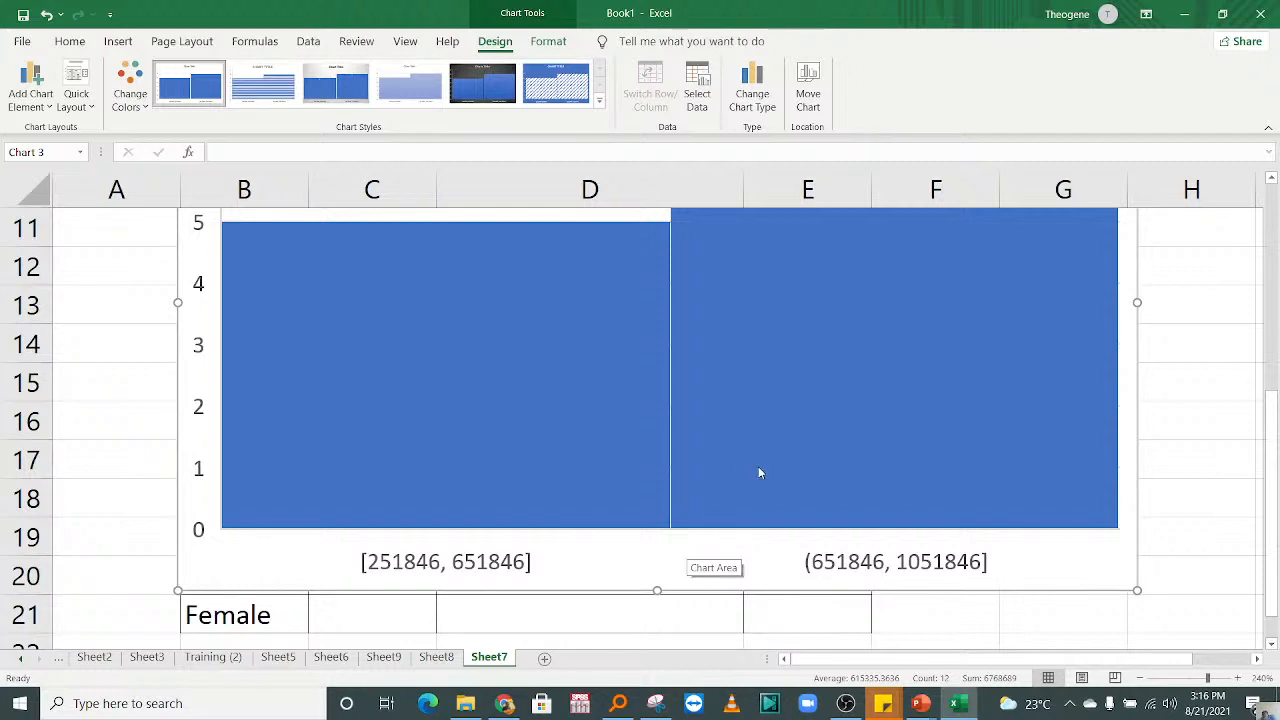
left_click_drag(1276, 450, 1274, 340)
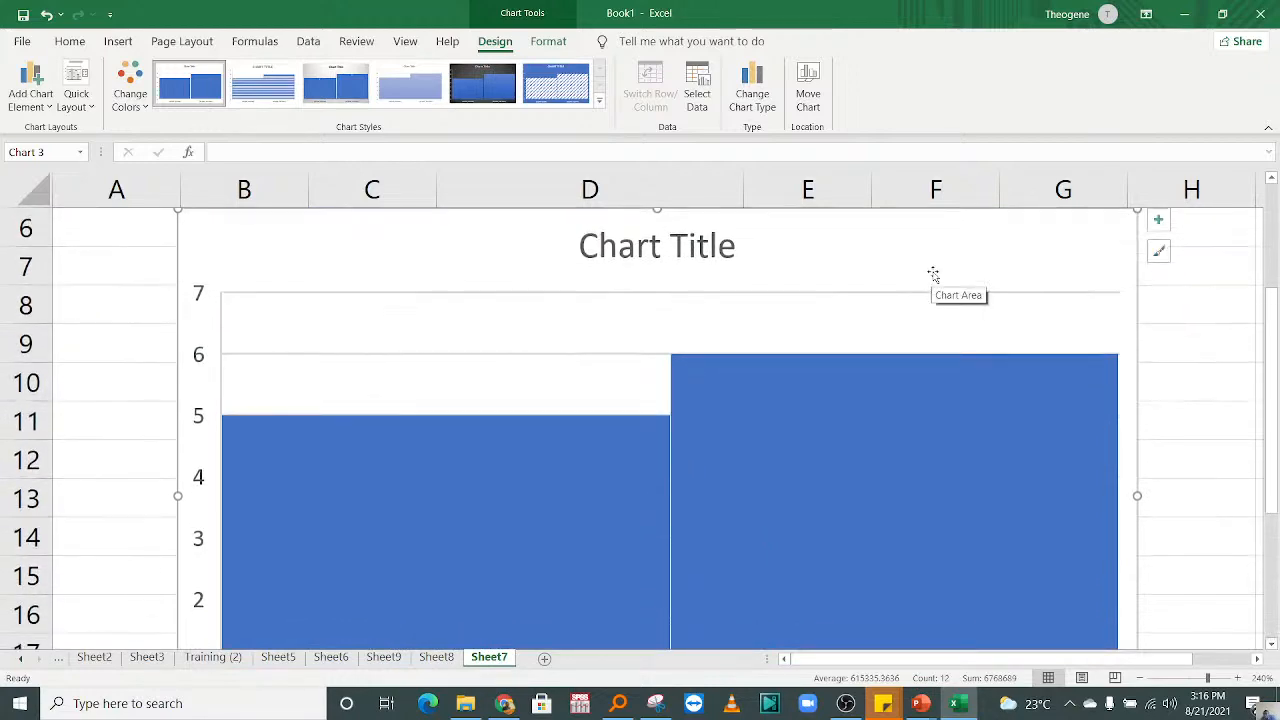
key("Delete")
Step: Select the Salary and Experience in Months data C1:D12 with headers and insert the recommended Scatter chart
left_click_drag(566, 471, 602, 263)
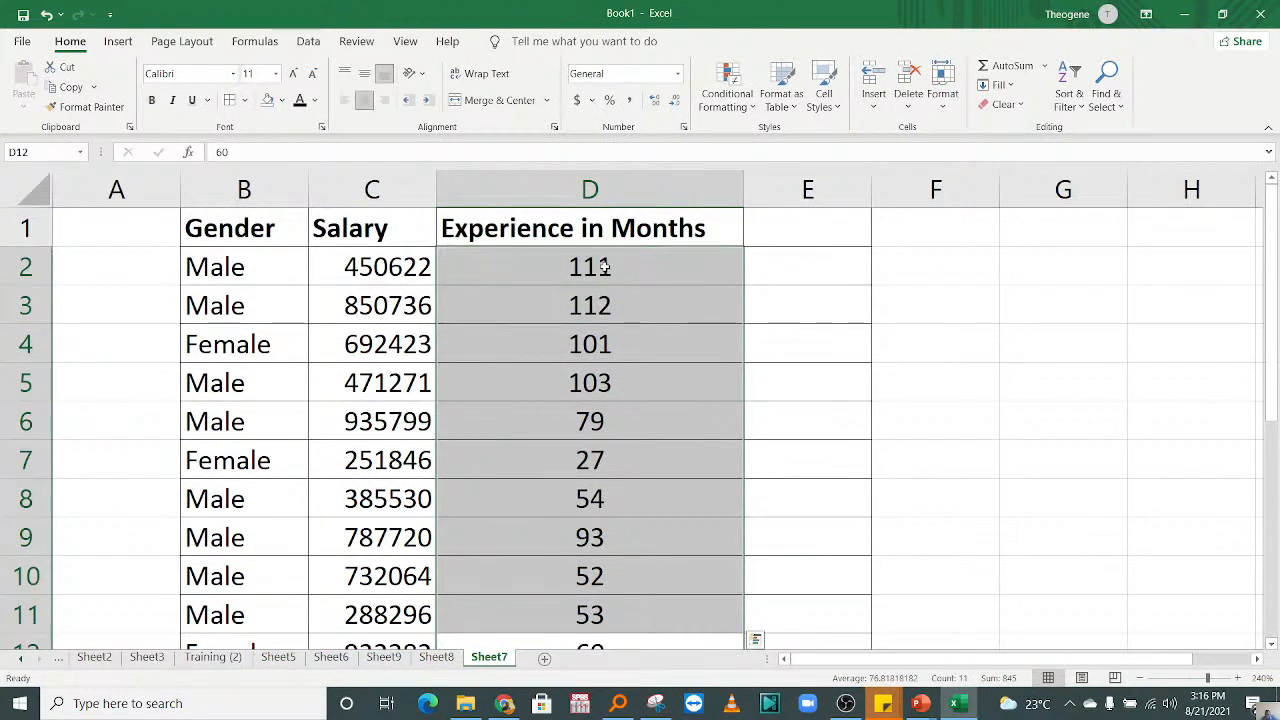
left_click_drag(395, 265, 495, 263)
left_click_drag(406, 232, 643, 529)
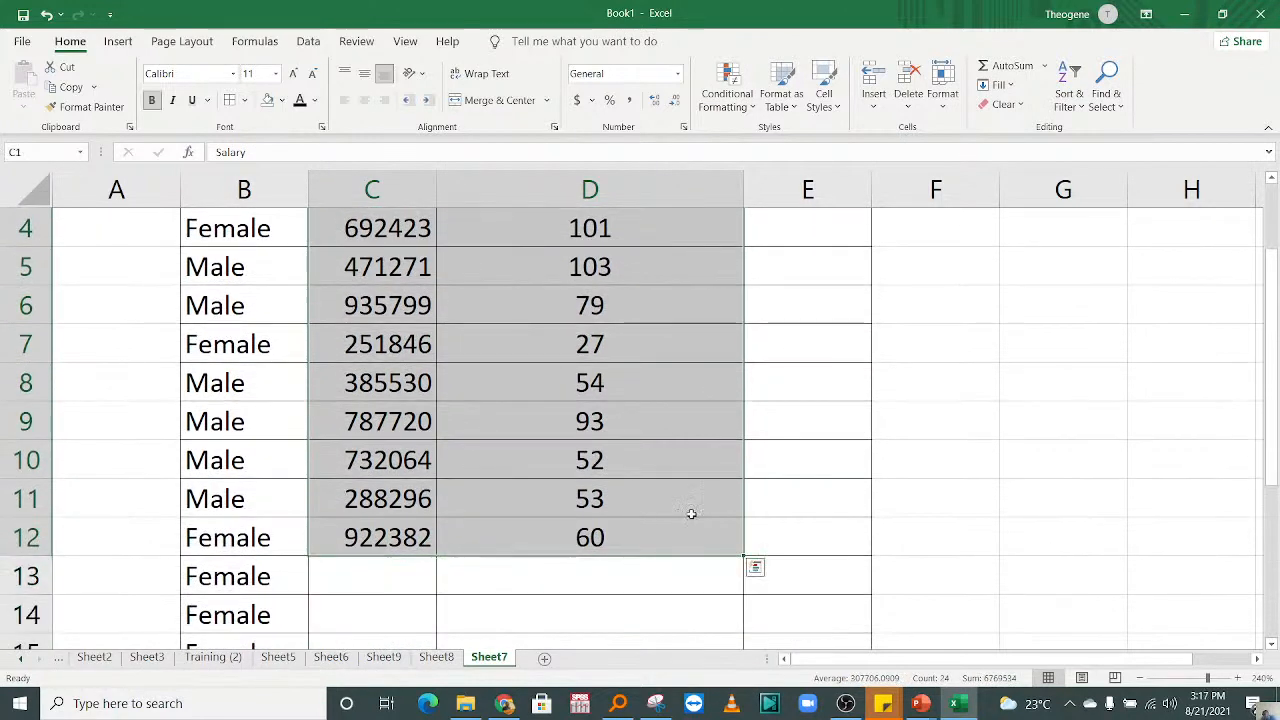
left_click_drag(1272, 400, 1200, 286)
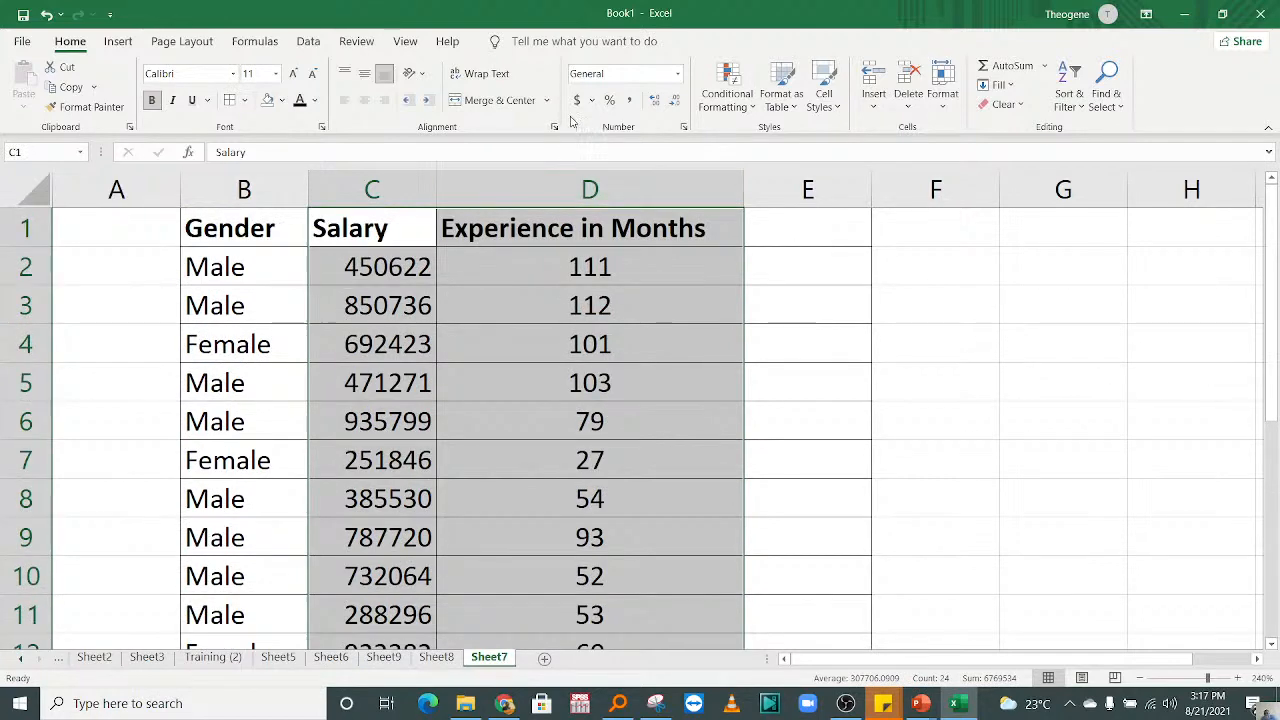
left_click(308, 41)
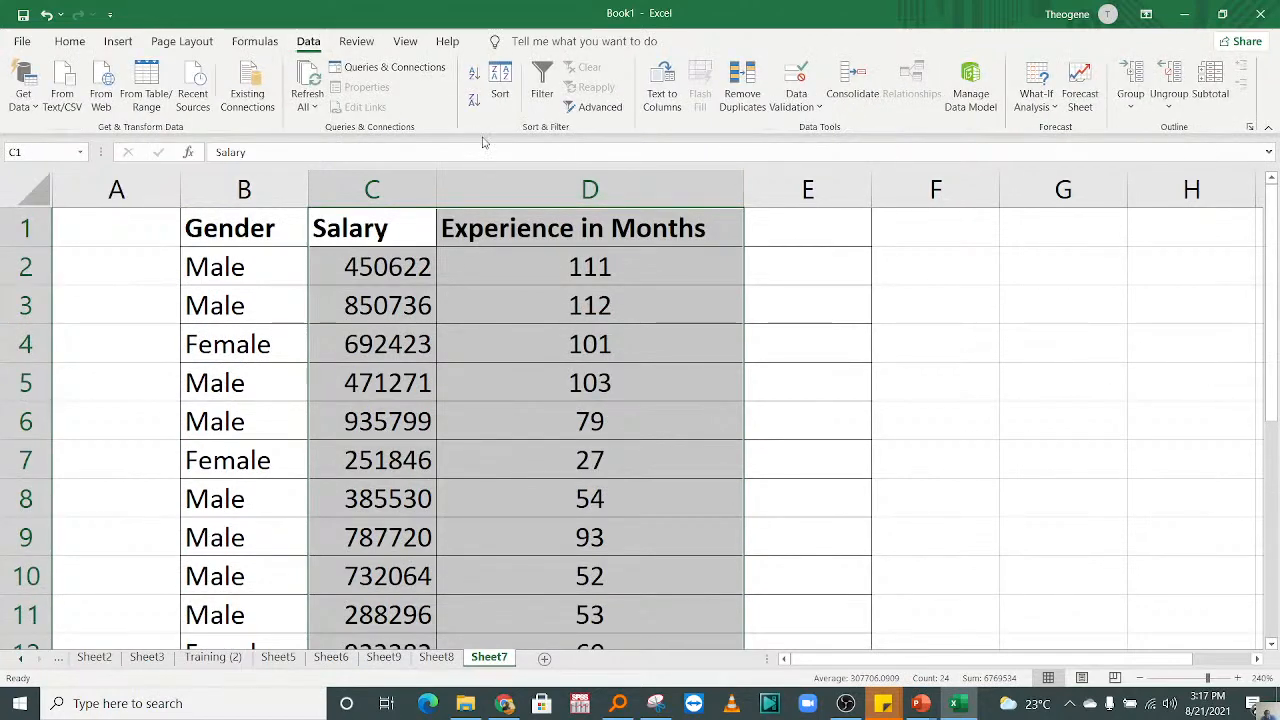
left_click(117, 42)
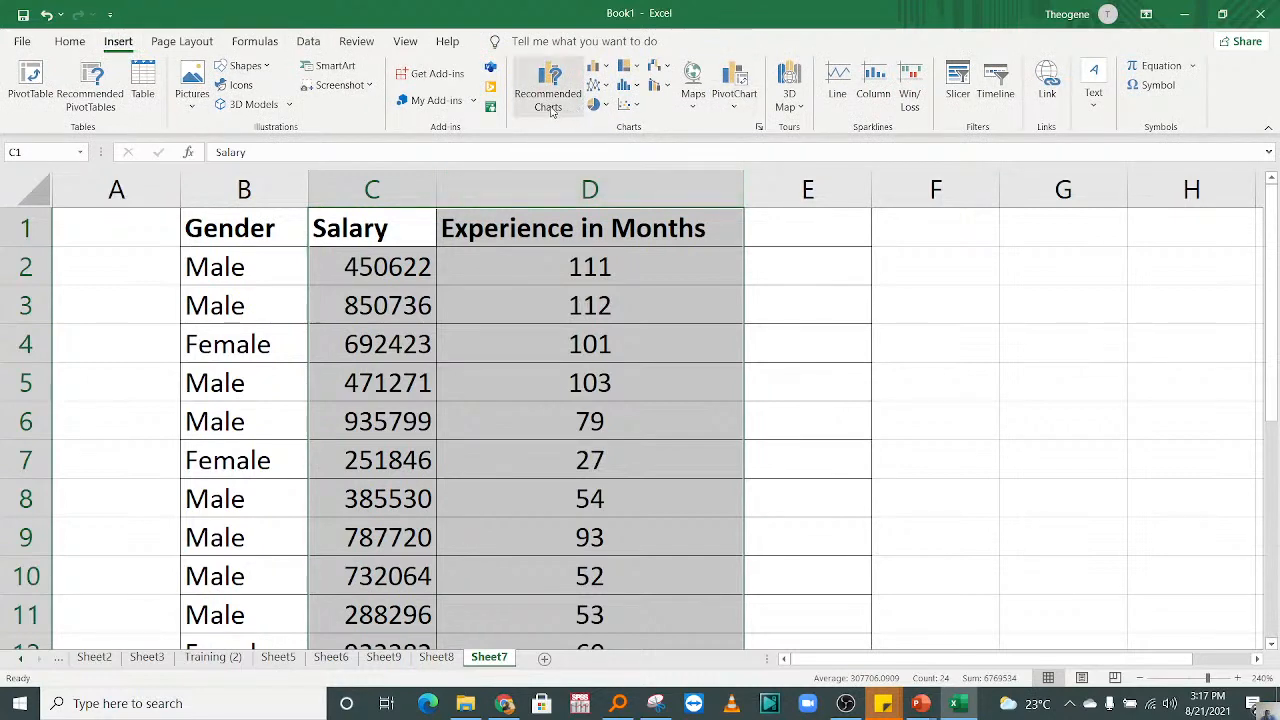
left_click(549, 98)
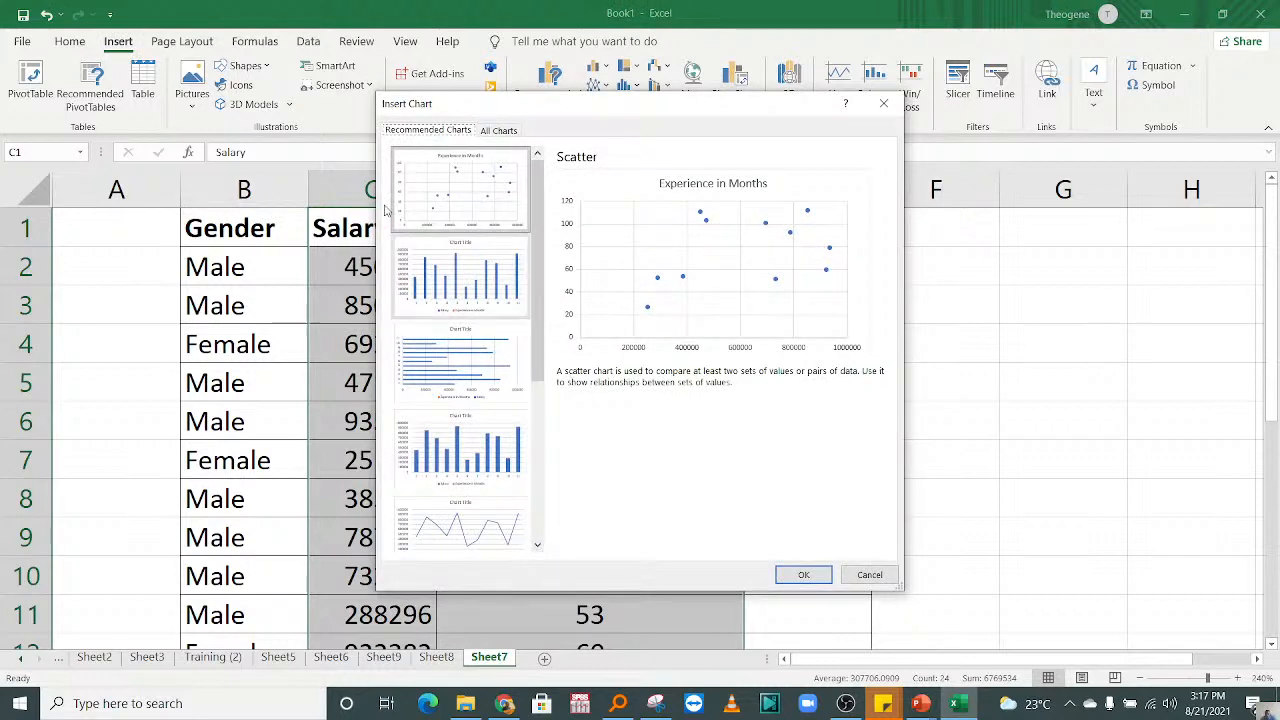
left_click(792, 576)
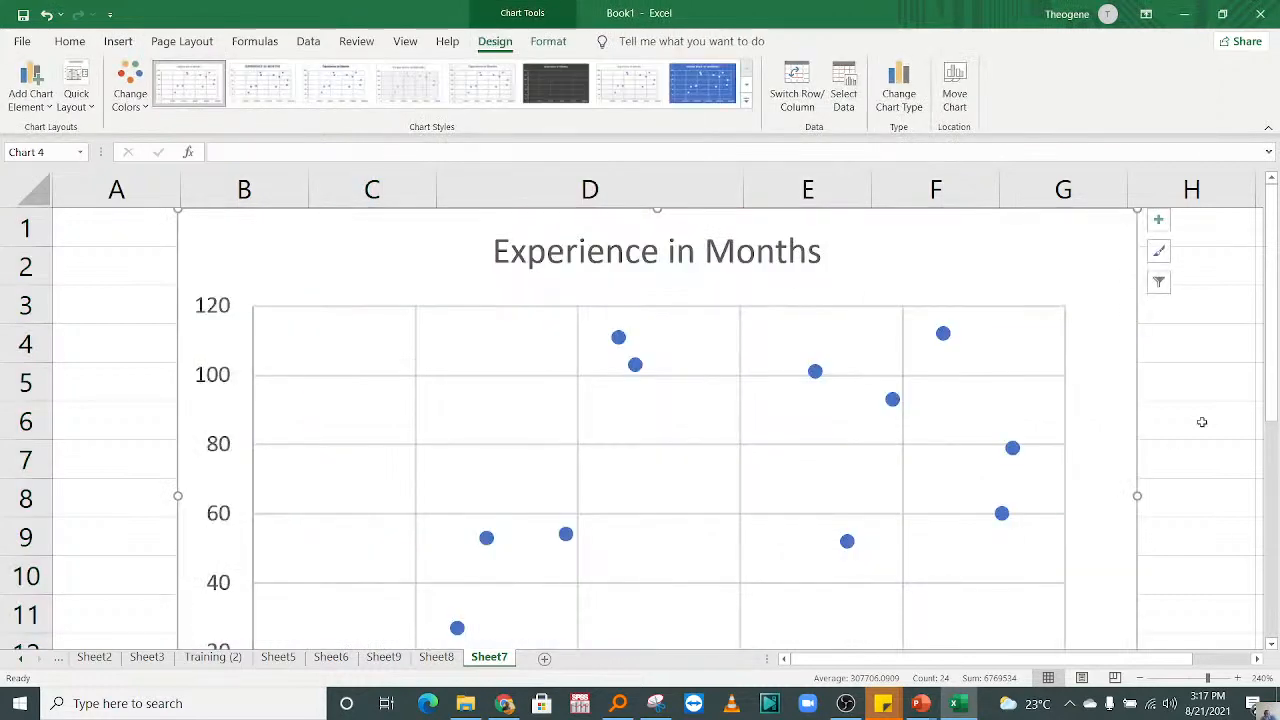
Step: Examine the scatter chart's points against both axes, from its title down to the salary scale
left_click_drag(1271, 412, 1270, 455)
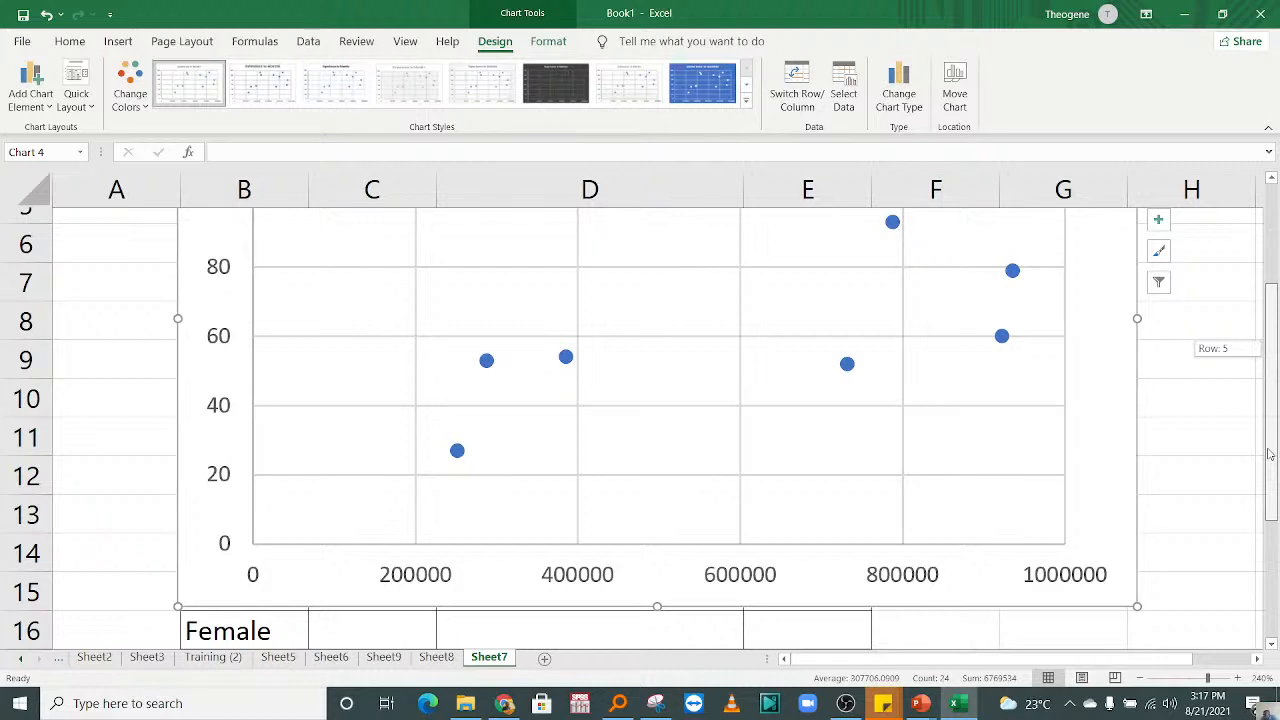
left_click_drag(1269, 455, 1269, 457)
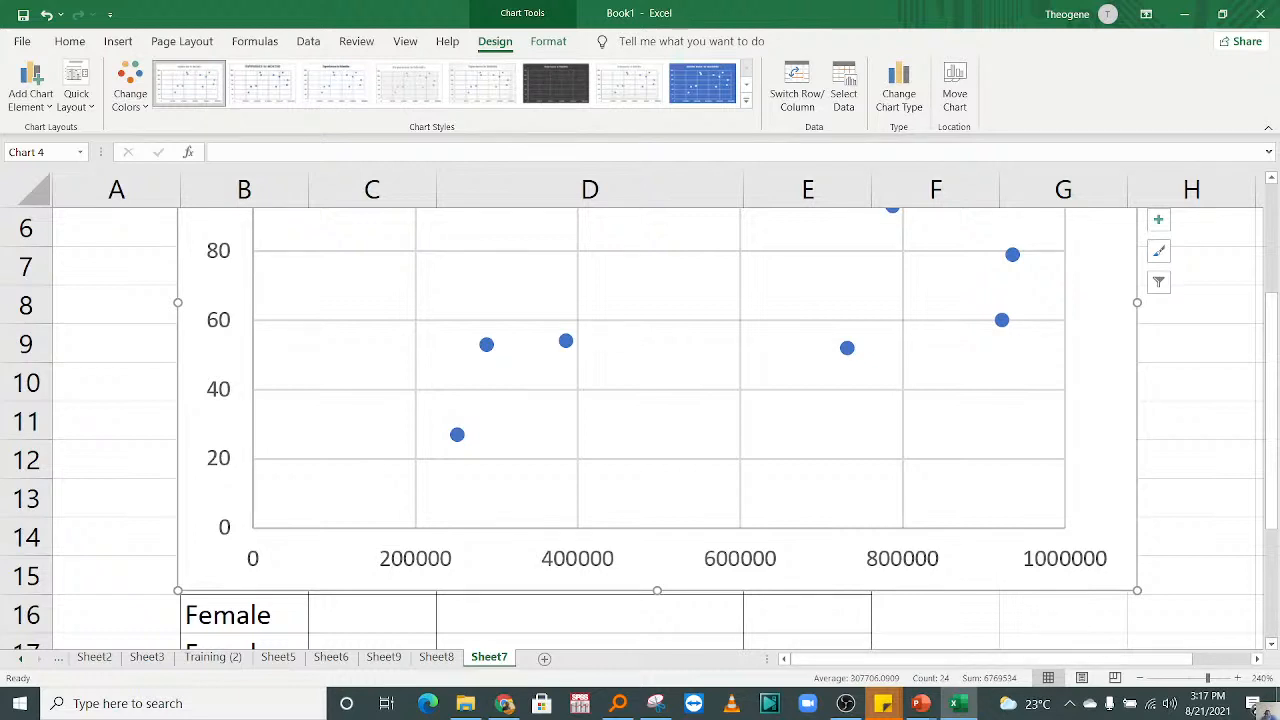
left_click_drag(1276, 470, 1223, 493)
left_click_drag(1223, 493, 1235, 406)
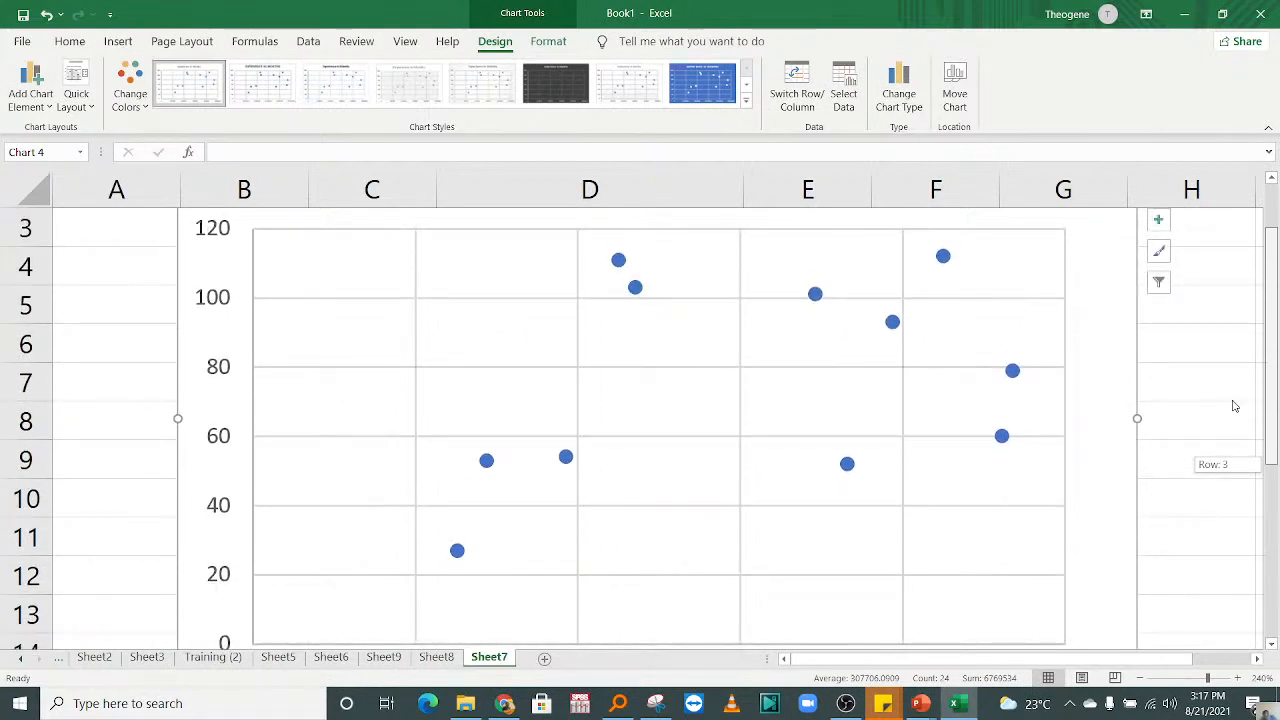
left_click_drag(1235, 406, 1234, 457)
left_click_drag(1260, 375, 1275, 320)
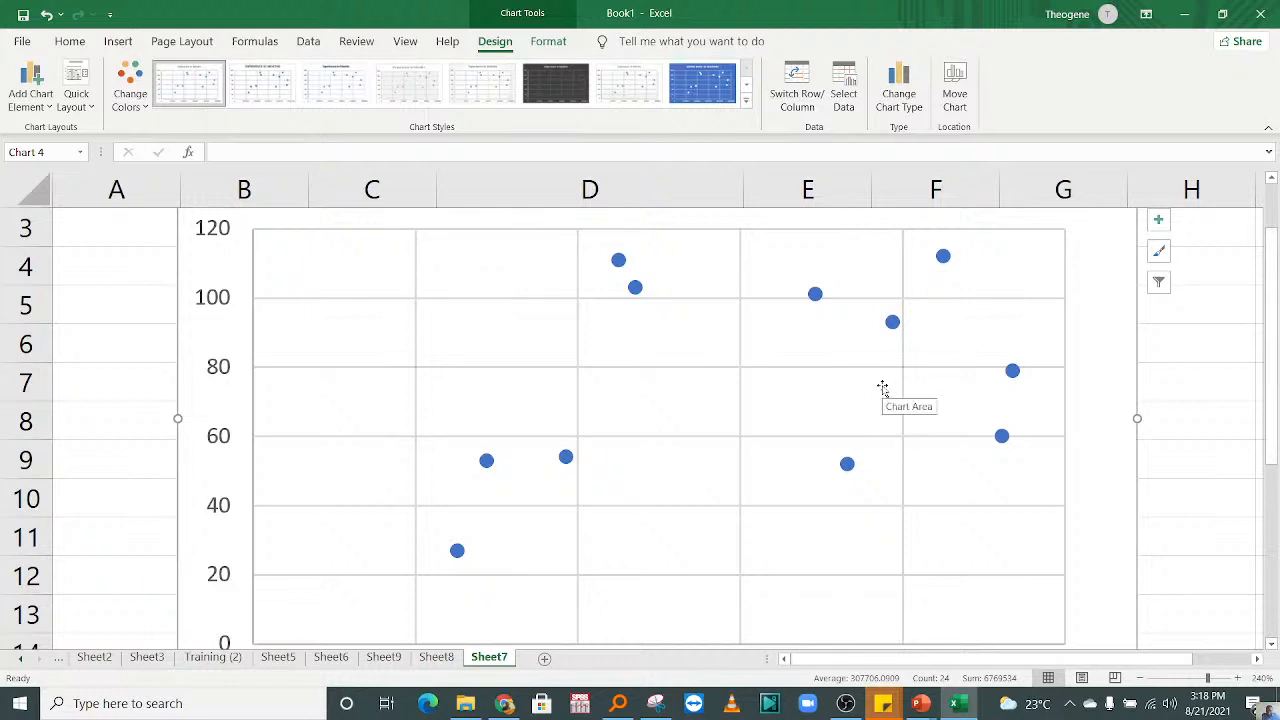
left_click(770, 388)
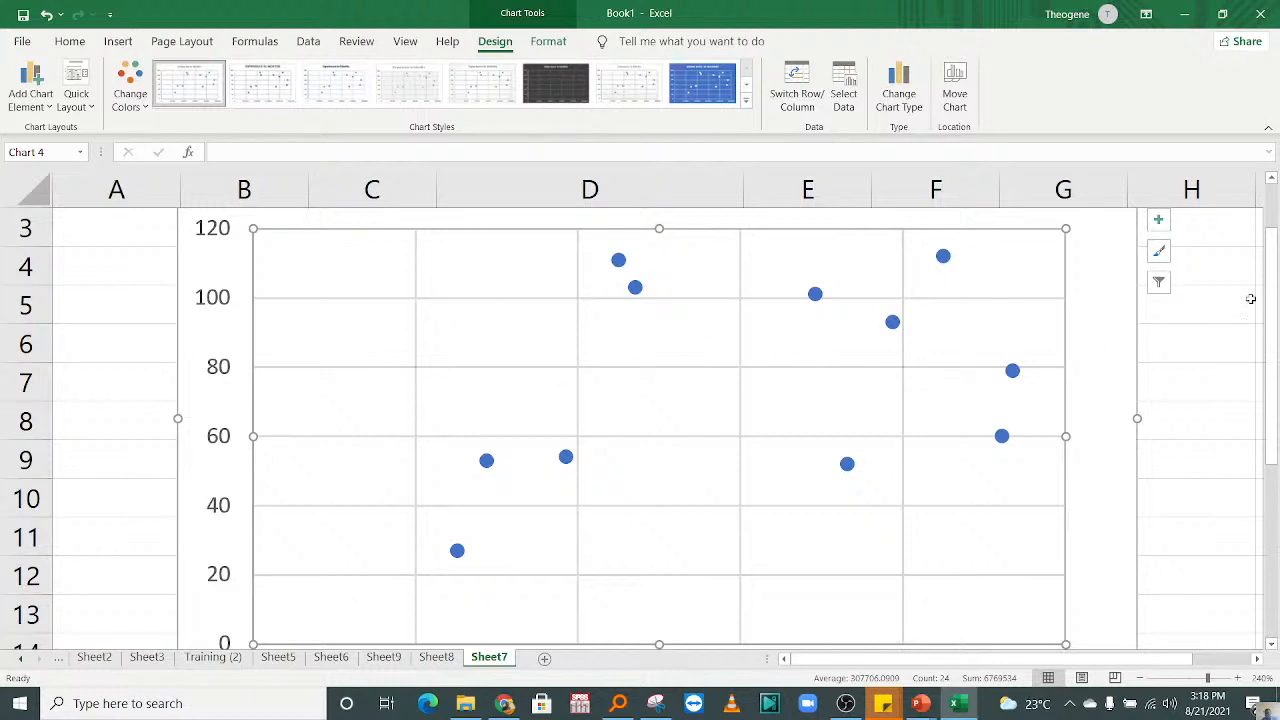
scroll(1250, 298, "up", 2)
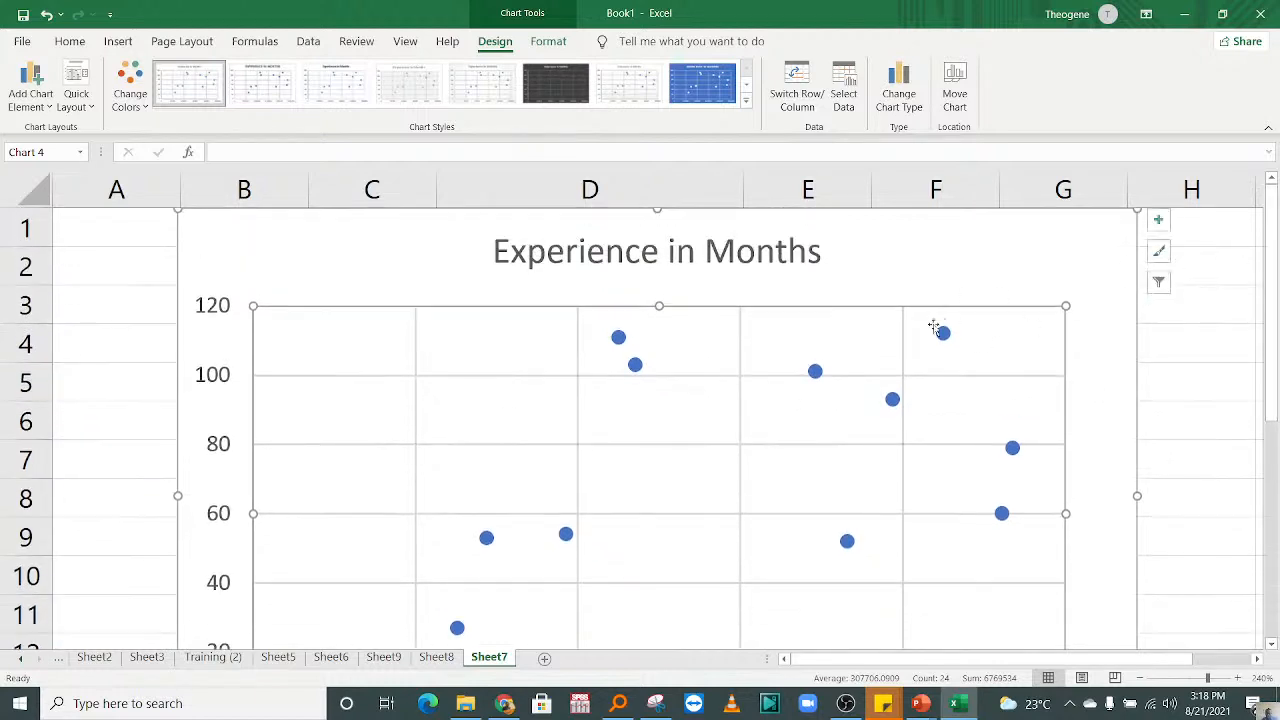
Step: Look through Sheet8, Sheet9, Sheet5 and Sheet7 for the Graphs/Charts notes and open them on Sheet6
left_click(437, 657)
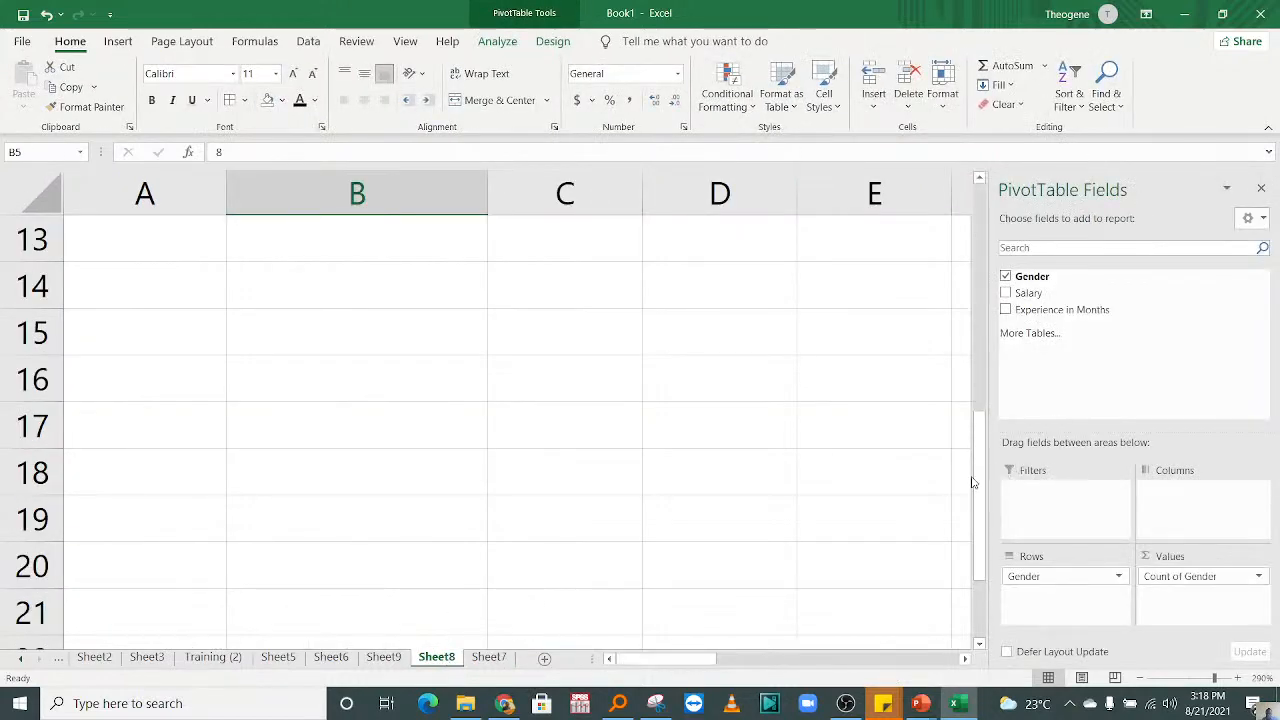
left_click_drag(972, 483, 934, 337)
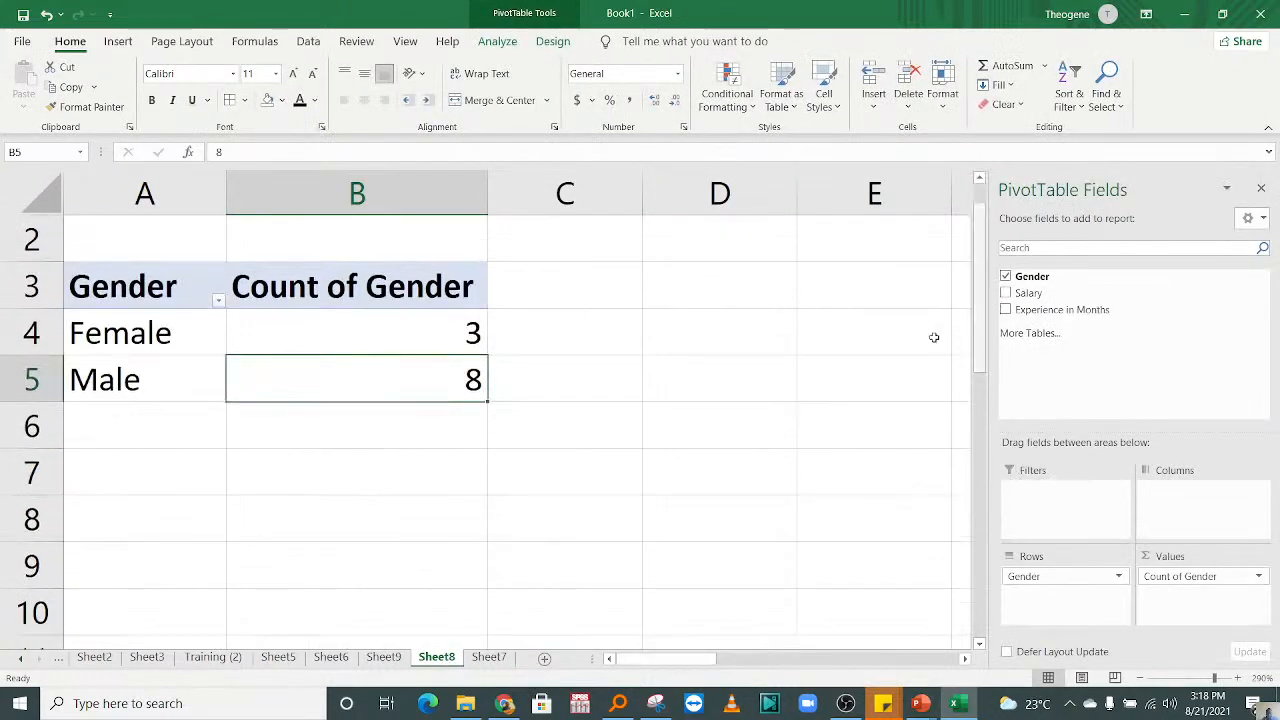
left_click(381, 658)
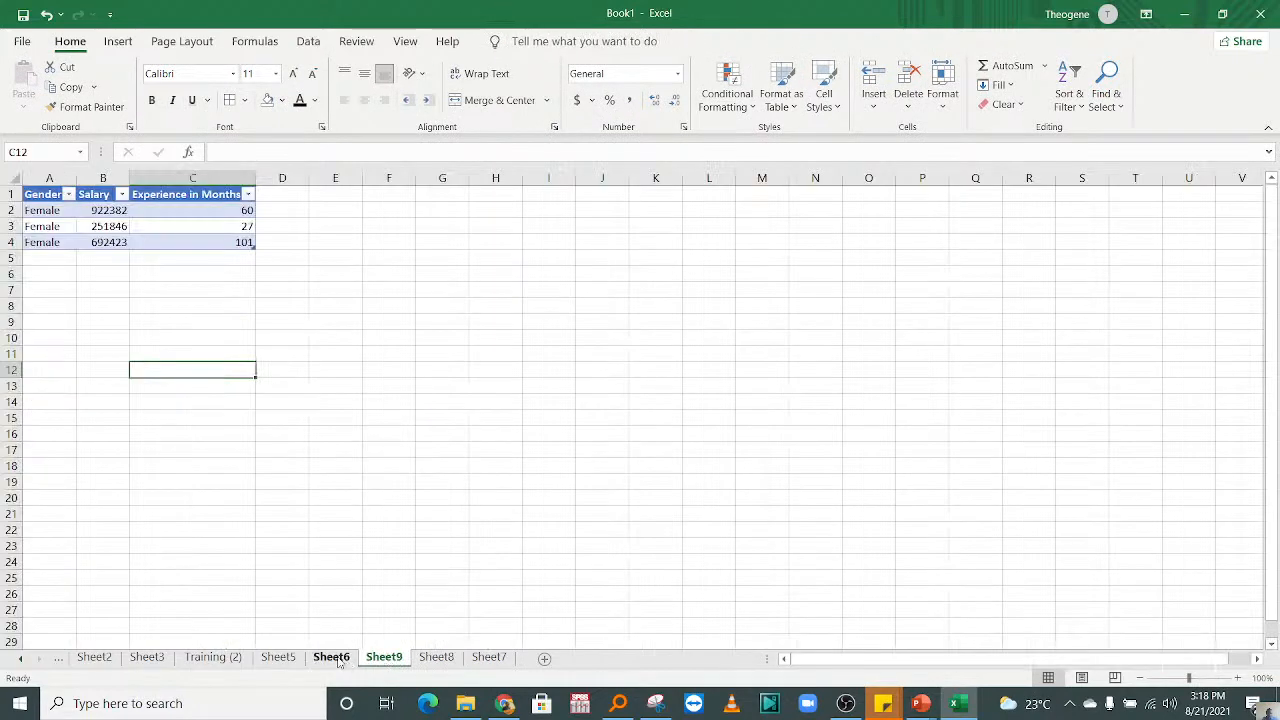
left_click(334, 660)
left_click(290, 662)
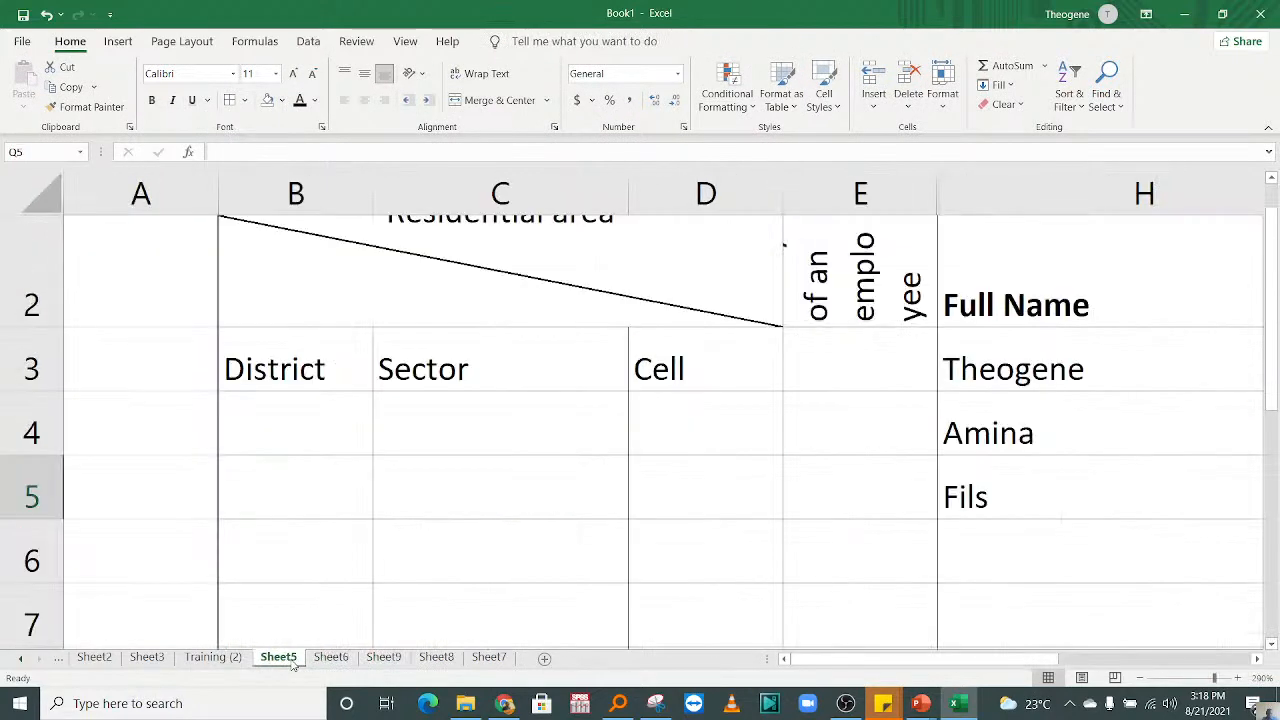
left_click(488, 659)
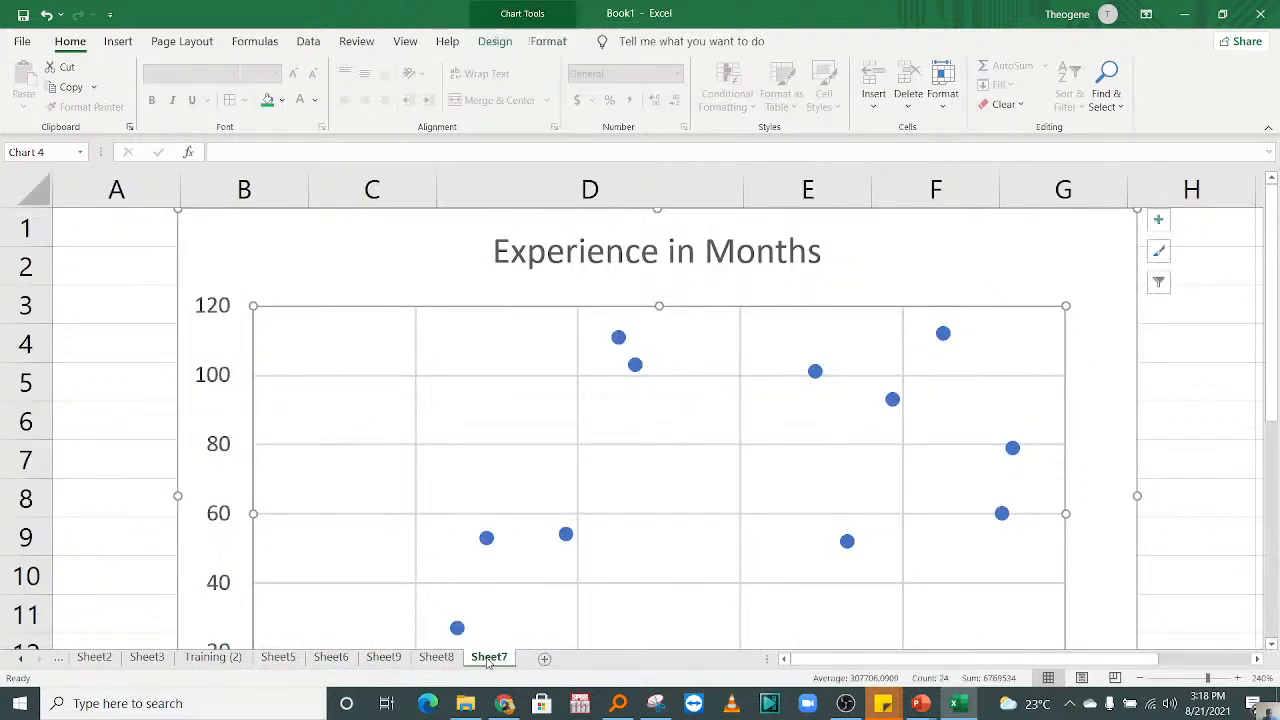
left_click(383, 658)
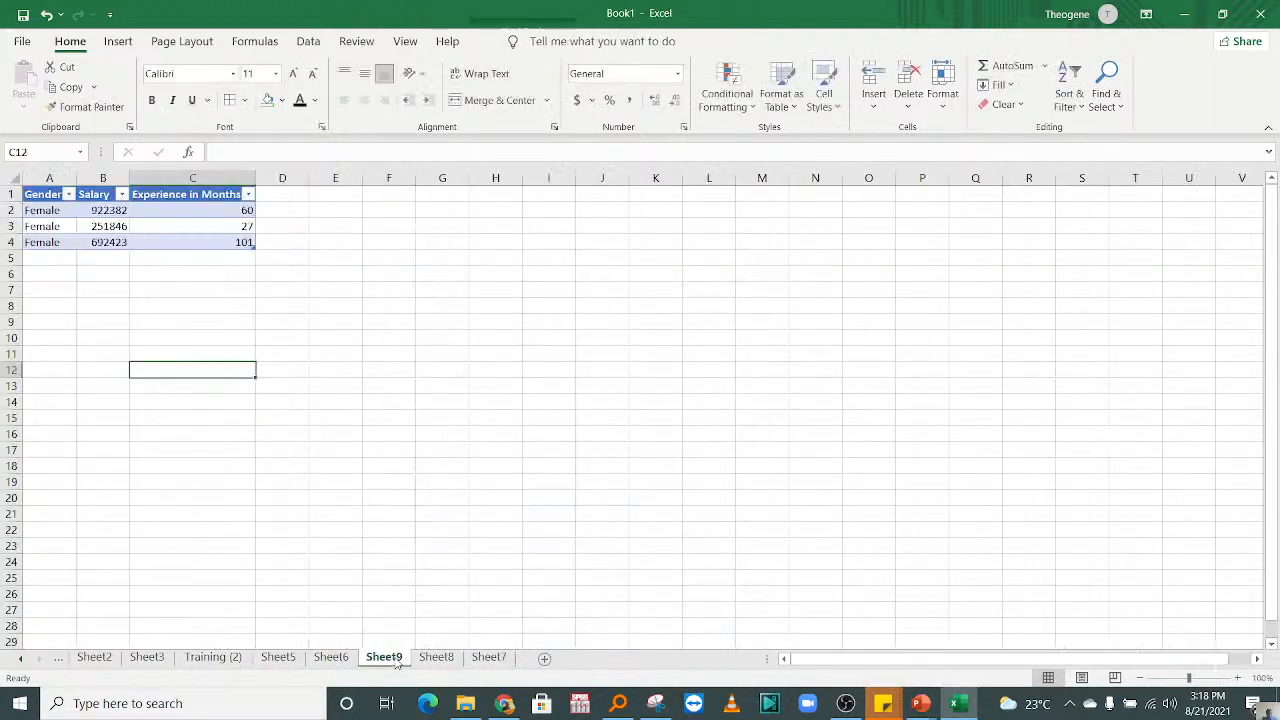
left_click(455, 662)
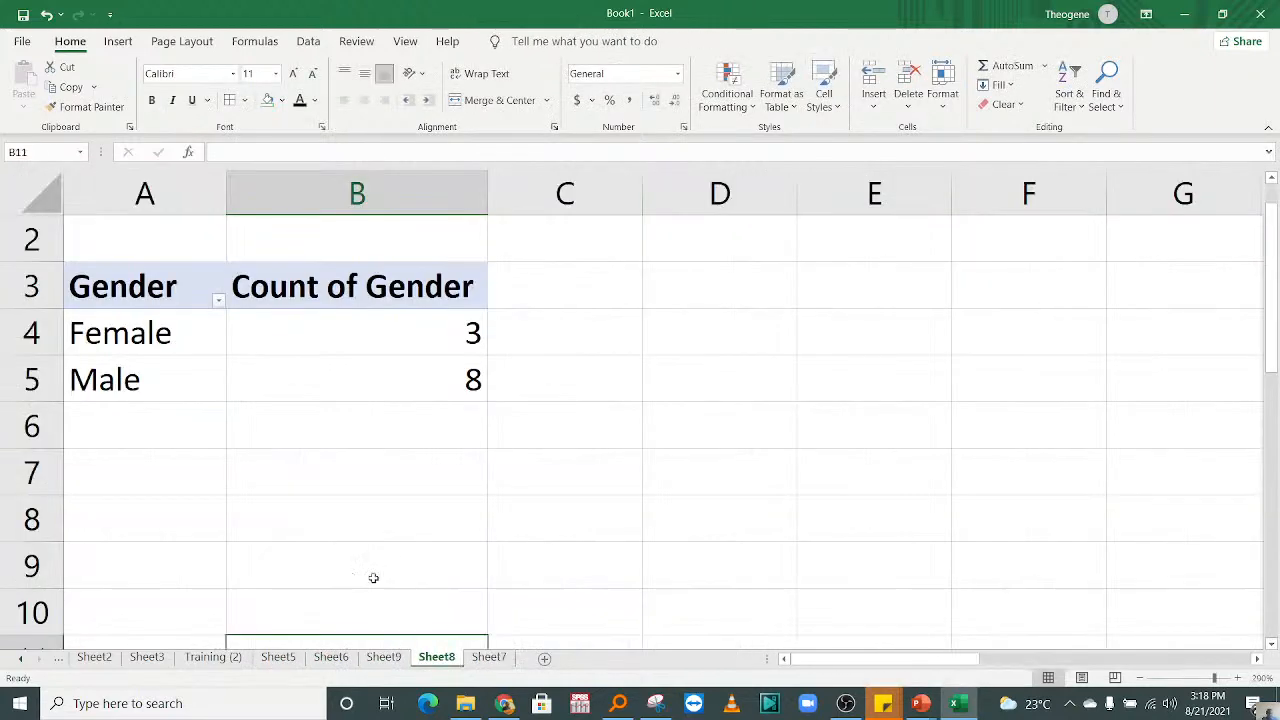
left_click(295, 659)
left_click(331, 658)
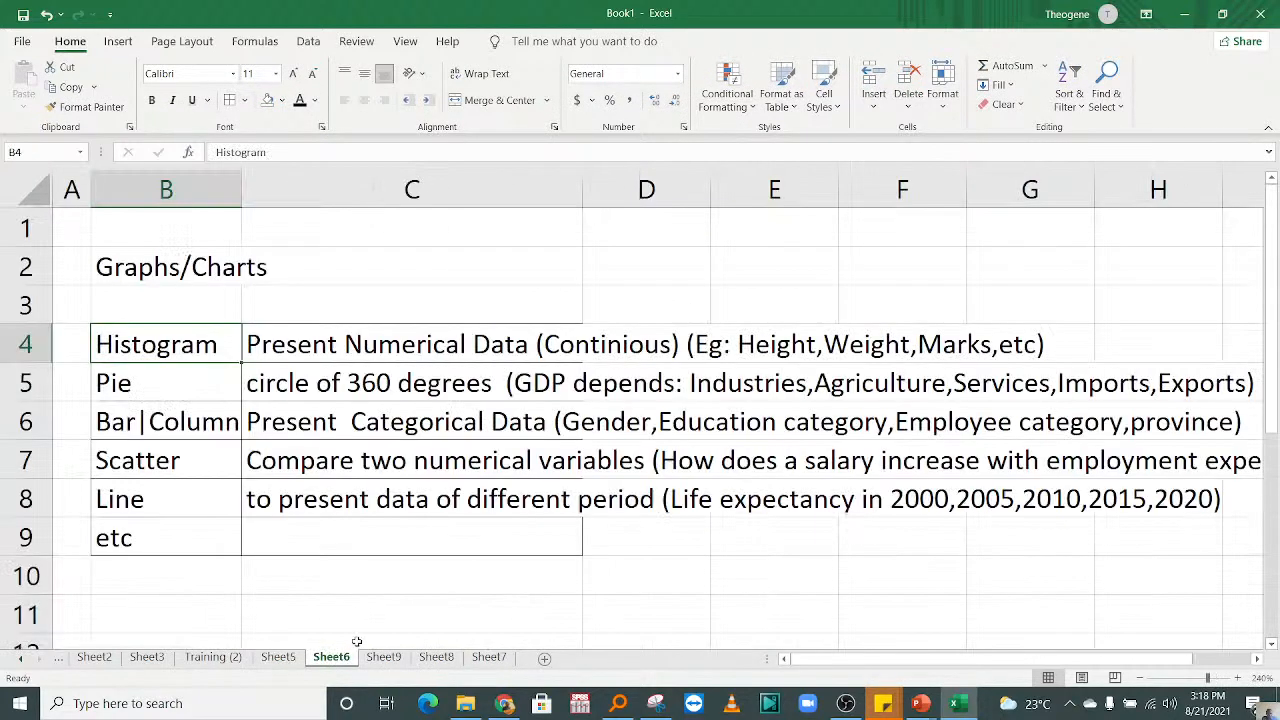
Step: Review the gender count PivotTable on Sheet8 and the table on Sheet9, and return to the scatter chart on Sheet7
left_click(436, 658)
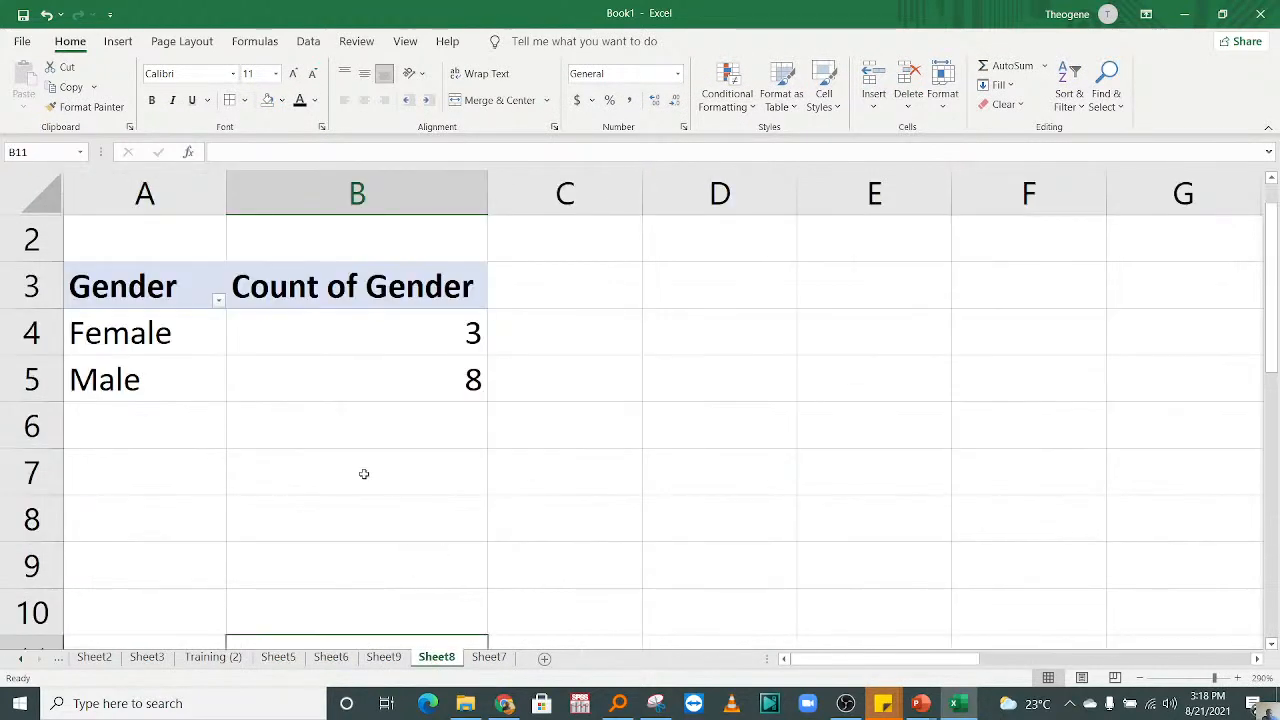
left_click_drag(357, 518, 140, 380)
left_click(314, 489)
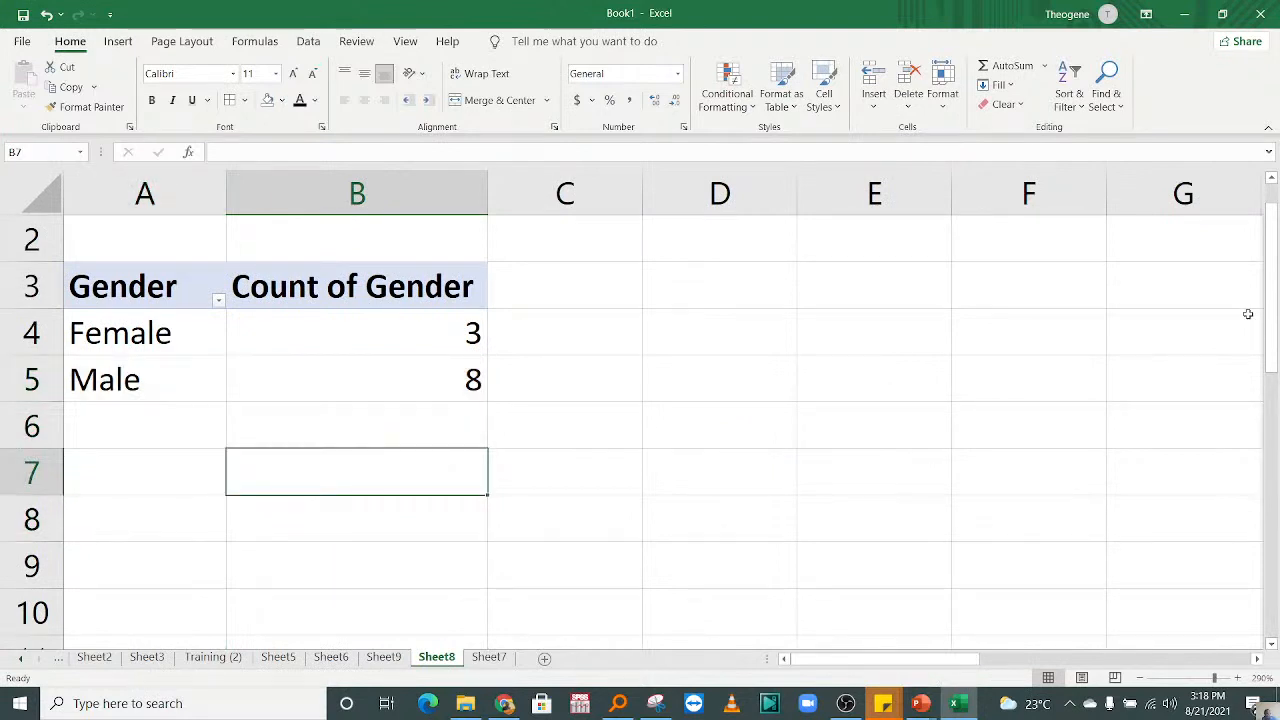
left_click_drag(1279, 441, 1258, 178)
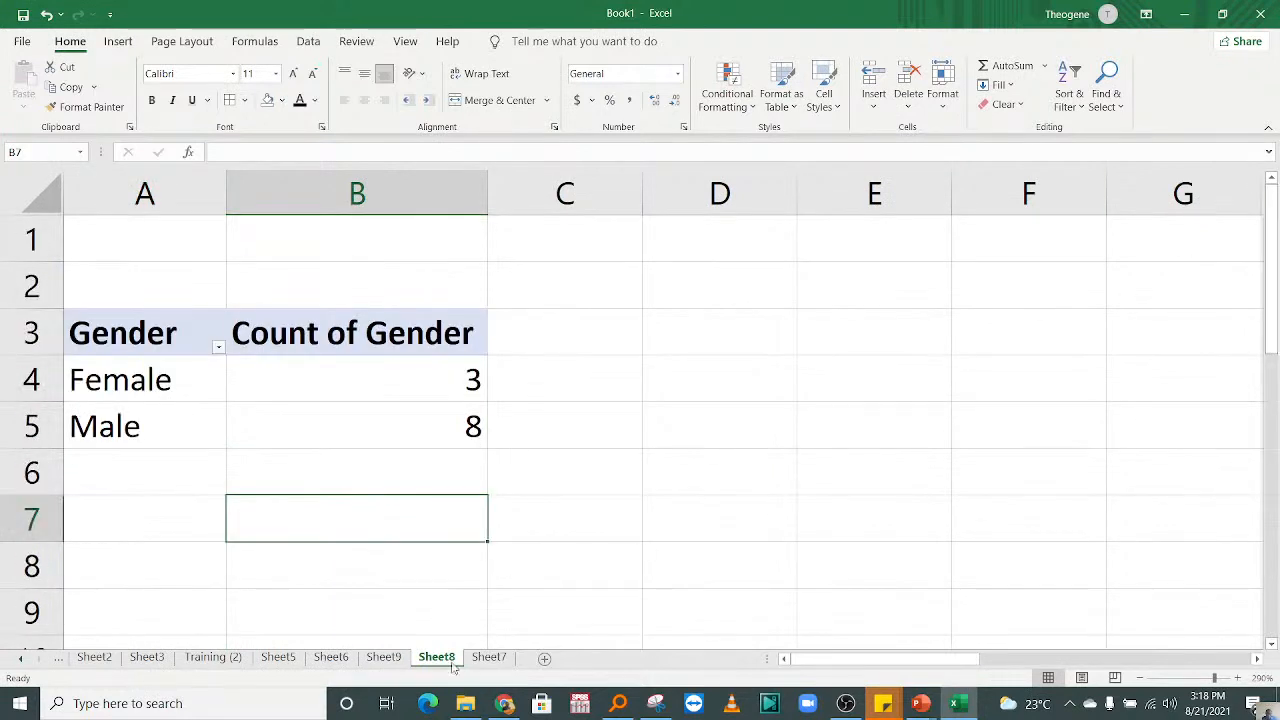
left_click(390, 662)
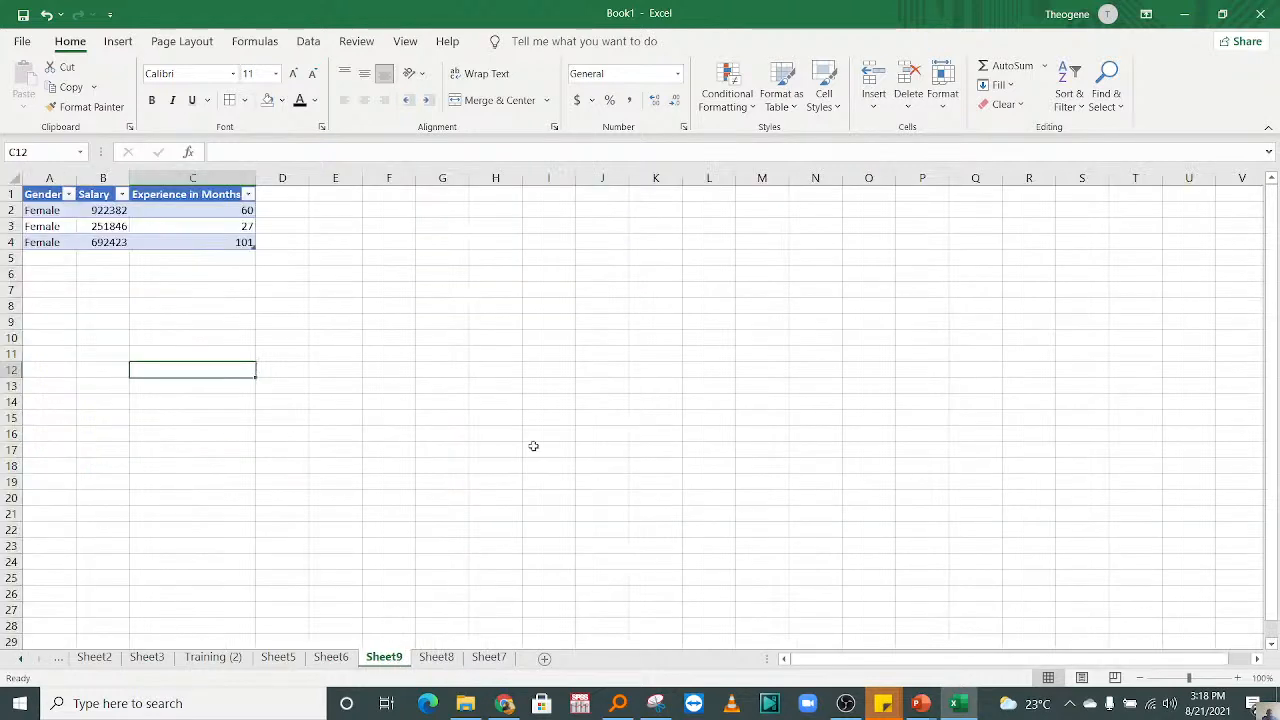
left_click(500, 659)
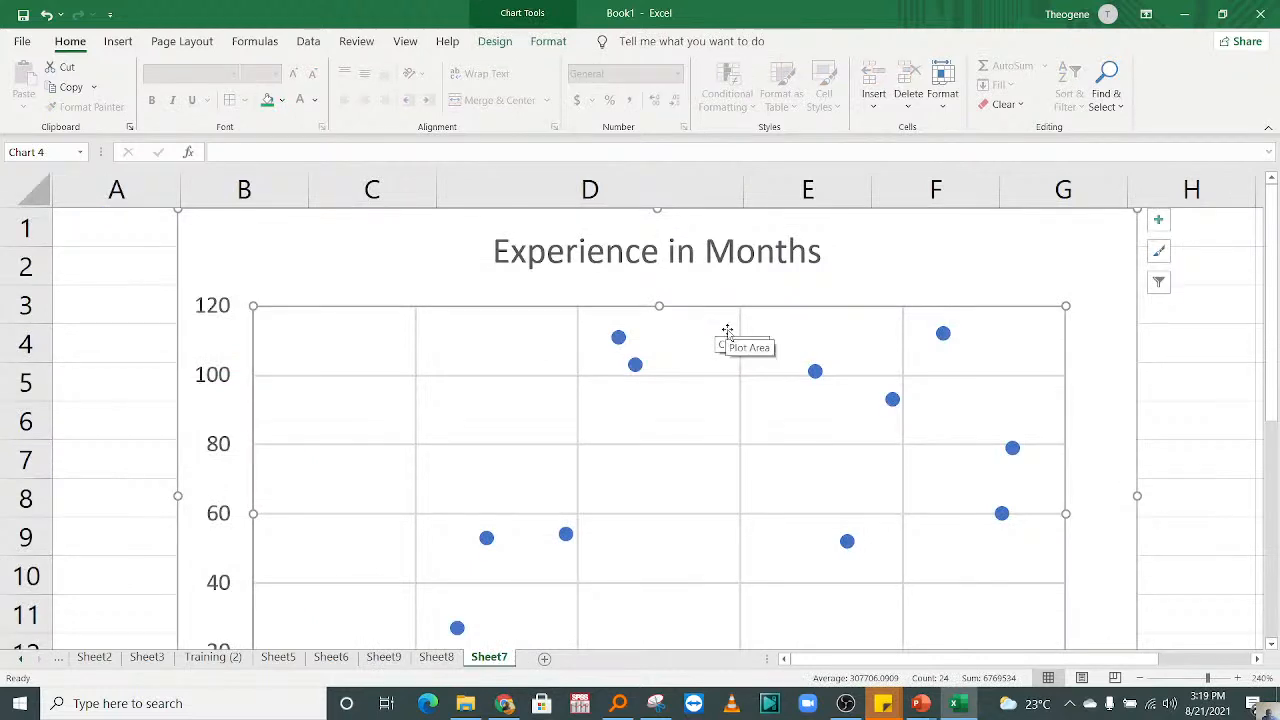
Step: Delete the Experience in Months scatter chart from Sheet7
left_click(575, 302)
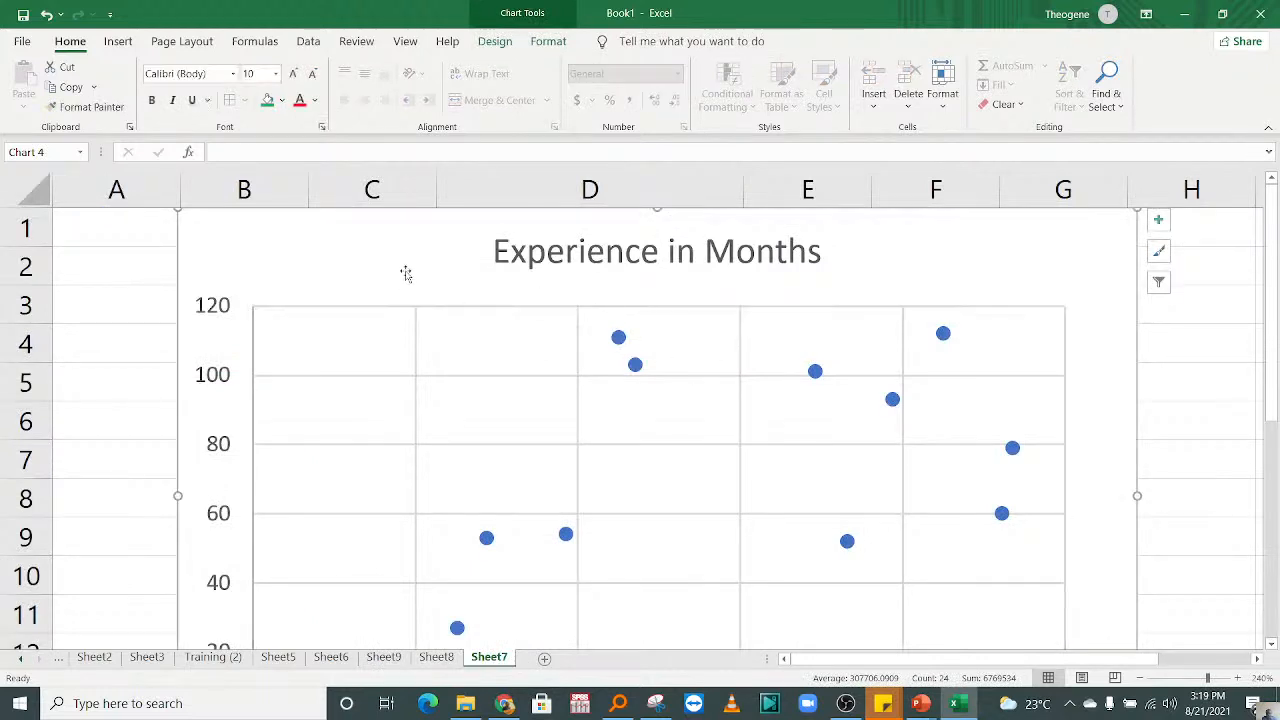
key("Delete")
left_click(803, 424)
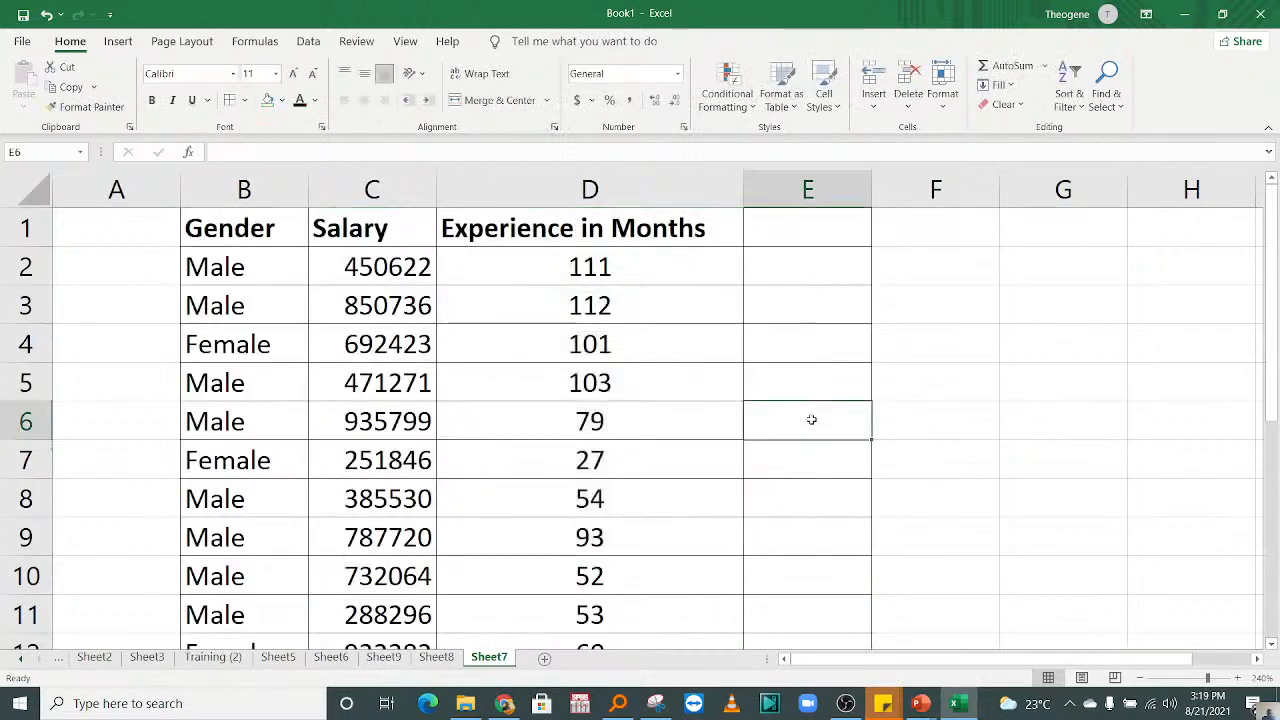
Step: Enter the column headings GDB in cell E1 and Year in cell F1 of Sheet7
left_click(778, 246)
type("GDB")
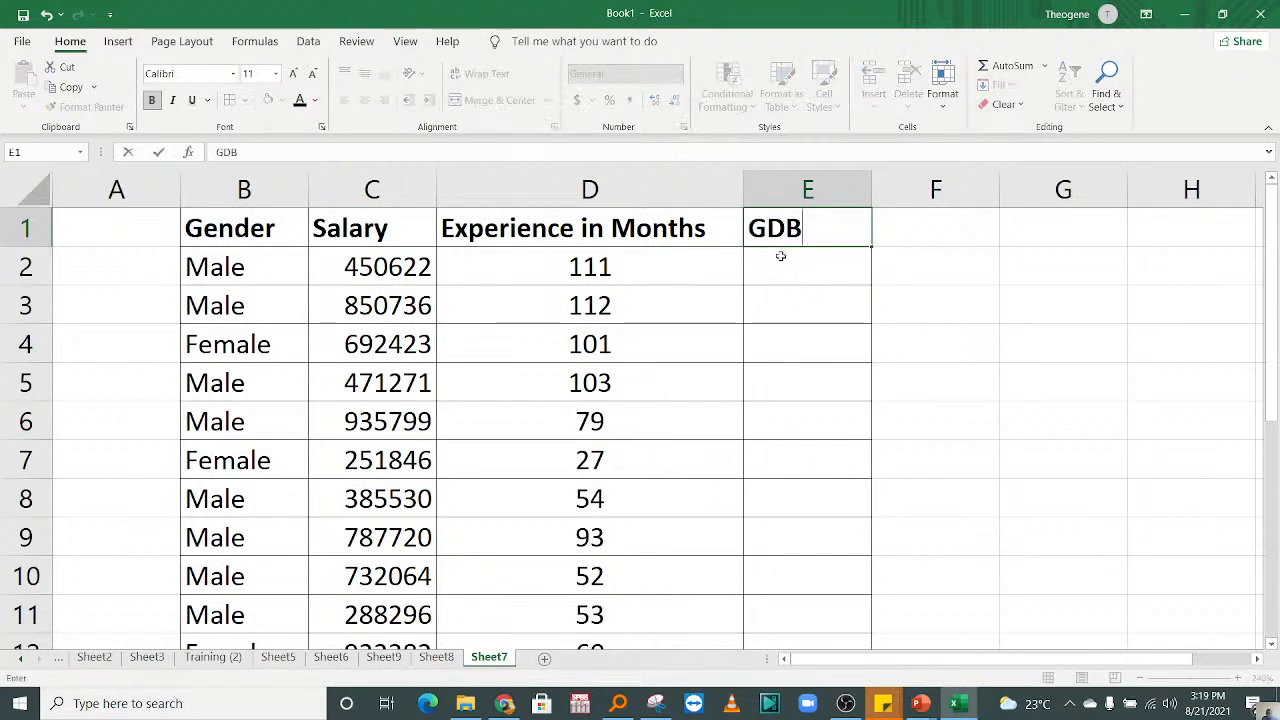
key("Return")
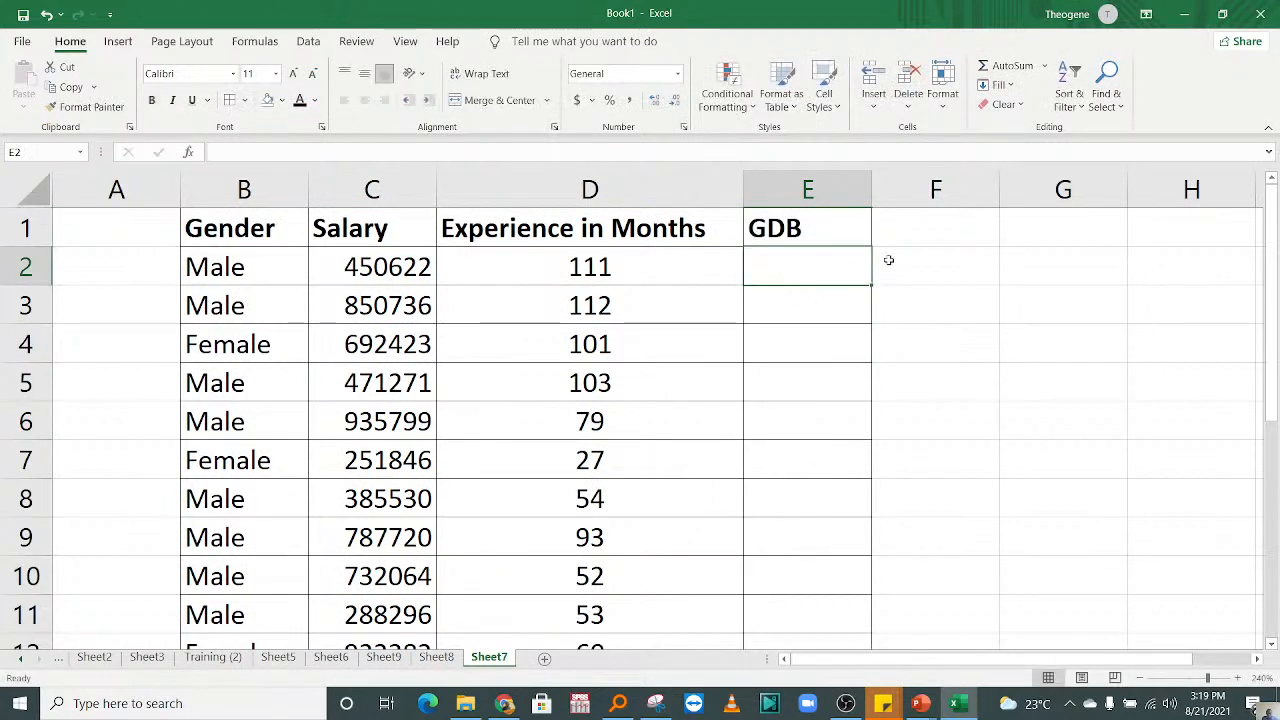
left_click(908, 232)
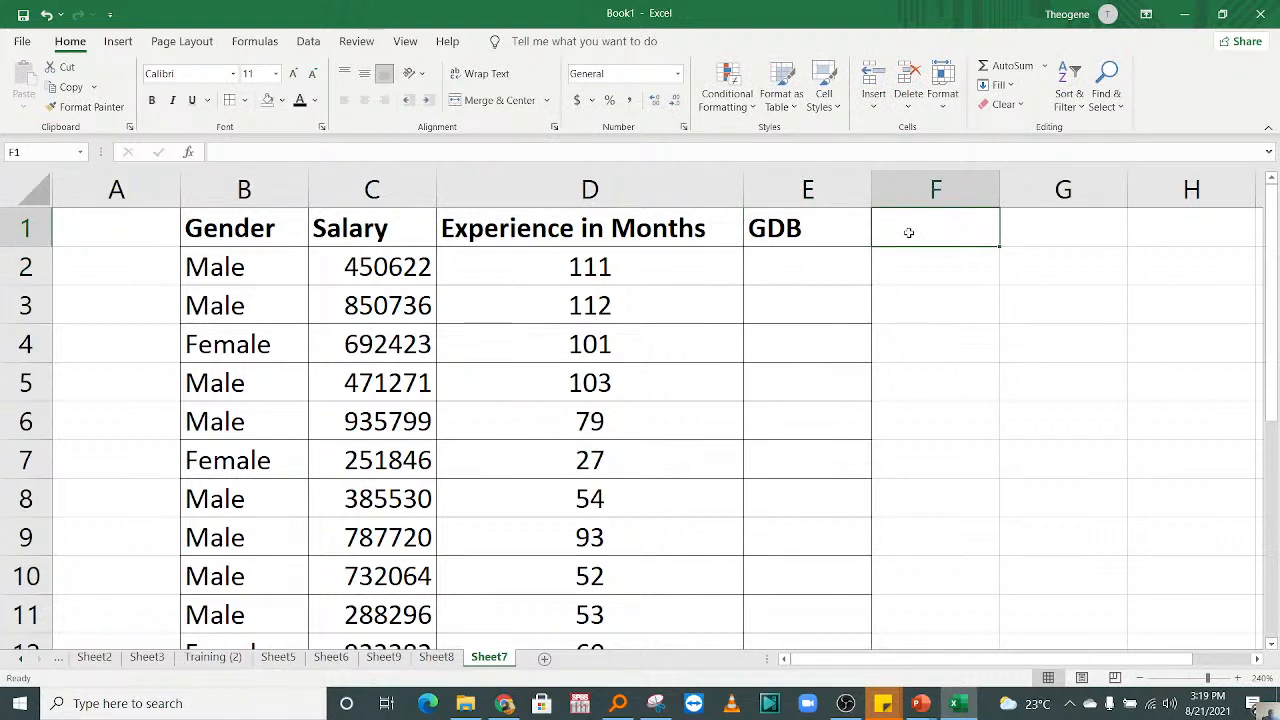
type("Yera")
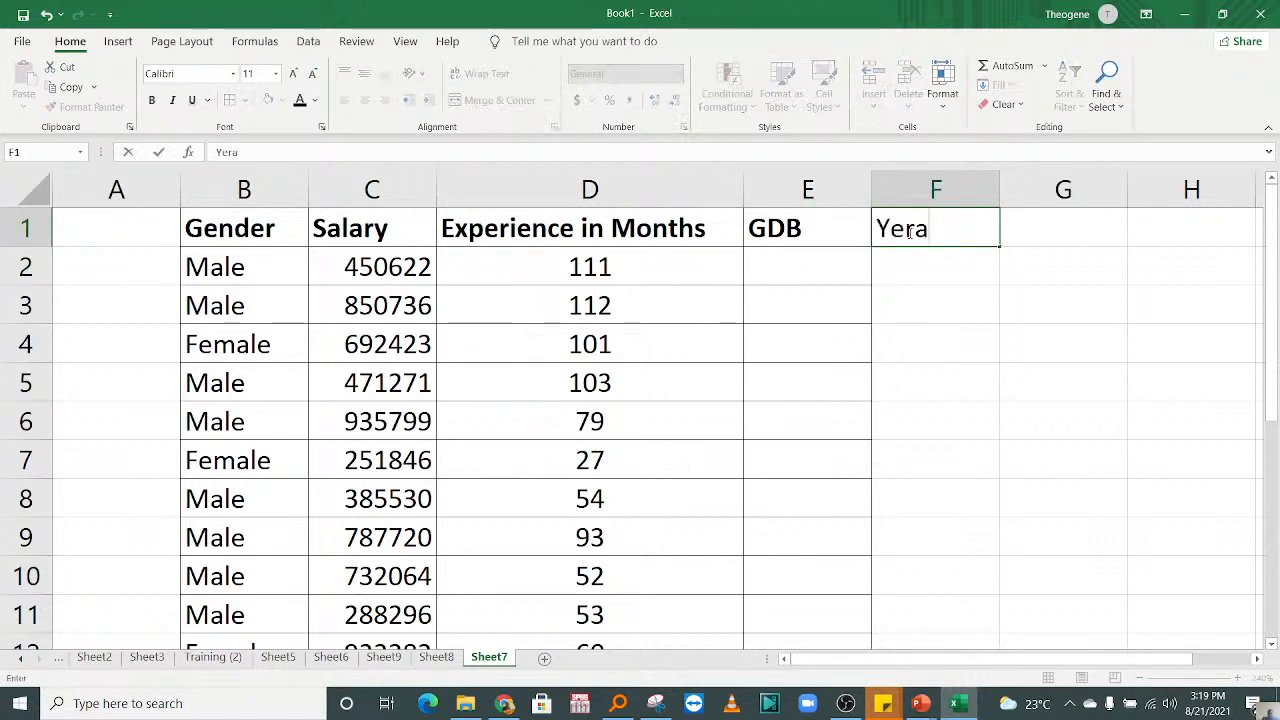
left_click(936, 410)
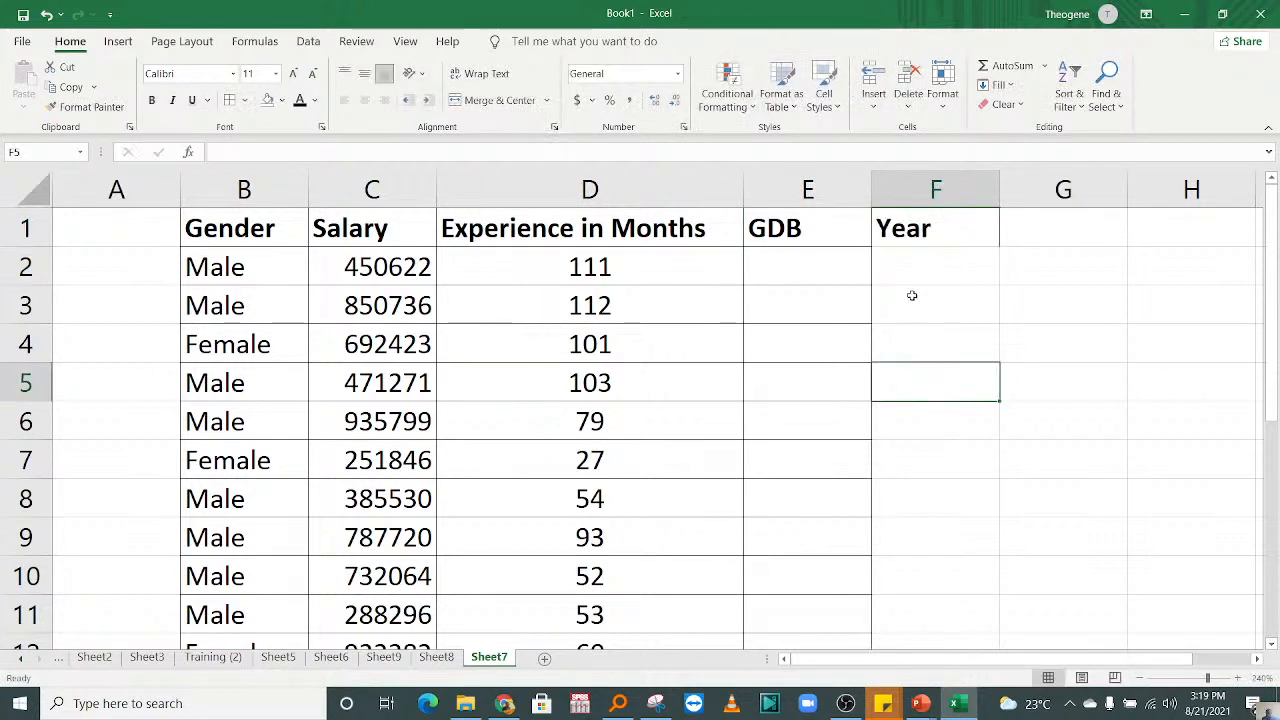
Step: Apply borders around all cells of the Year column from F2 to F21
left_click_drag(908, 280, 937, 615)
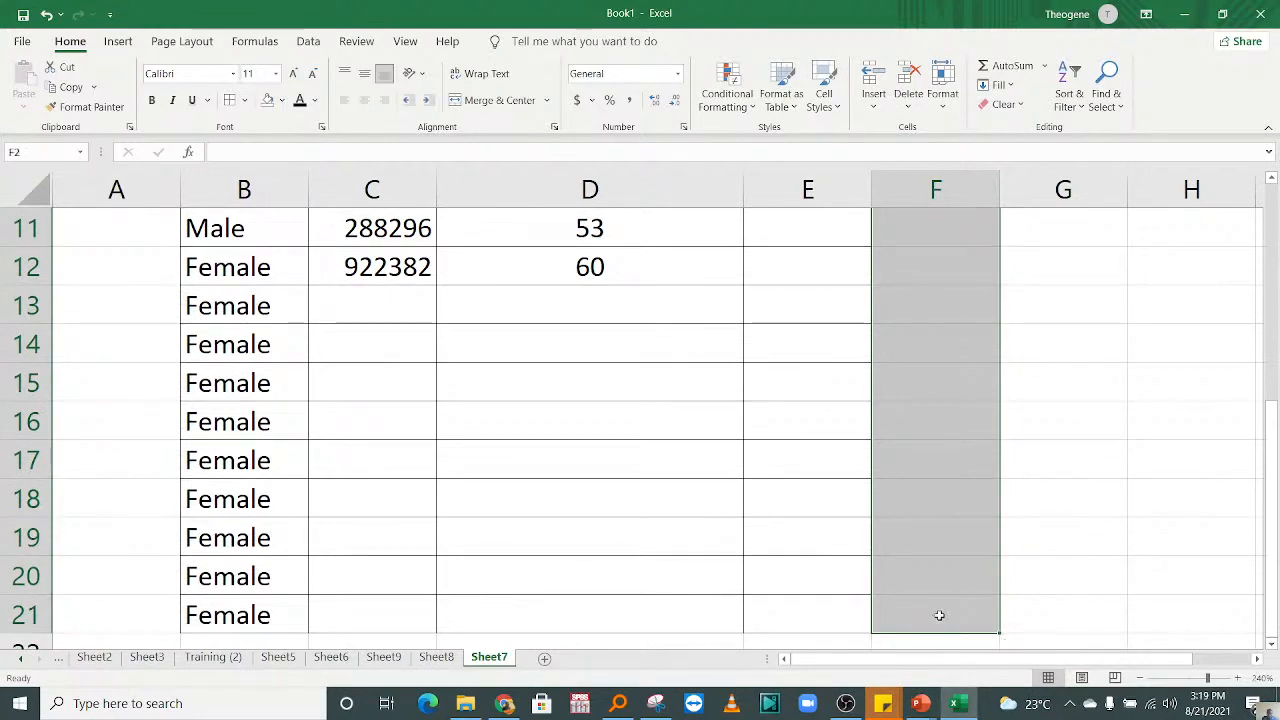
scroll(643, 420, "up", 3)
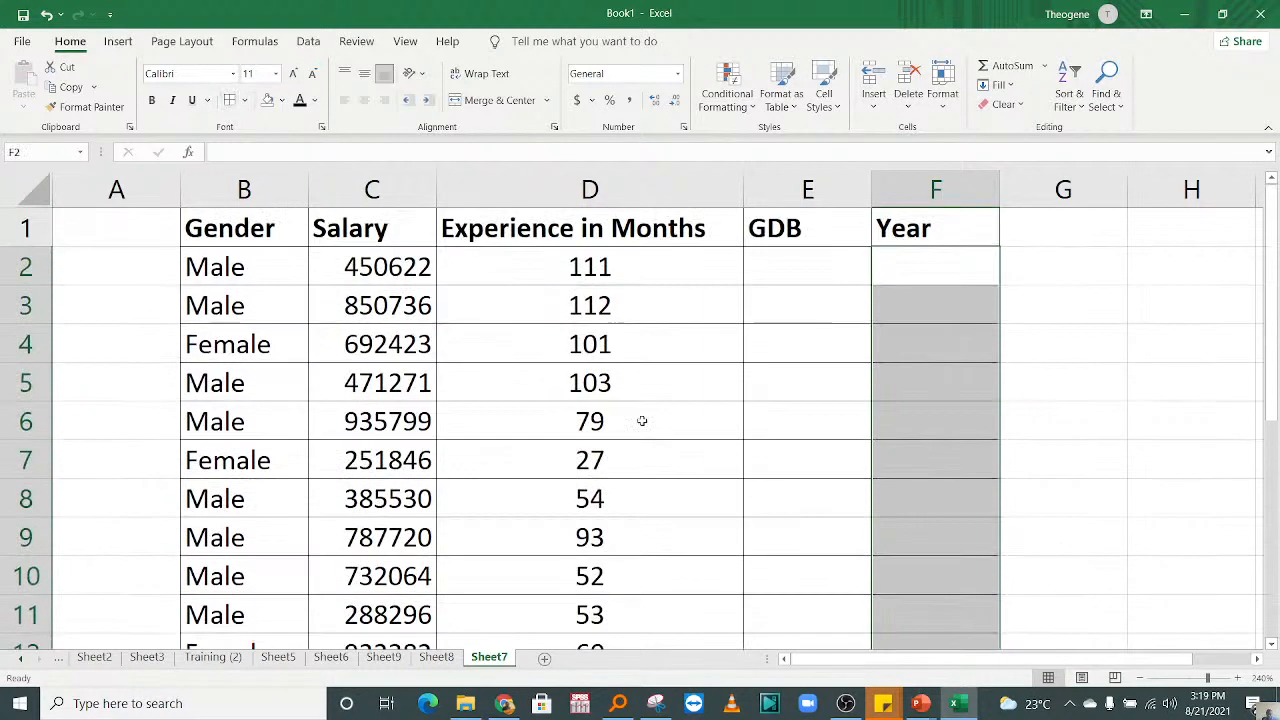
left_click(826, 350)
left_click_drag(1277, 276, 1276, 280)
left_click(809, 228)
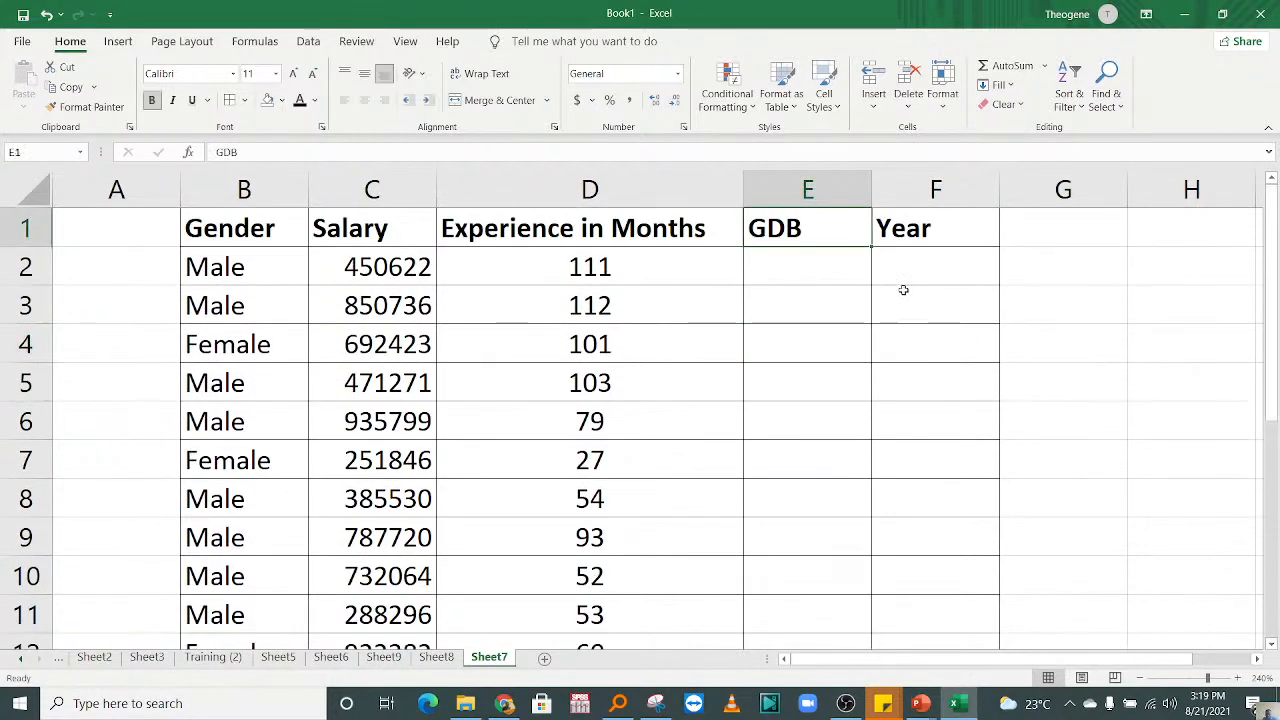
Step: Enter $500 in cell E2 and $400 in cell E3 of the GDB column
left_click(826, 270)
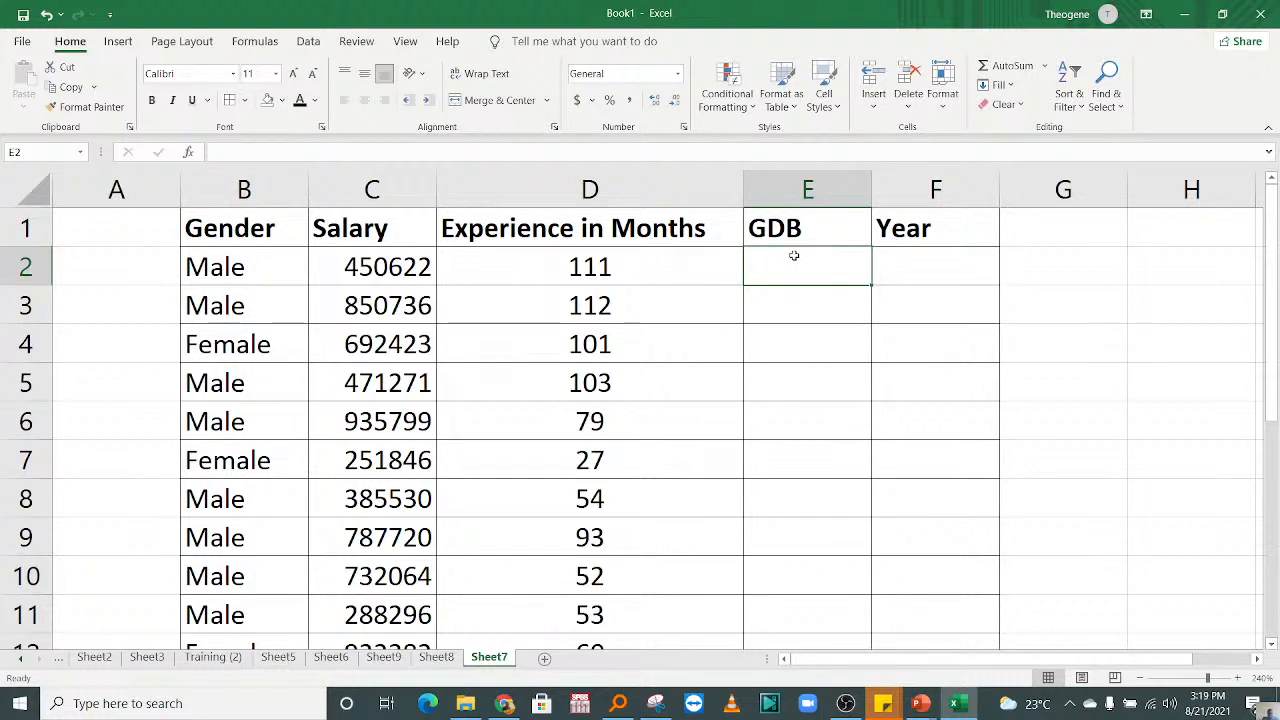
type("$")
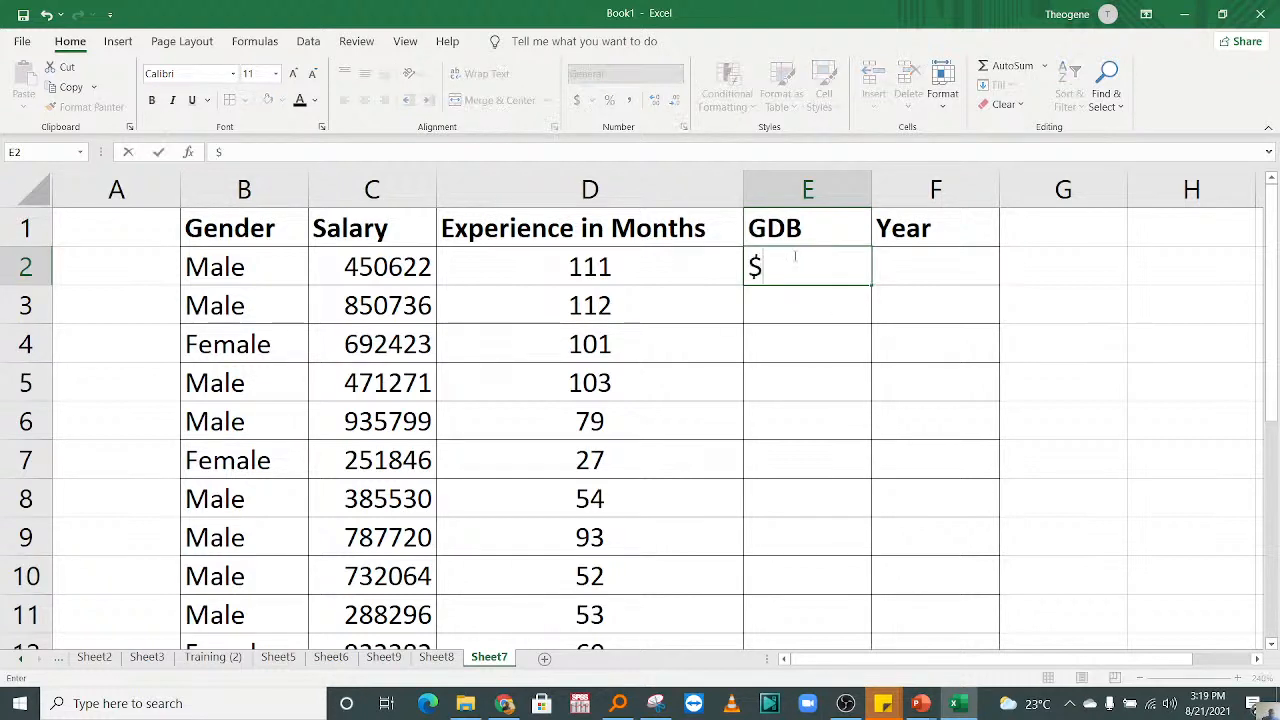
type("500")
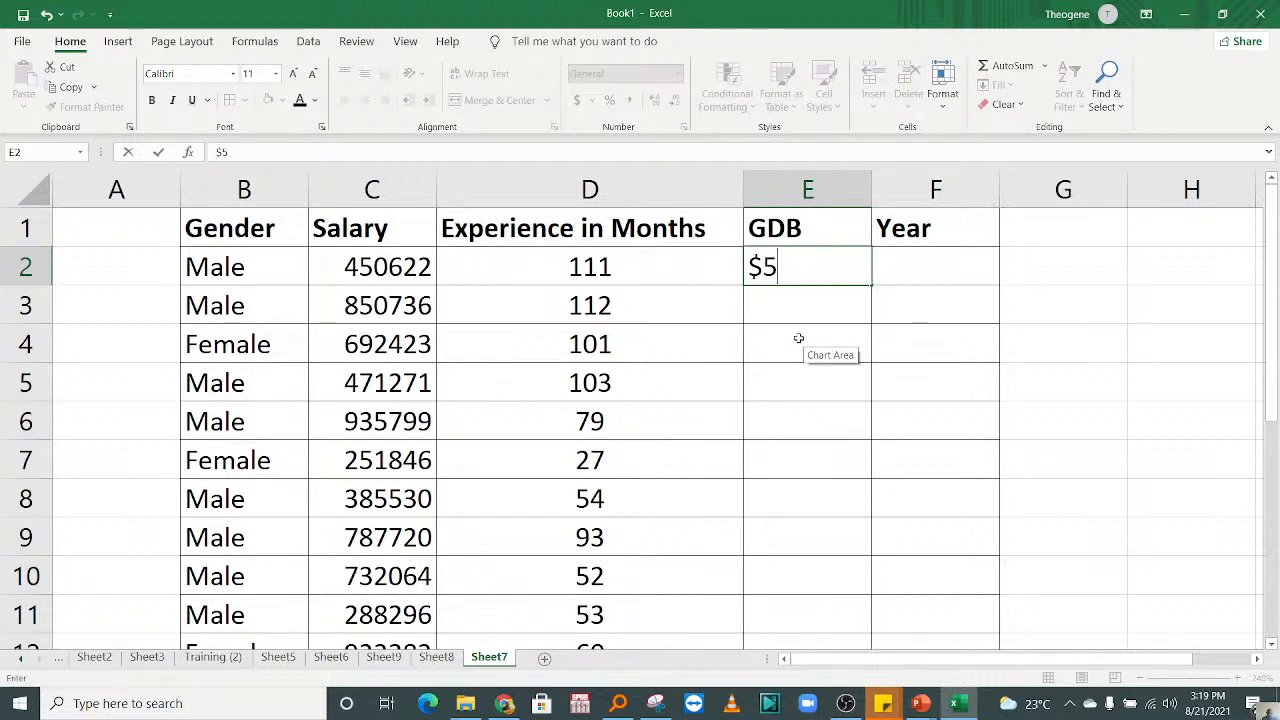
left_click(791, 368)
left_click(777, 318)
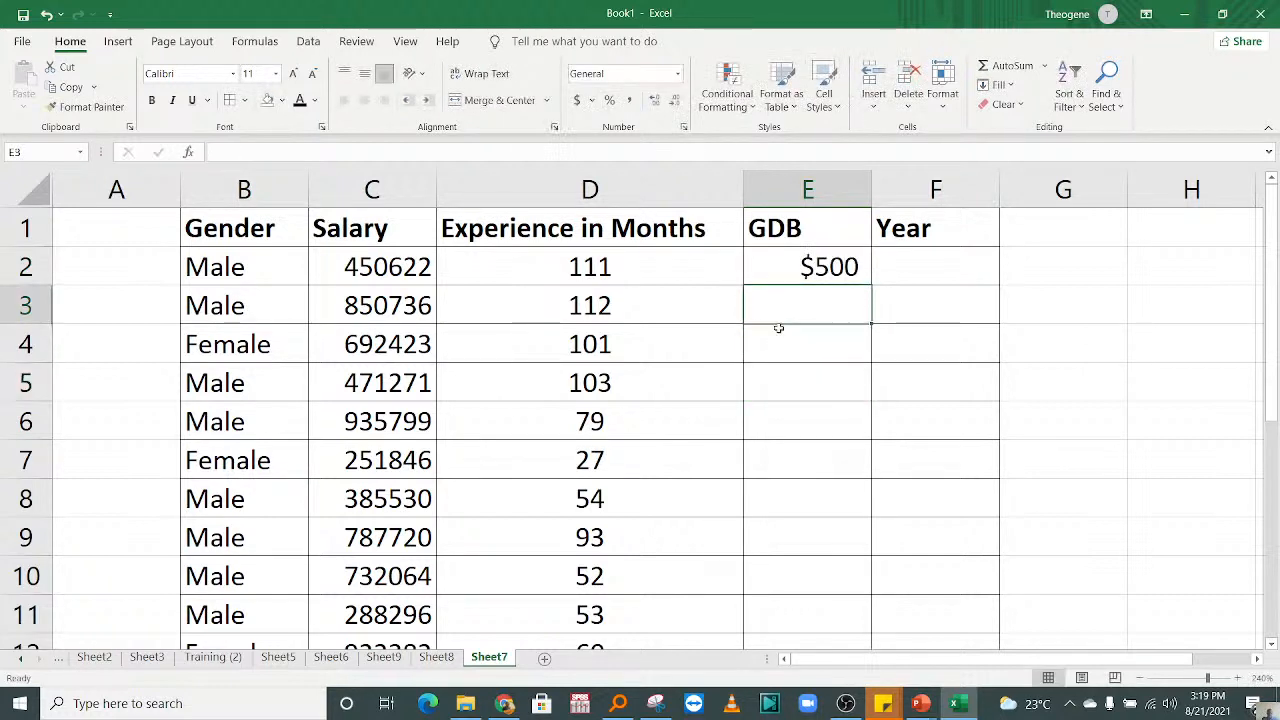
type("400")
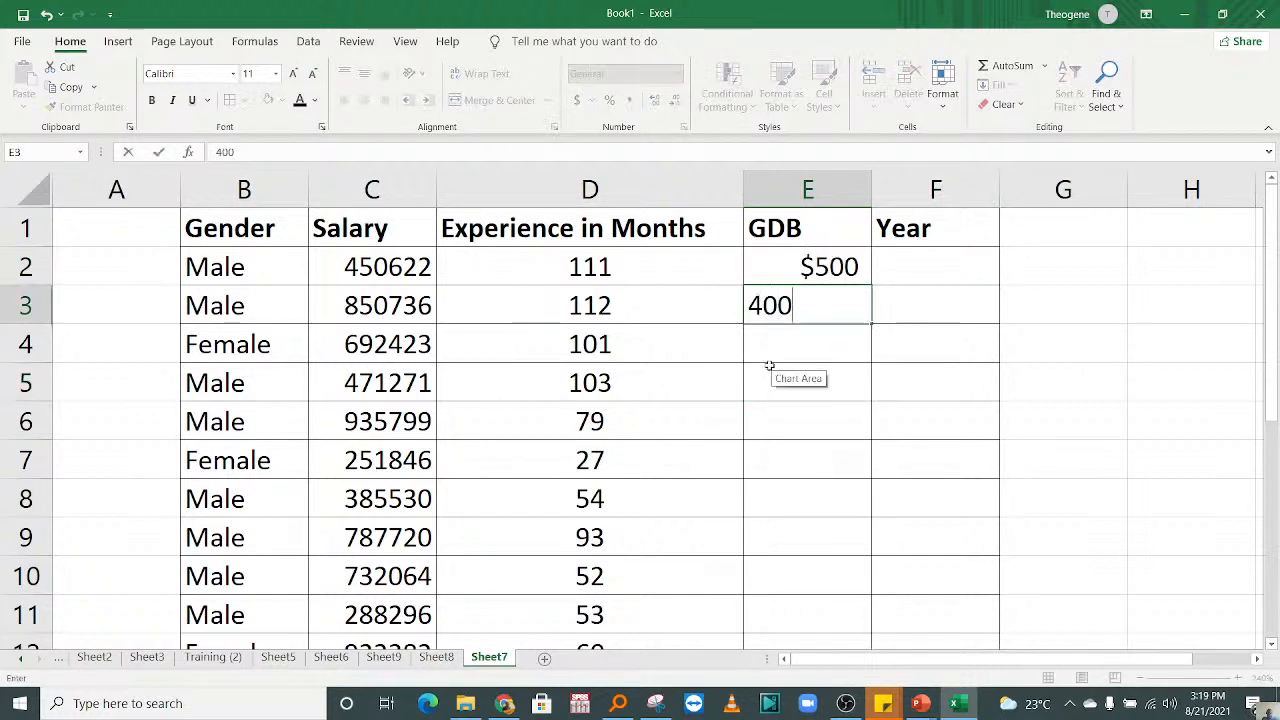
left_click(750, 312)
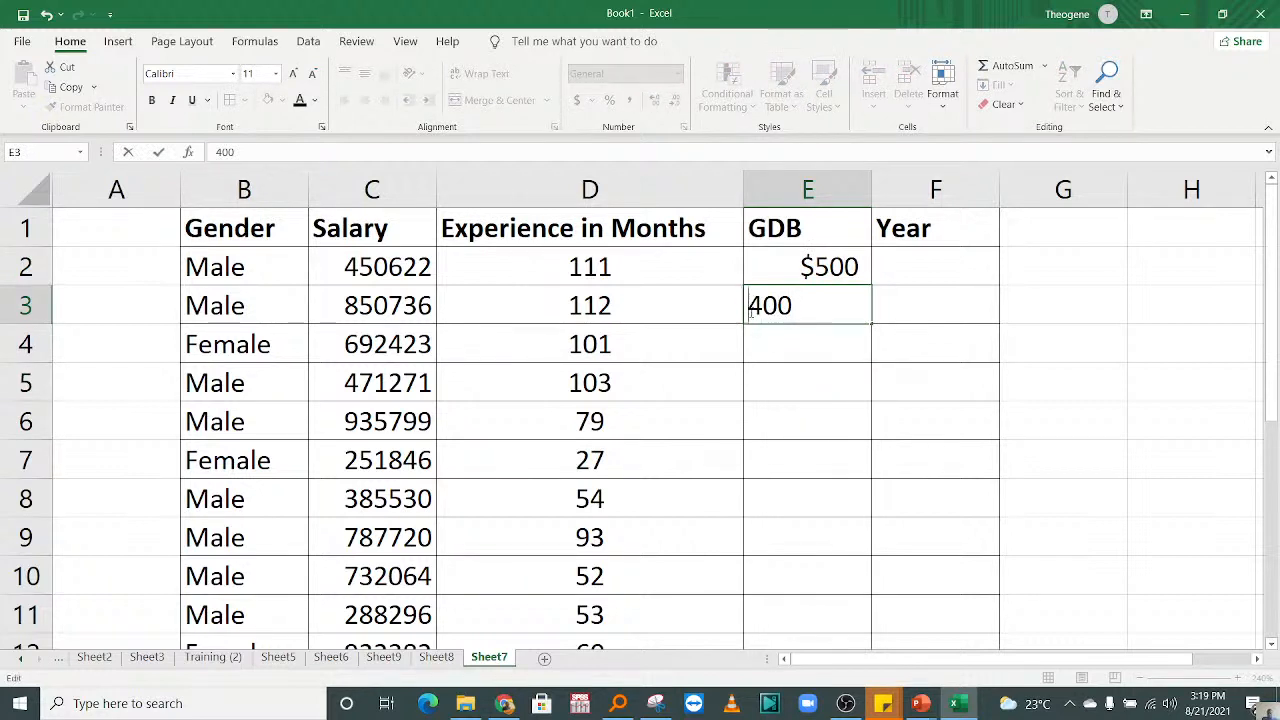
type("$")
left_click(843, 414)
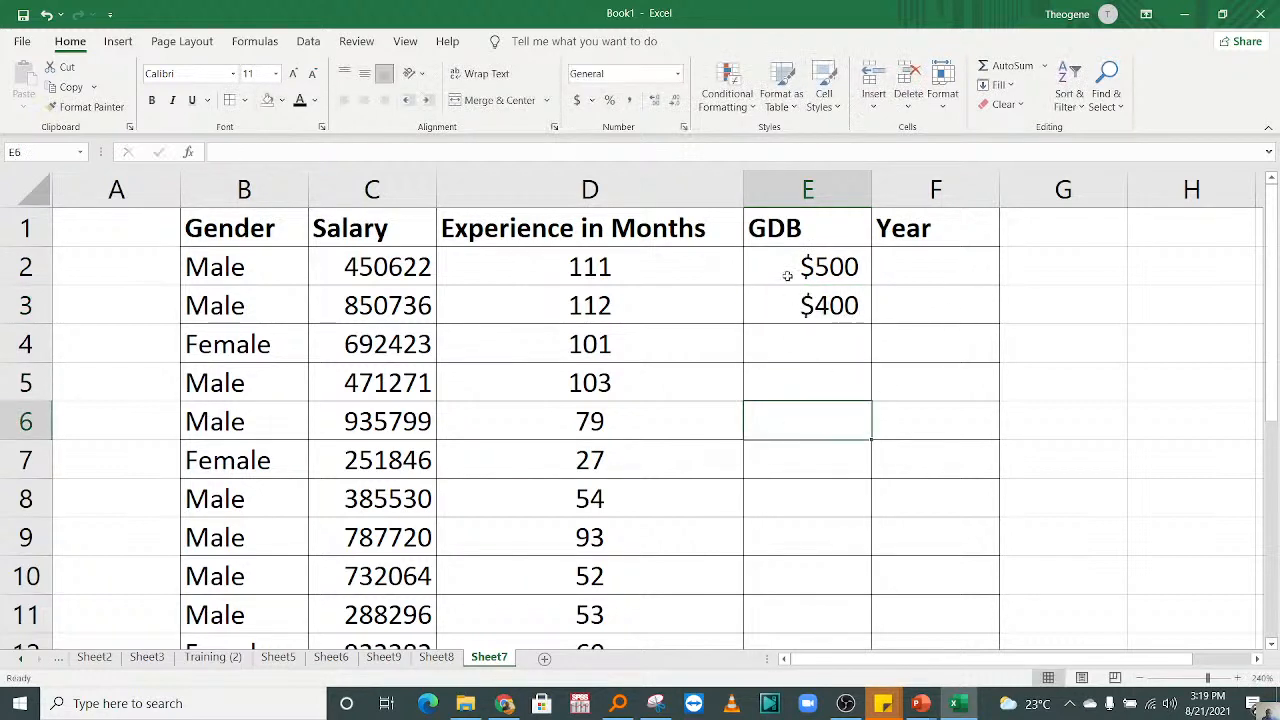
Step: Format cells E4 to E8 as Currency with the $ symbol
left_click_drag(787, 342, 823, 500)
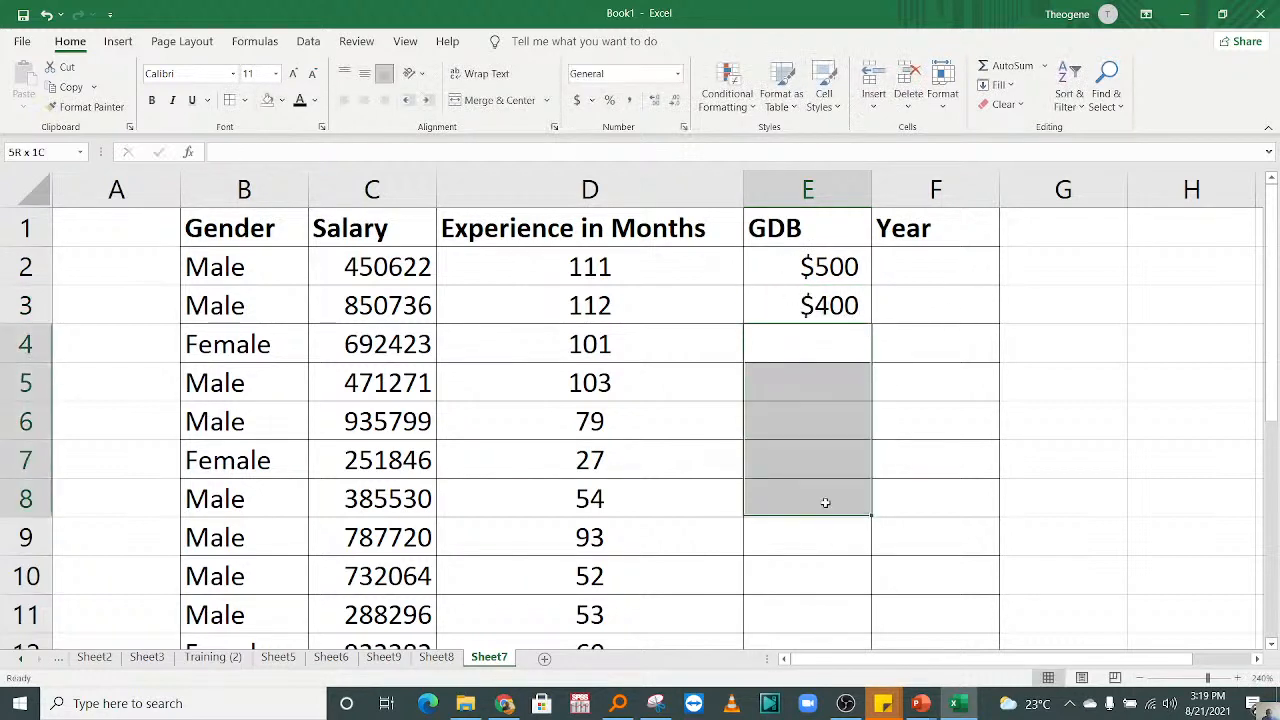
left_click(677, 74)
left_click(655, 498)
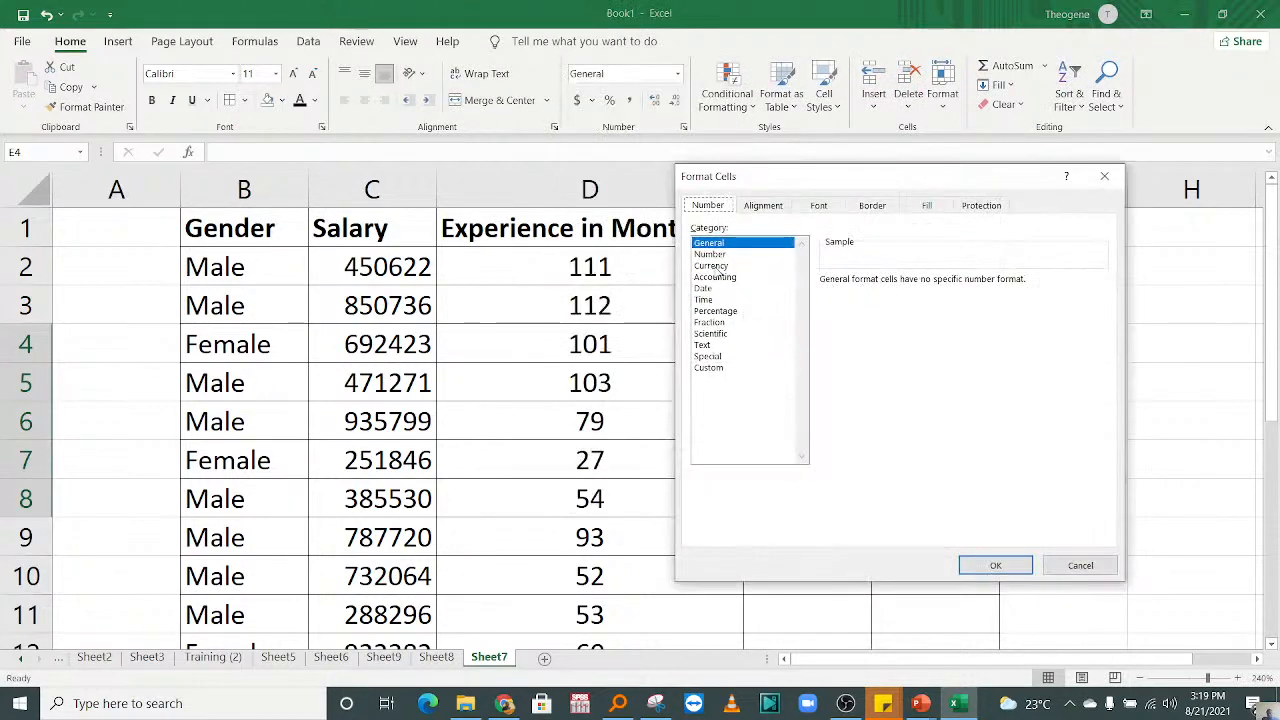
left_click(717, 267)
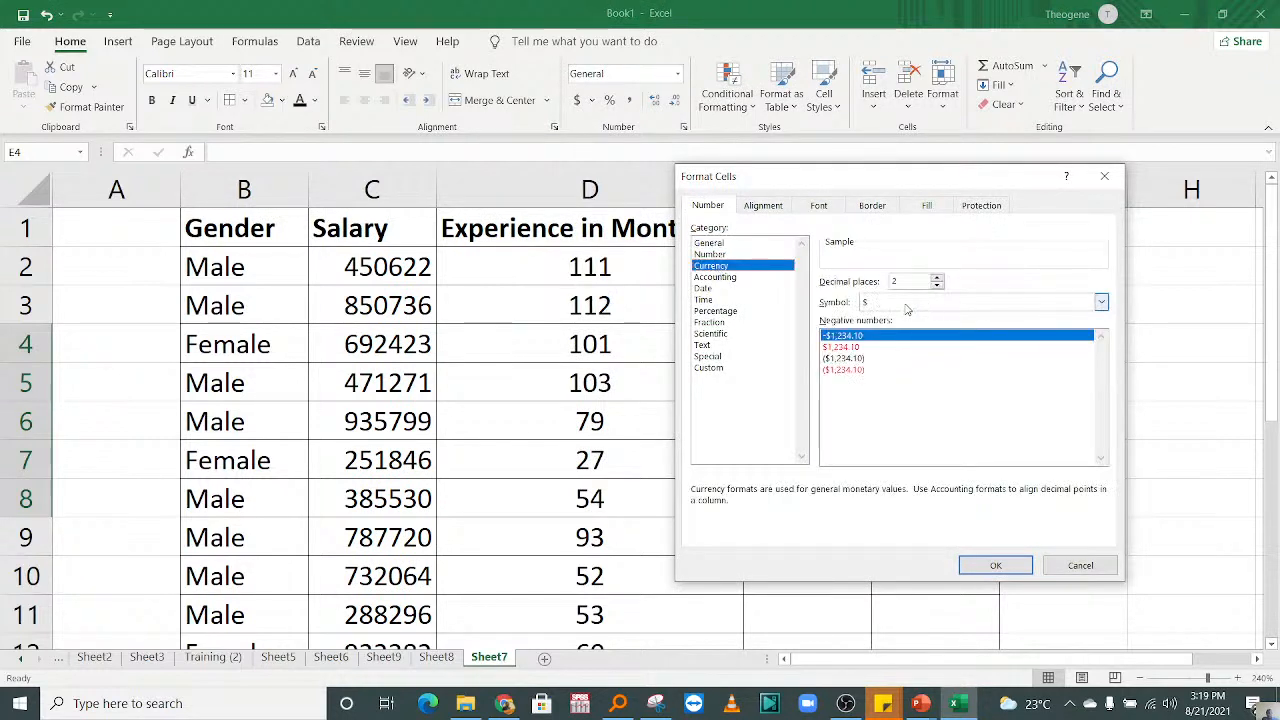
left_click(996, 565)
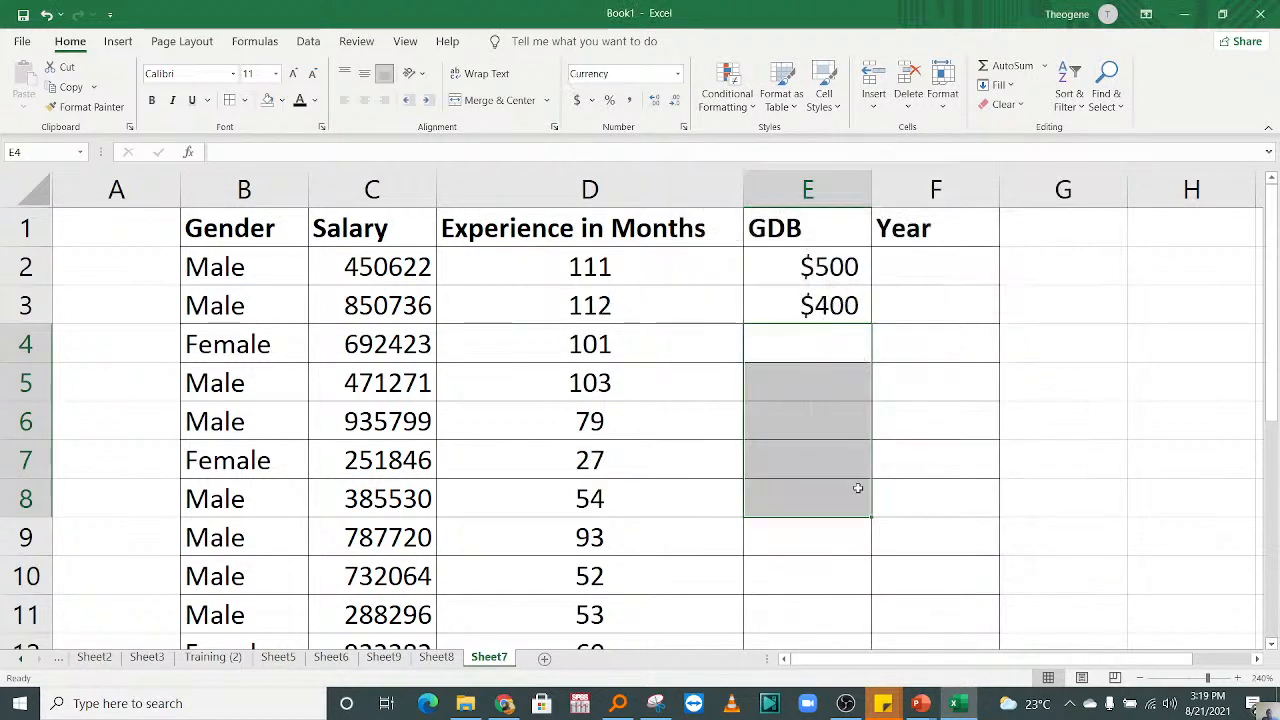
Step: Enter 350 as the GDB value in cell E4
left_click(808, 349)
type("350")
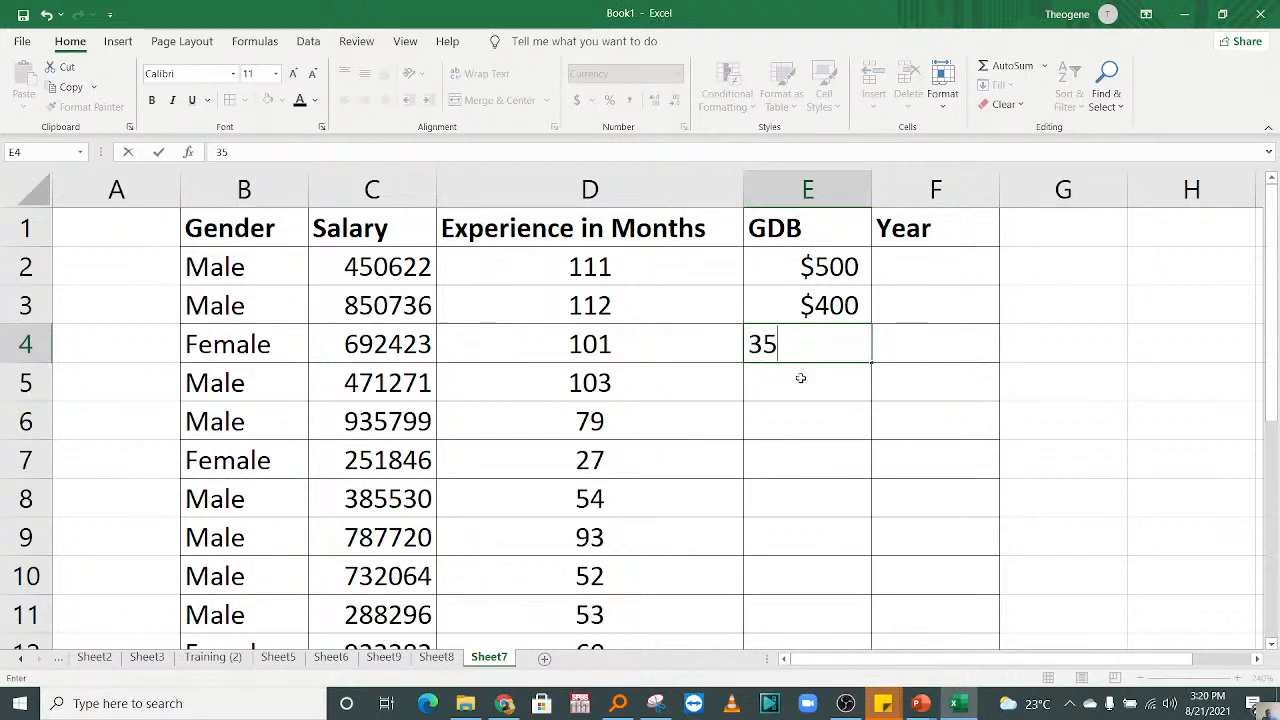
key("Return")
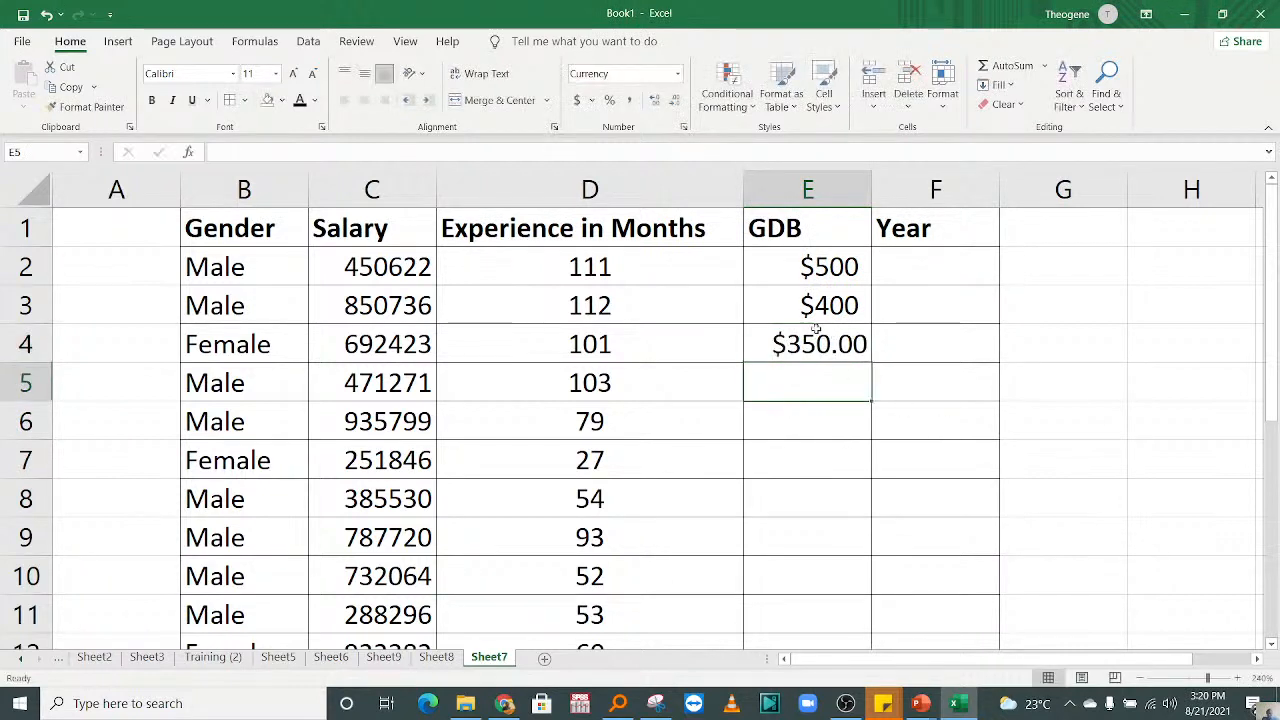
Step: Reduce the GDB value in cell E4 to zero decimal places
left_click_drag(808, 262, 840, 580)
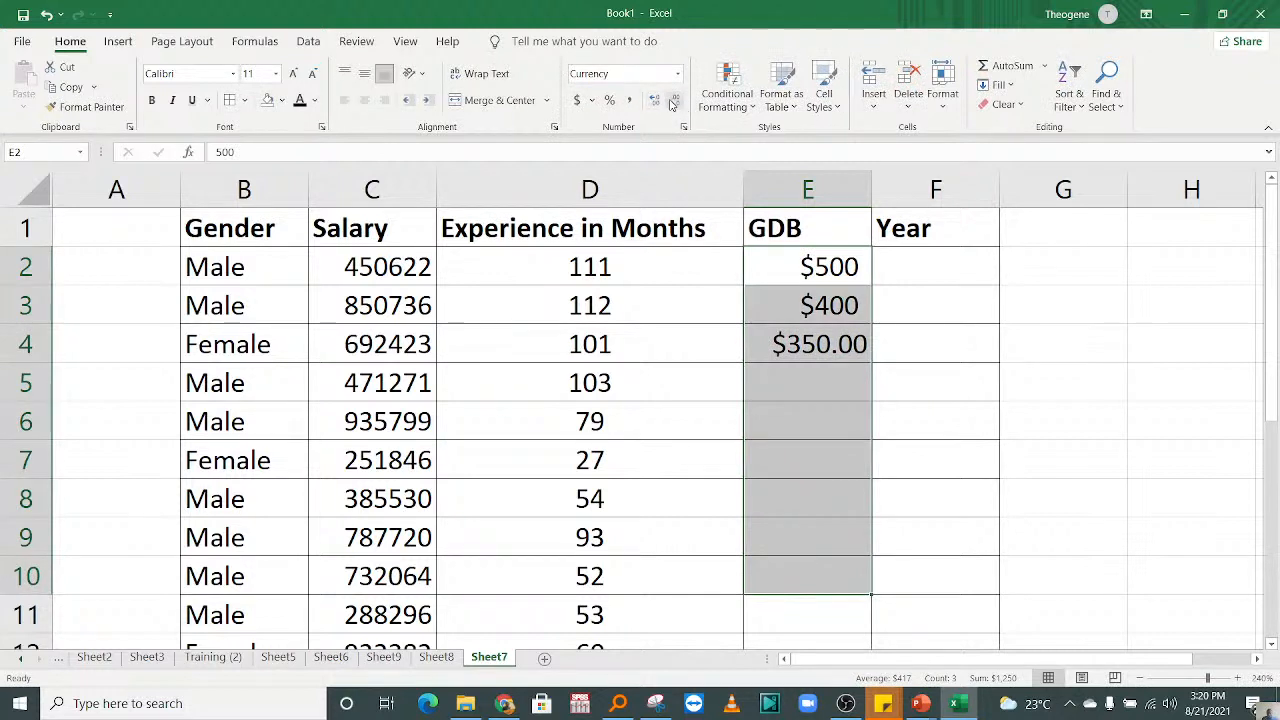
left_click(714, 391)
left_click(914, 383)
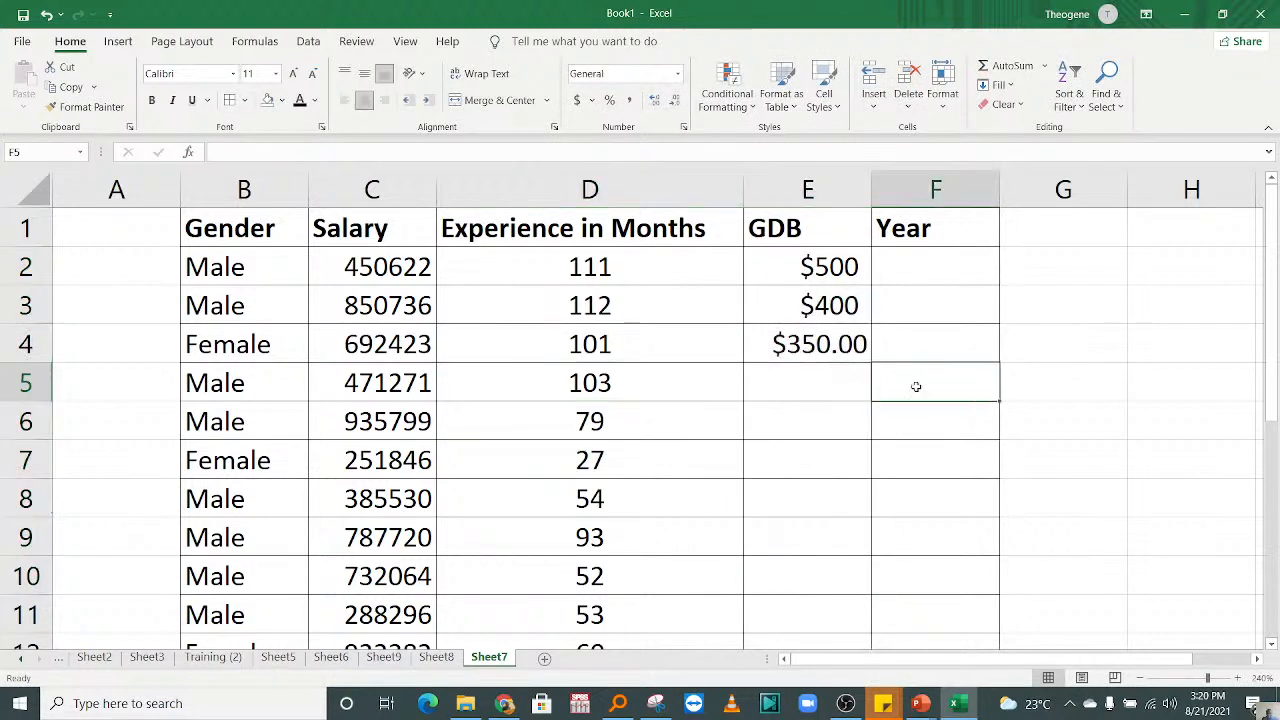
left_click(840, 343)
left_click(675, 100)
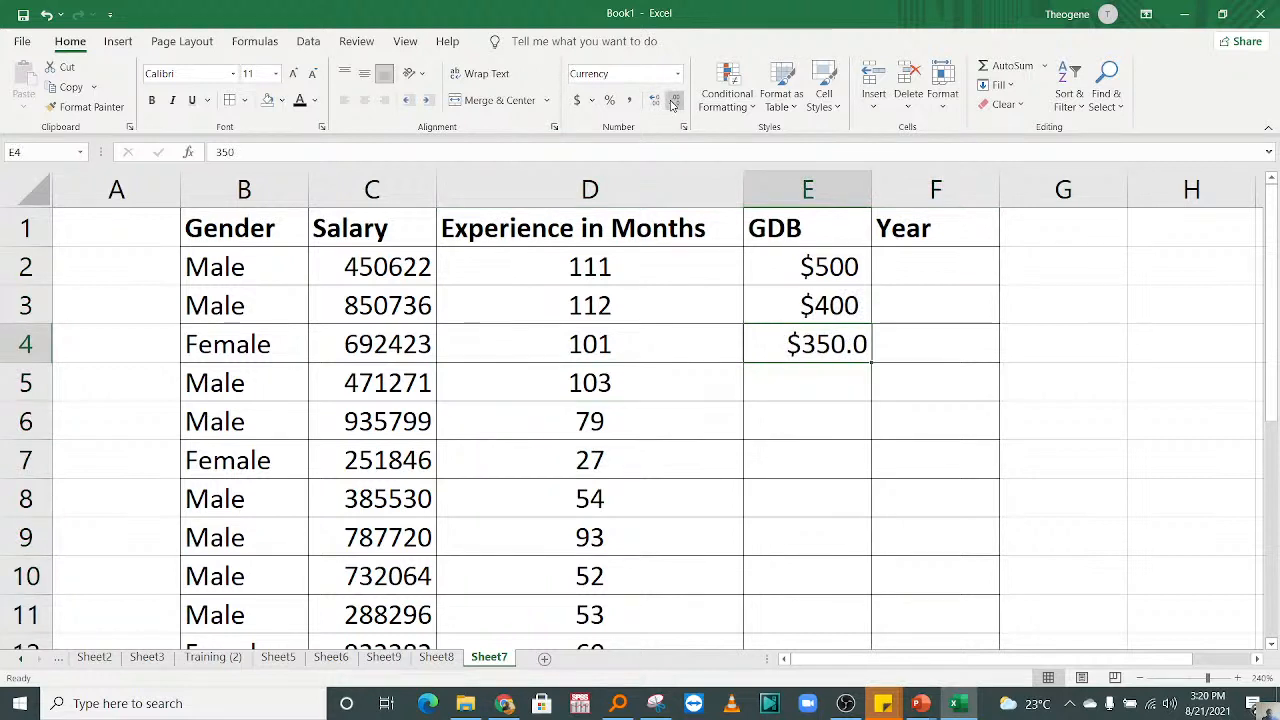
left_click(675, 100)
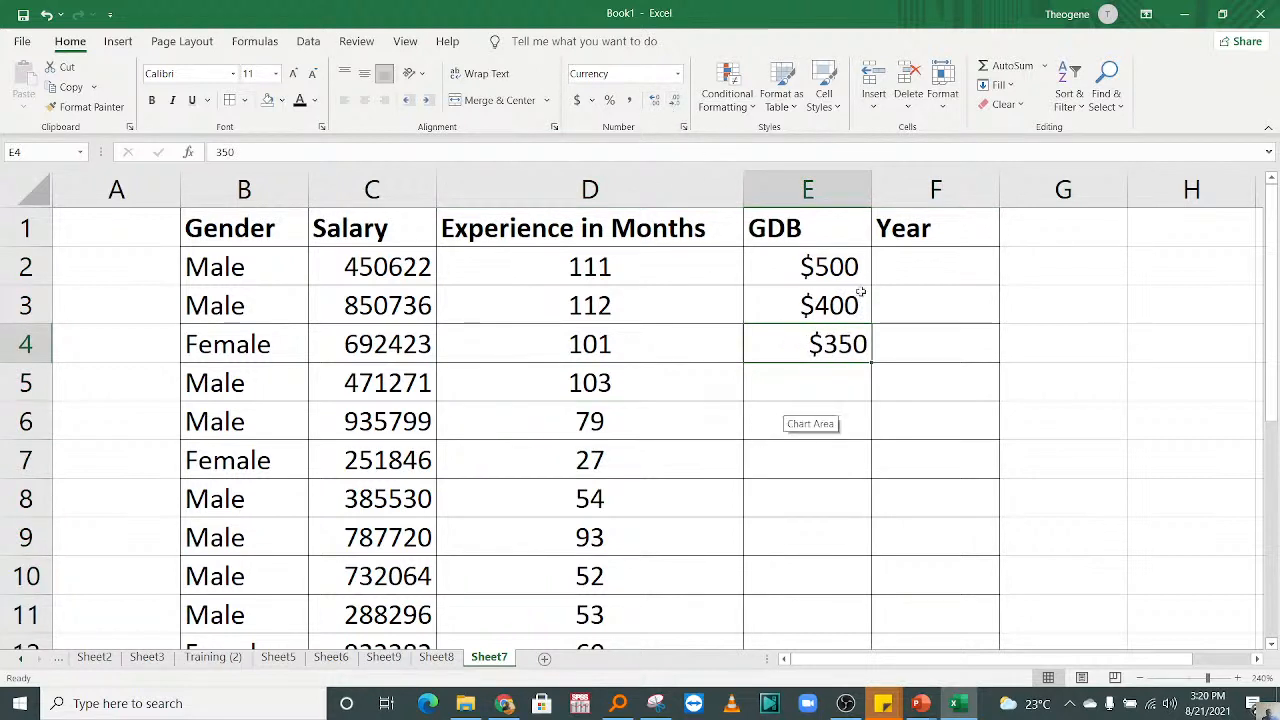
Step: Enter 600 as the GDB value in cell E5
left_click(822, 388)
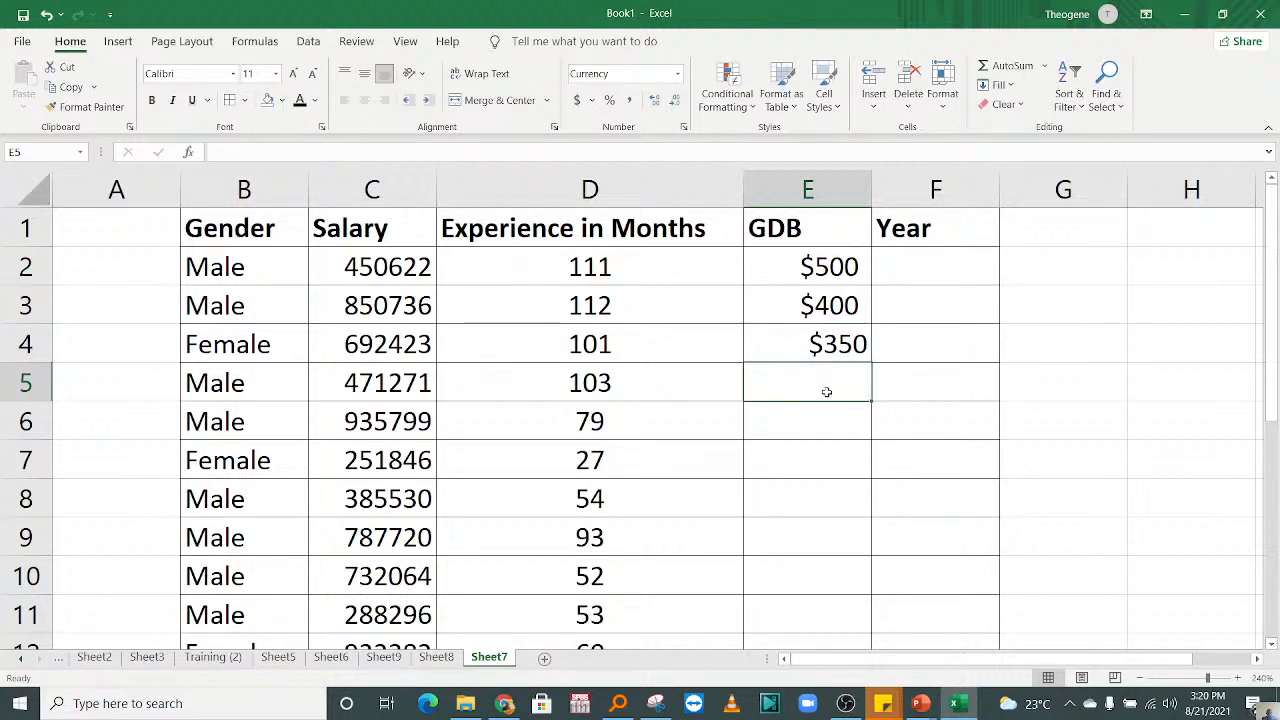
type("600")
left_click(843, 486)
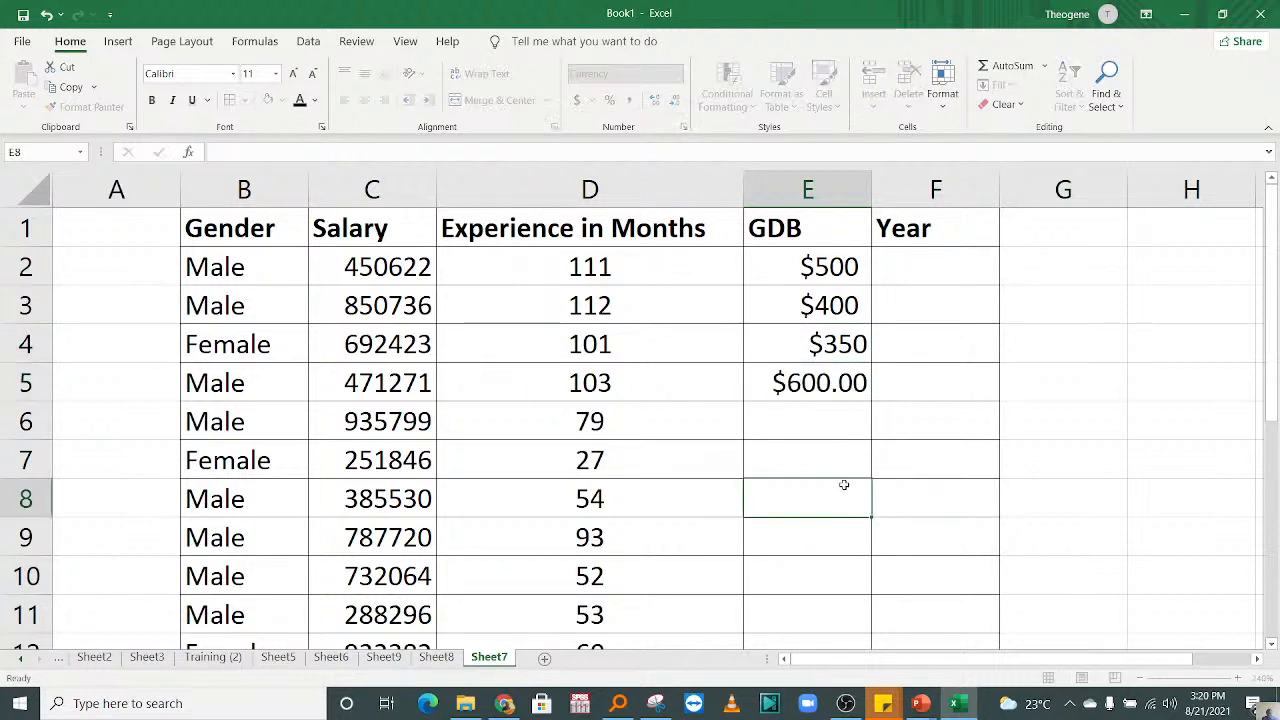
left_click(813, 417)
left_click(813, 344)
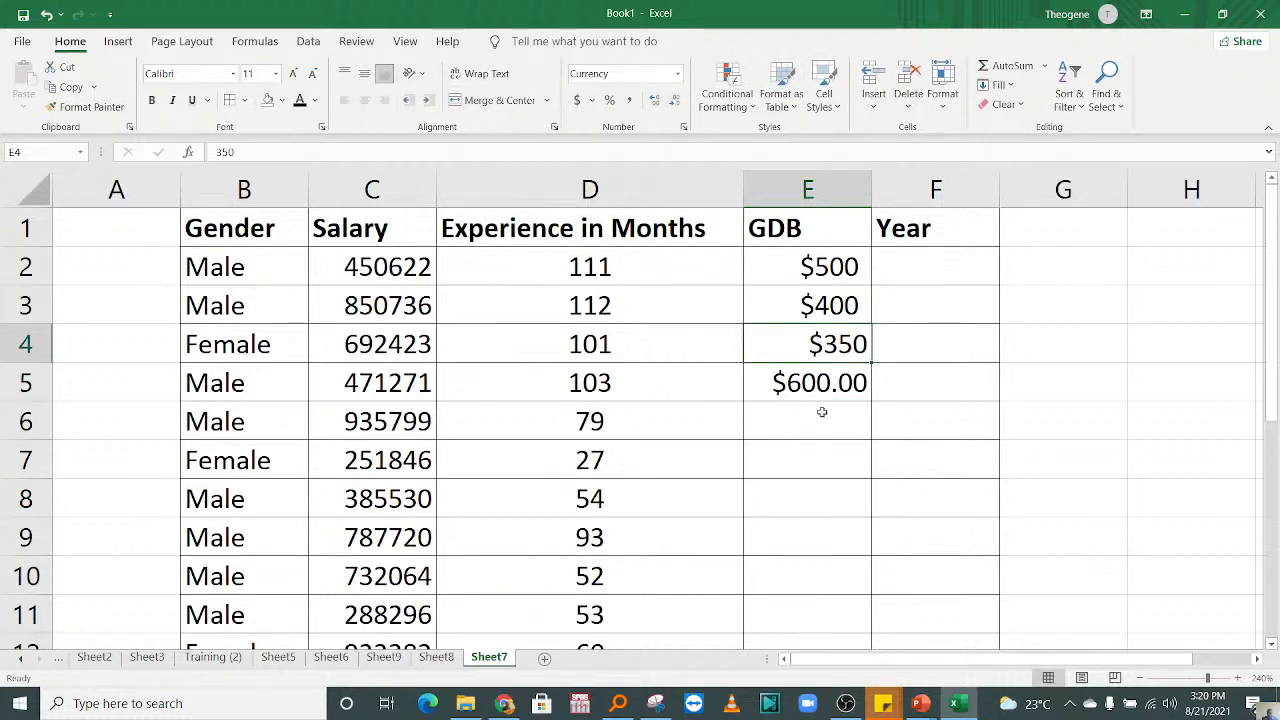
type("8")
left_click(801, 525)
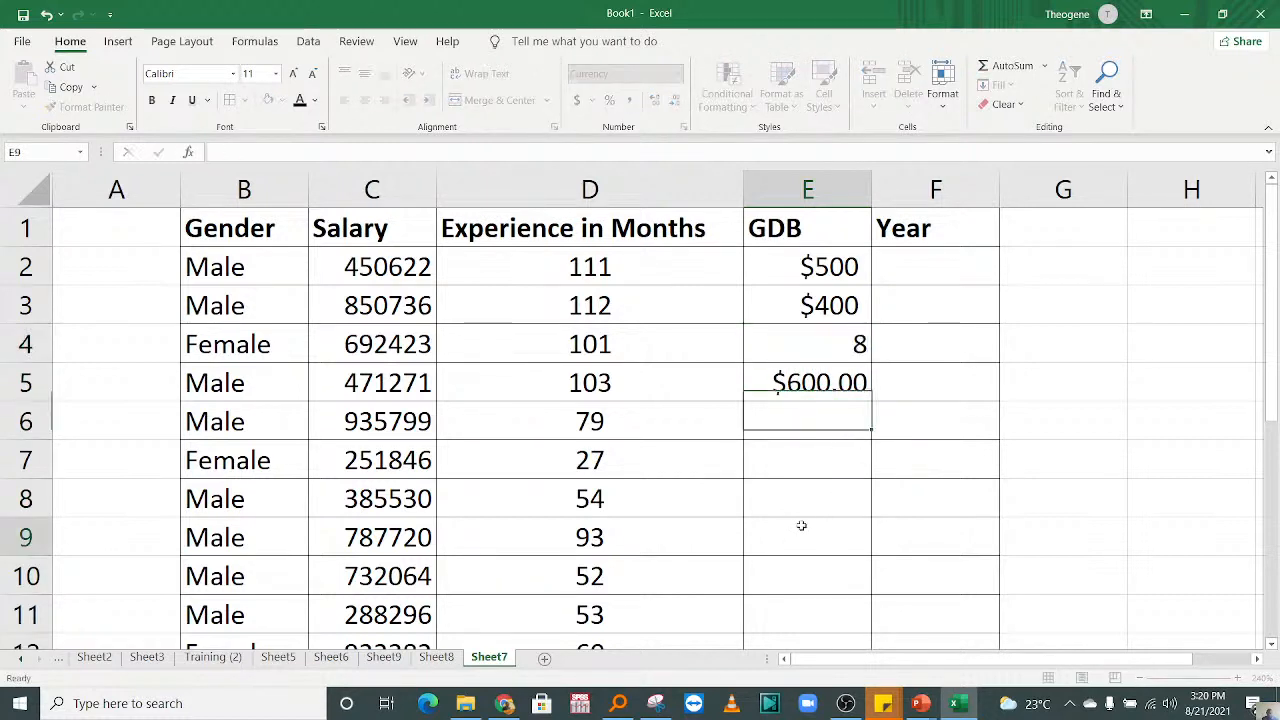
key("ctrl+z")
Step: Enter 420 as the GDB value in cell E6
left_click(806, 418)
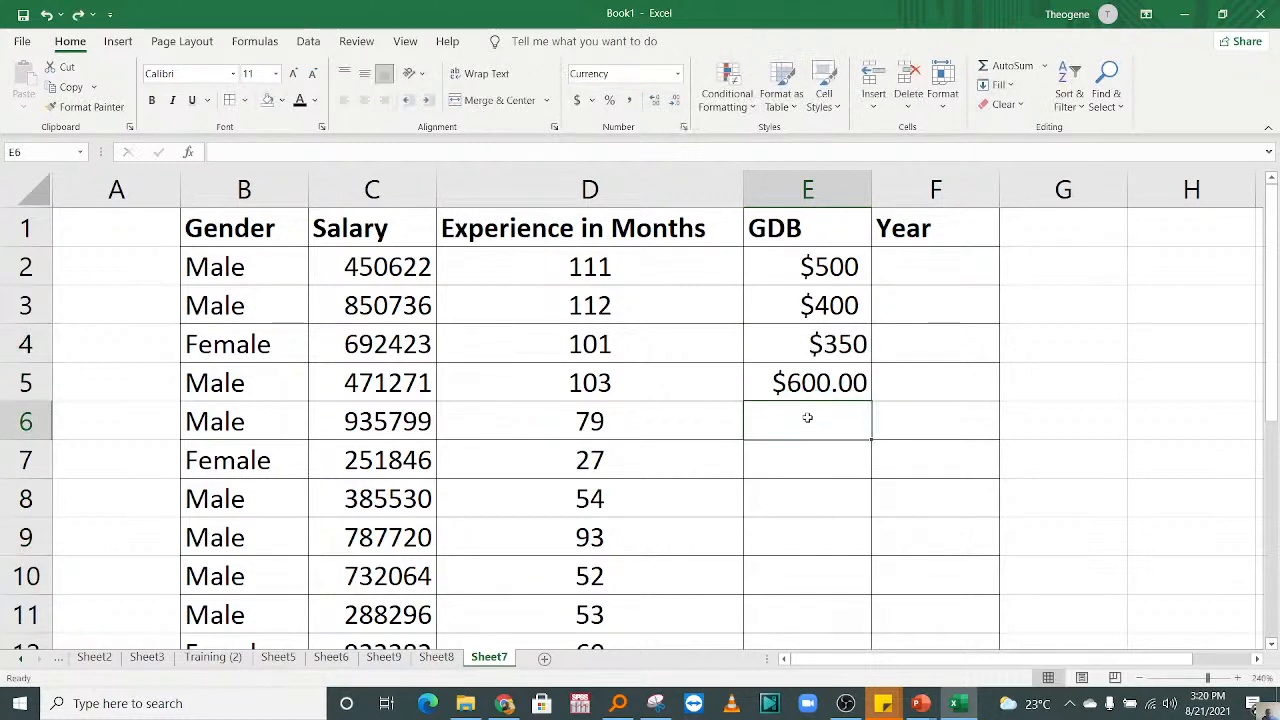
type("420")
Step: Enter 2002 as the first Year value in cell F2
left_click(900, 268)
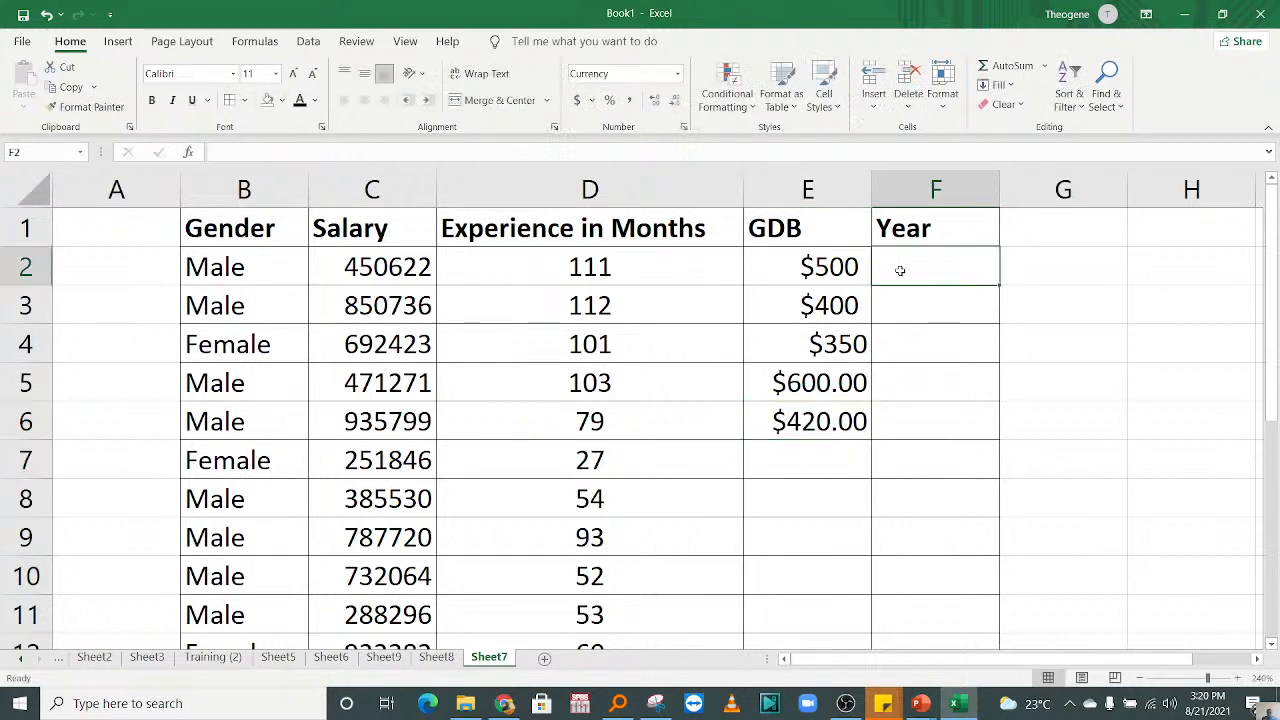
type("202=")
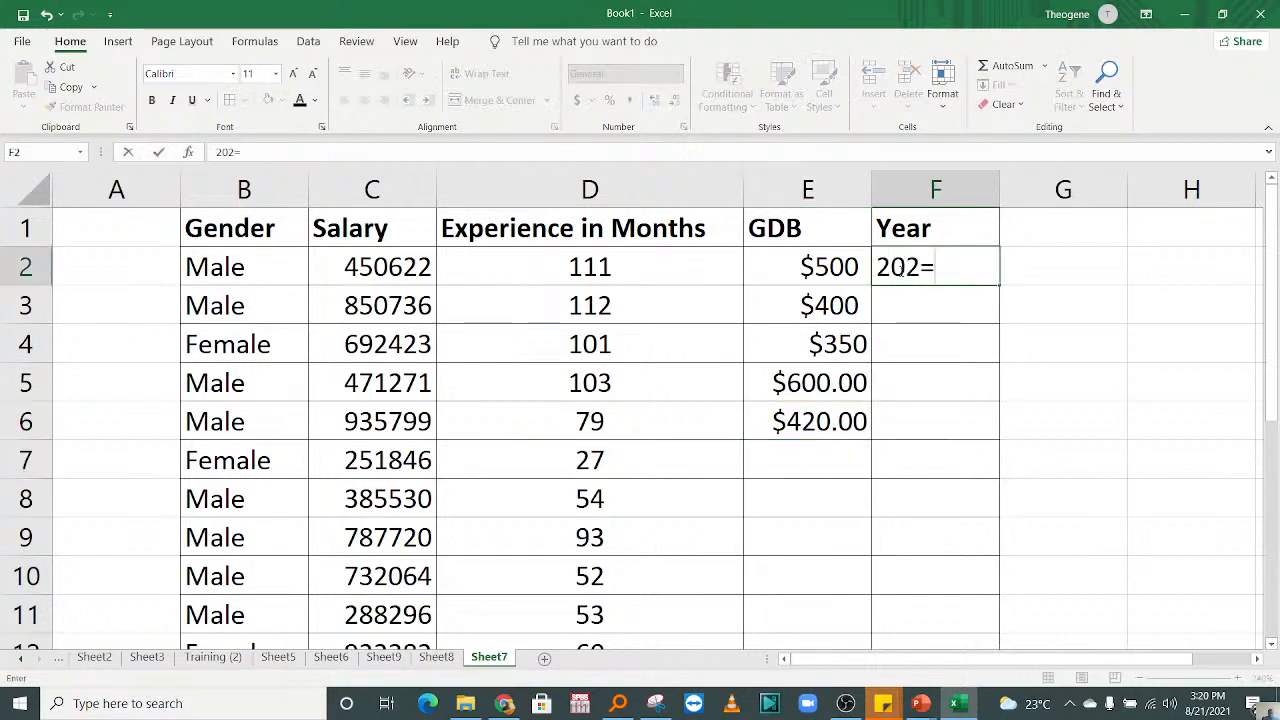
key("BackSpace")
key("BackSpace")
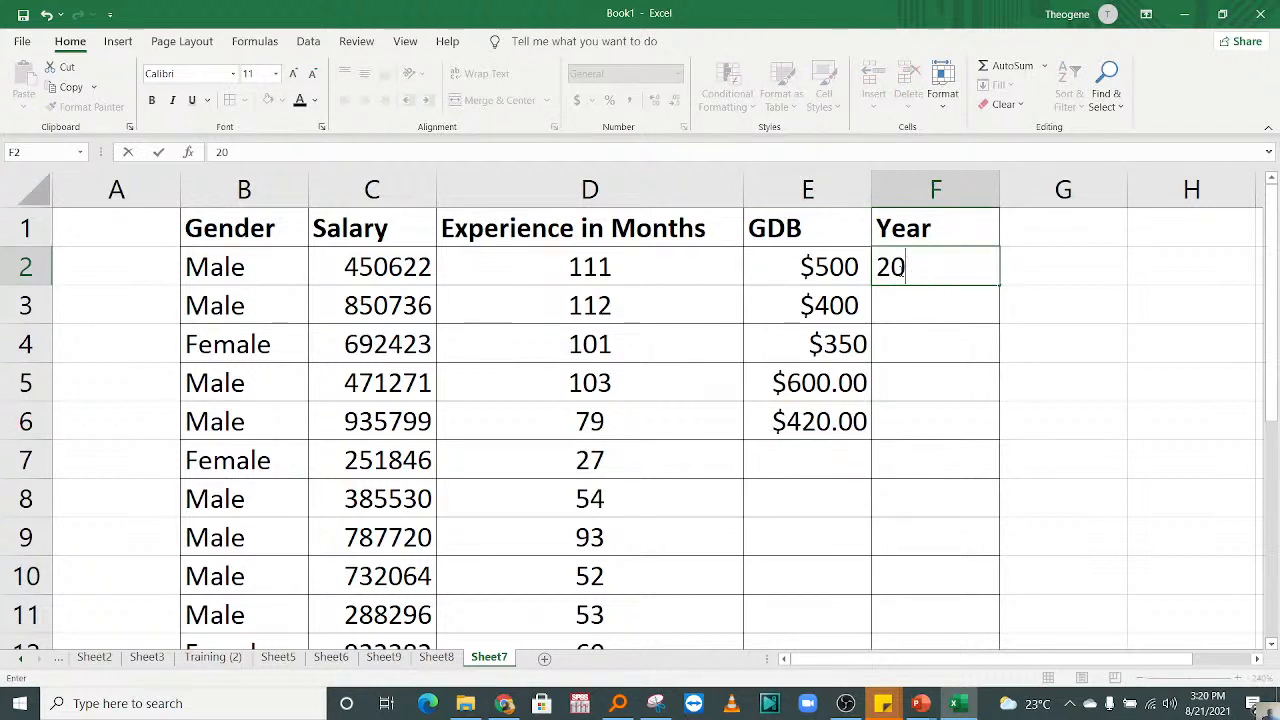
type("02")
key("Return")
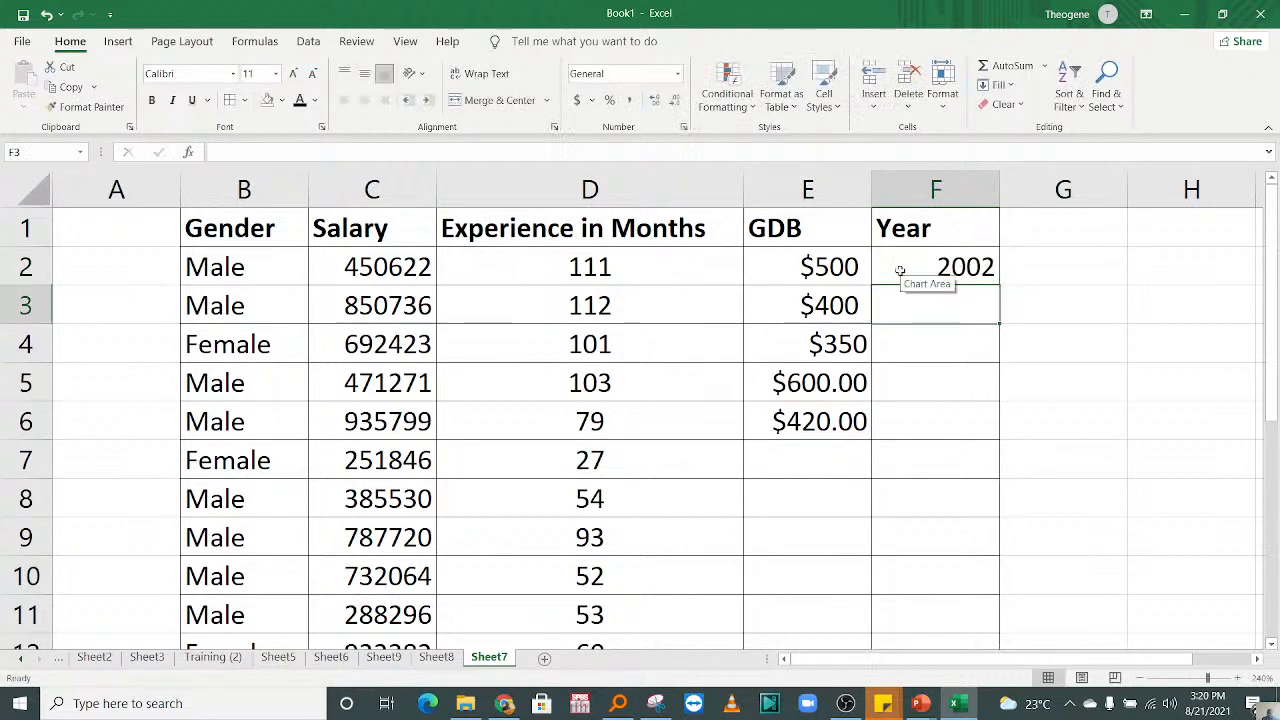
Step: Enter the Year values 2004, 2008, 2010 and 2020 in cells F3 to F6
type("2004")
key("Return")
type("2008")
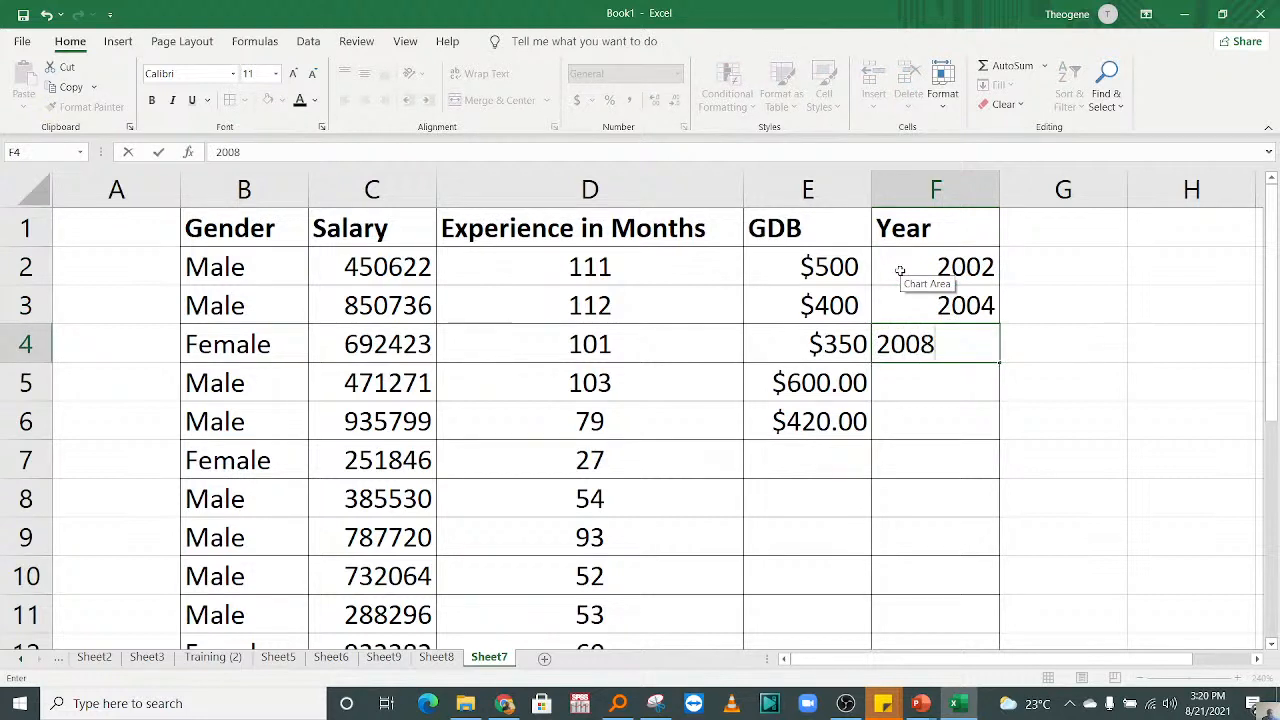
key("Return")
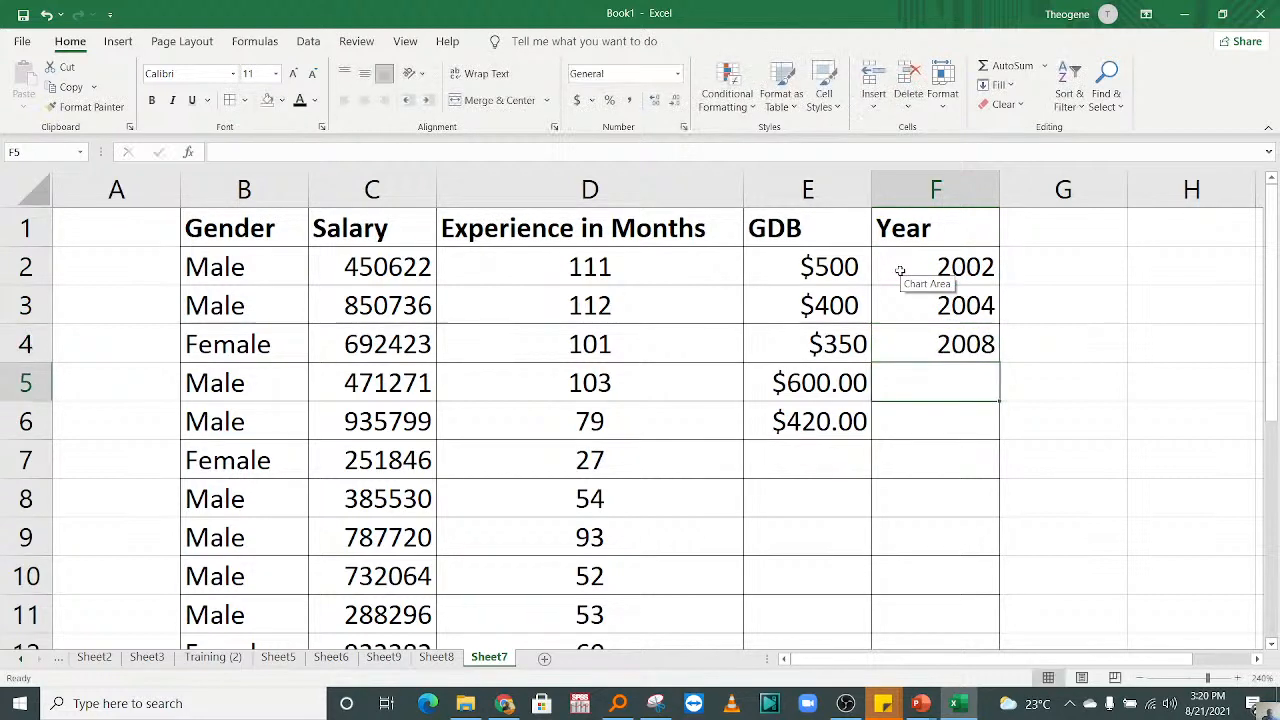
type("2010")
key("Return")
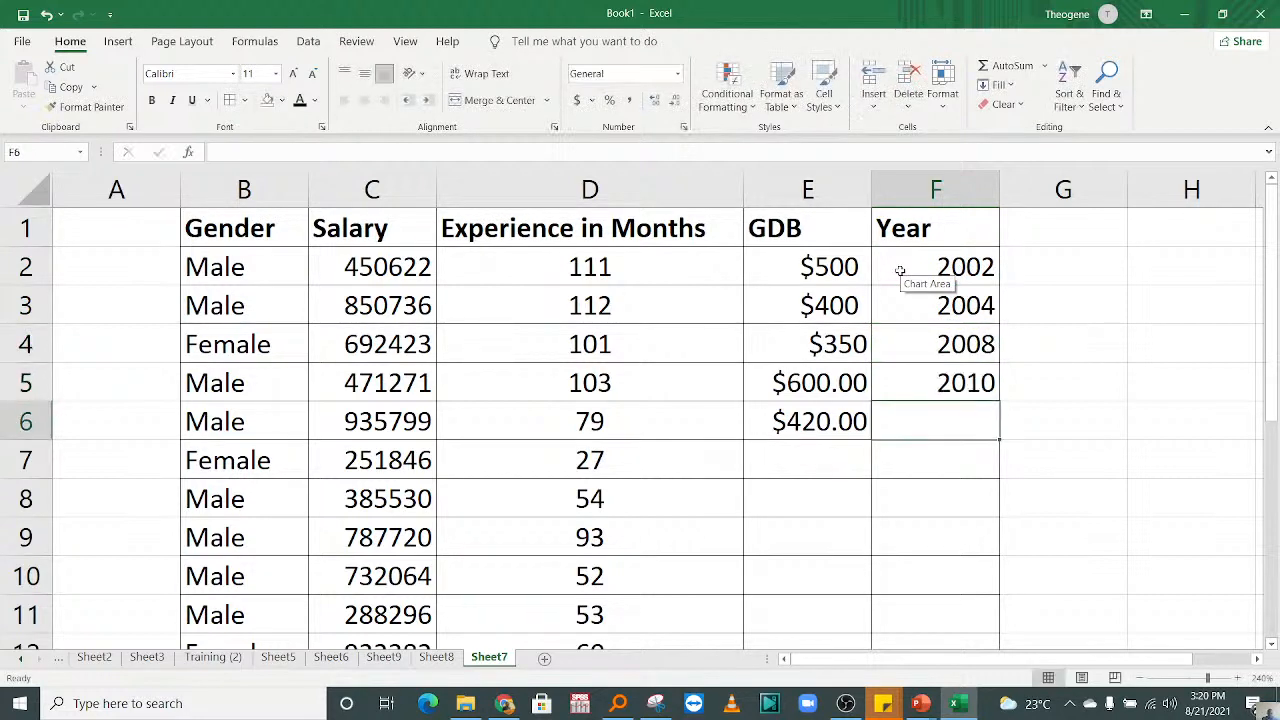
type("2020")
key("Return")
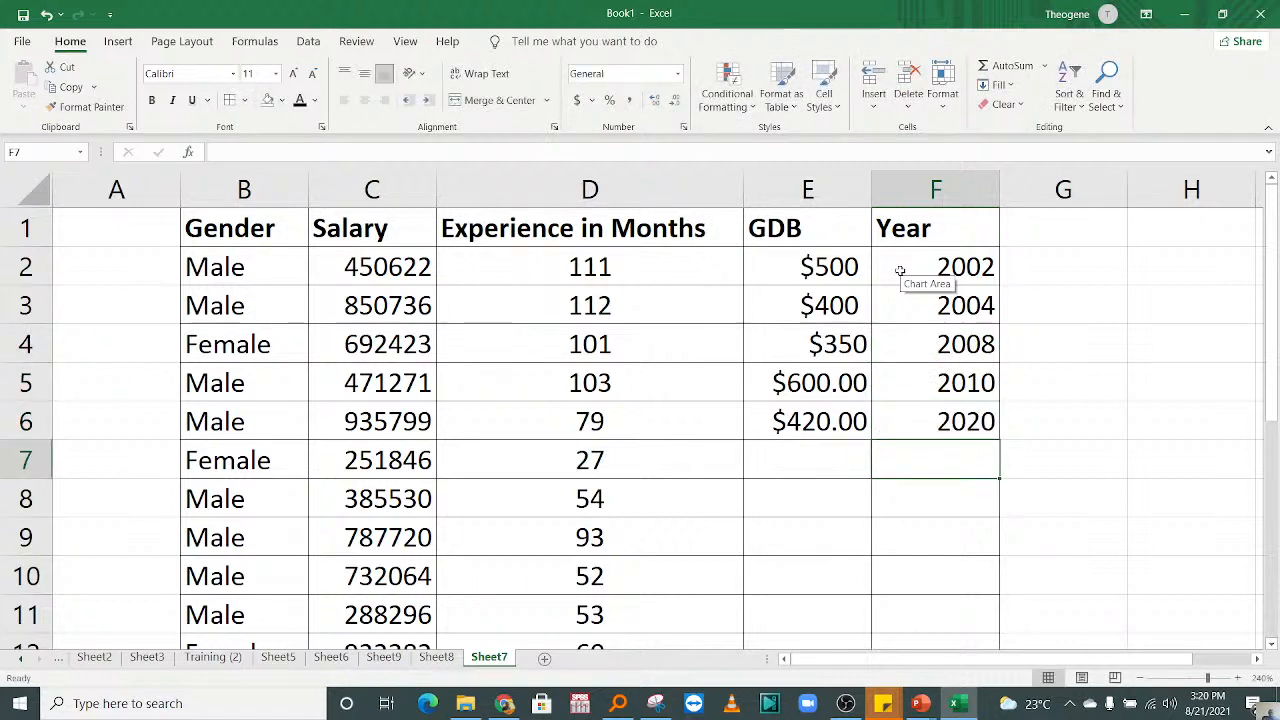
Step: Reduce the GDB values in cells E5 and E6 to zero decimal places
left_click_drag(808, 383, 808, 421)
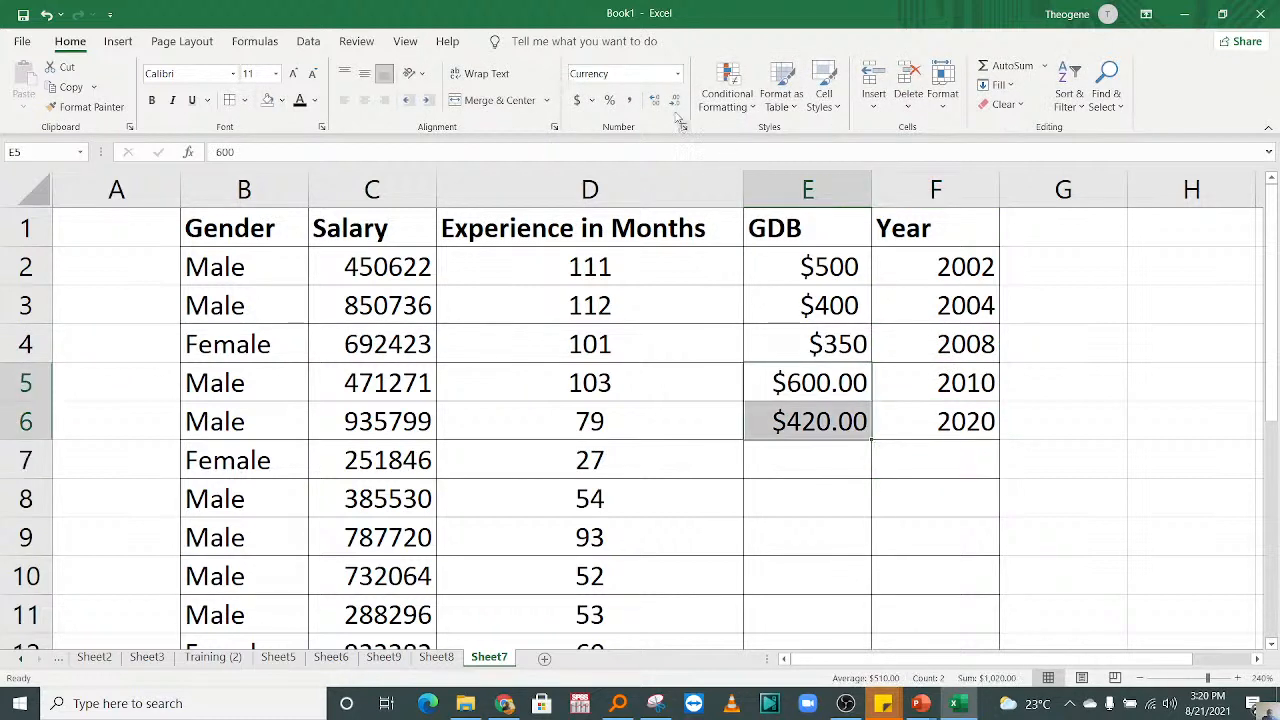
left_click(673, 102)
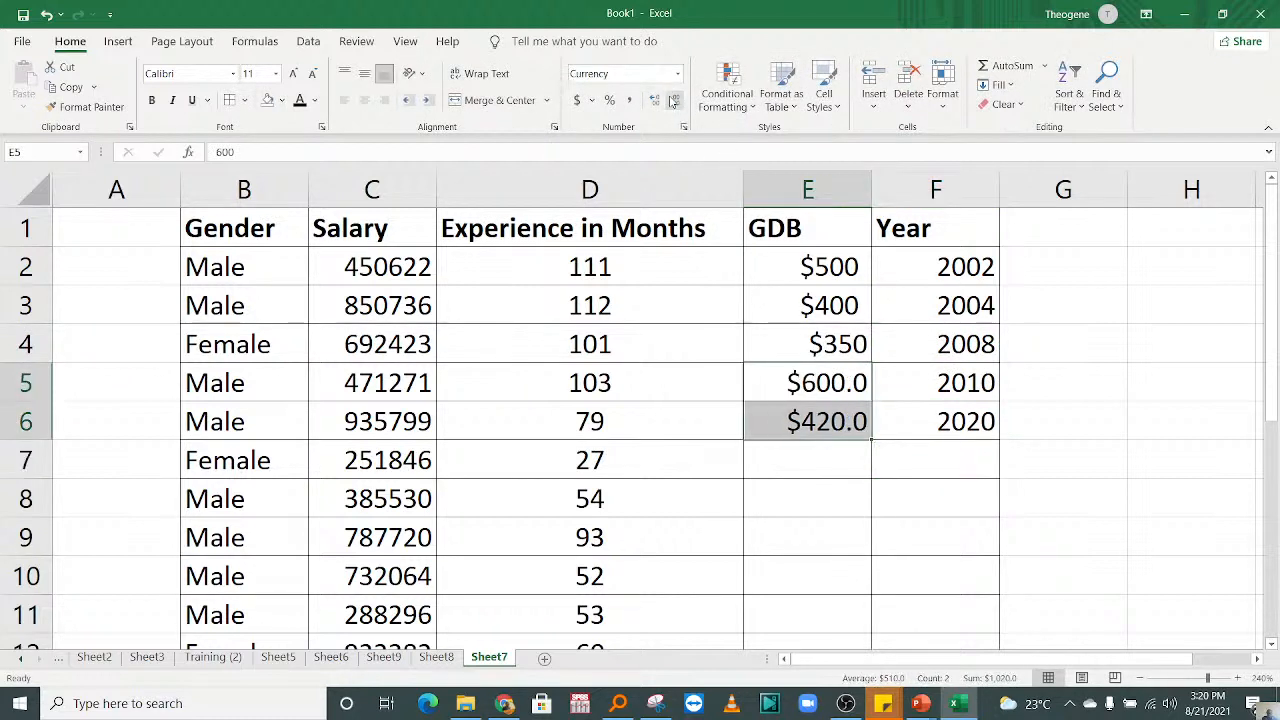
left_click(673, 102)
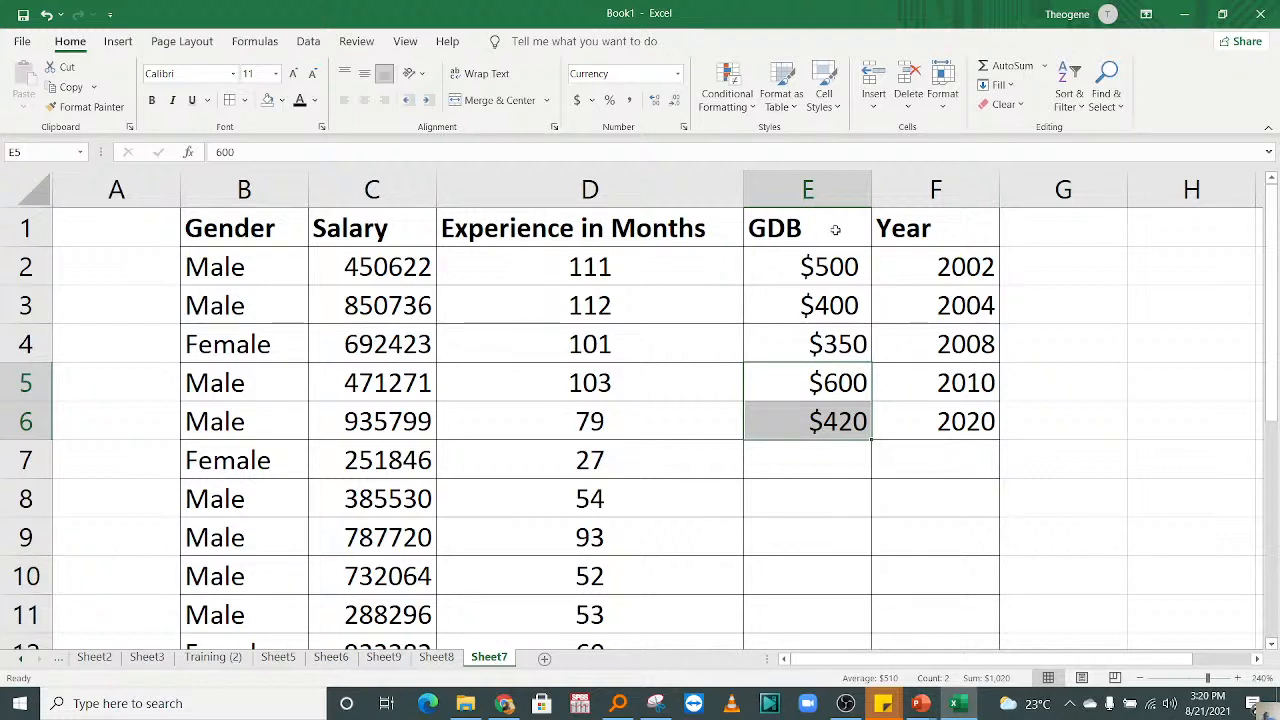
Step: Insert the recommended line chart for the GDB and Year data in E1:F6, and delete it after viewing
left_click_drag(836, 230, 904, 427)
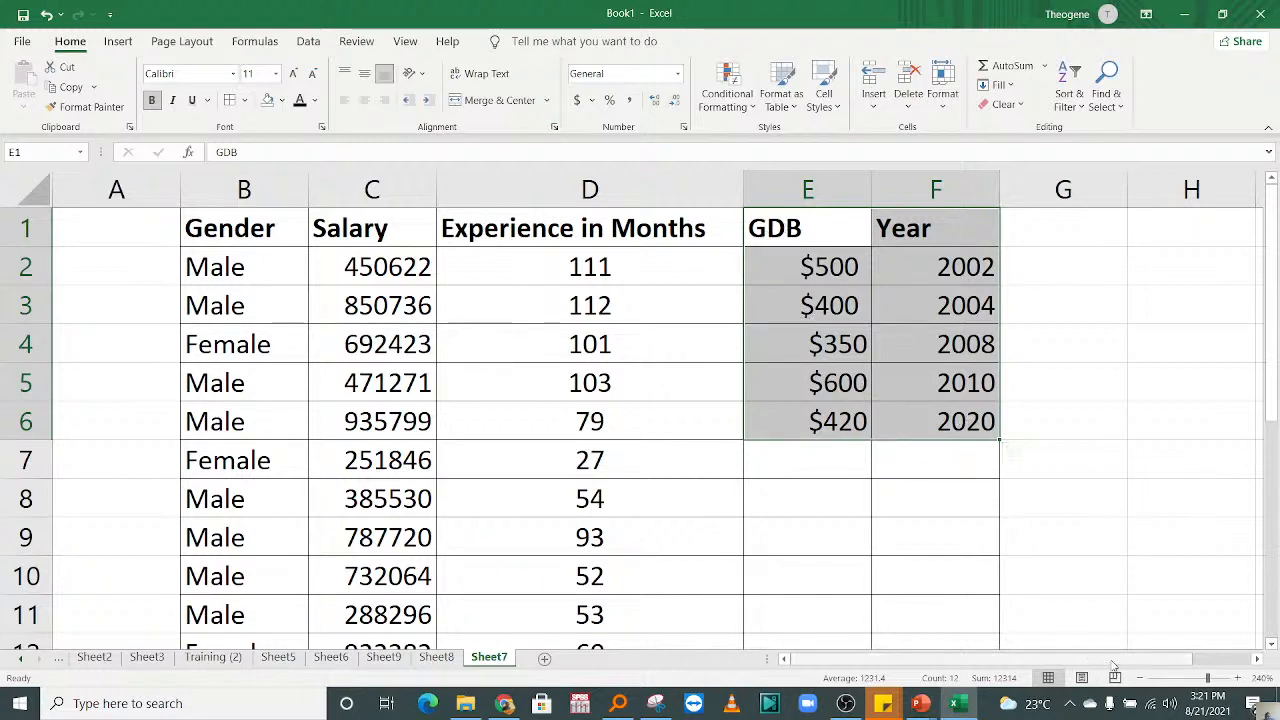
scroll(1080, 640, "right", 2)
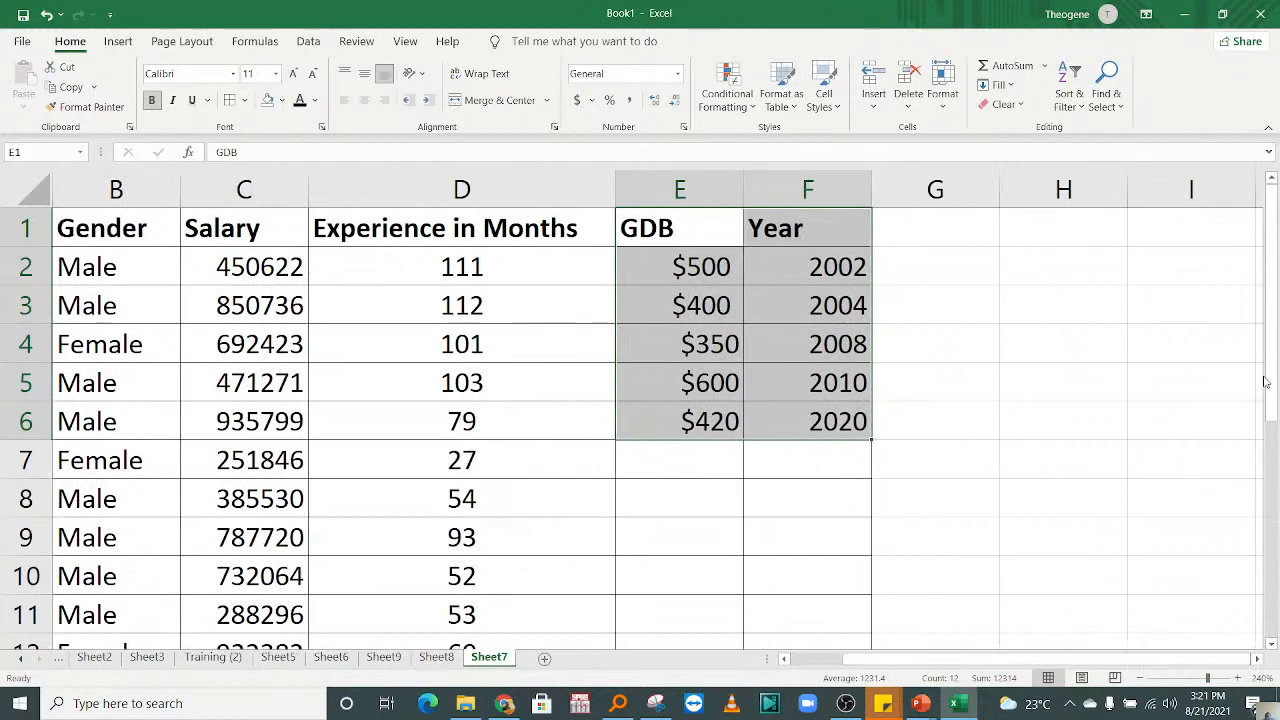
left_click(301, 44)
left_click(119, 43)
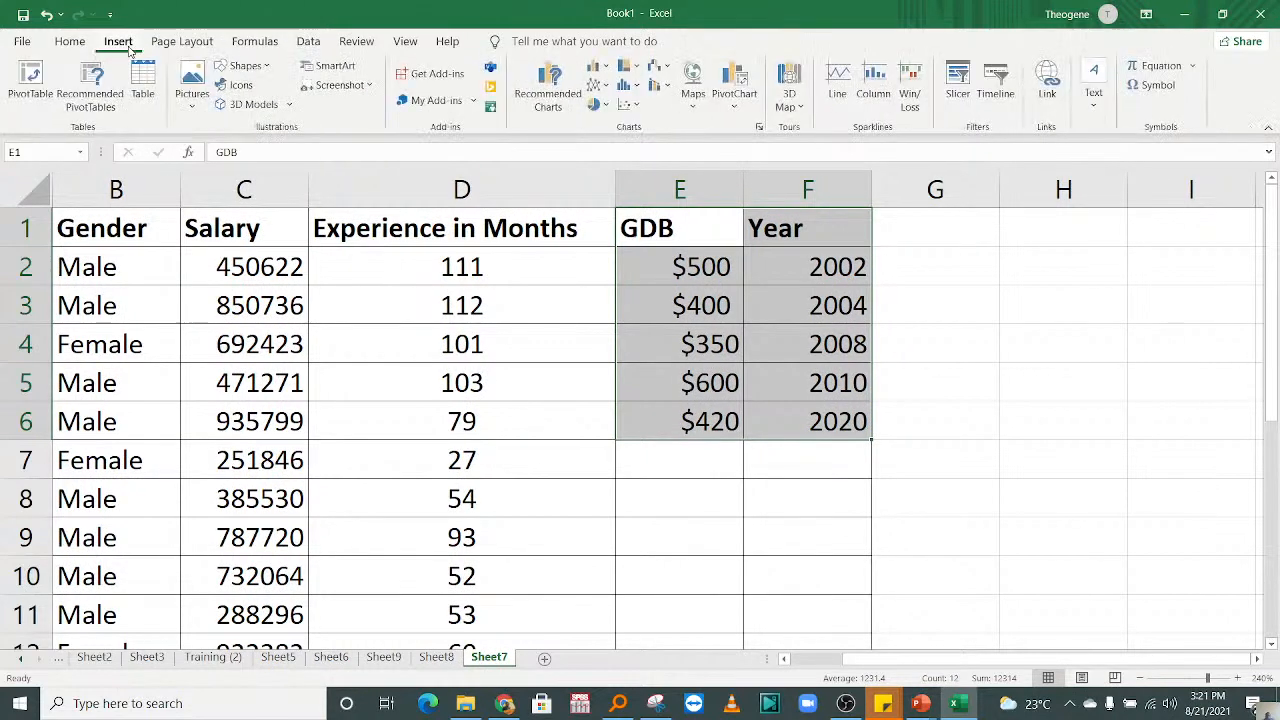
left_click(553, 92)
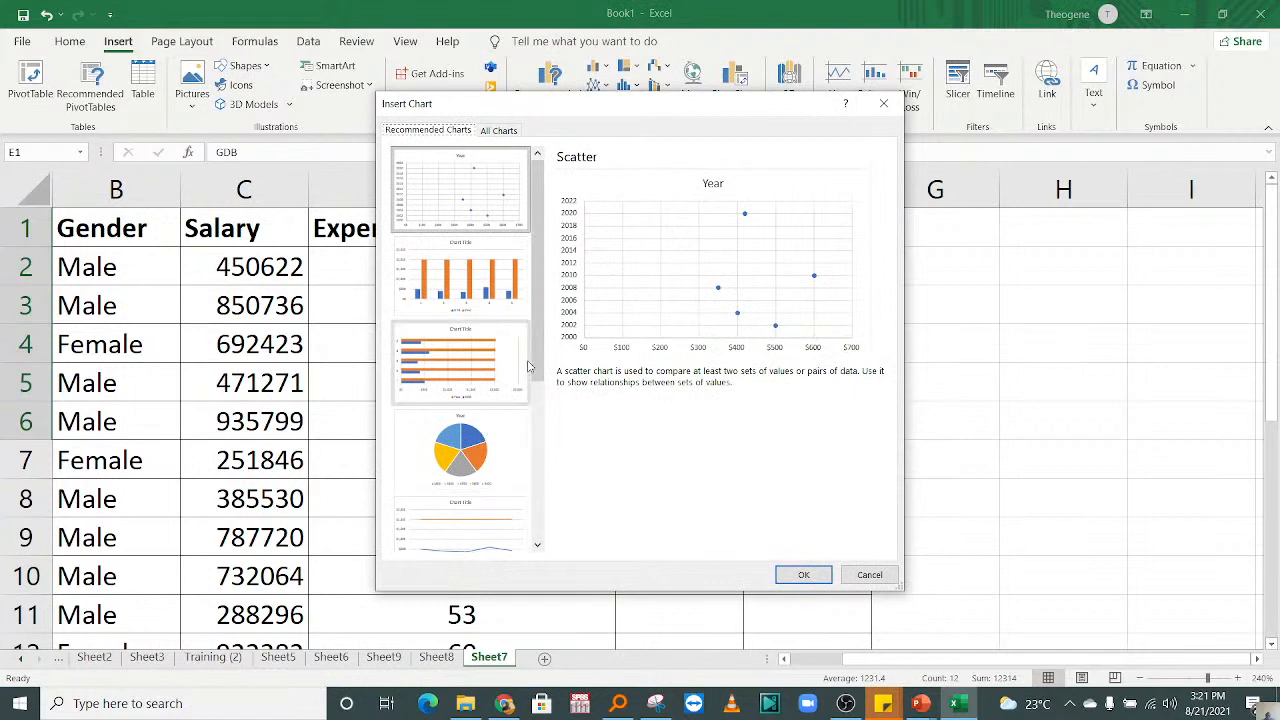
left_click_drag(534, 355, 531, 469)
left_click(453, 342)
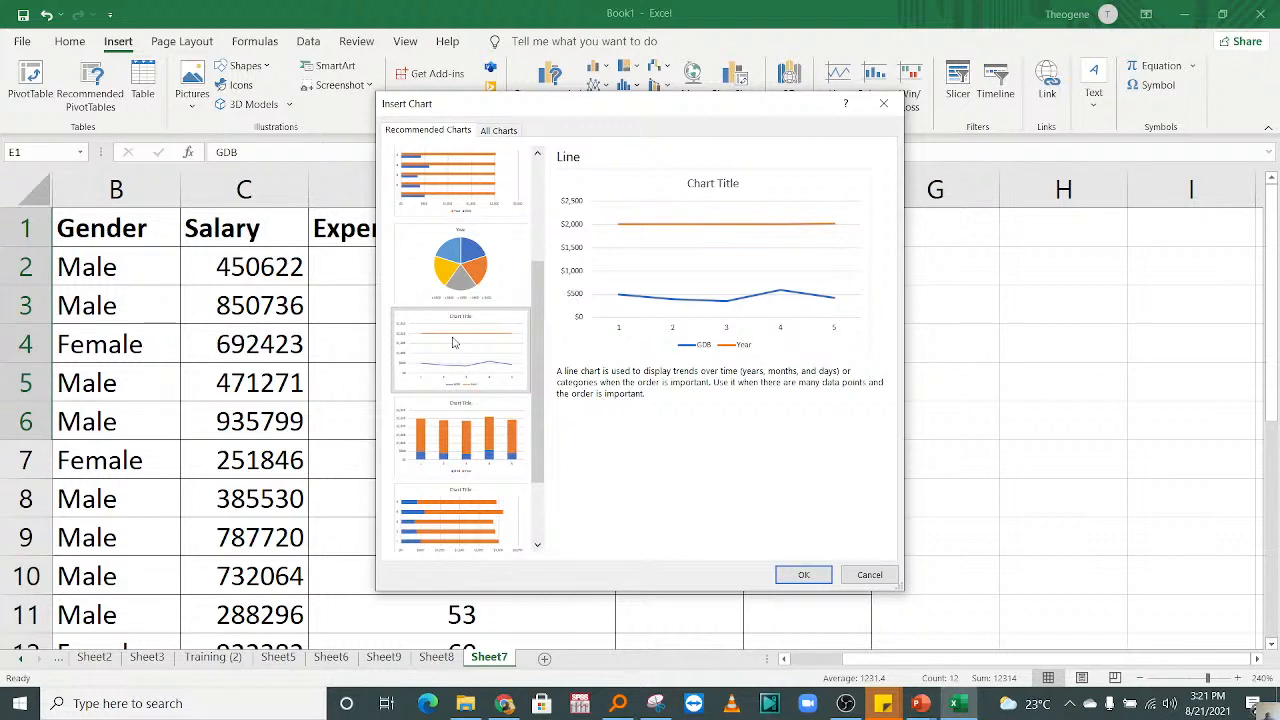
left_click(809, 573)
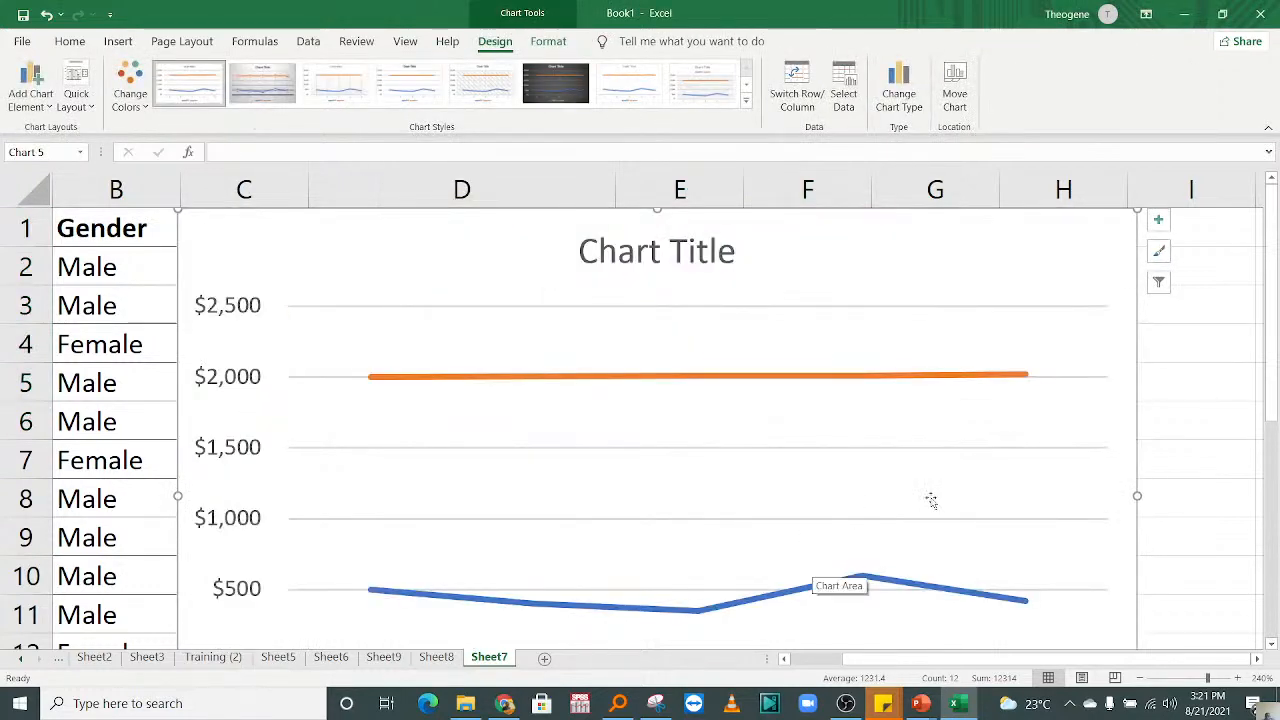
mouse_move(1268, 395)
left_mouse_down()
mouse_move(1268, 540)
mouse_move(1248, 410)
left_mouse_up()
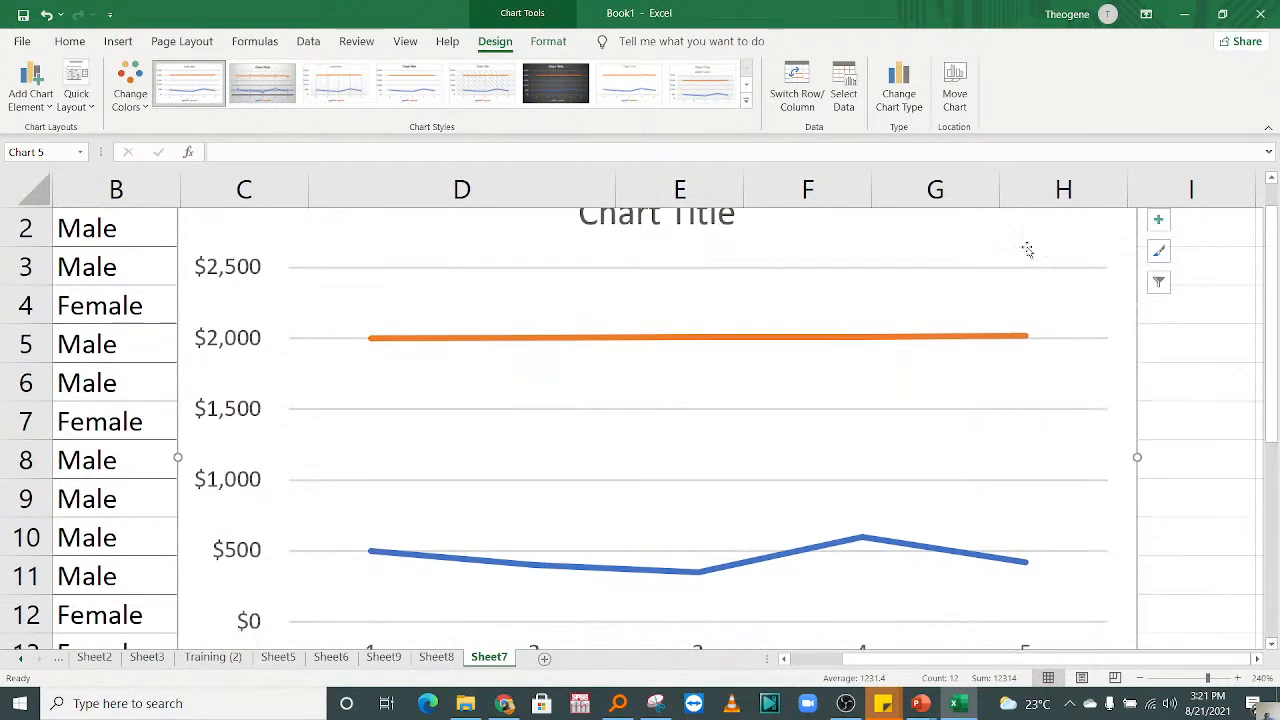
key("Delete")
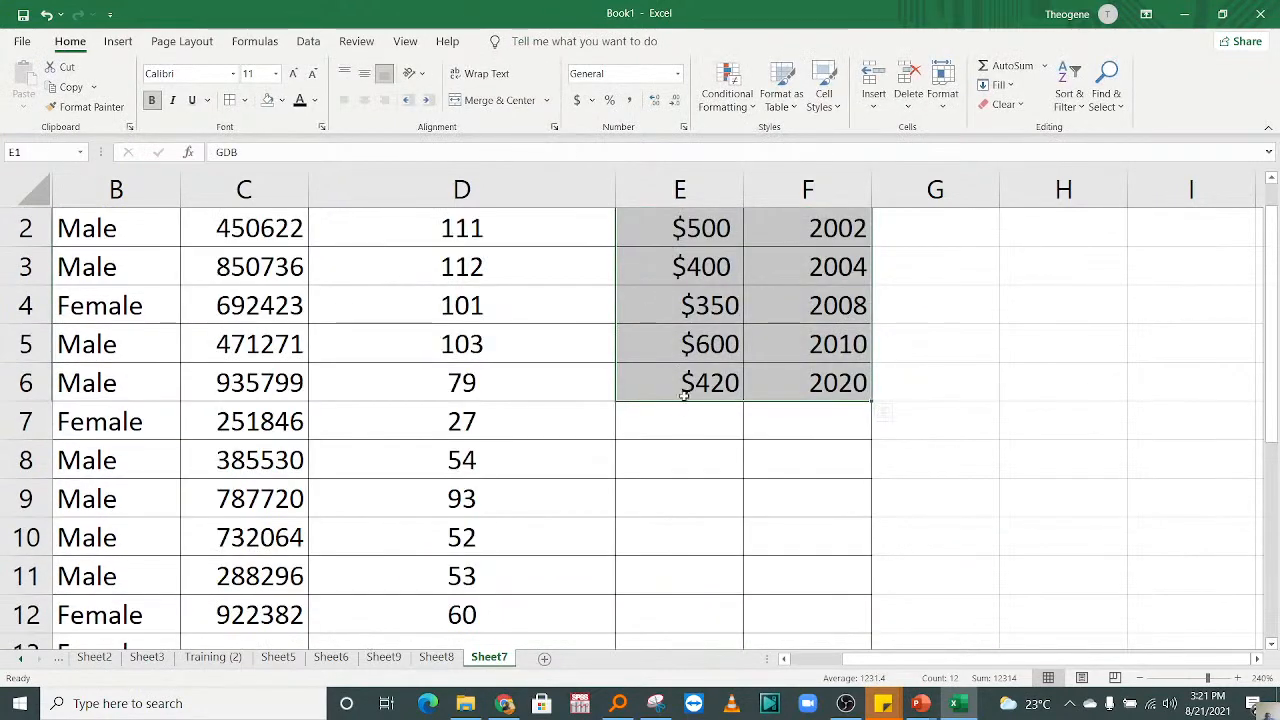
Step: Preview the recommended line chart for the GDB data alone in E1:E6 and close the chart dialog without inserting it
left_click_drag(686, 385, 669, 220)
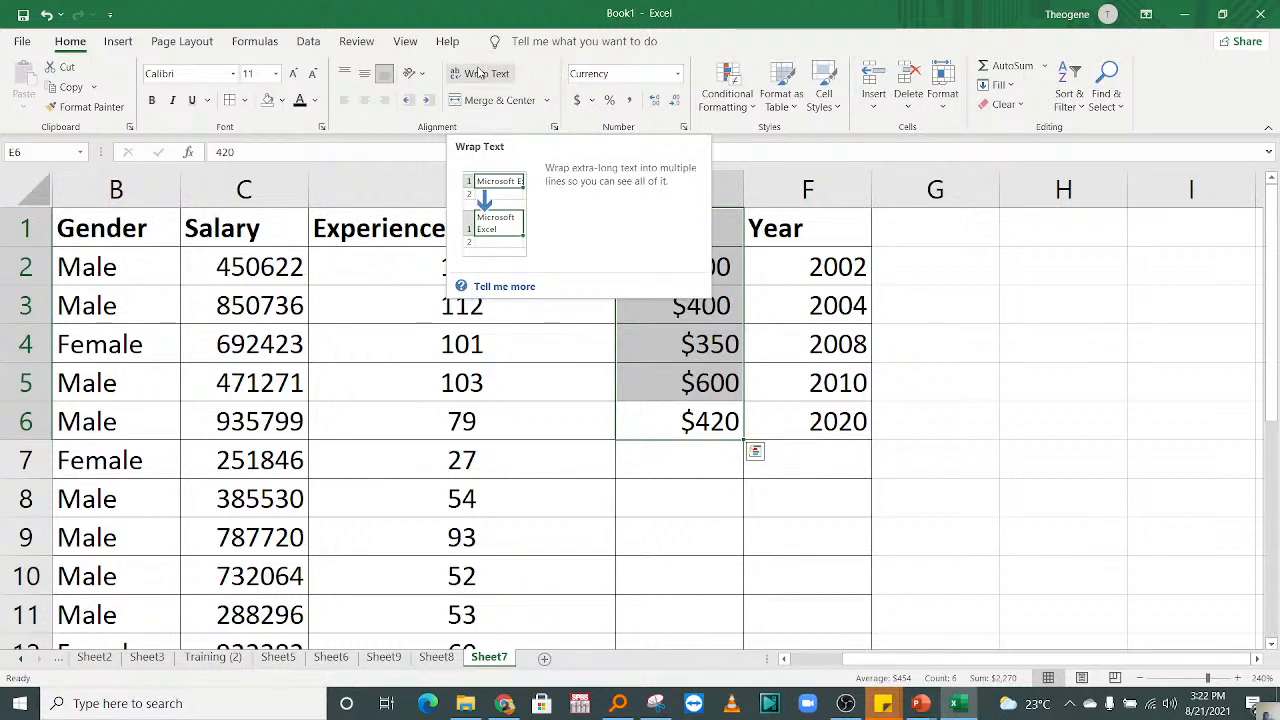
left_click(118, 41)
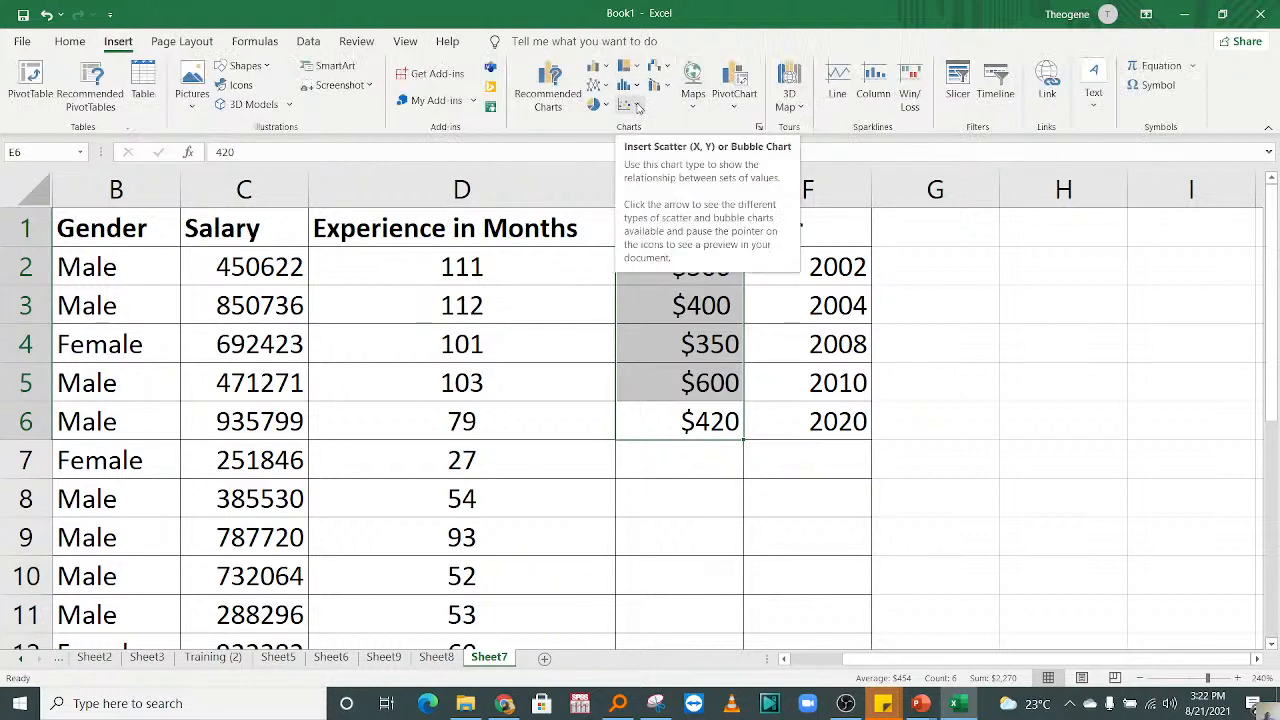
left_click(636, 107)
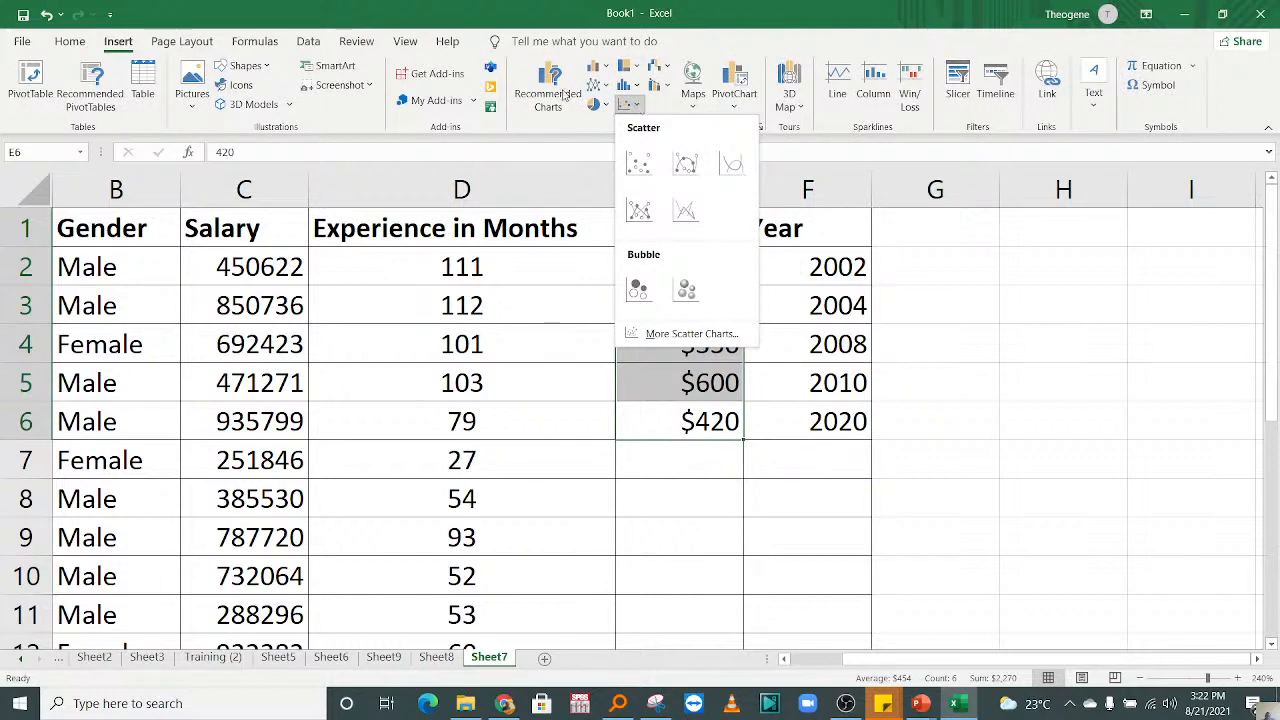
left_click(551, 92)
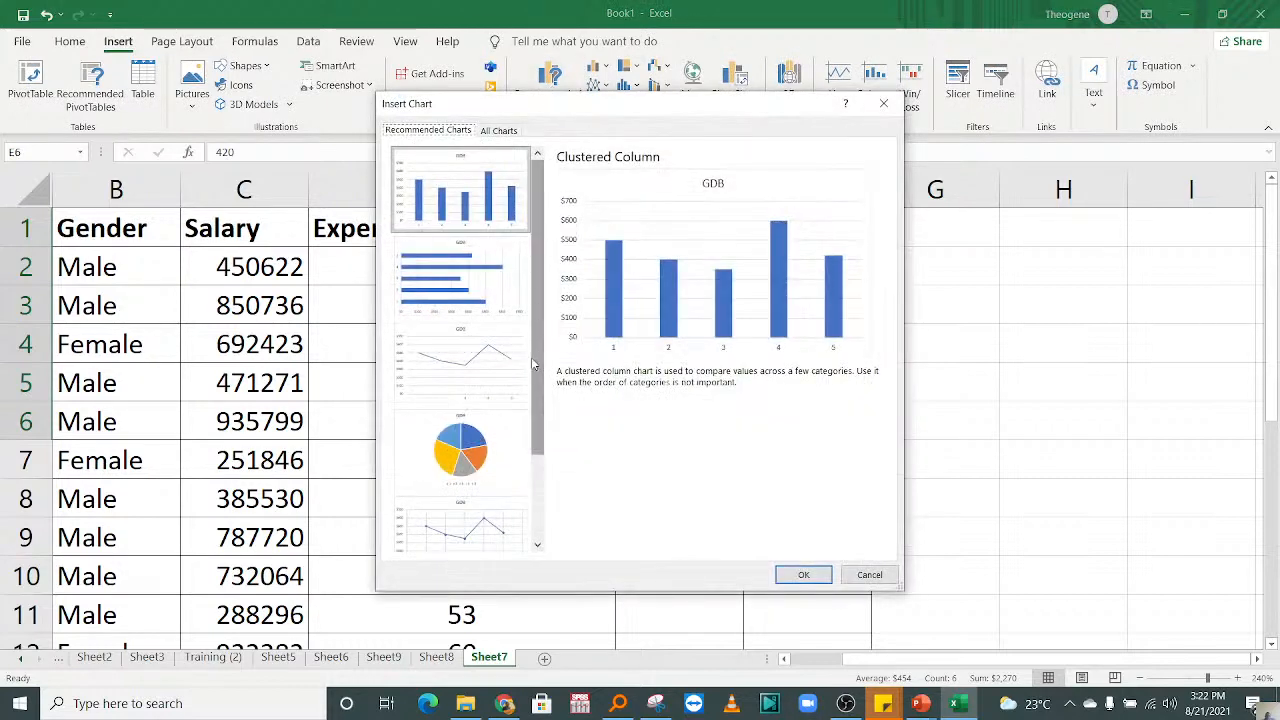
left_click(505, 350)
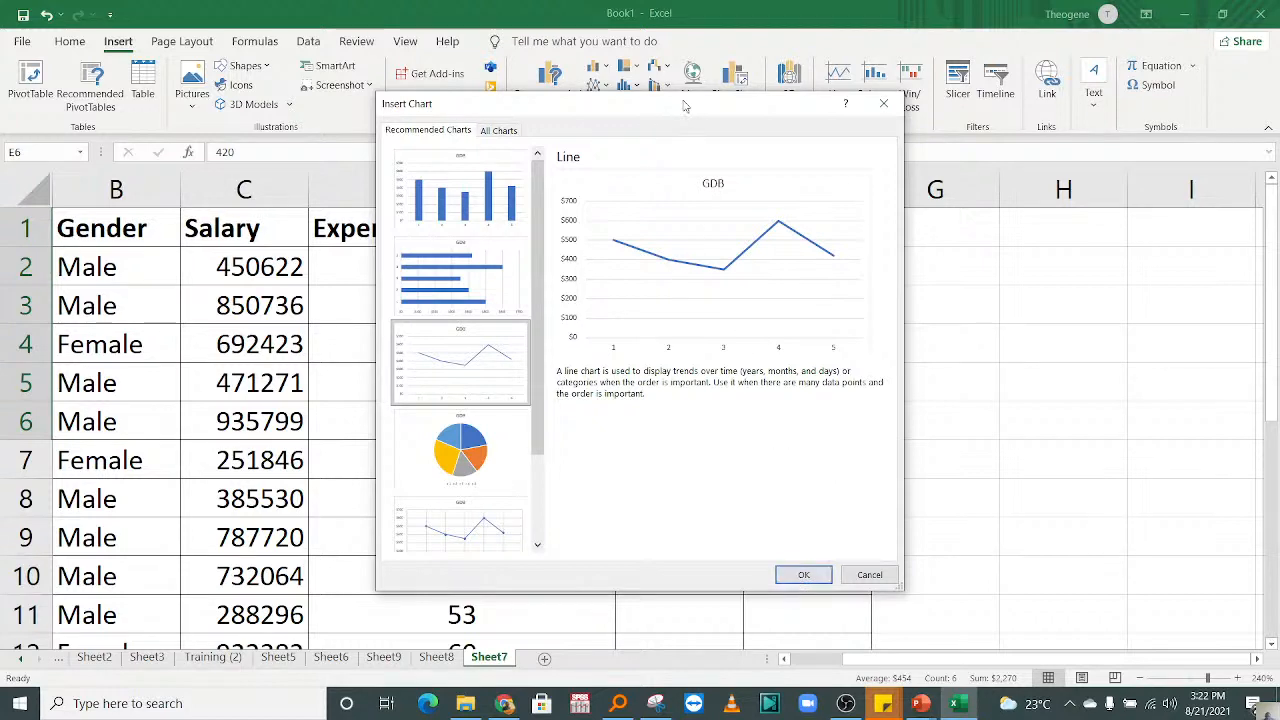
left_click_drag(684, 105, 190, 168)
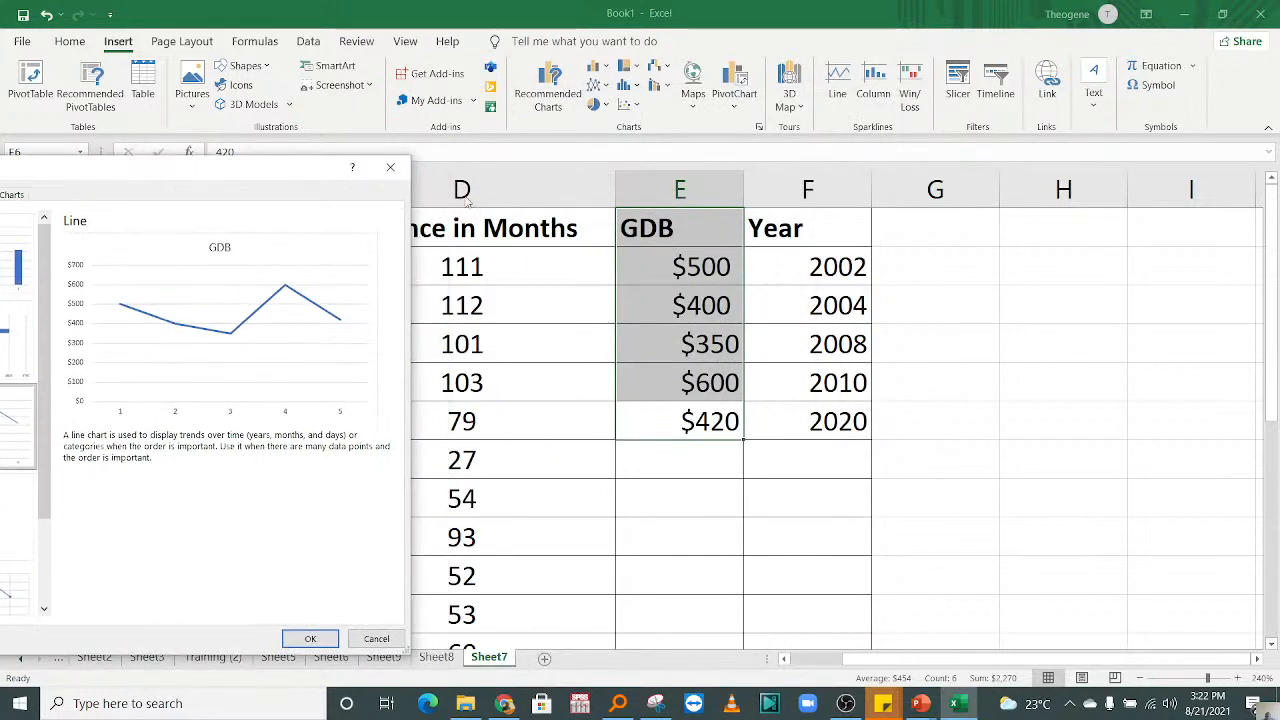
left_click(389, 166)
Step: Insert a blank column before the Year column and another before the GDB column
right_click(808, 189)
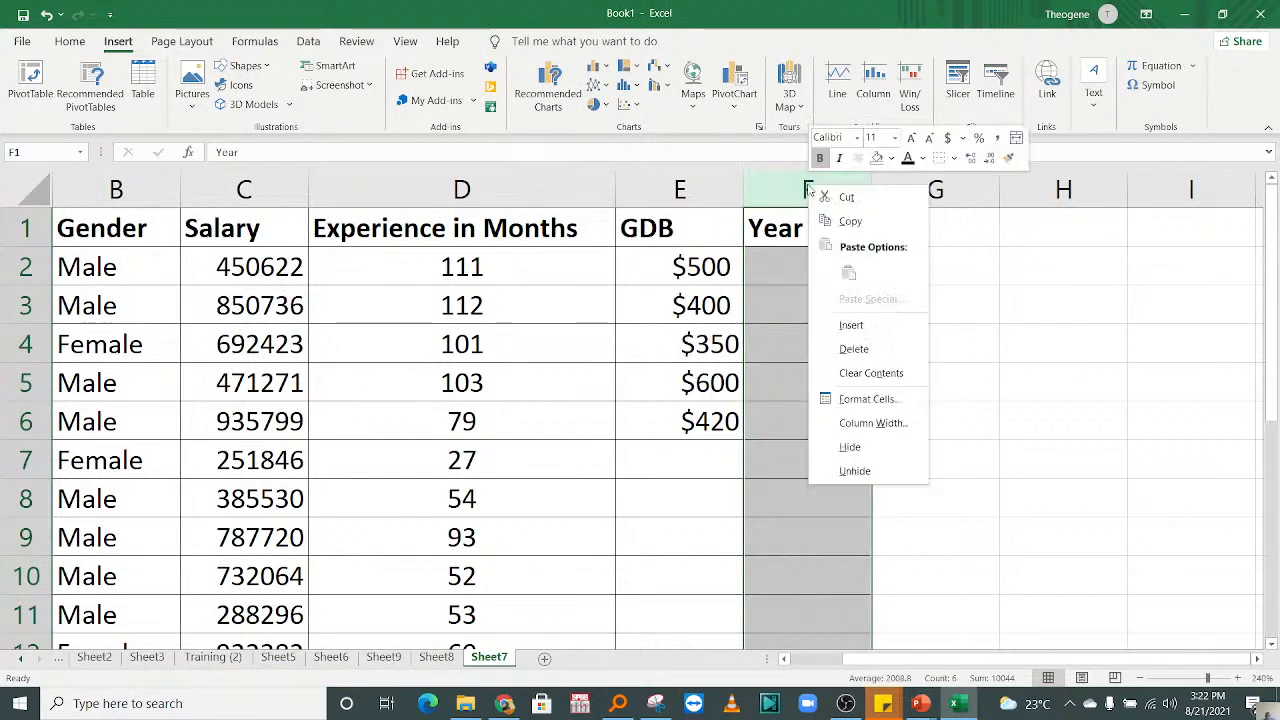
left_click(850, 325)
left_click(880, 182)
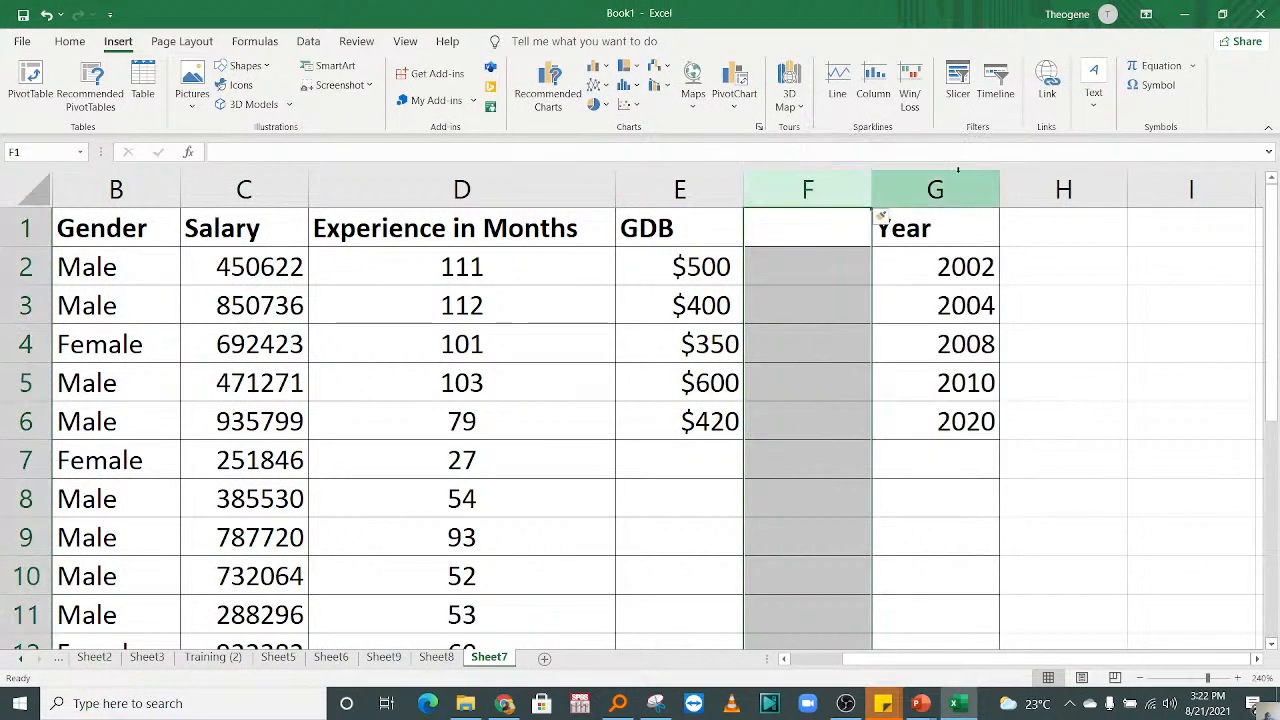
left_click(691, 176)
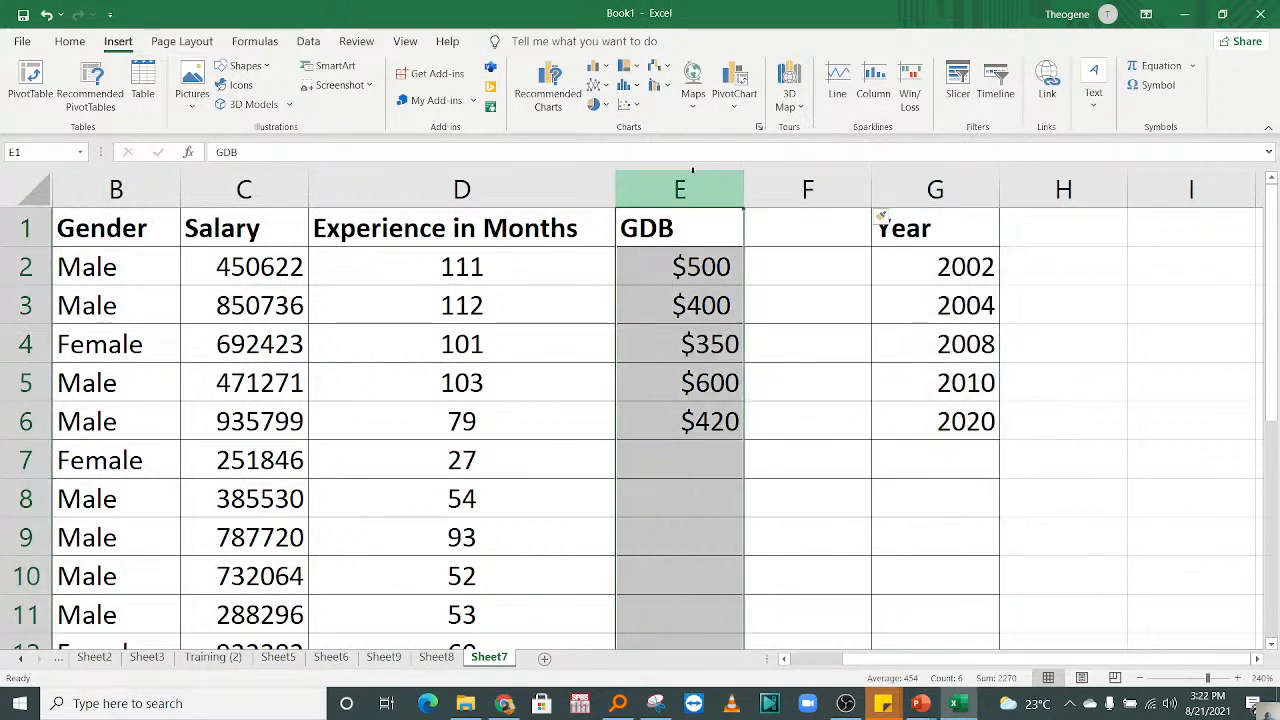
right_click(693, 175)
left_click(737, 314)
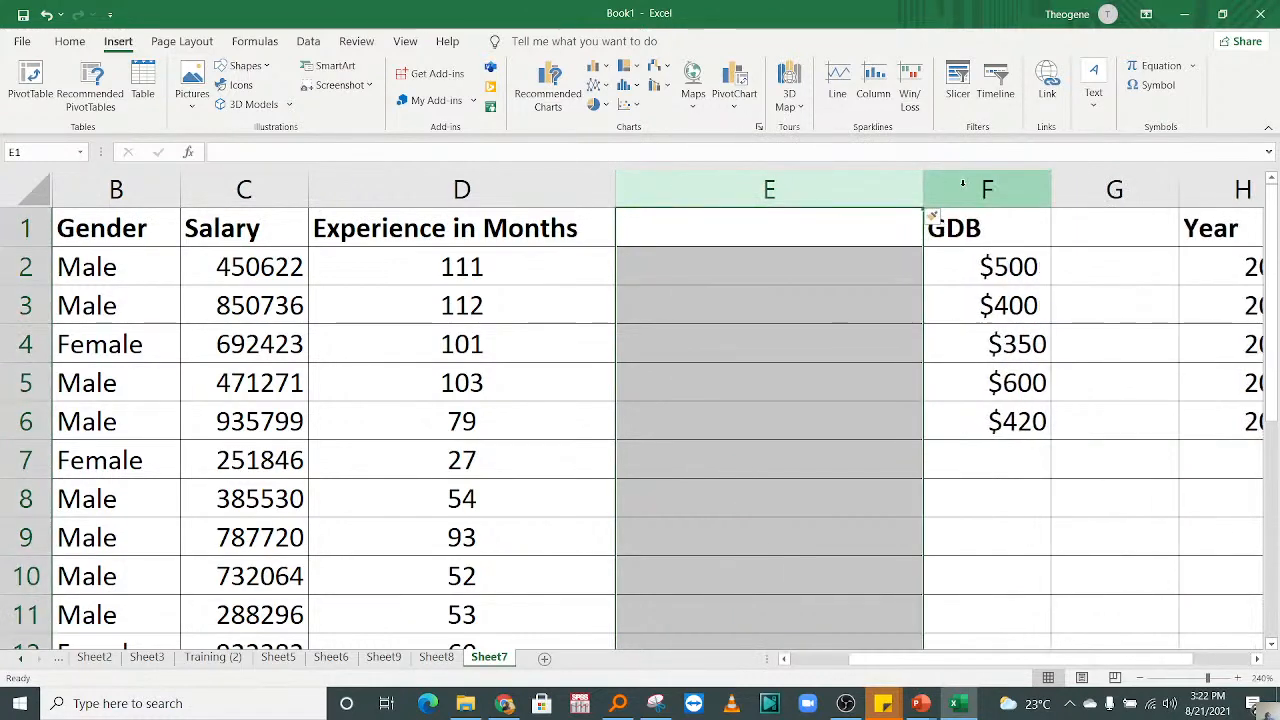
Step: Move the whole Year column from column H into the blank column E, in front of GDB
left_click(1223, 180)
key("ctrl+x")
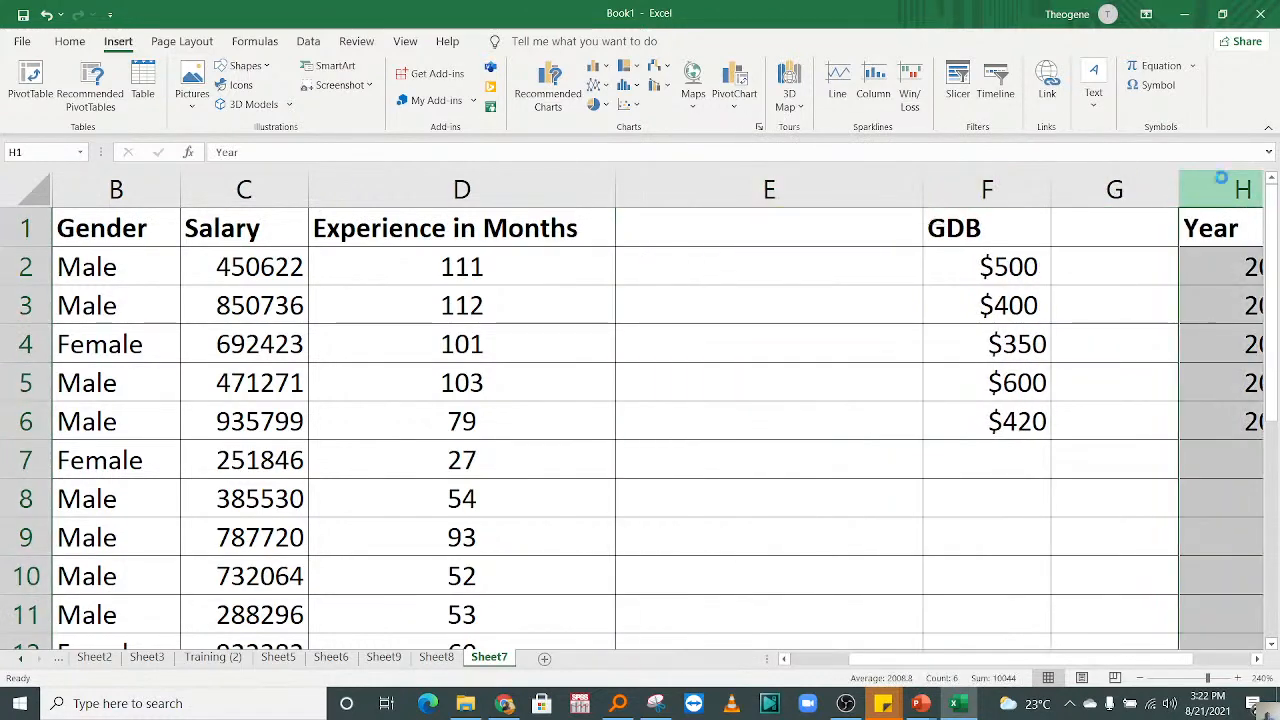
left_click(290, 191)
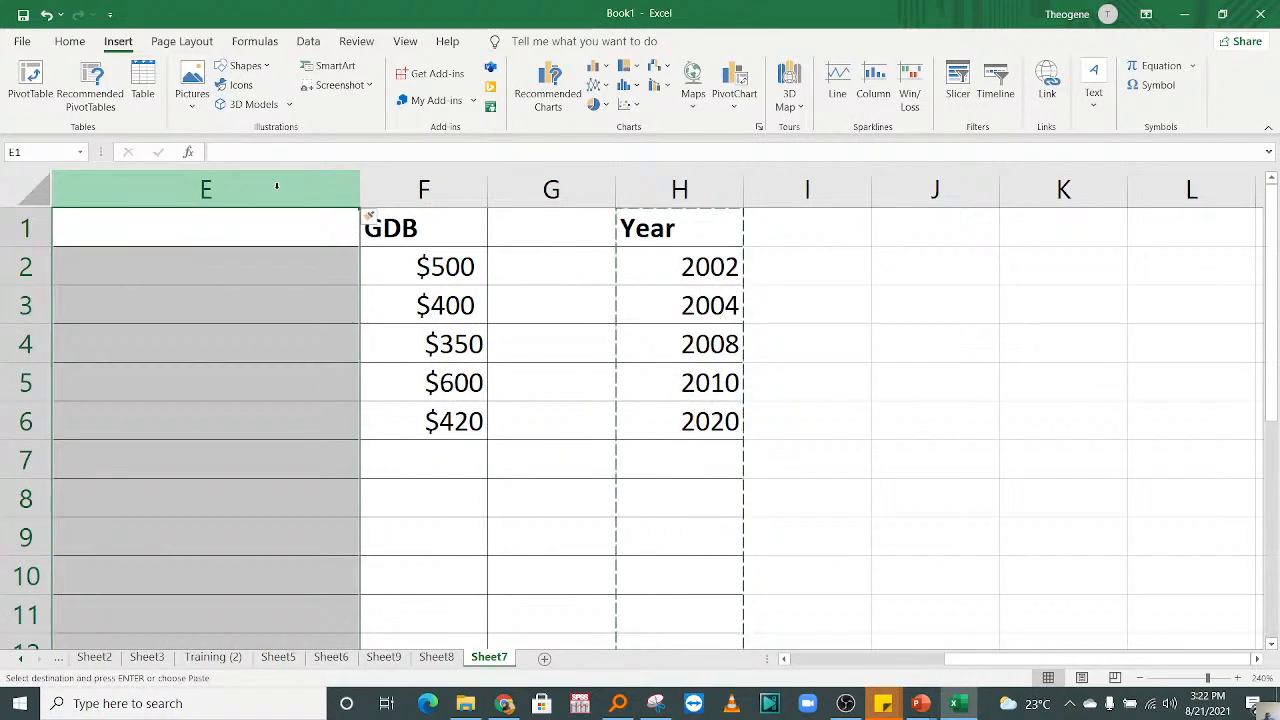
key("ctrl+v")
key("Down")
key("Down")
key("Down")
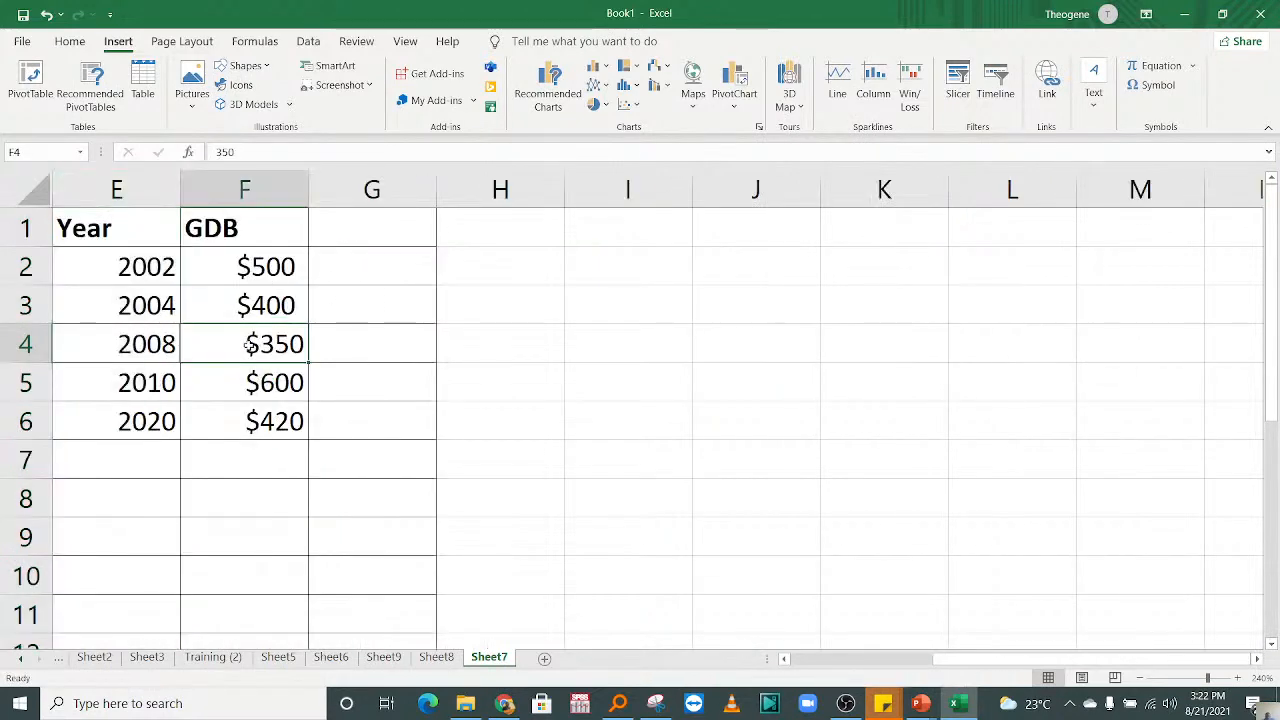
Step: Insert the recommended scatter chart with connected points for the Year and GDB data in E1:F6
scroll(235, 348, "left", 3)
left_click(510, 278)
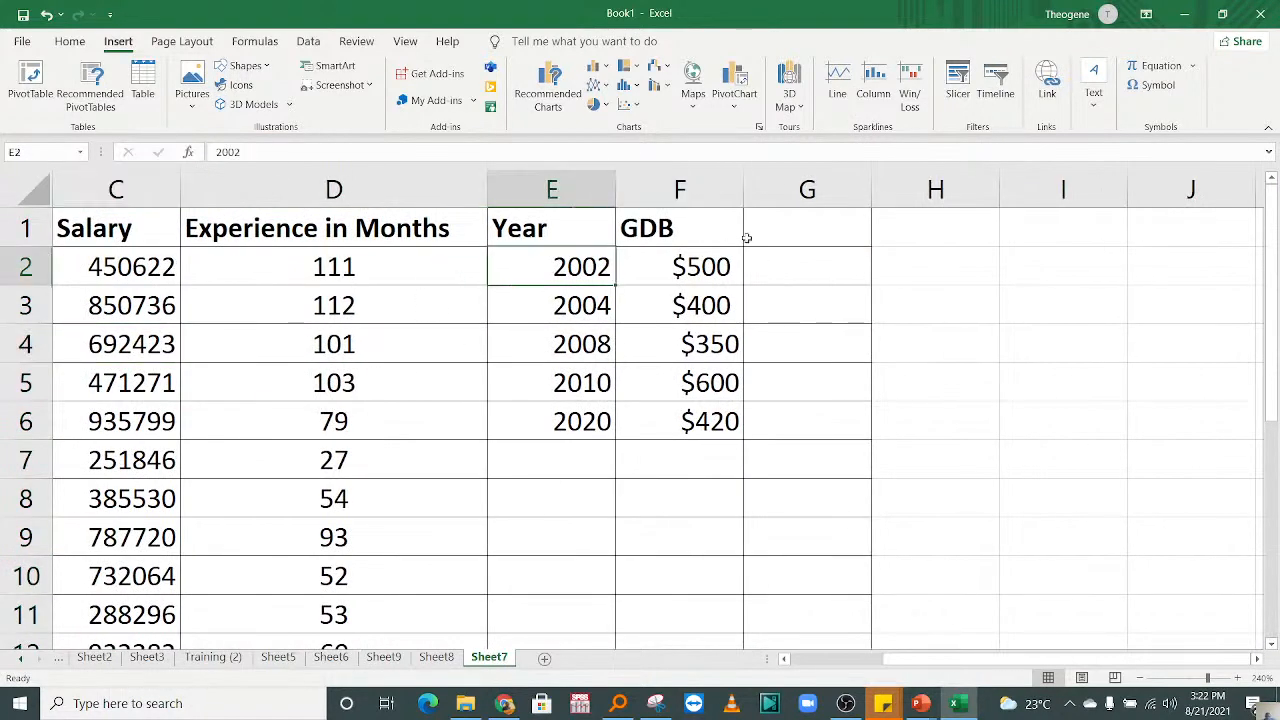
left_click_drag(612, 222, 700, 421)
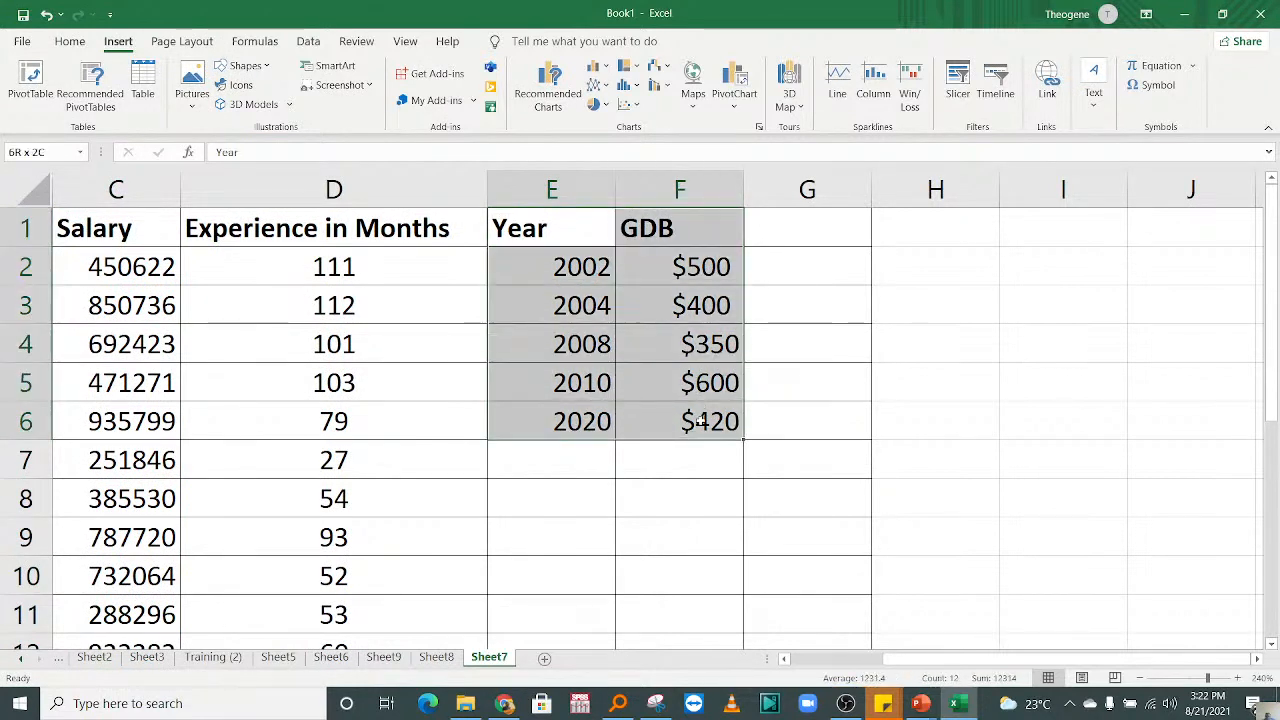
left_click(548, 86)
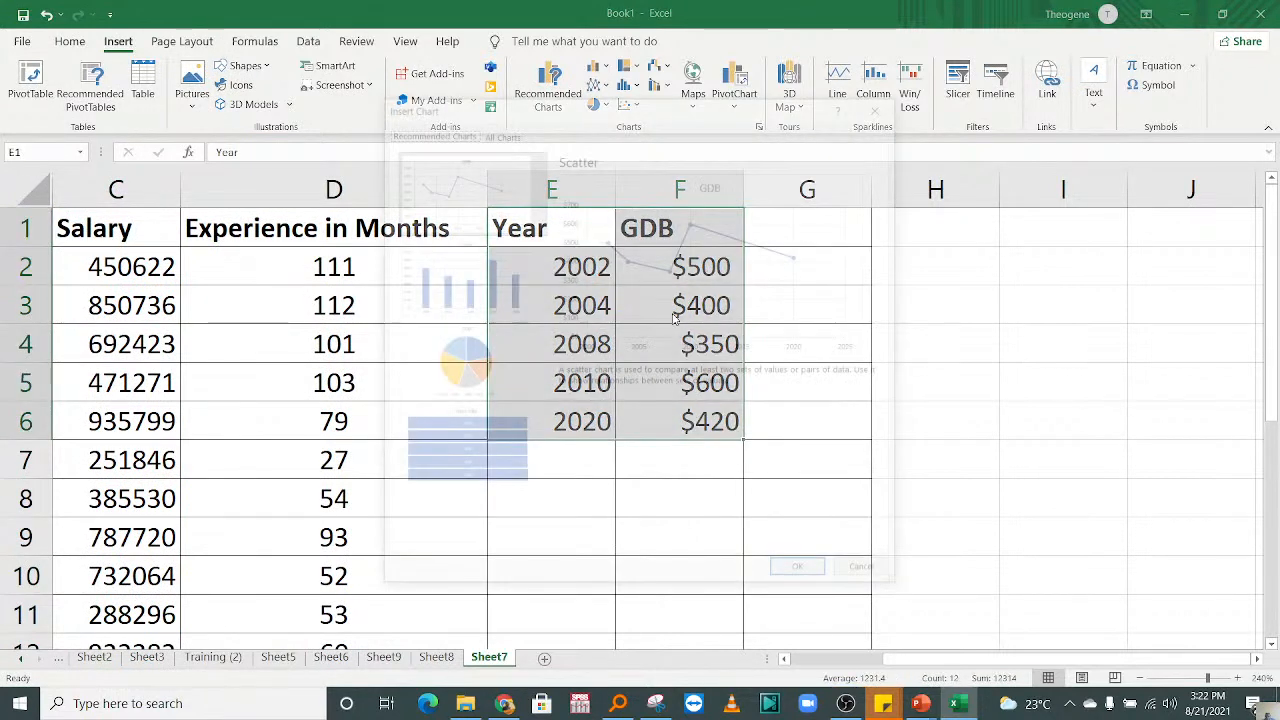
left_click(801, 574)
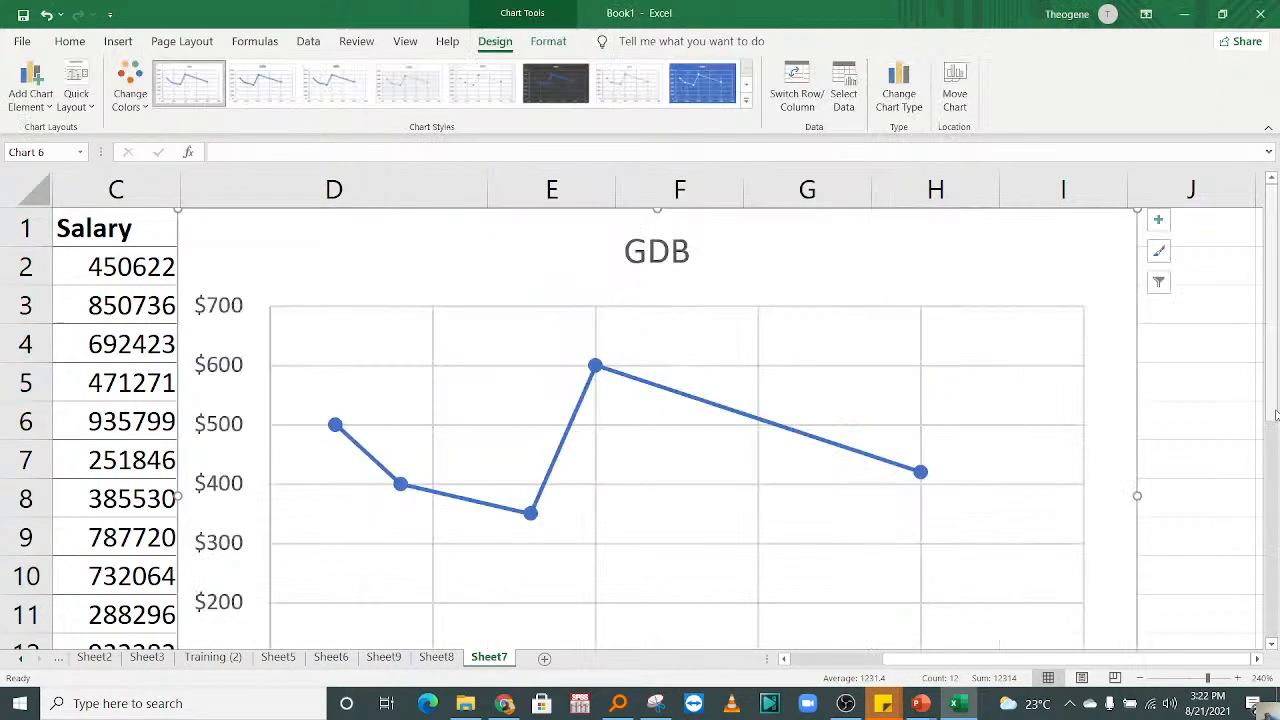
Step: Shift the plot area slightly up and to the right inside the GDB scatter chart
scroll(1275, 415, "down", 2)
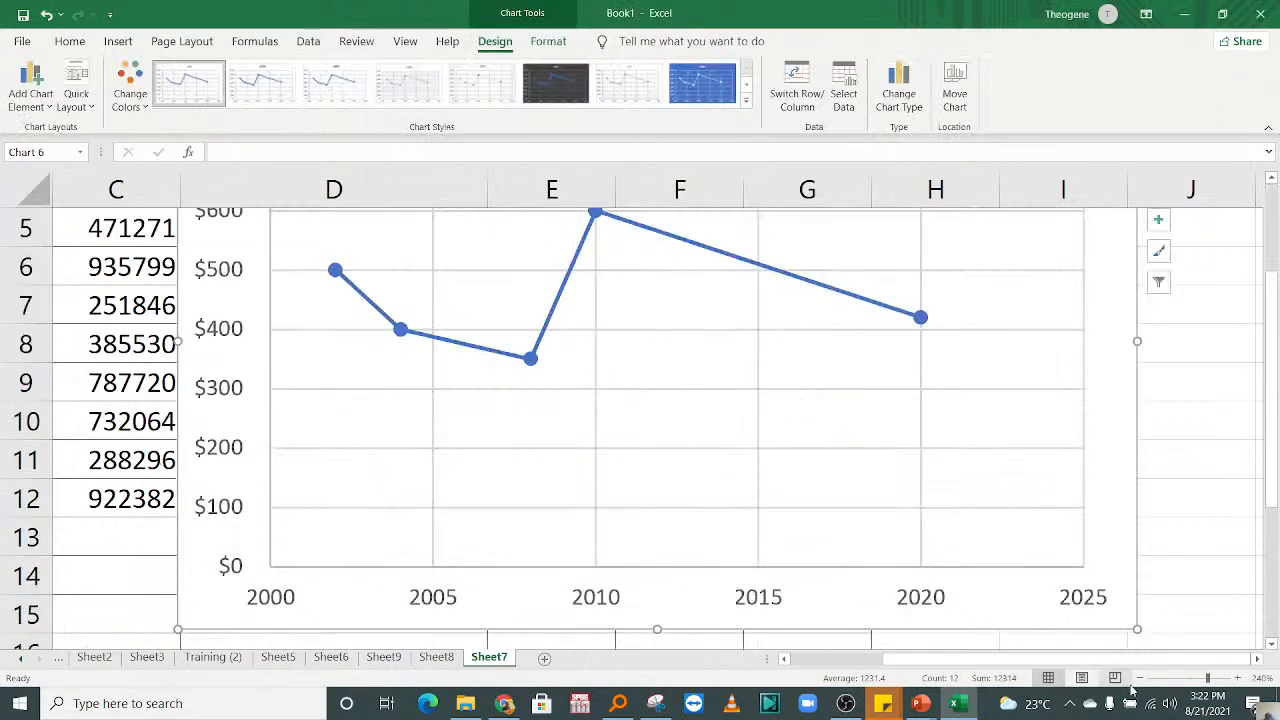
left_click(1139, 678)
left_click(1139, 678)
left_click(1139, 678)
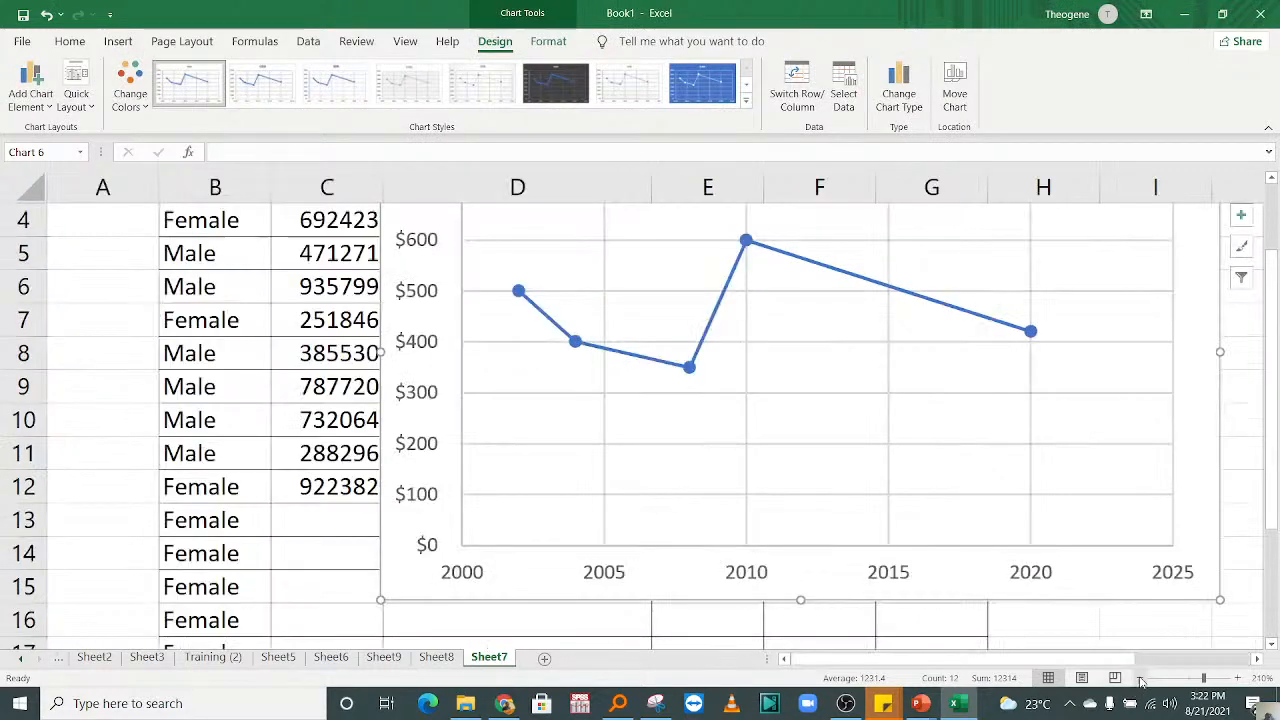
left_click(1141, 678)
left_click(1141, 678)
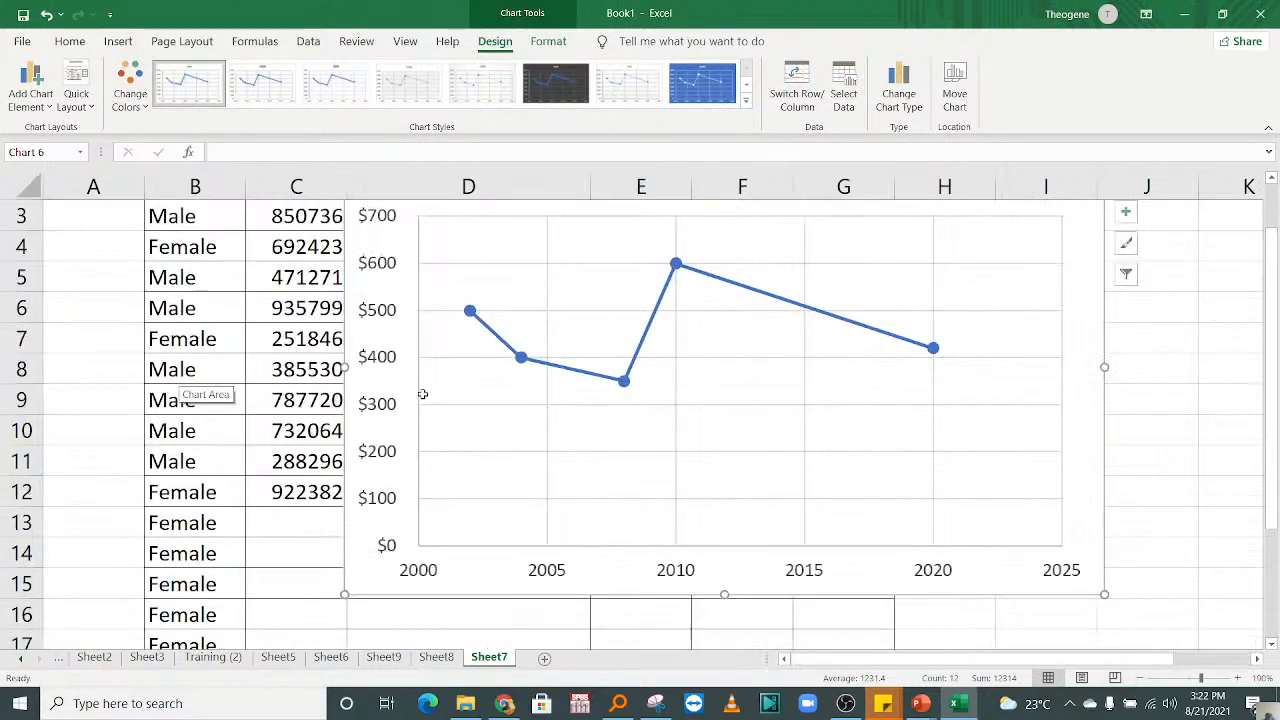
left_click_drag(1272, 379, 1274, 352)
left_click(1044, 455)
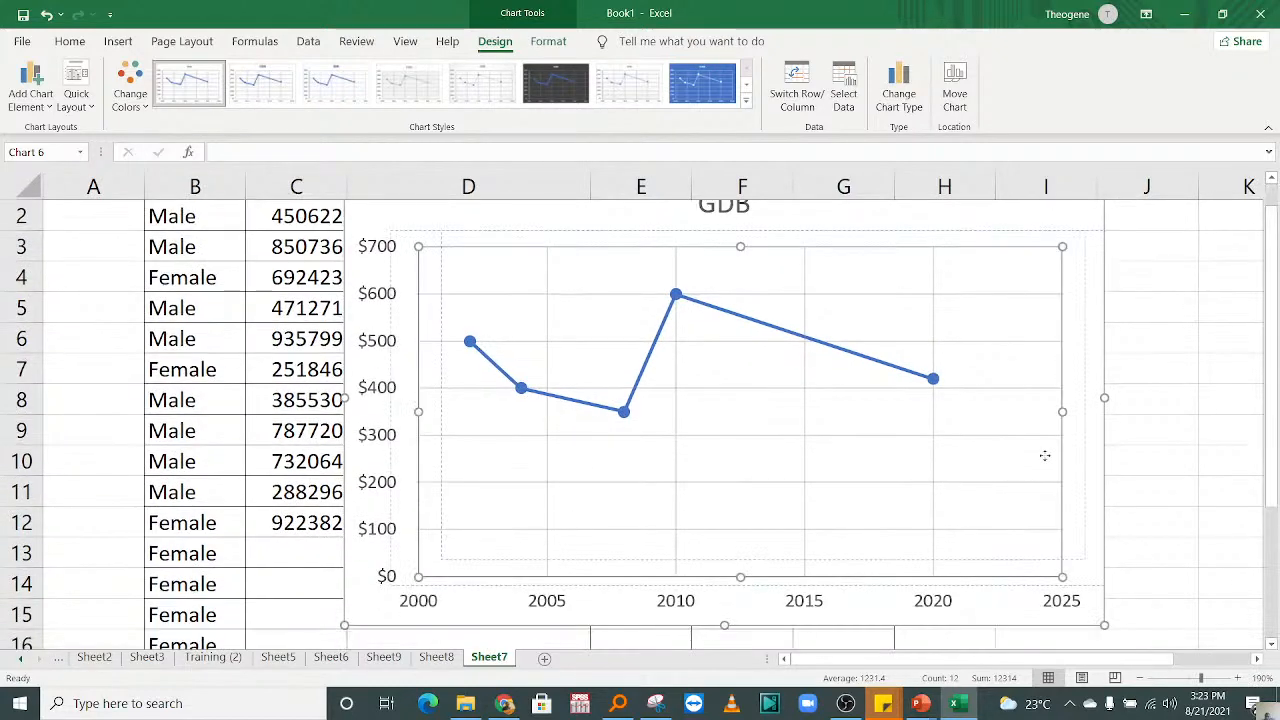
left_click_drag(1045, 455, 1045, 455)
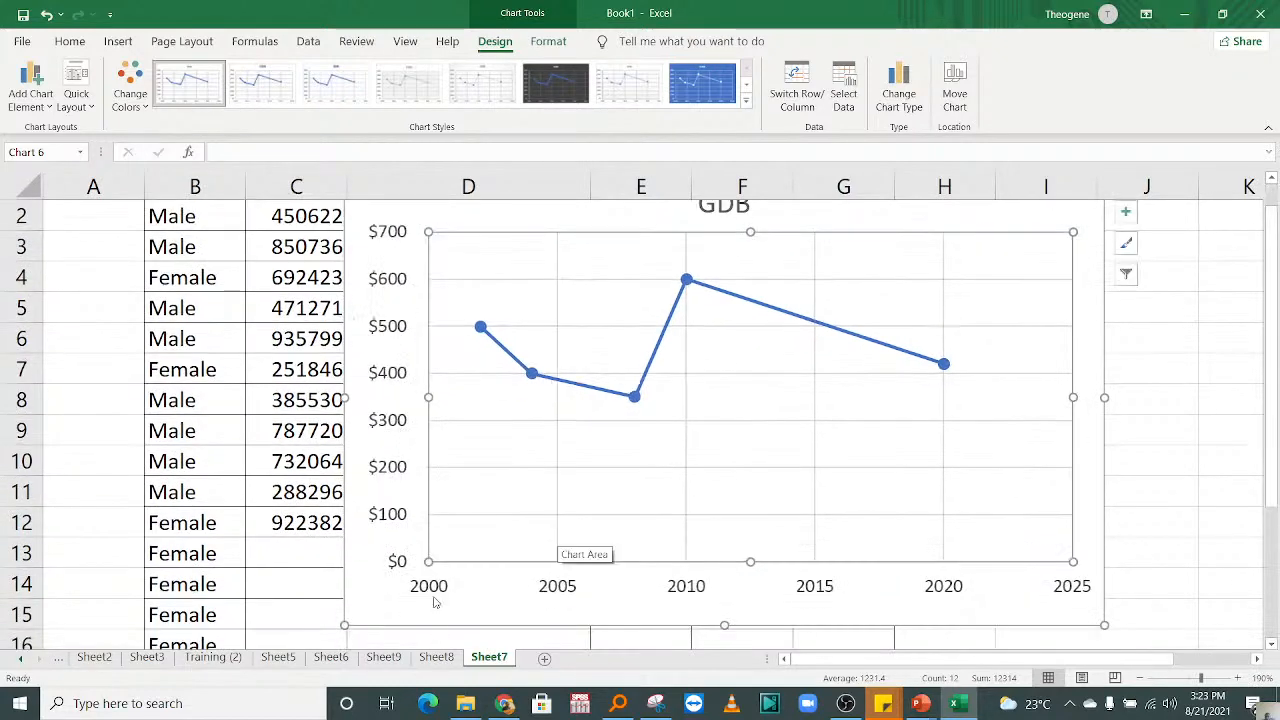
Step: Add data labels to the points of the GDB scatter chart
left_click(438, 593)
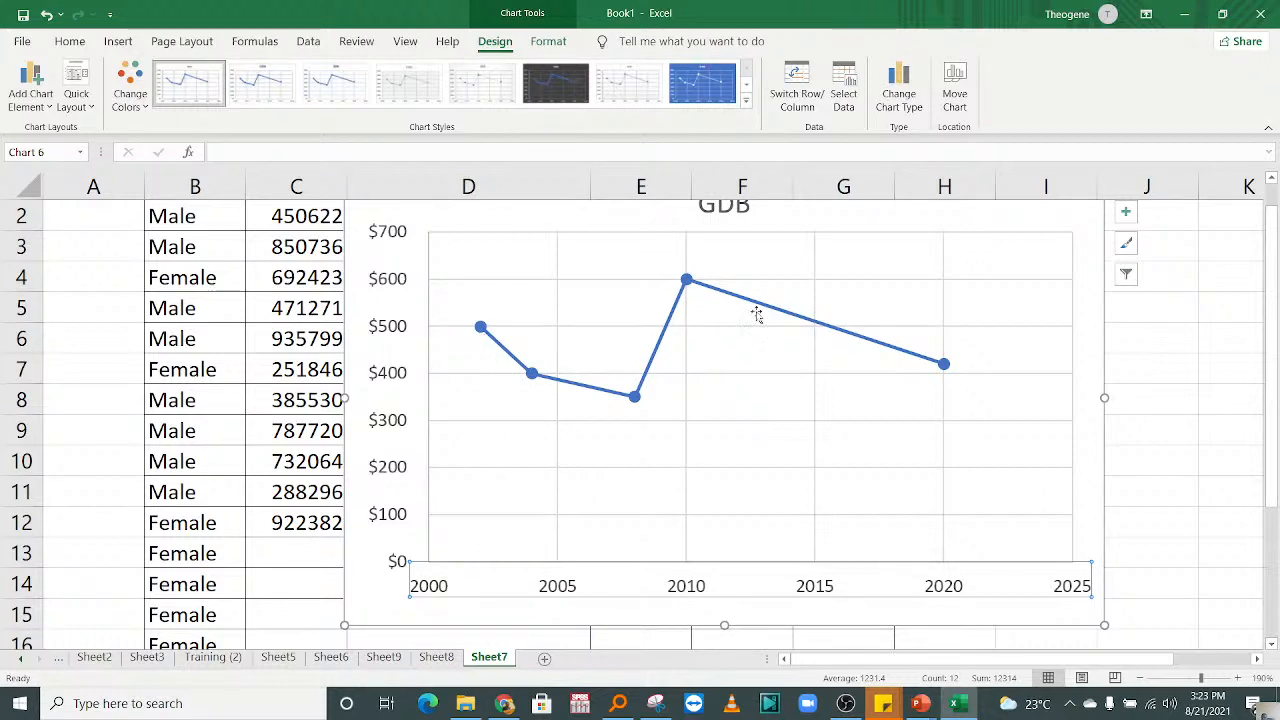
left_click(1126, 214)
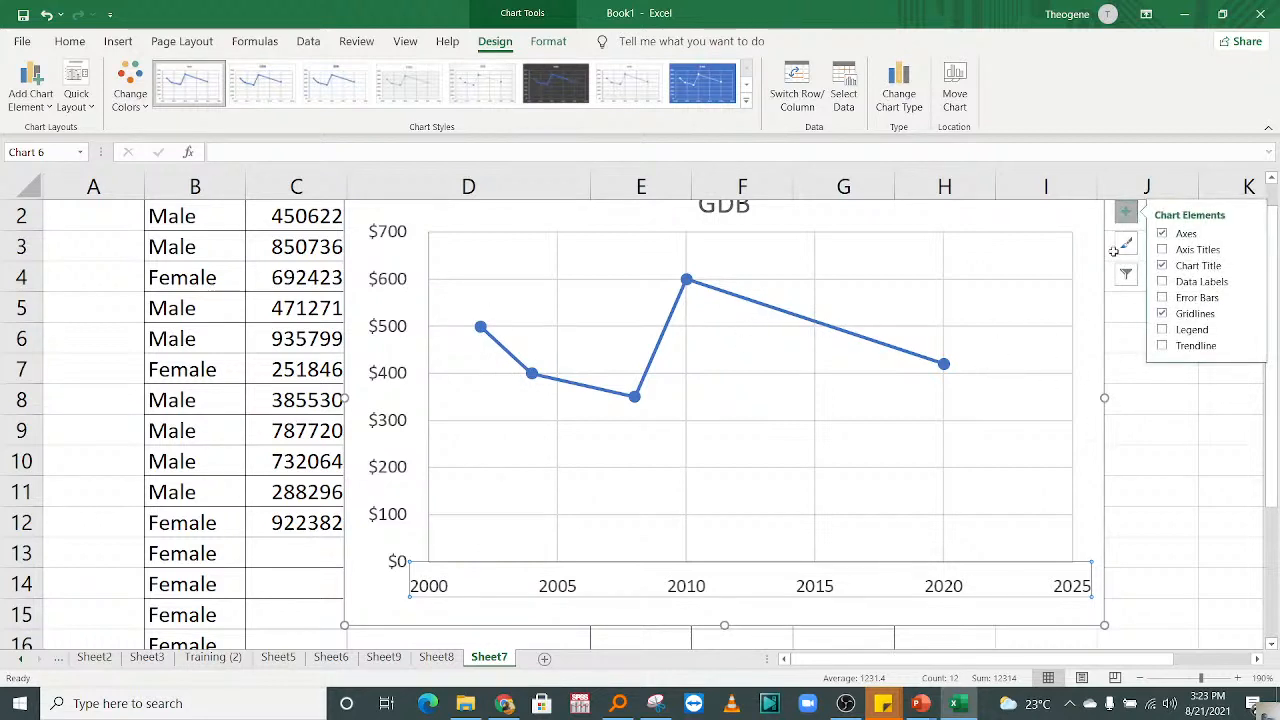
left_click(1163, 283)
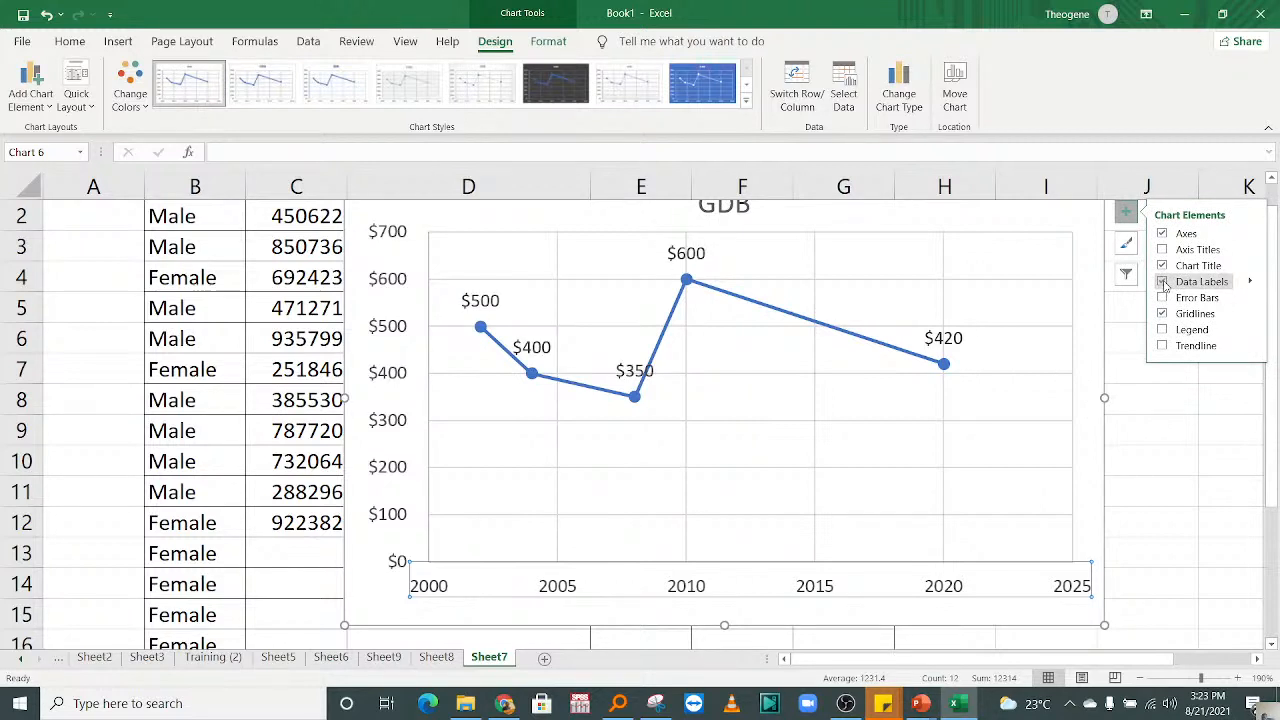
left_click(794, 500)
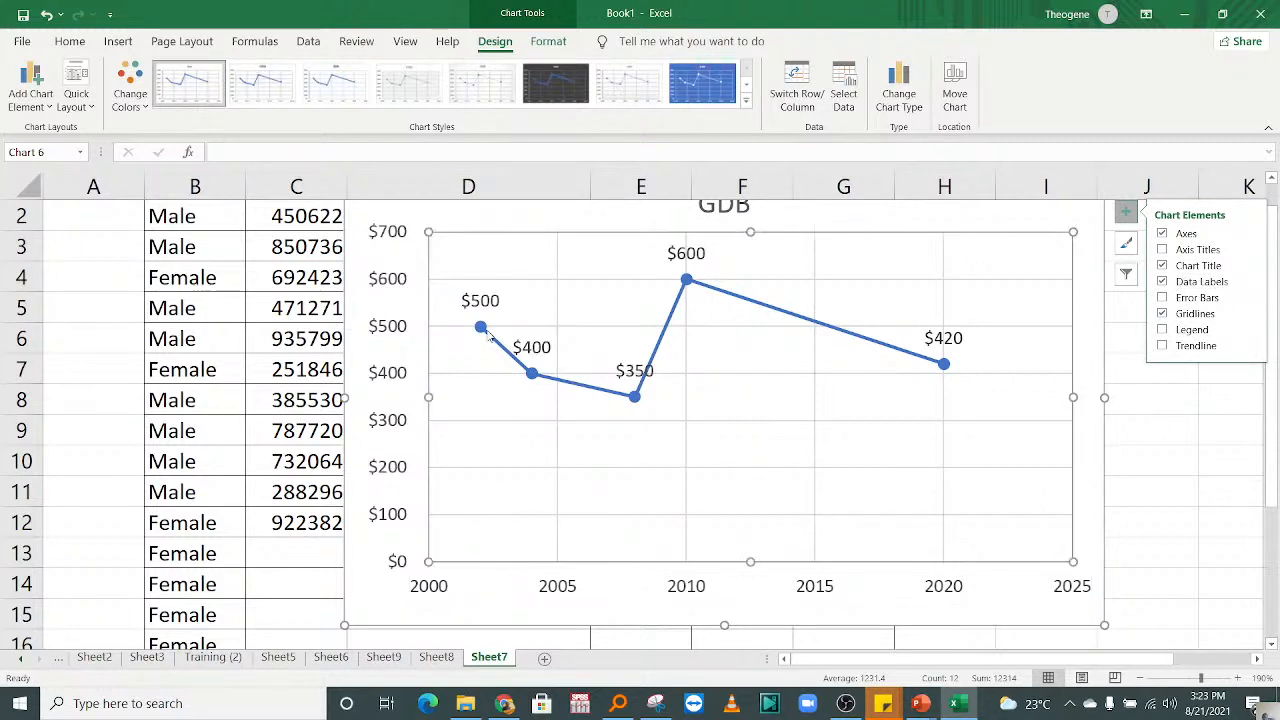
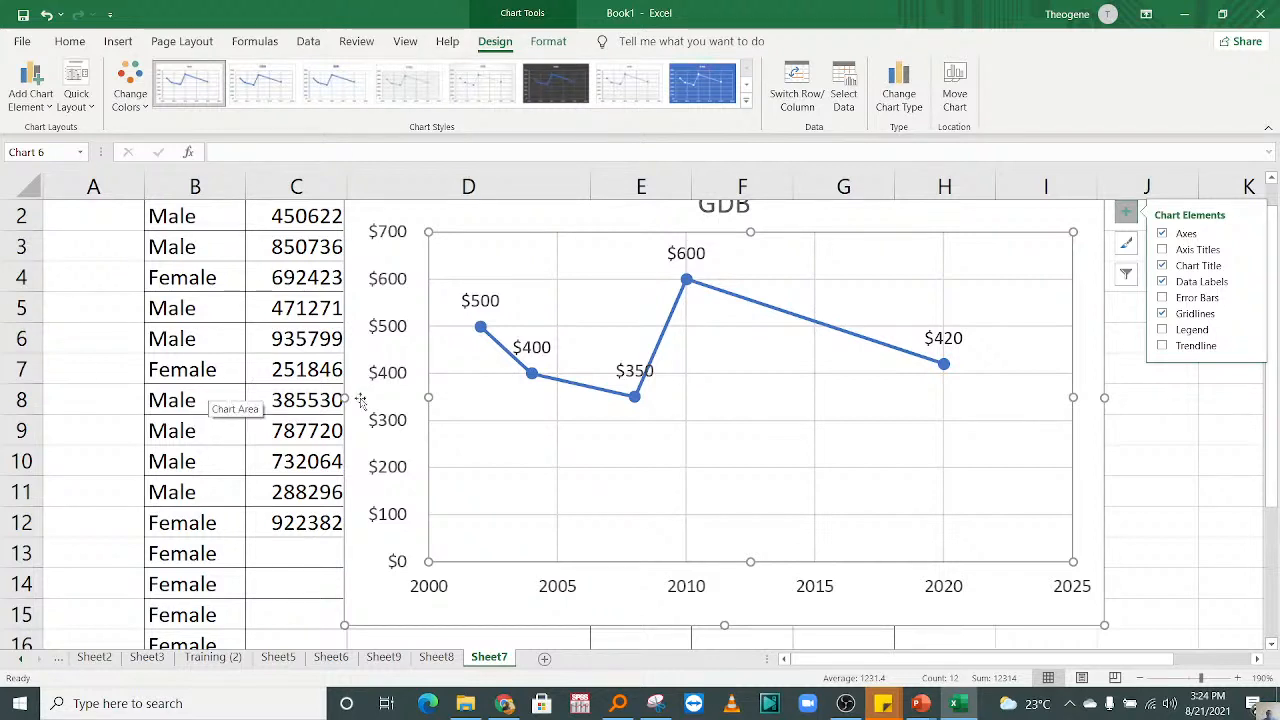
Step: Delete the GDB scatter chart from the sheet
left_click(379, 204)
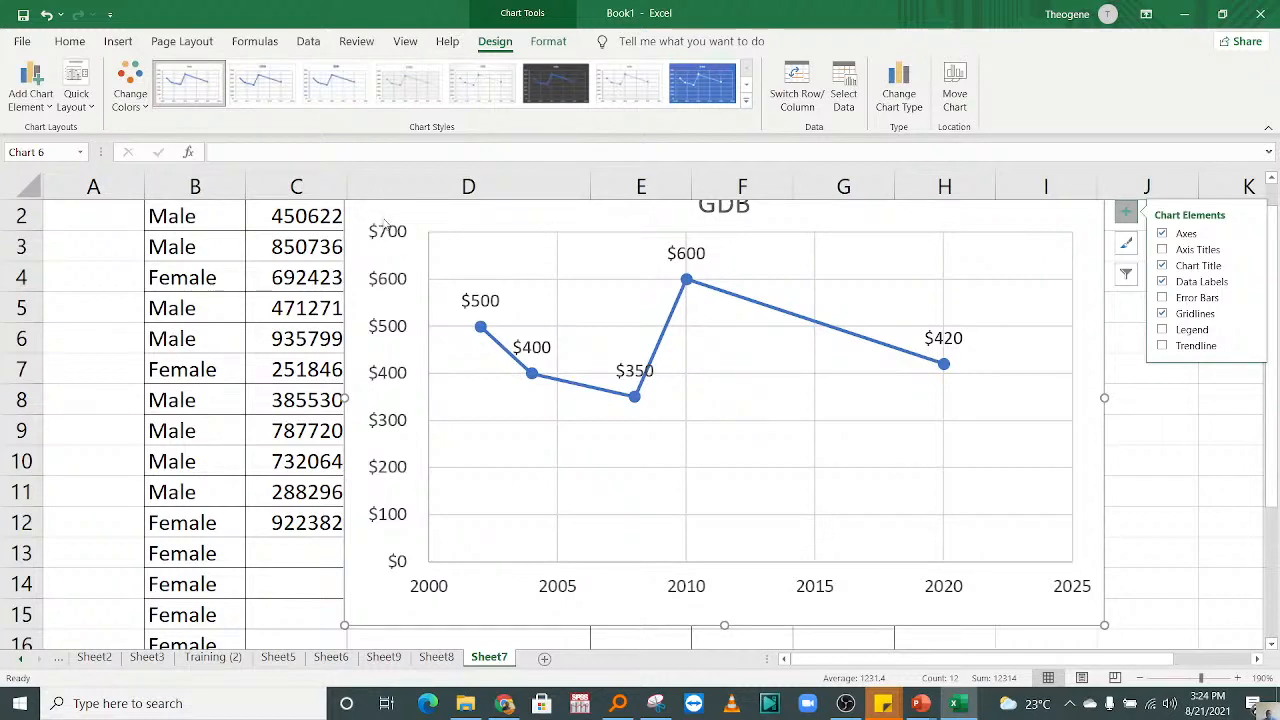
key("Delete")
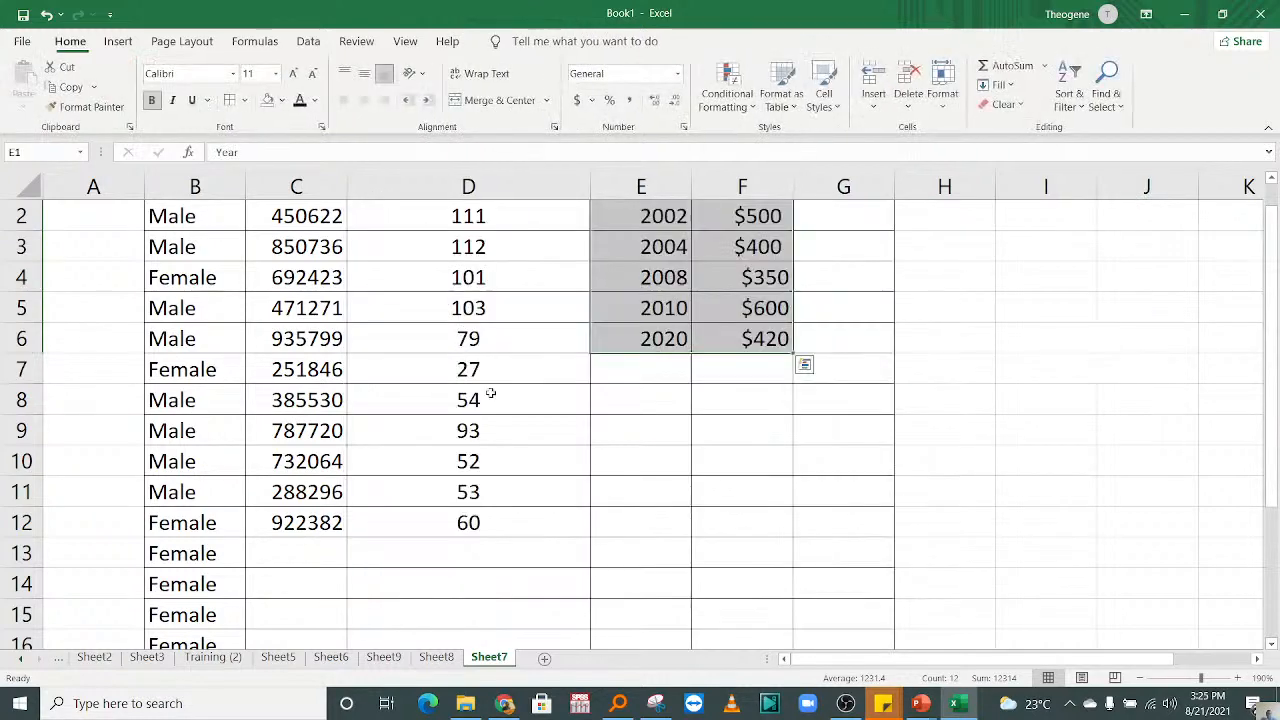
left_click_drag(718, 458, 742, 216)
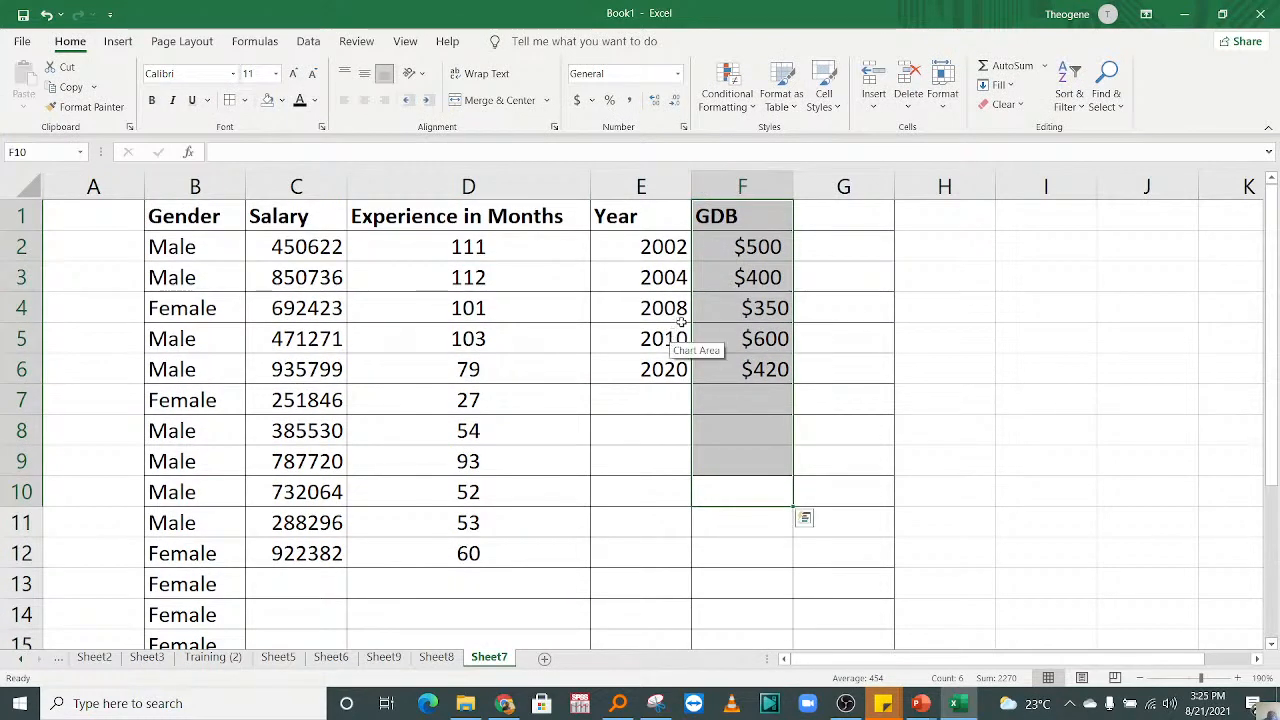
left_click(651, 248)
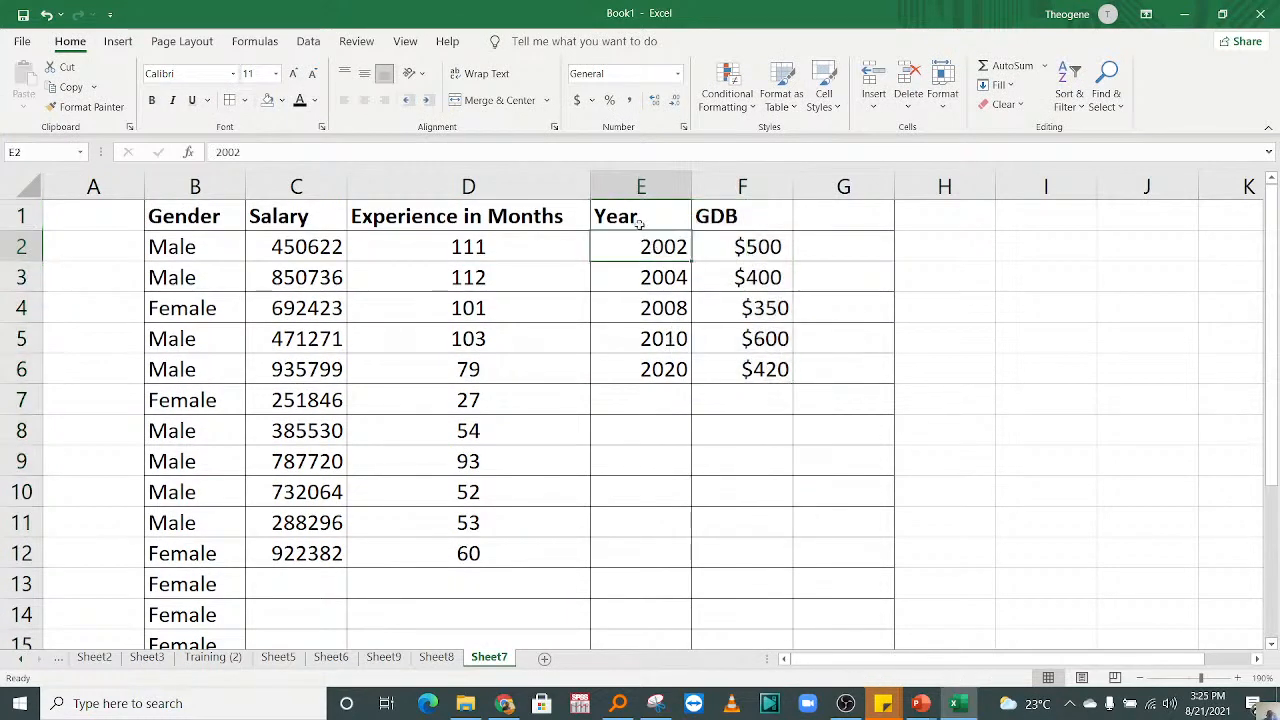
left_click_drag(640, 217, 755, 363)
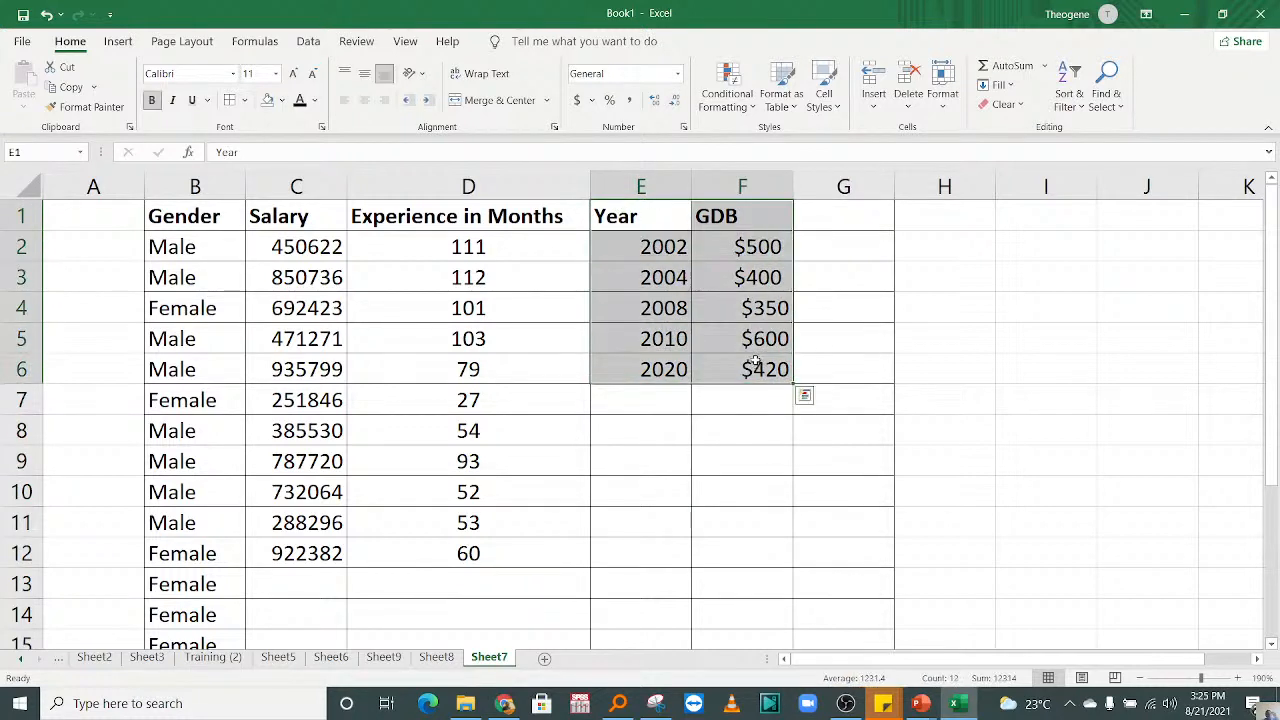
left_click(654, 249)
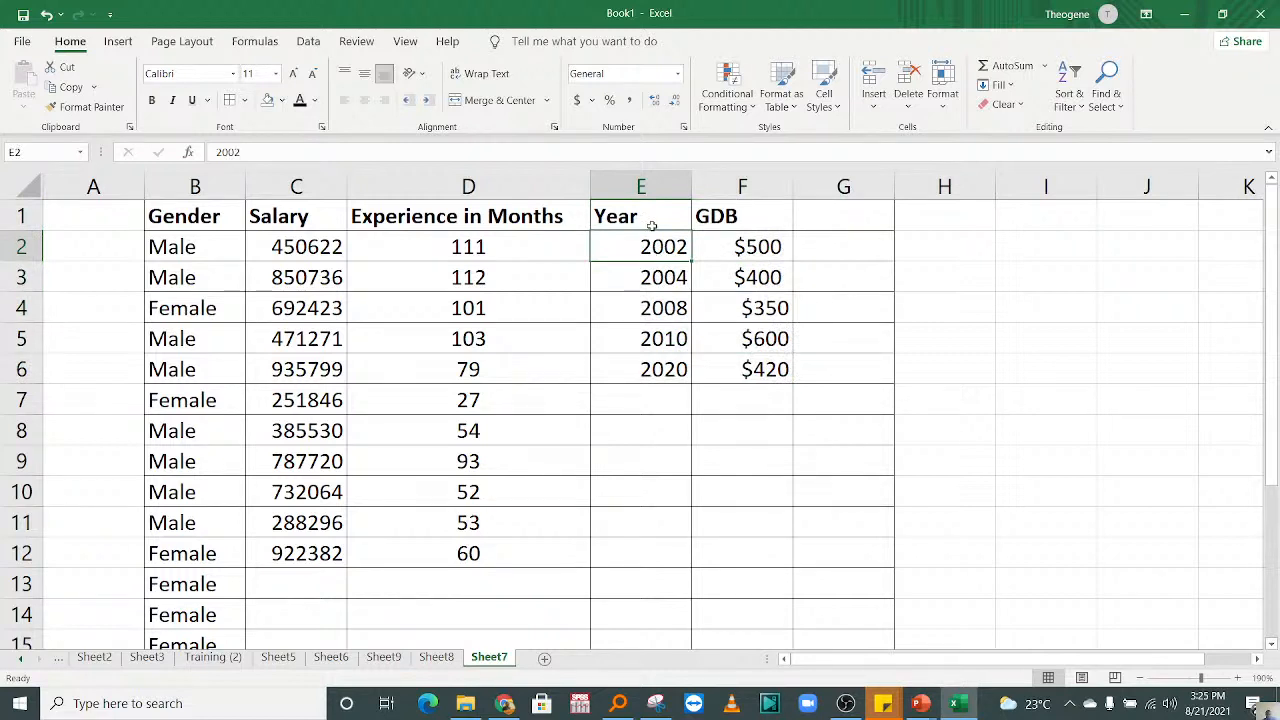
left_click(651, 220)
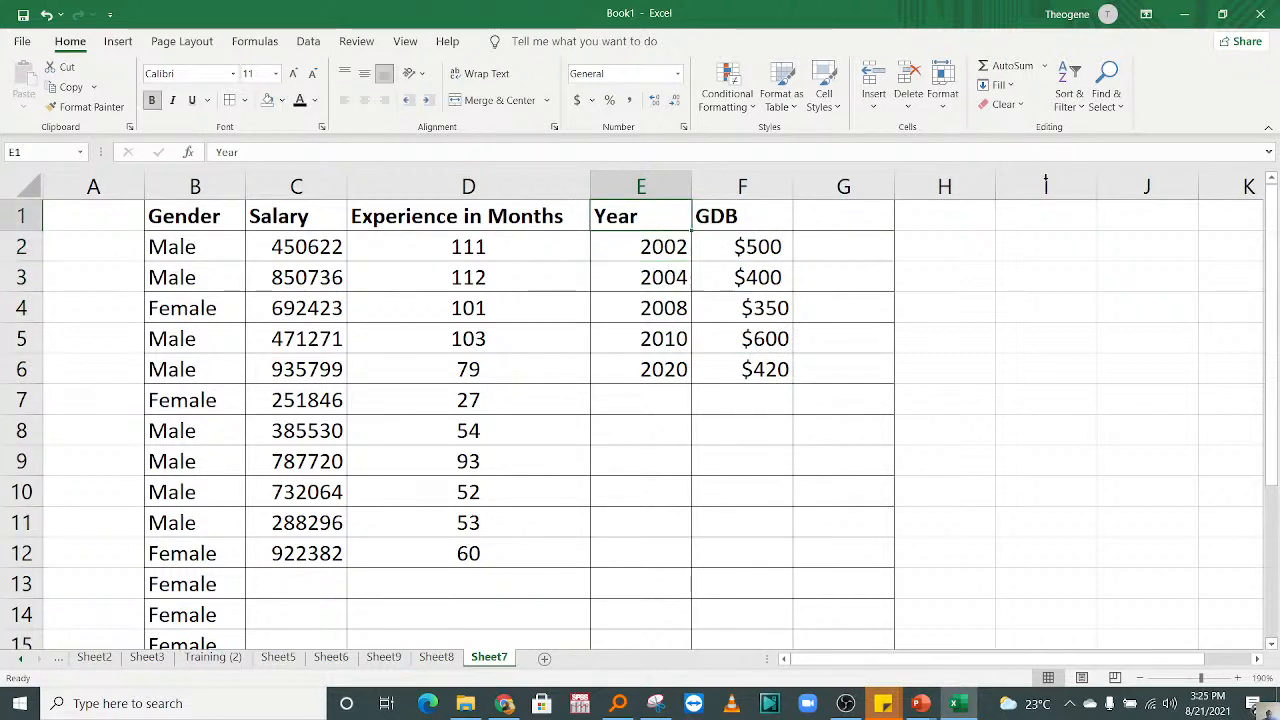
Step: Add the column heading Sources in cell G1, next to GDB
left_click(855, 220)
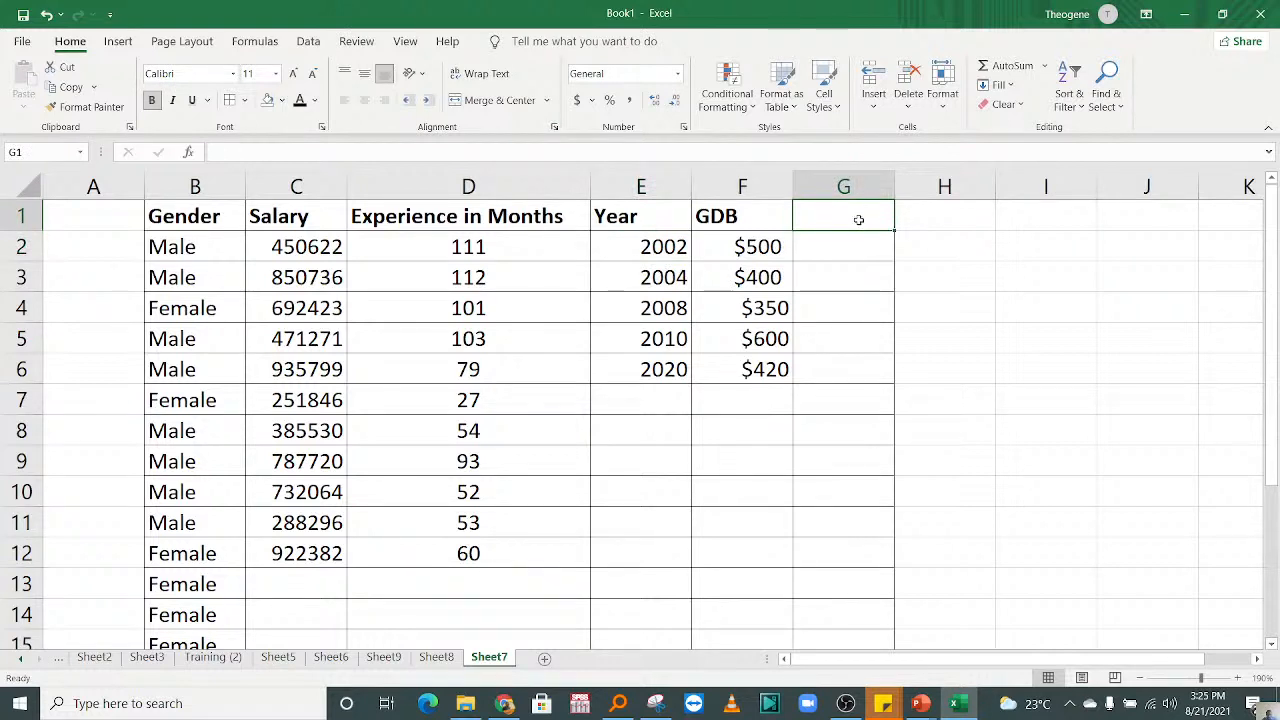
type("Sourc")
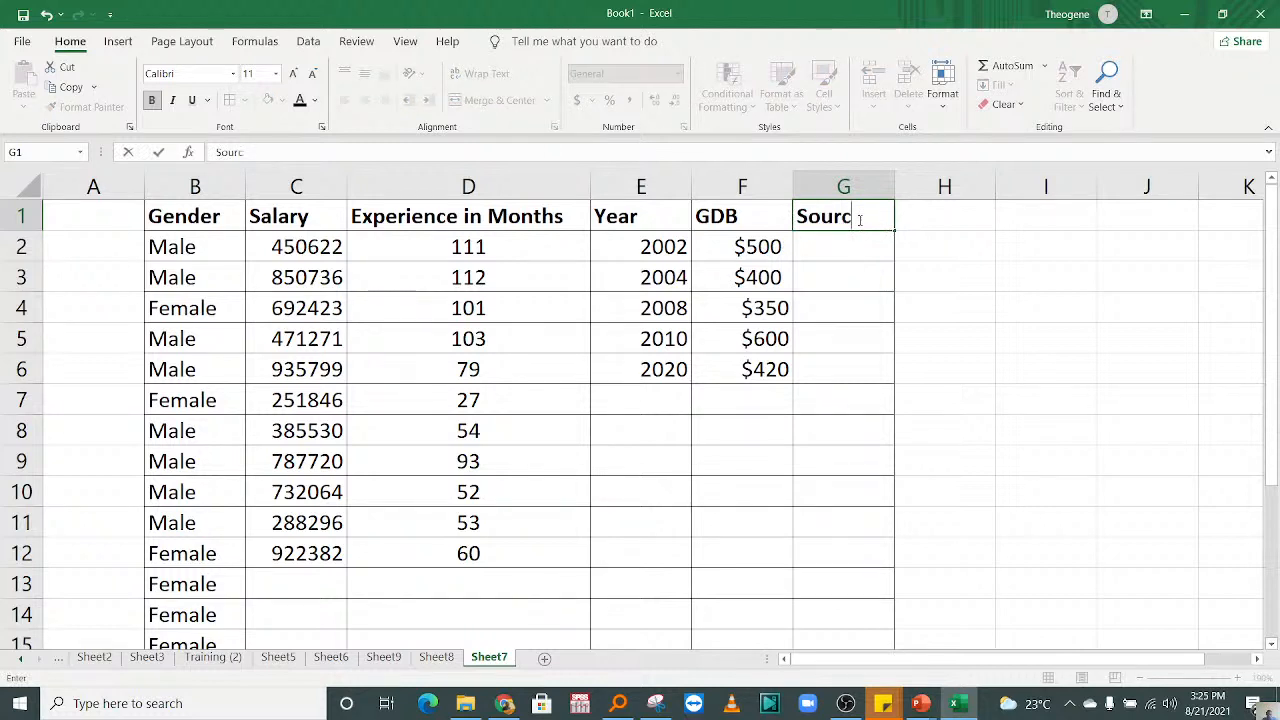
type("es")
Step: Enter the first three sources, Agri, Industr and Services, in cells G2 to G4
left_click(848, 250)
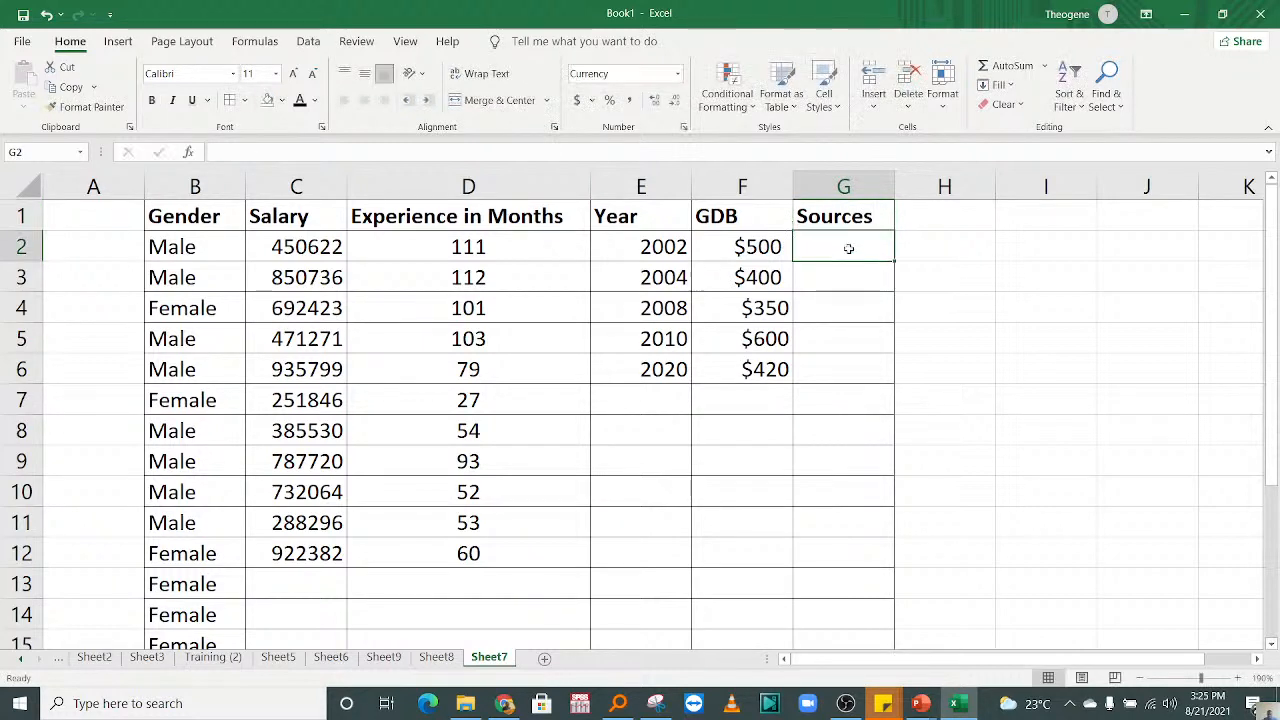
type("Agri")
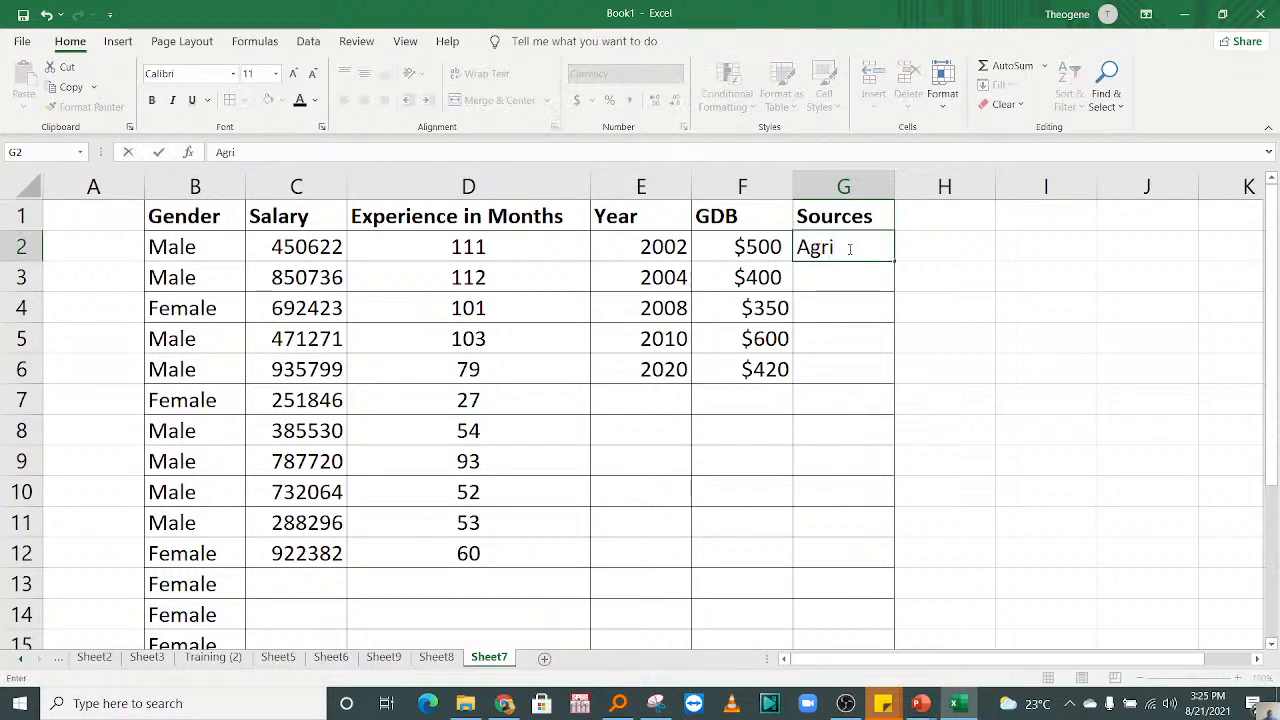
left_click(801, 277)
type("I")
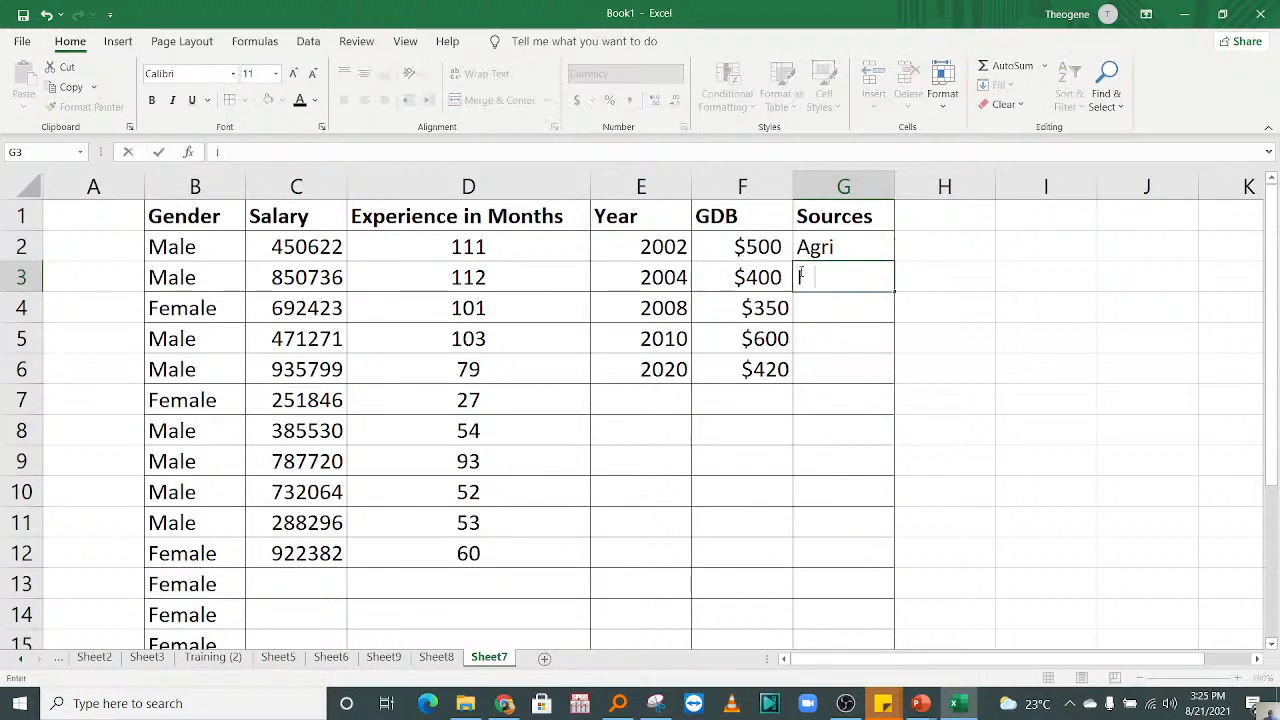
type("ndustr")
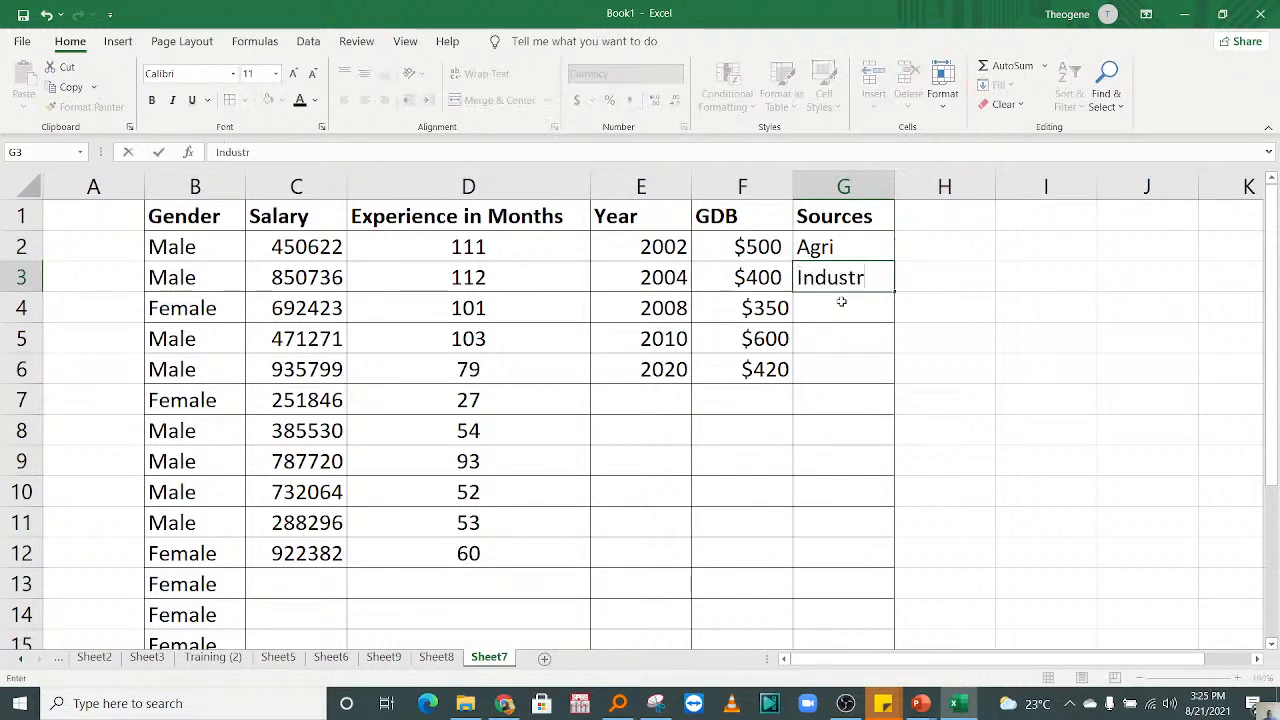
left_click(841, 302)
type("Services")
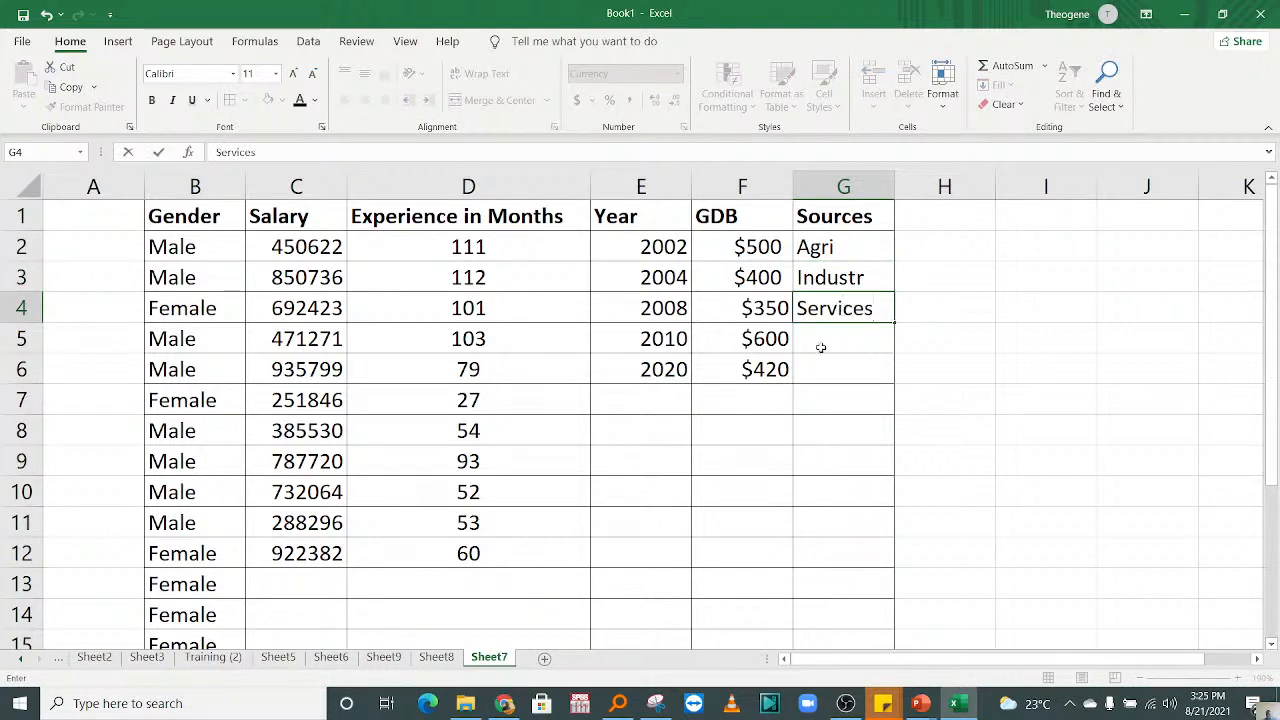
Step: Complete the Sources column with Import in G5 and Exports in G6
left_click(820, 341)
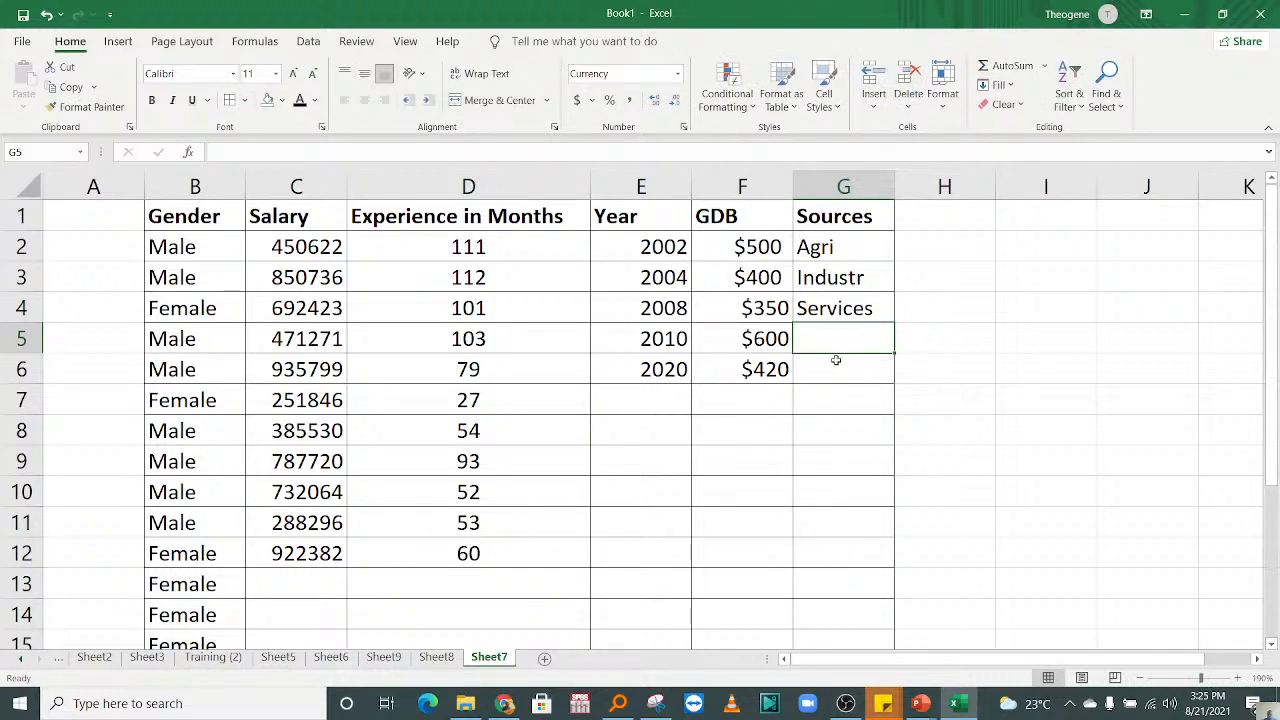
type("iMPORT")
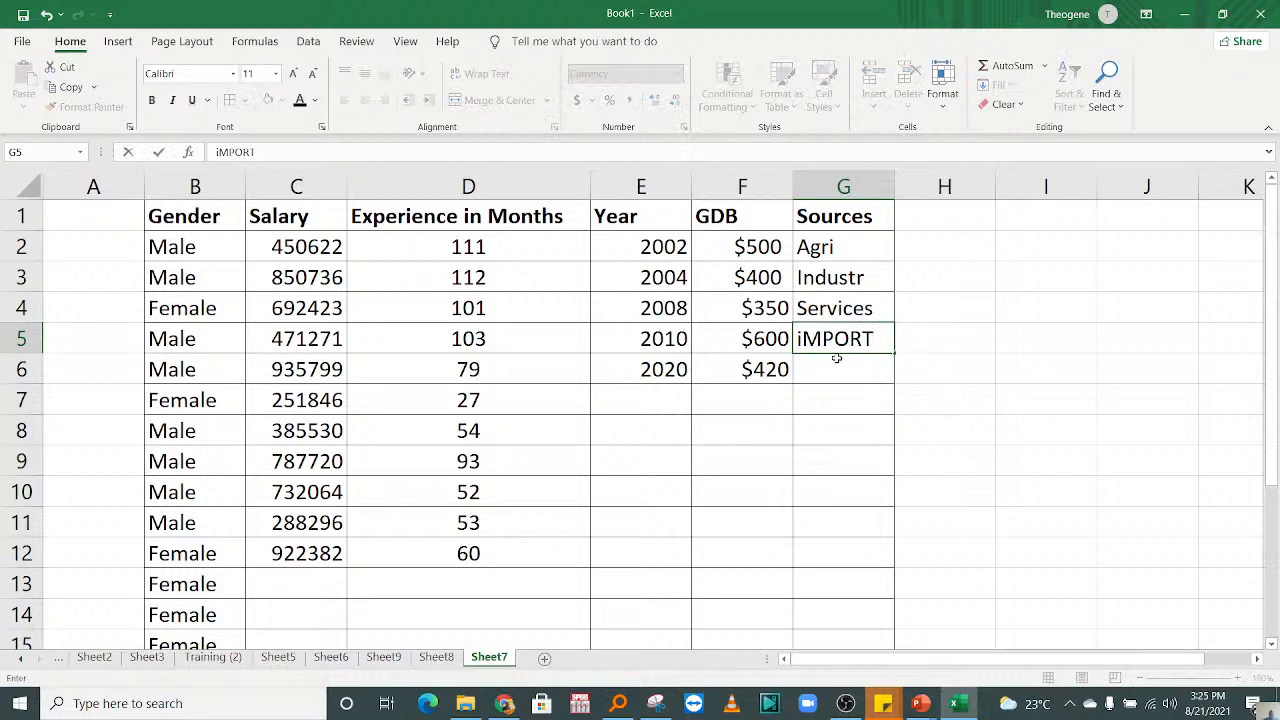
key("Return")
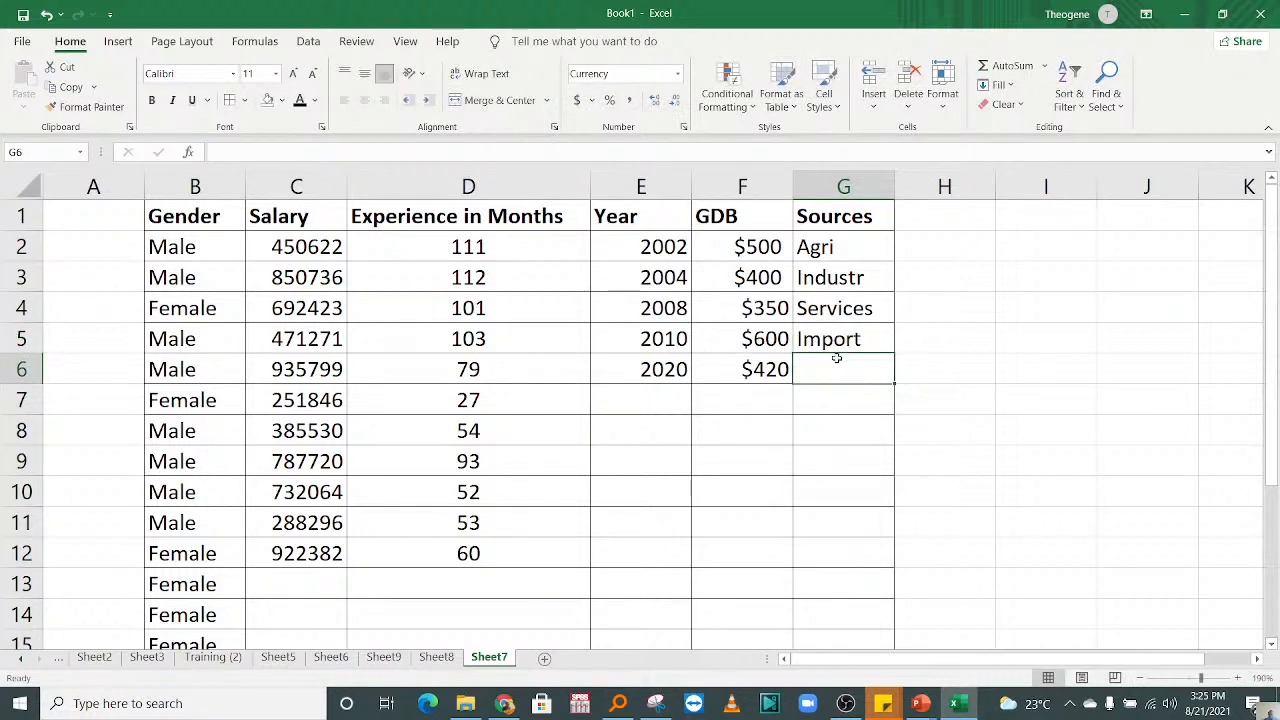
type("Expo")
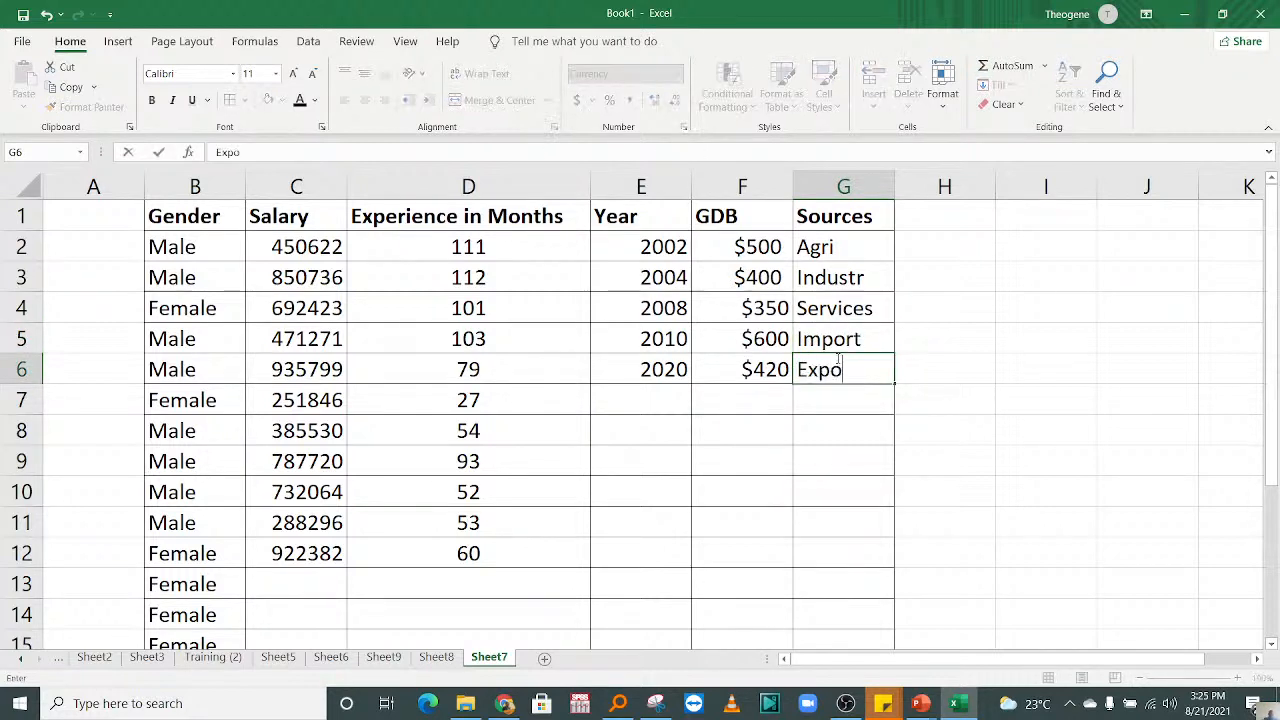
type("rts")
key("Return")
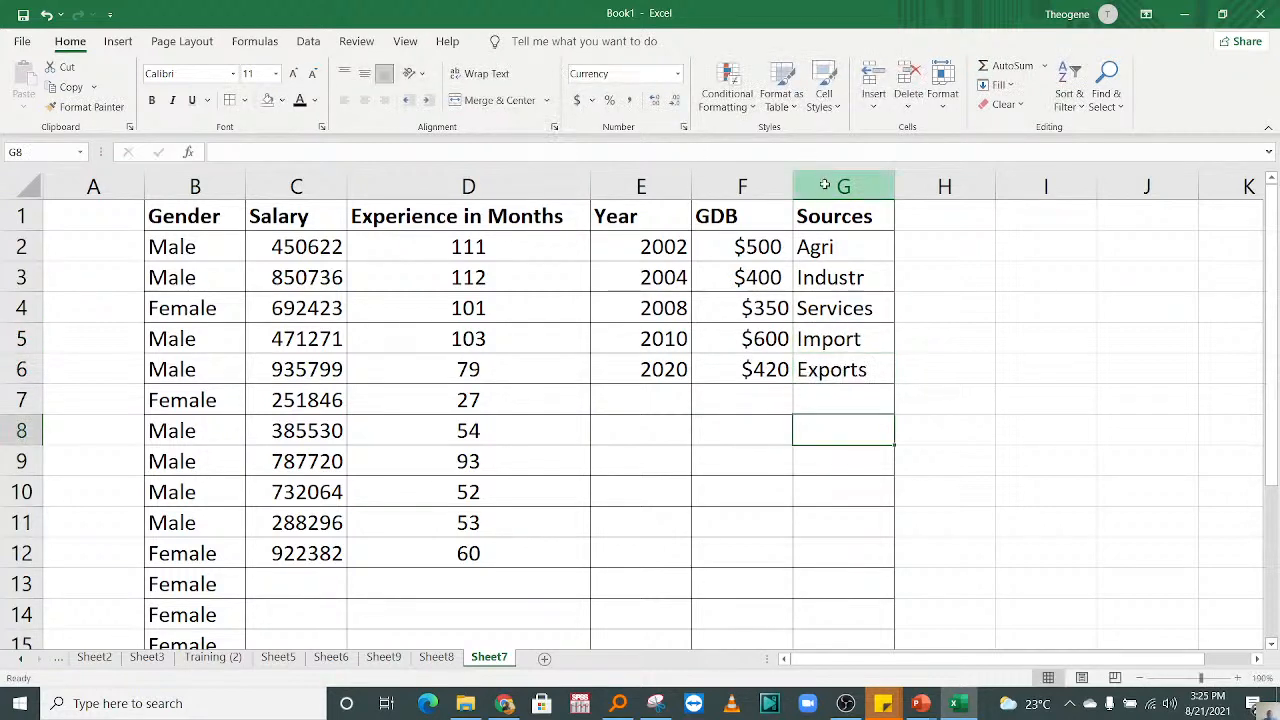
Step: Move the whole Sources column from column G to in front of the GDB column
left_click(827, 184)
key("ctrl+x")
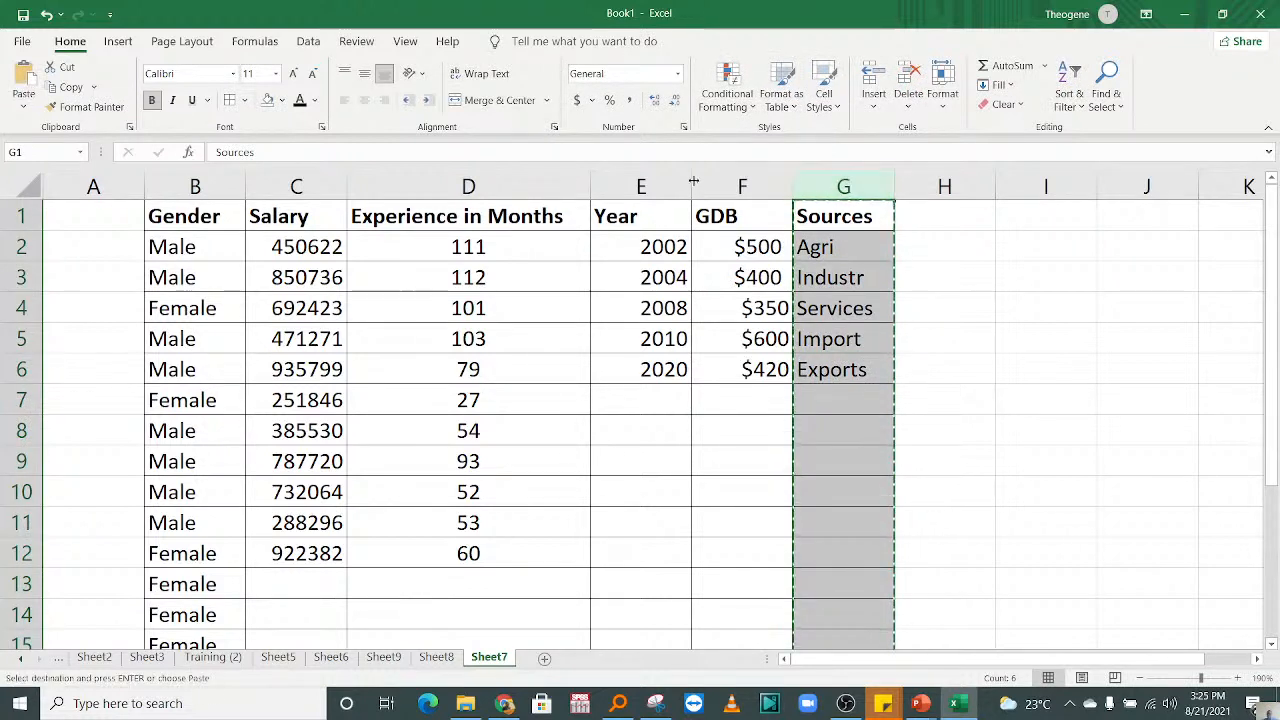
left_click(724, 184)
right_click(722, 182)
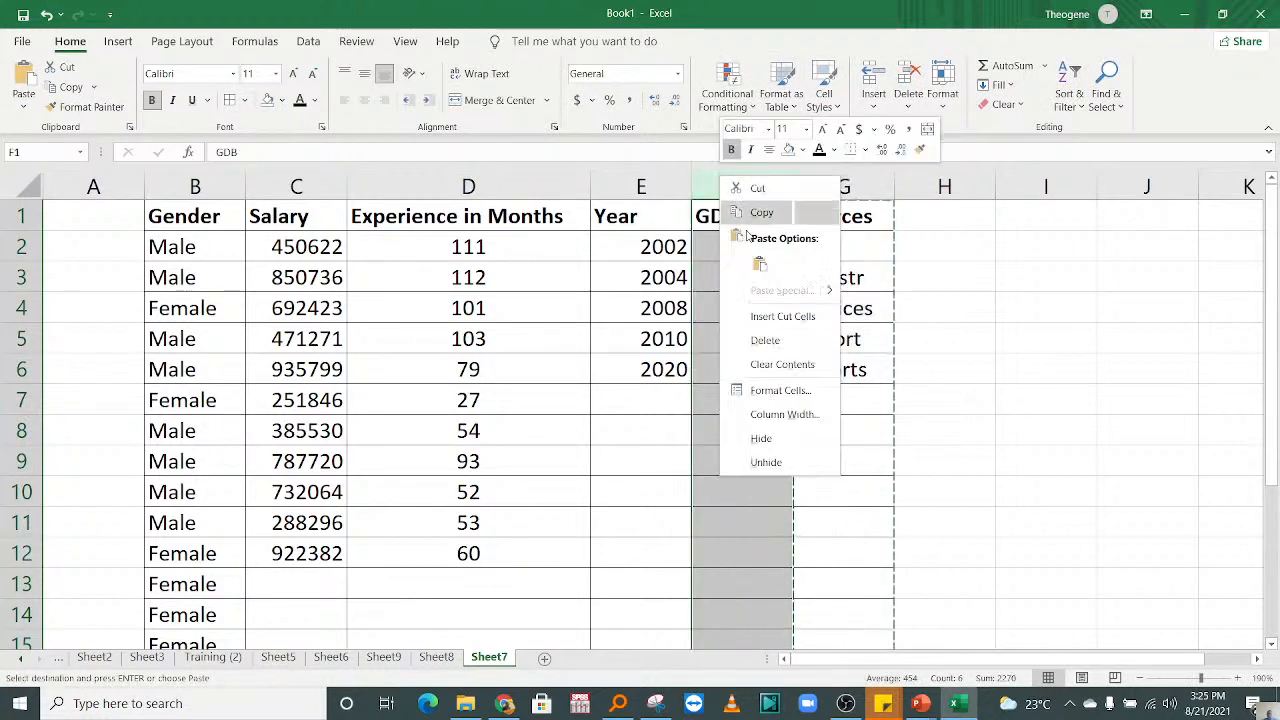
left_click(772, 316)
left_click(877, 318)
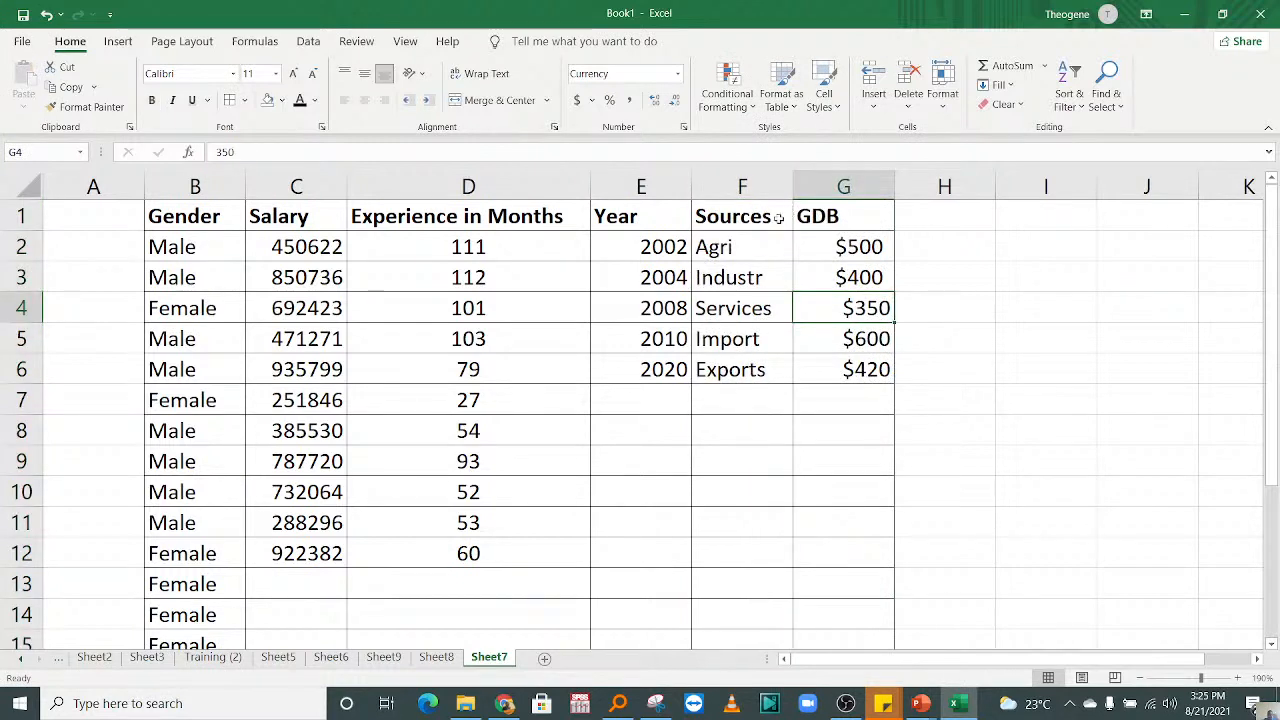
Step: Insert the recommended pie chart for the Sources and GDB data in F1:G6, and delete it again
left_click_drag(777, 214, 855, 369)
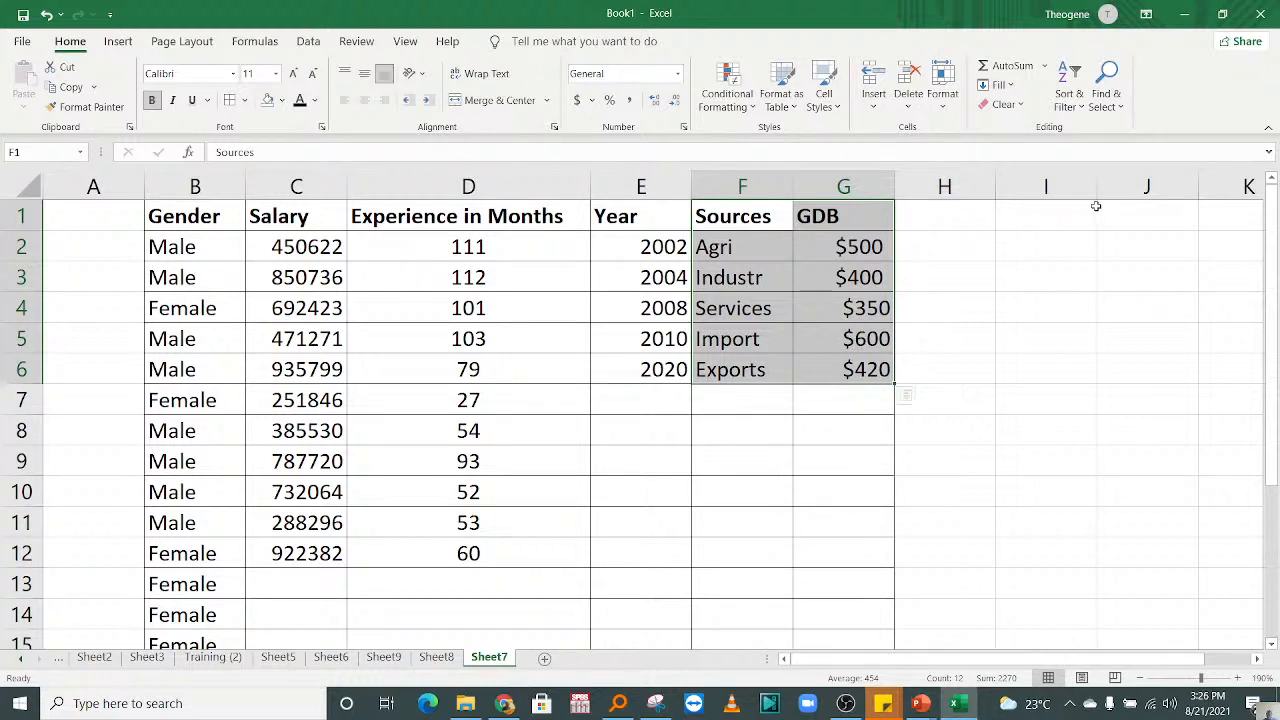
left_click(119, 41)
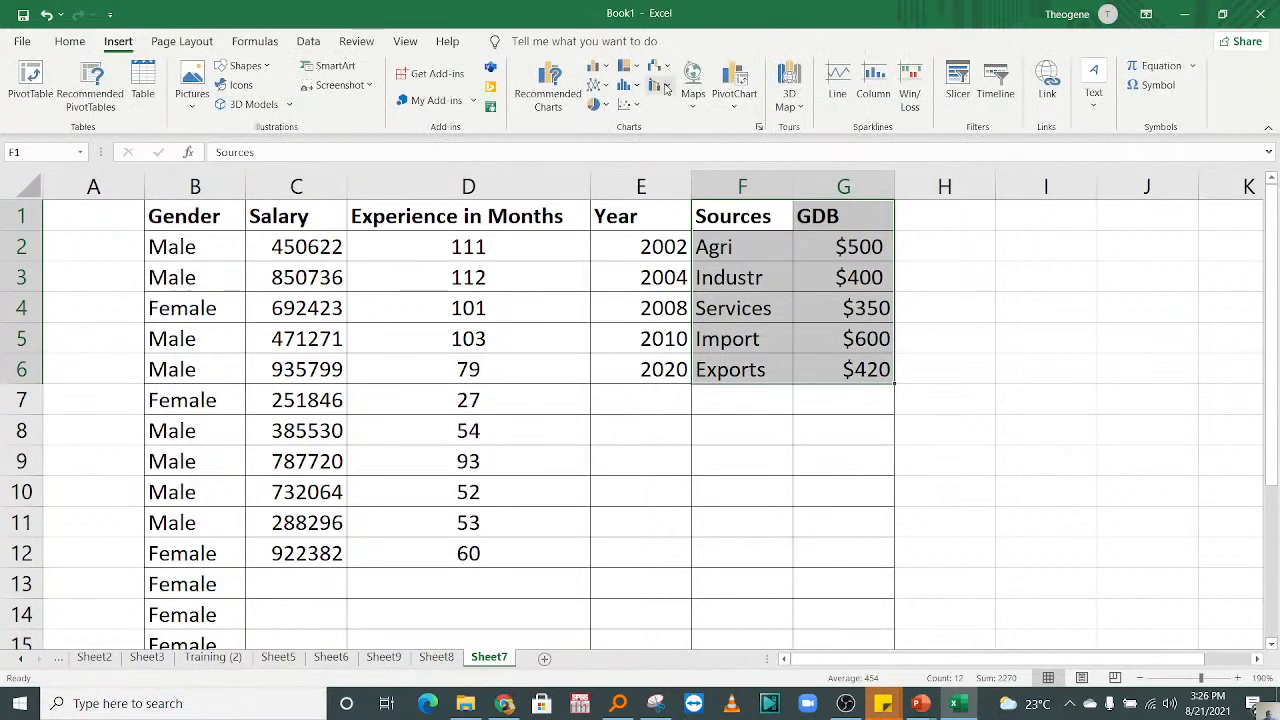
left_click(533, 85)
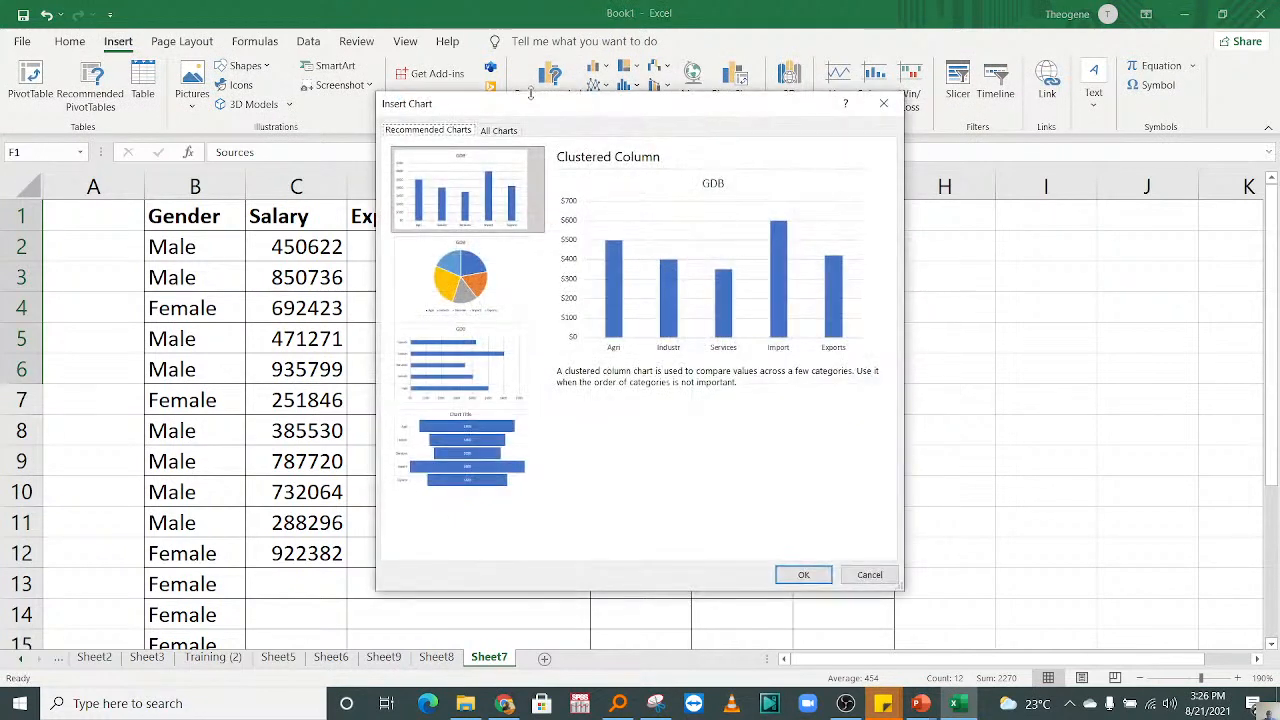
left_click(459, 292)
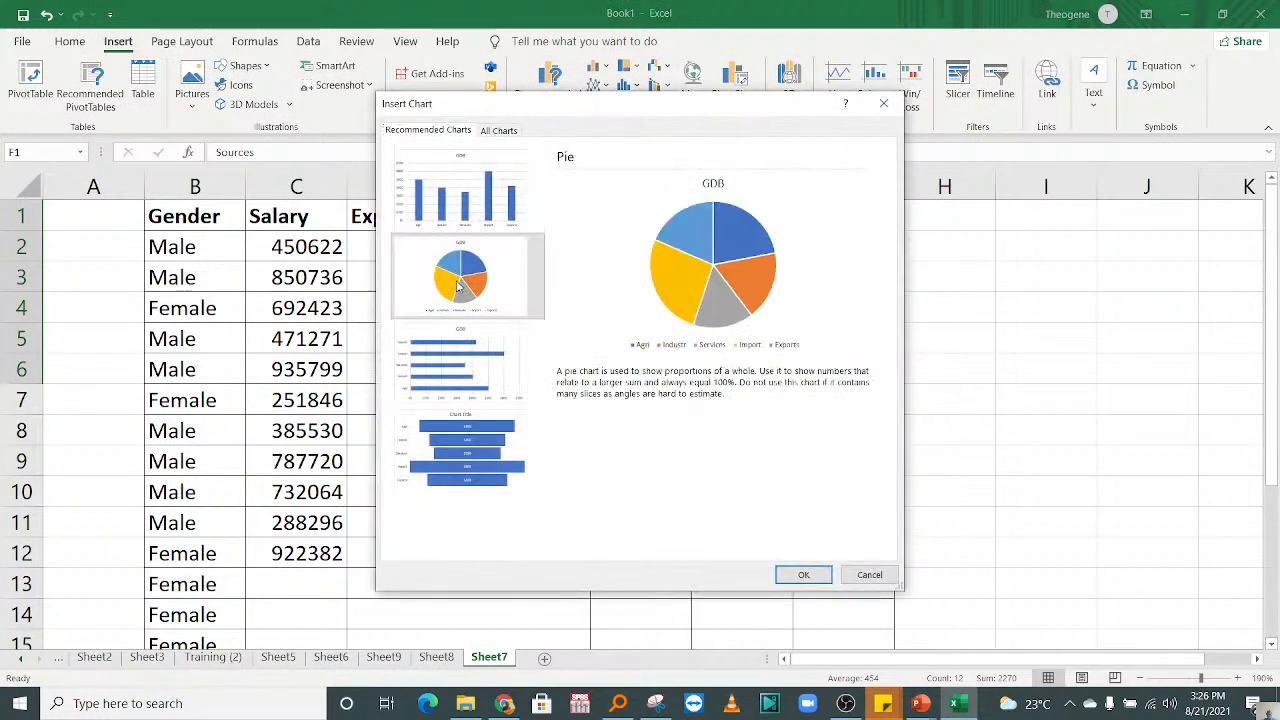
left_click(786, 577)
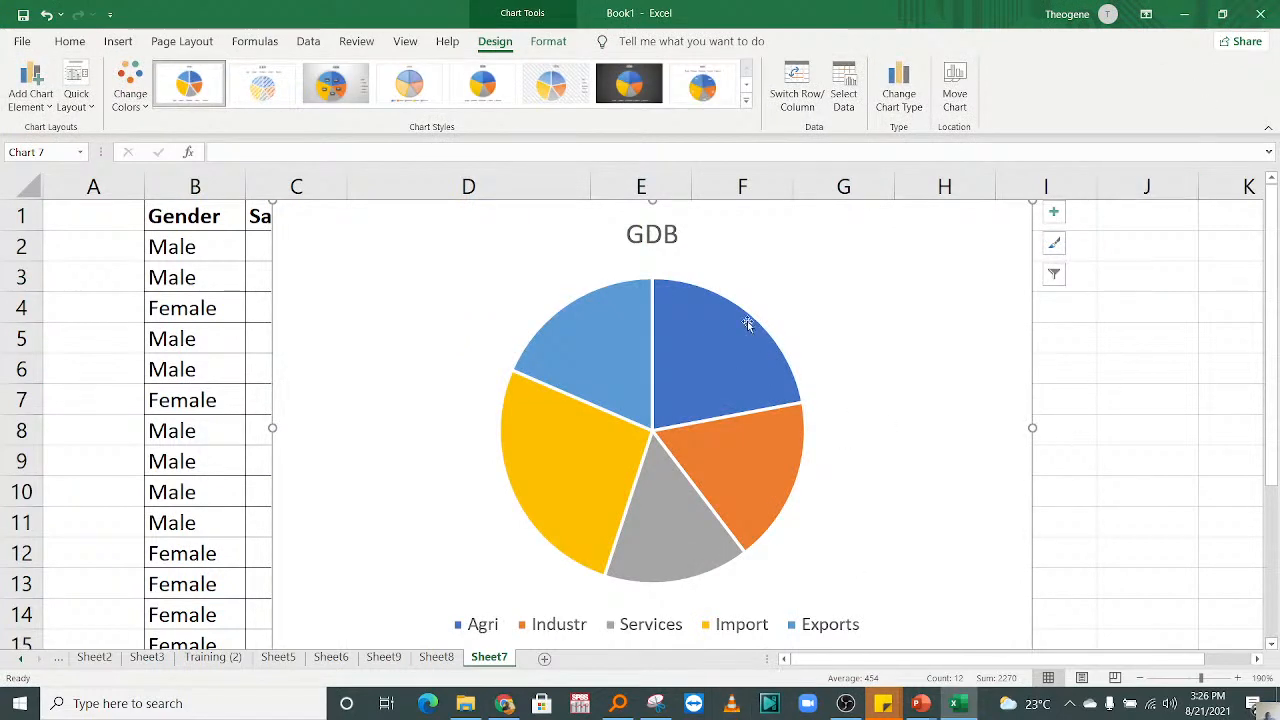
key("Delete")
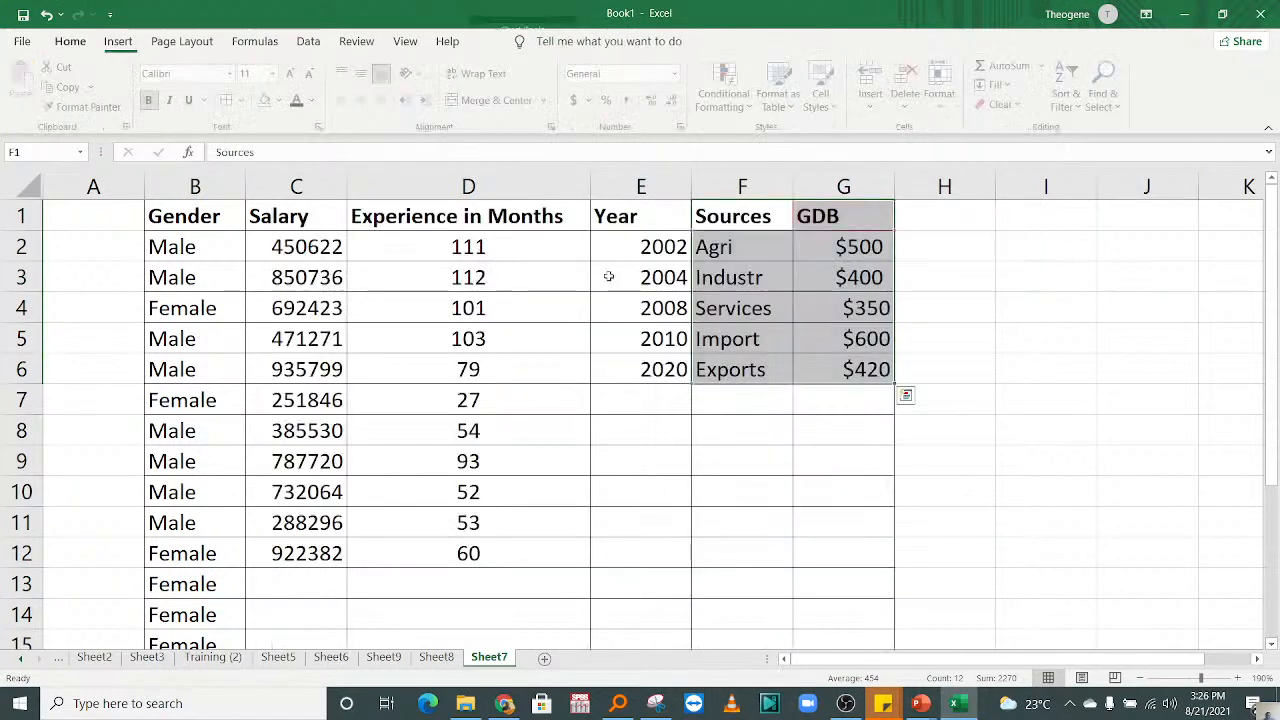
Step: Correct the column heading in G1 to GDP
double_click(845, 214)
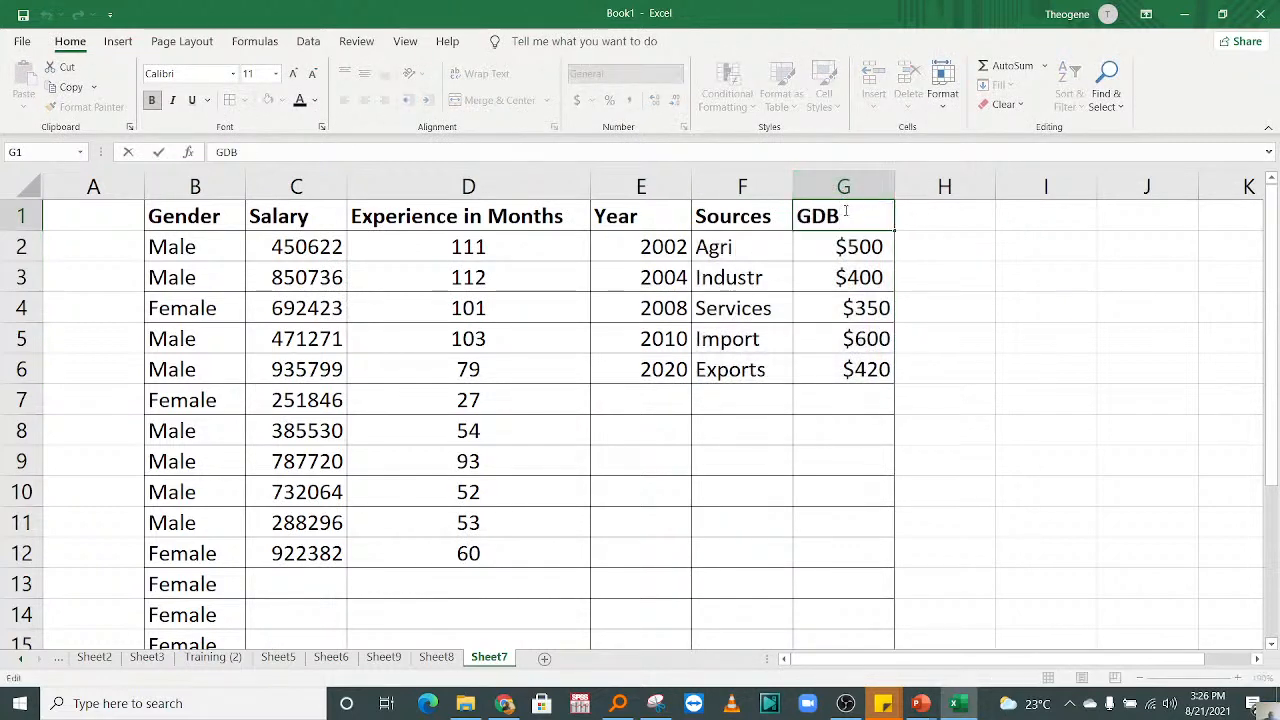
key("BackSpace")
type("P")
left_click(820, 428)
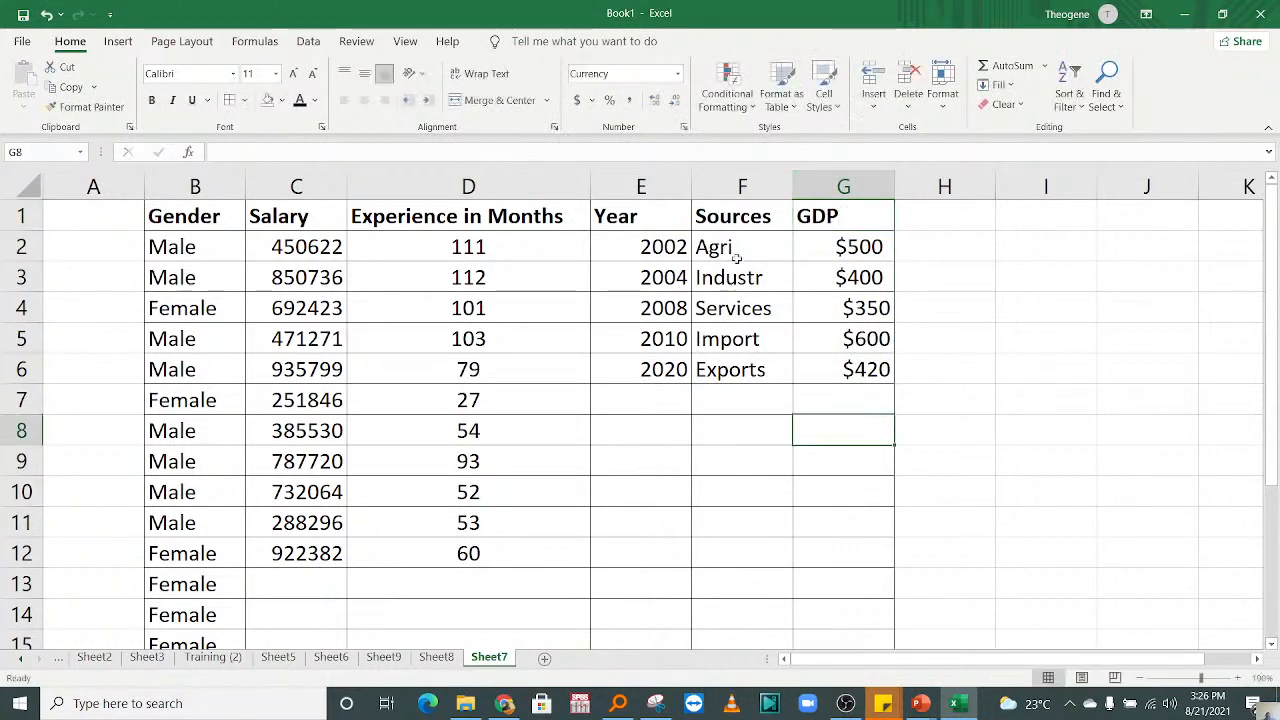
Step: Insert the recommended pie chart for the Sources and GDP data in F1:G6
left_click_drag(738, 214, 860, 377)
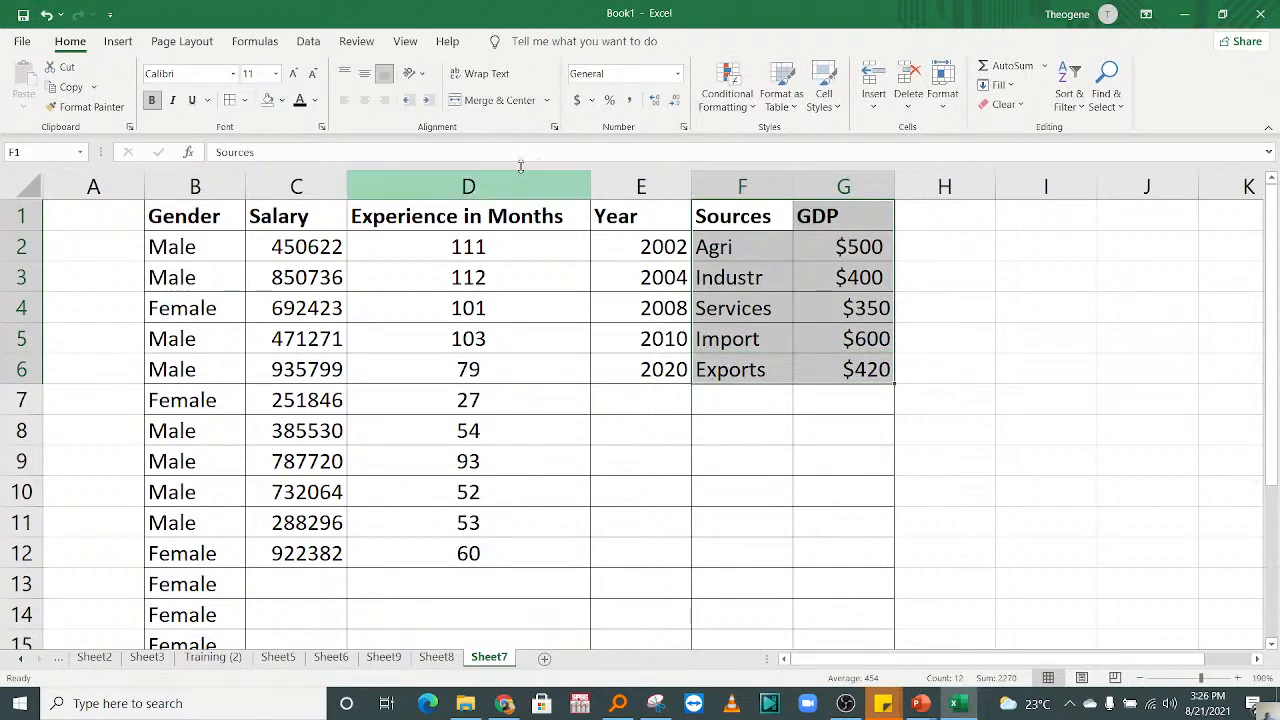
left_click(118, 43)
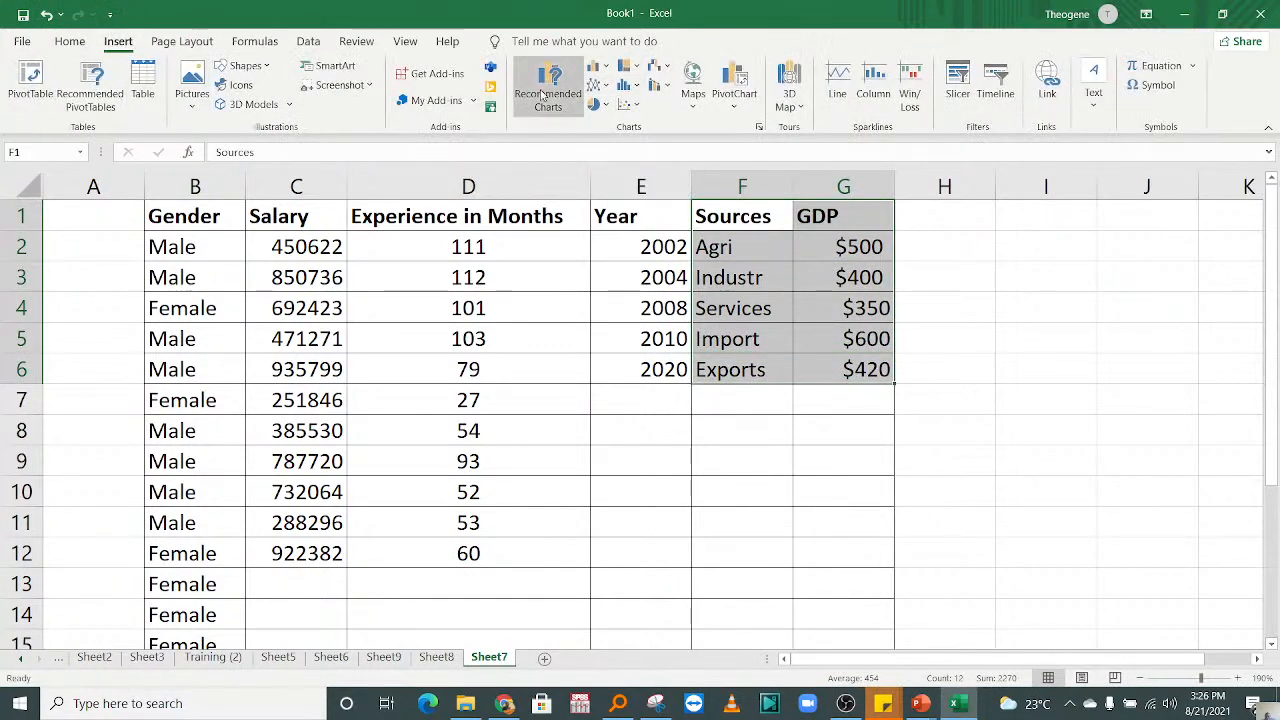
left_click(548, 92)
left_click(467, 277)
left_click(829, 578)
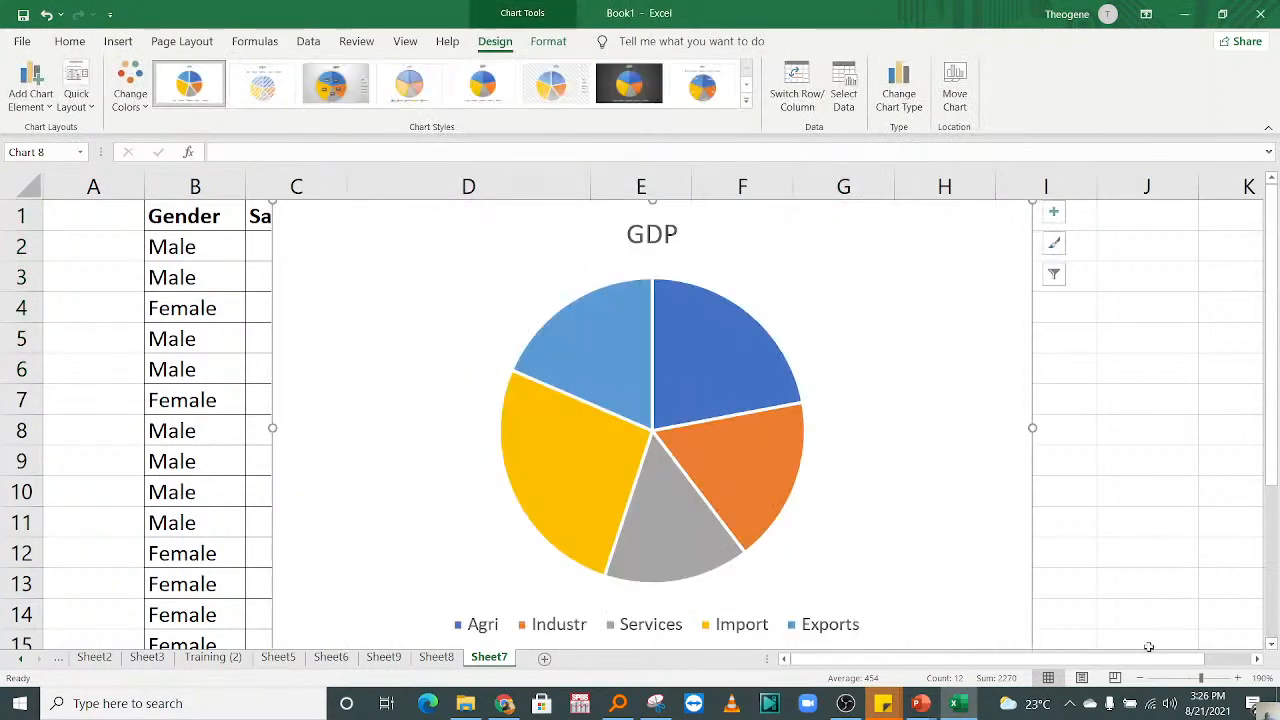
left_click(1139, 678)
left_click(1139, 678)
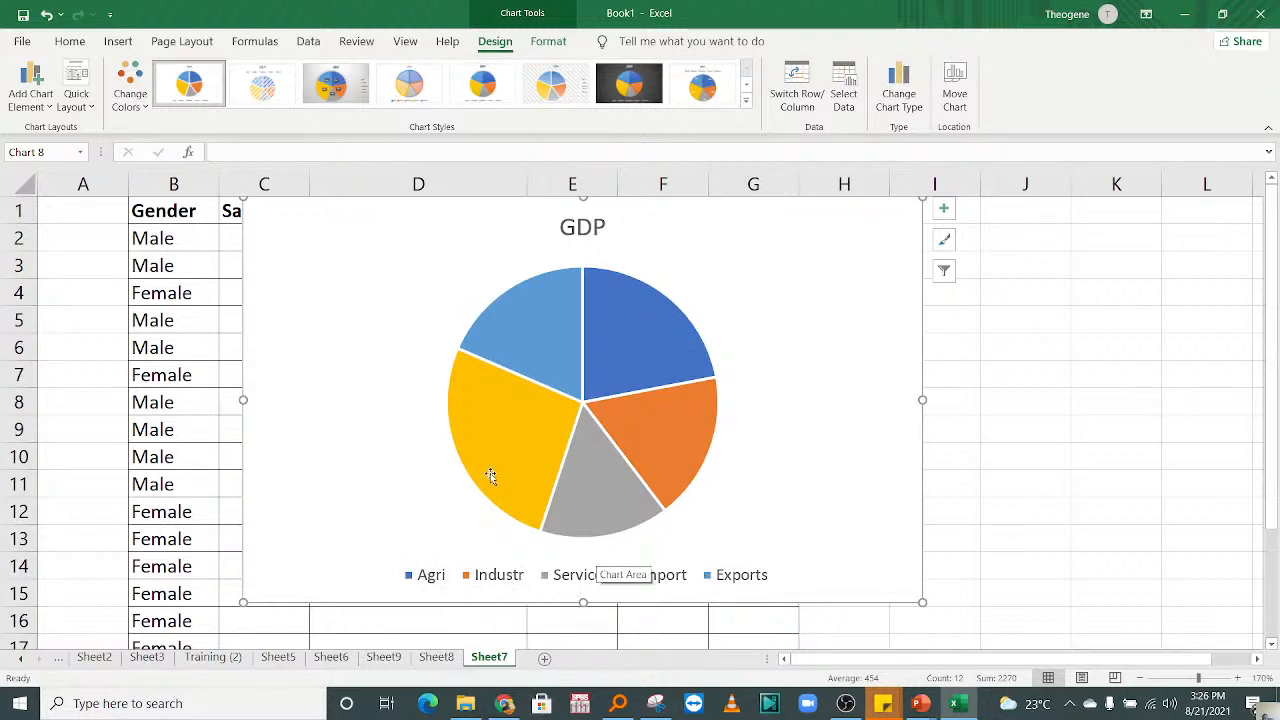
mouse_move(672, 428)
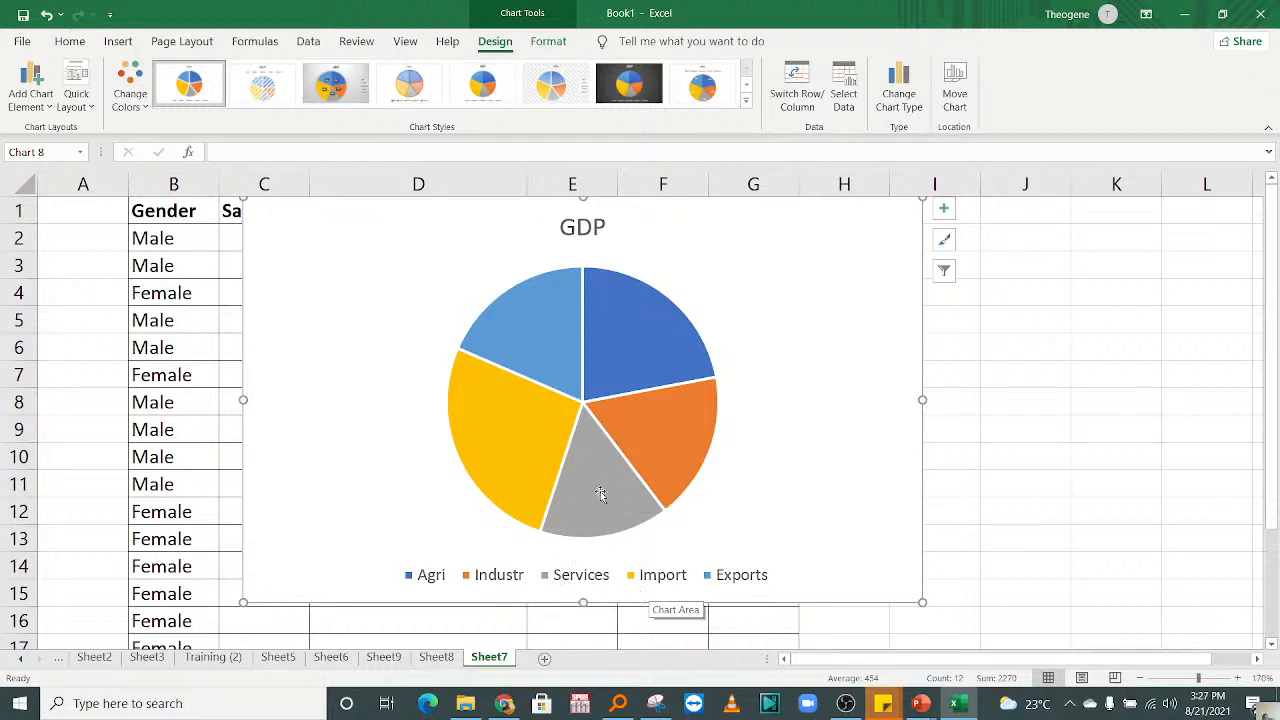
Step: Pull all slices of the GDP pie chart apart from its centre at once
mouse_move(591, 468)
mouse_move(575, 492)
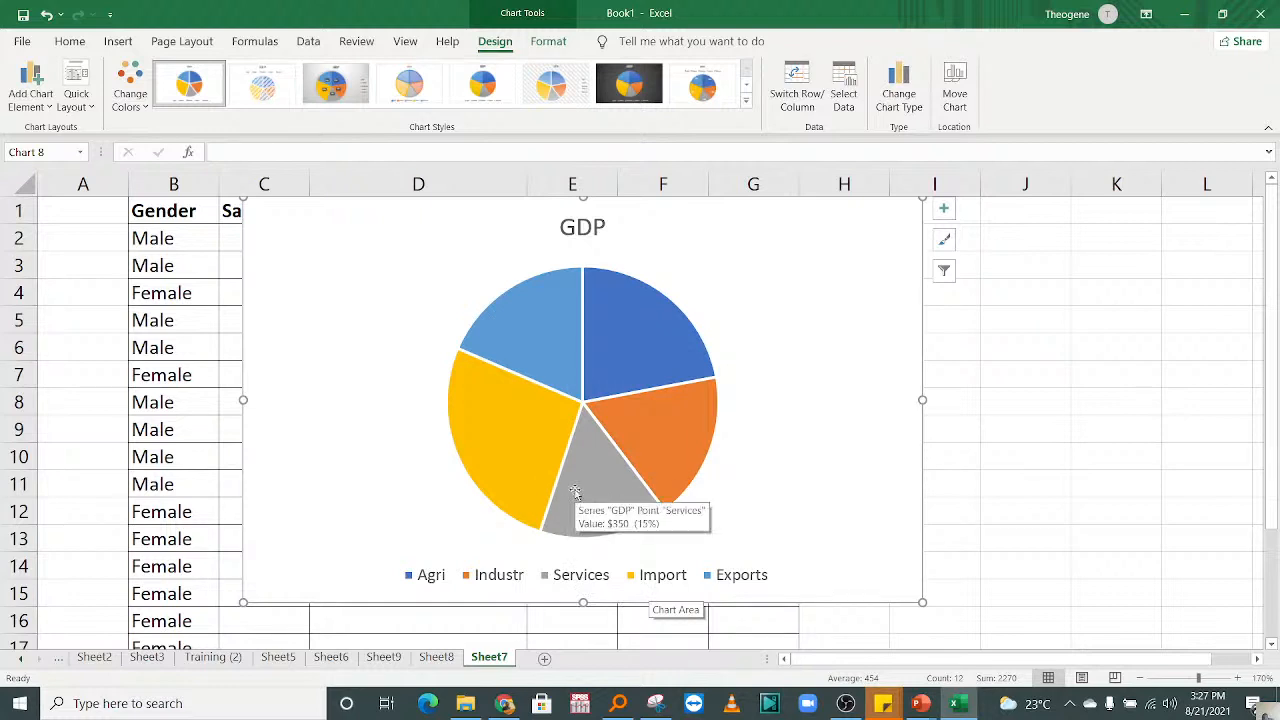
left_click_drag(575, 492, 592, 532)
left_click(778, 376)
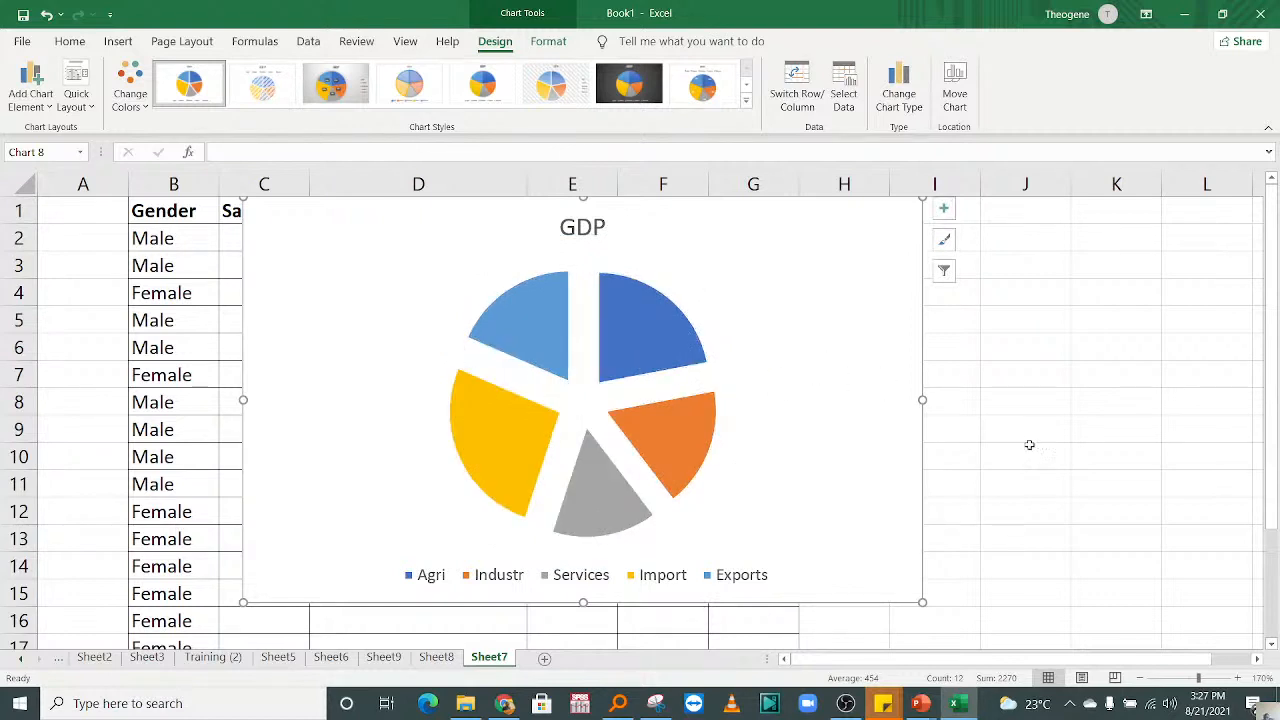
Step: Select only the Agri slice of the pie and apply a bevel shape effect to it
left_click(614, 332)
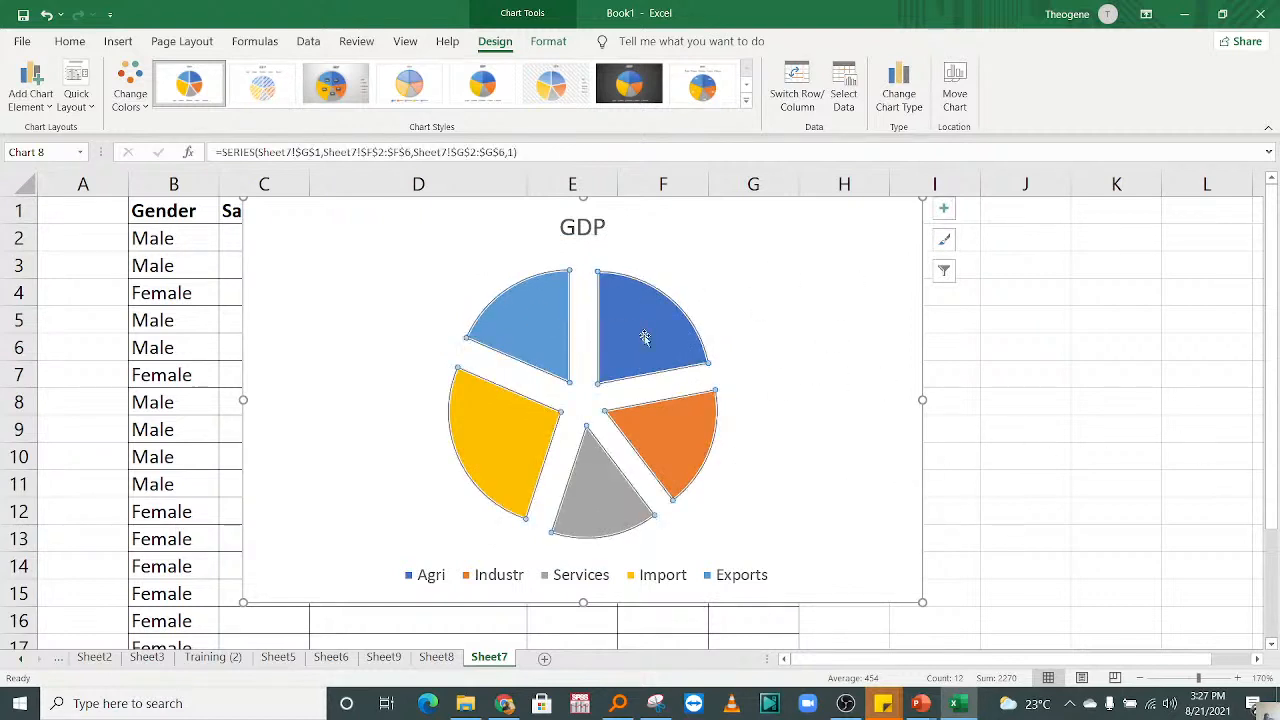
left_click(640, 333)
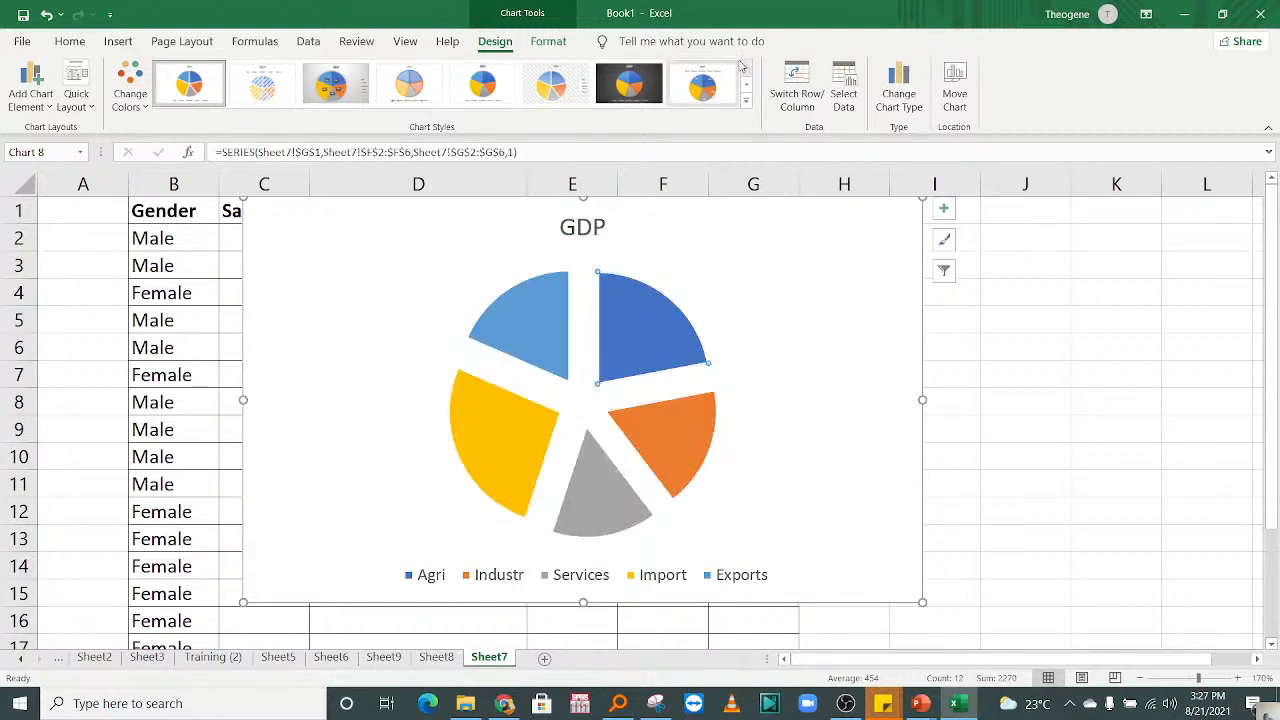
left_click(552, 42)
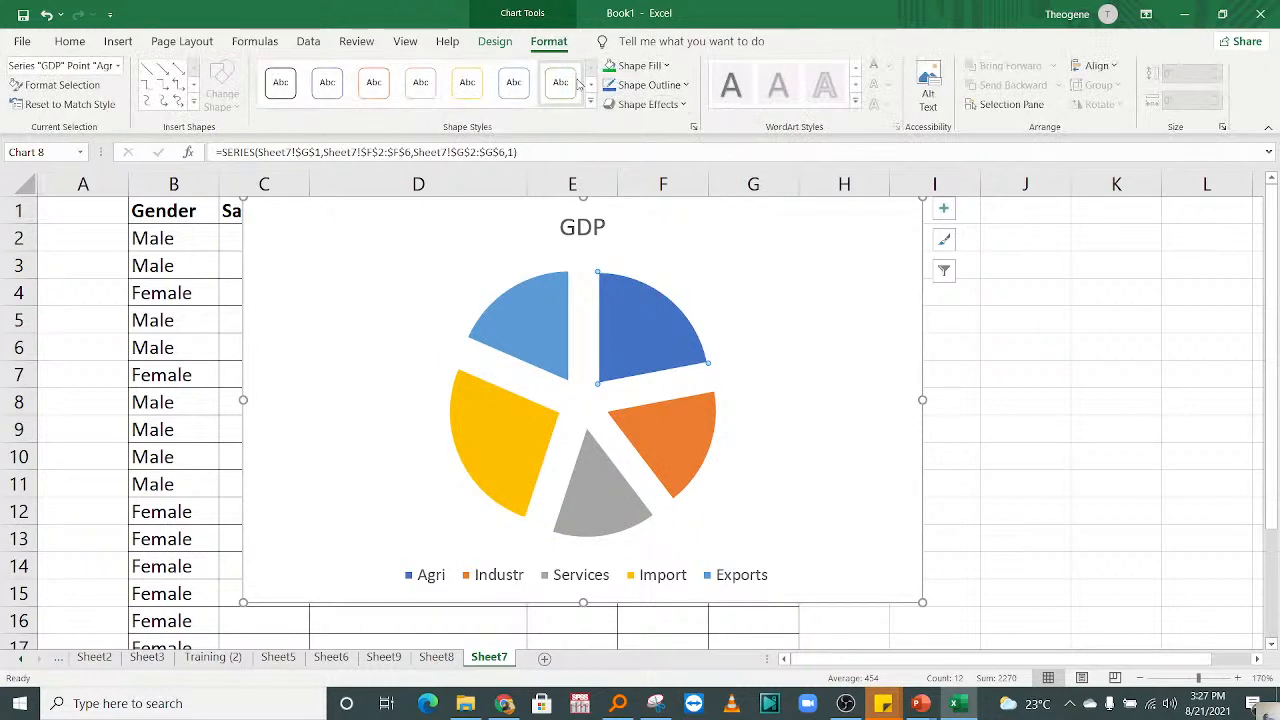
left_click(686, 86)
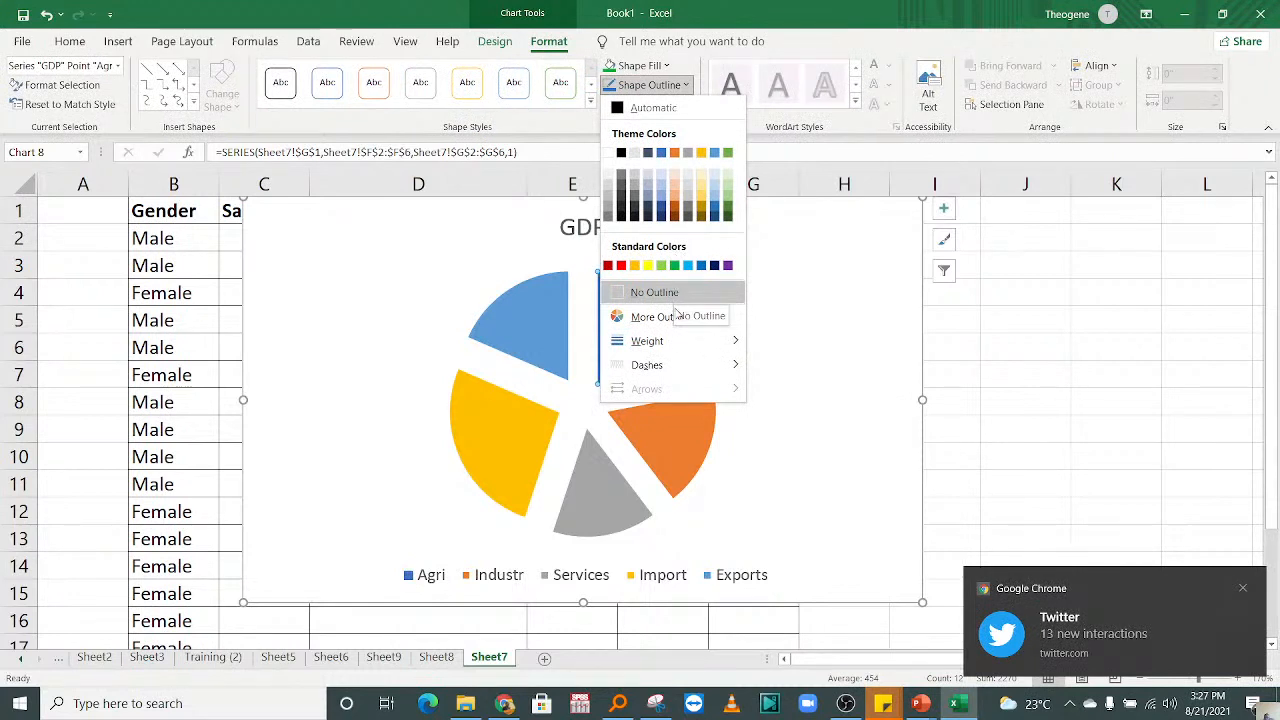
left_click(623, 70)
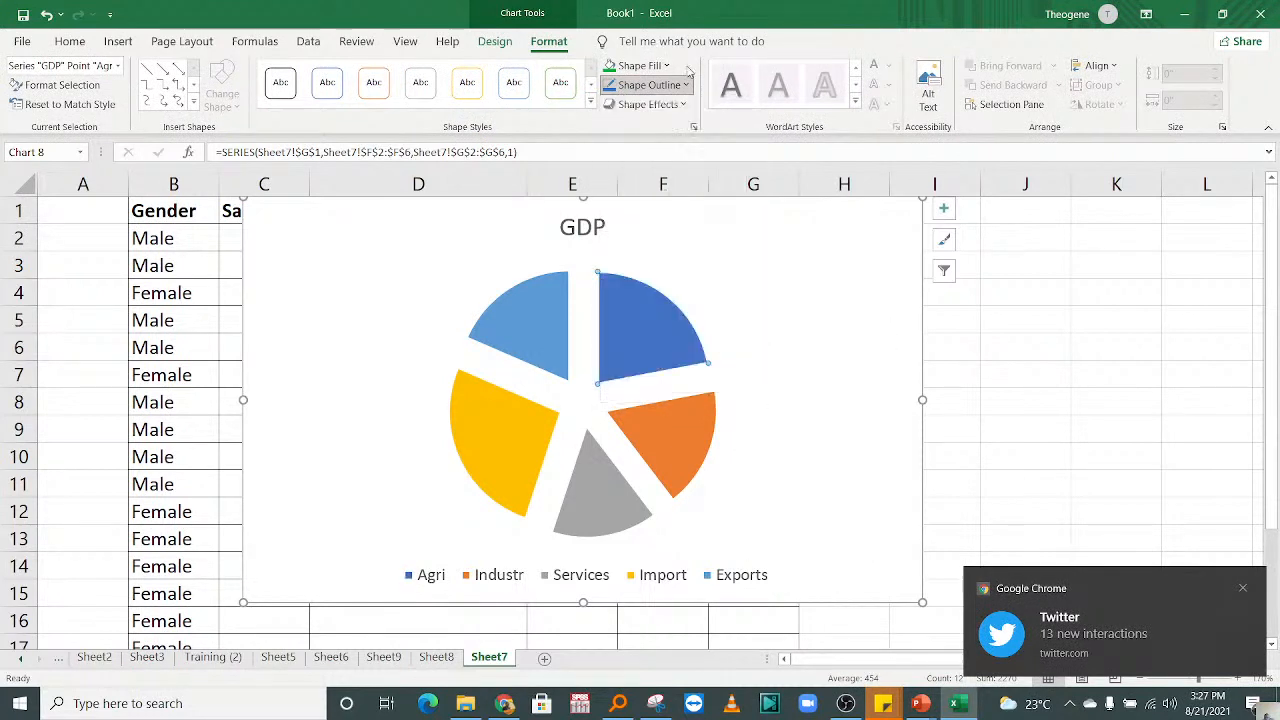
left_click(648, 104)
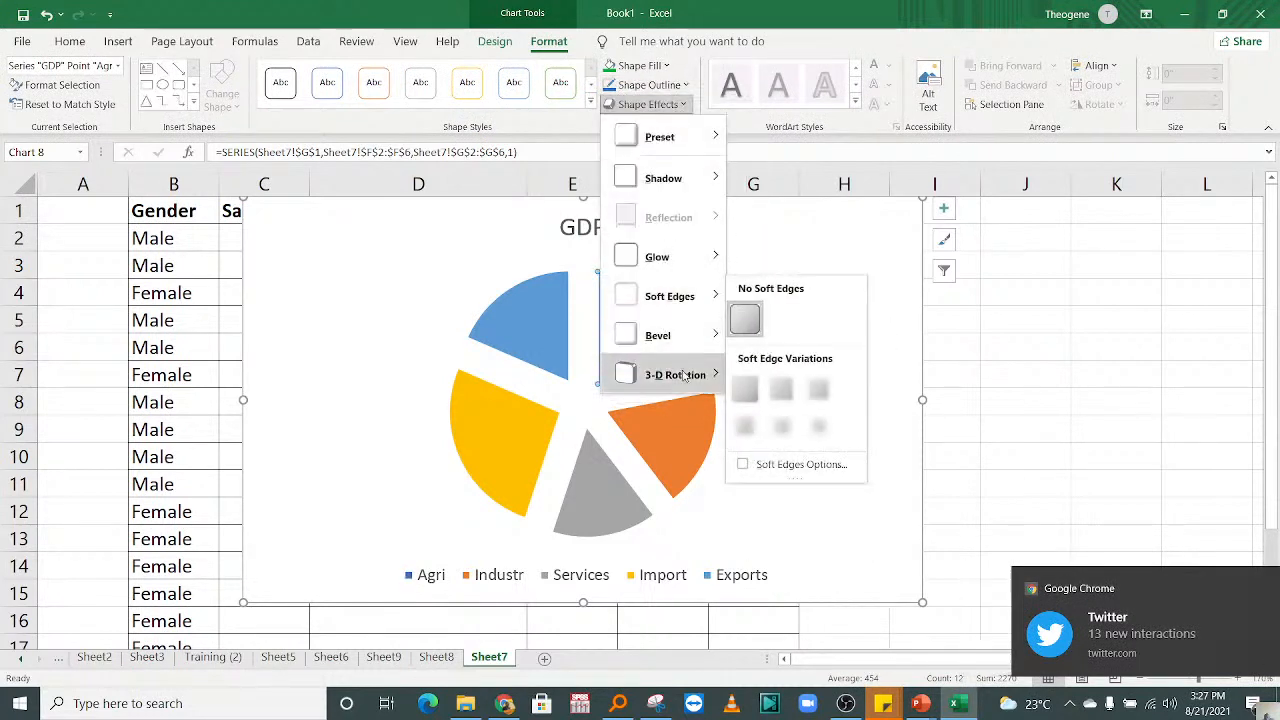
mouse_move(660, 374)
left_click(846, 285)
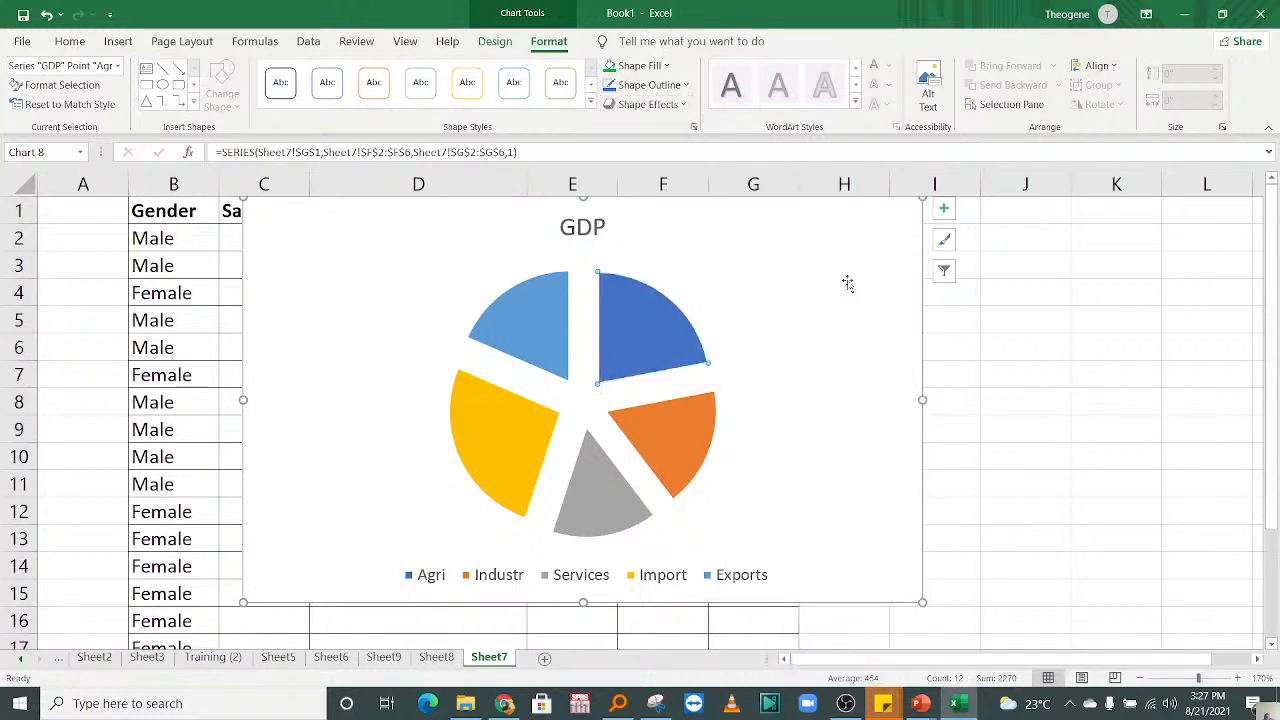
left_click(685, 87)
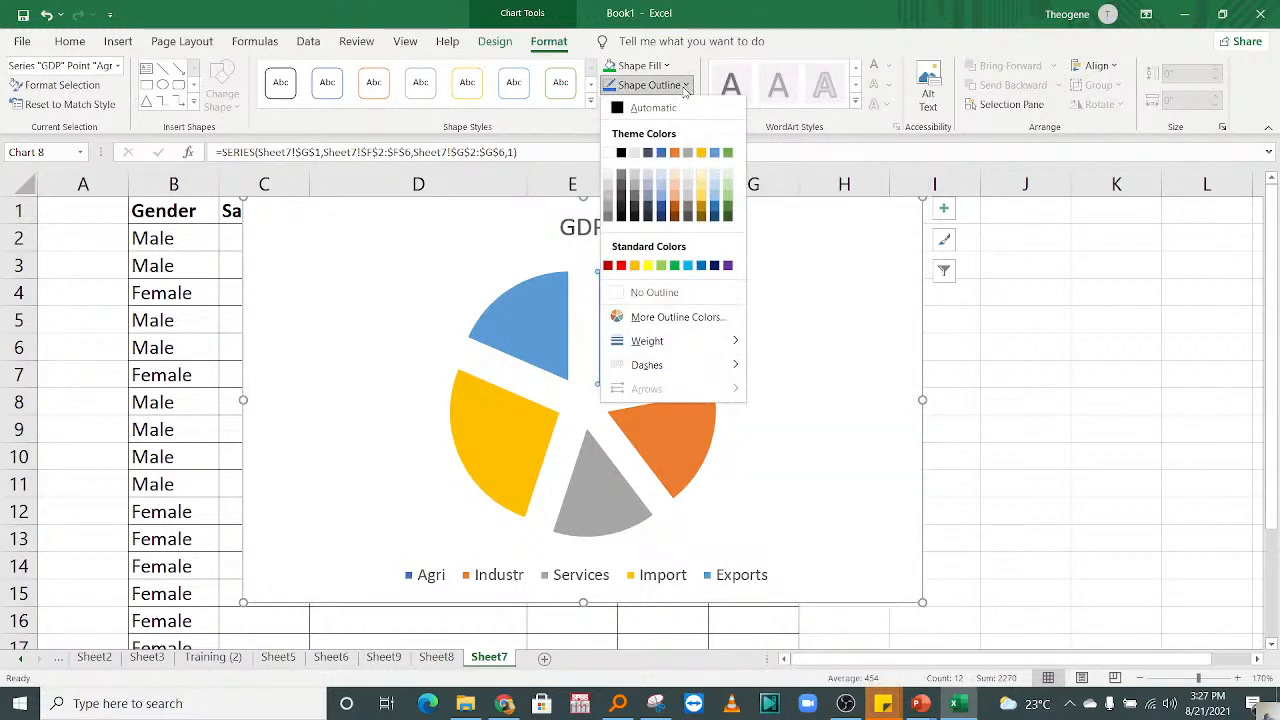
left_click(685, 87)
left_click(648, 104)
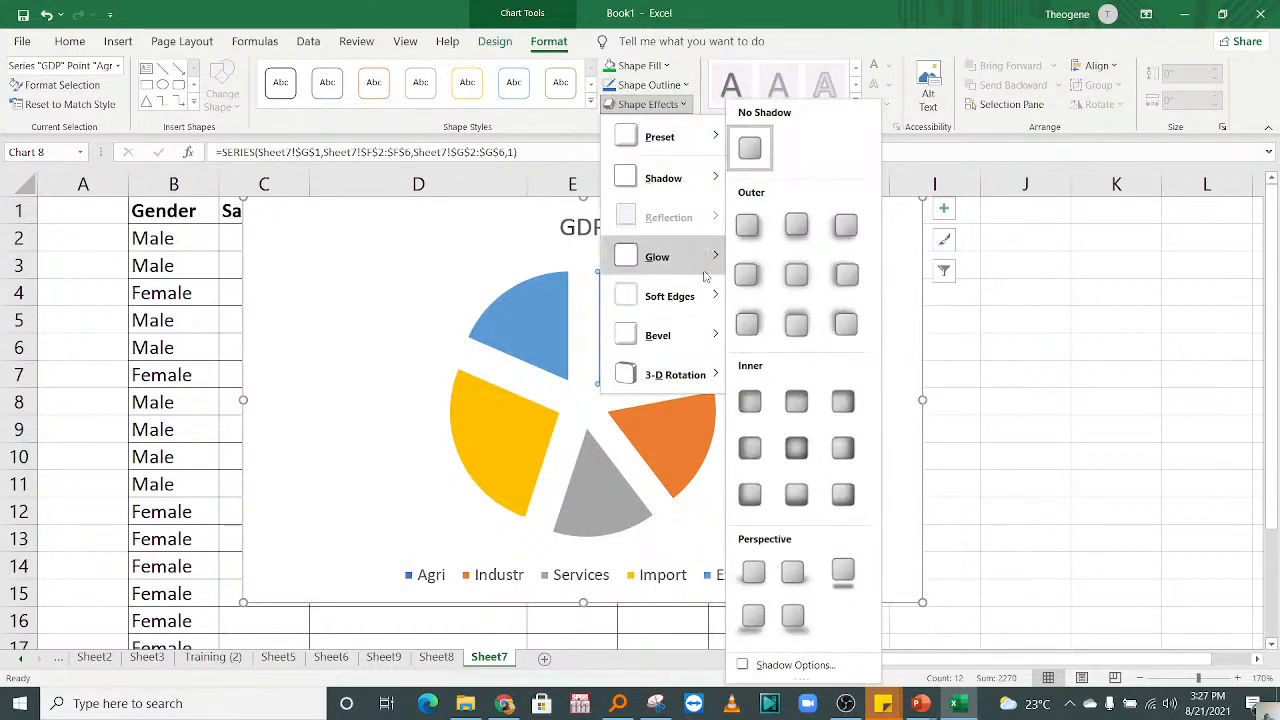
mouse_move(708, 333)
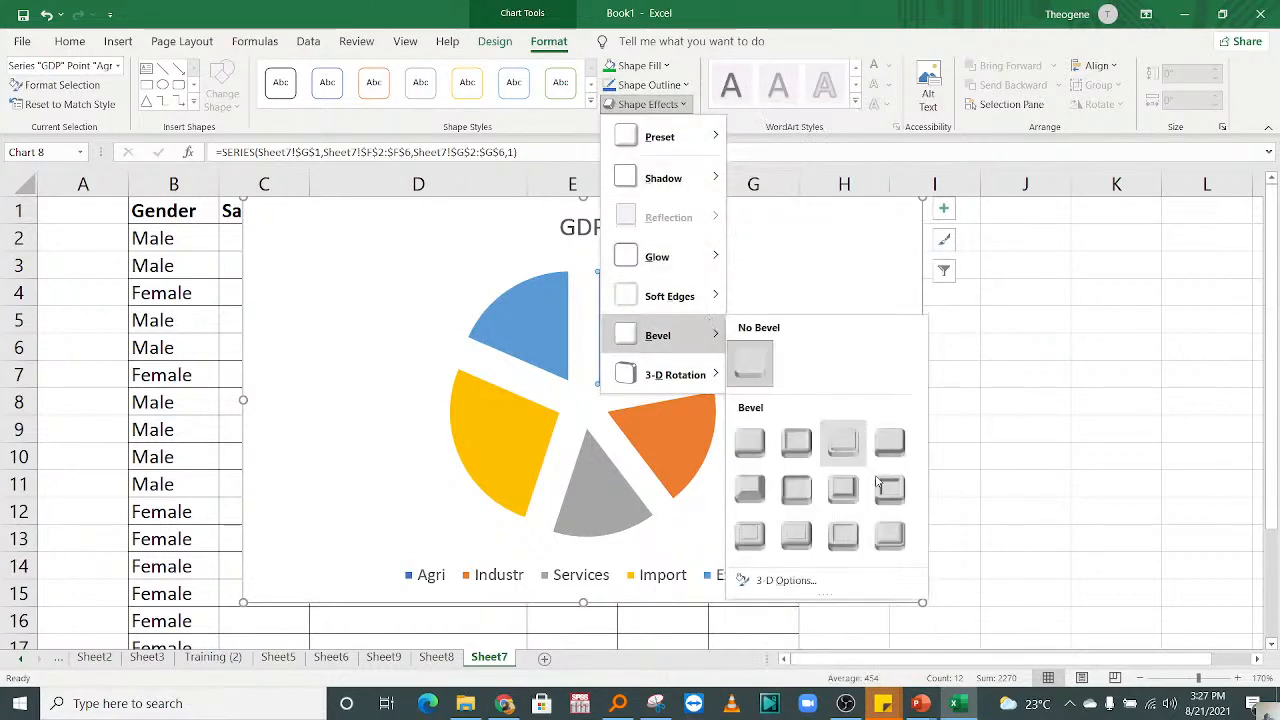
left_click(880, 487)
left_click(860, 400)
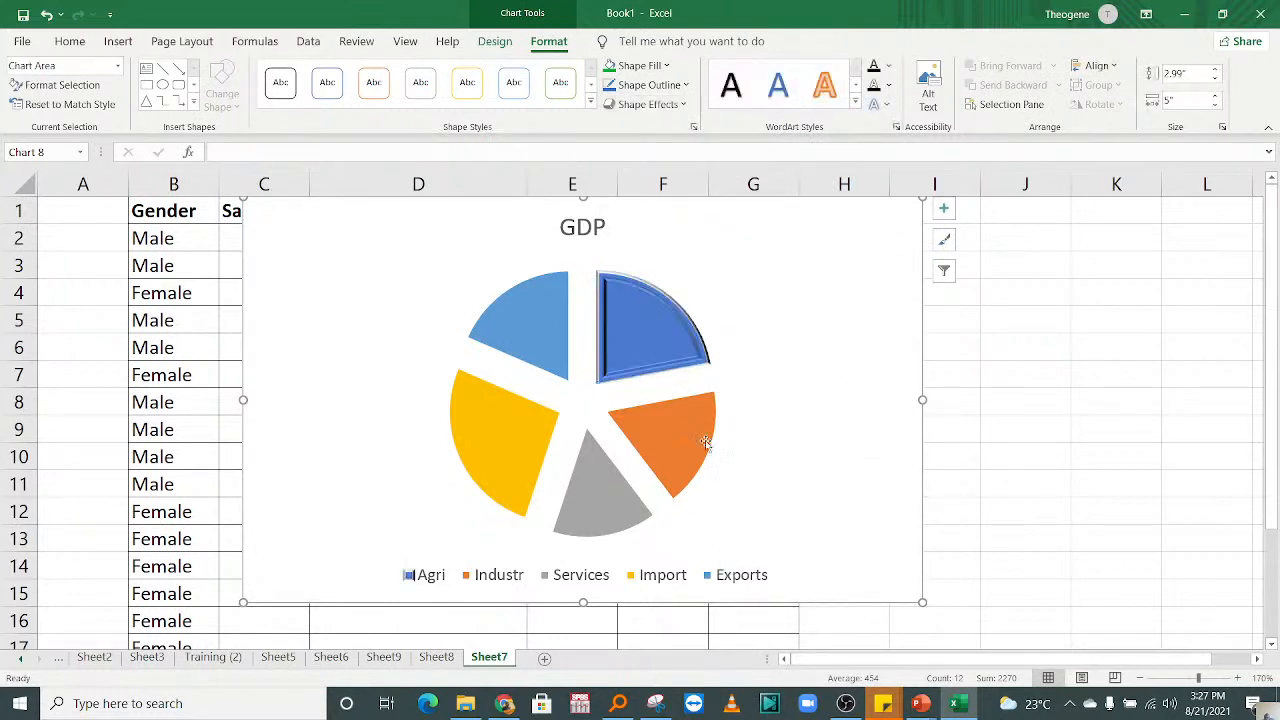
Step: Apply the black shape style from the last row of theme styles to the Services slice alone
left_click(650, 431)
left_click(586, 501)
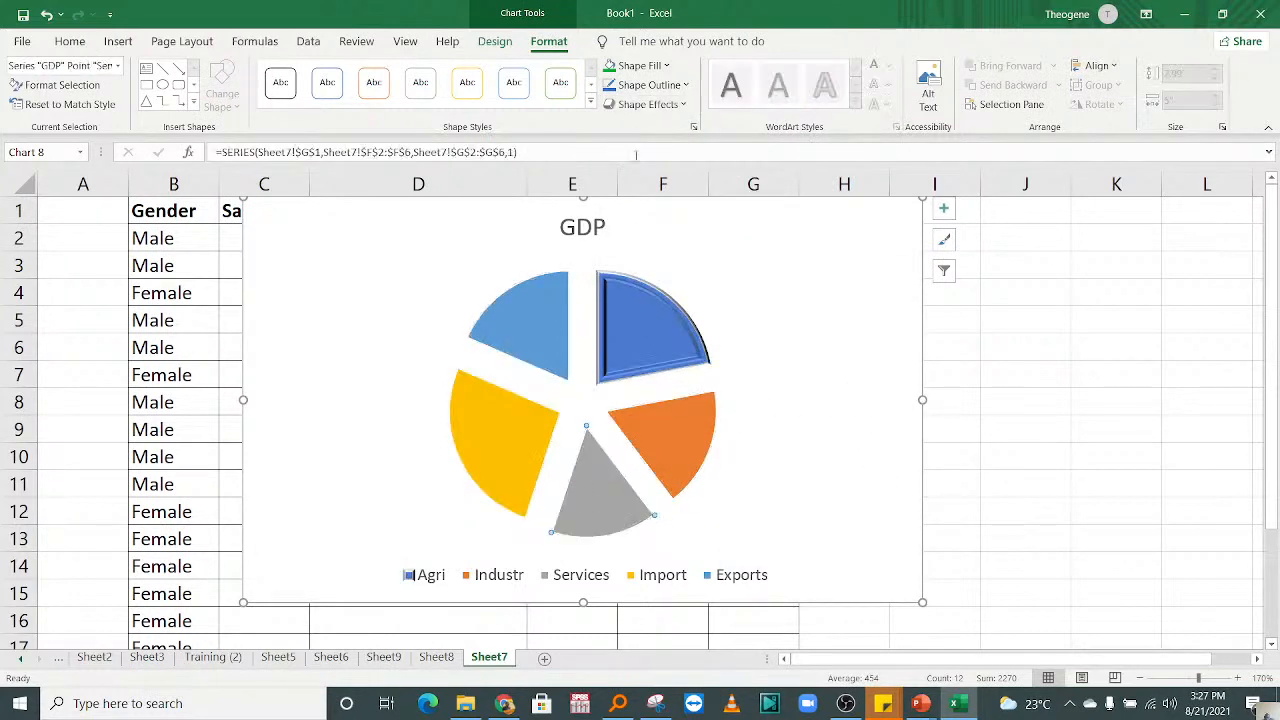
left_click(590, 104)
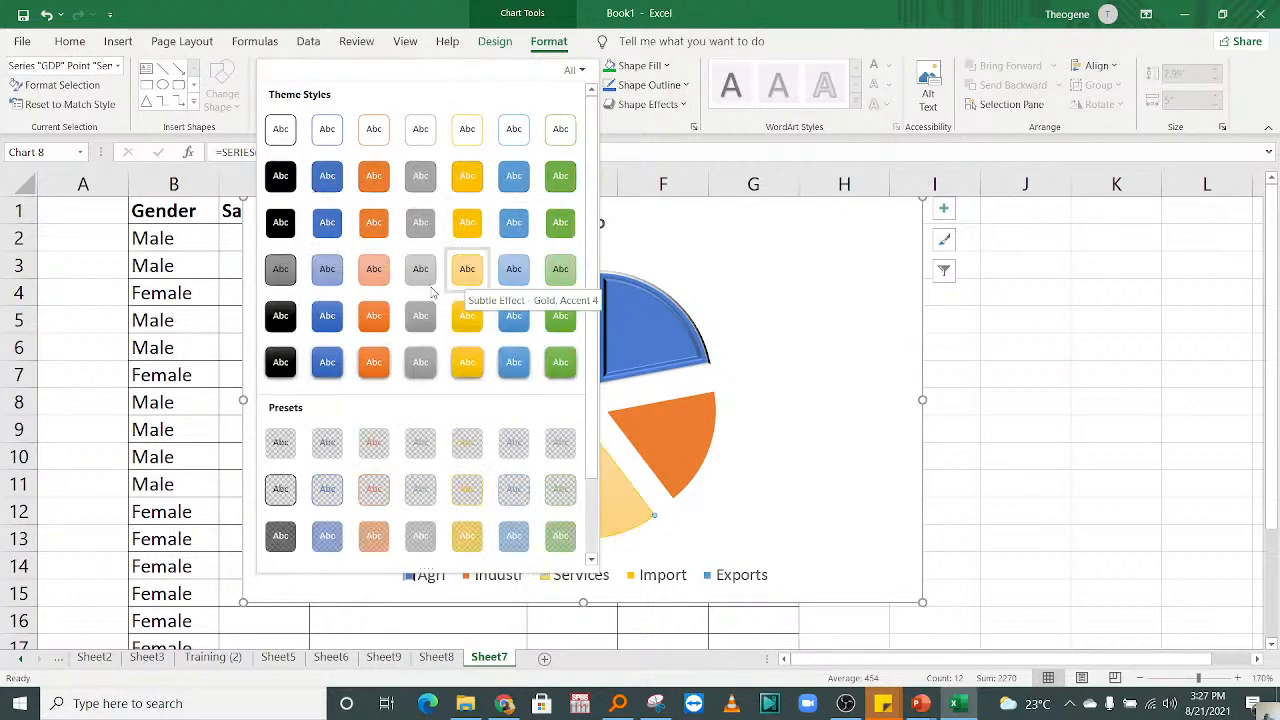
left_click(281, 362)
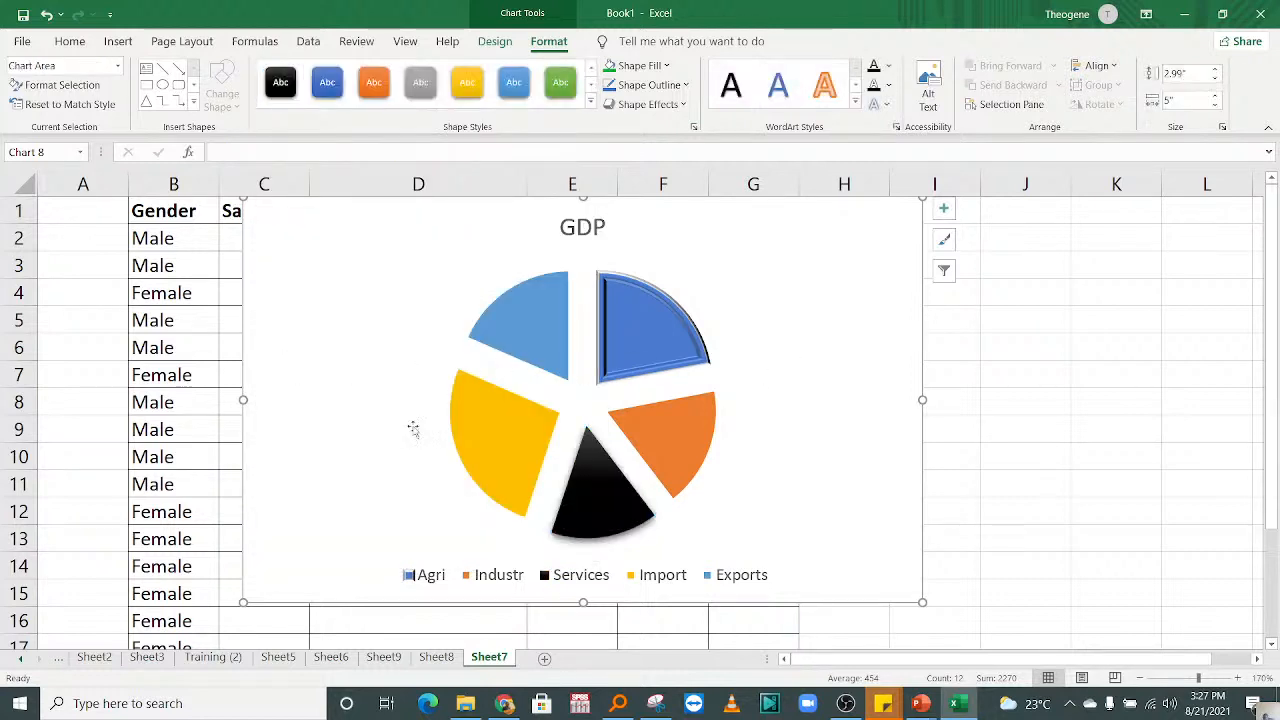
left_click(598, 511)
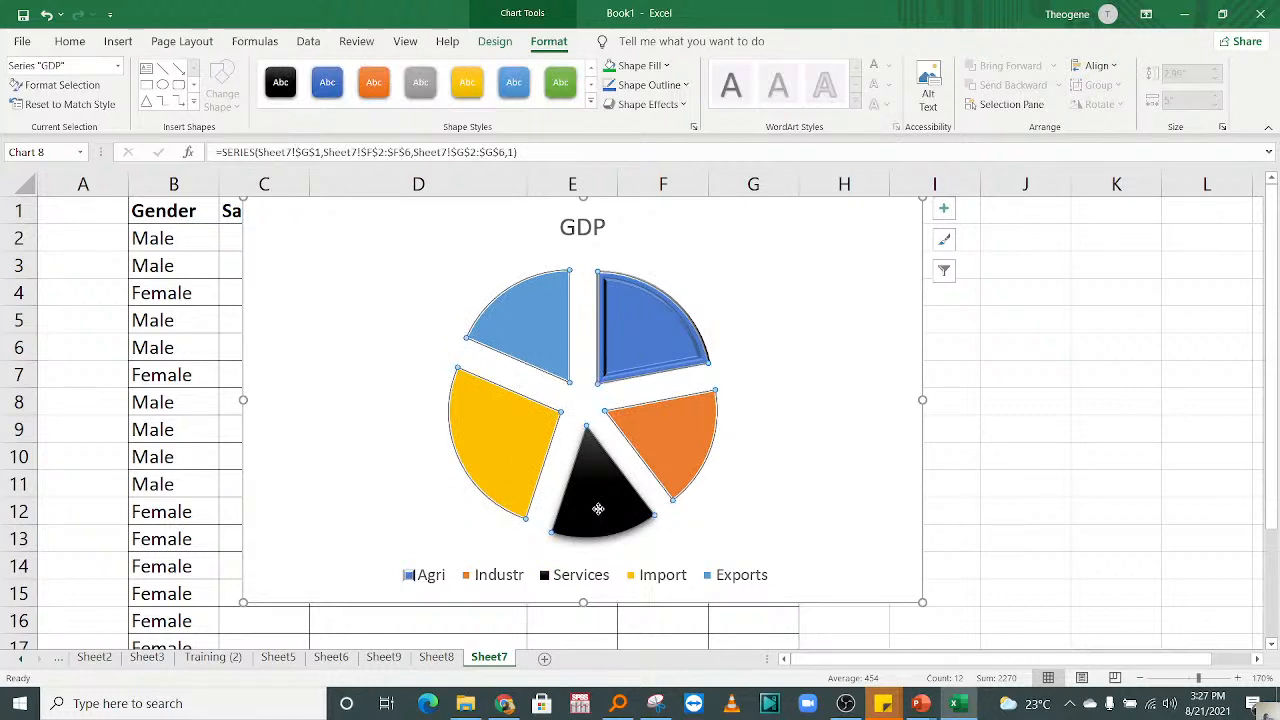
left_click(598, 511)
left_click(820, 320)
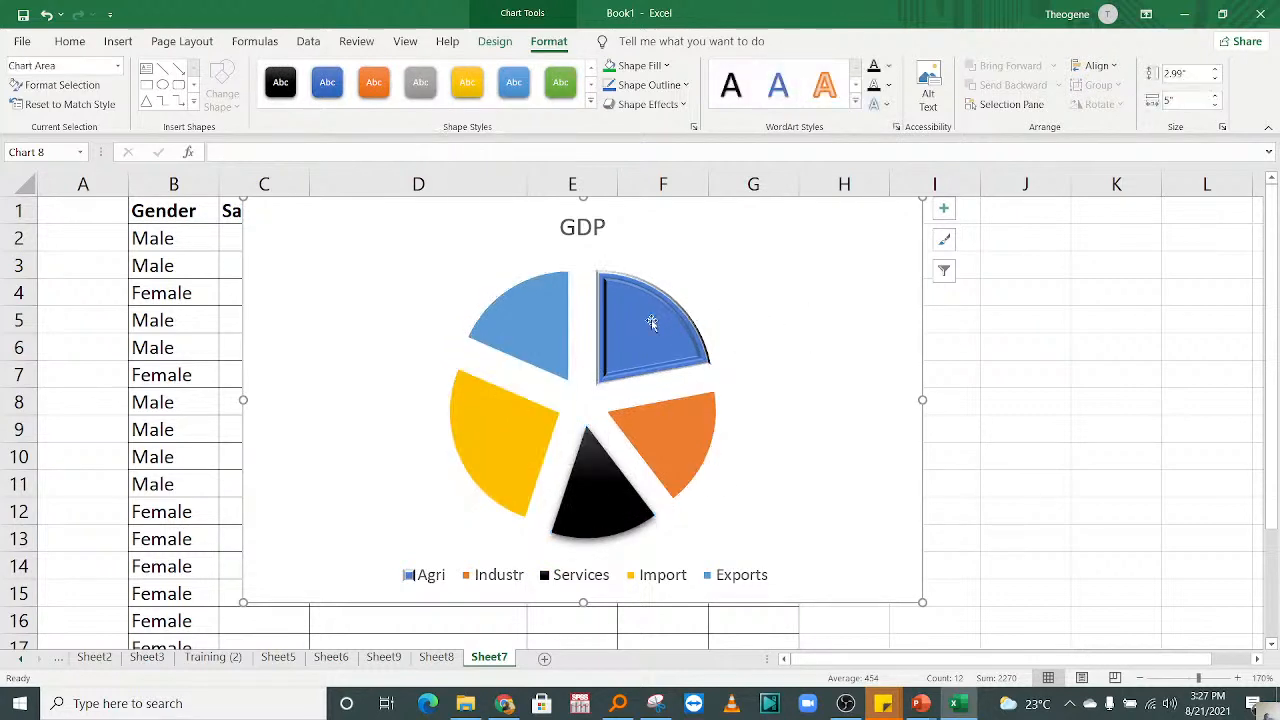
Step: Push the separated slices back together into a closed pie, undoing a further separation of all slices
left_click_drag(651, 323, 739, 331)
left_click_drag(644, 393, 610, 440)
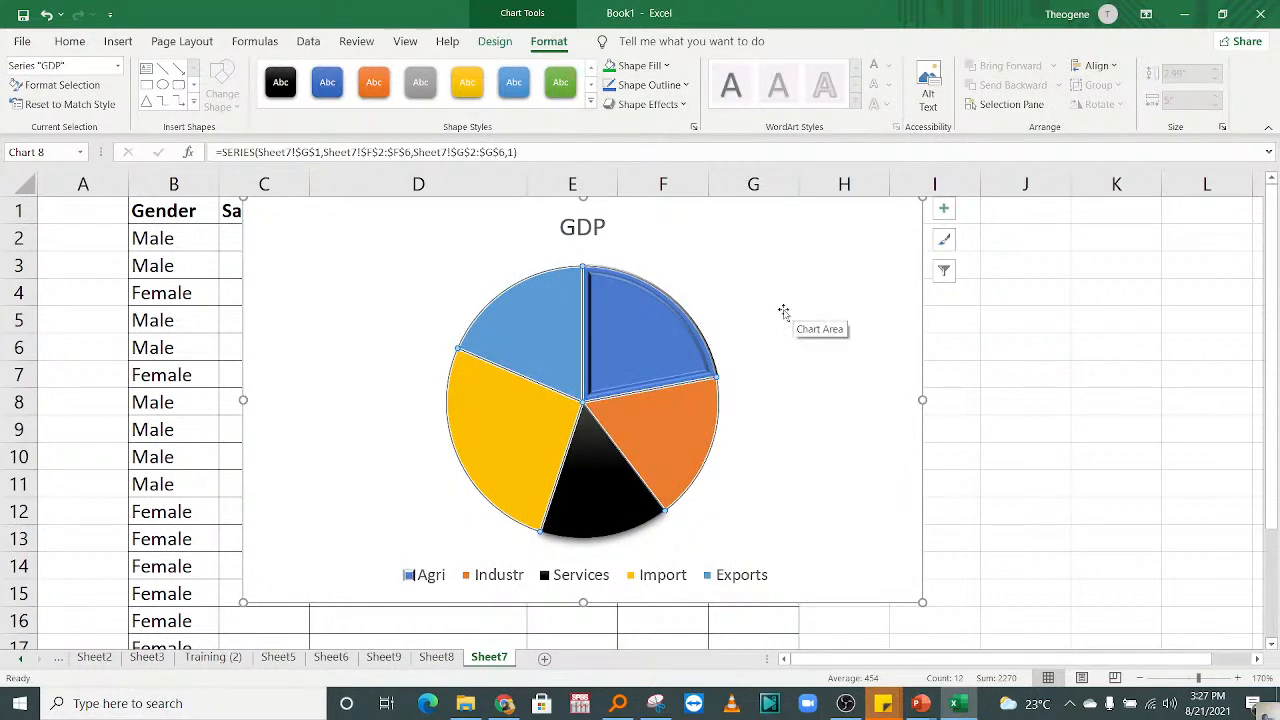
left_click_drag(653, 347, 725, 348)
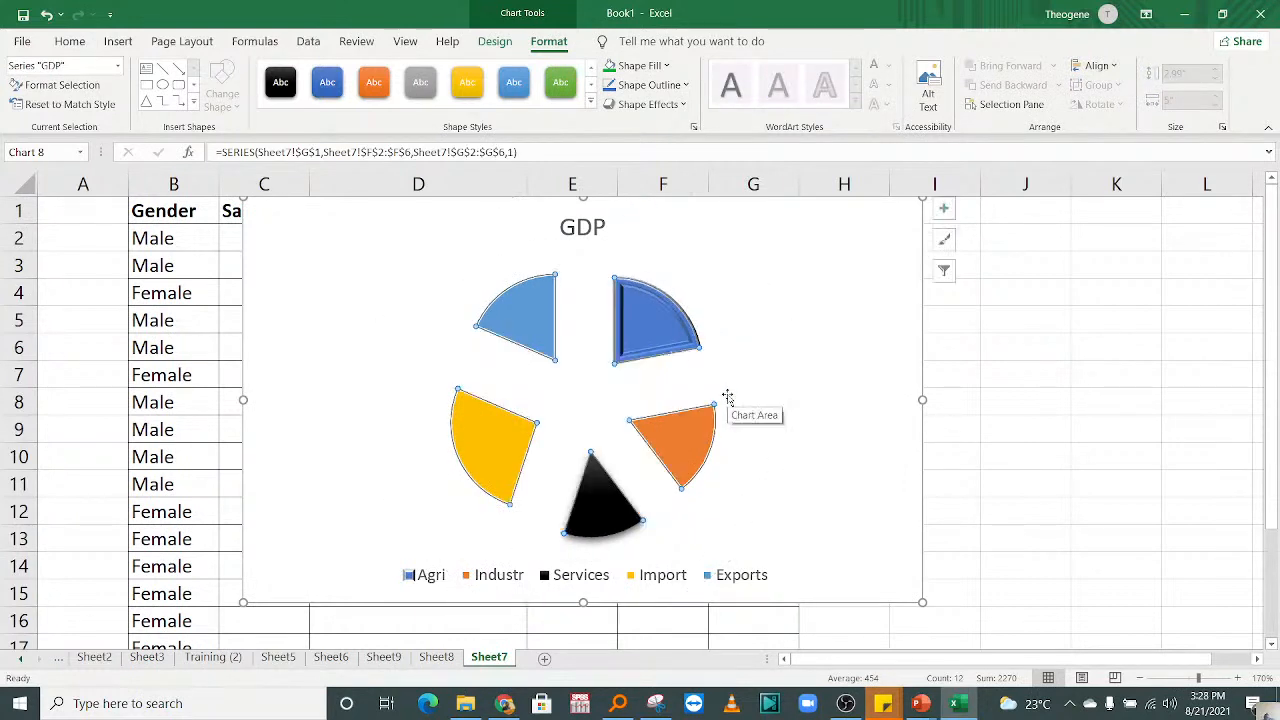
key("ctrl+z")
Step: Pull only the Agri slice out of the pie, leaving the other slices joined
left_click(627, 328)
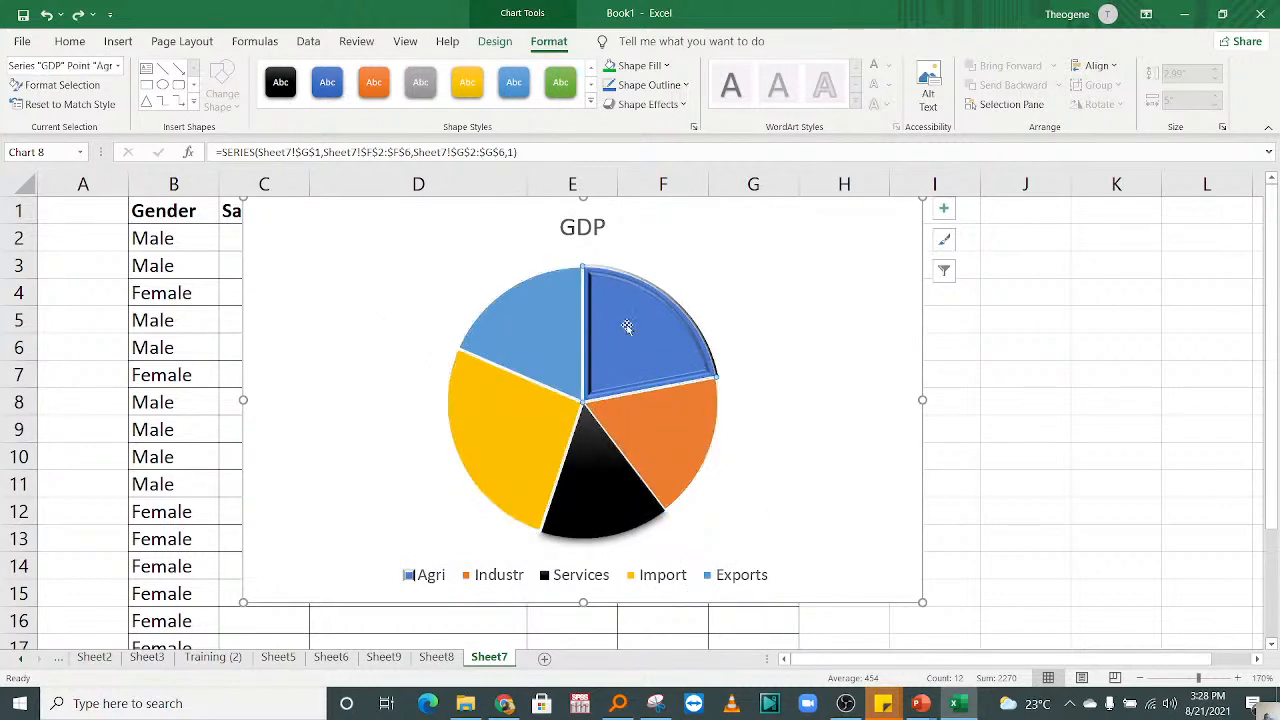
double_click(660, 302)
left_click_drag(668, 294, 732, 327)
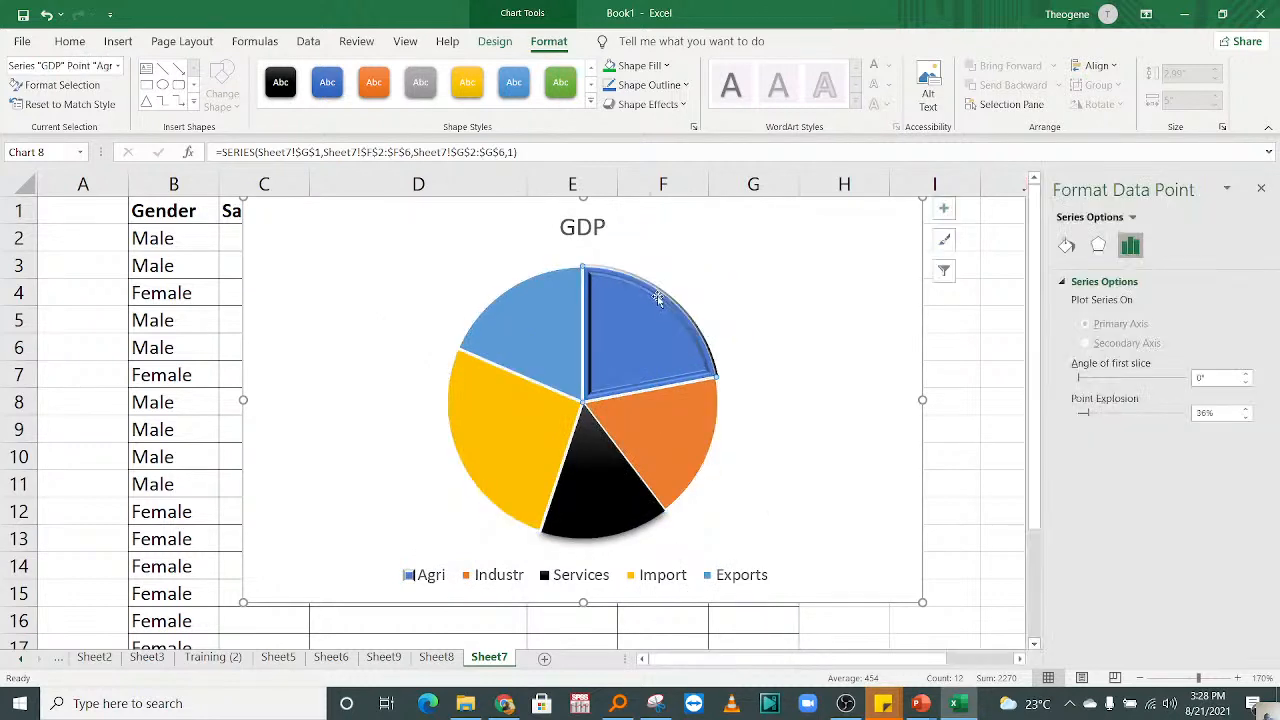
left_click(829, 326)
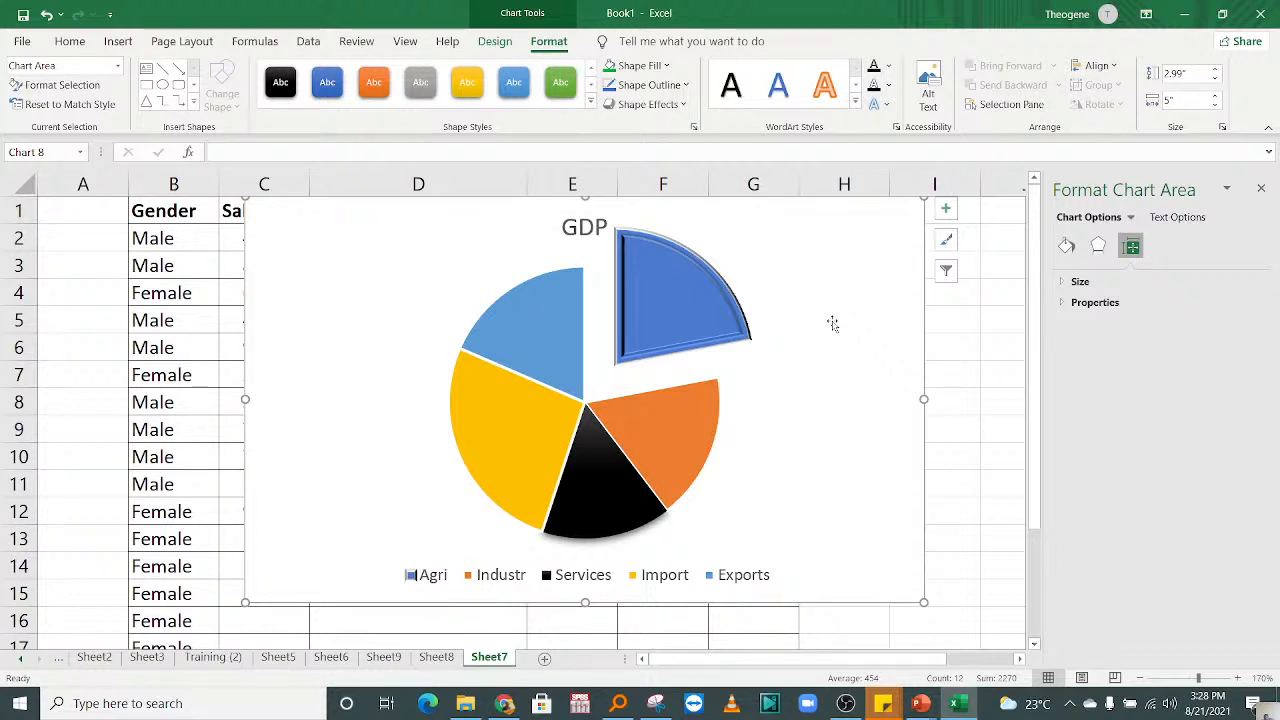
Step: Add data labels to all slices of the GDP pie chart
left_click(682, 328)
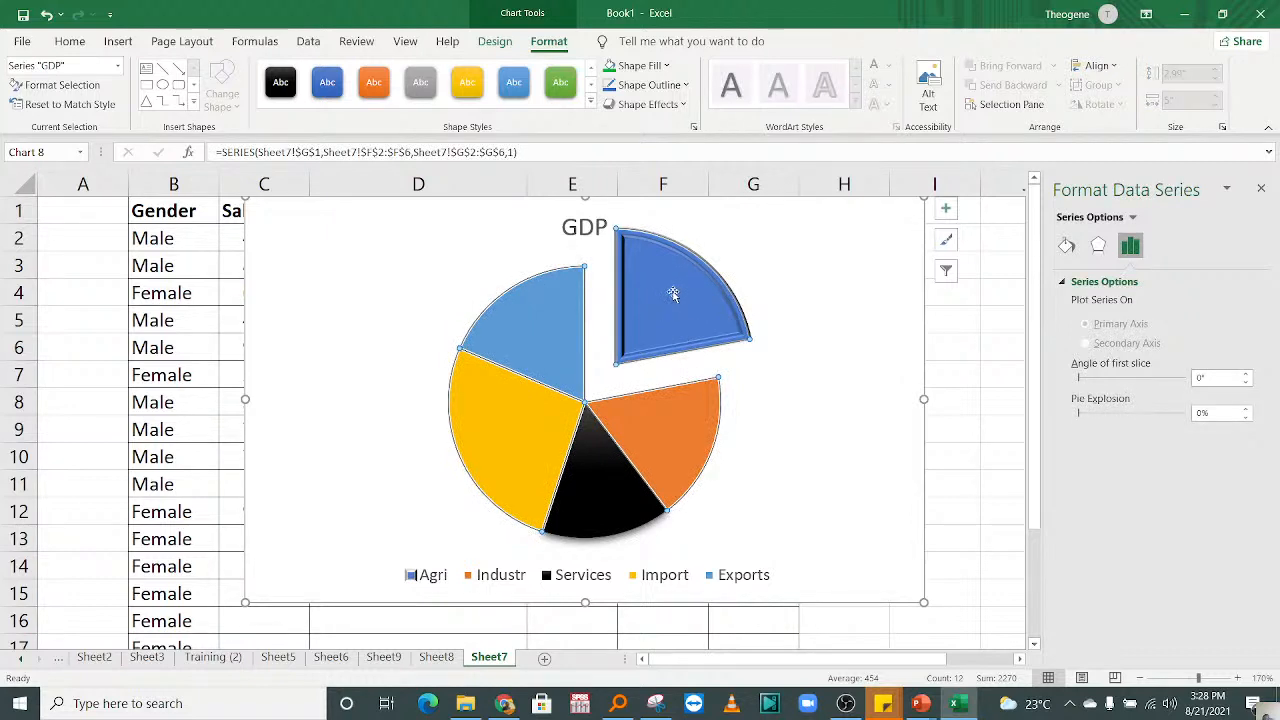
left_click(950, 212)
left_click(982, 246)
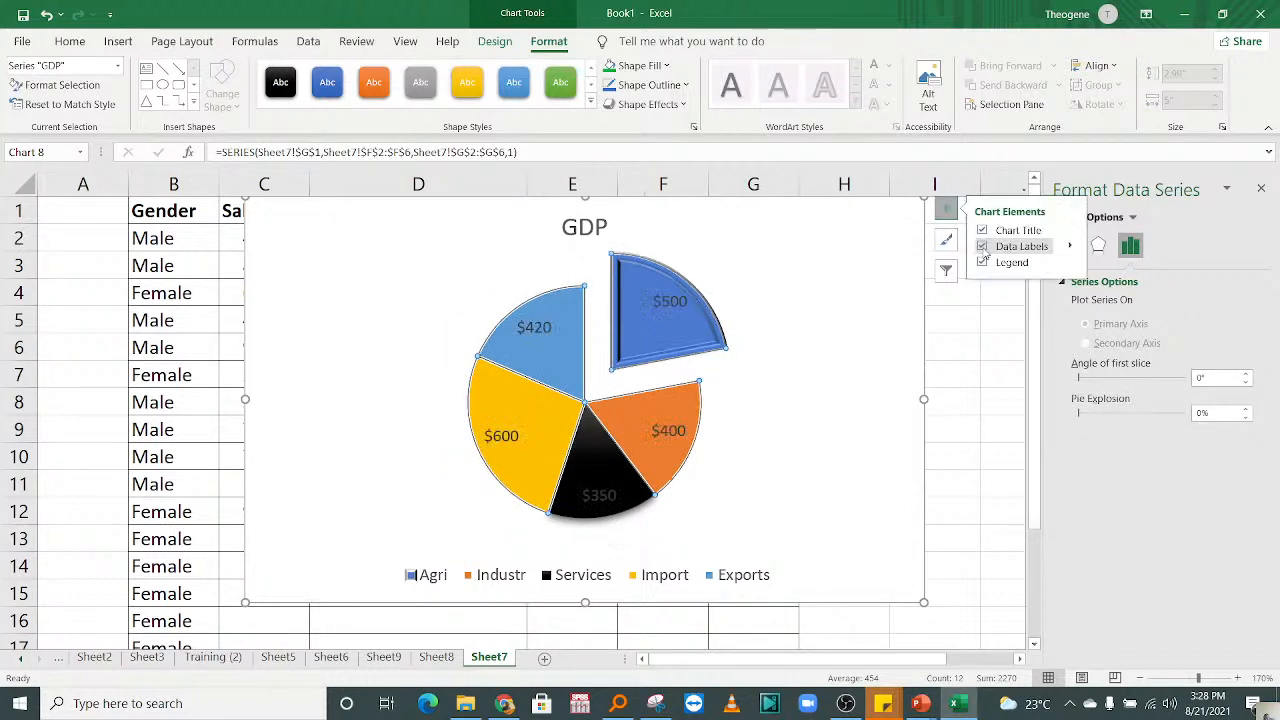
left_click(787, 381)
Step: Format the pie's data labels with a white font colour and bold text
left_click(676, 430)
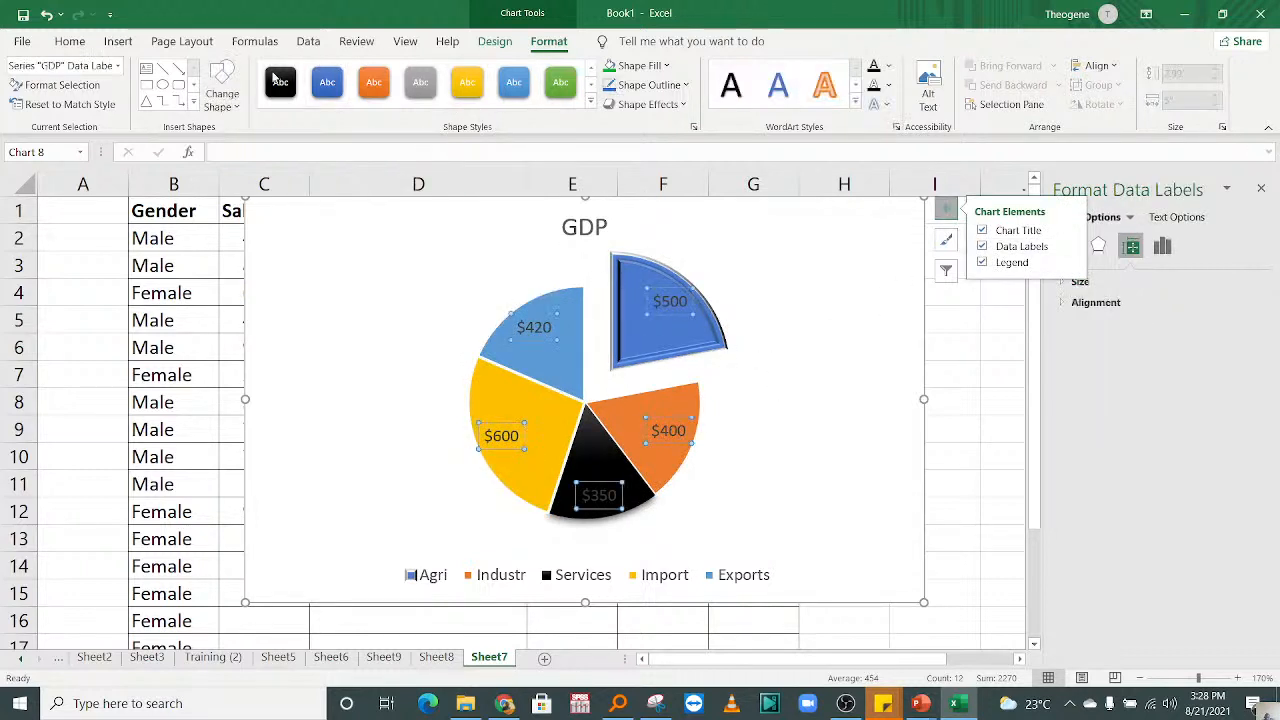
left_click(70, 41)
left_click(315, 101)
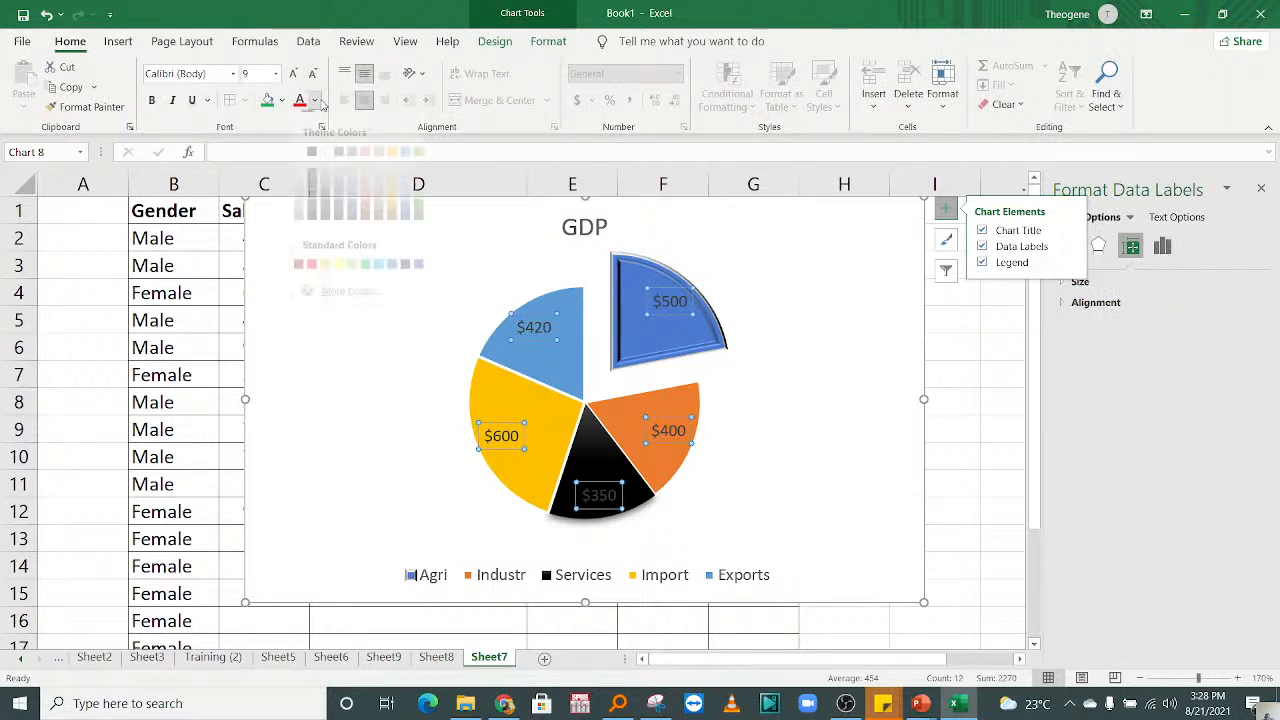
left_click(299, 163)
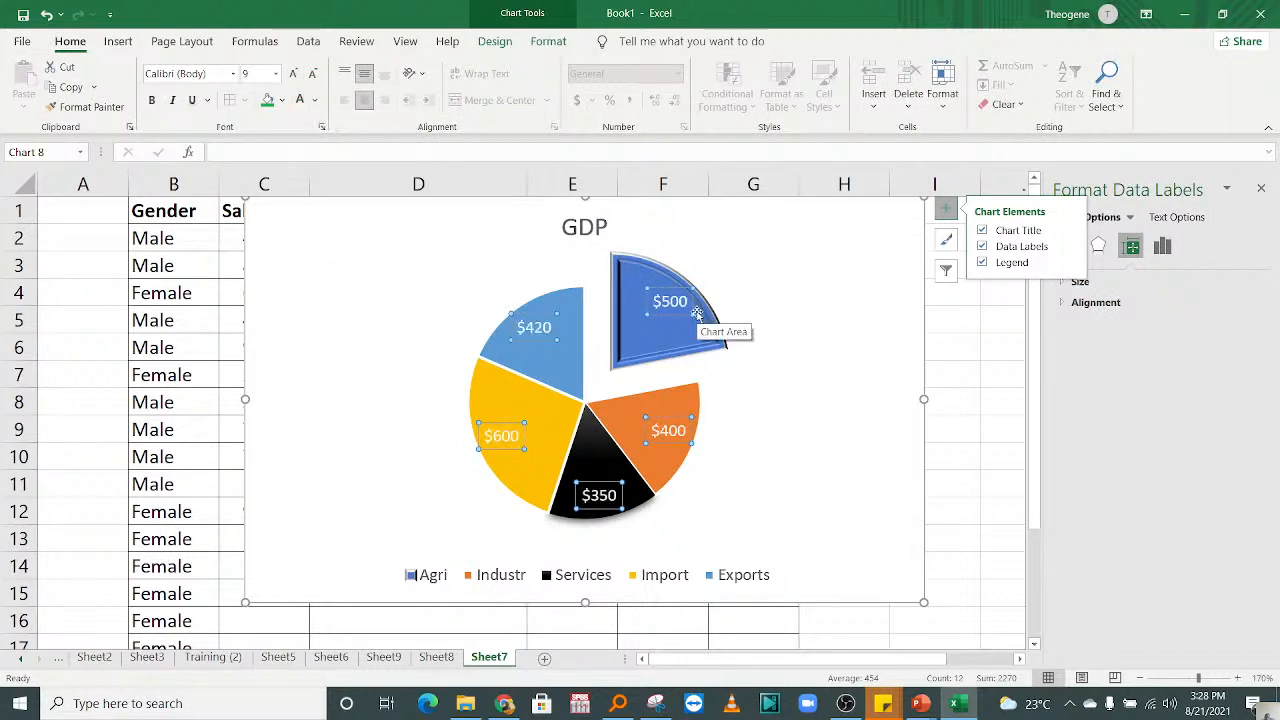
left_click(151, 99)
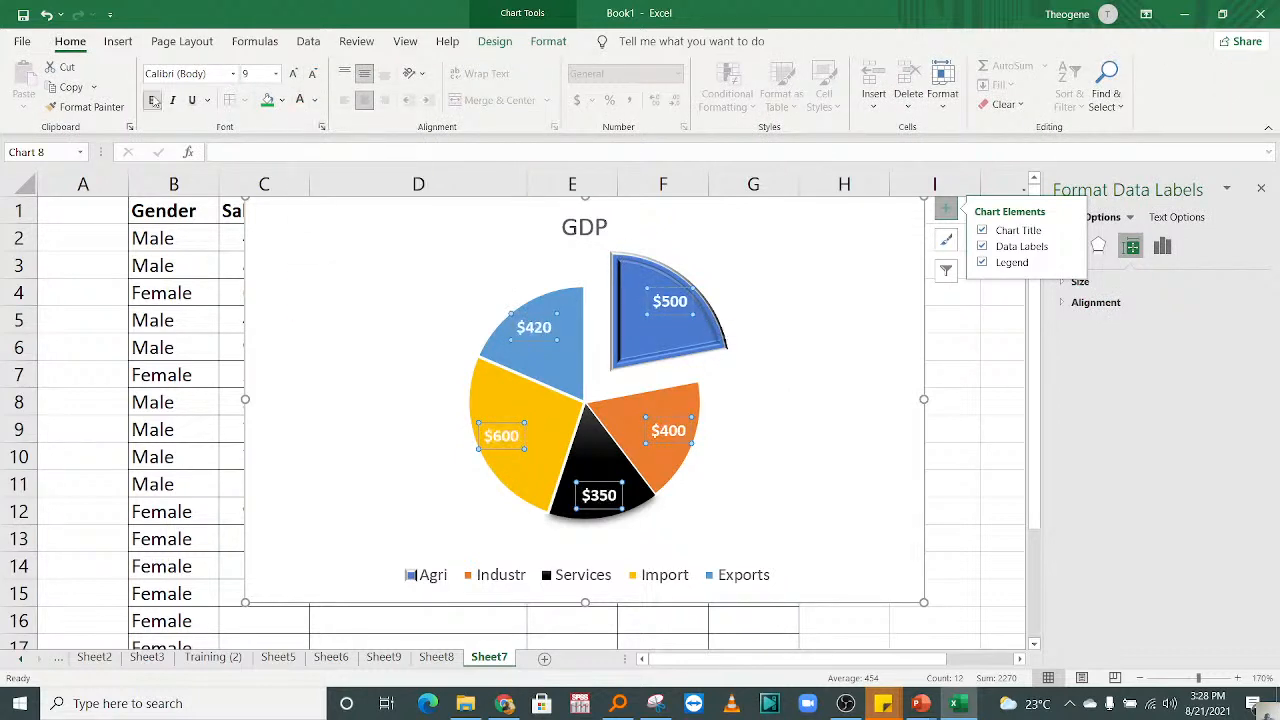
left_click(838, 397)
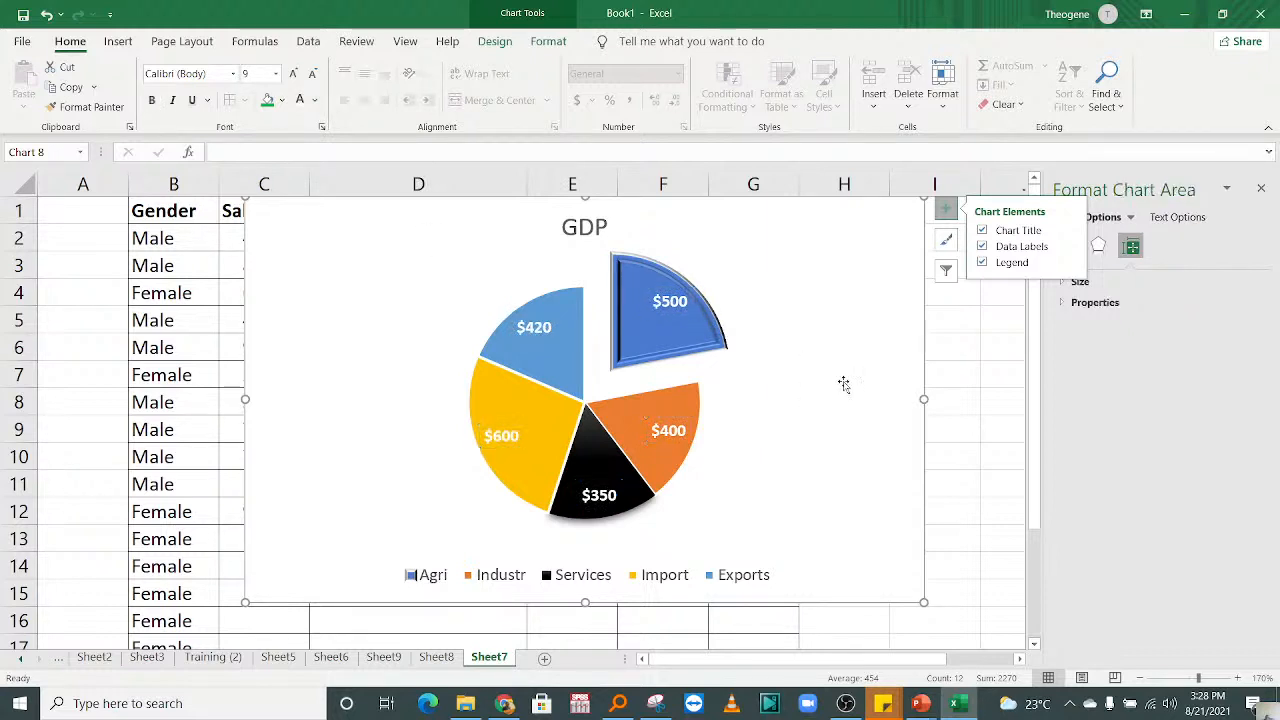
left_click(670, 306)
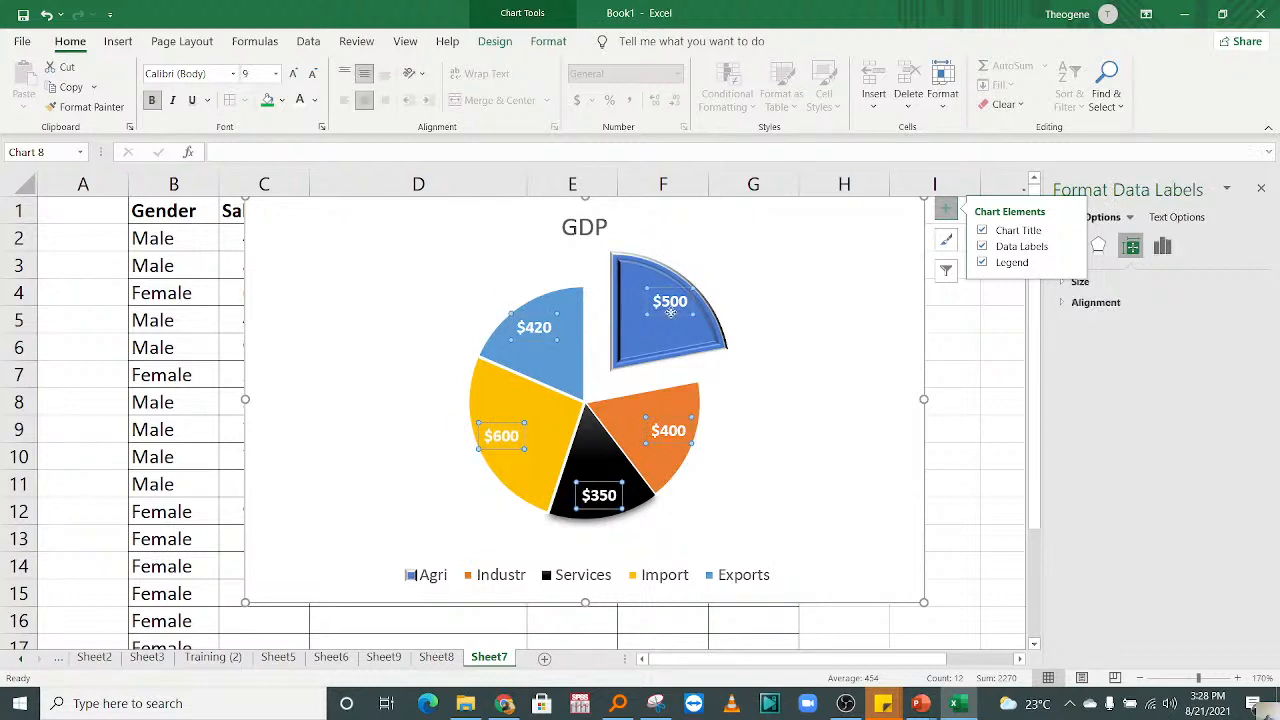
left_click(801, 422)
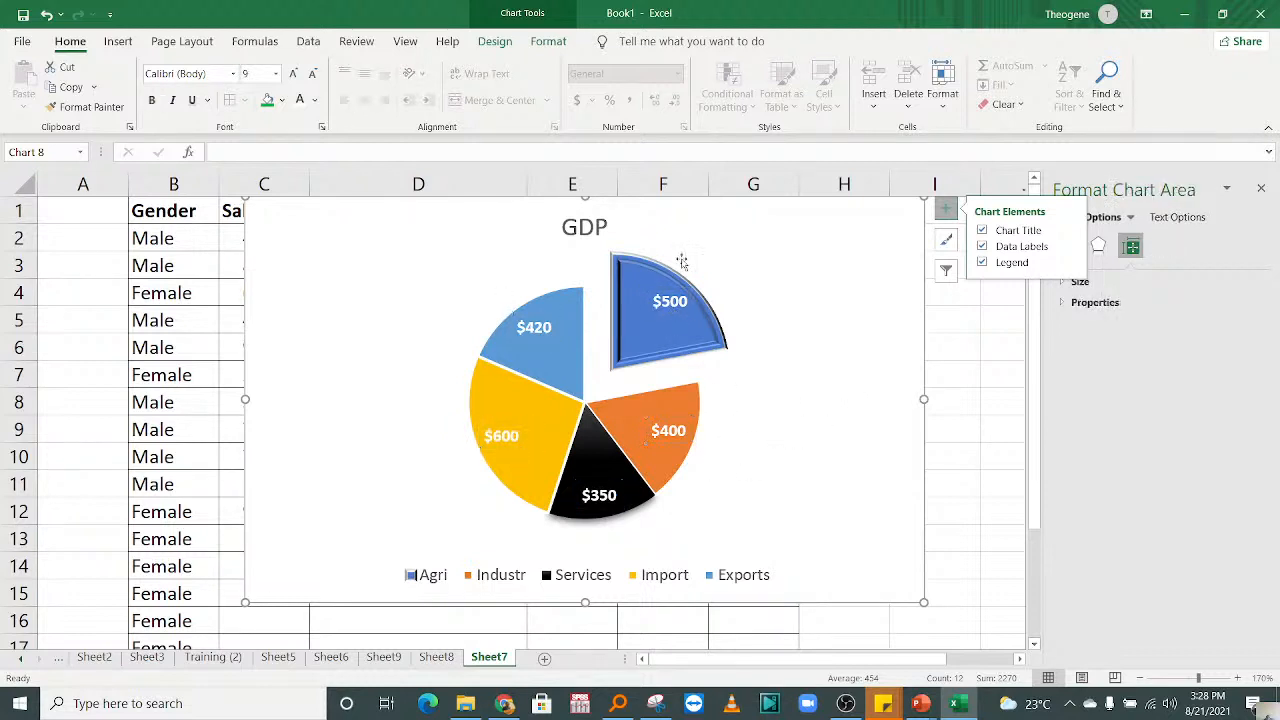
Step: Move the chart legend from below the pie up to the level of the GDP title
left_click(704, 347)
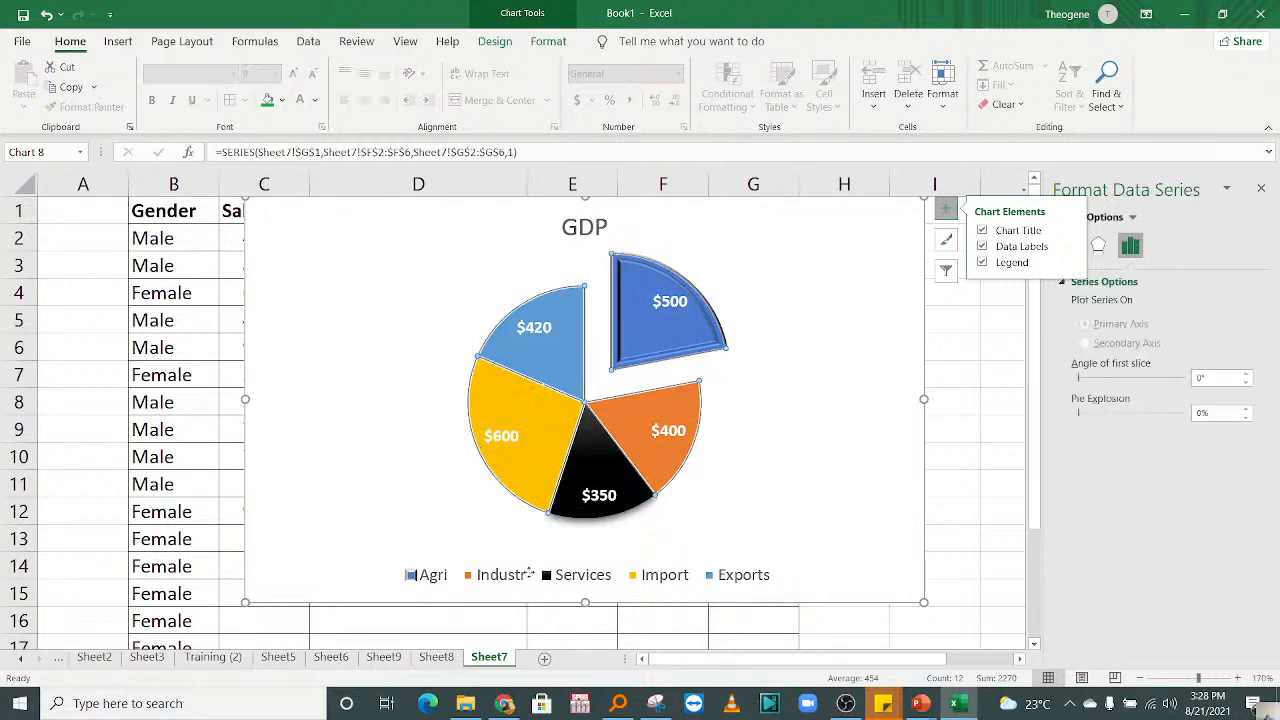
left_click(530, 574)
left_click_drag(530, 574, 439, 234)
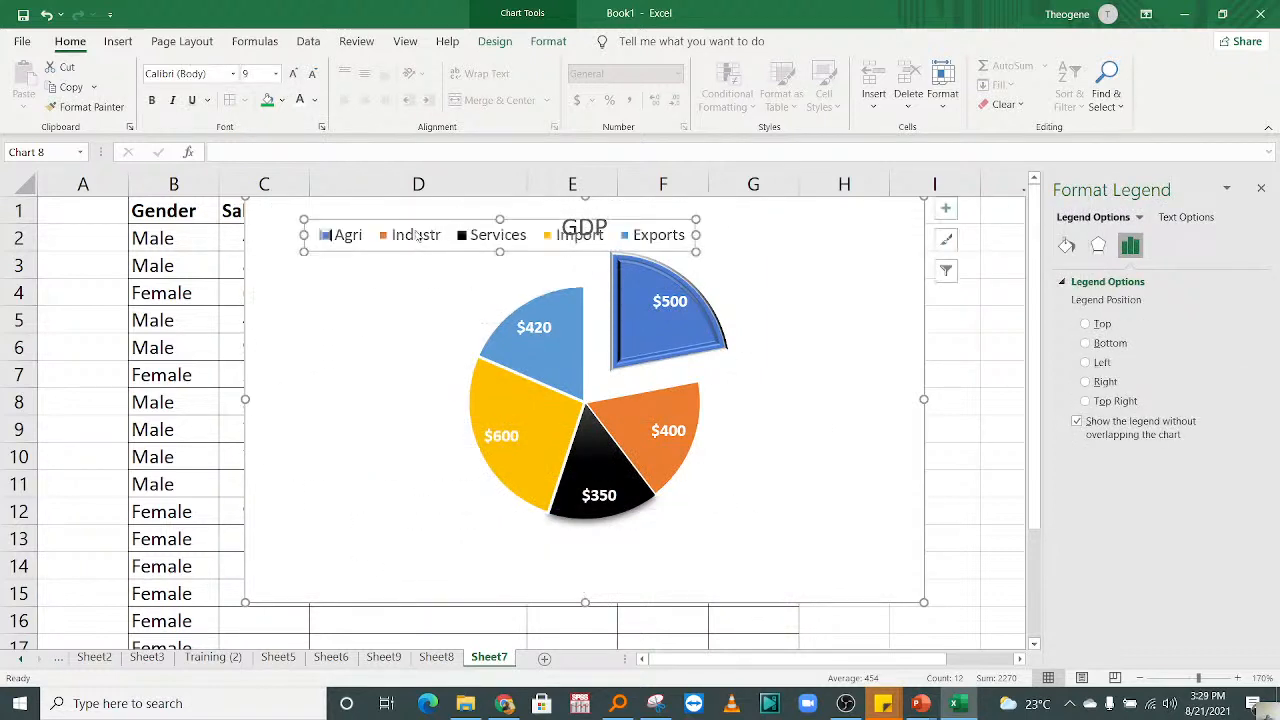
left_click(418, 238)
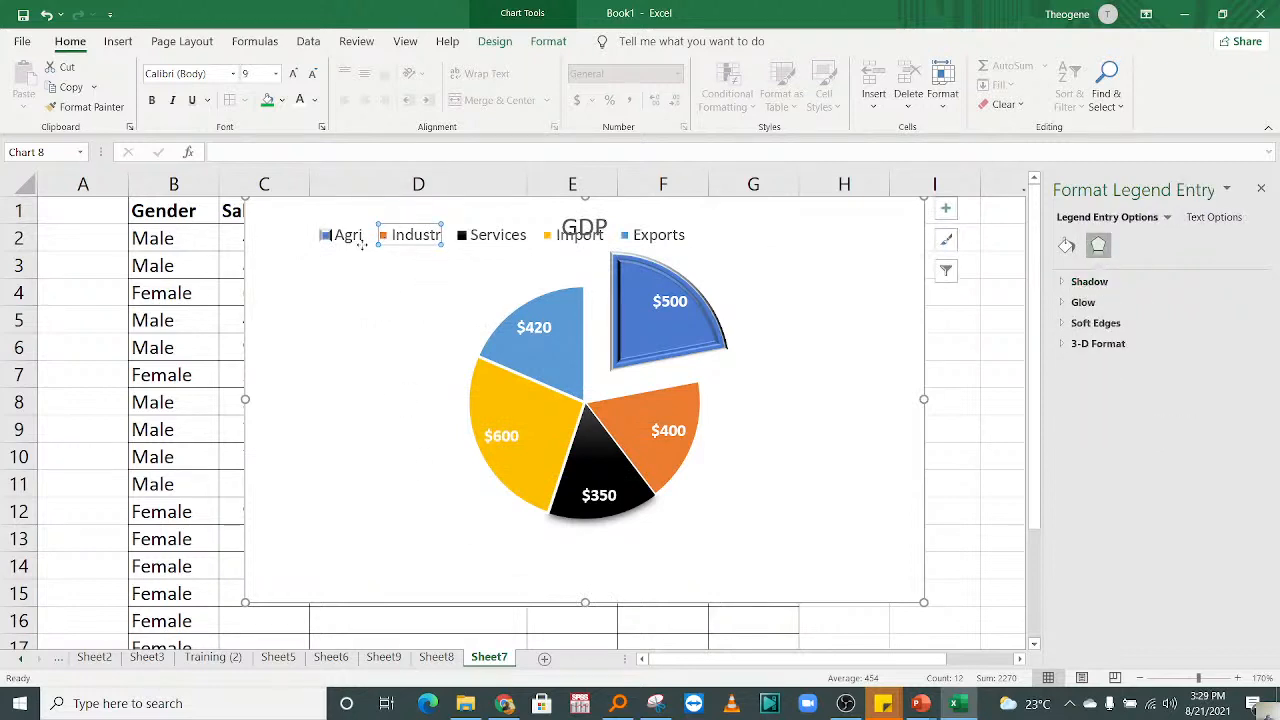
Step: Move the legend back below the pie and apply the light green theme shape style to it
left_click(342, 221)
left_click_drag(342, 221, 399, 539)
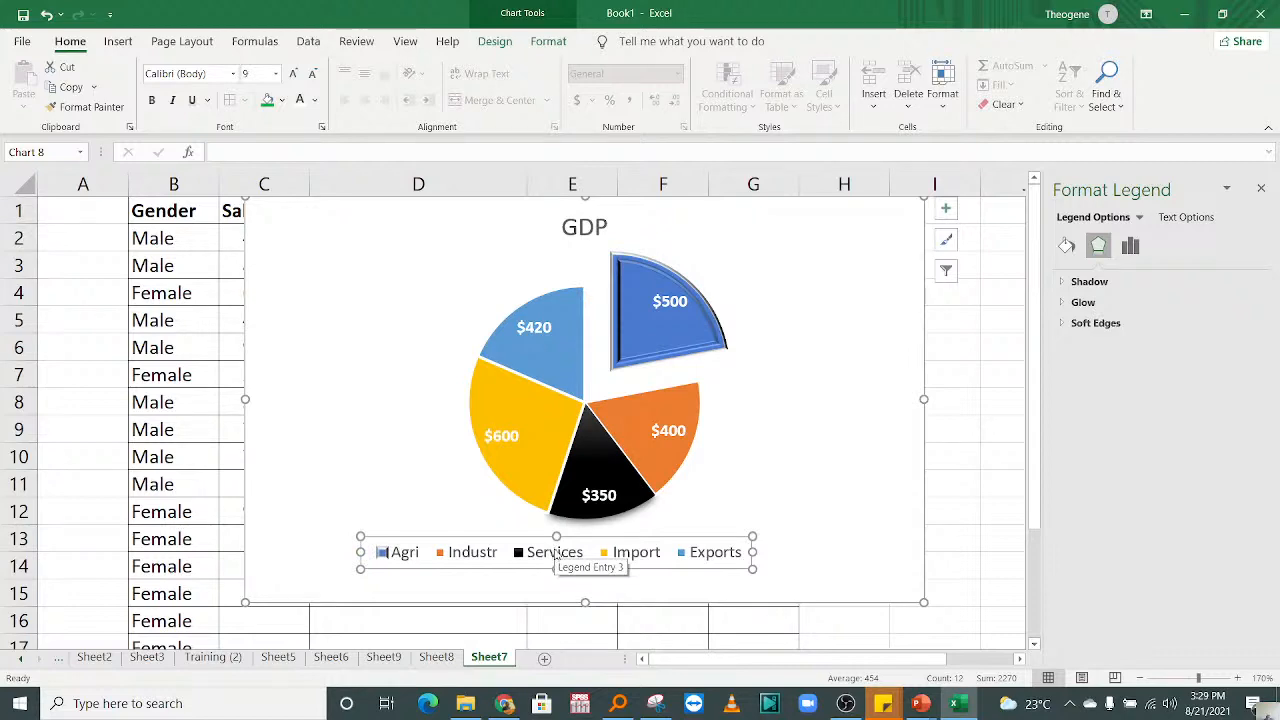
left_click(552, 44)
left_click(590, 104)
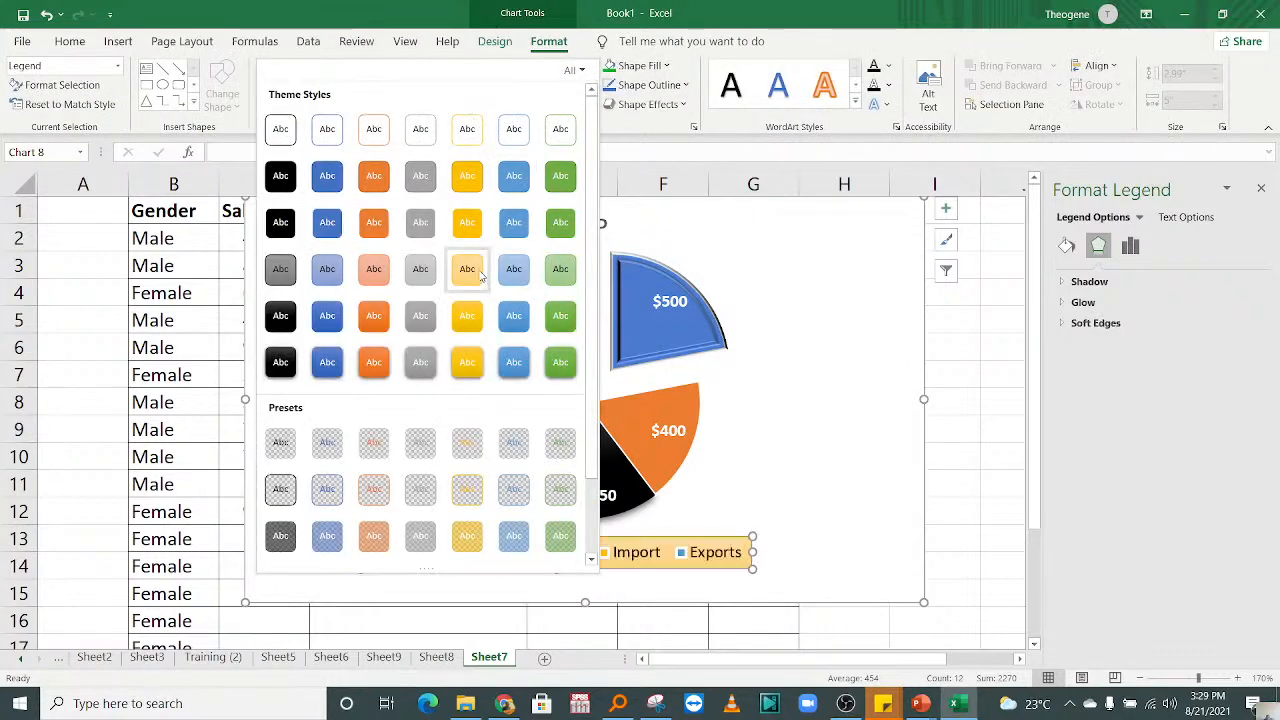
left_click(557, 280)
left_click(772, 440)
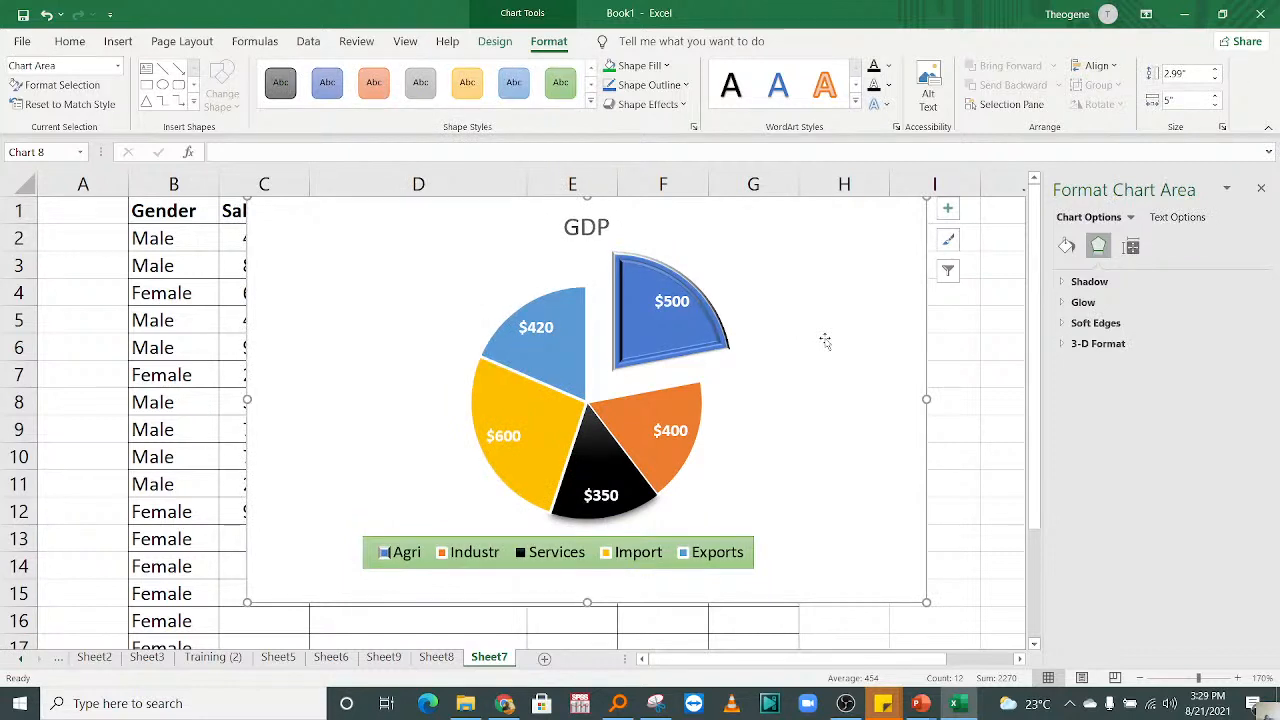
Step: Pull the yellow Import slice slightly out of the pie
left_click(513, 420)
left_click(513, 420)
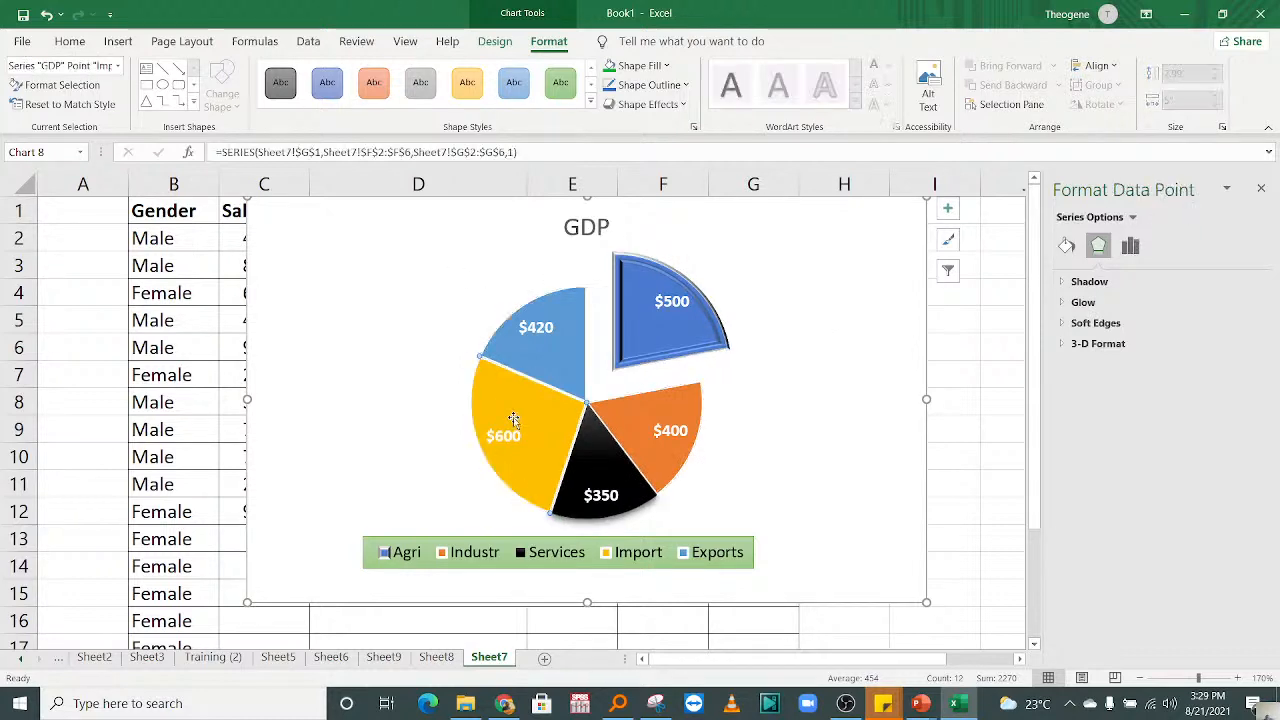
left_click_drag(513, 418, 497, 420)
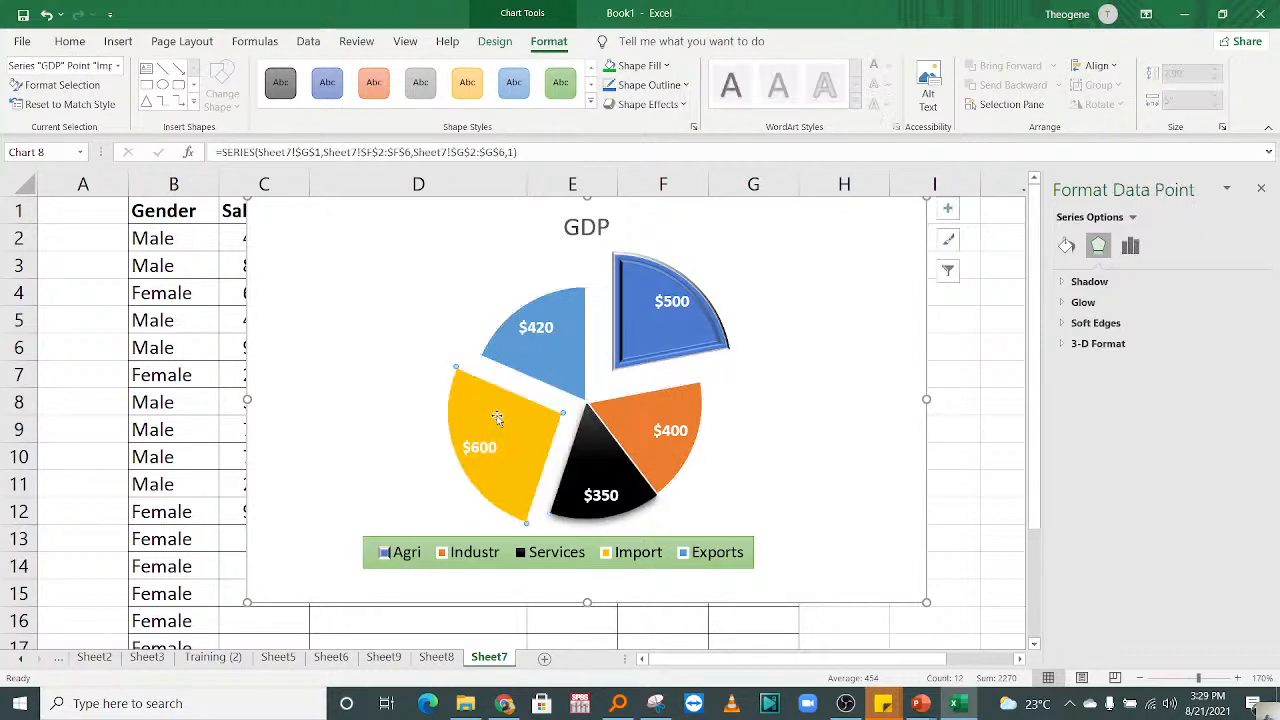
left_click(770, 420)
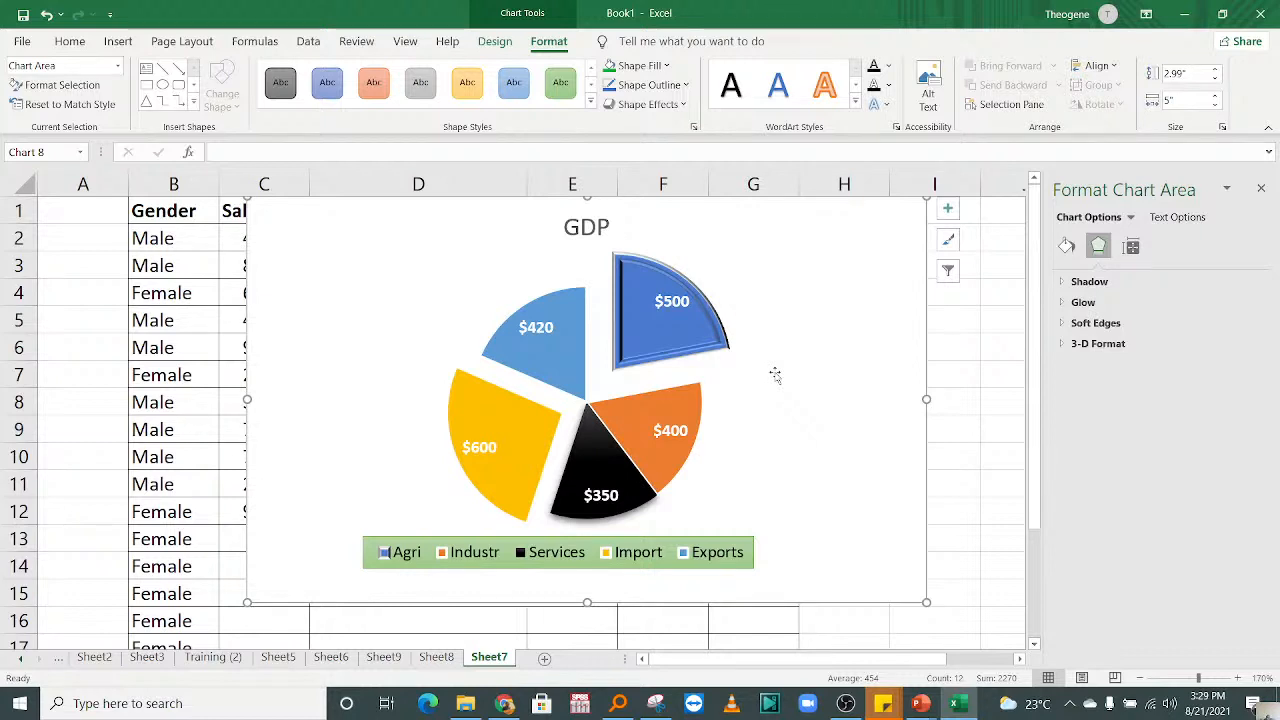
Step: Place the pie's data labels at Outside End and set the chart's font colour to black
left_click(955, 278)
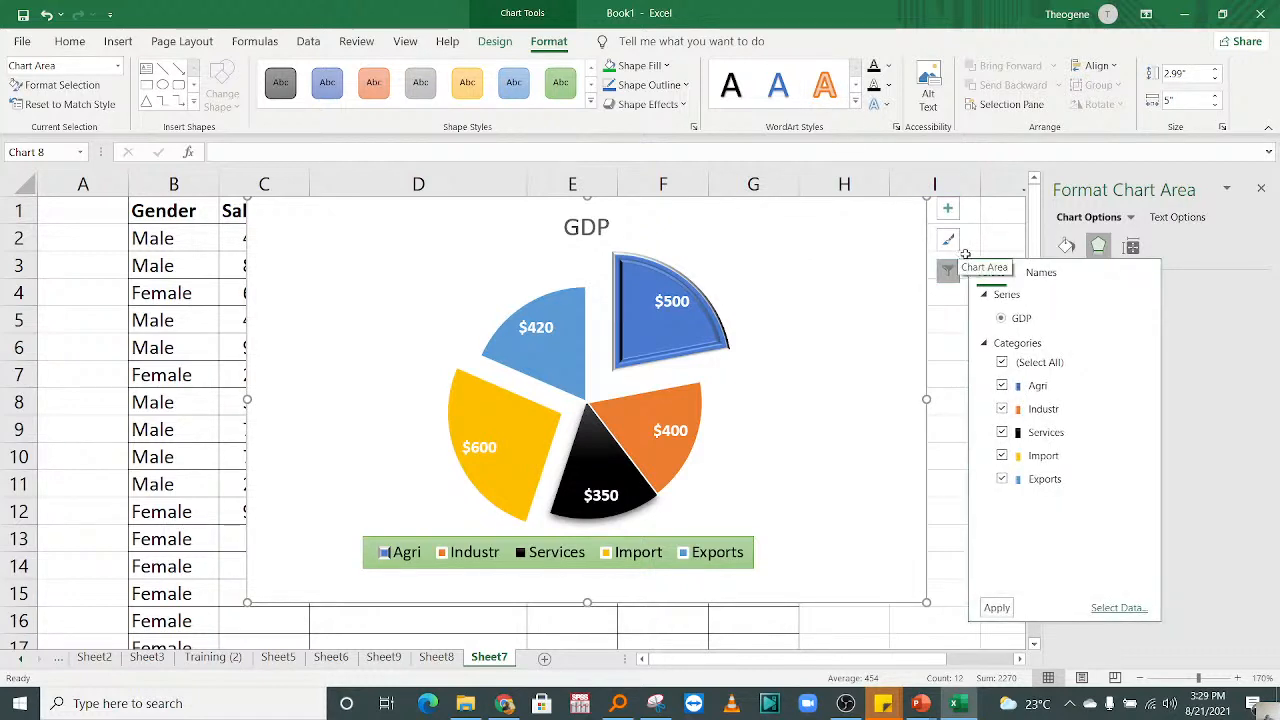
left_click(947, 208)
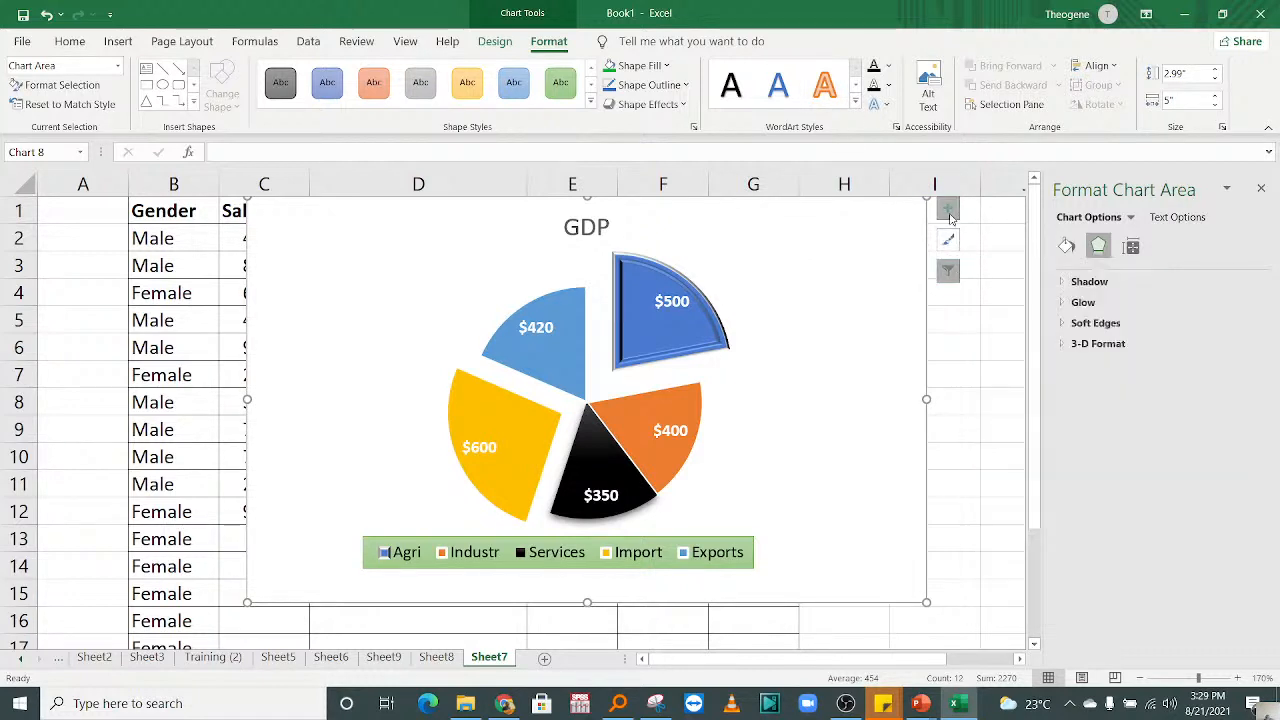
left_click(1072, 246)
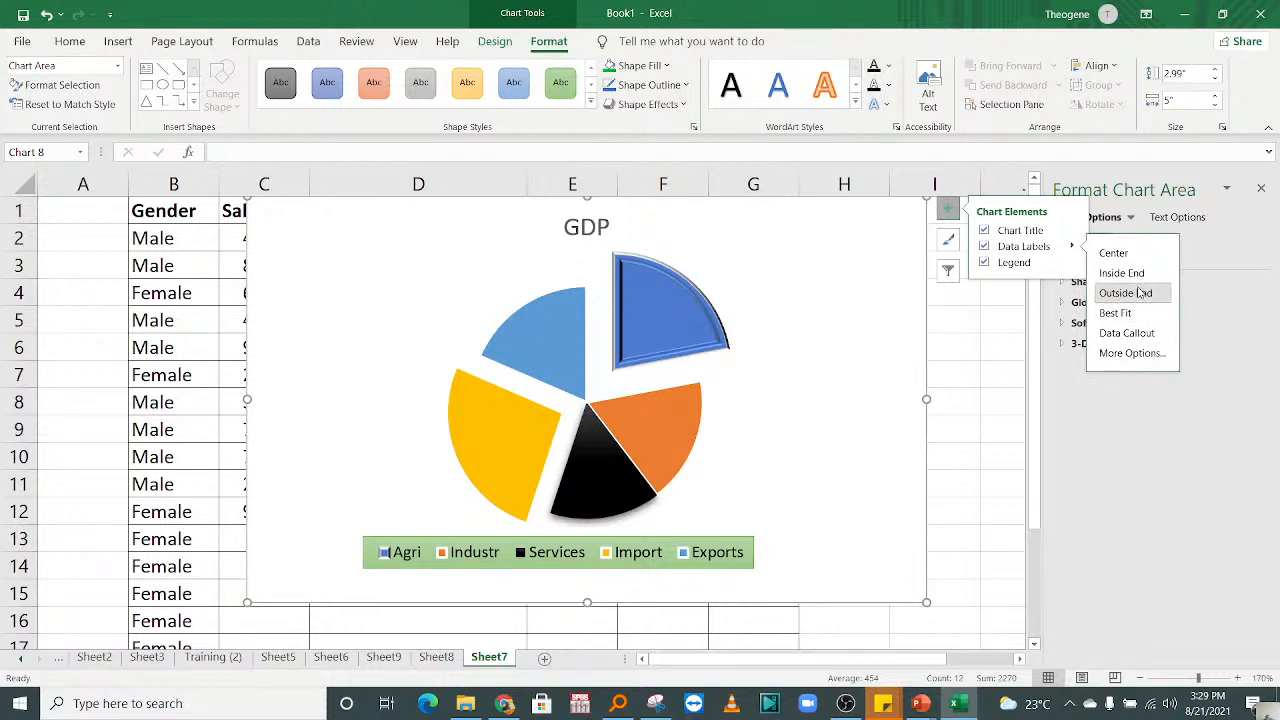
left_click(72, 42)
left_click(314, 100)
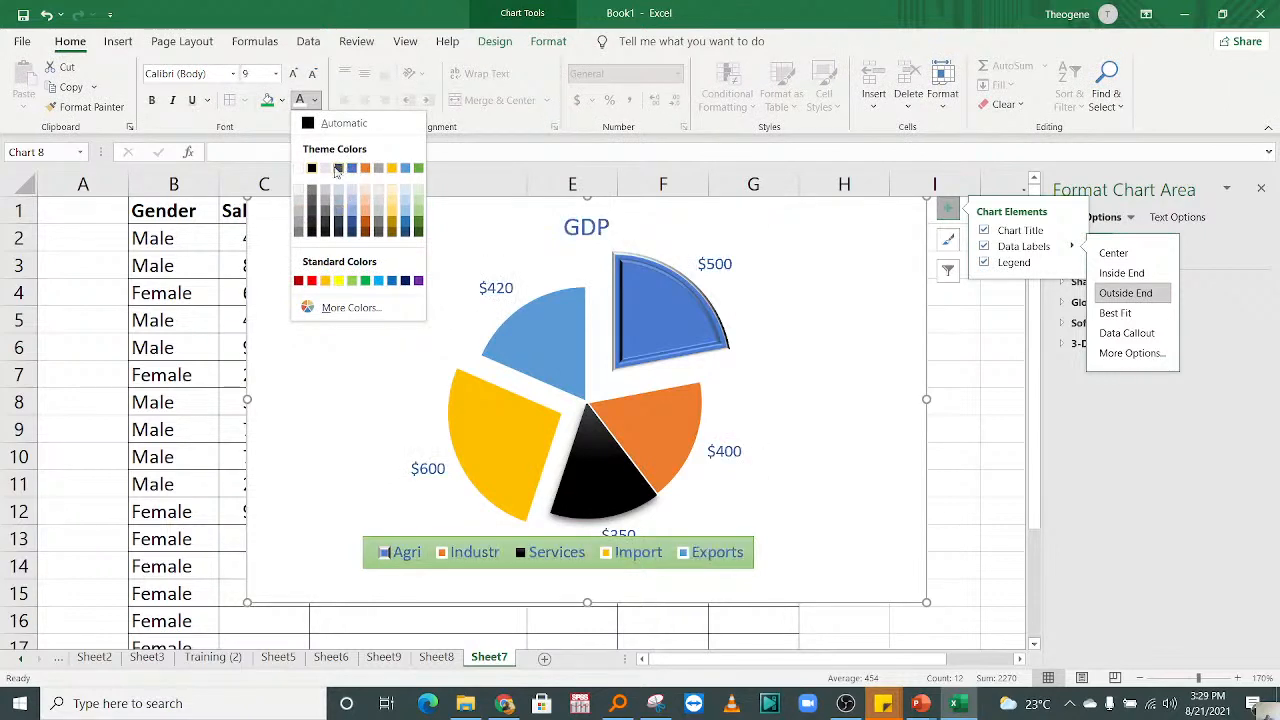
key("Escape")
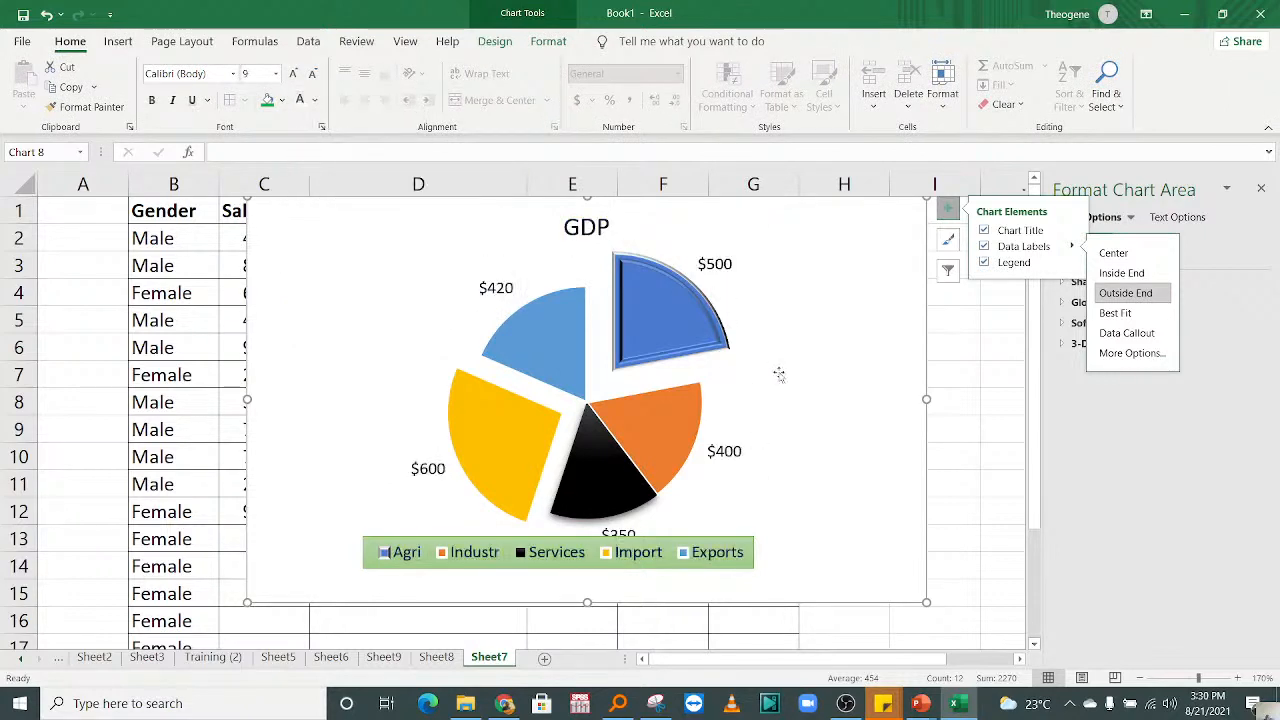
Step: Change the pie's data labels to the Data Callout style
left_click(661, 309)
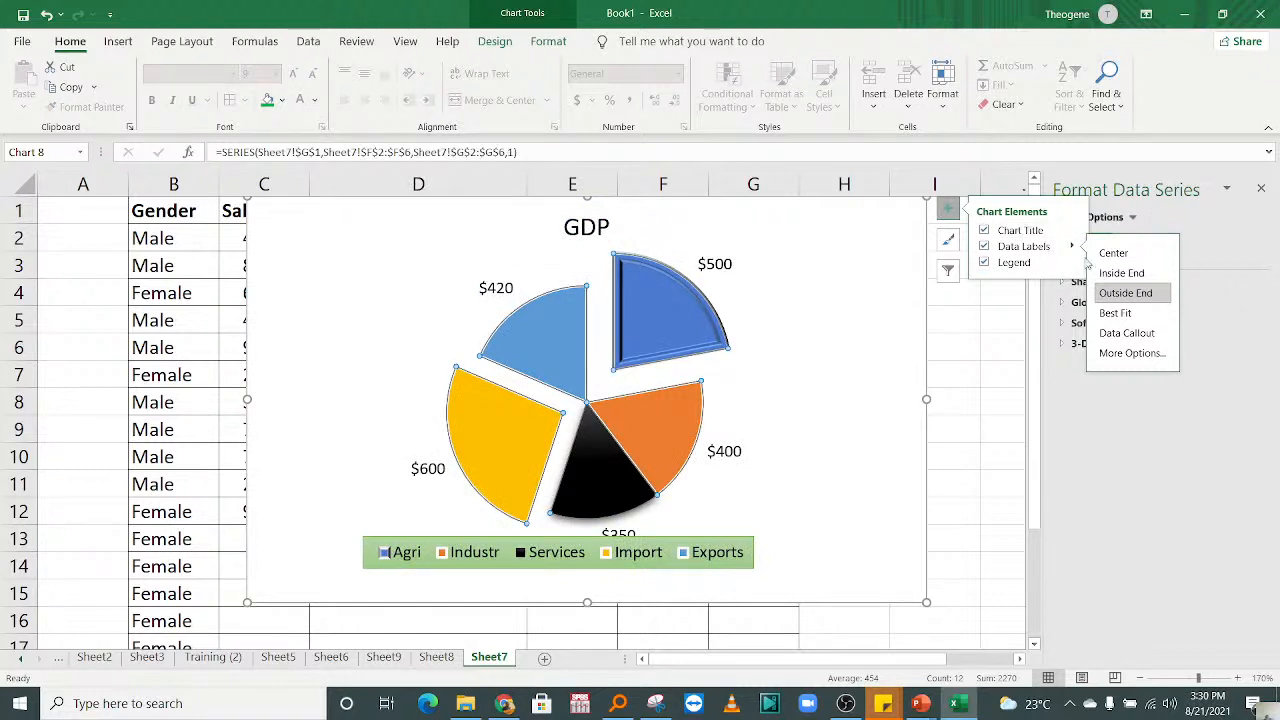
left_click(1122, 335)
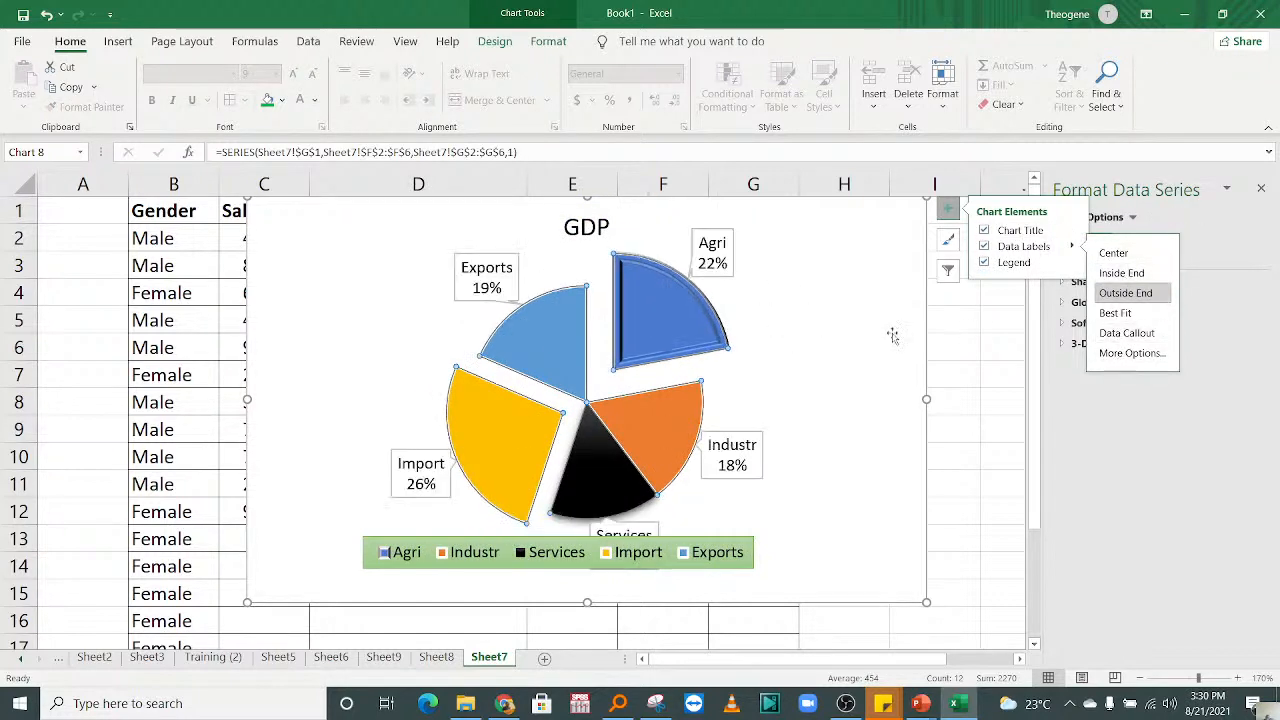
left_click(830, 287)
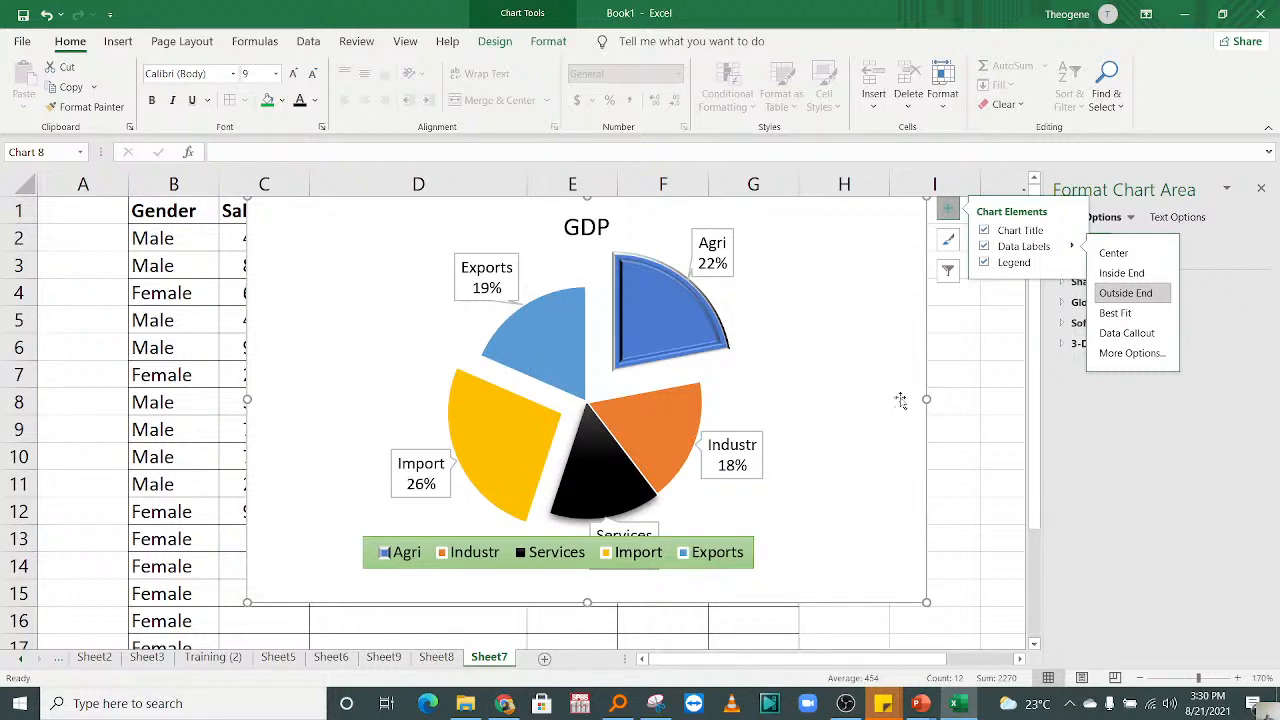
Step: Lower the legend to the chart's bottom edge, clear of the Services callout, and shift the pie slightly to the right
left_click(519, 549)
left_click_drag(519, 549, 528, 583)
left_click(659, 560)
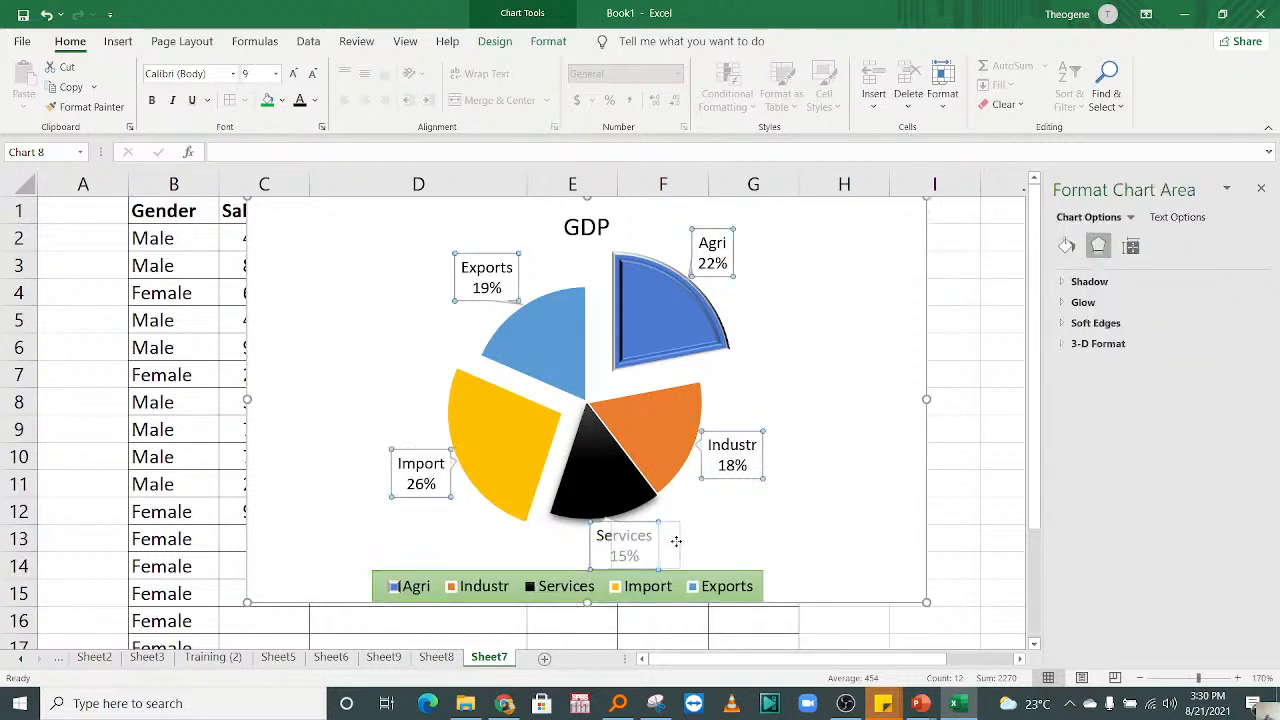
left_click(650, 545)
left_click(656, 540)
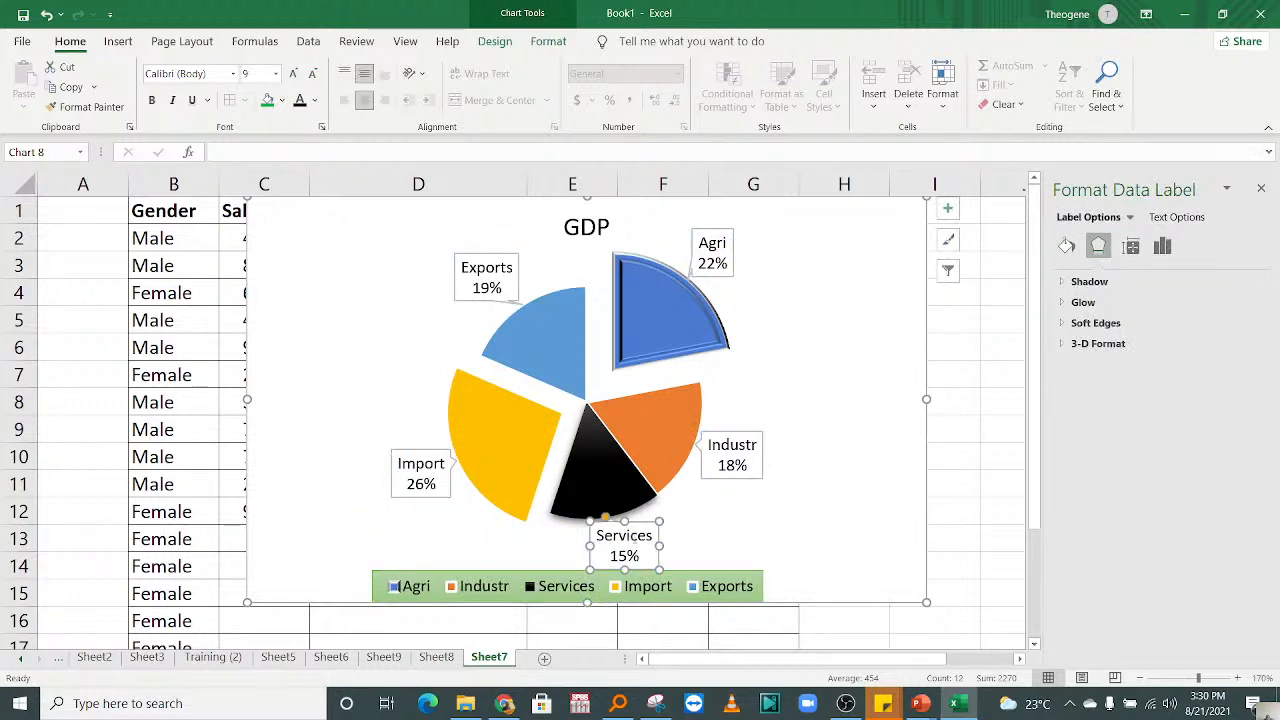
left_click(632, 516)
left_click_drag(679, 514, 722, 510)
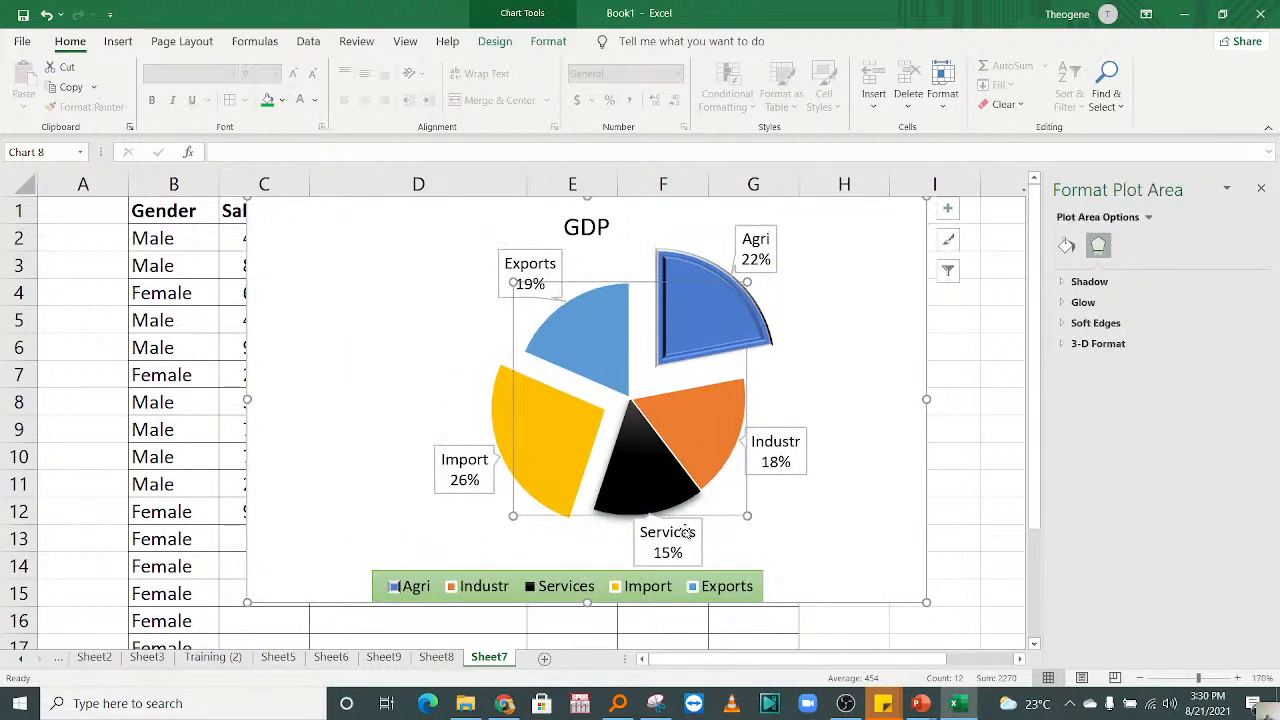
Step: Move only the Services callout slightly left beneath the black slice
left_click(634, 549)
left_click(634, 549)
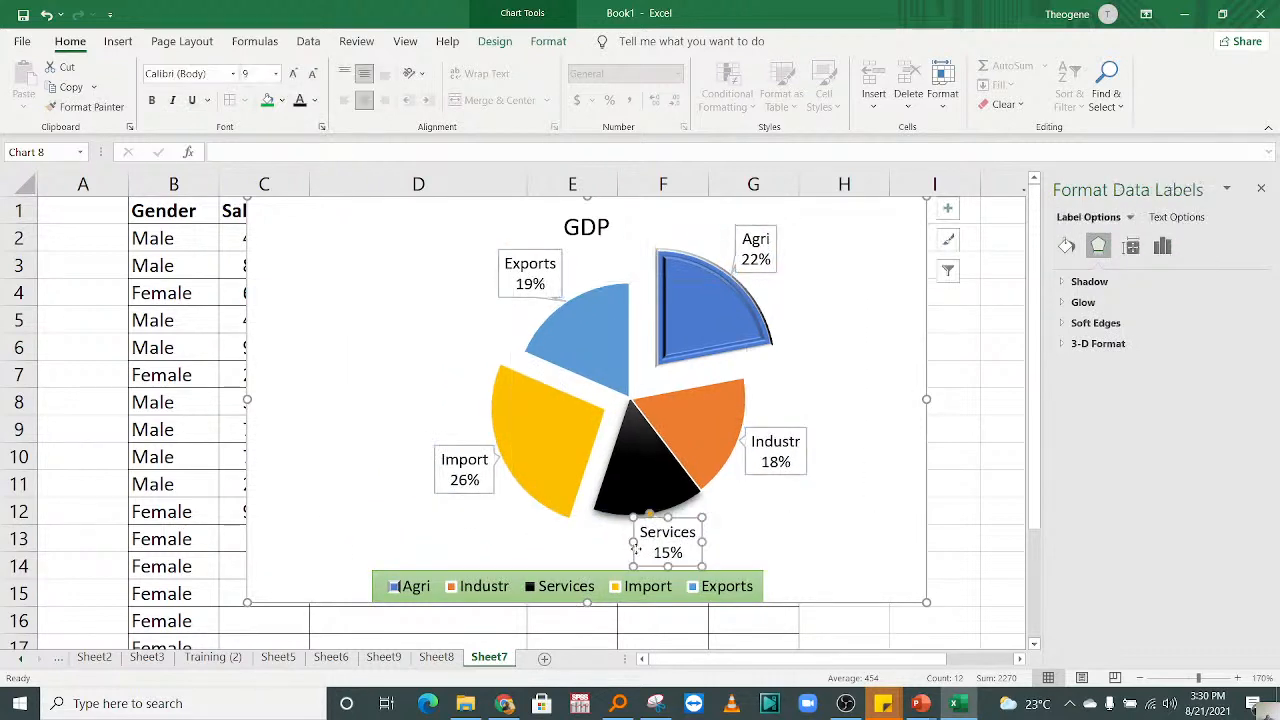
left_click_drag(636, 549, 586, 552)
left_click(825, 519)
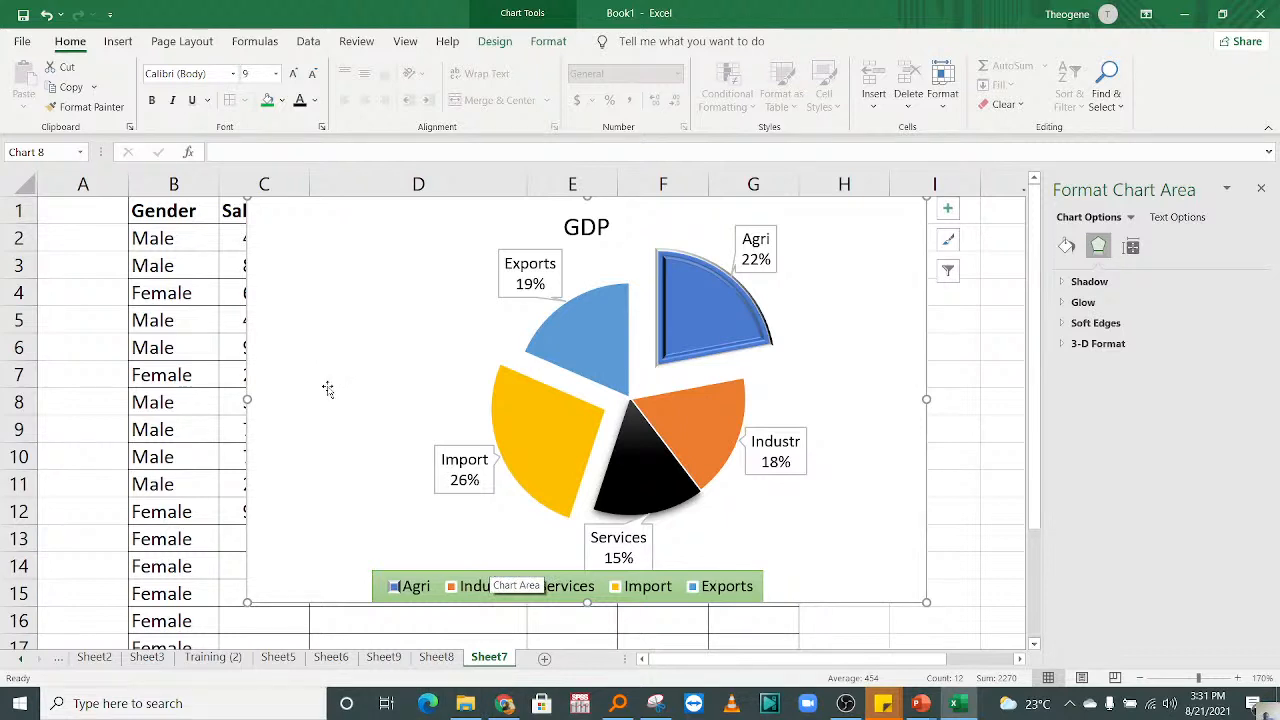
Step: Copy the whole GDP pie chart into a new blank Word document
right_click(331, 343)
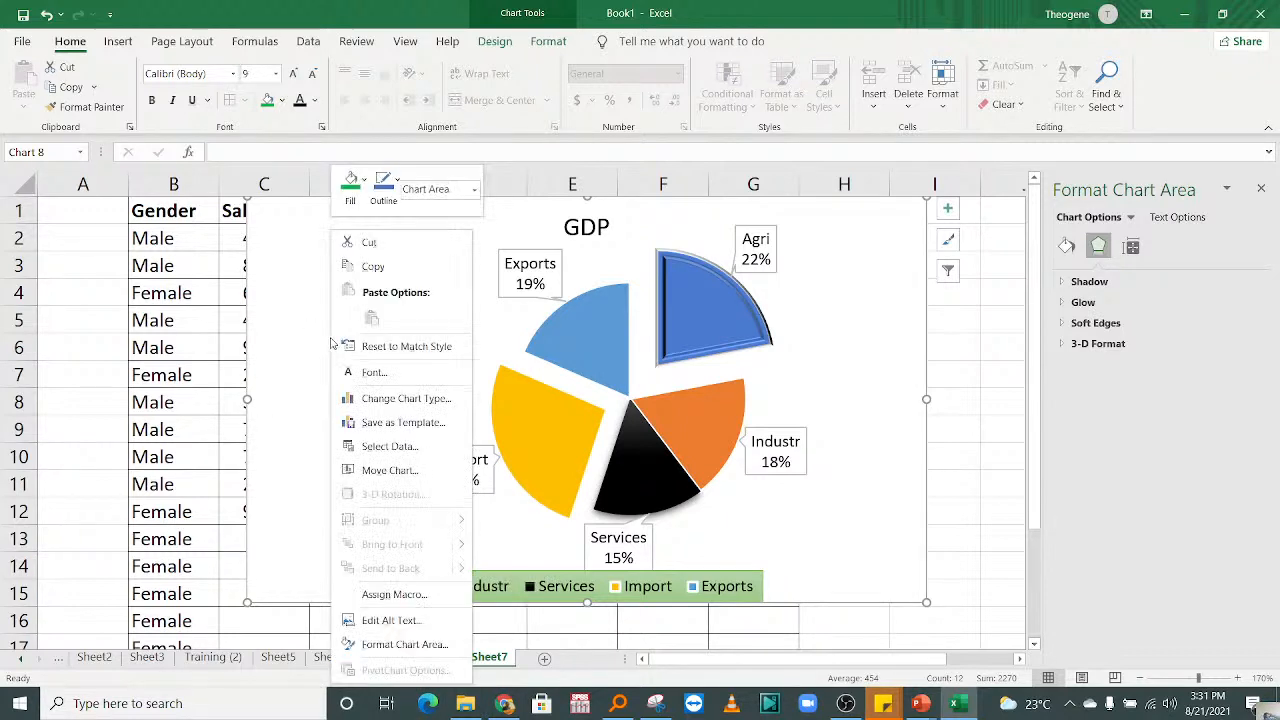
left_click(388, 268)
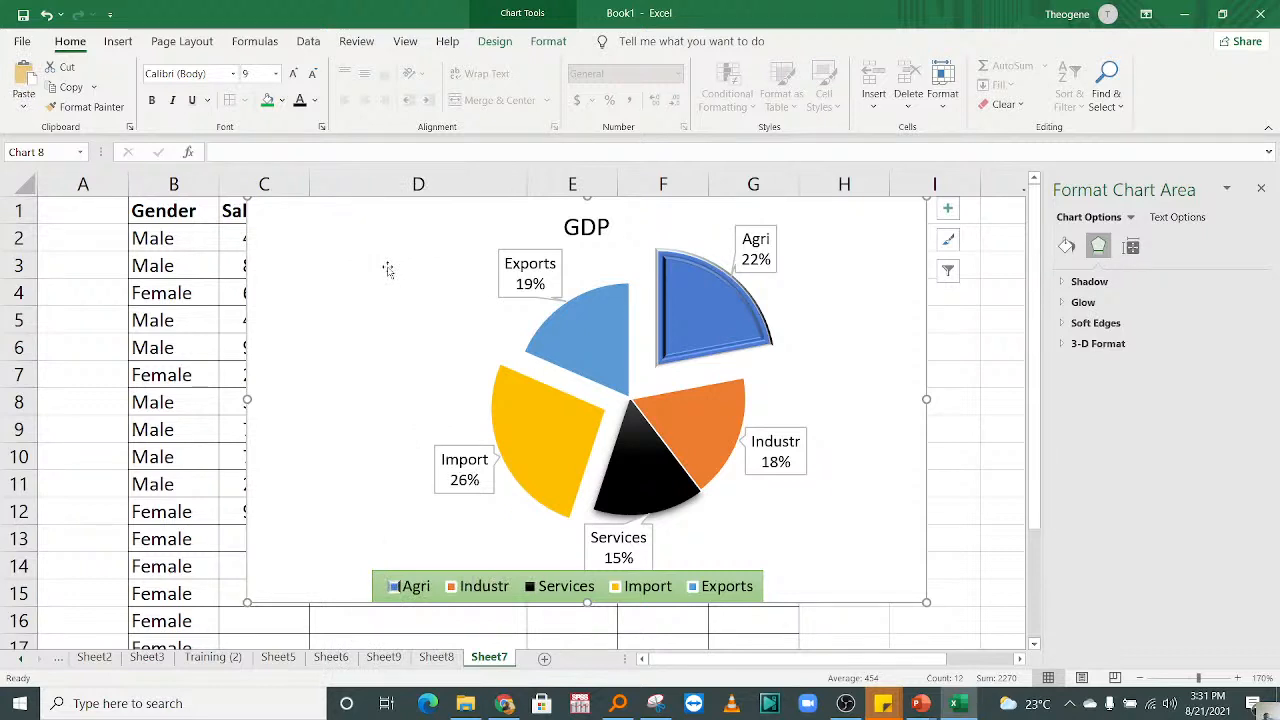
key("super")
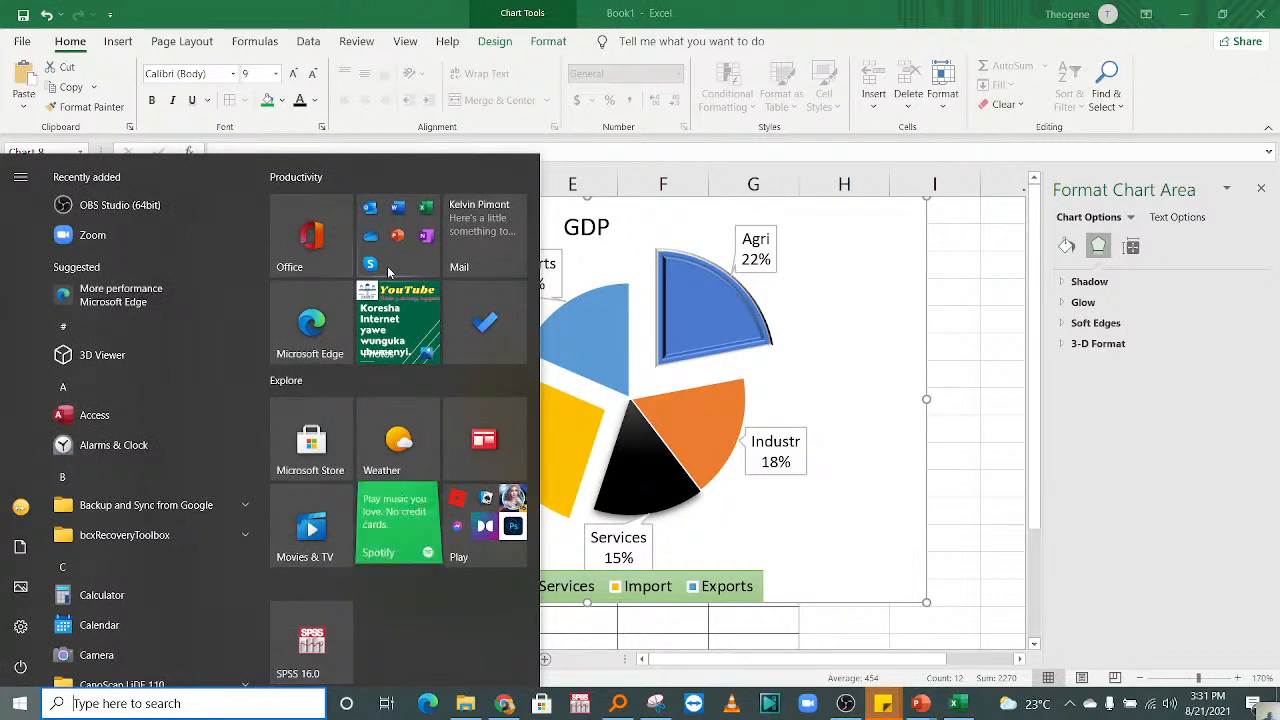
key("super")
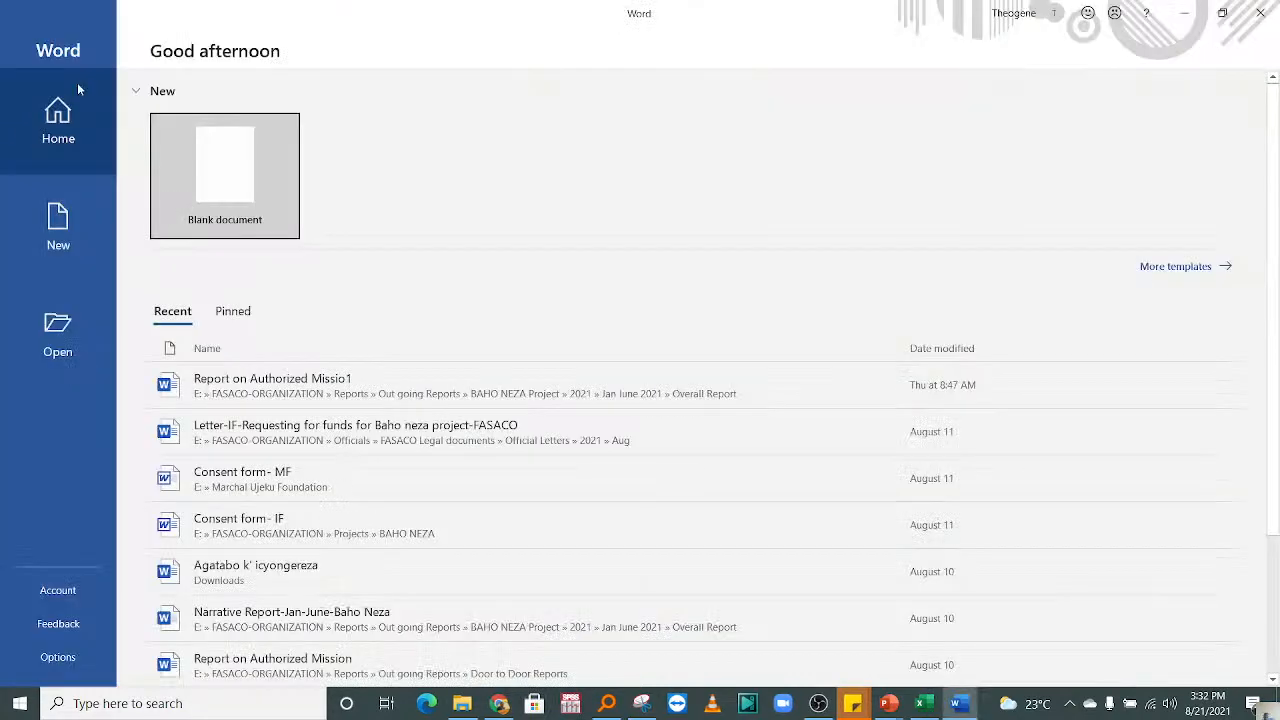
left_click(228, 180)
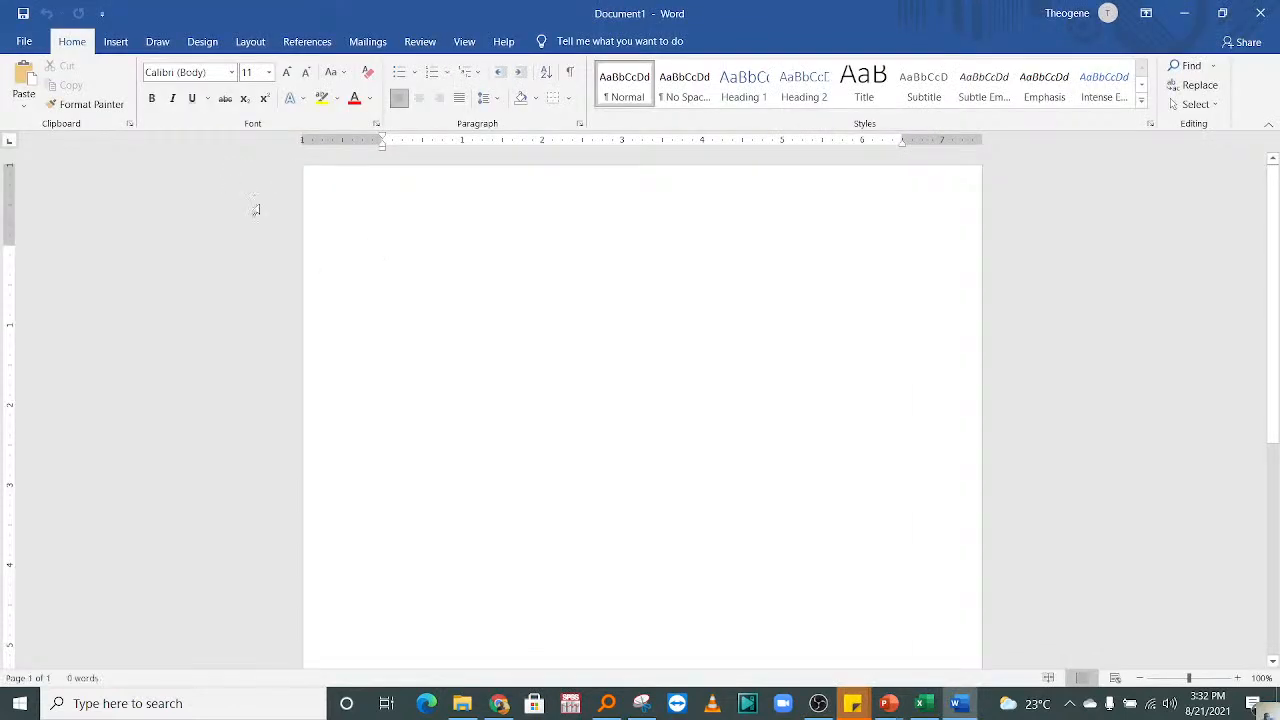
right_click(418, 262)
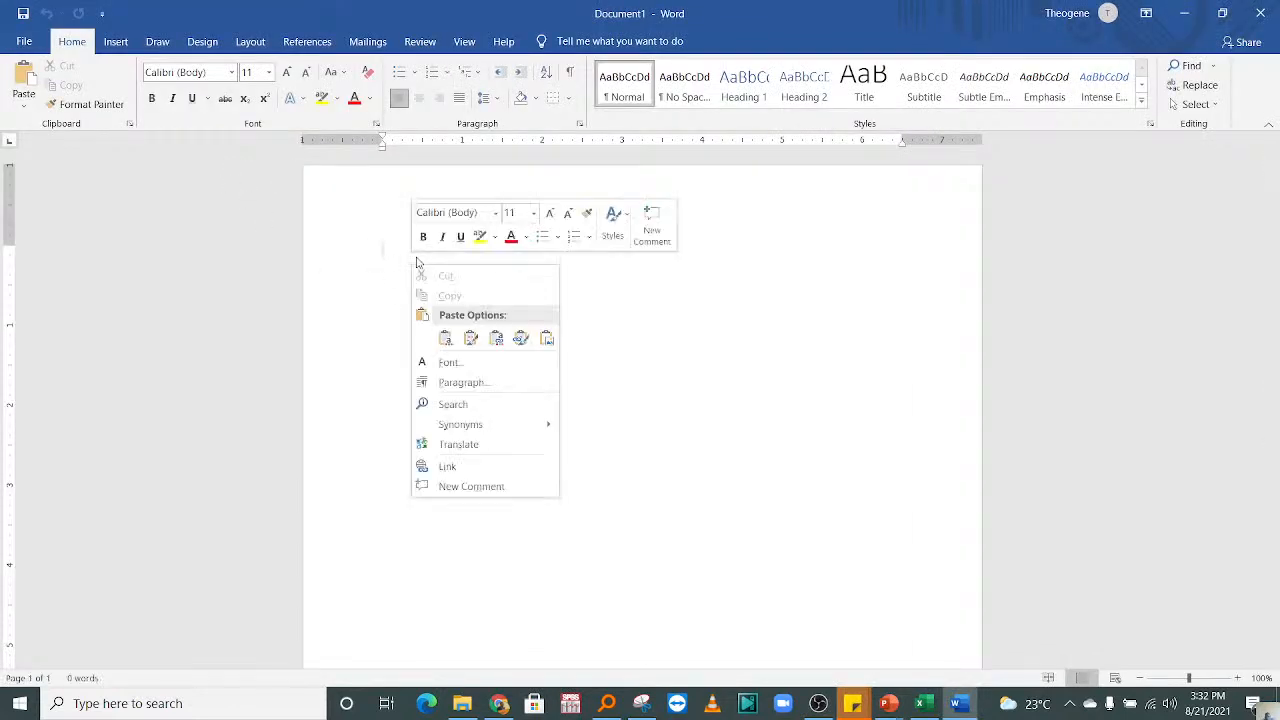
left_click(446, 339)
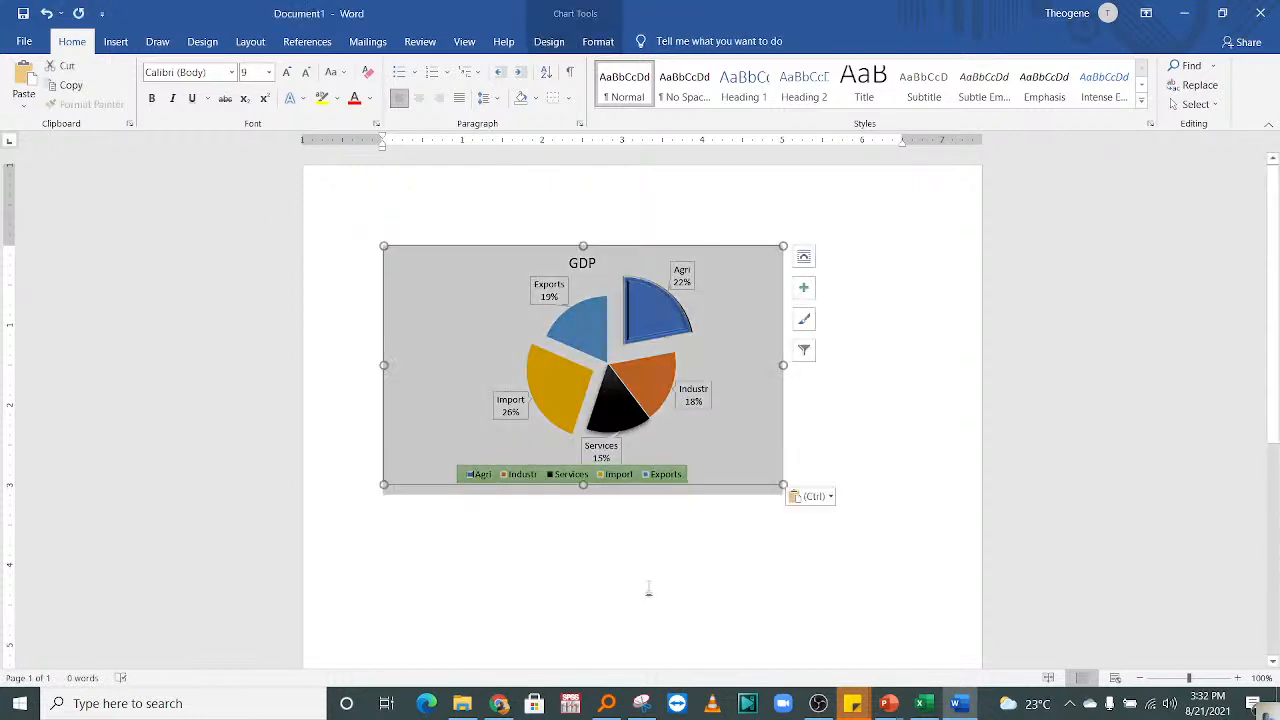
Step: Write "The graph above shows" on the line below the pasted chart
left_click(810, 437)
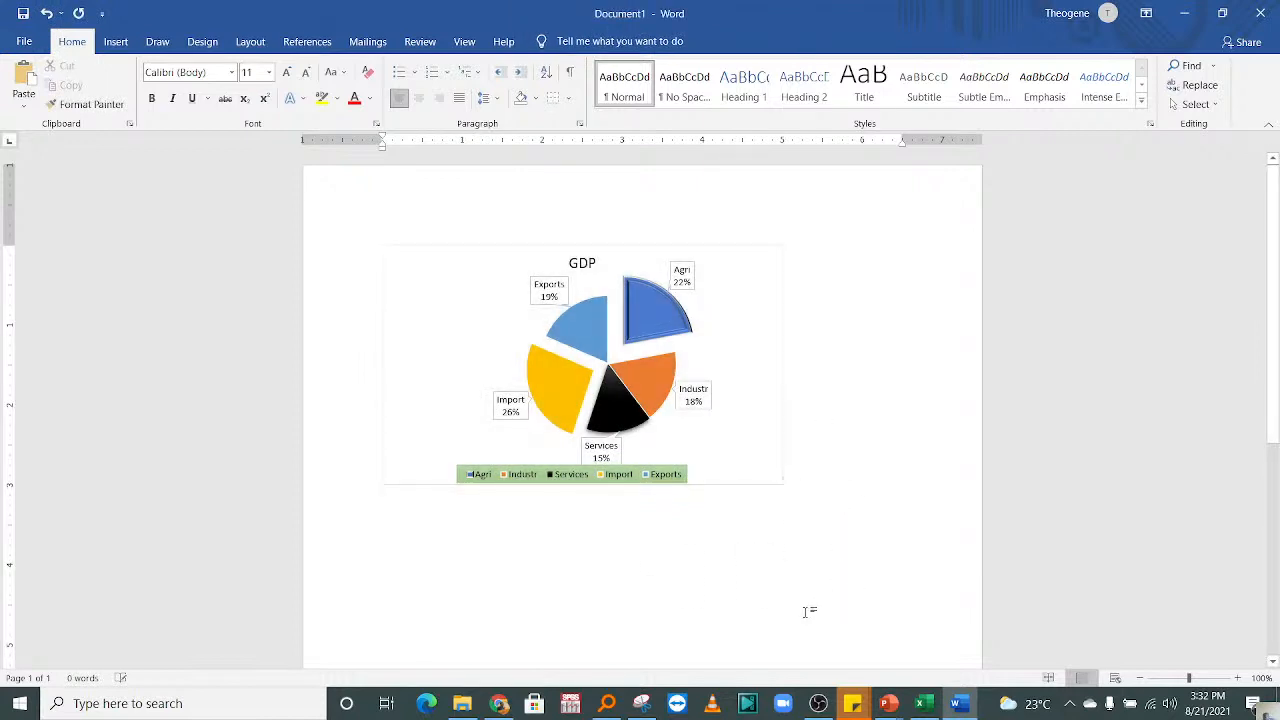
type("THIS")
key("BackSpace")
key("BackSpace")
key("BackSpace")
key("BackSpace")
key("BackSpace")
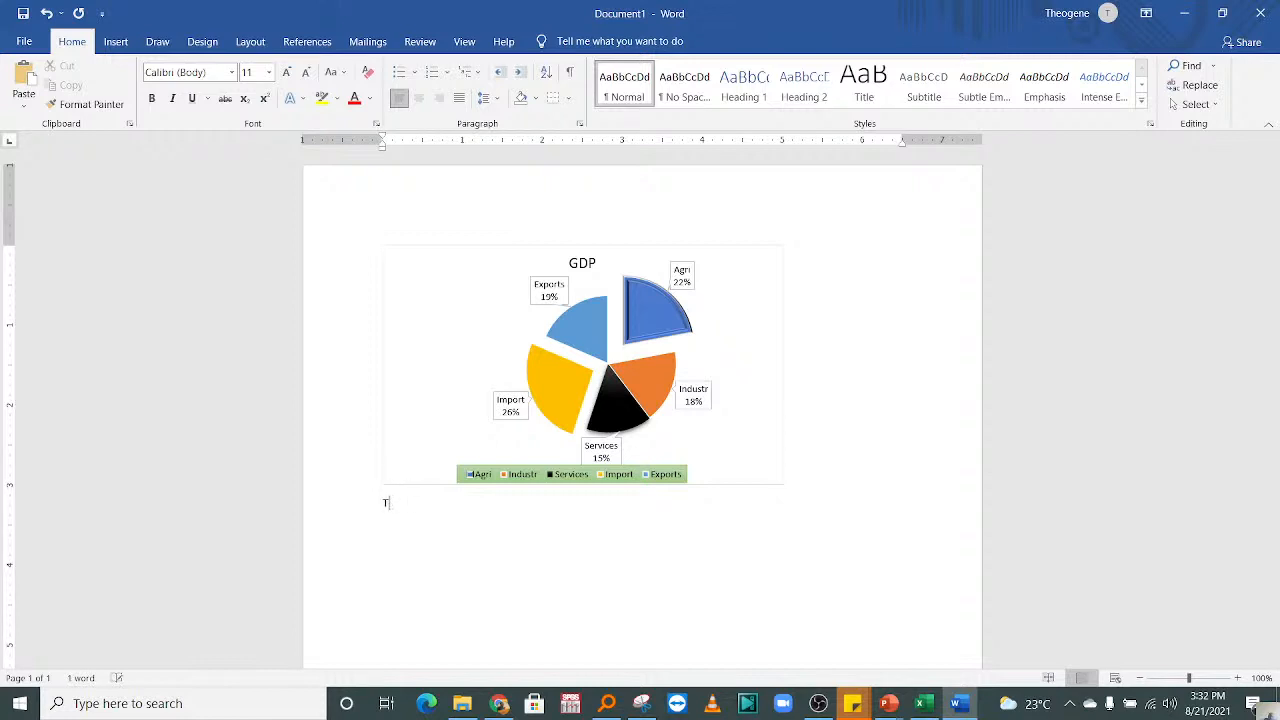
type("The graph above shows")
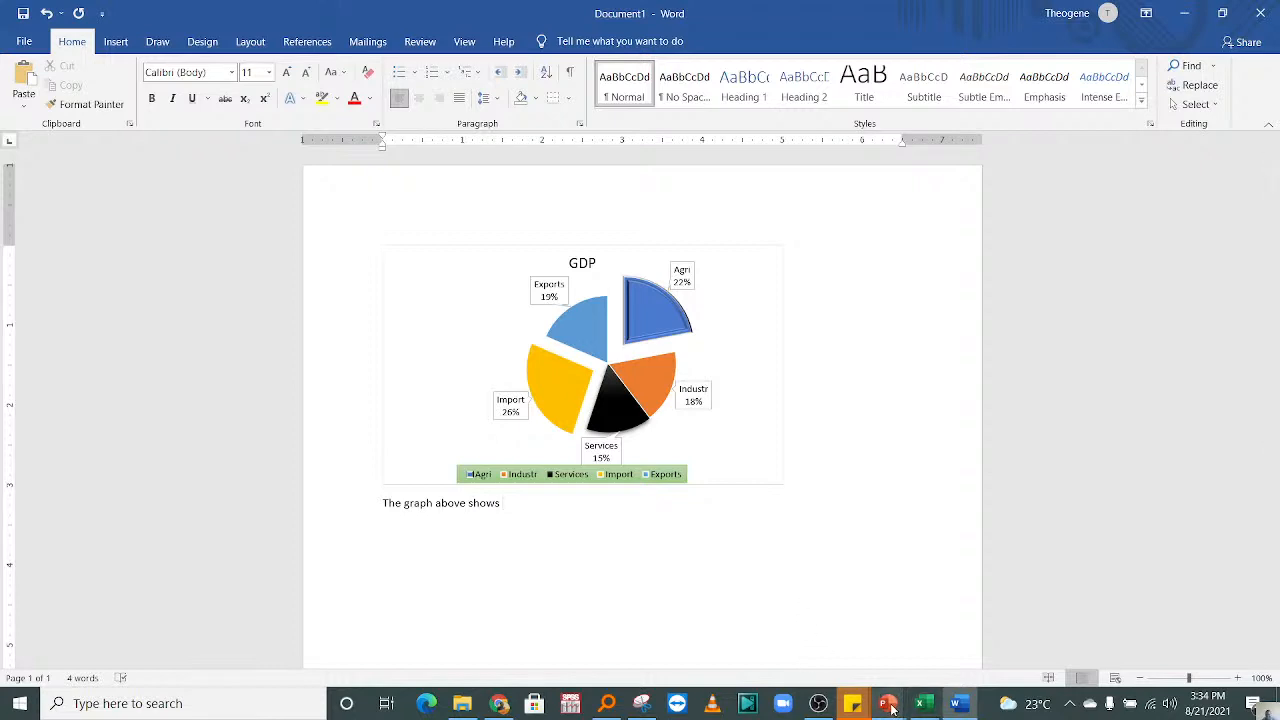
Step: Switch back to Excel, add a new worksheet after Sheet7 and select cell C3 on it
left_click(923, 703)
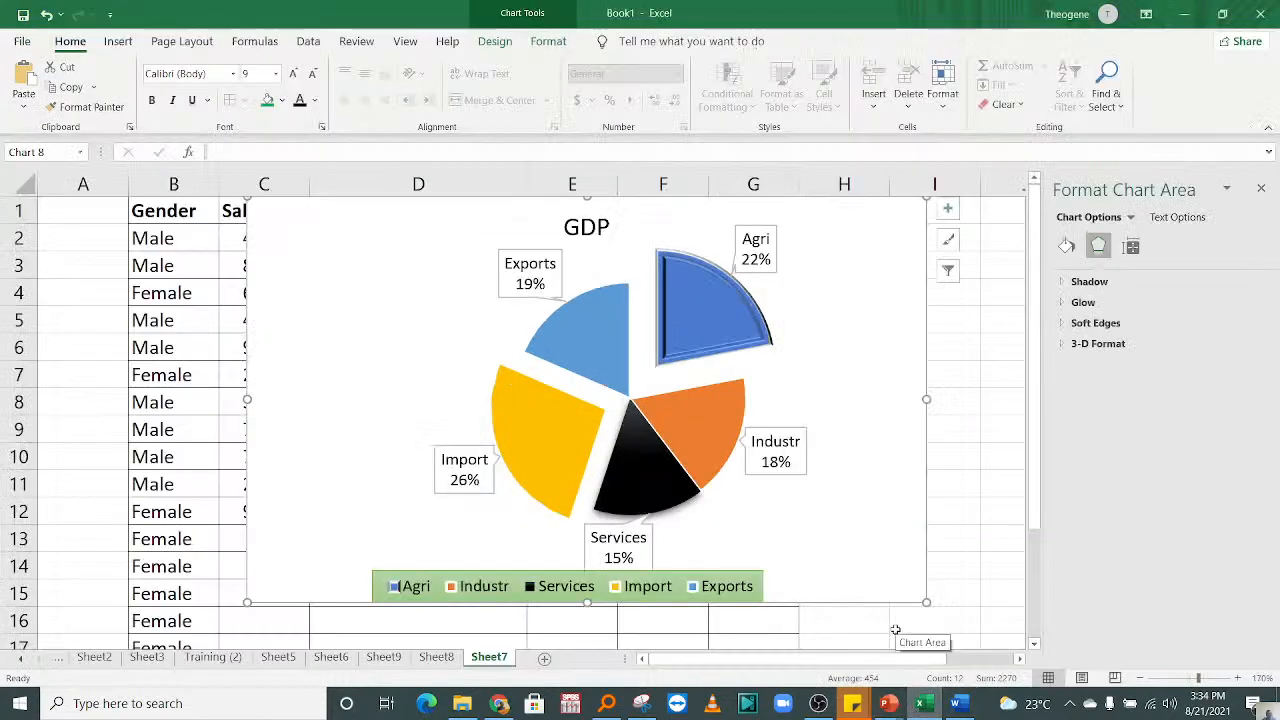
left_click(539, 659)
left_click(1237, 679)
left_click(1237, 679)
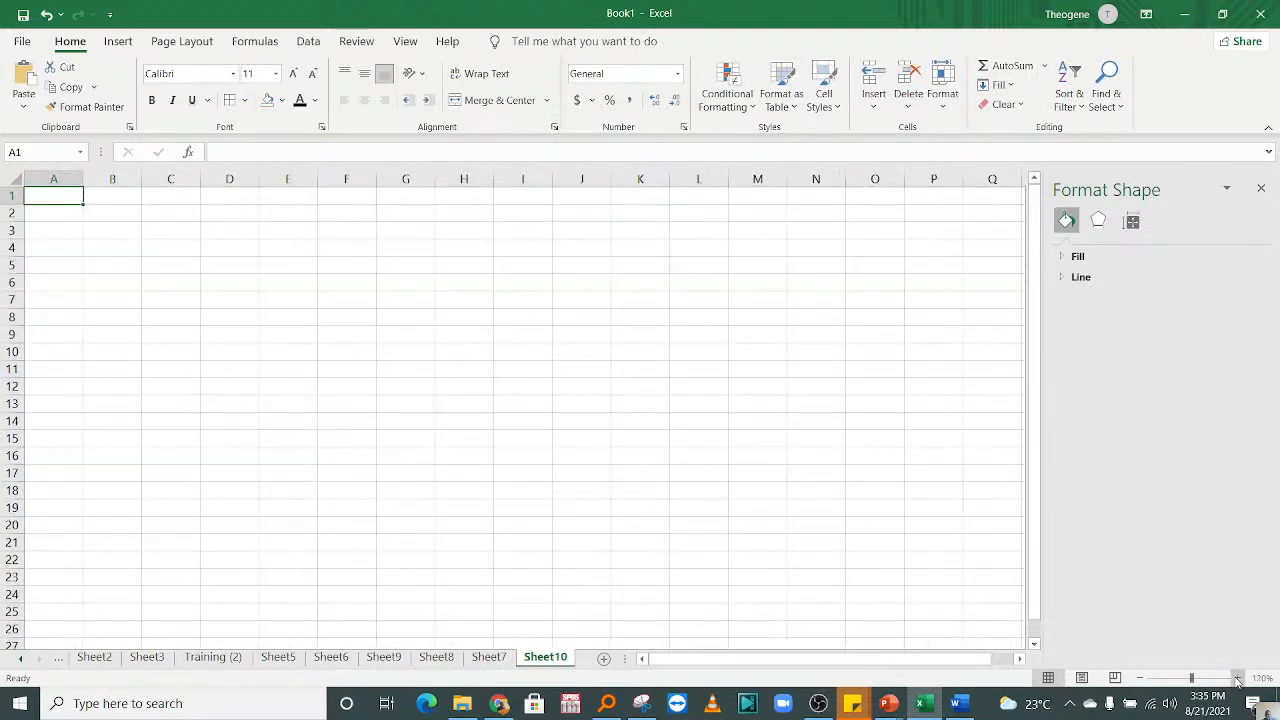
left_click(1237, 679)
left_click(1237, 679)
left_click(1237, 679)
left_click(1237, 679)
left_click(1237, 679)
left_click(1237, 679)
left_click(1237, 679)
left_click(1237, 679)
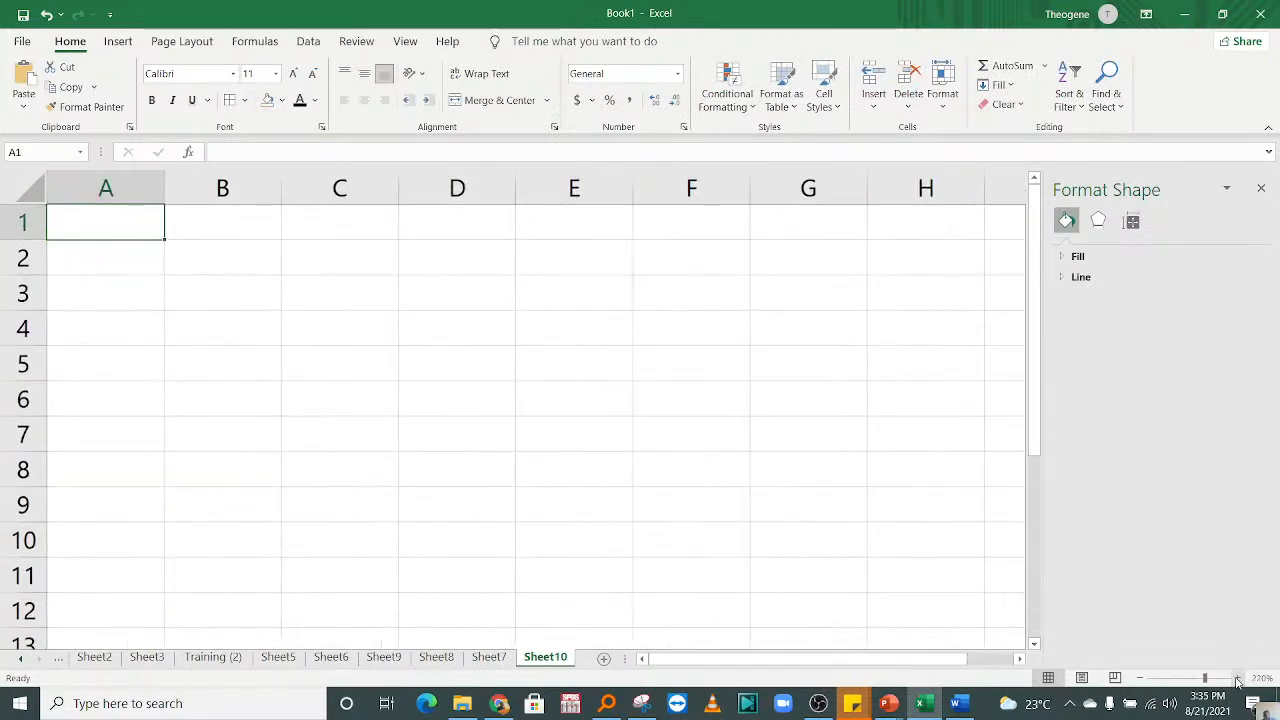
left_click(1237, 679)
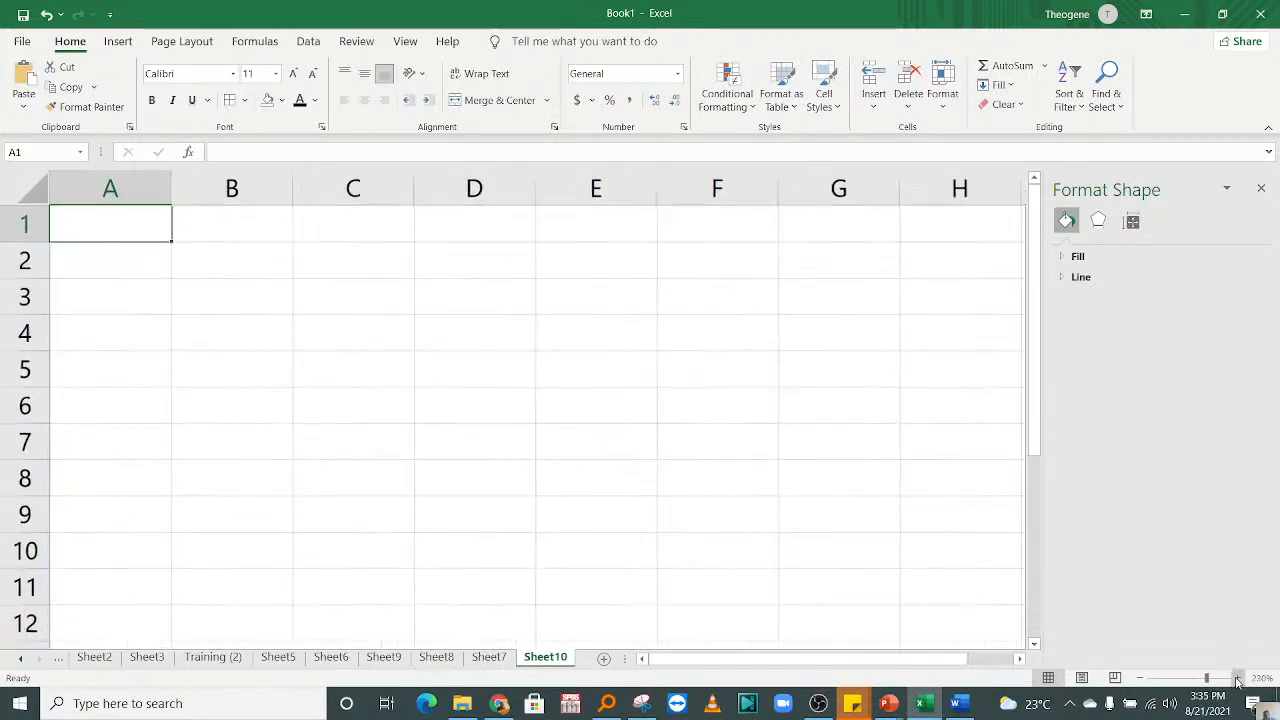
left_click(1237, 679)
left_click_drag(965, 667, 826, 658)
left_click(368, 333)
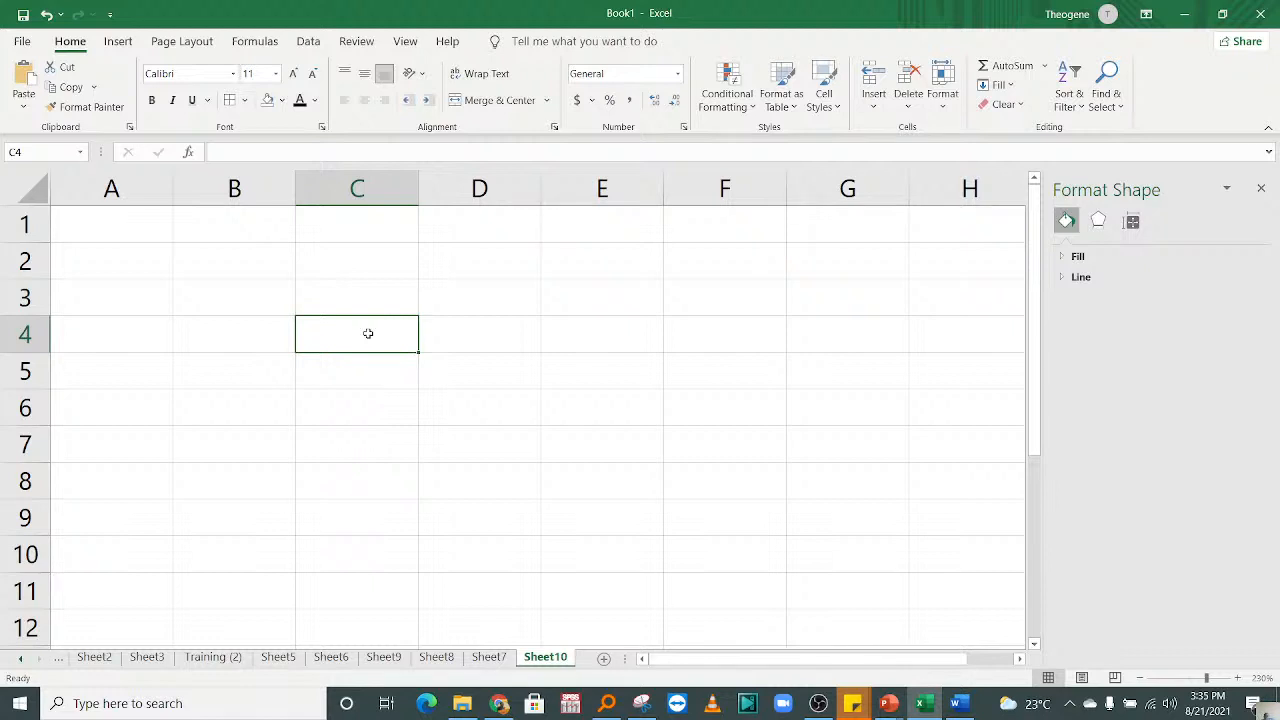
left_click(330, 306)
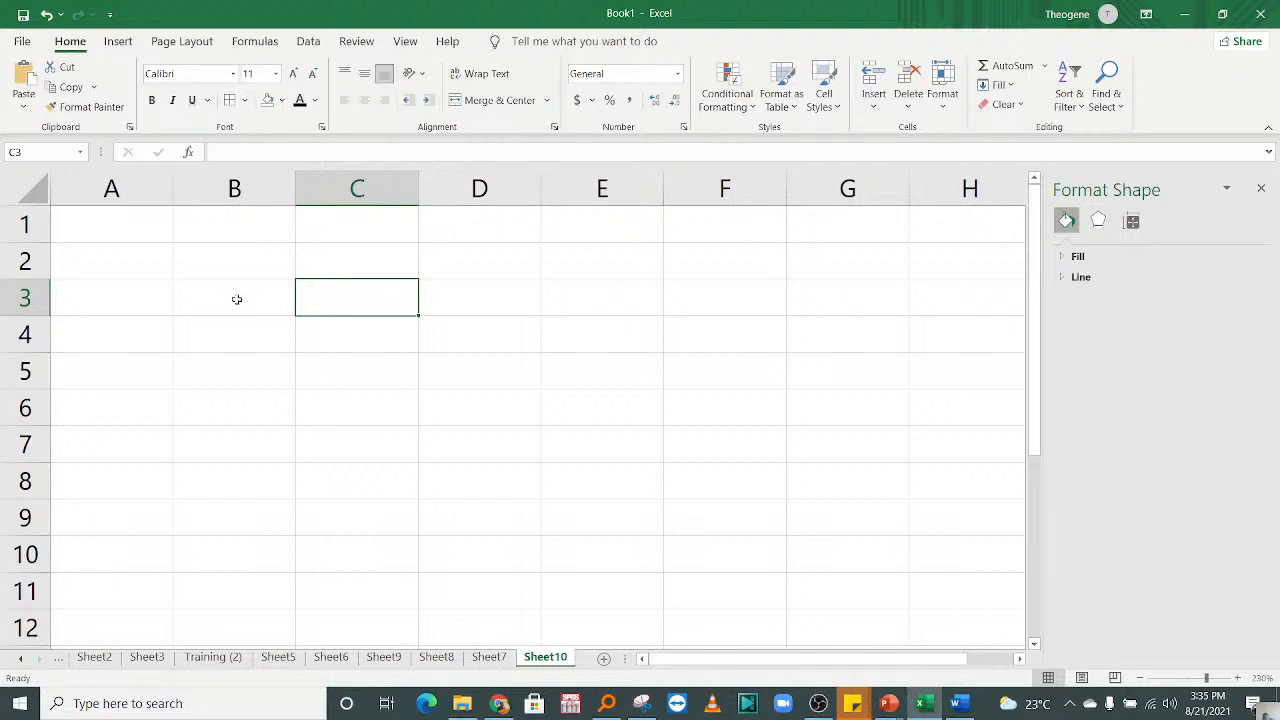
Step: Delete the GDP pie chart from Sheet7 and select cell D7
left_click(269, 386)
left_click(489, 657)
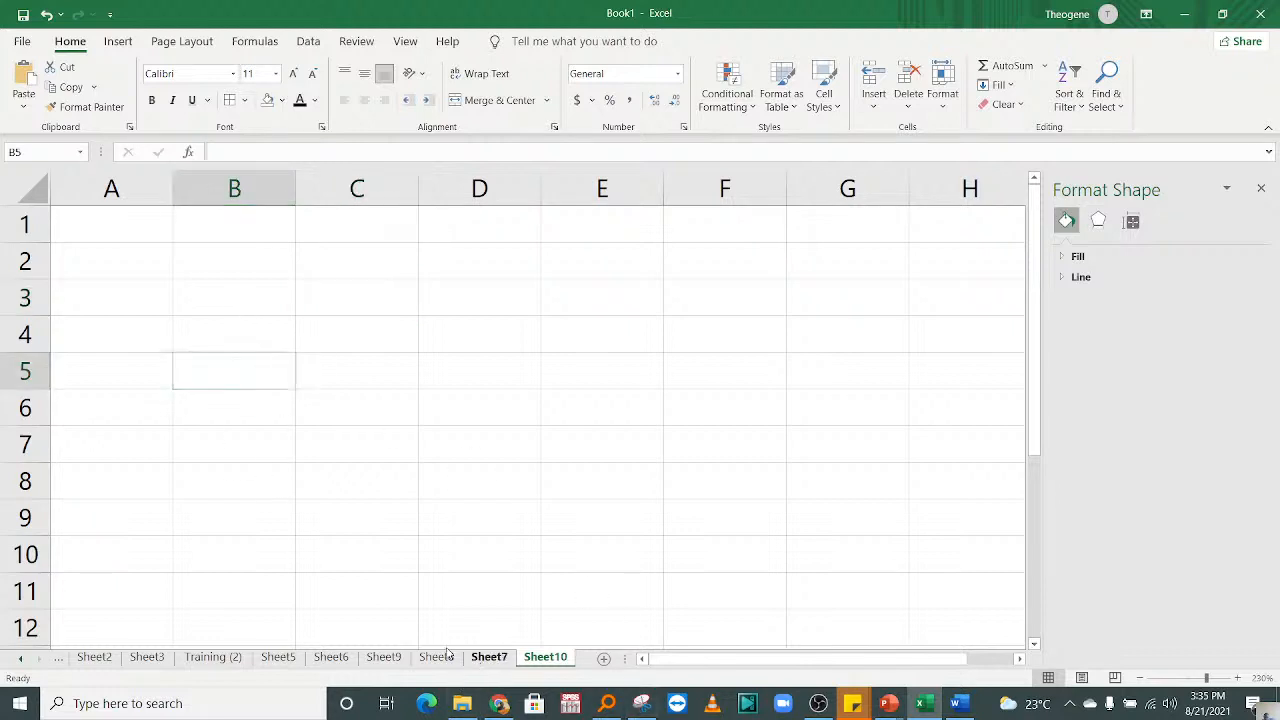
left_click(447, 652)
left_click(489, 657)
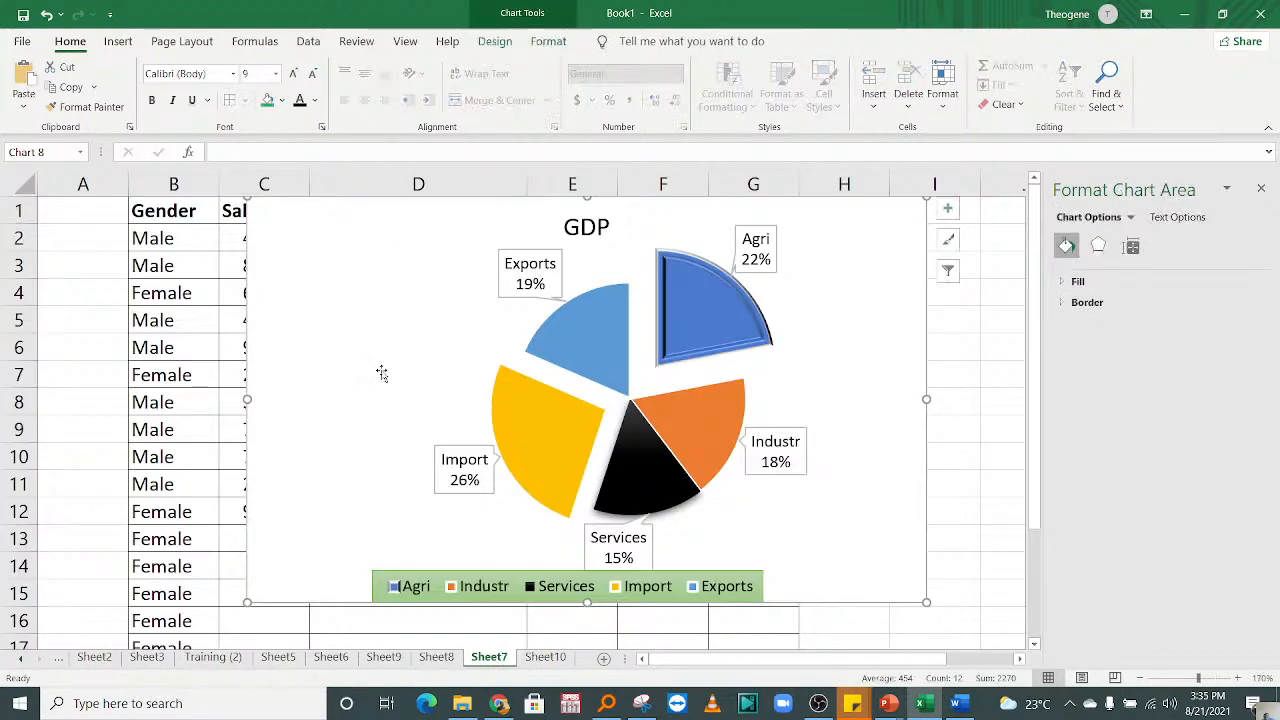
key("Delete")
left_click(445, 380)
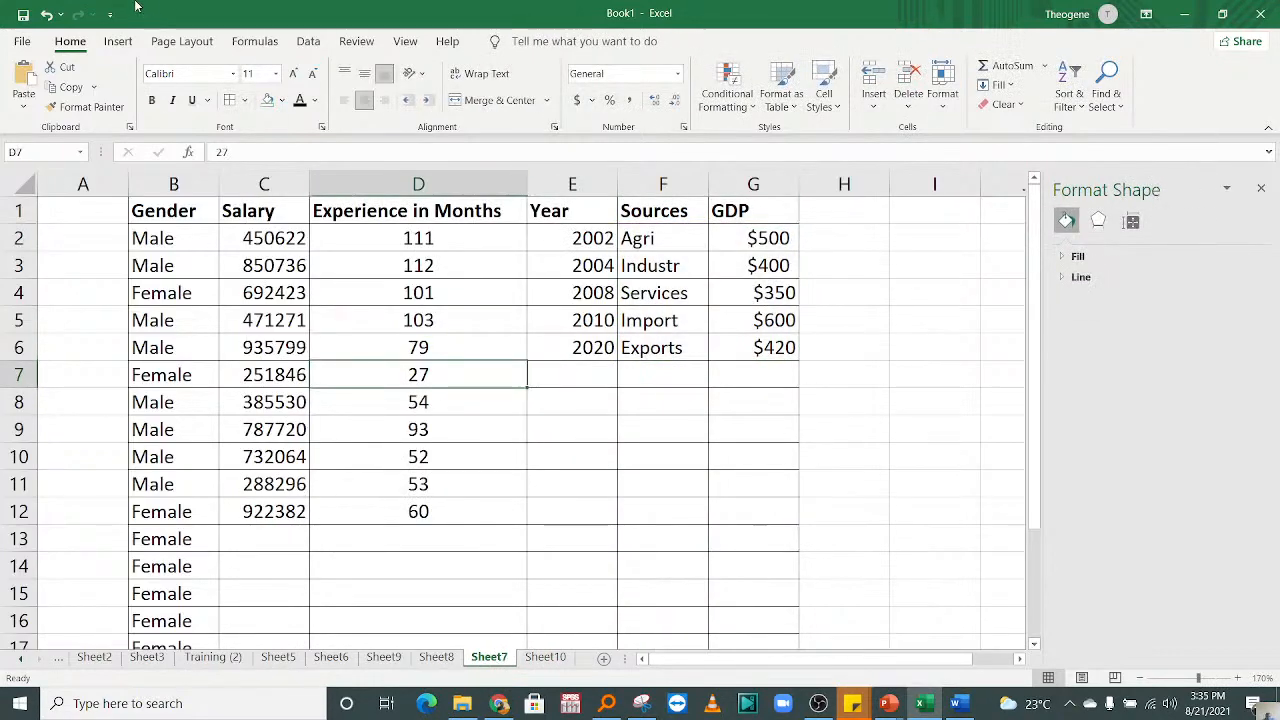
Step: Insert the RIC Training picture from the device's Downloads folder at cell D7 of Sheet7
left_click(122, 42)
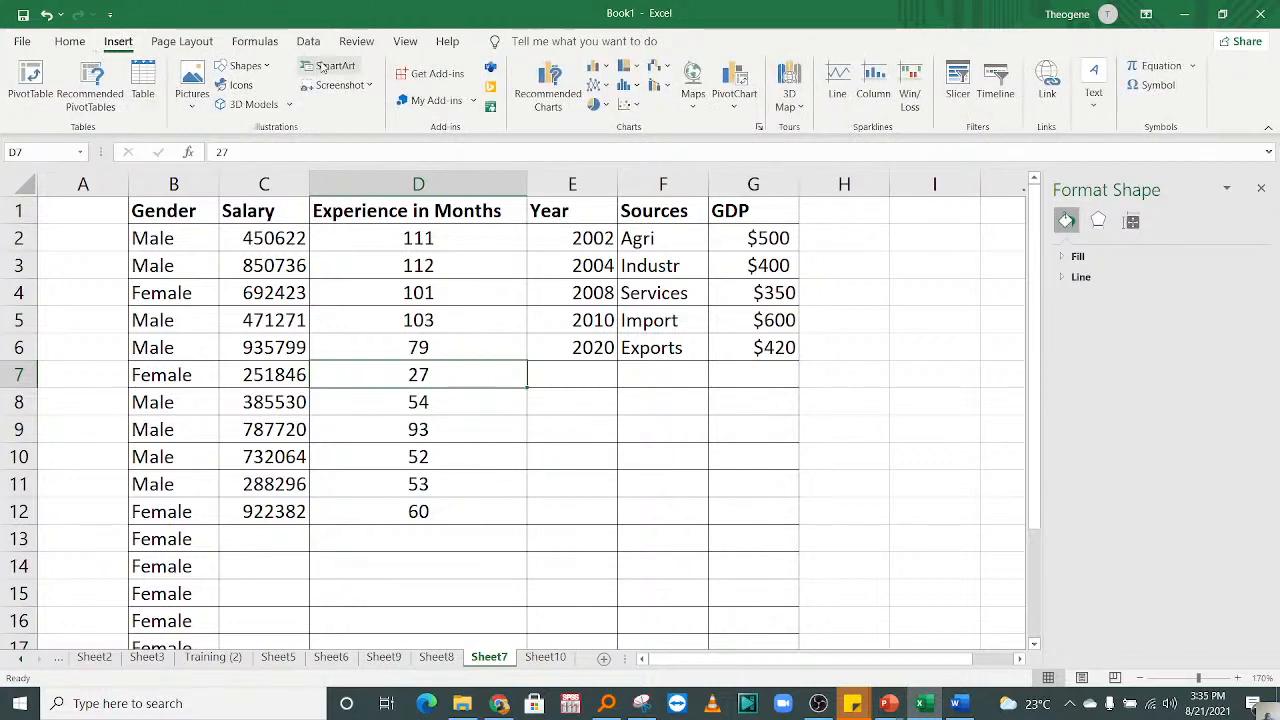
left_click(194, 80)
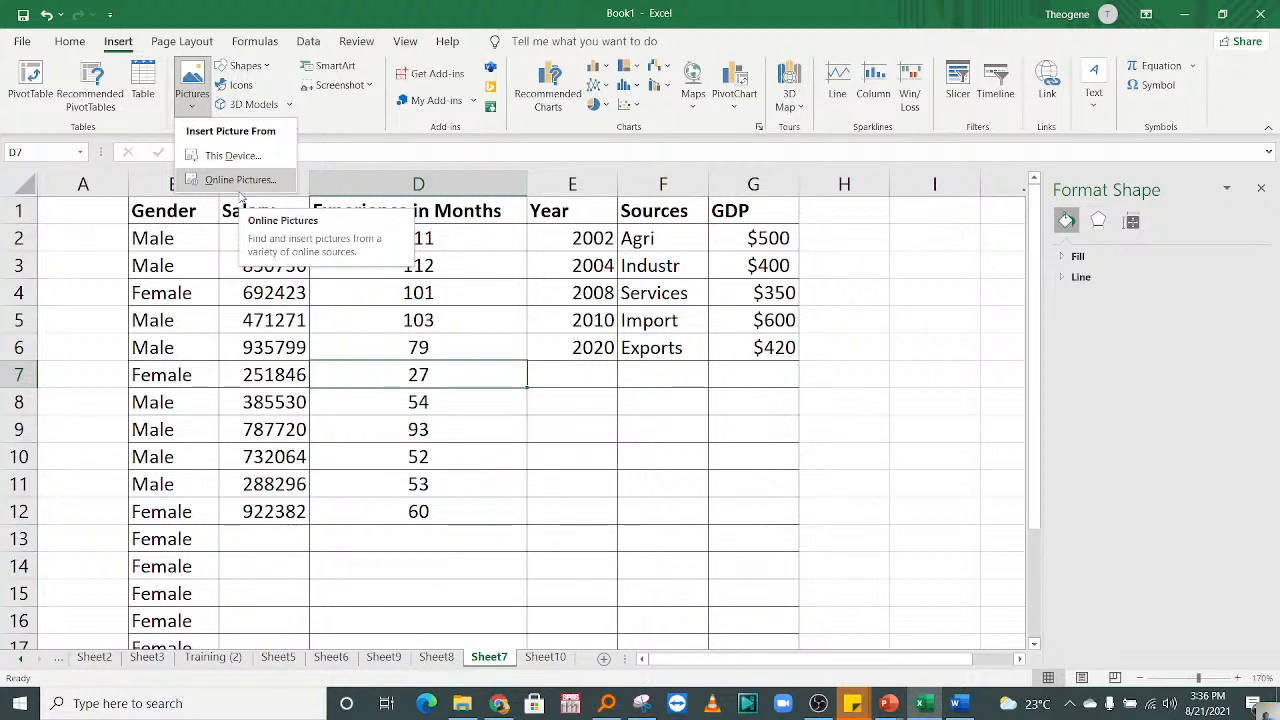
left_click(250, 156)
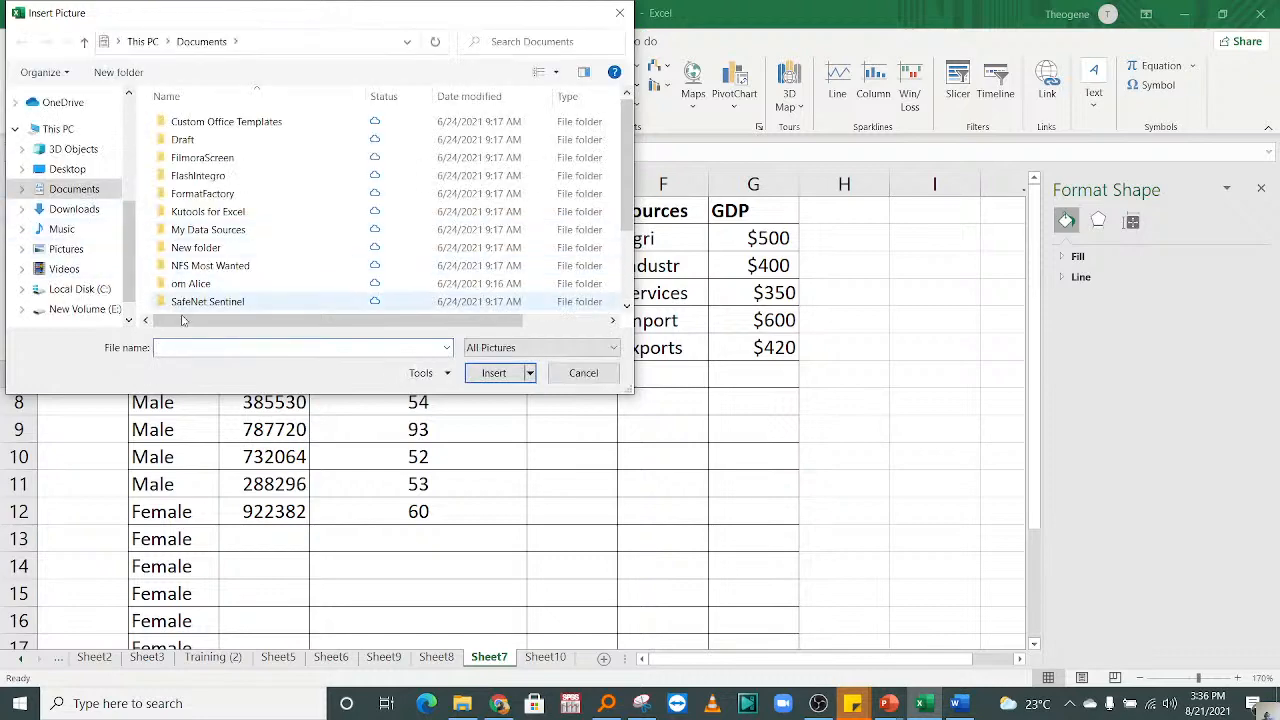
left_click(66, 214)
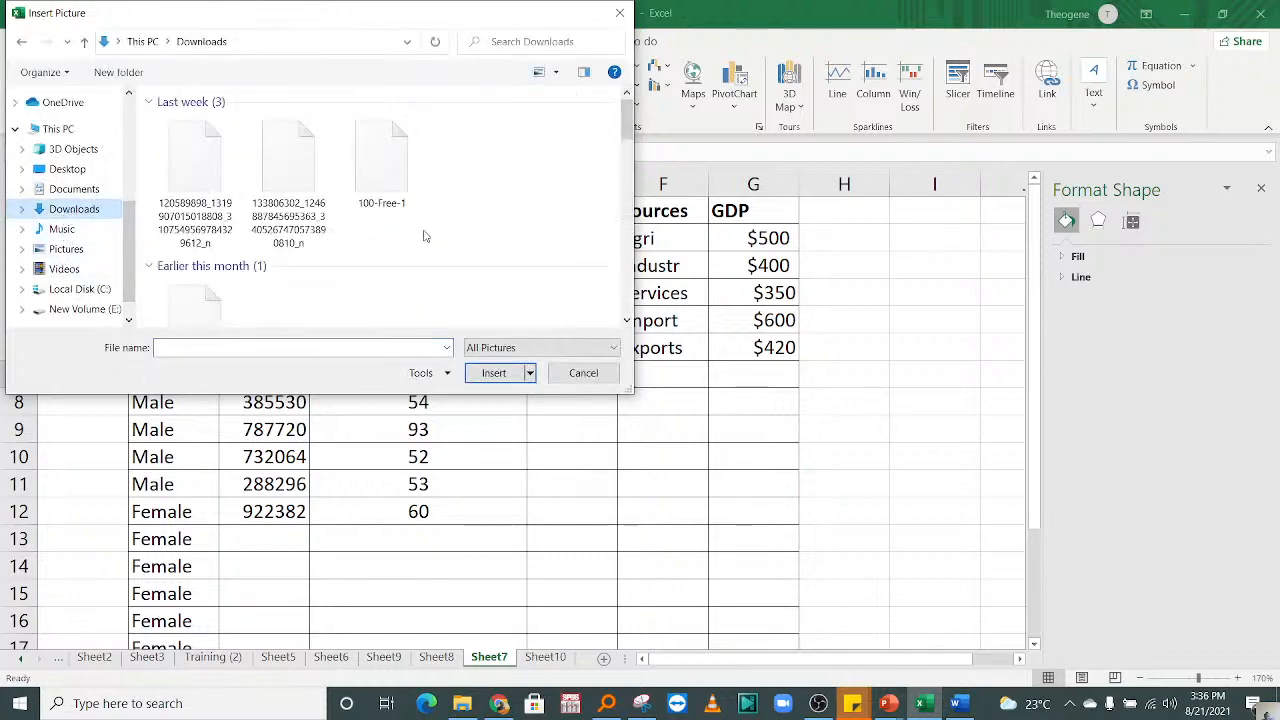
left_click_drag(622, 130, 634, 186)
left_click(383, 243)
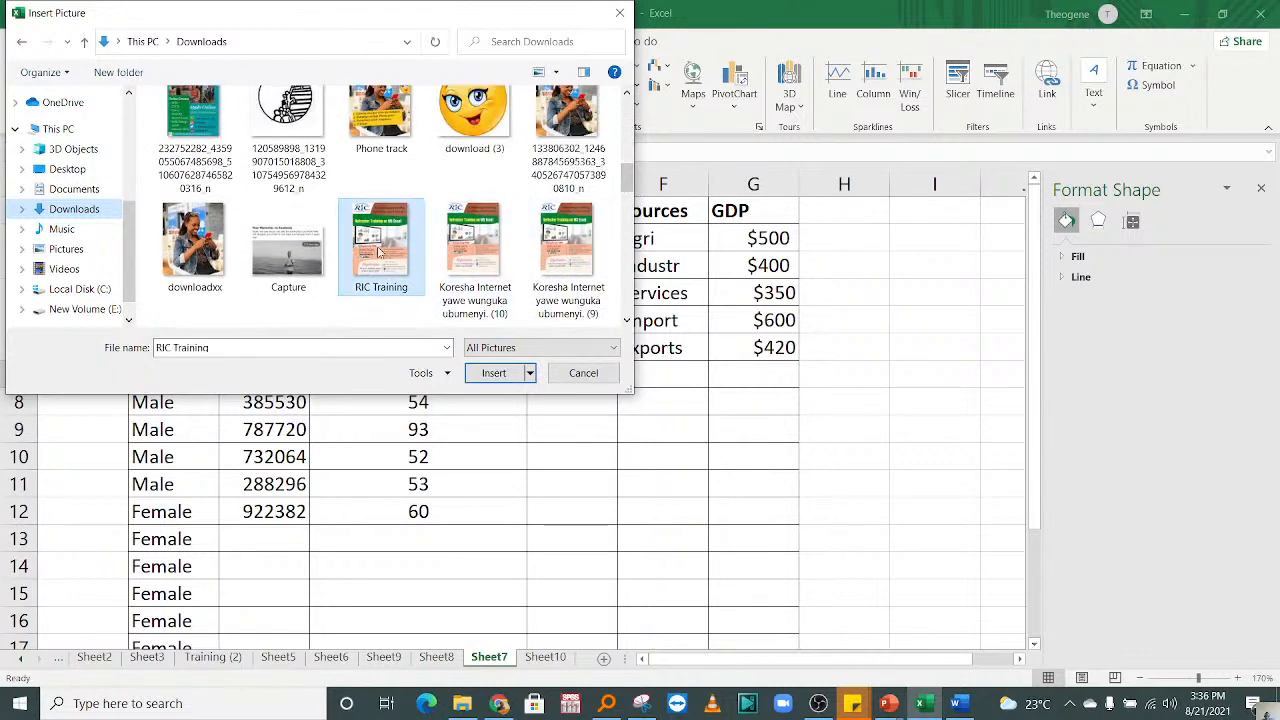
left_click(490, 373)
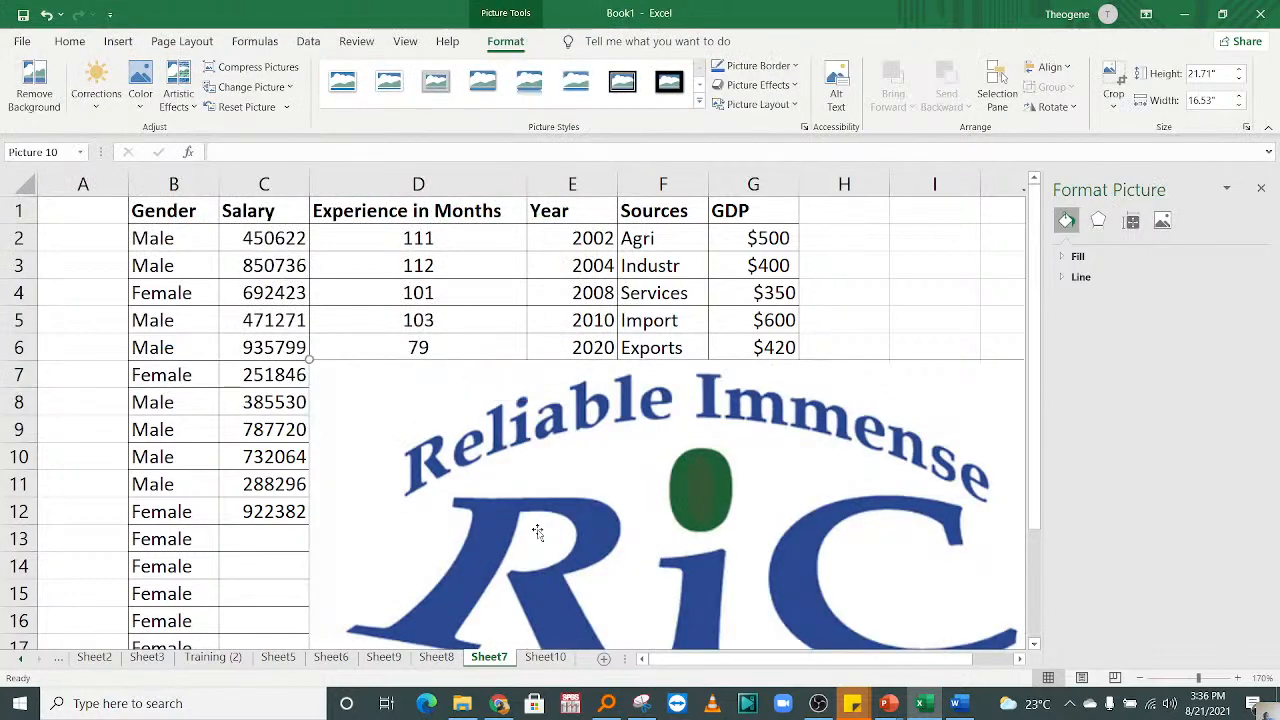
Step: Shrink the RIC Training picture proportionally to about 12.56" high by 9.56" wide and place its upper edge below row 12
left_click_drag(629, 516, 469, 411)
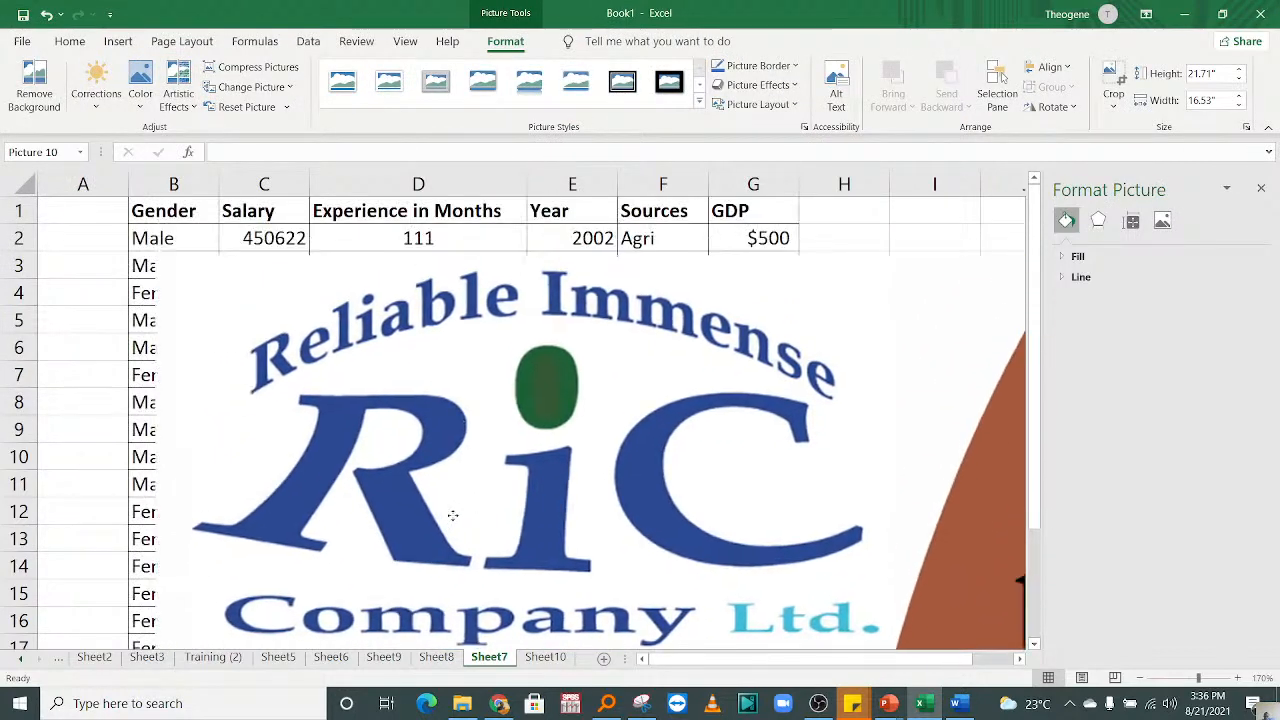
left_click_drag(150, 256, 305, 460)
left_click_drag(472, 512, 300, 285)
left_click_drag(148, 226, 625, 540)
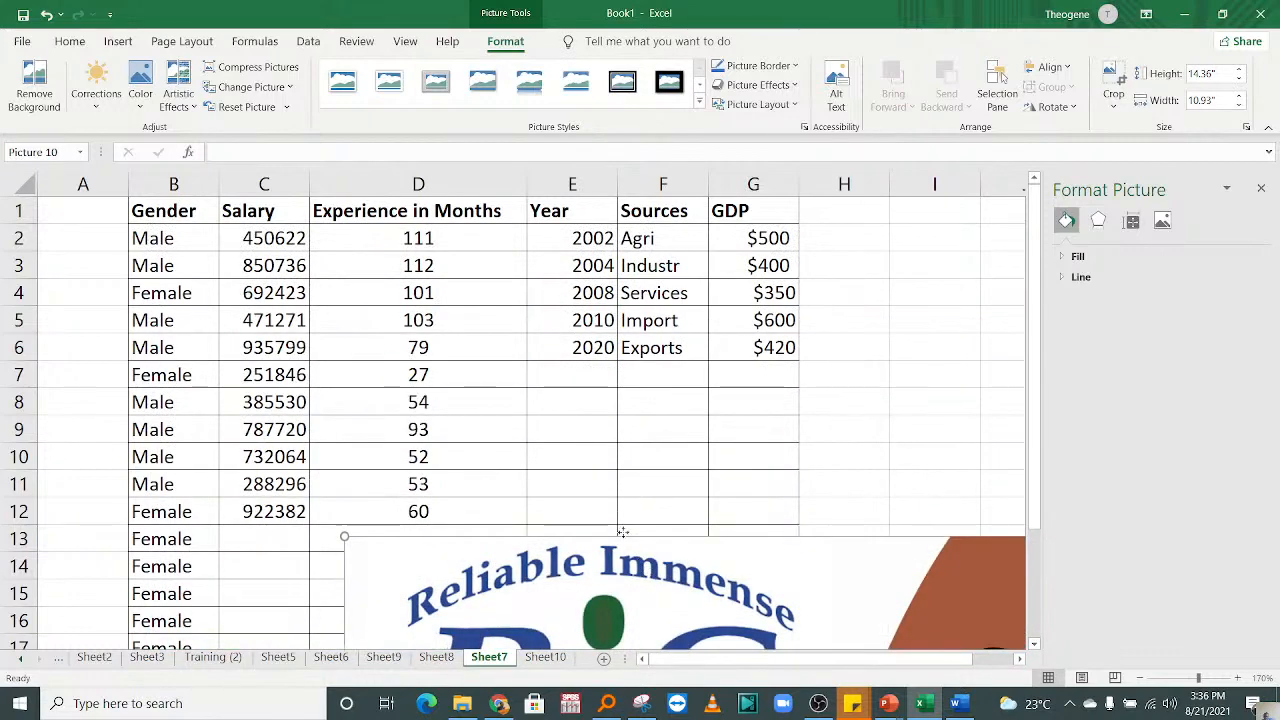
left_click_drag(346, 539, 388, 541)
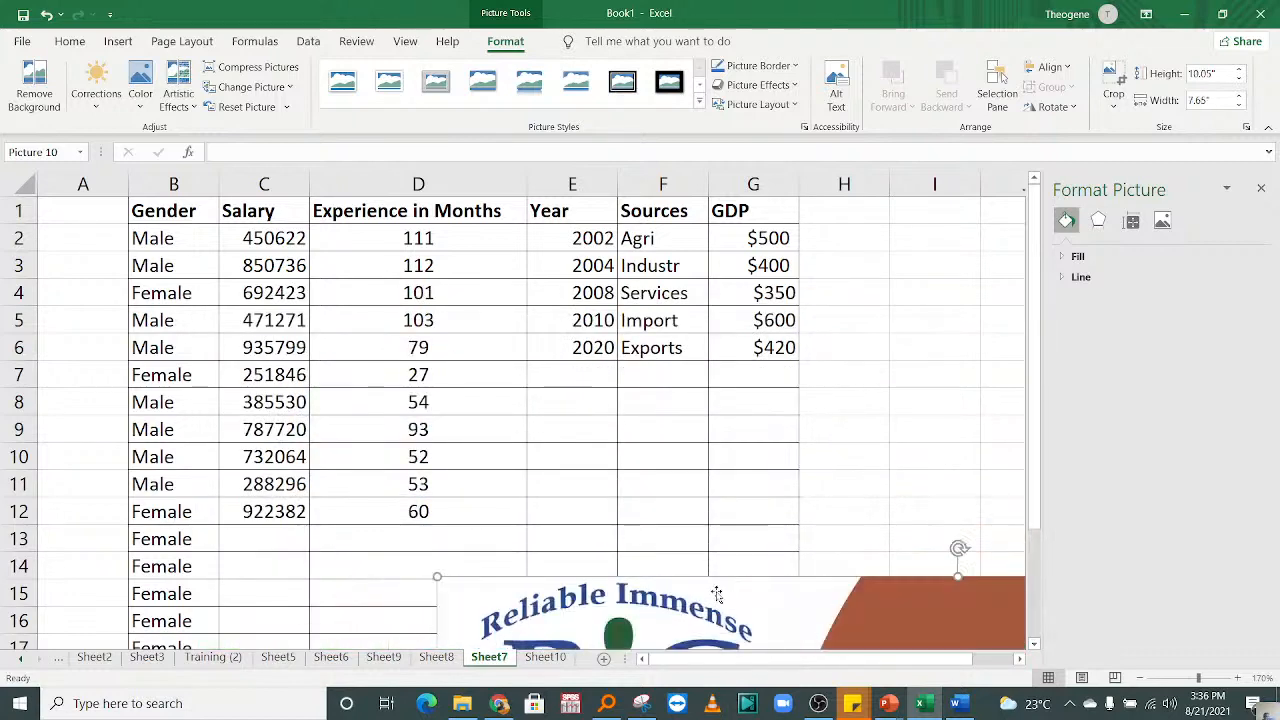
Step: Scale the RIC Training picture down to about 2.18" high by 1.66" wide and place it over columns G to I
left_click_drag(718, 606, 555, 401)
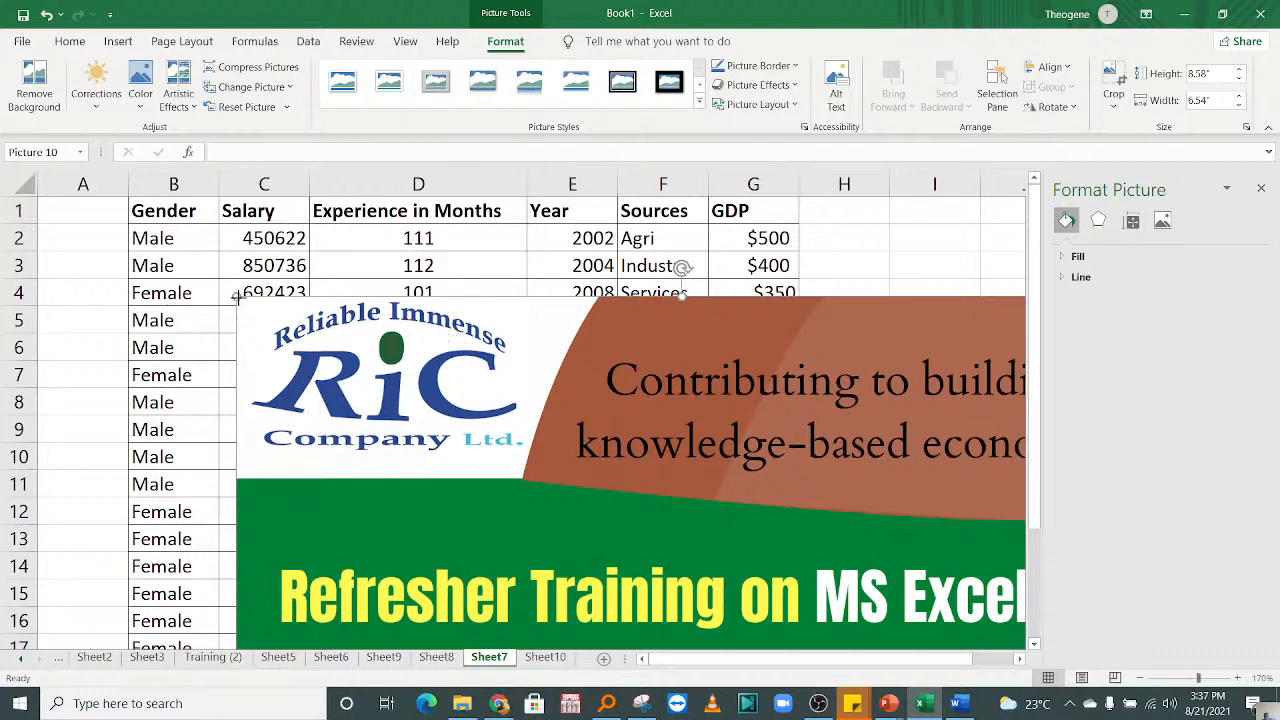
left_click_drag(237, 297, 668, 513)
left_click_drag(737, 607, 447, 325)
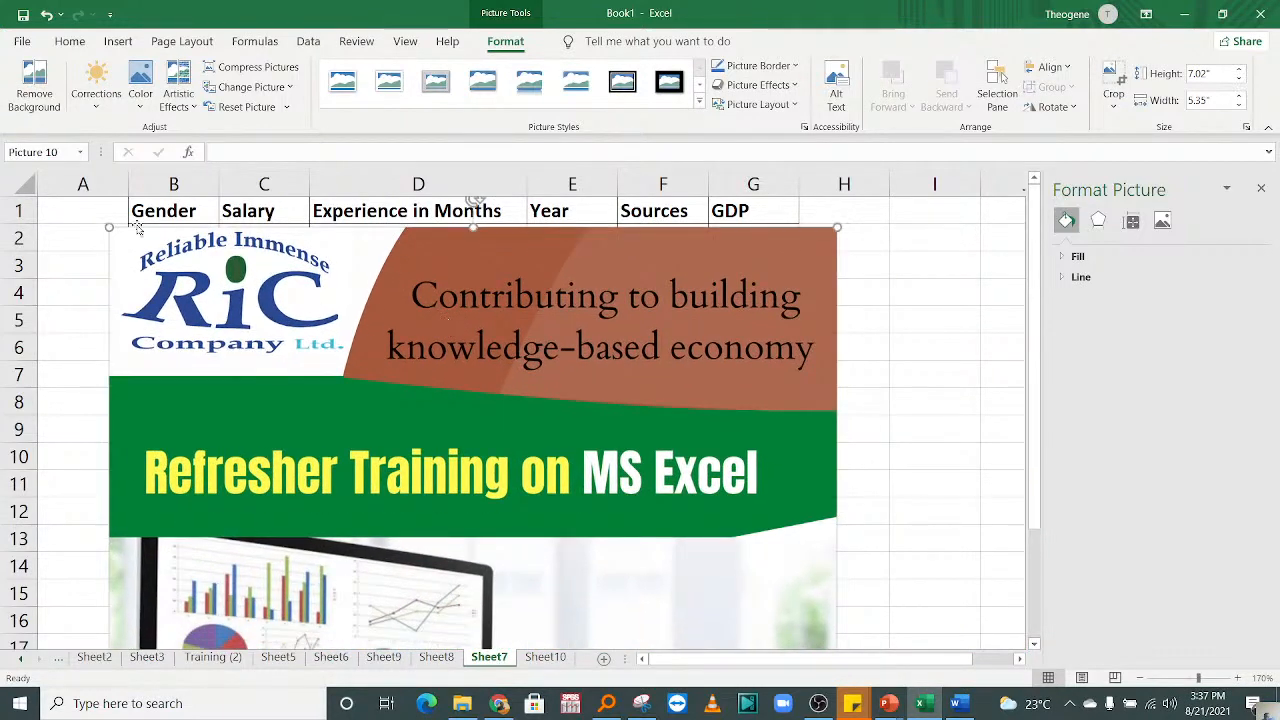
left_click_drag(109, 227, 303, 390)
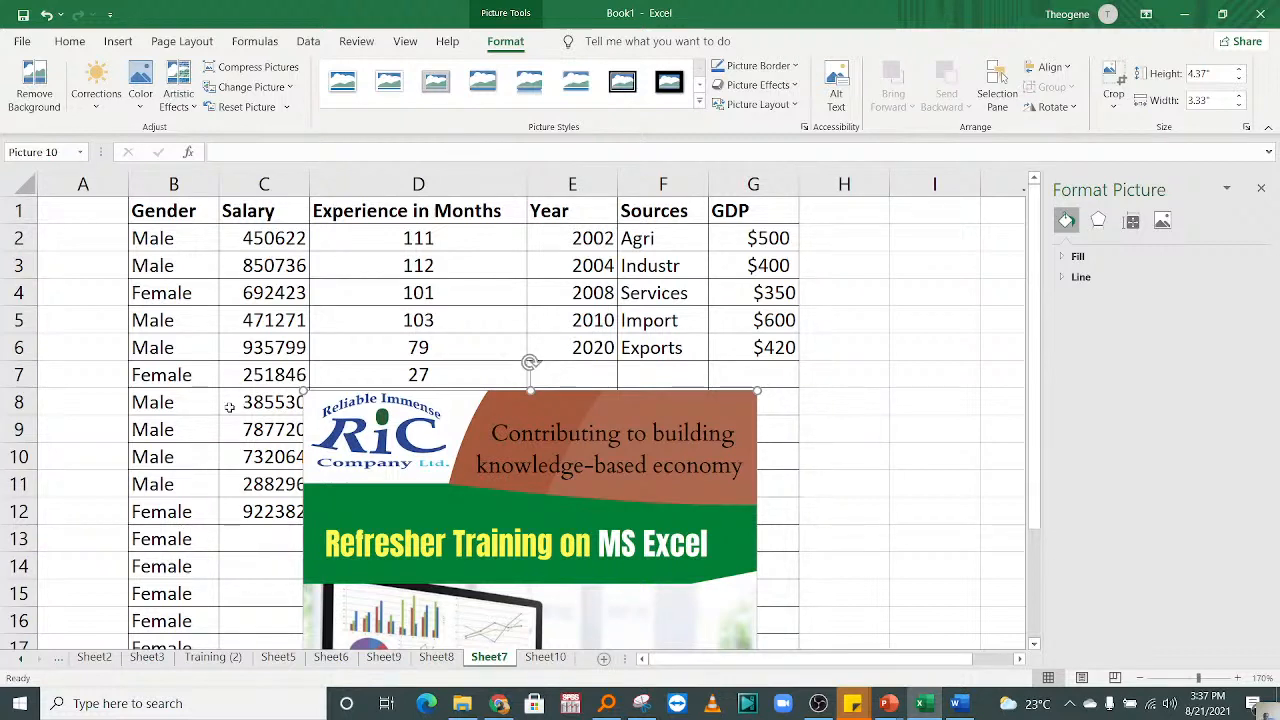
left_click_drag(303, 390, 450, 496)
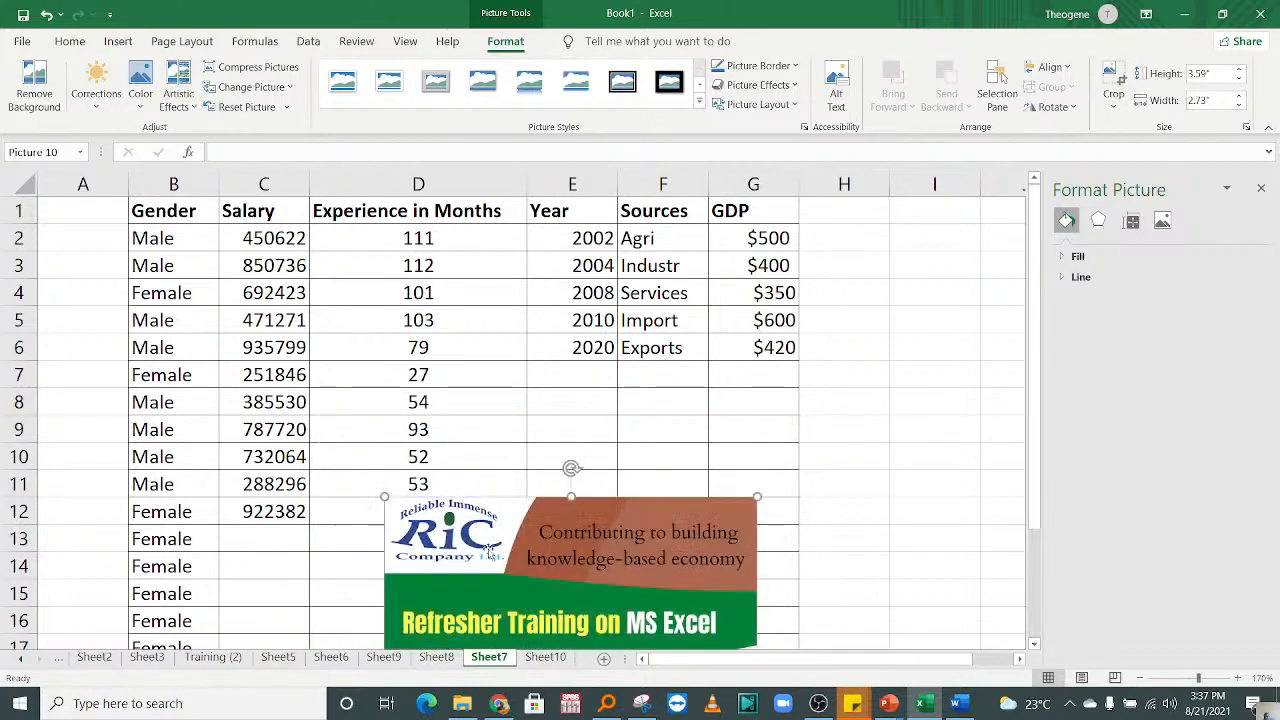
left_click_drag(488, 552, 372, 272)
left_click_drag(268, 218, 414, 388)
left_click_drag(432, 458, 895, 328)
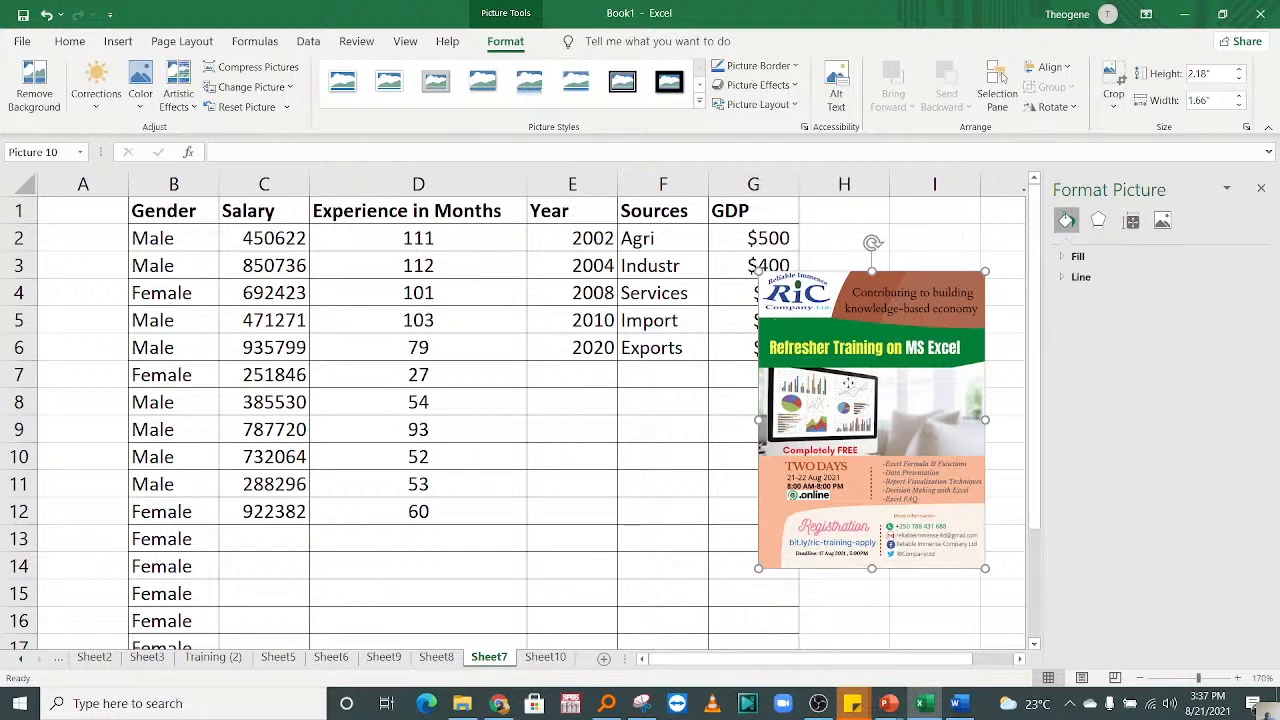
Step: Move the small RIC Training picture back over the table and delete it
left_click_drag(846, 381, 622, 355)
key("Delete")
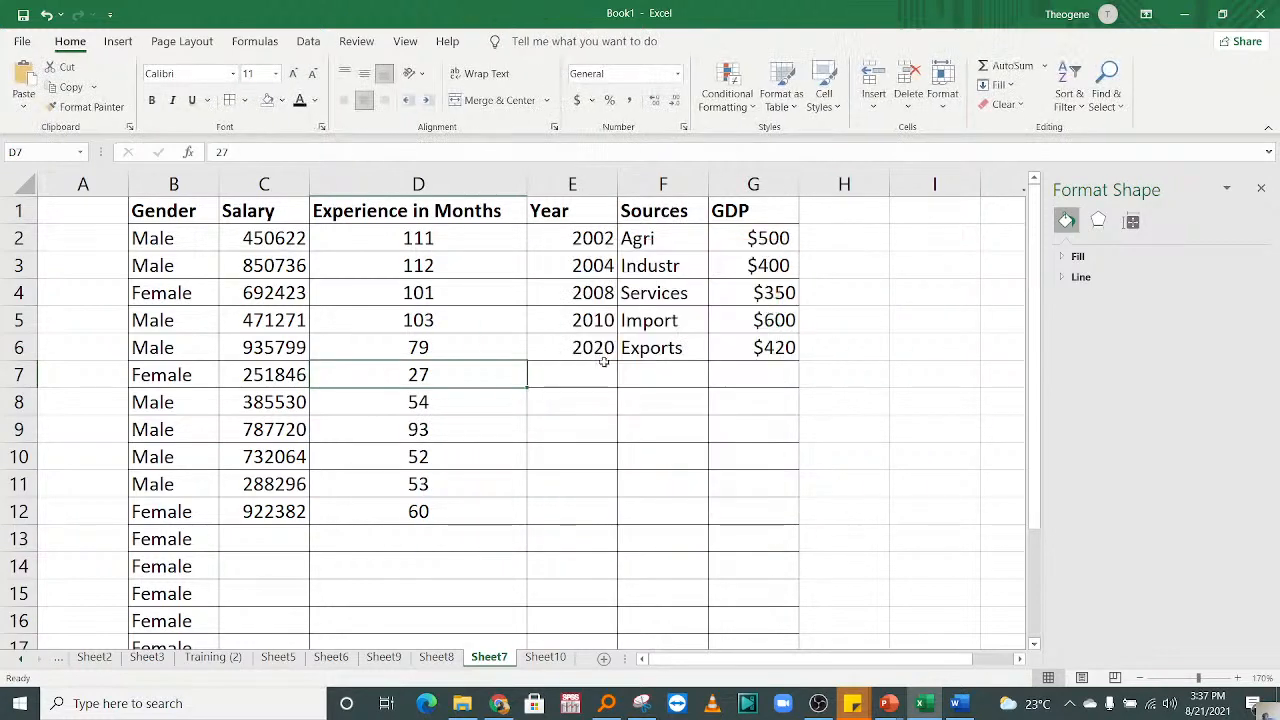
Step: Move the cell selection from D7 to the empty cell A1 of Sheet7
left_click(400, 382)
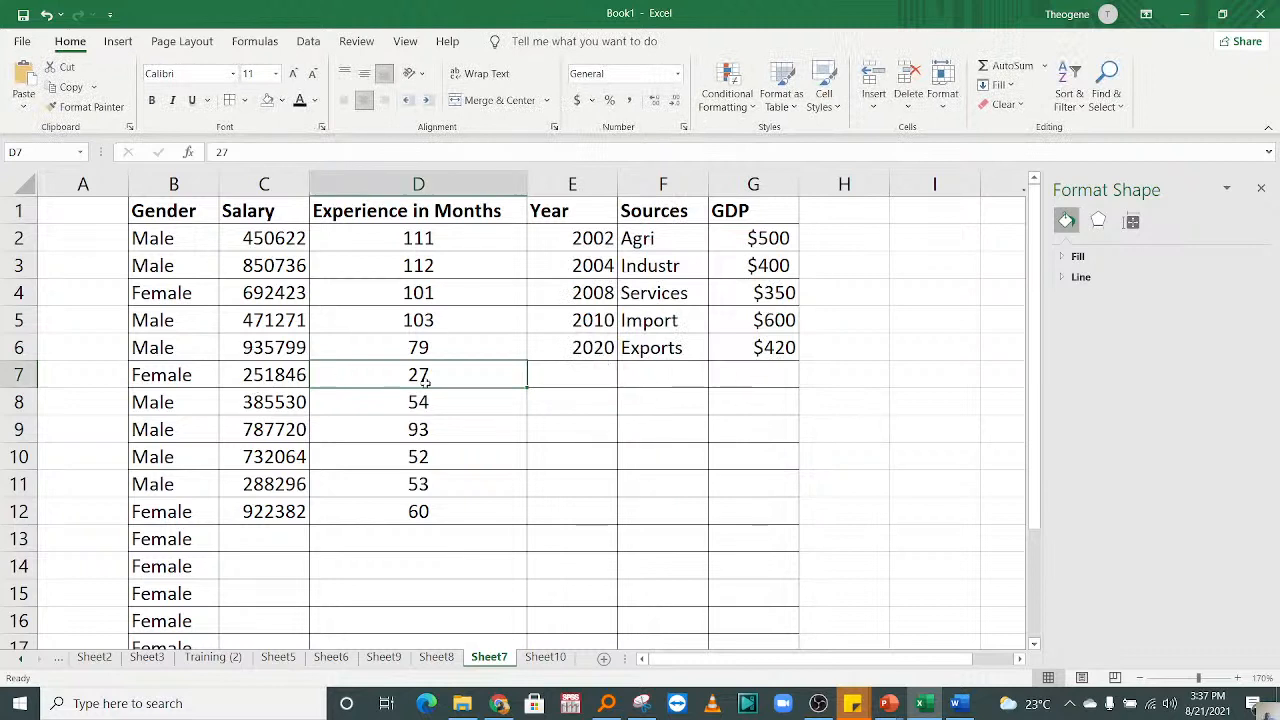
key("Up")
key("Up")
key("Up")
key("Up")
key("Up")
key("Up")
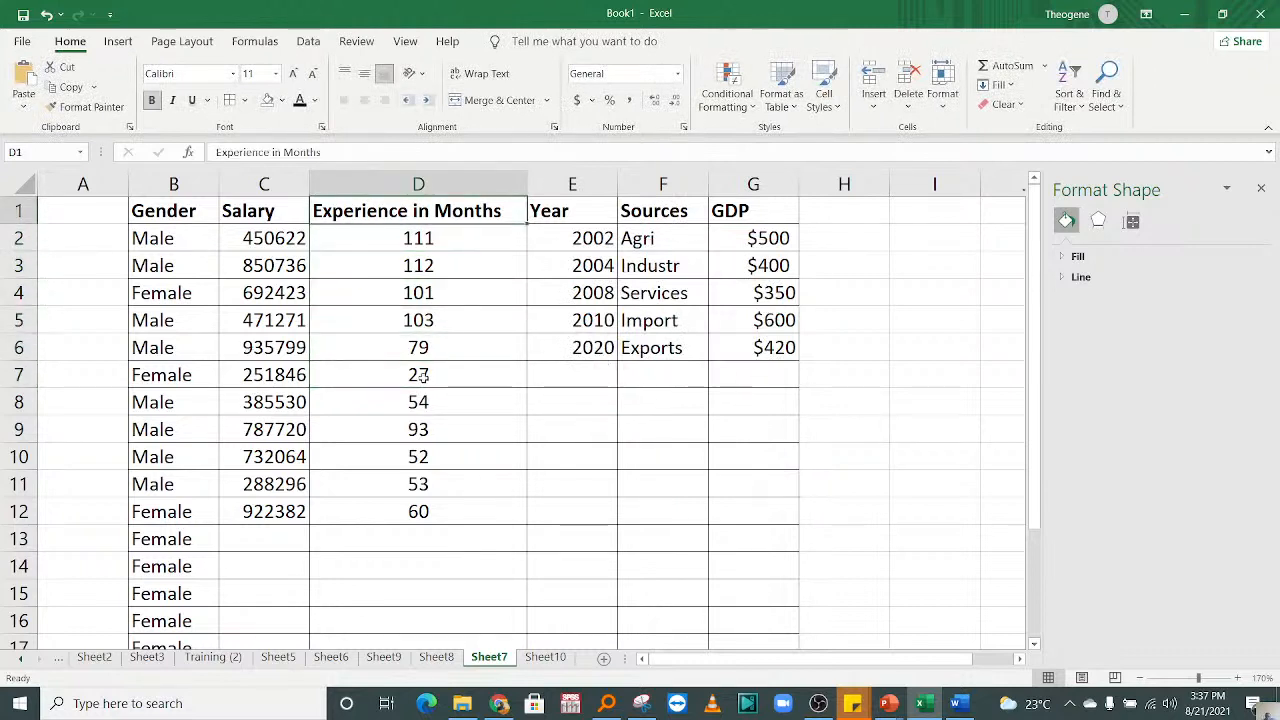
key("Left")
key("Left")
key("Left")
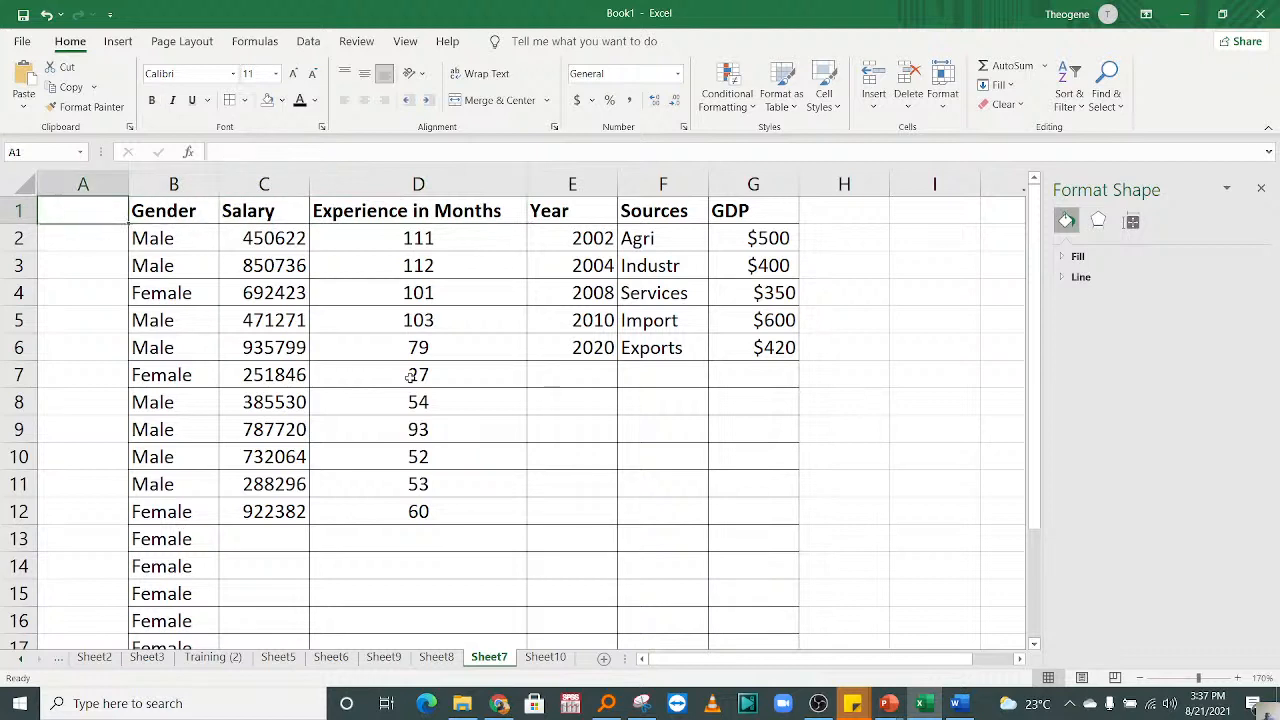
key("Down")
key("Down")
key("Up")
key("Up")
Step: Bring up the page layout commands, check the live stream scene in OBS, and return to the Excel workbook
left_click(185, 41)
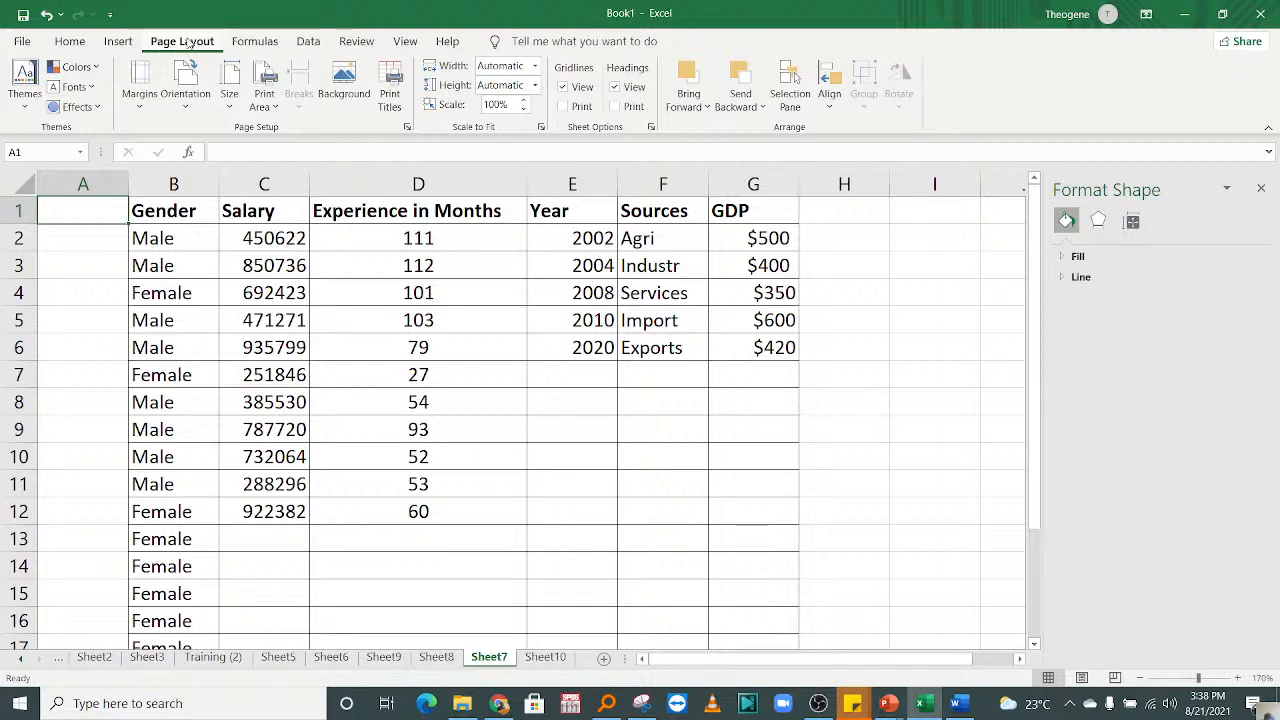
left_click(818, 703)
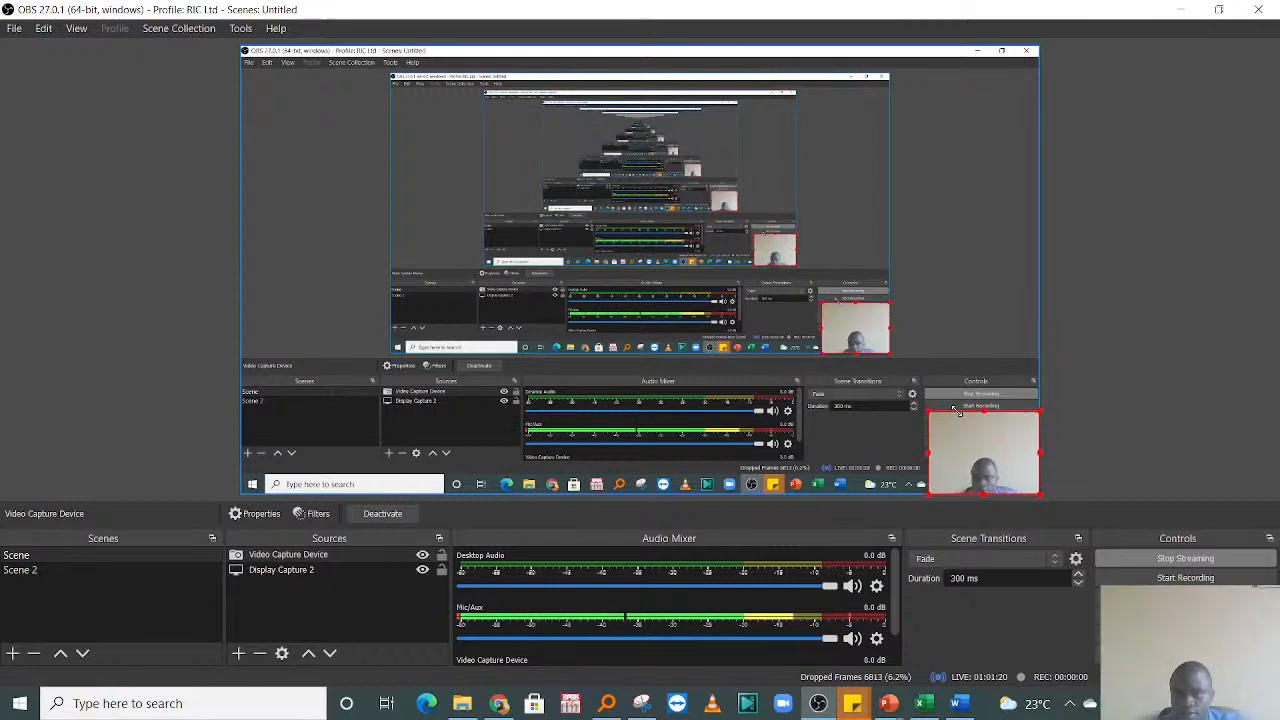
left_click(924, 703)
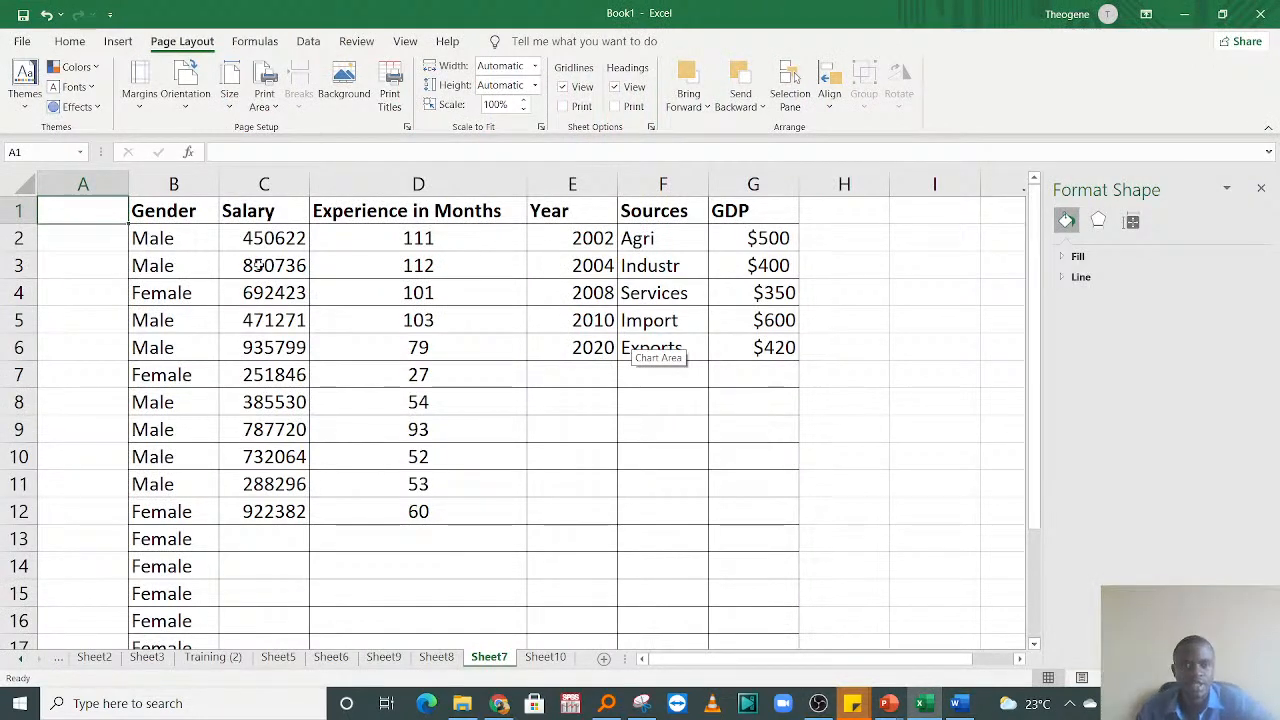
Step: Set the RIC Training picture from the Downloads folder as the background of Sheet7
left_click(346, 92)
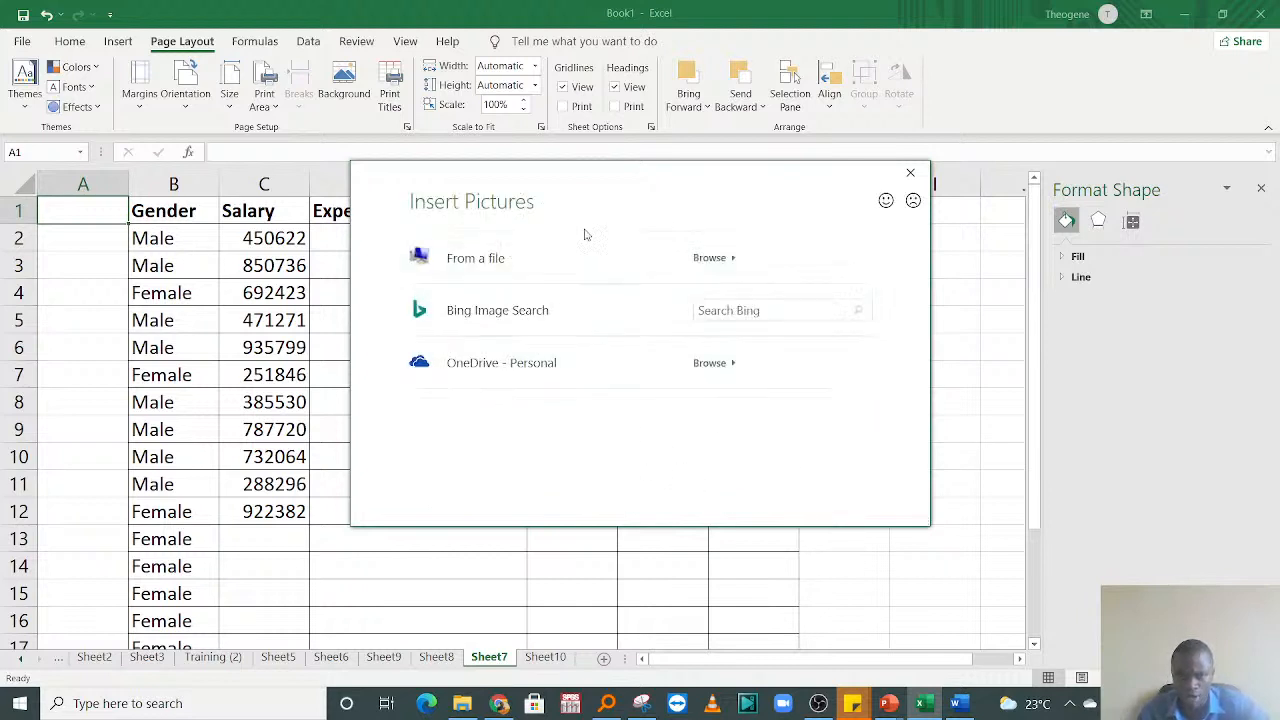
left_click(910, 172)
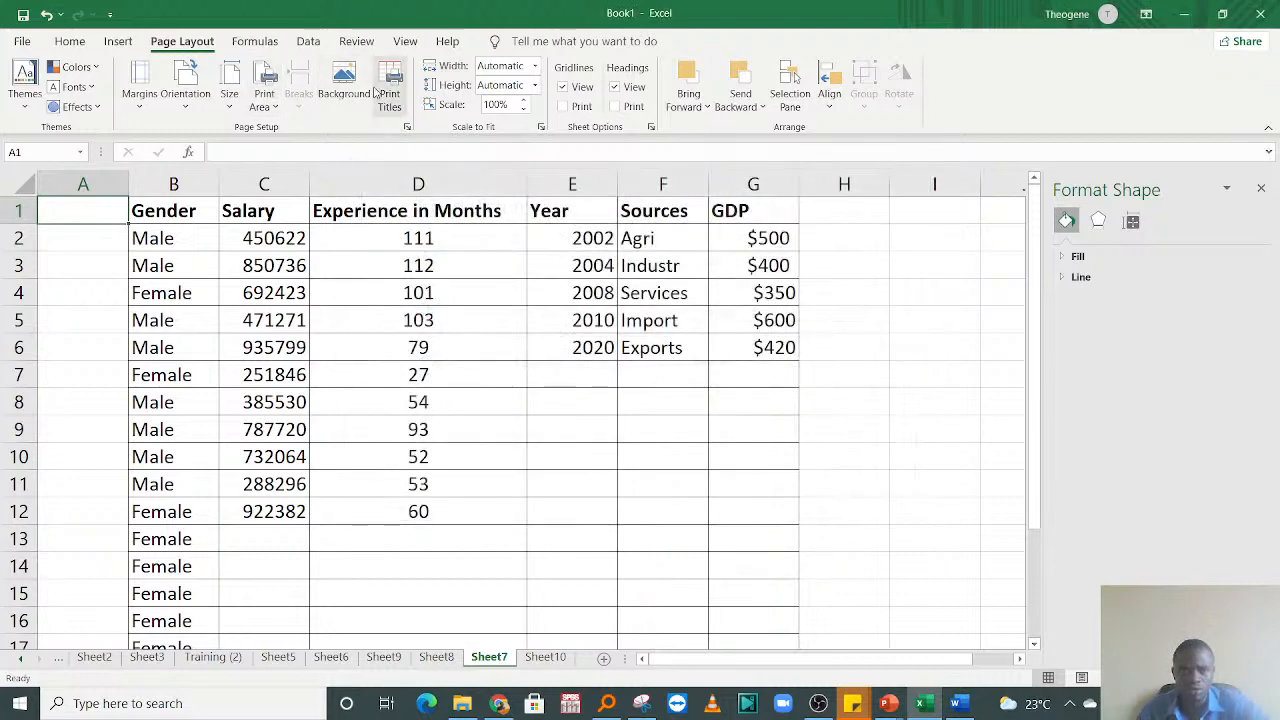
left_click(343, 86)
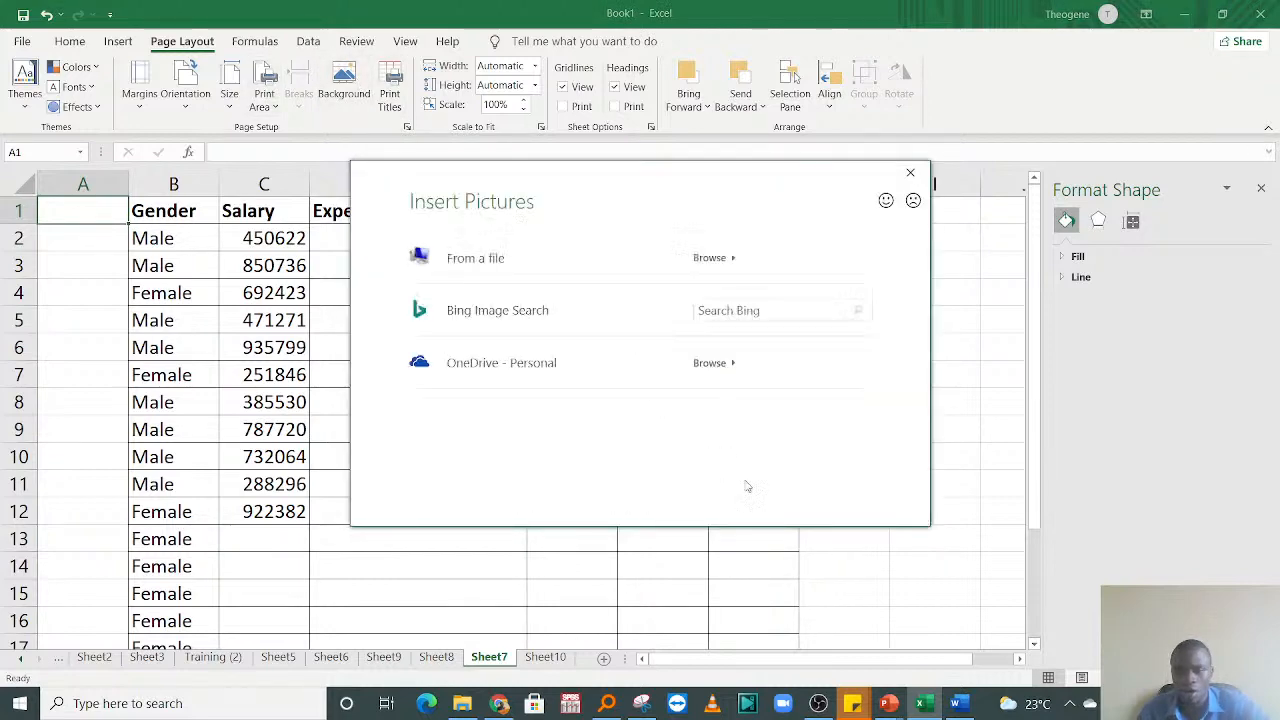
left_click(513, 266)
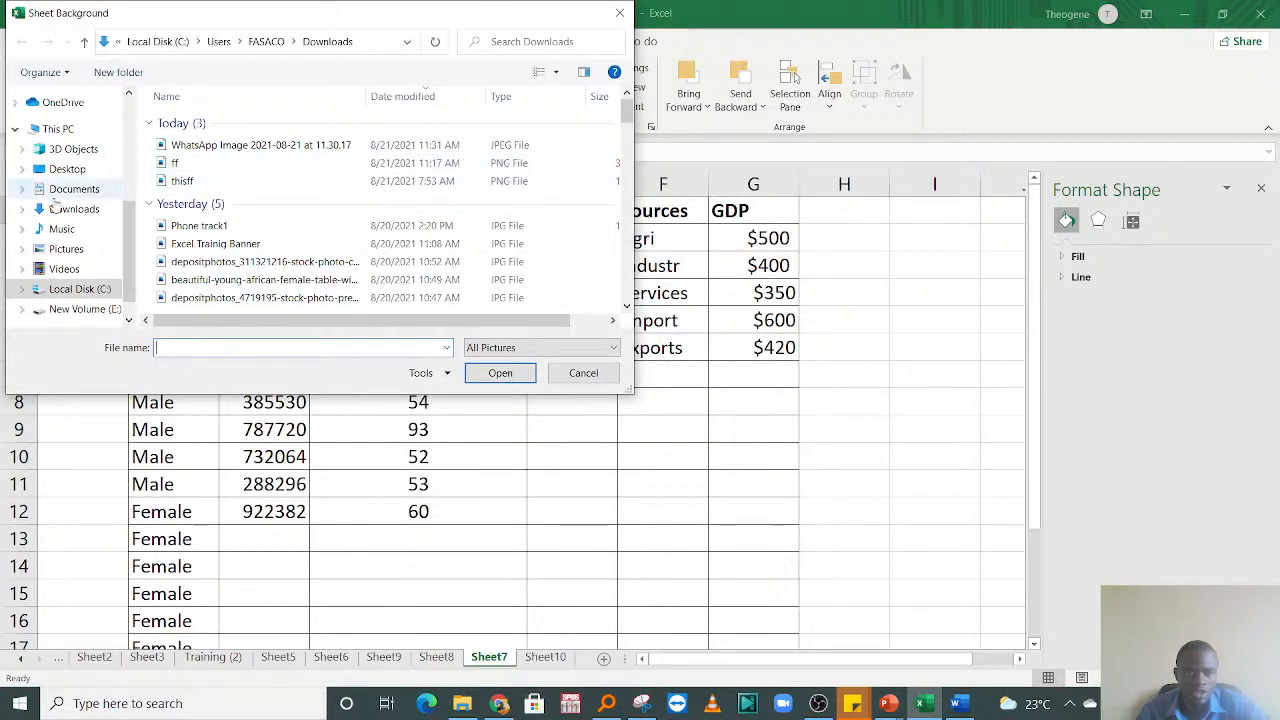
left_click(556, 73)
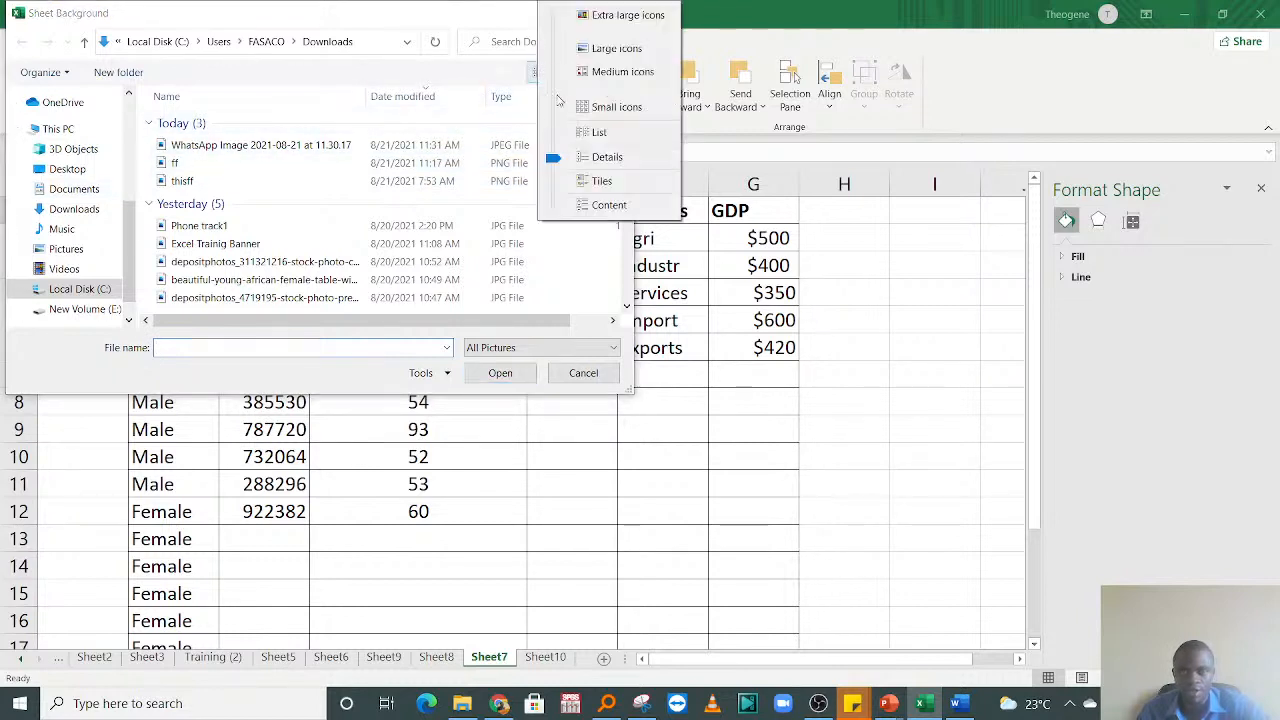
left_click(600, 71)
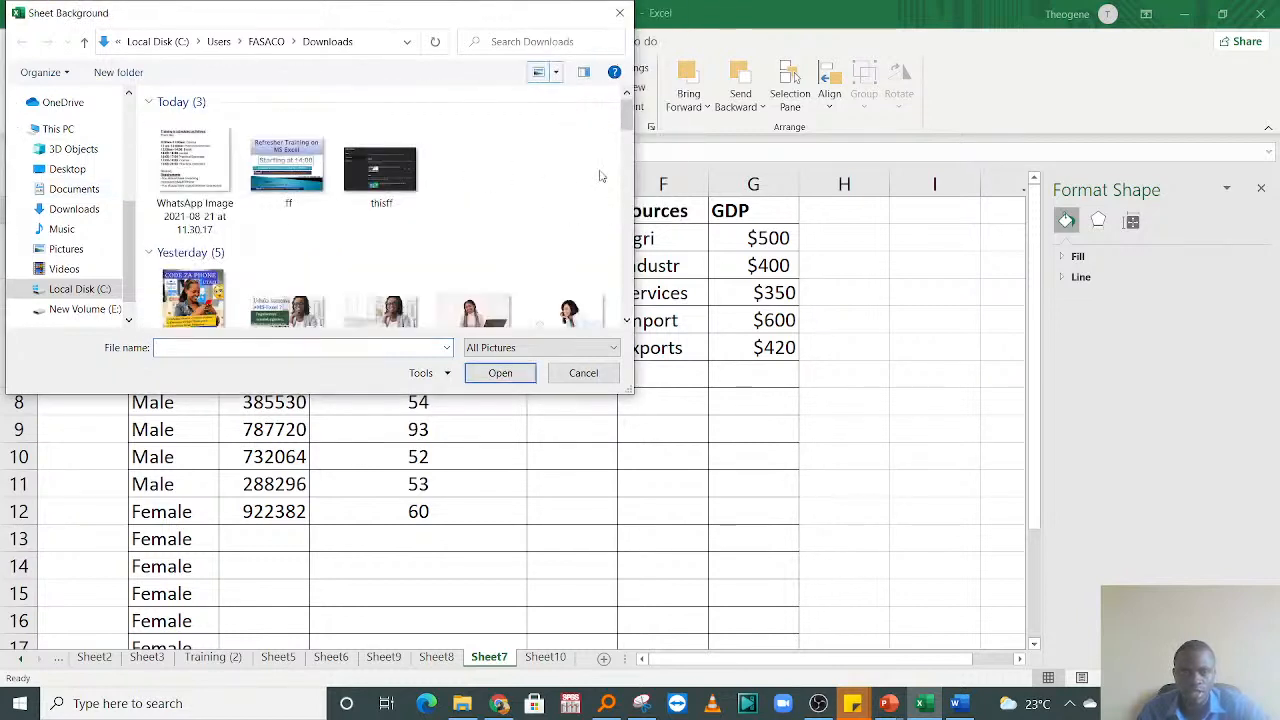
left_click_drag(627, 120, 628, 190)
left_click(381, 205)
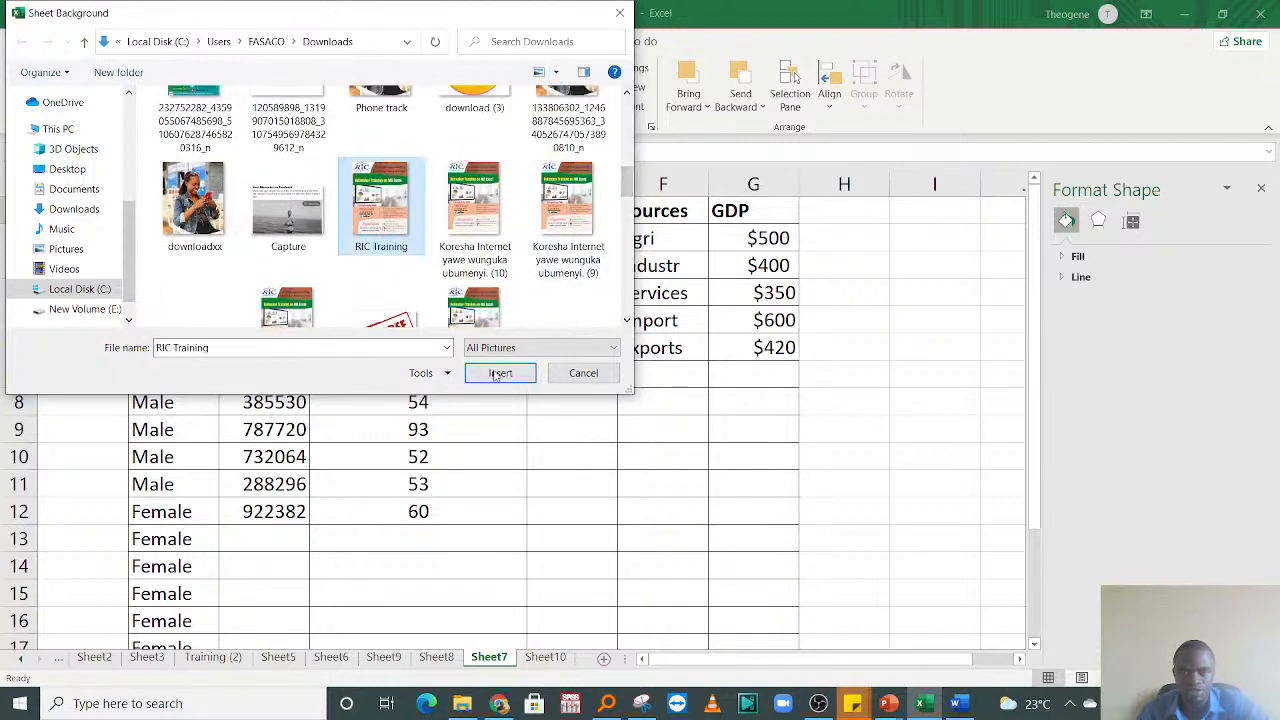
left_click(499, 373)
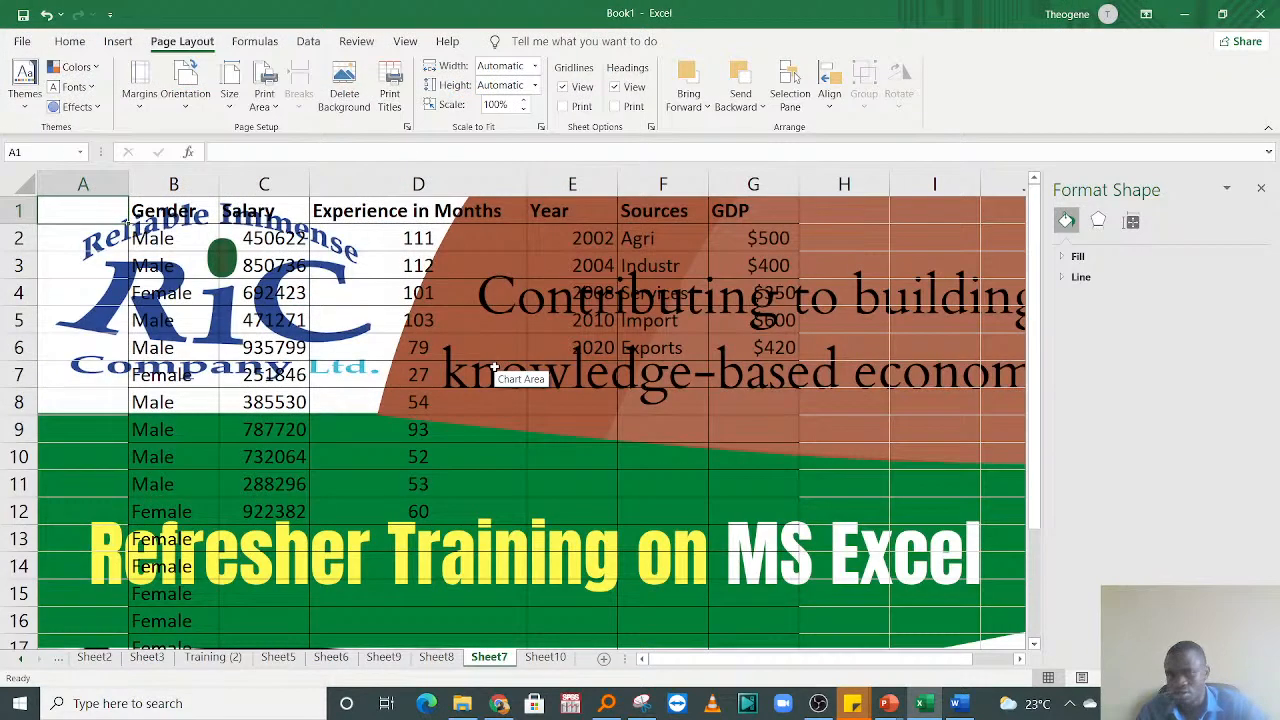
left_click(714, 512)
left_click(580, 375)
left_click(701, 347)
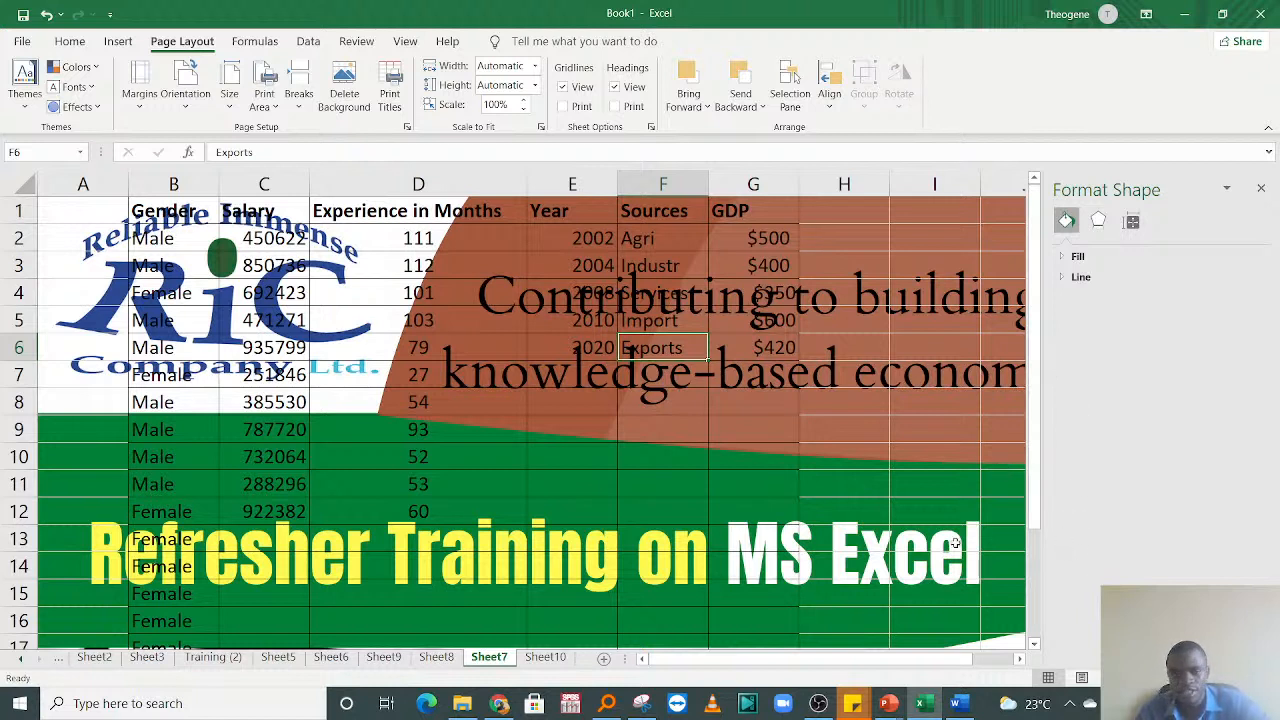
left_click(535, 376)
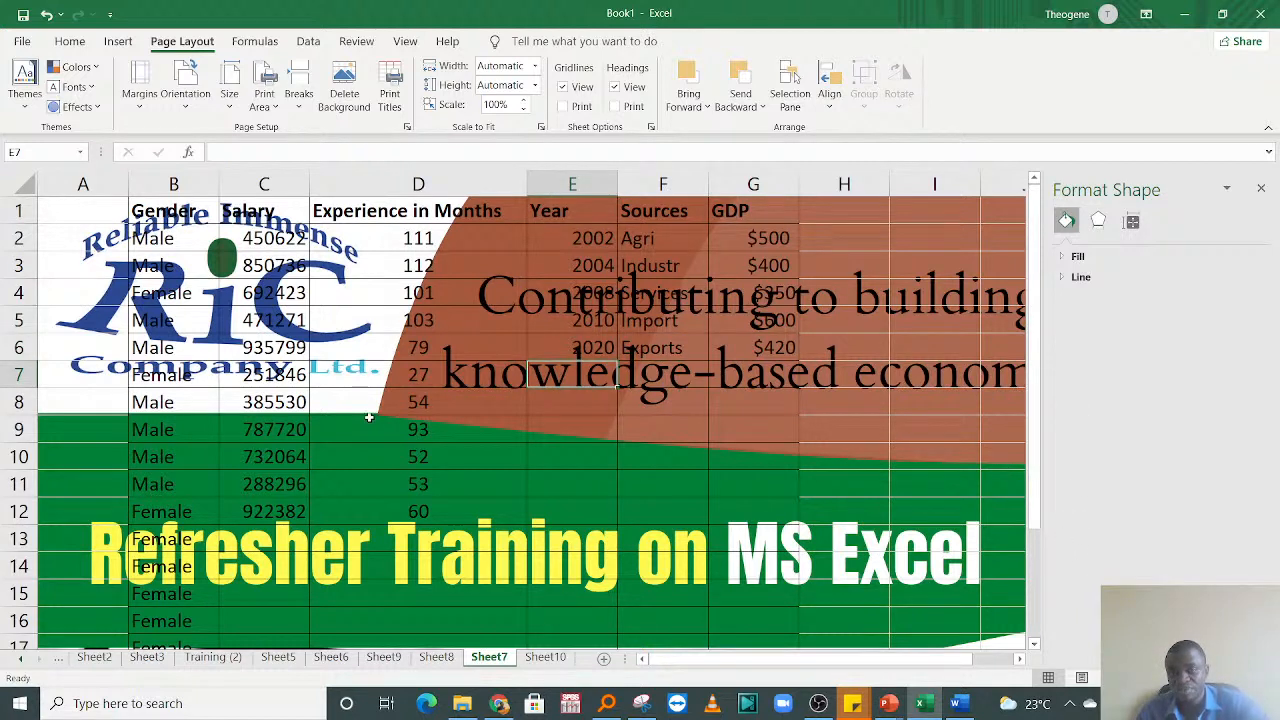
left_click(510, 478)
left_click(681, 433)
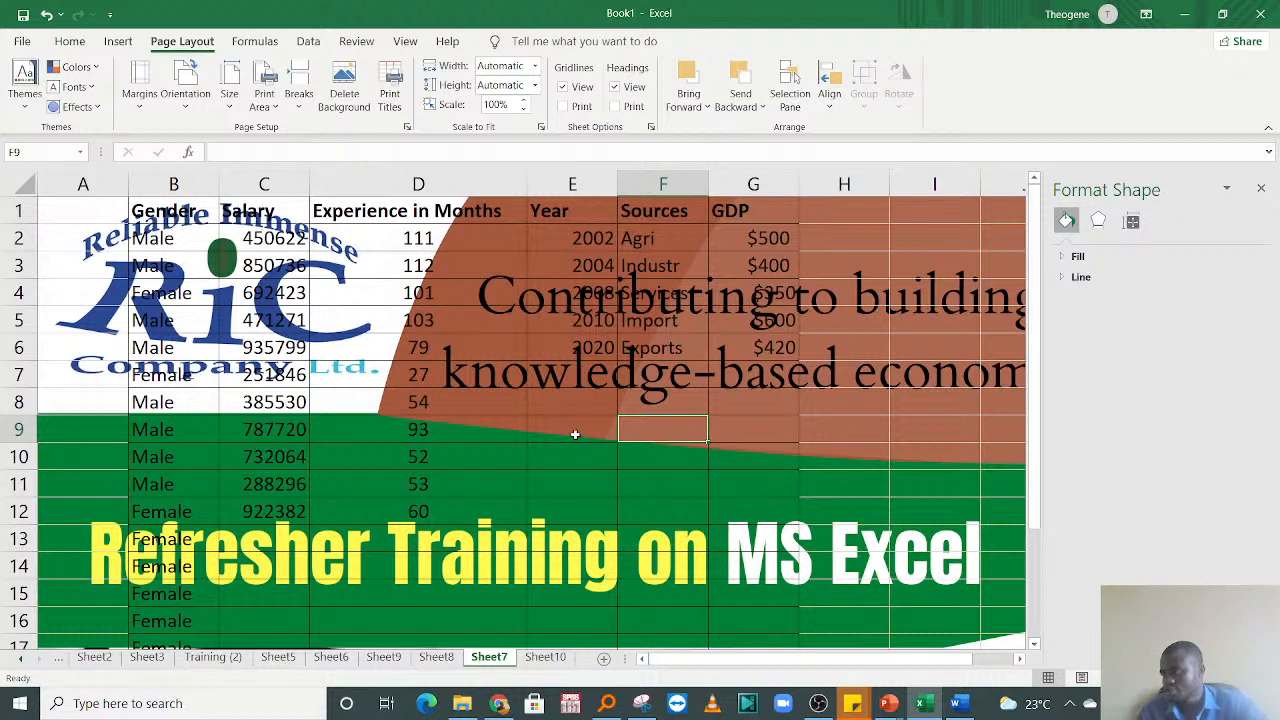
left_click(446, 328)
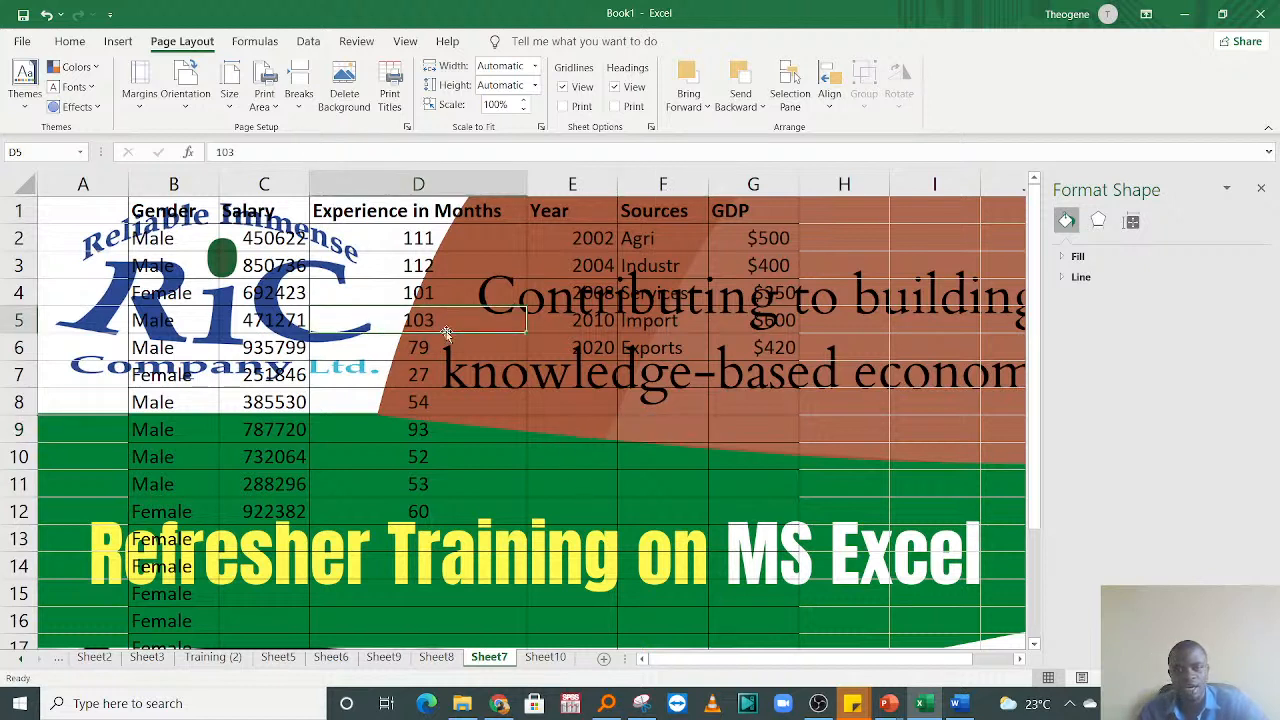
left_click(571, 398)
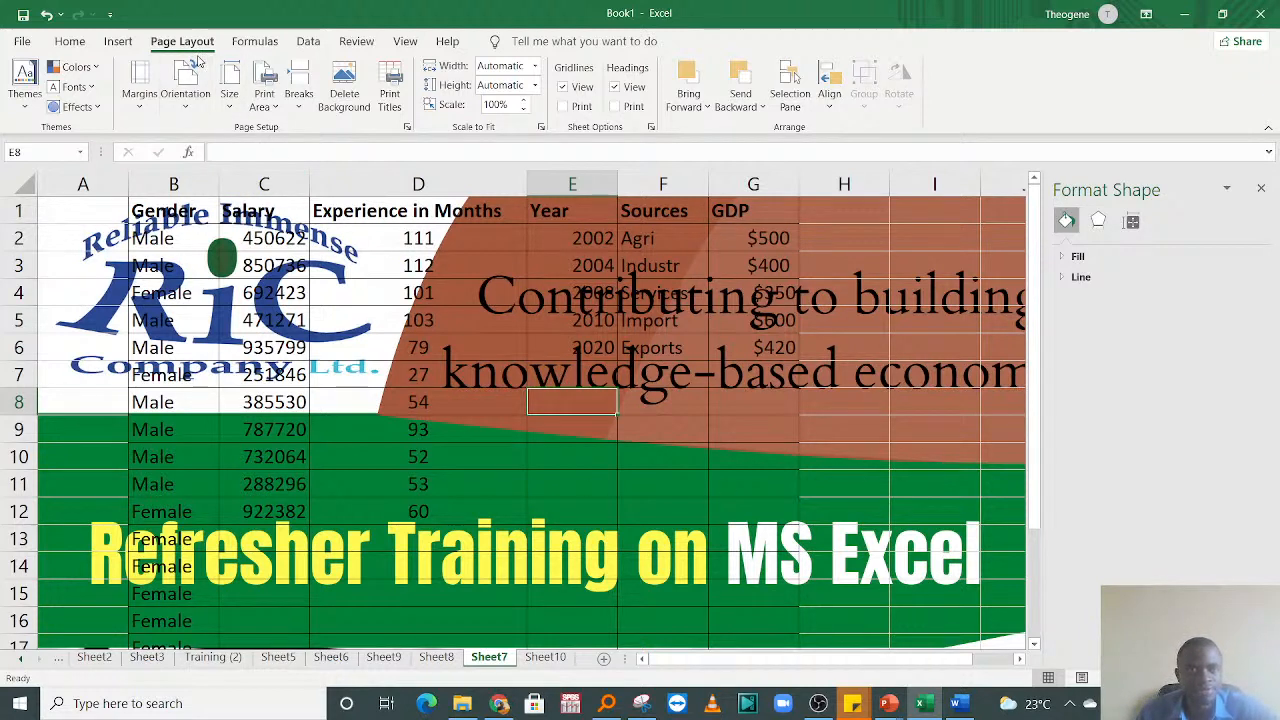
left_click(122, 42)
left_click(64, 41)
left_click(651, 396)
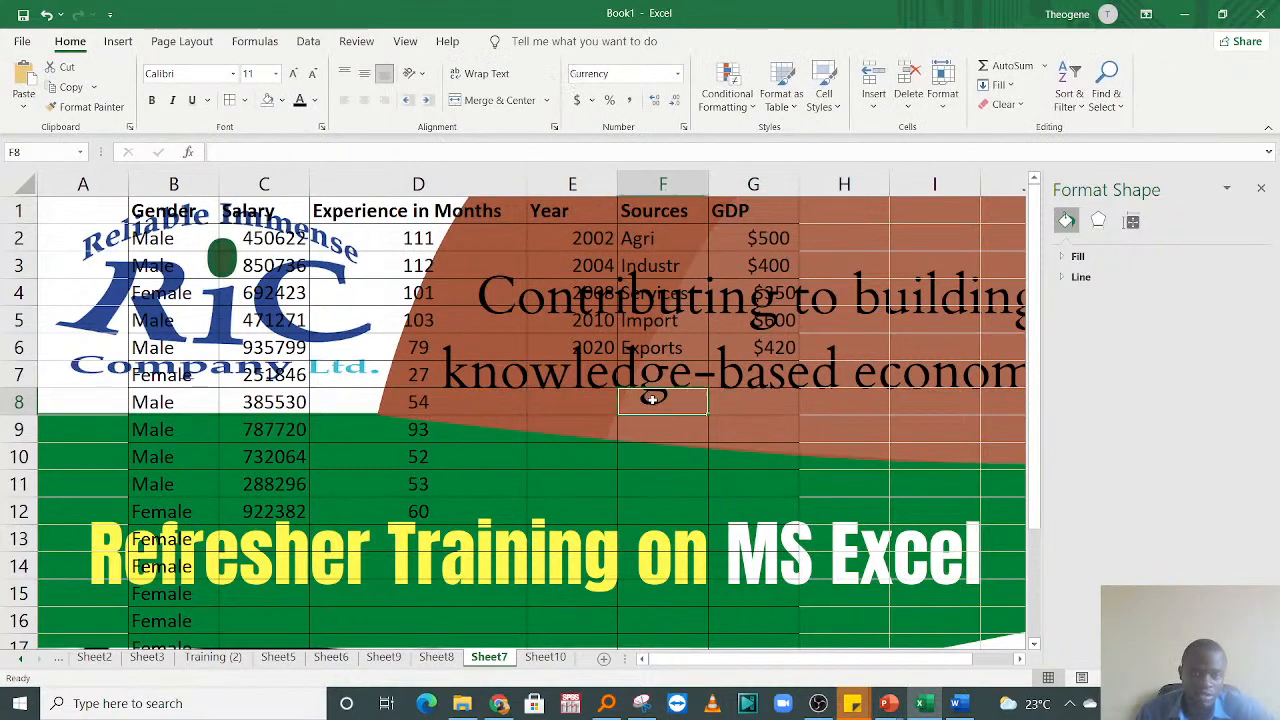
Step: Delete the background picture from Sheet7
left_click(184, 44)
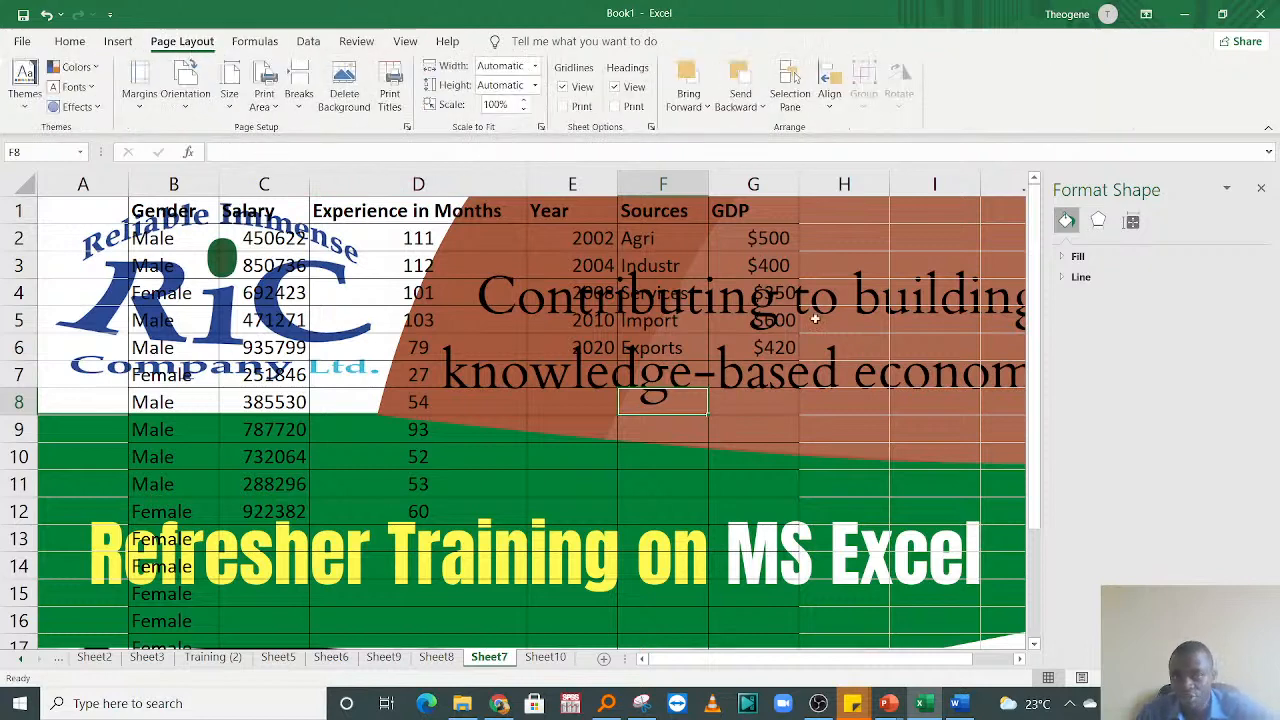
left_click(533, 288)
left_click(64, 42)
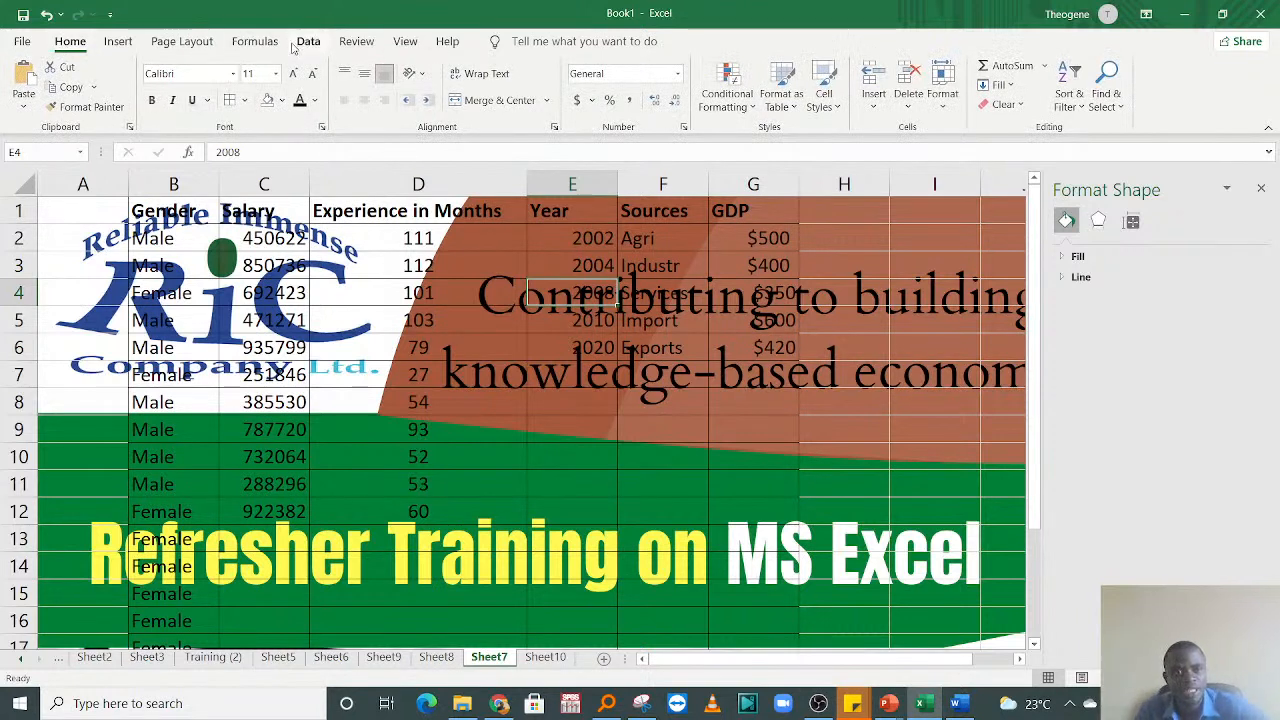
left_click(200, 44)
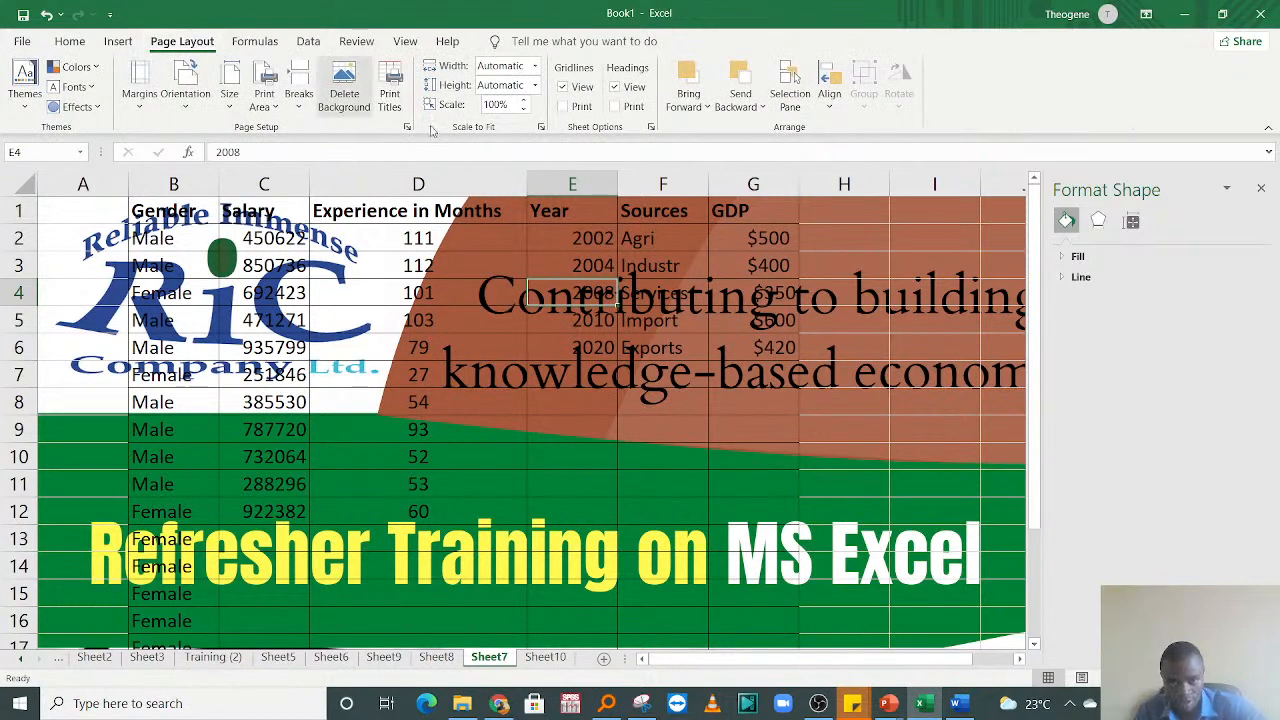
left_click(343, 86)
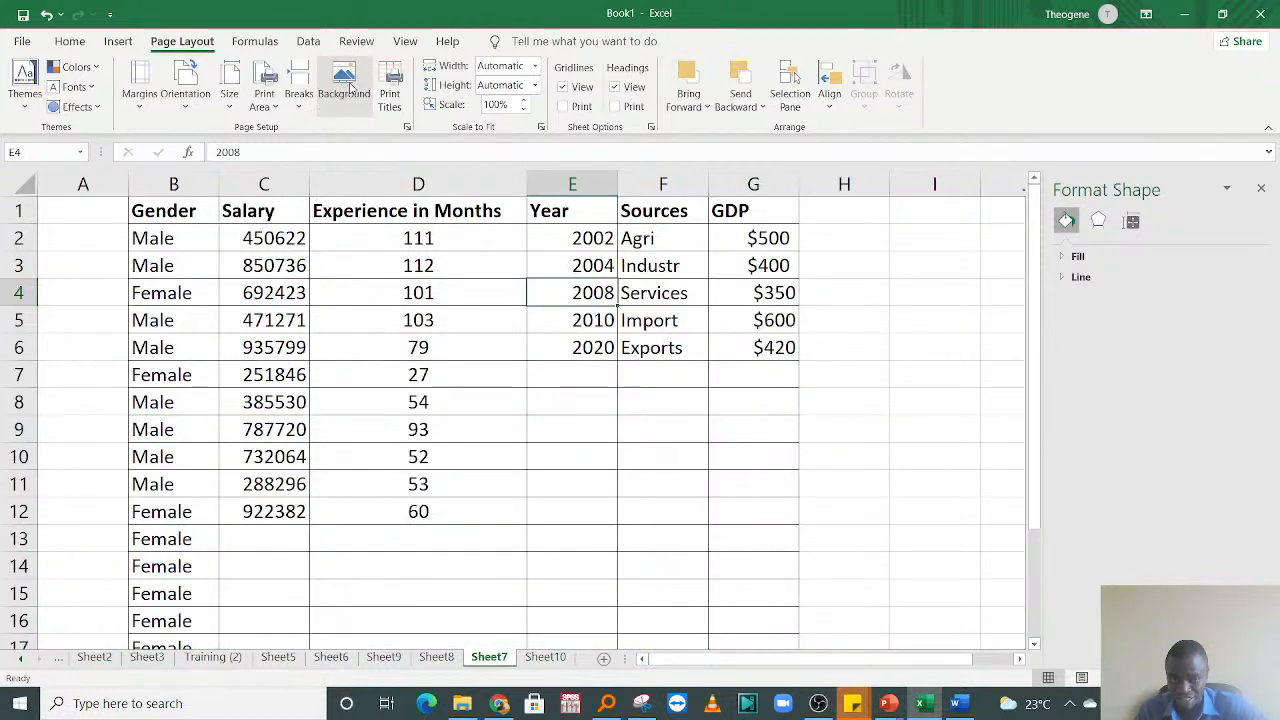
left_click(573, 400)
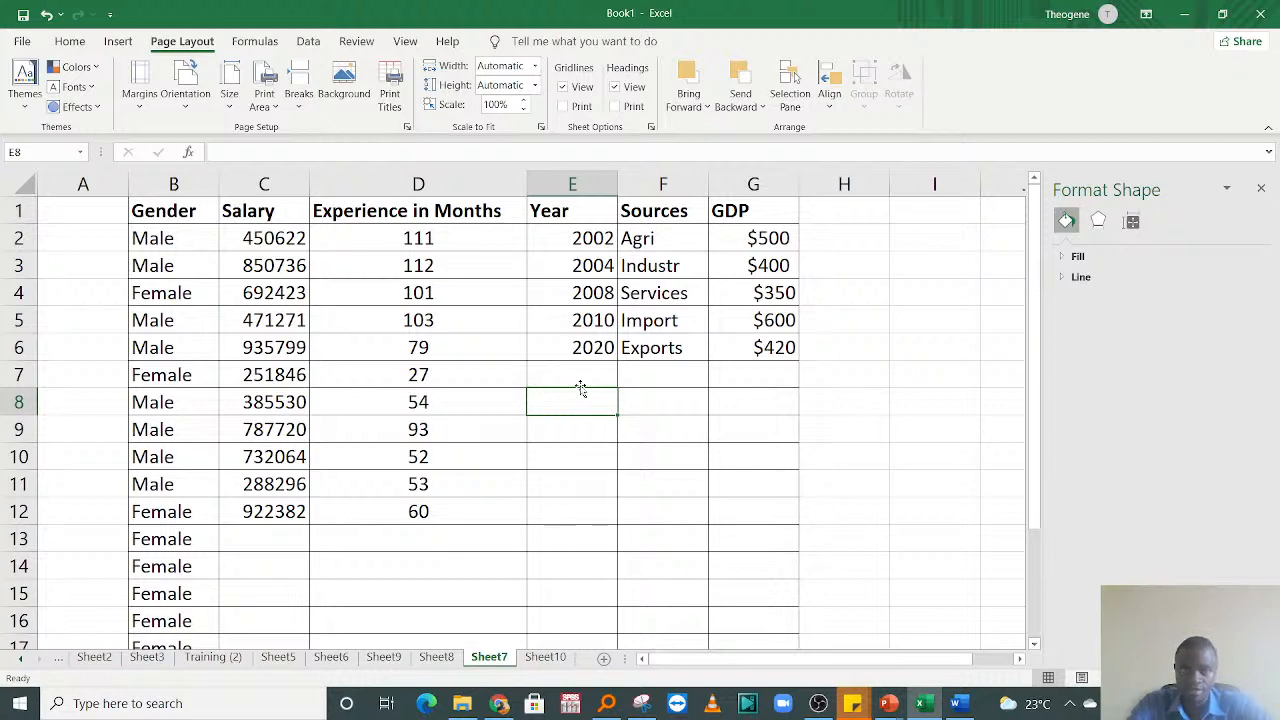
Step: Bring up the review commands for Sheet7 and select the empty cell E9
left_click(356, 41)
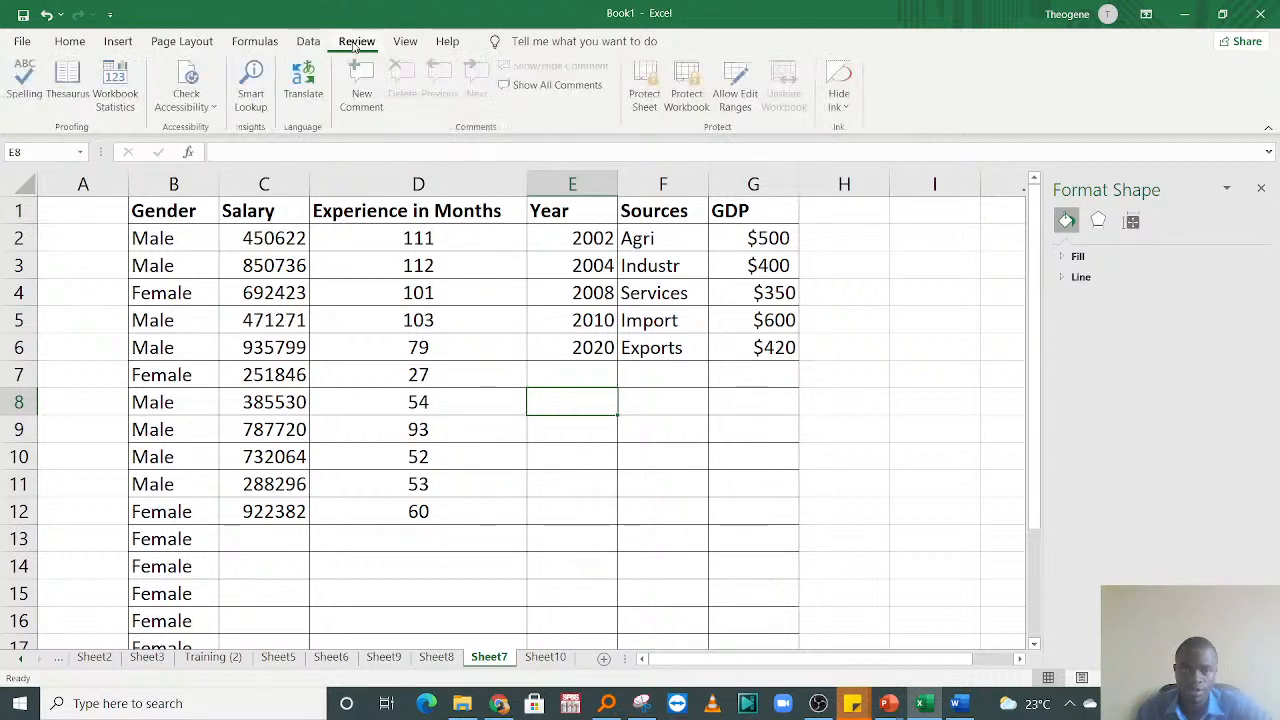
left_click(234, 43)
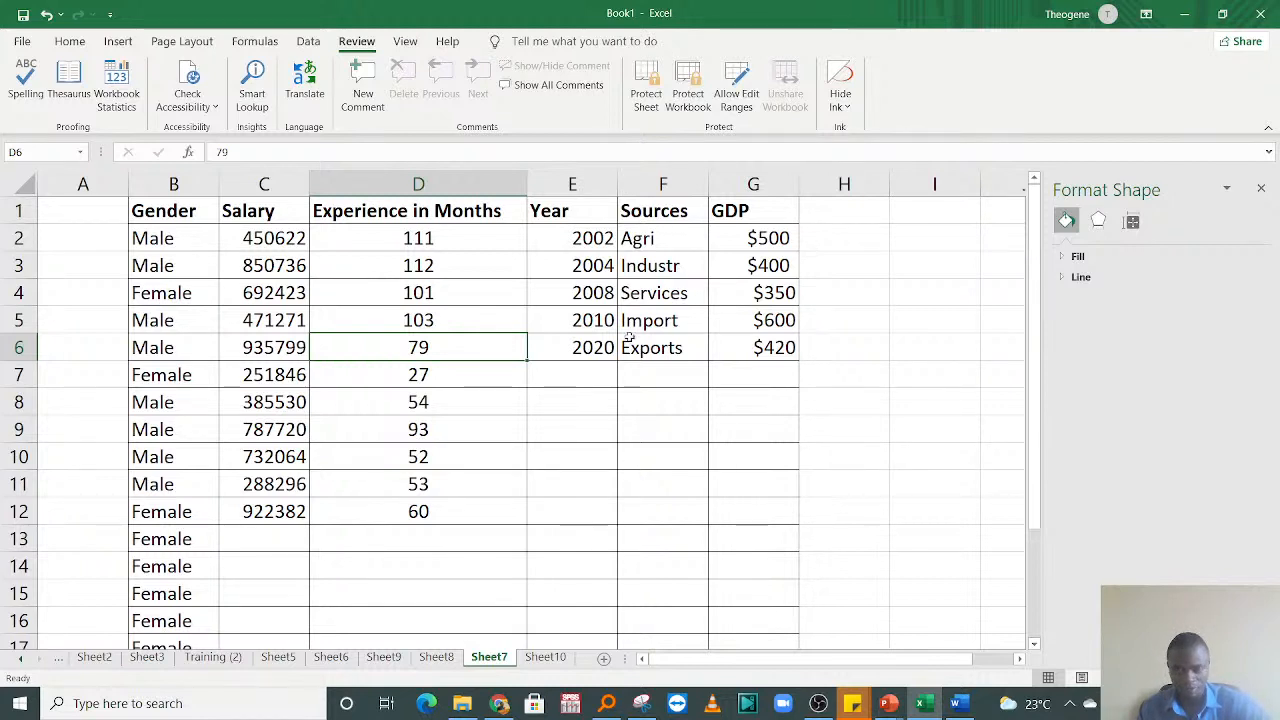
left_click(572, 420)
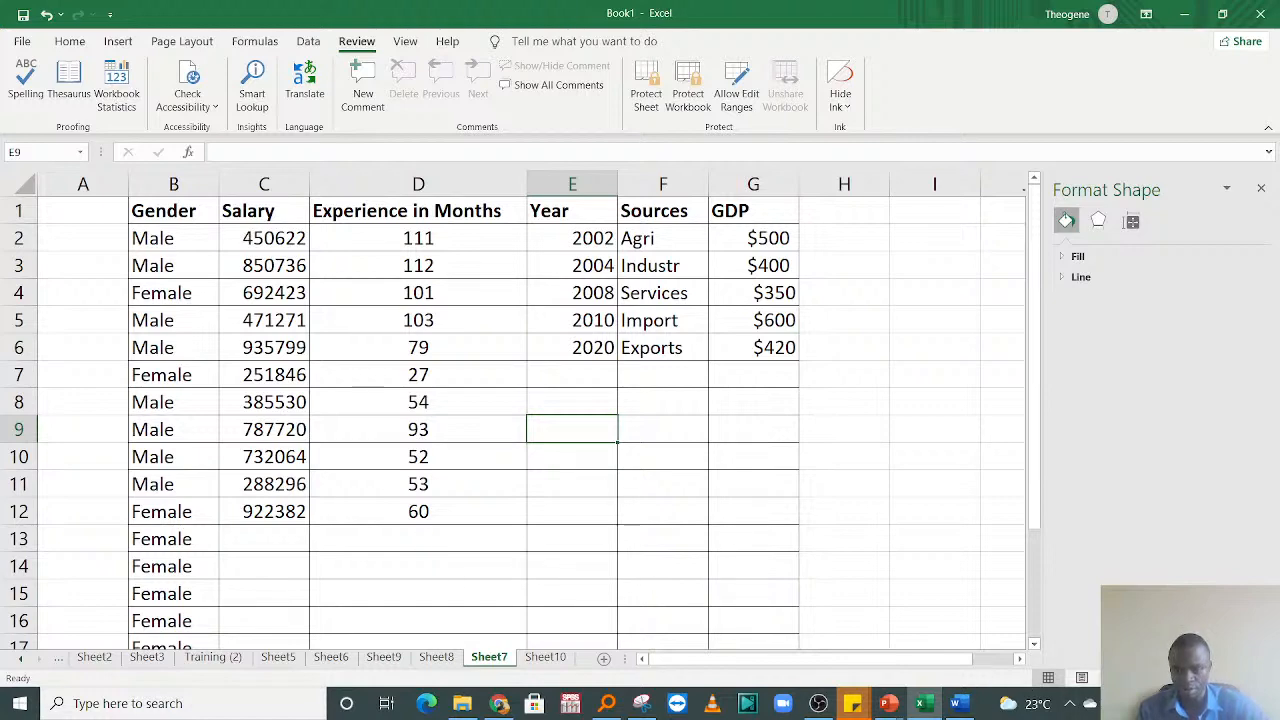
Step: Switch Sheet7 to page break preview, return it to normal view, and enlarge the sheet
left_click(1115, 678)
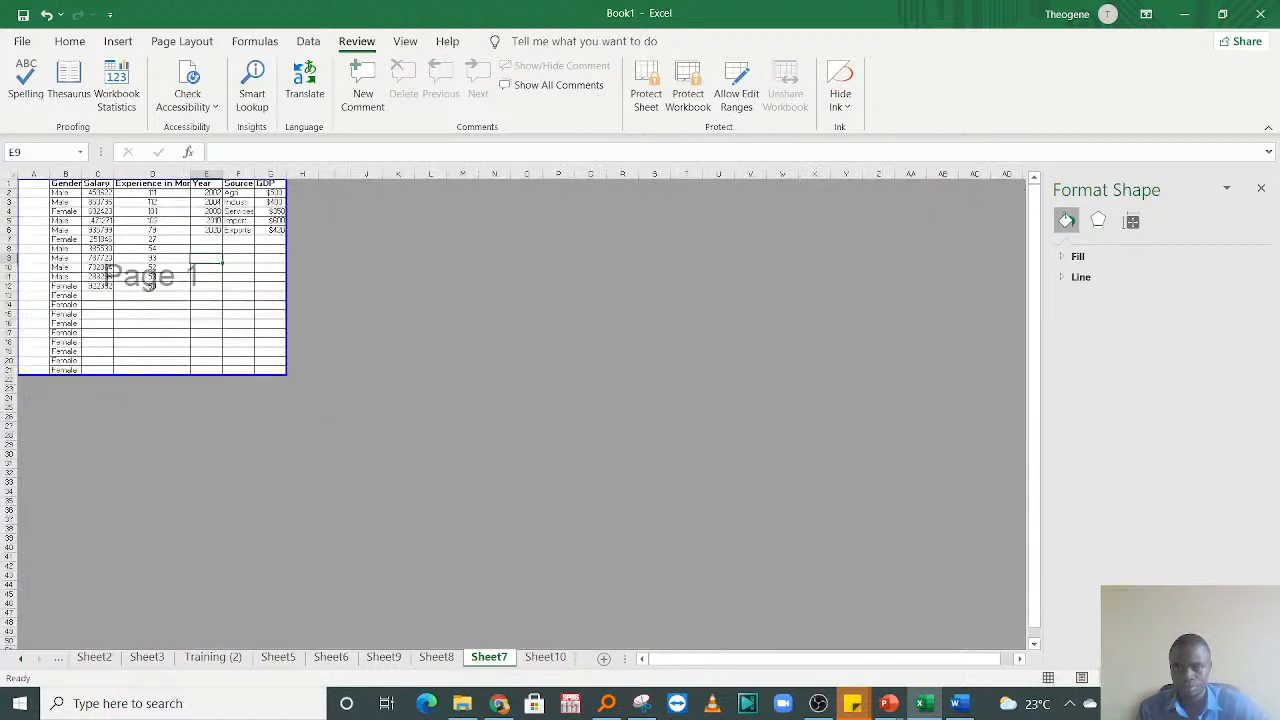
left_click(1048, 678)
left_click(1228, 678)
left_click(1228, 678)
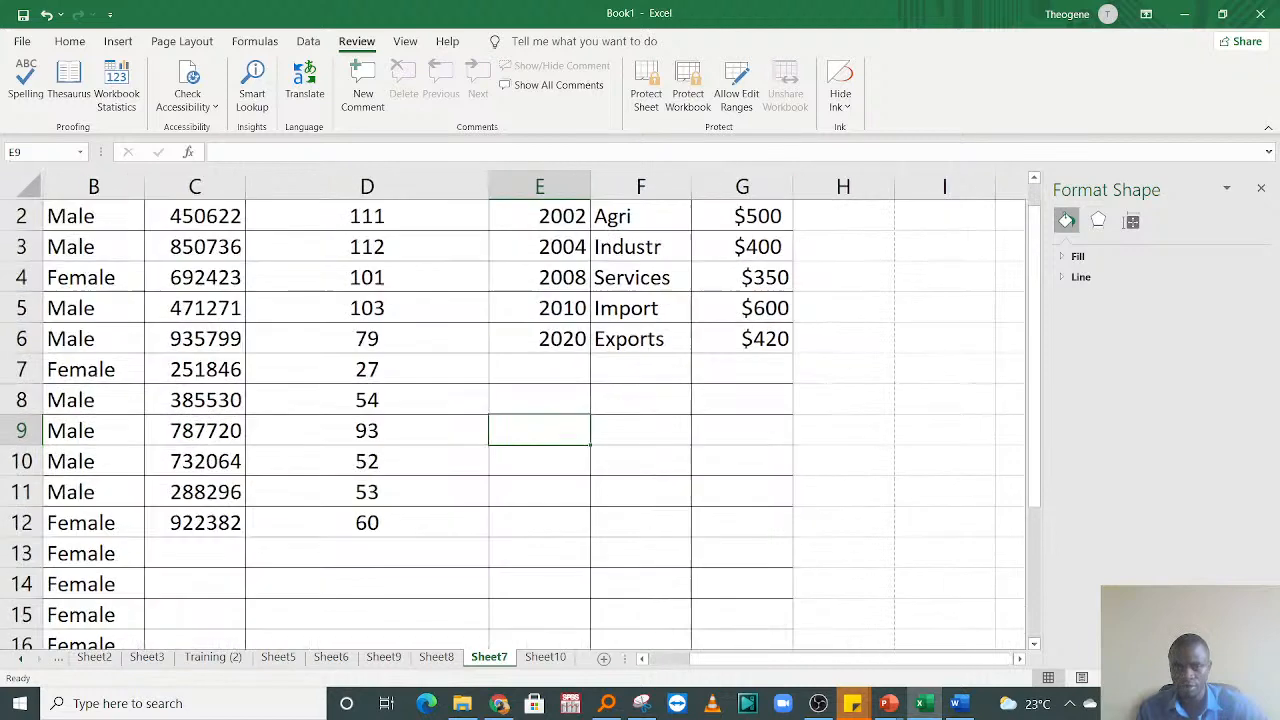
left_click(1228, 678)
left_click(1228, 678)
left_click(1228, 678)
Step: Move the cell selection to D7 in the Experience in Months column
left_click_drag(625, 505, 612, 206)
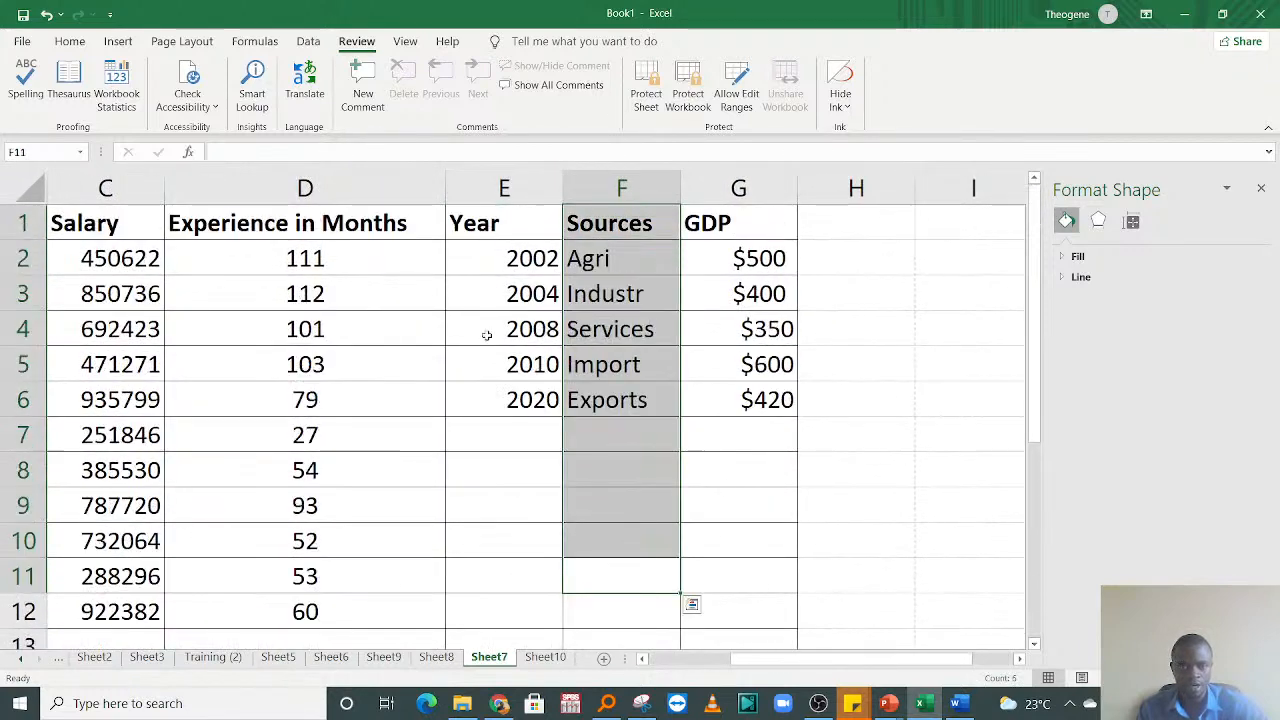
left_click(320, 363)
left_click(295, 300)
key("Left")
key("Left")
key("Left")
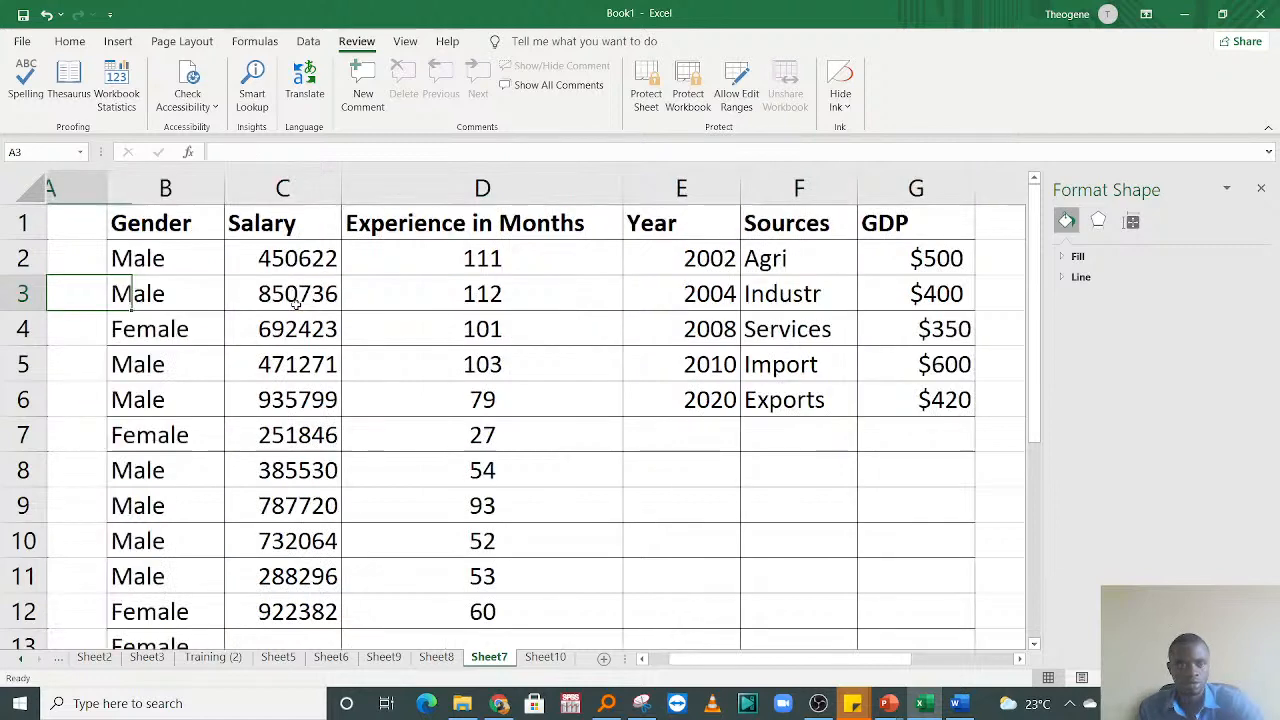
left_click(545, 398)
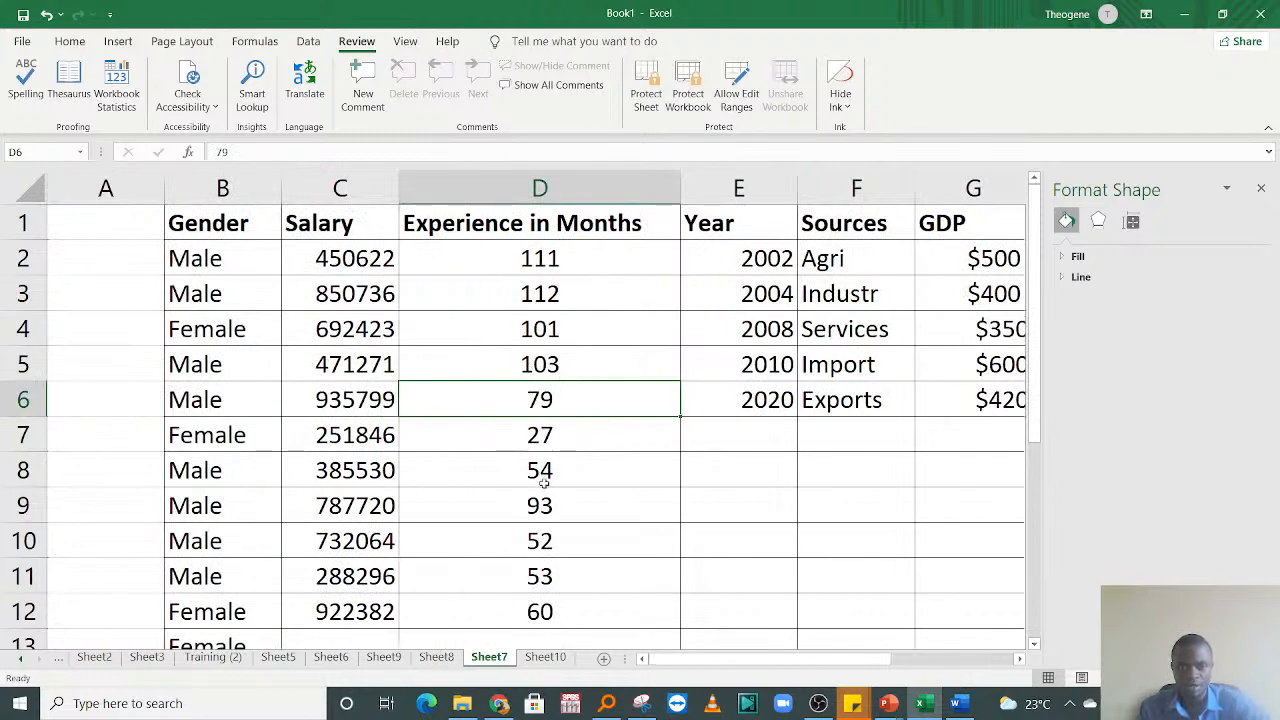
left_click(541, 430)
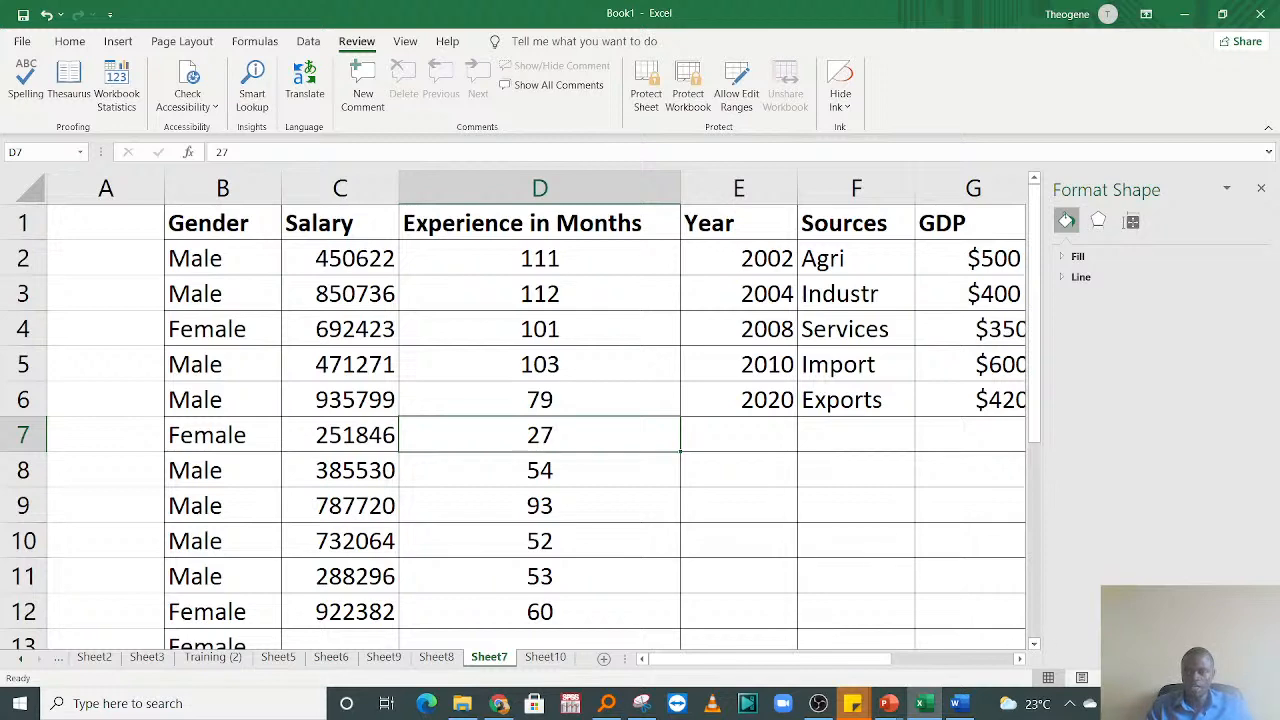
Step: Insert a new comment on cell D7 and clear the default author name from it
left_click(1229, 678)
left_click(1229, 678)
left_click(1229, 678)
left_click(1229, 678)
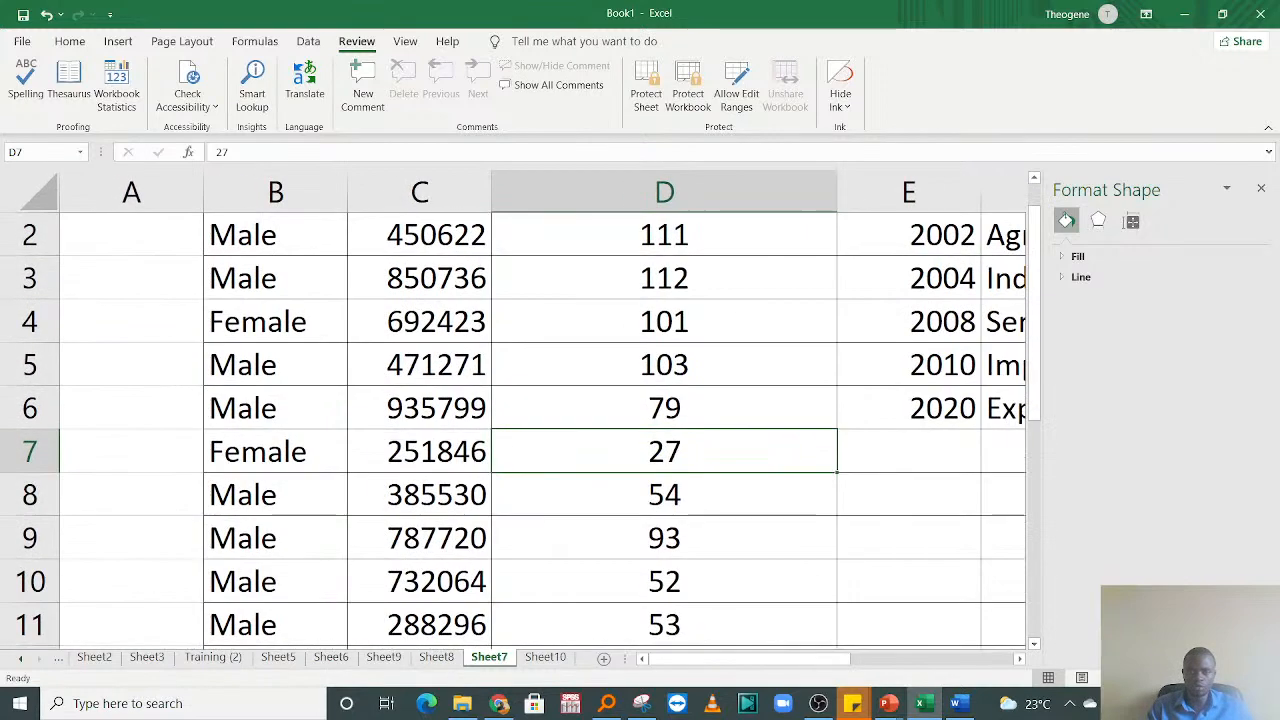
left_click(1229, 678)
left_click(954, 470)
left_click(720, 397)
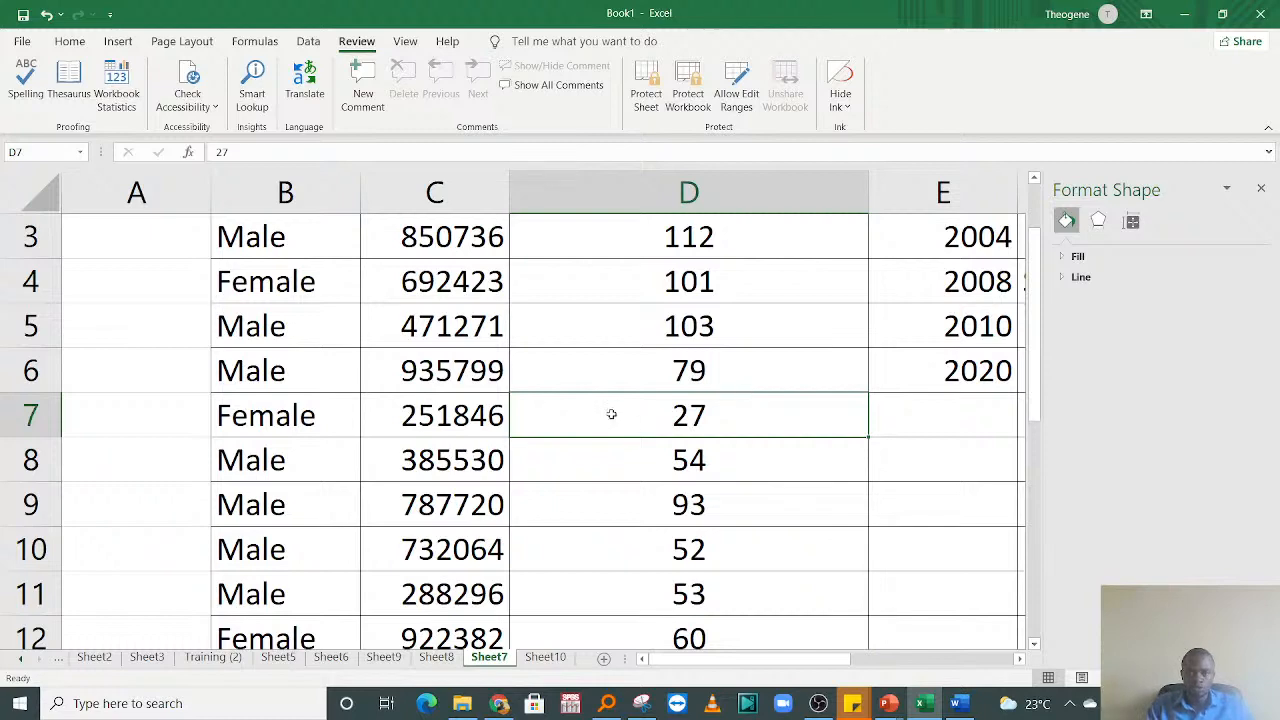
left_click(363, 80)
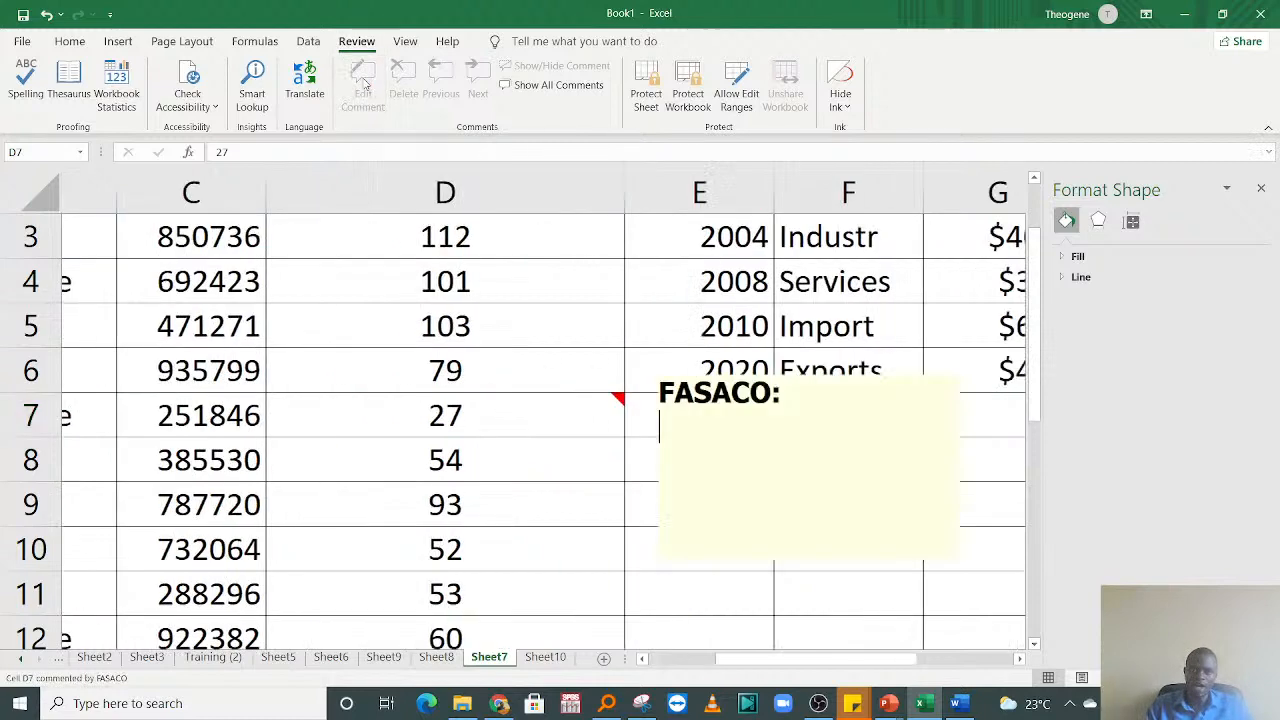
key("BackSpace")
key("BackSpace")
key("BackSpace")
key("BackSpace")
key("BackSpace")
key("BackSpace")
key("BackSpace")
key("BackSpace")
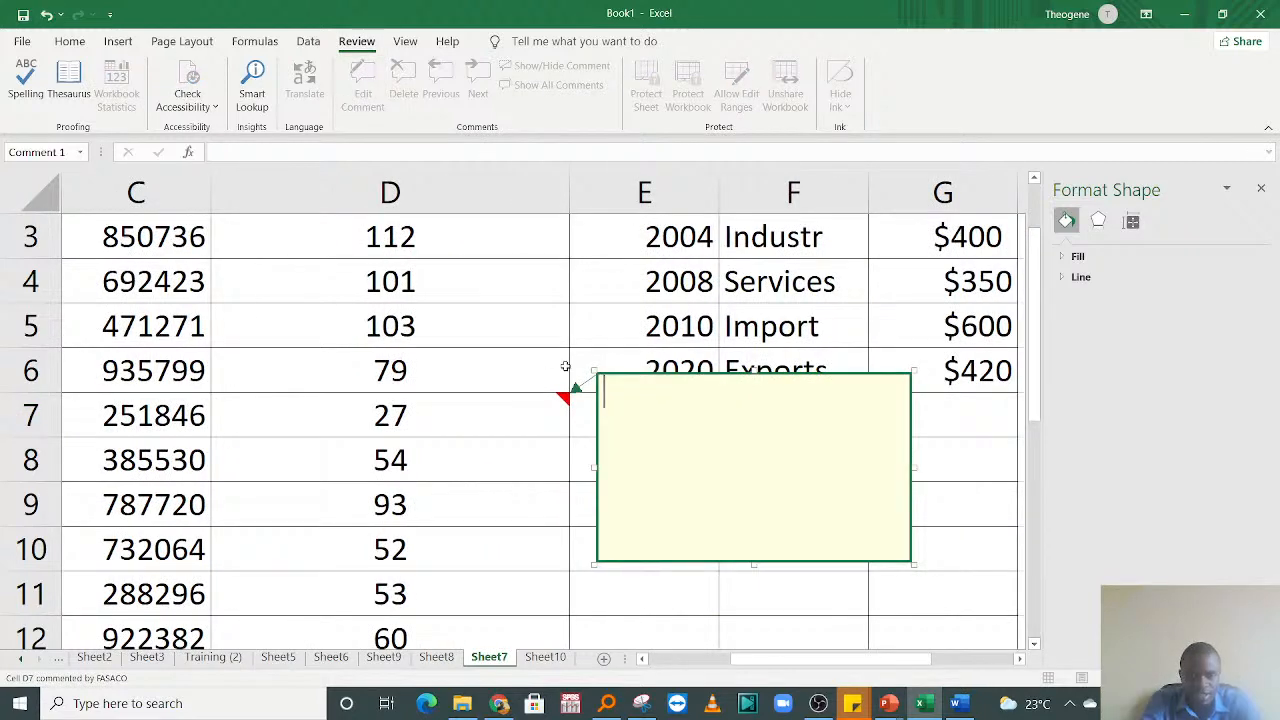
Step: Write "This is because the Employee is Young." as the comment on cell D7 and leave the comment box
type("Ths")
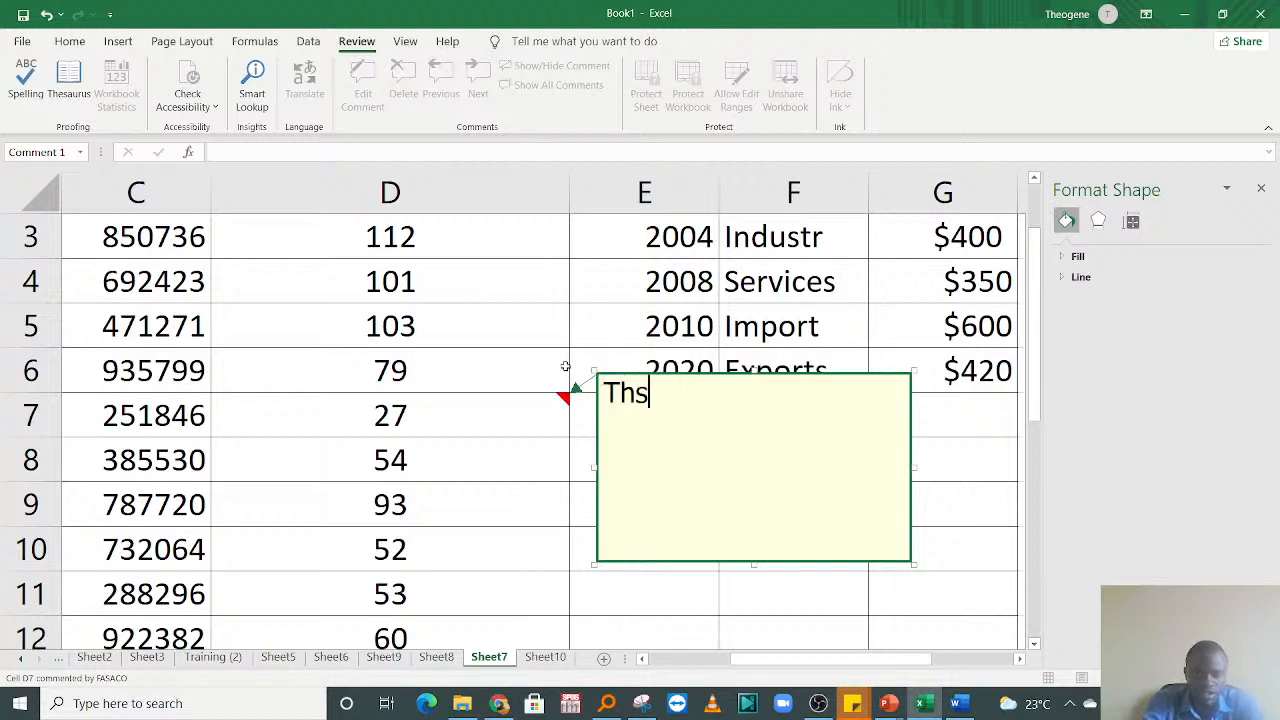
key("BackSpace")
type("is is be")
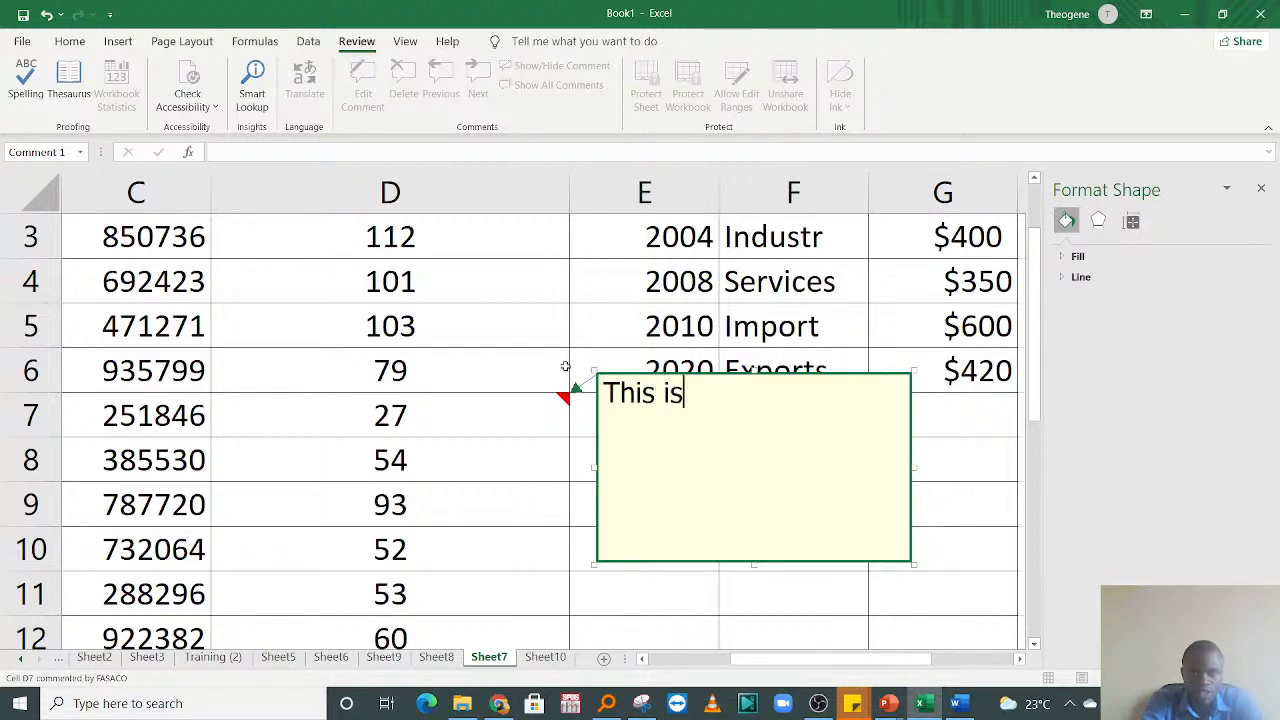
type("cause ")
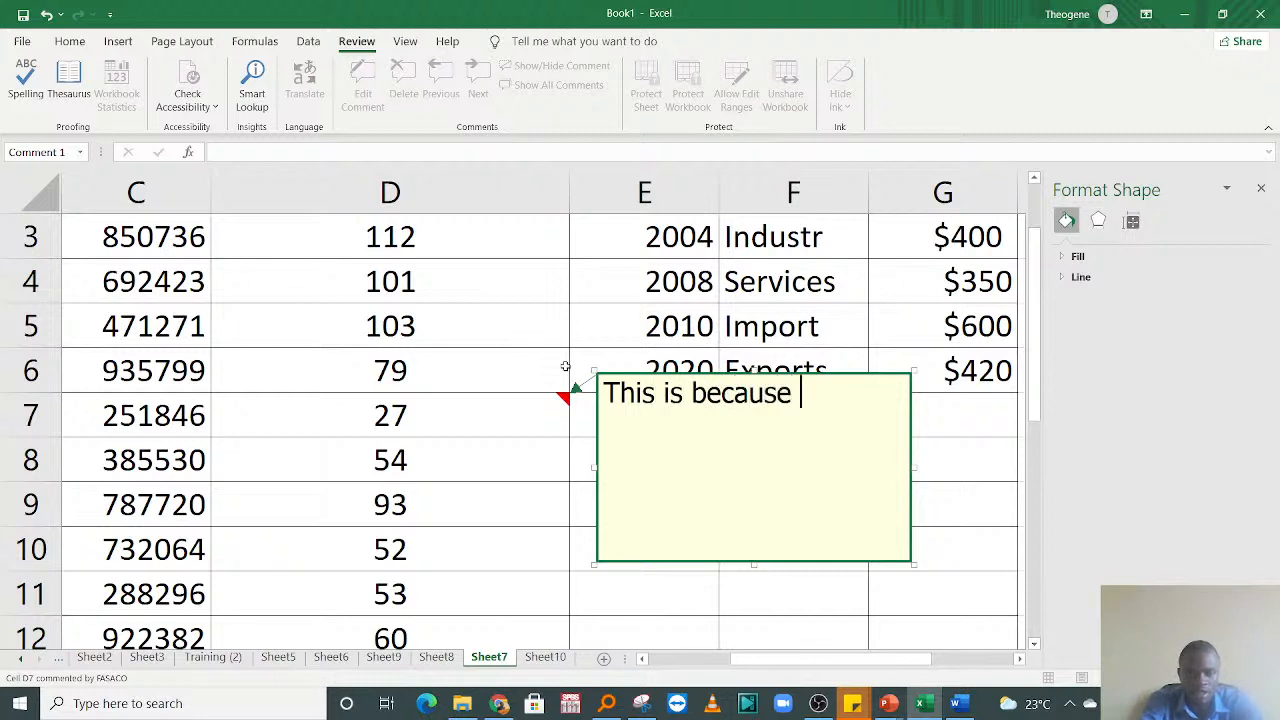
type("the Emp")
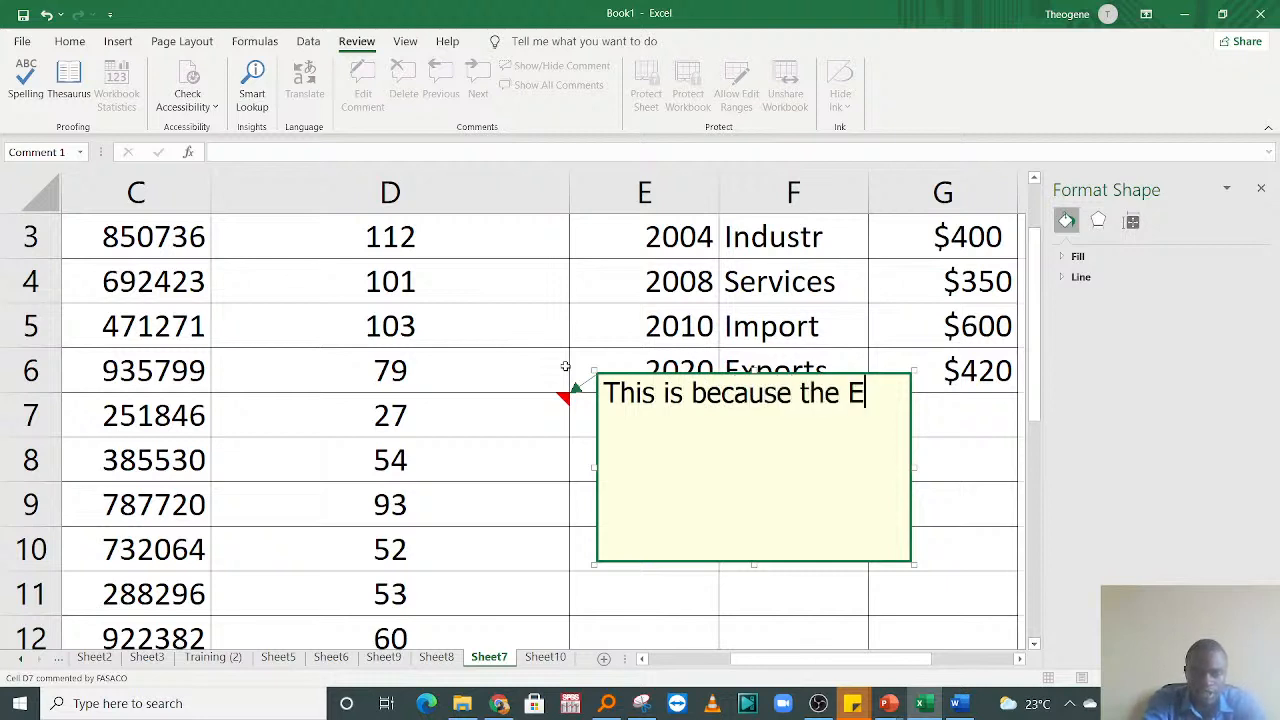
type("yee")
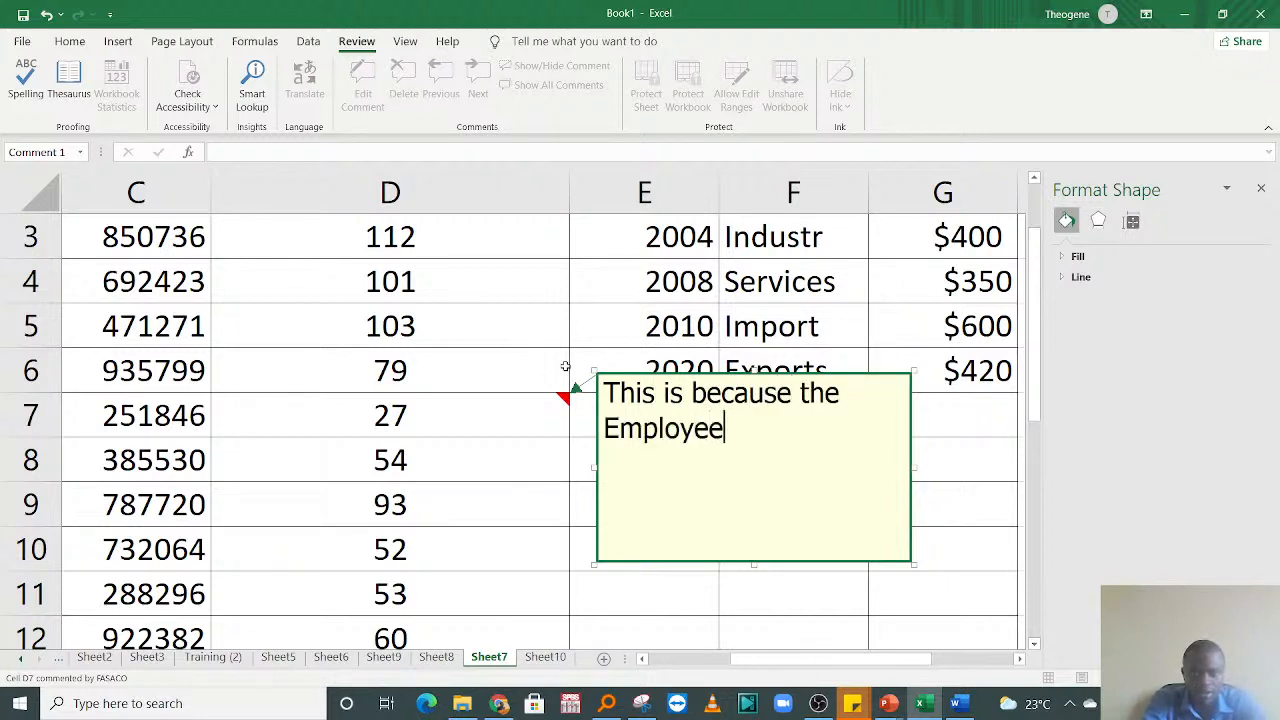
type(" is Young")
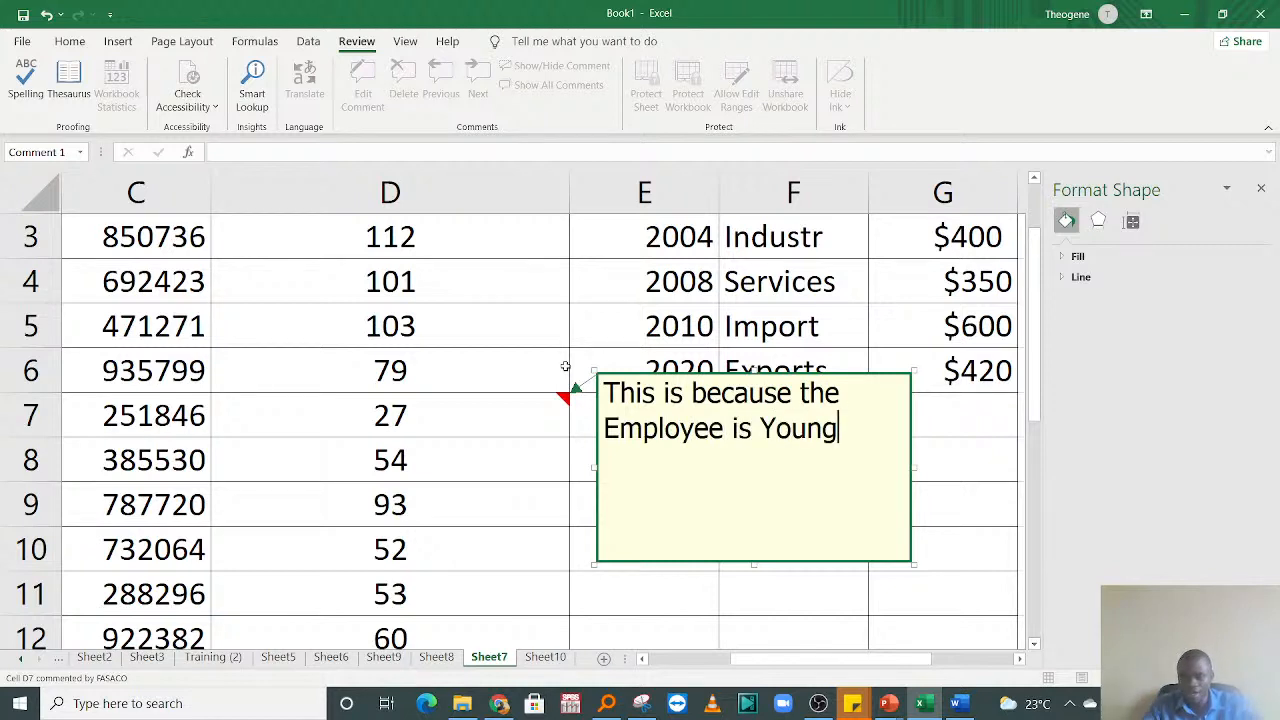
type(" and")
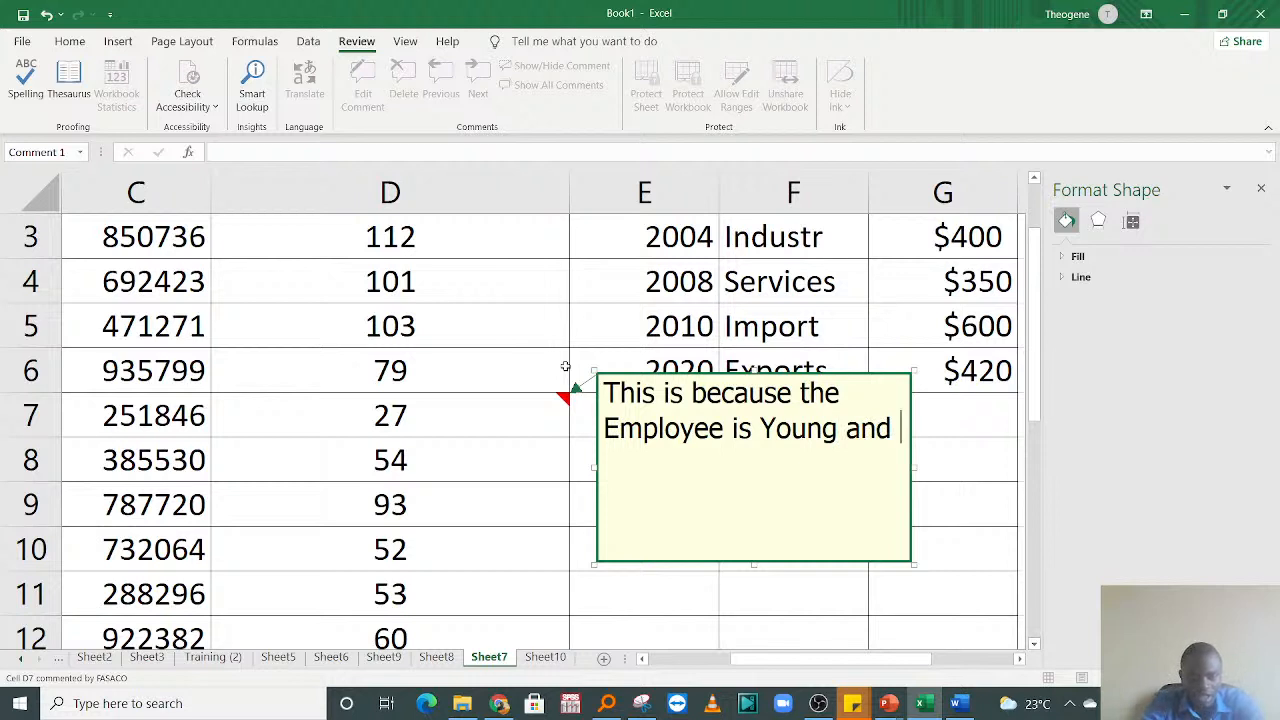
key("BackSpace")
key("BackSpace")
key("BackSpace")
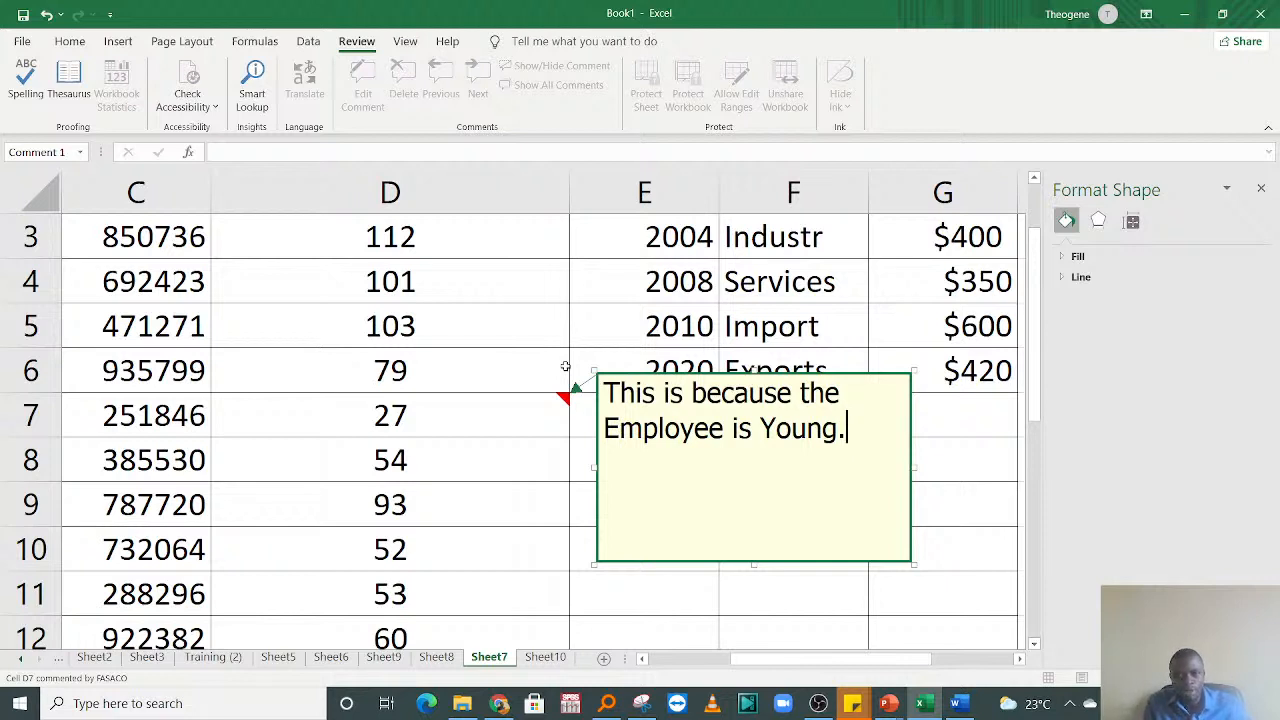
left_click(310, 460)
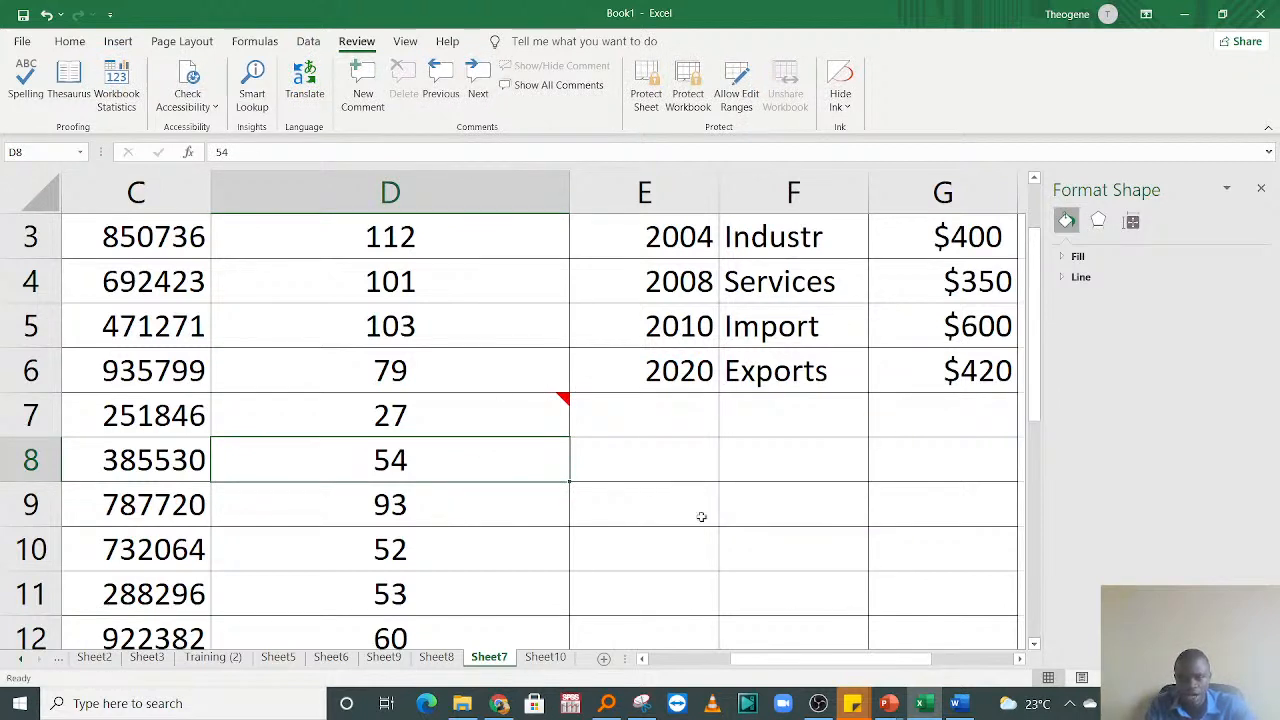
Step: Go back up to the column D heading, reselect cell D7, and display its comment to read it
key("Up")
key("Up")
key("Up")
key("Up")
key("Up")
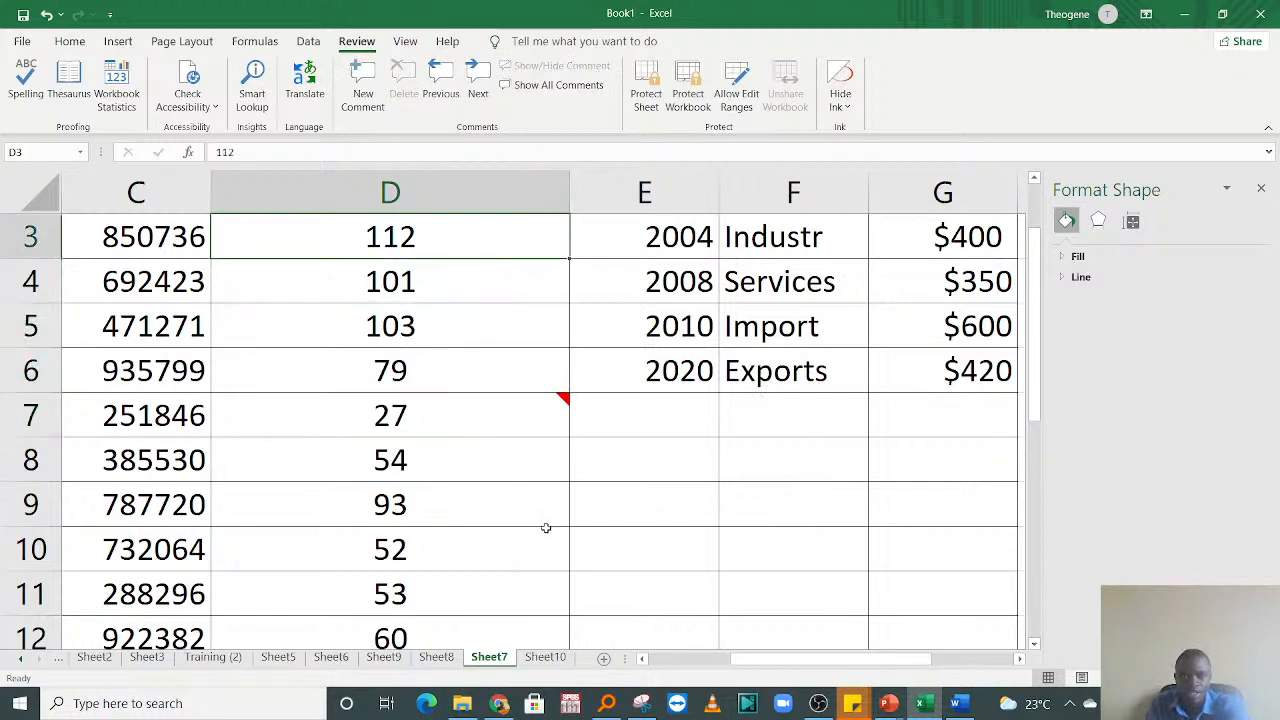
key("Up")
key("Up")
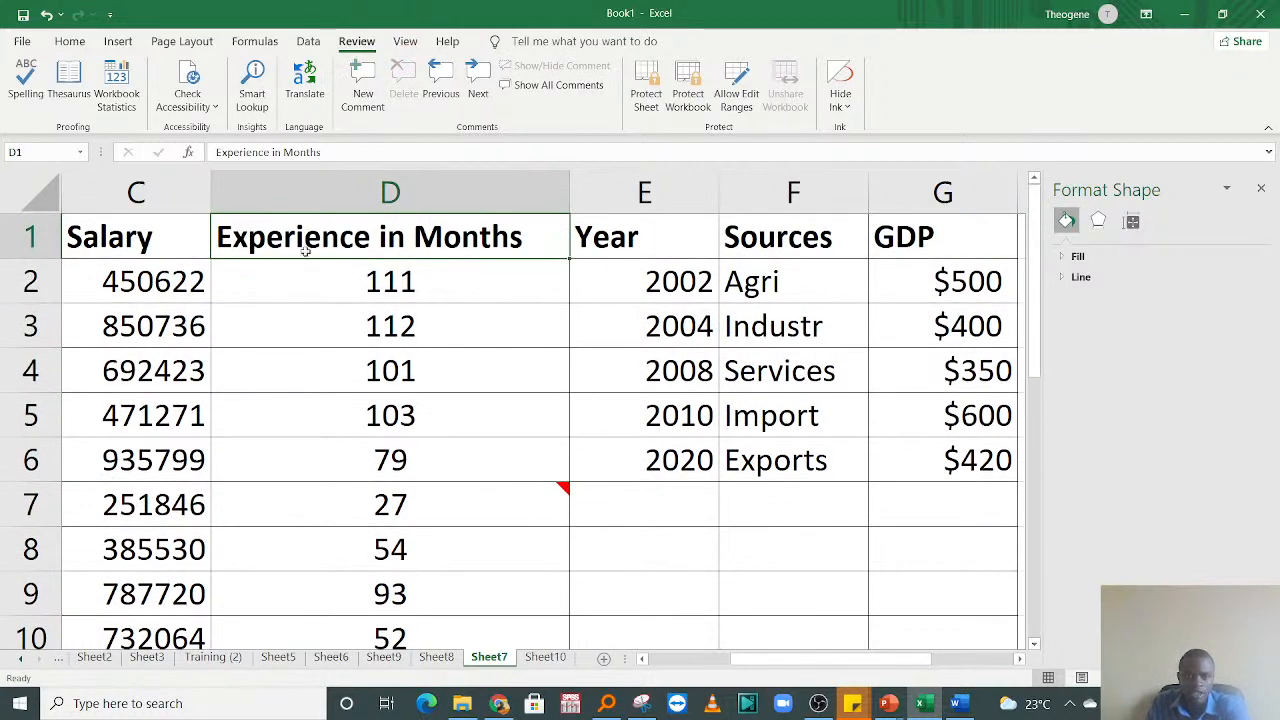
left_click(408, 370)
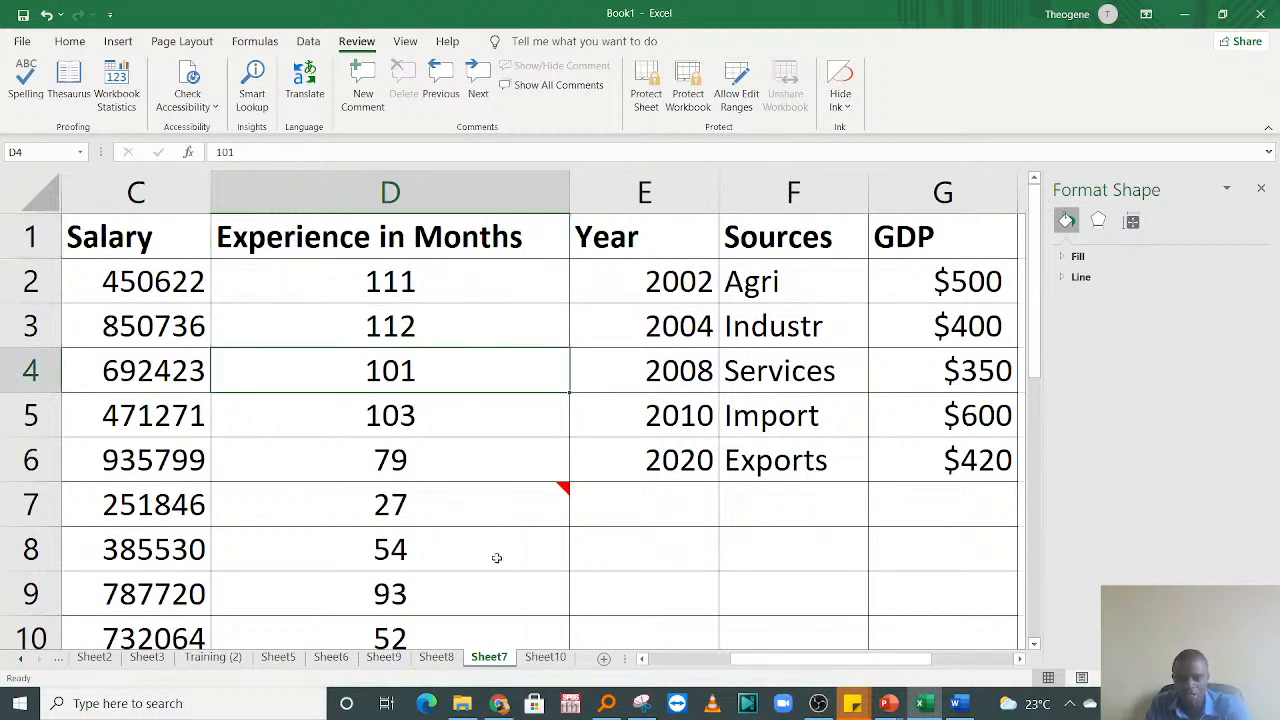
left_click(432, 497)
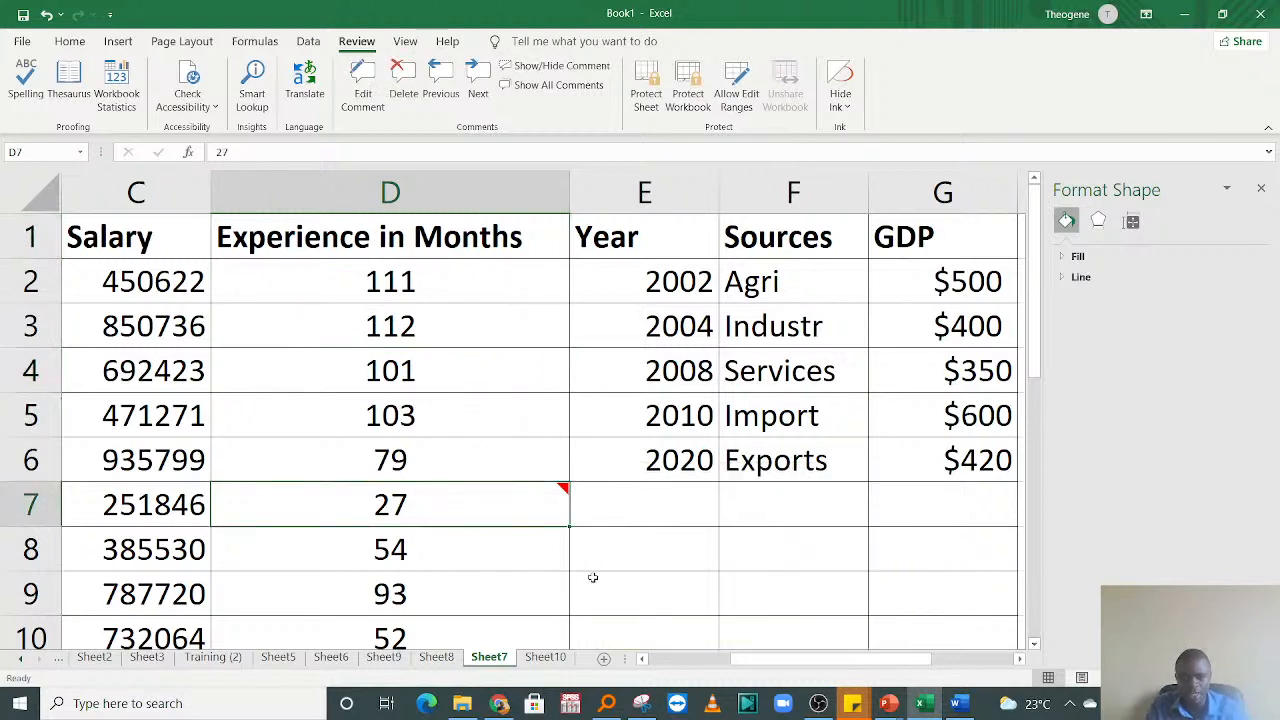
mouse_move(558, 489)
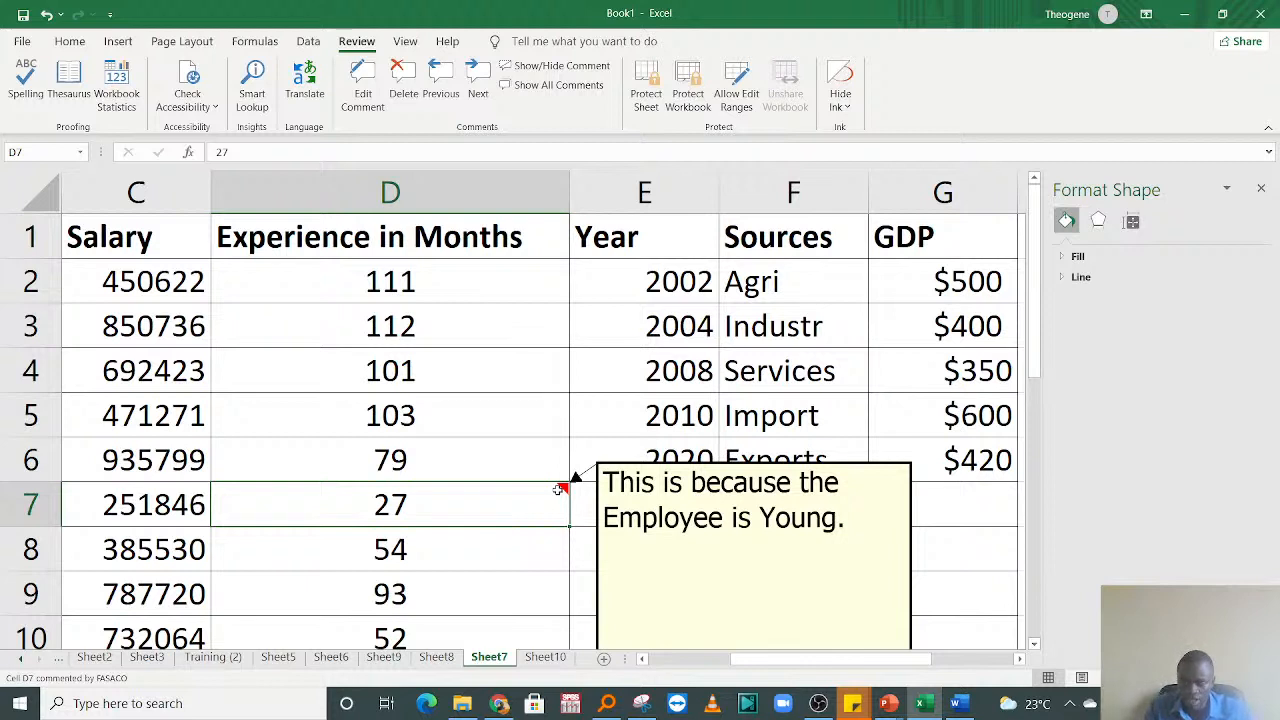
key("Down")
key("Down")
key("Down")
key("Down")
key("Down")
key("Down")
key("Down")
key("Down")
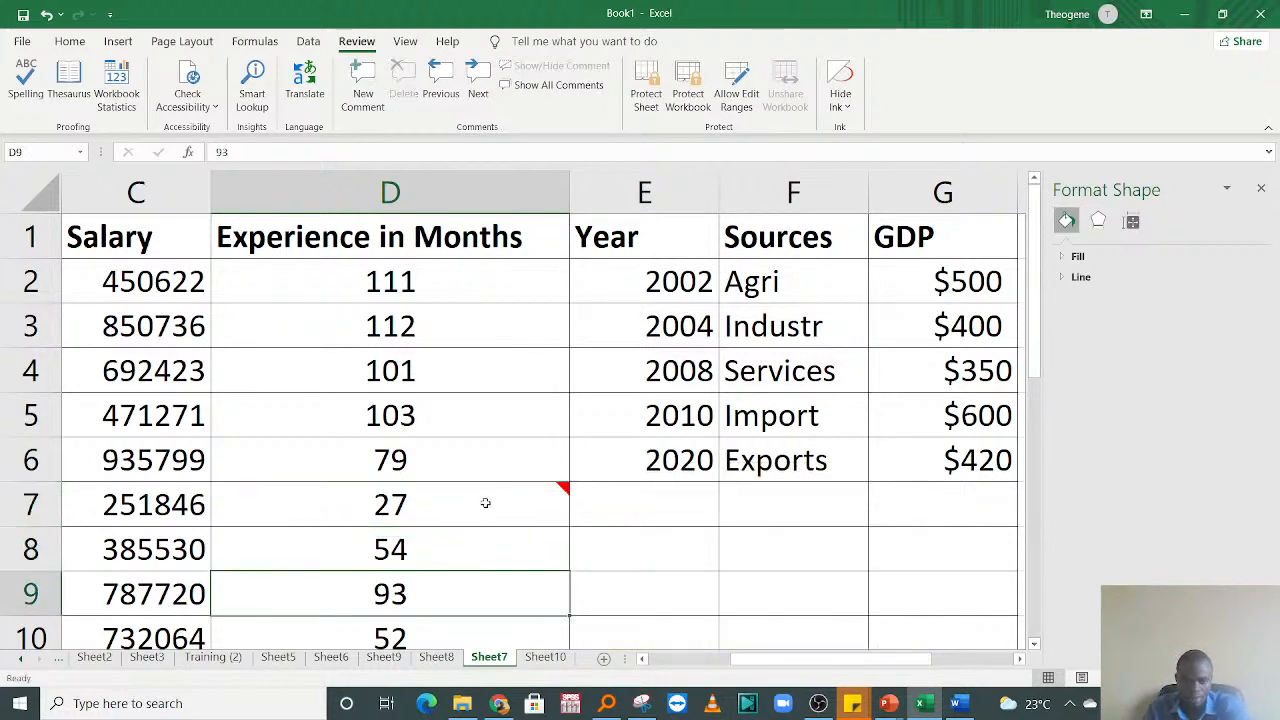
key("Up")
key("Up")
key("Up")
key("Up")
key("Up")
key("Up")
key("Up")
key("Up")
key("Up")
key("Up")
key("Up")
key("Up")
key("Up")
key("Up")
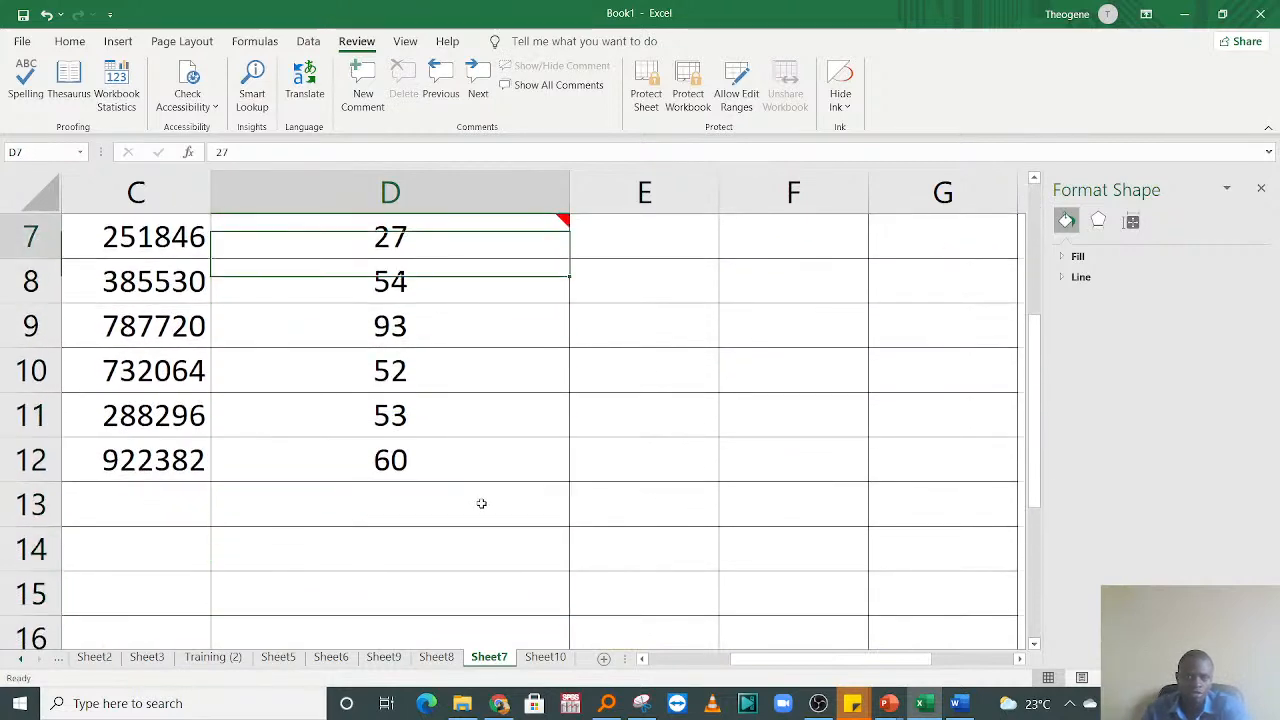
left_click(438, 500)
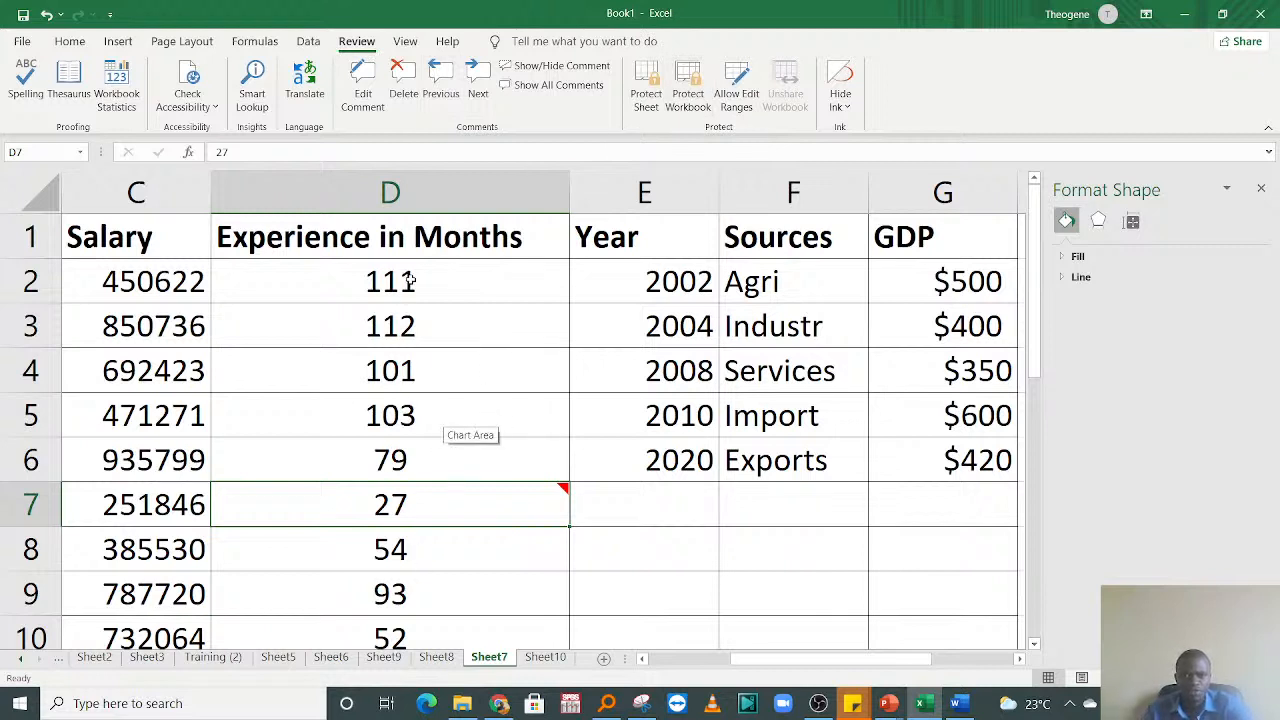
Step: Insert a new comment on cell D3 and clear the default author name from it
left_click(403, 328)
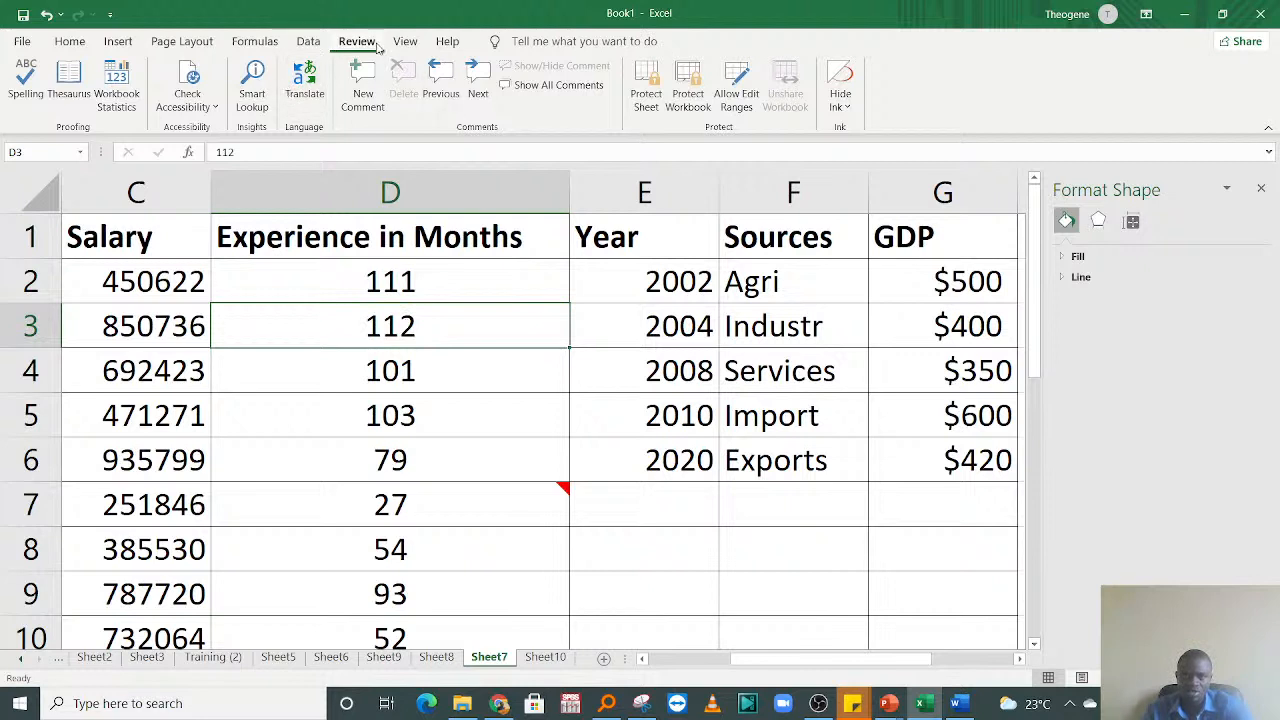
left_click(362, 86)
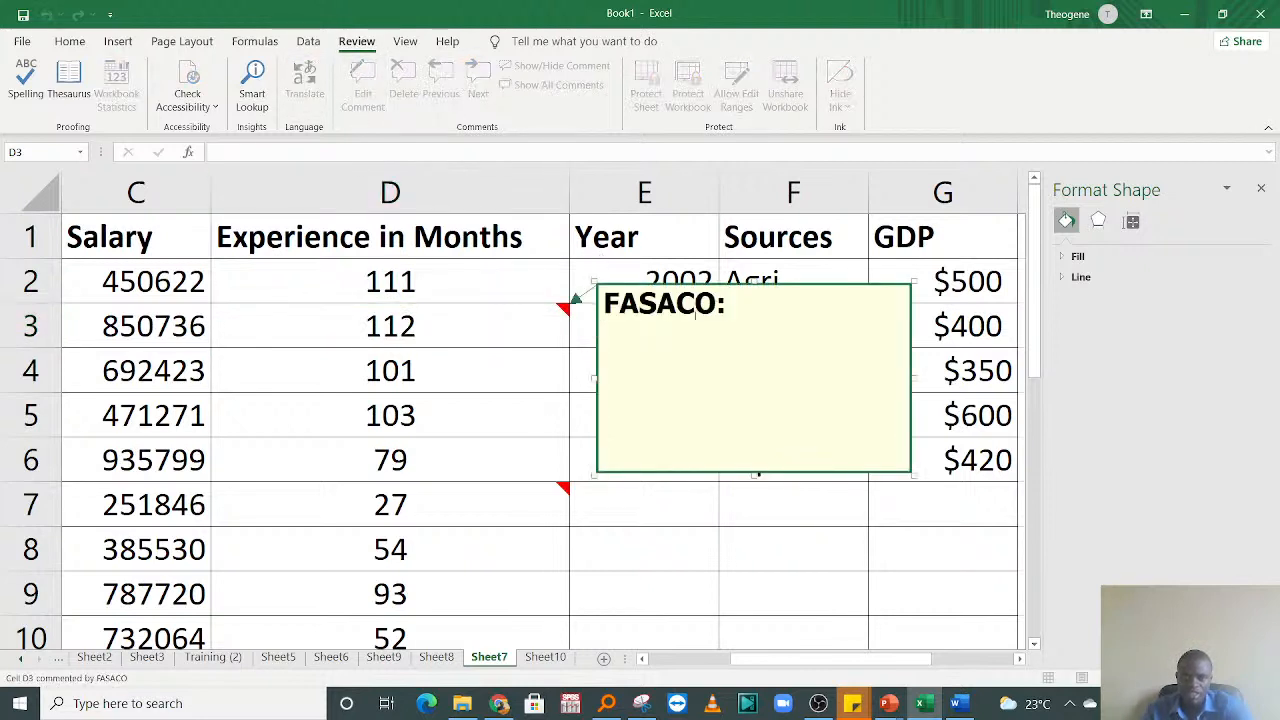
key("BackSpace")
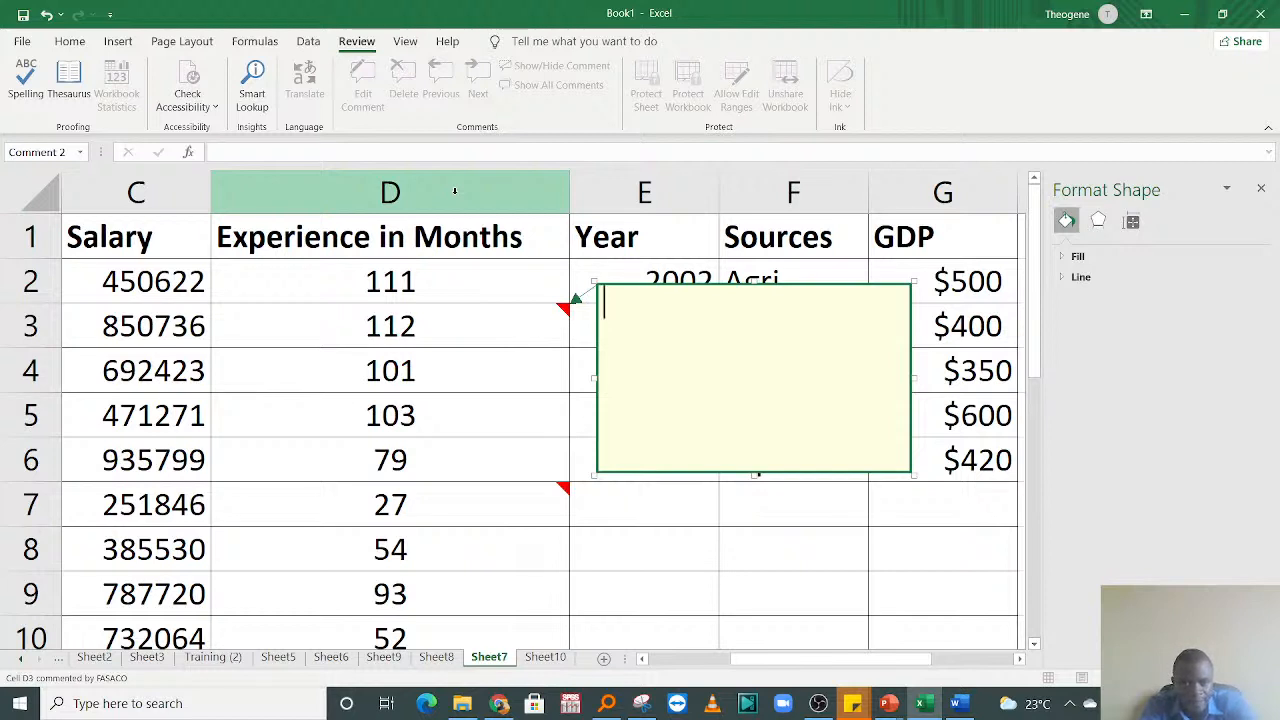
Step: Write "This employee has graduated before 90's" as the comment on cell D3 and leave the comment box
type("tHIS ")
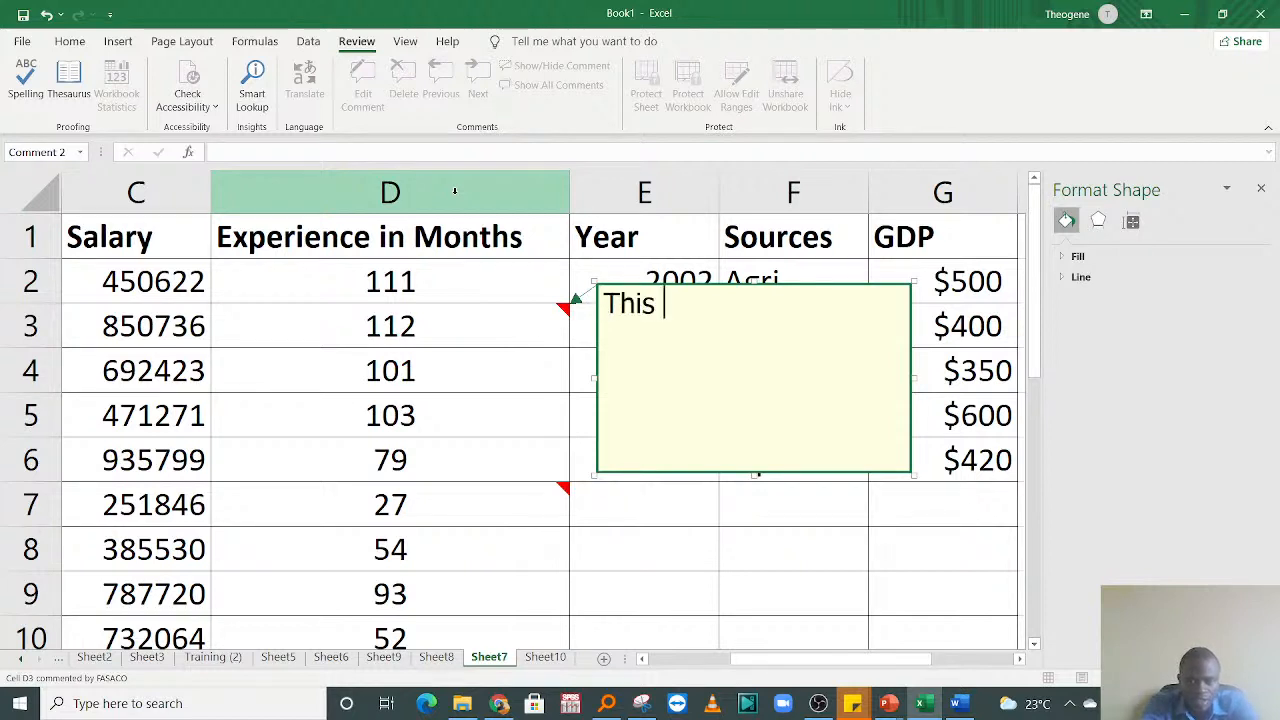
type("man")
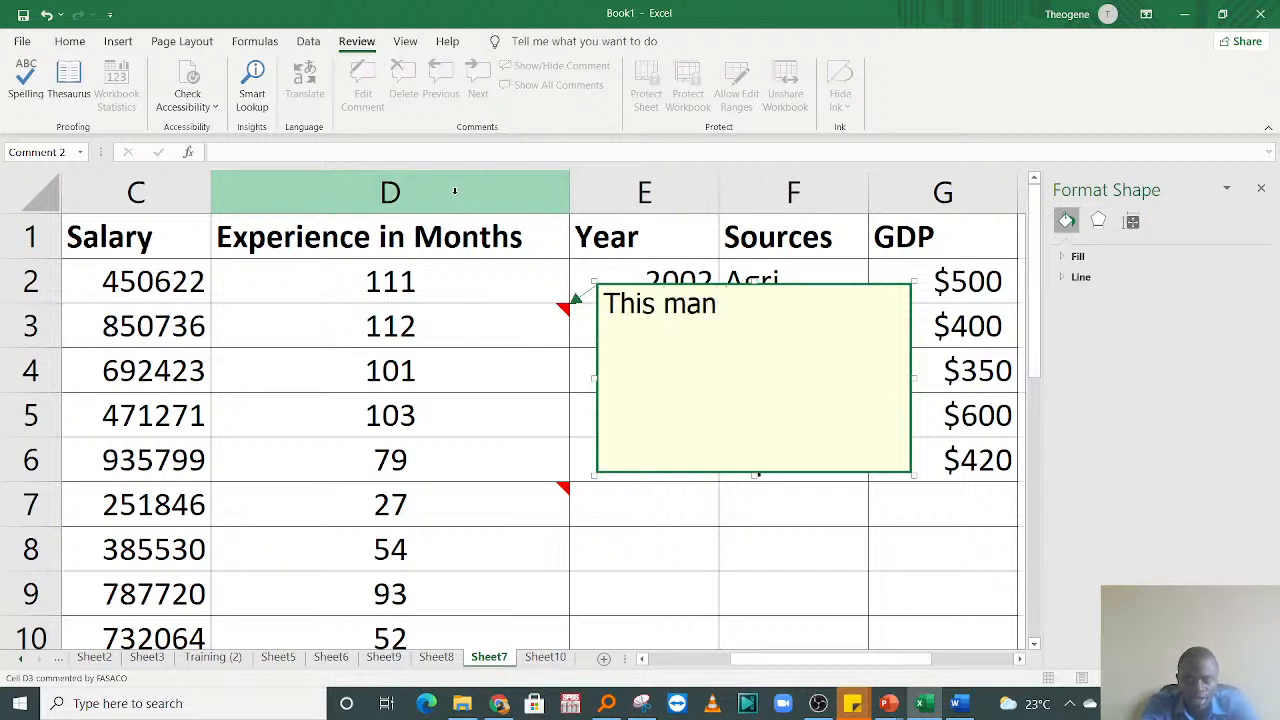
key("BackSpace")
key("BackSpace")
key("BackSpace")
key("BackSpace")
type("emplo")
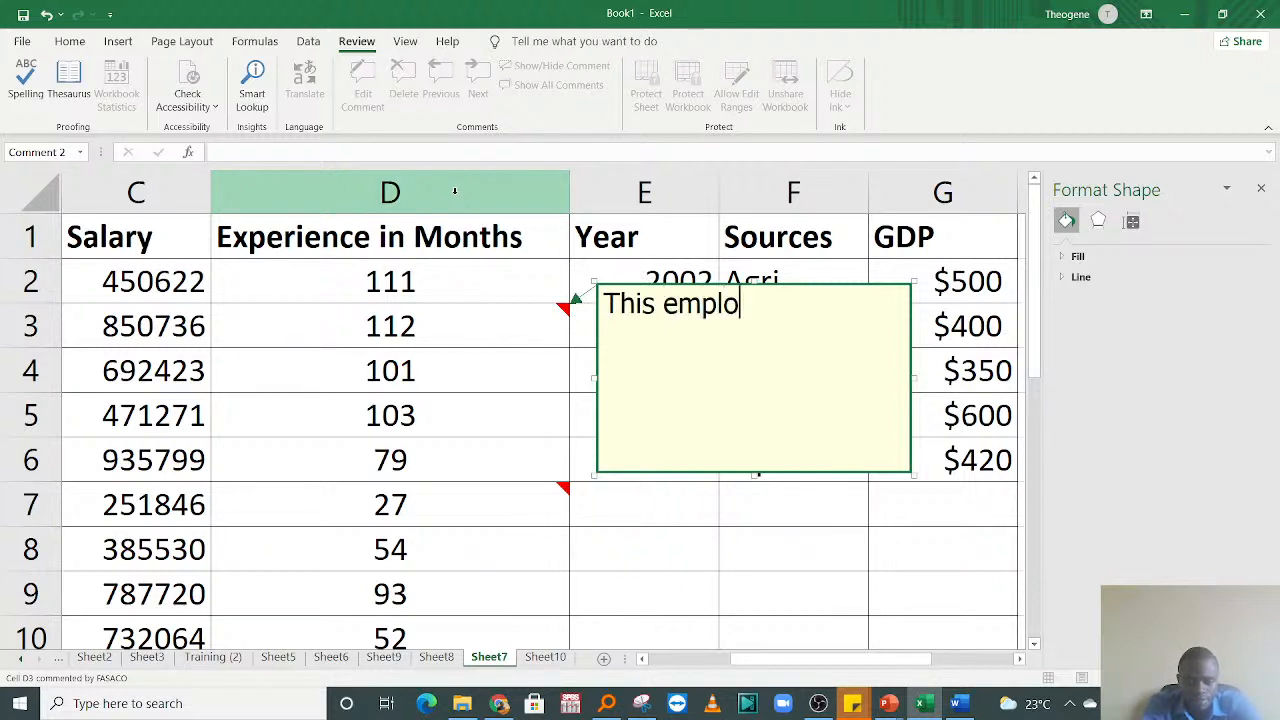
type("yee ")
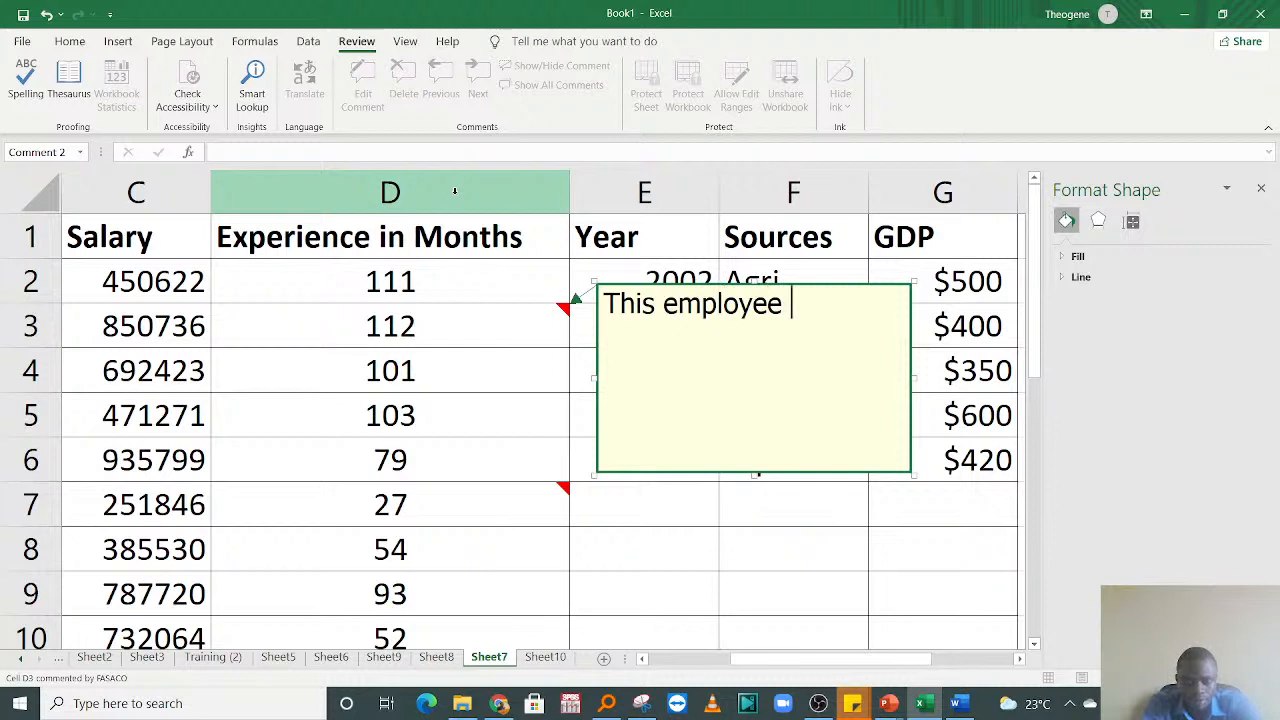
type("has gr")
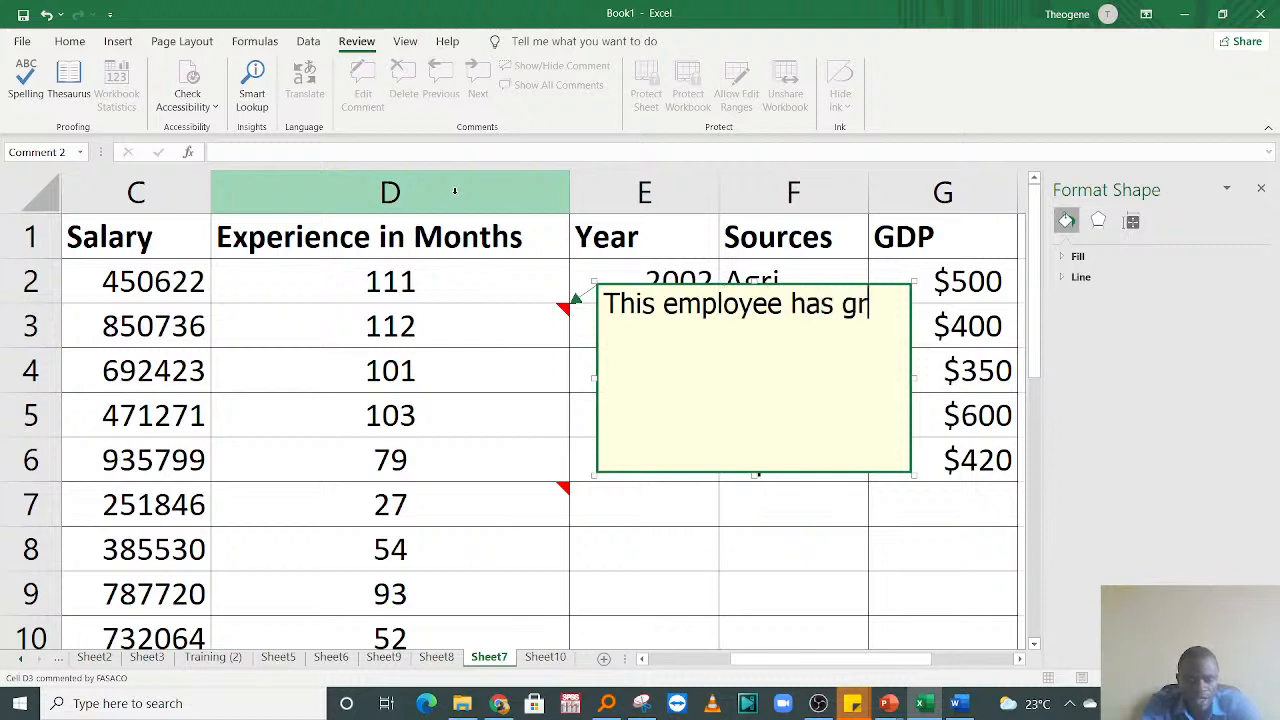
type("aduated")
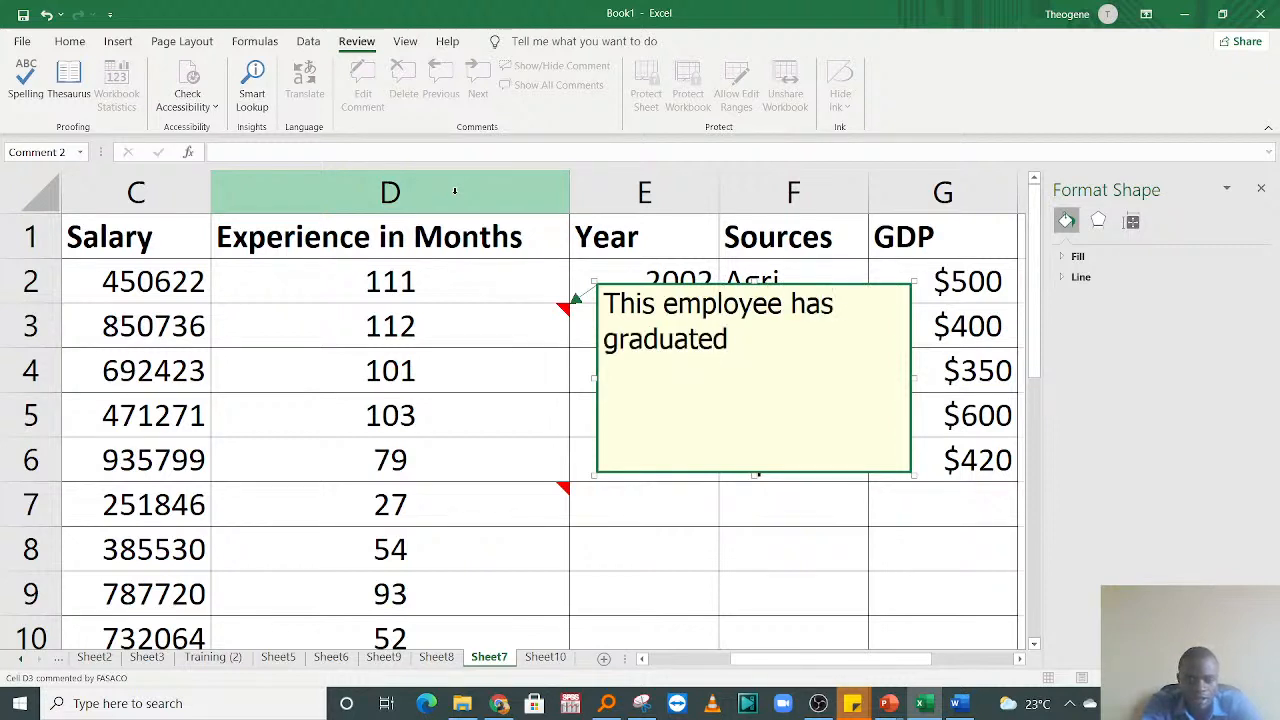
type(" before ")
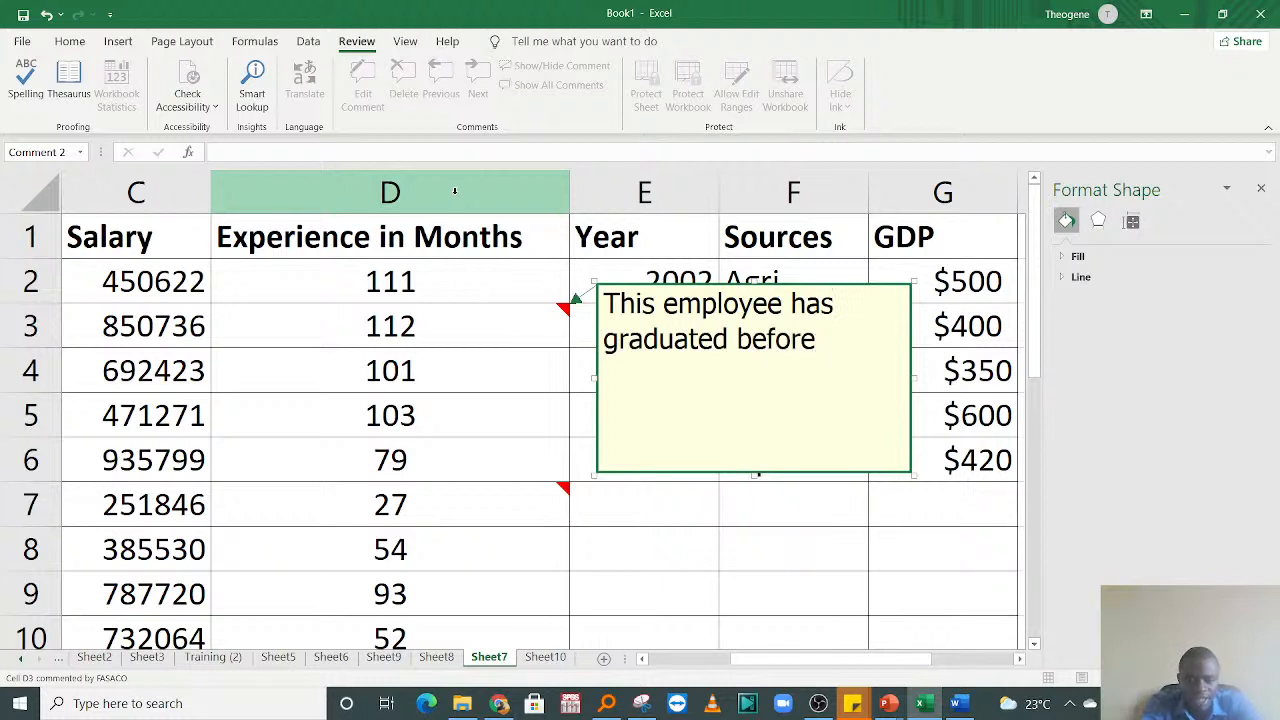
type("90s")
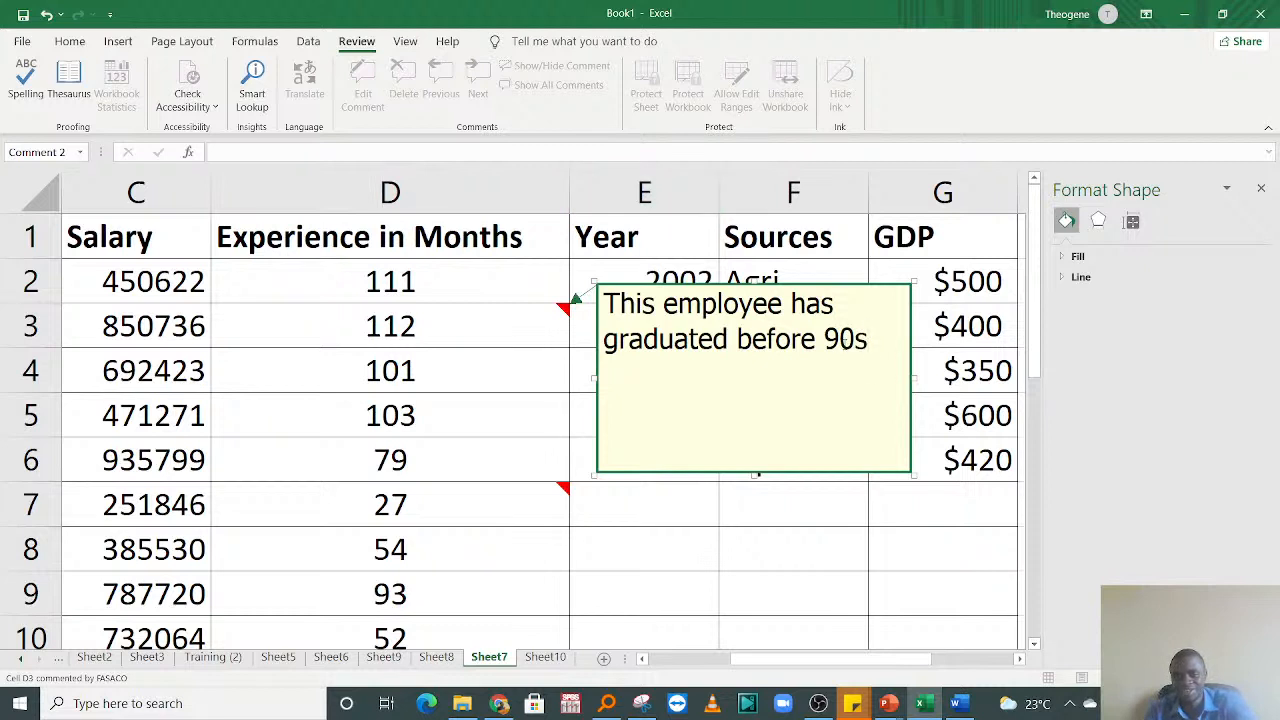
key("Left")
type("'")
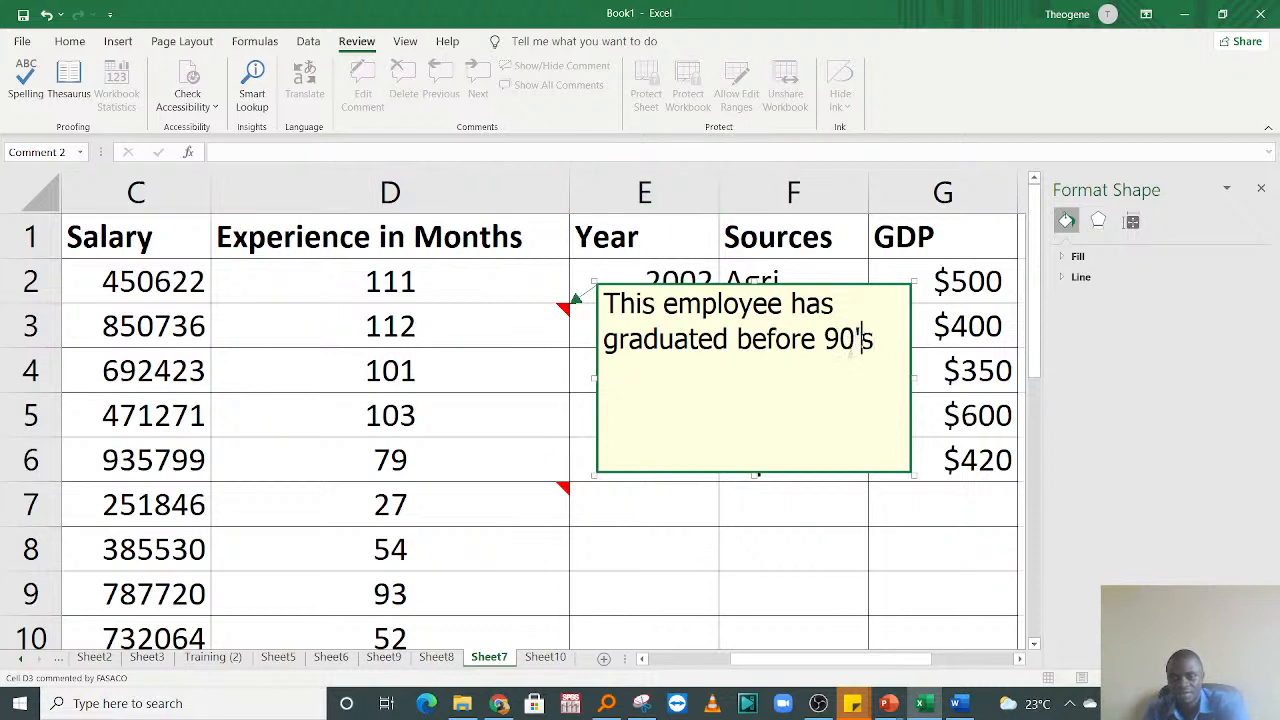
left_click(489, 376)
Step: Reselect cell D3 to read its comment and point out the Edit Comment command
left_click(450, 321)
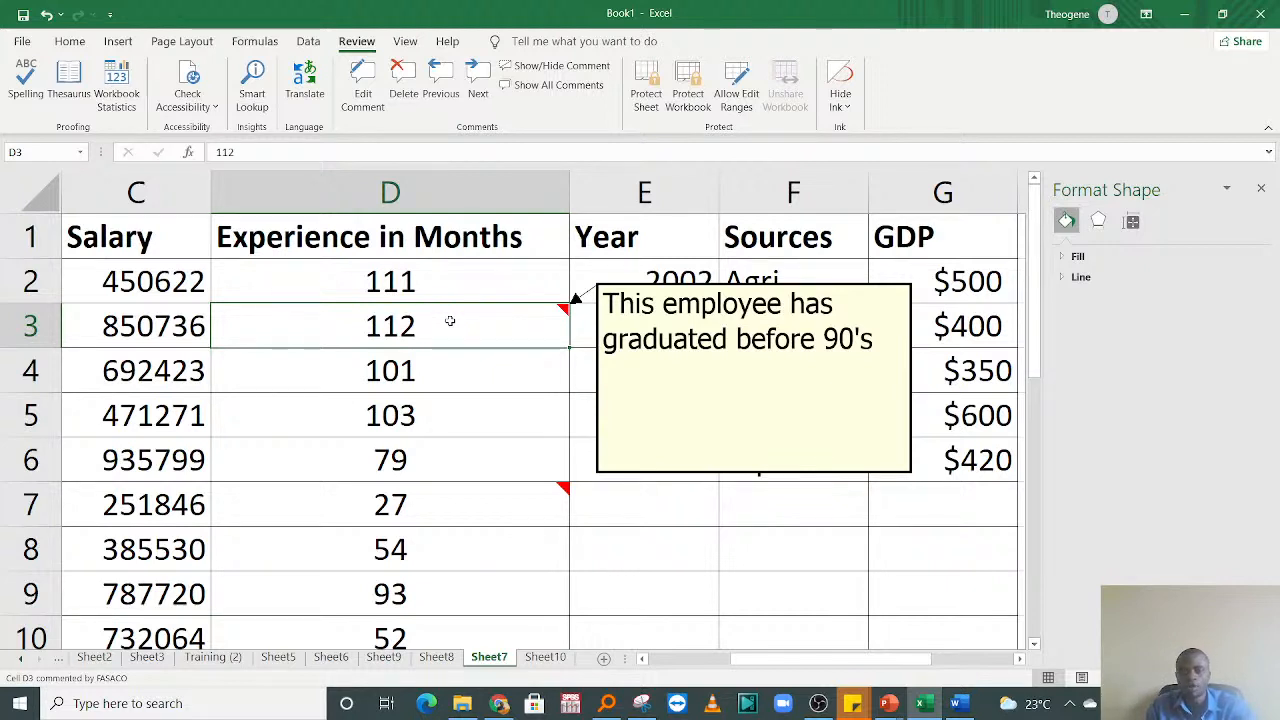
left_click(366, 425)
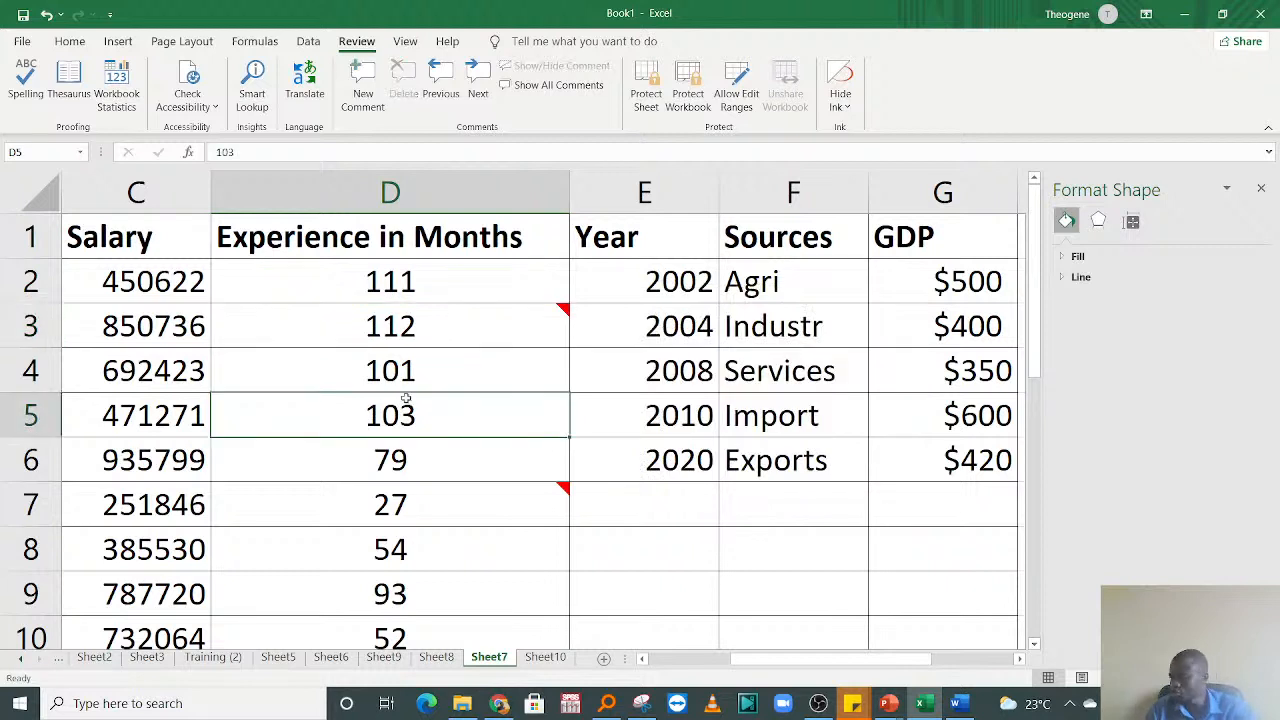
left_click(468, 335)
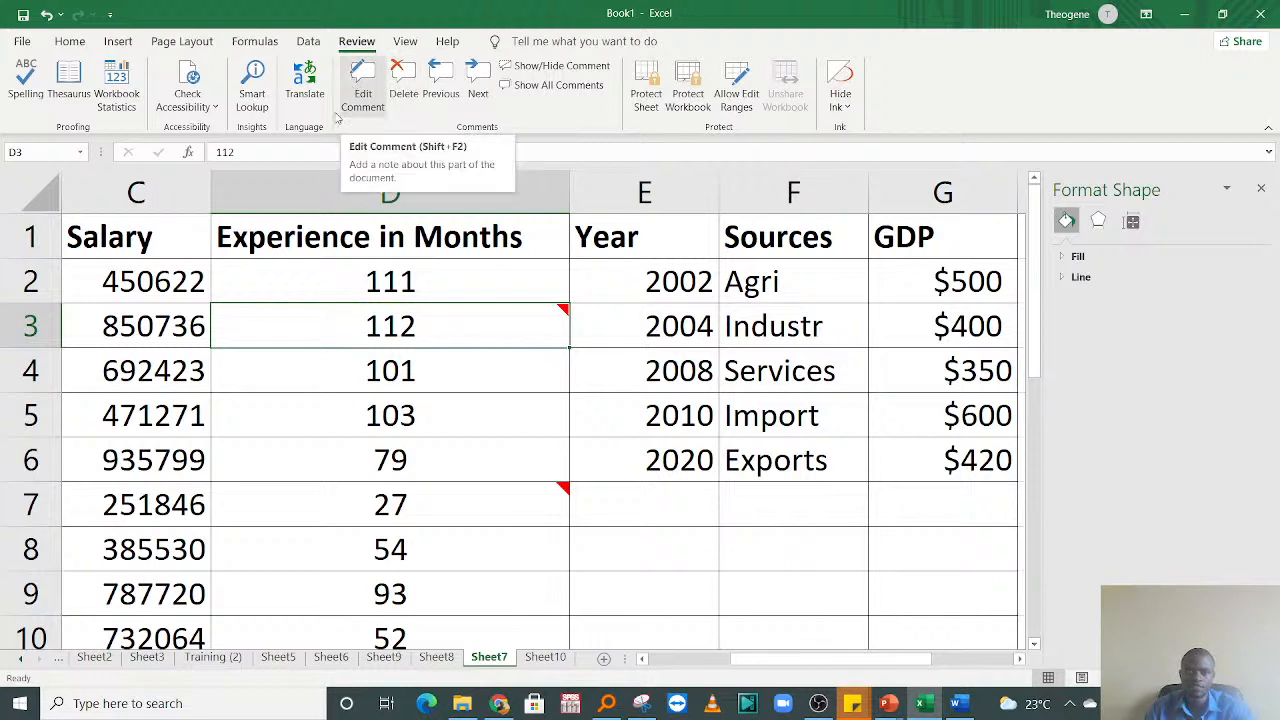
left_click(676, 405)
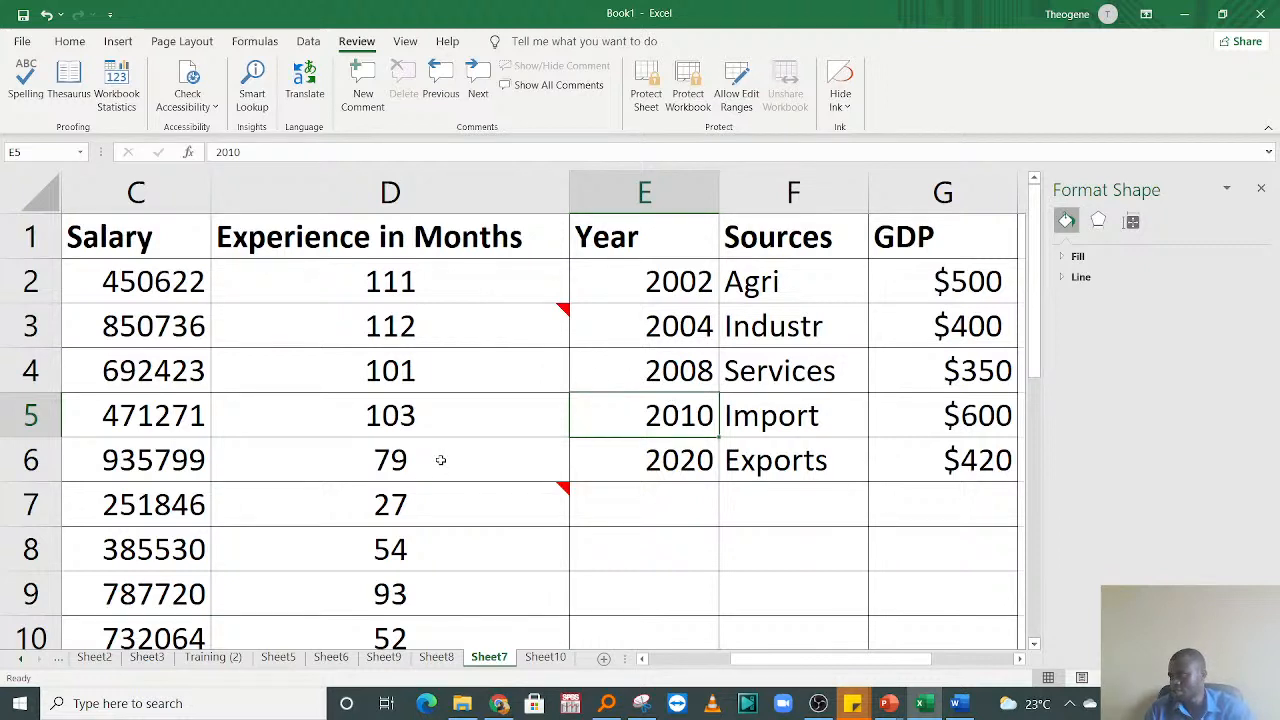
Step: Delete the comments from cells D7 and D3 in the Experience in Months column
left_click(482, 508)
left_click(401, 82)
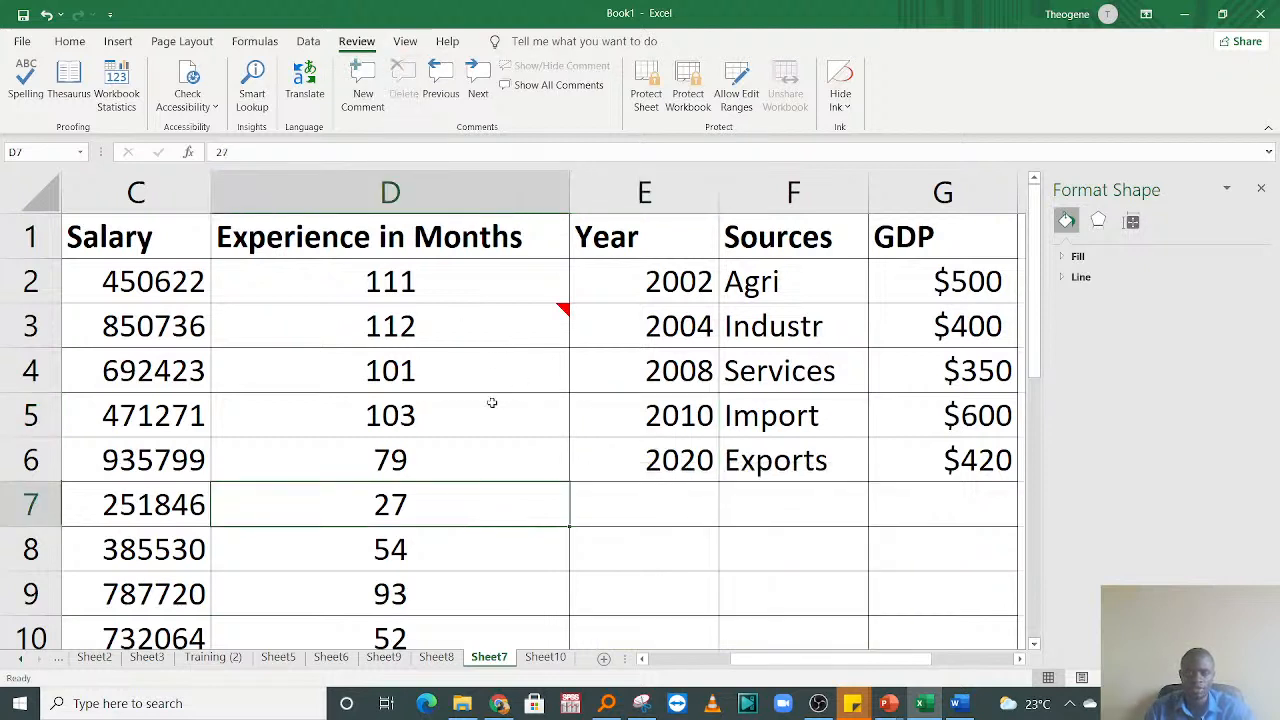
left_click(488, 330)
left_click(395, 88)
left_click(660, 444)
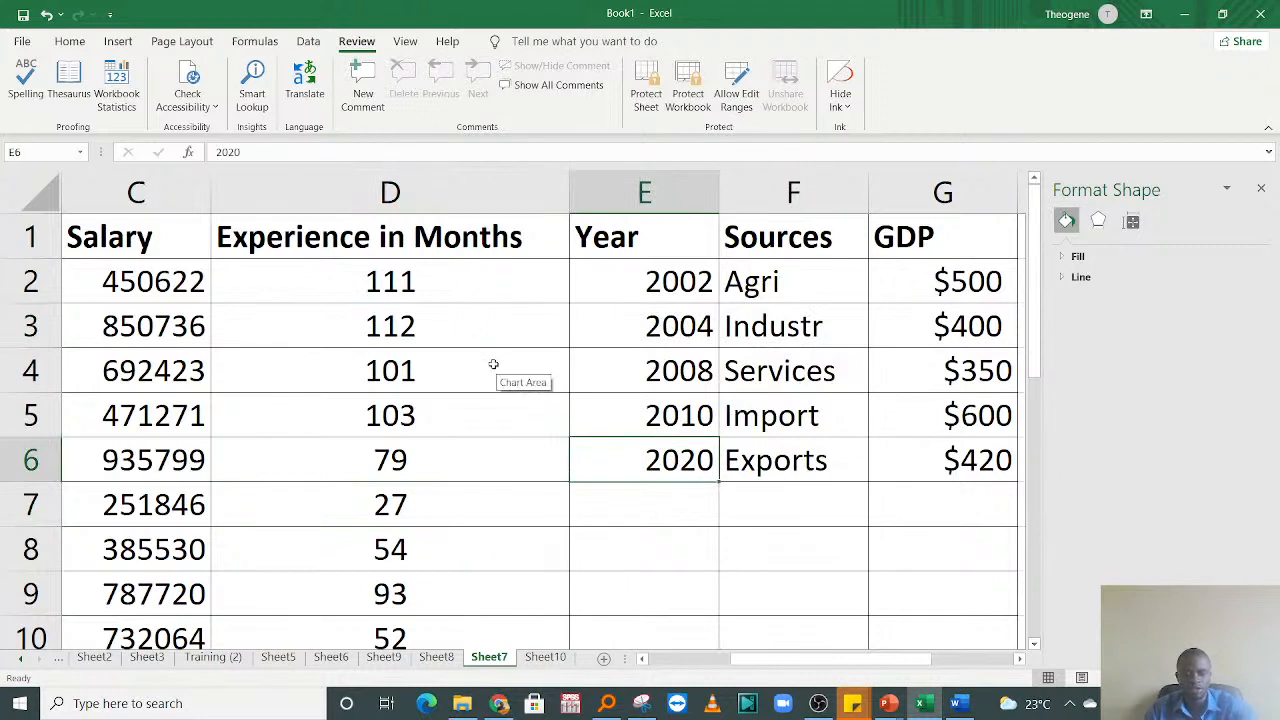
Step: Undo both comment deletions and move the selection to cell E7
key("ctrl+z")
key("ctrl+z")
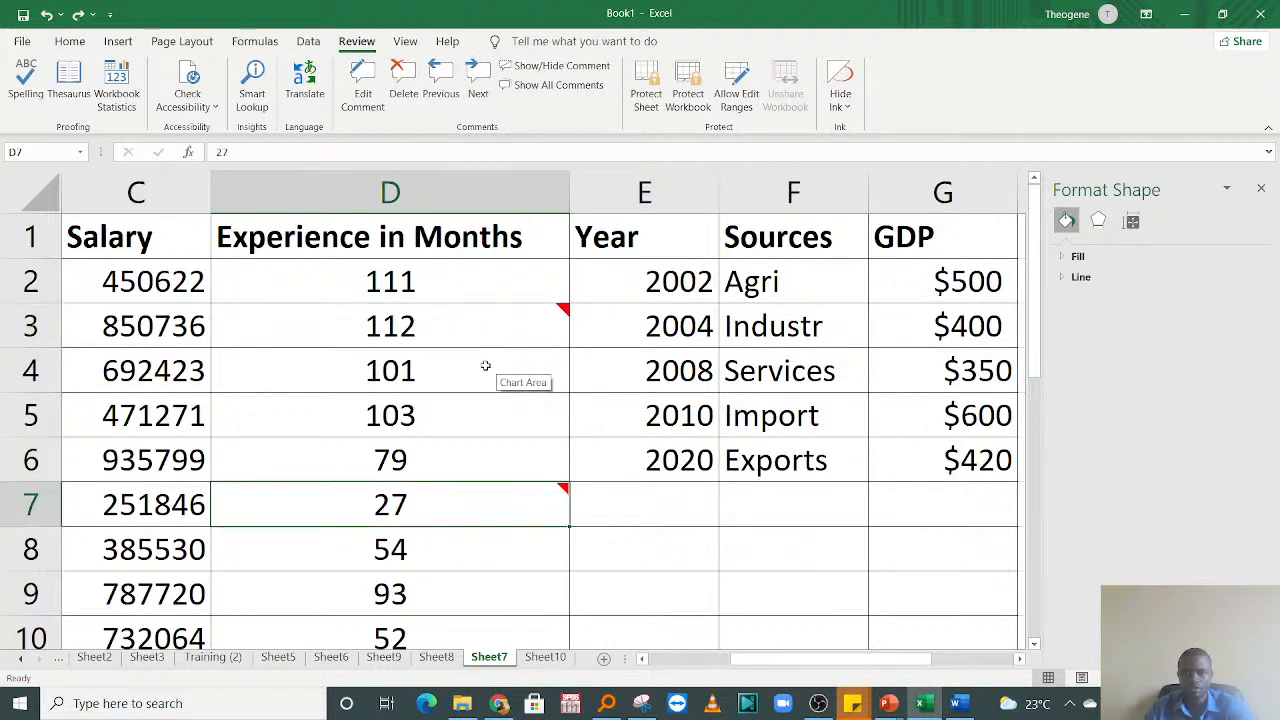
left_click(682, 494)
Step: Show all comments on Sheet7 at once
mouse_move(560, 493)
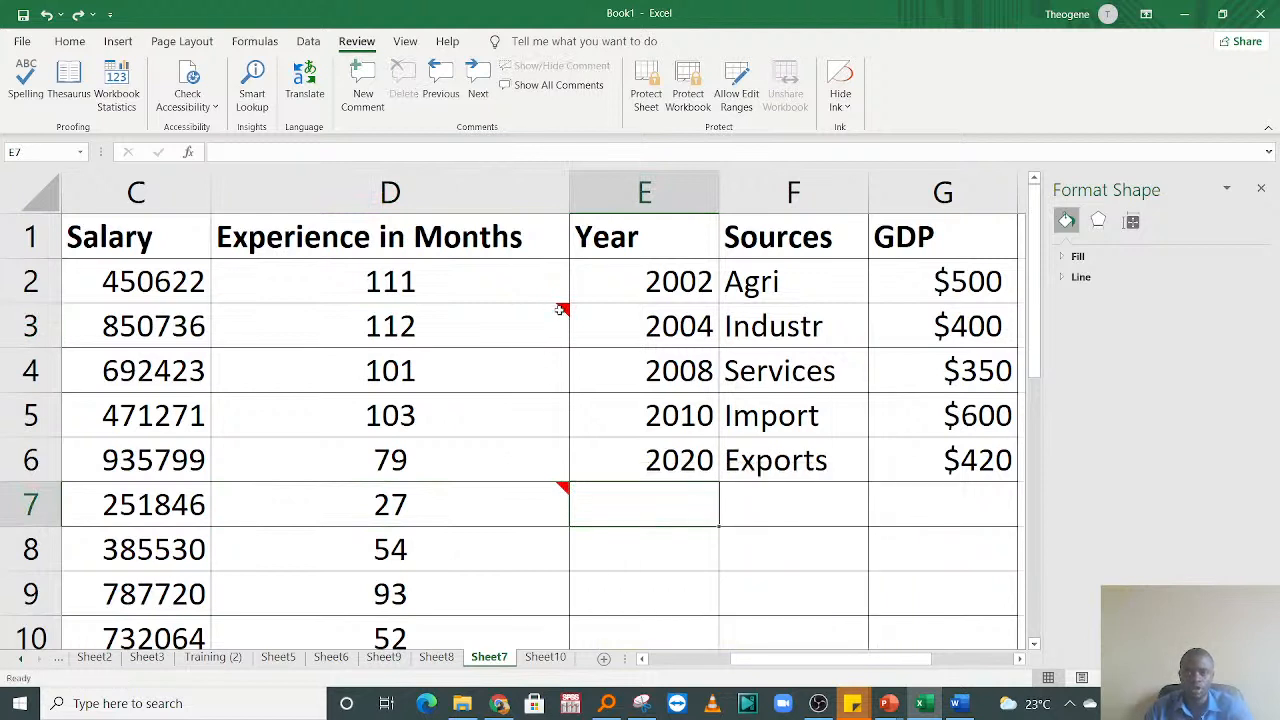
mouse_move(560, 318)
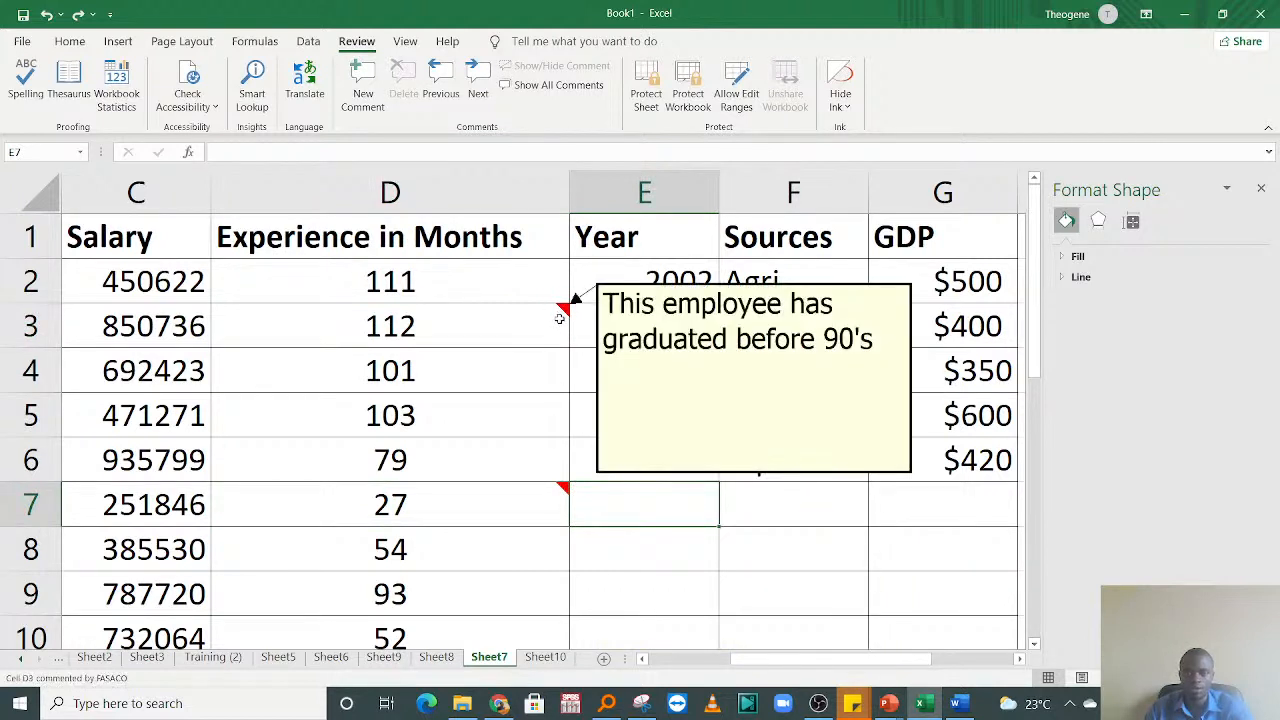
left_click(556, 87)
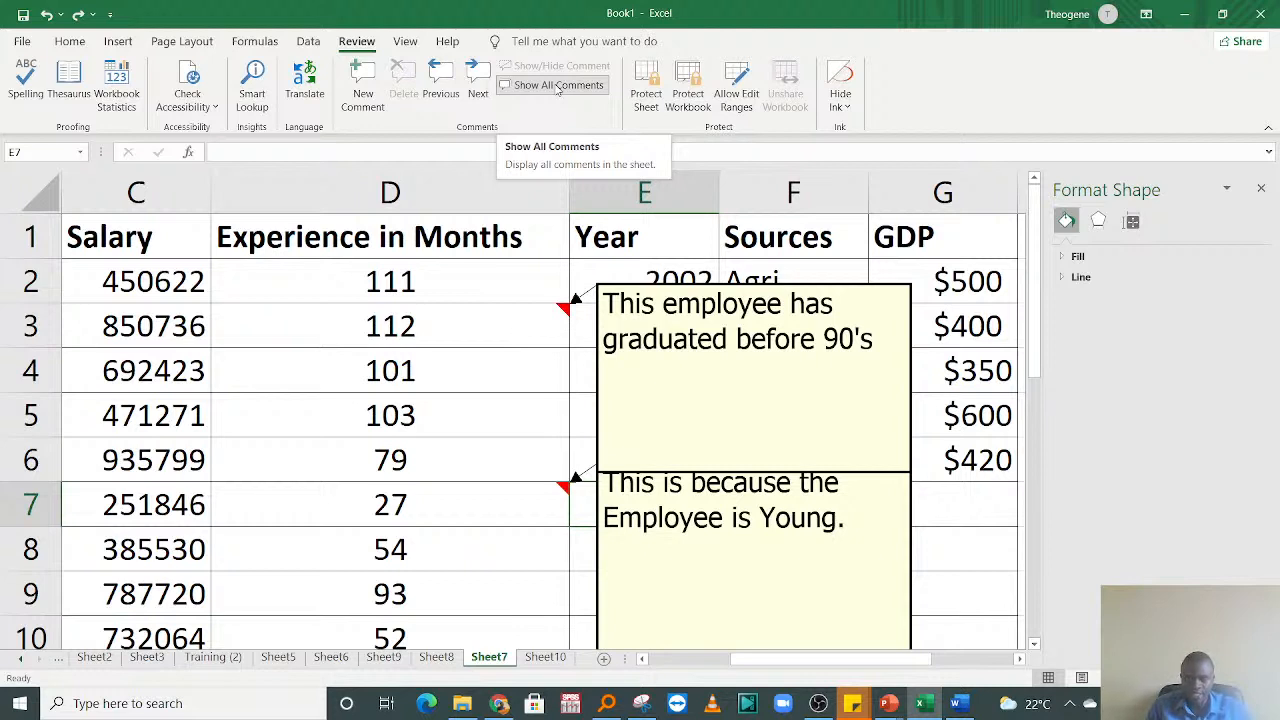
Step: Go over the Gender, Salary and Experience in Months data by highlighting their rows beside the displayed comments
left_click(471, 372)
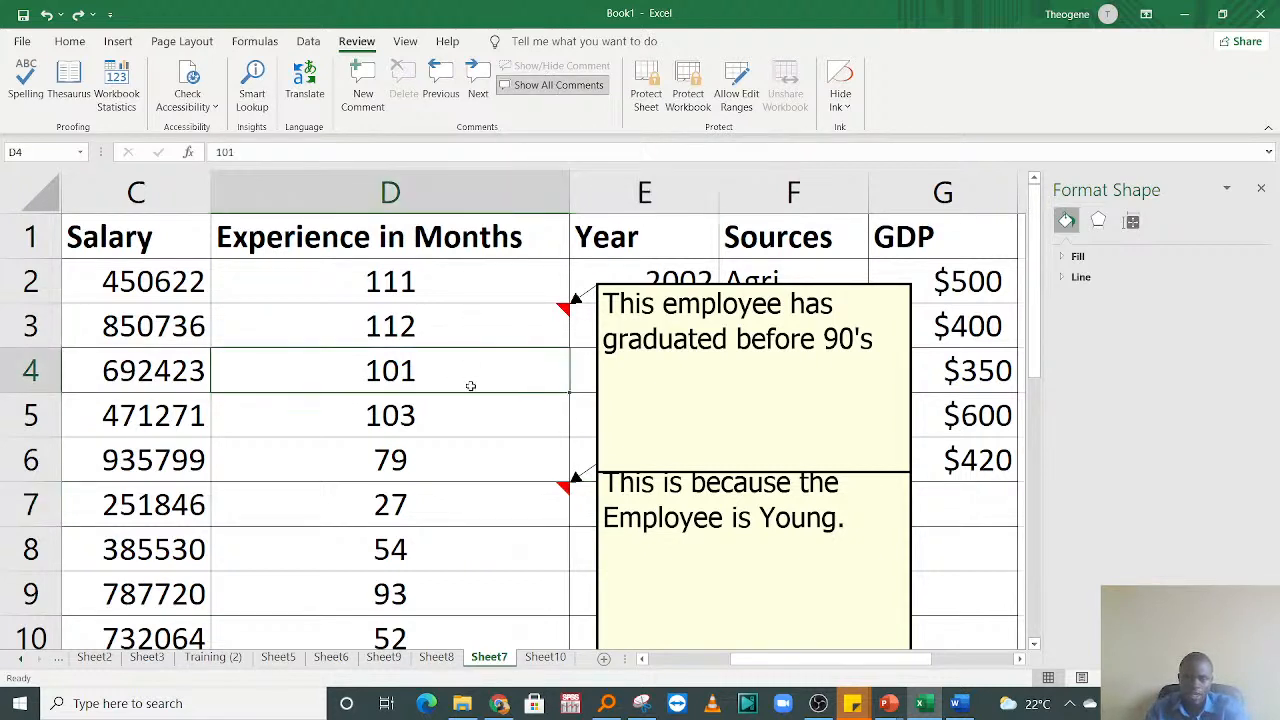
key("Left")
key("Left")
key("Left")
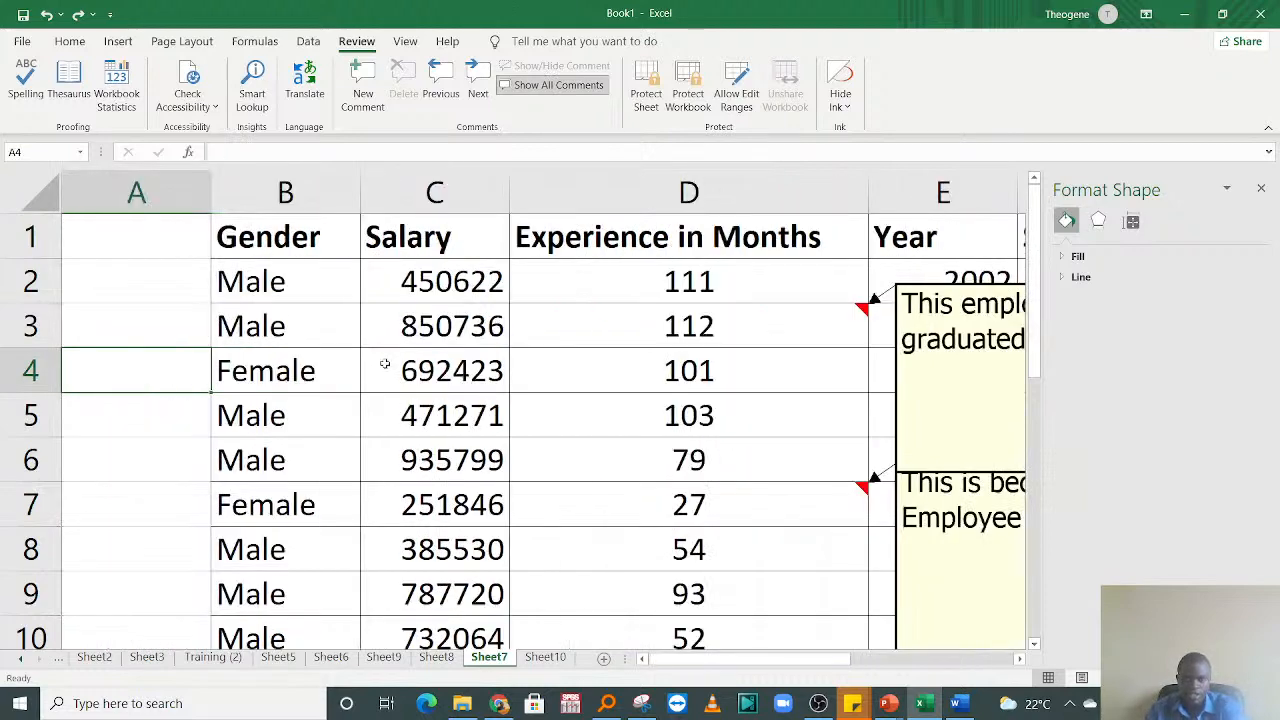
left_click(303, 329)
left_click_drag(218, 278, 311, 529)
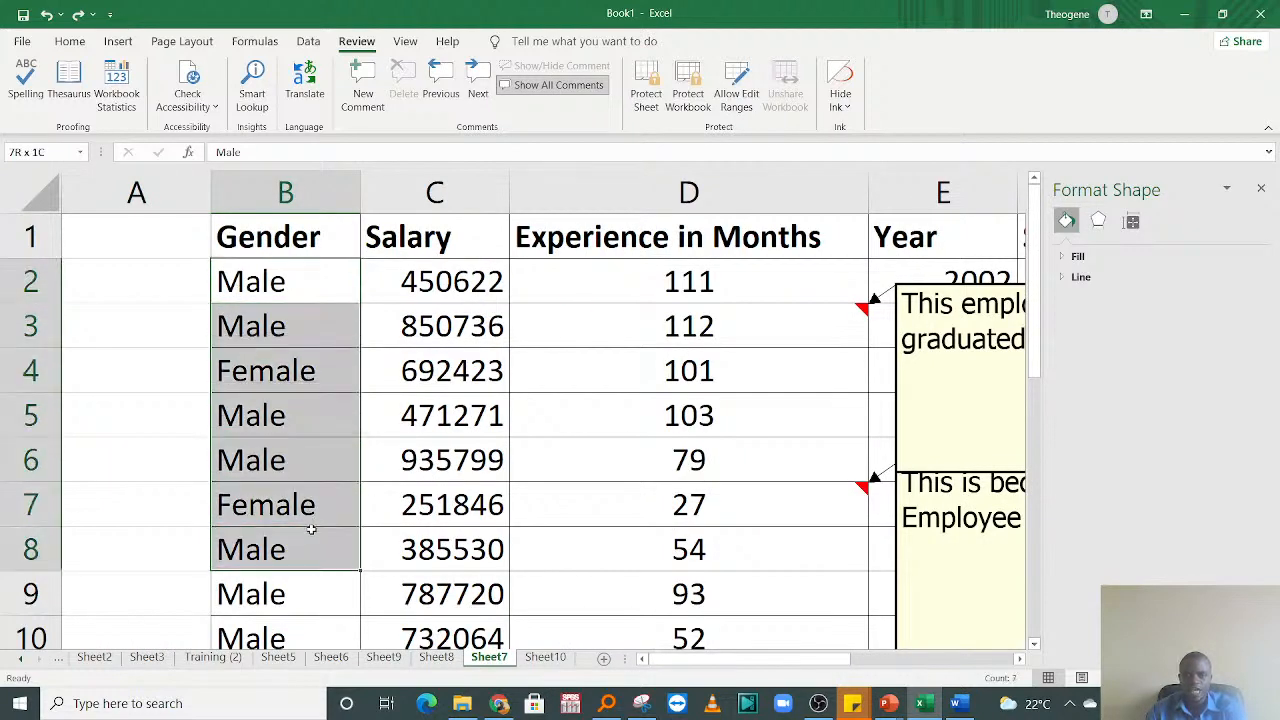
left_click(303, 320)
left_click_drag(481, 276, 620, 505)
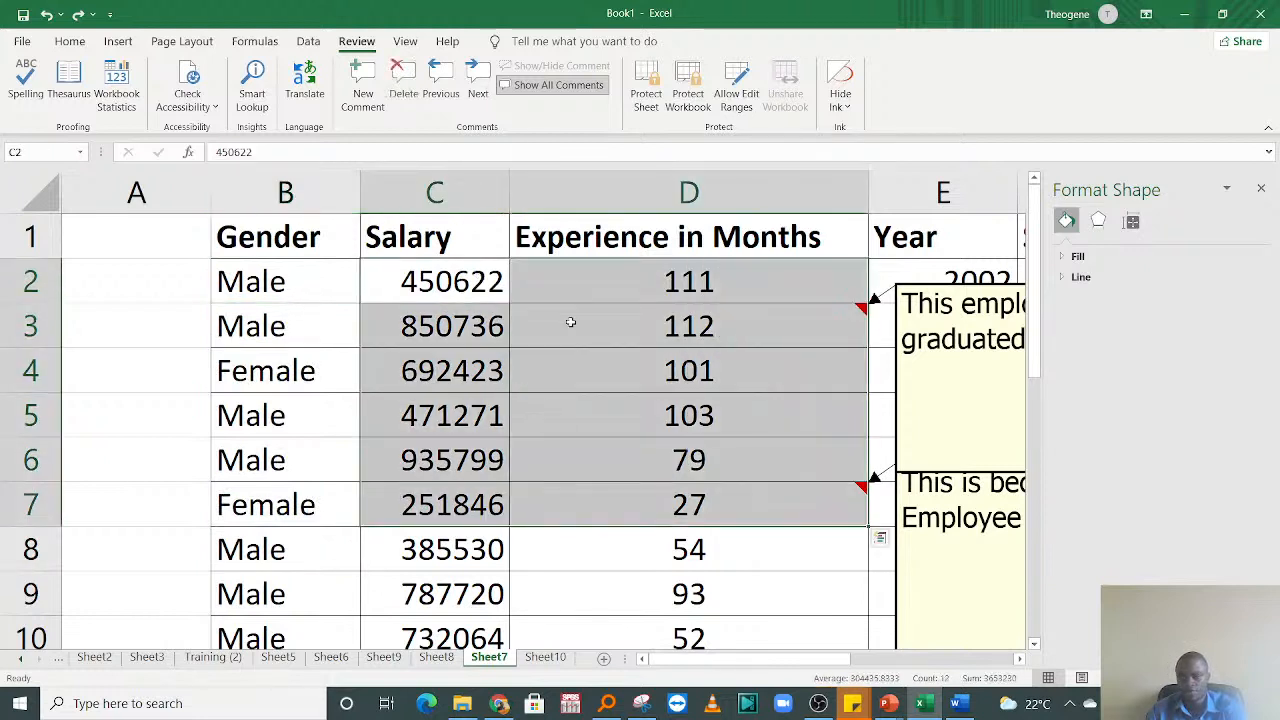
left_click(578, 374)
left_click_drag(580, 277, 627, 494)
left_click(465, 372)
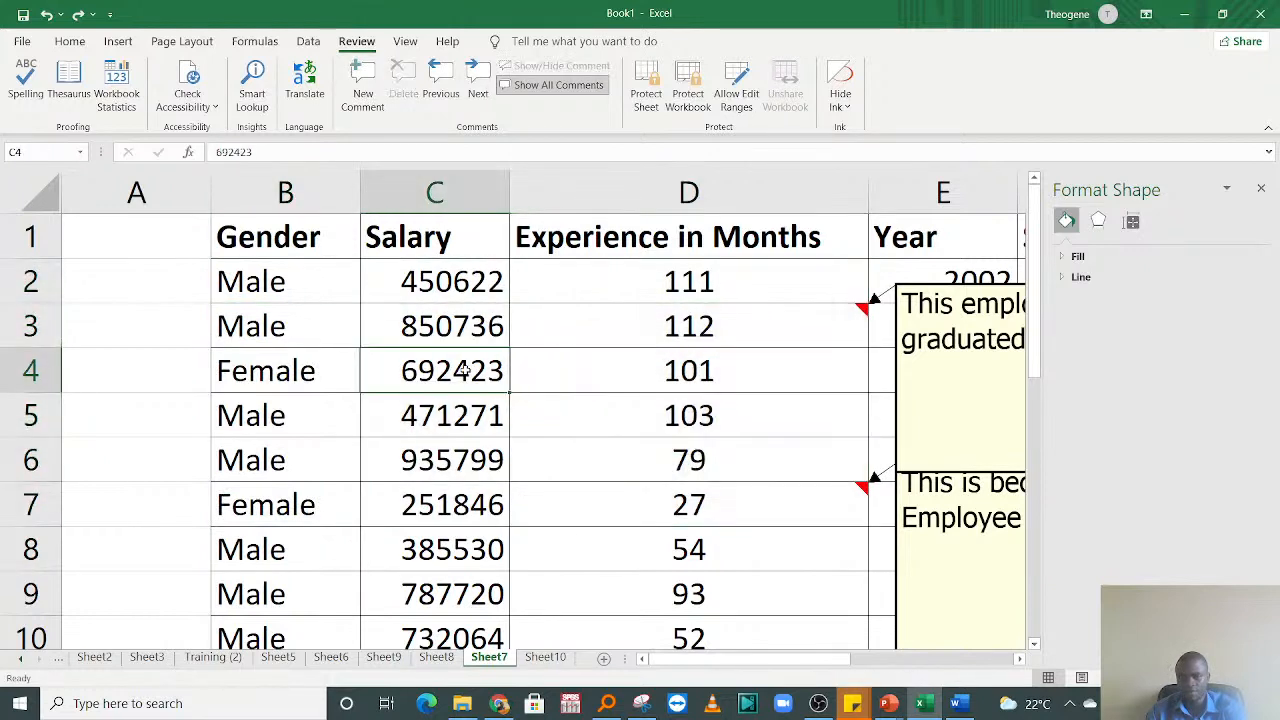
left_click_drag(250, 268, 300, 460)
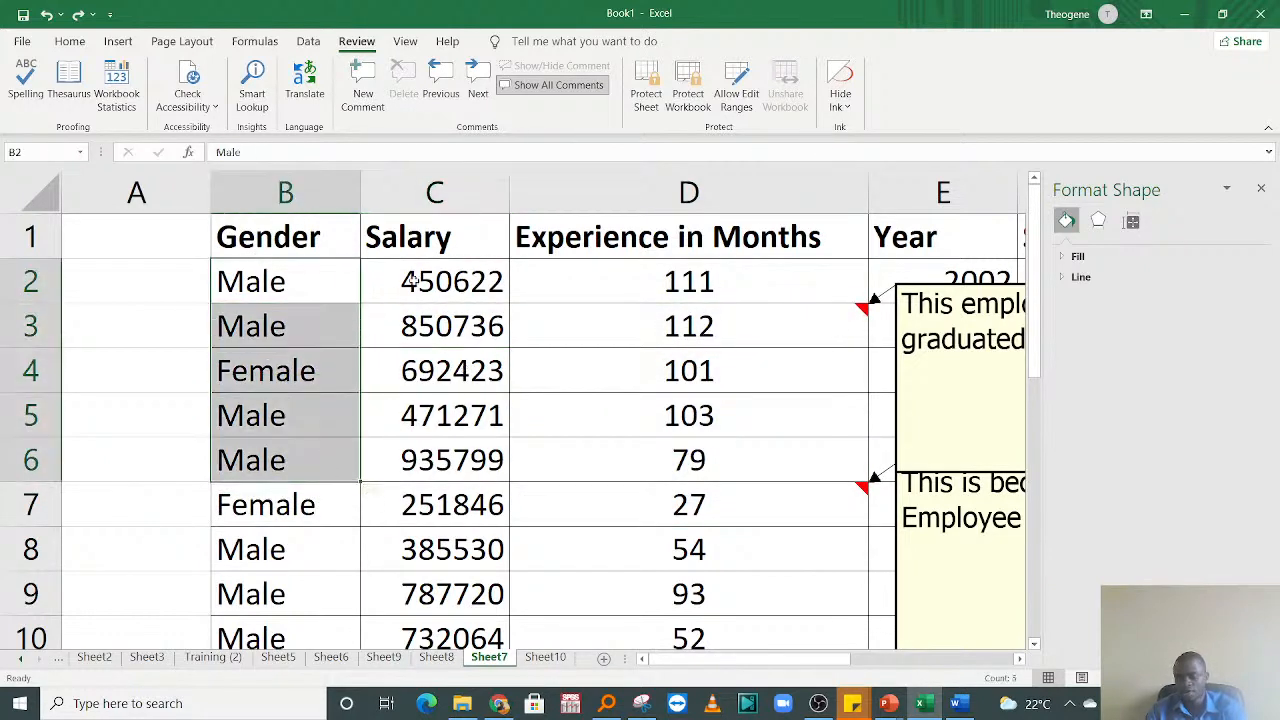
left_click_drag(414, 282, 466, 530)
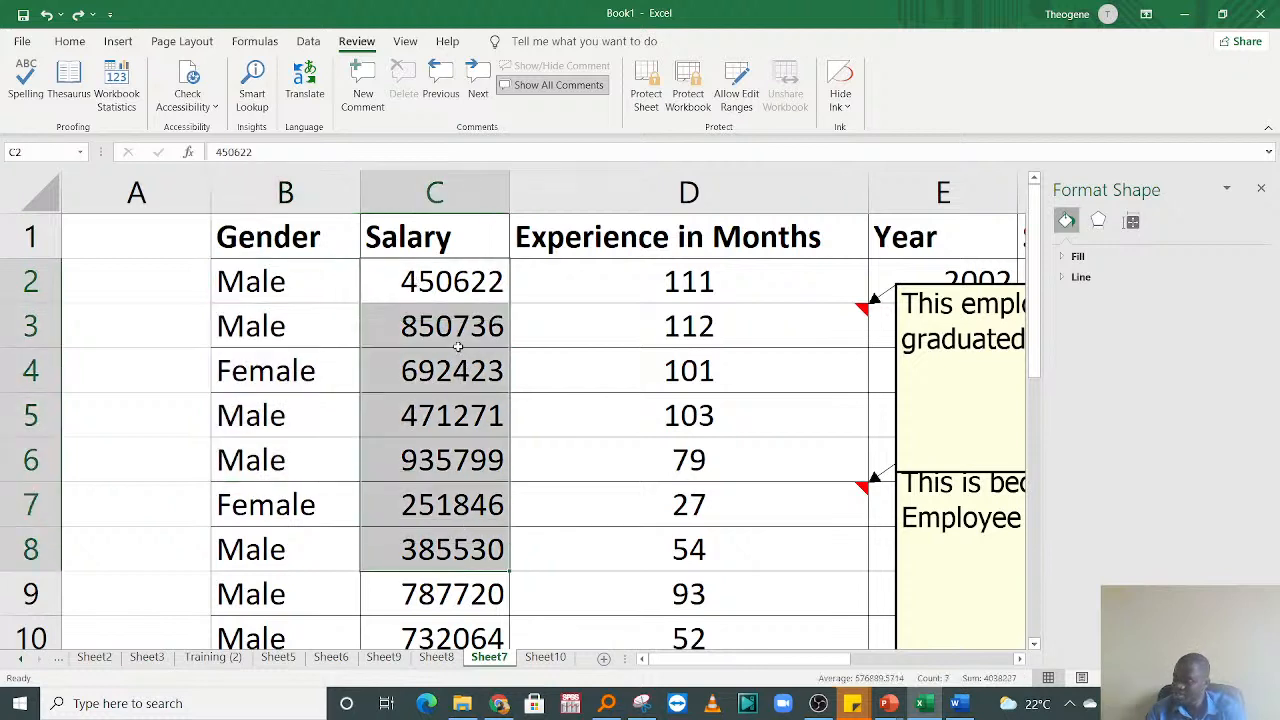
left_click(262, 282)
left_click_drag(258, 280, 280, 547)
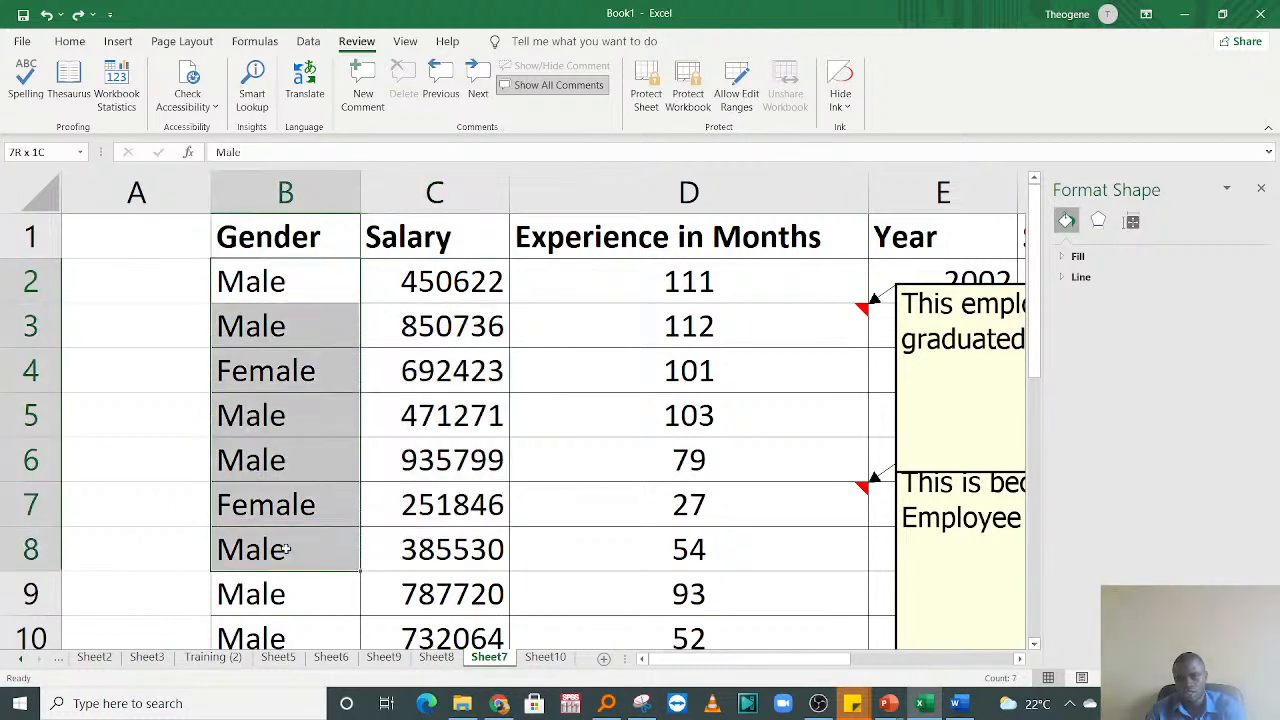
Step: Leave the employee data and switch to the empty worksheet Sheet10
left_click(563, 330)
key("Right")
key("Right")
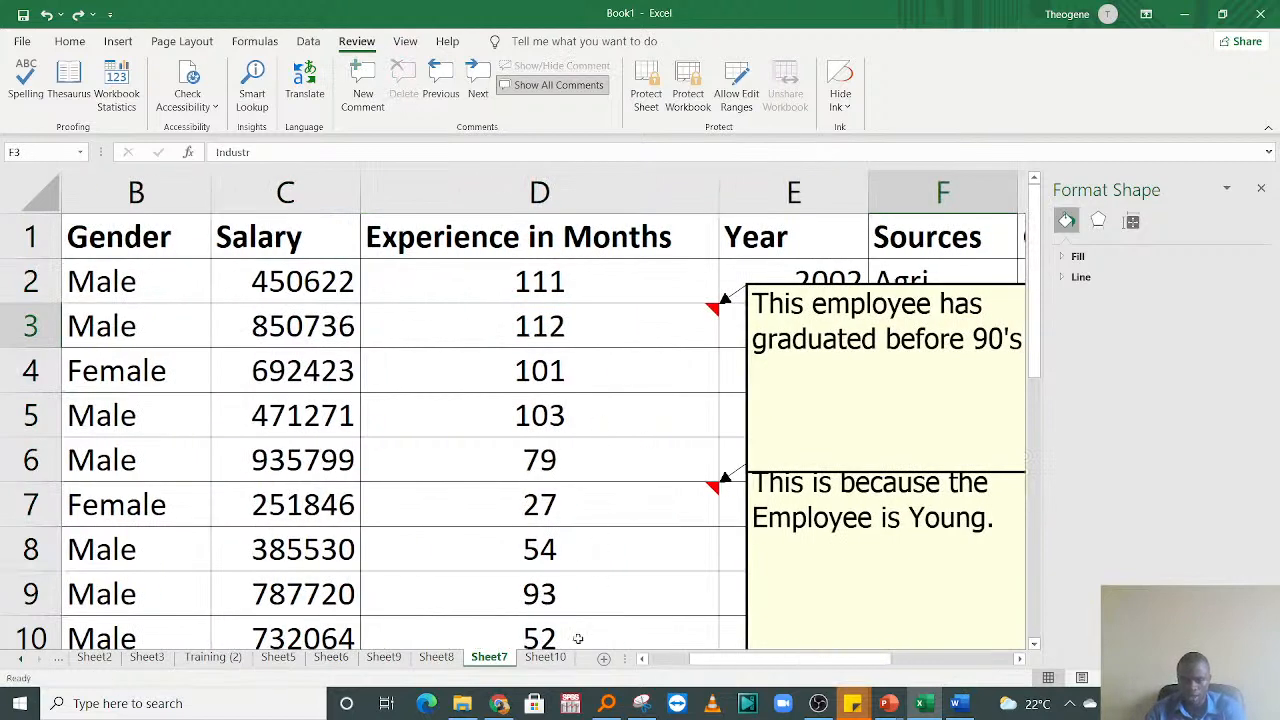
left_click(548, 657)
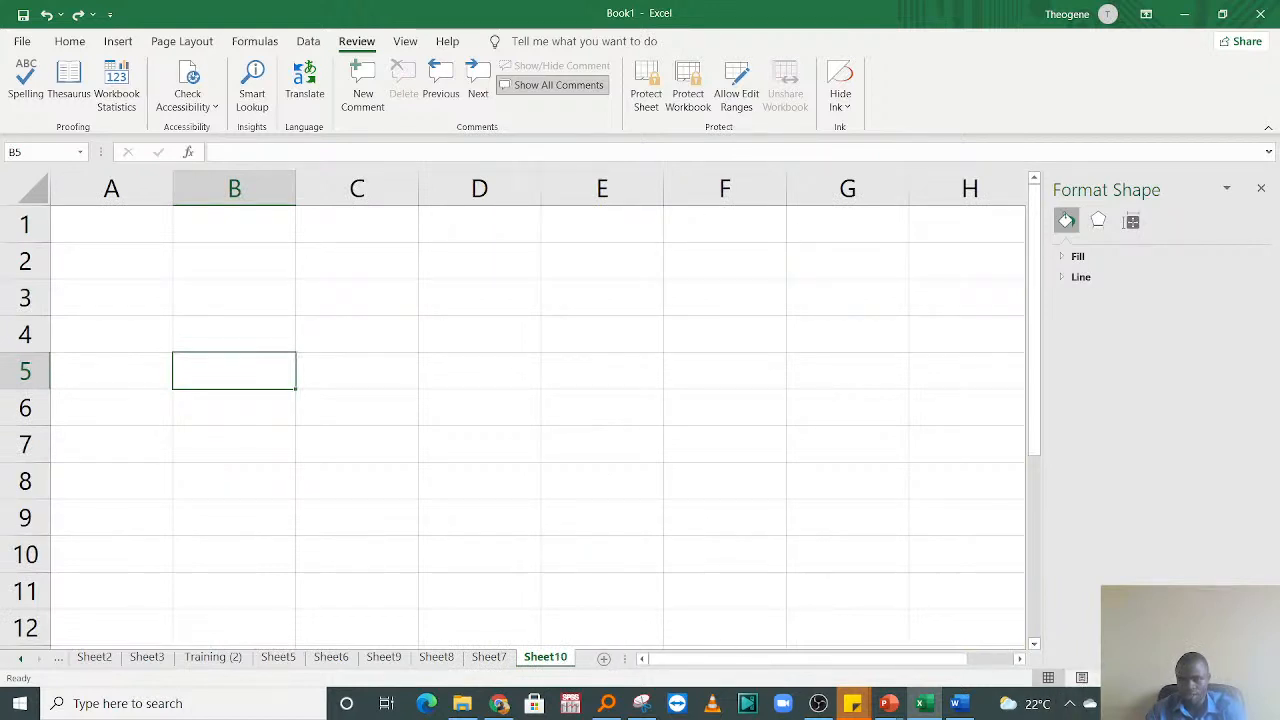
left_click(1233, 678)
left_click(1233, 678)
left_click(1233, 678)
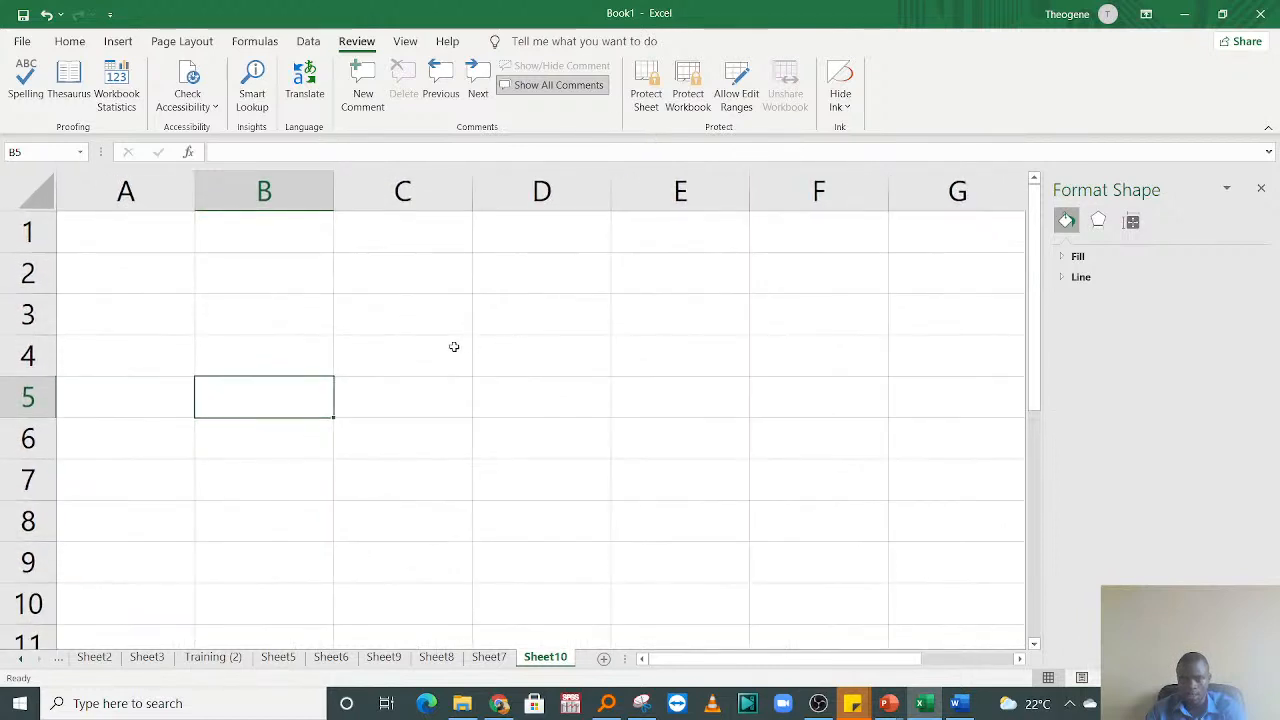
left_click(451, 347)
left_click(291, 277)
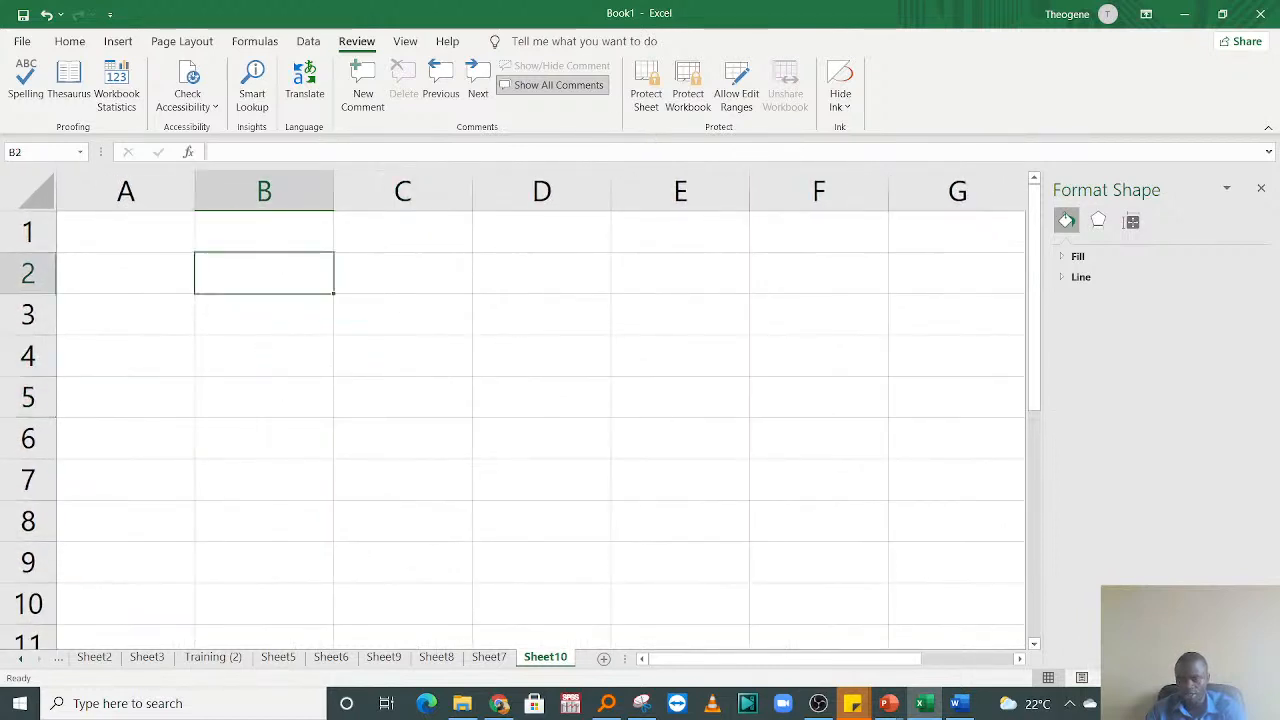
left_click(1233, 678)
left_click(563, 494)
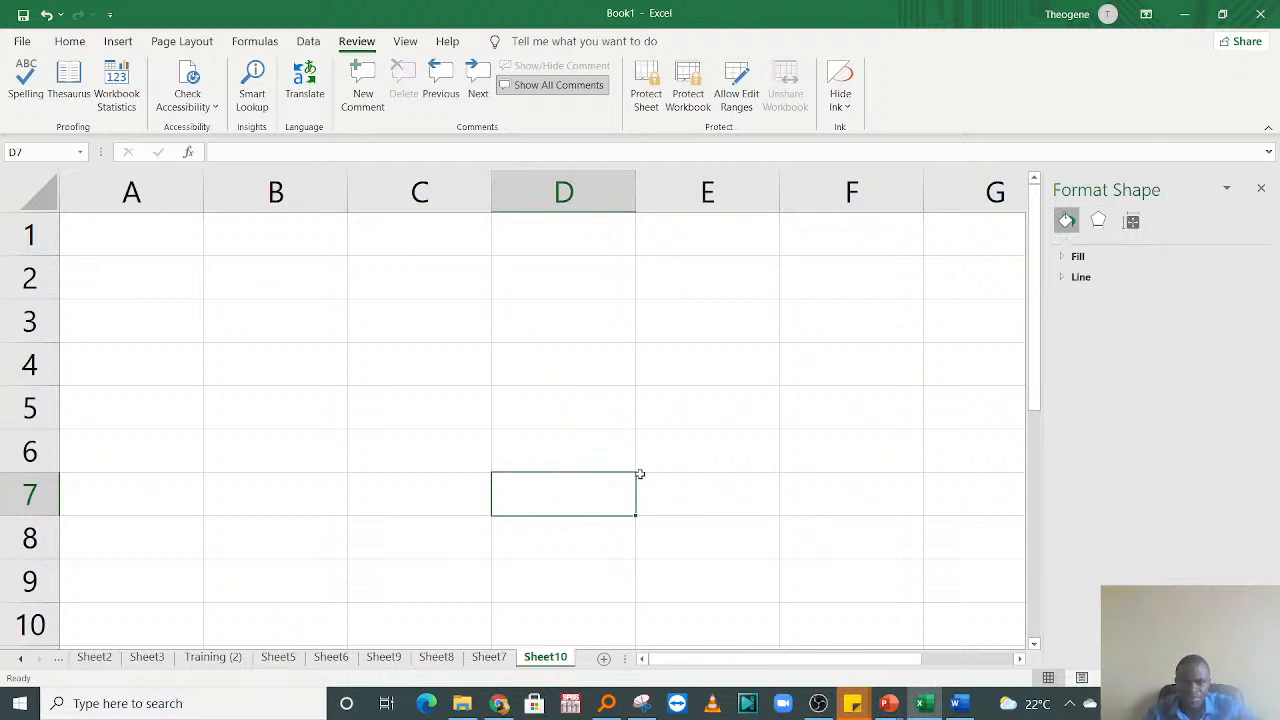
Step: Enter the formula =RANDBETWEEN(40,90) in cell C2 of Sheet10
left_click(423, 304)
left_click(378, 267)
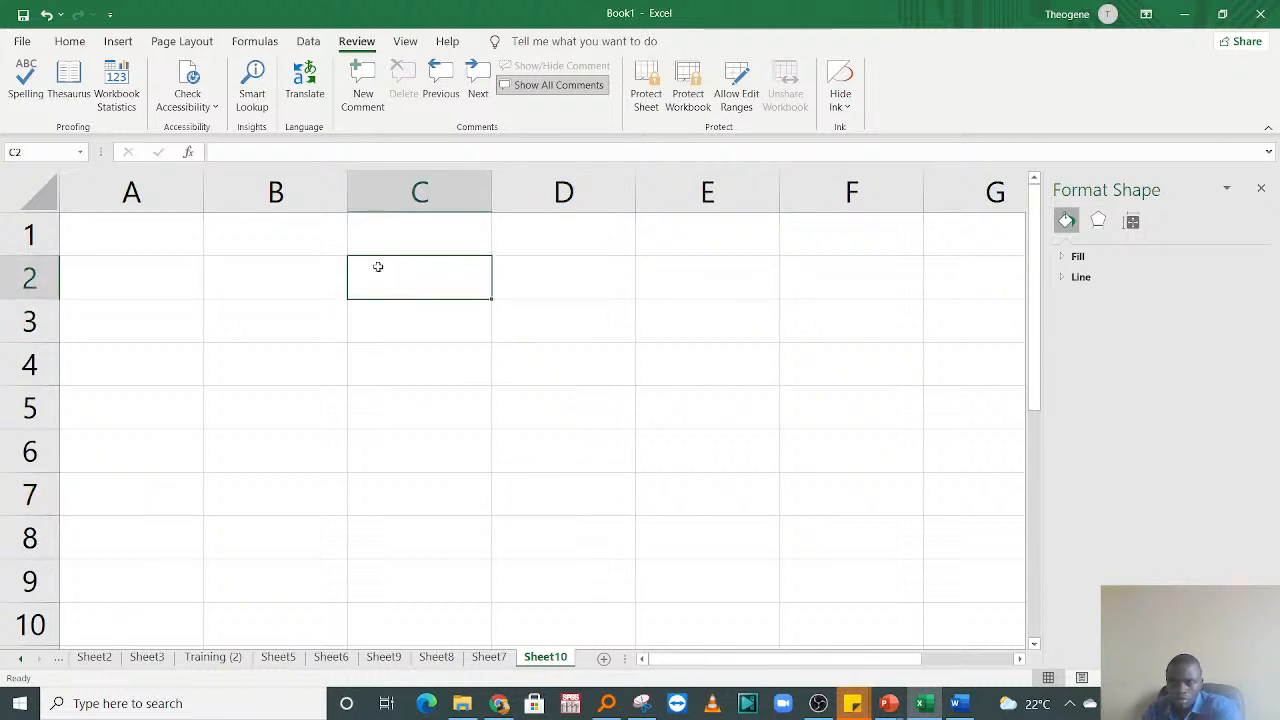
type("=r")
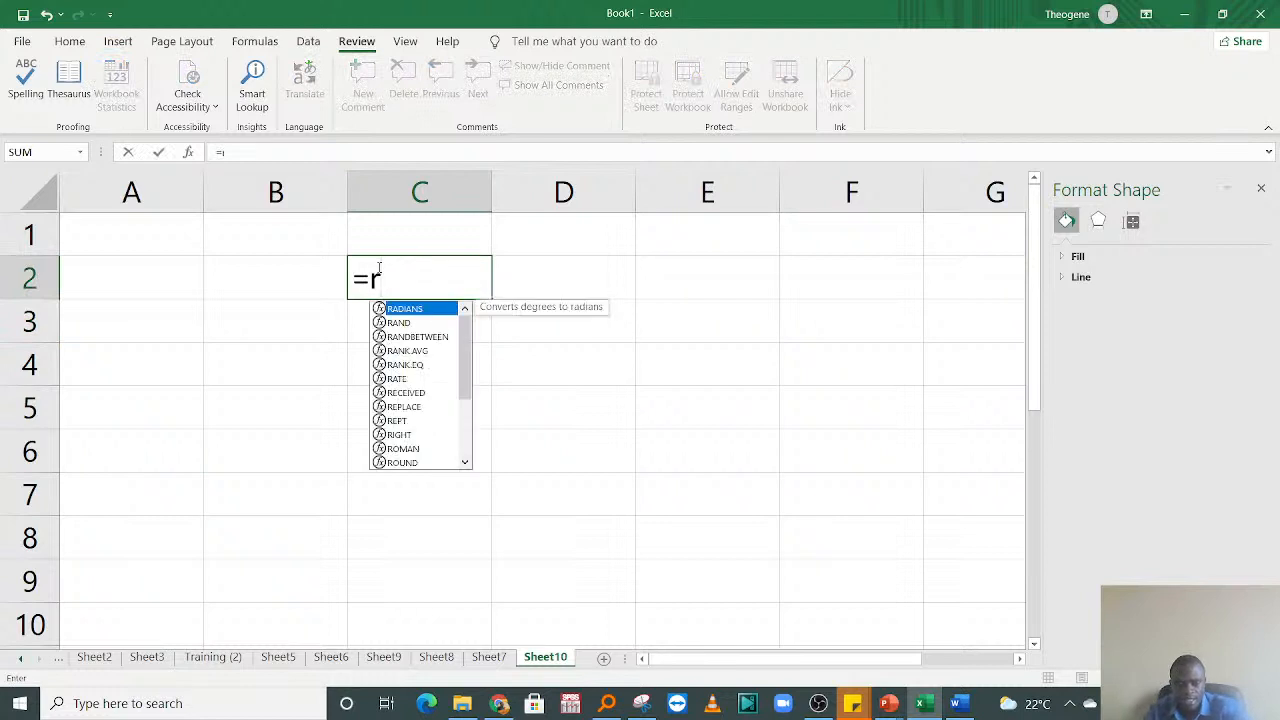
type("and")
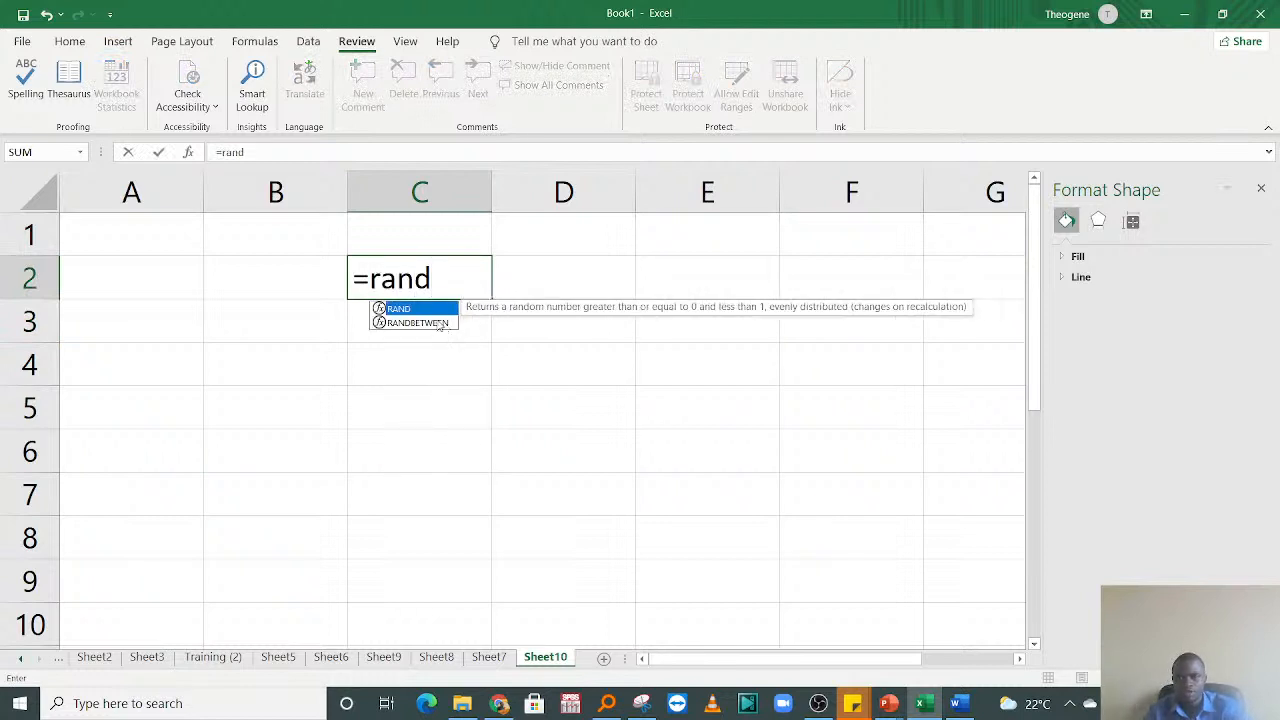
left_click(410, 322)
double_click(408, 320)
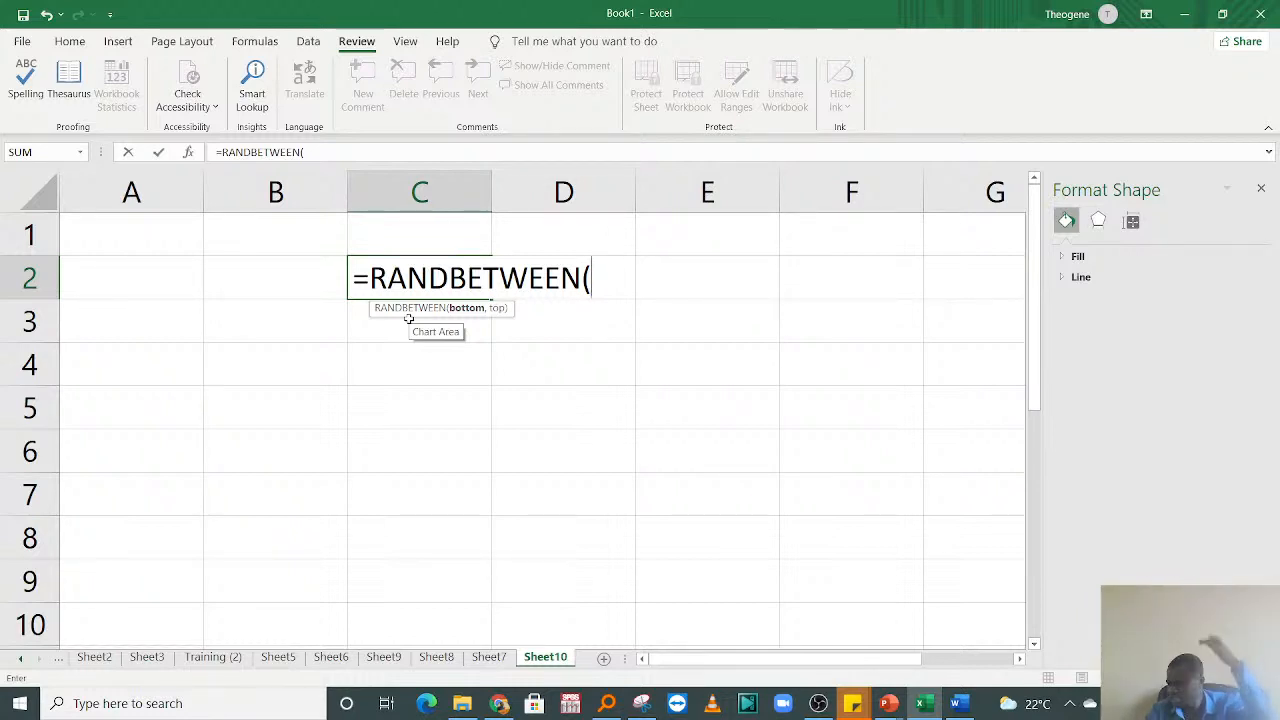
type("40")
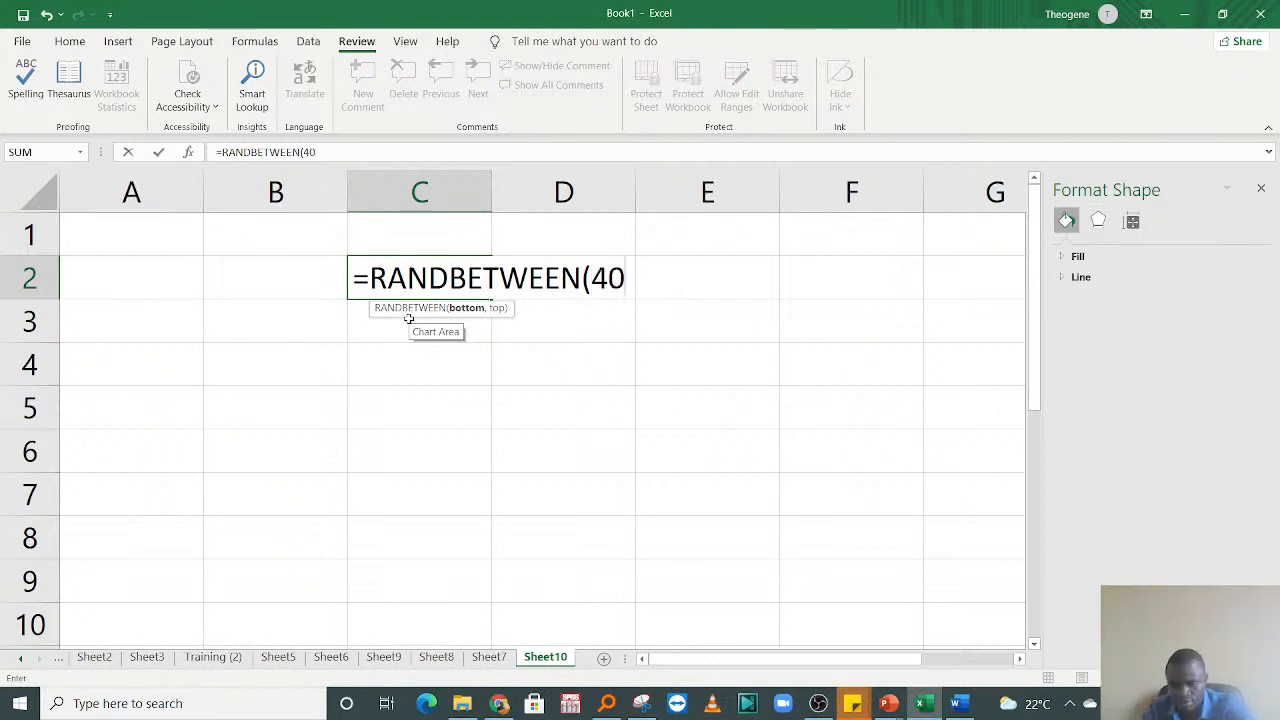
type(",")
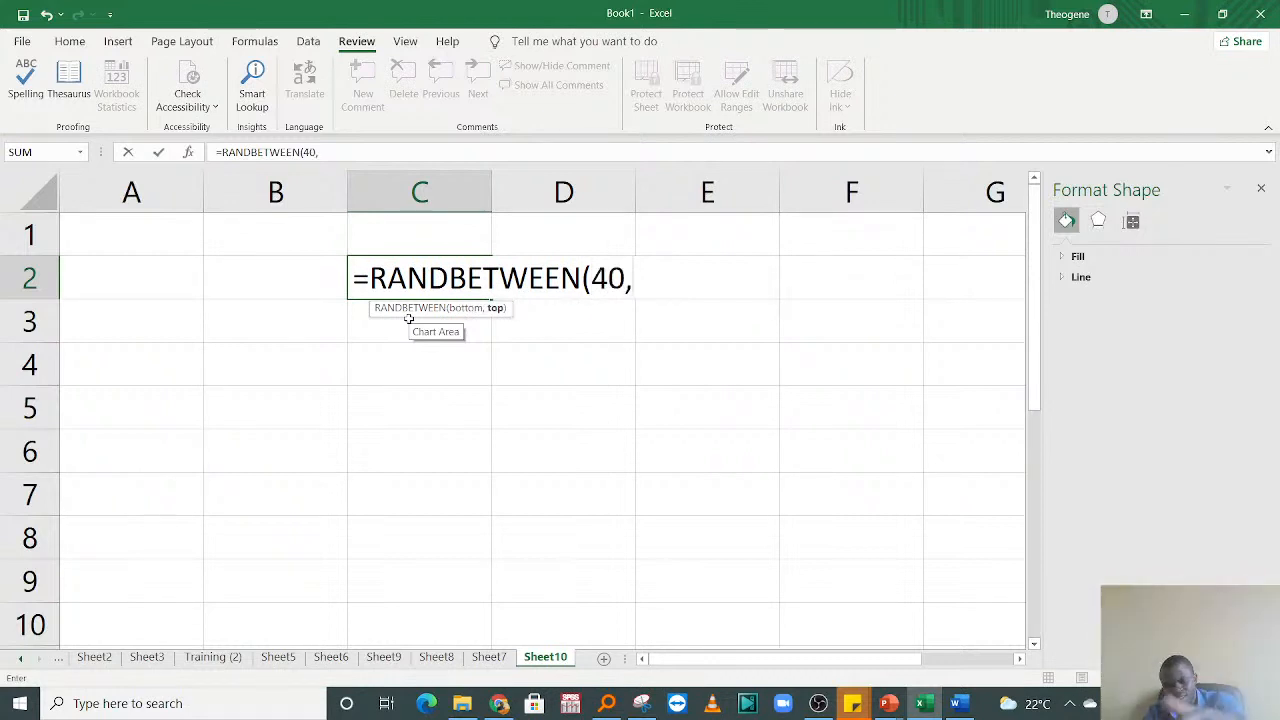
type("90")
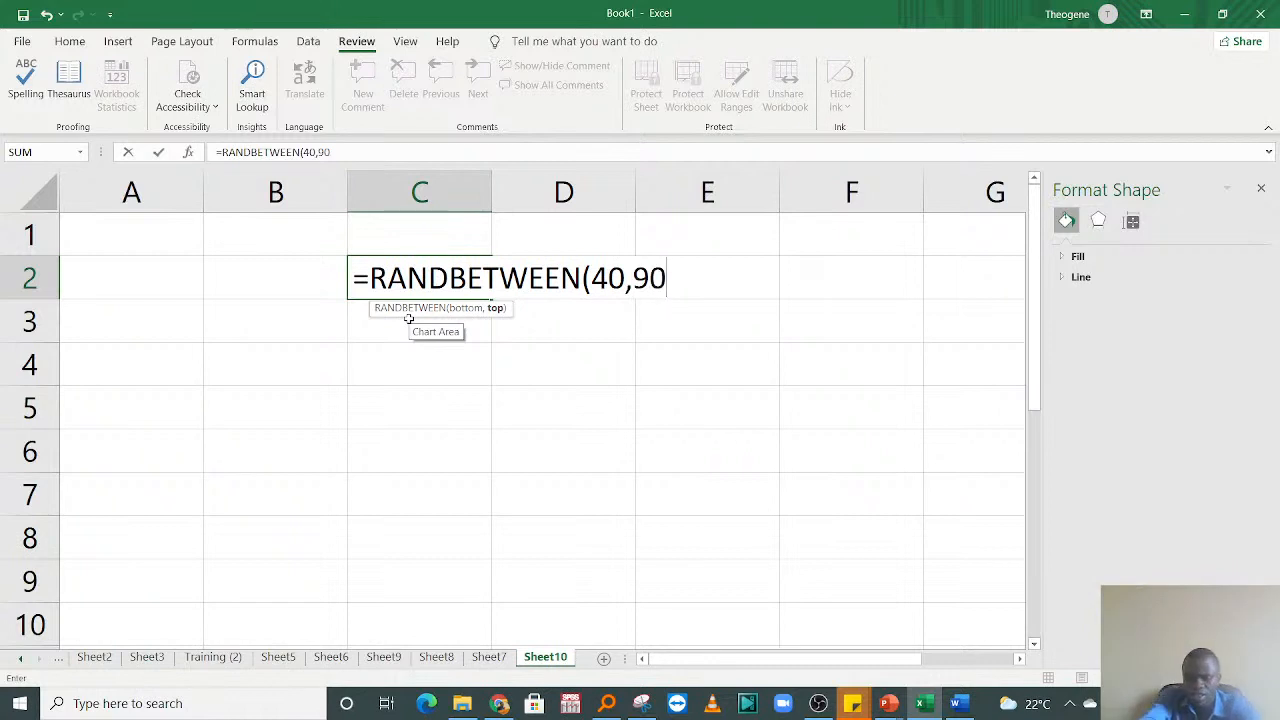
type(")")
key("Return")
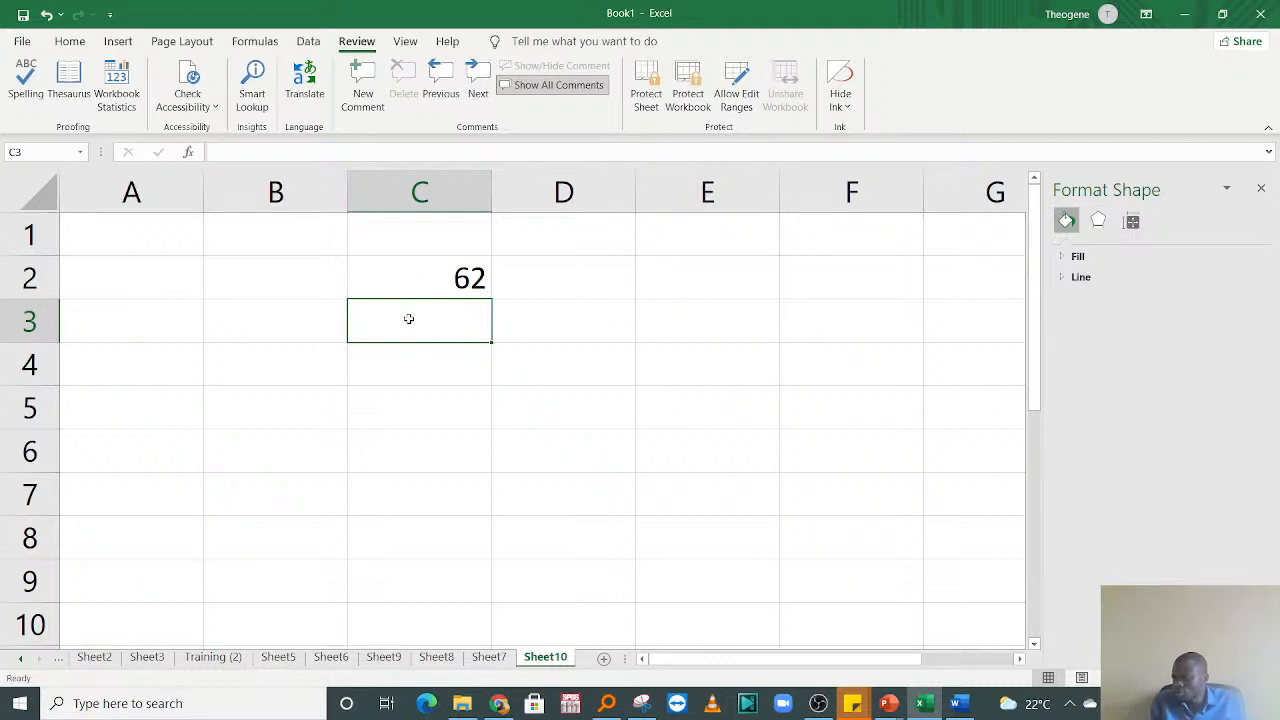
Step: Fill the random-number formula from C2 down to C9 and replace the formulas in that range with their values
left_click(390, 285)
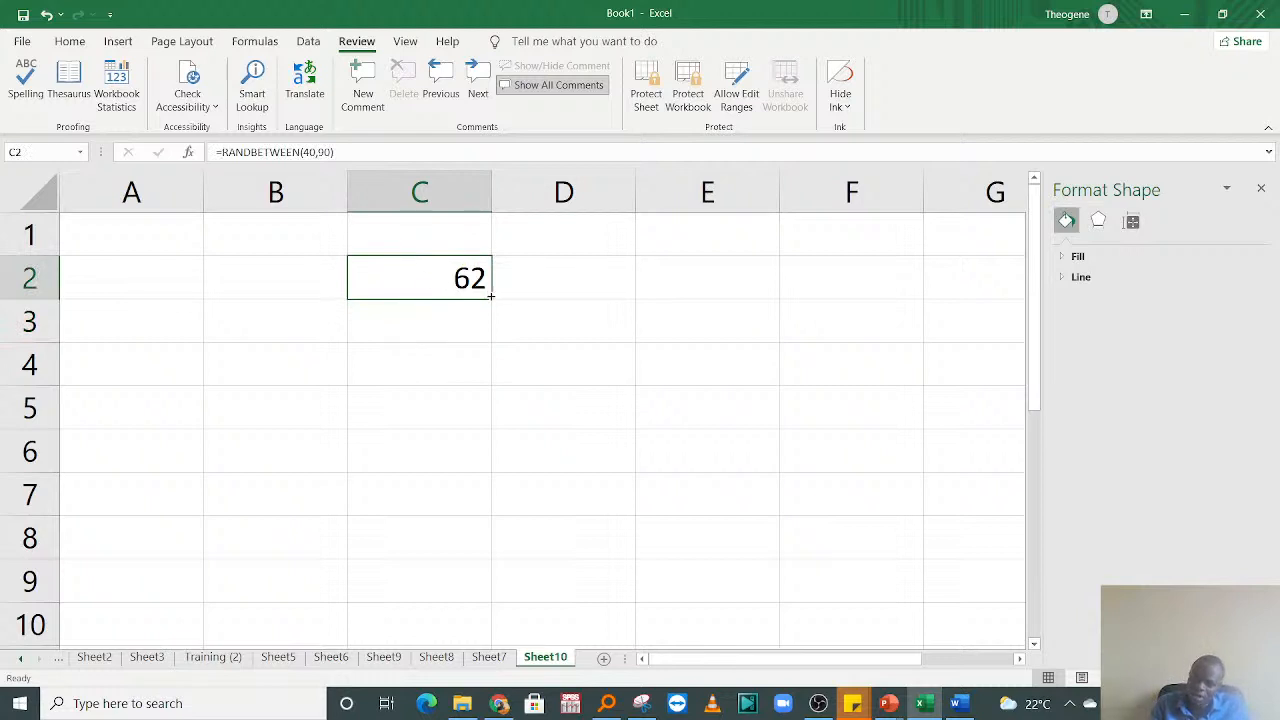
left_click_drag(486, 302, 437, 590)
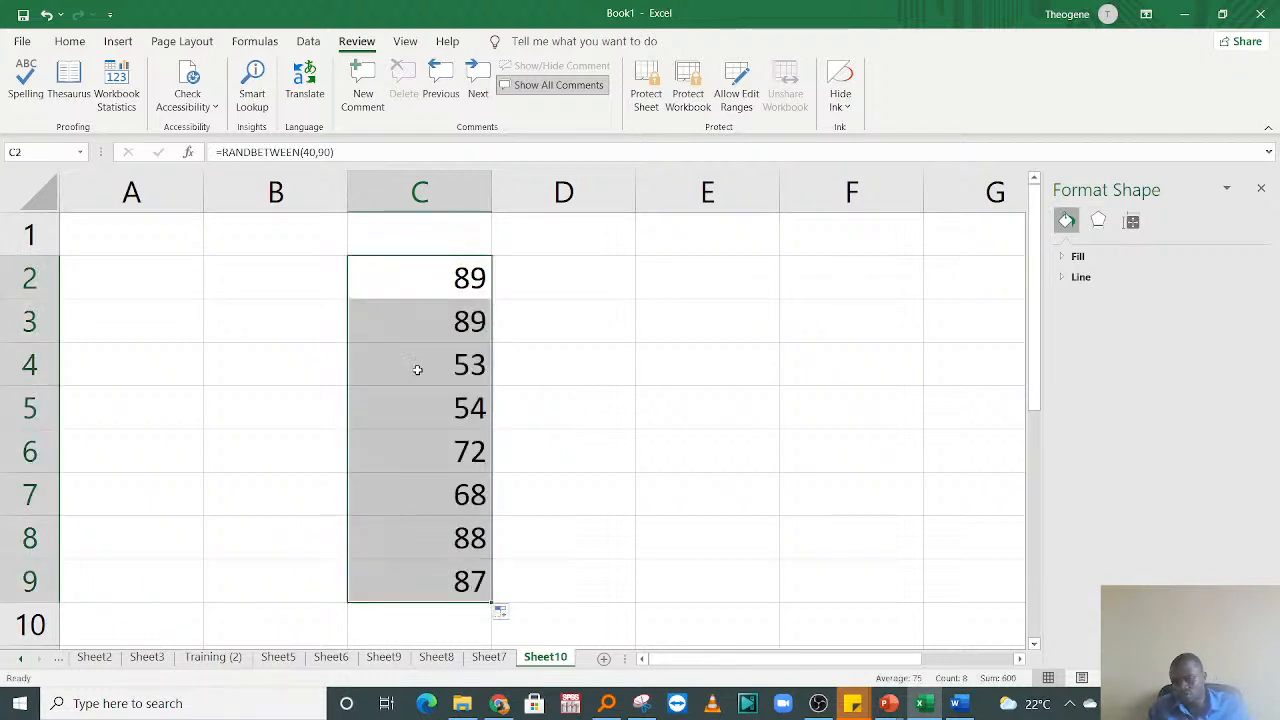
key("ctrl+c")
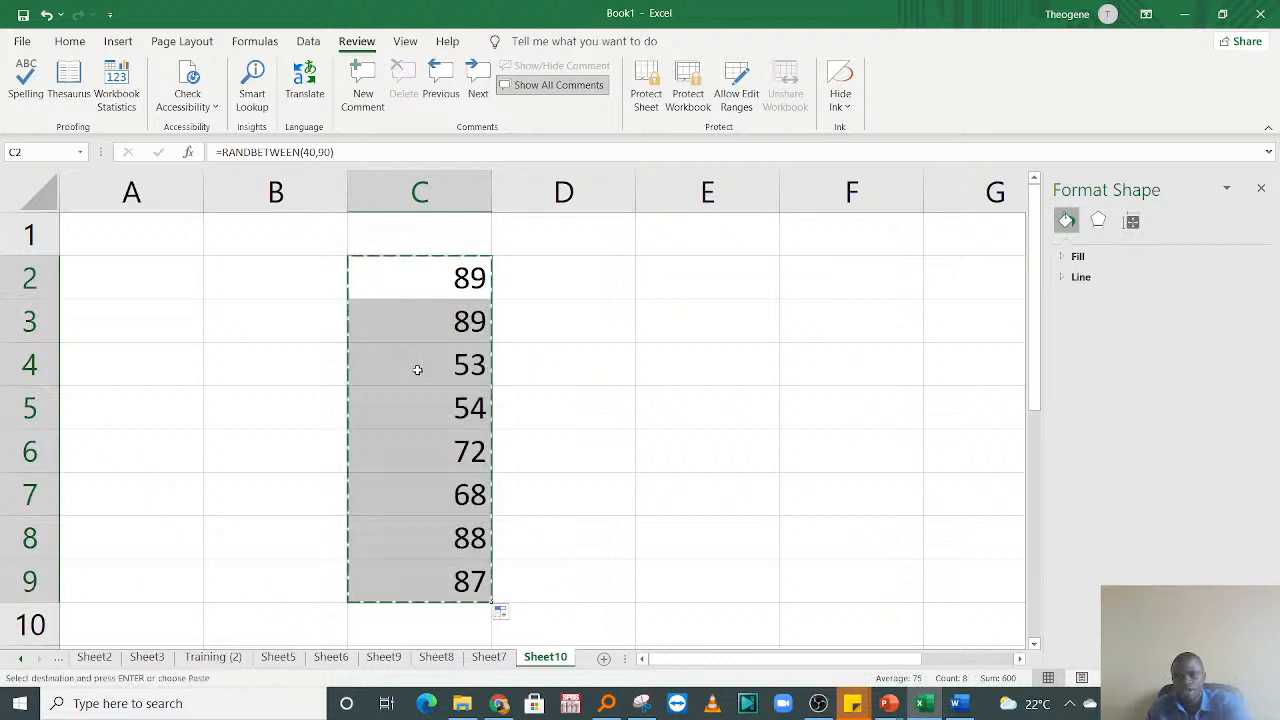
right_click(470, 299)
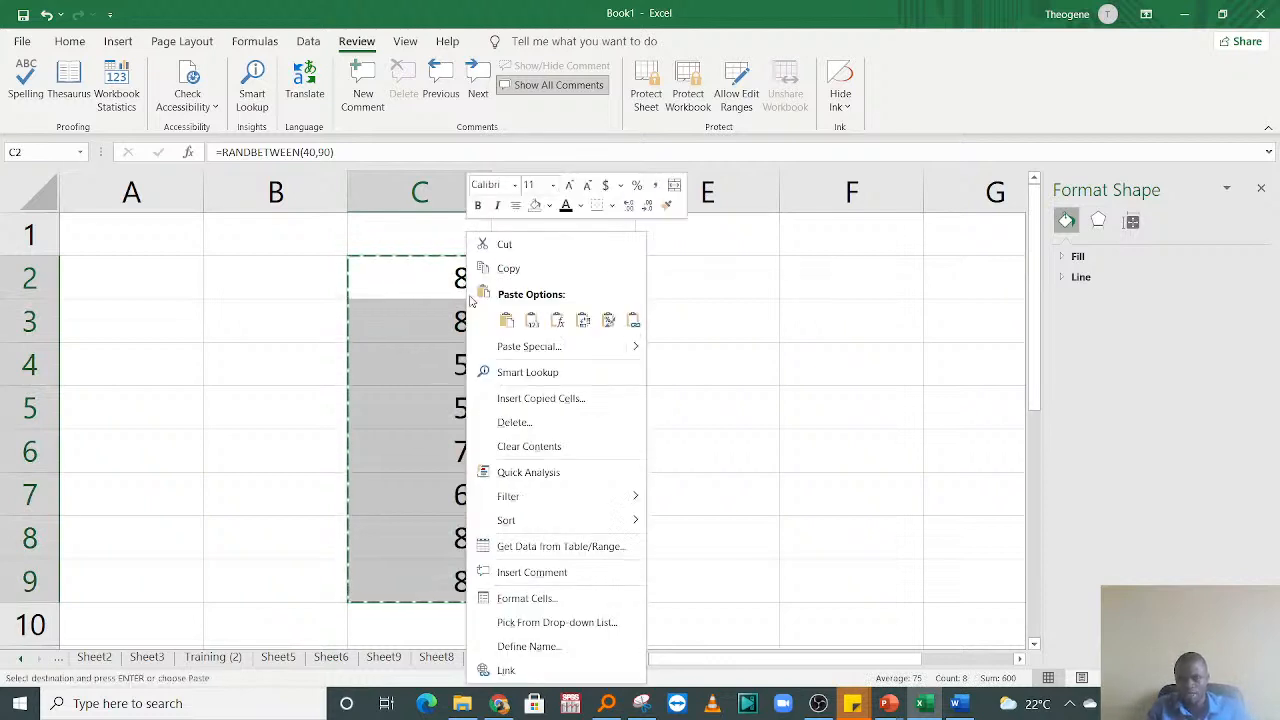
left_click(531, 320)
left_click(671, 354)
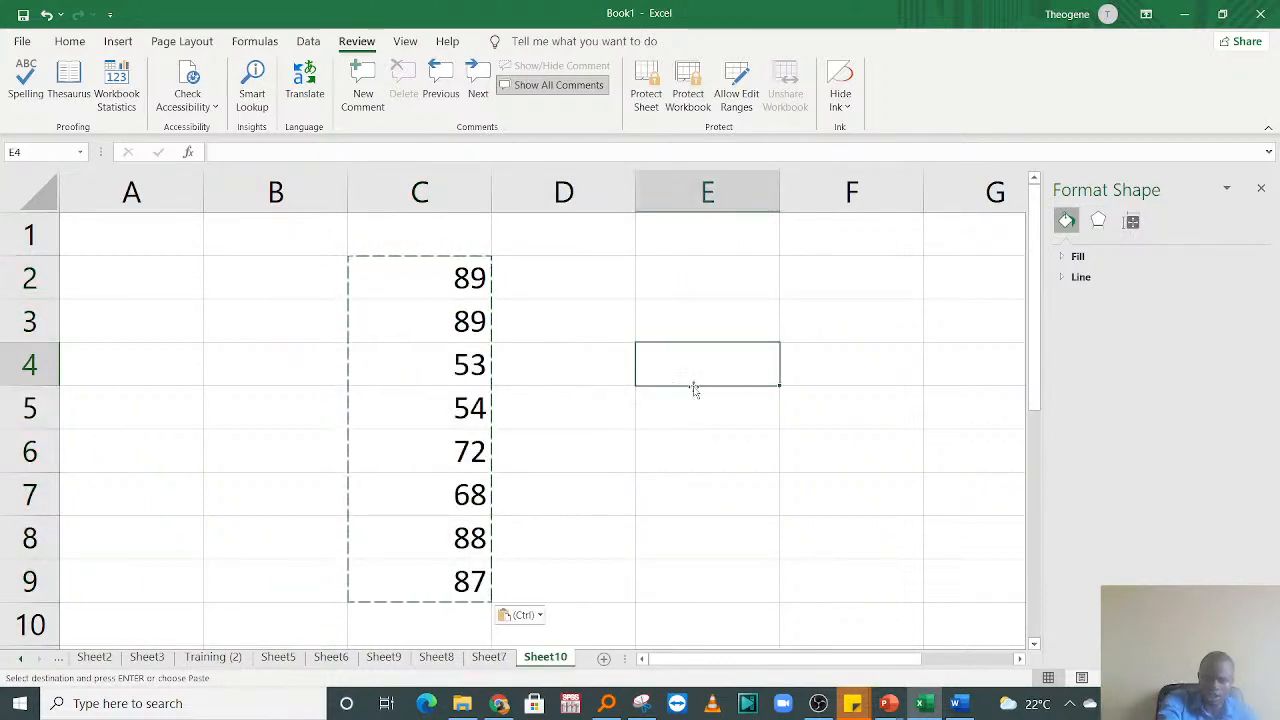
type("h")
key("BackSpace")
left_click(509, 375)
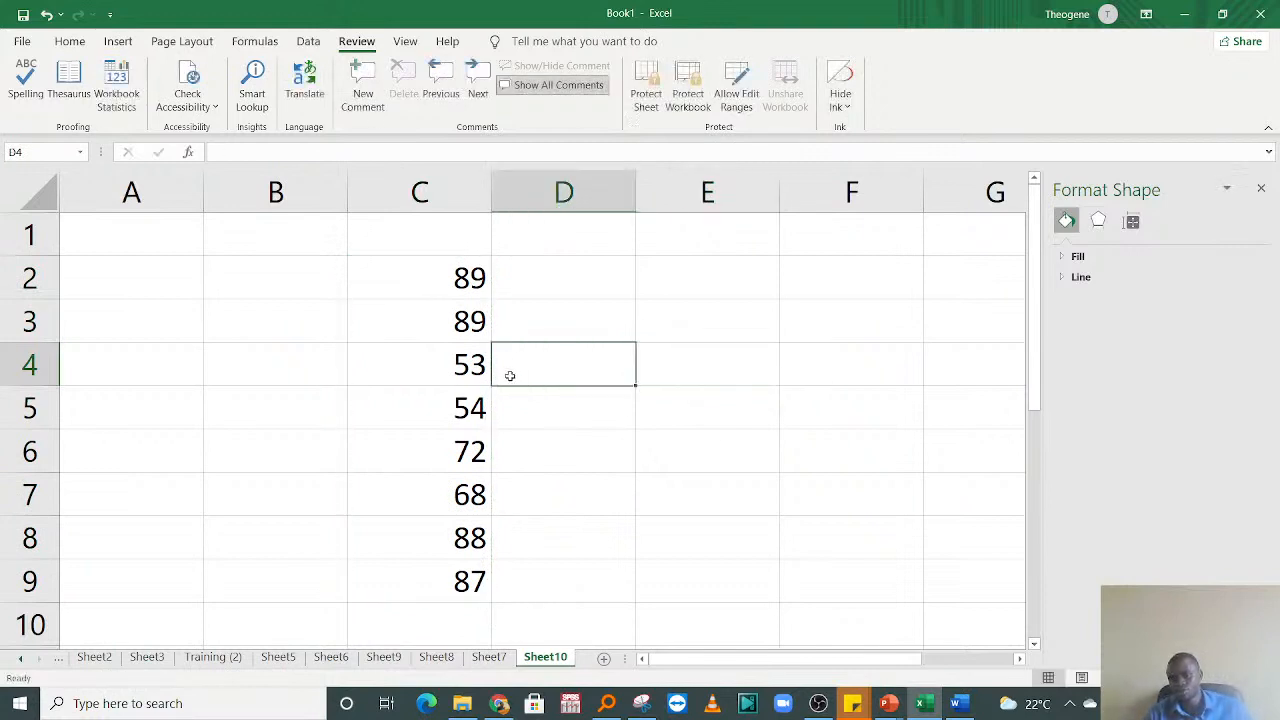
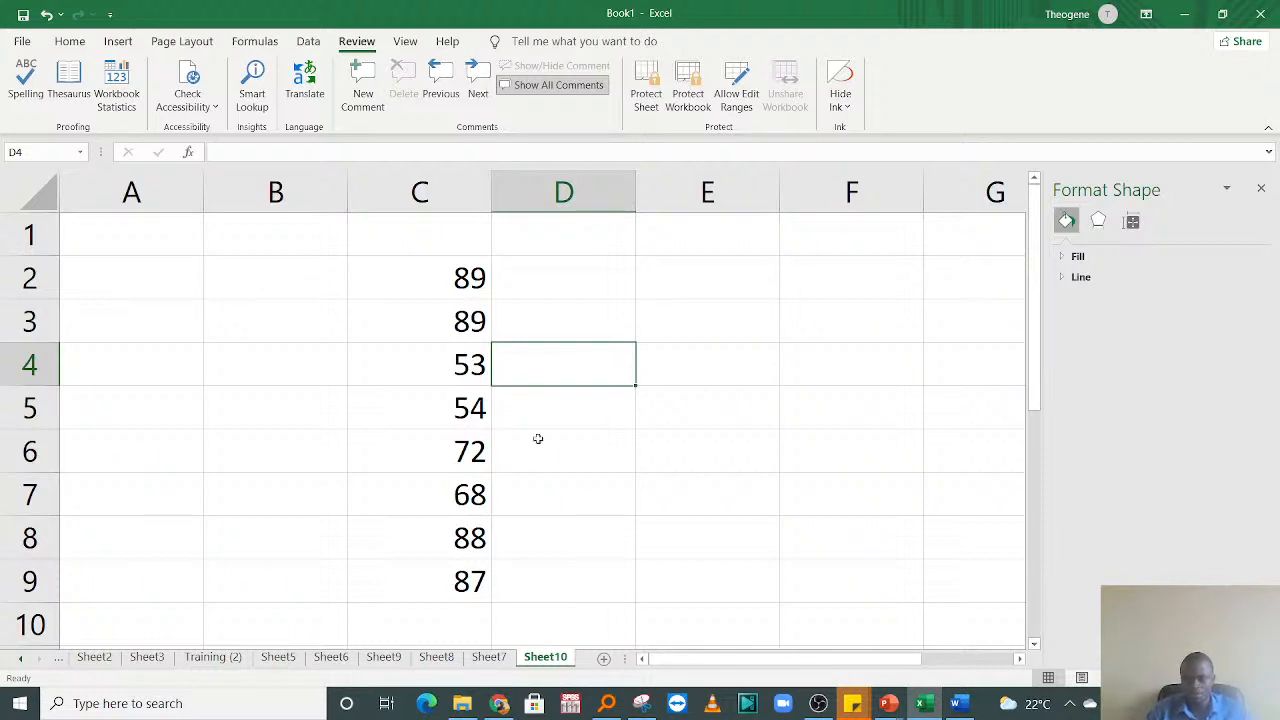
Step: Switch to OBS, enlarge the Video Capture Device source in the preview to about twice its size, and return to Excel
left_click(818, 703)
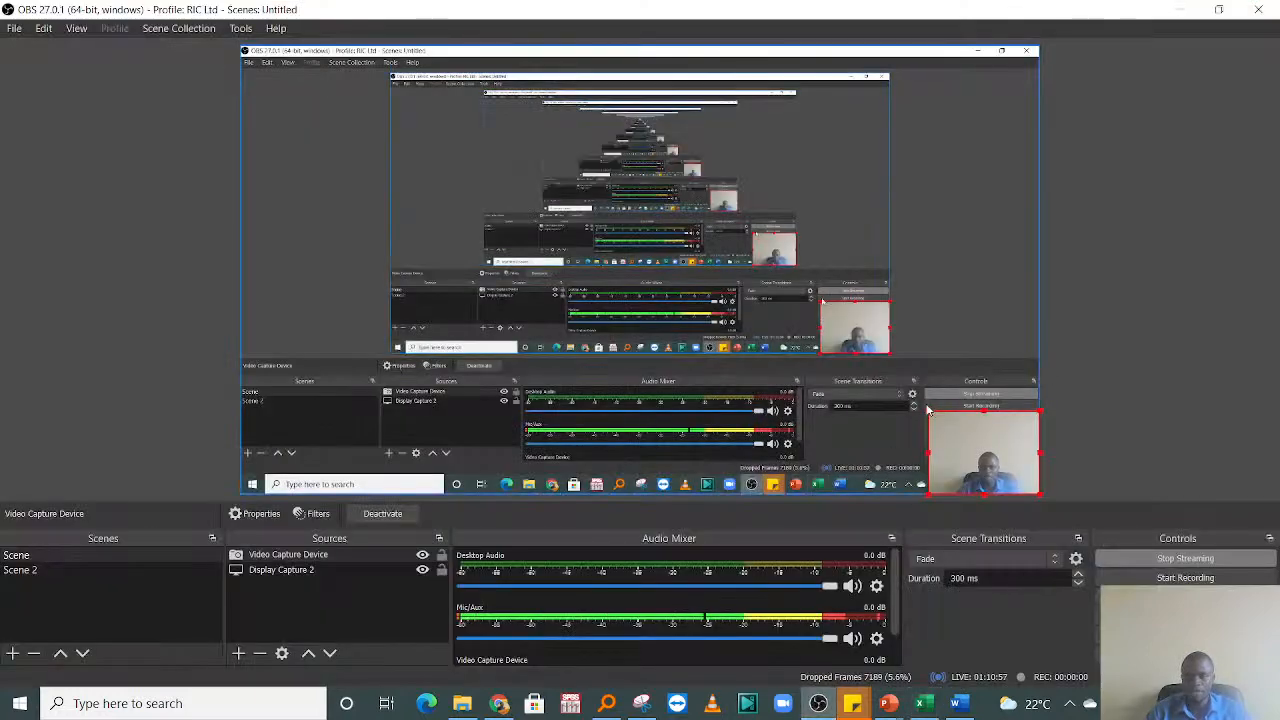
left_click_drag(925, 404, 802, 316)
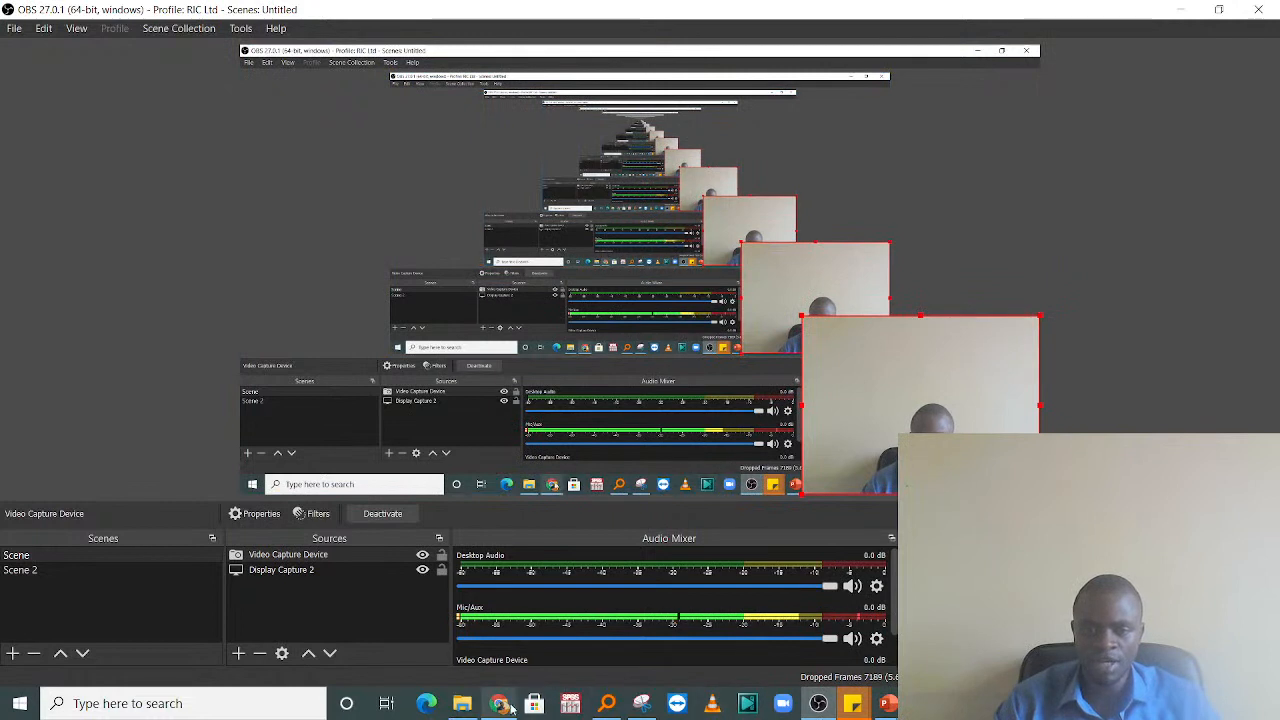
left_click(747, 703)
Step: Enter the text USA in cell E3 of Sheet10
left_click(746, 317)
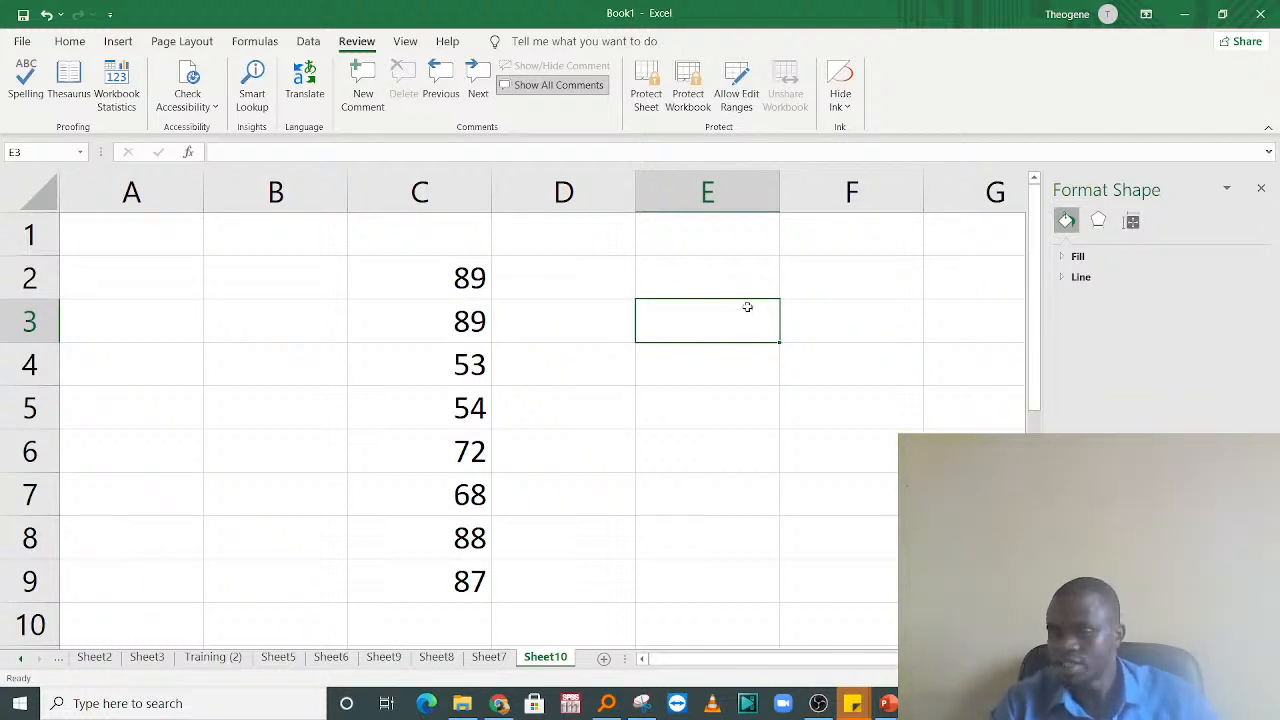
left_click(694, 400)
left_click(675, 350)
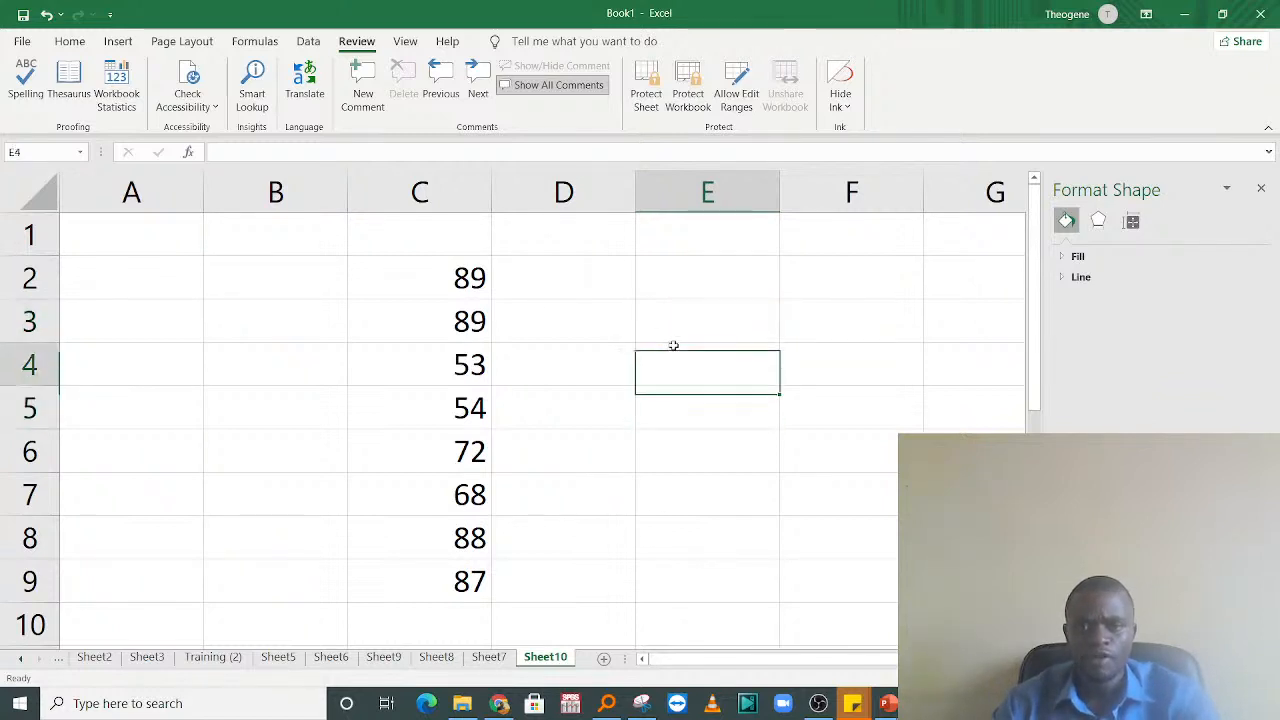
left_click(675, 307)
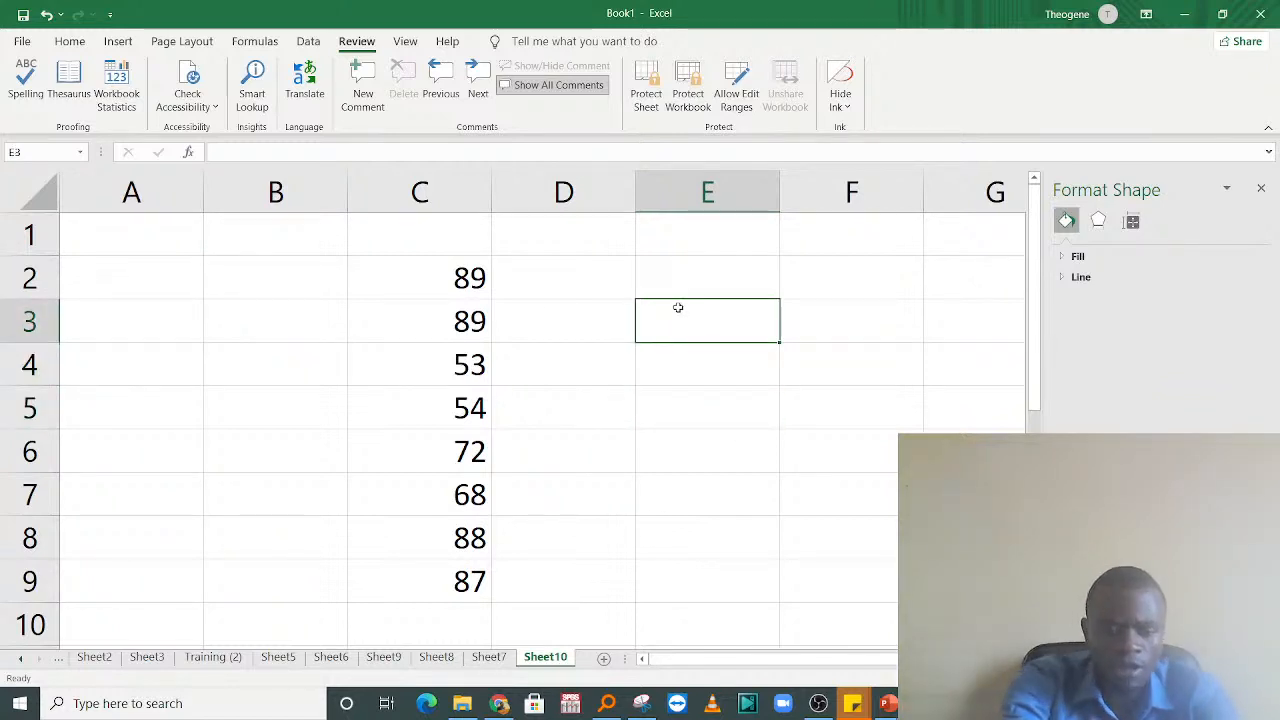
type("USA")
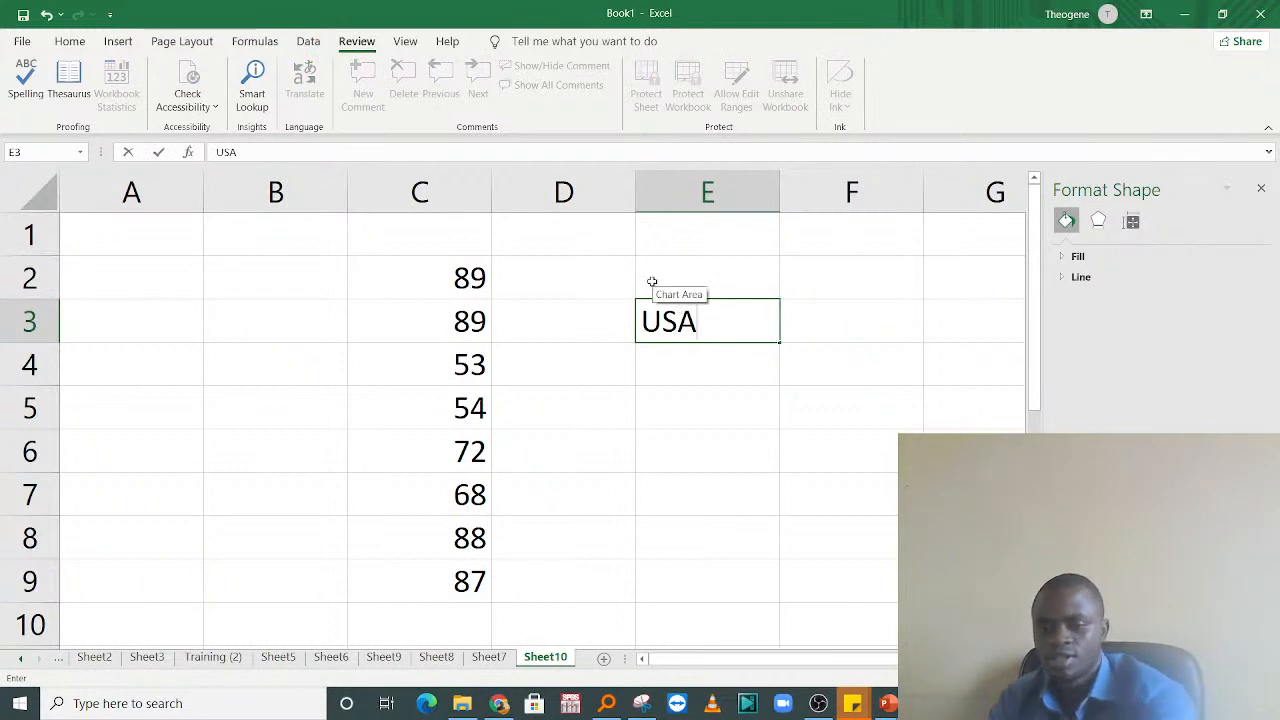
key("Return")
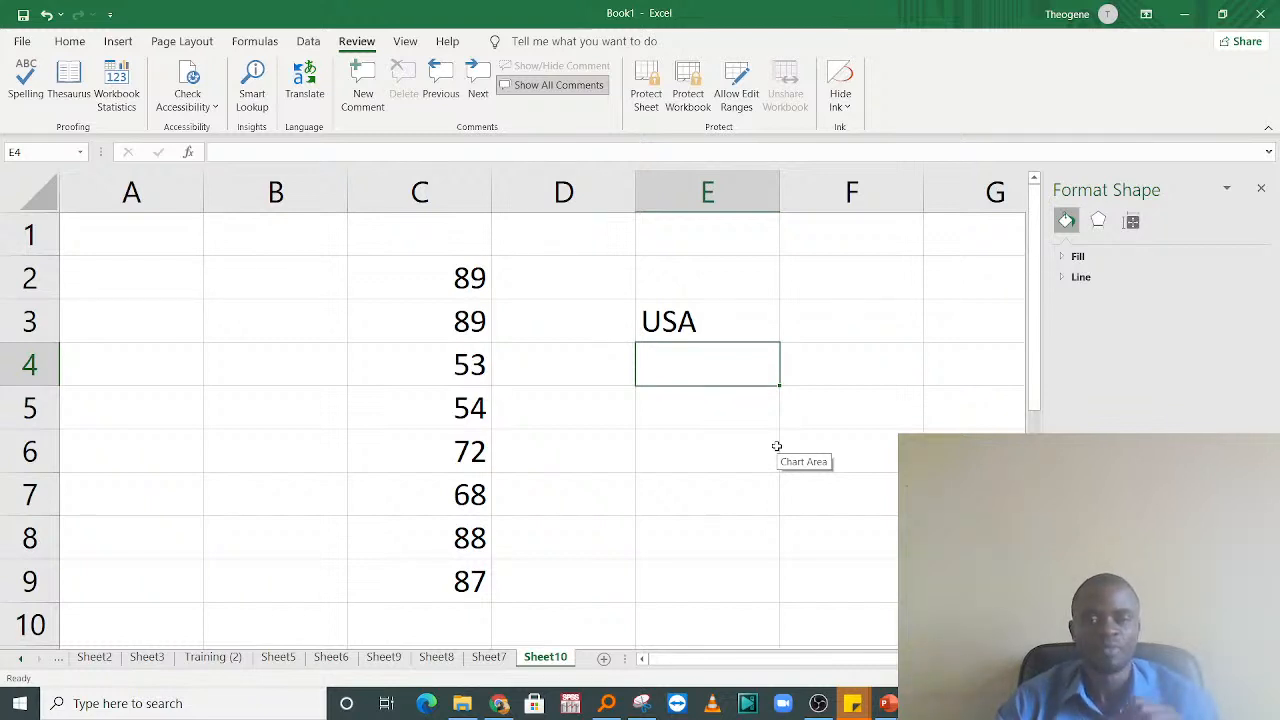
Step: Open the AutoCorrect settings from the proofing section of the Excel options
left_click(674, 312)
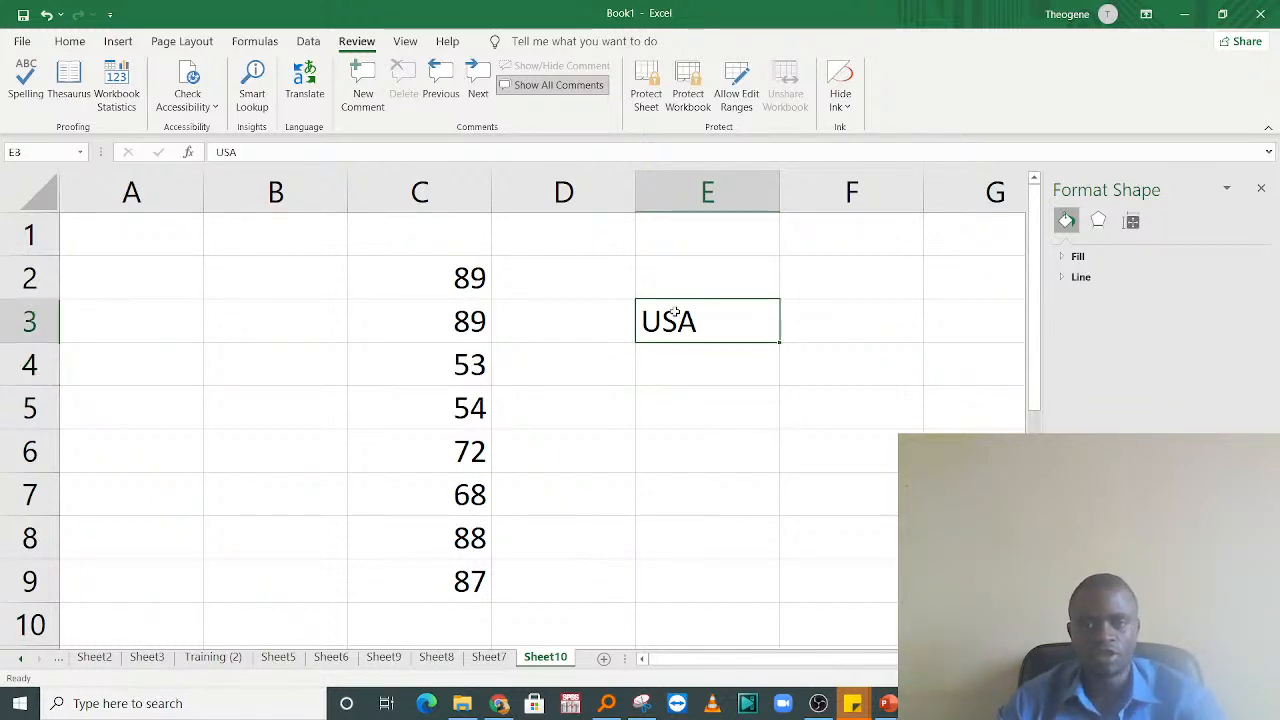
left_click(715, 415)
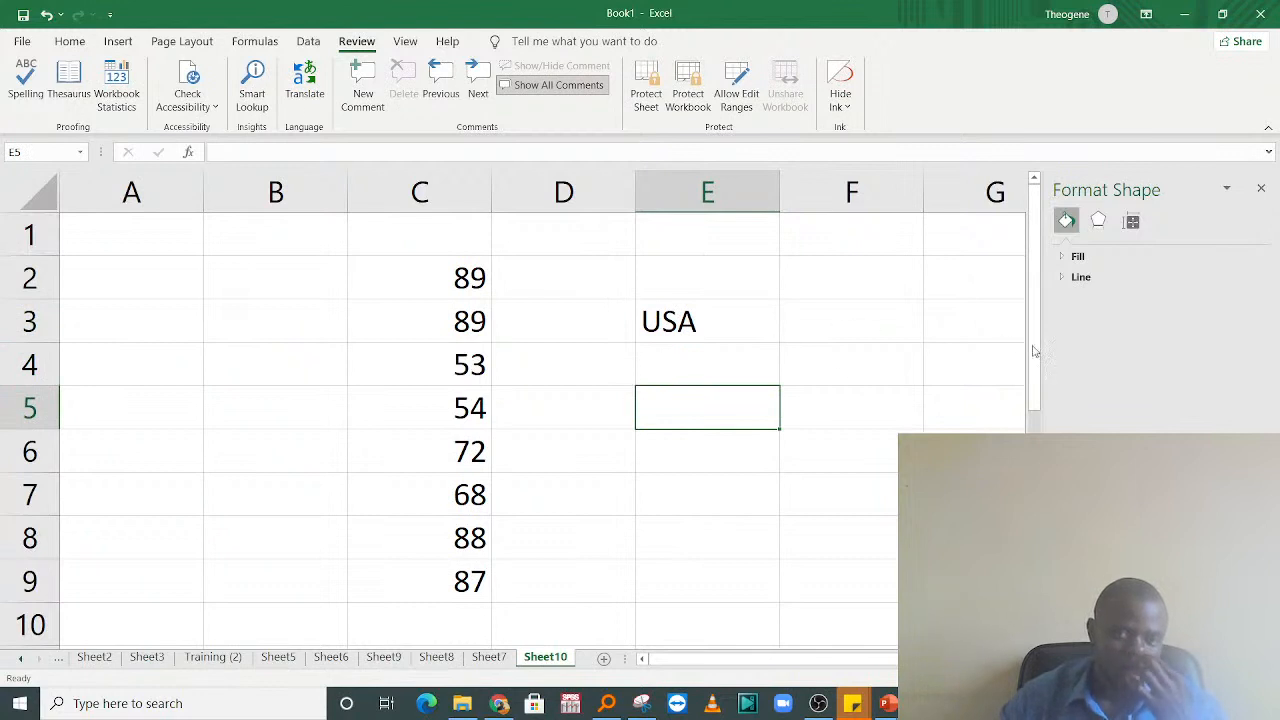
left_click(22, 41)
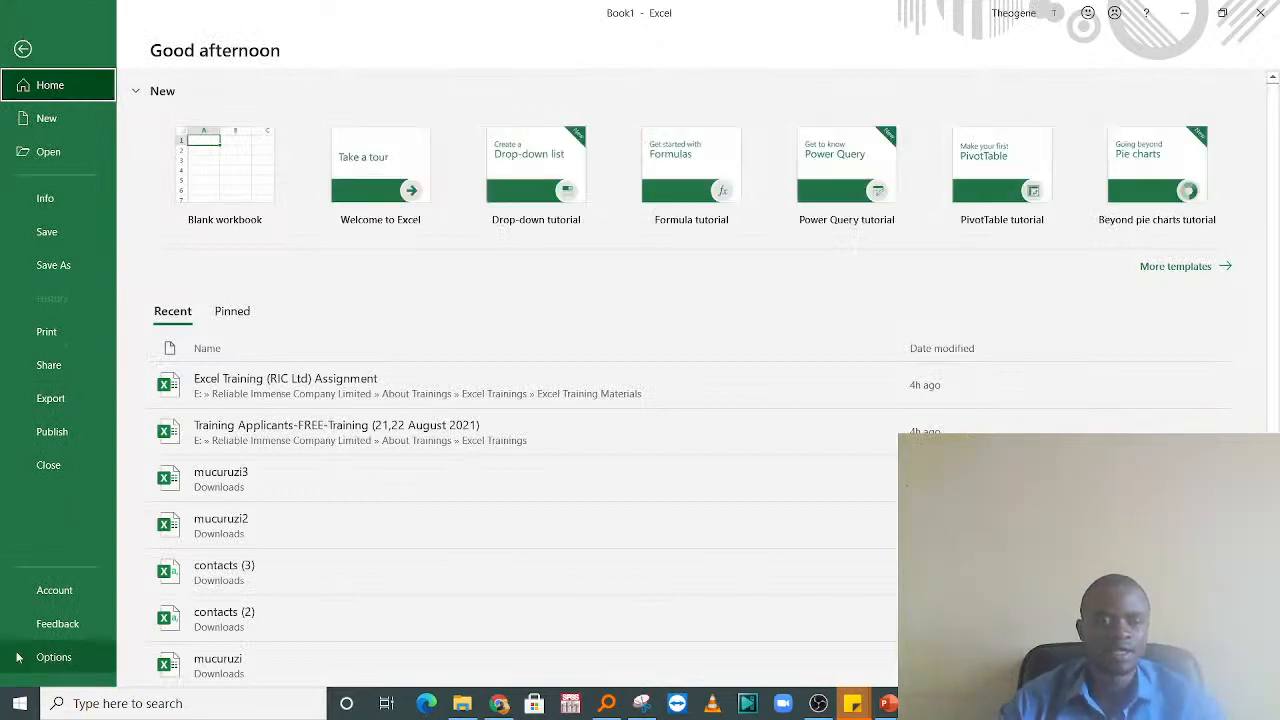
left_click(54, 658)
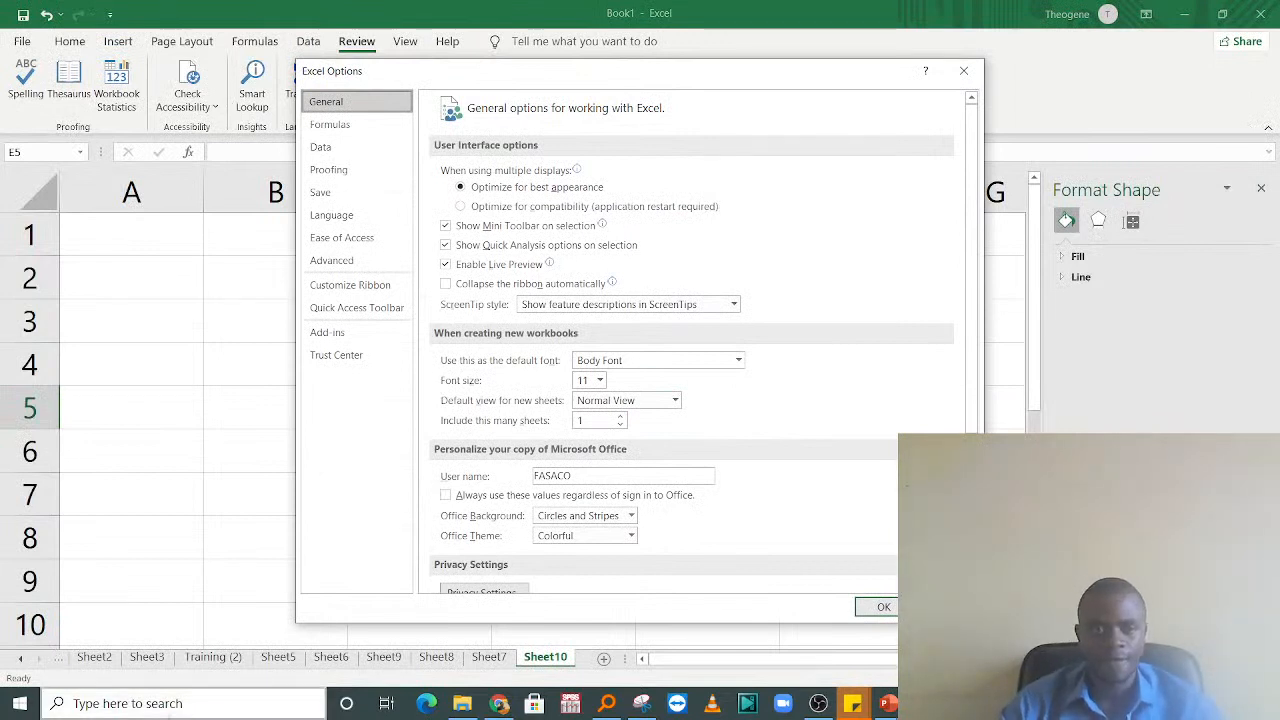
left_click(330, 170)
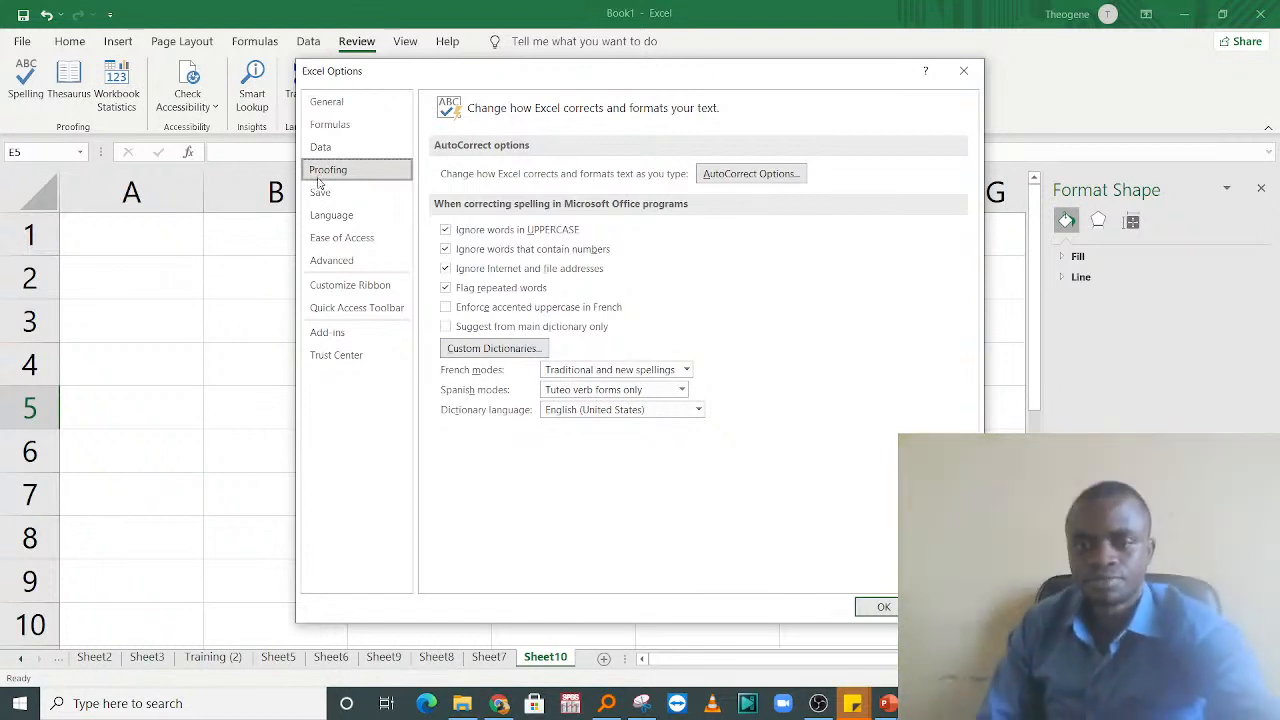
left_click(717, 173)
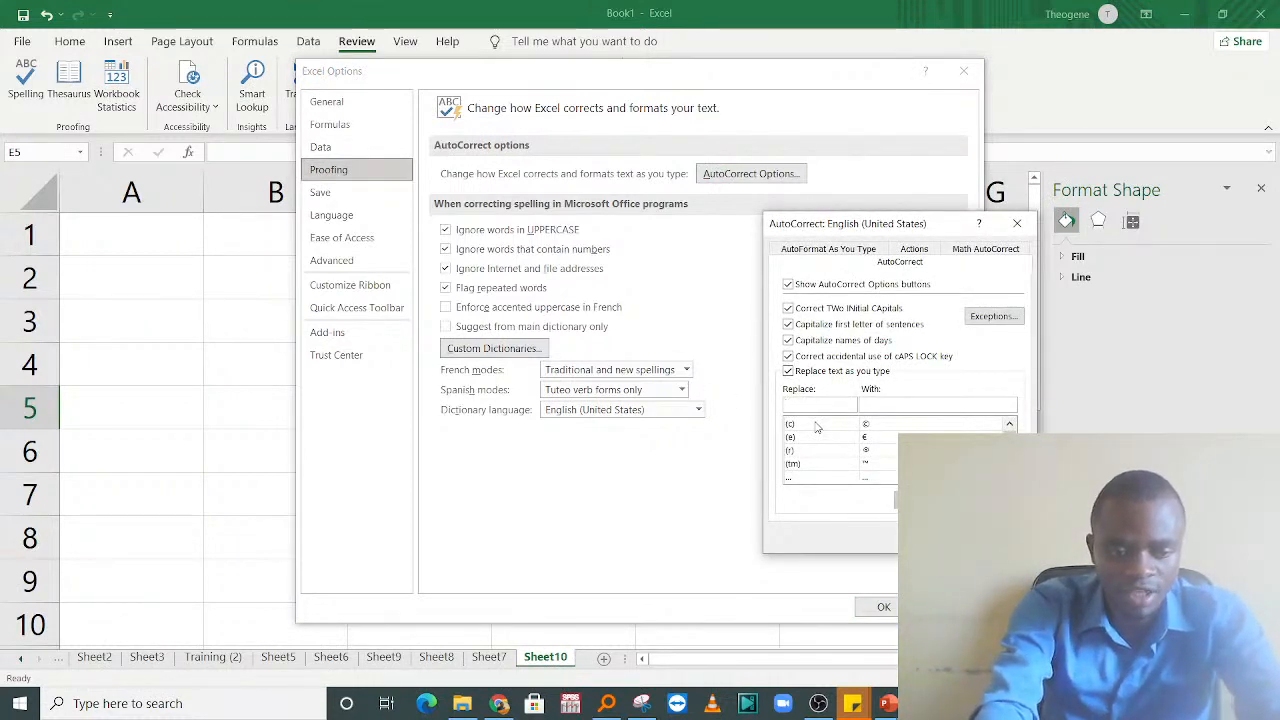
Step: Set up AutoCorrect to replace USA with United States of America and confirm the options
type("USA")
left_click(896, 405)
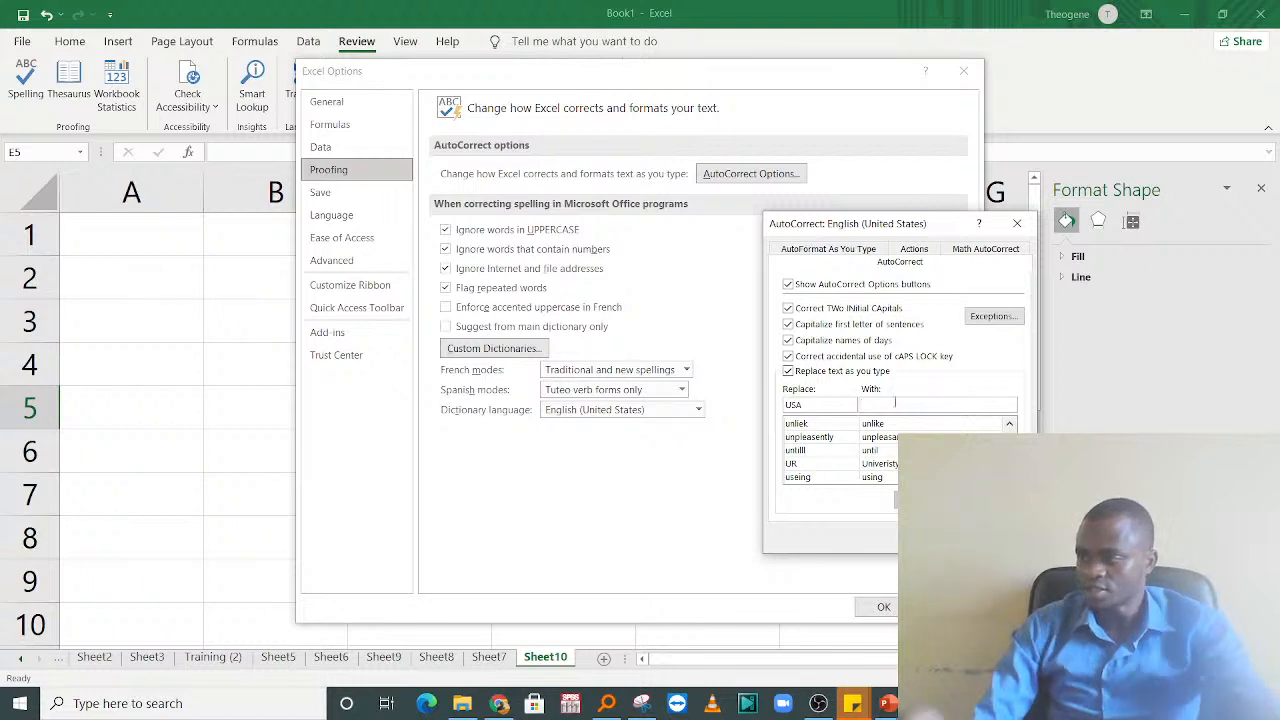
type("United ")
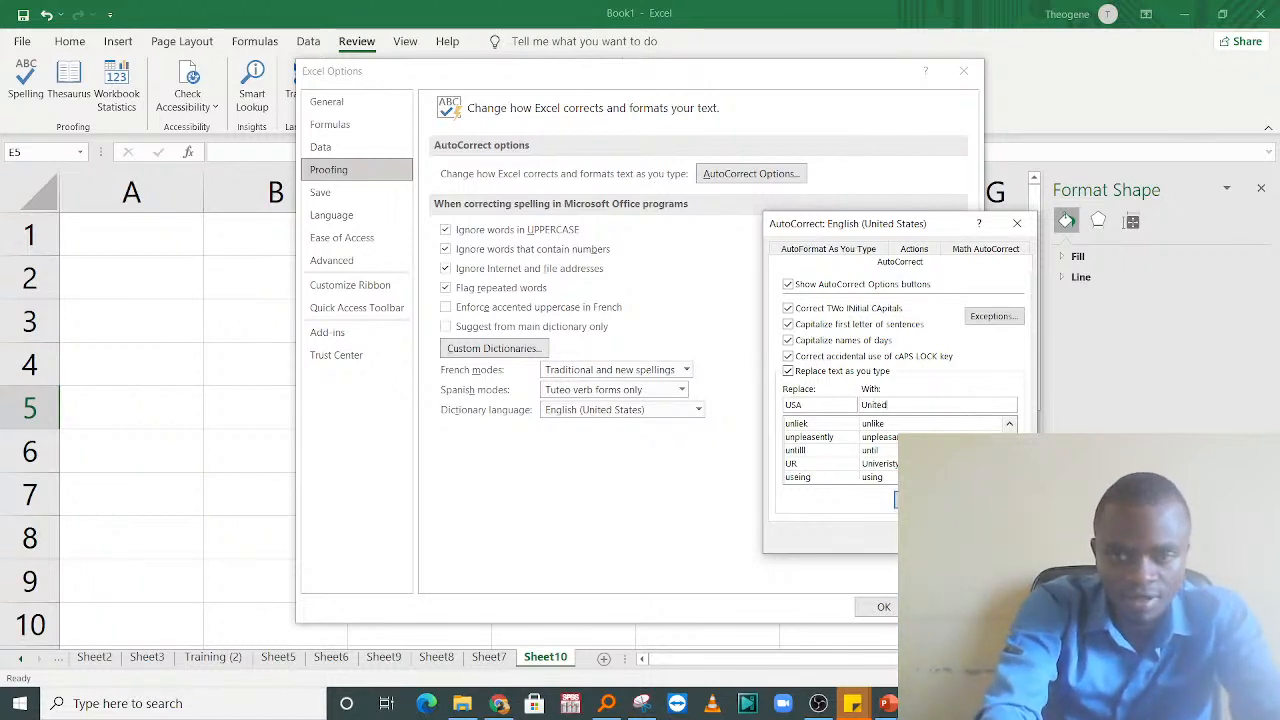
type("Statesn")
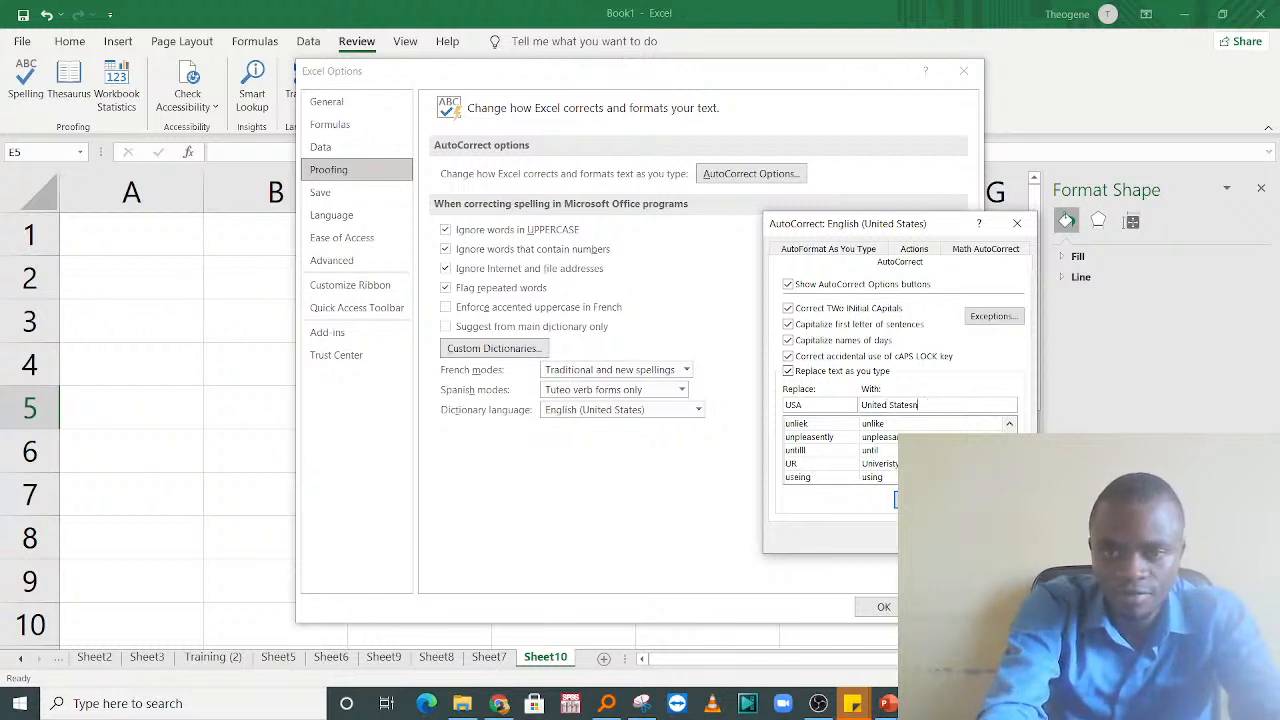
key("BackSpace")
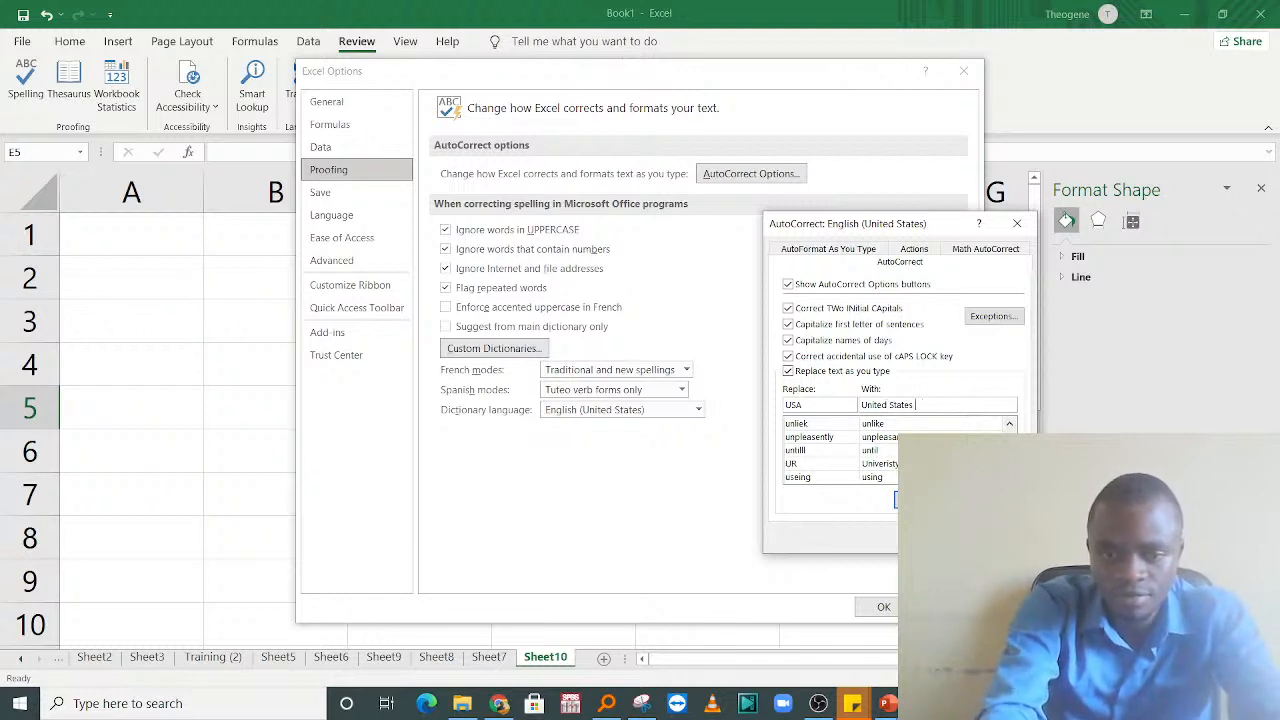
type("of America")
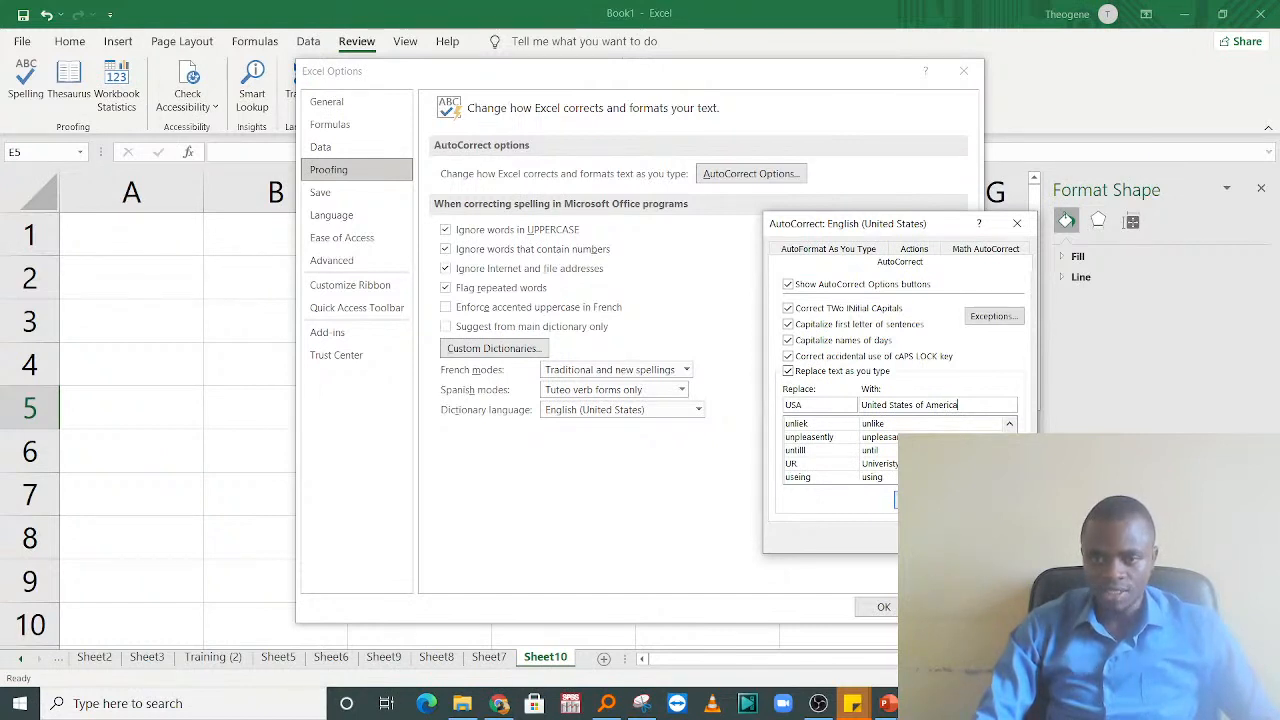
left_click(932, 538)
left_click(881, 607)
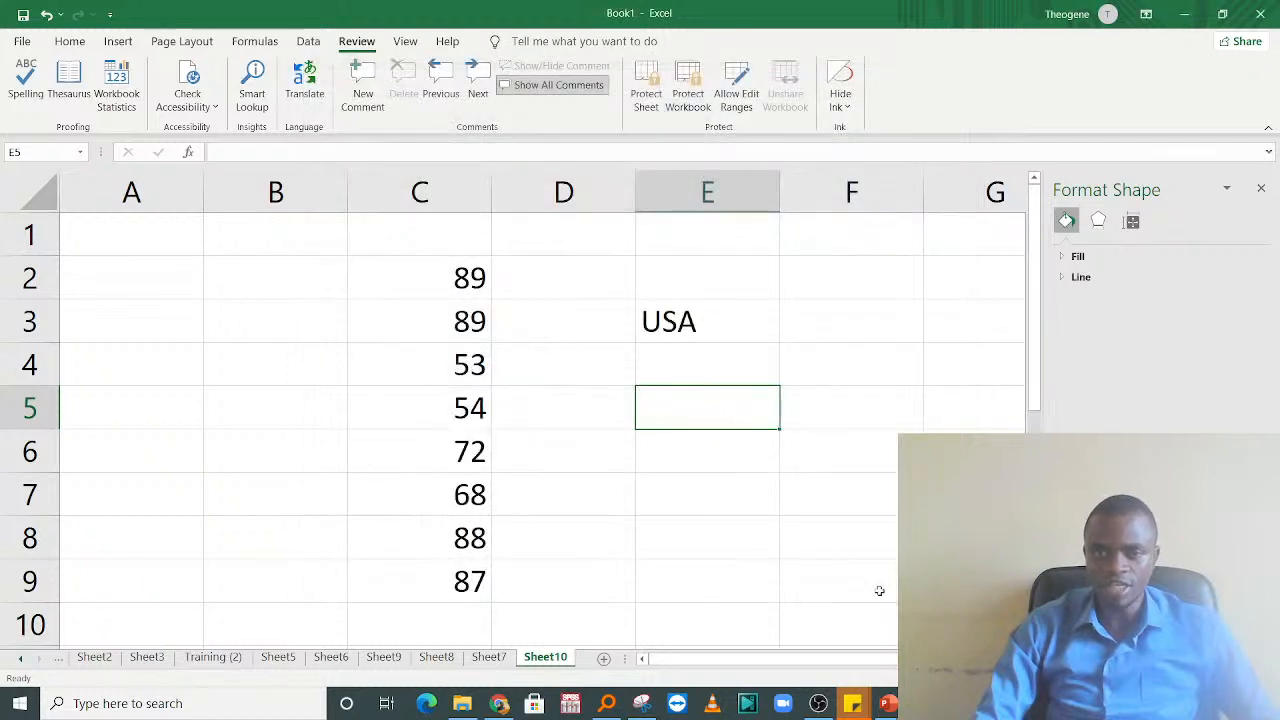
Step: Re-enter USA in cell E3 so that AutoCorrect replaces it with United States of America
left_click(709, 329)
double_click(709, 329)
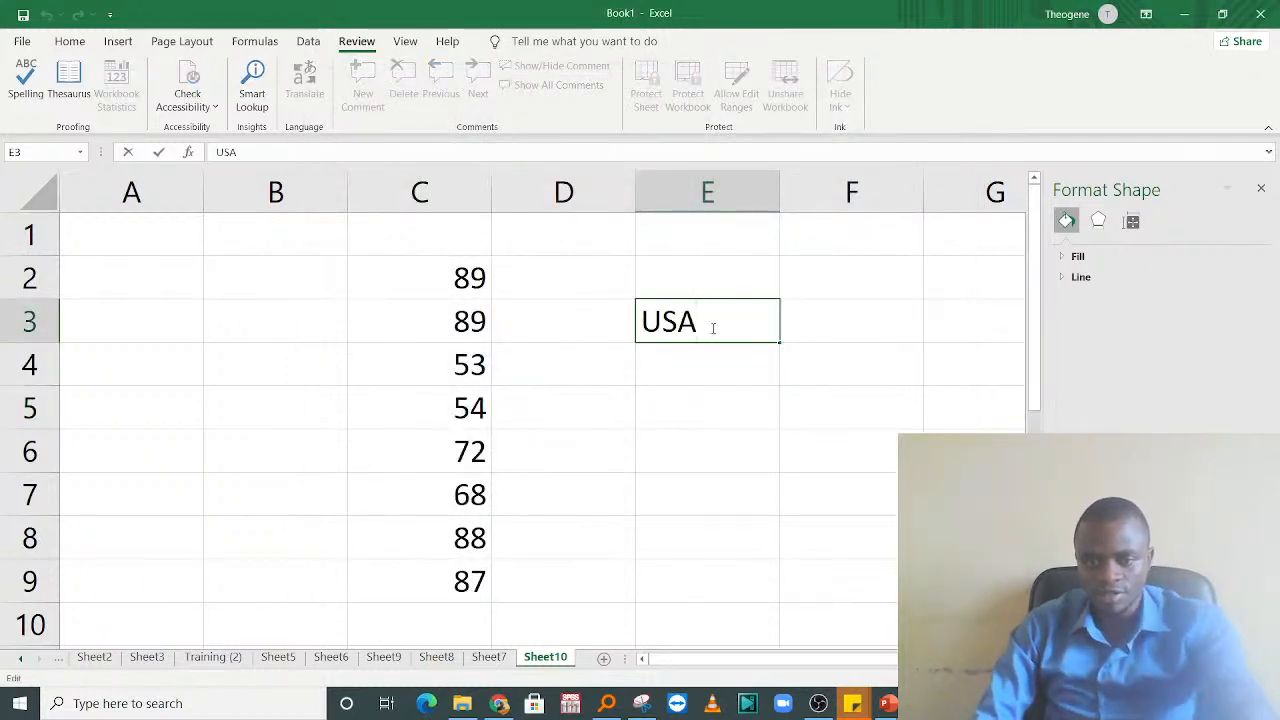
left_click(724, 411)
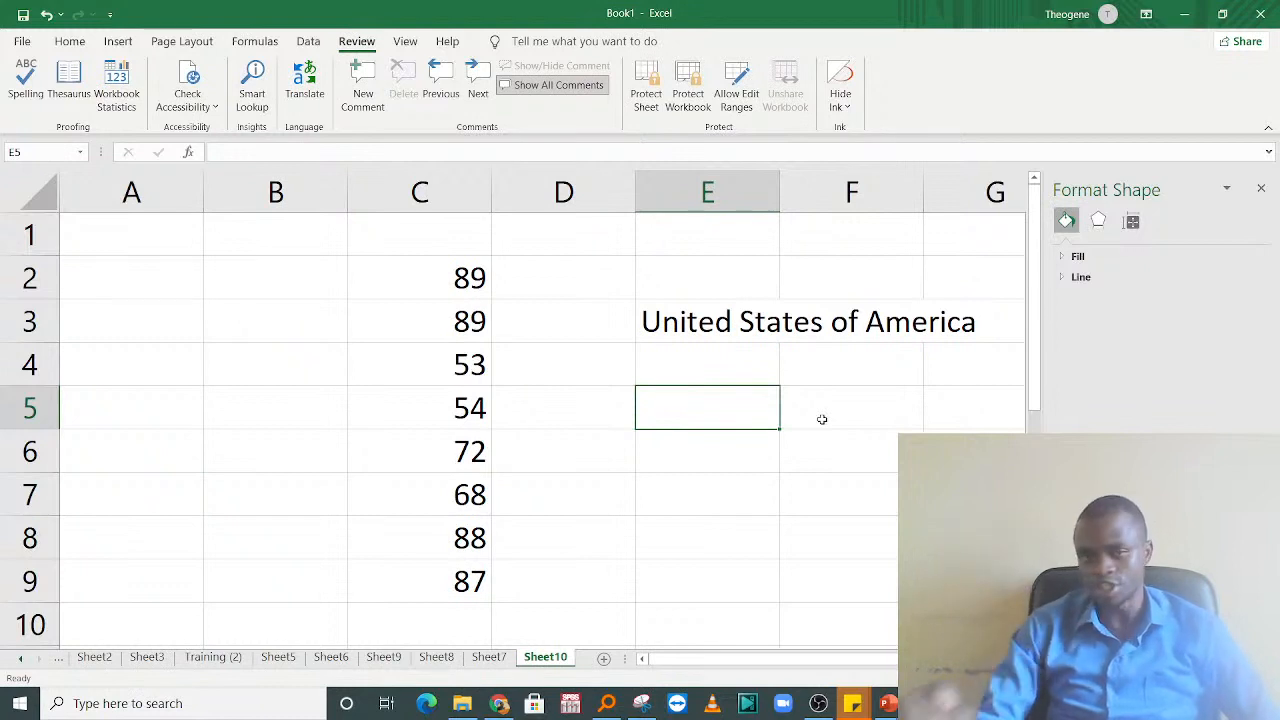
left_click(696, 353)
key("Down")
key("Down")
key("Down")
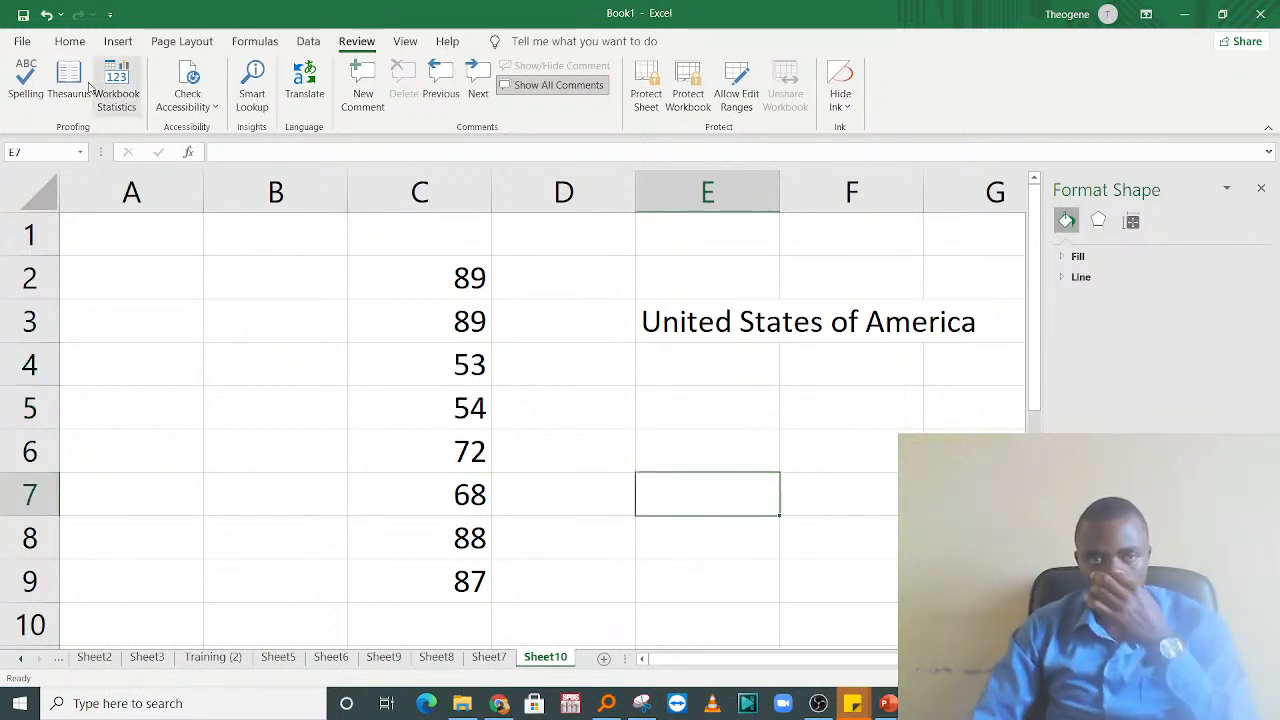
Step: Delete the USA entry from the AutoCorrect replacement list in the proofing options and confirm the options
left_click(22, 41)
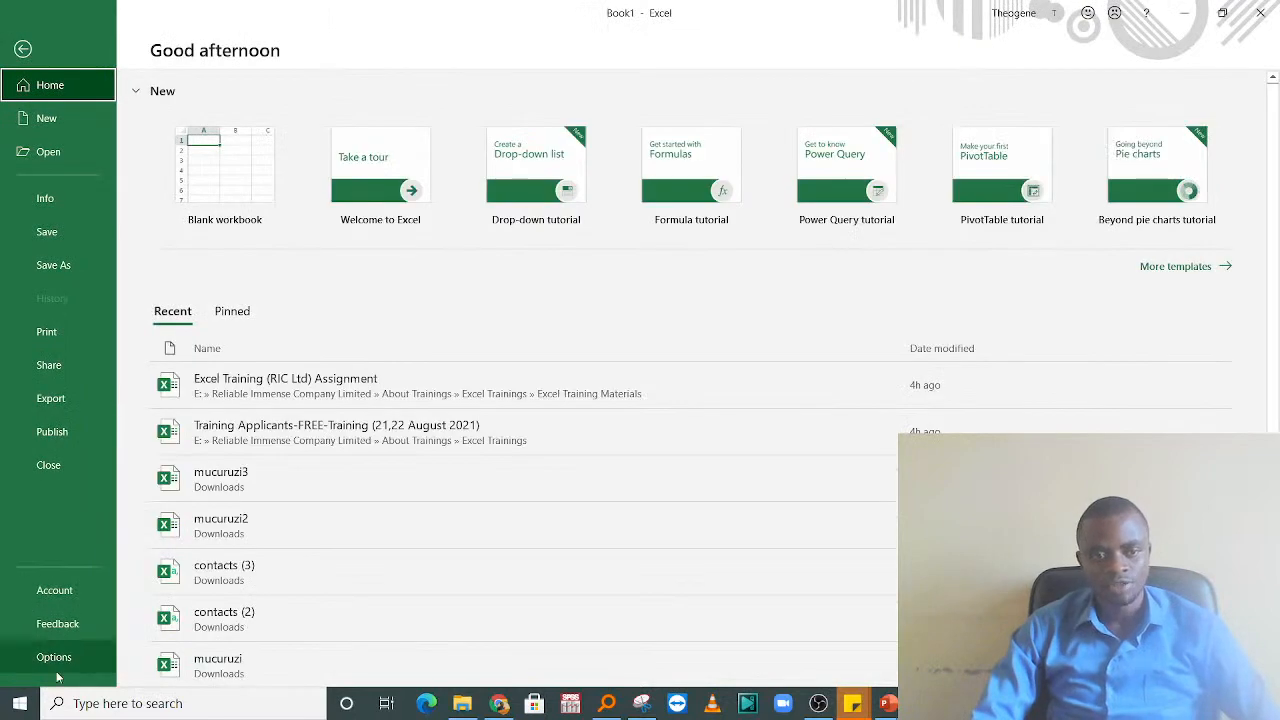
key("Escape")
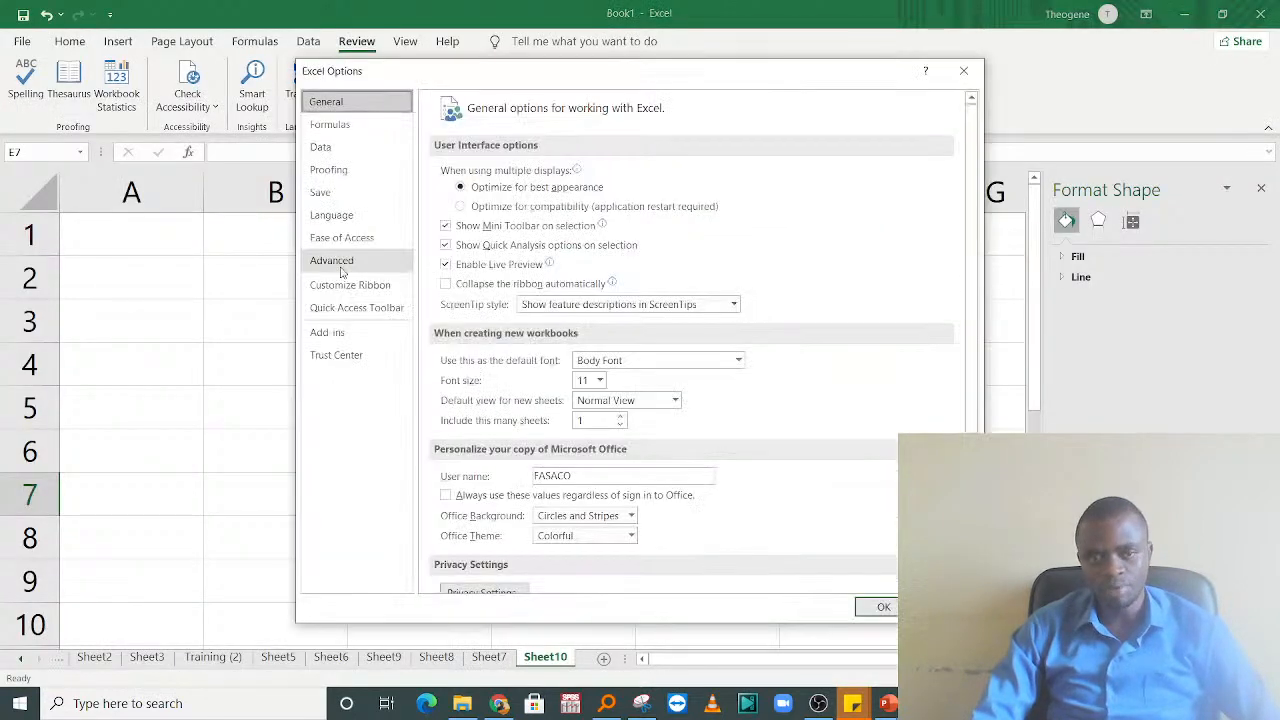
left_click(330, 170)
left_click(740, 174)
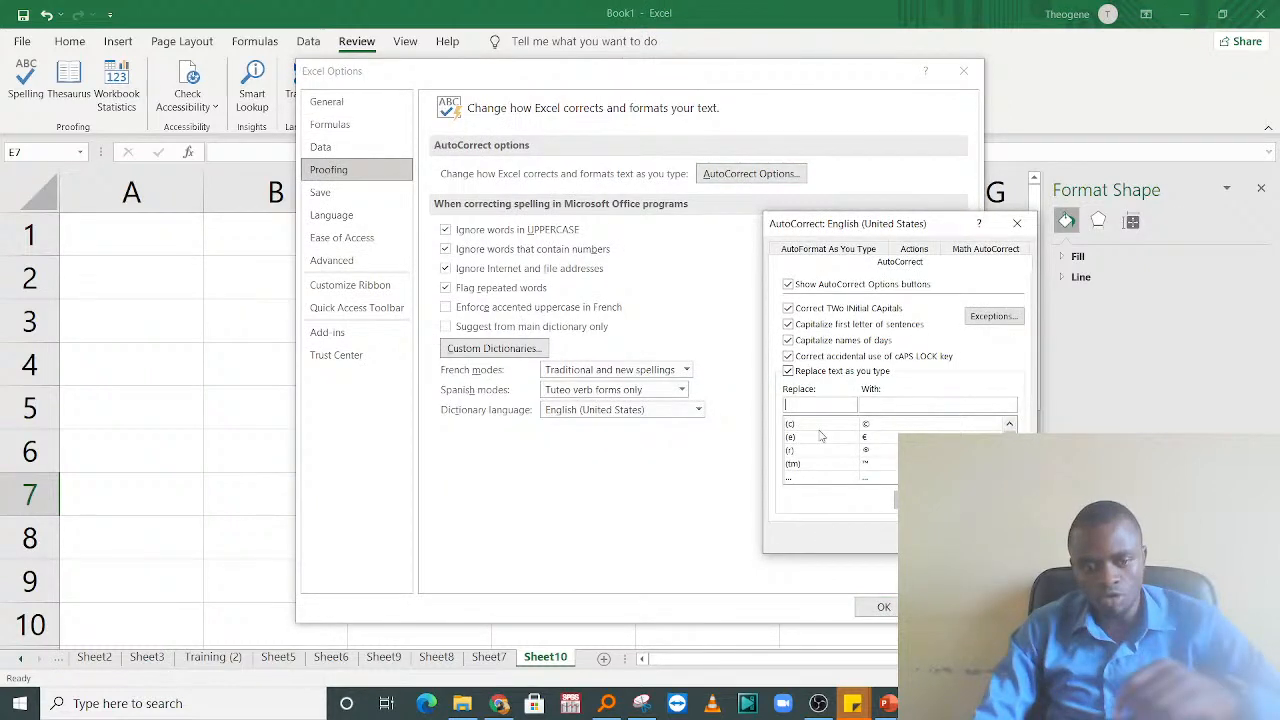
type("USA")
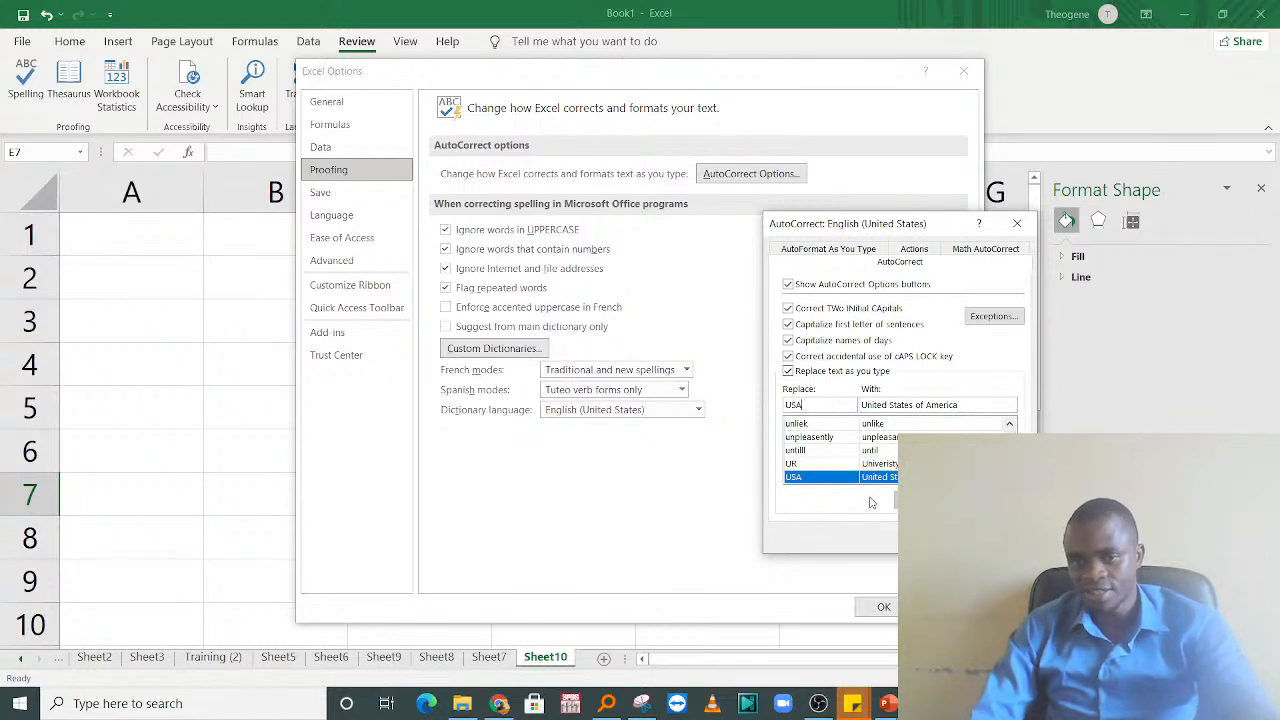
left_click(988, 500)
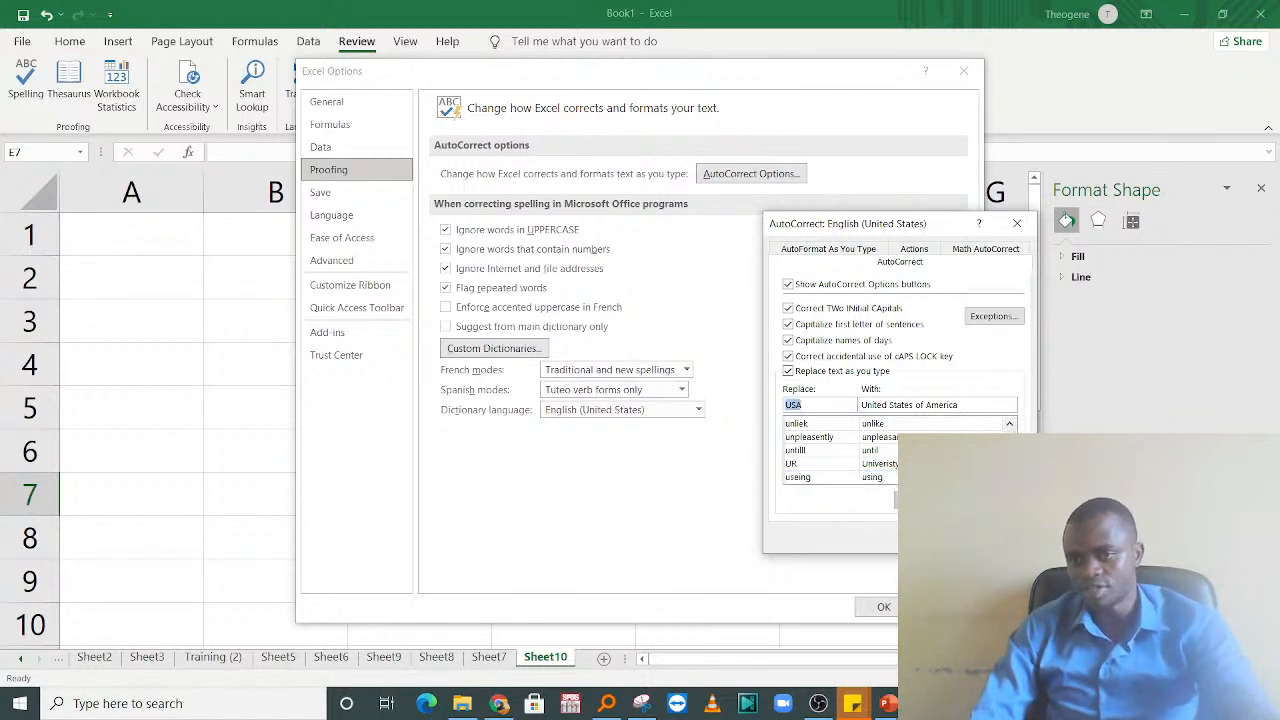
left_click(931, 537)
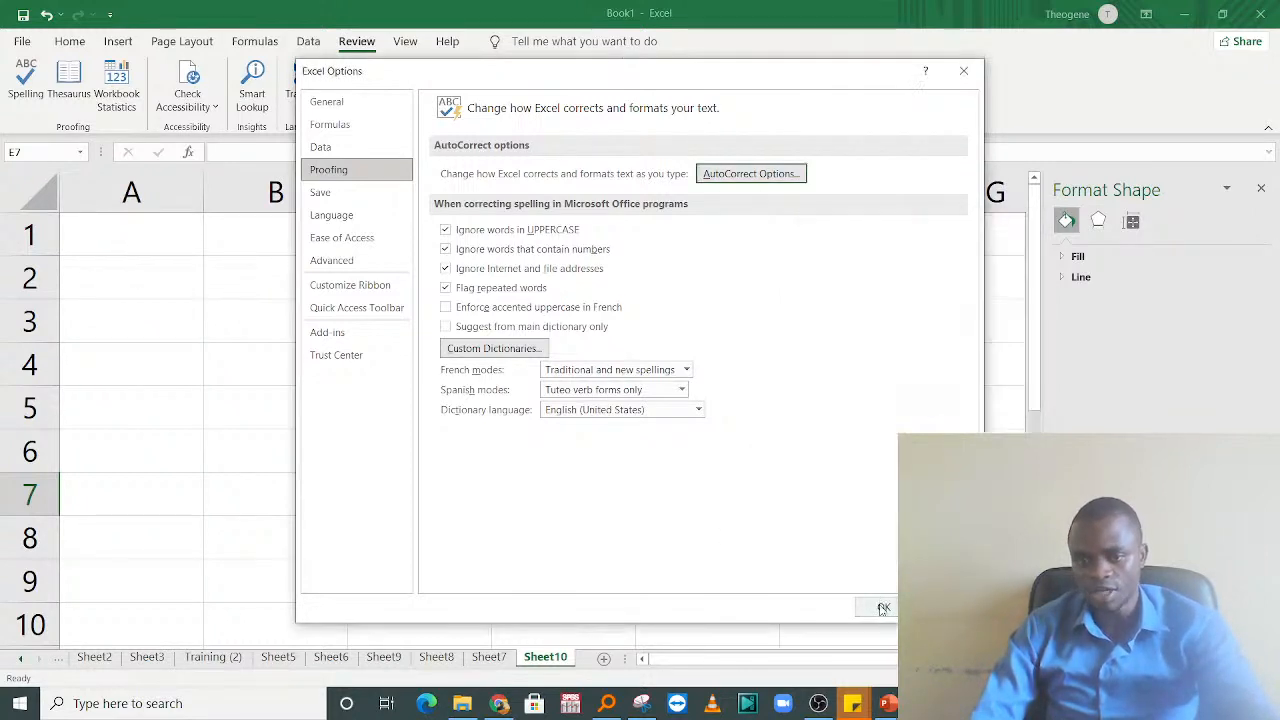
left_click(884, 606)
Step: Enter USA in capital letters in cell E5 to test the text without the AutoCorrect entry
left_click(707, 405)
type("usa")
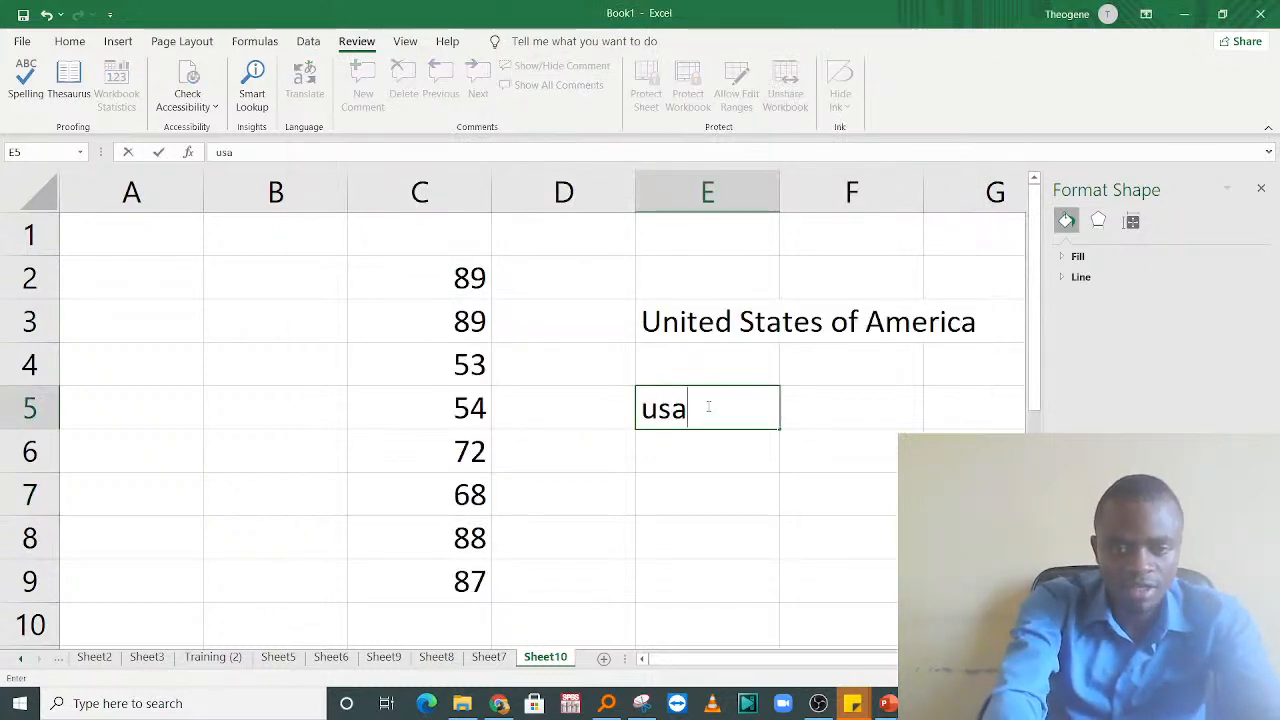
key("BackSpace")
key("BackSpace")
key("BackSpace")
type("USA")
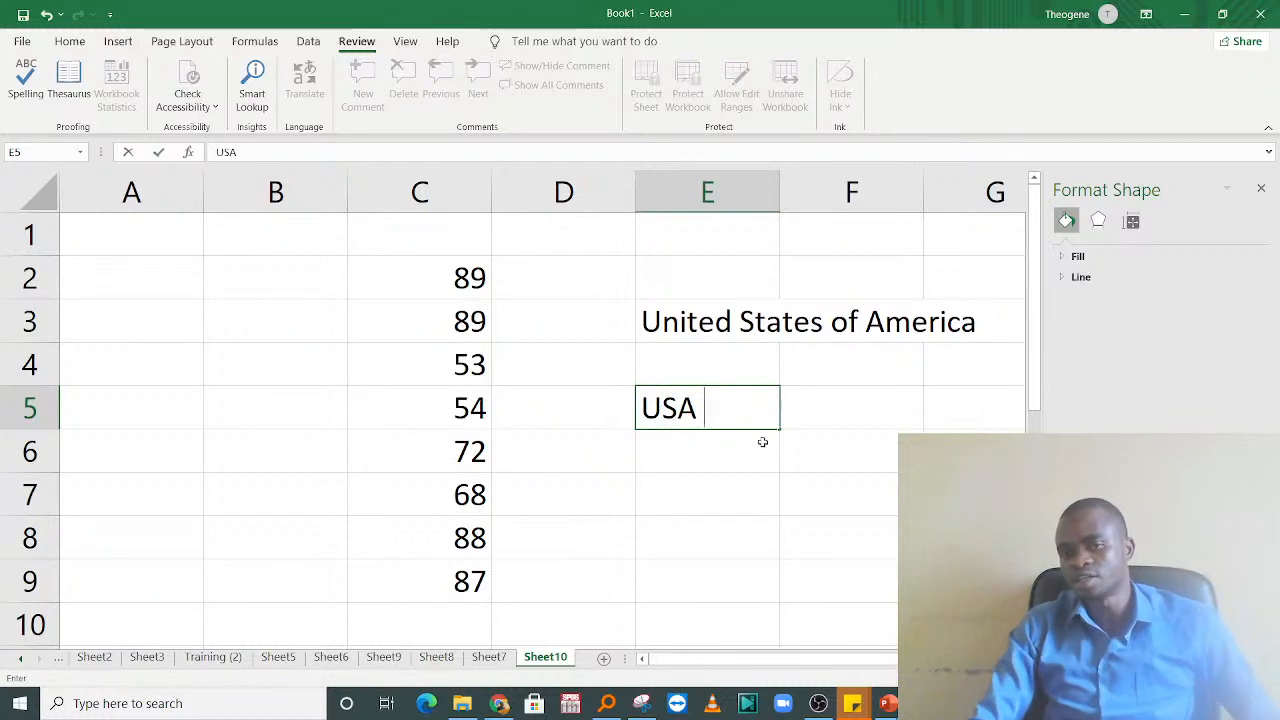
key("Return")
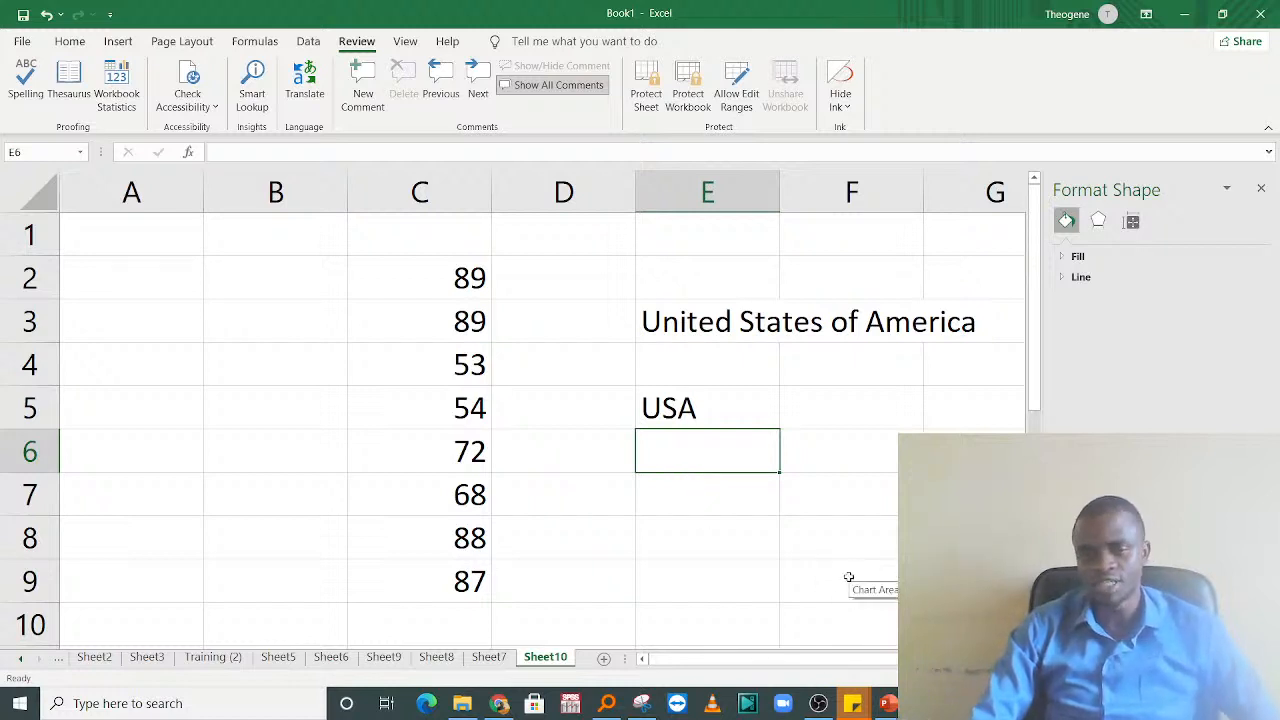
Step: Enter the abbreviations UR in cell E6 and RIC in cell E7 to test their AutoCorrect replacements
type("UR")
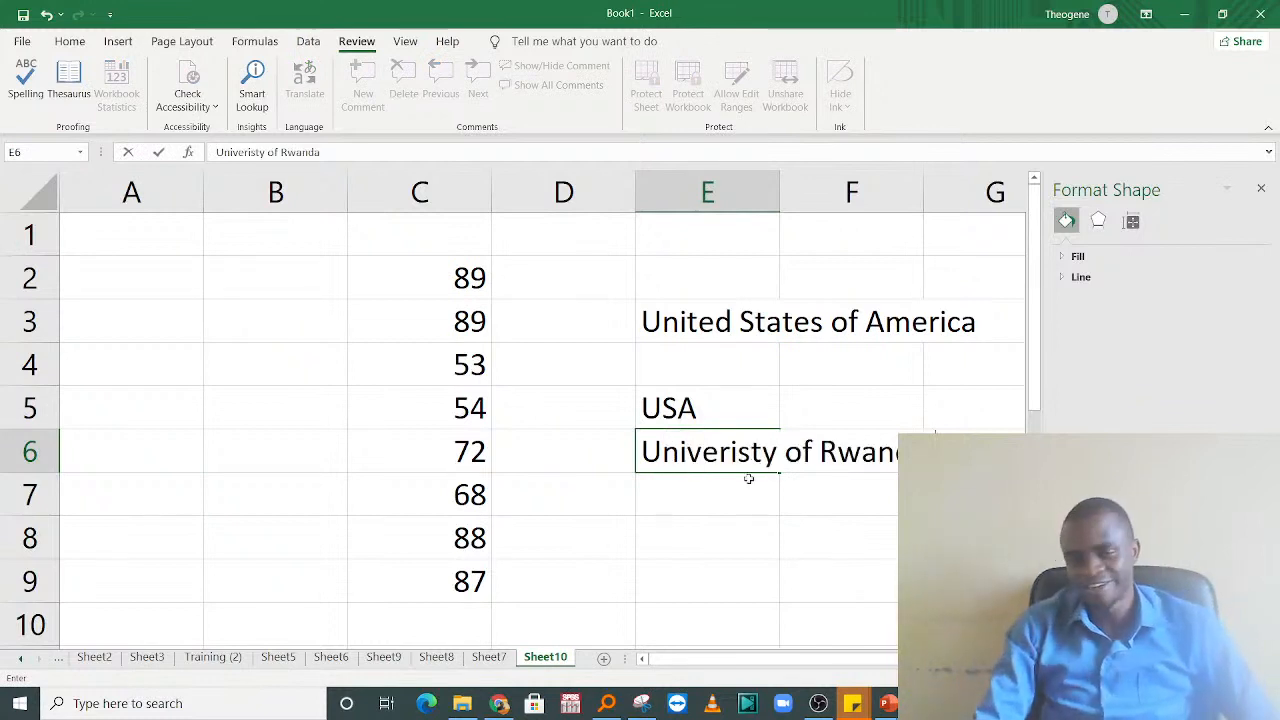
left_click(748, 562)
left_click(720, 494)
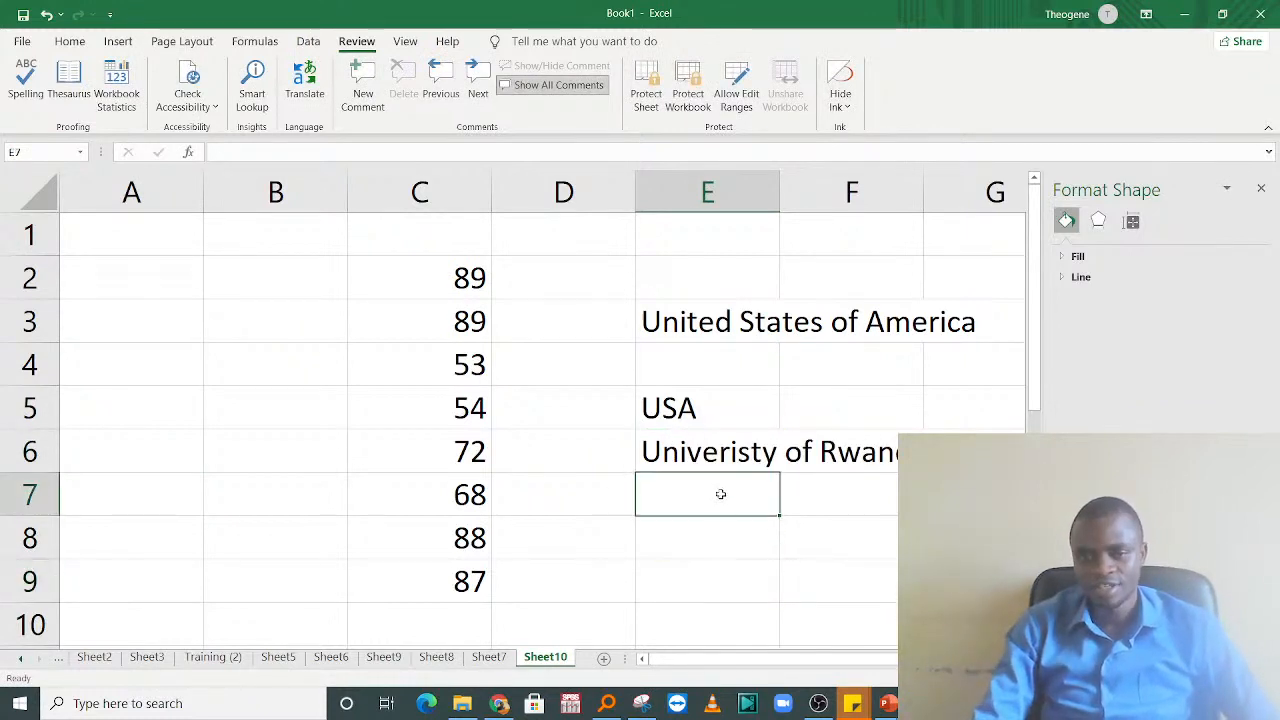
type("RIC")
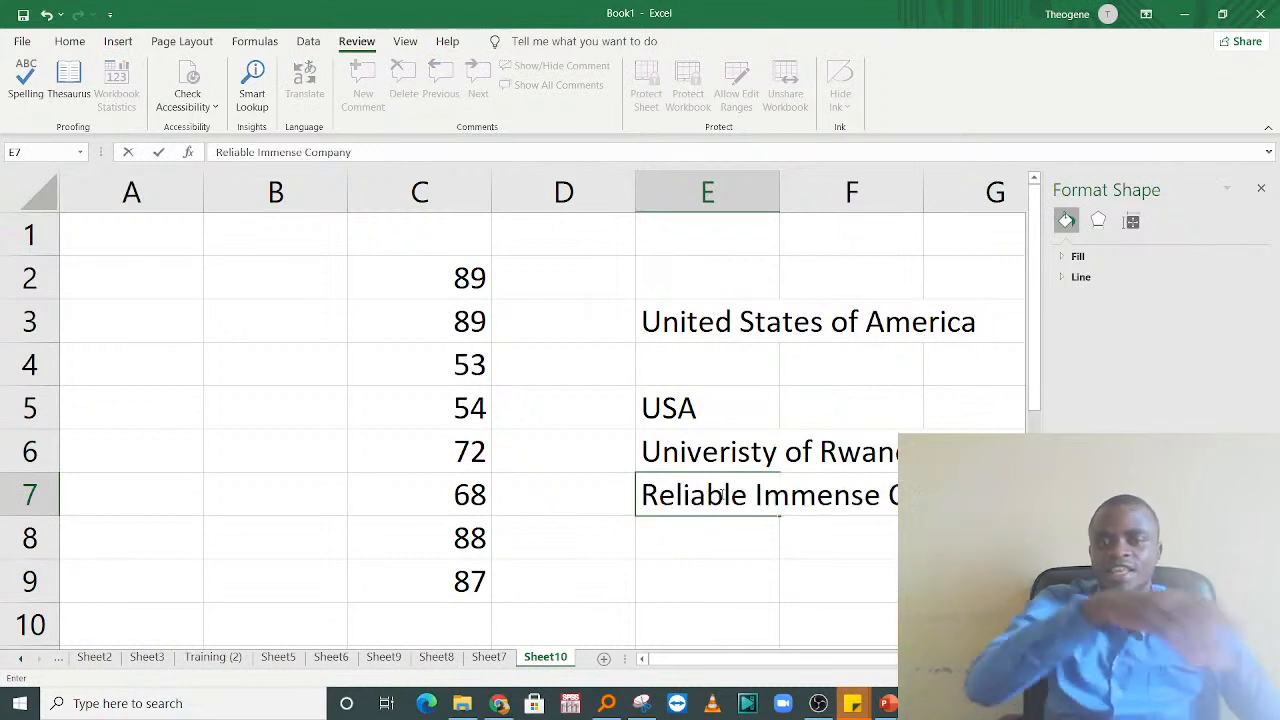
left_click(695, 581)
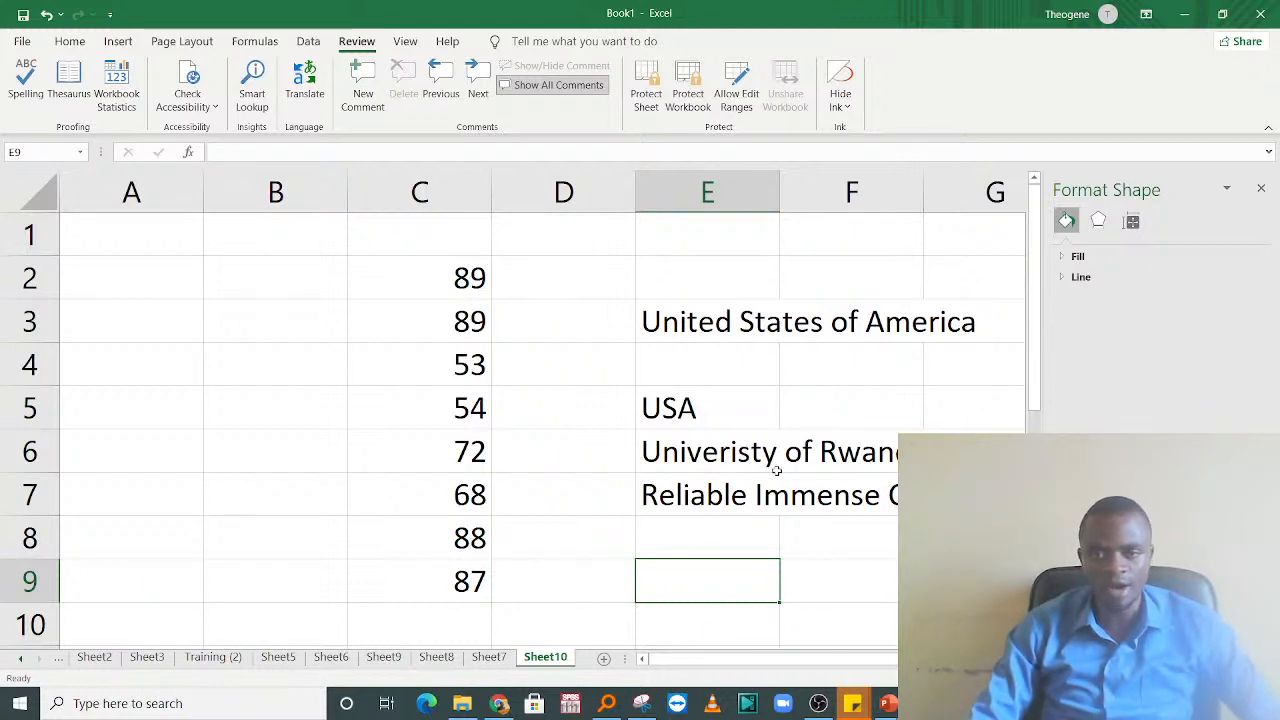
left_click(678, 418)
left_click(681, 490)
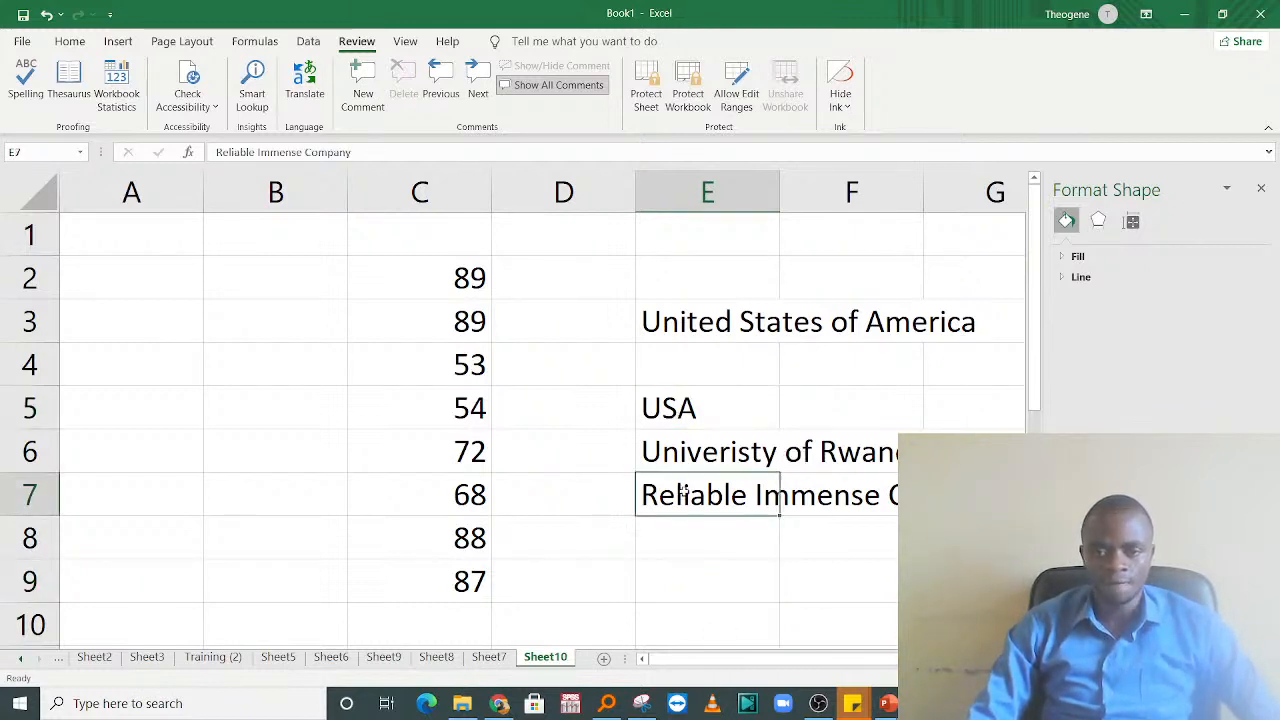
left_click(695, 538)
left_click_drag(737, 664, 823, 668)
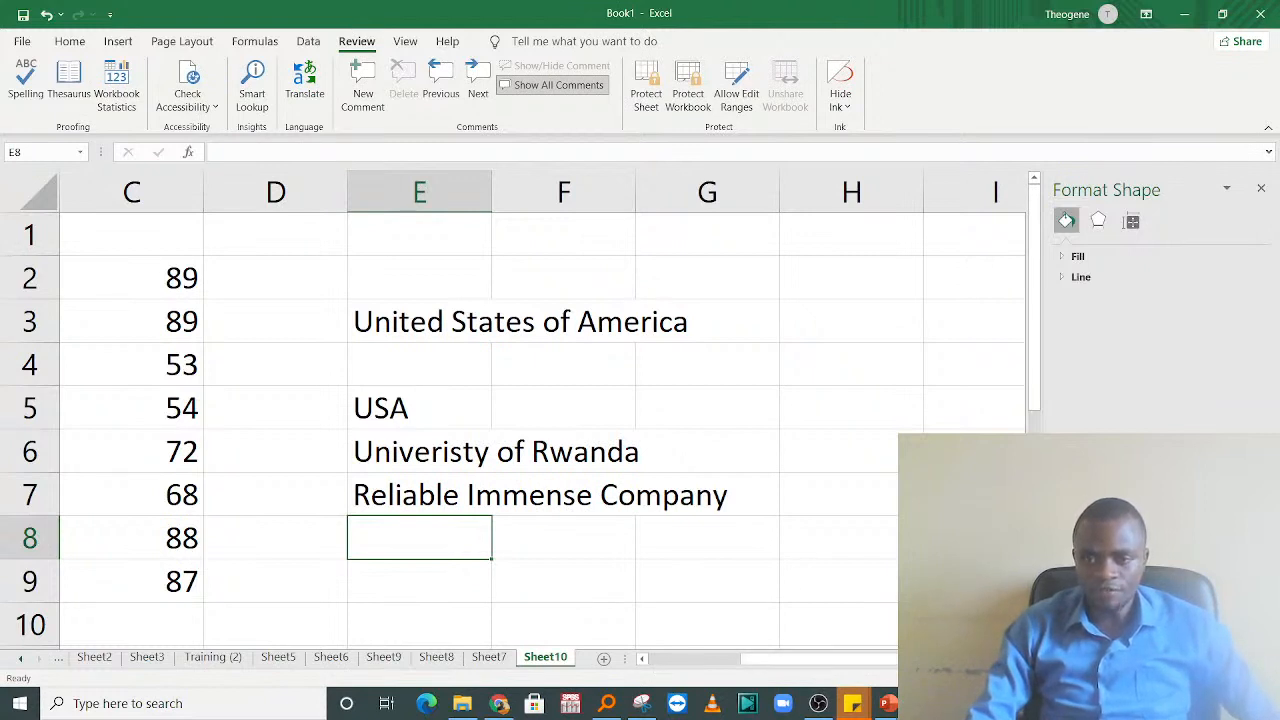
Step: Add a new worksheet and apply a thin outline border around cell B2
left_click(604, 659)
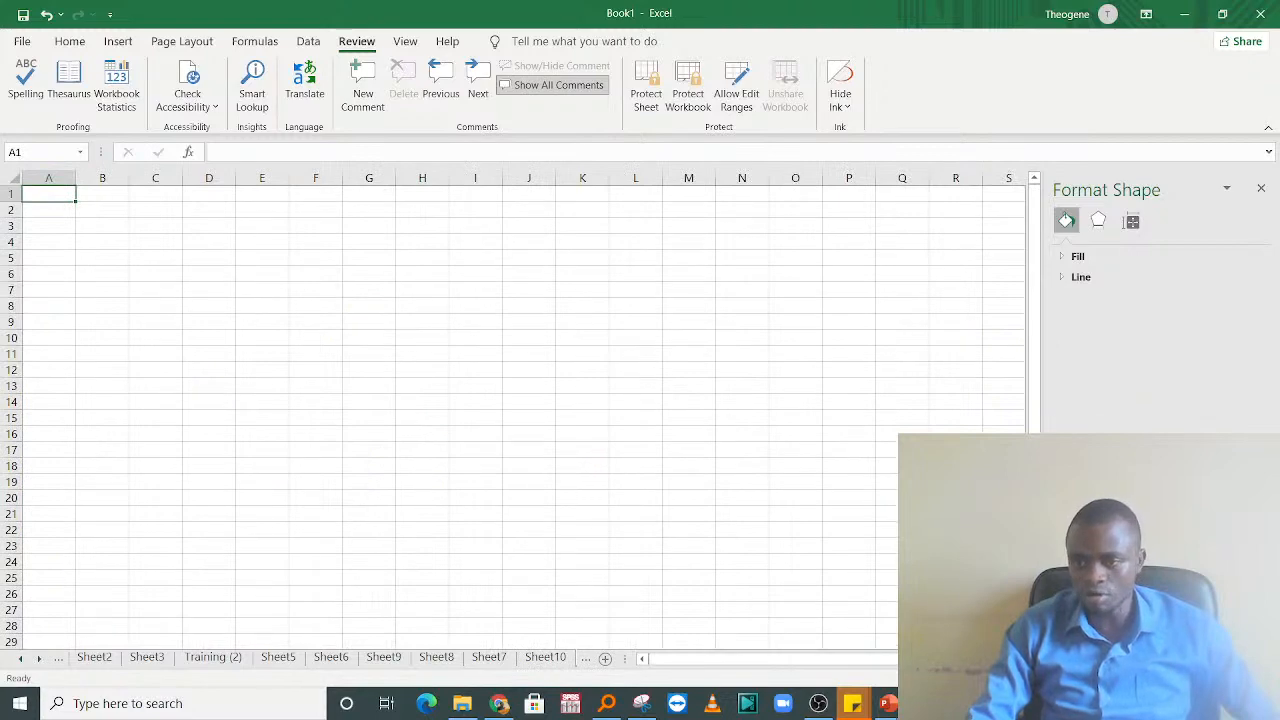
scroll(512, 410, "up", 6)
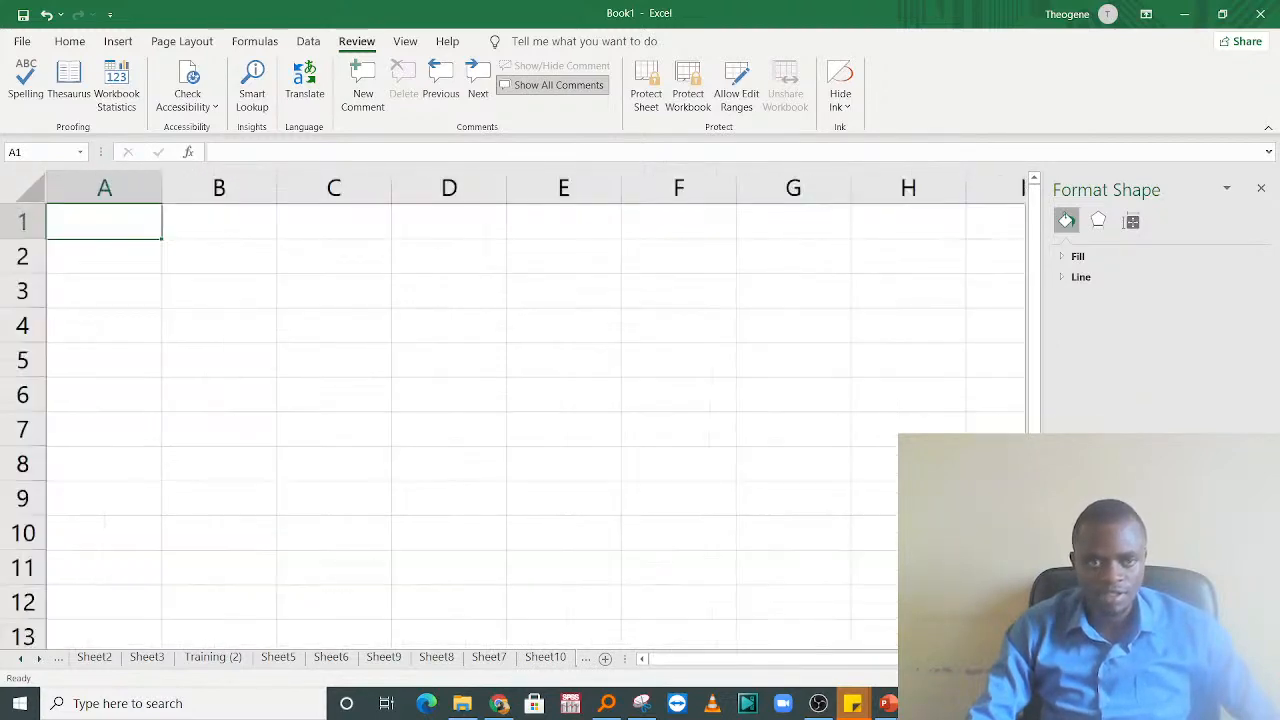
scroll(557, 397, "up", 3)
left_click(349, 309)
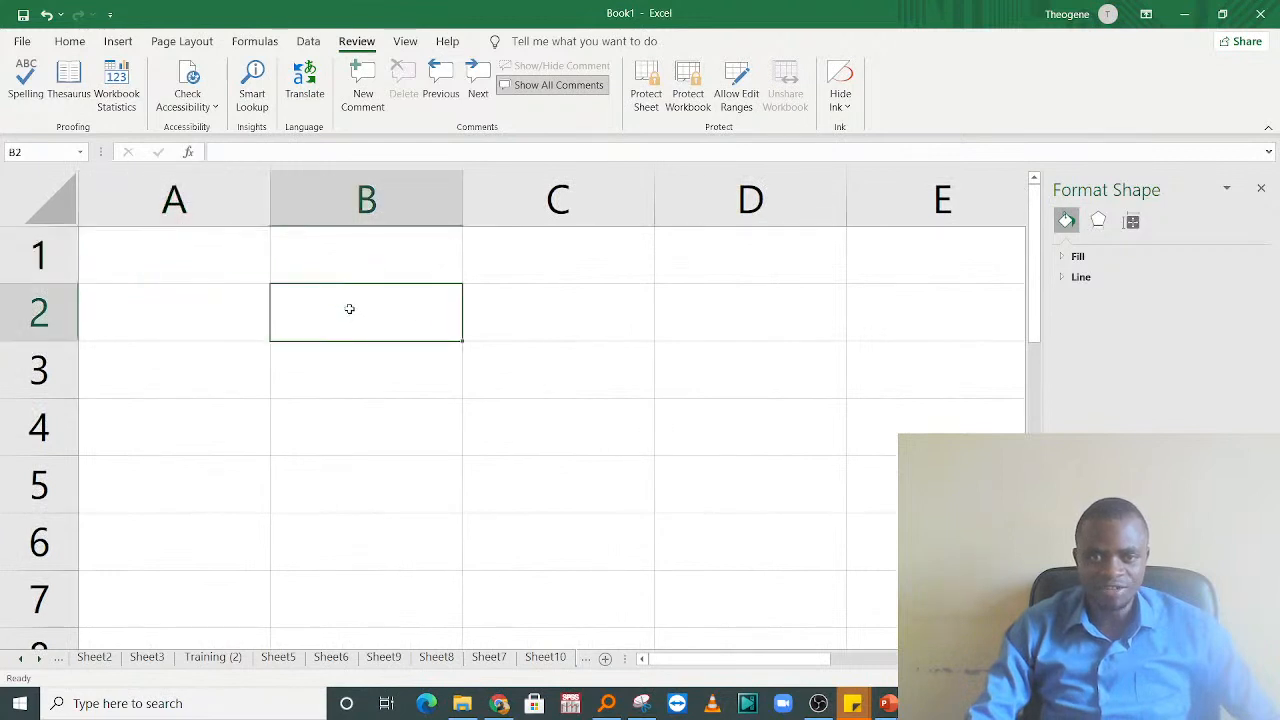
left_click(70, 41)
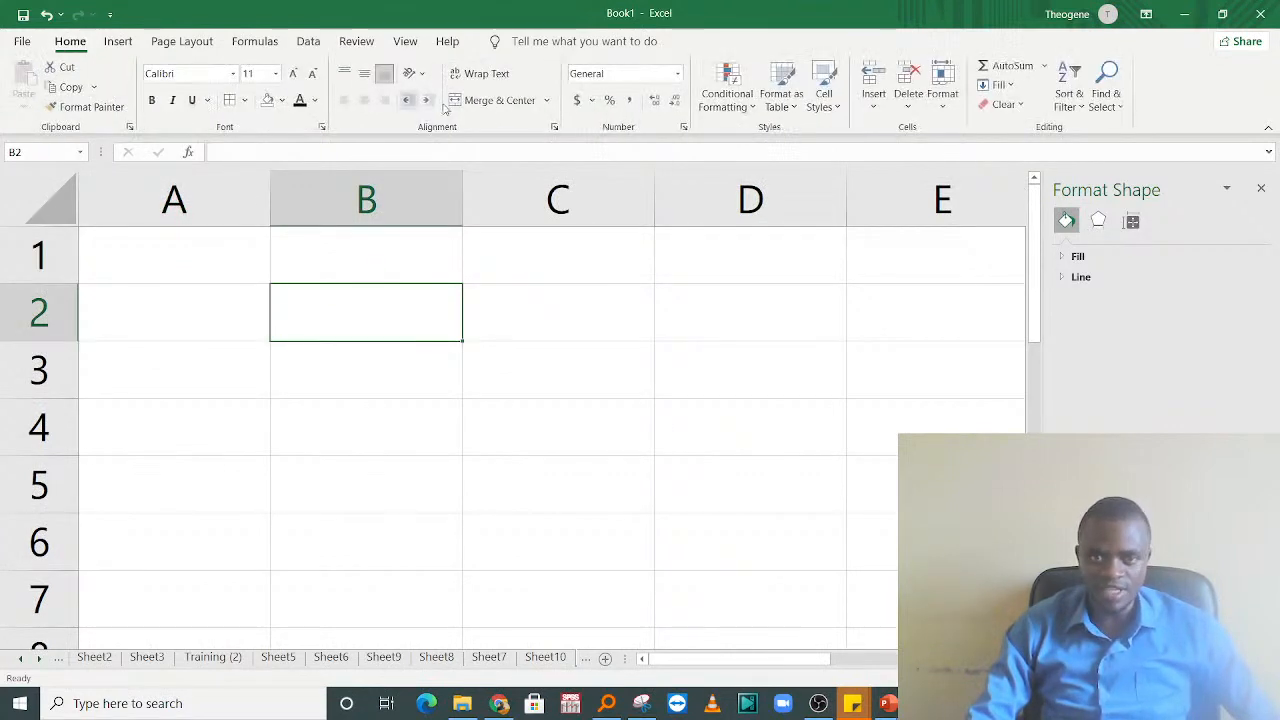
left_click(243, 100)
left_click(286, 268)
left_click(625, 385)
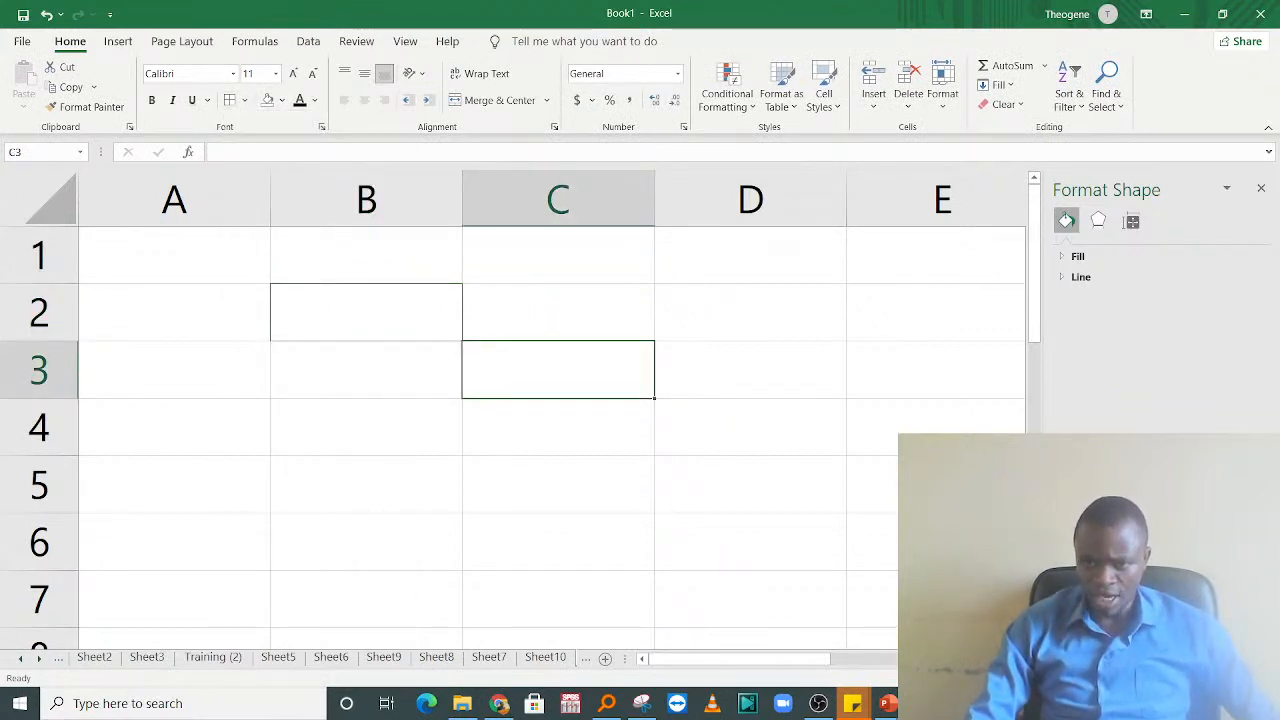
scroll(513, 410, "up", 2)
left_click(430, 432)
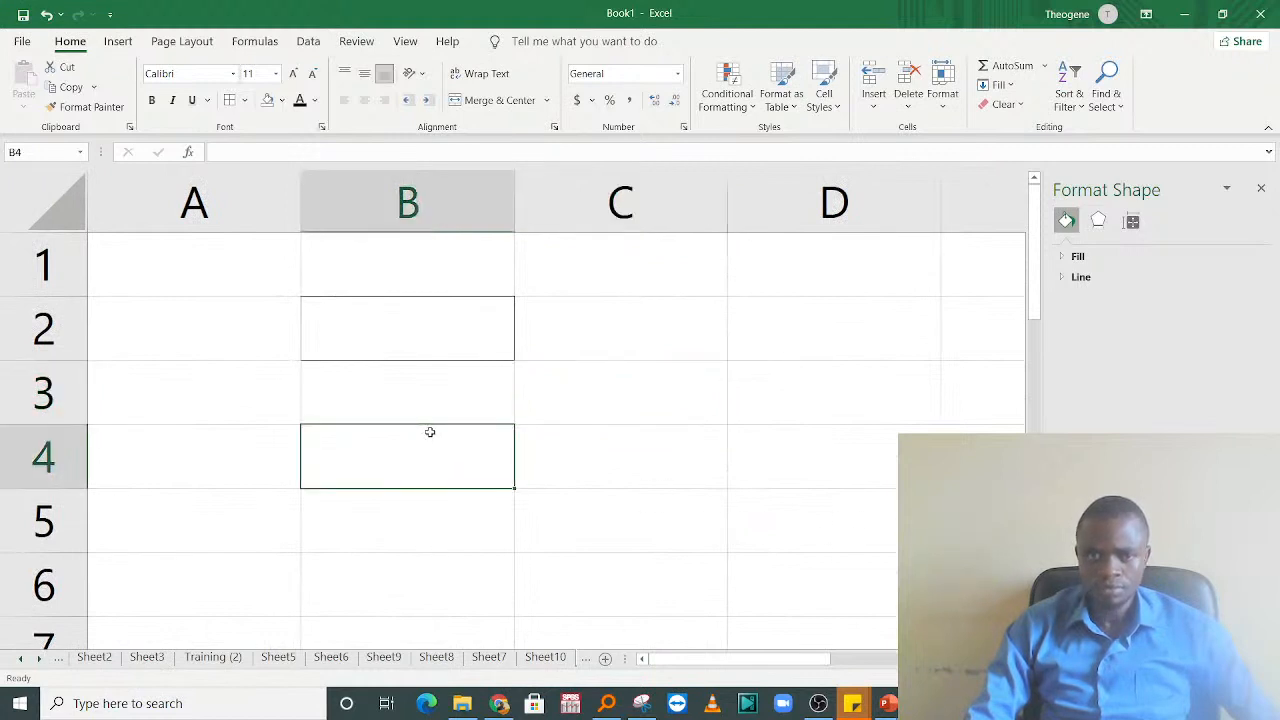
Step: Add a diagonal border to cell B2 running from its upper-left corner to its lower-right corner
left_click(385, 332)
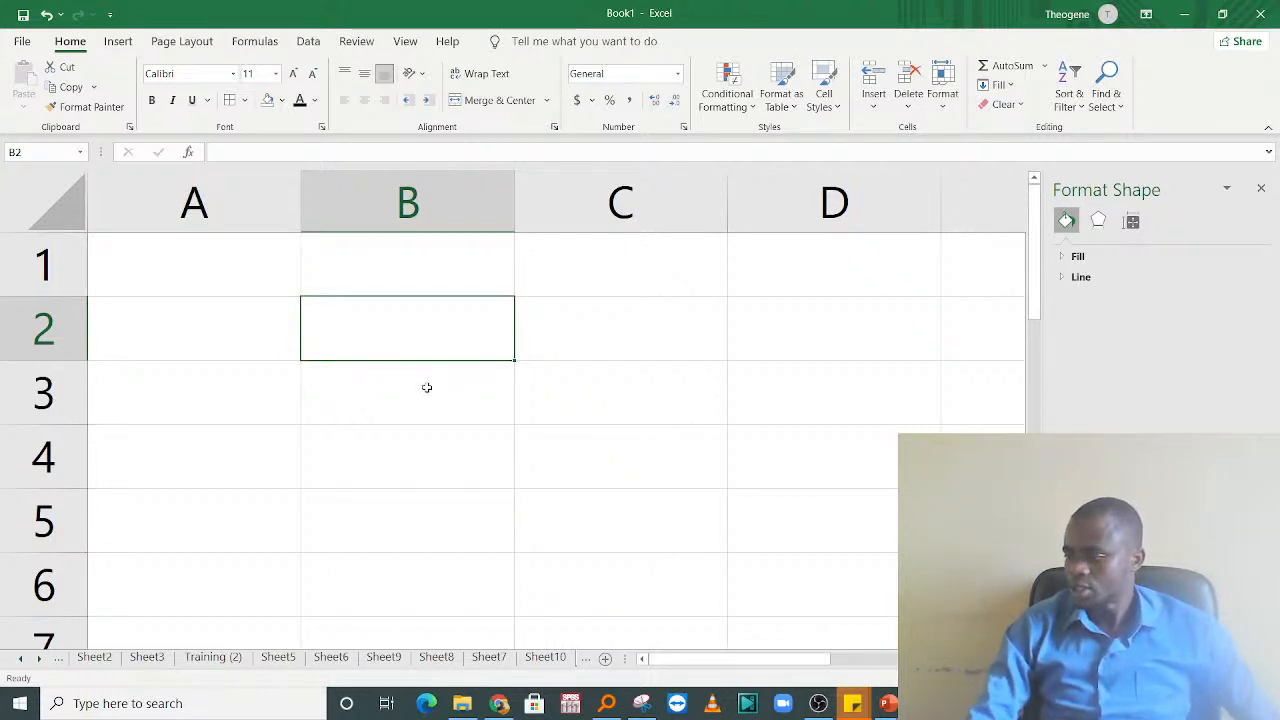
right_click(409, 316)
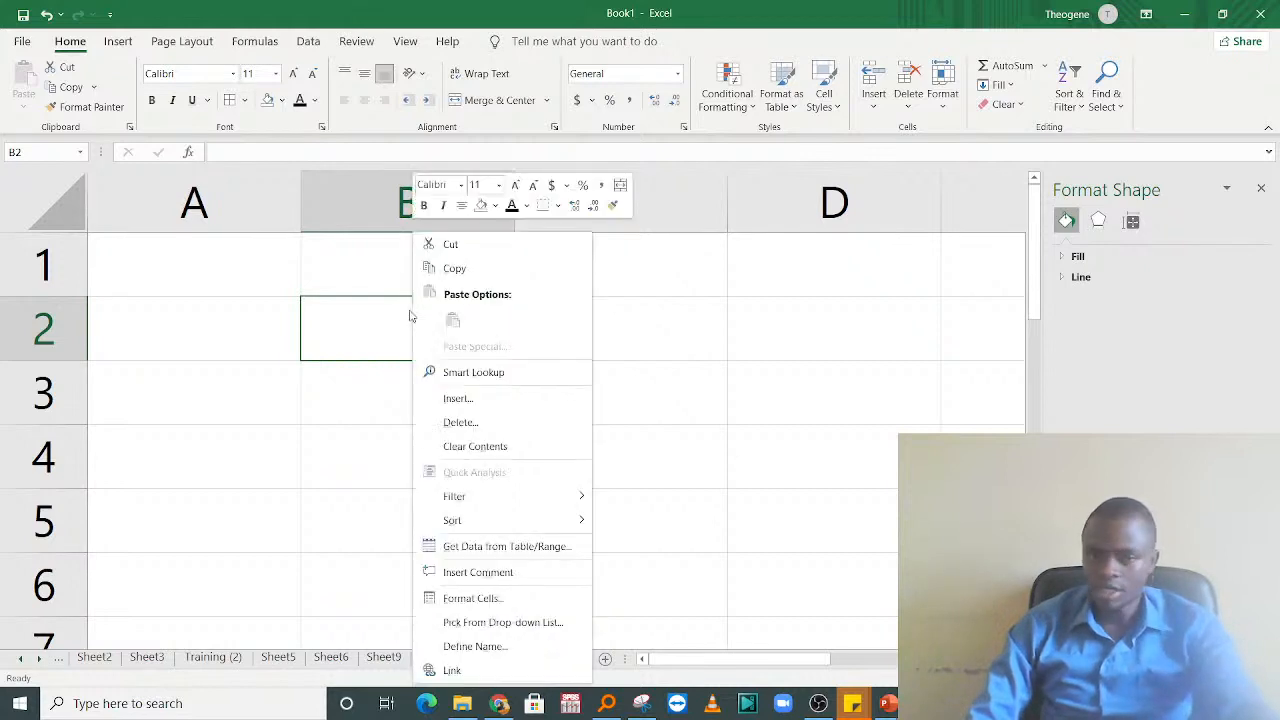
left_click(482, 598)
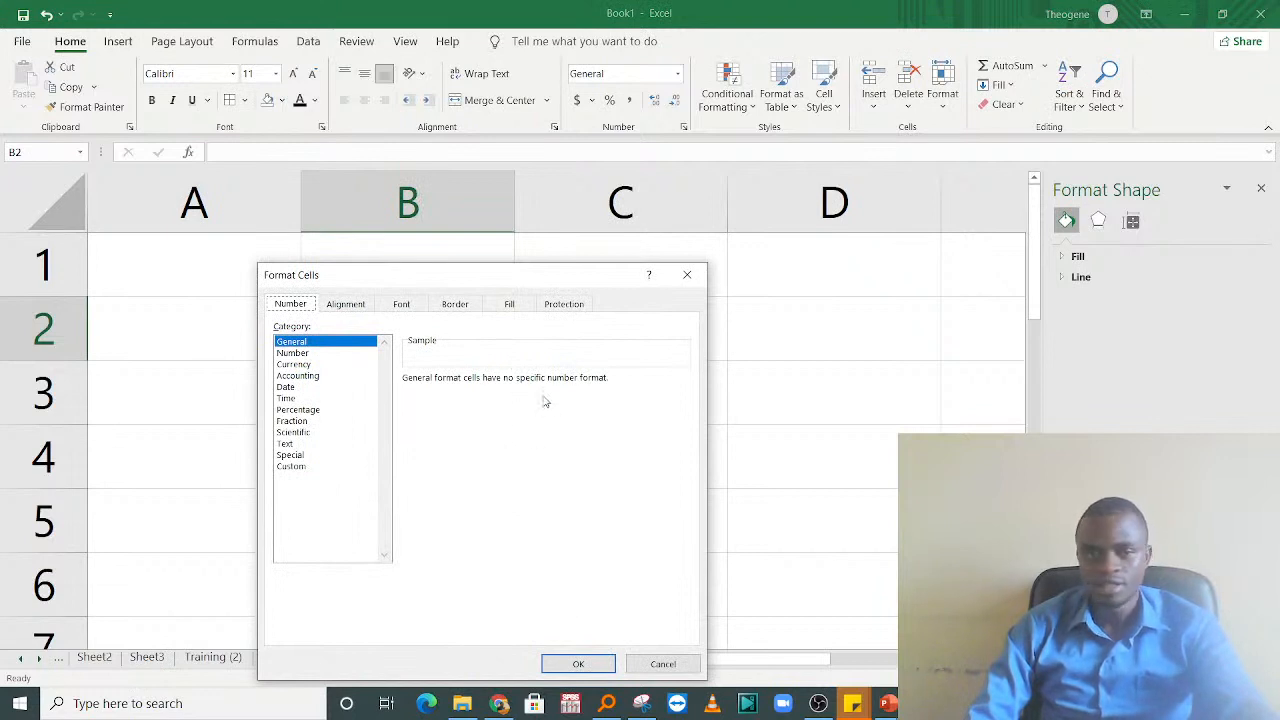
left_click(456, 306)
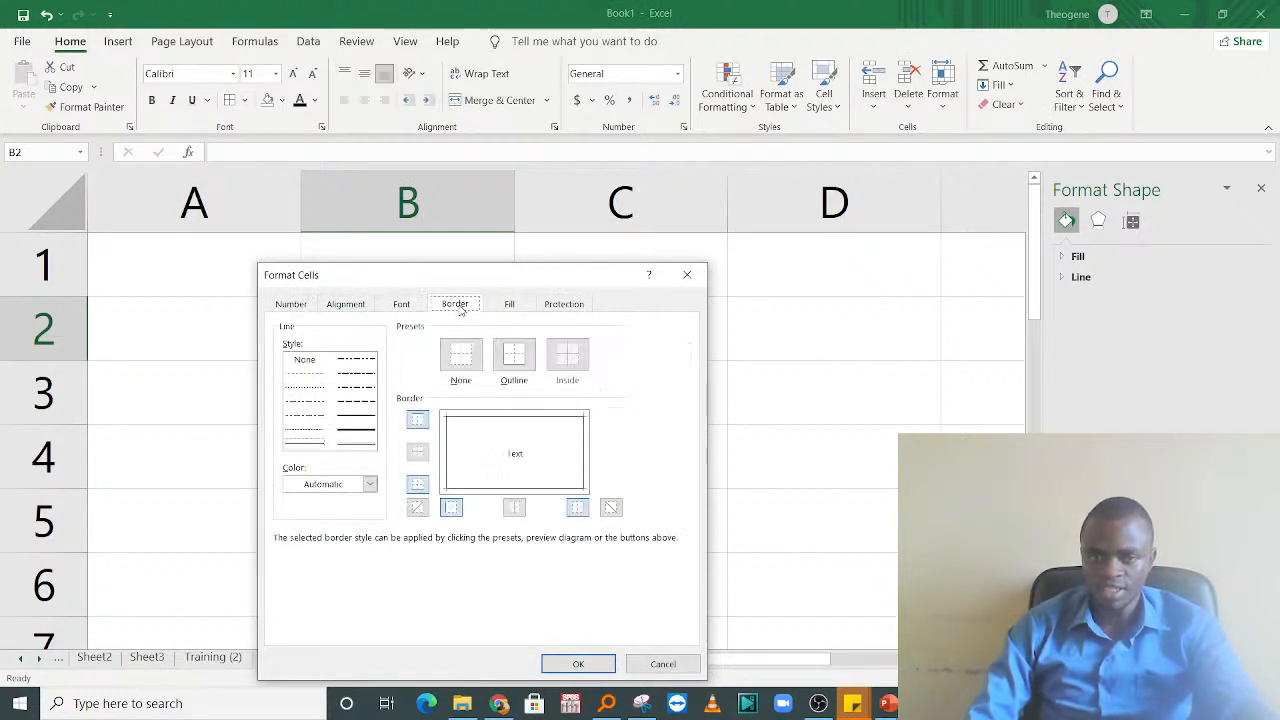
left_click(459, 430)
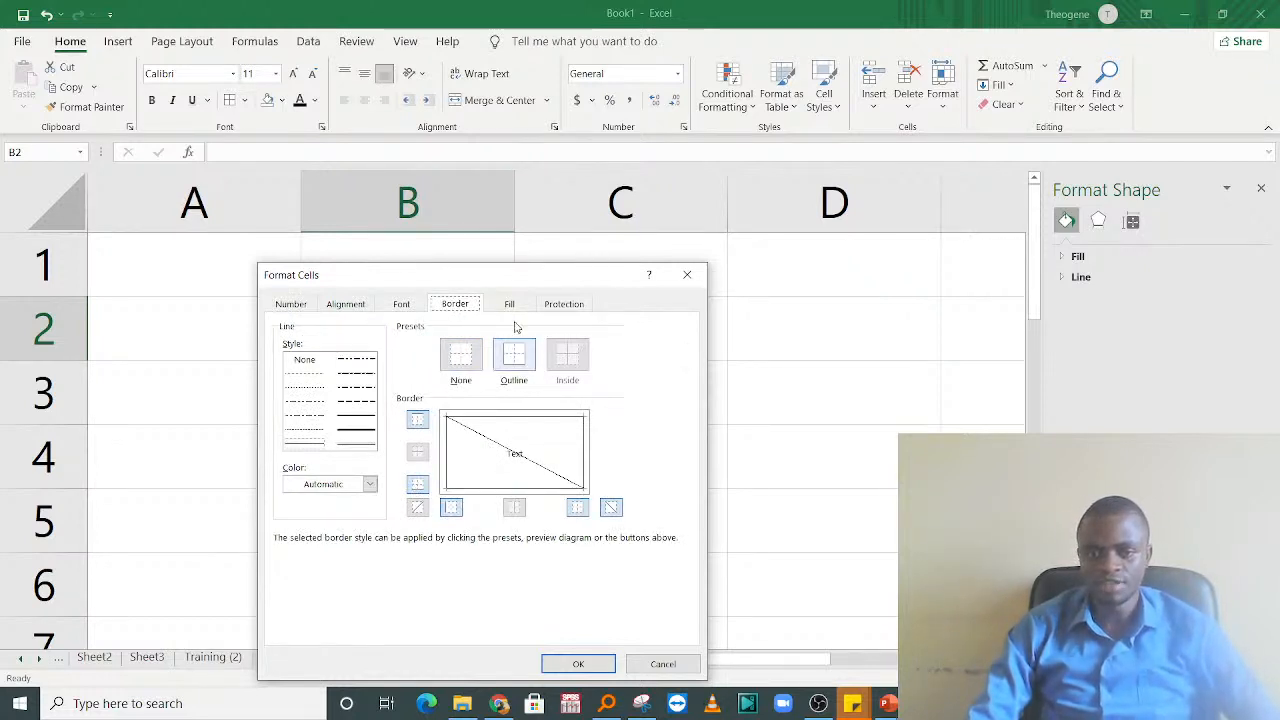
left_click_drag(514, 285, 630, 156)
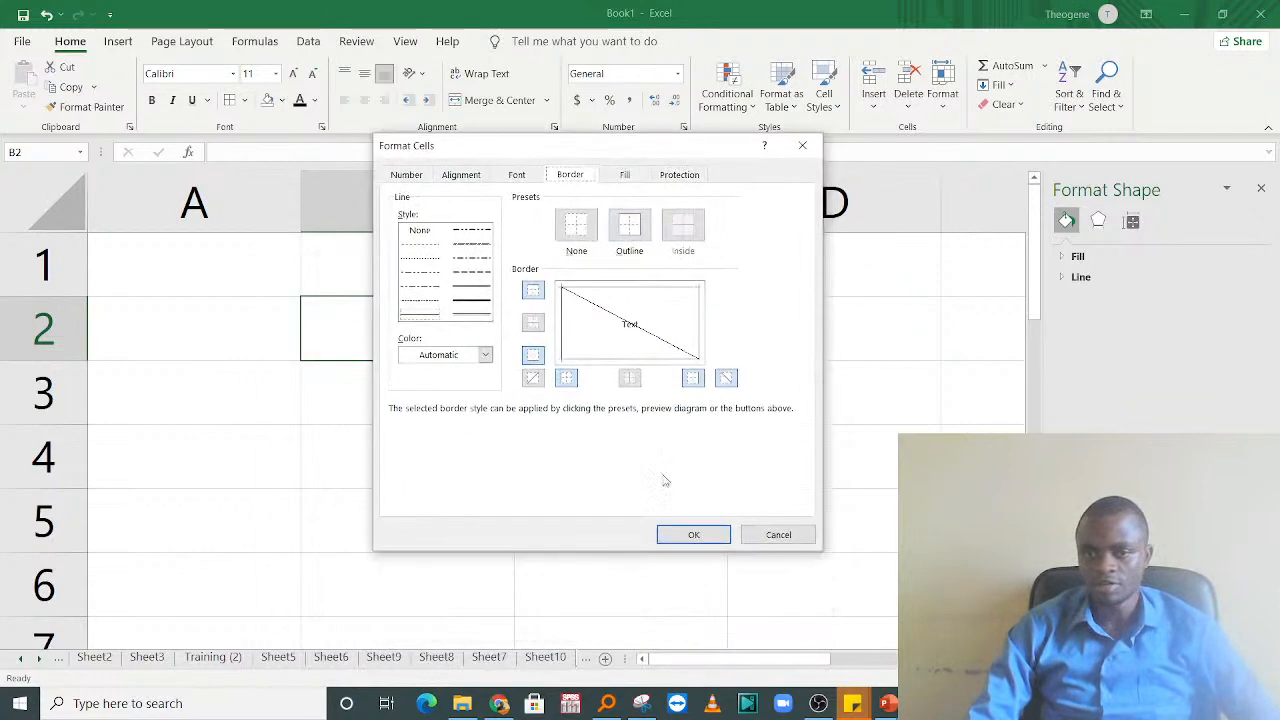
left_click(694, 536)
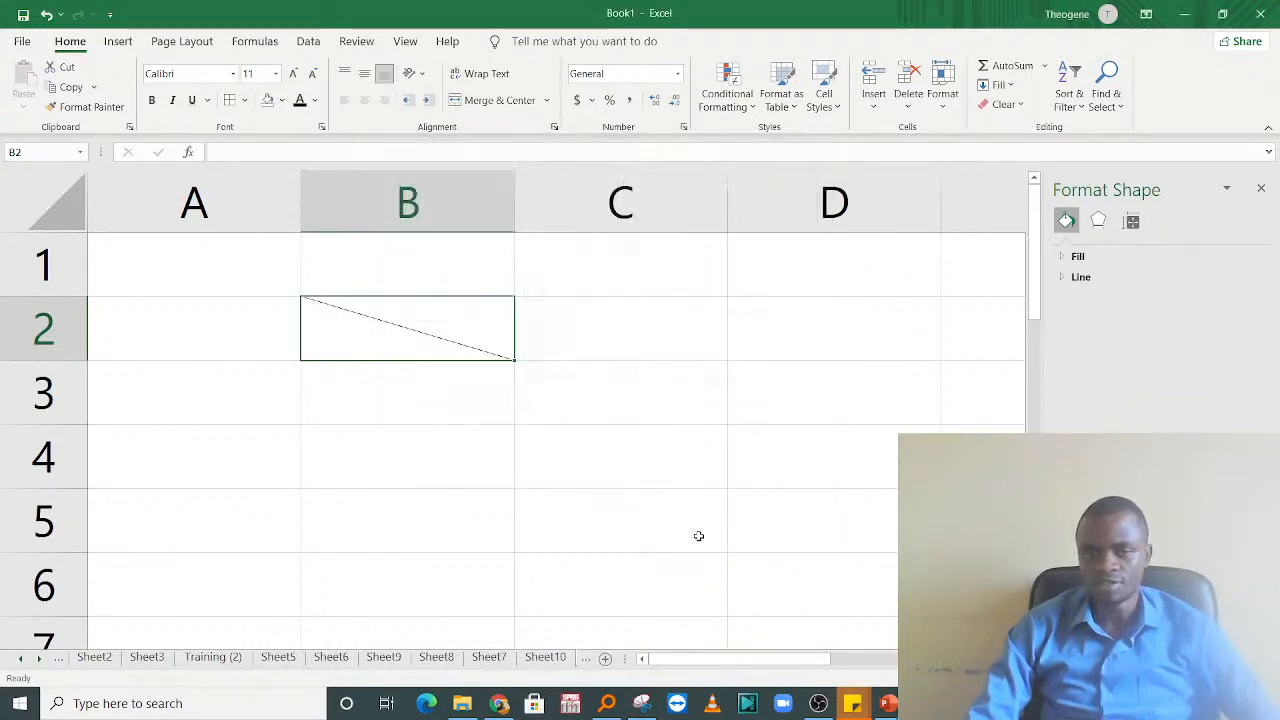
Step: Add a second diagonal border to cell B2, running from its lower-left corner to its upper-right corner
right_click(423, 331)
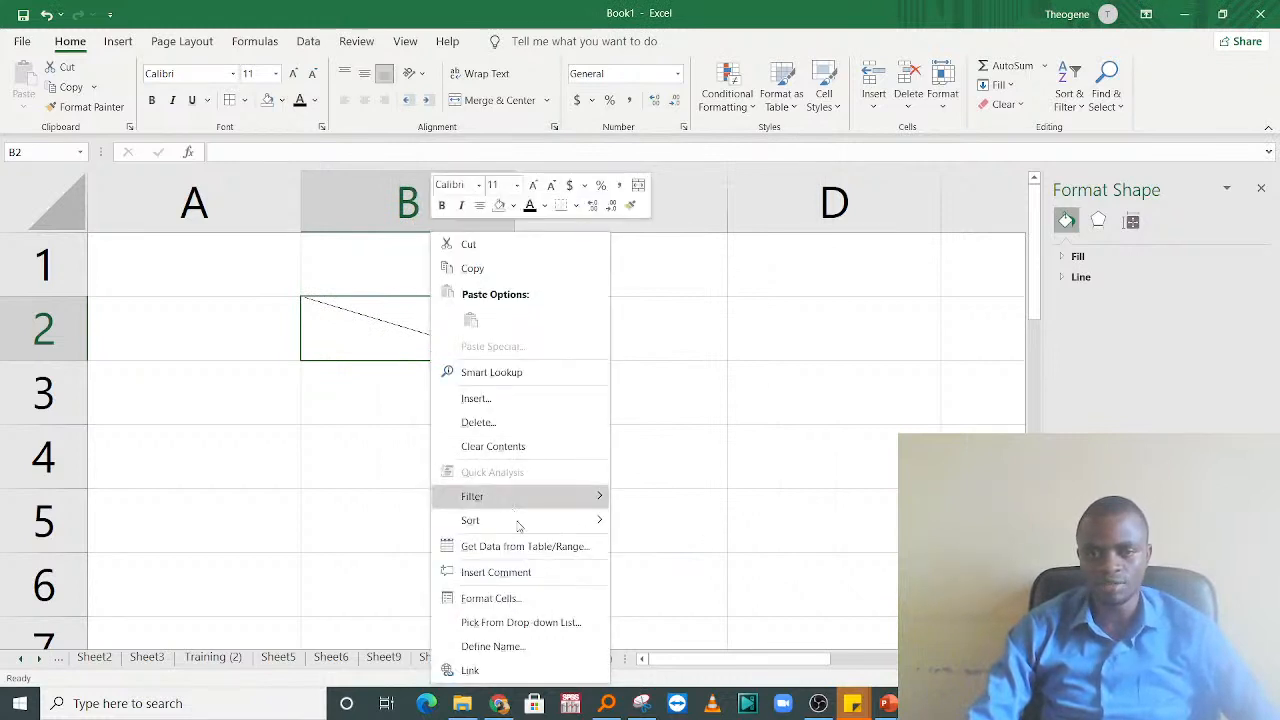
left_click(504, 598)
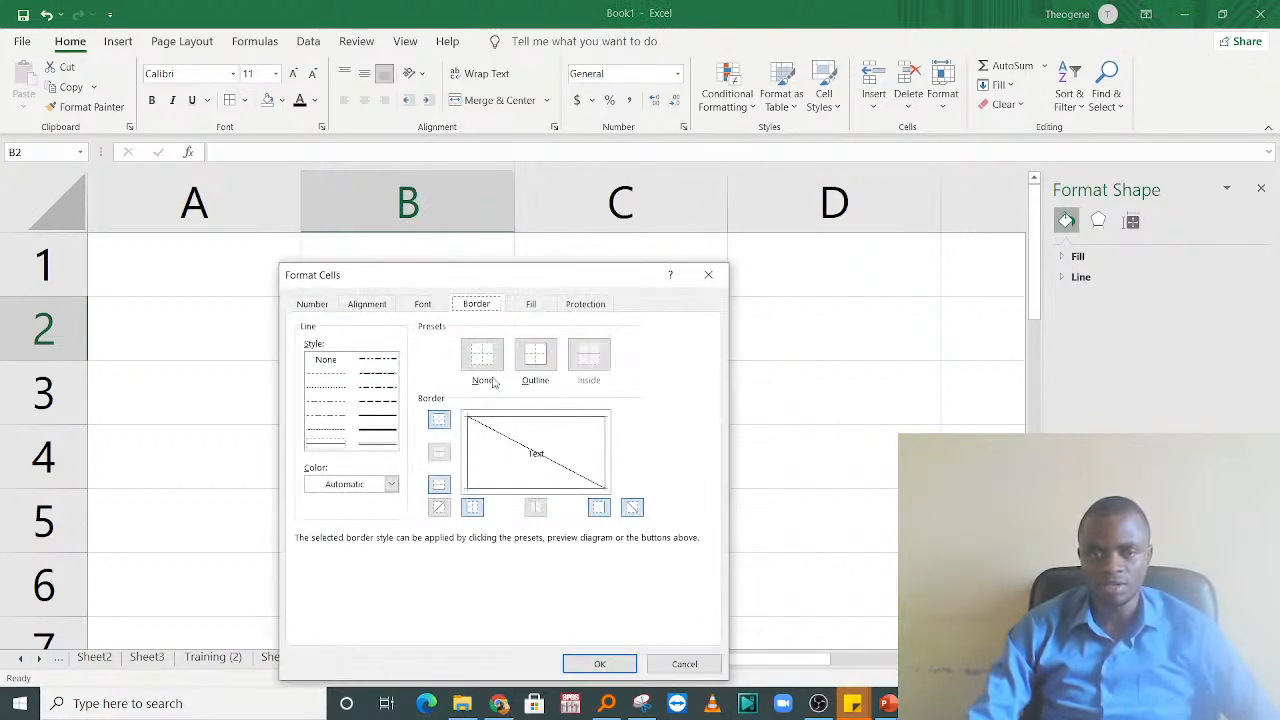
left_click(587, 441)
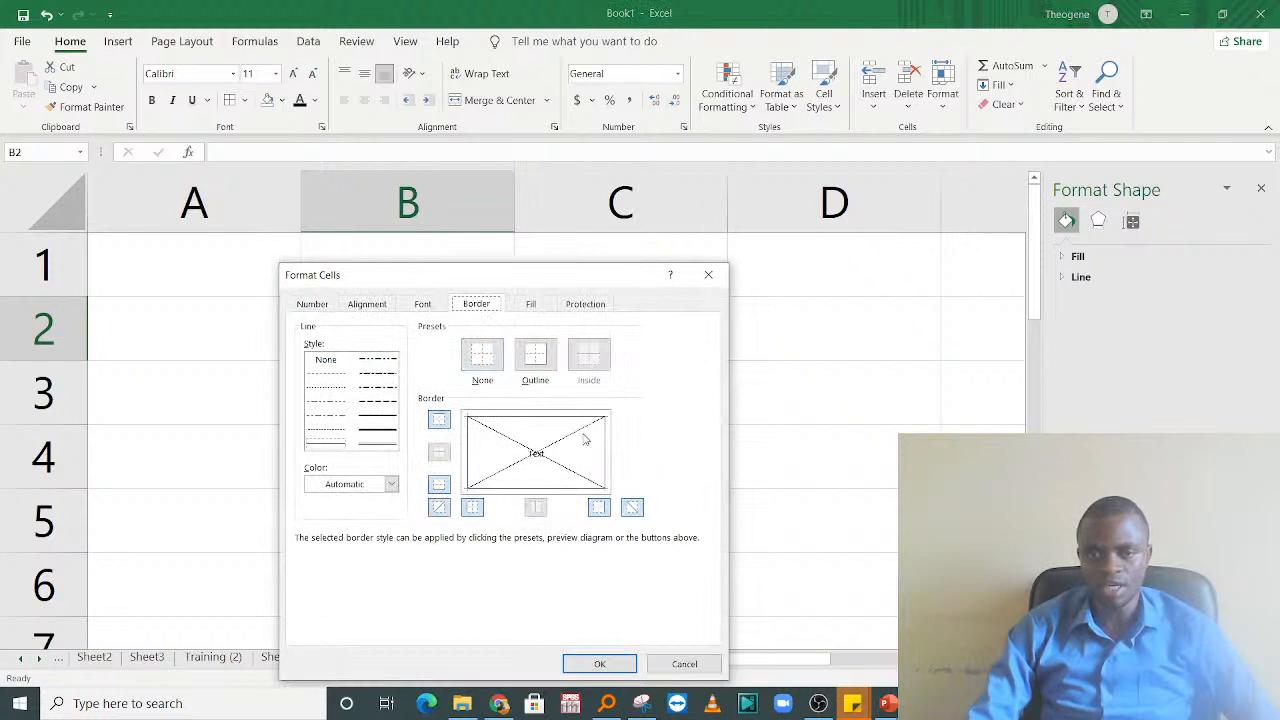
left_click(586, 665)
left_click(655, 415)
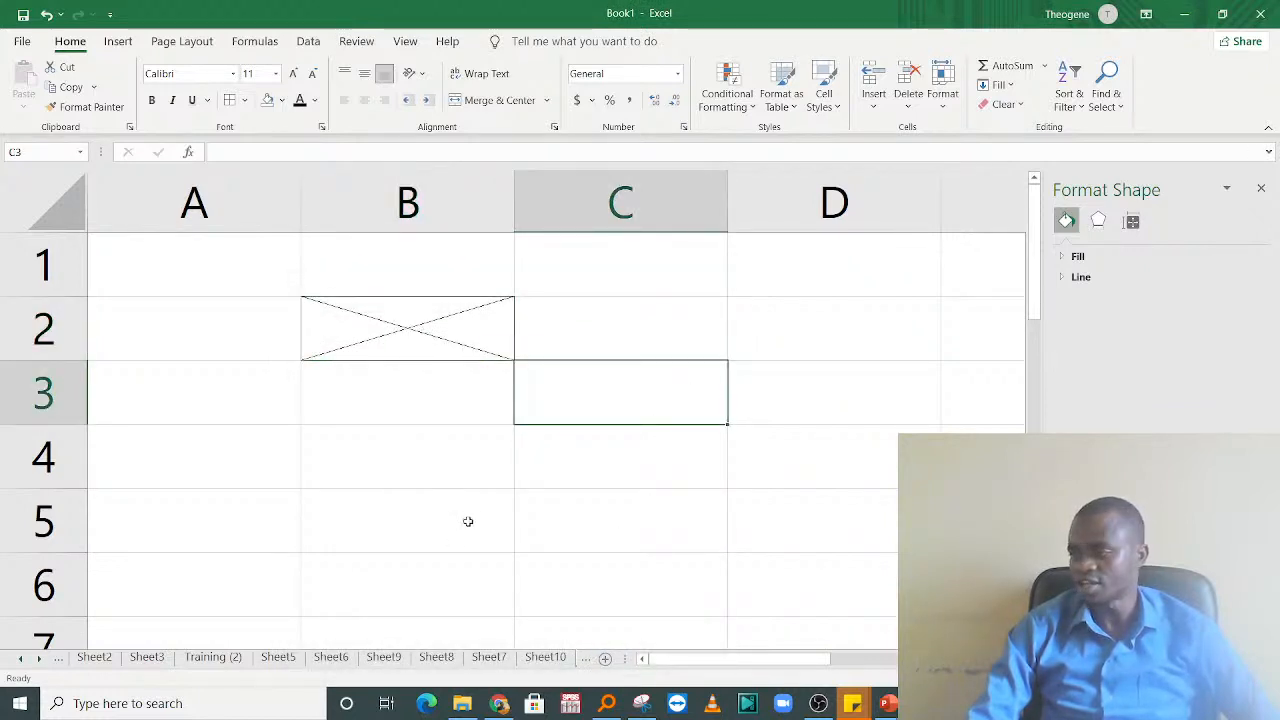
Step: Remove the upper-left to lower-right diagonal border from cell B2, keeping the other diagonal
double_click(409, 322)
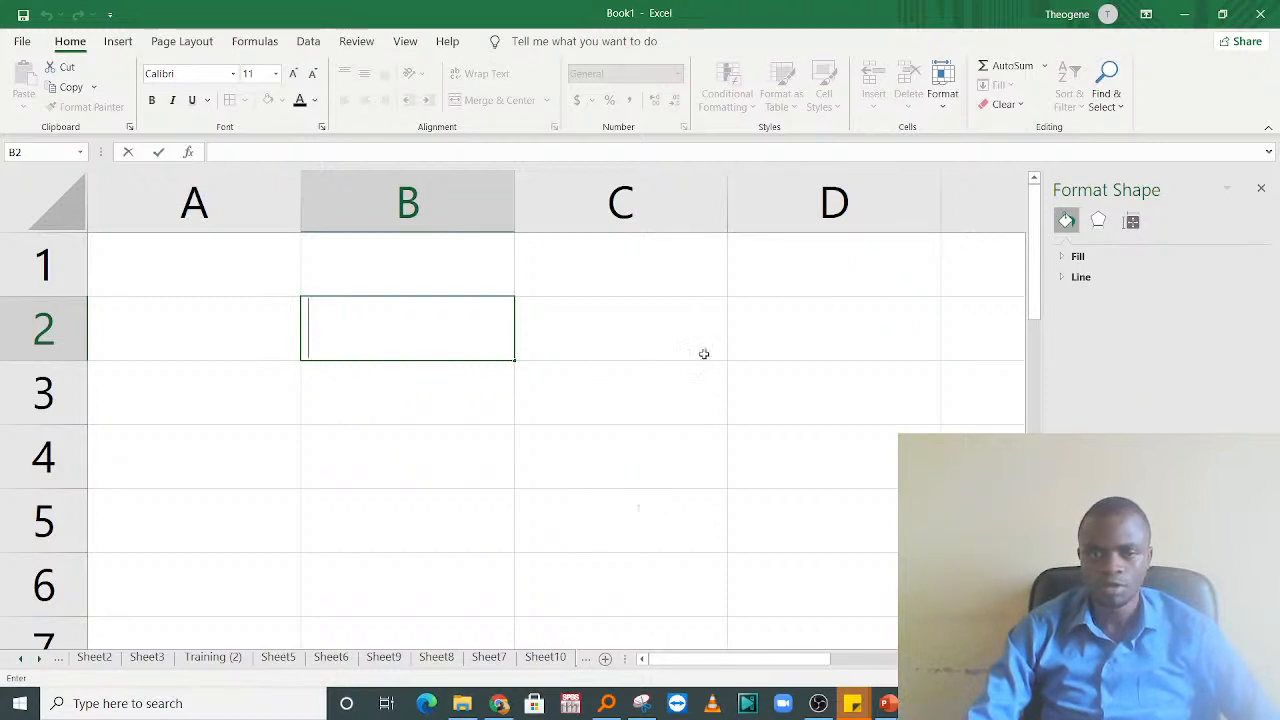
left_click(704, 354)
left_click(399, 320)
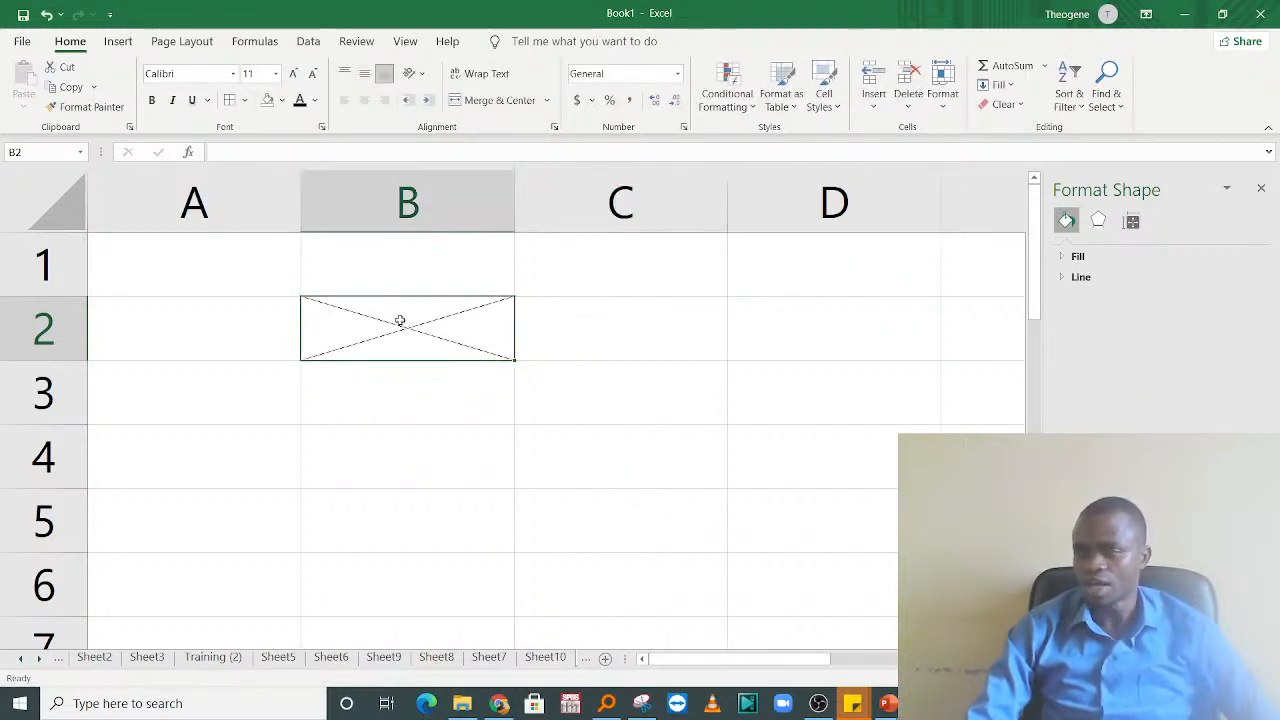
right_click(412, 322)
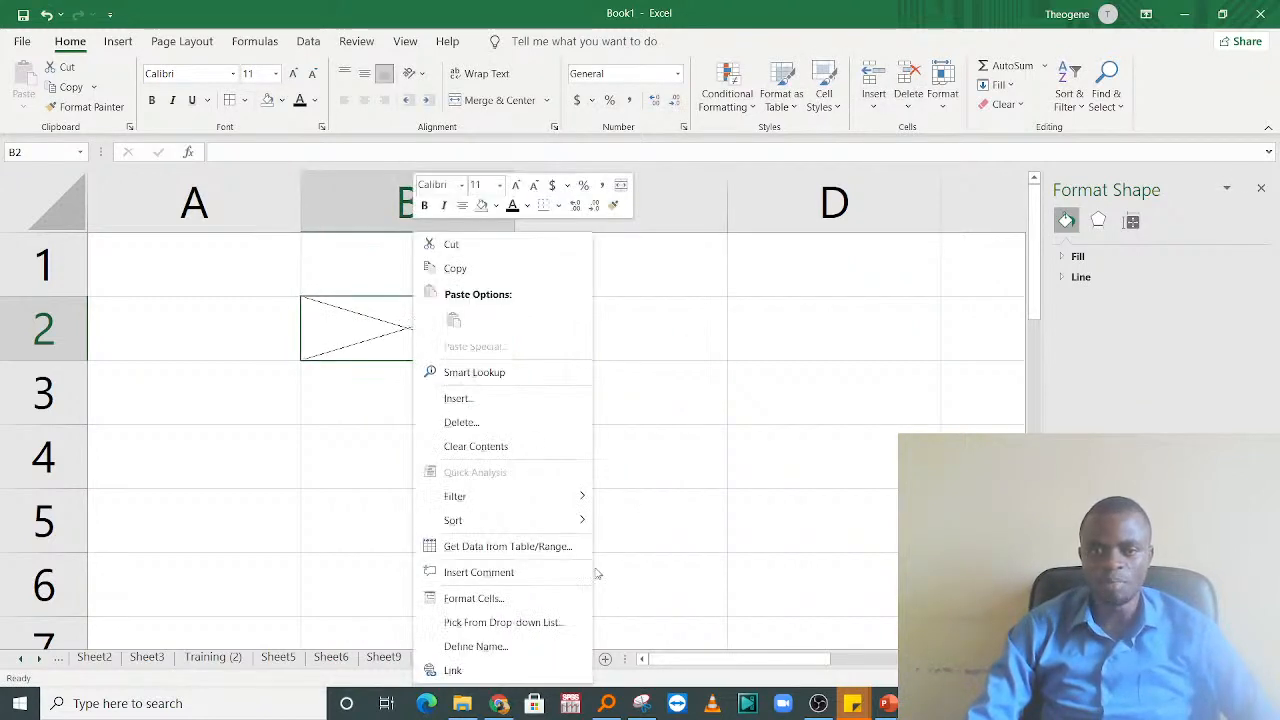
left_click(474, 598)
left_click(625, 507)
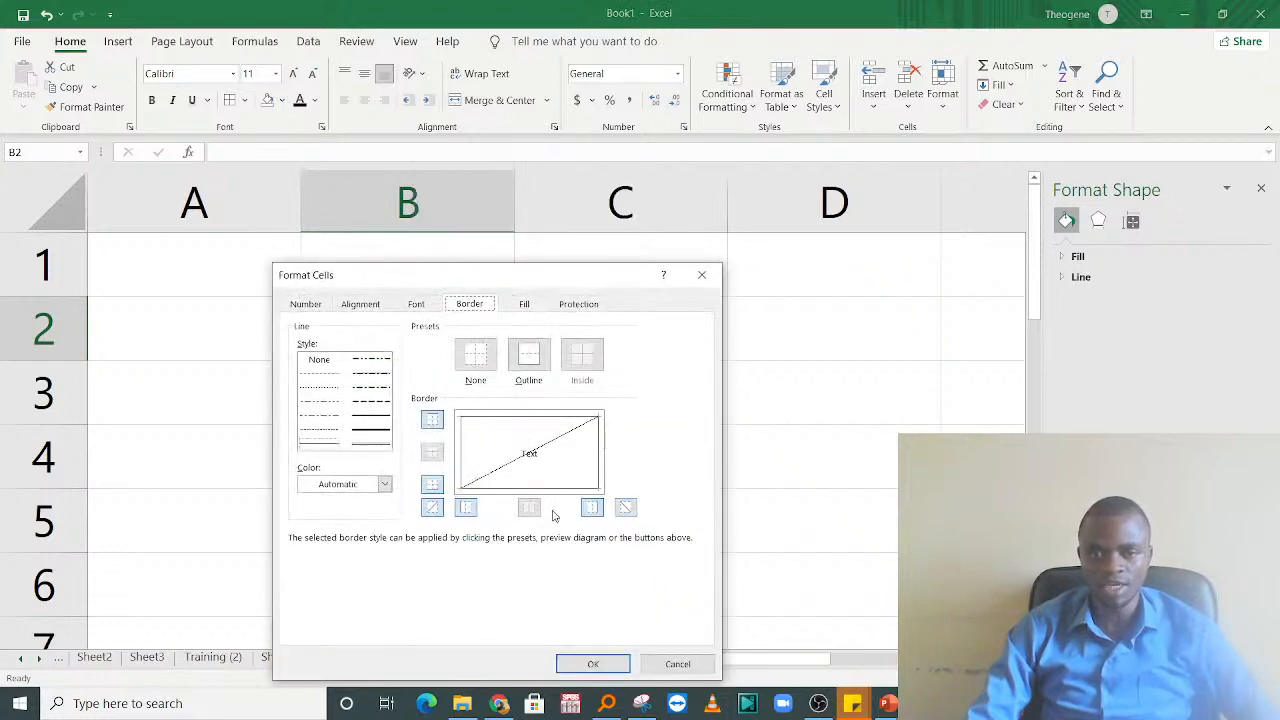
left_click(594, 663)
left_click(629, 403)
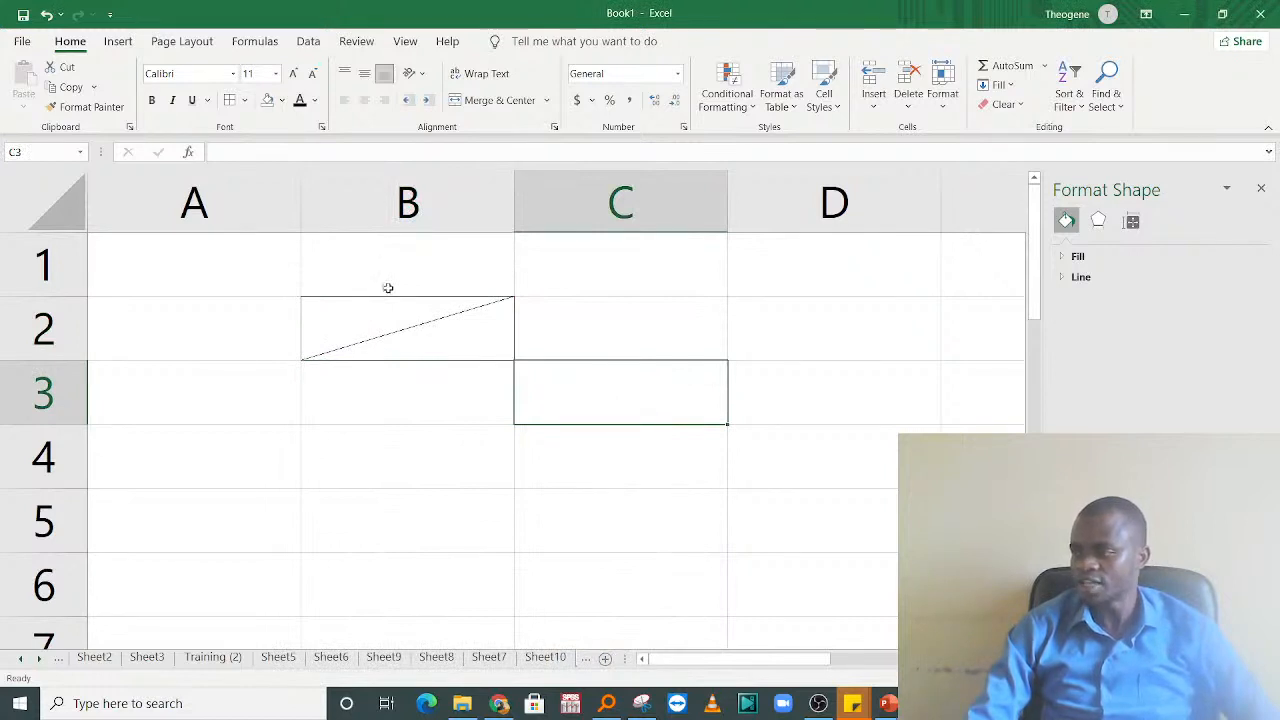
Step: Enter the label Sex in cell B2
double_click(403, 316)
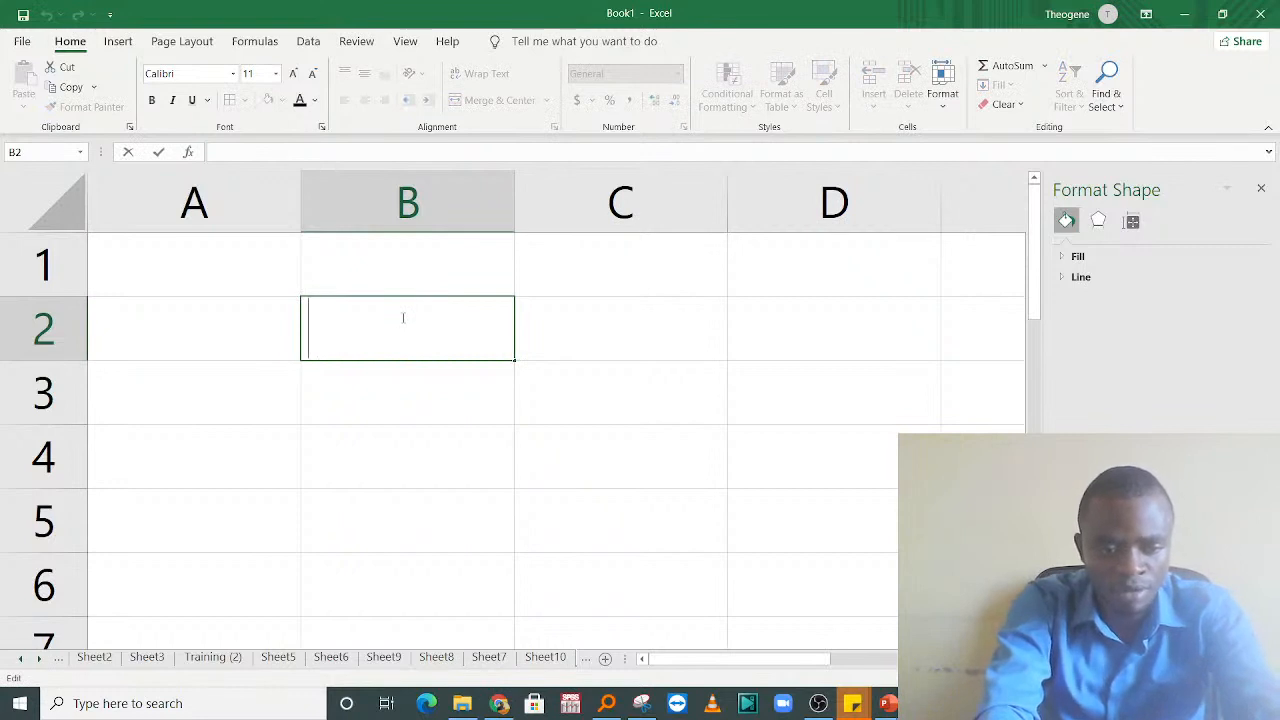
type("Sex")
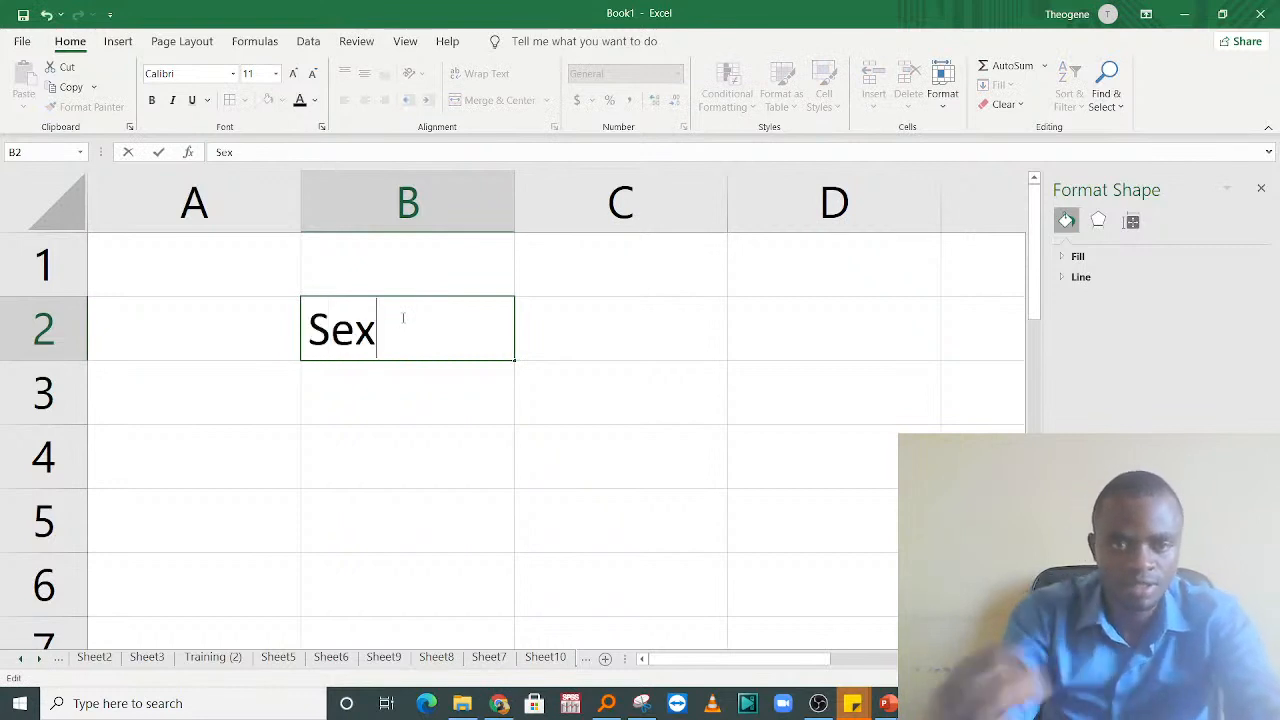
key("Return")
left_click(364, 315)
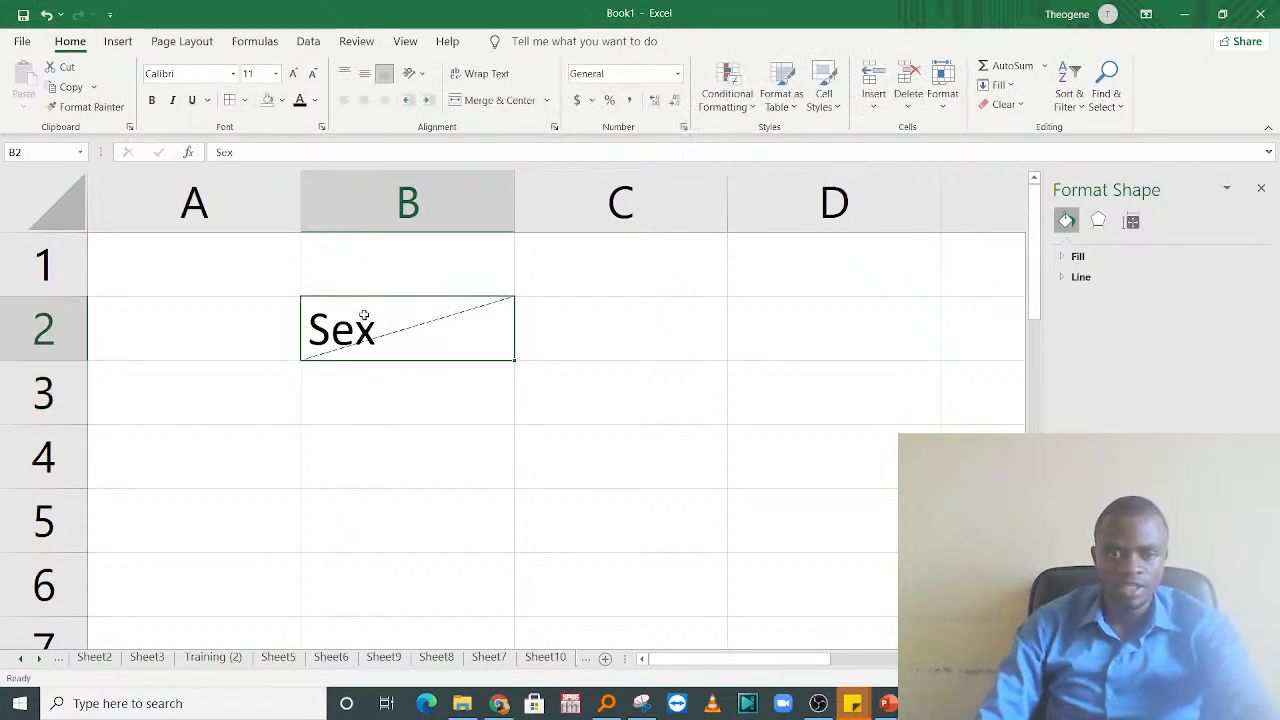
Step: Insert two line breaks after Sex in cell B2 and add the label Gender on the last line
double_click(458, 346)
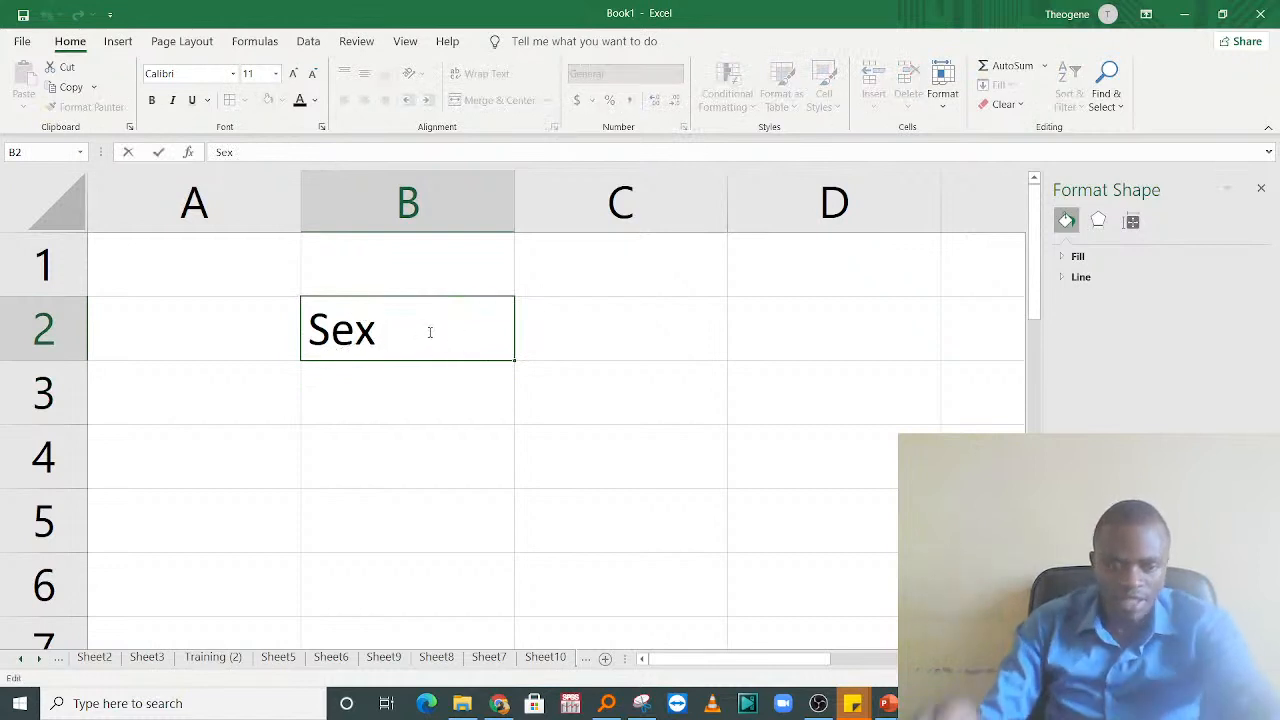
key("alt+Return")
key("alt+Return")
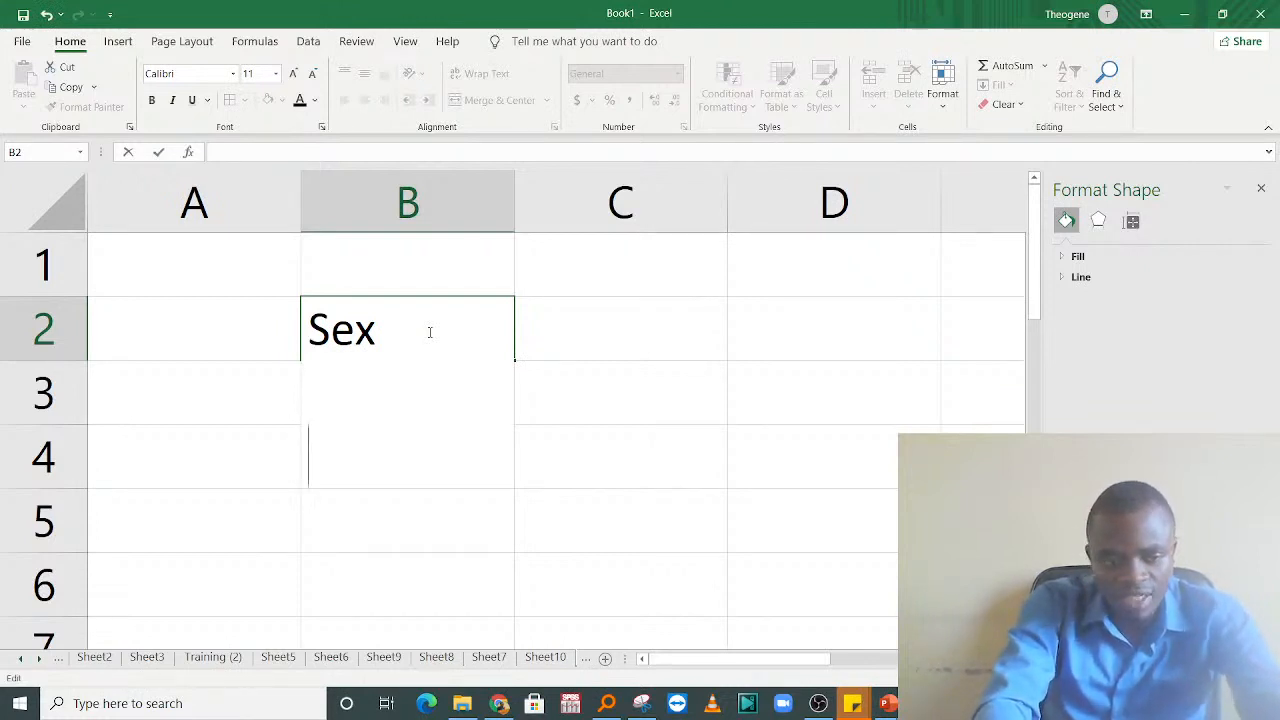
type("GENDER")
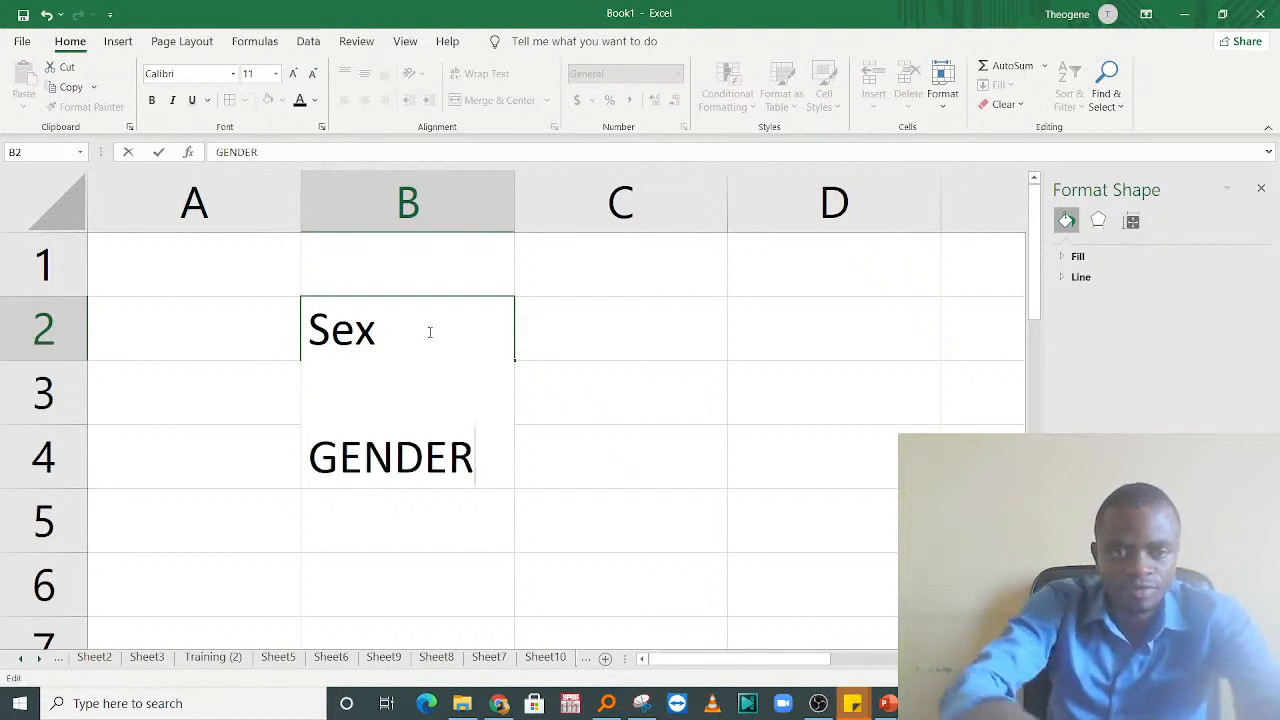
key("BackSpace")
key("BackSpace")
key("BackSpace")
key("BackSpace")
key("BackSpace")
type("ender")
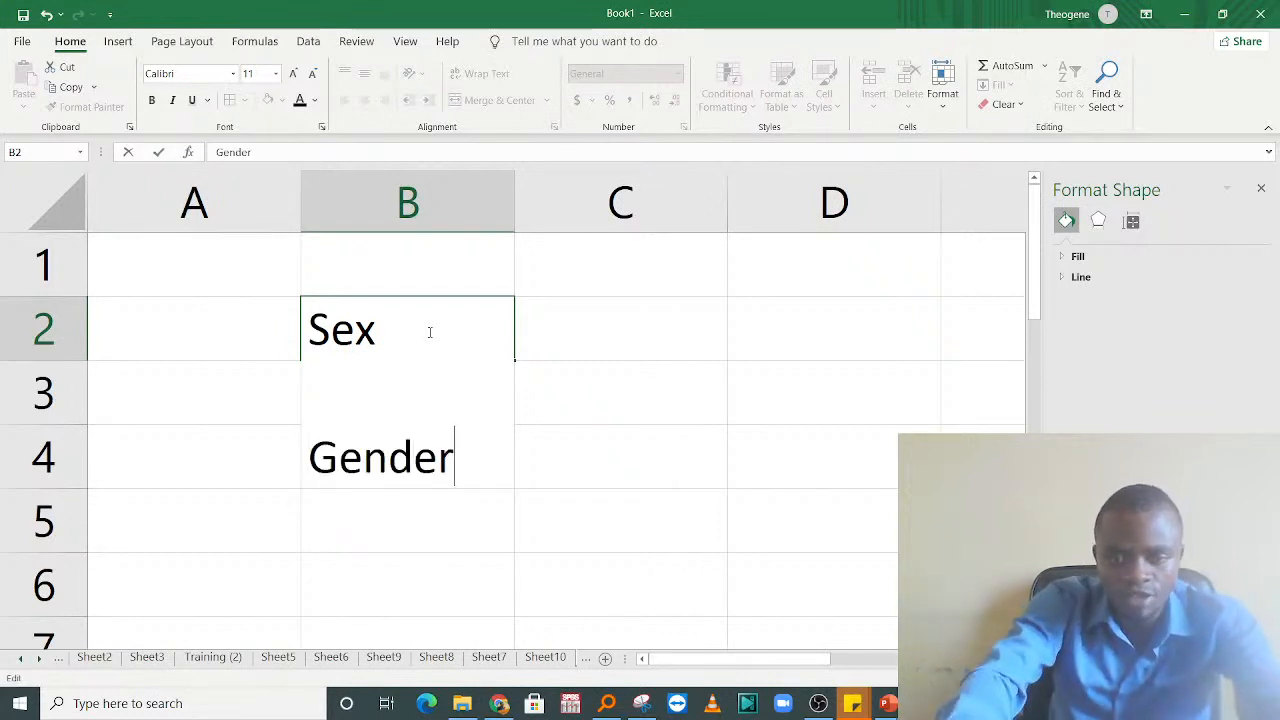
key("Return")
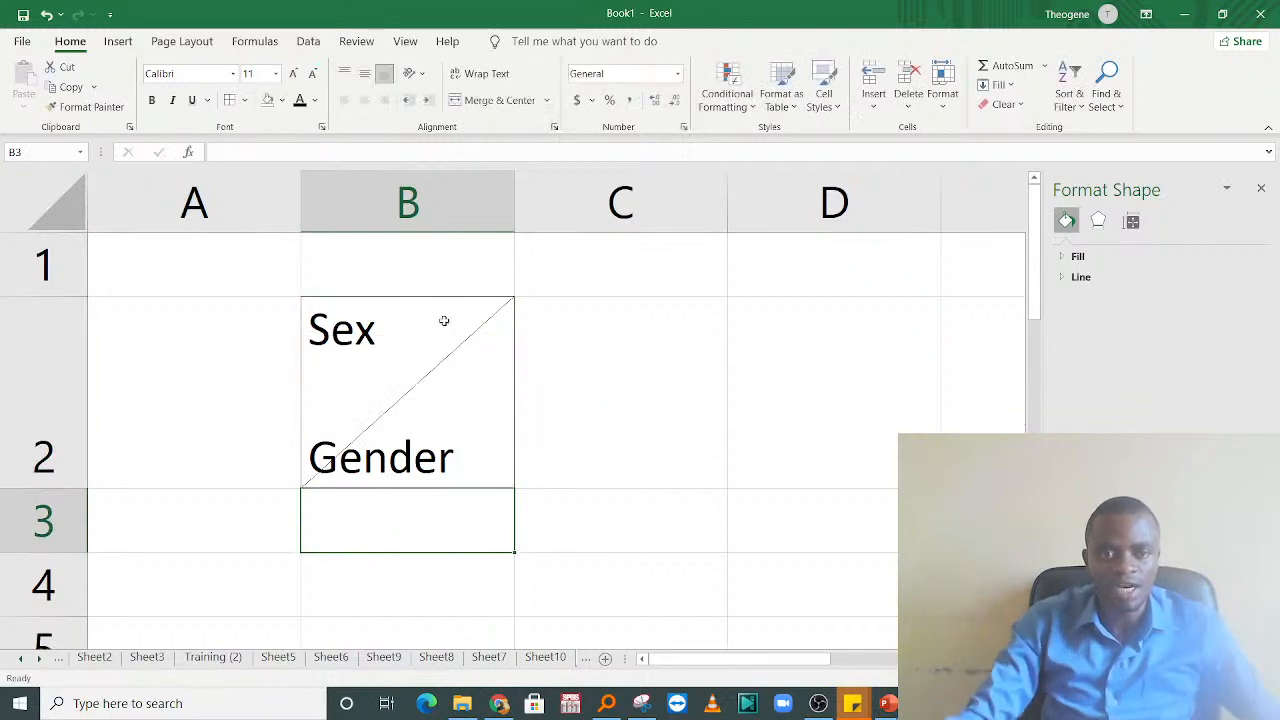
Step: Indent Gender in cell B2 with leading spaces and widen column B so the labels sit either side of the diagonal
double_click(398, 354)
left_click(323, 457)
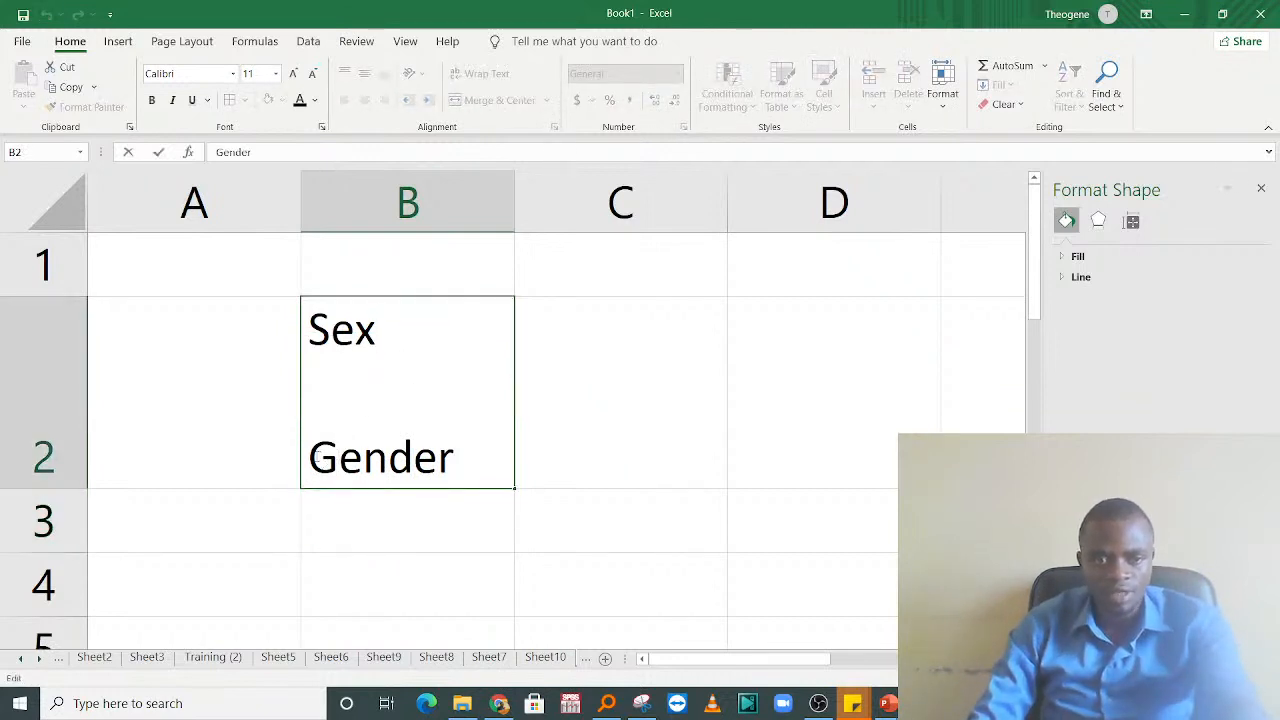
left_click(648, 391)
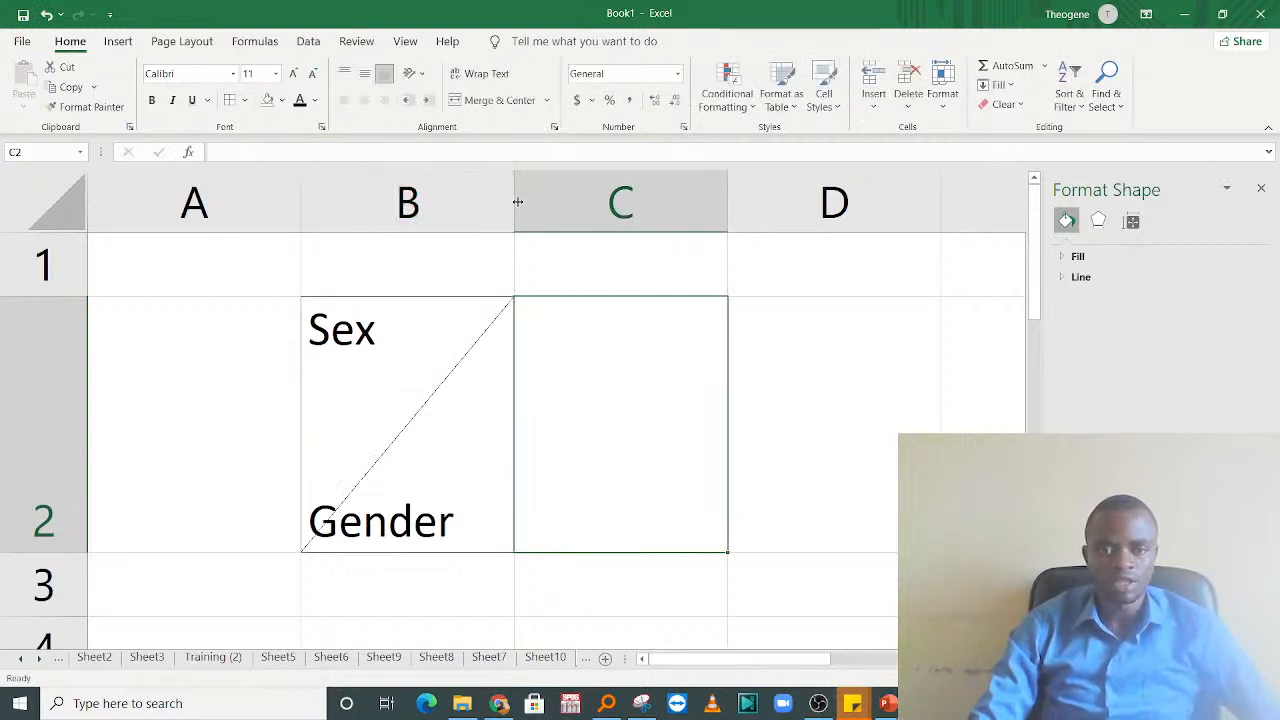
left_click_drag(515, 200, 585, 195)
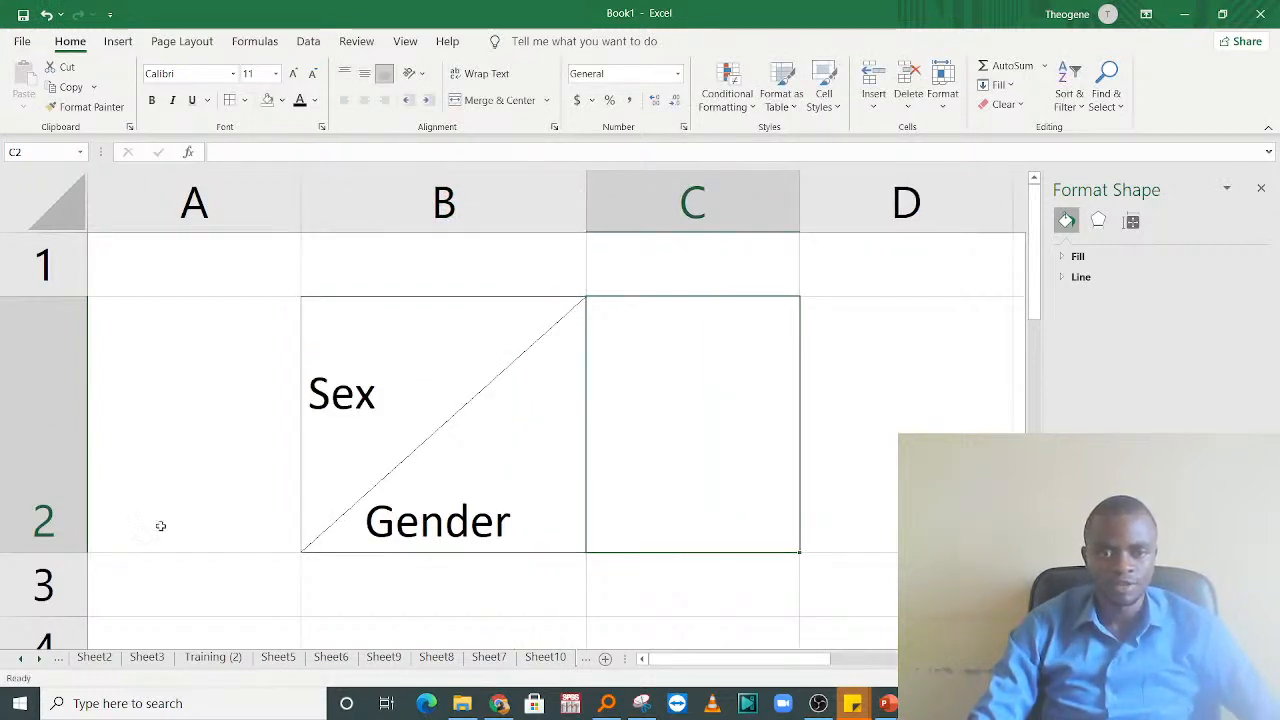
Step: Adjust the height of row 2 so that both the Sex and Gender lines fit inside cell B2
left_click_drag(80, 552, 67, 416)
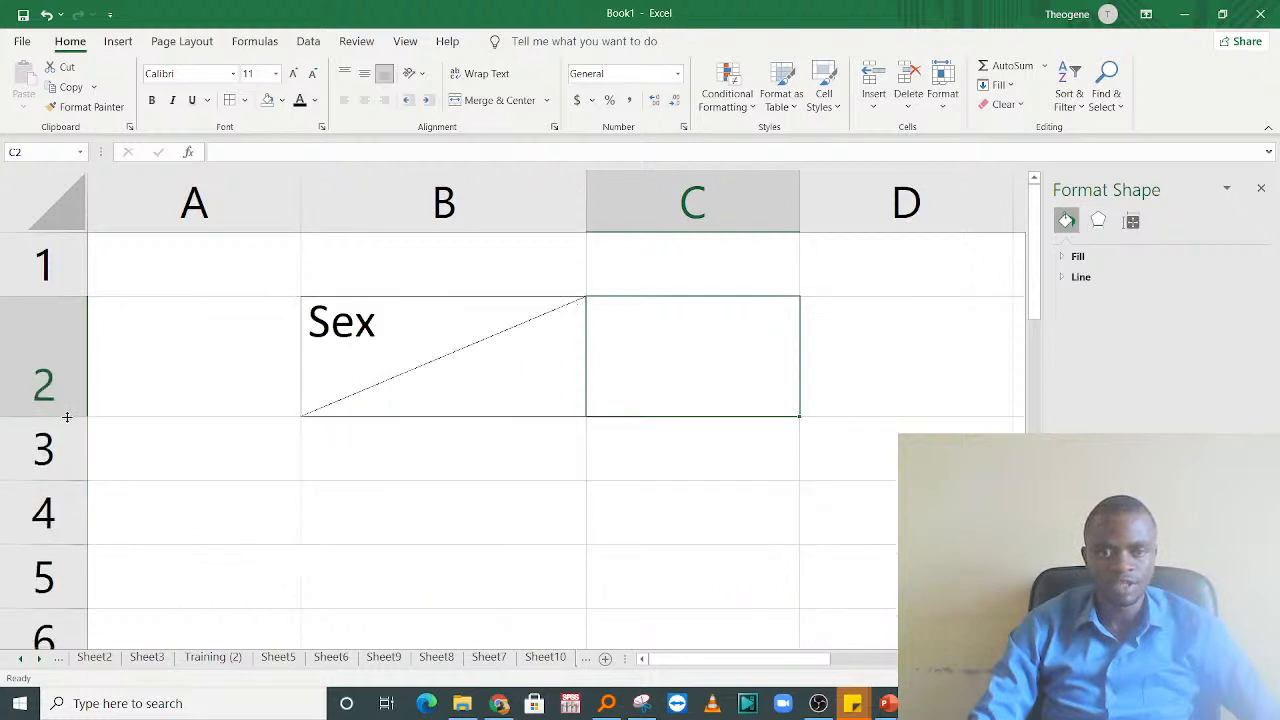
left_click(370, 396)
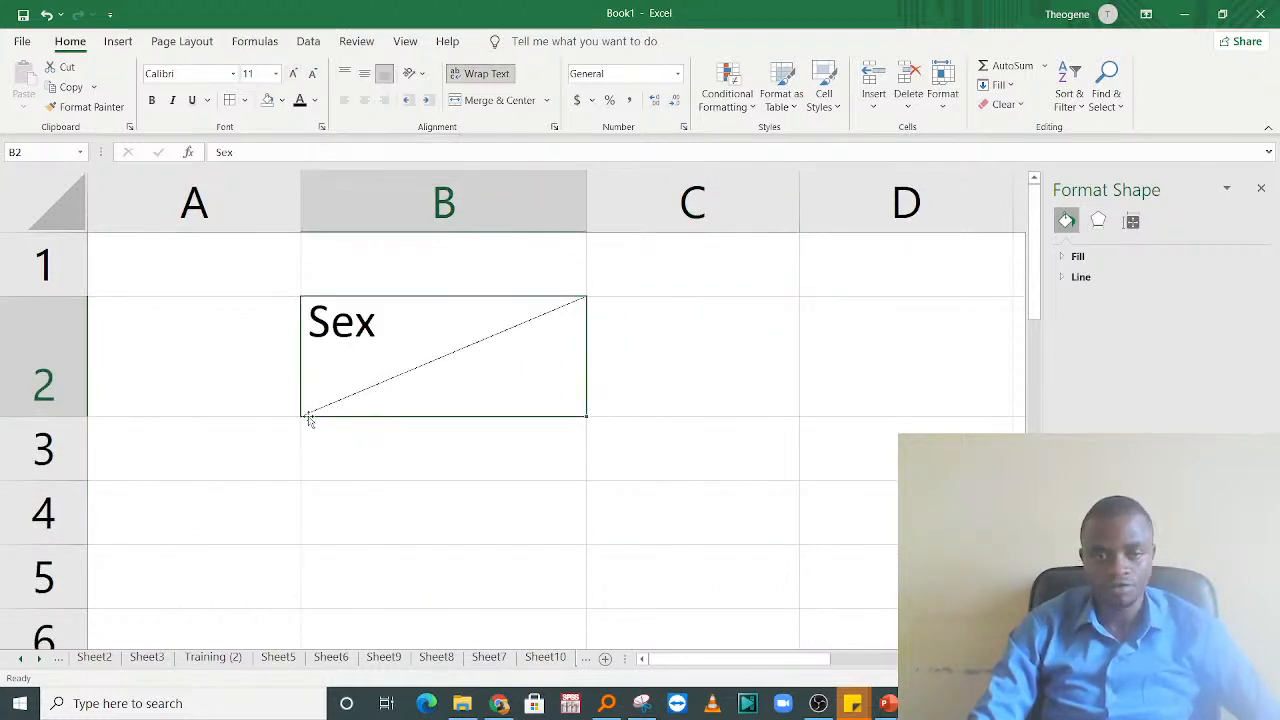
left_click_drag(70, 412, 70, 412)
left_click_drag(66, 508, 66, 522)
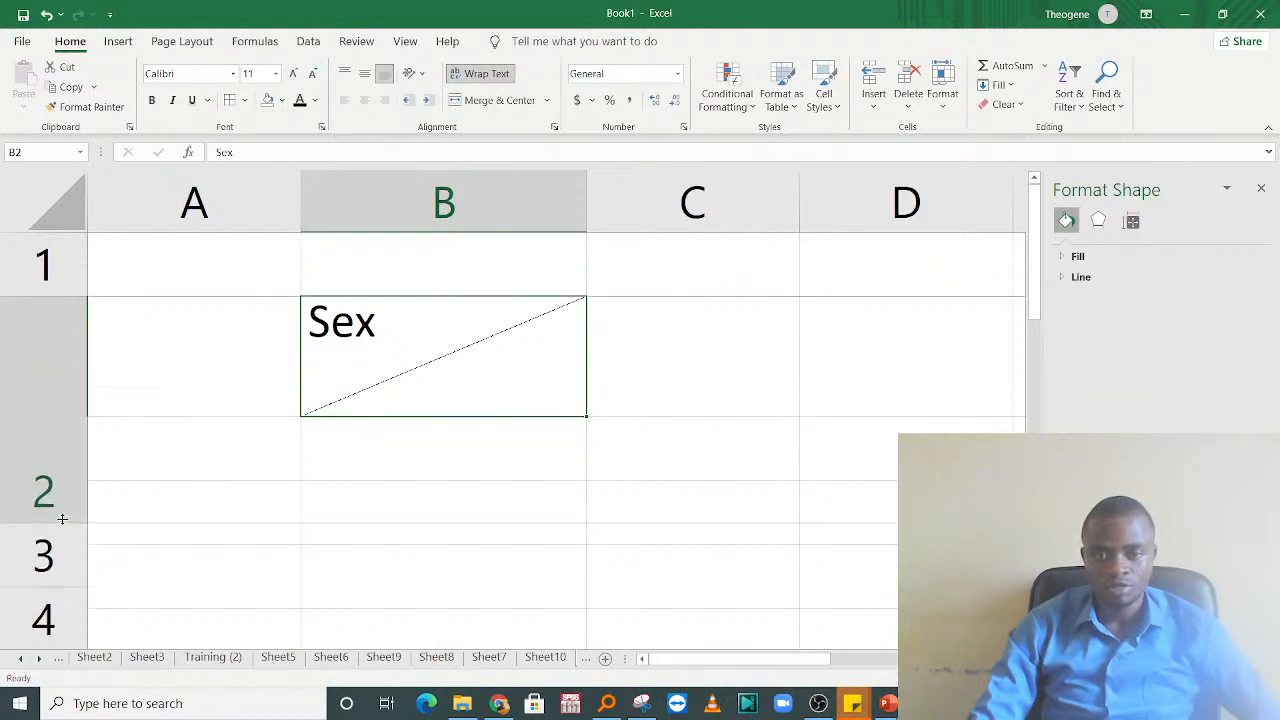
left_click(760, 337)
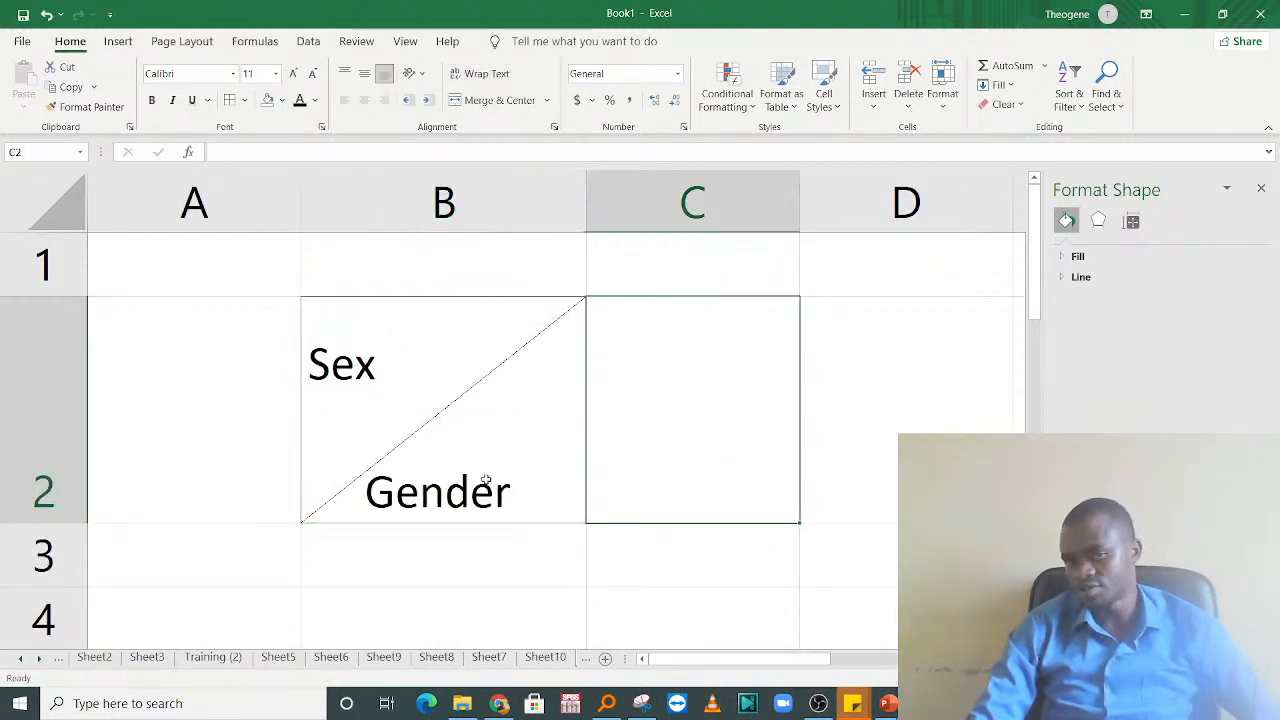
Step: Add more leading spaces before Gender in cell B2 to shift it further into the lower half
left_click(249, 486)
double_click(340, 494)
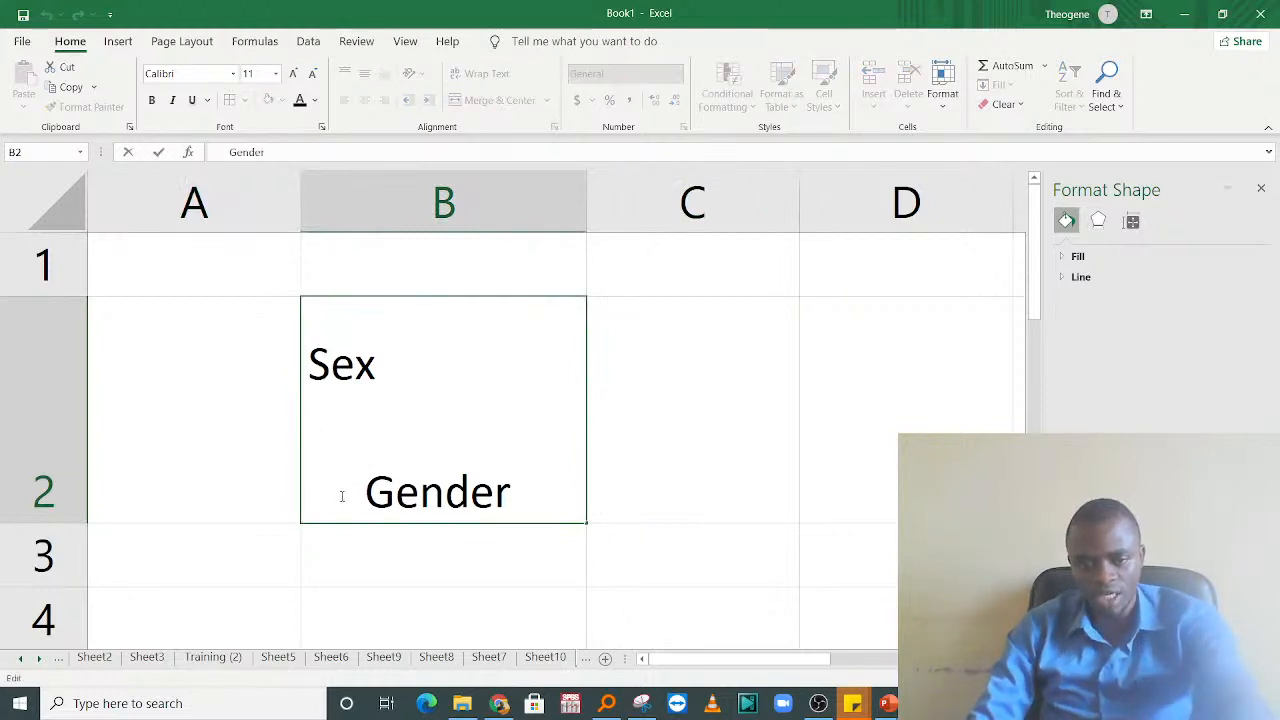
type("v")
key("BackSpace")
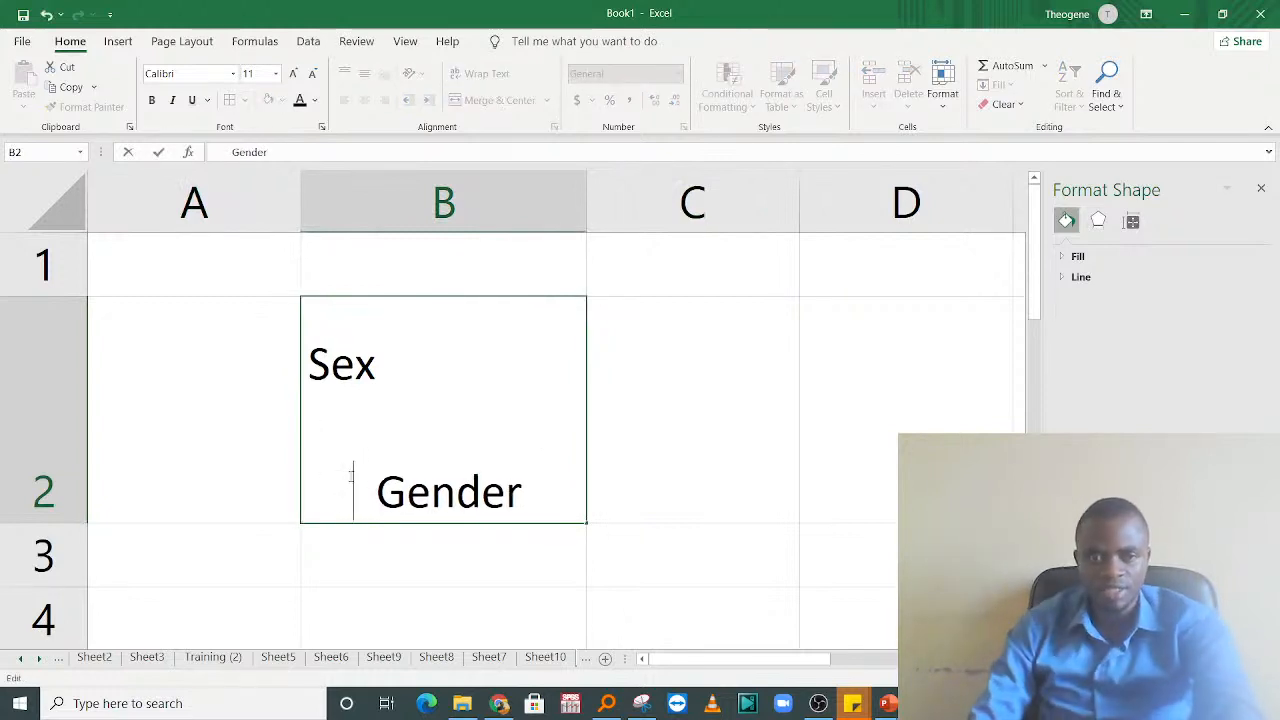
left_click(823, 400)
Step: Indent Sex in cell B2 with leading spaces so it sits inside the upper half
double_click(411, 345)
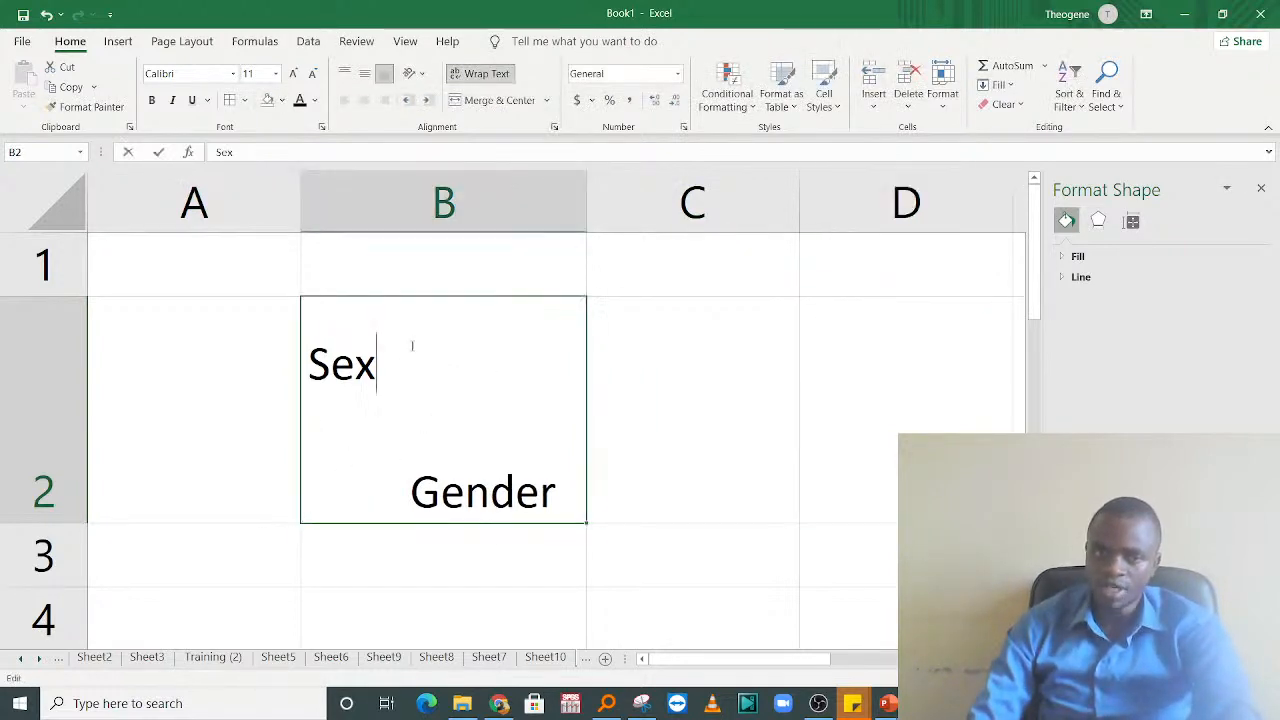
left_click(298, 362)
double_click(319, 361)
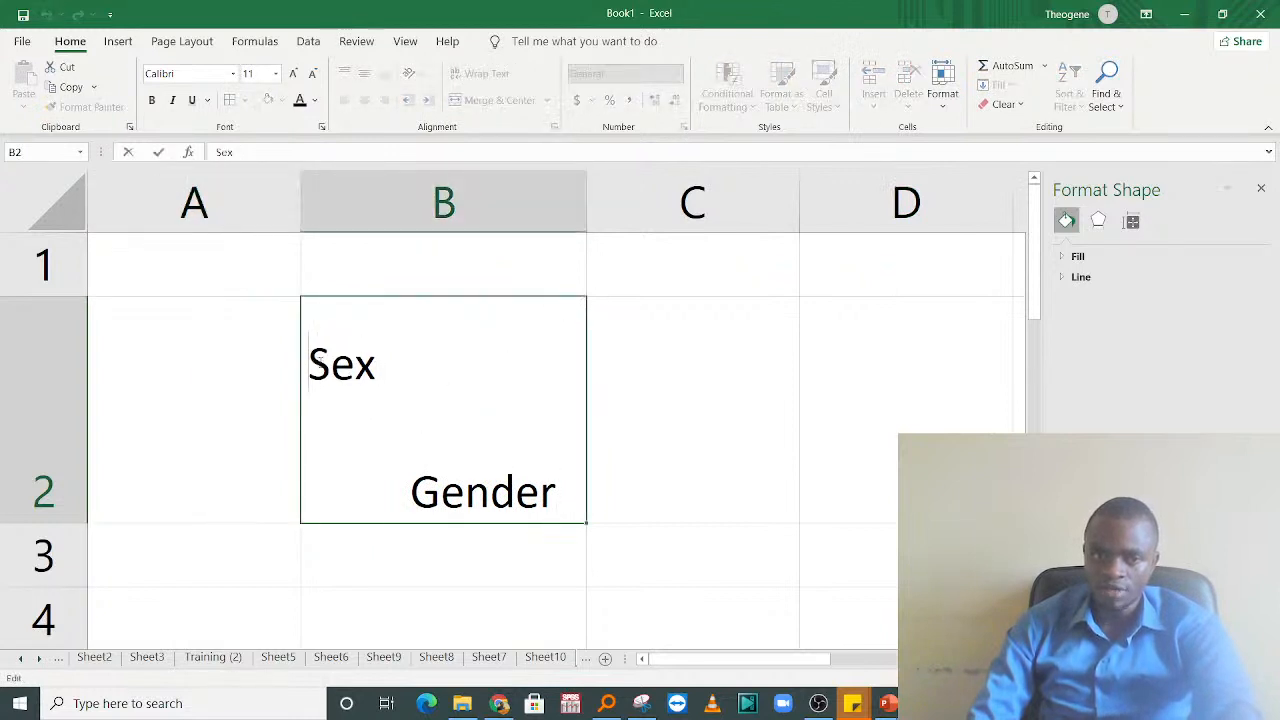
left_click(740, 346)
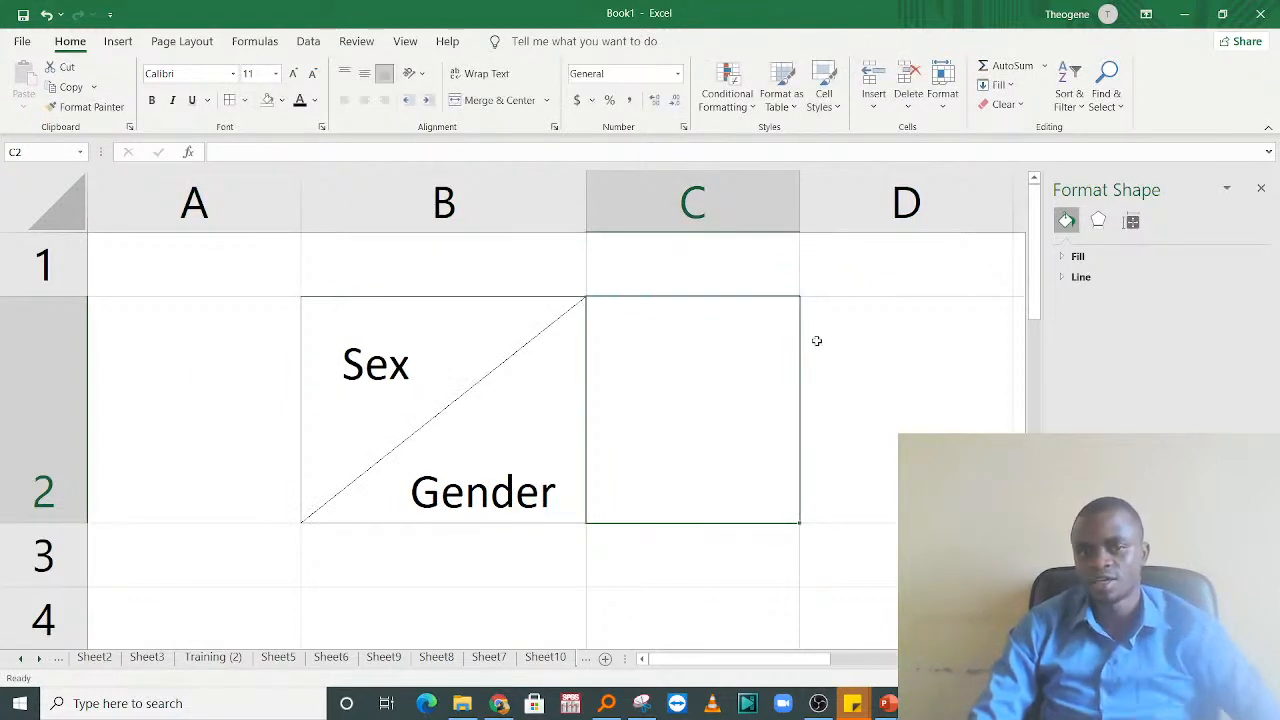
left_click(808, 560)
left_click(671, 417)
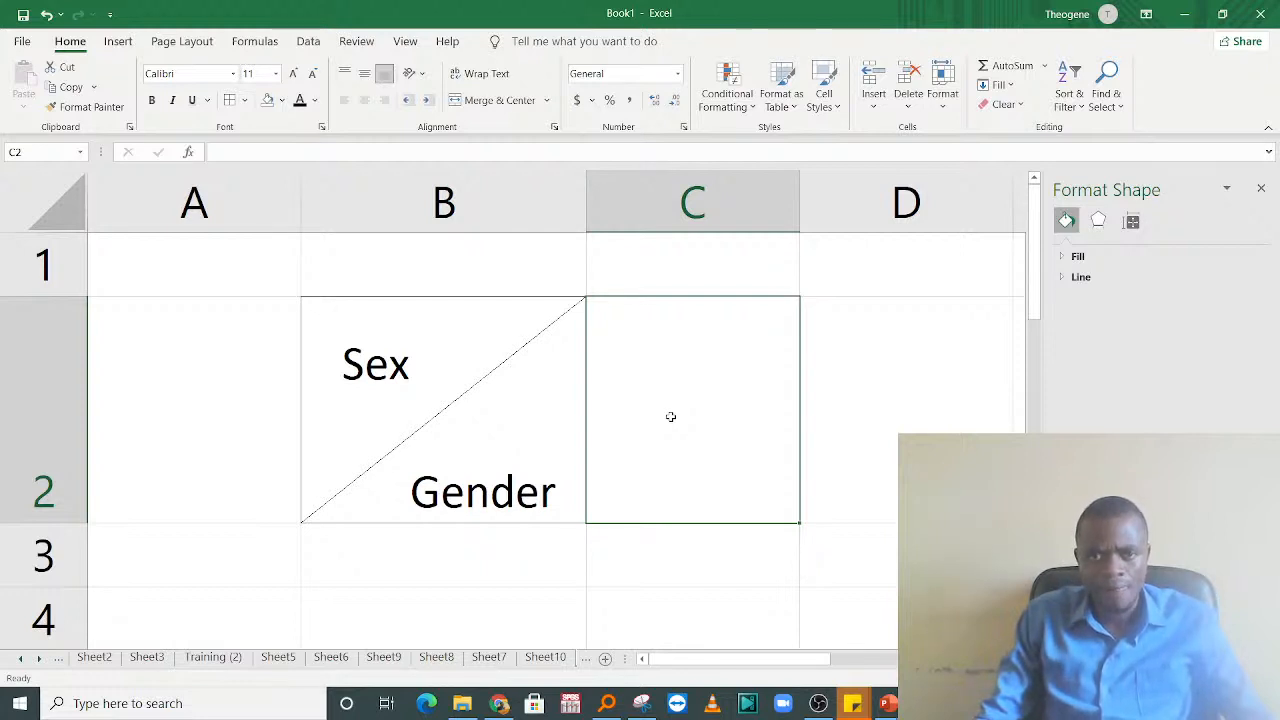
Step: Apply all borders to the empty range G4:I5
left_click_drag(781, 660, 964, 661)
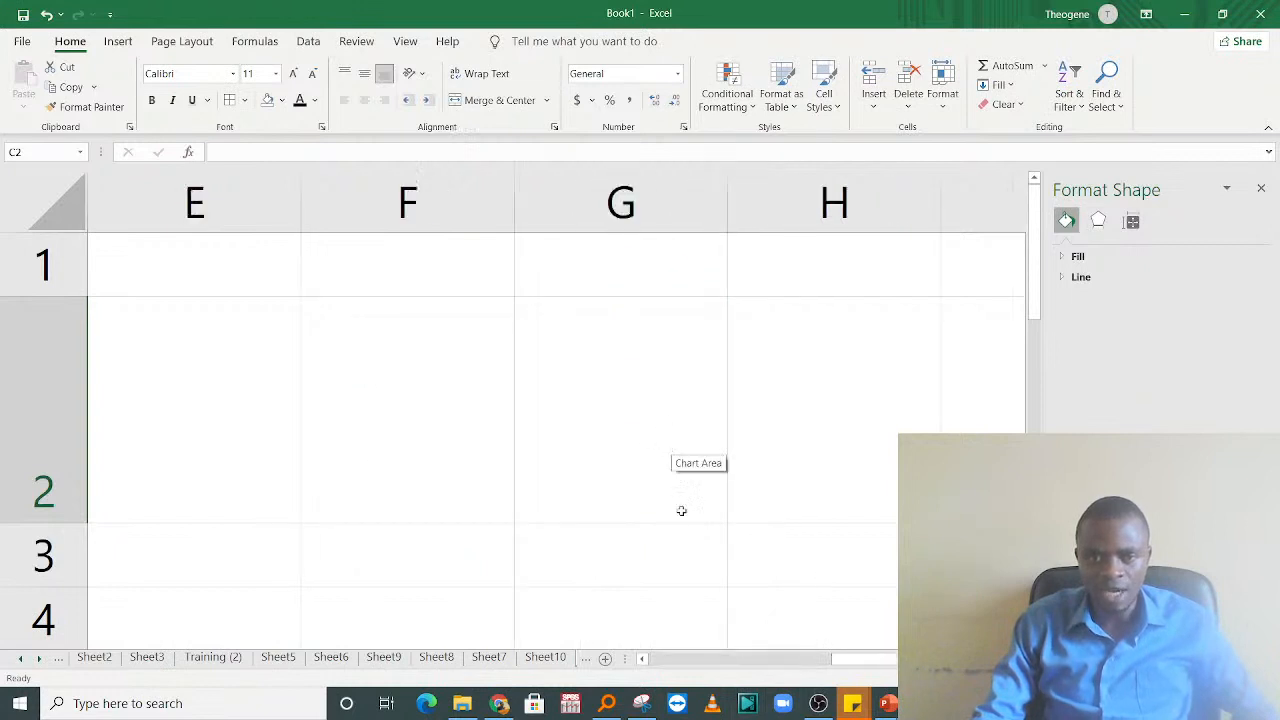
left_click_drag(688, 546, 703, 294)
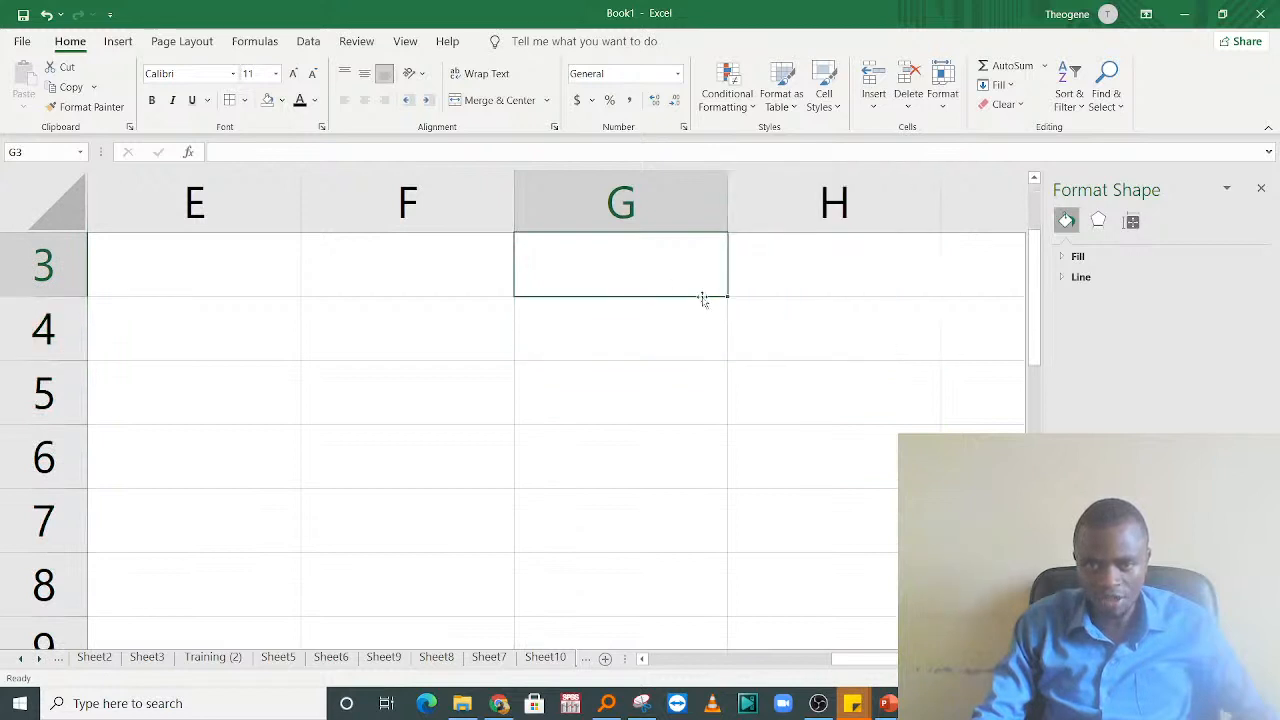
left_click(679, 345)
mouse_move(679, 345)
left_mouse_down()
mouse_move(1006, 403)
mouse_move(692, 364)
left_mouse_up()
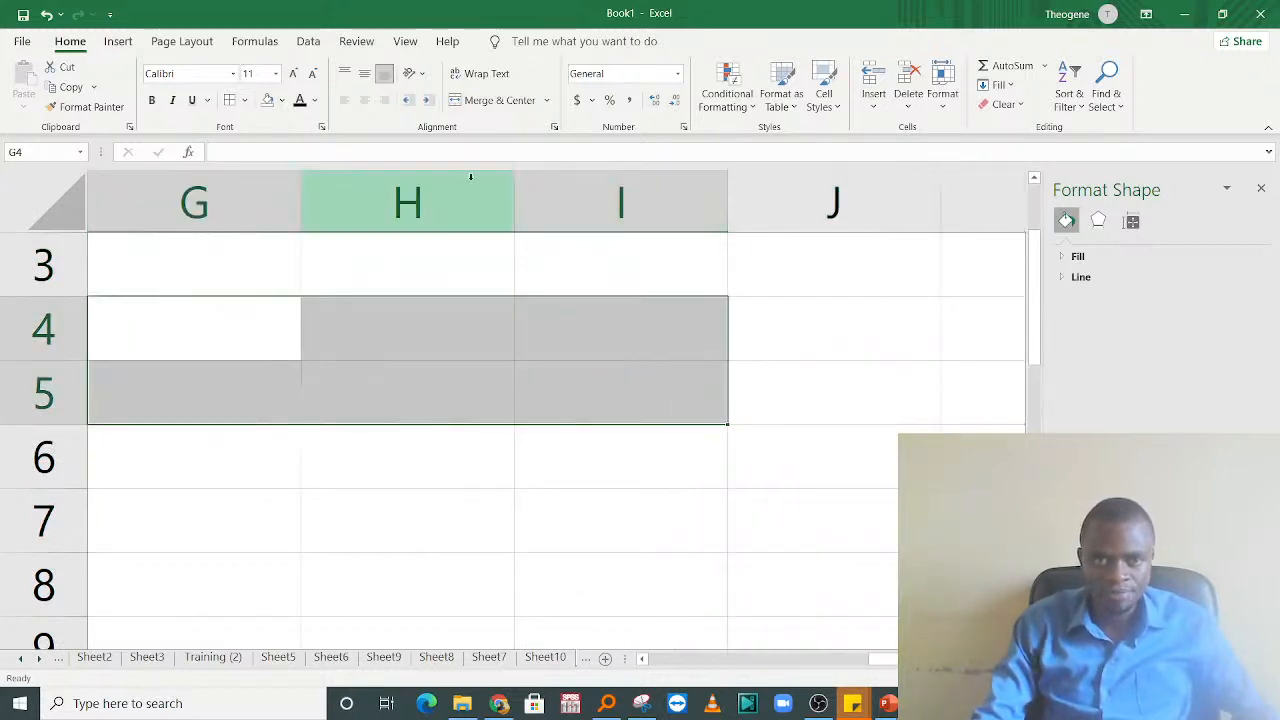
left_click(230, 101)
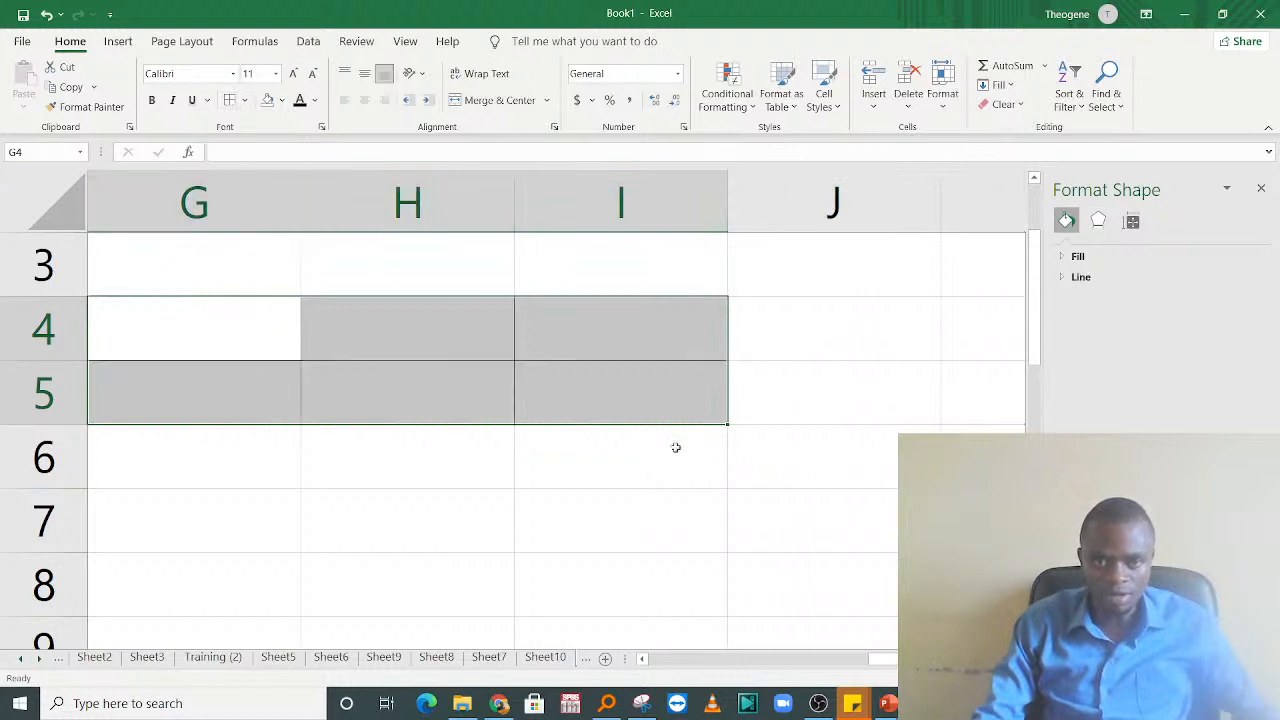
scroll(798, 541, "left", 1)
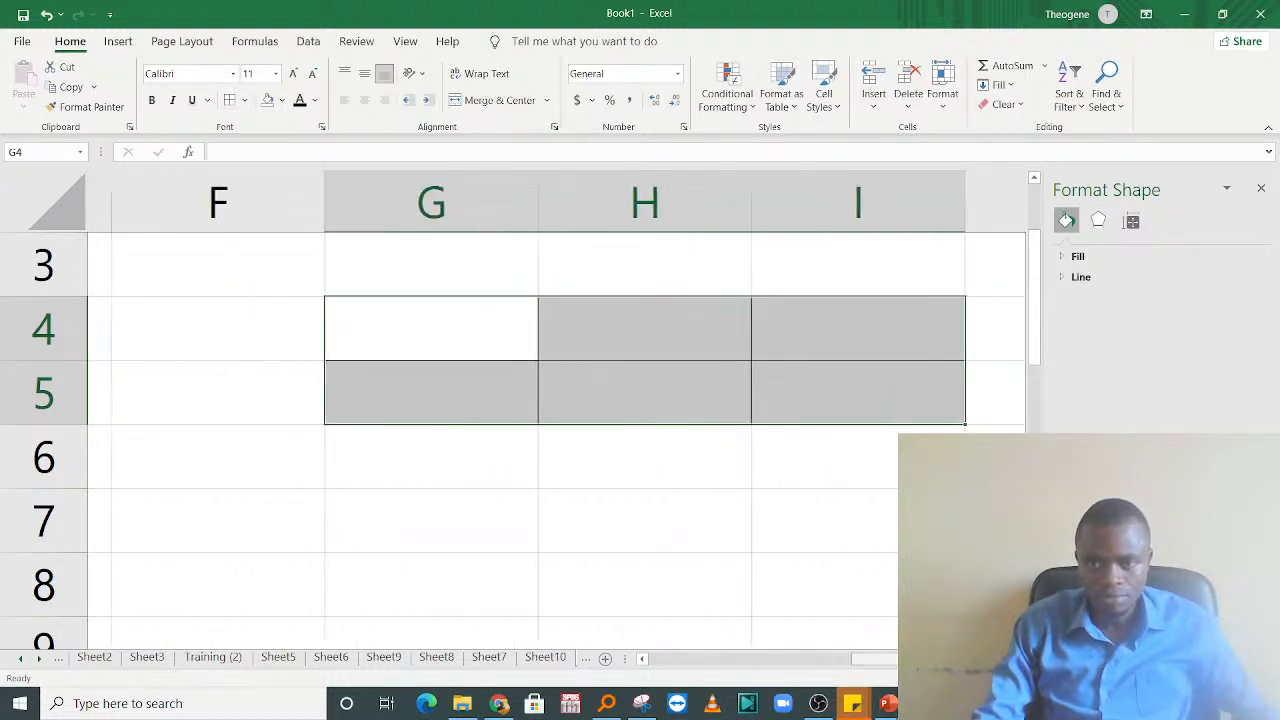
left_click(798, 541)
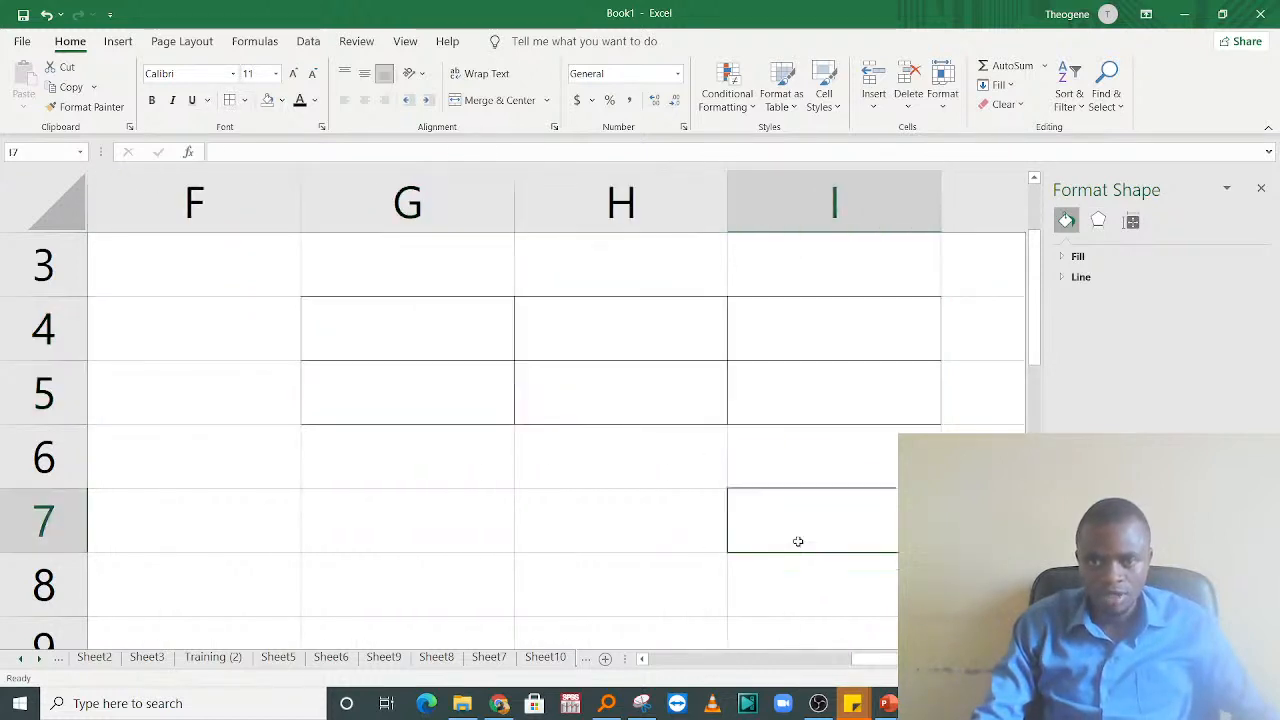
Step: Enter the column headings Age, Insurance and Gender in cells G5, H5 and I5
left_click(451, 406)
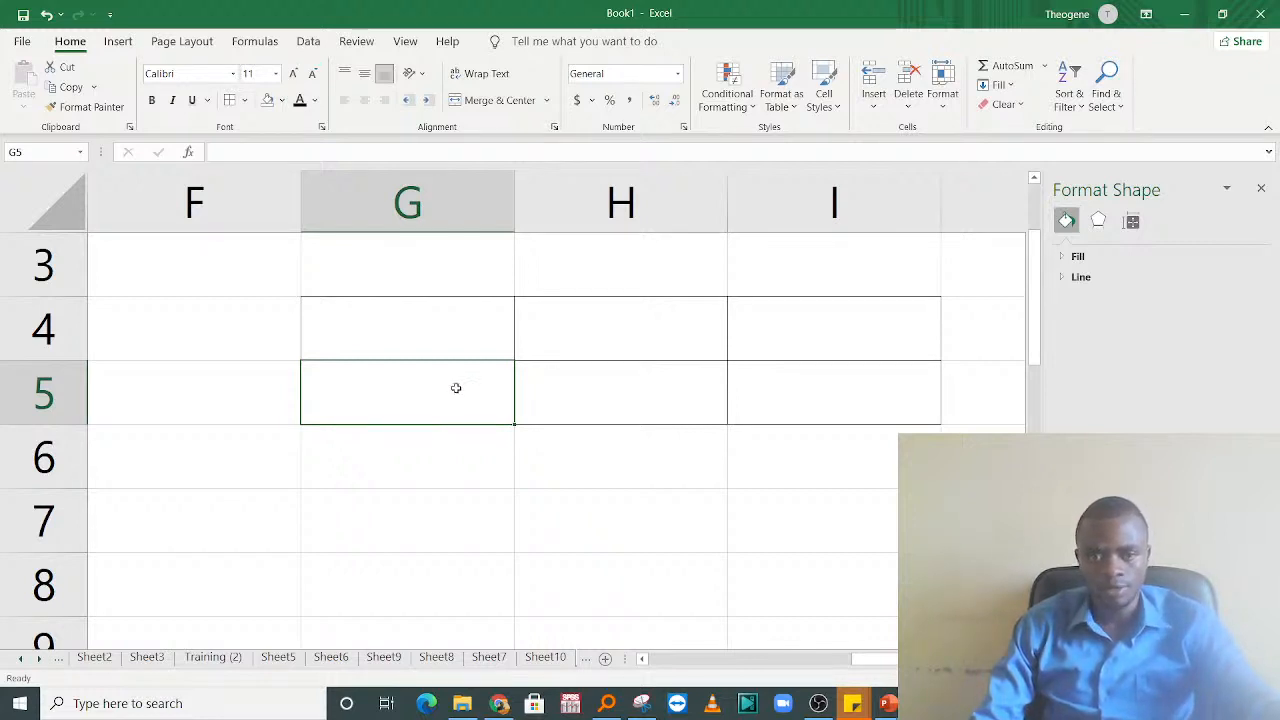
type("Age")
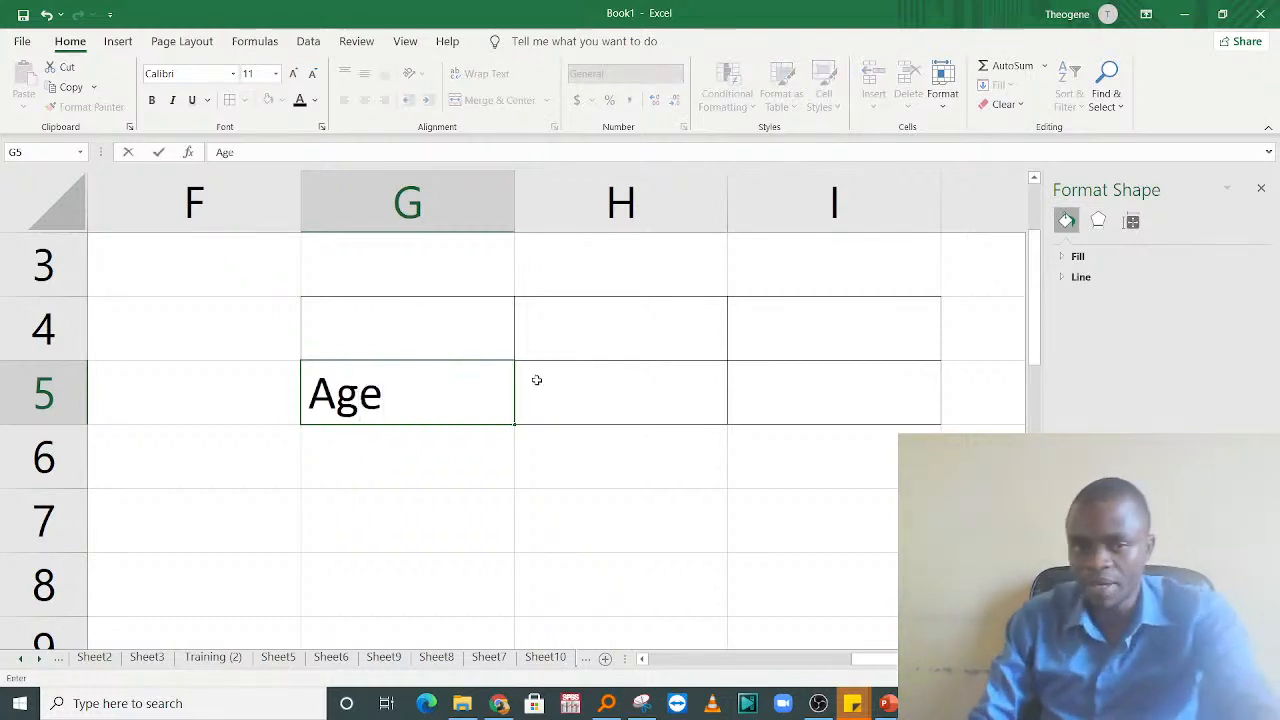
left_click(594, 396)
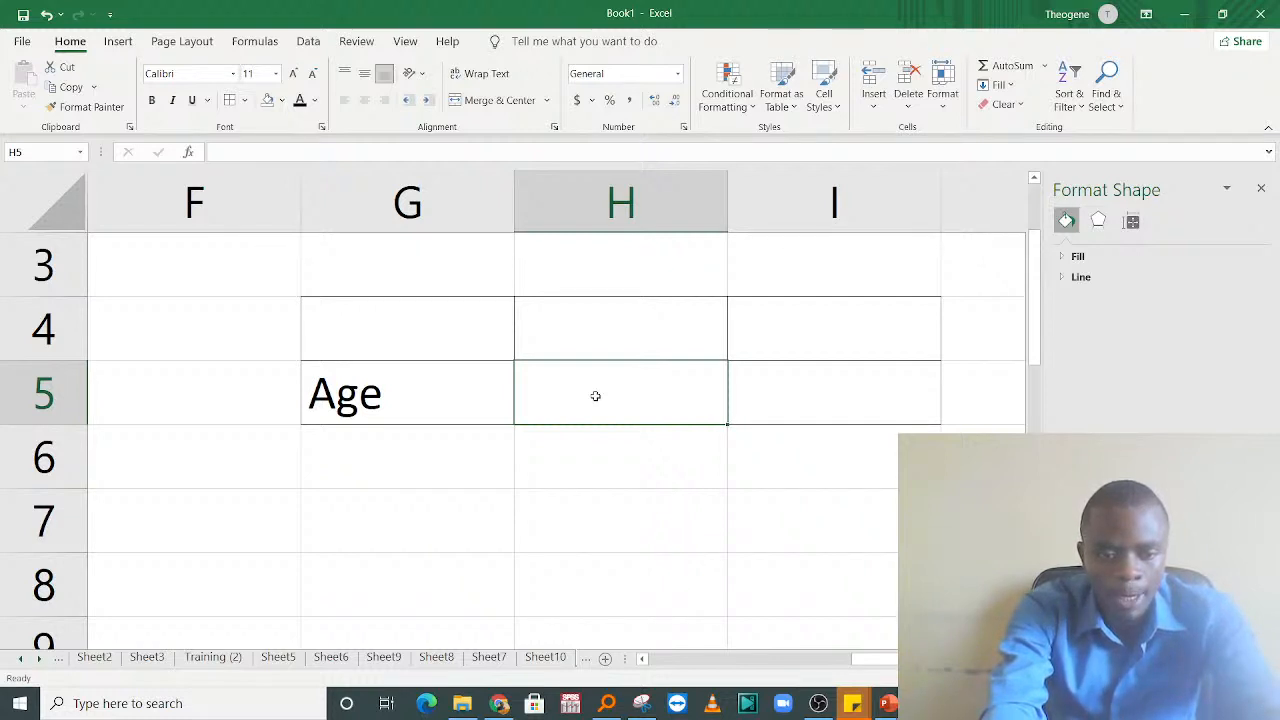
type("Insurance")
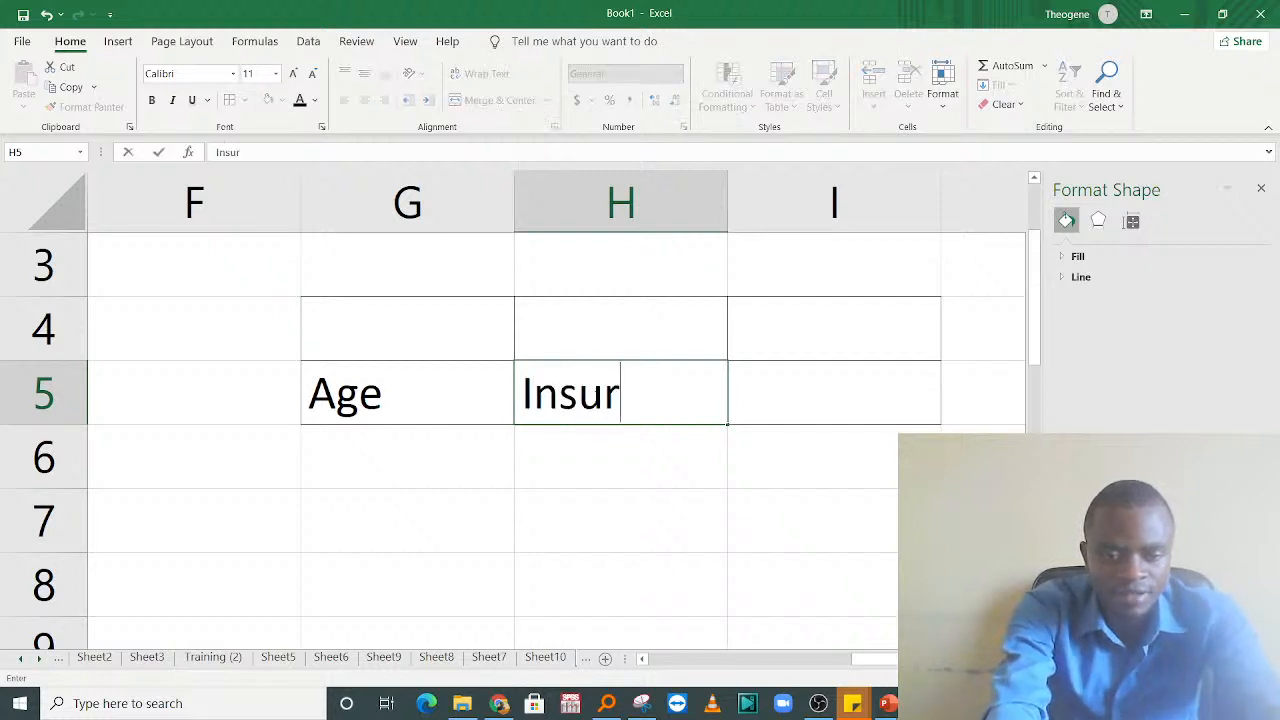
left_click(849, 466)
left_click(826, 406)
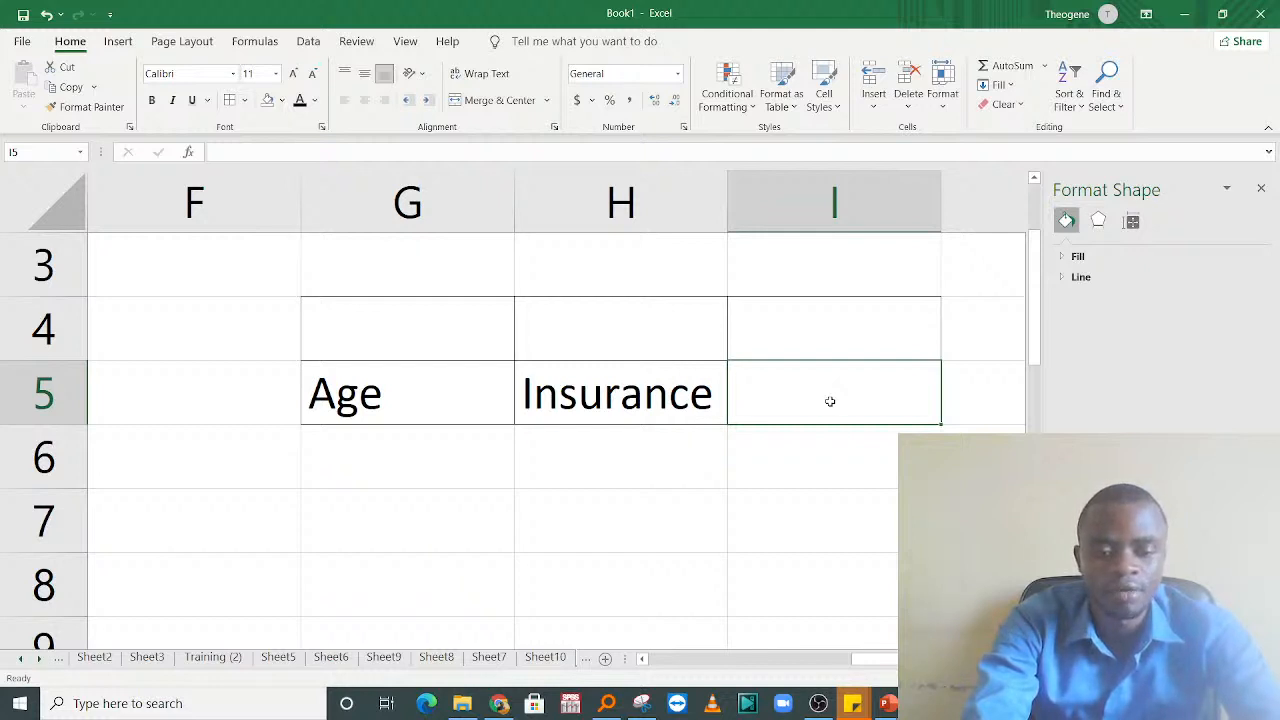
type("Gender")
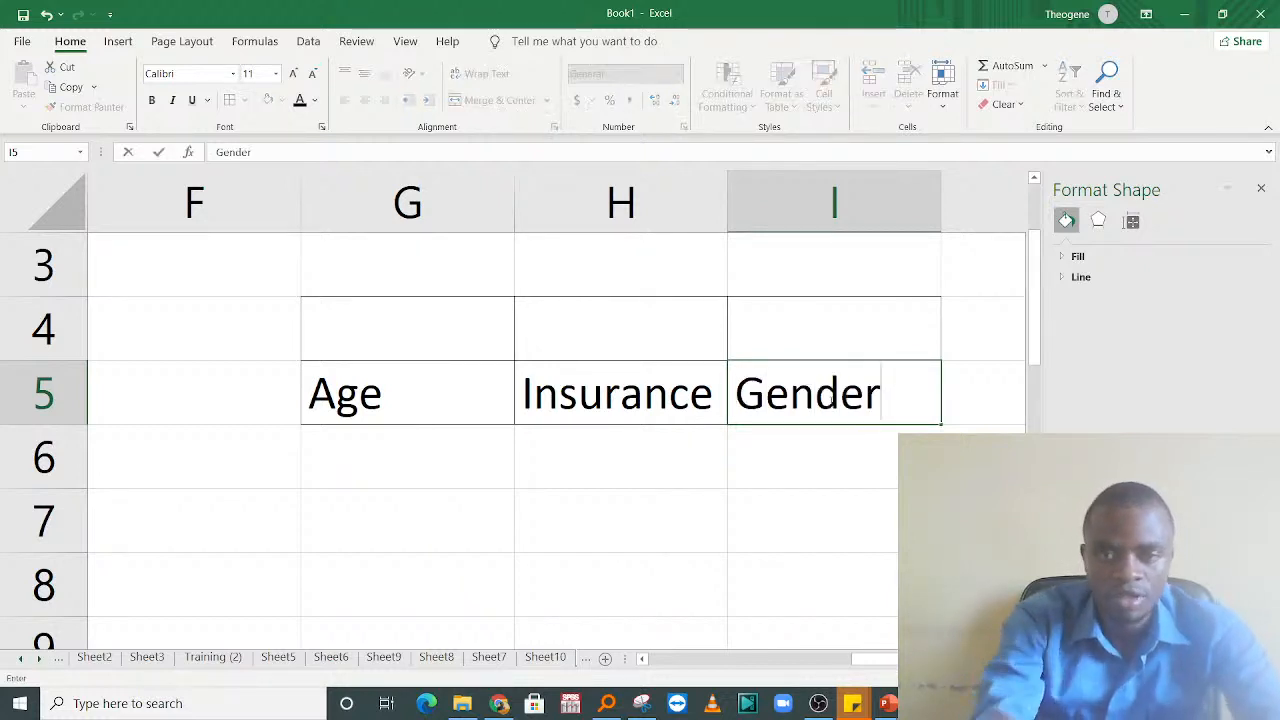
left_click(583, 454)
Step: Merge and center cells G4:I4 above the column headings
left_click_drag(414, 306, 848, 341)
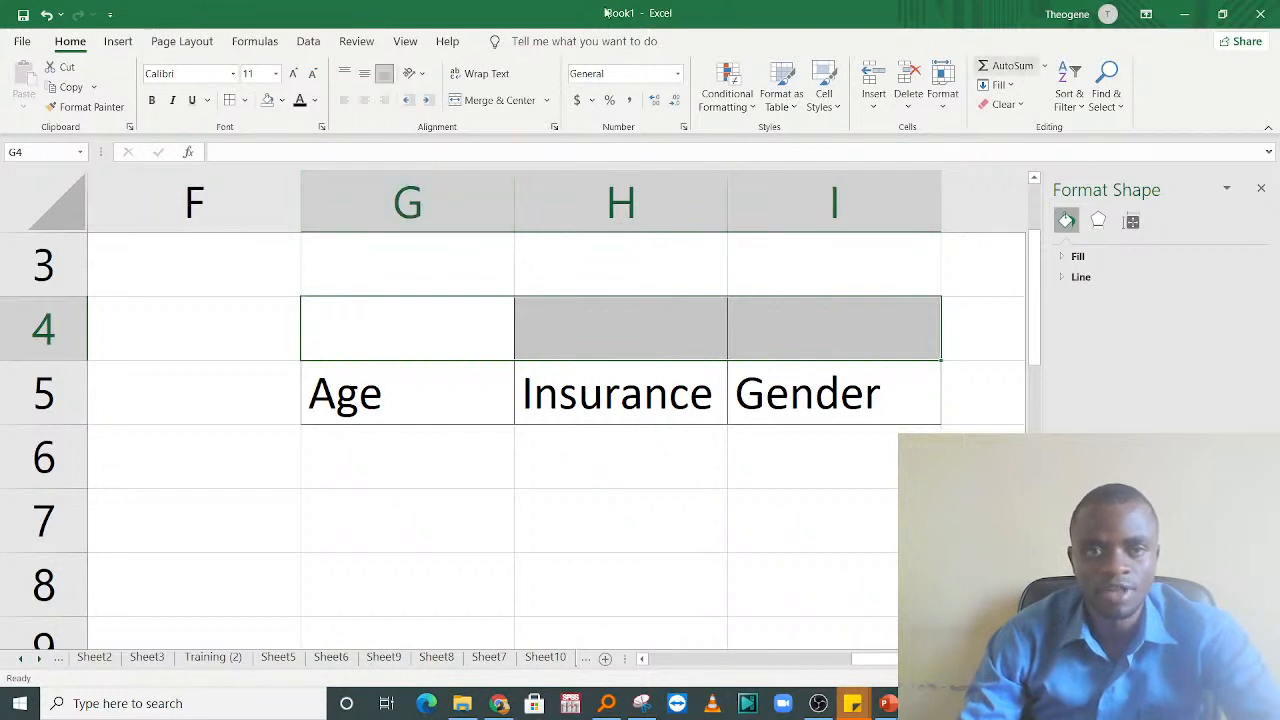
left_click(500, 104)
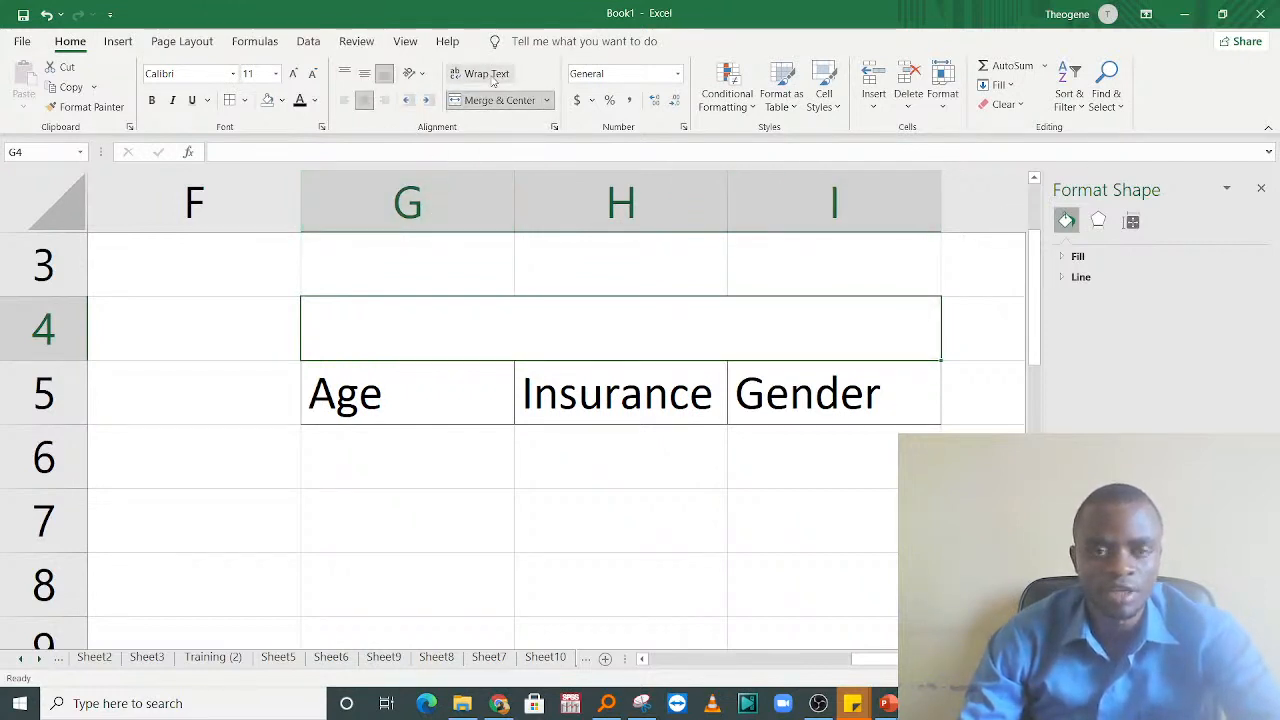
left_click(608, 401)
Step: Enter the title Patient Record Information in the merged cell G4
left_click(560, 340)
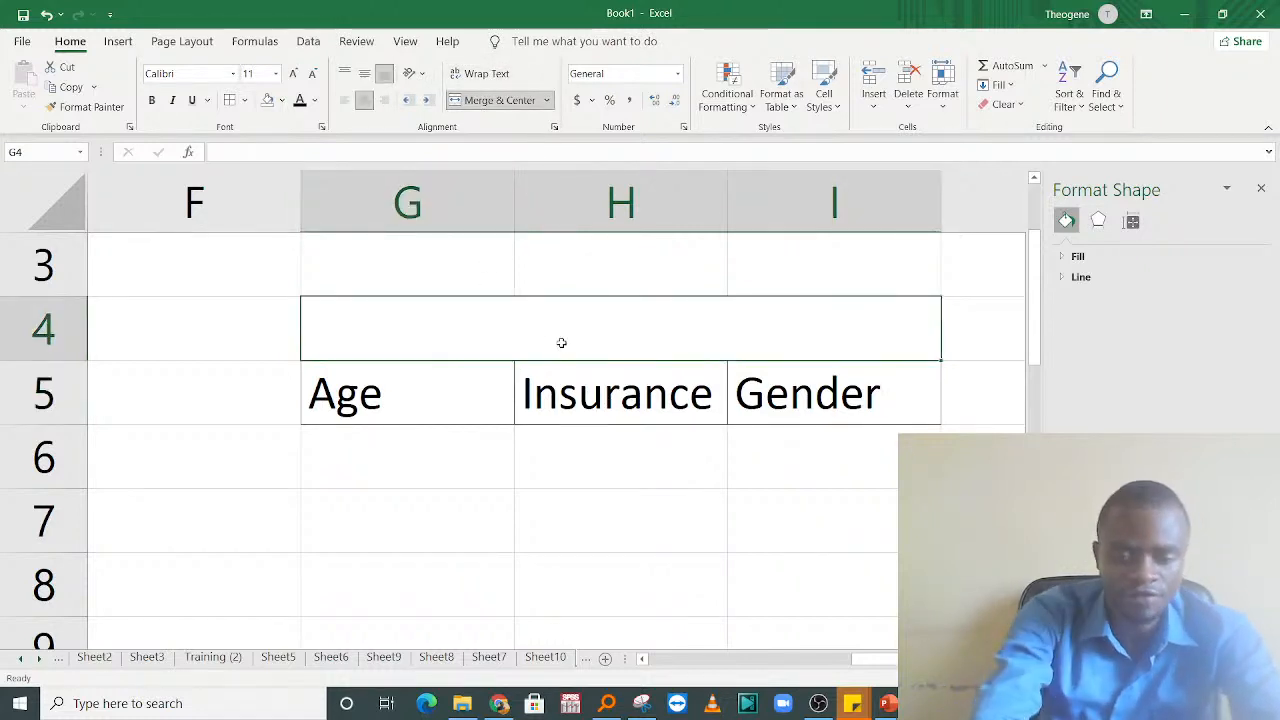
type("Patiend")
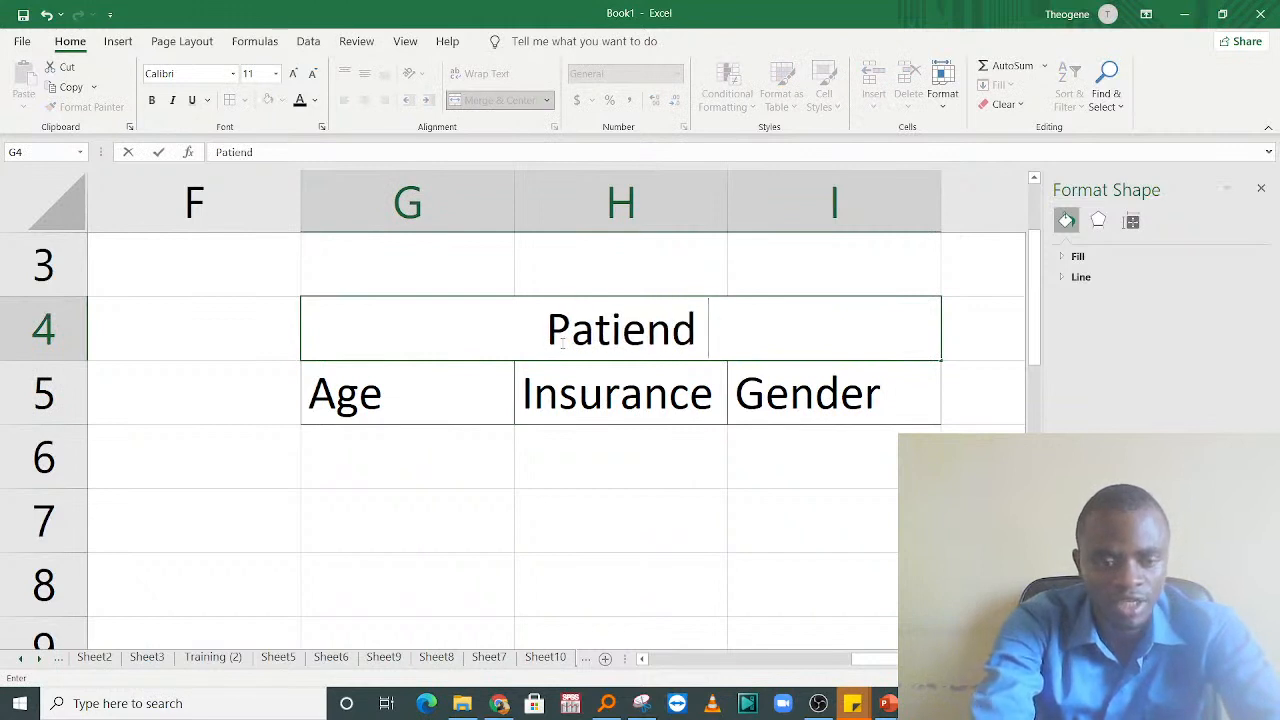
type(" Record In")
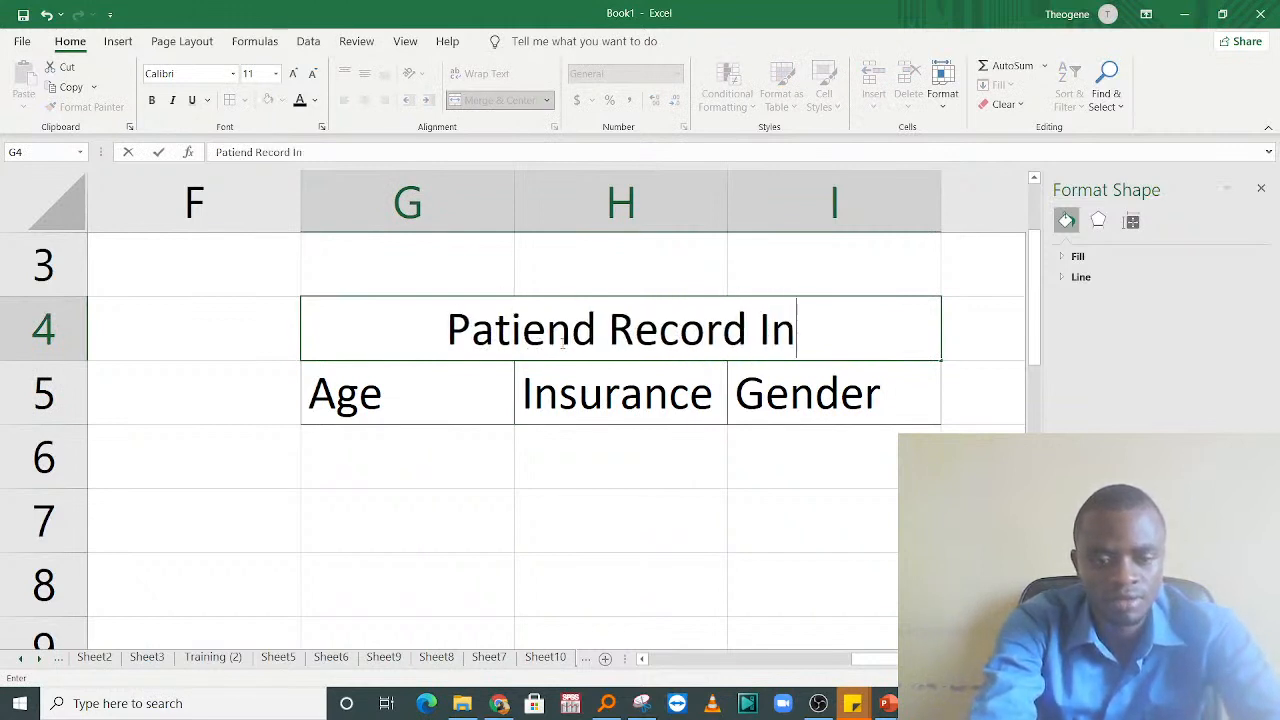
type("formation")
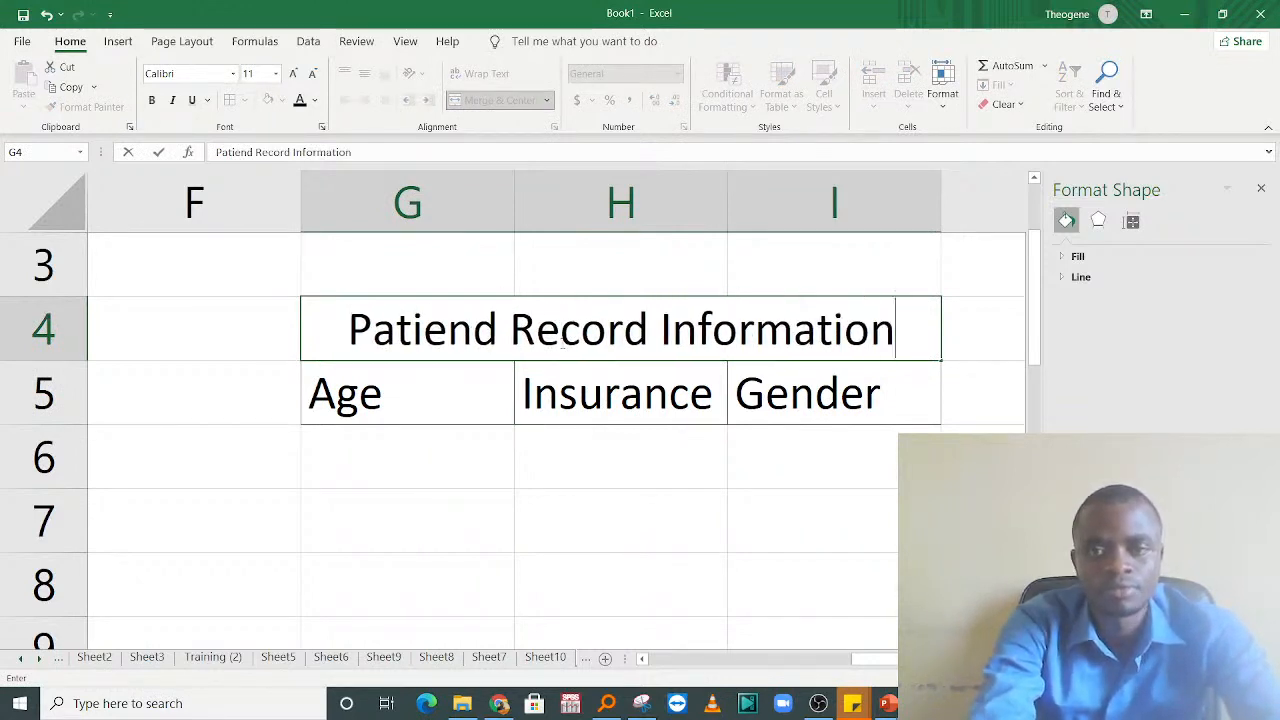
left_click(578, 476)
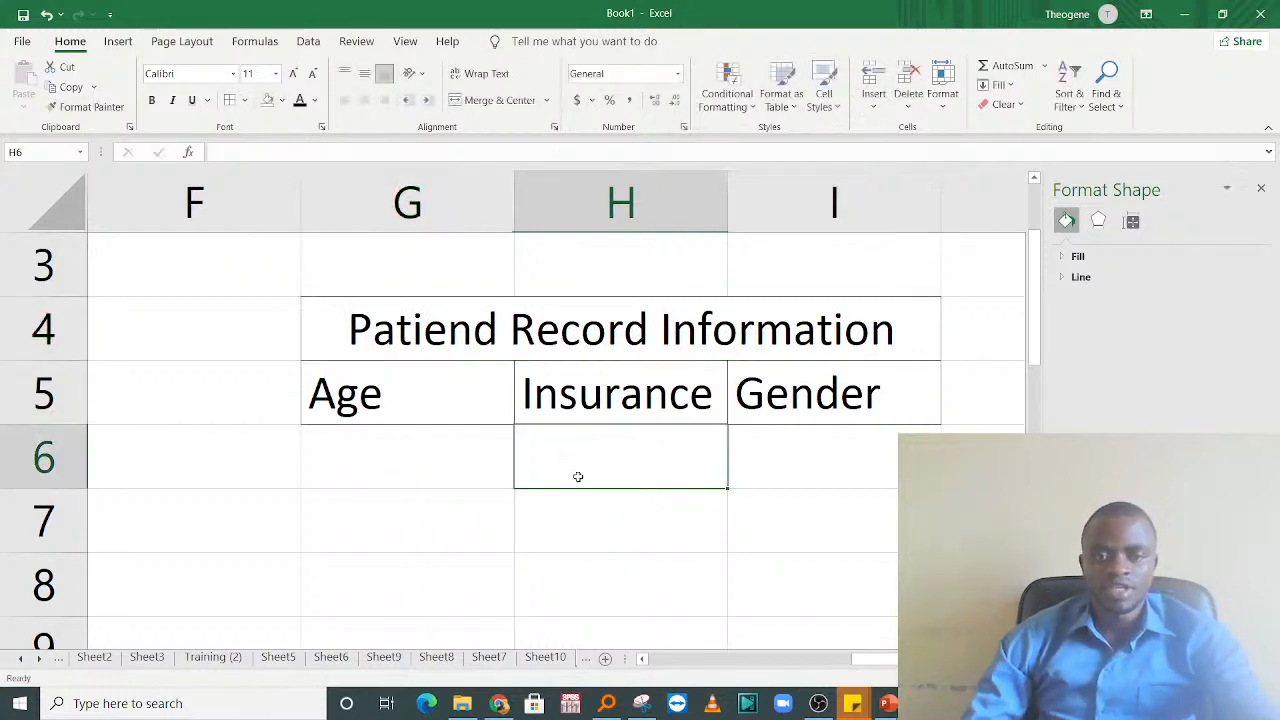
double_click(493, 330)
key("BackSpace")
type("t")
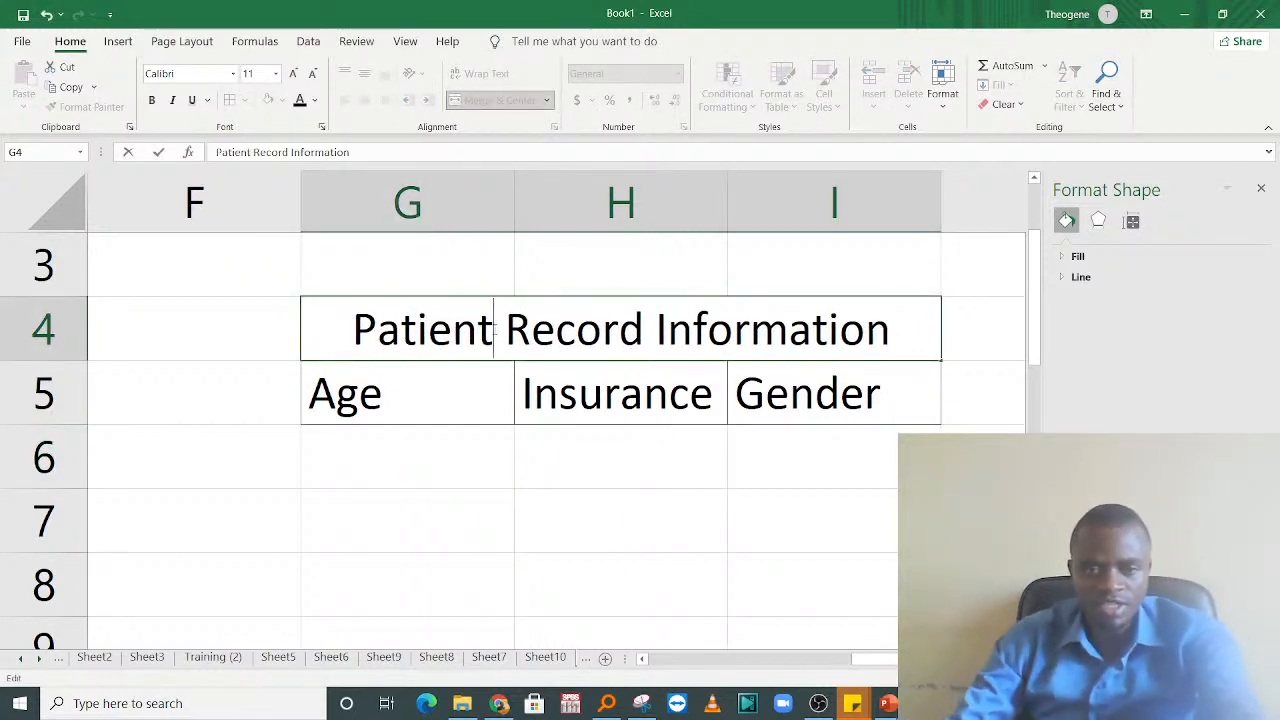
left_click(589, 520)
left_click(417, 403)
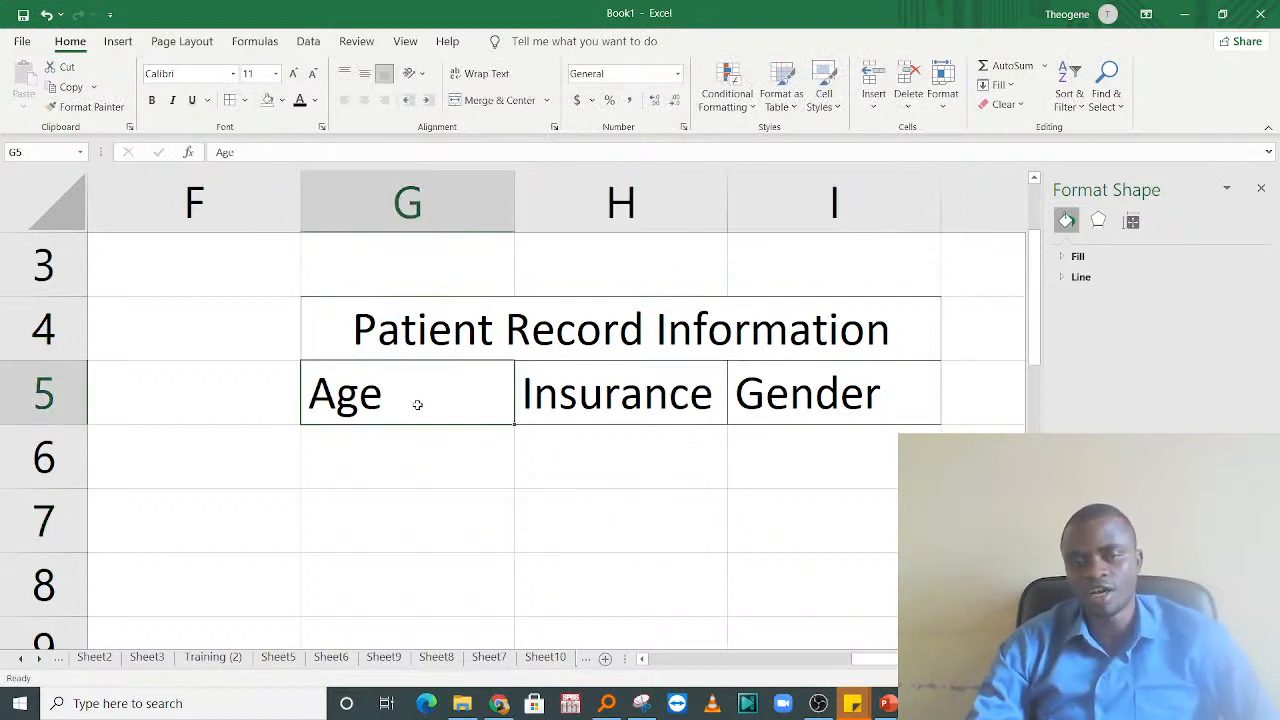
left_click(658, 395)
left_click(445, 391)
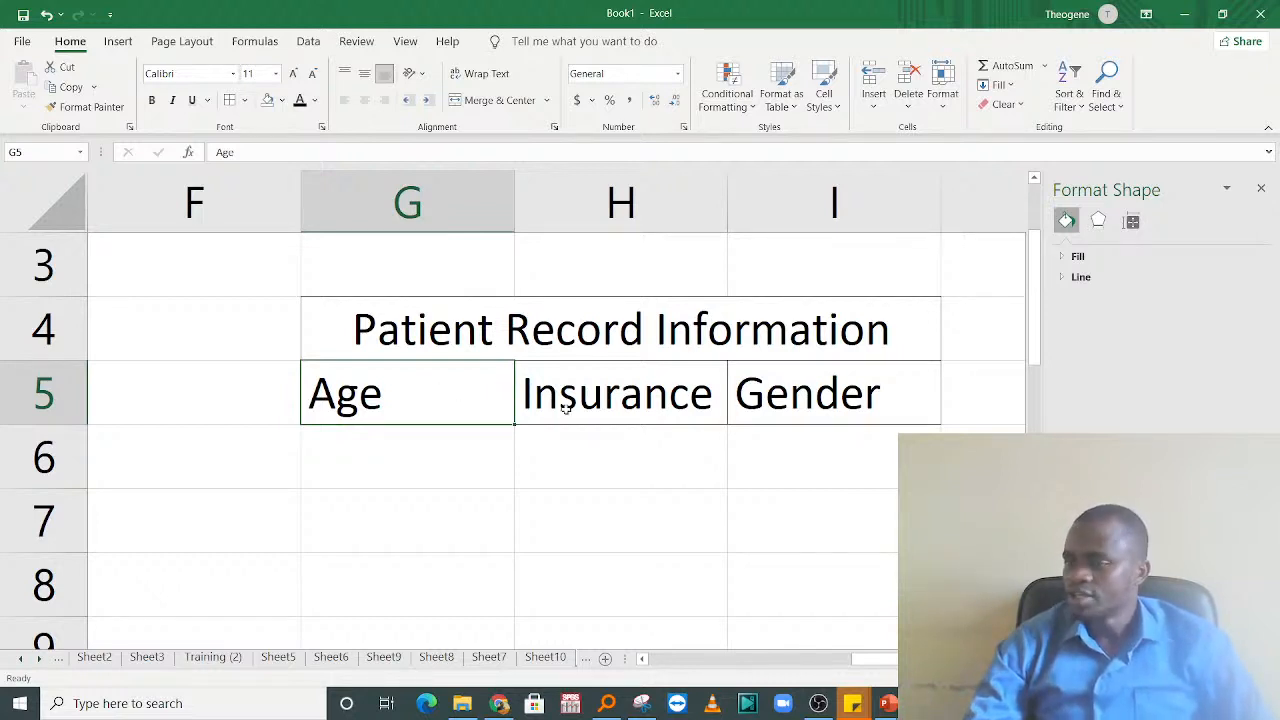
left_click(818, 703)
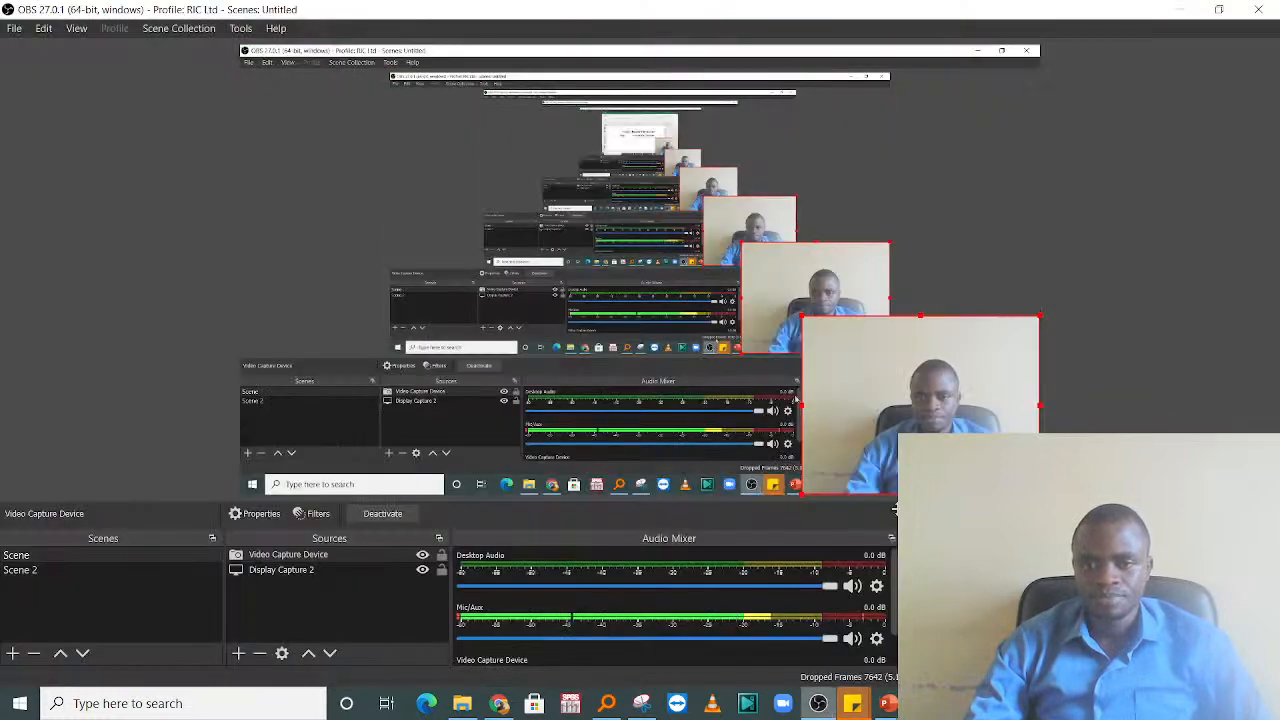
left_click(736, 238)
left_click(807, 333)
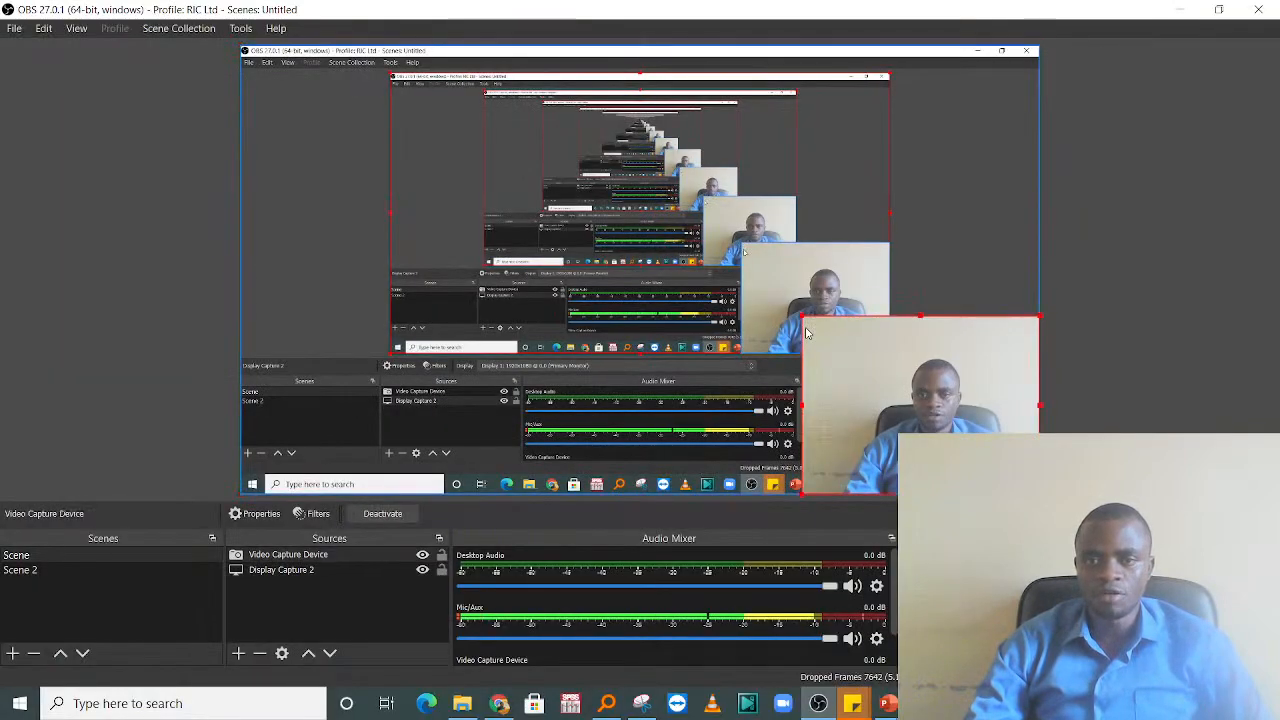